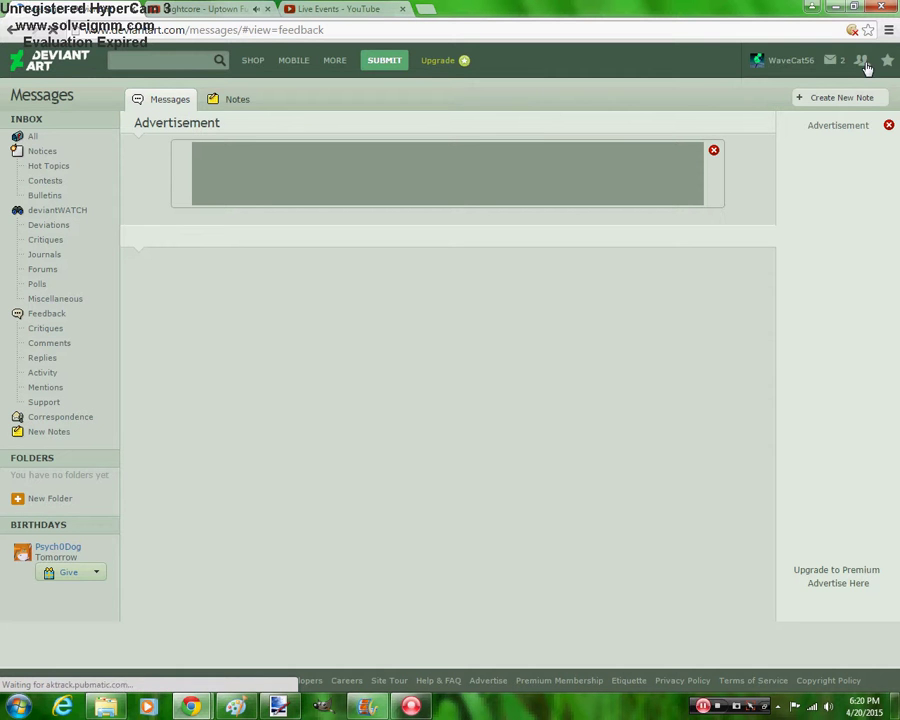
Switch to the Google+ Hangouts window, dismiss the reminder, share the entire screen and minimize the window
{"action": "mouse_move", "coordinate": [192, 707]}
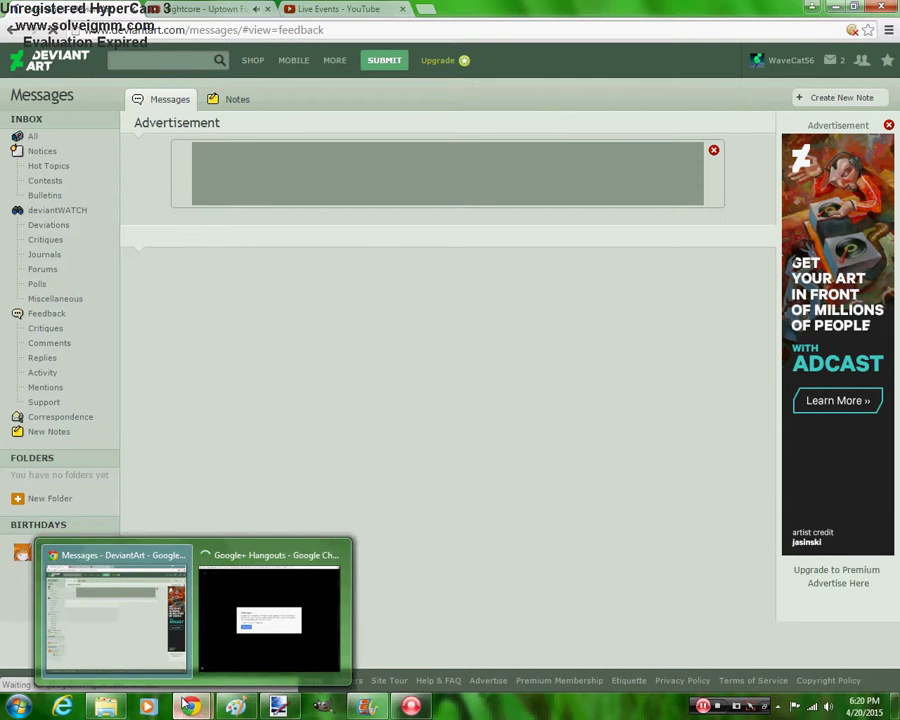
{"action": "left_click", "coordinate": [231, 613]}
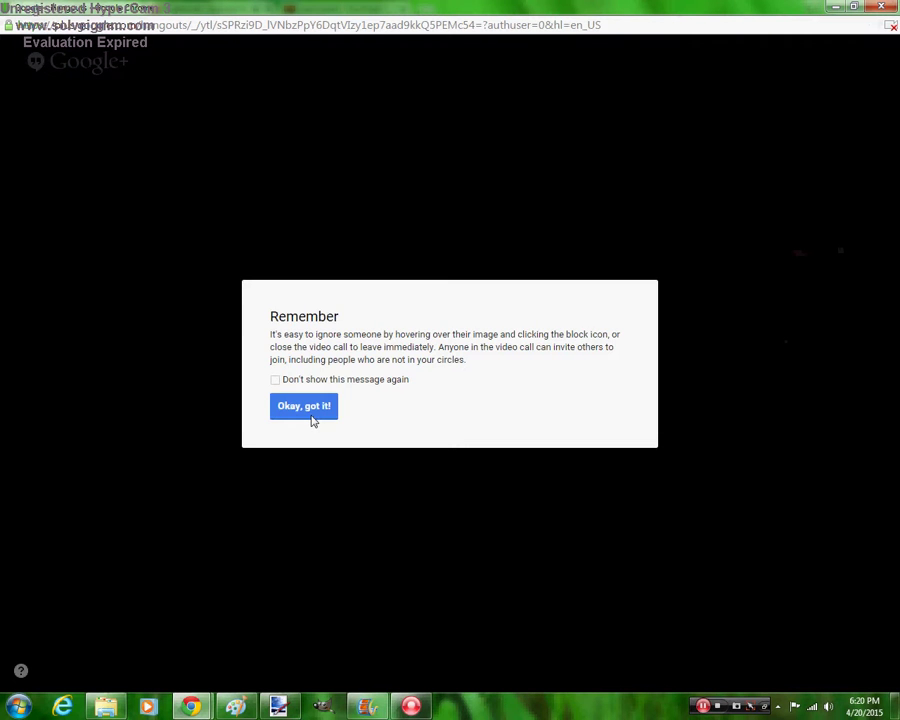
{"action": "left_click", "coordinate": [313, 410]}
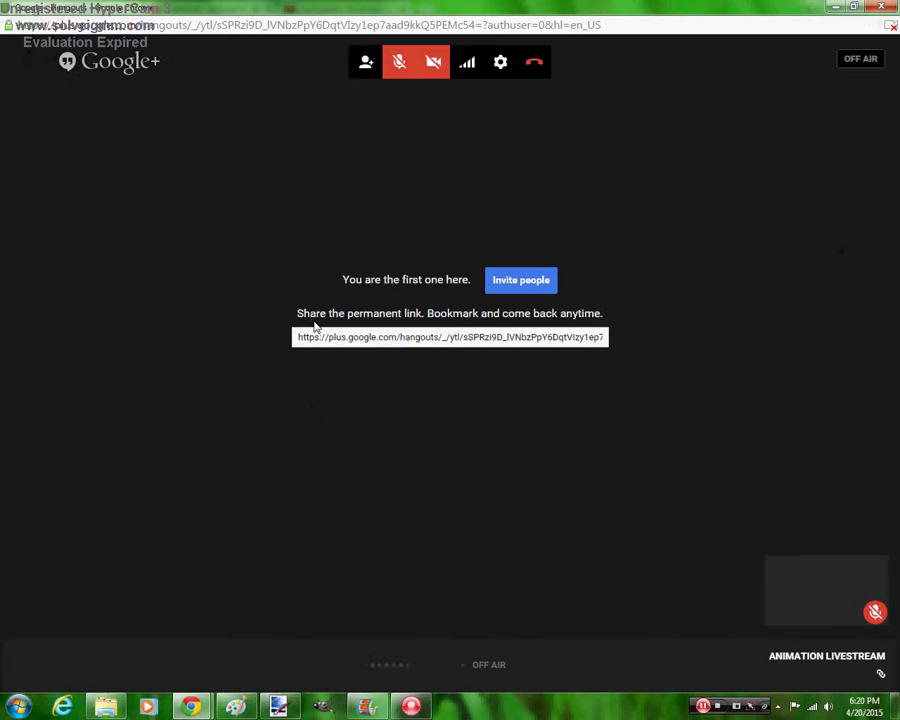
{"action": "left_click", "coordinate": [20, 98]}
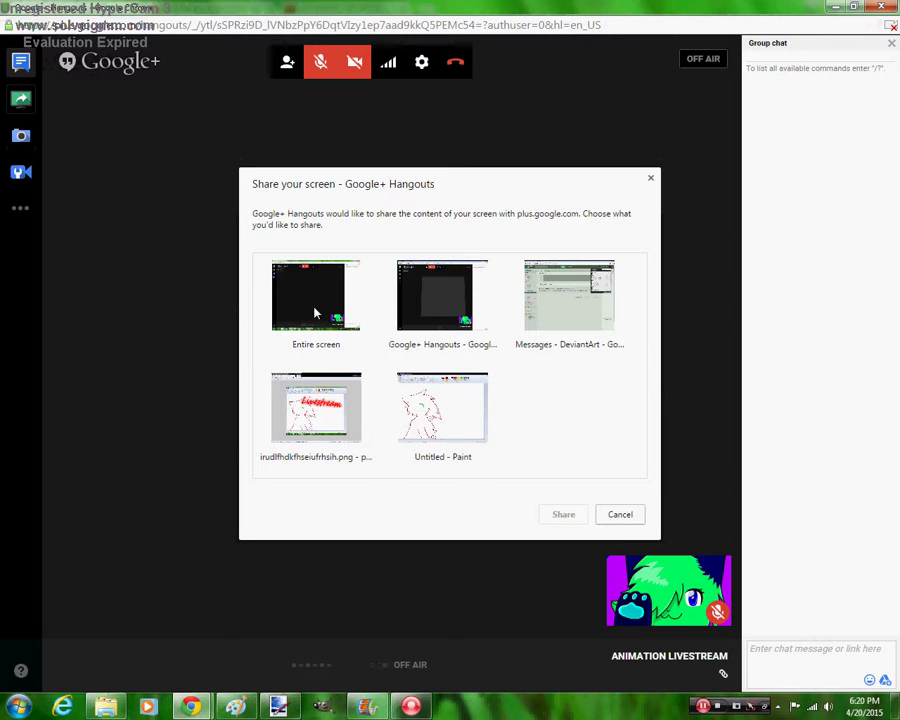
{"action": "left_click", "coordinate": [316, 314]}
{"action": "left_click", "coordinate": [558, 514]}
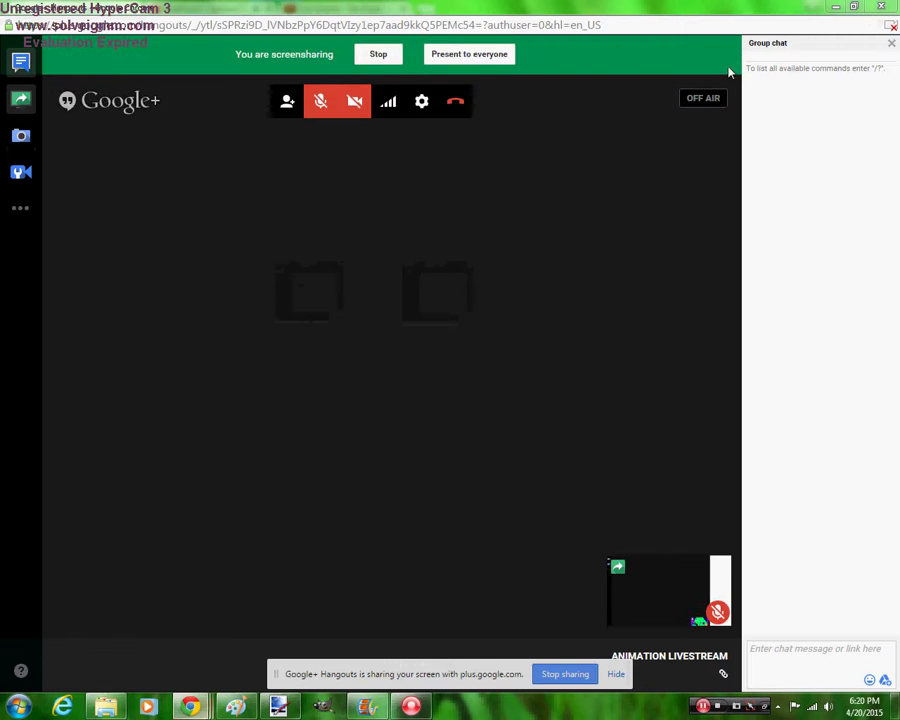
{"action": "left_click", "coordinate": [834, 6]}
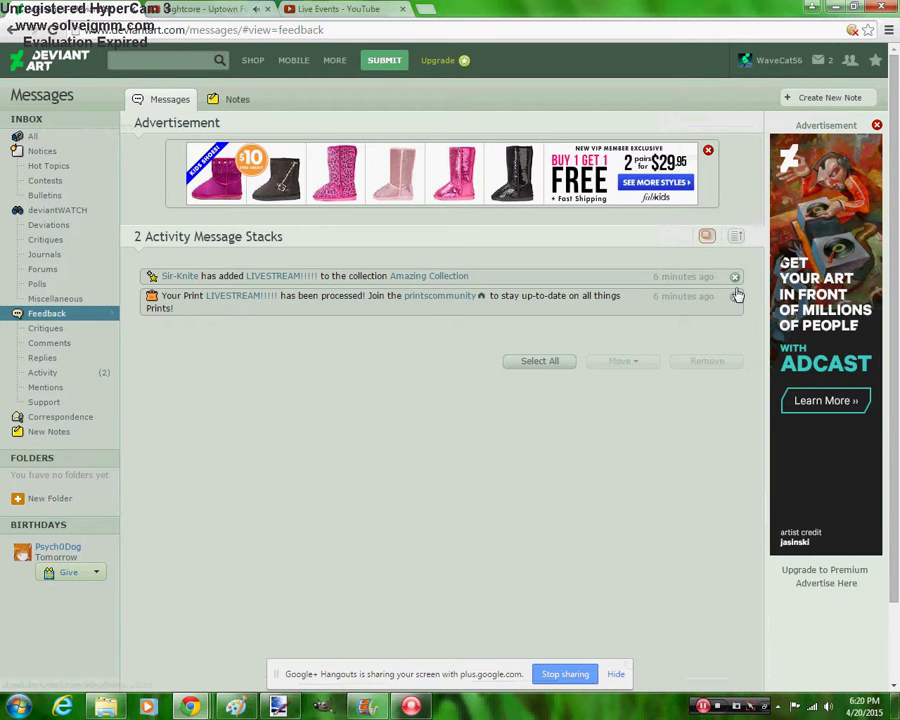
Remove both activity messages from the DeviantArt feedback inbox and close the DeviantArt page
{"action": "left_click", "coordinate": [735, 296]}
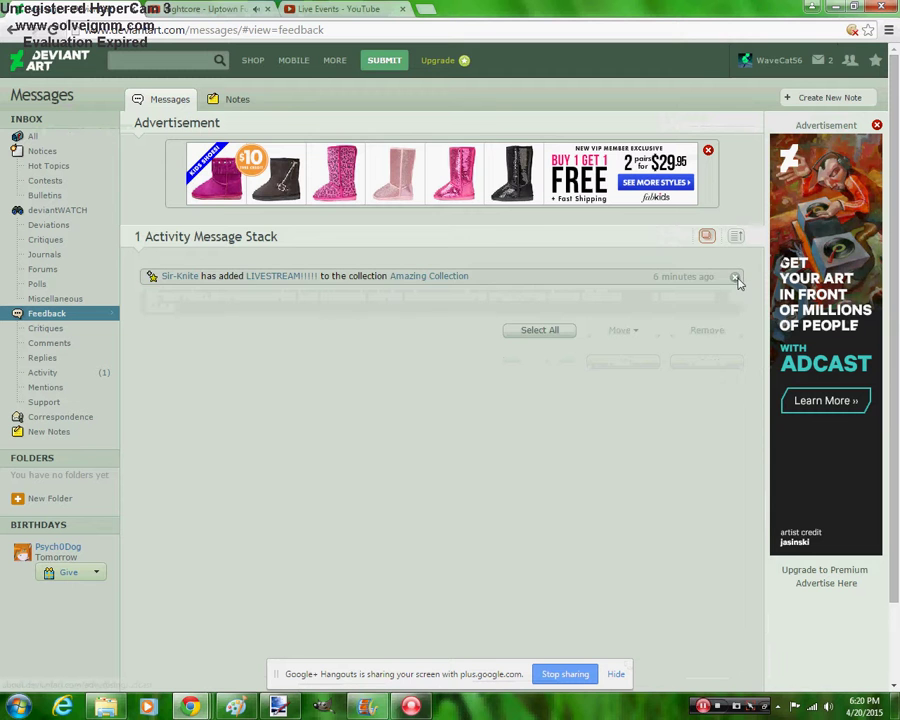
{"action": "left_click", "coordinate": [736, 278]}
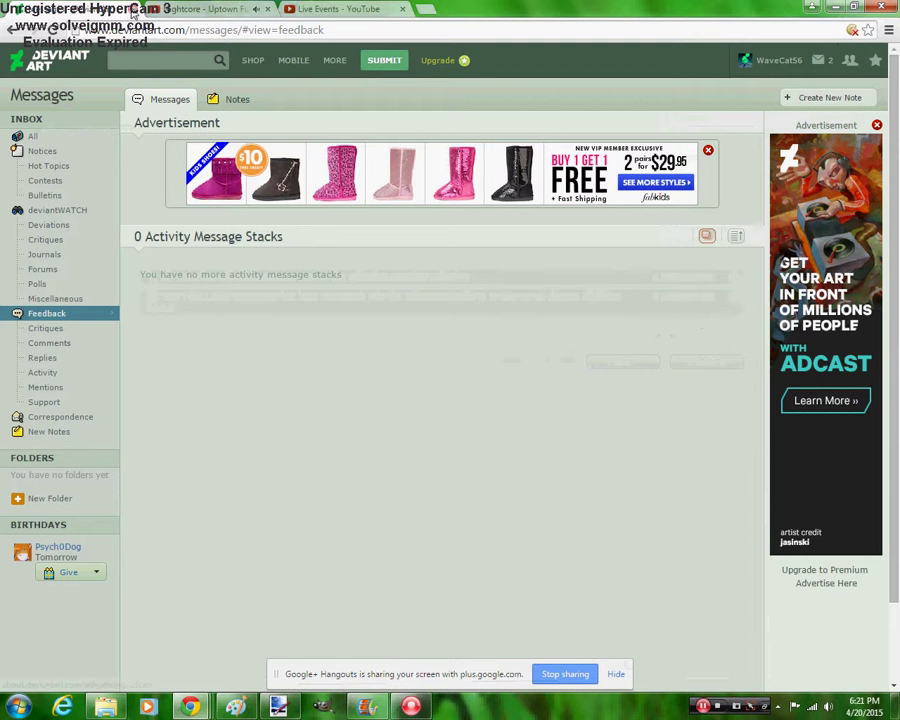
{"action": "left_click_drag", "start_coordinate": [170, 8], "coordinate": [70, 8]}
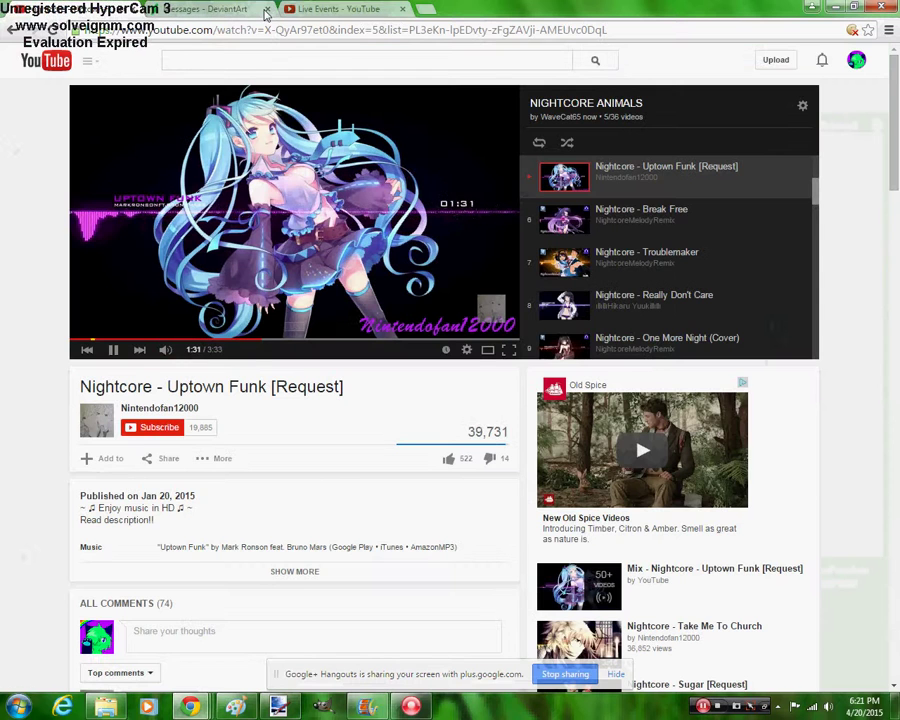
{"action": "left_click", "coordinate": [266, 9]}
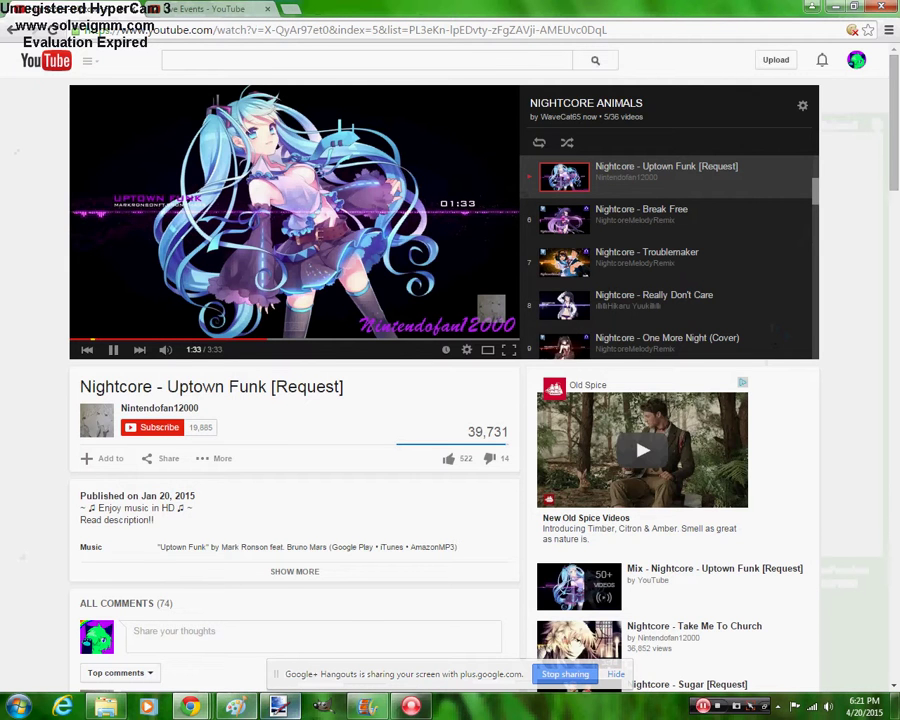
Switch to Paint and recolour the animal sketch's dark red main outline brown with Fill at 200% zoom
{"action": "left_click", "coordinate": [236, 707]}
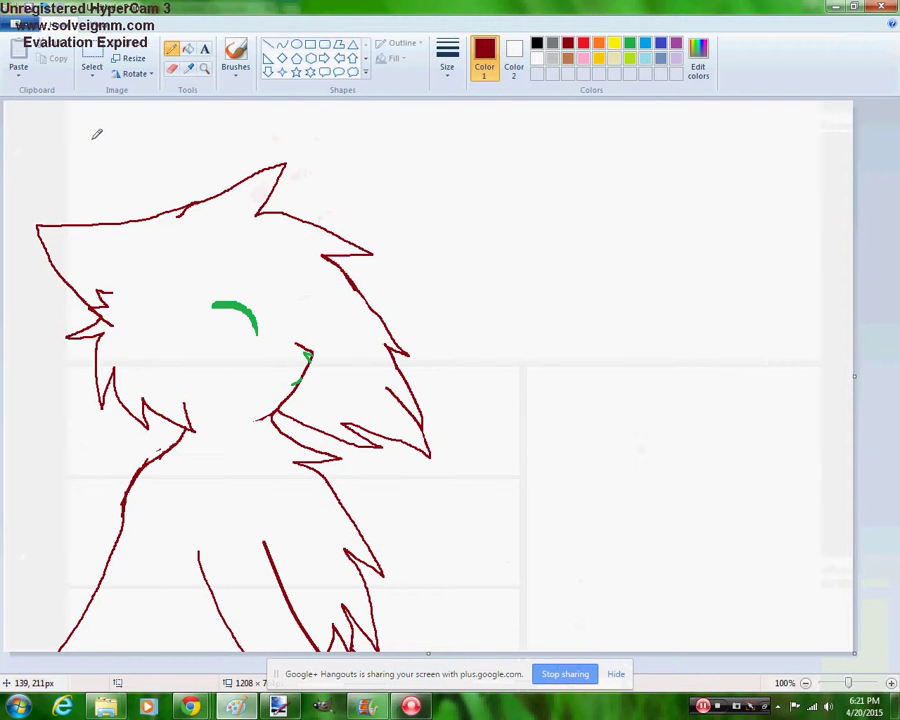
{"action": "left_click", "coordinate": [201, 69]}
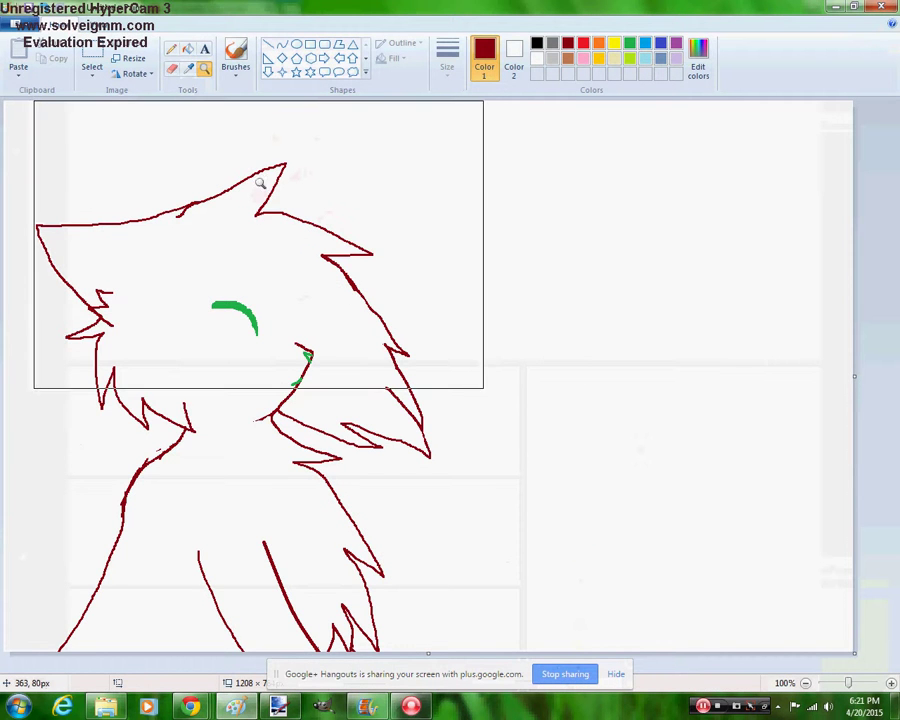
{"action": "left_click", "coordinate": [174, 296]}
{"action": "left_click", "coordinate": [282, 44]}
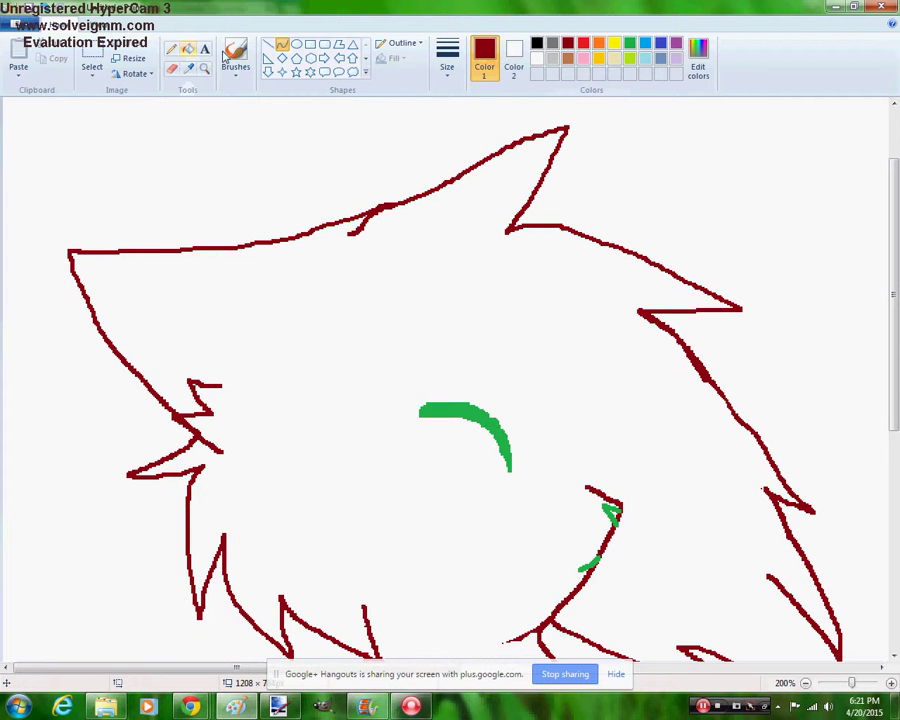
{"action": "left_click", "coordinate": [188, 48]}
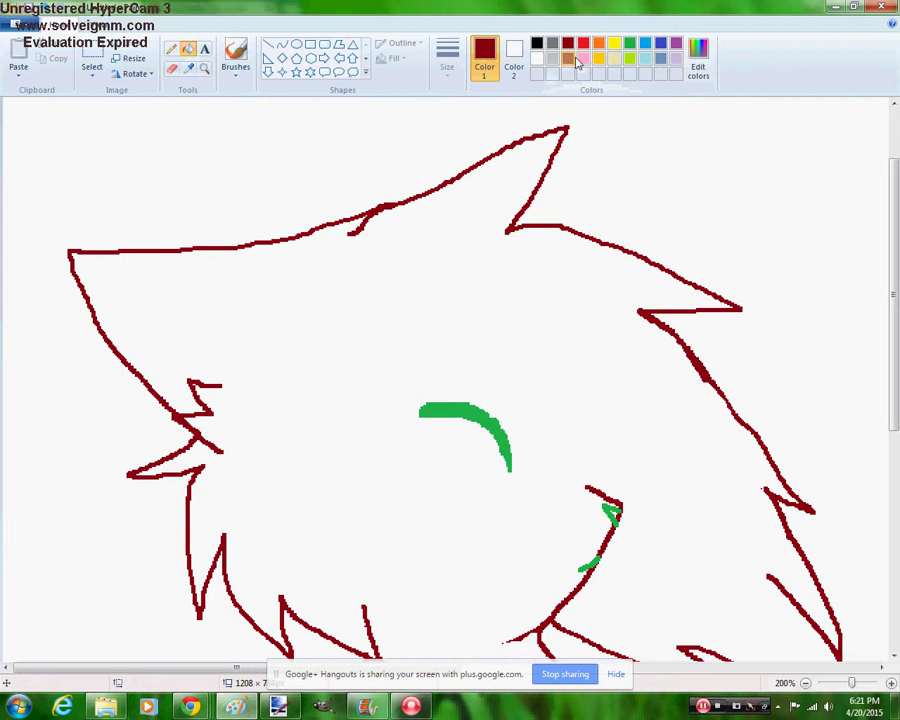
{"action": "left_click", "coordinate": [567, 60]}
{"action": "left_click", "coordinate": [572, 128]}
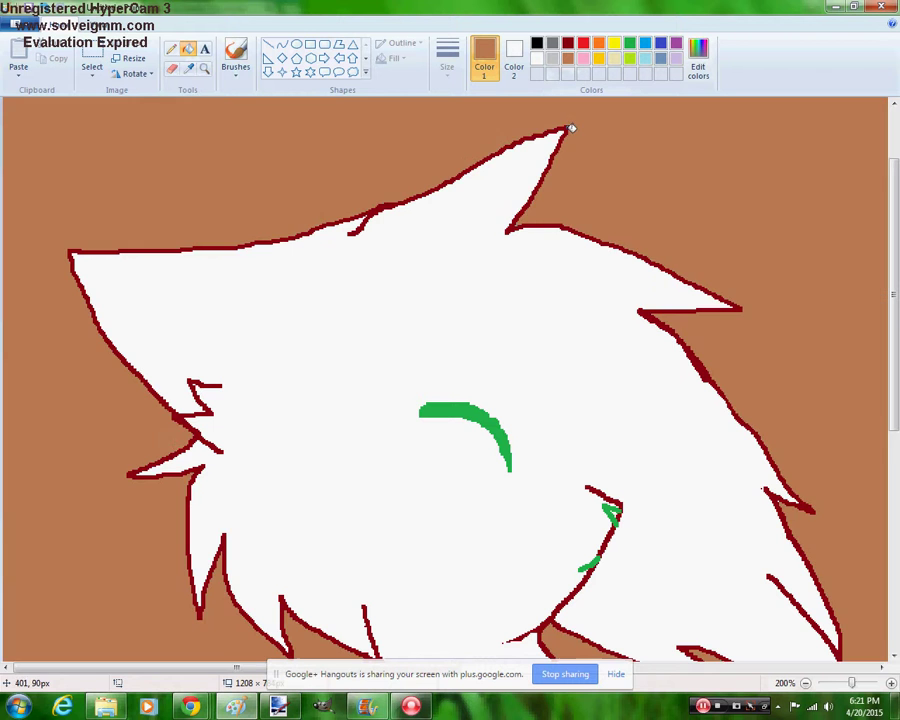
{"action": "key", "text": "ctrl+z"}
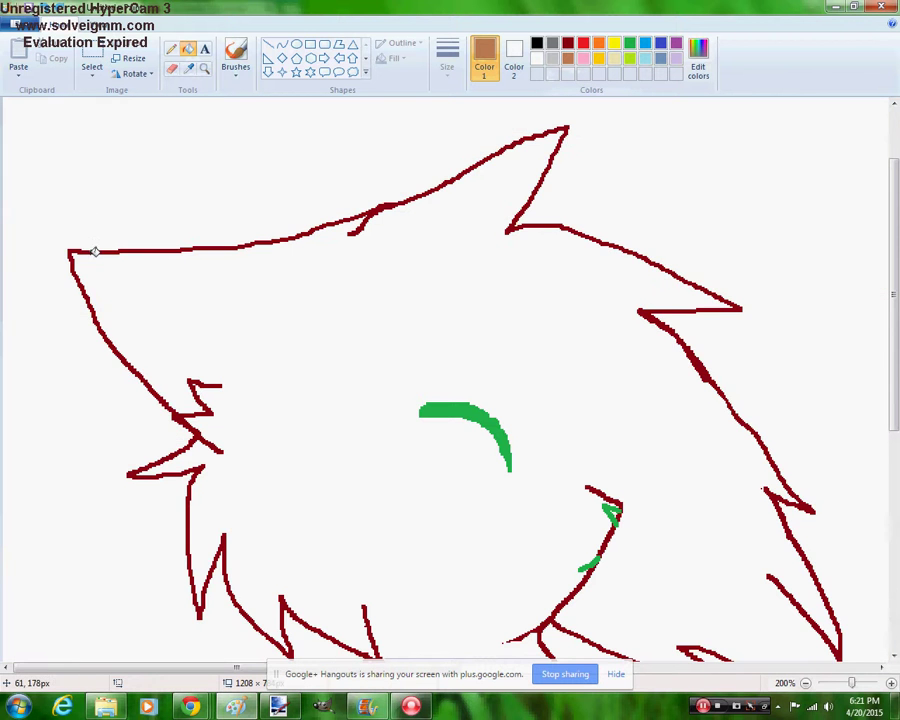
{"action": "left_click", "coordinate": [95, 250]}
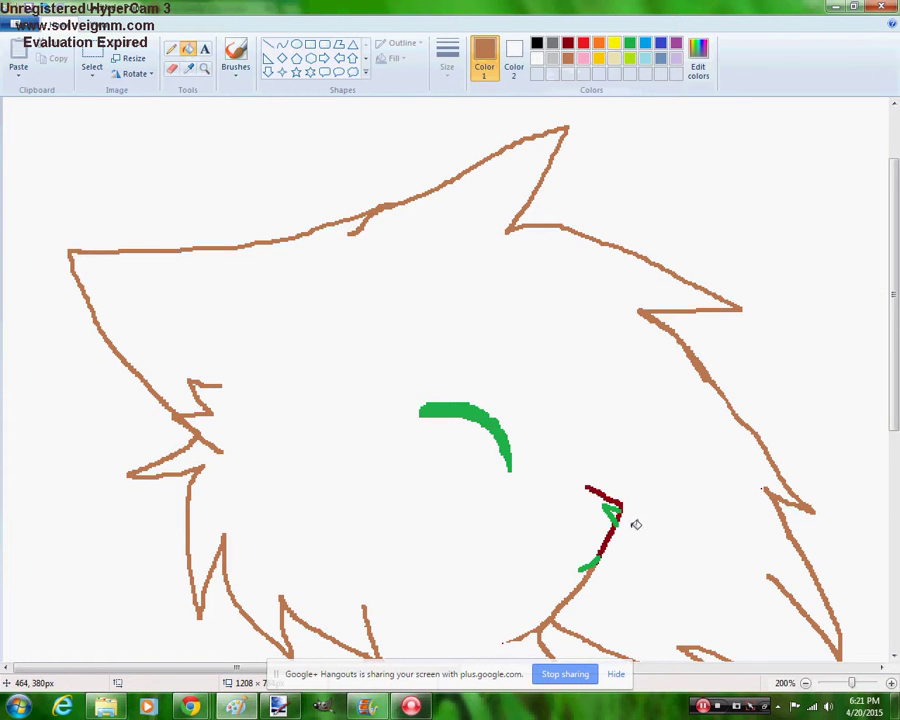
Fill the face's remaining dark red and green strokes and both chest lines with brown, and erase the stray mark near the neck
{"action": "left_click", "coordinate": [604, 494]}
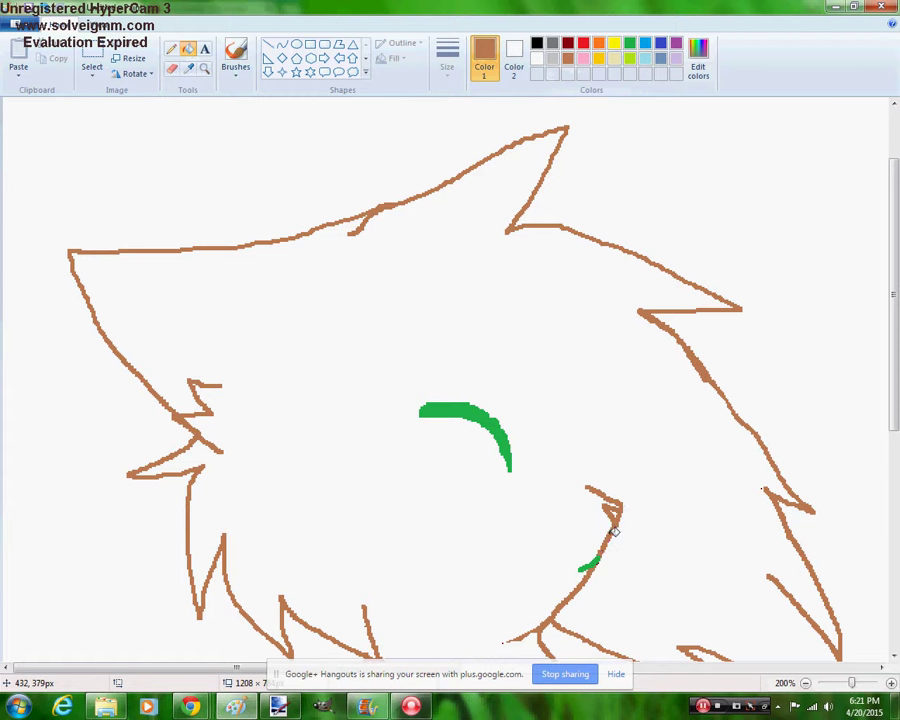
{"action": "left_click", "coordinate": [496, 428]}
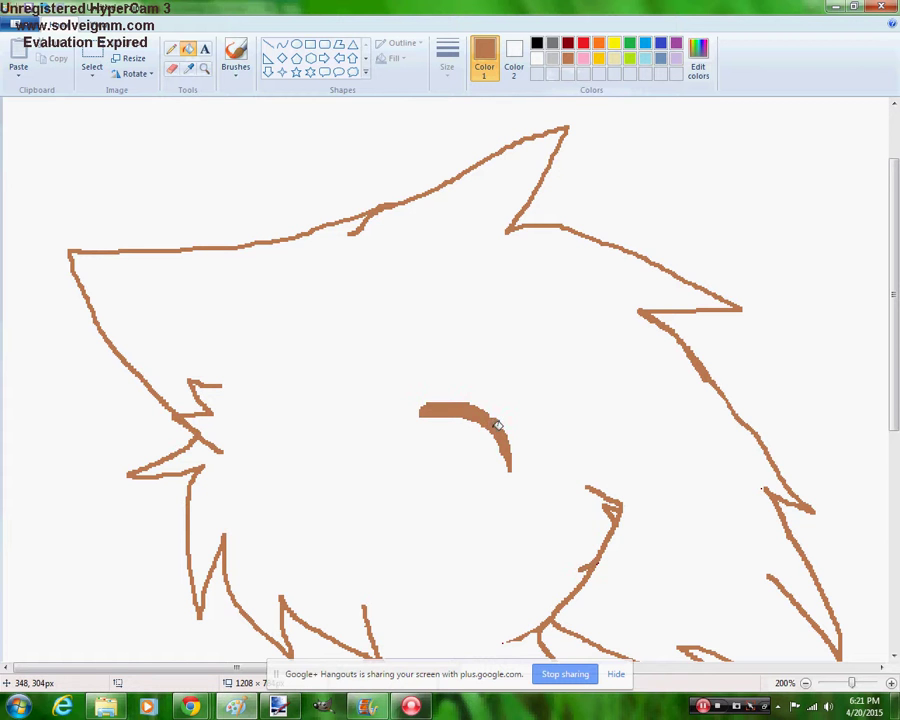
{"action": "scroll", "coordinate": [461, 469], "scroll_direction": "down", "scroll_amount": 5}
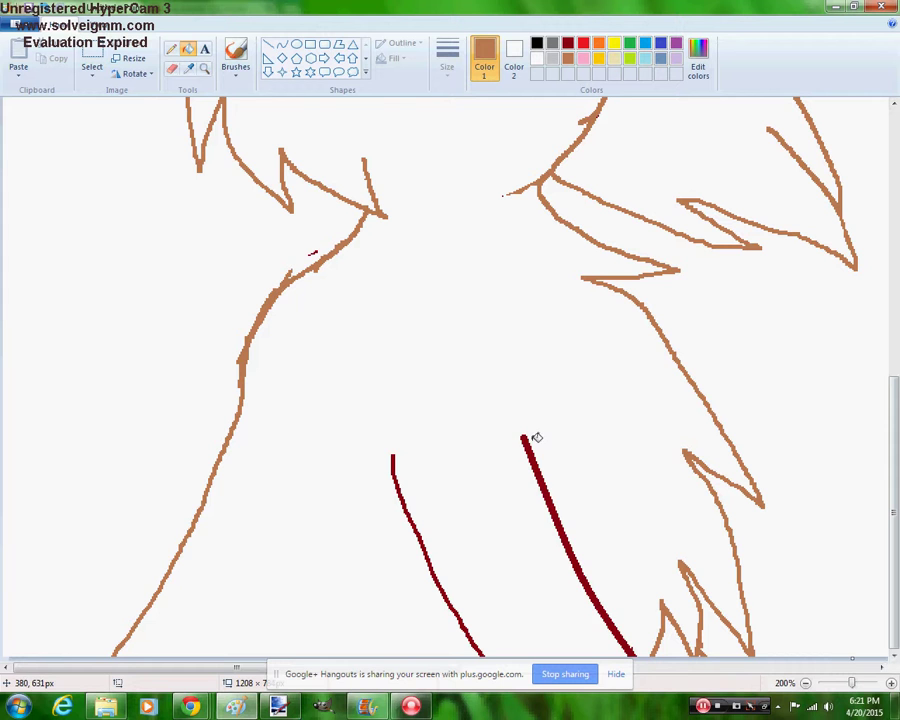
{"action": "left_click", "coordinate": [526, 440]}
{"action": "left_click", "coordinate": [395, 457]}
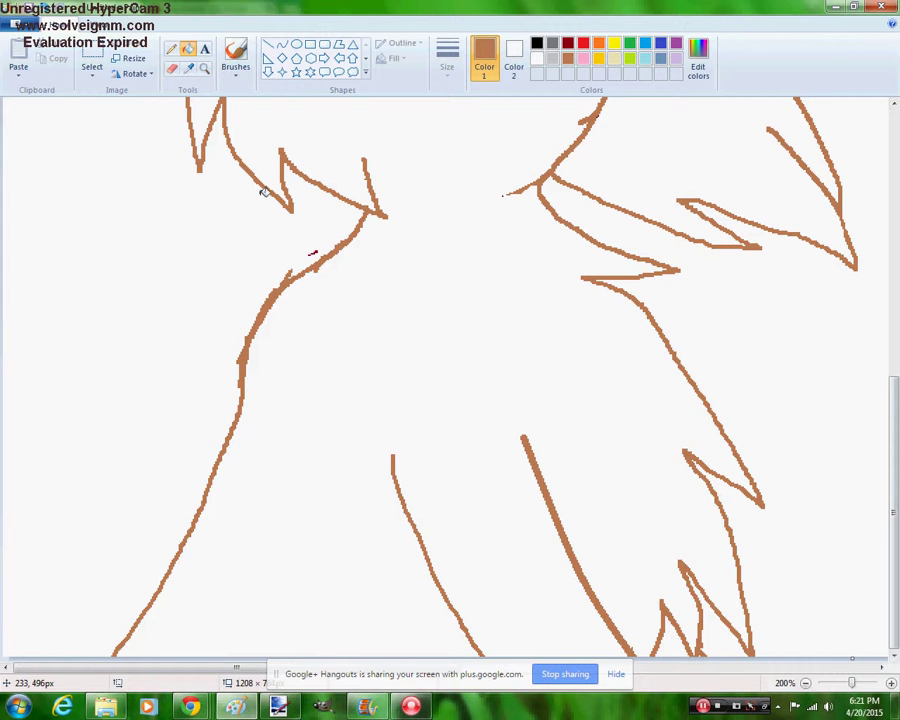
{"action": "left_click", "coordinate": [172, 68]}
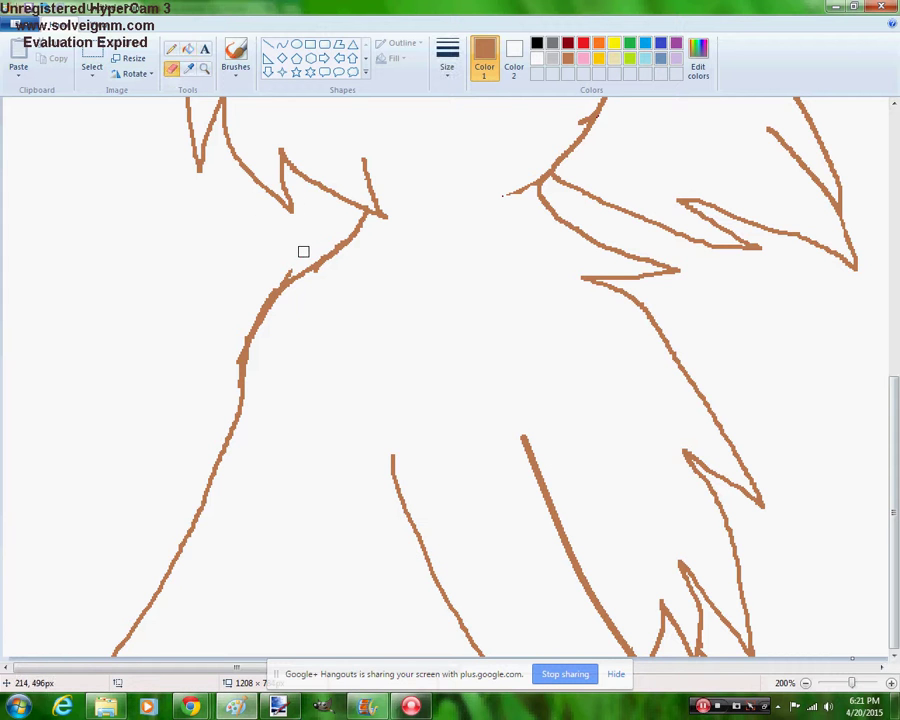
Trace the head's upper edge up to the ear tip with a thicker black curve
{"action": "left_click_drag", "start_coordinate": [893, 512], "coordinate": [893, 274]}
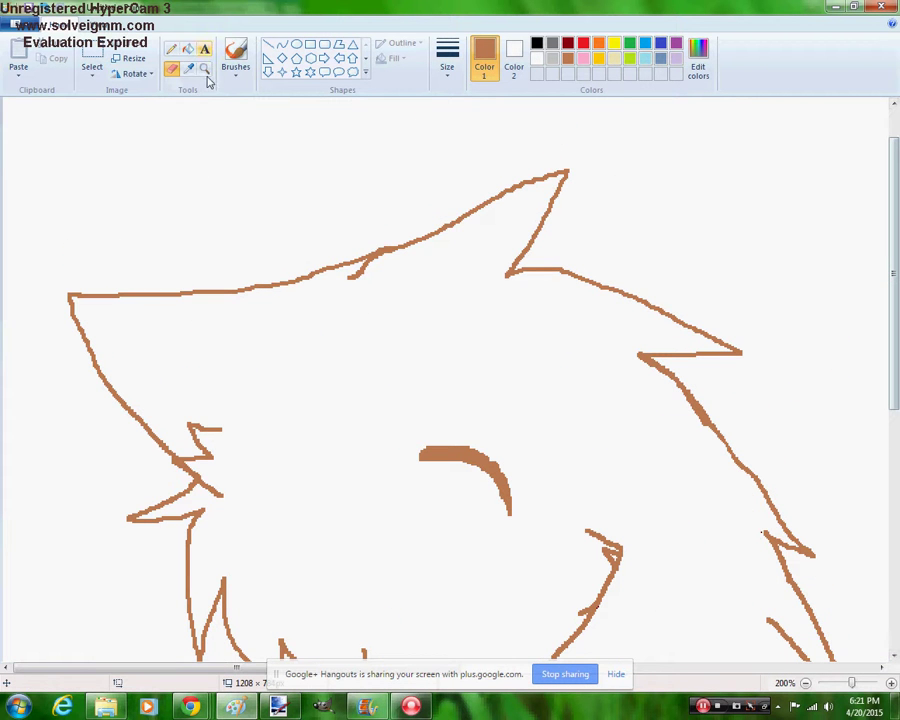
{"action": "left_click", "coordinate": [282, 44]}
{"action": "left_click", "coordinate": [537, 43]}
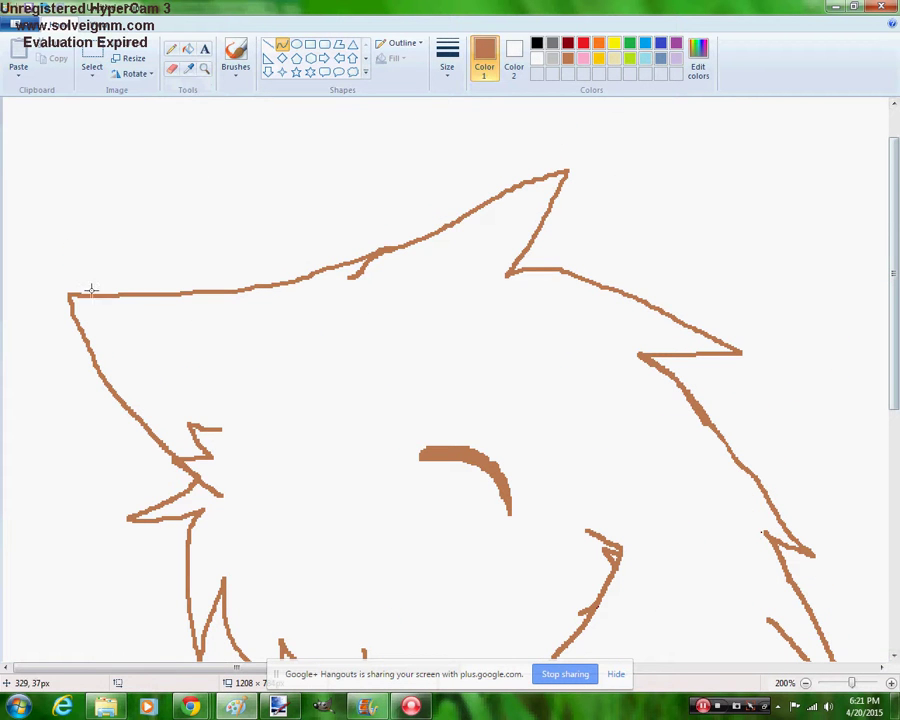
{"action": "left_click", "coordinate": [443, 73]}
{"action": "left_click", "coordinate": [458, 122]}
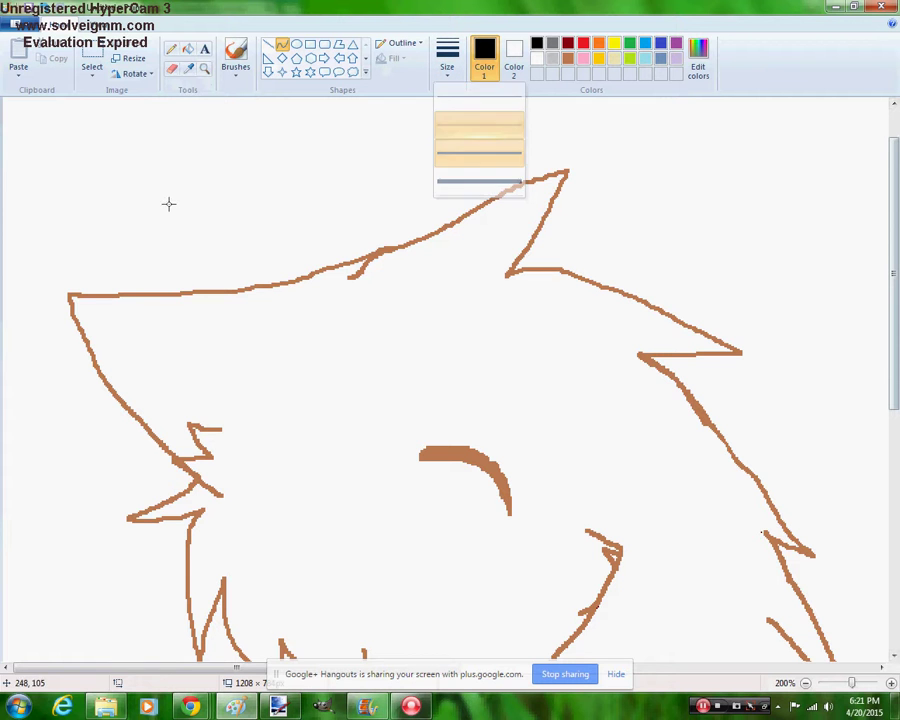
{"action": "left_click_drag", "start_coordinate": [288, 291], "coordinate": [567, 172]}
{"action": "left_click_drag", "start_coordinate": [313, 259], "coordinate": [308, 286]}
{"action": "left_click", "coordinate": [308, 286]}
{"action": "left_click", "coordinate": [632, 233]}
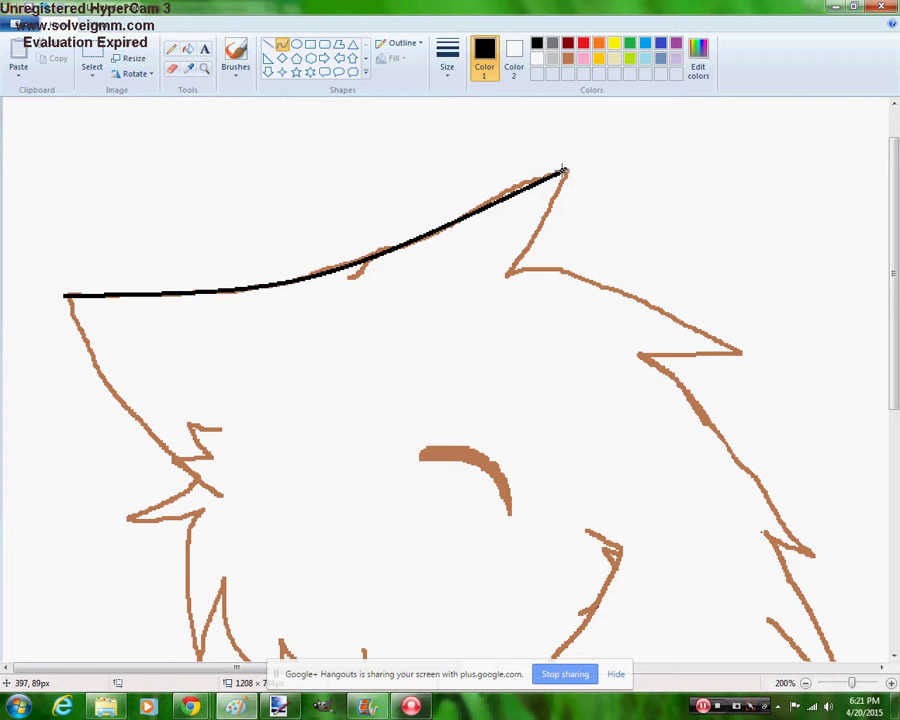
Trace the ear's back edge and both sides of the first fur tuft behind it with black curves
{"action": "left_click_drag", "start_coordinate": [567, 170], "coordinate": [506, 272]}
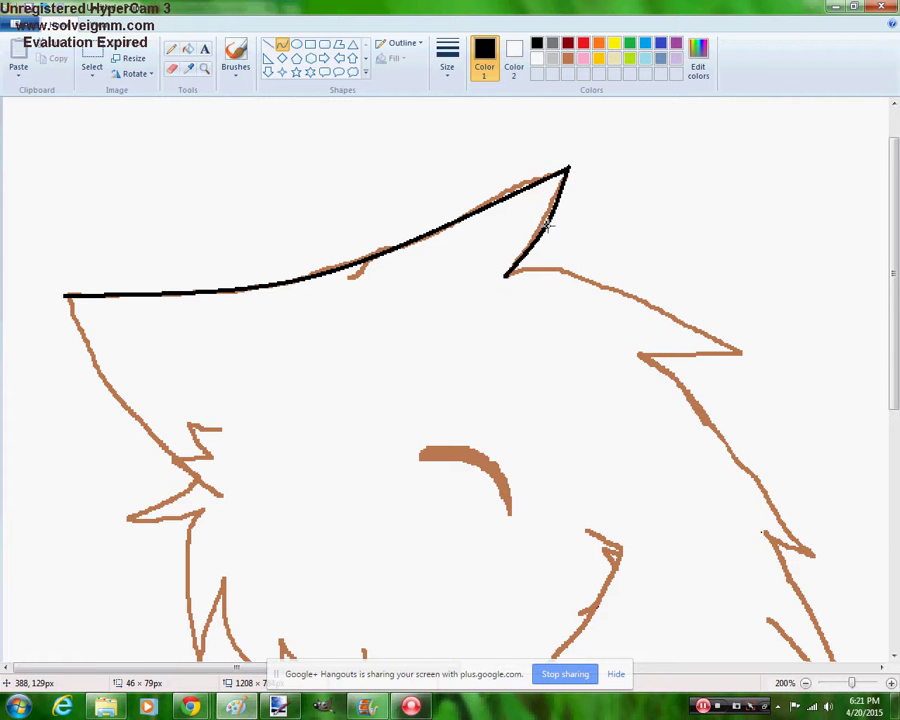
{"action": "left_click_drag", "start_coordinate": [536, 224], "coordinate": [548, 214]}
{"action": "left_click_drag", "start_coordinate": [745, 351], "coordinate": [506, 272]}
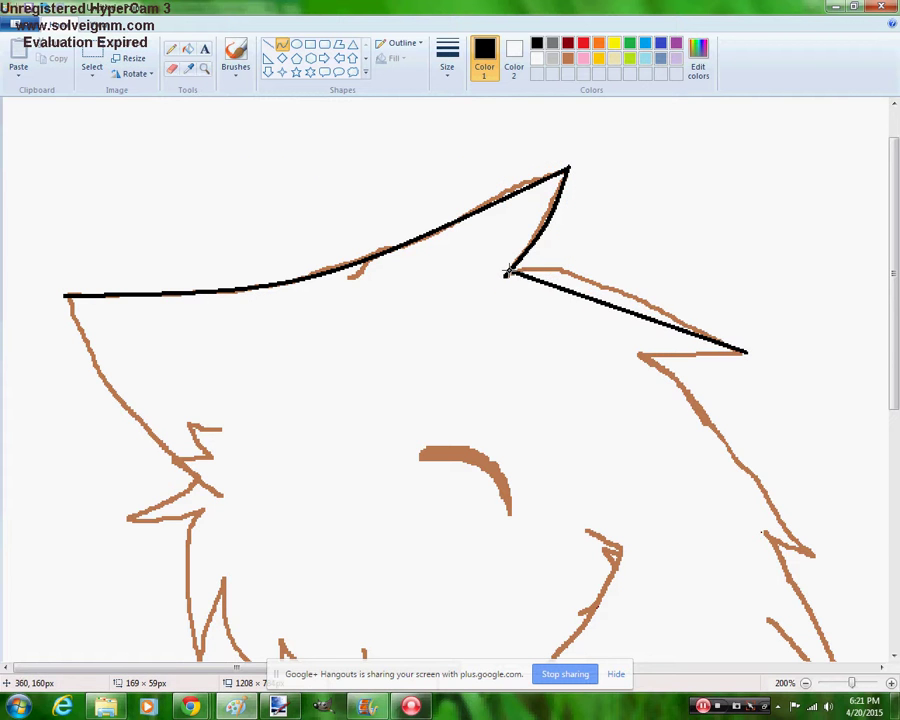
{"action": "left_click_drag", "start_coordinate": [606, 304], "coordinate": [614, 268]}
{"action": "left_click", "coordinate": [701, 383]}
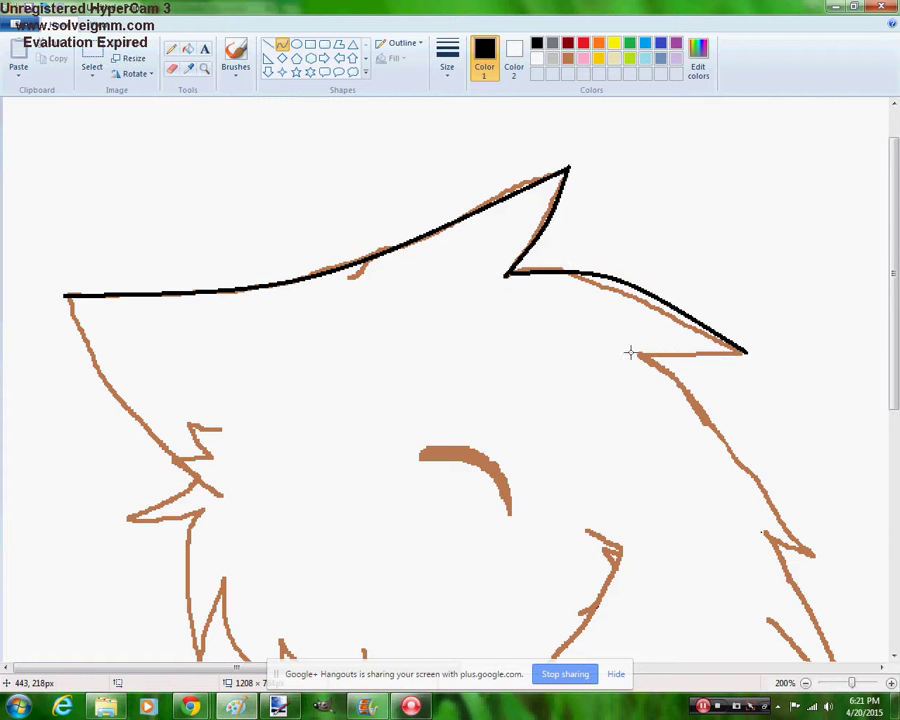
{"action": "left_click_drag", "start_coordinate": [636, 353], "coordinate": [746, 351]}
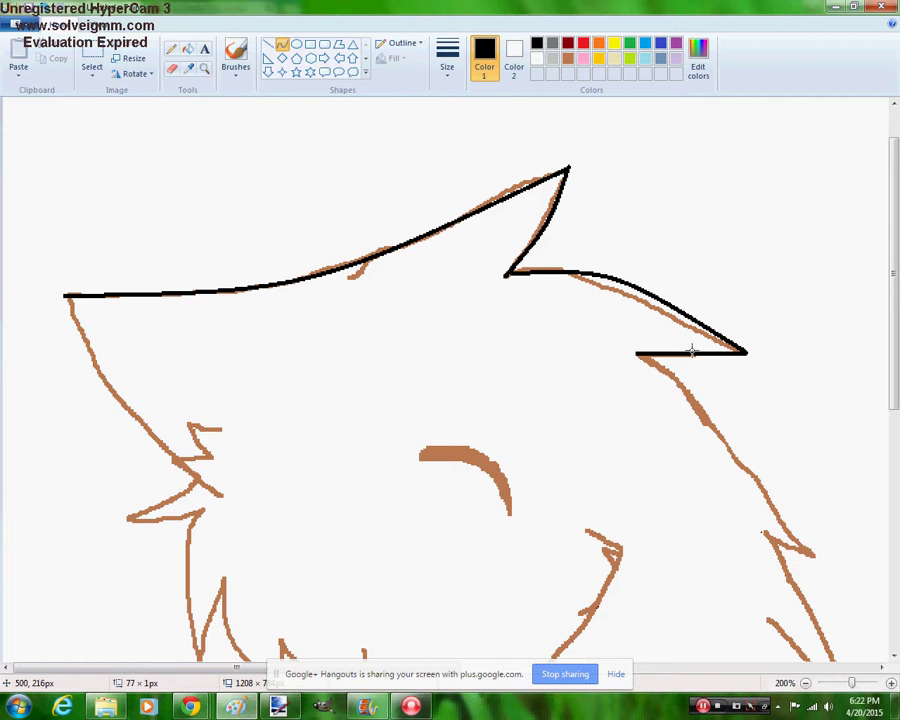
{"action": "left_click_drag", "start_coordinate": [690, 350], "coordinate": [640, 345]}
Trace the second fur tuft's long outer edge and short underside at the back of the head with black curves
{"action": "left_click_drag", "start_coordinate": [897, 317], "coordinate": [897, 372]}
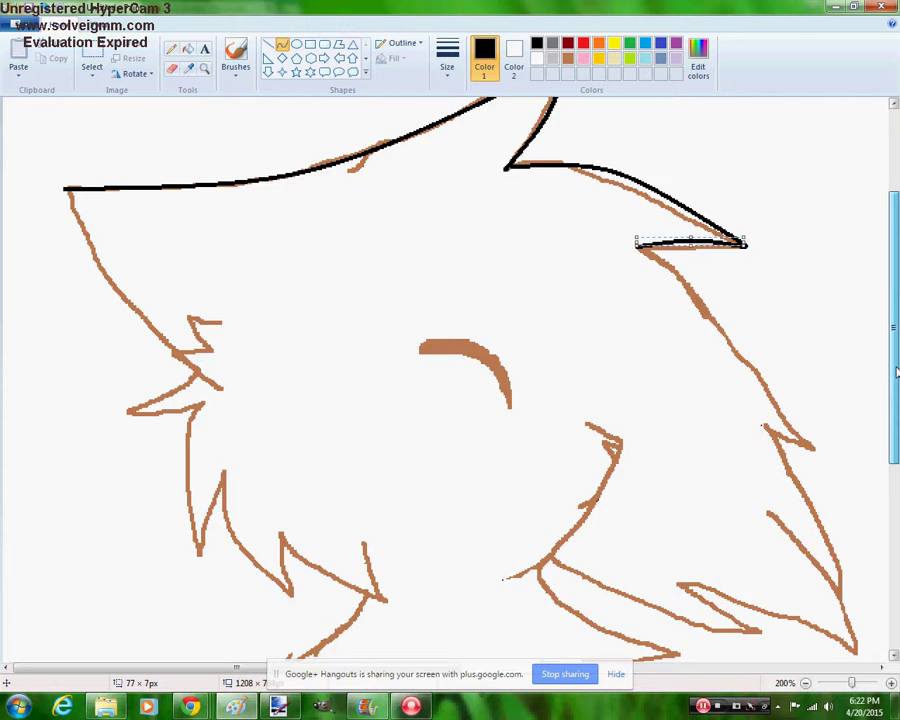
{"action": "scroll", "coordinate": [838, 388], "scroll_direction": "down", "scroll_amount": 3}
{"action": "left_click_drag", "start_coordinate": [814, 374], "coordinate": [640, 176]}
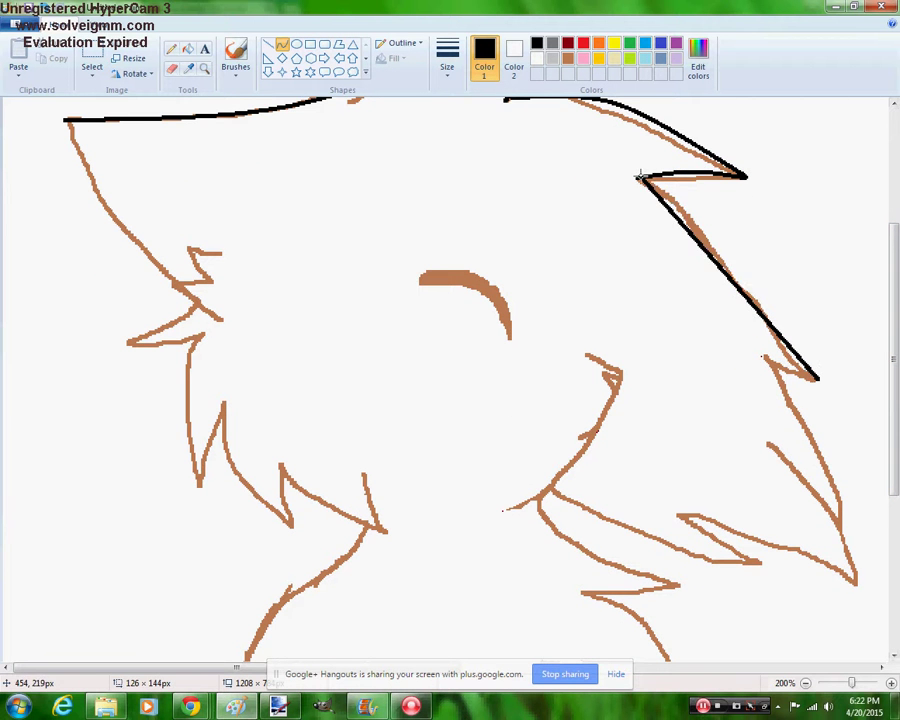
{"action": "left_click_drag", "start_coordinate": [706, 250], "coordinate": [735, 235]}
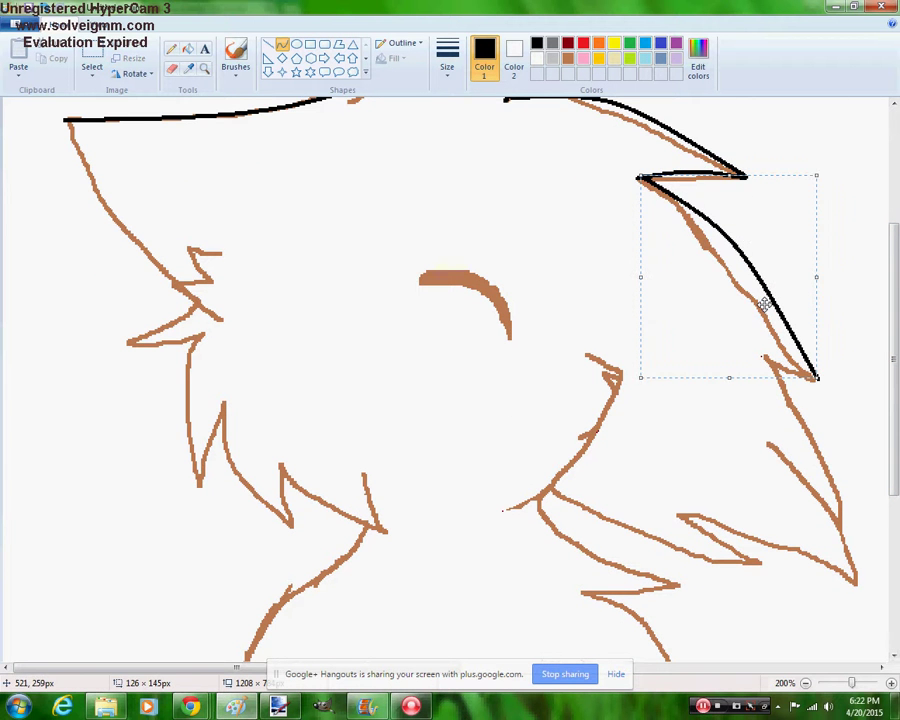
{"action": "left_click_drag", "start_coordinate": [763, 356], "coordinate": [747, 370]}
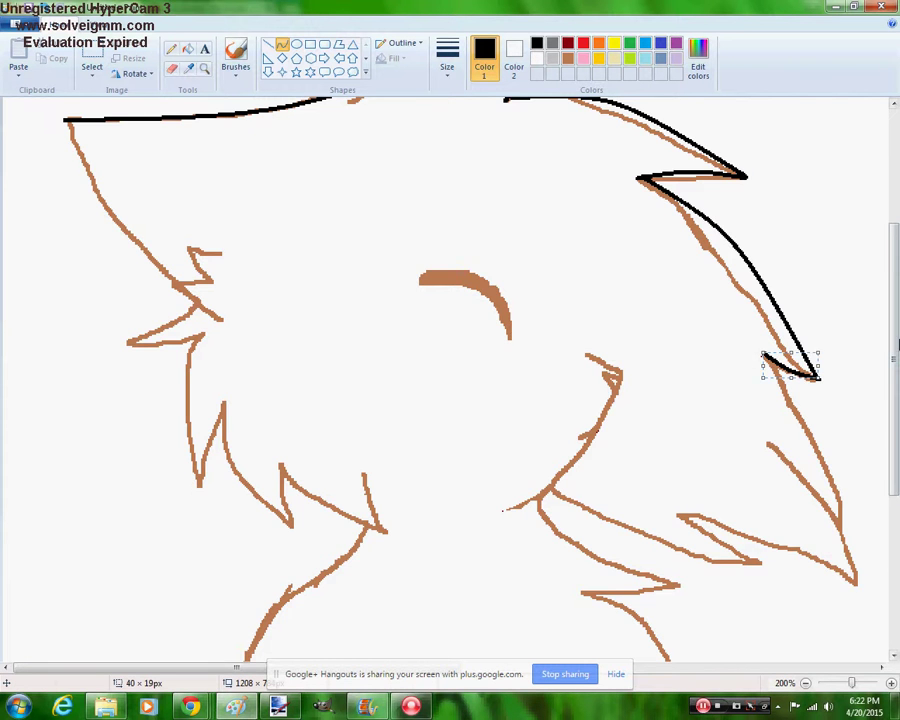
Trace the outer edge of the lowest fur tuft at the back of the head with a black curve
{"action": "scroll", "coordinate": [852, 424], "scroll_direction": "down", "scroll_amount": 2}
{"action": "mouse_move", "coordinate": [852, 424]}
{"action": "left_mouse_down"}
{"action": "mouse_move", "coordinate": [816, 314]}
{"action": "mouse_move", "coordinate": [772, 251]}
{"action": "left_mouse_up"}
{"action": "left_click_drag", "start_coordinate": [826, 318], "coordinate": [846, 426]}
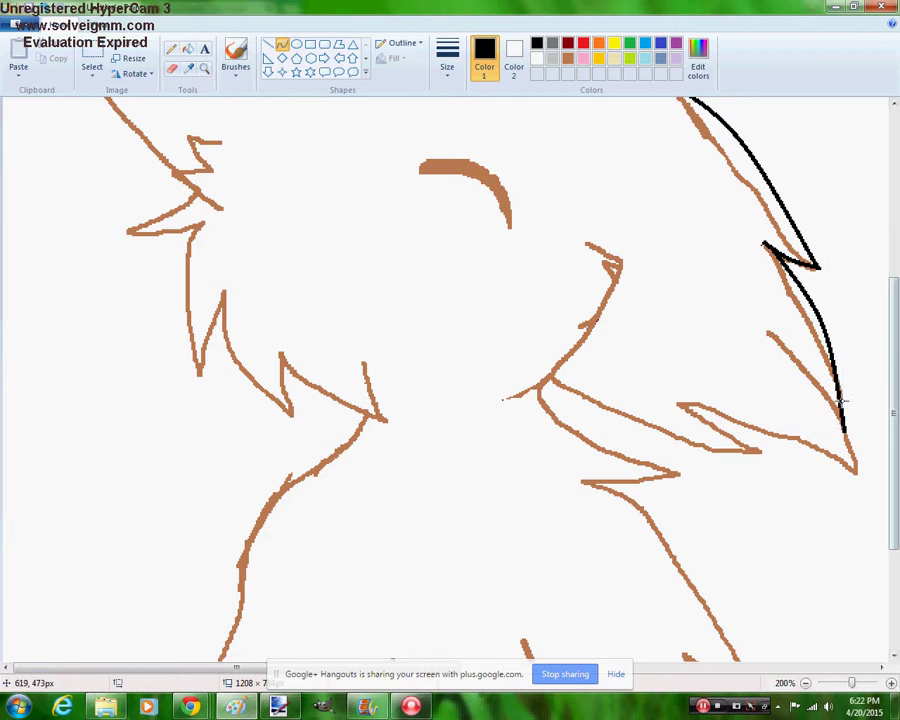
Trace the inner edge and the underside of the lowest fur tuft at the back of the head with black curves
{"action": "mouse_move", "coordinate": [767, 330]}
{"action": "left_mouse_down"}
{"action": "mouse_move", "coordinate": [846, 418]}
{"action": "mouse_move", "coordinate": [858, 473]}
{"action": "left_mouse_up"}
{"action": "left_click_drag", "start_coordinate": [812, 402], "coordinate": [836, 384]}
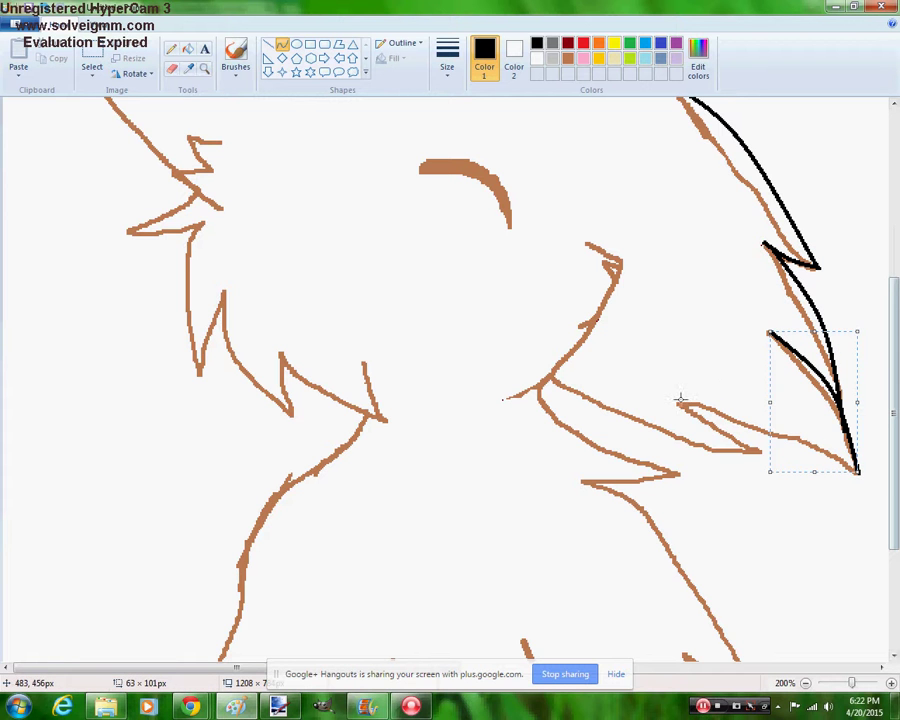
{"action": "left_click_drag", "start_coordinate": [680, 401], "coordinate": [859, 473]}
{"action": "left_click_drag", "start_coordinate": [786, 440], "coordinate": [786, 422]}
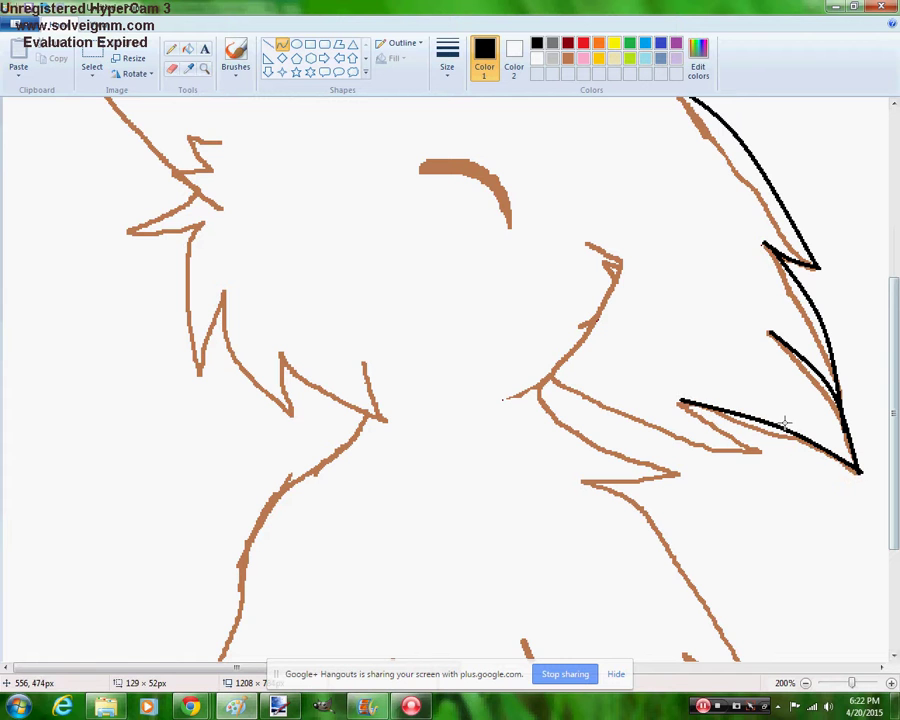
{"action": "left_click", "coordinate": [784, 422]}
Trace the long lower cheek line from the jaw to the fur notch, plus the notch's short edge, with black curves
{"action": "mouse_move", "coordinate": [548, 374]}
{"action": "left_mouse_down"}
{"action": "mouse_move", "coordinate": [632, 422]}
{"action": "mouse_move", "coordinate": [762, 449]}
{"action": "left_mouse_up"}
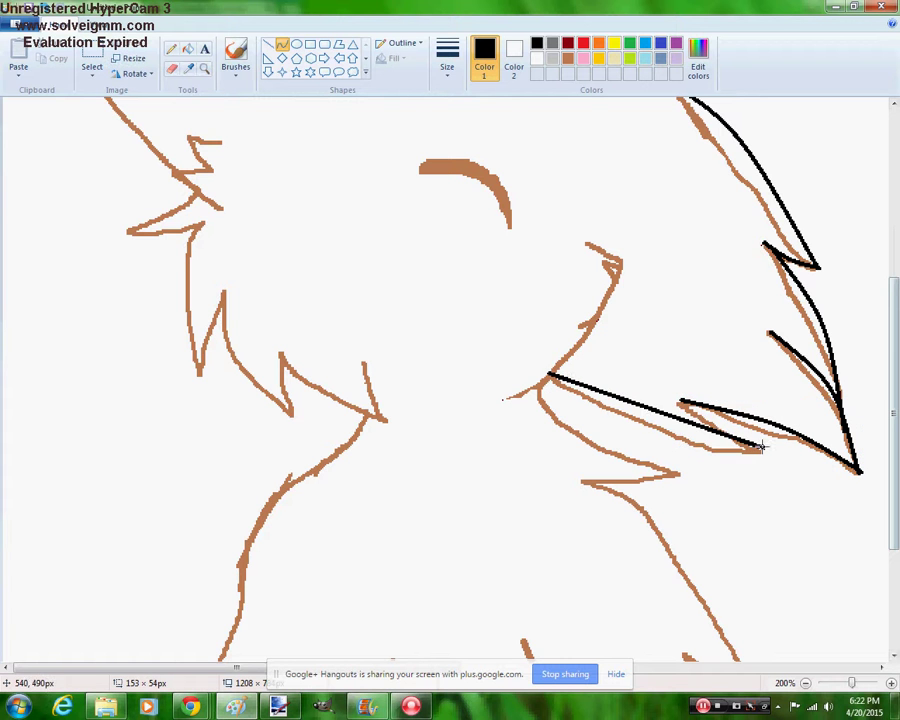
{"action": "mouse_move", "coordinate": [700, 427]}
{"action": "left_mouse_down"}
{"action": "mouse_move", "coordinate": [693, 442]}
{"action": "mouse_move", "coordinate": [721, 408]}
{"action": "mouse_move", "coordinate": [762, 448]}
{"action": "left_mouse_up"}
{"action": "left_click", "coordinate": [697, 440]}
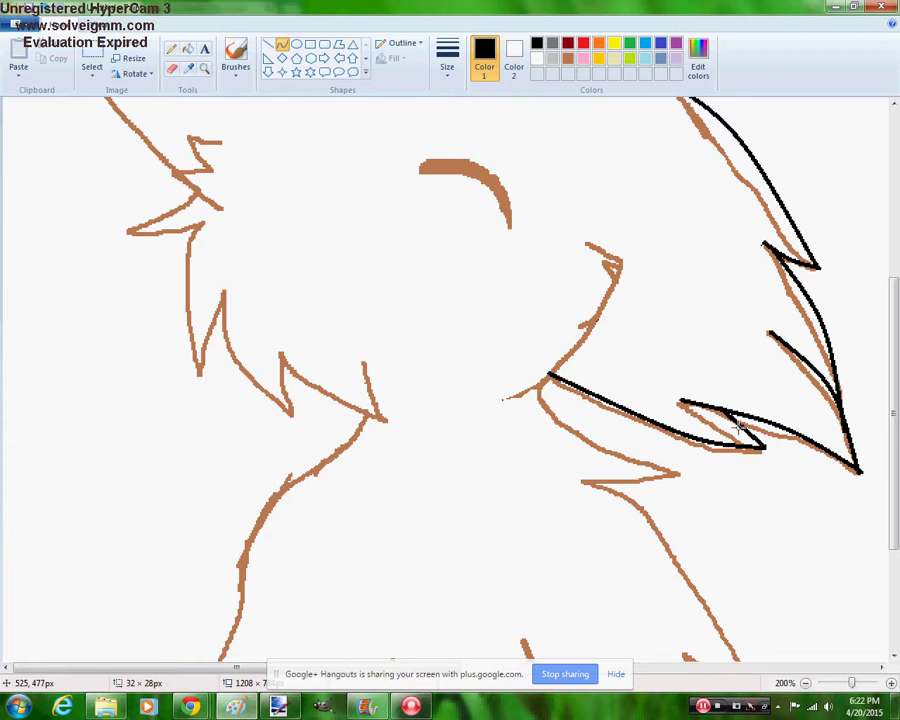
Trace the head's front edge from the pointed front tip down to the small face tufts with a black curve
{"action": "scroll", "coordinate": [877, 322], "scroll_direction": "up", "scroll_amount": 4}
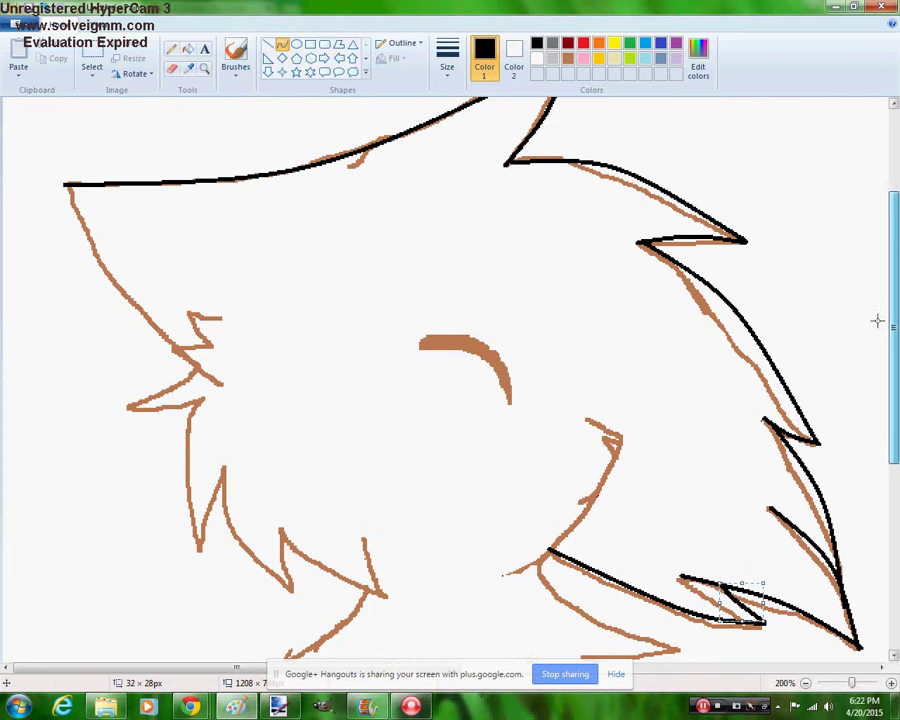
{"action": "mouse_move", "coordinate": [67, 184]}
{"action": "left_mouse_down"}
{"action": "mouse_move", "coordinate": [164, 344]}
{"action": "mouse_move", "coordinate": [200, 370]}
{"action": "left_mouse_up"}
{"action": "left_click_drag", "start_coordinate": [158, 315], "coordinate": [71, 198]}
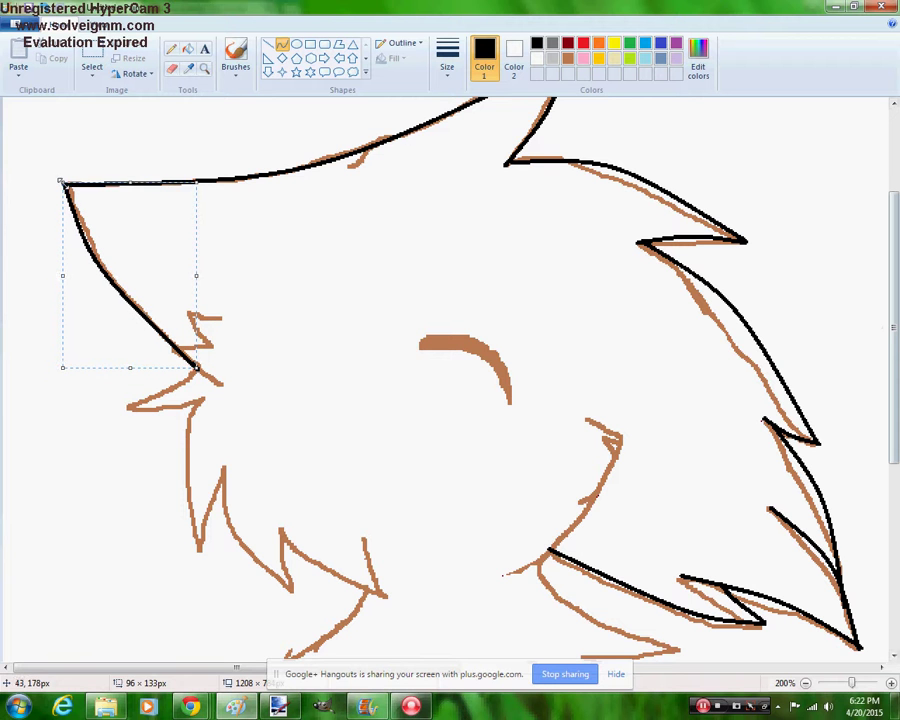
At 300% zoom, trace the small zigzag tuft and the pointed tuft beneath it at the front of the face in black
{"action": "left_click", "coordinate": [204, 68]}
{"action": "left_click", "coordinate": [164, 272]}
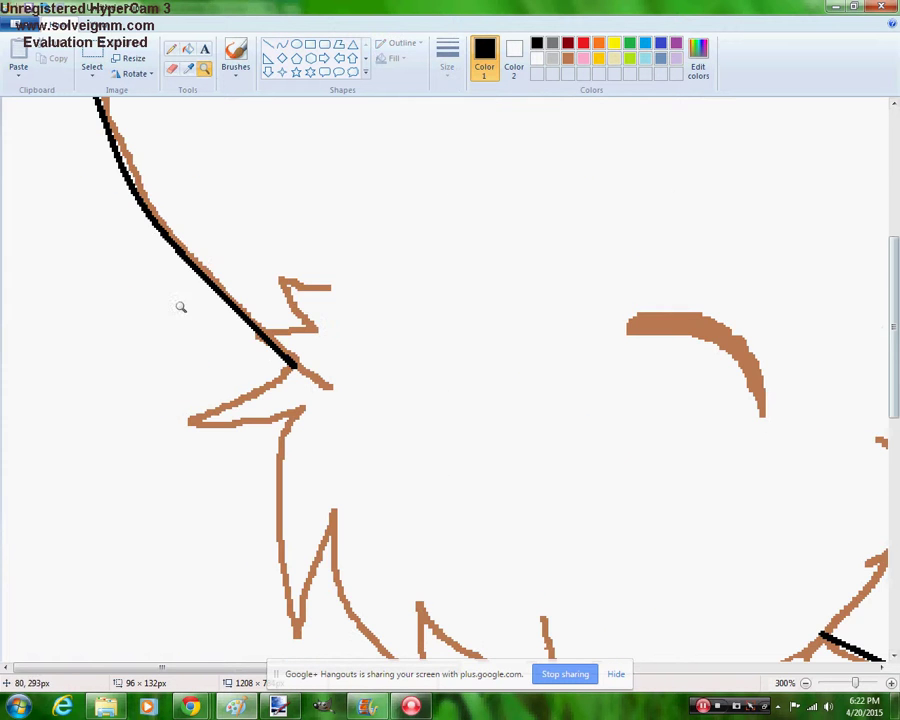
{"action": "left_click", "coordinate": [281, 44]}
{"action": "mouse_move", "coordinate": [348, 282]}
{"action": "left_mouse_down"}
{"action": "mouse_move", "coordinate": [272, 265]}
{"action": "mouse_move", "coordinate": [294, 272]}
{"action": "mouse_move", "coordinate": [321, 335]}
{"action": "left_mouse_up"}
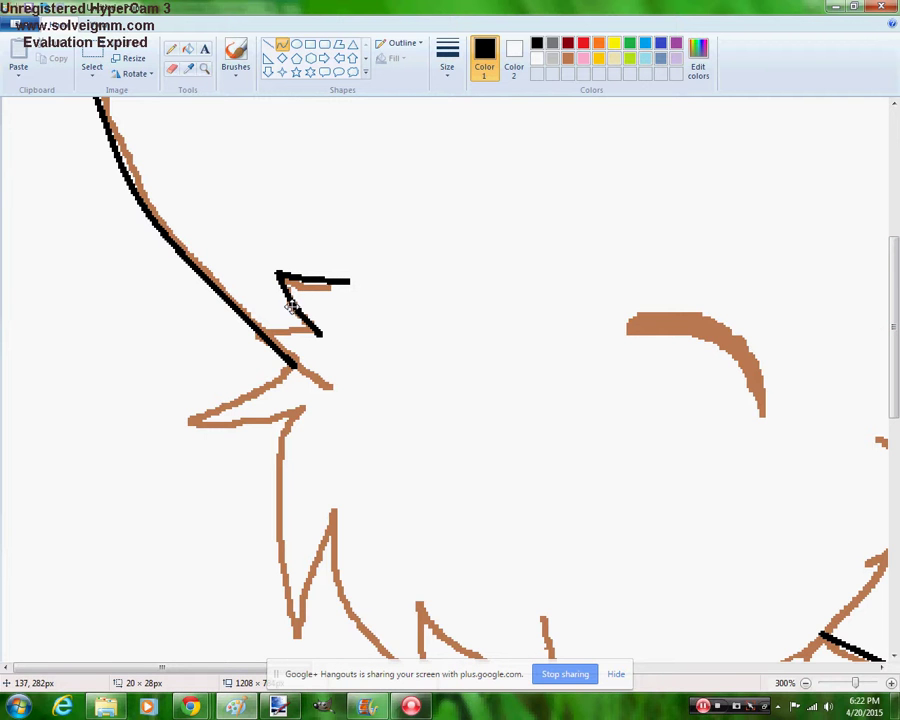
{"action": "left_click_drag", "start_coordinate": [246, 319], "coordinate": [313, 331]}
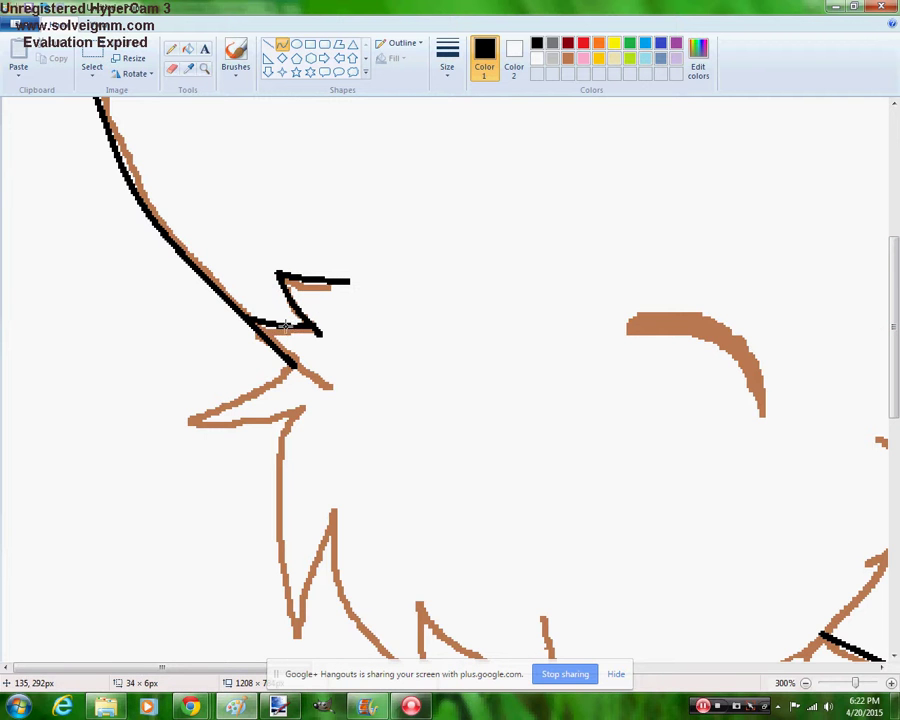
{"action": "mouse_move", "coordinate": [330, 388]}
{"action": "left_mouse_down"}
{"action": "mouse_move", "coordinate": [262, 323]}
{"action": "mouse_move", "coordinate": [248, 321]}
{"action": "left_mouse_up"}
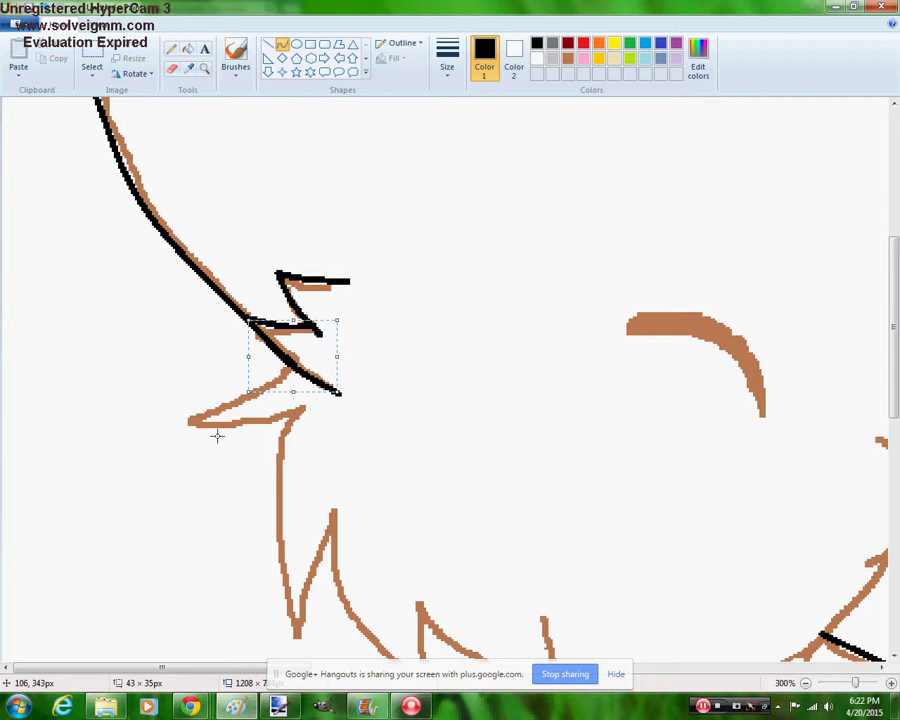
{"action": "mouse_move", "coordinate": [175, 425]}
{"action": "left_mouse_down"}
{"action": "mouse_move", "coordinate": [290, 367]}
{"action": "mouse_move", "coordinate": [176, 425]}
{"action": "left_mouse_up"}
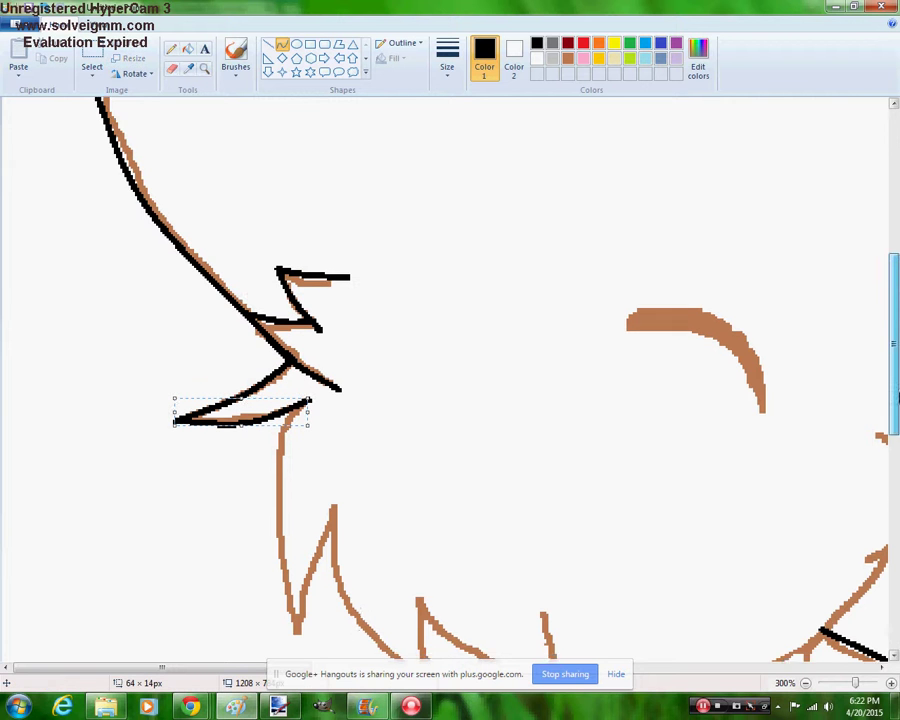
Trace both sides of the long downward-pointing fur tuft at the front of the cheek with black curves
{"action": "scroll", "coordinate": [396, 482], "scroll_direction": "down", "scroll_amount": 2}
{"action": "left_click_drag", "start_coordinate": [295, 532], "coordinate": [289, 308]}
{"action": "mouse_move", "coordinate": [296, 410]}
{"action": "left_mouse_down"}
{"action": "mouse_move", "coordinate": [260, 430]}
{"action": "mouse_move", "coordinate": [266, 426]}
{"action": "left_mouse_up"}
{"action": "mouse_move", "coordinate": [338, 404]}
{"action": "left_mouse_down"}
{"action": "mouse_move", "coordinate": [301, 483]}
{"action": "mouse_move", "coordinate": [296, 530]}
{"action": "left_mouse_up"}
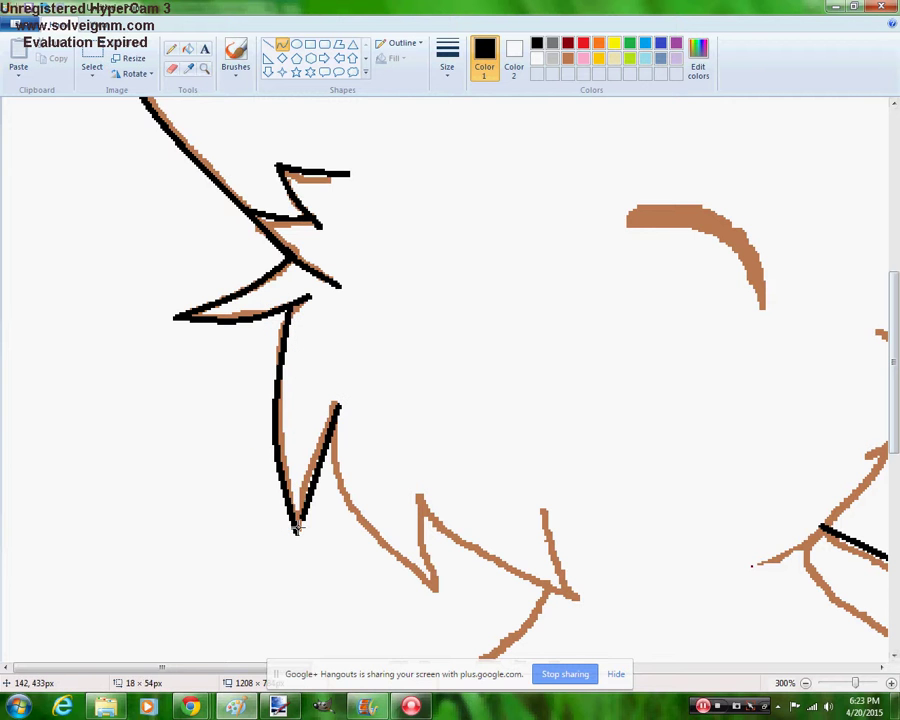
Trace the remaining two fur tufts along the lower cheek down to the neck with black curves
{"action": "left_click_drag", "start_coordinate": [440, 596], "coordinate": [333, 408]}
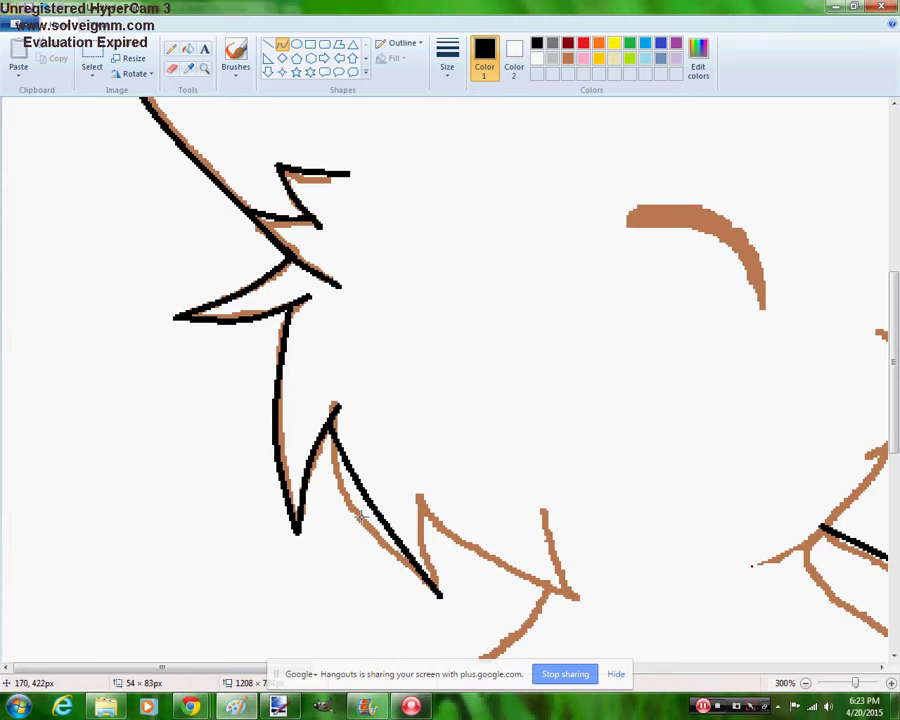
{"action": "left_click_drag", "start_coordinate": [371, 471], "coordinate": [343, 524]}
{"action": "left_click", "coordinate": [409, 481]}
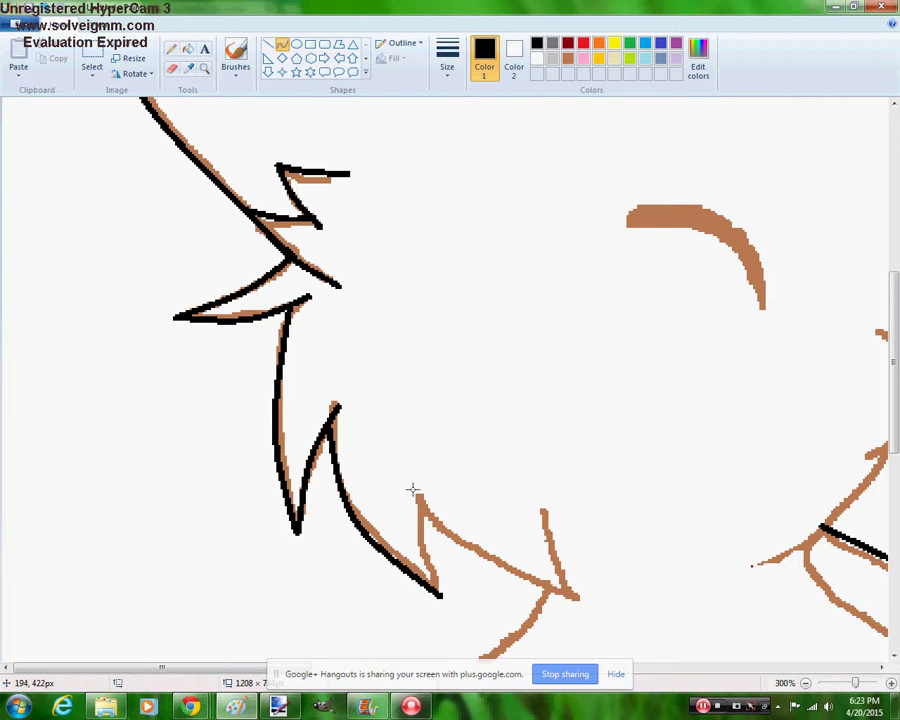
{"action": "left_click_drag", "start_coordinate": [412, 489], "coordinate": [440, 597]}
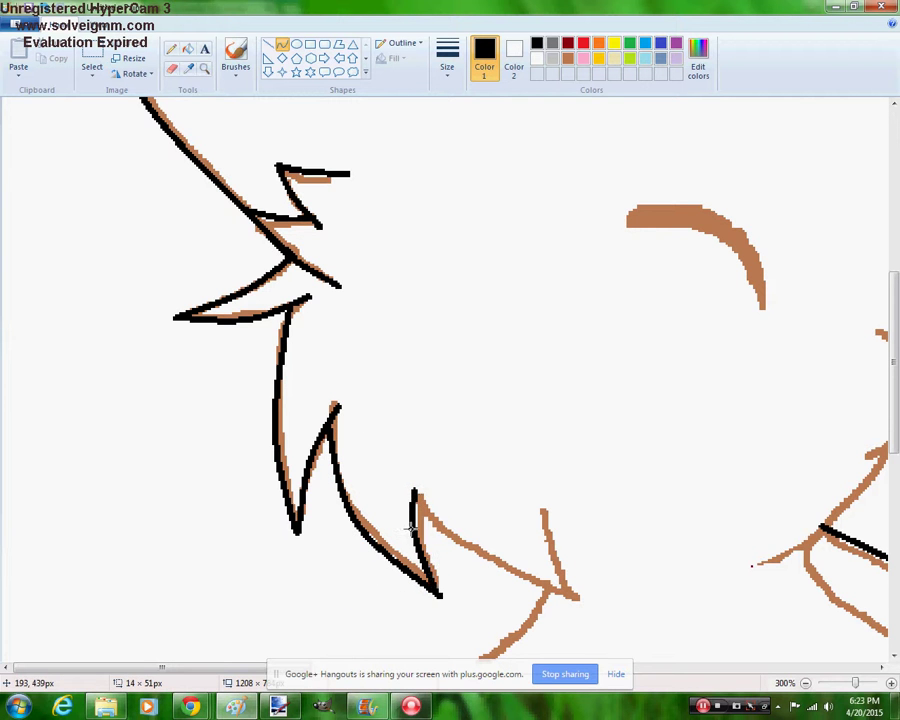
{"action": "left_click_drag", "start_coordinate": [583, 603], "coordinate": [418, 496]}
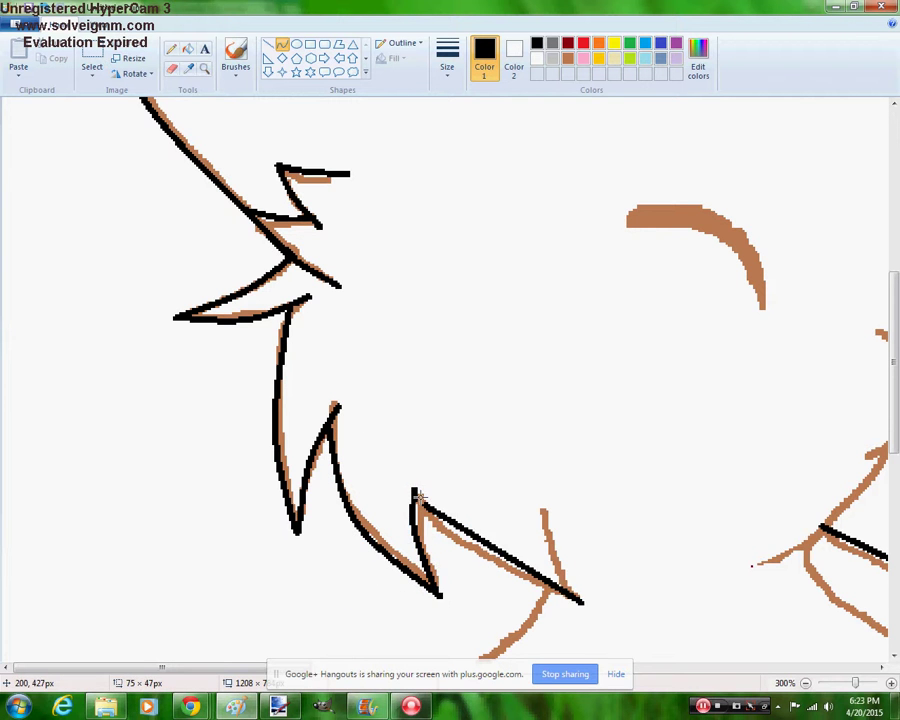
{"action": "left_click_drag", "start_coordinate": [450, 540], "coordinate": [446, 571]}
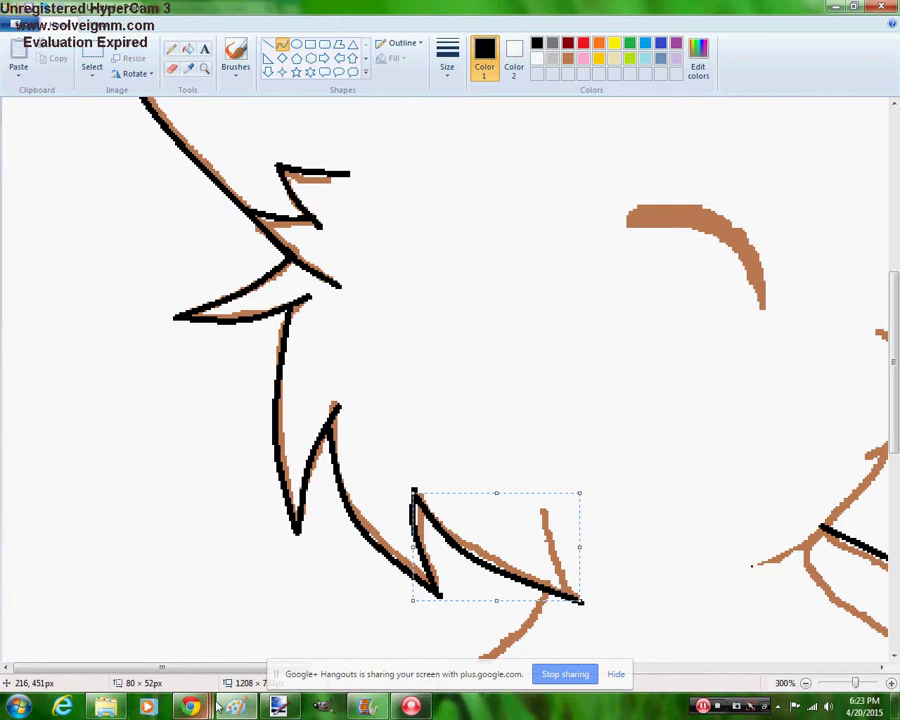
Switch to the Google+ Hangouts window, hide the screen-sharing notice and present the shared screen to everyone
{"action": "left_click", "coordinate": [128, 624]}
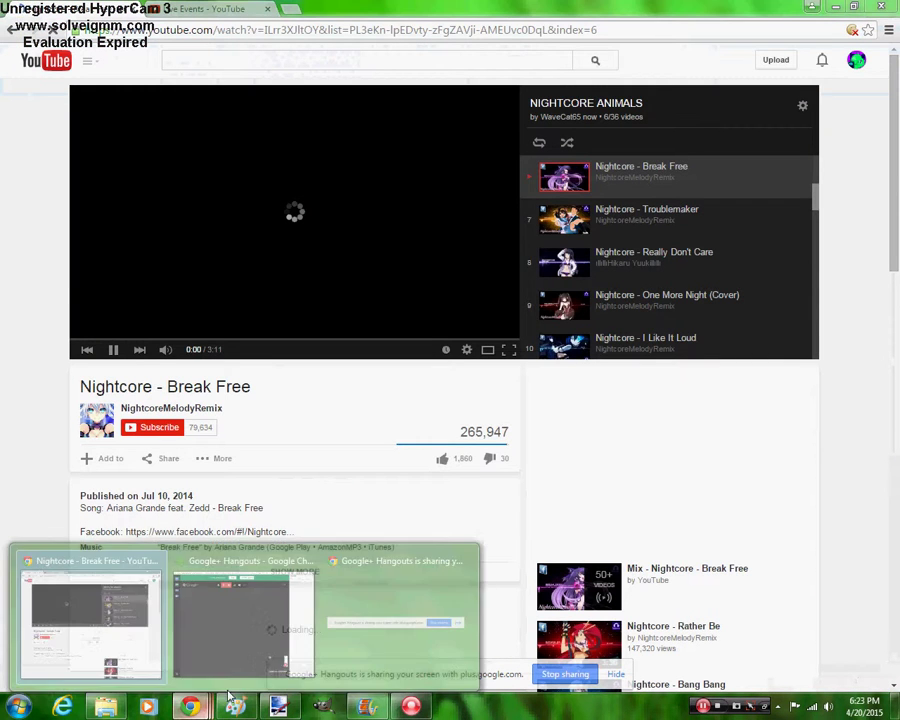
{"action": "left_click", "coordinate": [310, 566]}
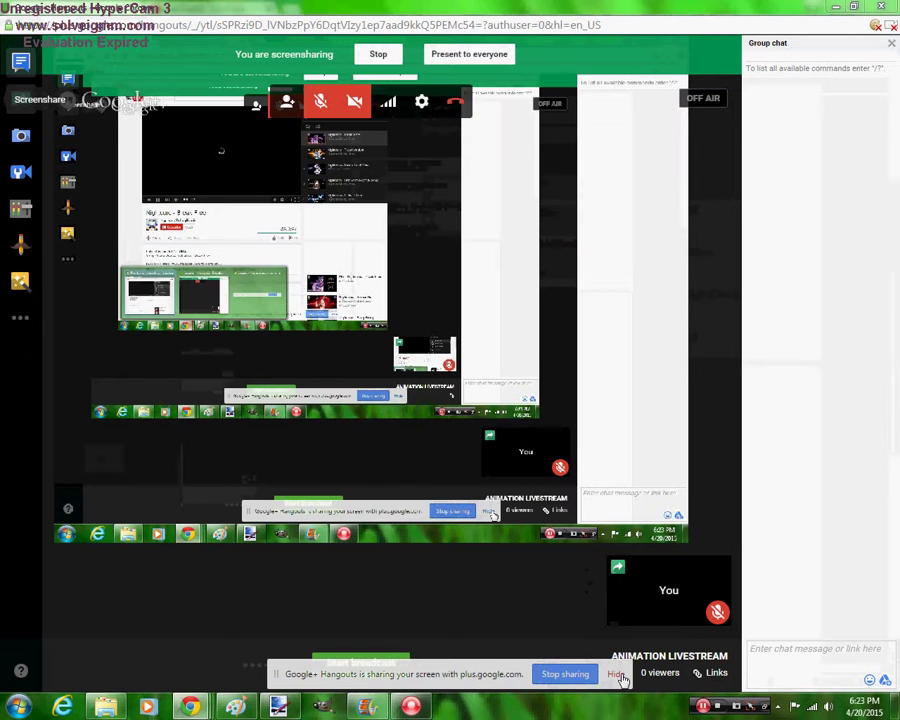
{"action": "left_click", "coordinate": [616, 675]}
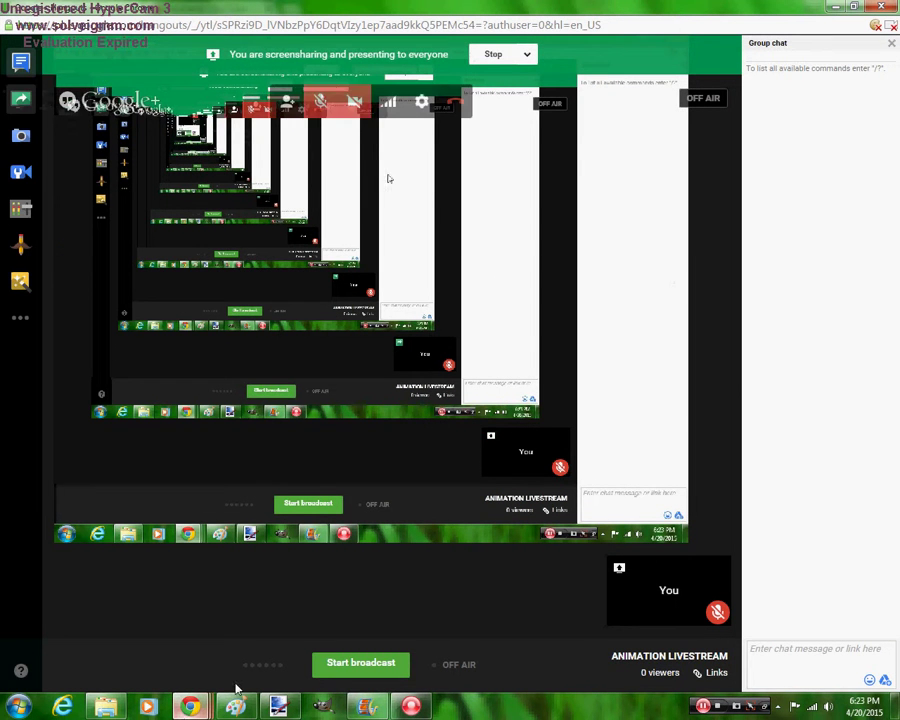
Open the bookmarked OviPets profile page in a new Chrome tab
{"action": "left_click", "coordinate": [225, 8]}
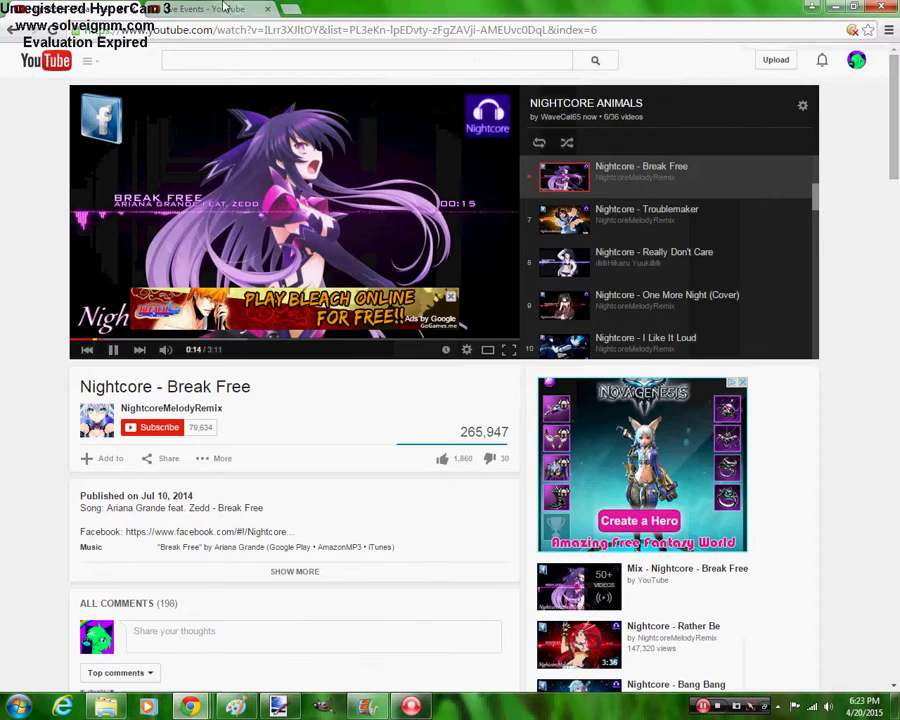
{"action": "left_click", "coordinate": [225, 8]}
{"action": "left_click", "coordinate": [289, 9]}
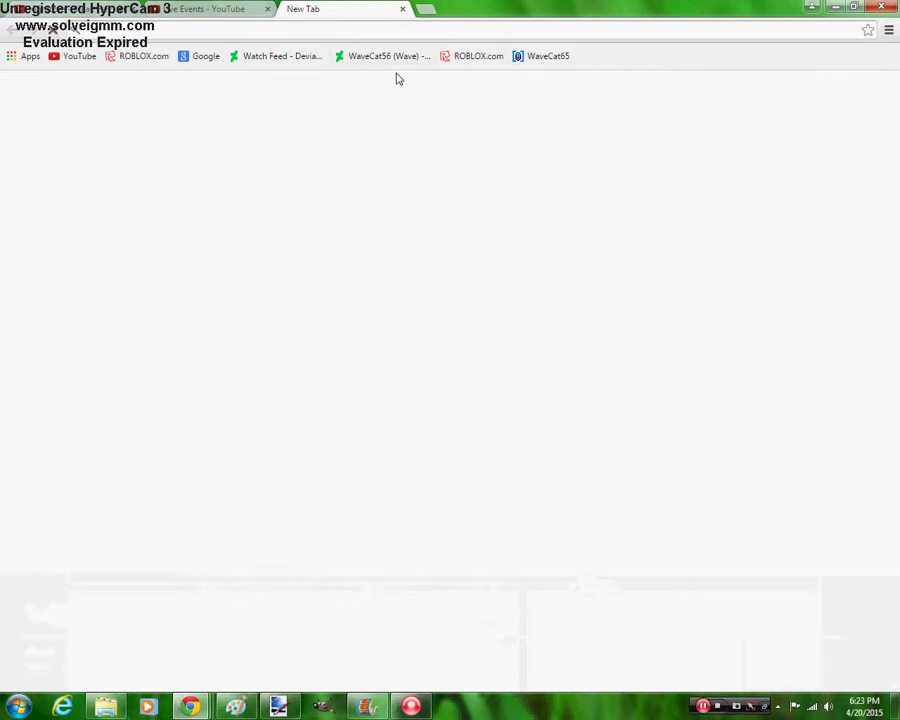
{"action": "left_click", "coordinate": [541, 57]}
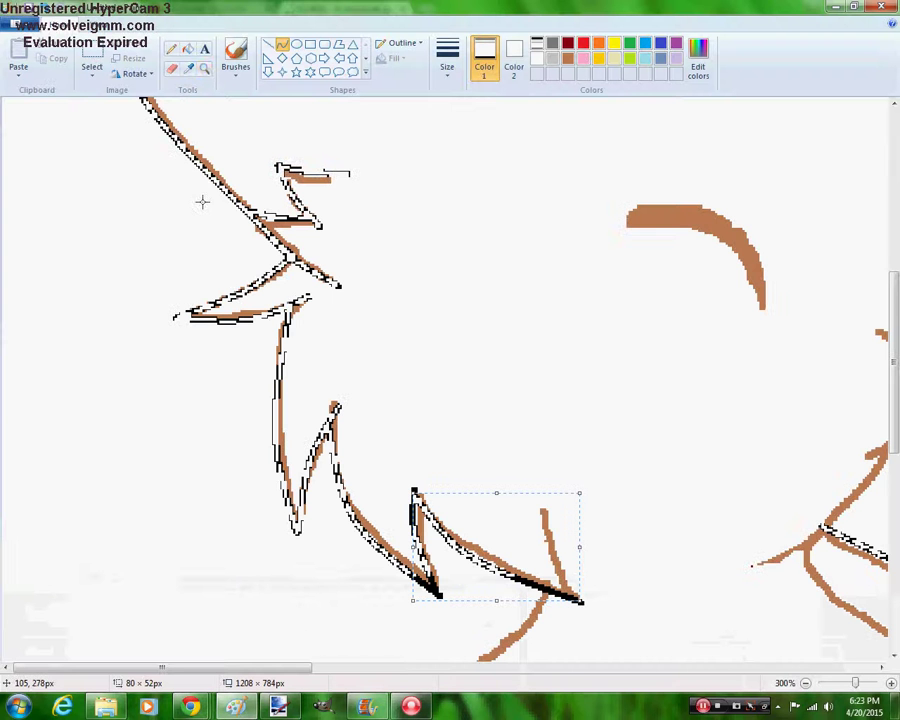
Switch back to Paint, view the drawing at 100% and handwrite NEED in black beside the head with the Pencil
{"action": "left_click", "coordinate": [204, 68]}
{"action": "right_click", "coordinate": [344, 189]}
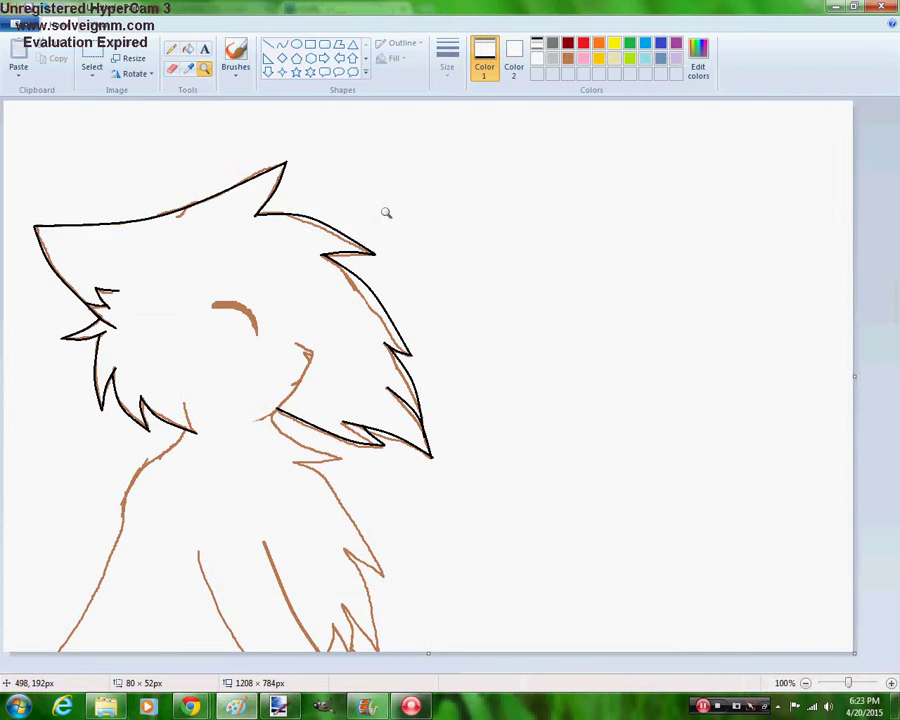
{"action": "left_click", "coordinate": [172, 48]}
{"action": "mouse_move", "coordinate": [437, 317]}
{"action": "left_mouse_down"}
{"action": "mouse_move", "coordinate": [447, 213]}
{"action": "mouse_move", "coordinate": [469, 213]}
{"action": "mouse_move", "coordinate": [527, 284]}
{"action": "left_mouse_up"}
{"action": "left_click_drag", "start_coordinate": [488, 252], "coordinate": [518, 247]}
{"action": "mouse_move", "coordinate": [474, 215]}
{"action": "left_mouse_down"}
{"action": "mouse_move", "coordinate": [526, 209]}
{"action": "mouse_move", "coordinate": [576, 281]}
{"action": "mouse_move", "coordinate": [580, 212]}
{"action": "mouse_move", "coordinate": [583, 282]}
{"action": "left_mouse_up"}
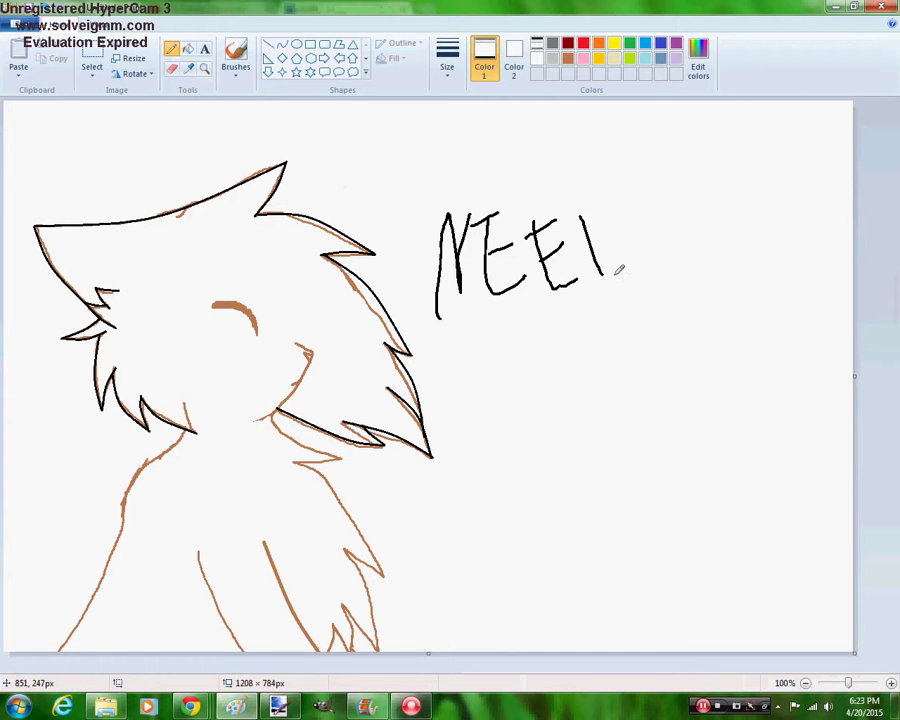
{"action": "left_click_drag", "start_coordinate": [583, 214], "coordinate": [595, 282]}
Handwrite VEIWERS in black pencil beneath the word NEED
{"action": "mouse_move", "coordinate": [458, 339]}
{"action": "left_mouse_down"}
{"action": "mouse_move", "coordinate": [500, 366]}
{"action": "mouse_move", "coordinate": [503, 333]}
{"action": "mouse_move", "coordinate": [546, 370]}
{"action": "left_mouse_up"}
{"action": "mouse_move", "coordinate": [566, 322]}
{"action": "left_mouse_down"}
{"action": "mouse_move", "coordinate": [571, 372]}
{"action": "mouse_move", "coordinate": [580, 370]}
{"action": "left_mouse_up"}
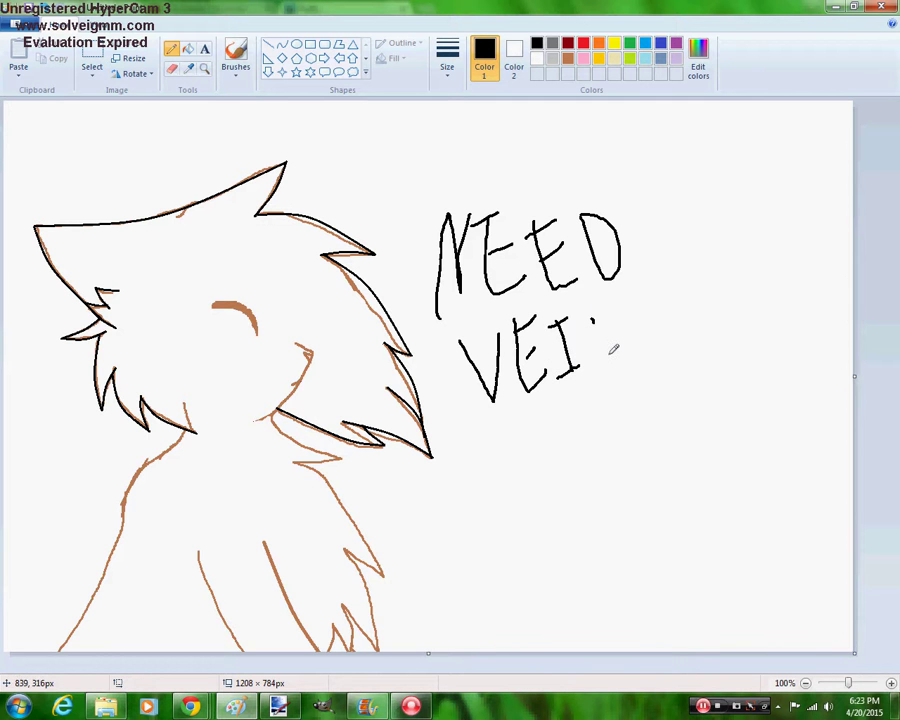
{"action": "mouse_move", "coordinate": [590, 322]}
{"action": "left_mouse_down"}
{"action": "mouse_move", "coordinate": [640, 322]}
{"action": "mouse_move", "coordinate": [652, 342]}
{"action": "mouse_move", "coordinate": [682, 318]}
{"action": "mouse_move", "coordinate": [672, 296]}
{"action": "mouse_move", "coordinate": [714, 316]}
{"action": "mouse_move", "coordinate": [743, 308]}
{"action": "left_mouse_up"}
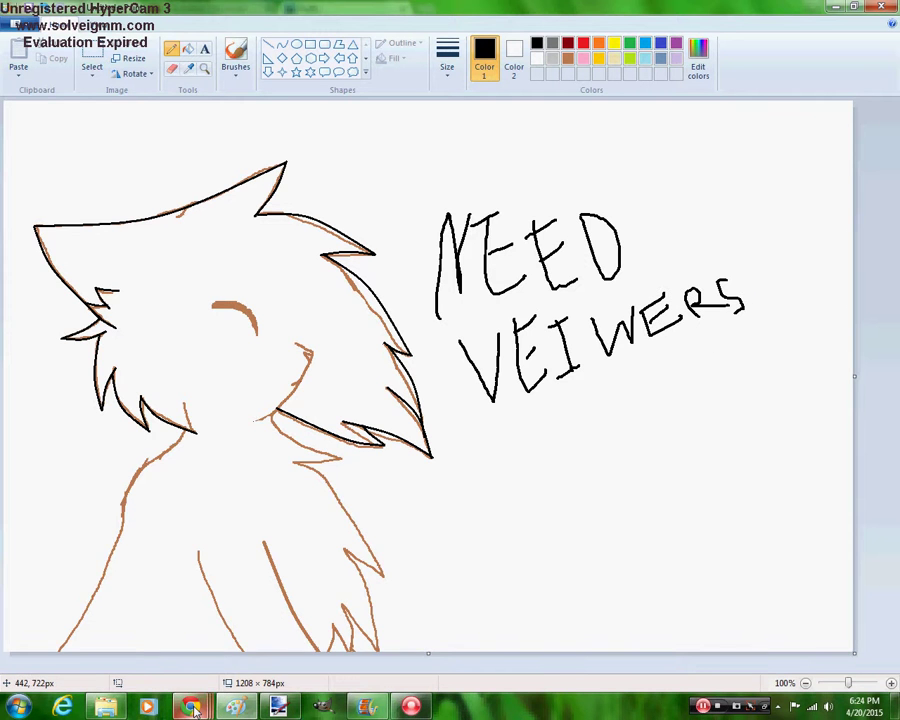
Switch to the OviPets page in Chrome and log in through Facebook with the prefilled account details
{"action": "mouse_move", "coordinate": [190, 707]}
{"action": "left_click", "coordinate": [95, 633]}
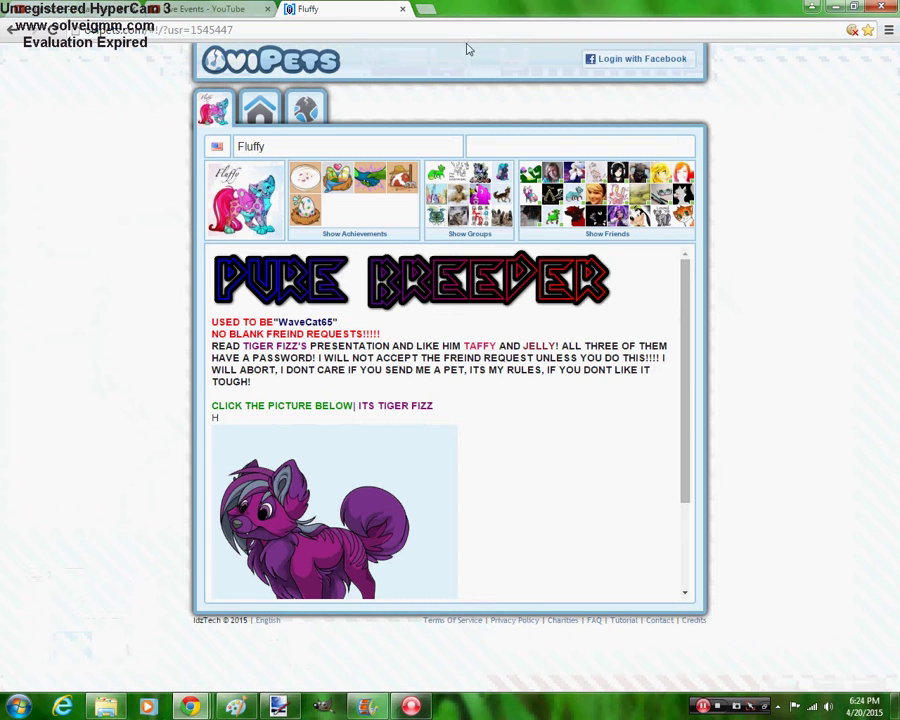
{"action": "left_click", "coordinate": [605, 64]}
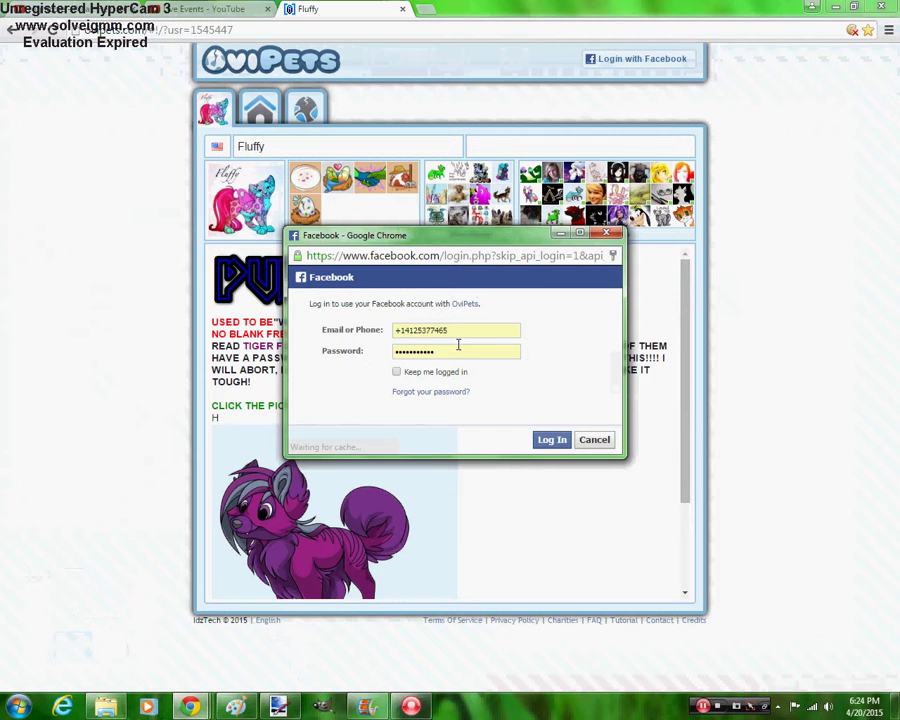
{"action": "left_click", "coordinate": [552, 440]}
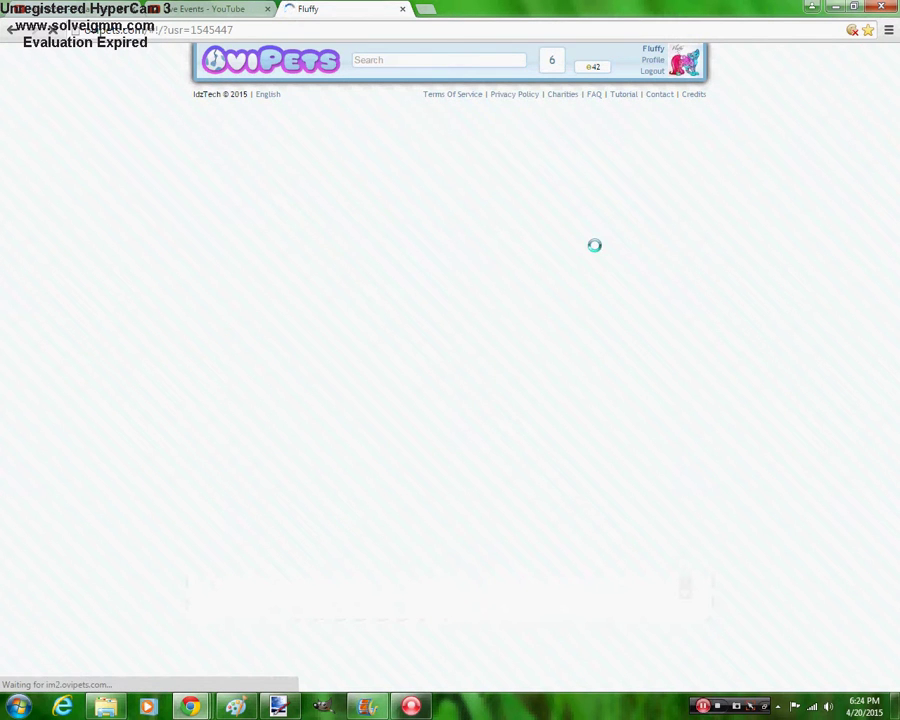
Copy the link address of the ANIMATION LIVESTREAM event from YouTube's live events list
{"action": "left_click", "coordinate": [232, 8]}
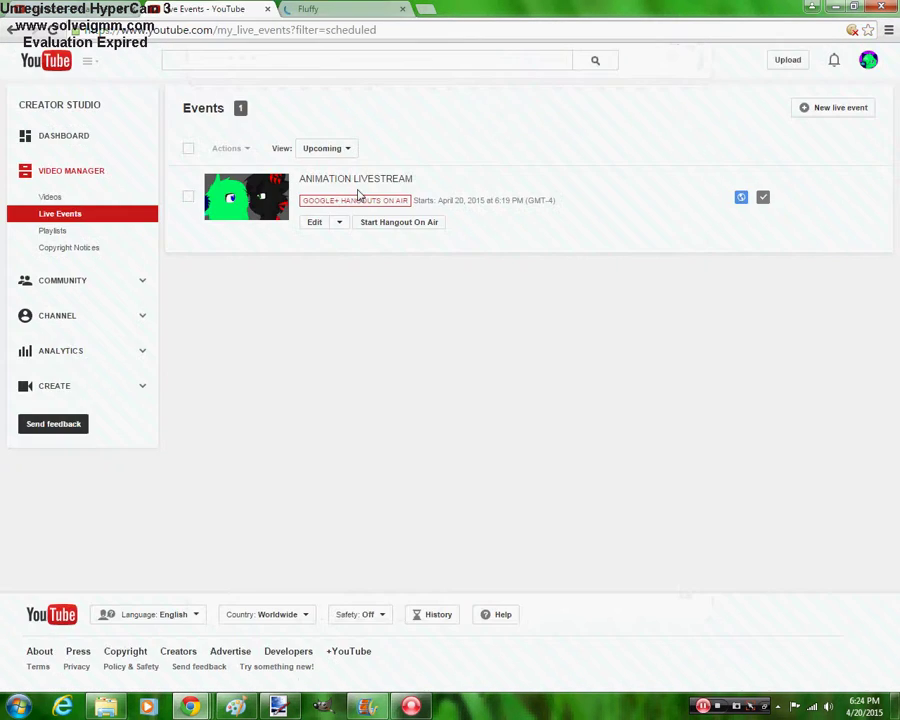
{"action": "right_click", "coordinate": [352, 182]}
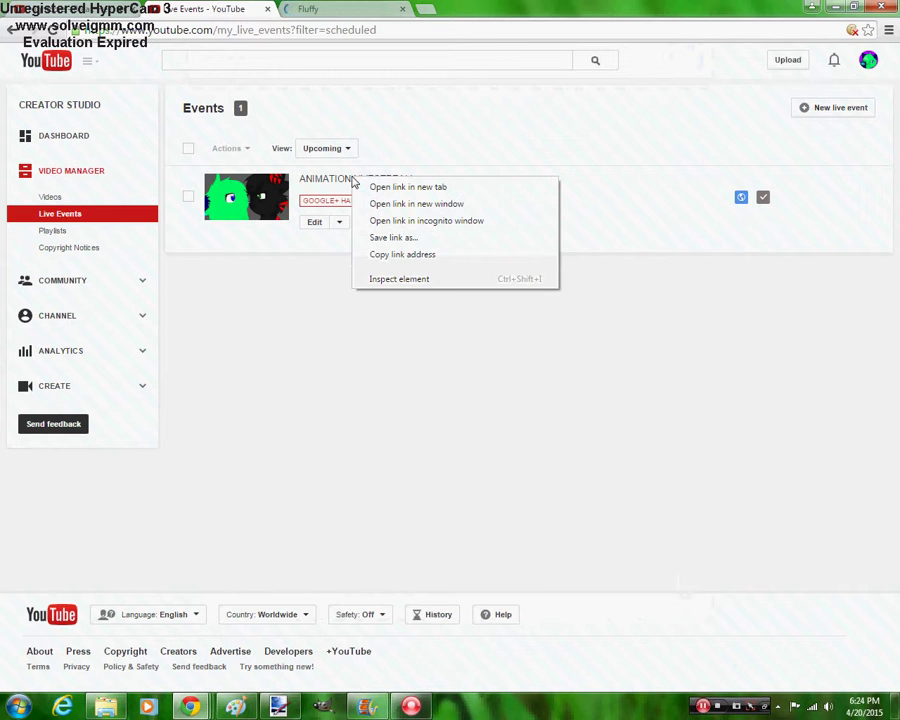
{"action": "left_click", "coordinate": [400, 254]}
Open the Breed Free group from the OviPets profile and like the first post in its feed
{"action": "left_click", "coordinate": [337, 8]}
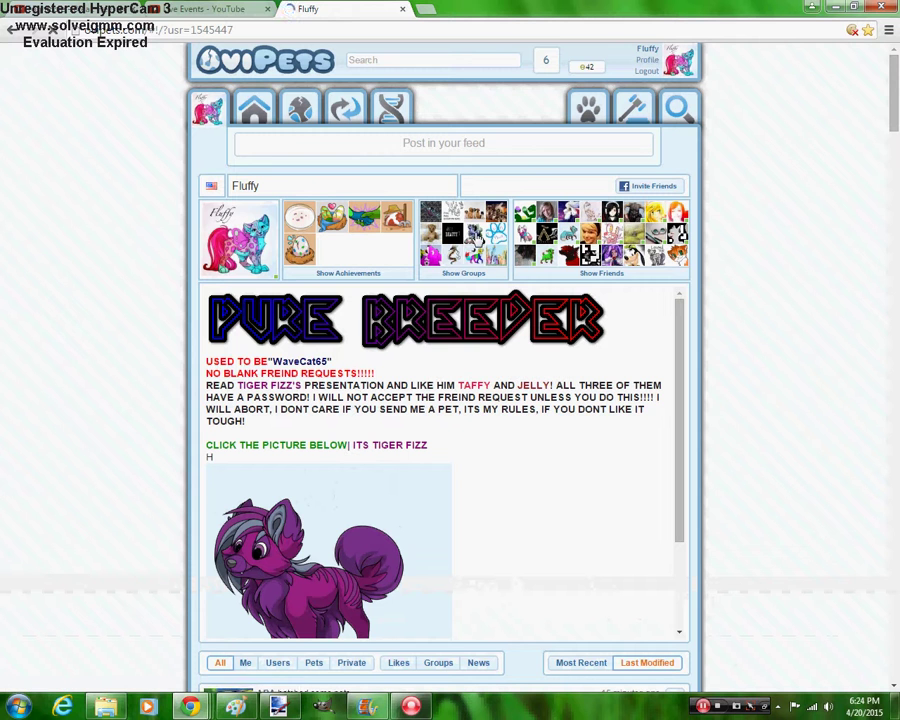
{"action": "left_click", "coordinate": [478, 238]}
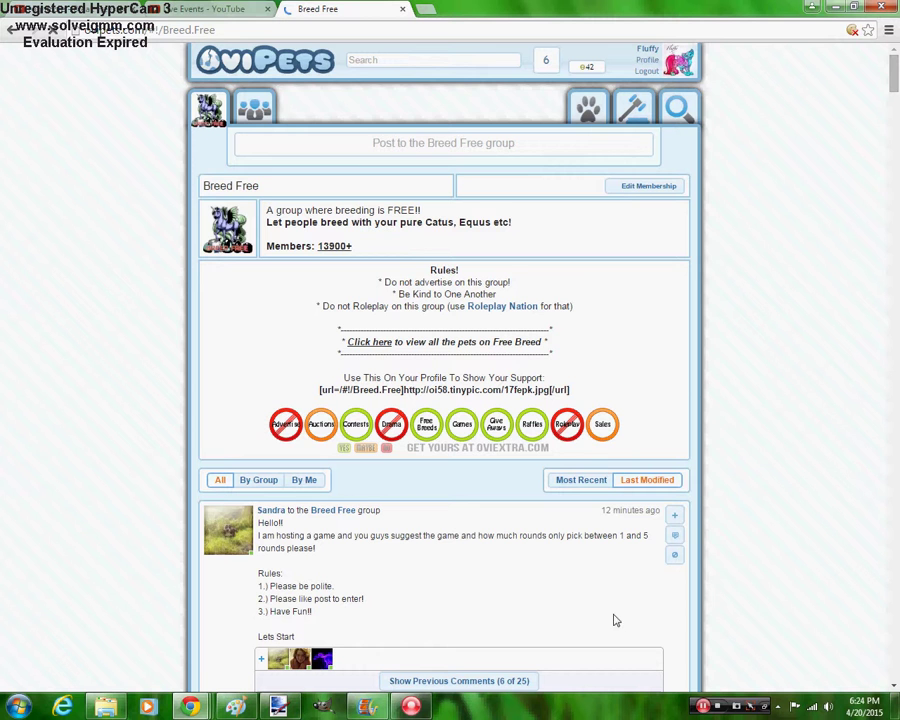
{"action": "left_click", "coordinate": [675, 519]}
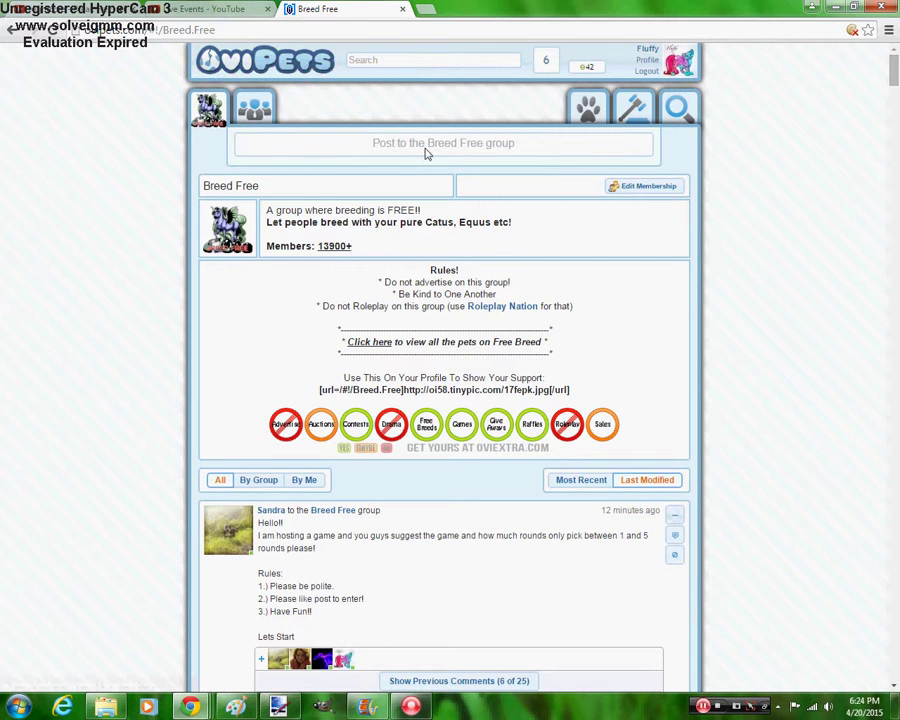
Write "ANIMATION LIVESTREAM!!!! NEED VEIWERS PLEASE JOIN" in a new Breed Free group post and start a new line below it
{"action": "left_click", "coordinate": [350, 142]}
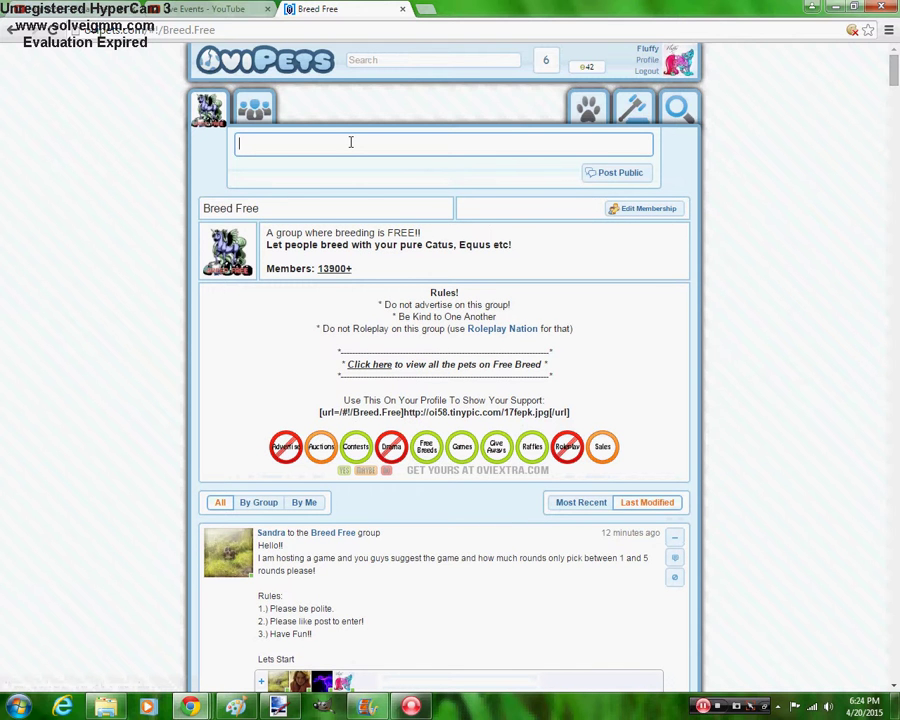
{"action": "type", "text": "ANIMATION LIVEST"}
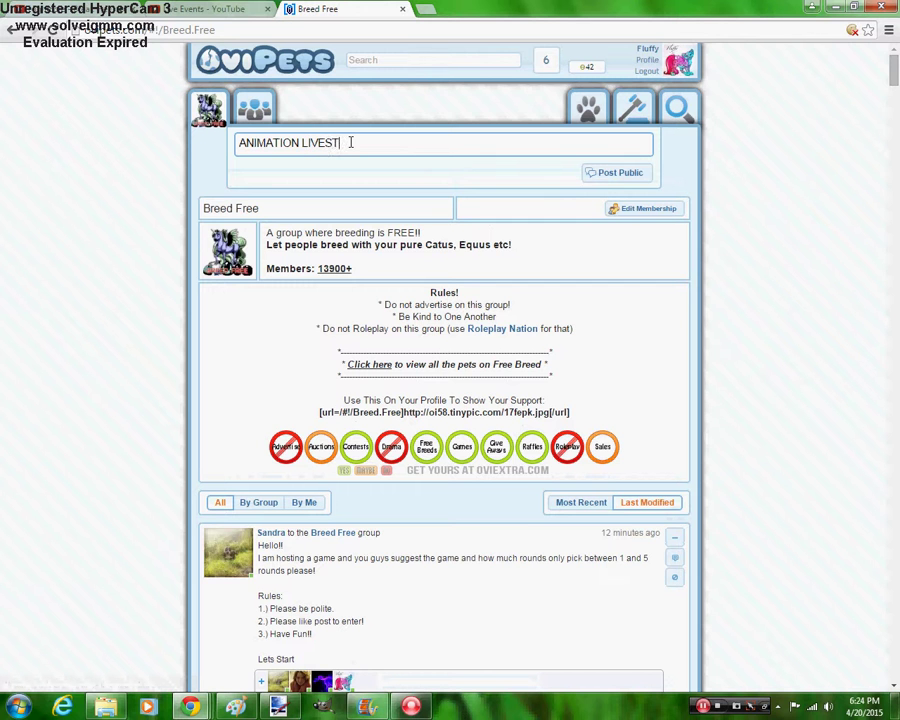
{"action": "key", "text": "BackSpace"}
{"action": "type", "text": "TREAM!!!! NEED VEI"}
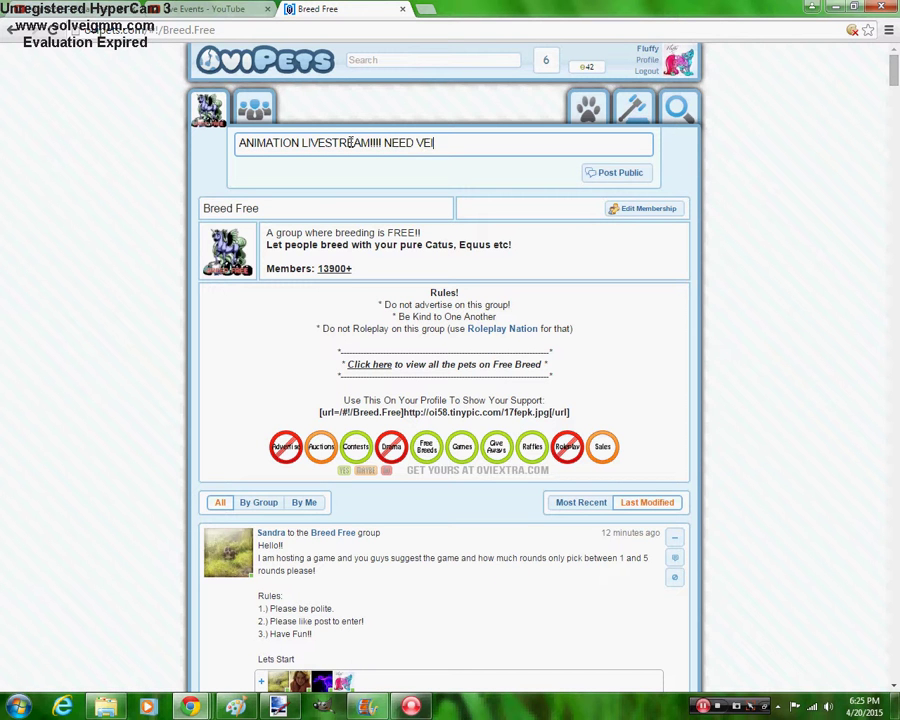
{"action": "type", "text": "WERS PLEASE "}
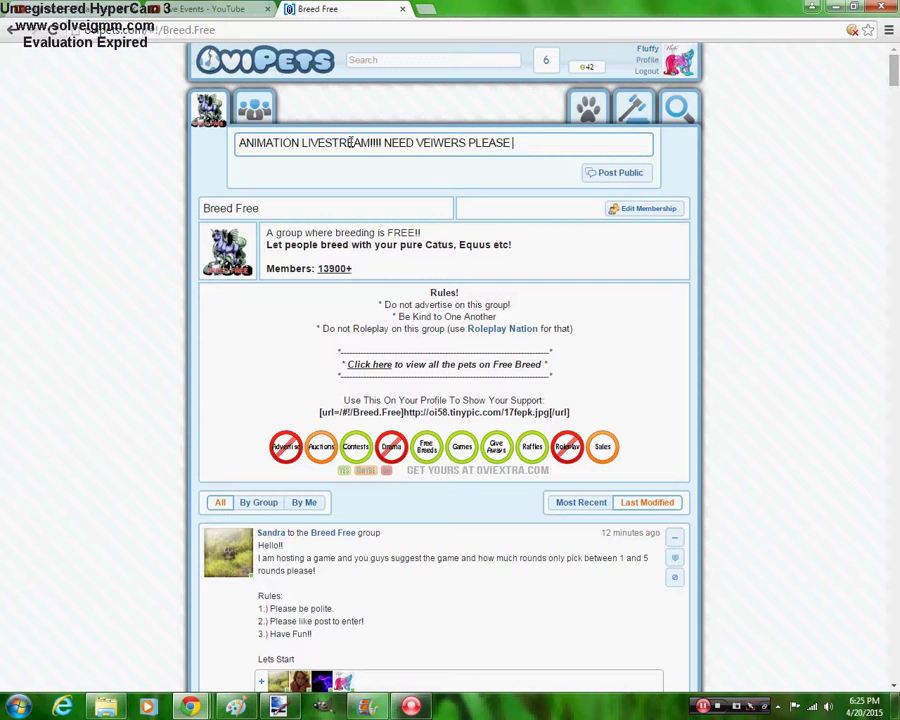
{"action": "type", "text": "JOIN"}
{"action": "key", "text": "Return"}
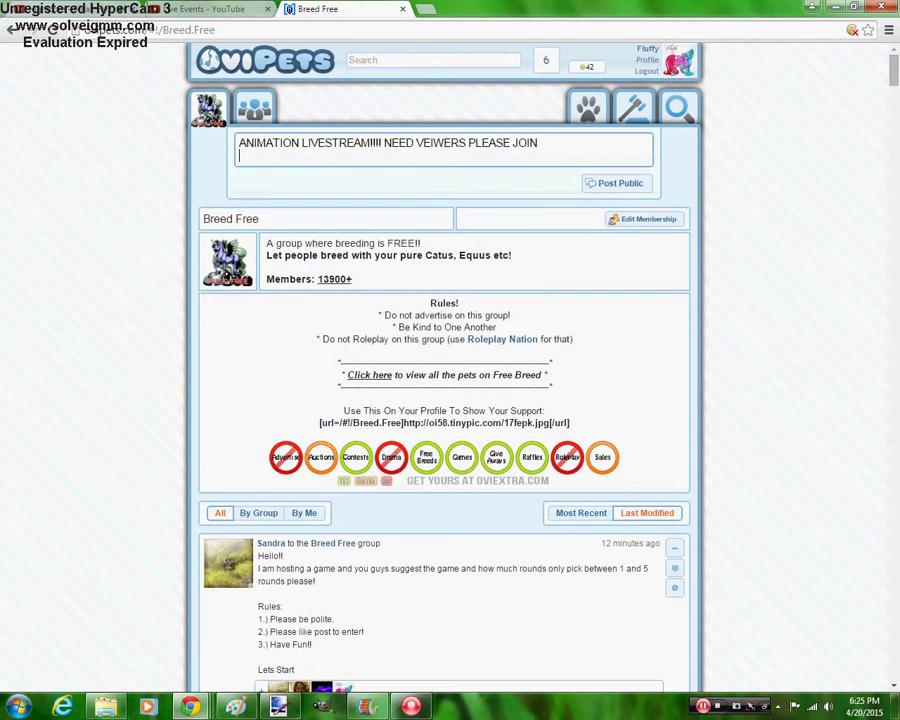
Open the DeviantArt profile in a new tab and copy the image URL of the LIVESTREAM!!!!! drawing from the newest deviations
{"action": "left_click", "coordinate": [425, 9]}
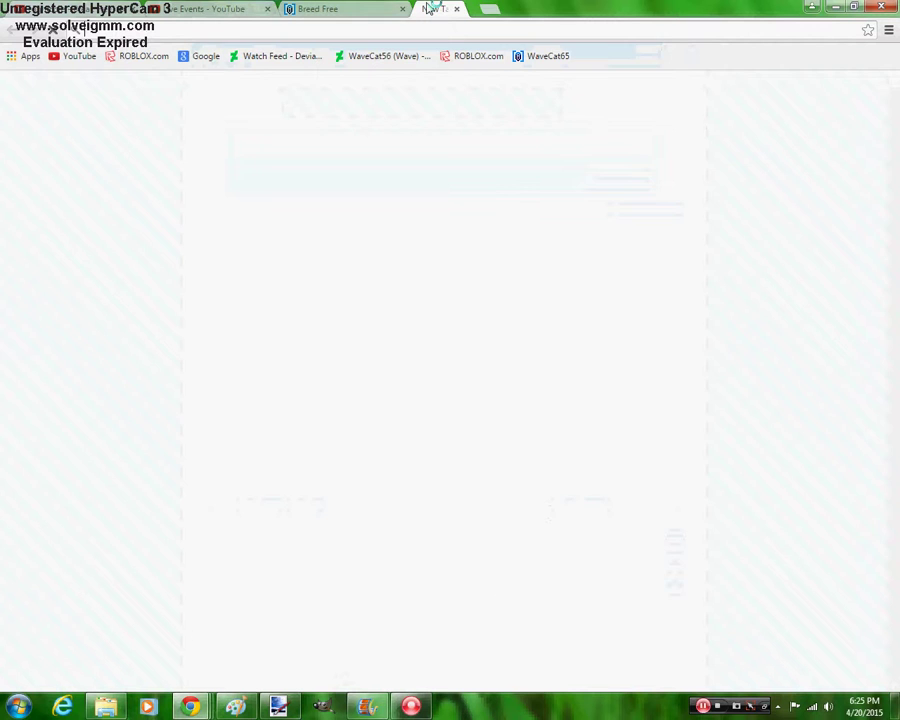
{"action": "left_click", "coordinate": [368, 57]}
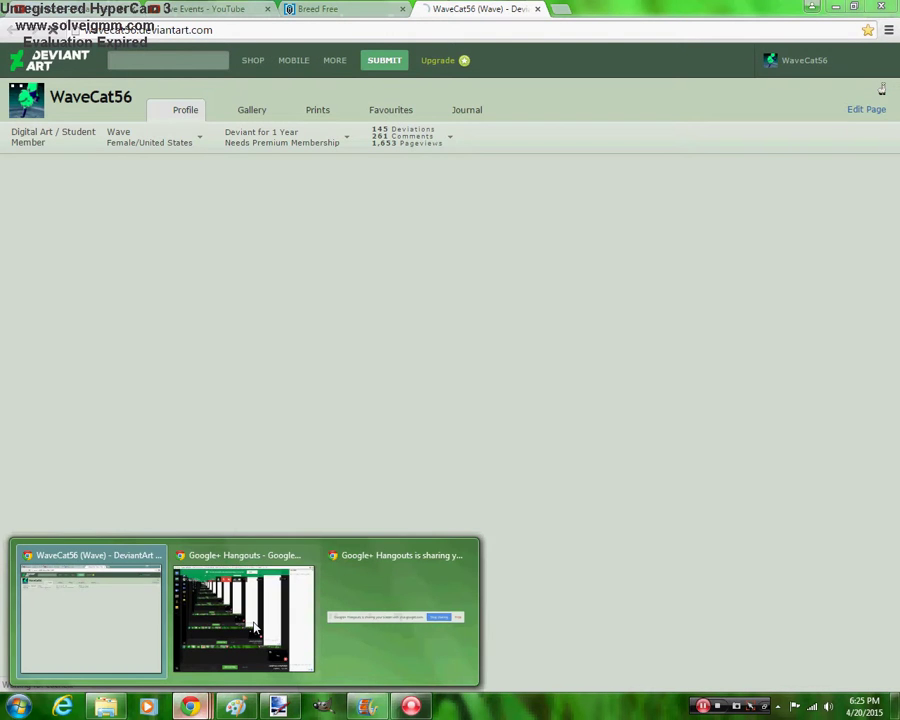
{"action": "key", "text": "alt+Tab"}
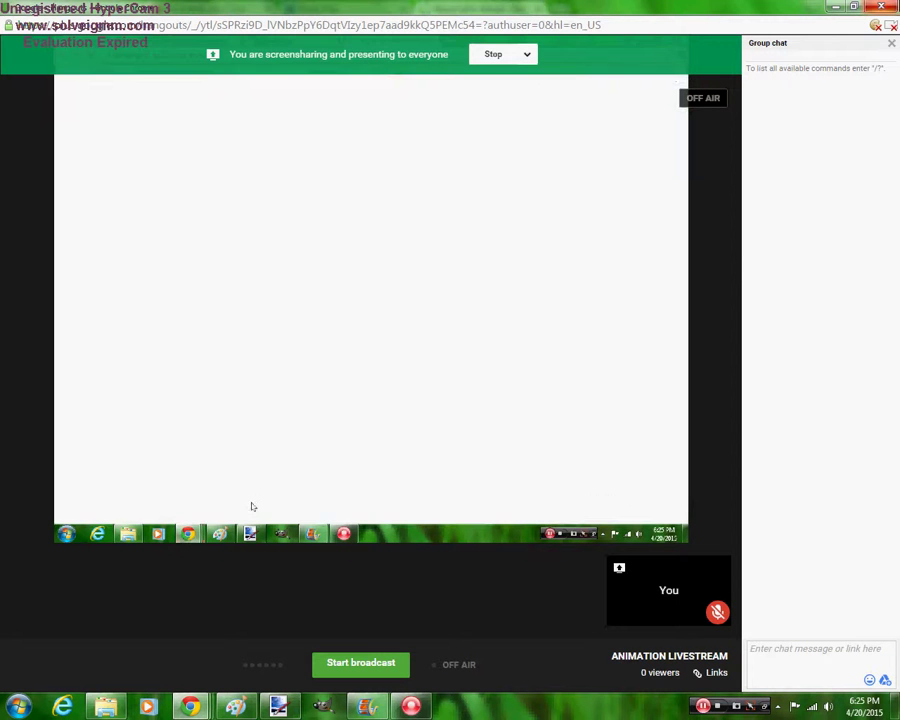
{"action": "left_click", "coordinate": [833, 6]}
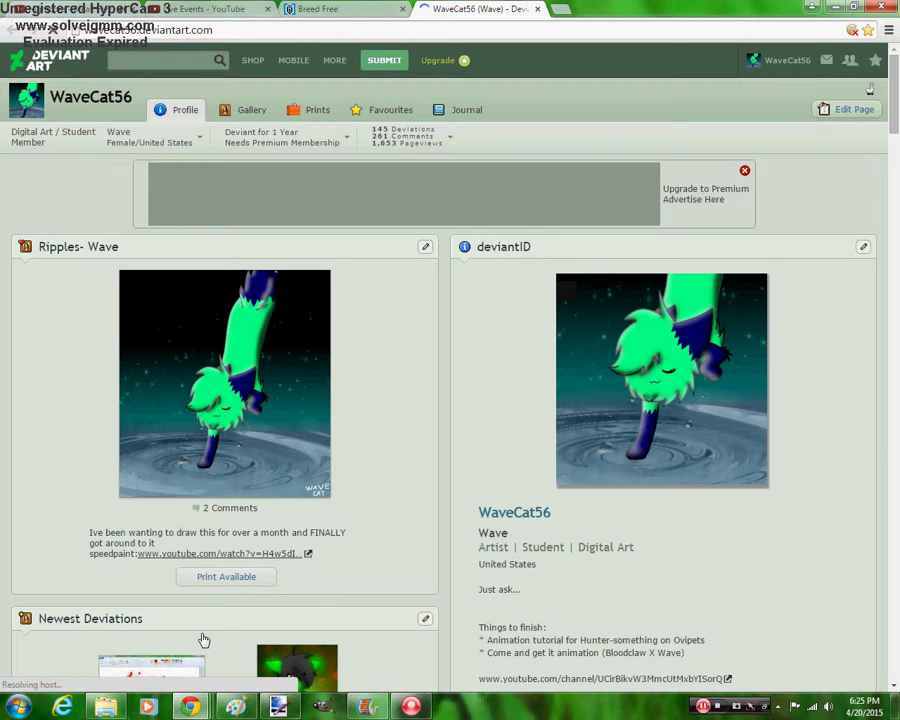
{"action": "left_click", "coordinate": [145, 667]}
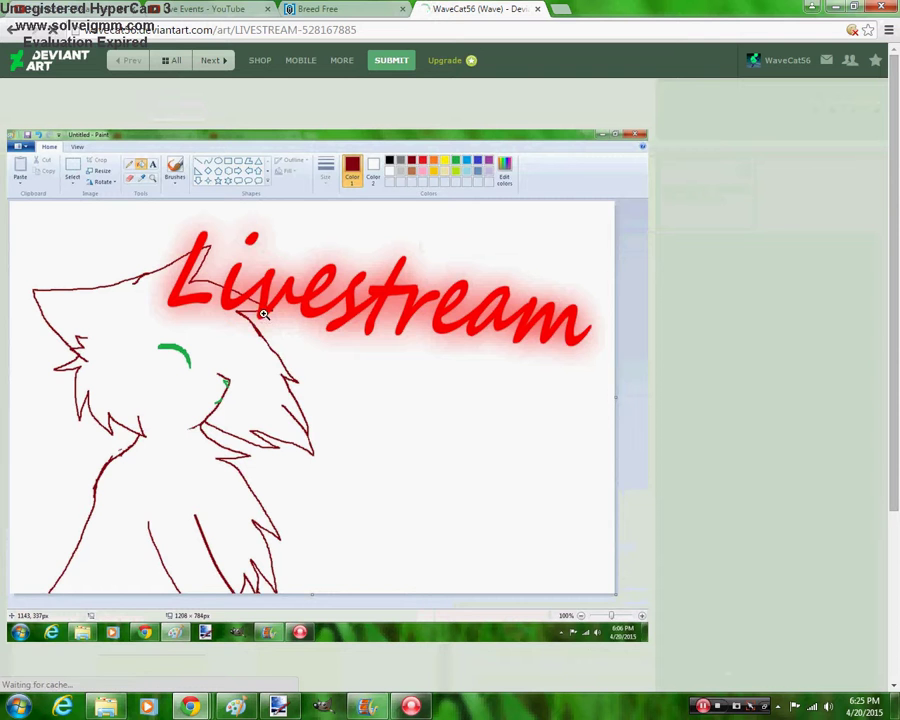
{"action": "right_click", "coordinate": [265, 325]}
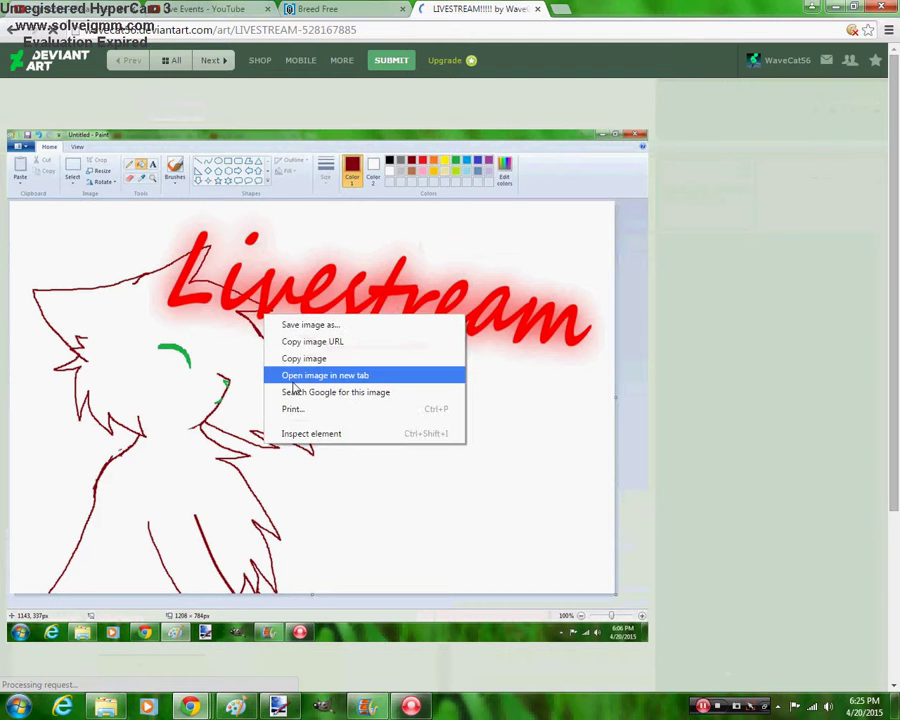
{"action": "left_click", "coordinate": [291, 343]}
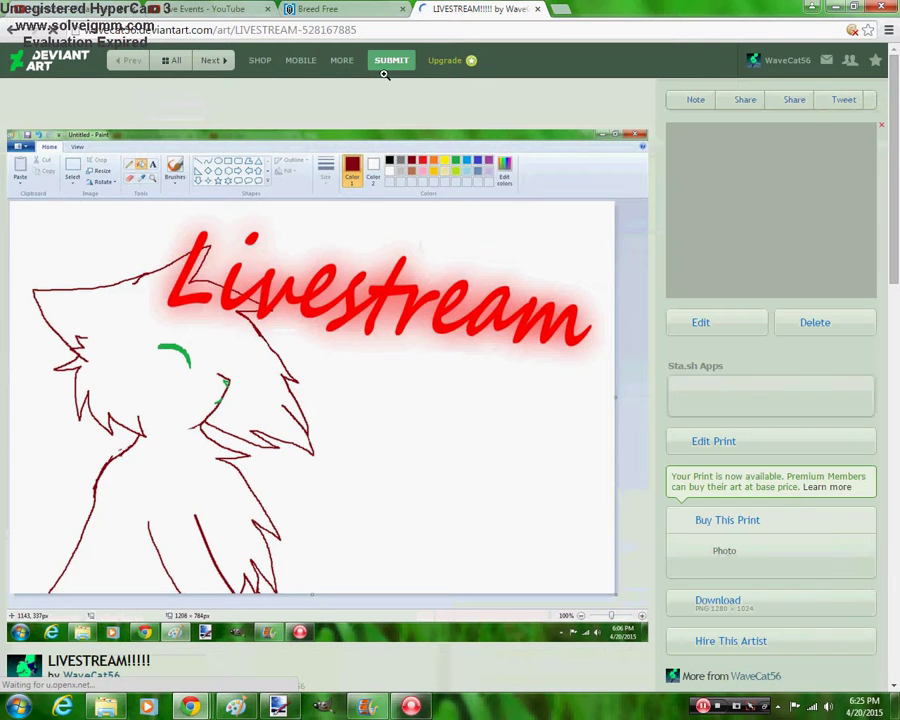
Add the copied image URL to the second line of the Breed Free post draft and publish the post to the group
{"action": "left_click", "coordinate": [344, 8]}
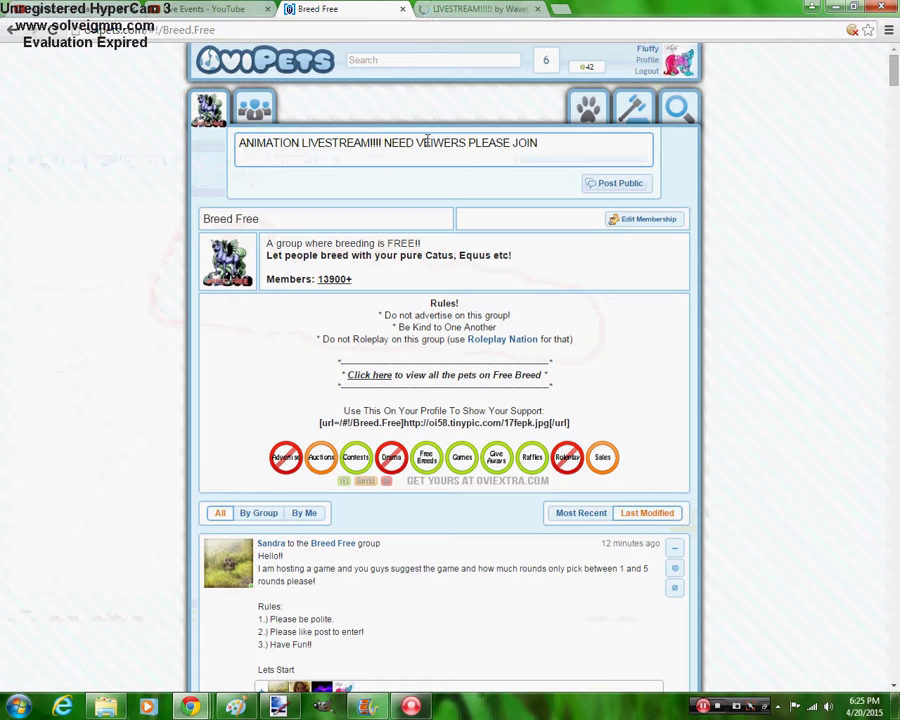
{"action": "key", "text": "ctrl+v"}
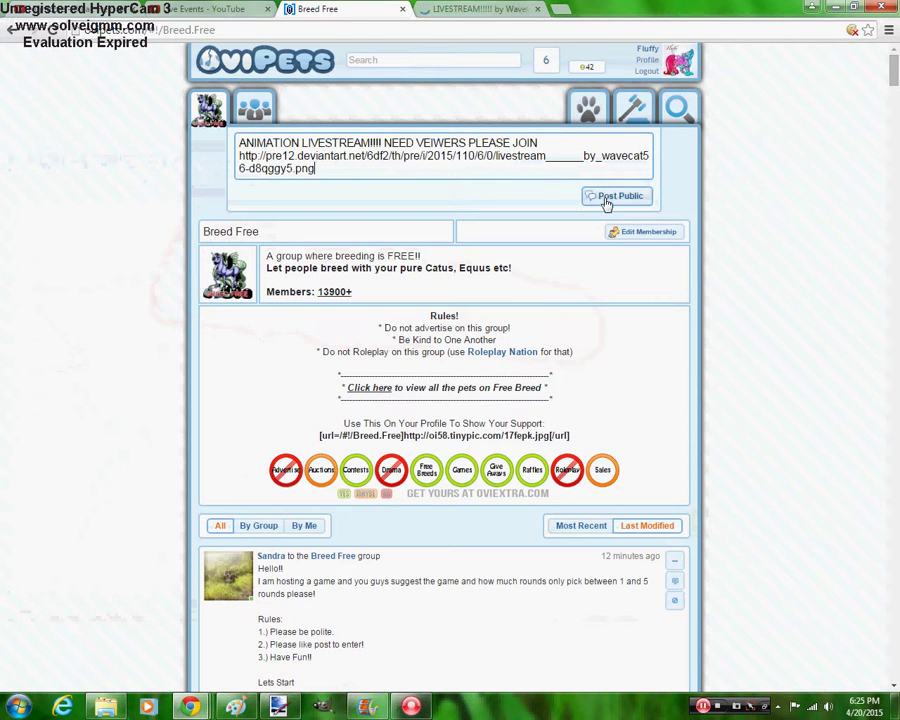
{"action": "left_click", "coordinate": [605, 199]}
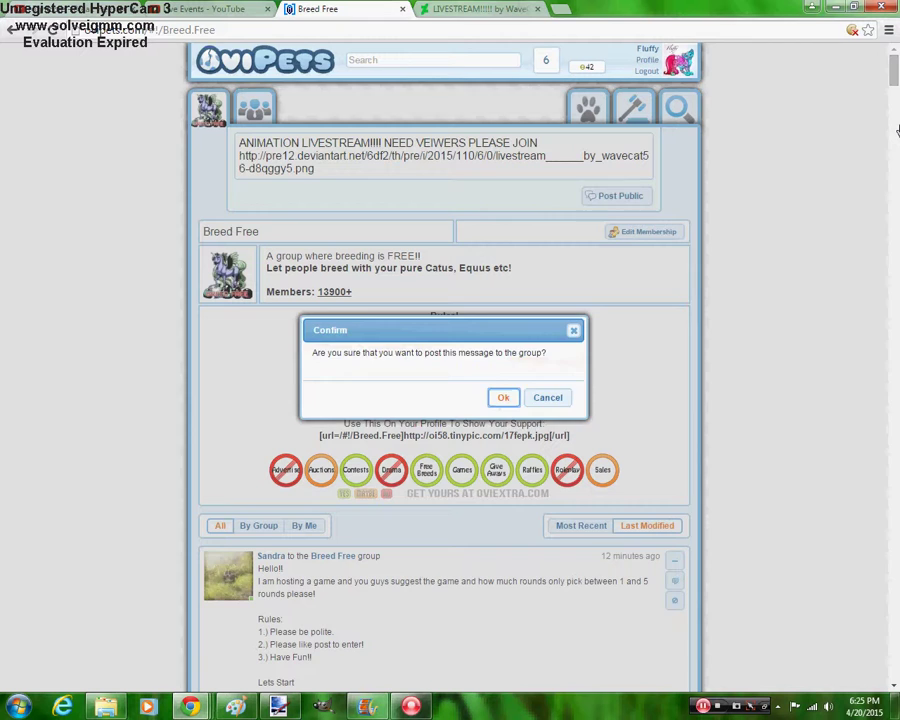
{"action": "left_click", "coordinate": [501, 397]}
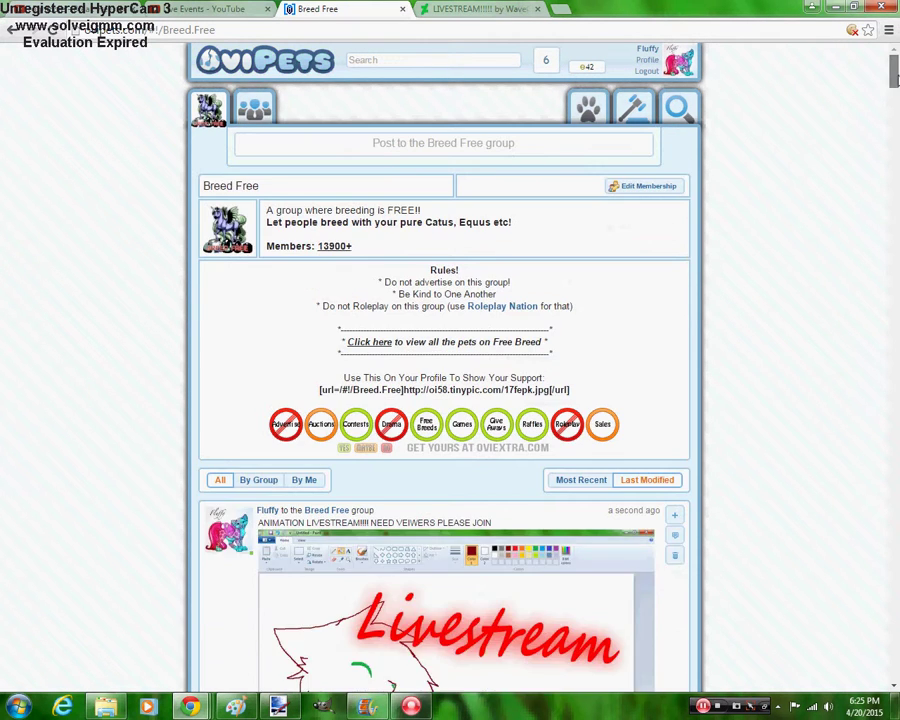
{"action": "scroll", "coordinate": [716, 284], "scroll_direction": "down", "scroll_amount": 3}
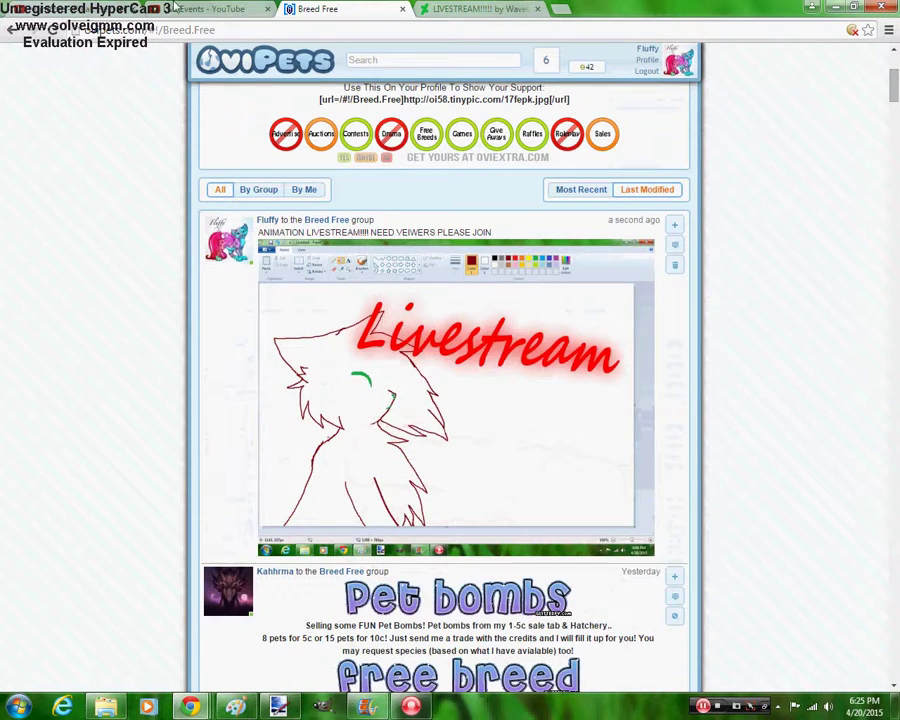
Copy the link address of the ANIMATION LIVESTREAM event from YouTube's upcoming events again
{"action": "left_click", "coordinate": [125, 6]}
{"action": "right_click", "coordinate": [344, 183]}
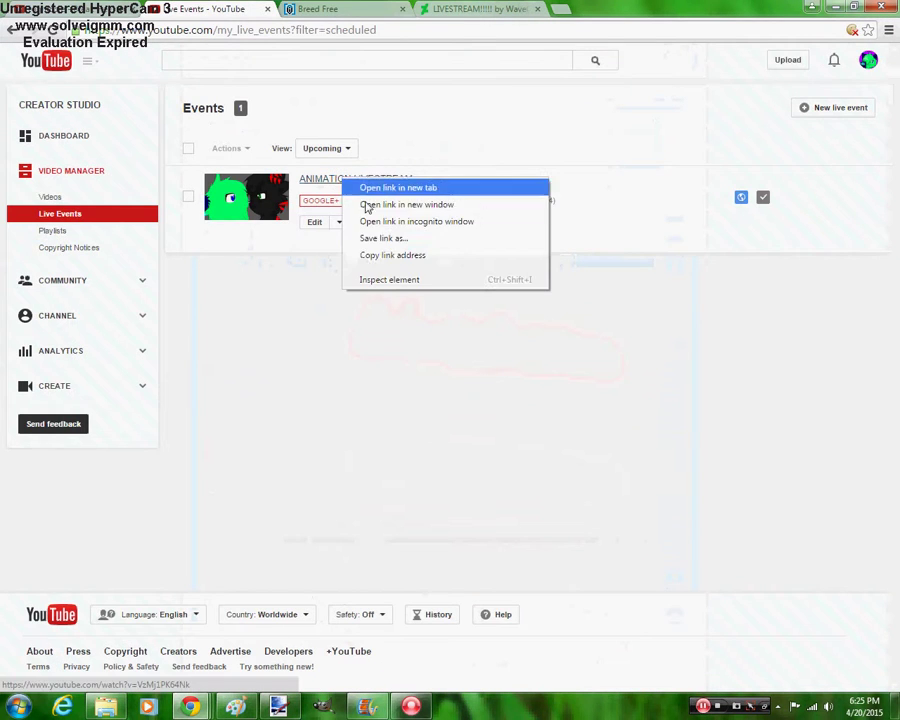
{"action": "left_click", "coordinate": [382, 253]}
Comment "LINK:" followed by the copied YouTube stream address on the new livestream post in the Breed Free group
{"action": "left_click", "coordinate": [318, 8]}
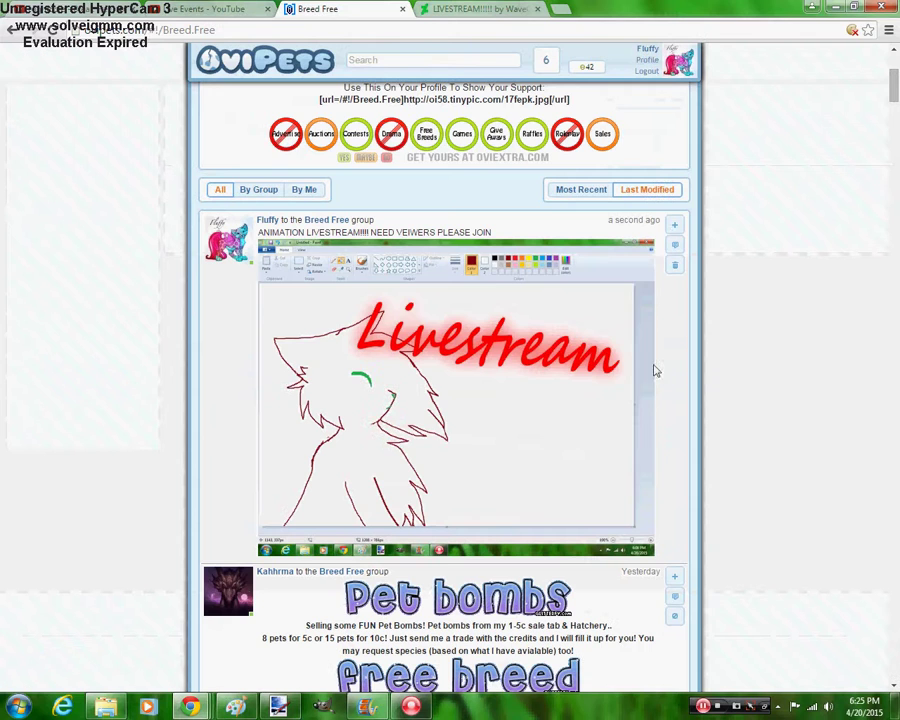
{"action": "left_click", "coordinate": [675, 244]}
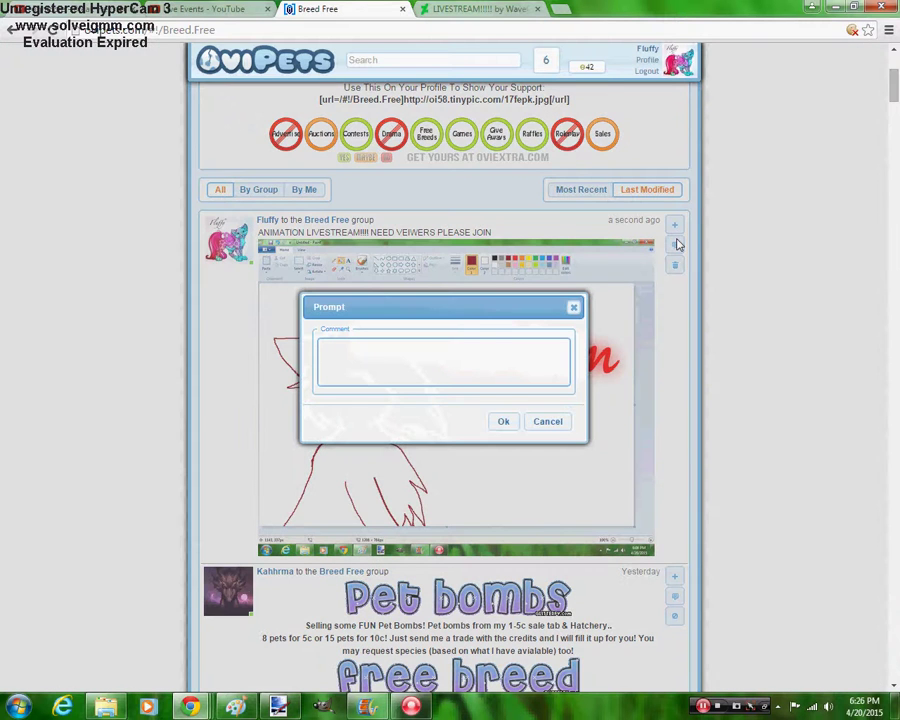
{"action": "type", "text": "lINK:"}
{"action": "key", "text": "ctrl+v"}
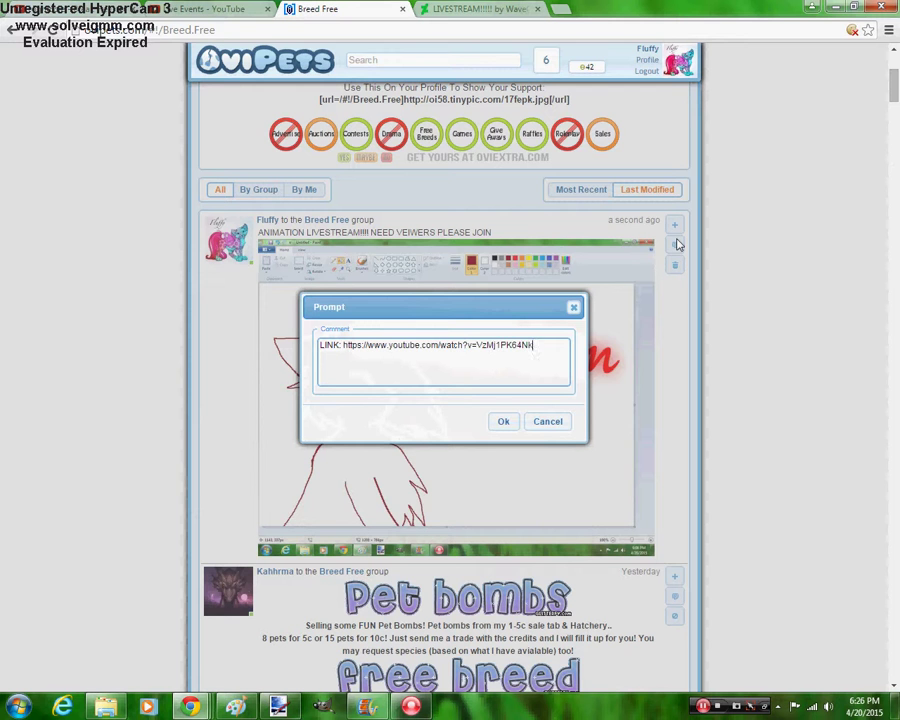
{"action": "left_click", "coordinate": [504, 424]}
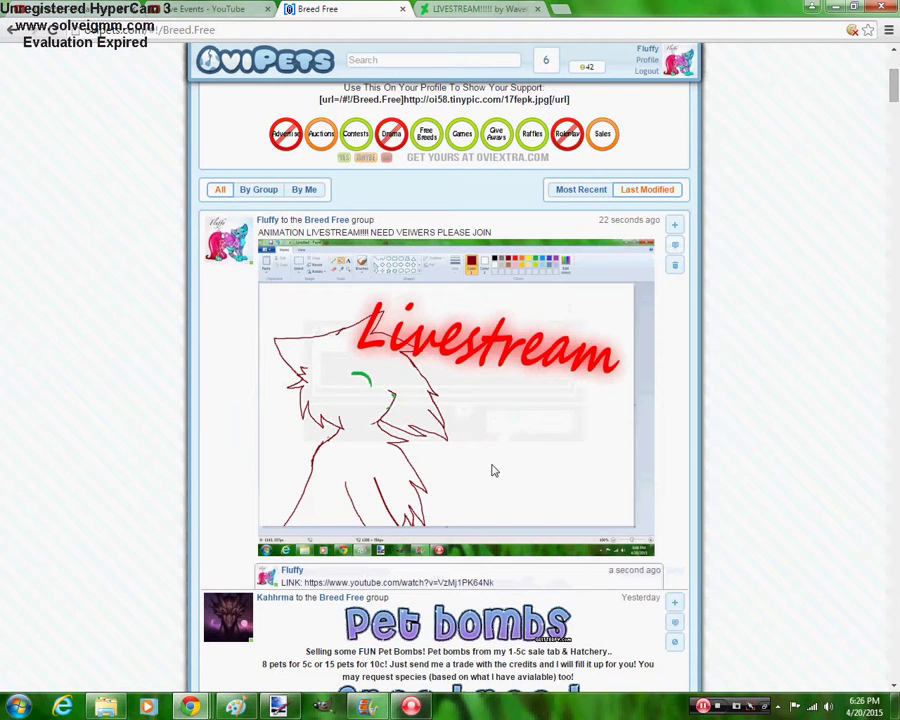
Check the OviPets notifications, open the Wish Givers 3 HOUR RAFFLE post, and return to the YouTube music playlist
{"action": "left_click", "coordinate": [546, 62]}
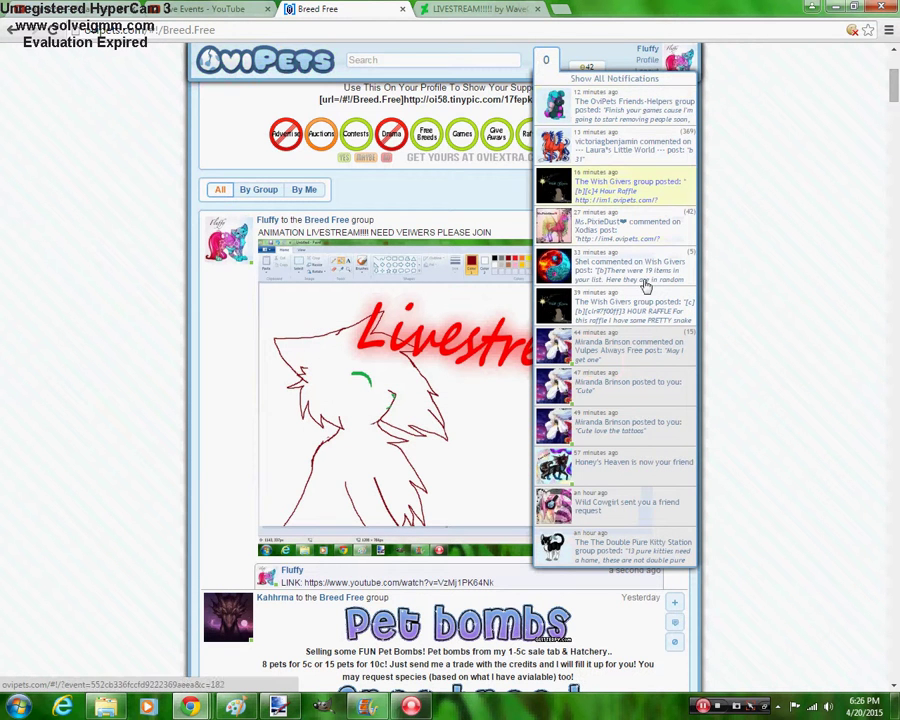
{"action": "left_click", "coordinate": [688, 314]}
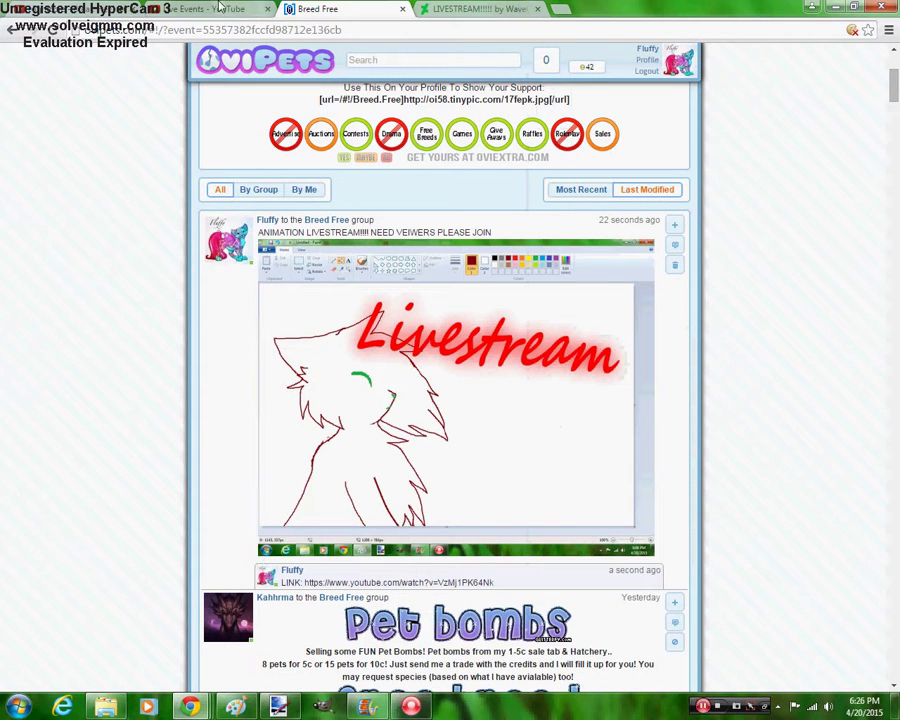
{"action": "left_click", "coordinate": [185, 9]}
{"action": "left_click", "coordinate": [100, 8]}
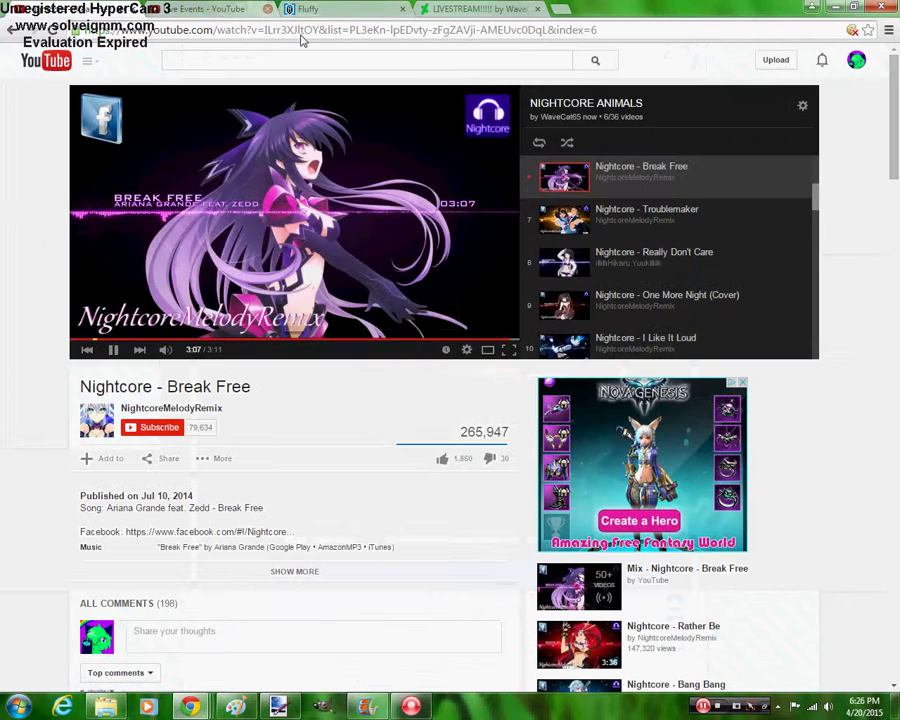
Switch to Paint and trace the short brown stroke at the end of the cheek fur with a black curve about 25 × 53 px
{"action": "left_click", "coordinate": [249, 712]}
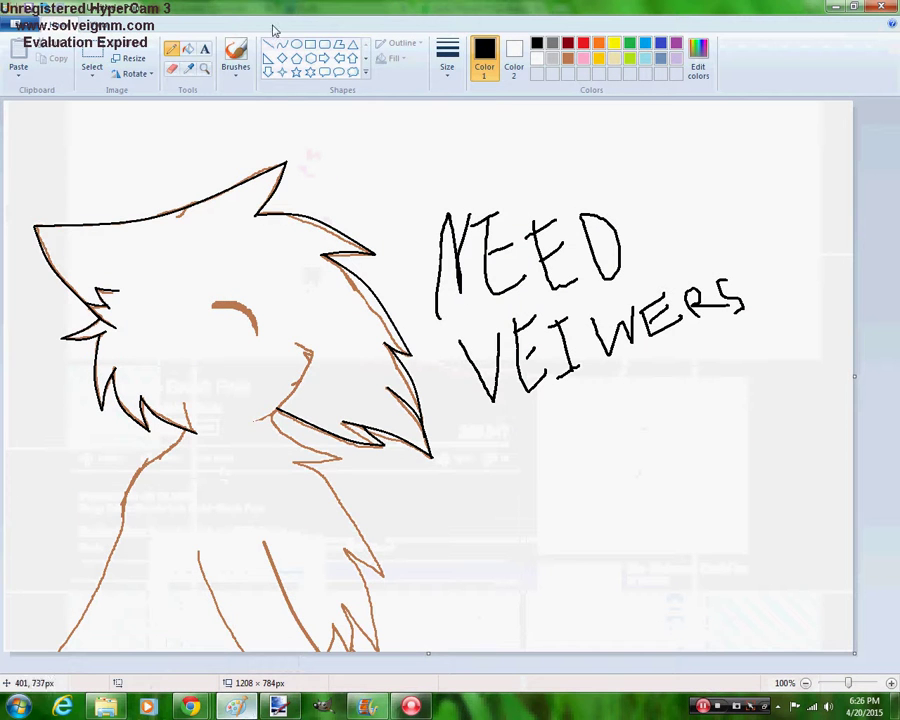
{"action": "left_click", "coordinate": [257, 466]}
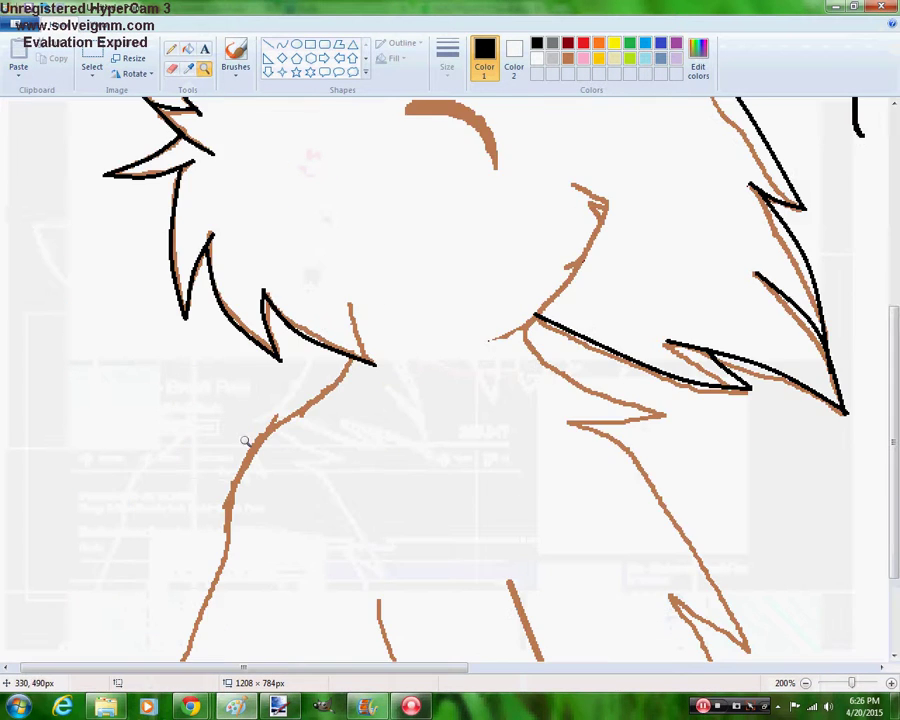
{"action": "right_click", "coordinate": [222, 140]}
{"action": "right_click", "coordinate": [222, 140]}
{"action": "left_click", "coordinate": [100, 173]}
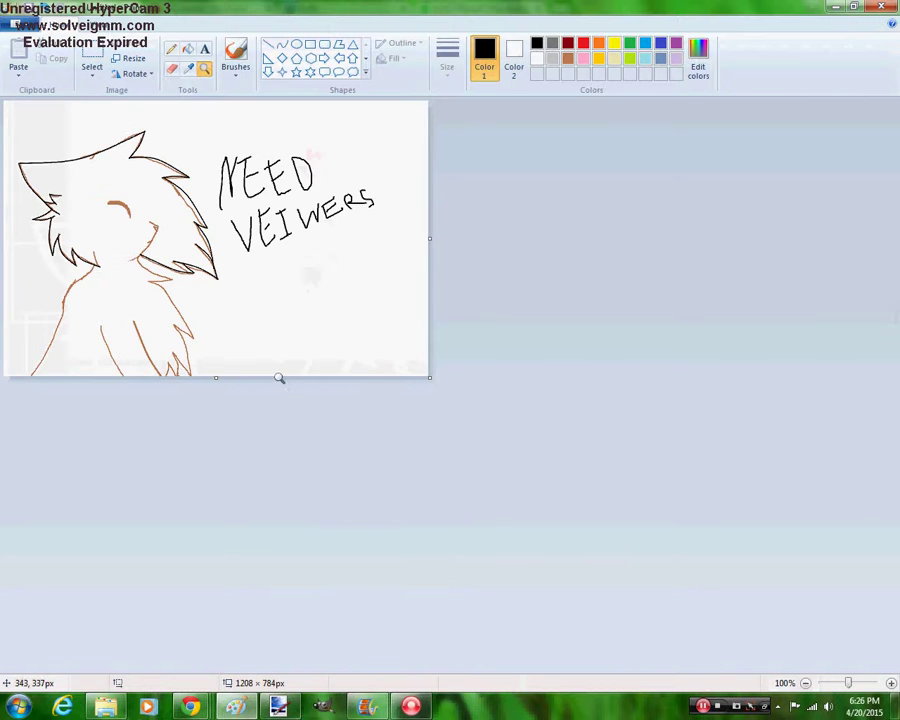
{"action": "left_click", "coordinate": [278, 374]}
{"action": "left_click", "coordinate": [379, 591]}
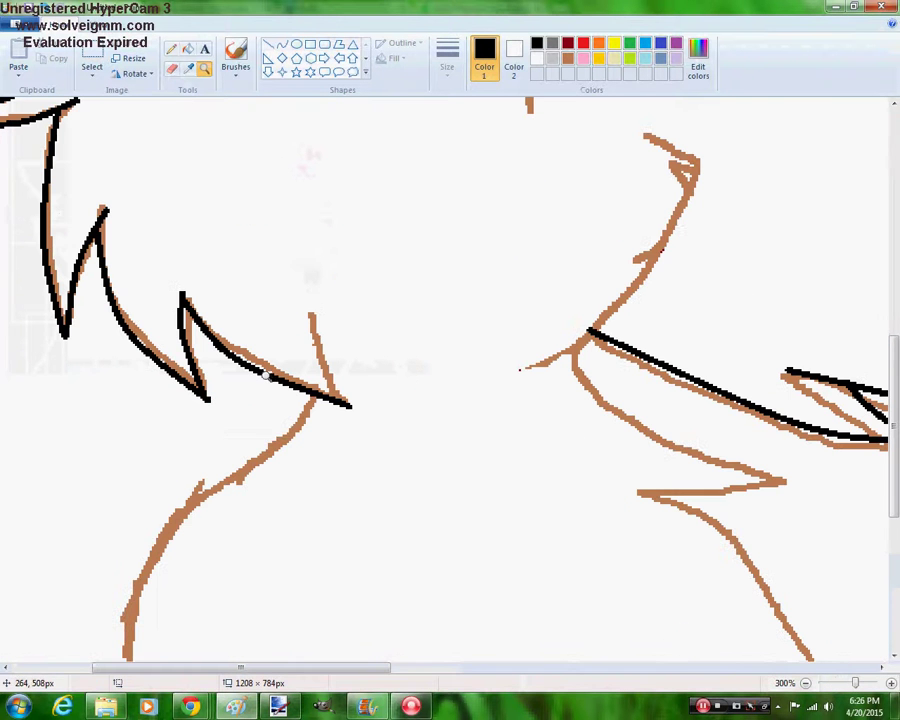
{"action": "left_click", "coordinate": [282, 45]}
{"action": "left_click_drag", "start_coordinate": [298, 293], "coordinate": [348, 405]}
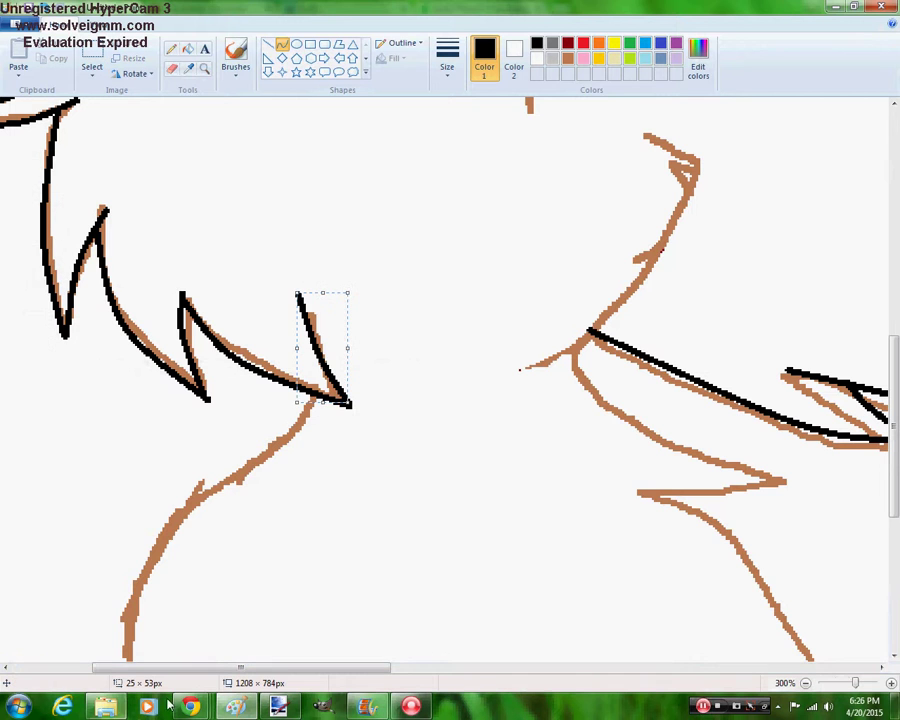
Switch to the YouTube playlist in Chrome, mute and skip the ad before Nightcore - Troublemaker, and restore the sound to full volume
{"action": "mouse_move", "coordinate": [190, 706]}
{"action": "left_click", "coordinate": [105, 600]}
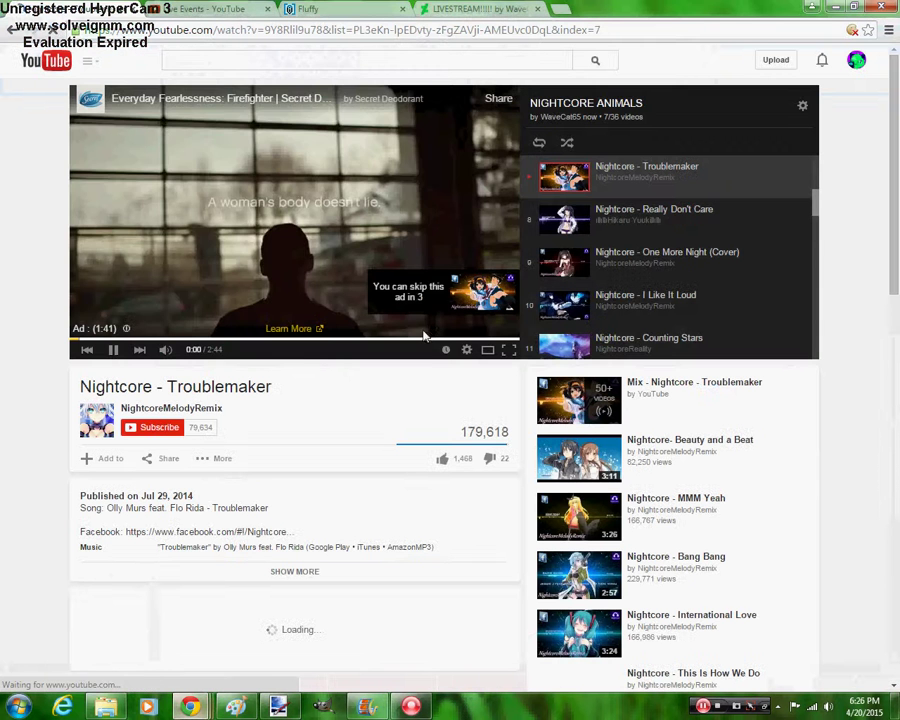
{"action": "left_click", "coordinate": [165, 349]}
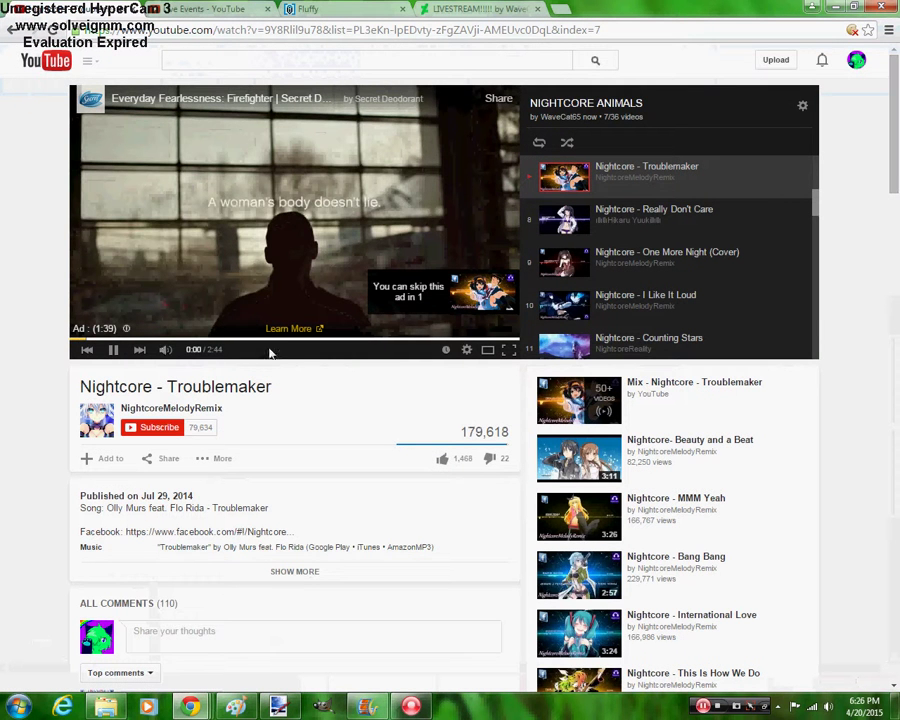
{"action": "left_click", "coordinate": [436, 300]}
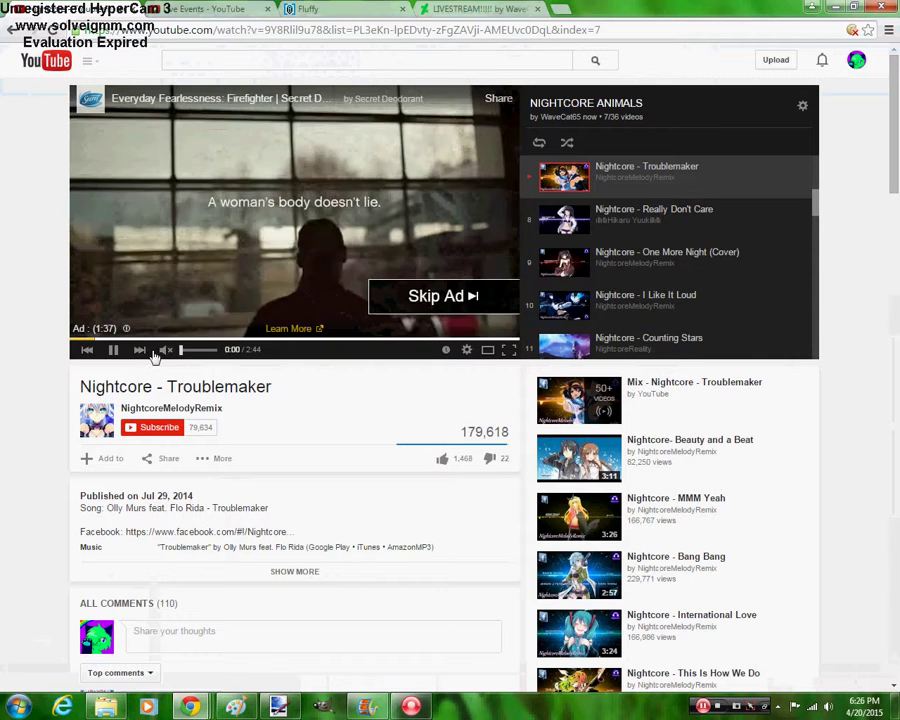
{"action": "left_click", "coordinate": [163, 351]}
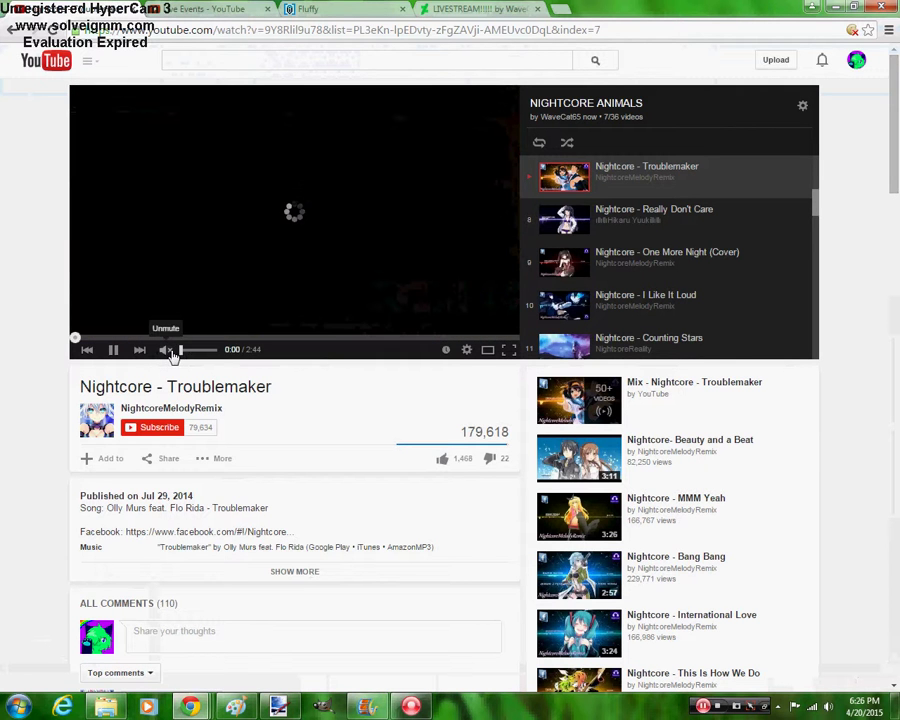
{"action": "left_click", "coordinate": [212, 350]}
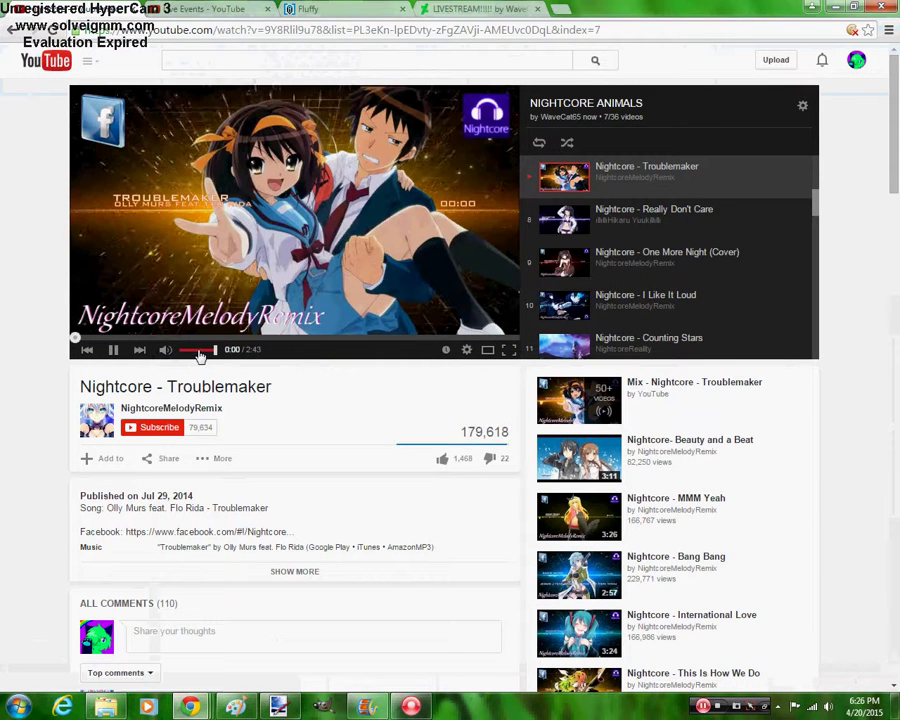
Switch to Paint and trace the brown muzzle line, from below the nose tip to the chin, with a black curve about 78 × 88 px
{"action": "left_click", "coordinate": [278, 706]}
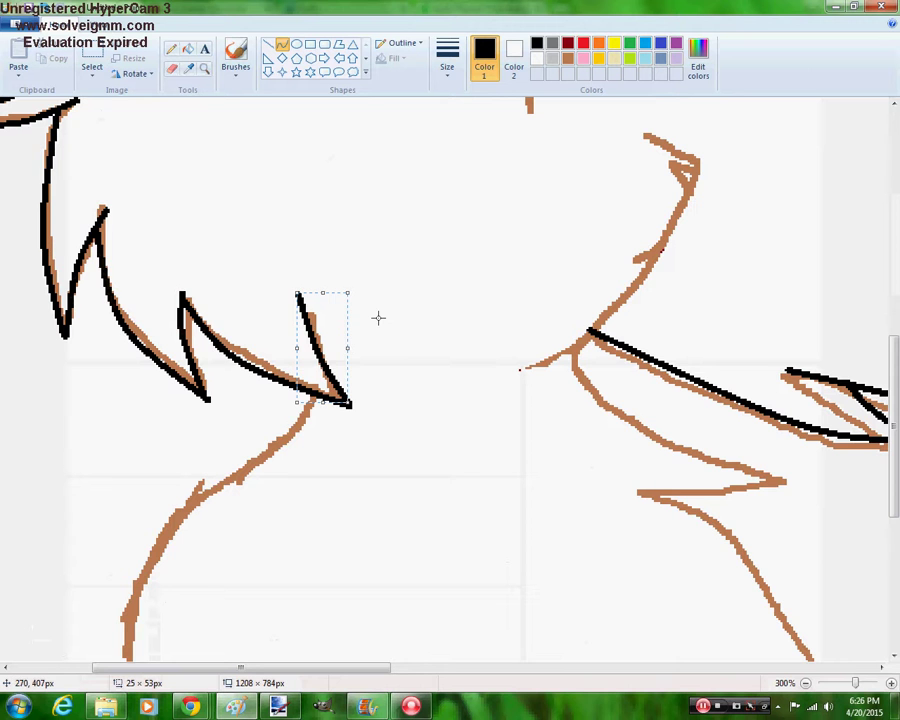
{"action": "scroll", "coordinate": [897, 378], "scroll_direction": "up", "scroll_amount": 3}
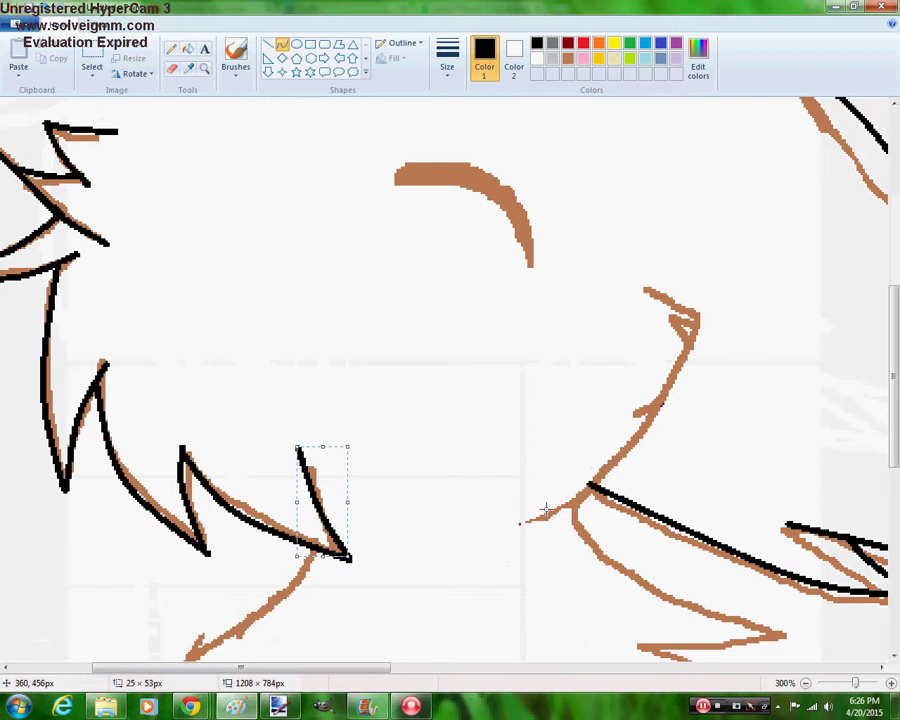
{"action": "left_click_drag", "start_coordinate": [530, 523], "coordinate": [697, 318]}
{"action": "left_click_drag", "start_coordinate": [645, 397], "coordinate": [610, 475]}
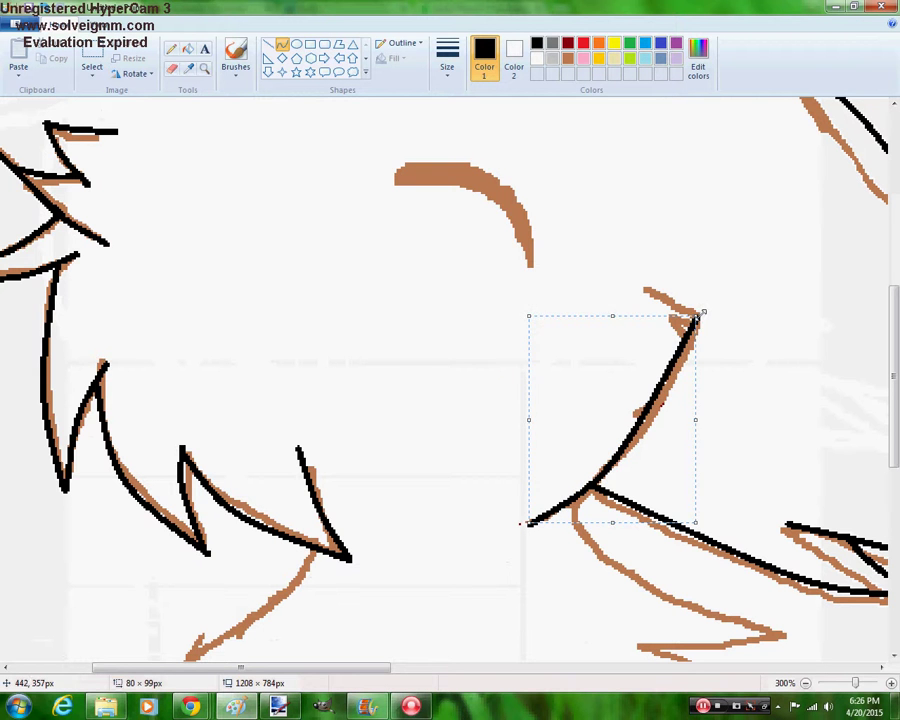
{"action": "left_click_drag", "start_coordinate": [695, 316], "coordinate": [693, 337]}
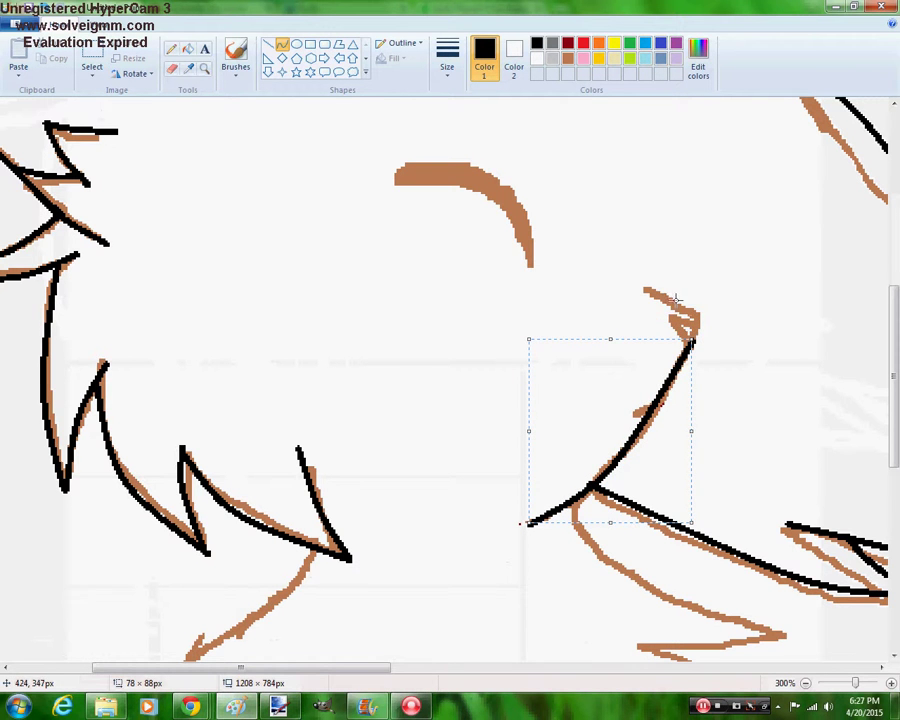
Trace the brown nose tip above the muzzle curve in black with the Pencil, adjusting the stroke size to match the line art
{"action": "mouse_move", "coordinate": [690, 310]}
{"action": "left_mouse_down"}
{"action": "mouse_move", "coordinate": [693, 338]}
{"action": "mouse_move", "coordinate": [709, 313]}
{"action": "mouse_move", "coordinate": [700, 310]}
{"action": "left_mouse_up"}
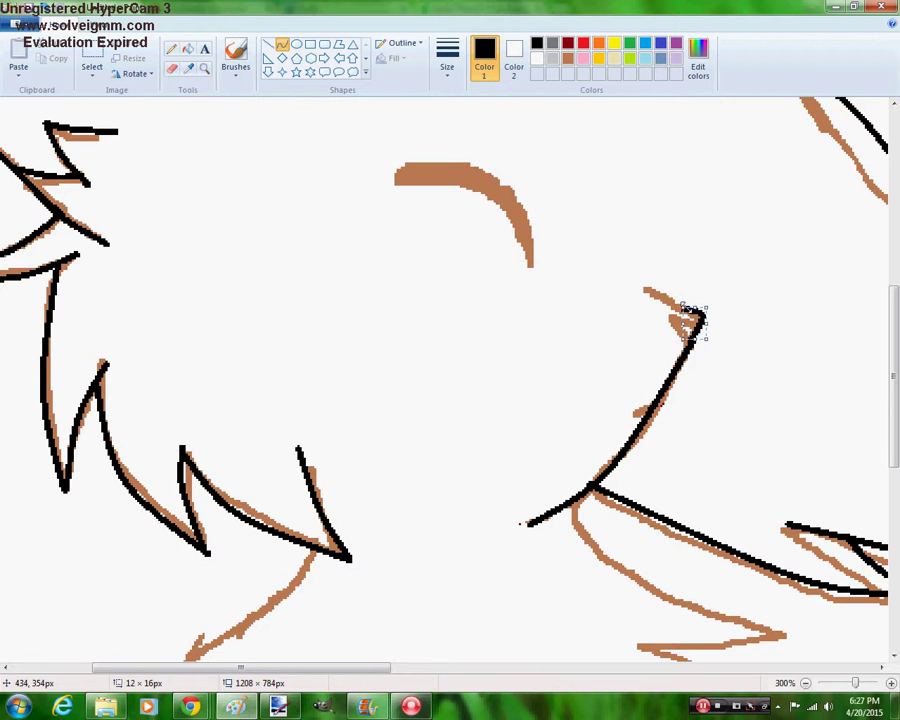
{"action": "left_click", "coordinate": [171, 48]}
{"action": "left_click_drag", "start_coordinate": [687, 304], "coordinate": [696, 310]}
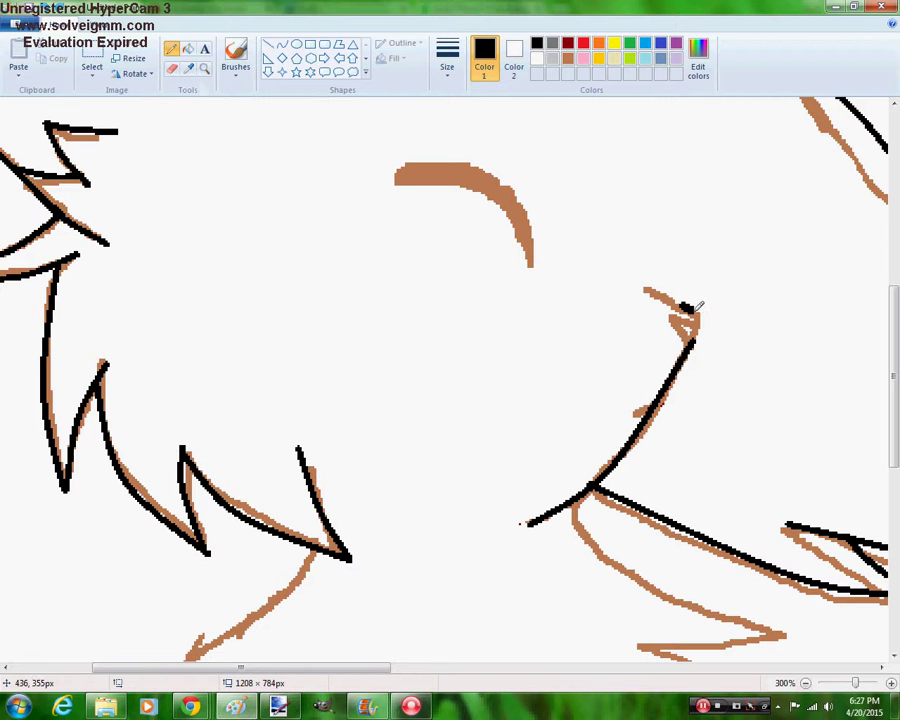
{"action": "left_click", "coordinate": [447, 57]}
{"action": "left_click", "coordinate": [476, 124]}
{"action": "key", "text": "ctrl+z"}
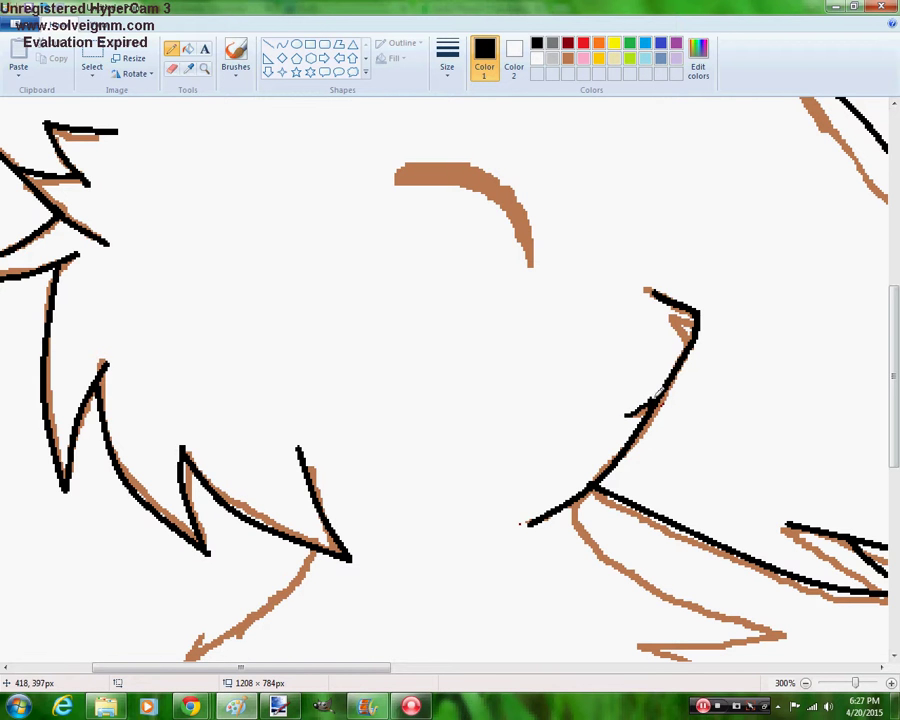
Trace the short brown mouth mark branching off the middle of the muzzle line with a small black curve
{"action": "left_click", "coordinate": [282, 44]}
{"action": "left_click_drag", "start_coordinate": [655, 392], "coordinate": [627, 411]}
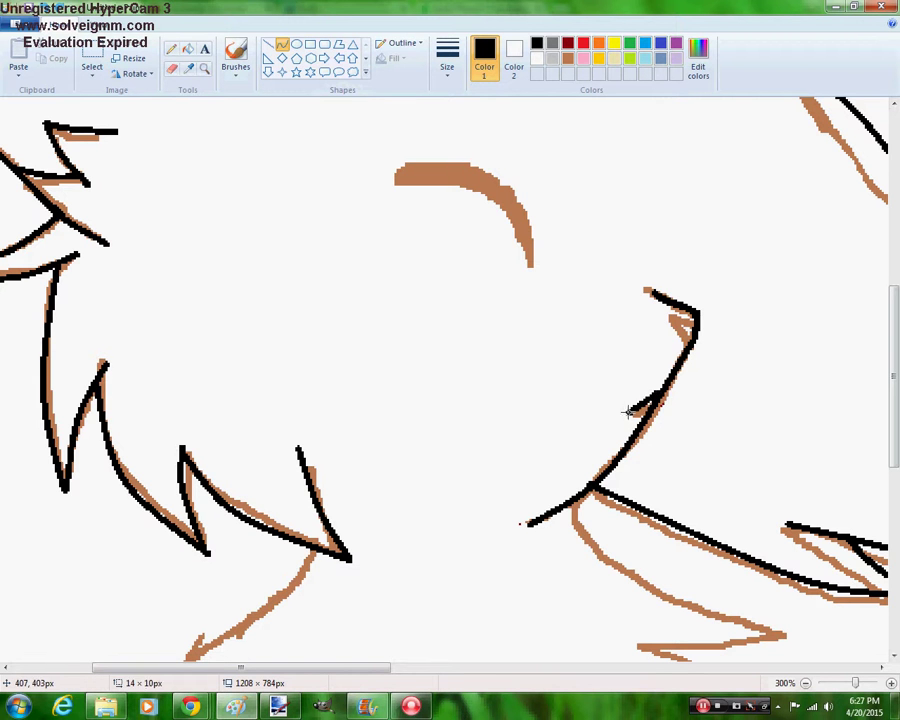
{"action": "left_click", "coordinate": [644, 405]}
{"action": "left_click_drag", "start_coordinate": [628, 402], "coordinate": [625, 402]}
{"action": "left_click", "coordinate": [658, 354]}
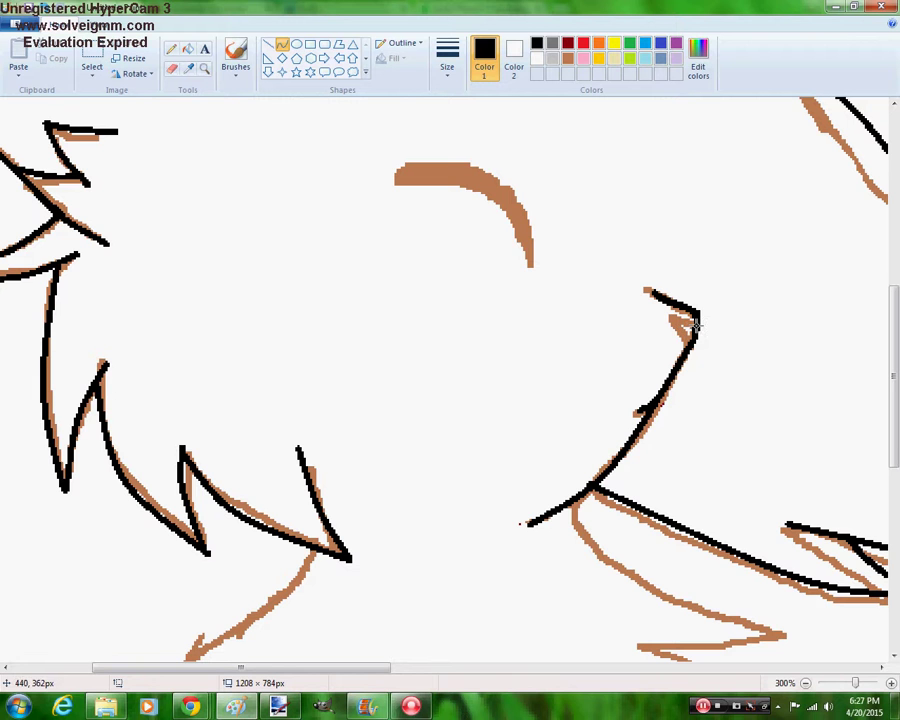
Outline the small triangle inside the nose tip with a black curve about 16 × 7 px and a short straight line
{"action": "left_click_drag", "start_coordinate": [695, 326], "coordinate": [669, 311]}
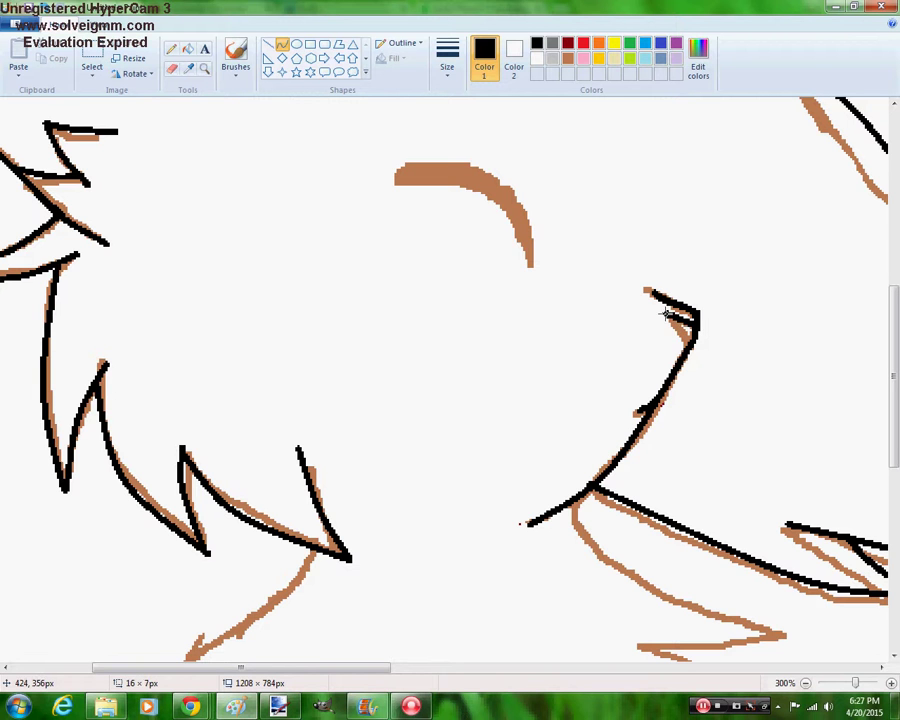
{"action": "left_click", "coordinate": [268, 44]}
{"action": "left_click_drag", "start_coordinate": [686, 346], "coordinate": [667, 309]}
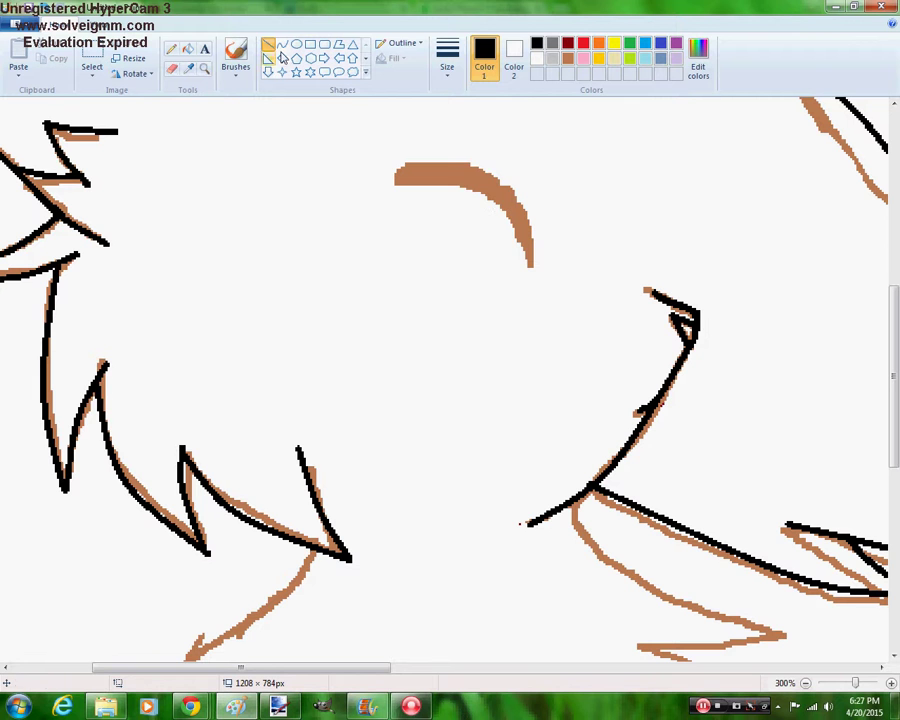
Outline both edges of the closed eye's tapering end with thin black curves about 13 × 40 px and 26 × 36 px
{"action": "left_click", "coordinate": [282, 44]}
{"action": "left_click", "coordinate": [447, 55]}
{"action": "left_click", "coordinate": [458, 116]}
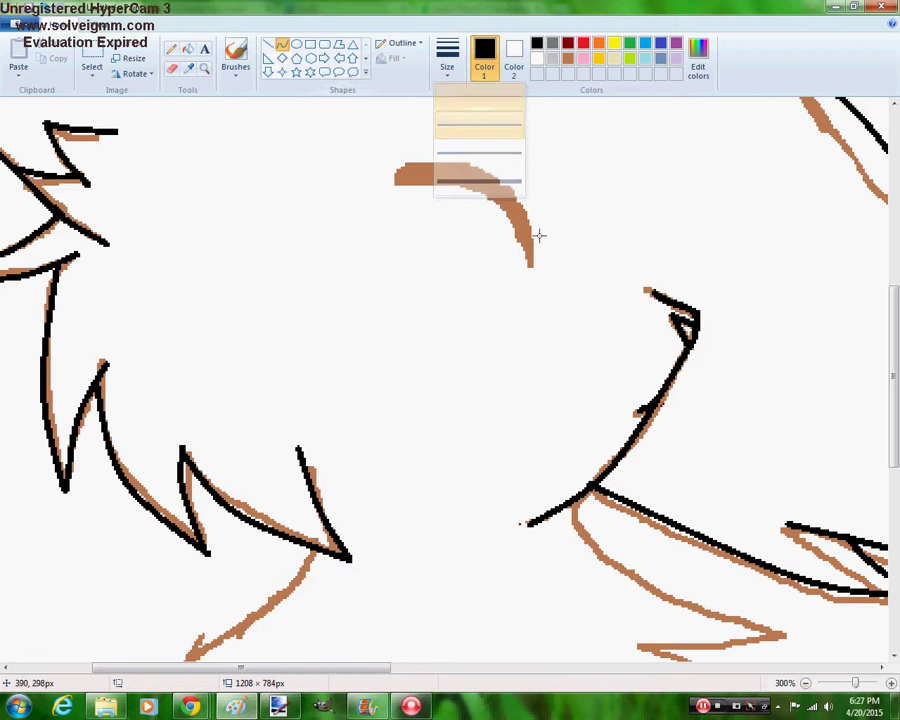
{"action": "mouse_move", "coordinate": [532, 268]}
{"action": "left_mouse_down"}
{"action": "mouse_move", "coordinate": [506, 186]}
{"action": "mouse_move", "coordinate": [527, 218]}
{"action": "left_mouse_up"}
{"action": "left_click", "coordinate": [527, 218]}
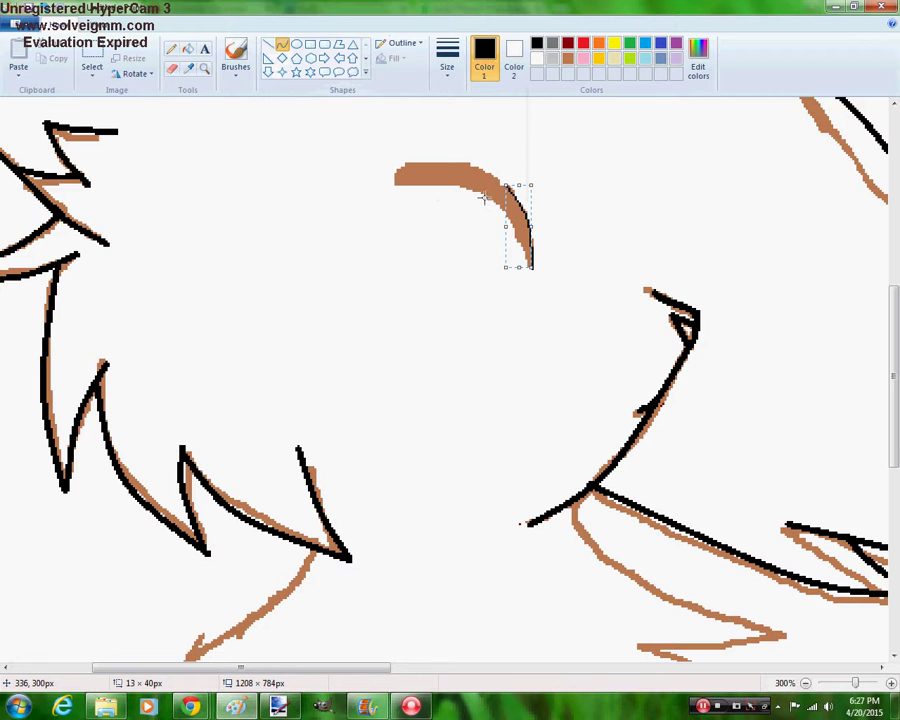
{"action": "left_click_drag", "start_coordinate": [476, 193], "coordinate": [508, 207]}
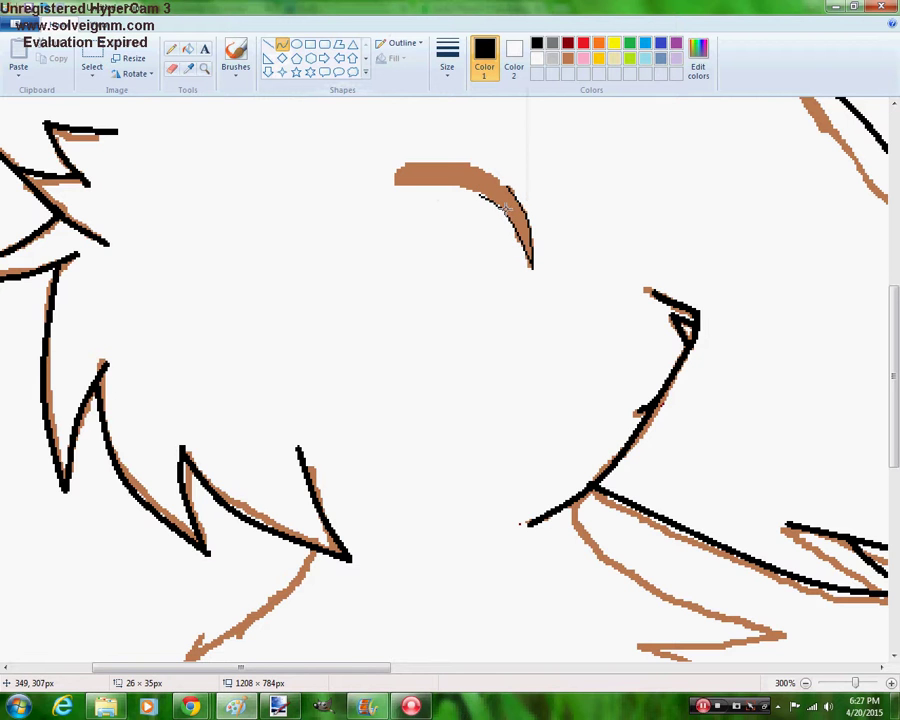
{"action": "left_click", "coordinate": [503, 207]}
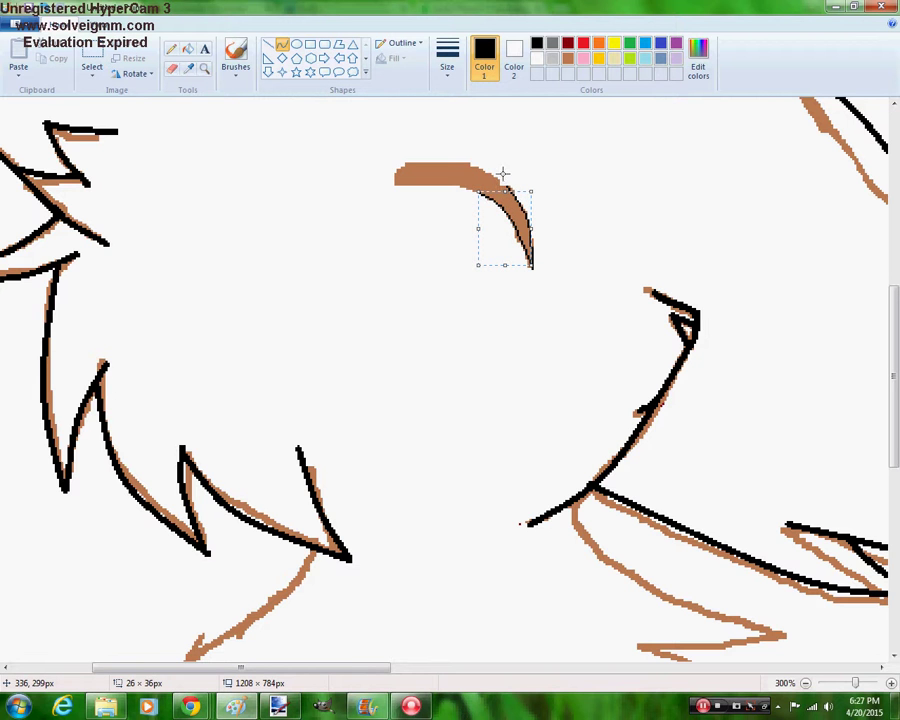
Complete the closed eye's outline with thin black curves along its upper edge, rounded end and underside
{"action": "left_click", "coordinate": [453, 160]}
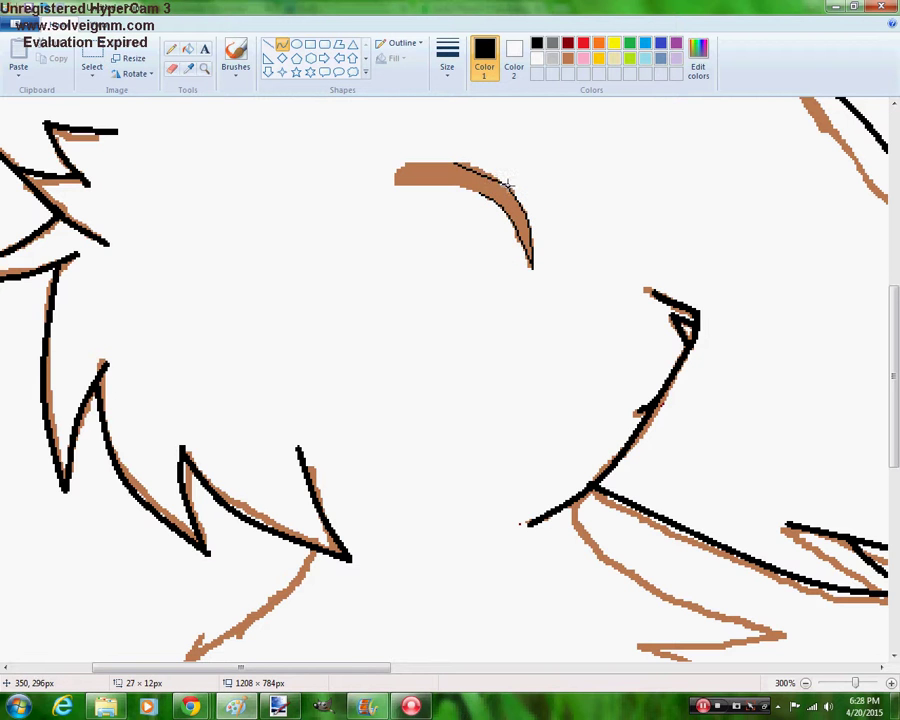
{"action": "left_click_drag", "start_coordinate": [487, 168], "coordinate": [494, 173]}
{"action": "left_click", "coordinate": [538, 174]}
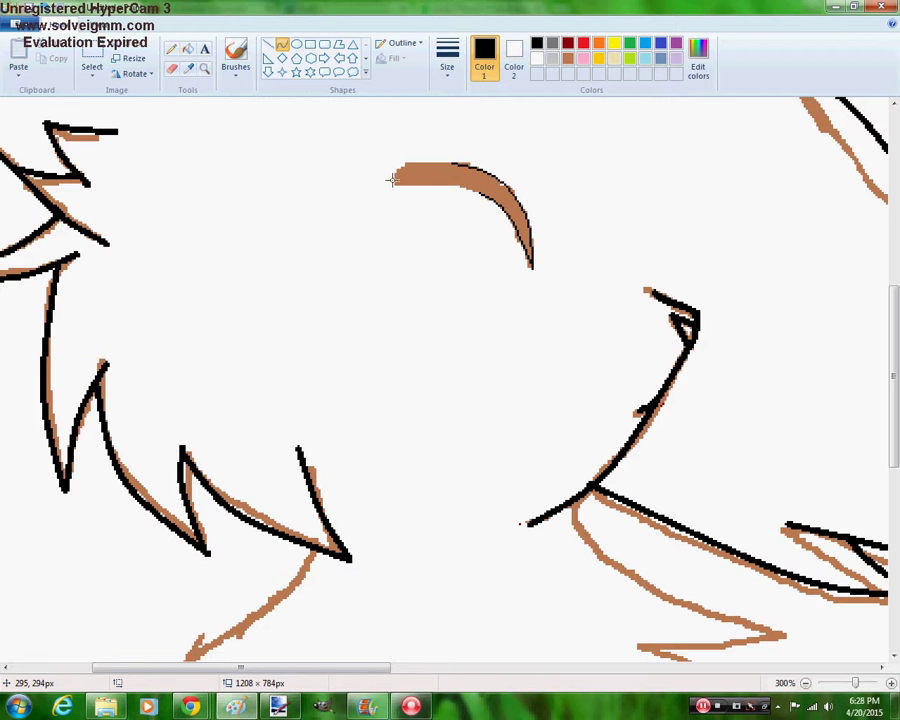
{"action": "mouse_move", "coordinate": [392, 180]}
{"action": "left_mouse_down"}
{"action": "mouse_move", "coordinate": [405, 163]}
{"action": "mouse_move", "coordinate": [397, 168]}
{"action": "left_mouse_up"}
{"action": "left_click_drag", "start_coordinate": [459, 163], "coordinate": [441, 158]}
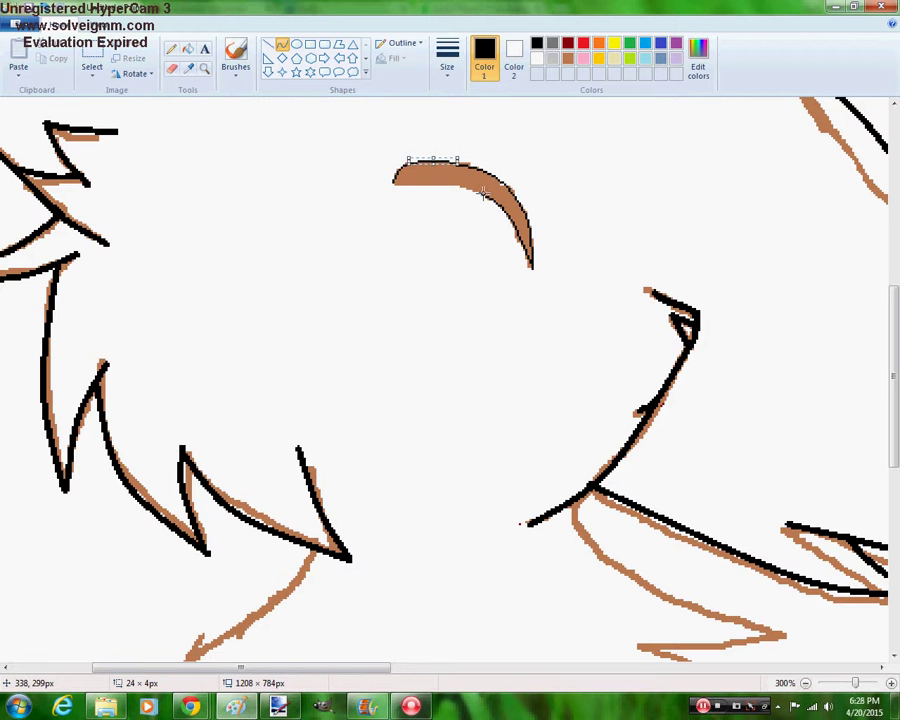
{"action": "left_click_drag", "start_coordinate": [513, 196], "coordinate": [433, 178]}
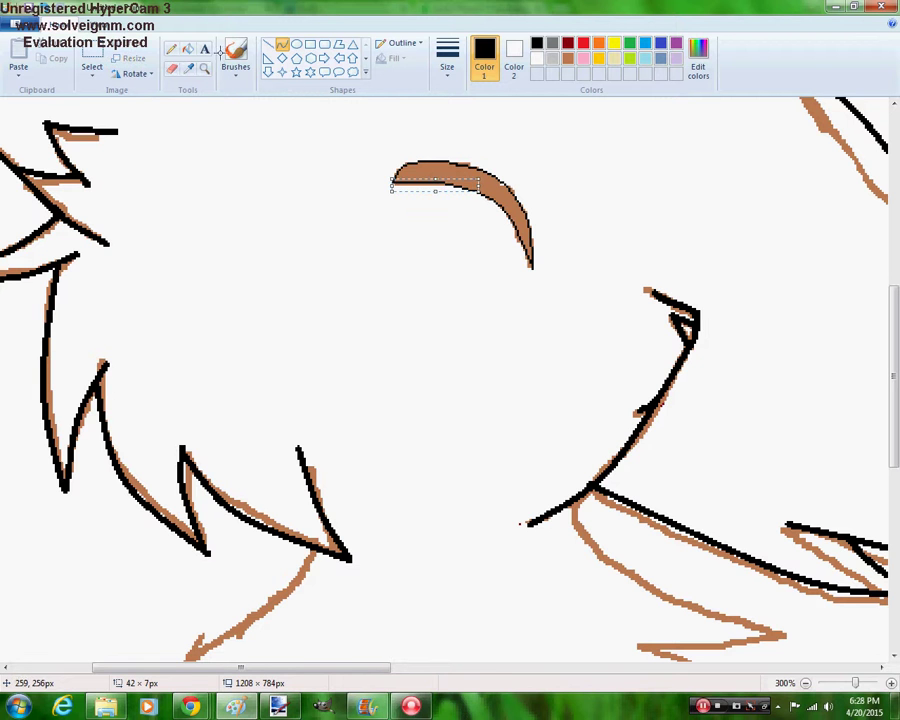
Fill the closed eye with black, erase the leftover brown pixels along its edges, and set the drawing colour back to black
{"action": "left_click", "coordinate": [188, 48]}
{"action": "right_click", "coordinate": [481, 177]}
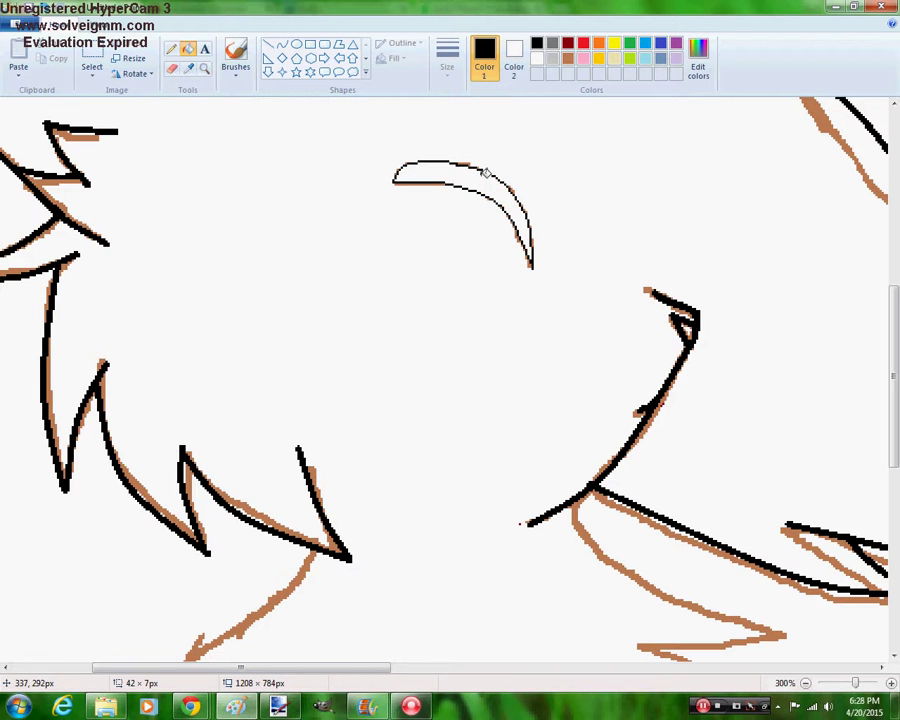
{"action": "left_click", "coordinate": [485, 174]}
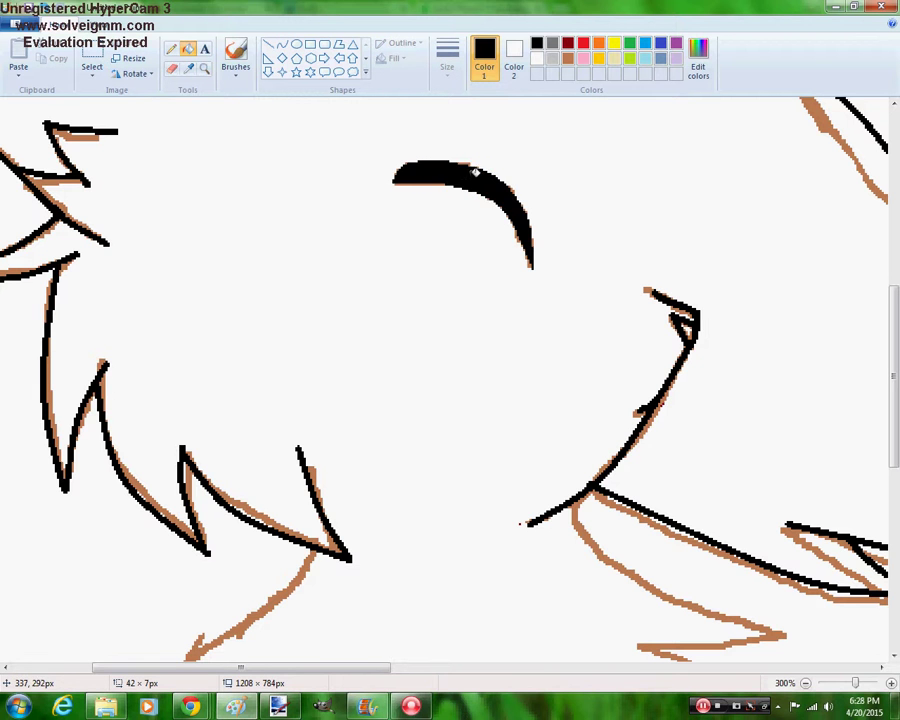
{"action": "left_click", "coordinate": [567, 60]}
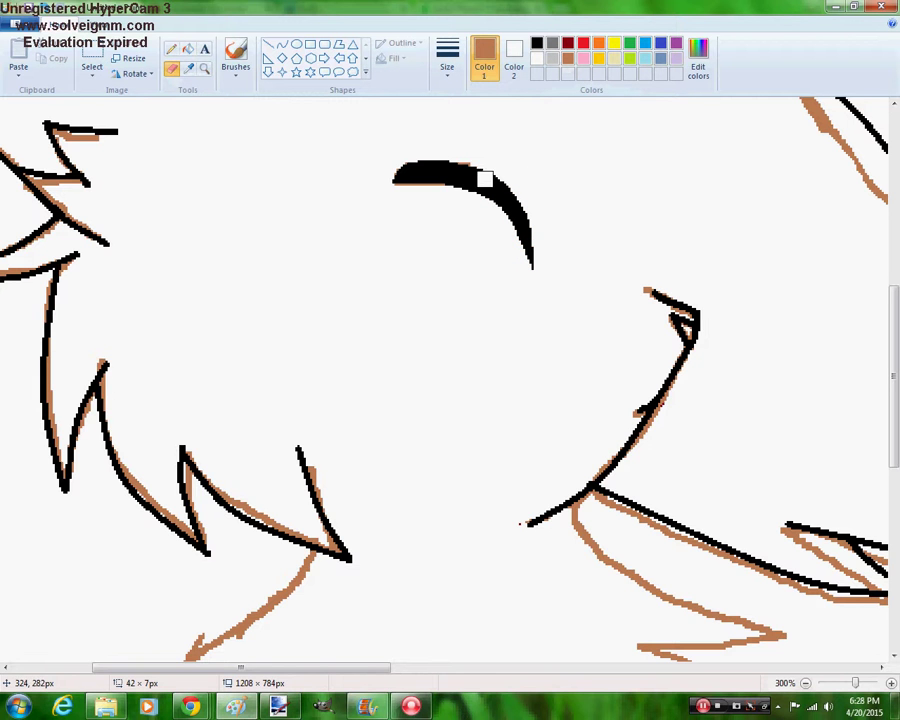
{"action": "mouse_move", "coordinate": [484, 179]}
{"action": "left_mouse_down"}
{"action": "mouse_move", "coordinate": [438, 171]}
{"action": "mouse_move", "coordinate": [463, 181]}
{"action": "mouse_move", "coordinate": [421, 190]}
{"action": "mouse_move", "coordinate": [388, 181]}
{"action": "left_mouse_up"}
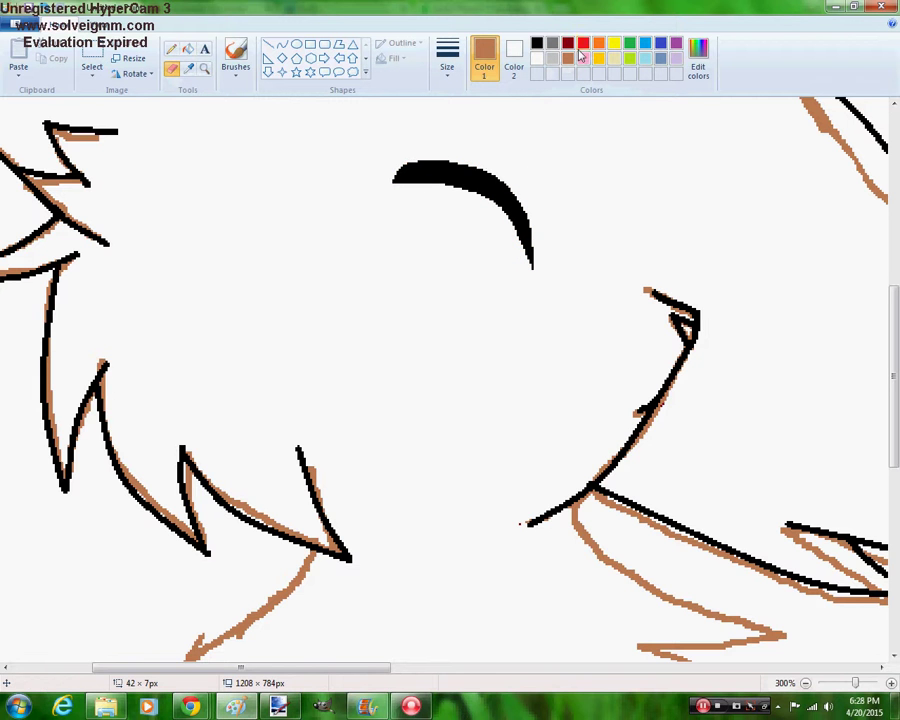
{"action": "left_click", "coordinate": [536, 42]}
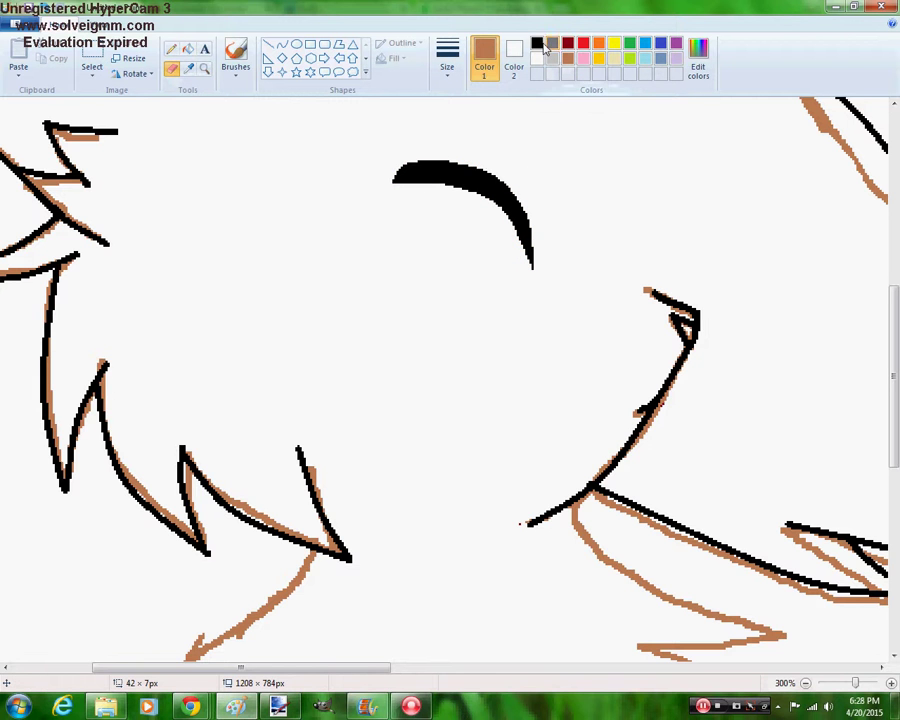
Select the brown body line below the cheek fur with a free-form selection running down to the canvas edge
{"action": "left_click", "coordinate": [204, 68]}
{"action": "right_click", "coordinate": [321, 229]}
{"action": "right_click", "coordinate": [321, 229]}
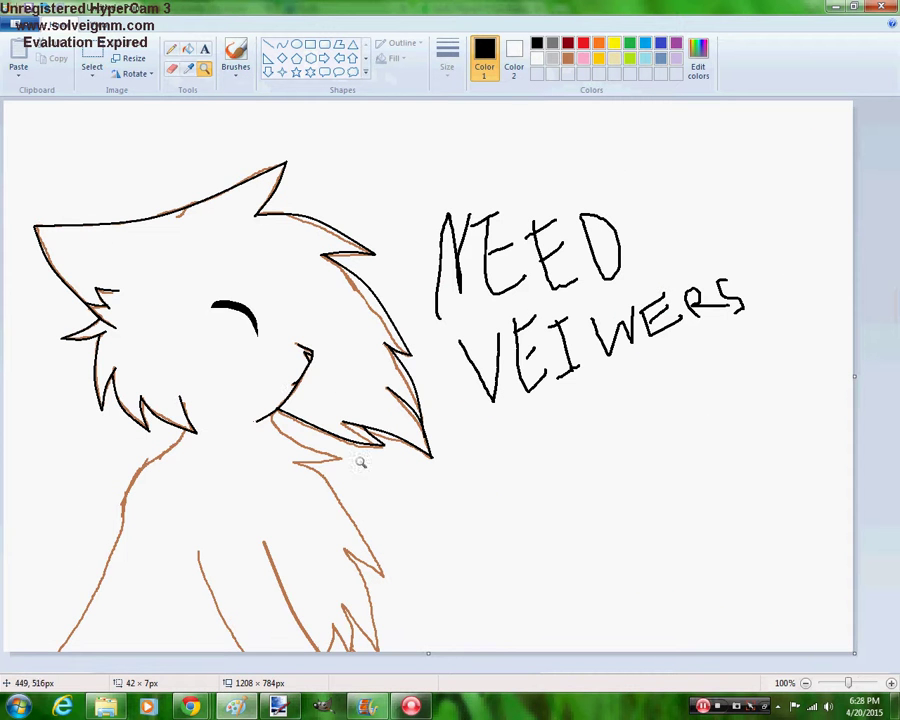
{"action": "left_click", "coordinate": [195, 588]}
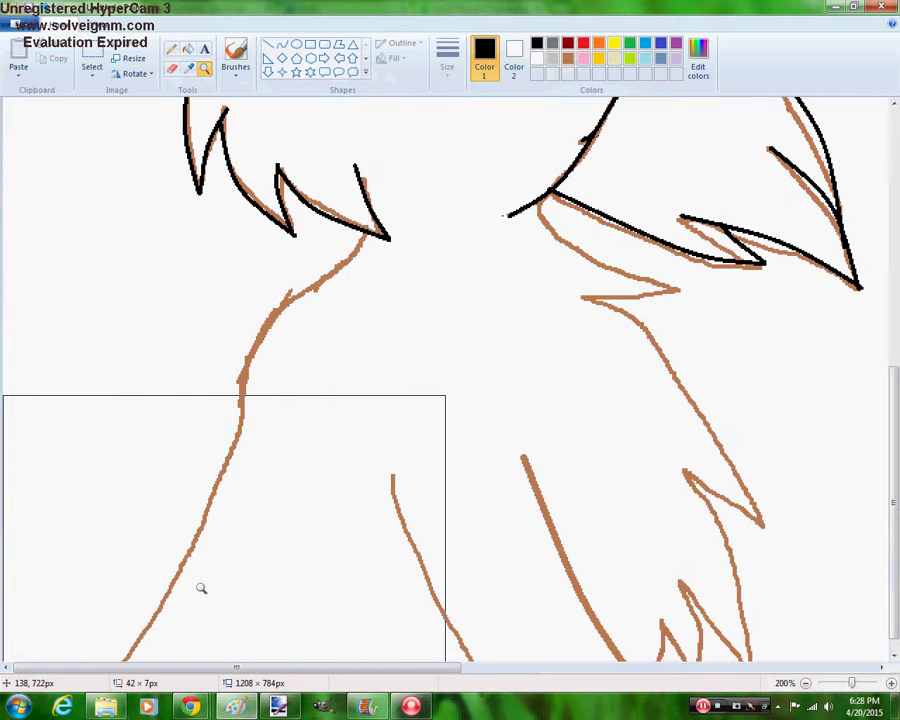
{"action": "left_click", "coordinate": [172, 48]}
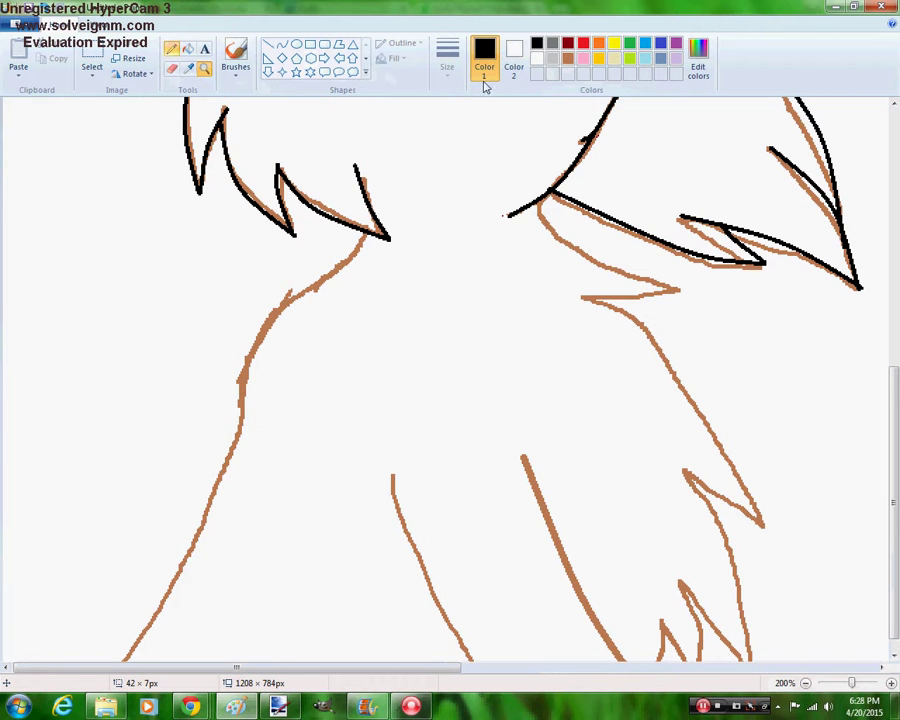
{"action": "left_click", "coordinate": [89, 78]}
{"action": "left_click", "coordinate": [130, 120]}
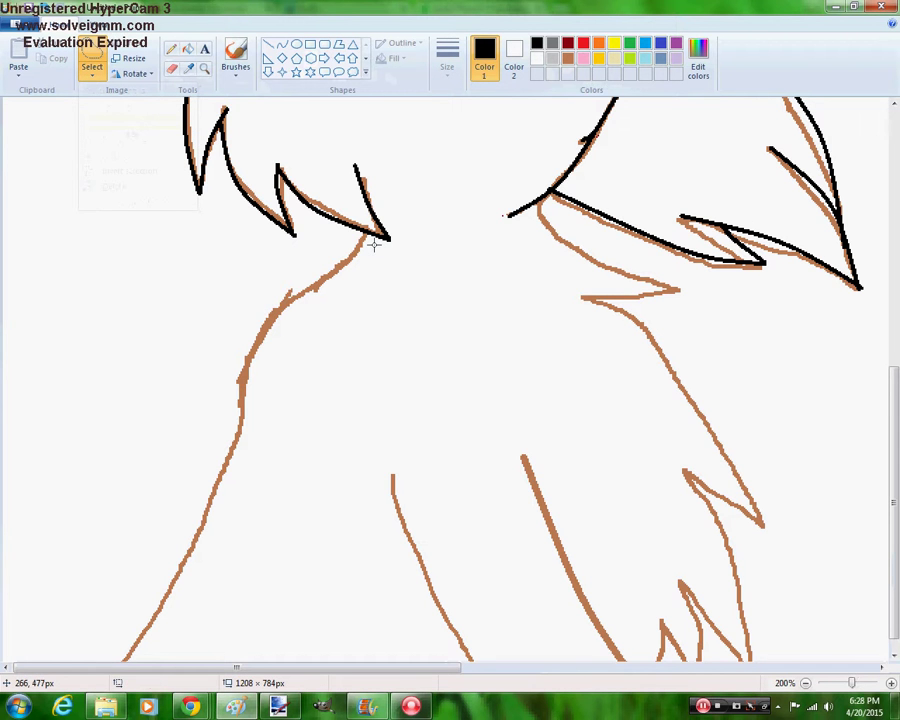
{"action": "mouse_move", "coordinate": [372, 243]}
{"action": "left_mouse_down"}
{"action": "mouse_move", "coordinate": [320, 244]}
{"action": "mouse_move", "coordinate": [281, 262]}
{"action": "mouse_move", "coordinate": [195, 423]}
{"action": "mouse_move", "coordinate": [104, 660]}
{"action": "left_mouse_up"}
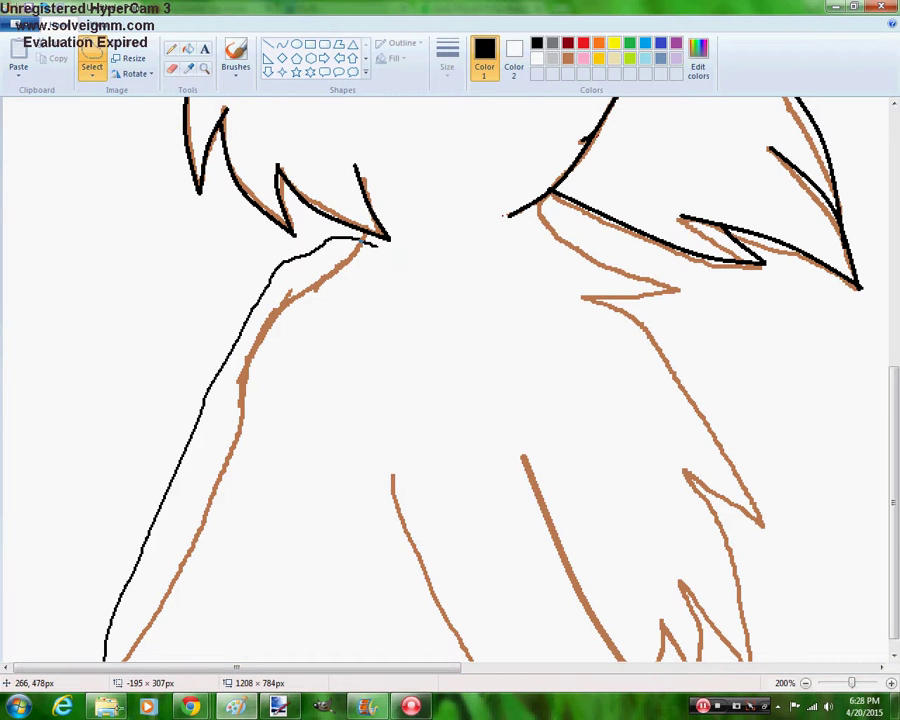
{"action": "mouse_move", "coordinate": [179, 686]}
{"action": "left_mouse_down"}
{"action": "mouse_move", "coordinate": [245, 585]}
{"action": "mouse_move", "coordinate": [317, 434]}
{"action": "mouse_move", "coordinate": [380, 265]}
{"action": "mouse_move", "coordinate": [372, 241]}
{"action": "left_mouse_up"}
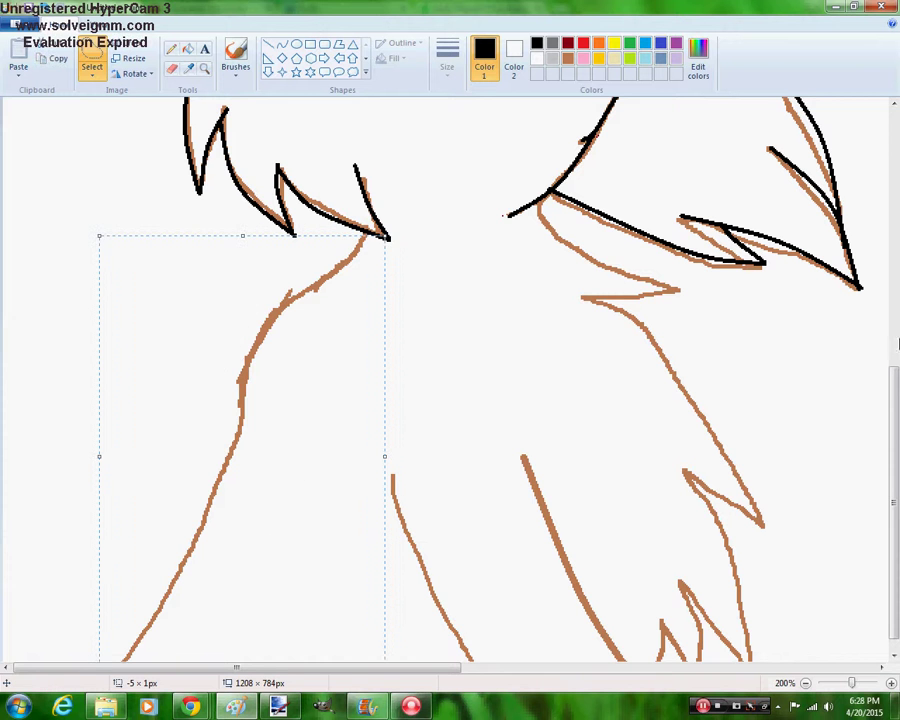
{"action": "left_click_drag", "start_coordinate": [898, 489], "coordinate": [898, 497]}
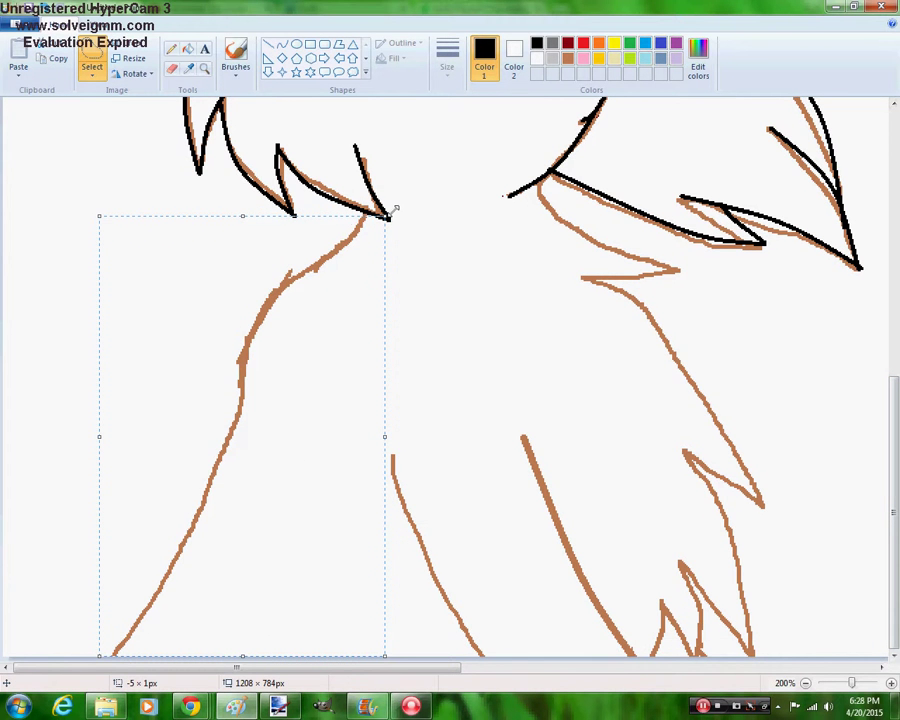
Shift the selected body line inward and narrow it so its upper end sits under the last cheek fur point
{"action": "left_click_drag", "start_coordinate": [224, 333], "coordinate": [255, 333]}
{"action": "left_click_drag", "start_coordinate": [414, 217], "coordinate": [389, 201]}
{"action": "left_click_drag", "start_coordinate": [319, 307], "coordinate": [340, 312]}
{"action": "mouse_move", "coordinate": [411, 204]}
{"action": "left_mouse_down"}
{"action": "mouse_move", "coordinate": [373, 195]}
{"action": "mouse_move", "coordinate": [378, 242]}
{"action": "left_mouse_up"}
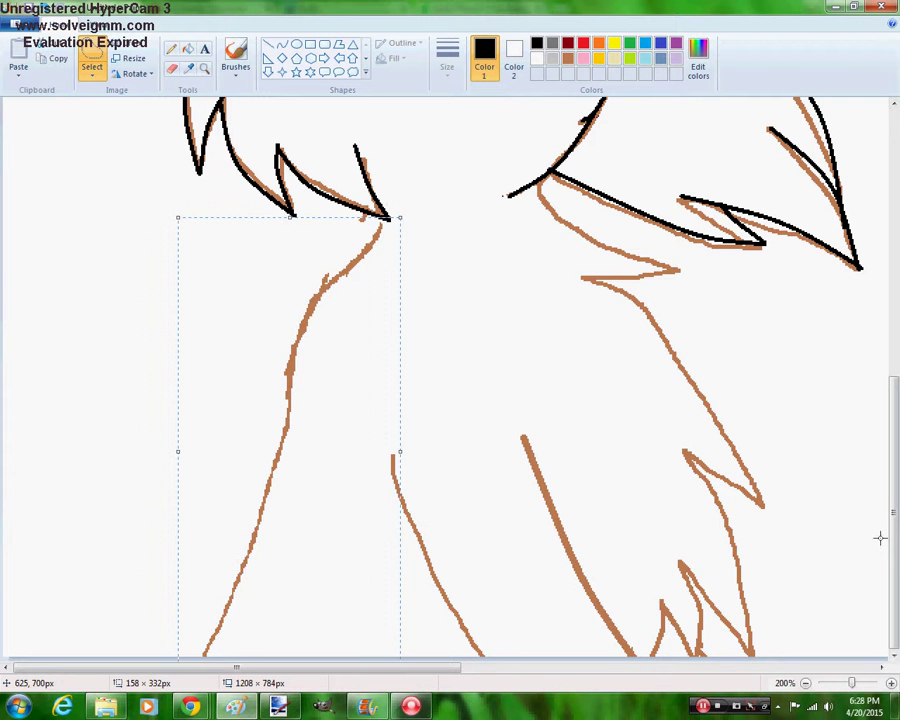
{"action": "mouse_move", "coordinate": [401, 452]}
{"action": "left_mouse_down"}
{"action": "mouse_move", "coordinate": [328, 452]}
{"action": "mouse_move", "coordinate": [364, 422]}
{"action": "mouse_move", "coordinate": [358, 426]}
{"action": "left_mouse_up"}
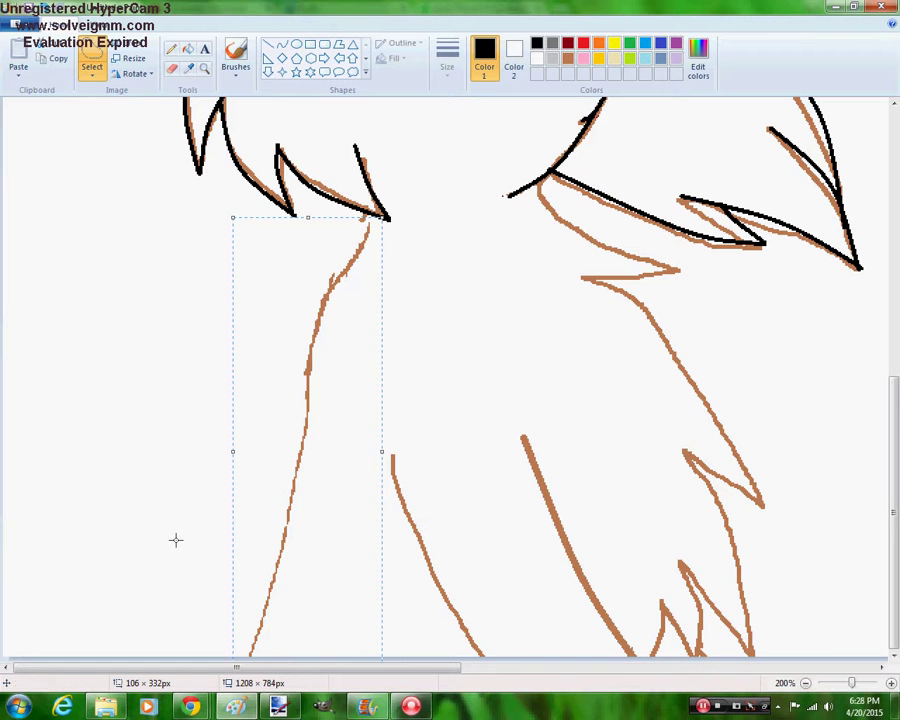
{"action": "left_click_drag", "start_coordinate": [231, 444], "coordinate": [222, 445]}
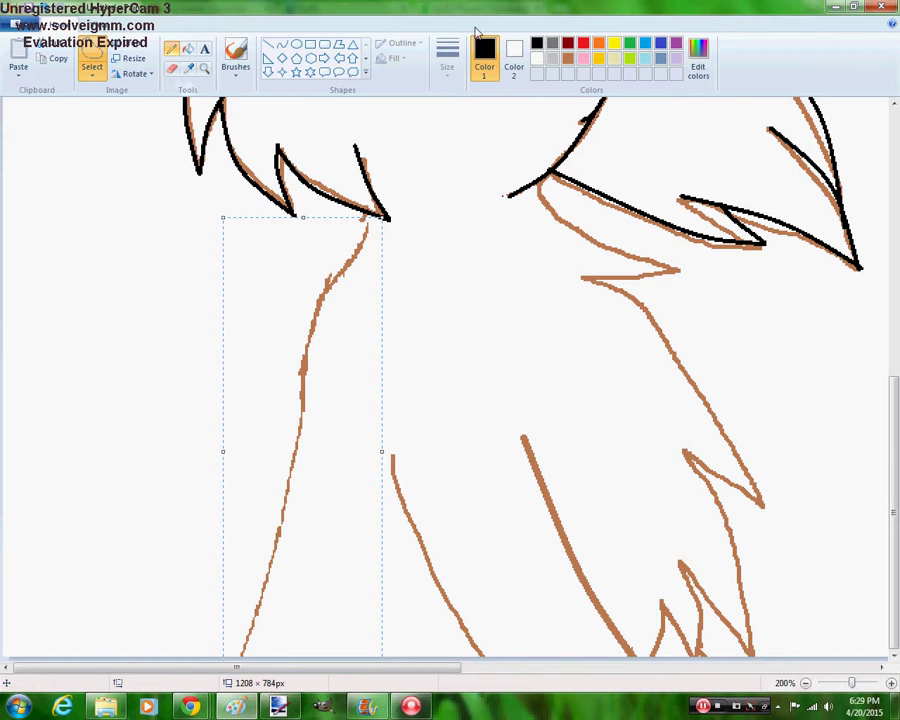
Trace the lower part of the brown body line below the cheek fur with a thicker black curve reaching the canvas edge
{"action": "left_click", "coordinate": [172, 48]}
{"action": "left_click", "coordinate": [283, 47]}
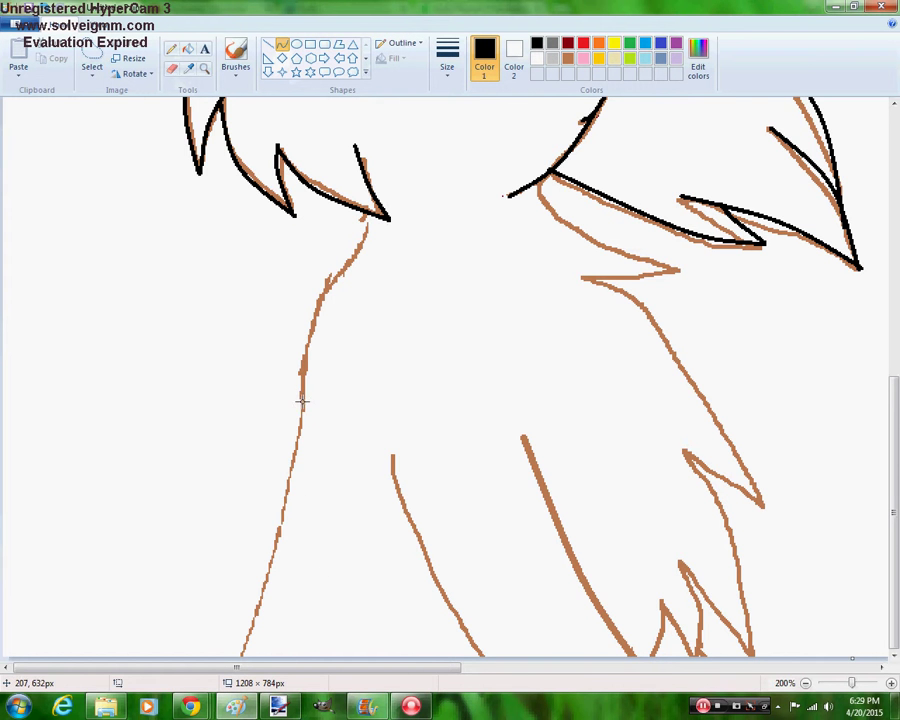
{"action": "mouse_move", "coordinate": [302, 395]}
{"action": "left_mouse_down"}
{"action": "mouse_move", "coordinate": [217, 640]}
{"action": "mouse_move", "coordinate": [213, 687]}
{"action": "left_mouse_up"}
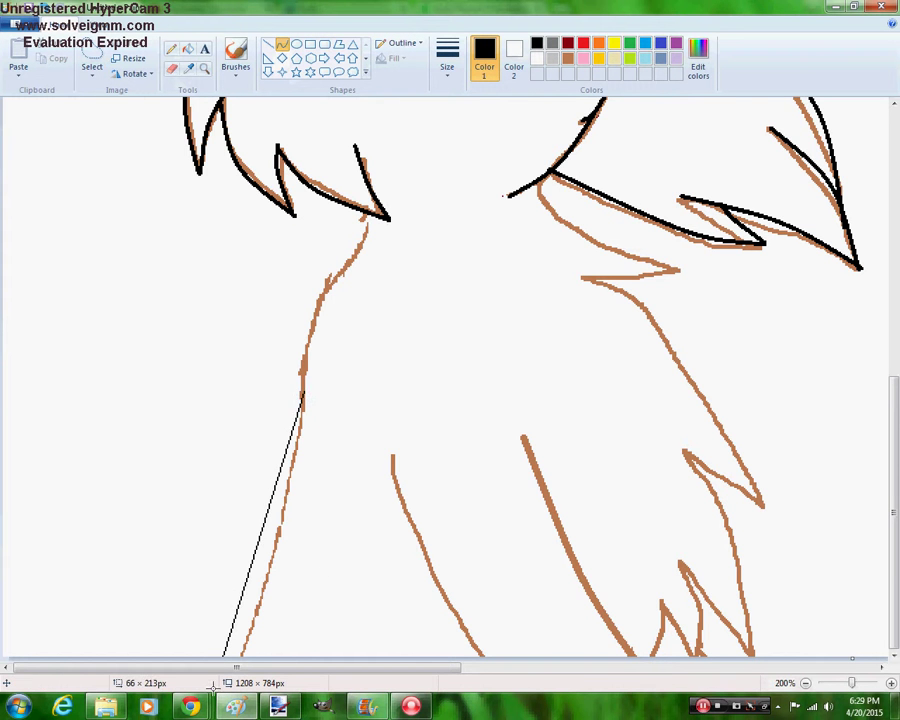
{"action": "left_click", "coordinate": [446, 62]}
{"action": "left_click", "coordinate": [462, 126]}
{"action": "left_click_drag", "start_coordinate": [254, 579], "coordinate": [264, 617]}
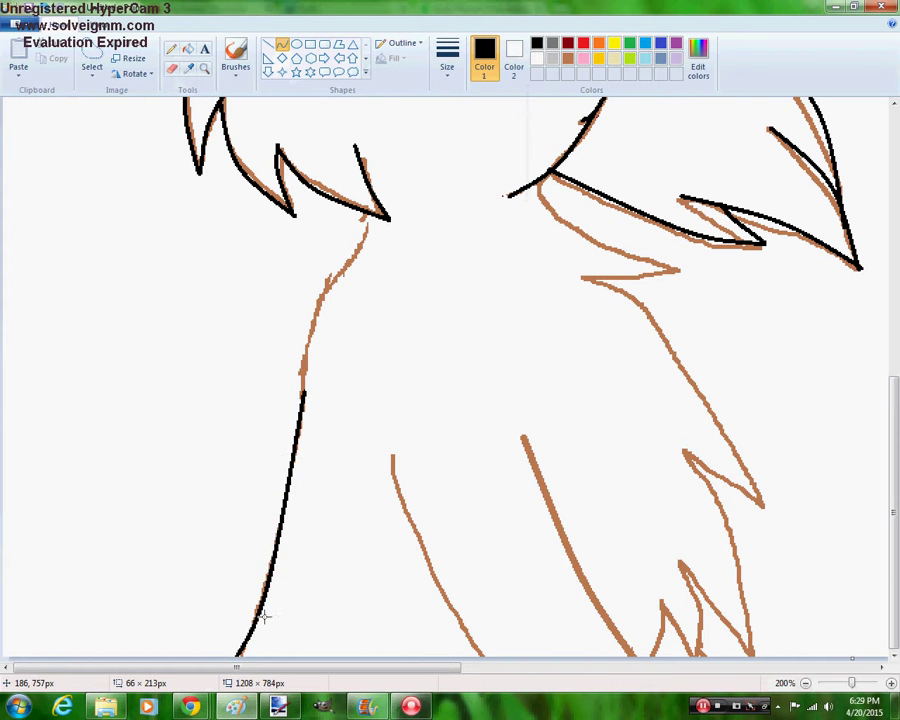
{"action": "left_click", "coordinate": [264, 617]}
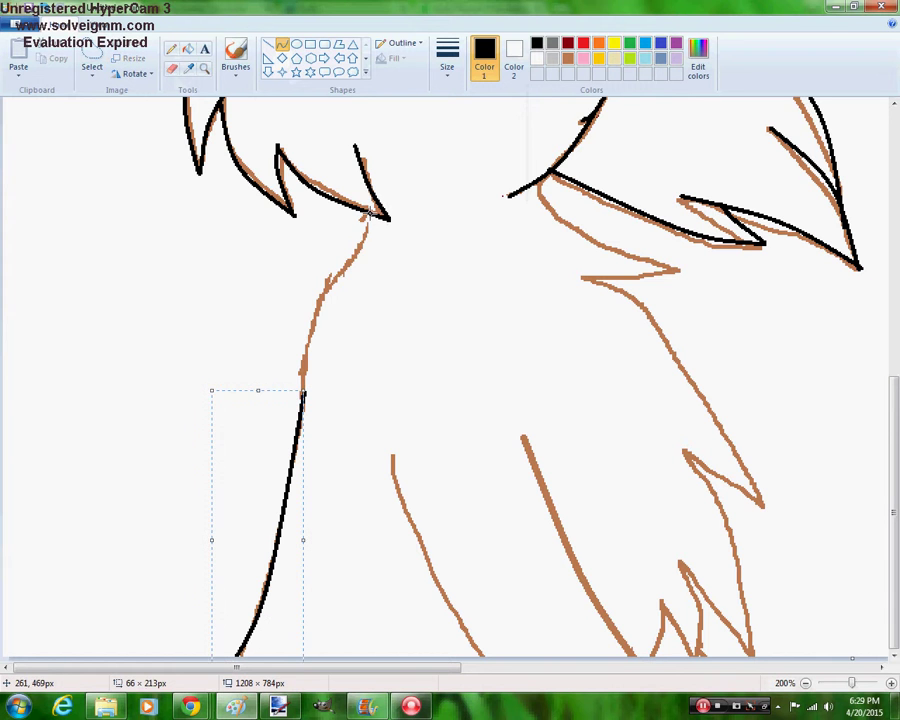
{"action": "mouse_move", "coordinate": [370, 212]}
{"action": "left_mouse_down"}
{"action": "mouse_move", "coordinate": [302, 394]}
{"action": "mouse_move", "coordinate": [309, 327]}
{"action": "left_mouse_up"}
{"action": "left_click", "coordinate": [306, 335]}
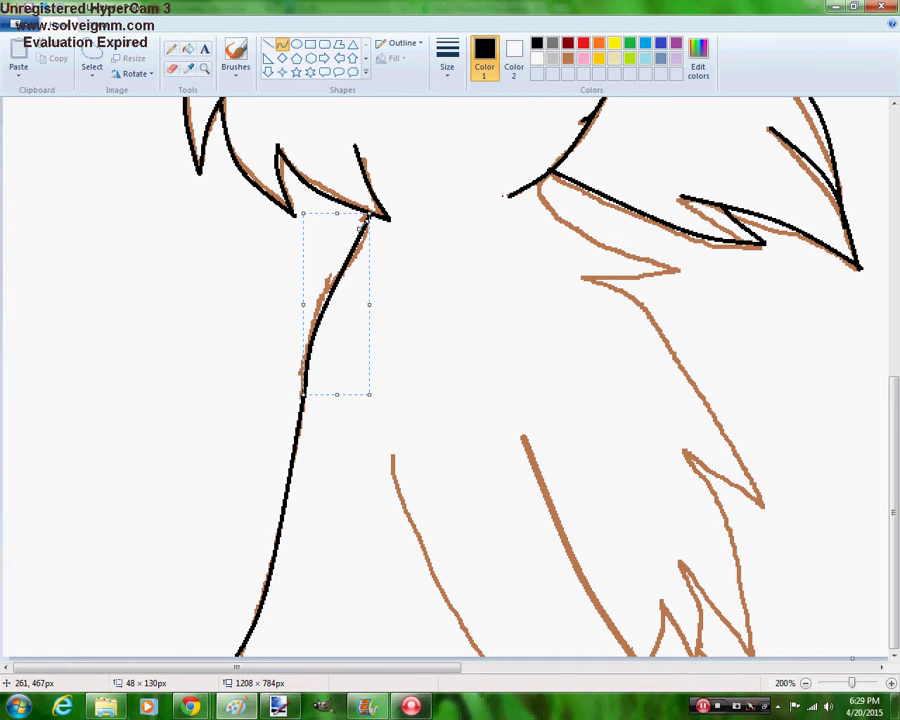
{"action": "left_click_drag", "start_coordinate": [368, 214], "coordinate": [345, 266]}
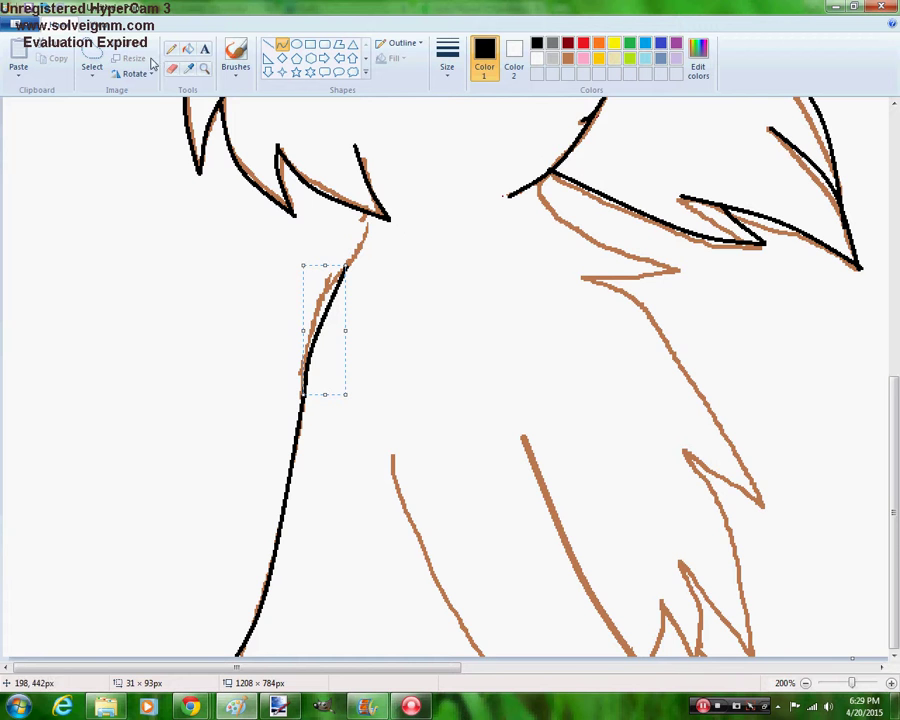
{"action": "left_click", "coordinate": [51, 7]}
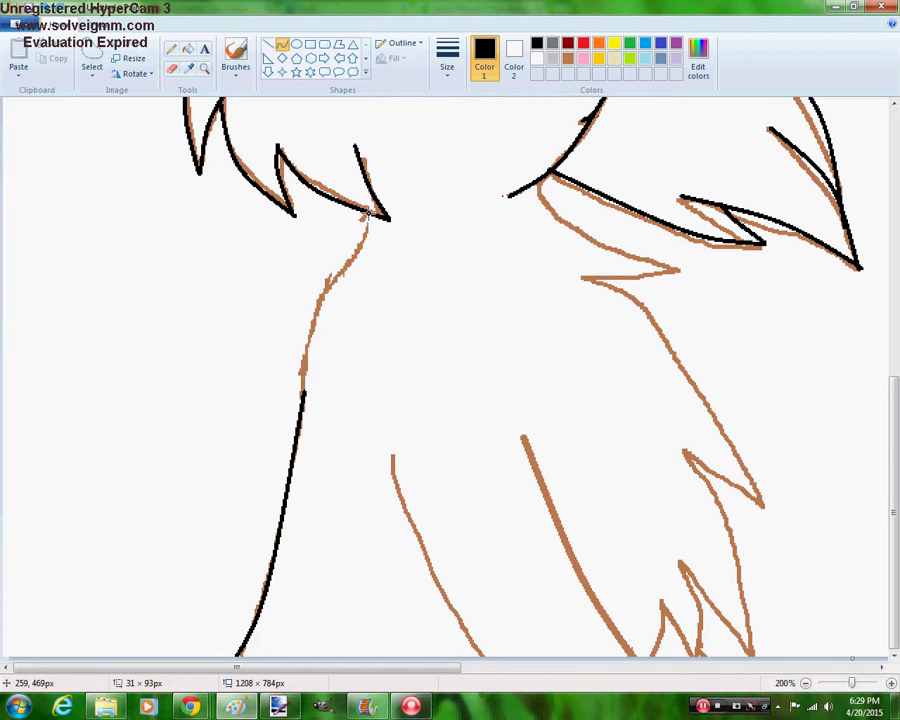
Trace the upper body line with two black curves joining the last cheek fur point to the finished lower line
{"action": "mouse_move", "coordinate": [368, 215]}
{"action": "left_mouse_down"}
{"action": "mouse_move", "coordinate": [346, 268]}
{"action": "mouse_move", "coordinate": [368, 243]}
{"action": "mouse_move", "coordinate": [352, 237]}
{"action": "left_mouse_up"}
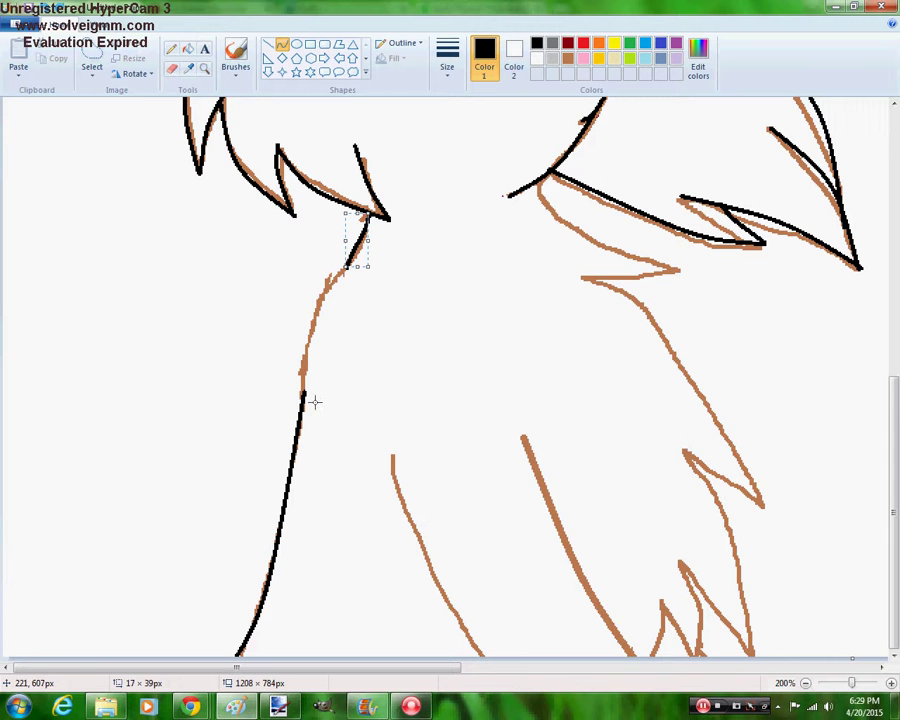
{"action": "left_click_drag", "start_coordinate": [302, 393], "coordinate": [366, 214]}
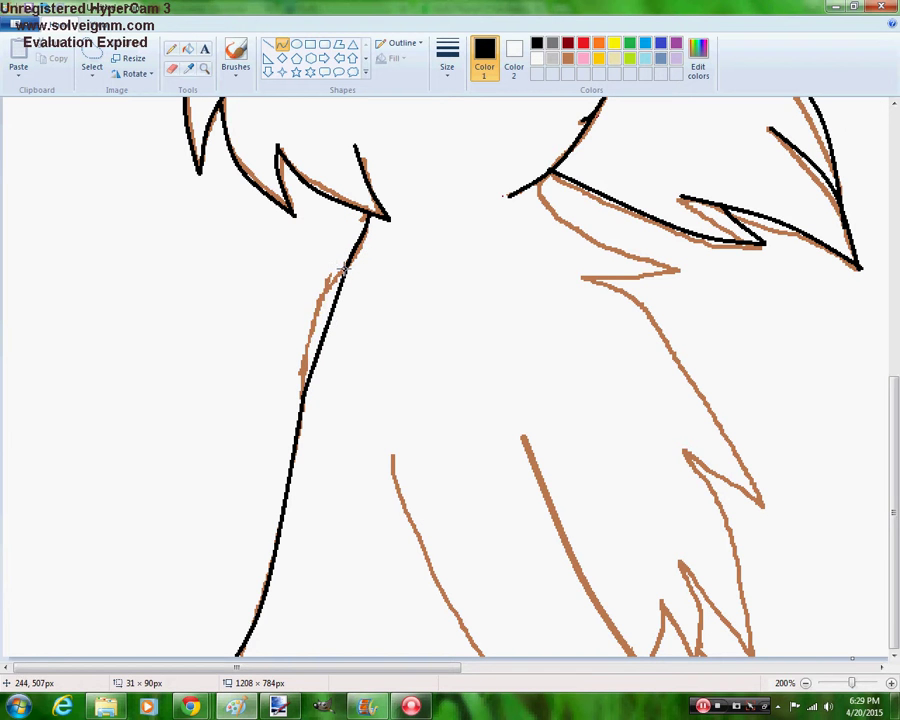
{"action": "left_click_drag", "start_coordinate": [328, 318], "coordinate": [311, 316]}
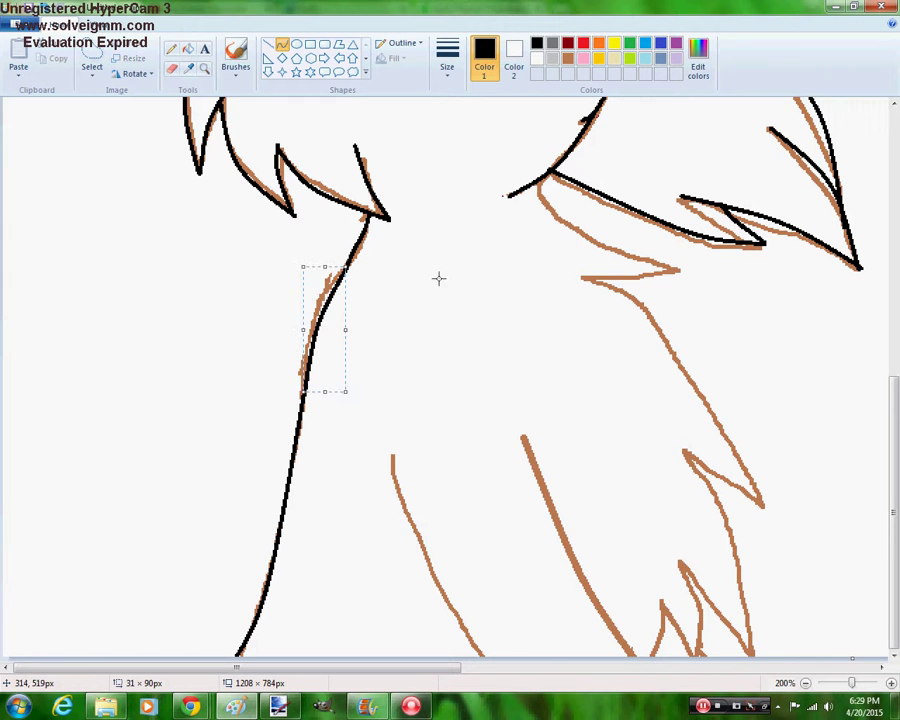
{"action": "left_click", "coordinate": [604, 288]}
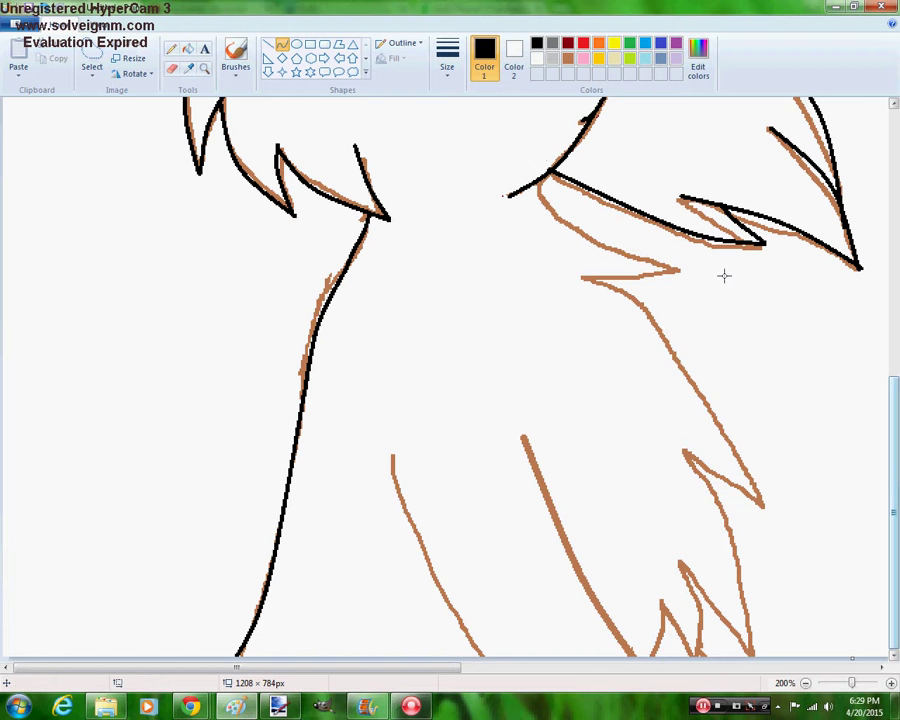
Outline the fur tuft below the chin with black curves and add the long outward-bowed curve down to the next fur point
{"action": "mouse_move", "coordinate": [537, 180]}
{"action": "left_mouse_down"}
{"action": "mouse_move", "coordinate": [557, 202]}
{"action": "mouse_move", "coordinate": [680, 270]}
{"action": "left_mouse_up"}
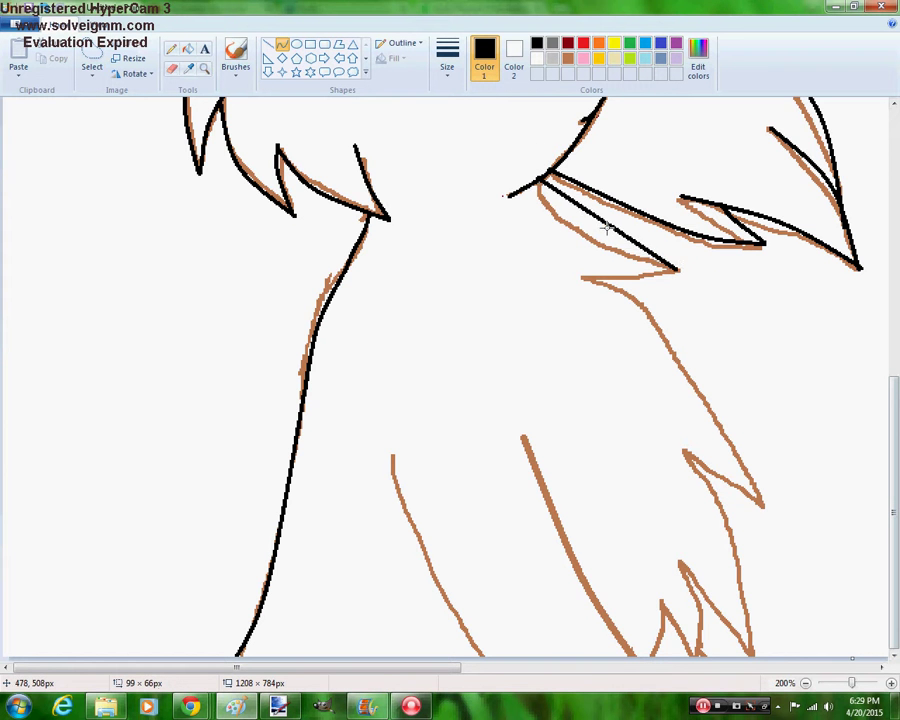
{"action": "left_click_drag", "start_coordinate": [606, 228], "coordinate": [562, 224]}
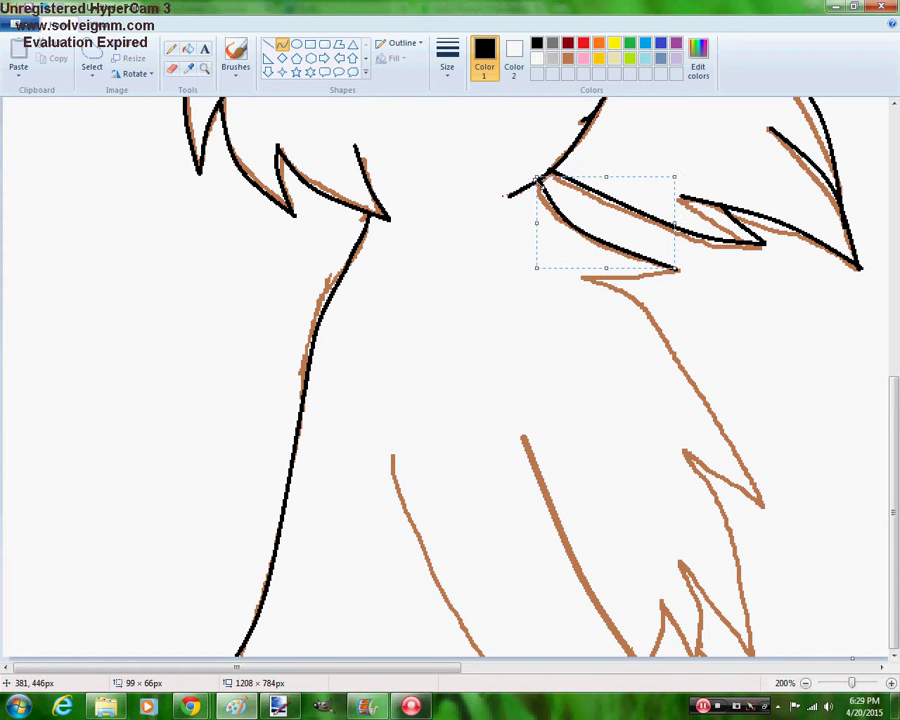
{"action": "left_click_drag", "start_coordinate": [537, 179], "coordinate": [538, 183]}
{"action": "left_click", "coordinate": [714, 287]}
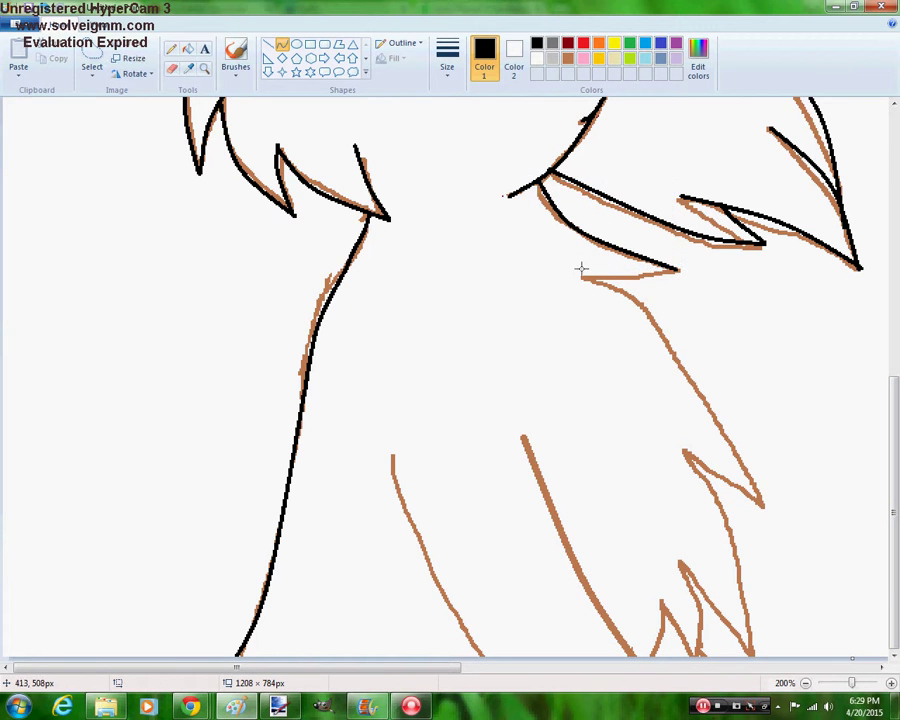
{"action": "left_click_drag", "start_coordinate": [578, 277], "coordinate": [676, 269]}
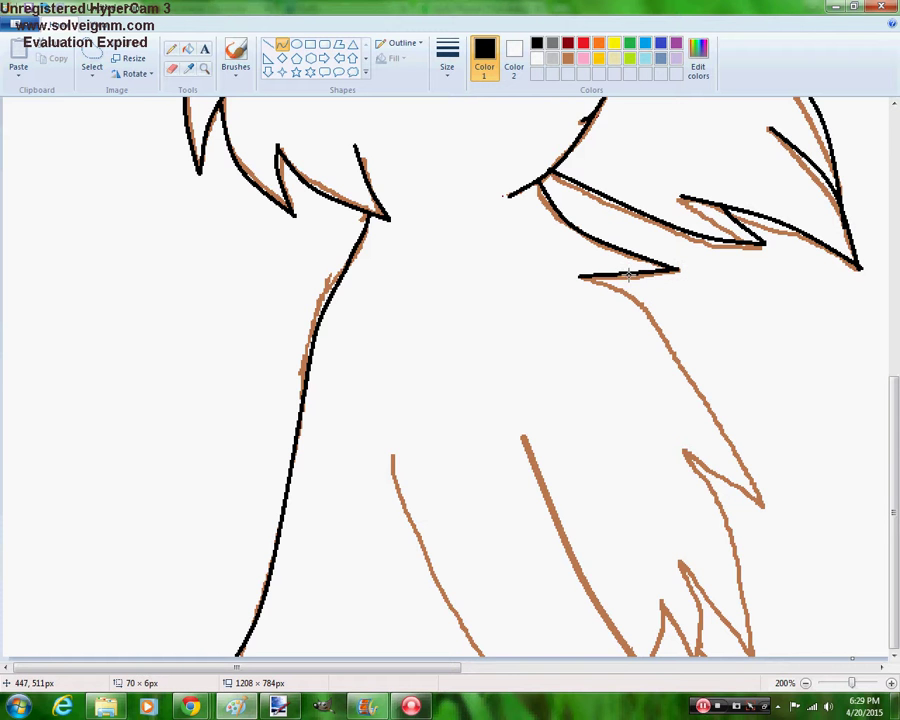
{"action": "left_click", "coordinate": [629, 270]}
{"action": "left_click_drag", "start_coordinate": [763, 500], "coordinate": [763, 507]}
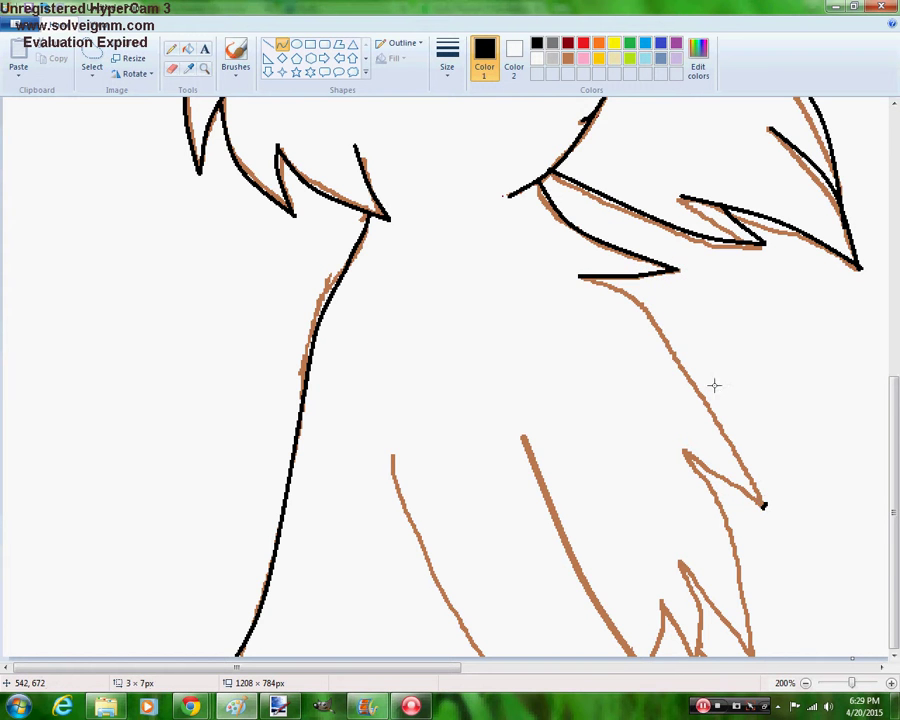
{"action": "left_click_drag", "start_coordinate": [713, 382], "coordinate": [711, 345]}
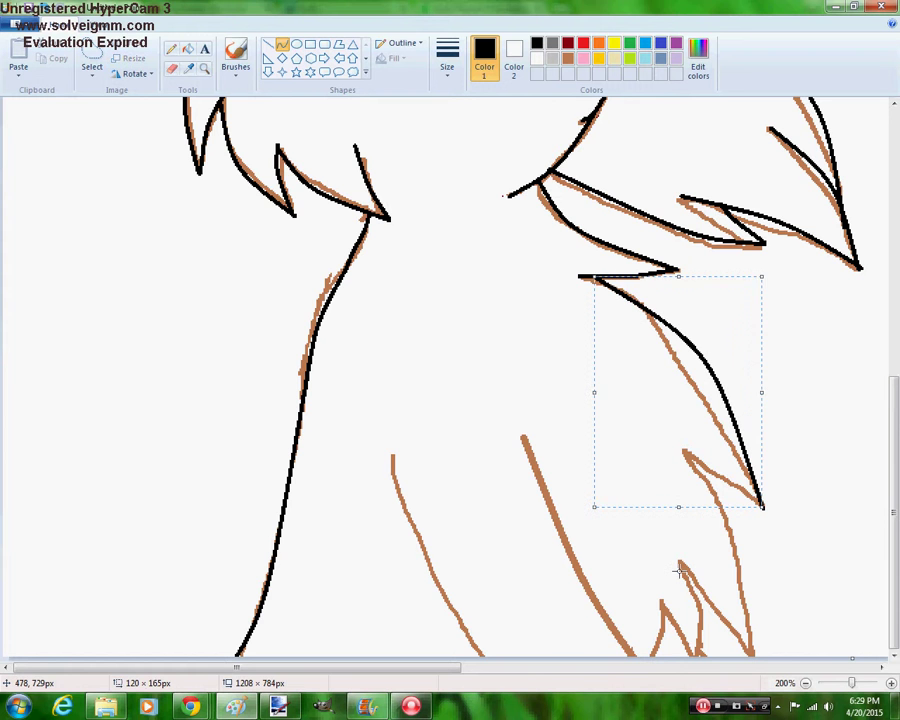
Switch to OviPets in the browser, open the livestream post from its comment notification, and start a comment on it
{"action": "mouse_move", "coordinate": [190, 706]}
{"action": "left_click", "coordinate": [90, 610]}
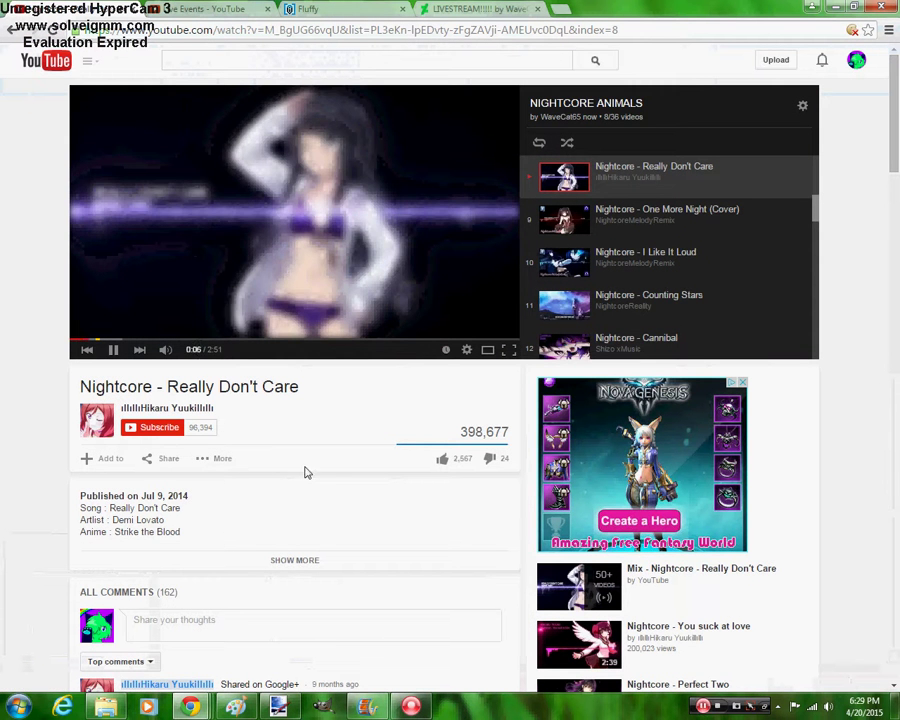
{"action": "left_click", "coordinate": [340, 8]}
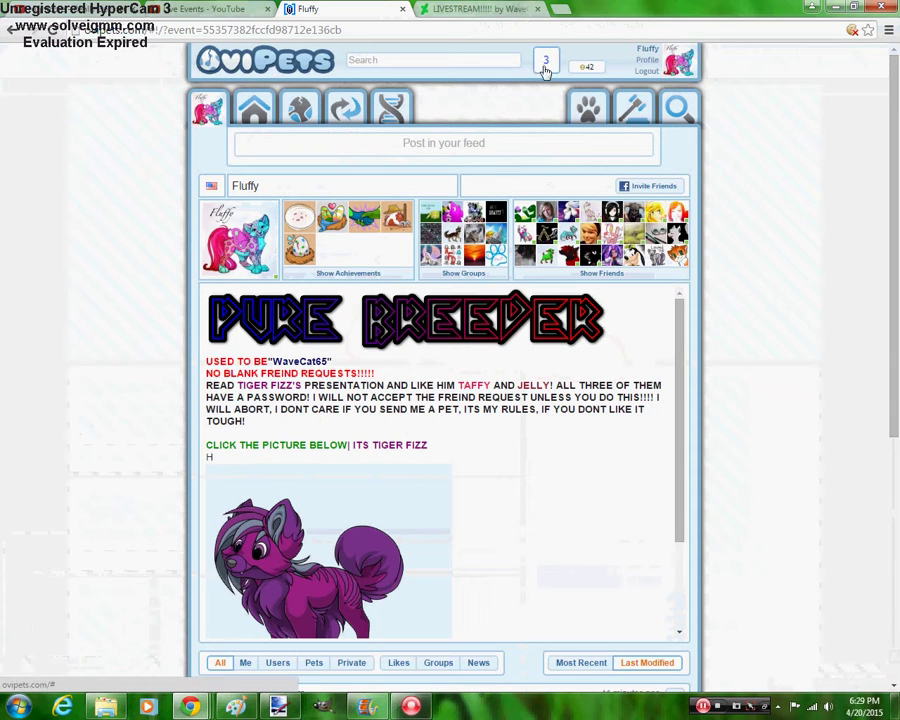
{"action": "left_click", "coordinate": [80, 8]}
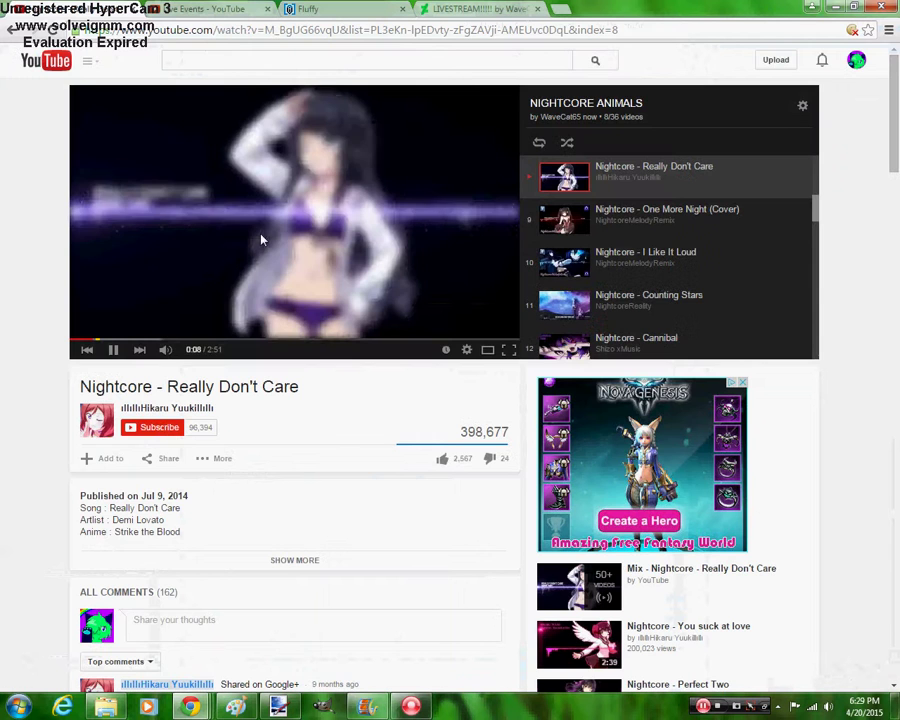
{"action": "left_click", "coordinate": [340, 8]}
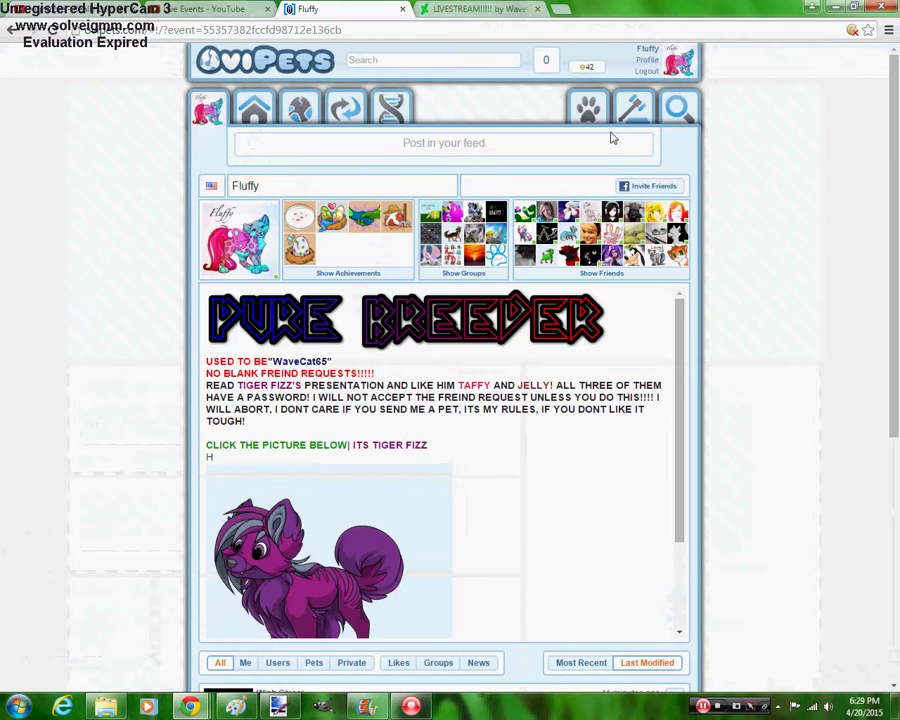
{"action": "left_click", "coordinate": [547, 61]}
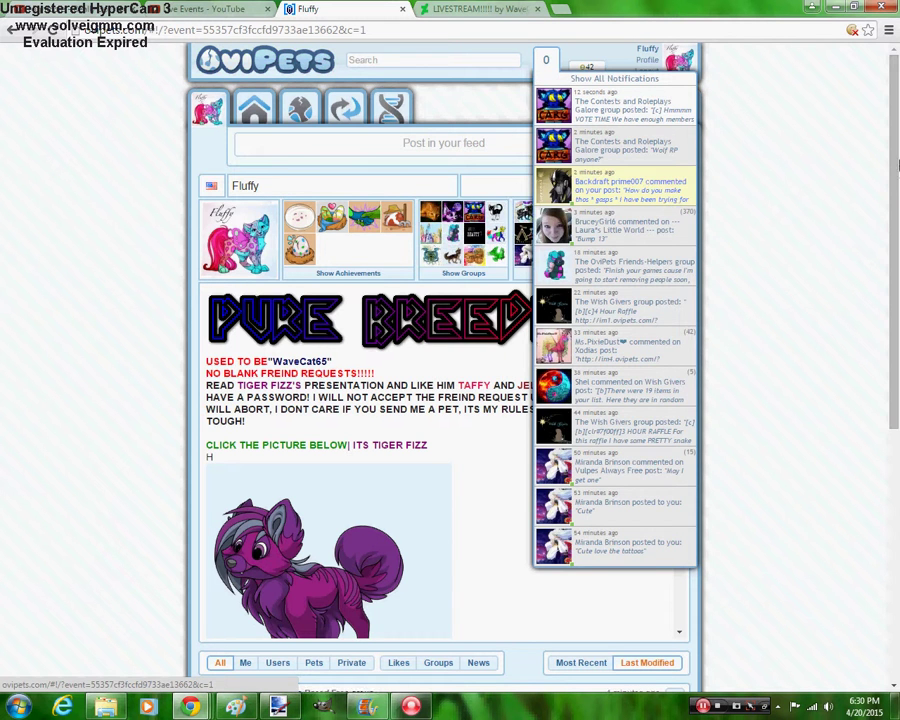
{"action": "scroll", "coordinate": [897, 500], "scroll_direction": "down", "scroll_amount": 5}
{"action": "scroll", "coordinate": [897, 505], "scroll_direction": "down", "scroll_amount": 2}
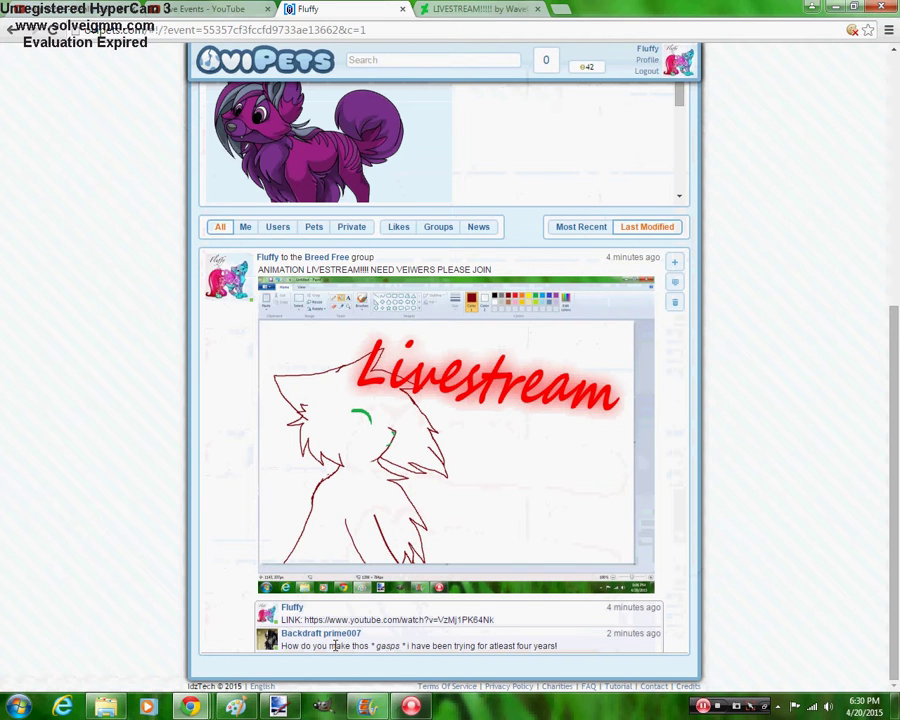
{"action": "left_click", "coordinate": [674, 285]}
{"action": "type", "text": "H"}
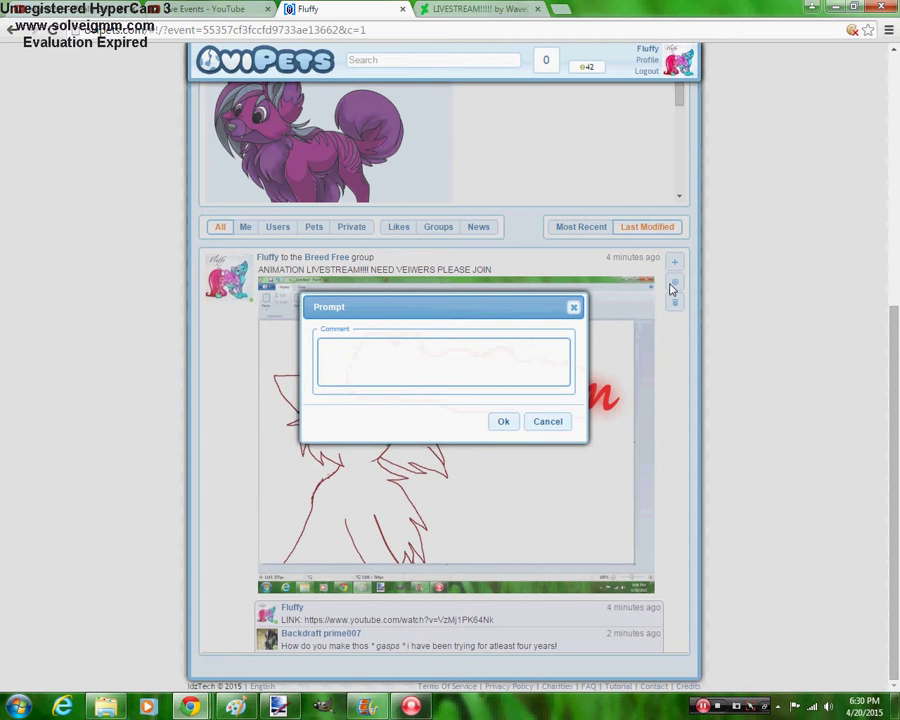
{"action": "type", "text": "ONT KNOW HOW TO EXP"}
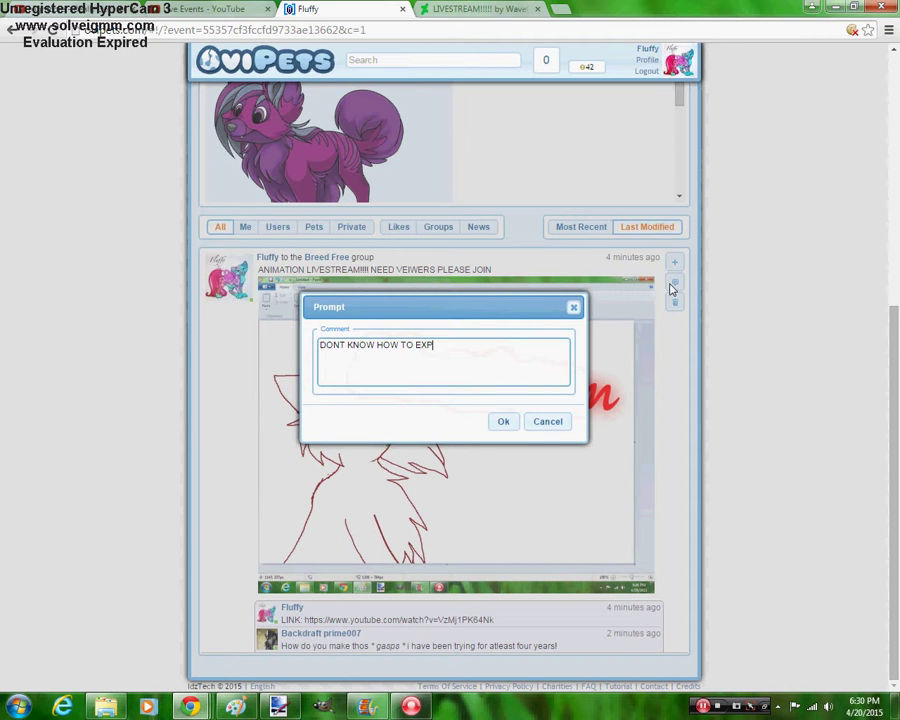
{"action": "type", "text": "LAIN"}
{"action": "left_click_drag", "start_coordinate": [455, 344], "coordinate": [347, 350]}
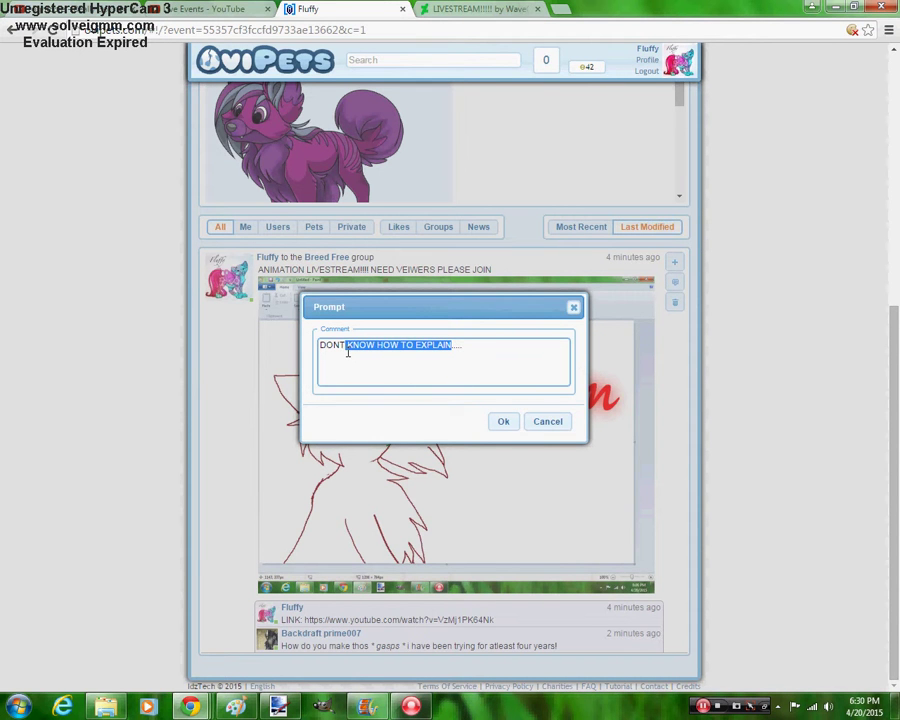
{"action": "key", "text": "BackSpace"}
{"action": "key", "text": "BackSpace"}
{"action": "key", "text": "BackSpace"}
{"action": "key", "text": "BackSpace"}
{"action": "key", "text": "BackSpace"}
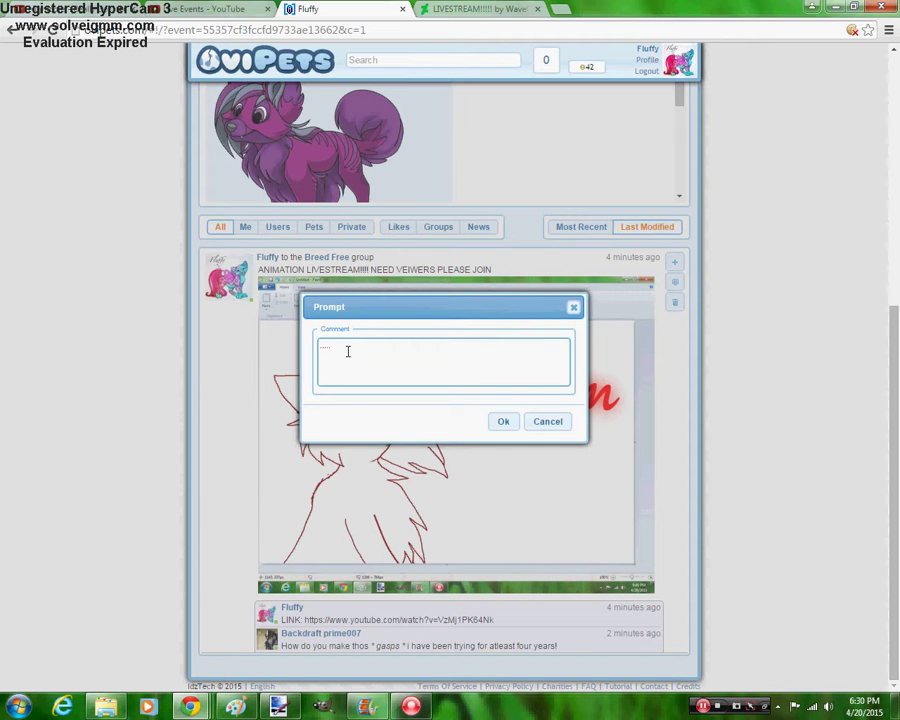
Post the comment "dont know how to explain........ If u join i can show you, you dont have to stay if u dont want to tho"
{"action": "type", "text": "dont k"}
{"action": "type", "text": "now"}
{"action": "type", "text": " how "}
{"action": "type", "text": "to explain"}
{"action": "type", "text": "an"}
{"action": "type", "text": " show you,"}
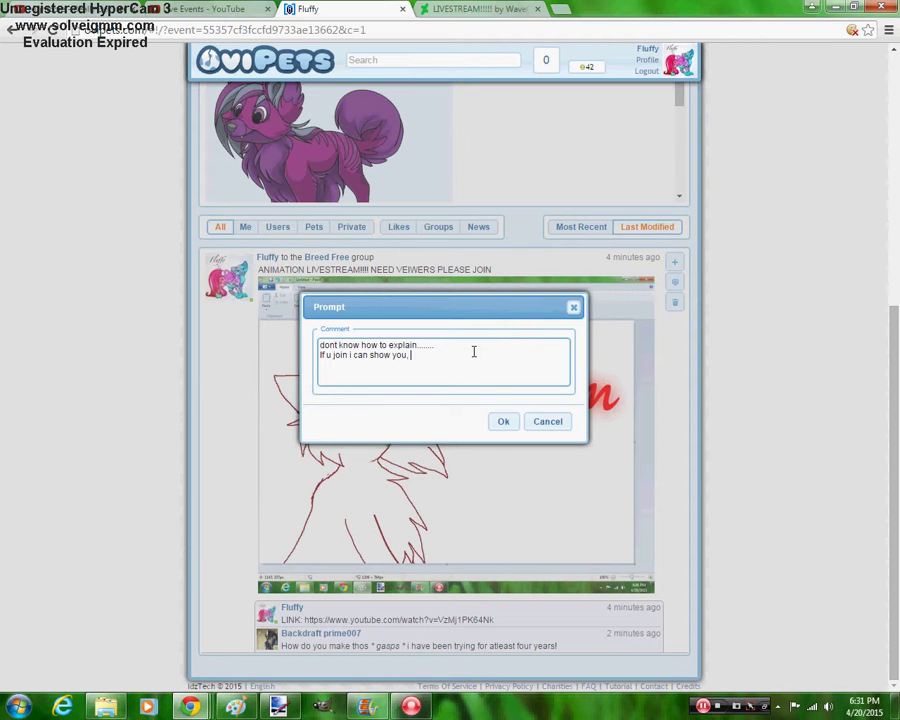
{"action": "type", "text": " you dont have to stay if u dont want to tho"}
{"action": "left_click", "coordinate": [507, 425]}
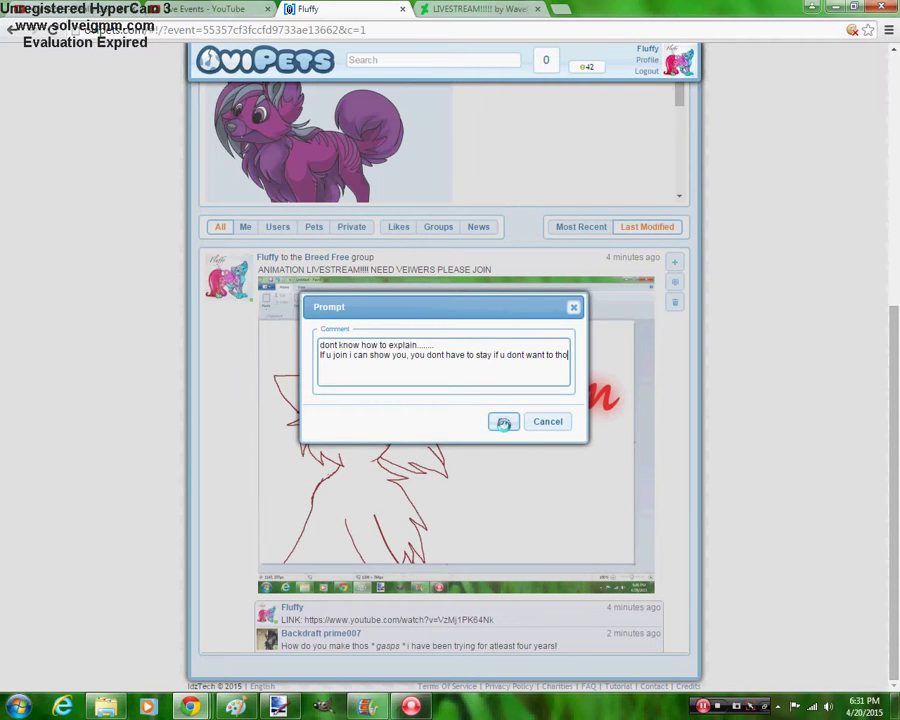
Open the Contests and Roleplays Galore group's "VOTE TIME" post from its notification and like it
{"action": "scroll", "coordinate": [893, 385], "scroll_direction": "down", "scroll_amount": 1}
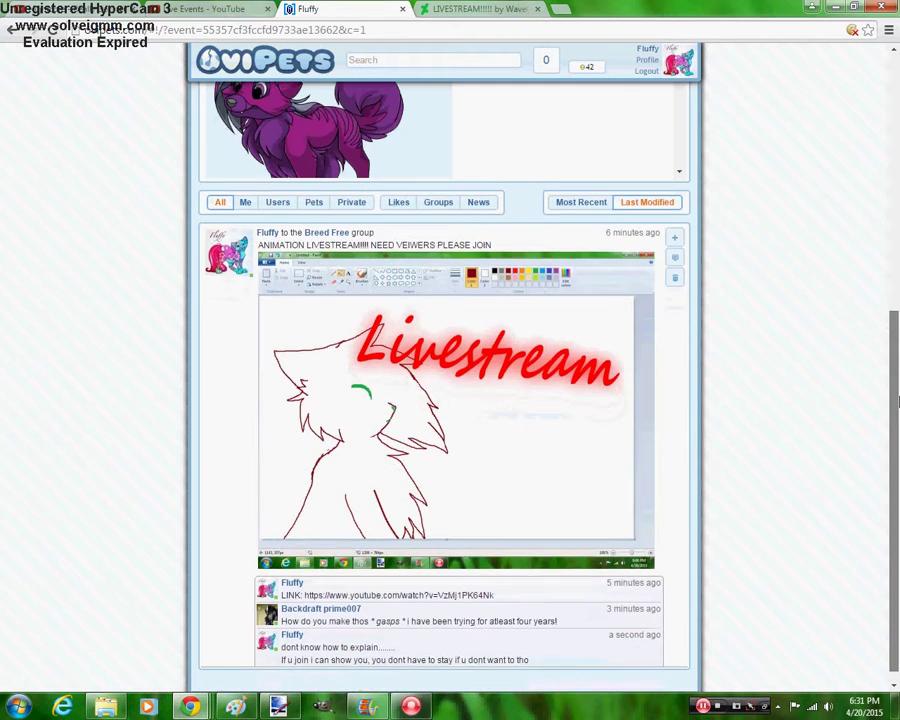
{"action": "scroll", "coordinate": [899, 240], "scroll_direction": "up", "scroll_amount": 3}
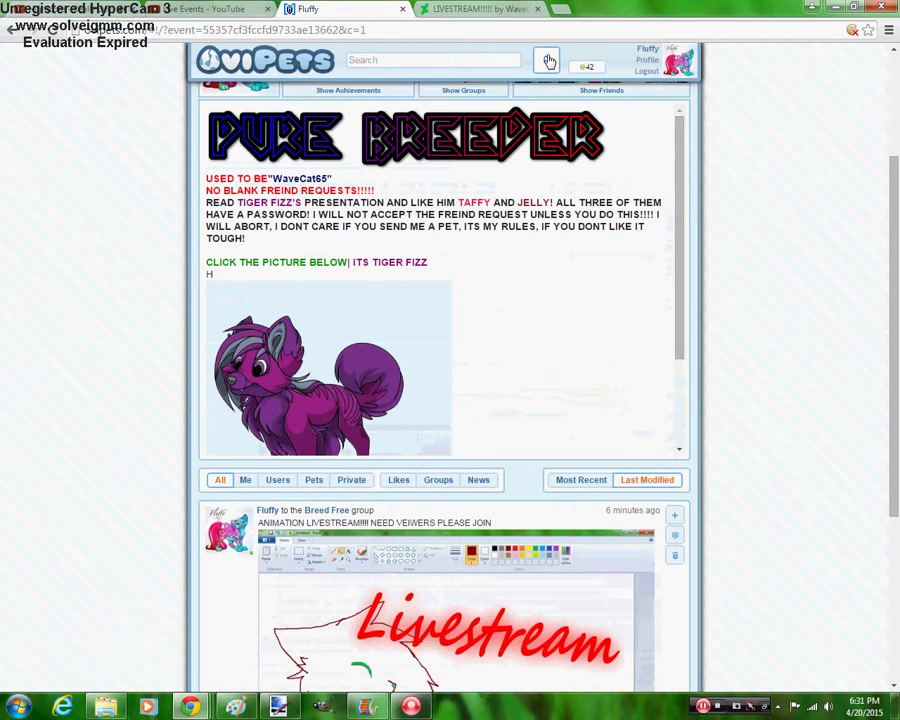
{"action": "left_click", "coordinate": [548, 61]}
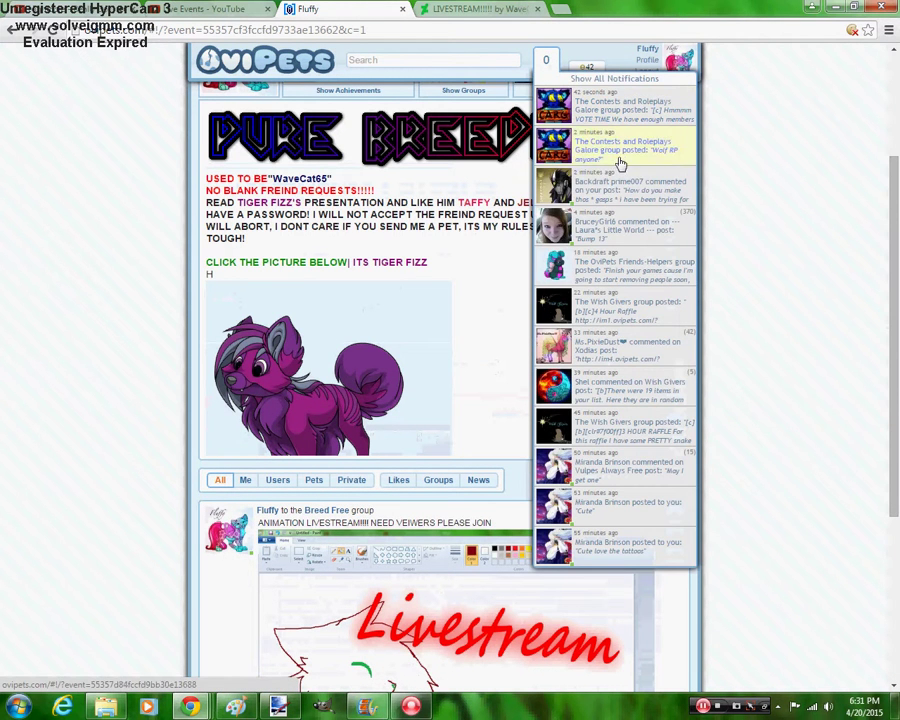
{"action": "left_click", "coordinate": [651, 107]}
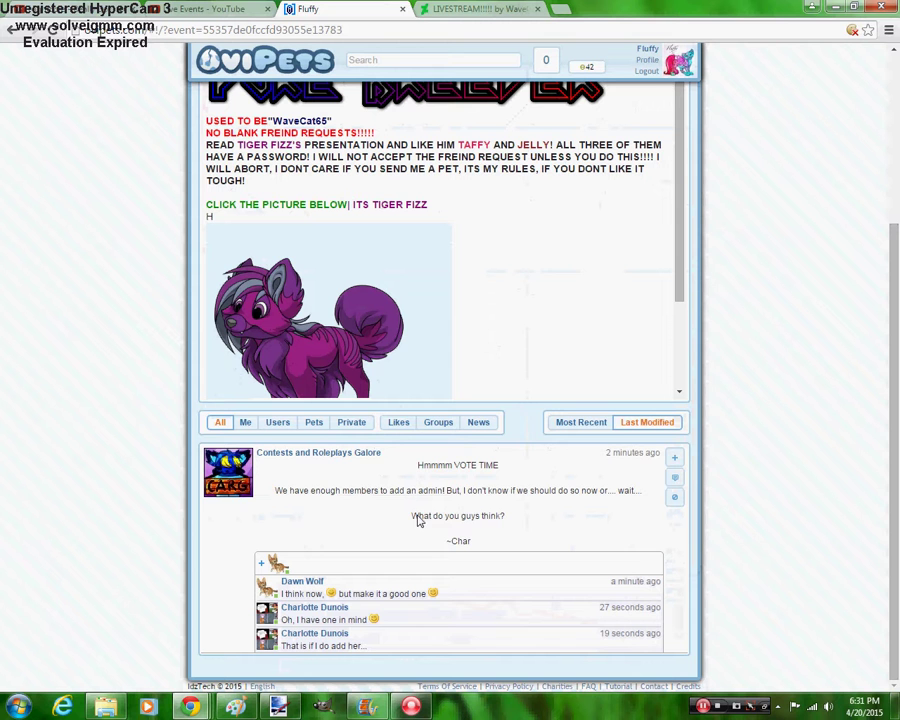
{"action": "left_click", "coordinate": [678, 460]}
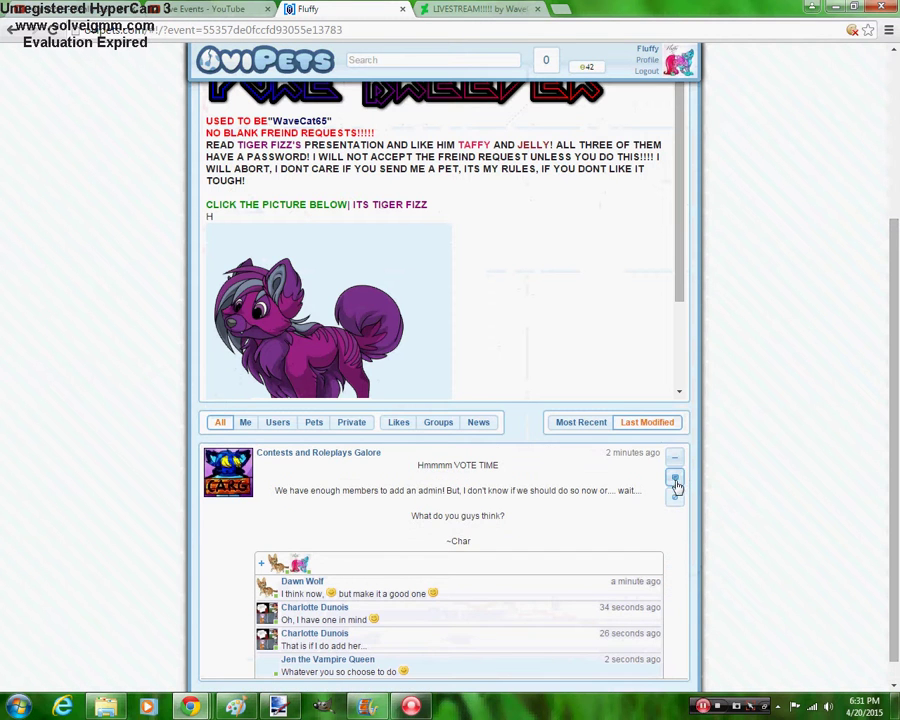
Post the comment "I want to be admin" on the group's vote post
{"action": "left_click", "coordinate": [675, 480]}
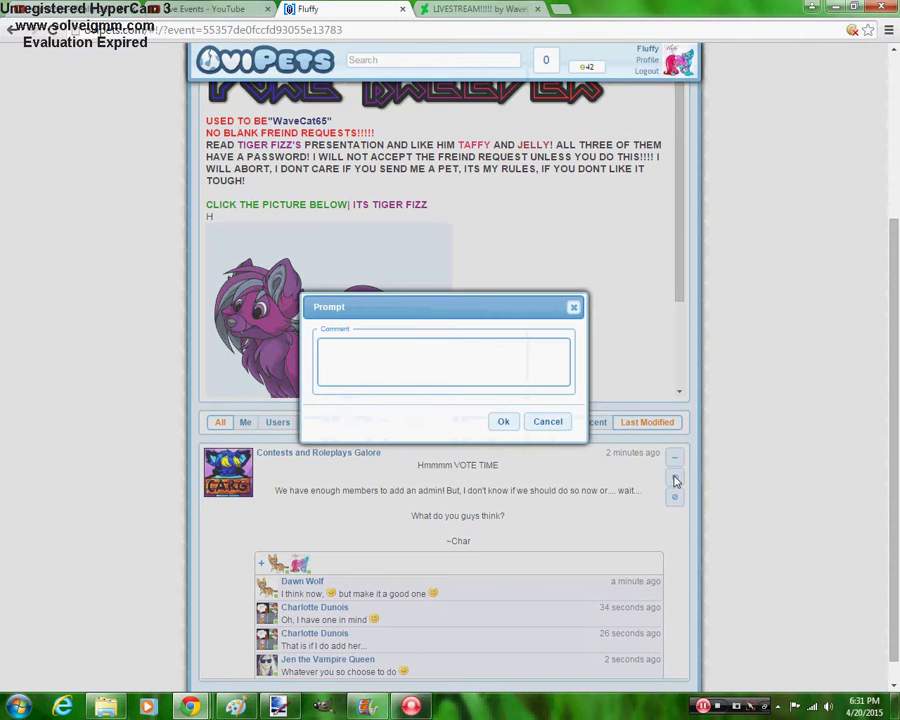
{"action": "type", "text": "I want to be admin"}
{"action": "key", "text": "Tab"}
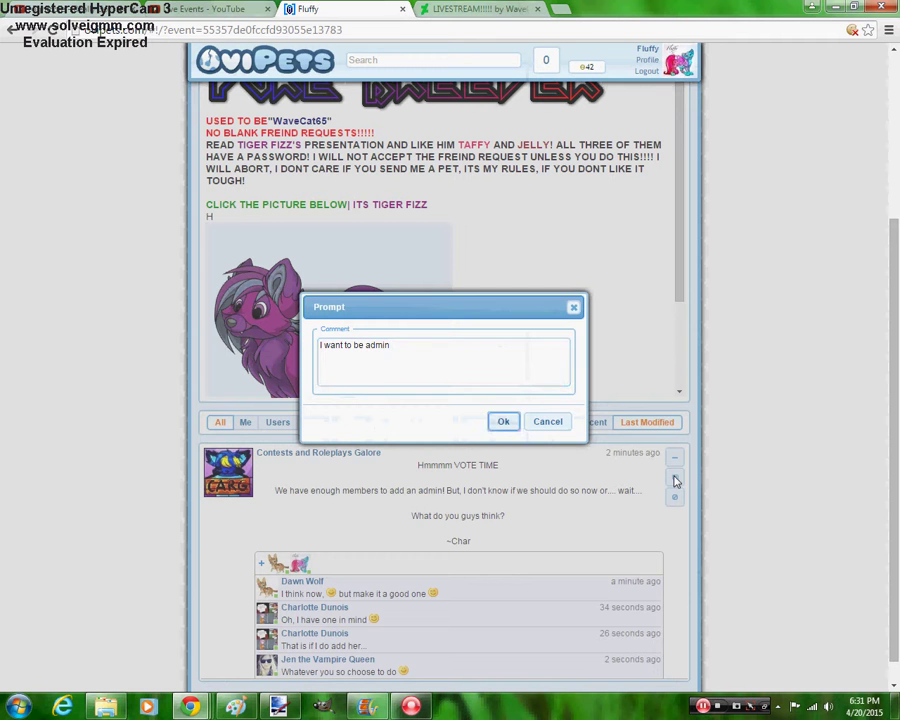
{"action": "key", "text": "Return"}
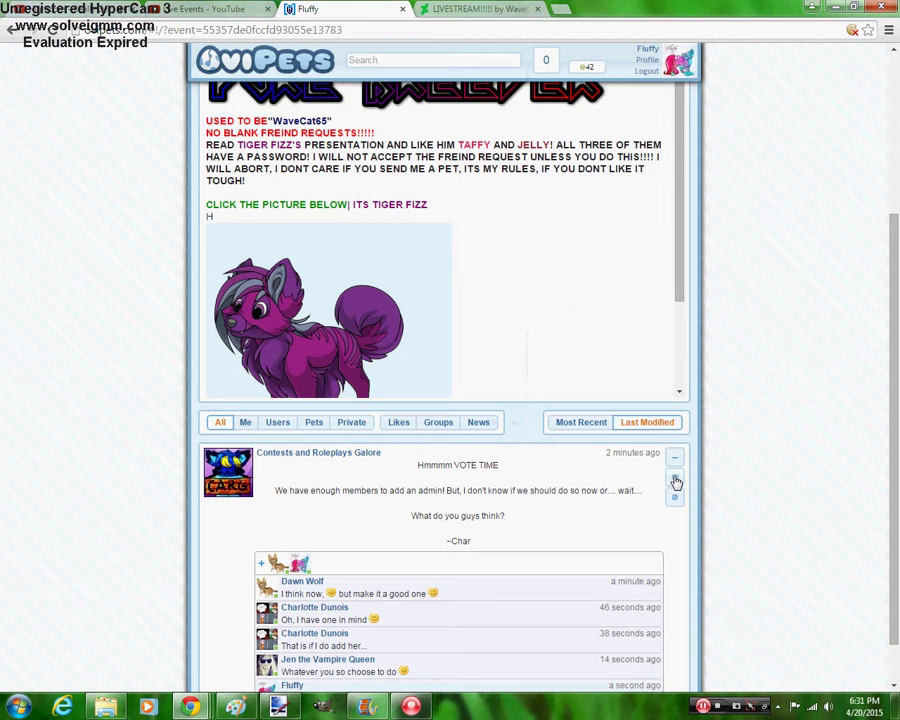
Switch to Paint and trace the two inner leg lines and the upper edge of the next chest fur notch with black curves
{"action": "left_click", "coordinate": [160, 9]}
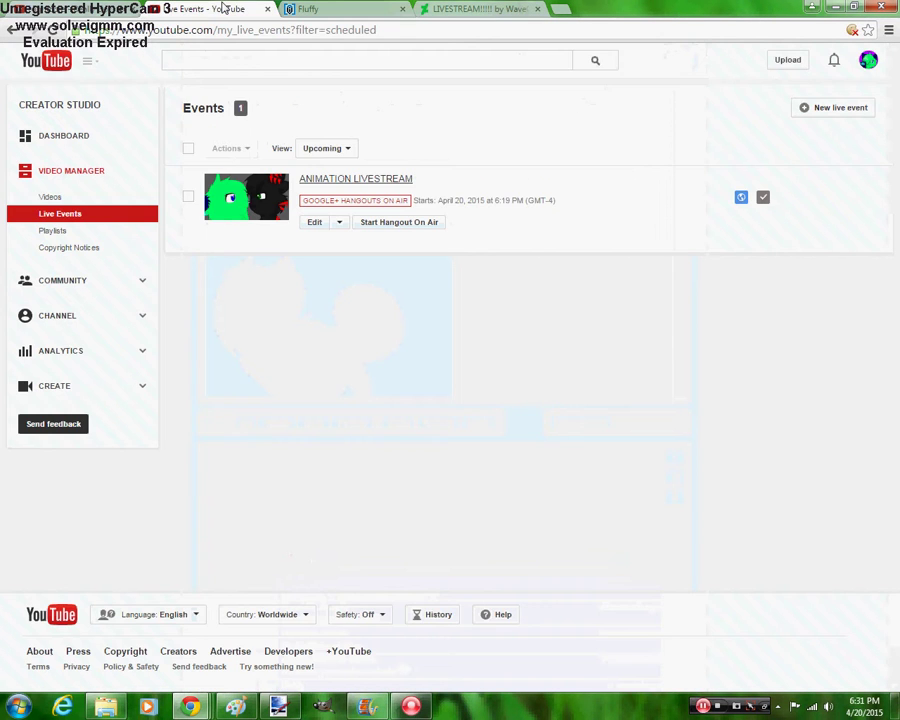
{"action": "left_click", "coordinate": [478, 8]}
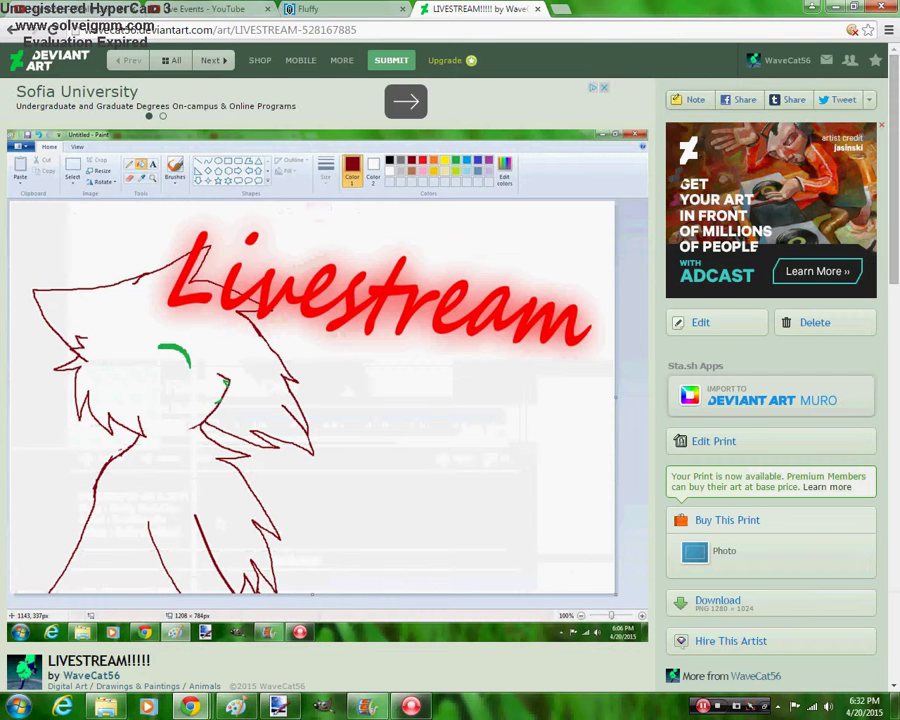
{"action": "left_click", "coordinate": [236, 706]}
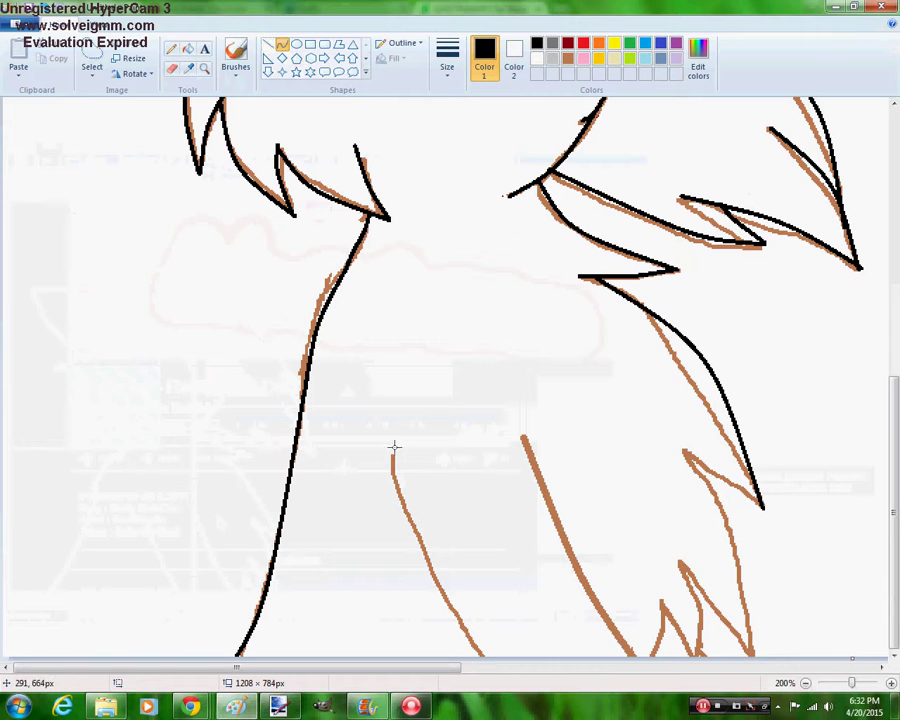
{"action": "left_click_drag", "start_coordinate": [391, 458], "coordinate": [483, 656]}
{"action": "mouse_move", "coordinate": [525, 433]}
{"action": "left_mouse_down"}
{"action": "mouse_move", "coordinate": [583, 603]}
{"action": "mouse_move", "coordinate": [631, 660]}
{"action": "mouse_move", "coordinate": [593, 577]}
{"action": "mouse_move", "coordinate": [569, 577]}
{"action": "left_mouse_up"}
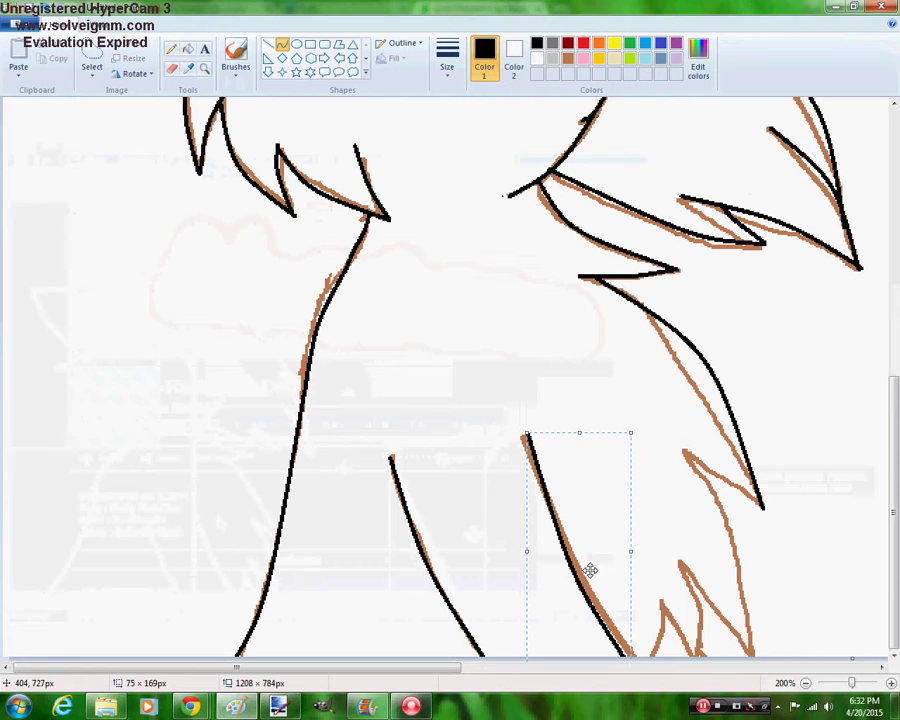
{"action": "left_click_drag", "start_coordinate": [678, 447], "coordinate": [763, 507]}
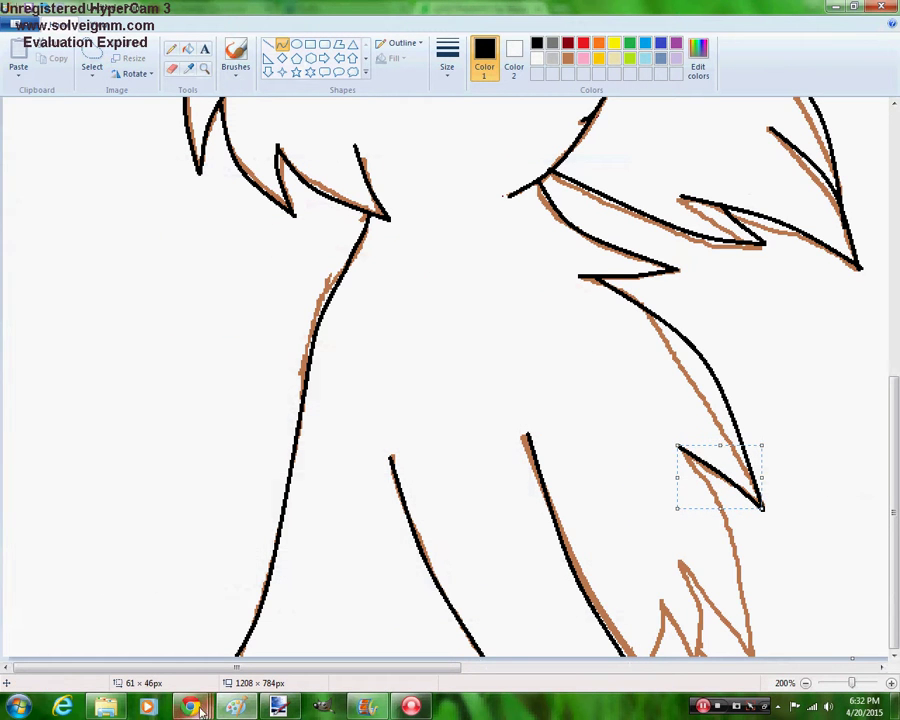
Switch to the browser and check the Hangouts broadcast window and the YouTube live events page
{"action": "mouse_move", "coordinate": [190, 705]}
{"action": "left_click", "coordinate": [228, 616]}
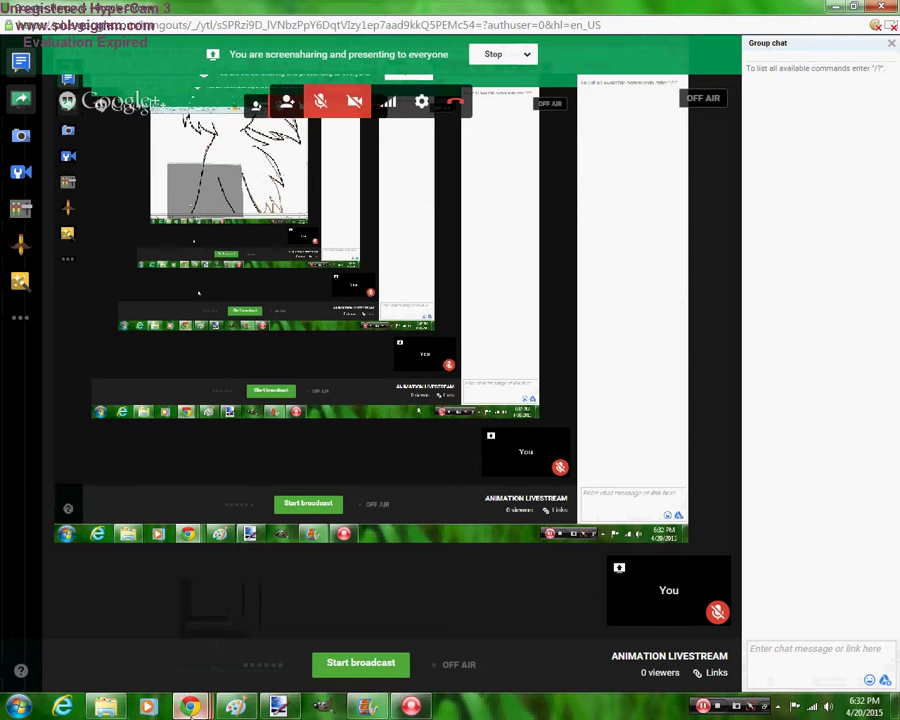
{"action": "mouse_move", "coordinate": [190, 705]}
{"action": "left_click", "coordinate": [90, 605]}
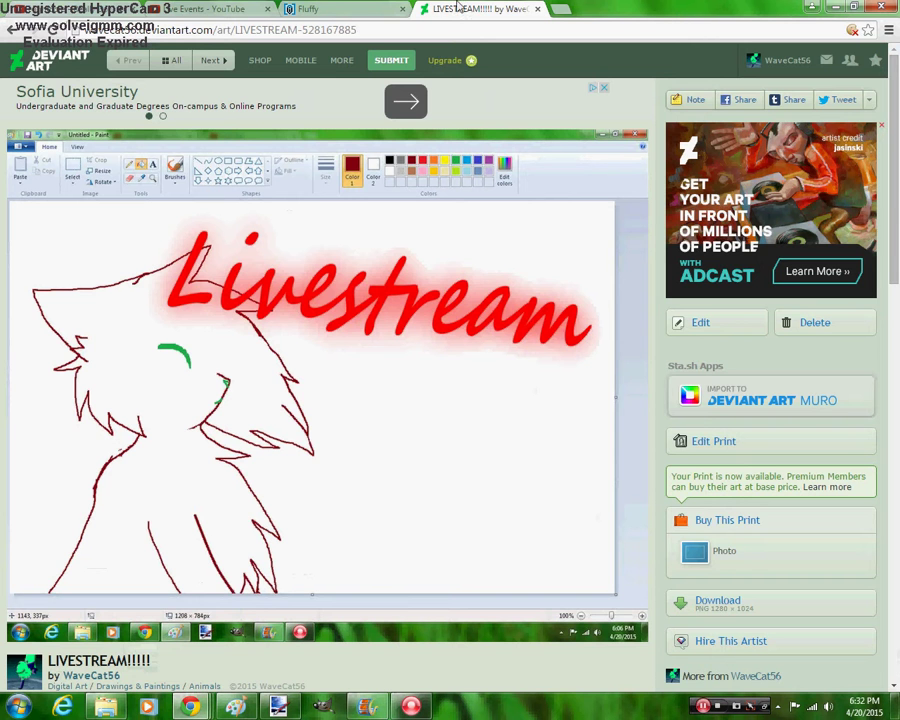
{"action": "left_click", "coordinate": [305, 8]}
{"action": "left_click", "coordinate": [207, 8]}
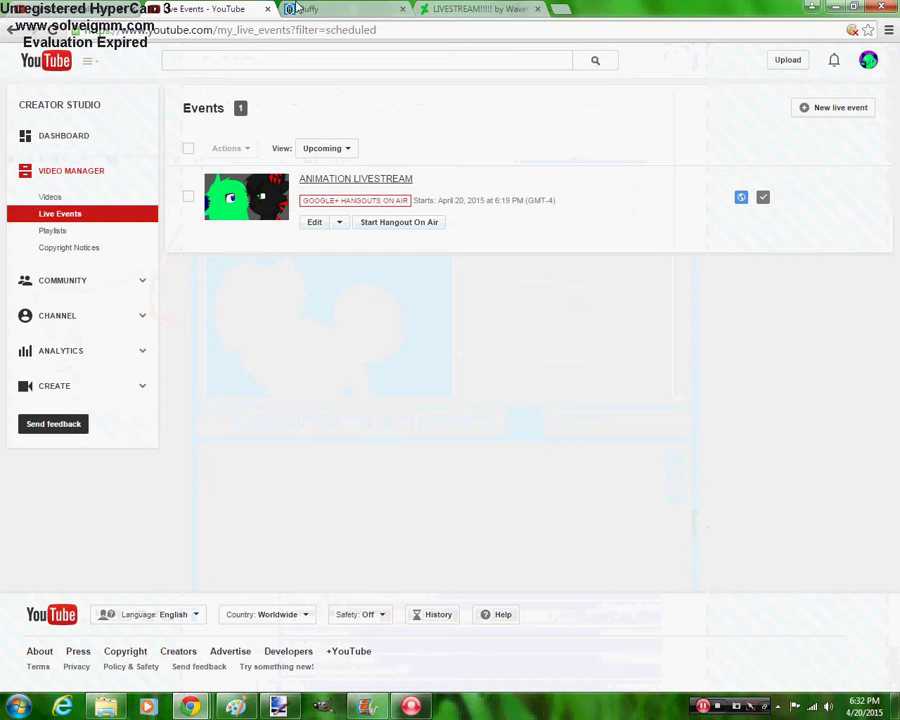
Return to OviPets and open the livestream post from its newest comment notification to read the reply
{"action": "left_click", "coordinate": [300, 9]}
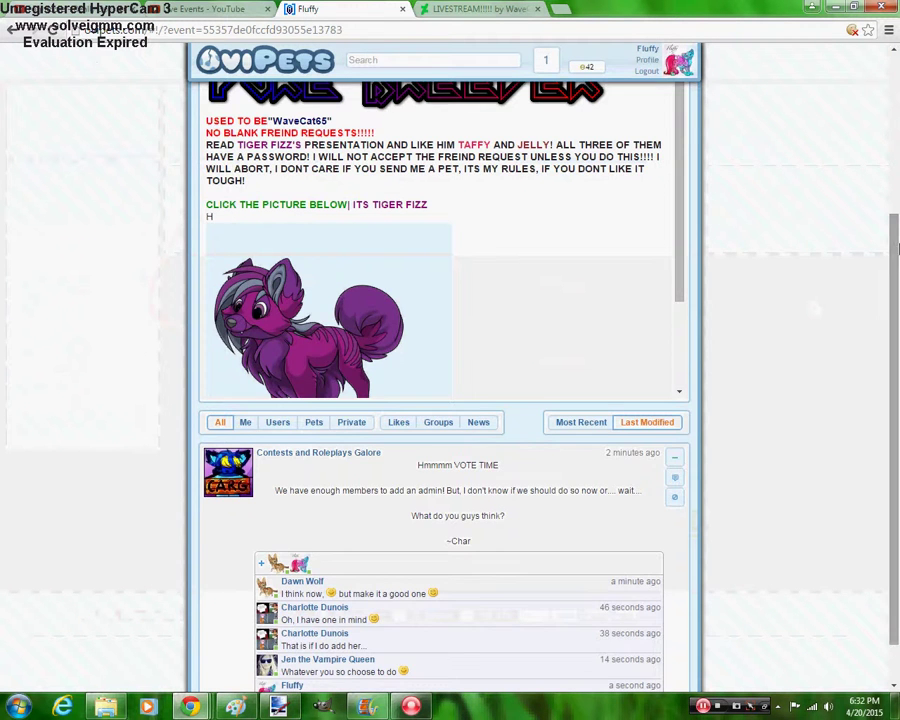
{"action": "scroll", "coordinate": [765, 108], "scroll_direction": "up", "scroll_amount": 3}
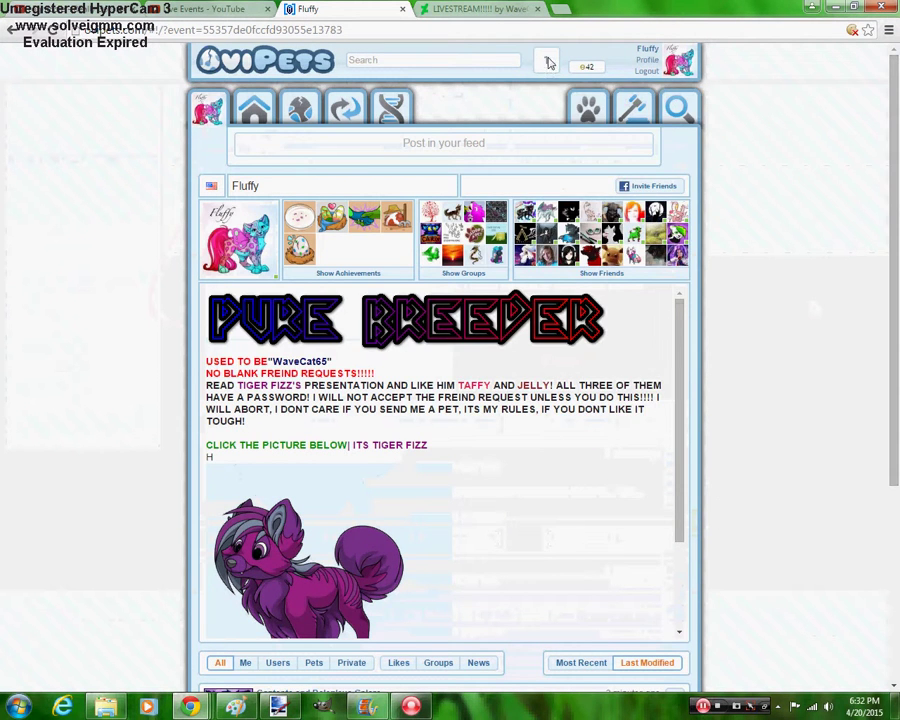
{"action": "left_click", "coordinate": [548, 62]}
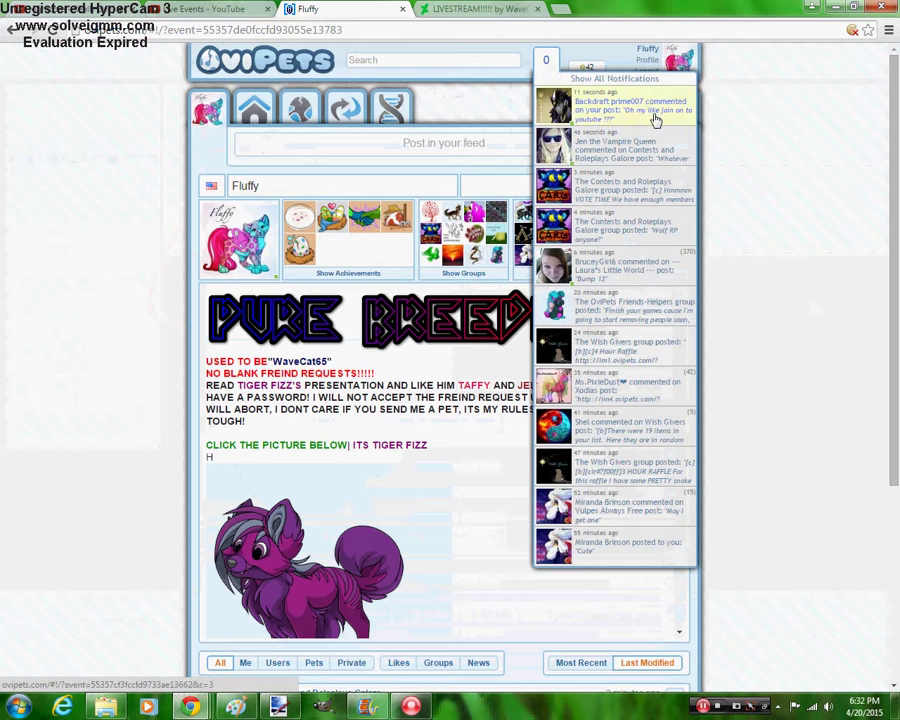
{"action": "left_click", "coordinate": [655, 120]}
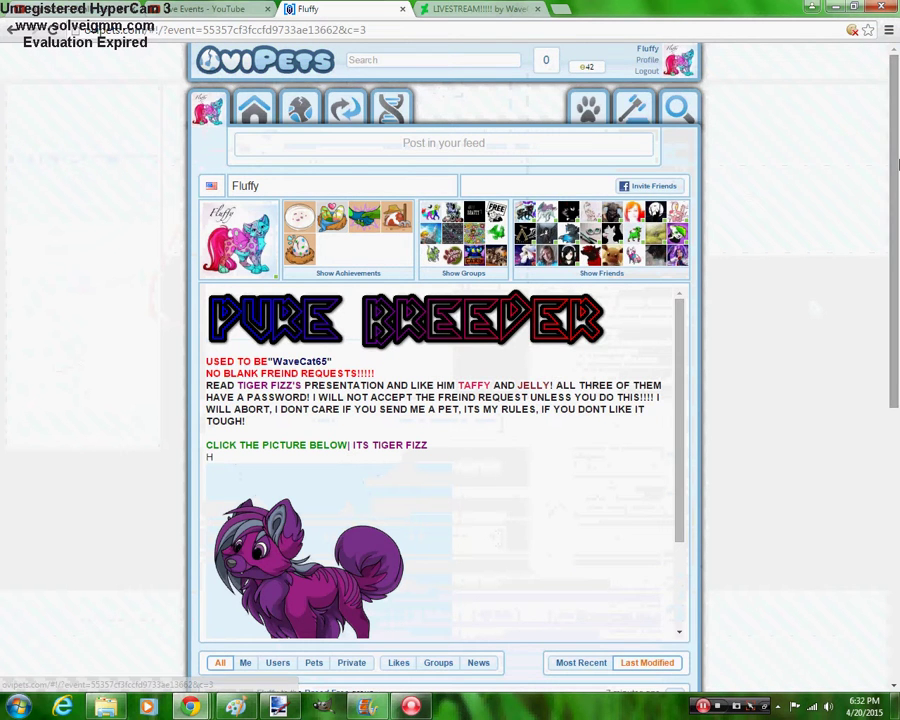
{"action": "scroll", "coordinate": [897, 483], "scroll_direction": "down", "scroll_amount": 1}
{"action": "scroll", "coordinate": [897, 483], "scroll_direction": "down", "scroll_amount": 7}
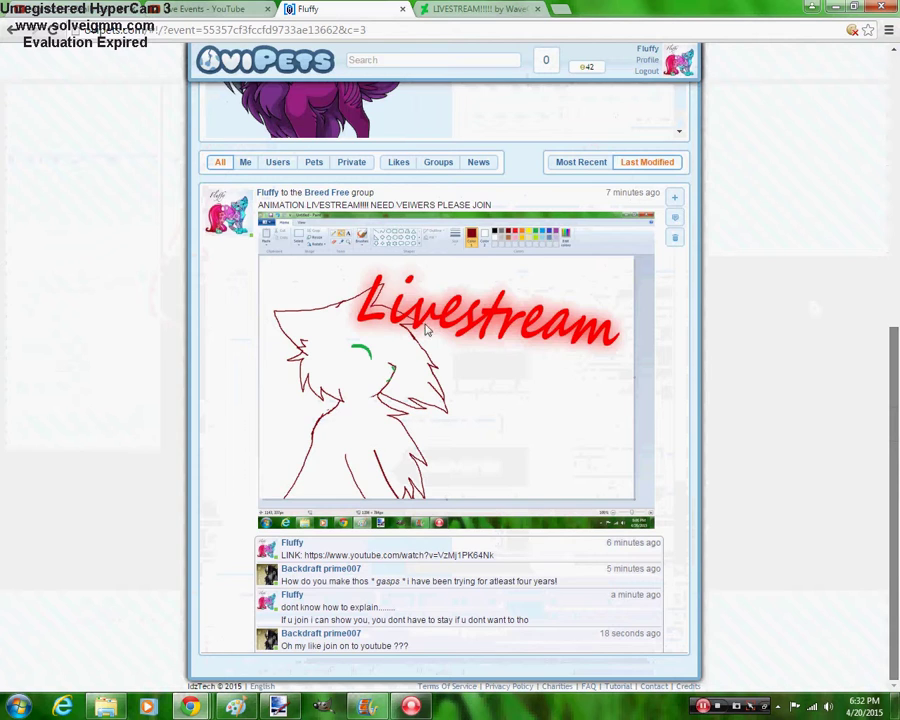
Open the ANIMATION LIVESTREAM watch page from the YouTube live events list and select its web address
{"action": "left_click", "coordinate": [175, 9]}
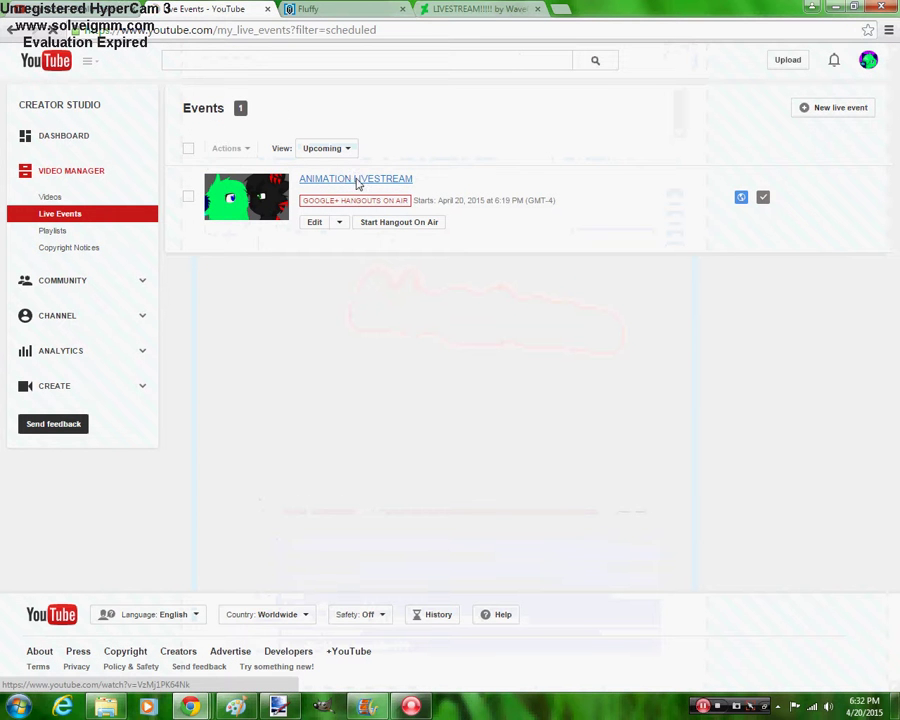
{"action": "left_click", "coordinate": [254, 186]}
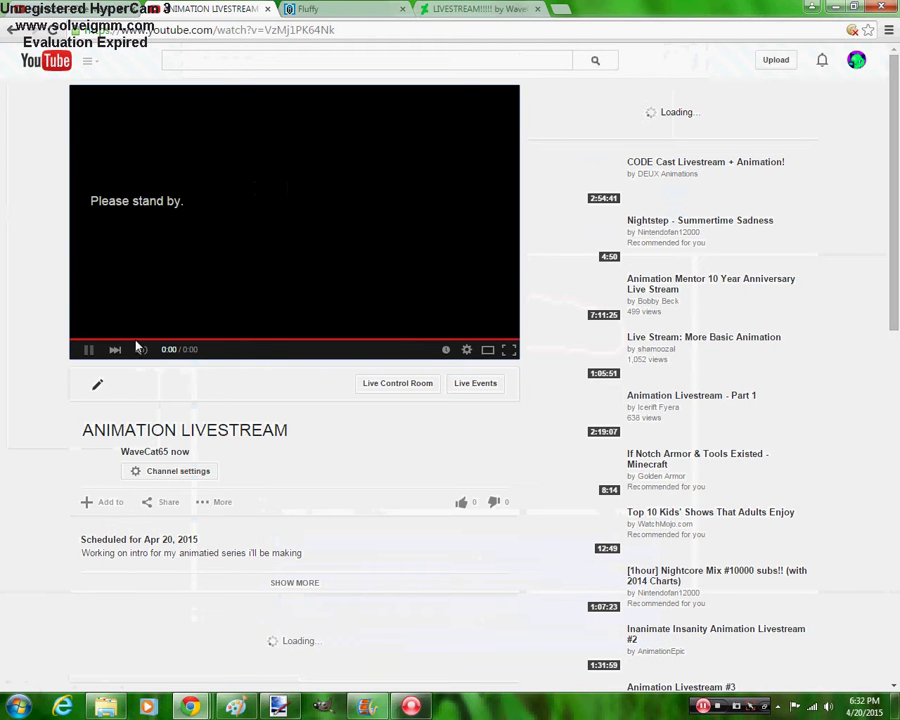
{"action": "left_click", "coordinate": [253, 31]}
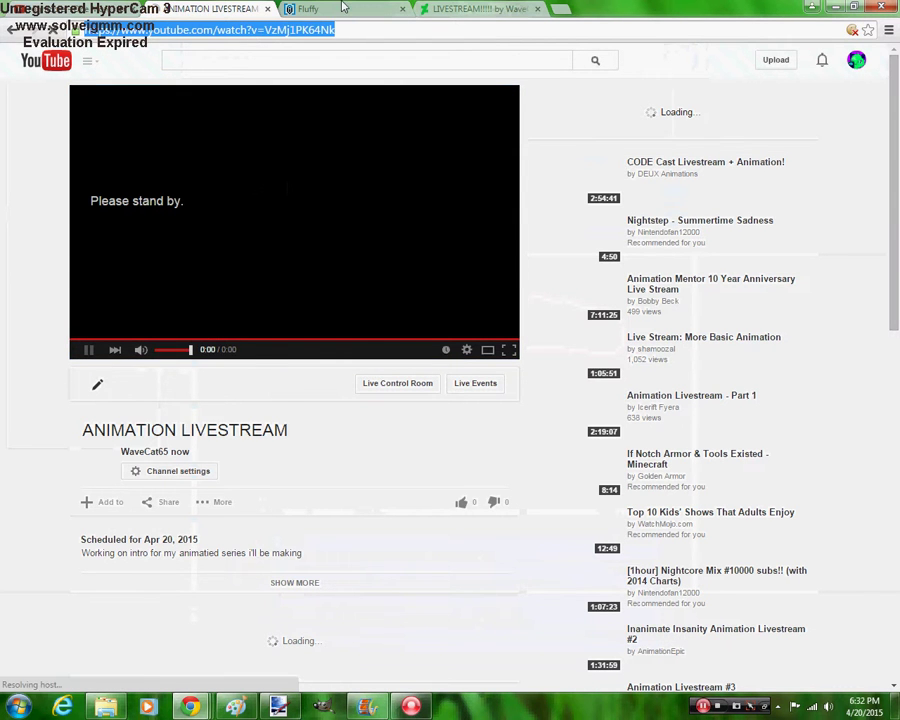
Return to OviPets and post the comment "Yea, the link is above ur first comment" on the livestream post
{"action": "left_click", "coordinate": [470, 9]}
{"action": "left_click", "coordinate": [341, 11]}
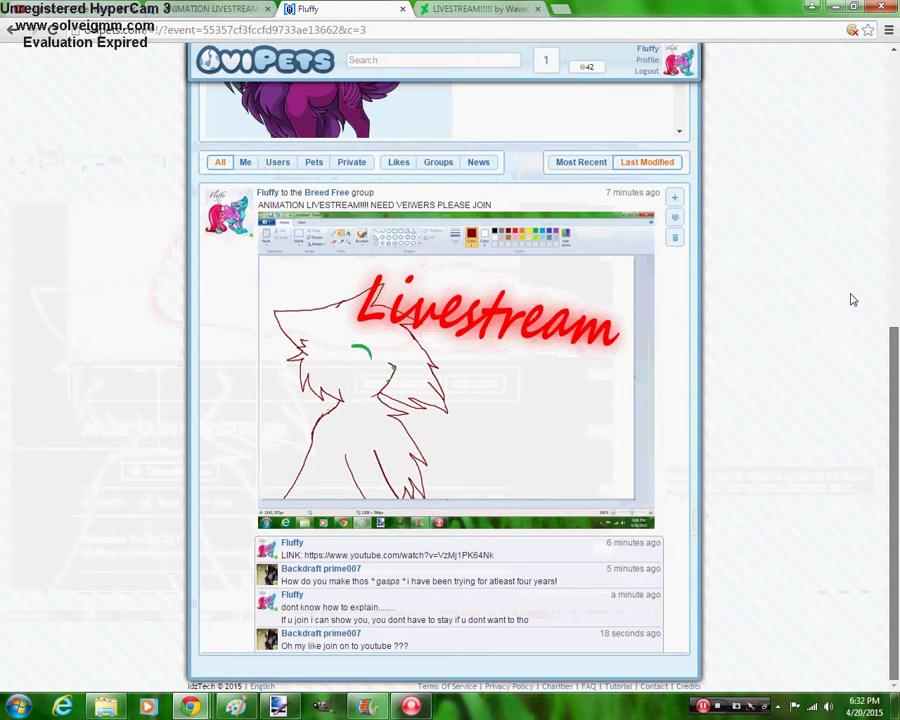
{"action": "scroll", "coordinate": [853, 300], "scroll_direction": "up", "scroll_amount": 2}
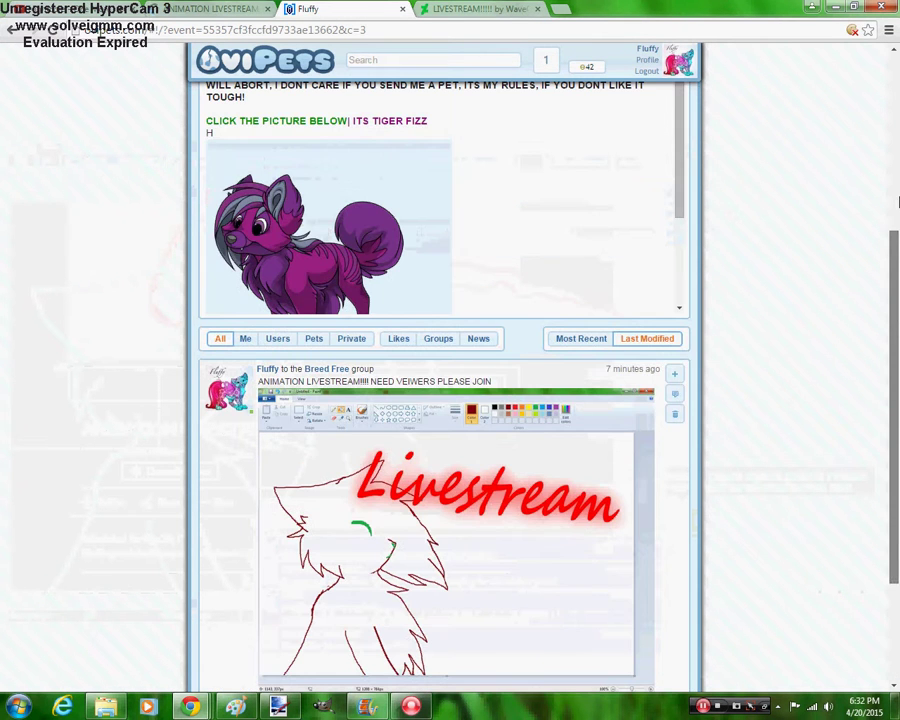
{"action": "left_click", "coordinate": [675, 399]}
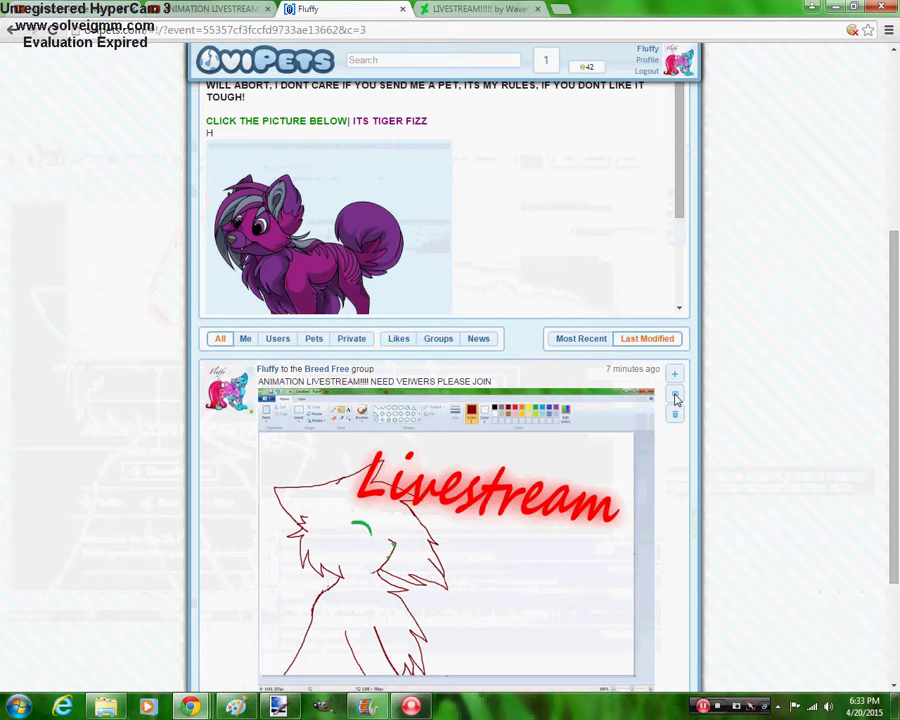
{"action": "type", "text": "Yea"}
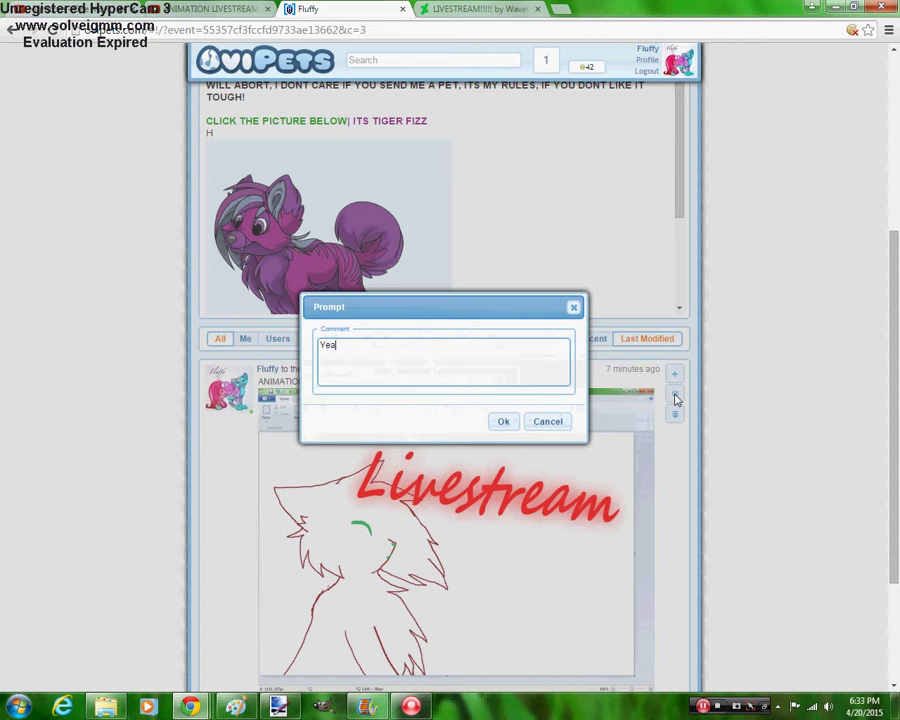
{"action": "type", "text": ", the p"}
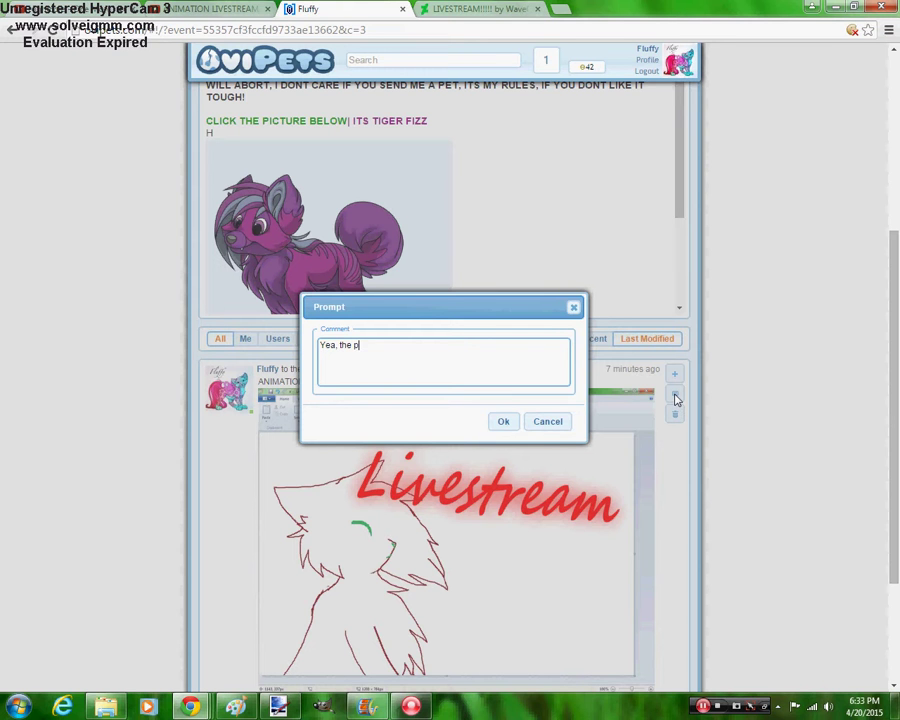
{"action": "type", "text": "ink is above ur first c"}
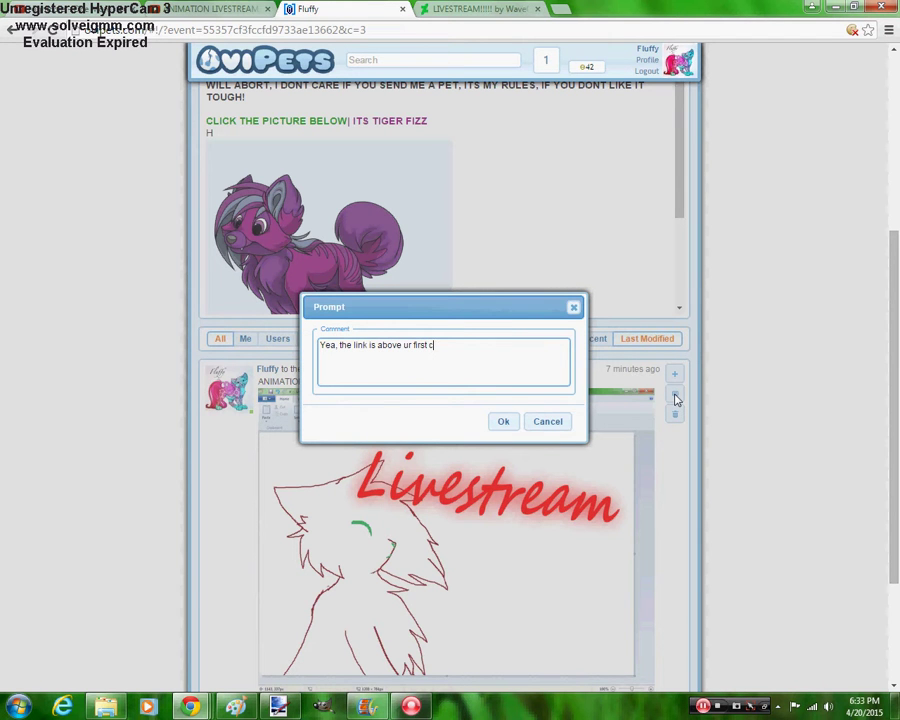
{"action": "type", "text": "omment"}
{"action": "key", "text": "Tab"}
{"action": "key", "text": "Return"}
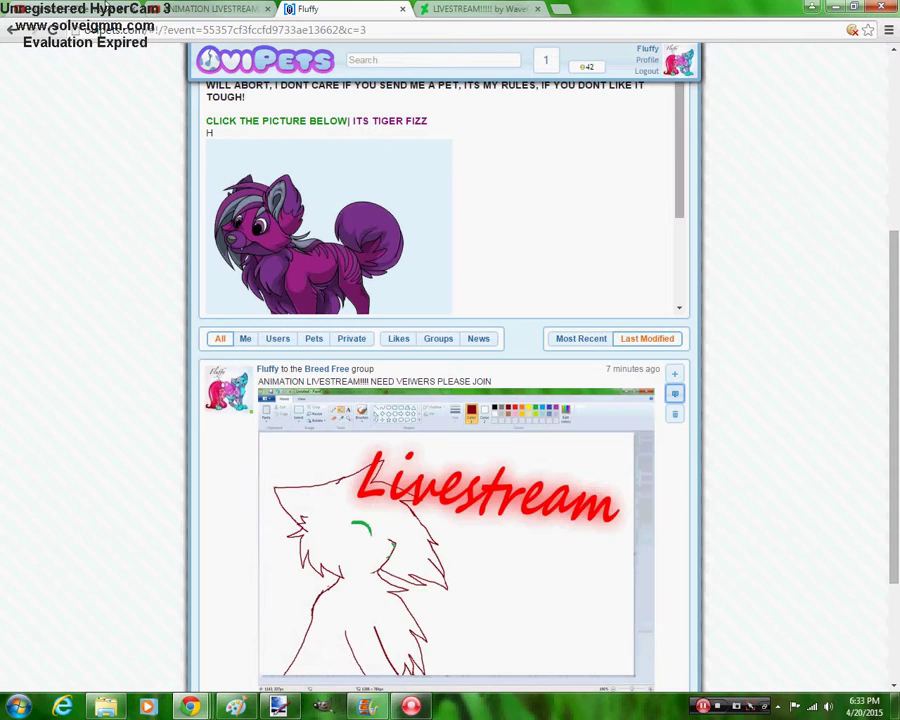
Check the ANIMATION LIVESTREAM watch page and the live events list on YouTube, and return to OviPets
{"action": "left_click", "coordinate": [212, 8]}
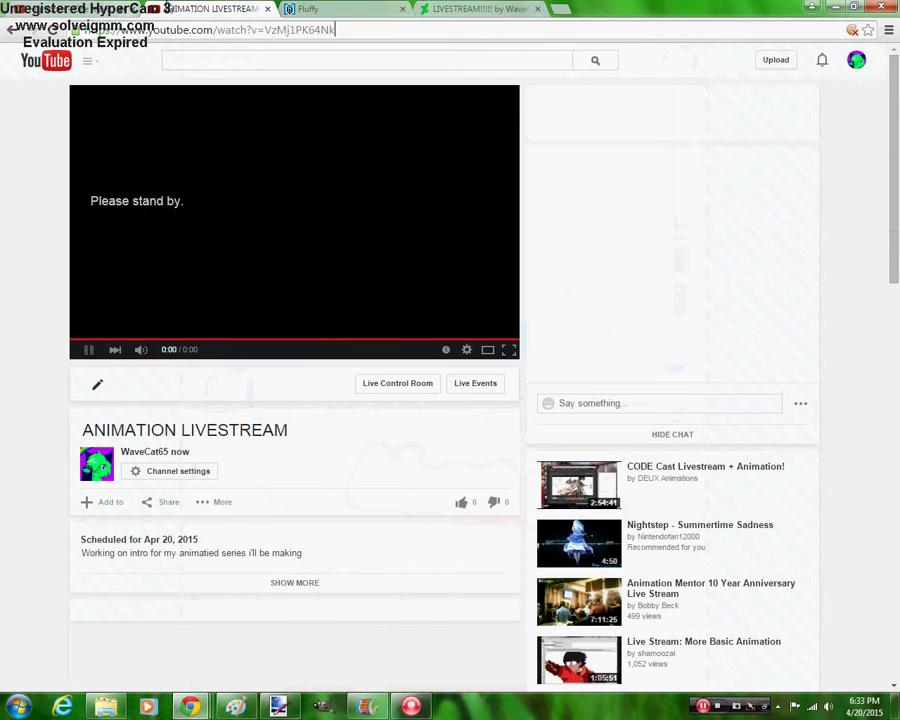
{"action": "key", "text": "F5"}
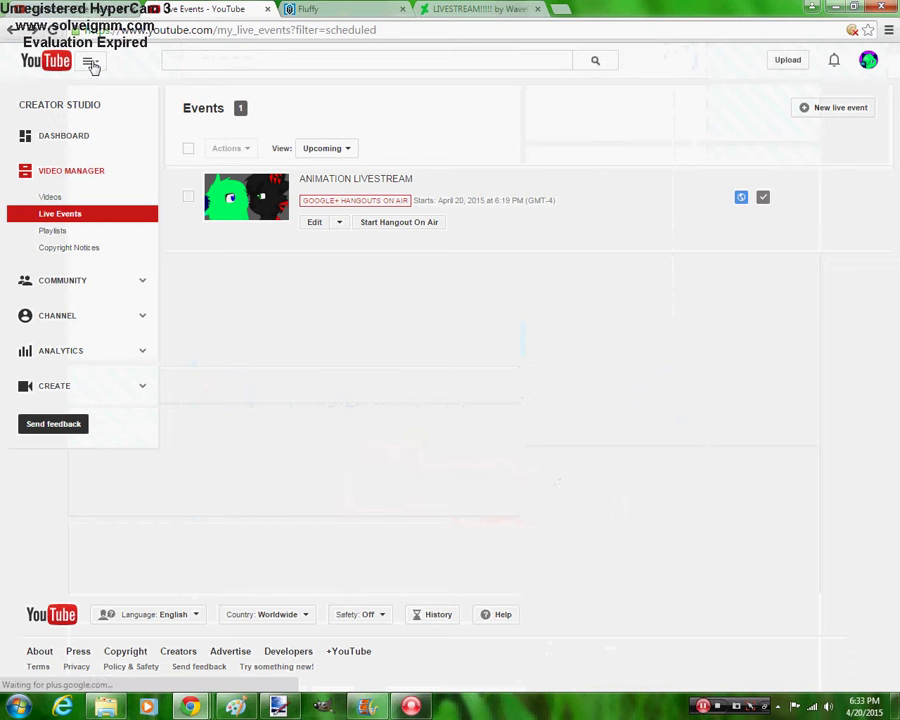
{"action": "left_click", "coordinate": [91, 64]}
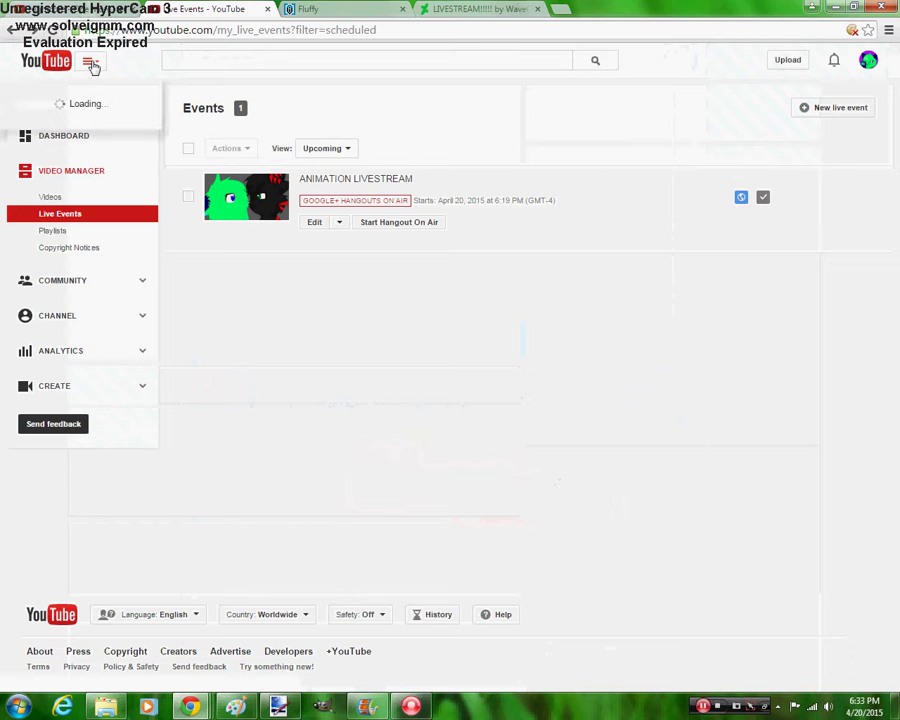
{"action": "left_click", "coordinate": [367, 8]}
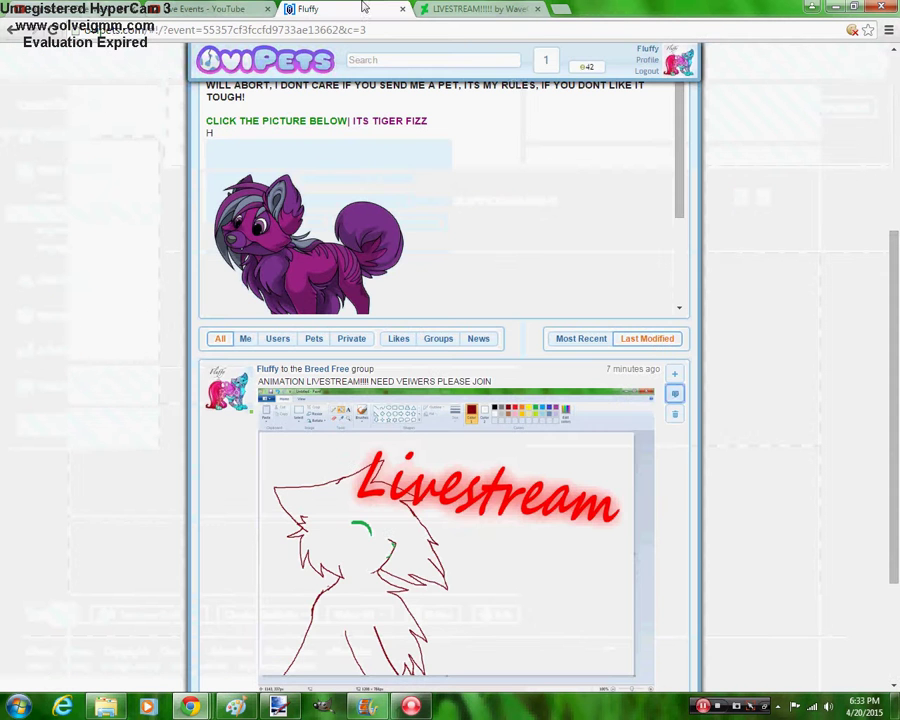
Check the OviPets notifications, and open your own channel page from the YouTube live events list
{"action": "left_click", "coordinate": [550, 62]}
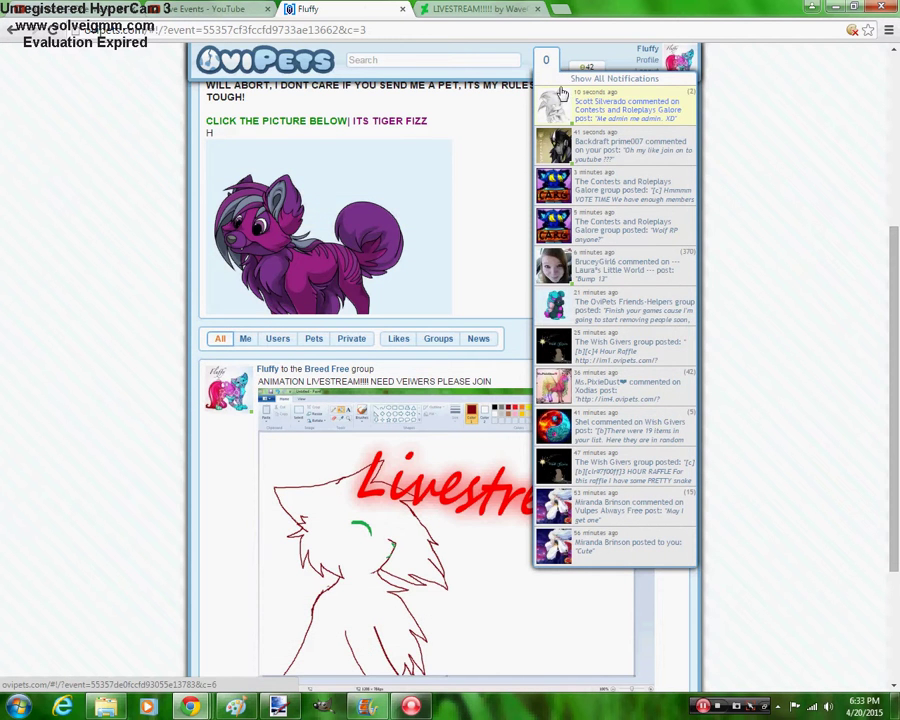
{"action": "left_click", "coordinate": [224, 10]}
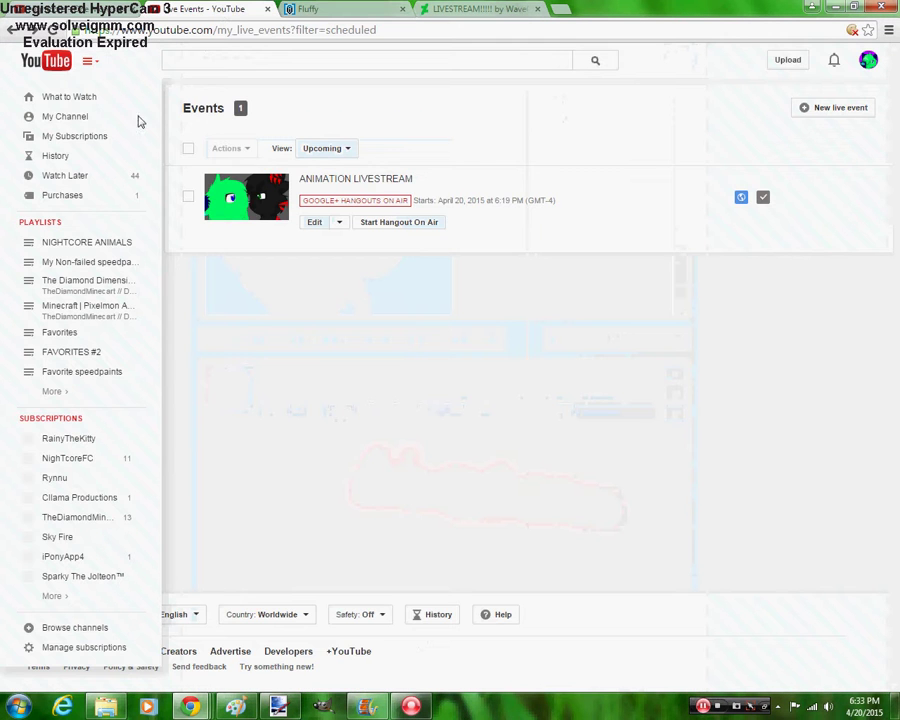
{"action": "left_click", "coordinate": [90, 117]}
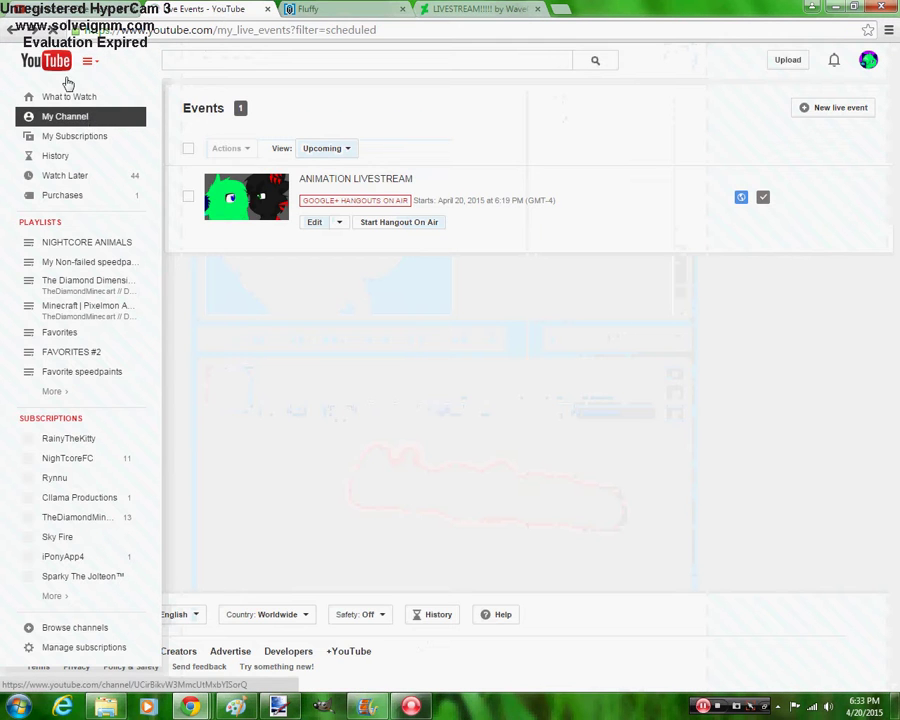
{"action": "left_click", "coordinate": [90, 8]}
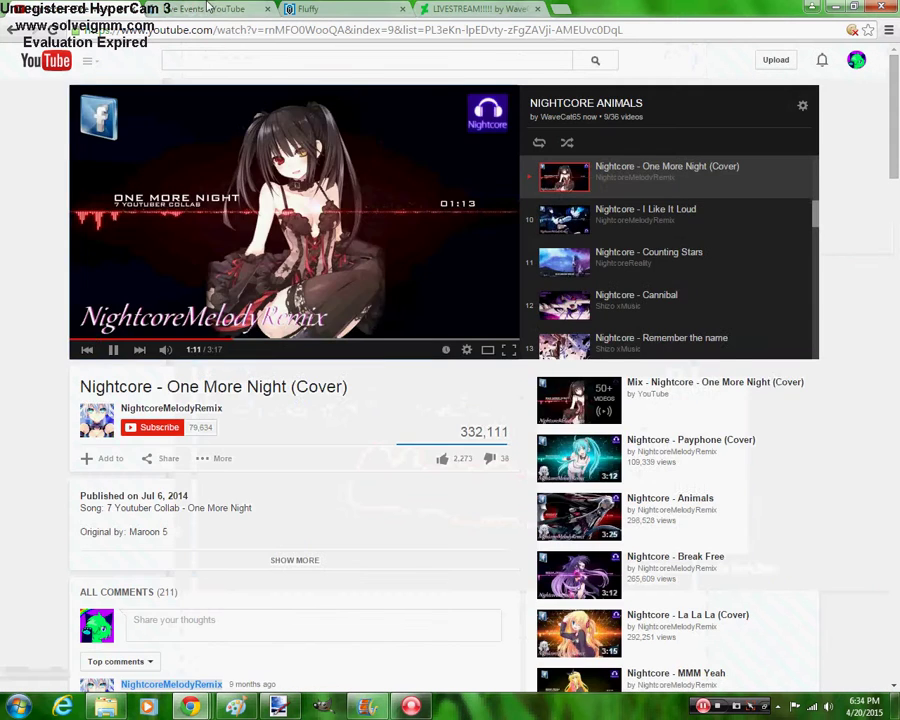
{"action": "left_click", "coordinate": [190, 9]}
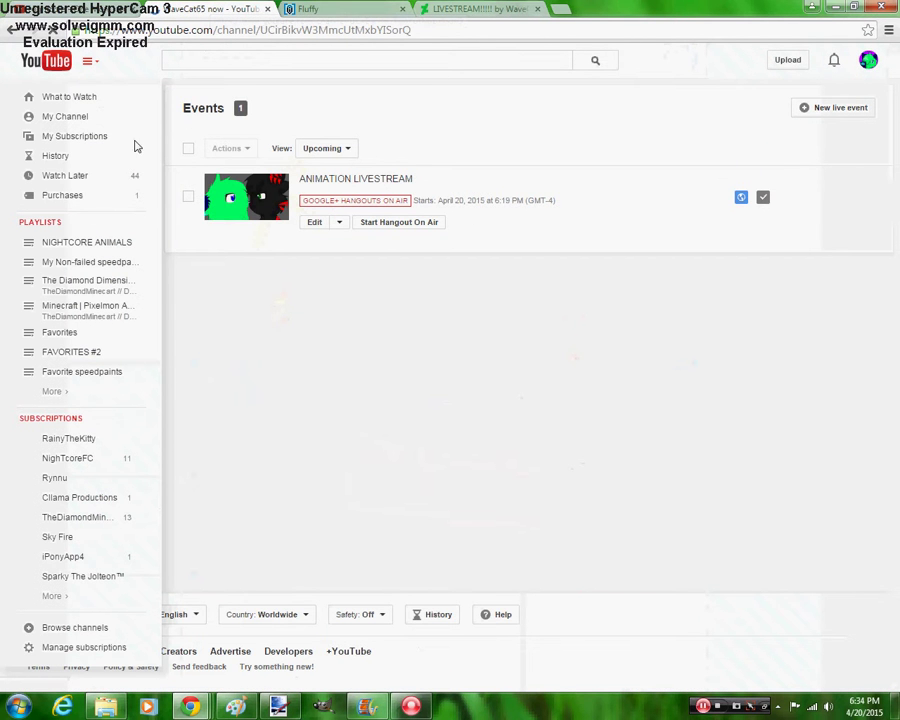
{"action": "left_click", "coordinate": [49, 160]}
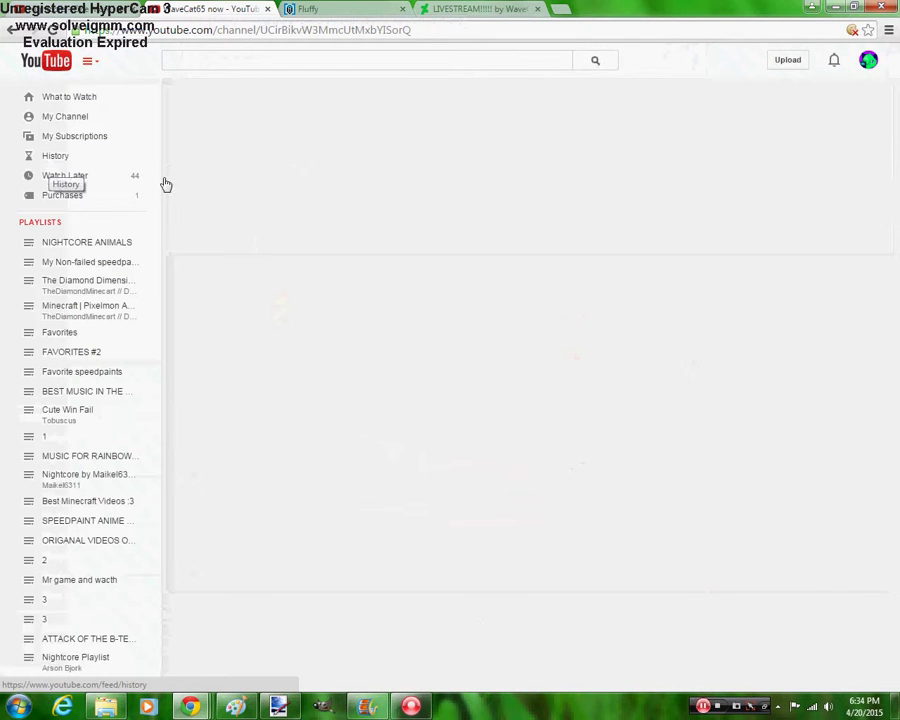
Return to OviPets, open the livestream post from its comment notification to read the comments, and reload the page
{"action": "left_click", "coordinate": [307, 9]}
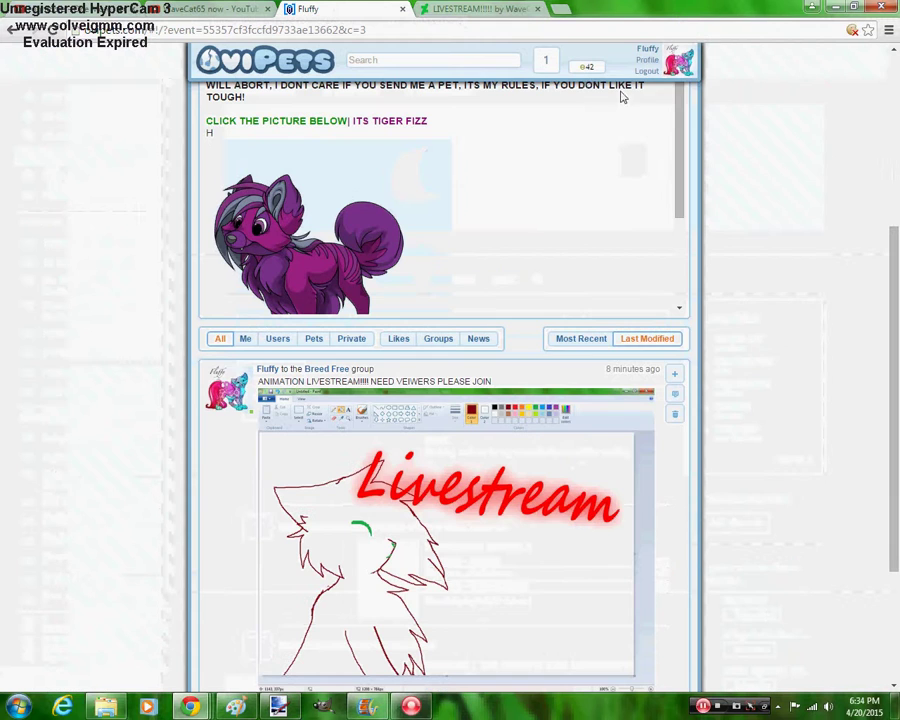
{"action": "left_click", "coordinate": [545, 64]}
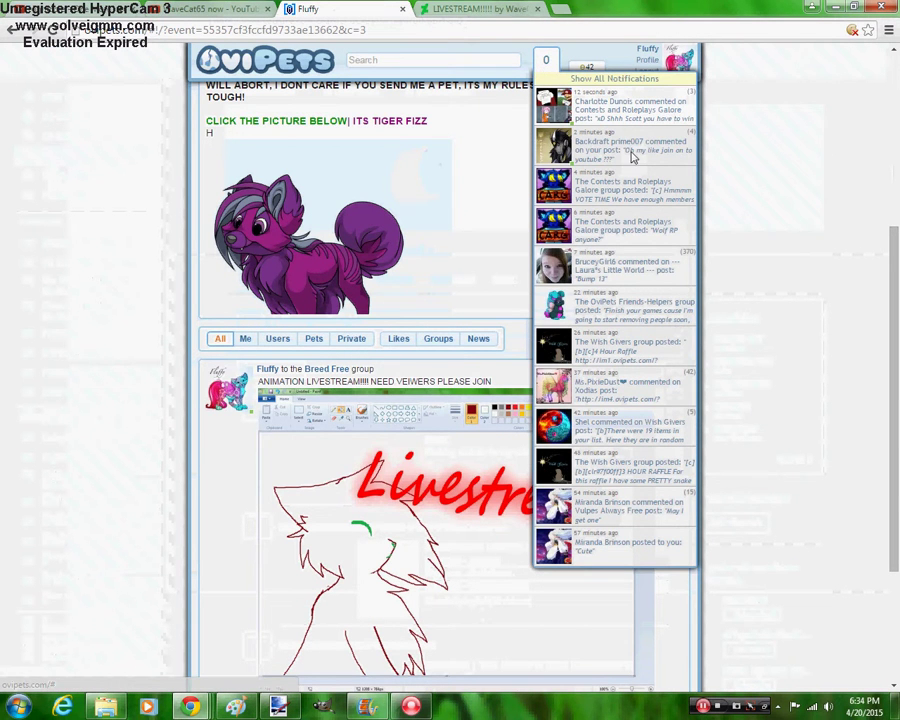
{"action": "left_click", "coordinate": [661, 161]}
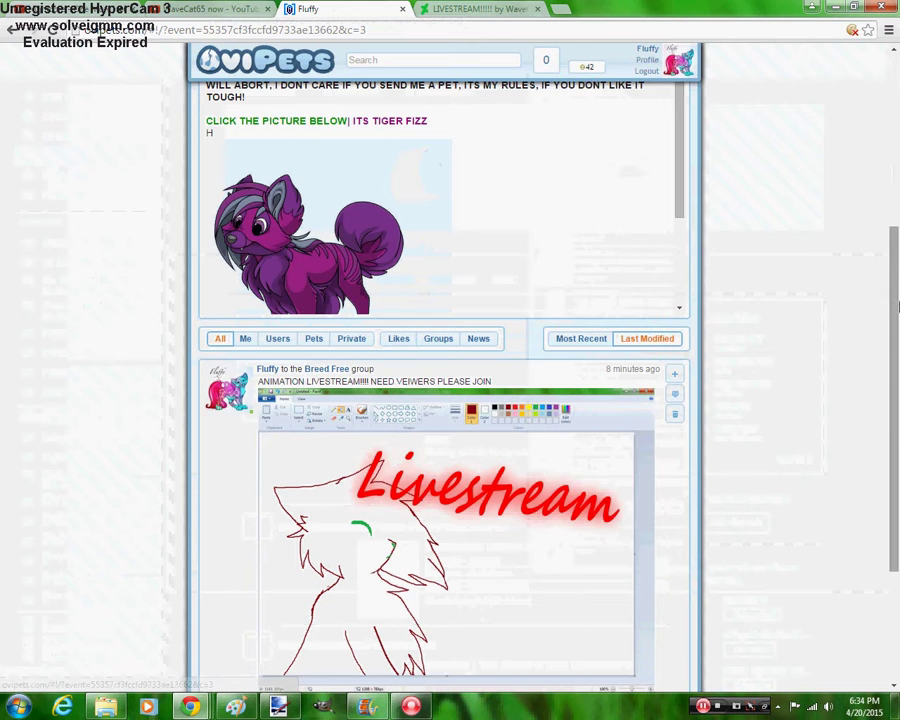
{"action": "scroll", "coordinate": [880, 520], "scroll_direction": "down", "scroll_amount": 2}
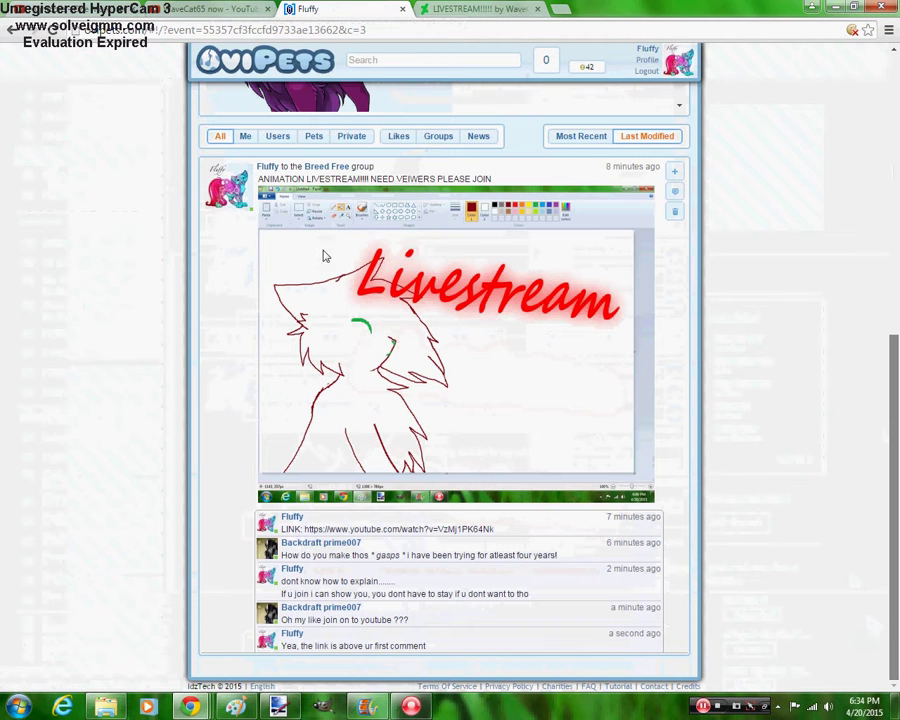
{"action": "left_click", "coordinate": [40, 24]}
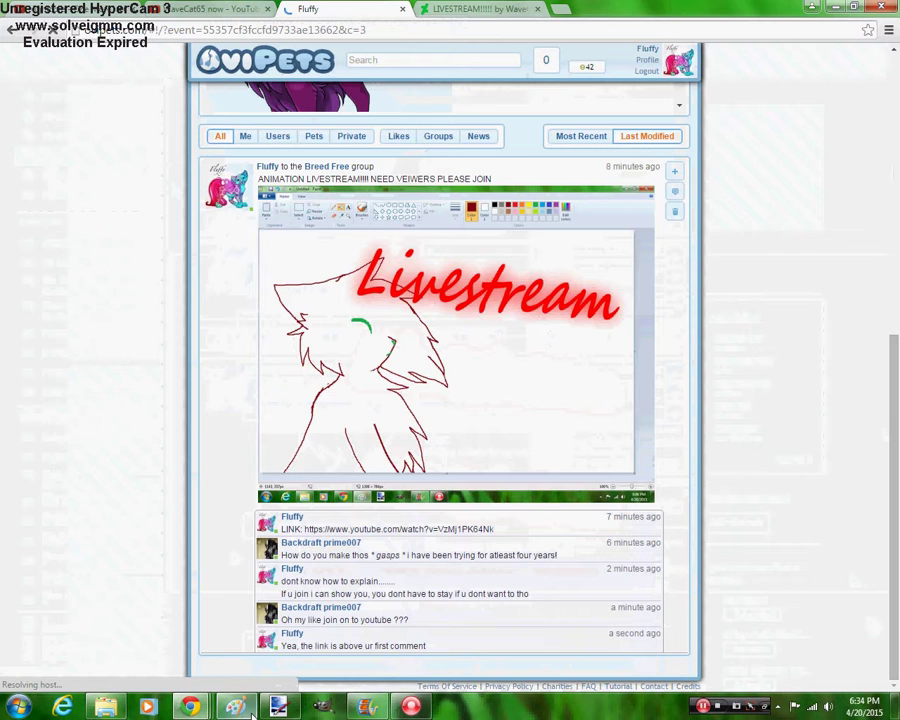
Switch to Paint and trace the chest's outer fur edge below the large spike with a black curve down to the canvas edge
{"action": "key", "text": "alt+Tab"}
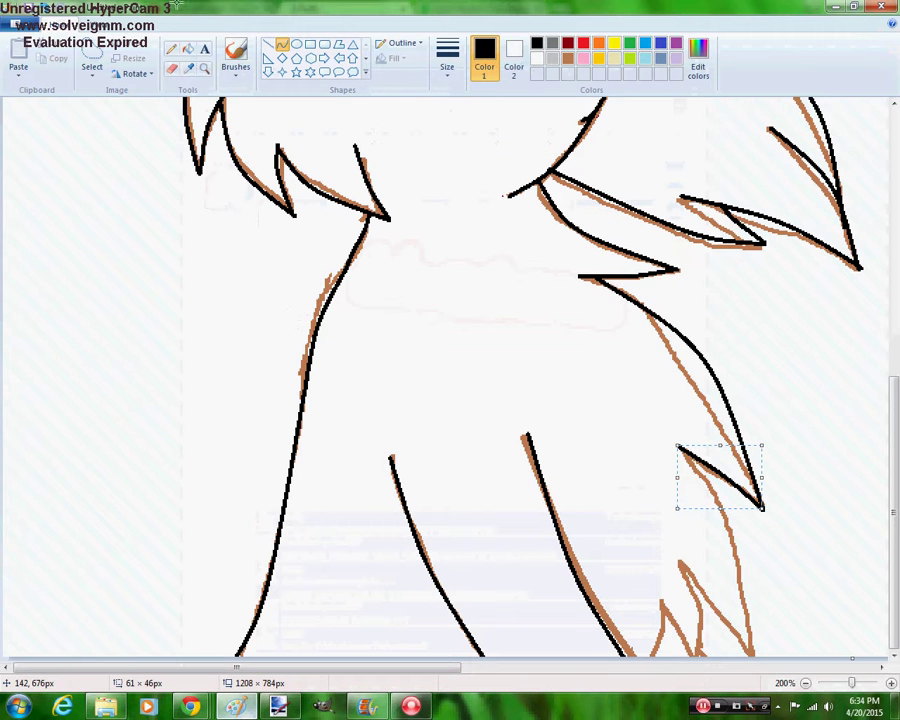
{"action": "left_click", "coordinate": [204, 68]}
{"action": "right_click", "coordinate": [207, 263]}
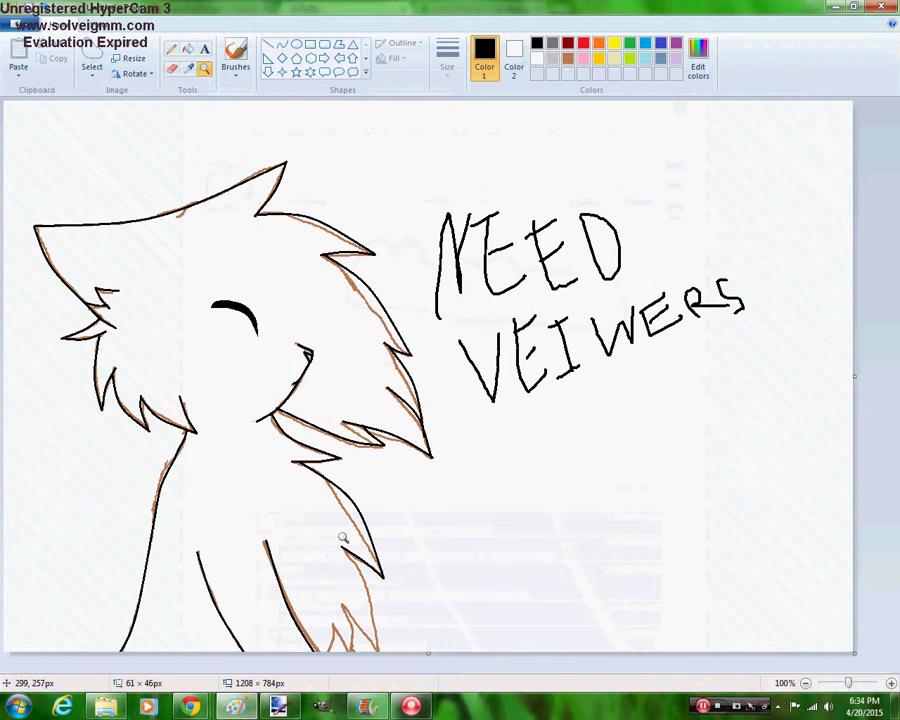
{"action": "left_click", "coordinate": [343, 535]}
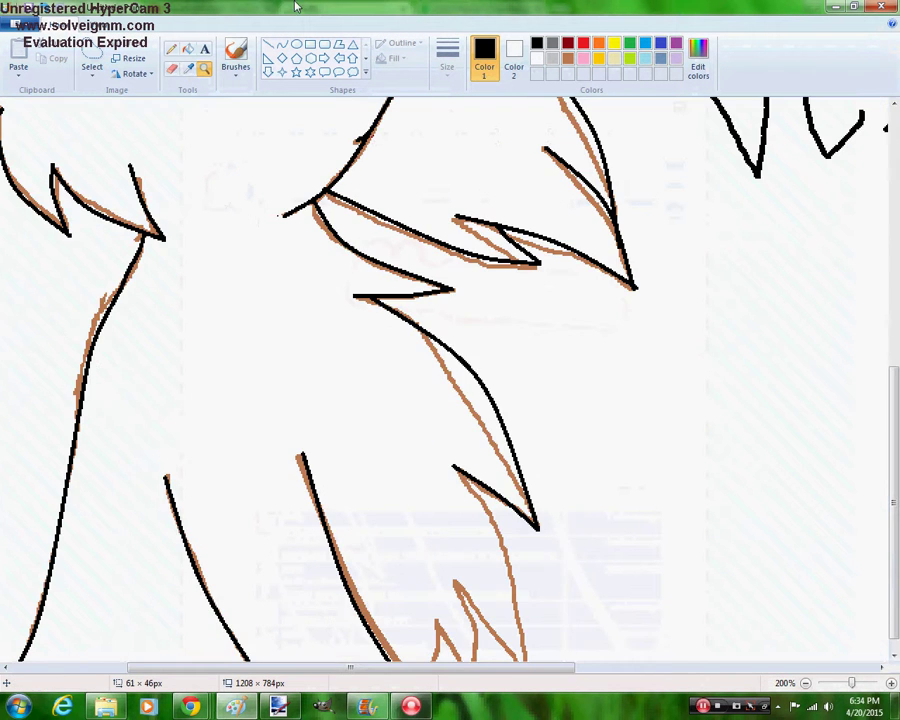
{"action": "left_click", "coordinate": [282, 44]}
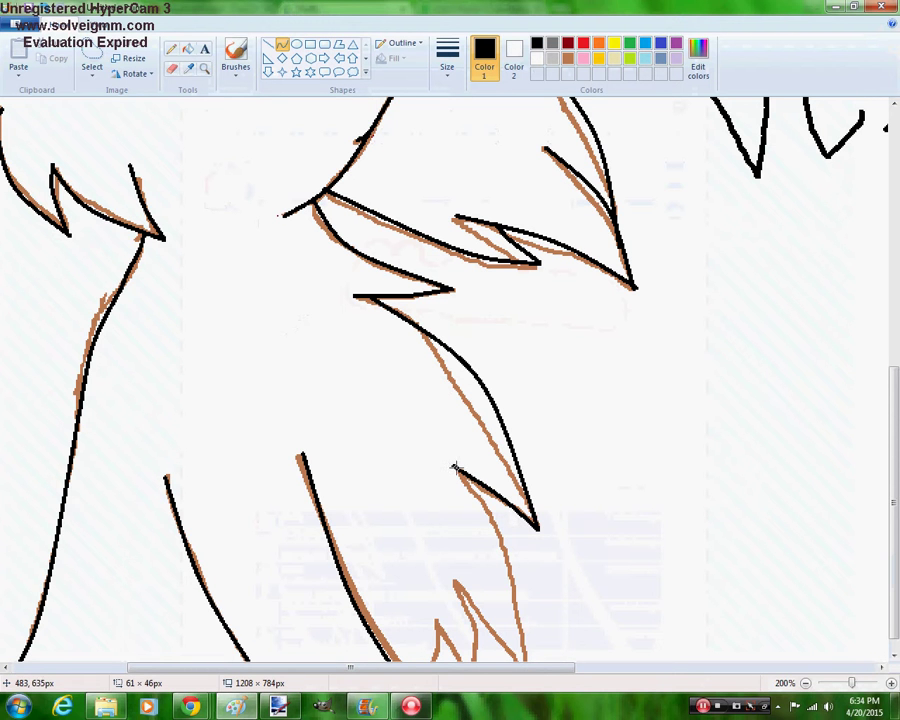
{"action": "left_click_drag", "start_coordinate": [455, 467], "coordinate": [538, 685]}
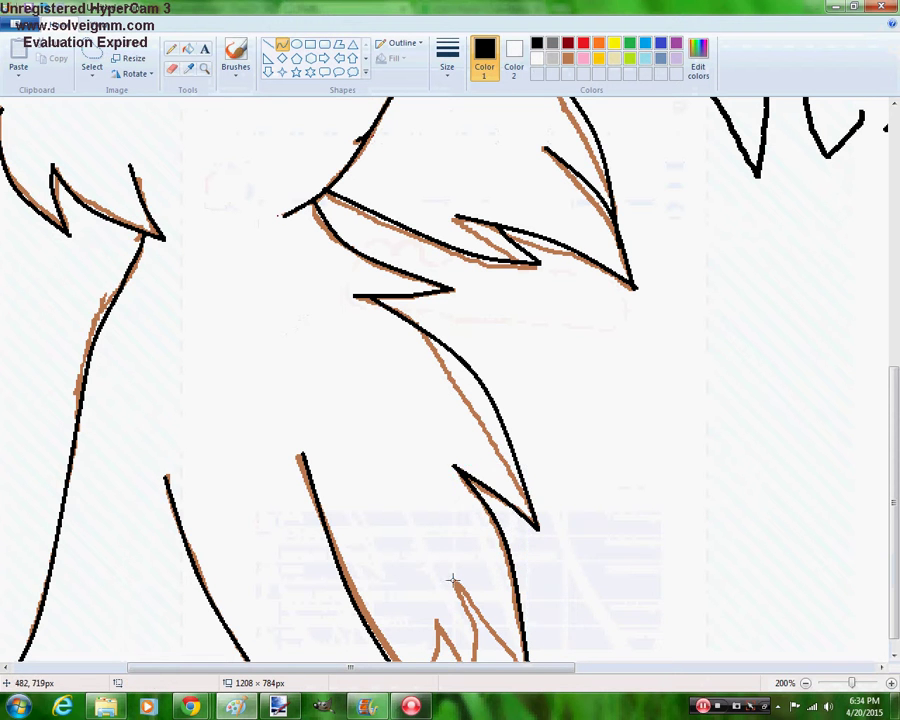
Trace the two small fur tufts at the lower end of the chest with black curves over the brown sketch
{"action": "left_click_drag", "start_coordinate": [454, 582], "coordinate": [530, 676]}
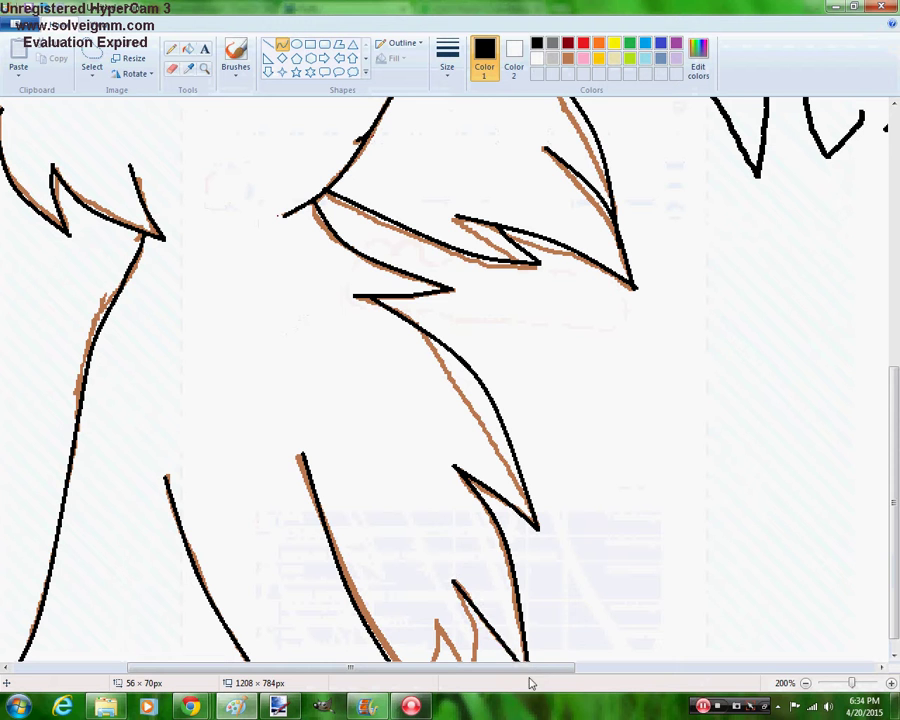
{"action": "left_click_drag", "start_coordinate": [490, 617], "coordinate": [490, 711]}
{"action": "left_click", "coordinate": [476, 626]}
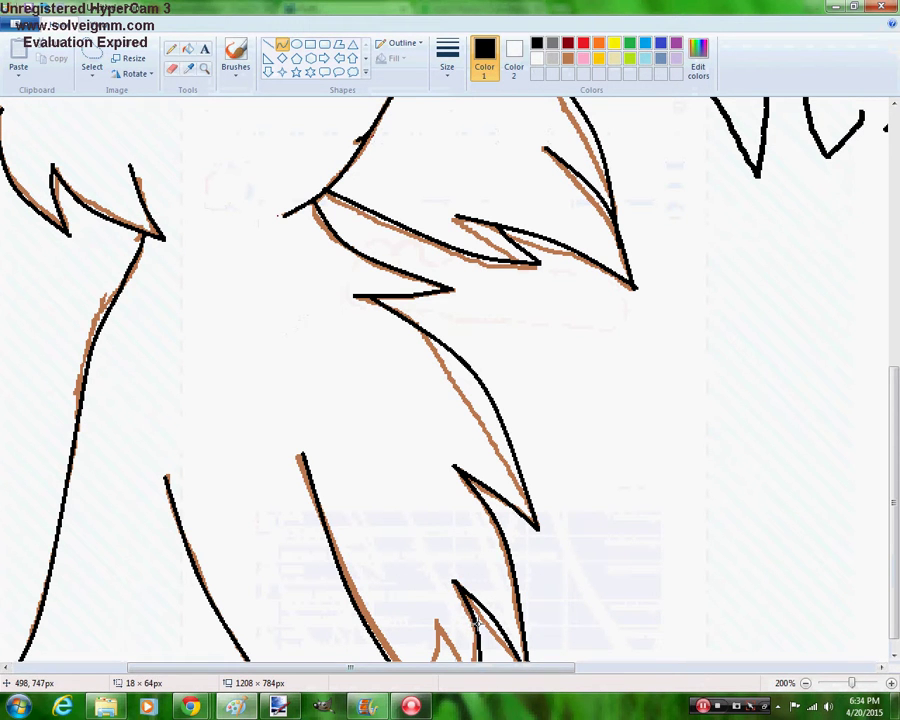
{"action": "left_click_drag", "start_coordinate": [430, 614], "coordinate": [484, 697]}
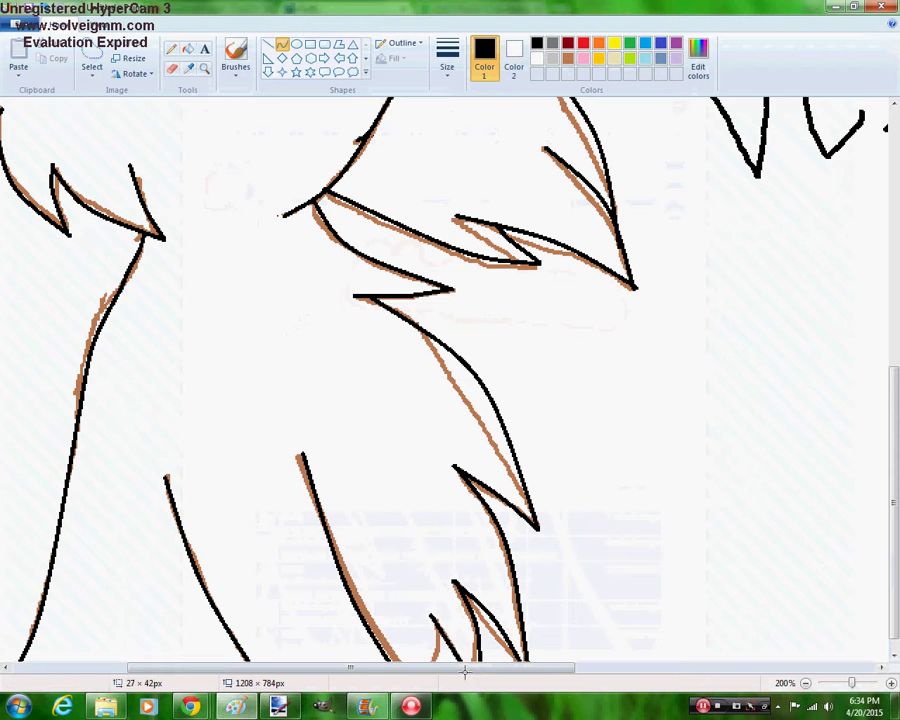
{"action": "double_click", "coordinate": [437, 627]}
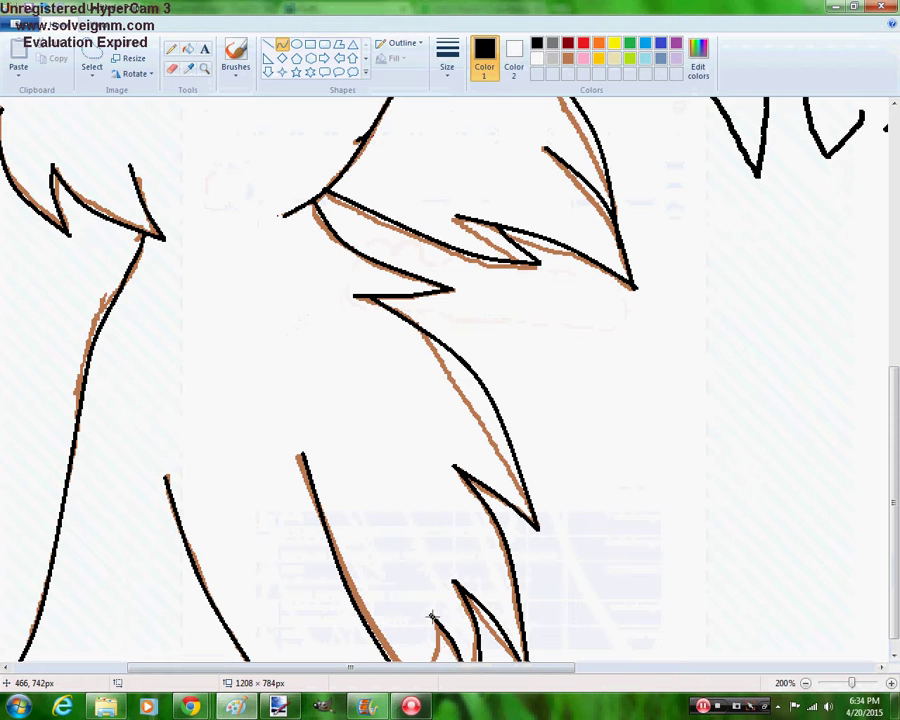
{"action": "mouse_move", "coordinate": [428, 607]}
{"action": "left_mouse_down"}
{"action": "mouse_move", "coordinate": [436, 675]}
{"action": "mouse_move", "coordinate": [437, 649]}
{"action": "left_mouse_up"}
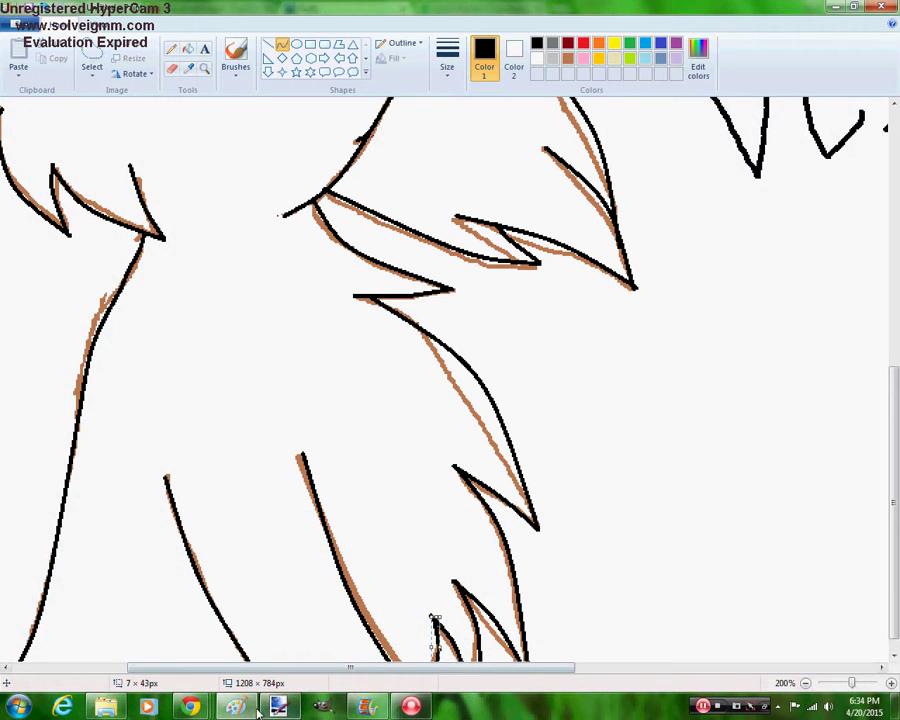
Switch to OviPets and open the livestream post from its newest comment notification
{"action": "mouse_move", "coordinate": [190, 707]}
{"action": "left_click", "coordinate": [147, 645]}
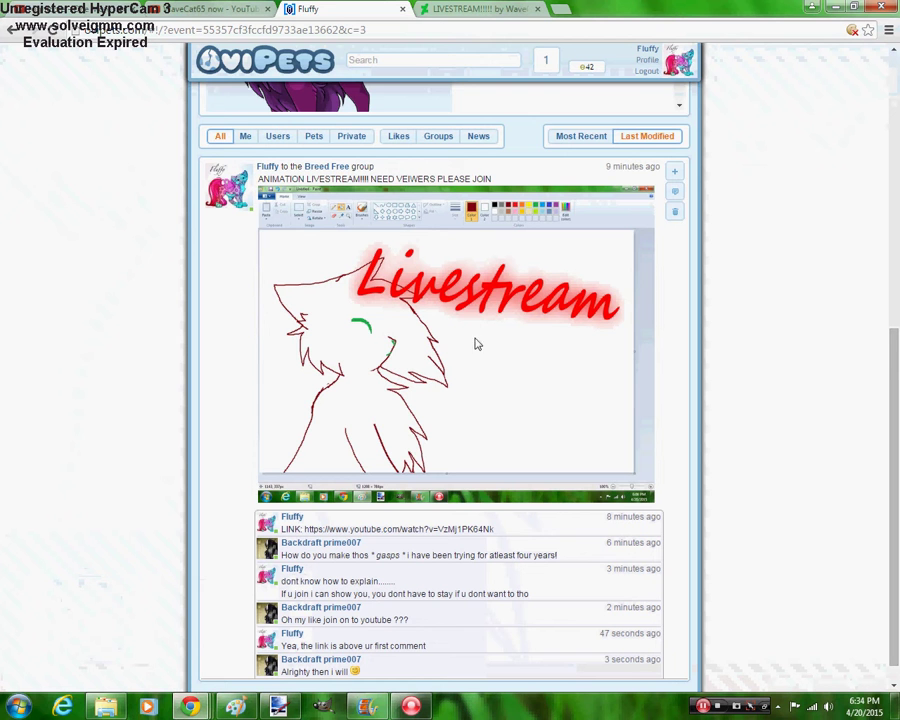
{"action": "left_click", "coordinate": [547, 65]}
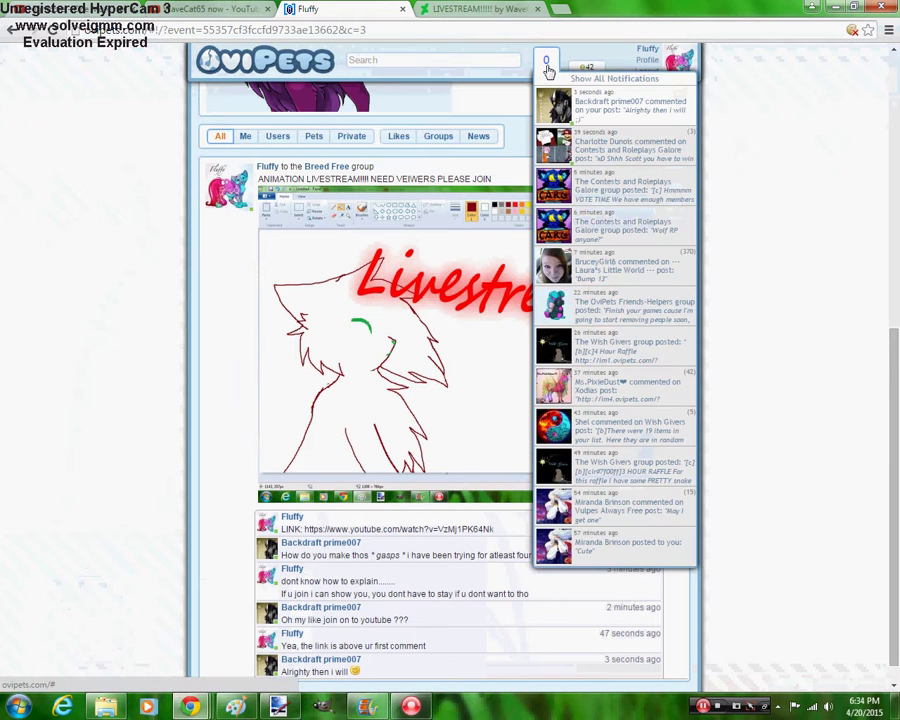
{"action": "left_click", "coordinate": [647, 118]}
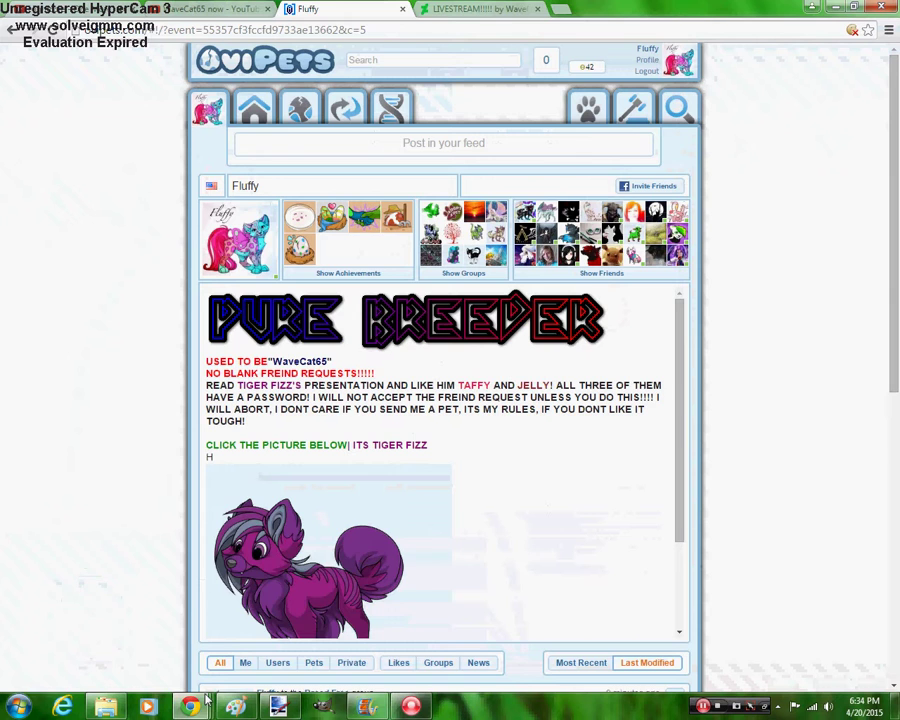
Check the ANIMATION LIVESTREAM broadcast window in Google+ Hangouts for viewers, and return to Paint
{"action": "mouse_move", "coordinate": [190, 706]}
{"action": "left_click", "coordinate": [273, 619]}
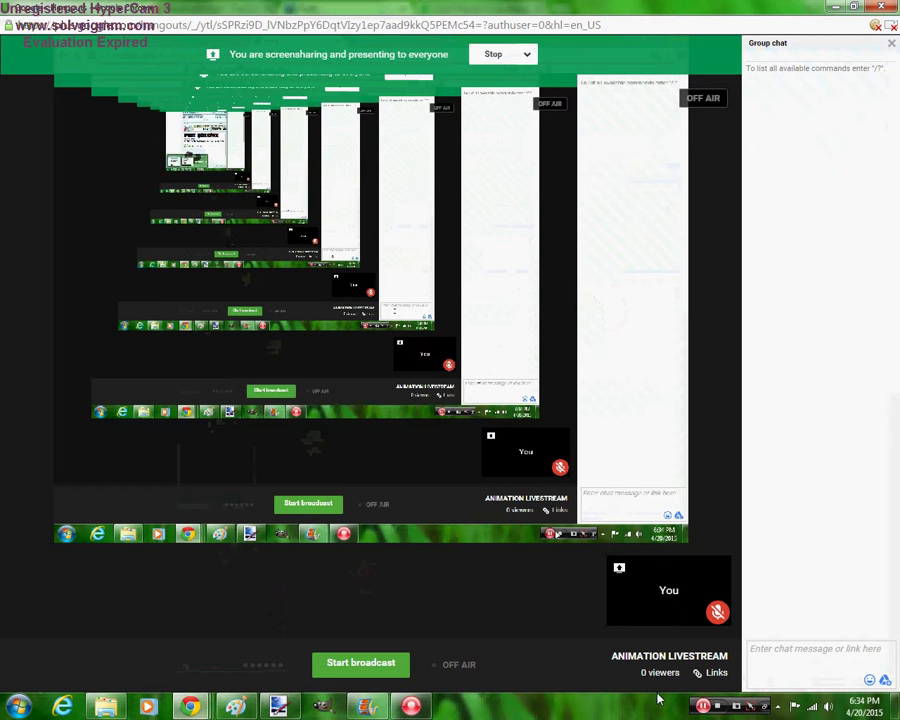
{"action": "mouse_move", "coordinate": [554, 624]}
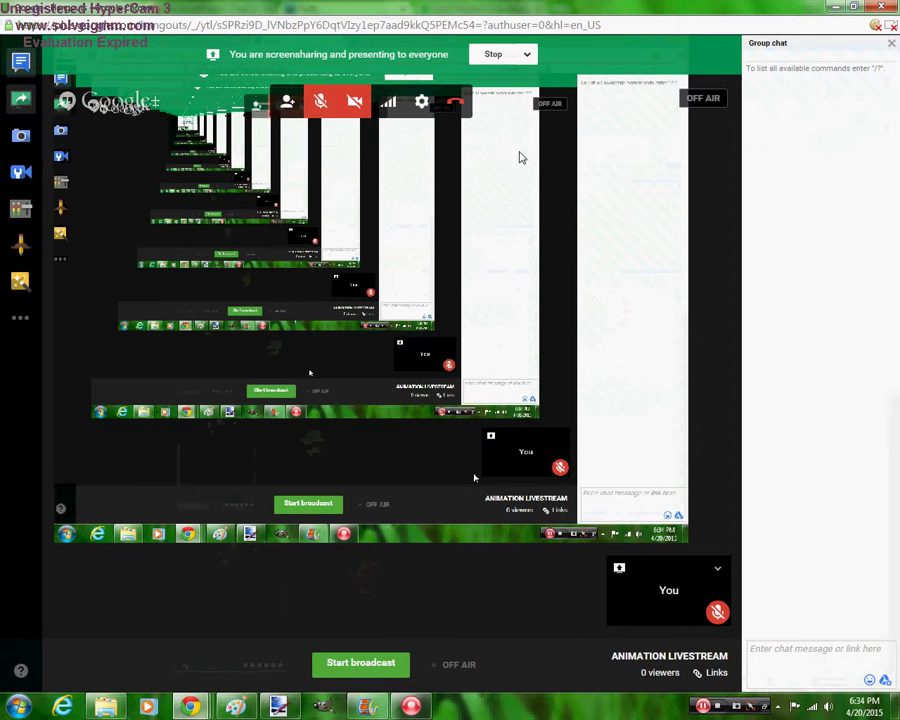
{"action": "left_click", "coordinate": [238, 707]}
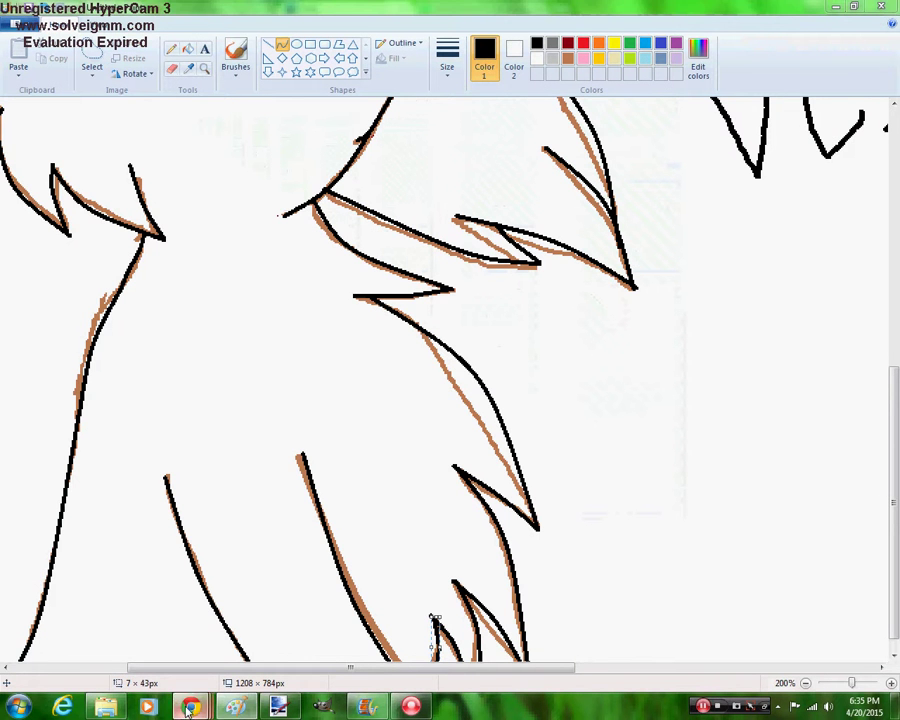
Read the comments on the OviPets livestream post, and switch to the Google+ Hangouts broadcast window to check its viewers
{"action": "mouse_move", "coordinate": [270, 650]}
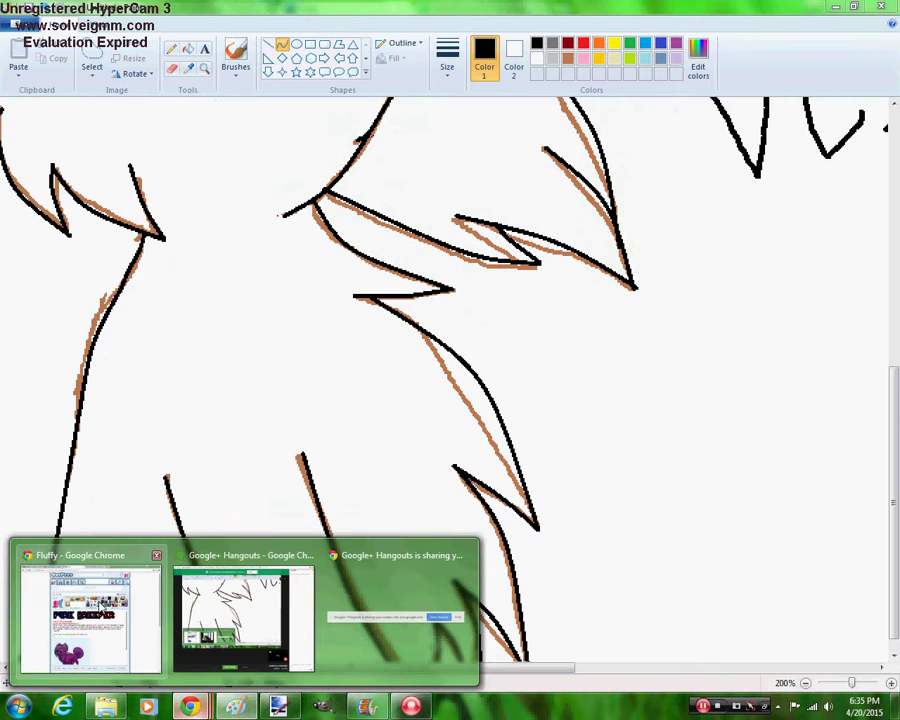
{"action": "left_click", "coordinate": [103, 605]}
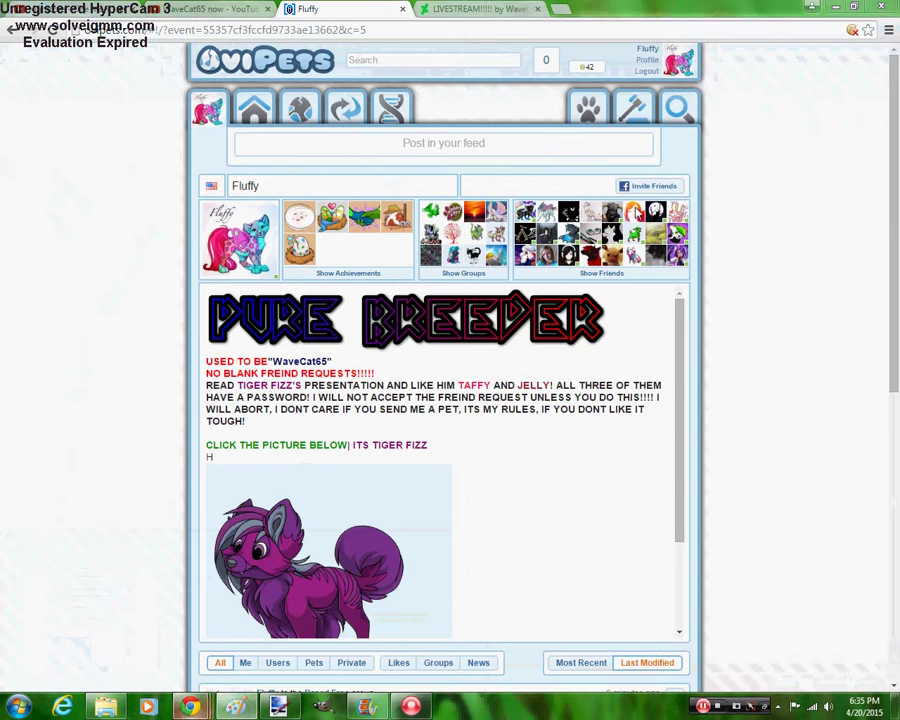
{"action": "scroll", "coordinate": [884, 542], "scroll_direction": "down", "scroll_amount": 1}
{"action": "scroll", "coordinate": [715, 425], "scroll_direction": "down", "scroll_amount": 5}
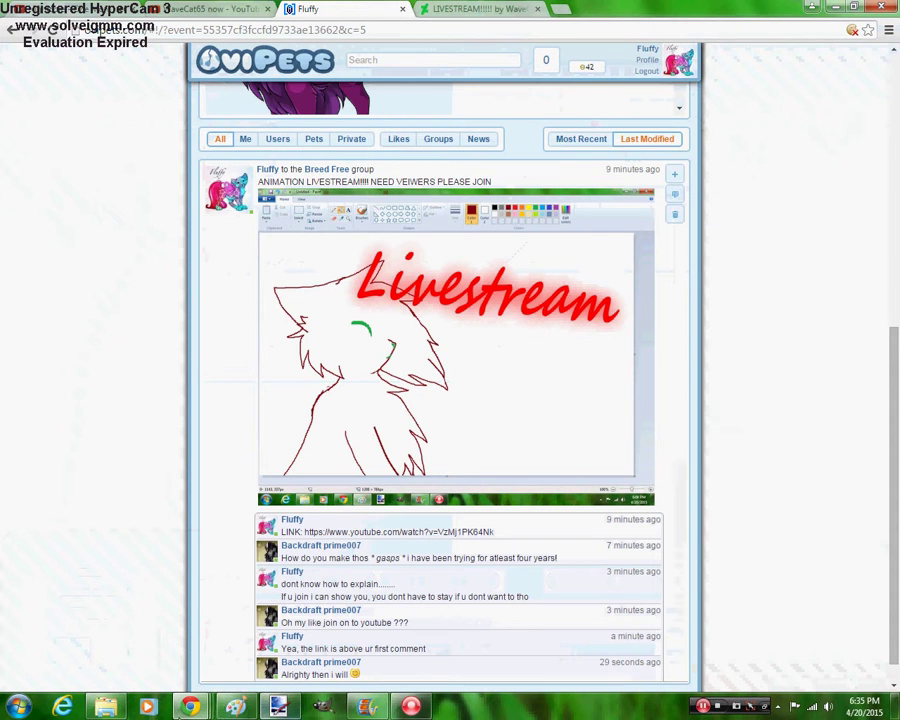
{"action": "mouse_move", "coordinate": [190, 706]}
{"action": "left_click", "coordinate": [258, 640]}
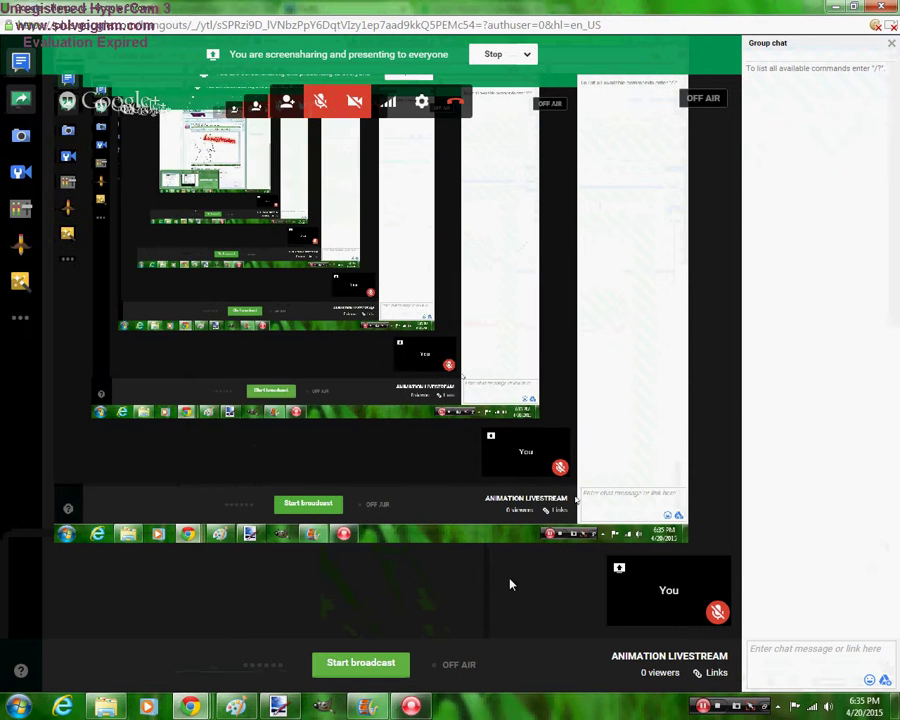
Return to Paint and delete the handwritten NEED VEIWERS lettering beside the animal drawing
{"action": "left_click", "coordinate": [236, 707]}
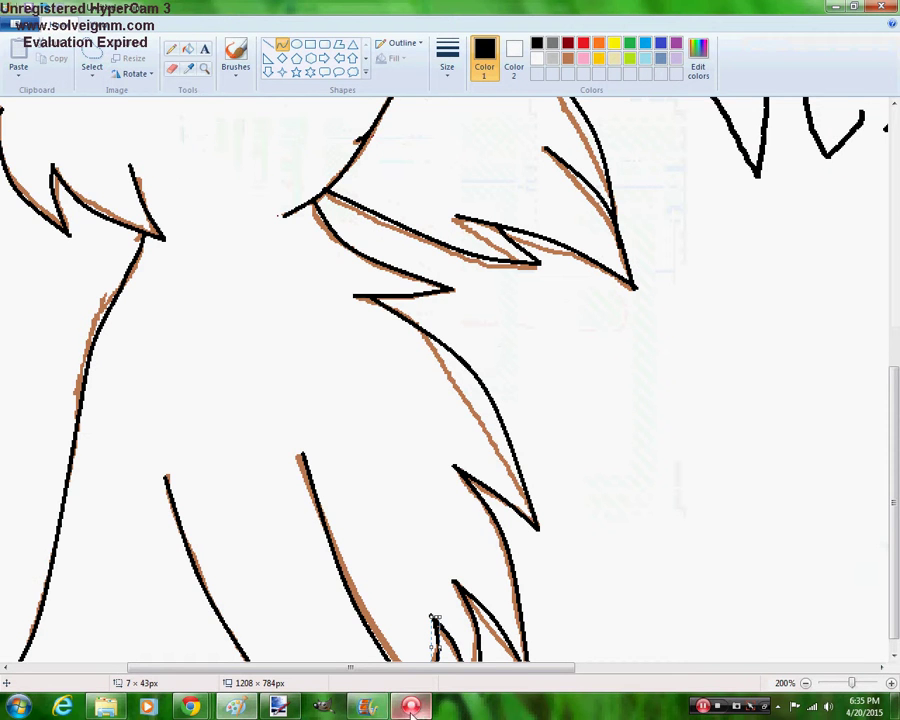
{"action": "left_click", "coordinate": [204, 68]}
{"action": "right_click", "coordinate": [256, 218]}
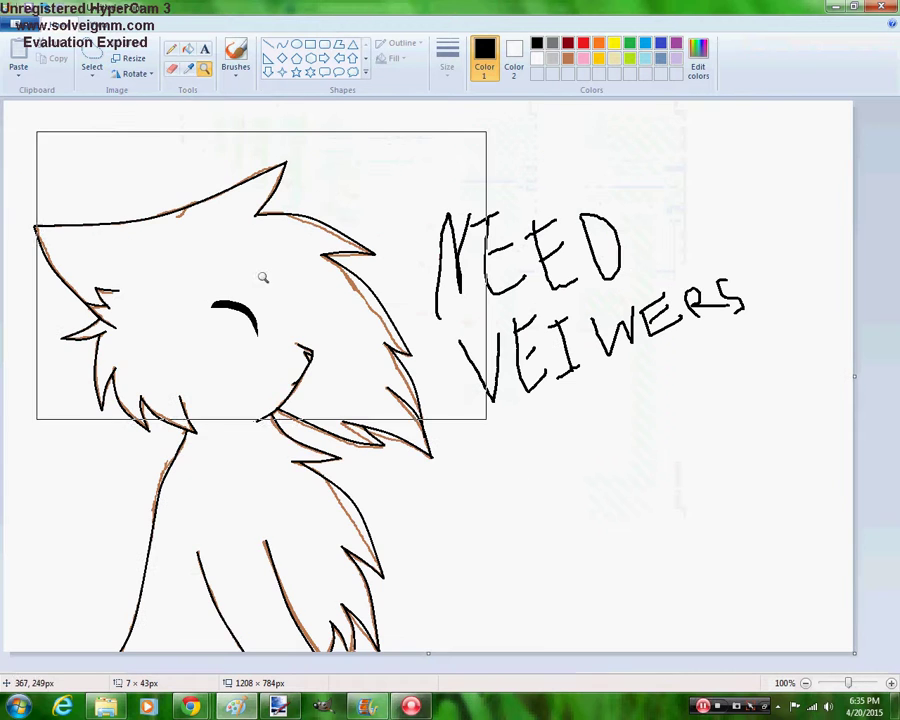
{"action": "left_click", "coordinate": [91, 62]}
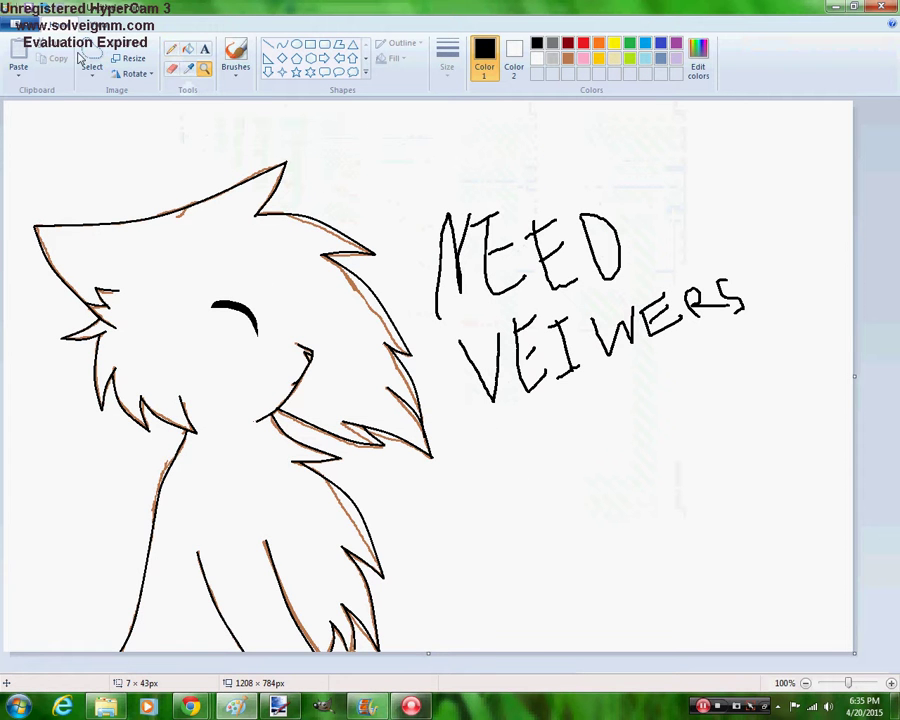
{"action": "mouse_move", "coordinate": [437, 186]}
{"action": "left_mouse_down"}
{"action": "mouse_move", "coordinate": [465, 401]}
{"action": "mouse_move", "coordinate": [745, 336]}
{"action": "mouse_move", "coordinate": [583, 171]}
{"action": "mouse_move", "coordinate": [438, 184]}
{"action": "left_mouse_up"}
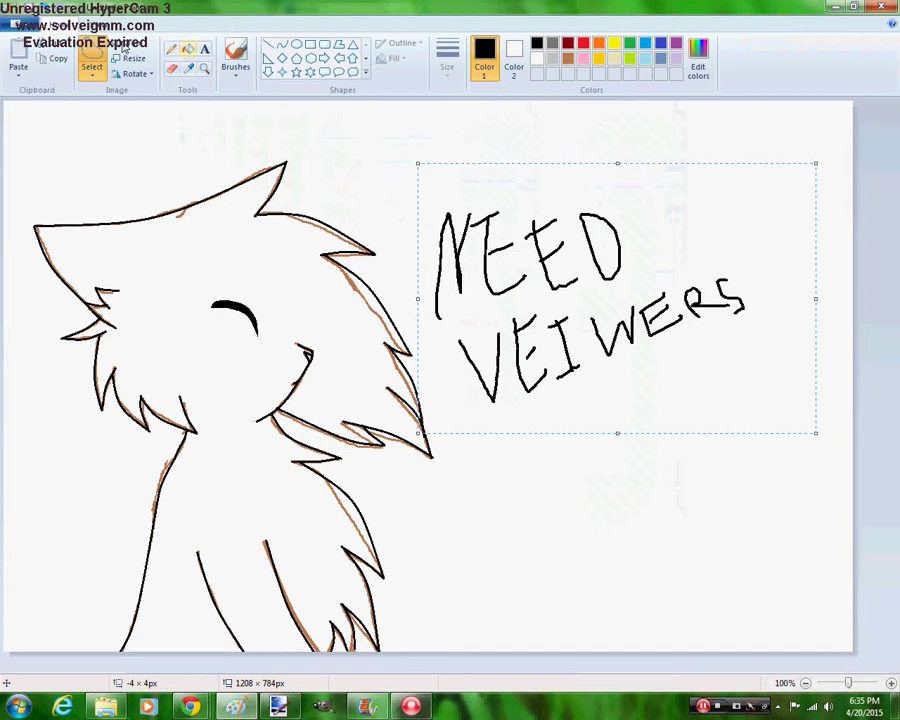
{"action": "key", "text": "Delete"}
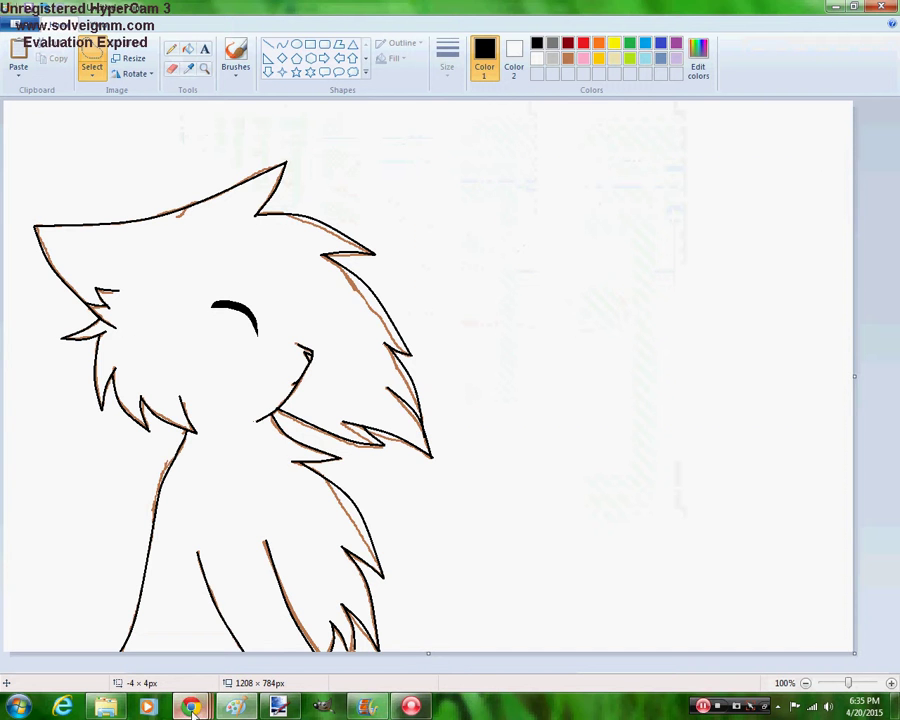
{"action": "left_click", "coordinate": [238, 617]}
Check the ANIMATION LIVESTREAM broadcast window in Google+ Hangouts for viewers, and switch to the OviPets livestream post
{"action": "mouse_move", "coordinate": [200, 700]}
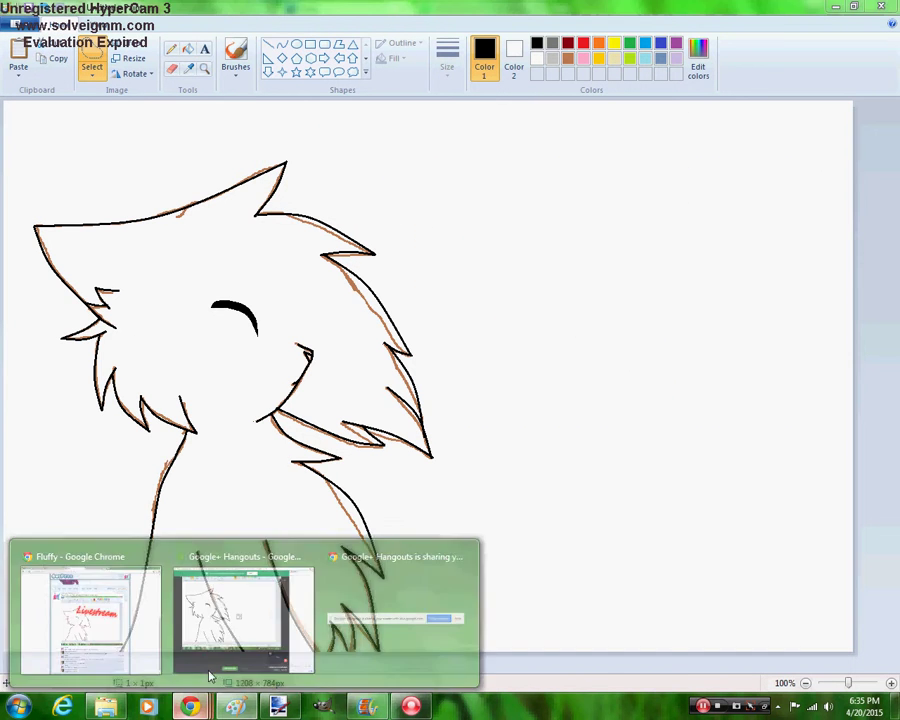
{"action": "left_click", "coordinate": [212, 648]}
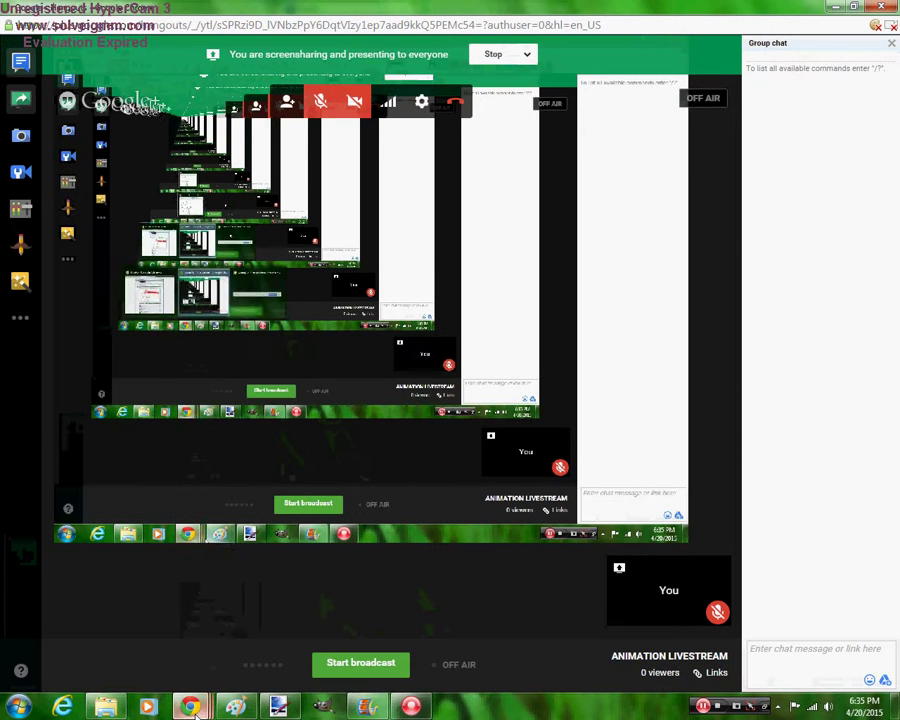
{"action": "mouse_move", "coordinate": [190, 707]}
{"action": "left_click", "coordinate": [97, 641]}
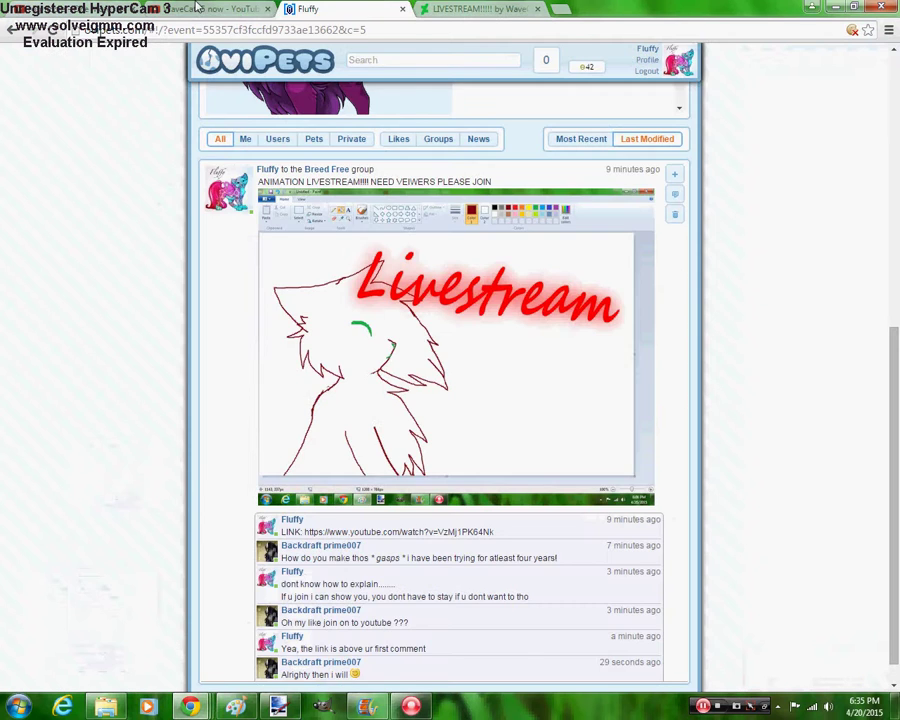
Look over the YouTube channel page for the scheduled livestream, and check the Hangouts broadcast window's viewer count
{"action": "left_click", "coordinate": [197, 8]}
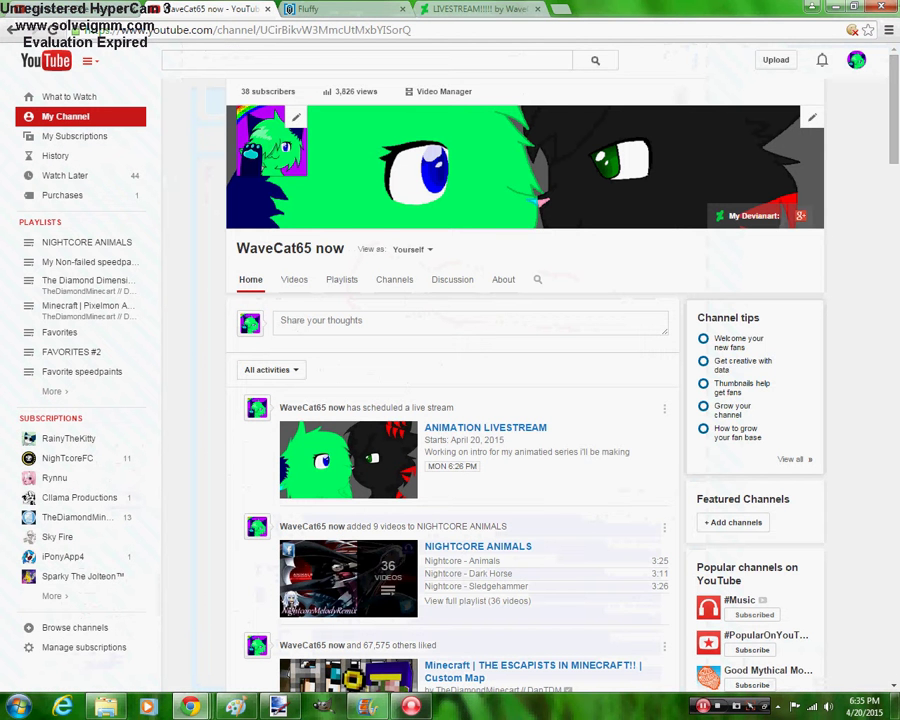
{"action": "left_click", "coordinate": [345, 10]}
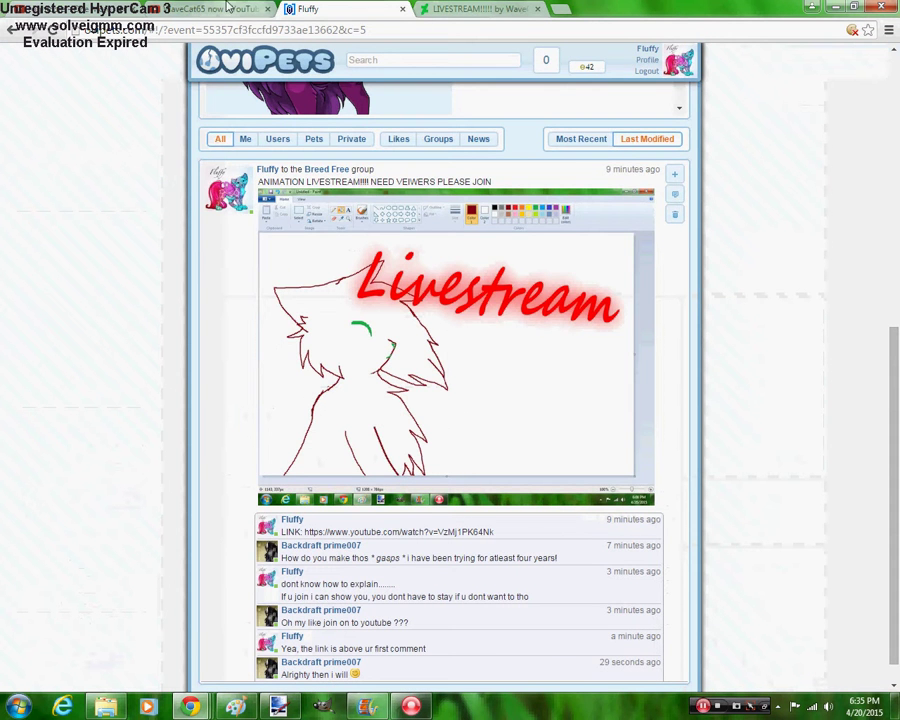
{"action": "left_click", "coordinate": [255, 9]}
{"action": "mouse_move", "coordinate": [190, 706]}
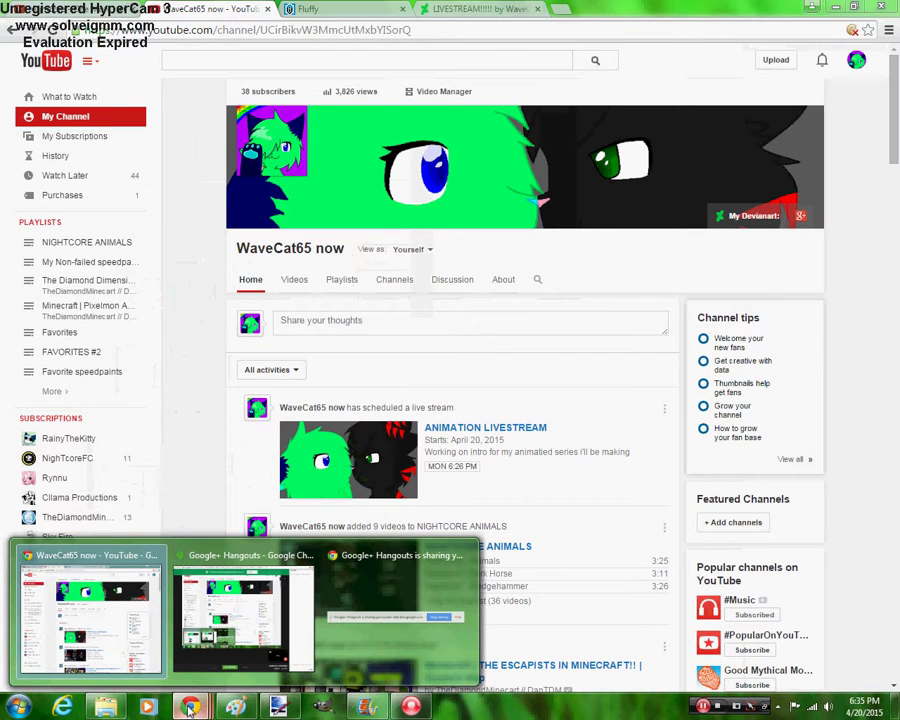
{"action": "mouse_move", "coordinate": [257, 642]}
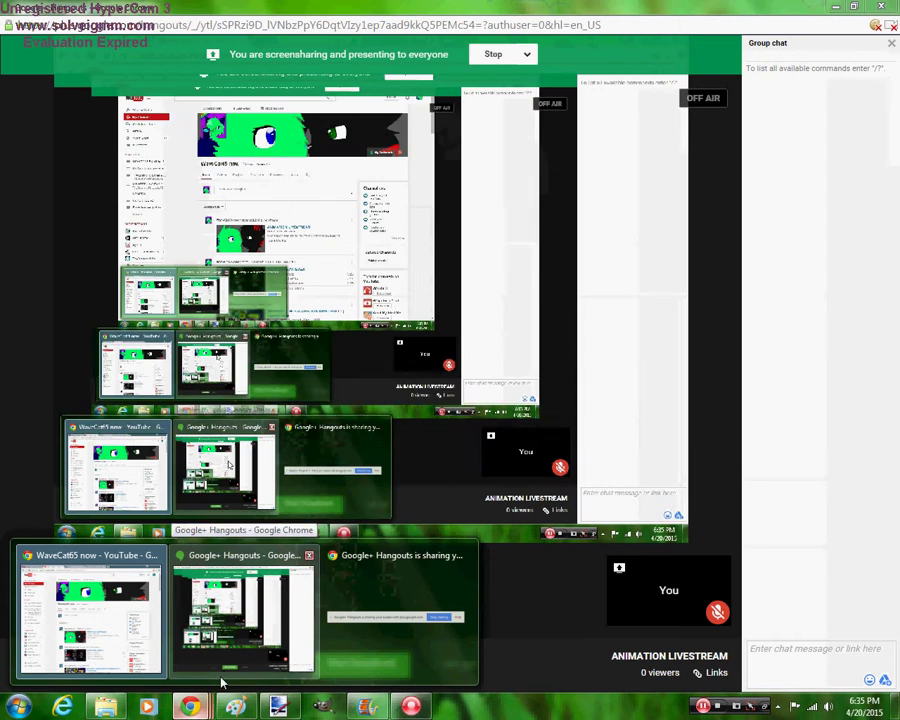
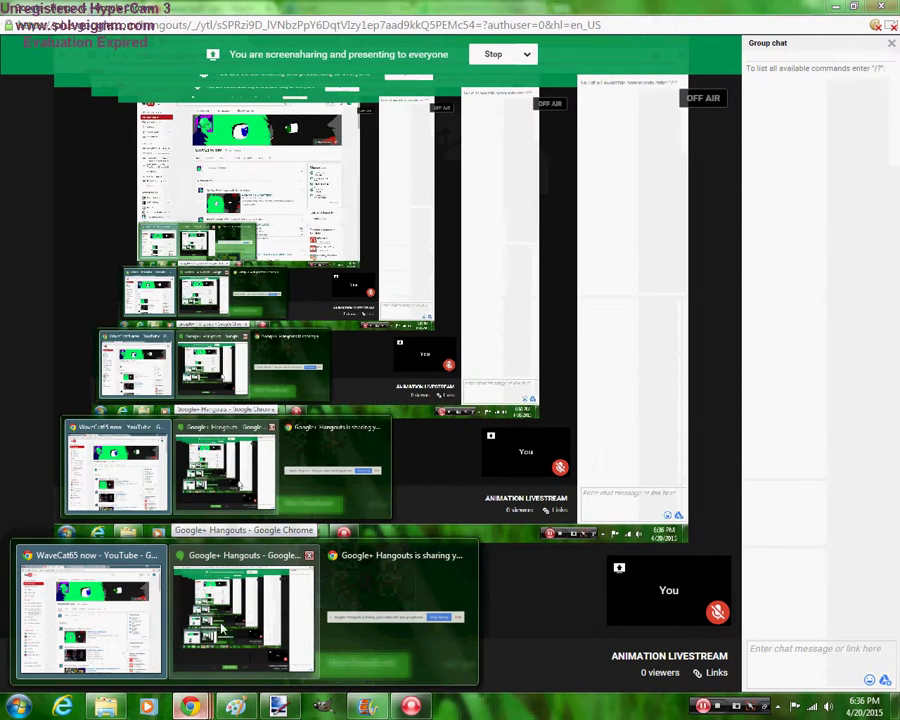
{"action": "mouse_move", "coordinate": [105, 660]}
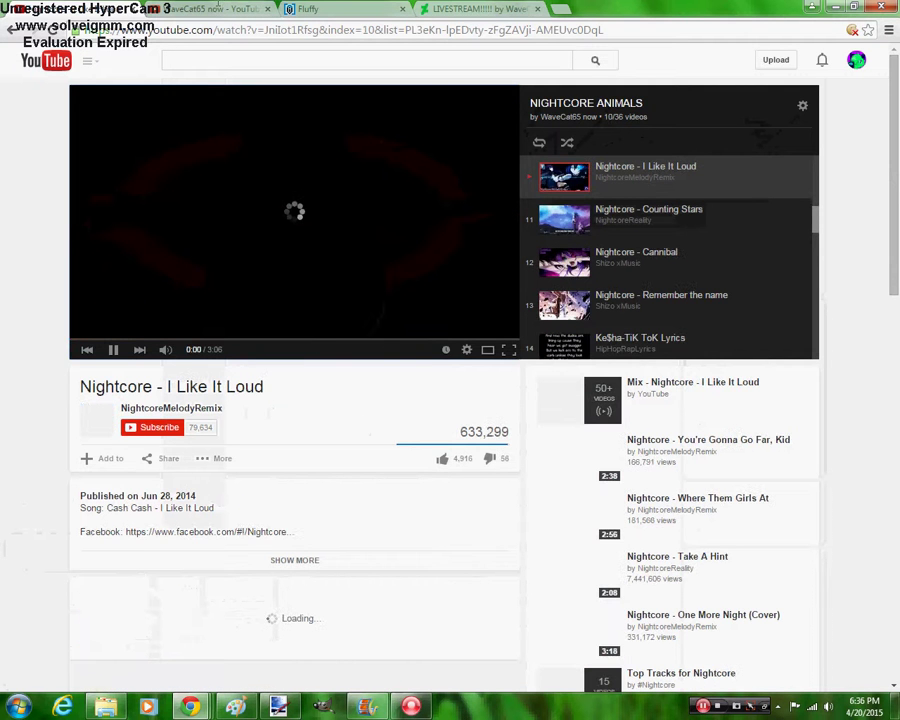
{"action": "key", "text": "alt+Tab"}
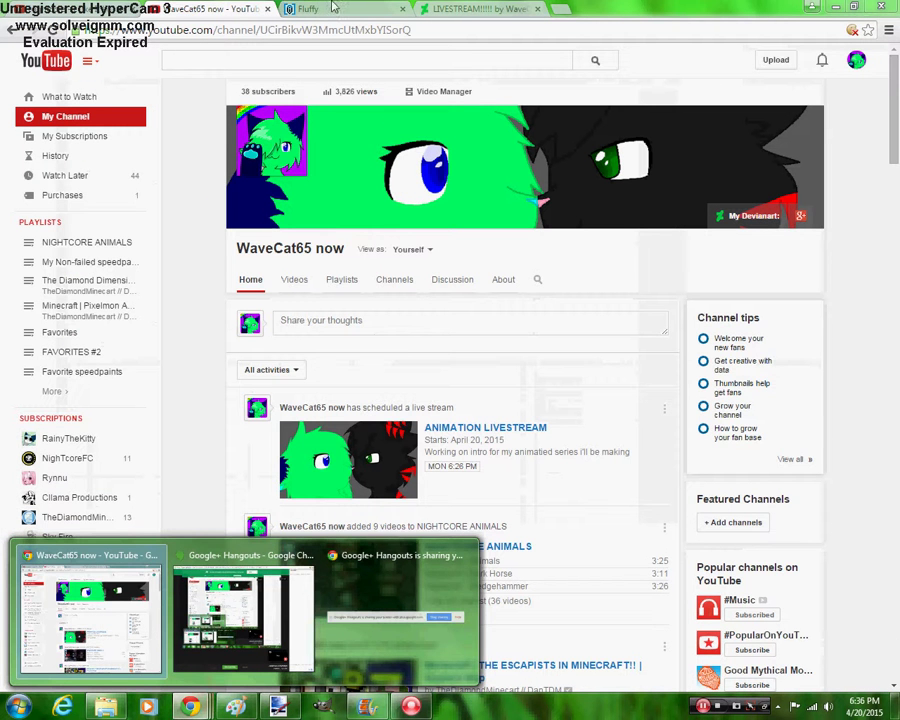
Check the OviPets notifications and post the comment "okie" on the livestream post
{"action": "left_click", "coordinate": [335, 7]}
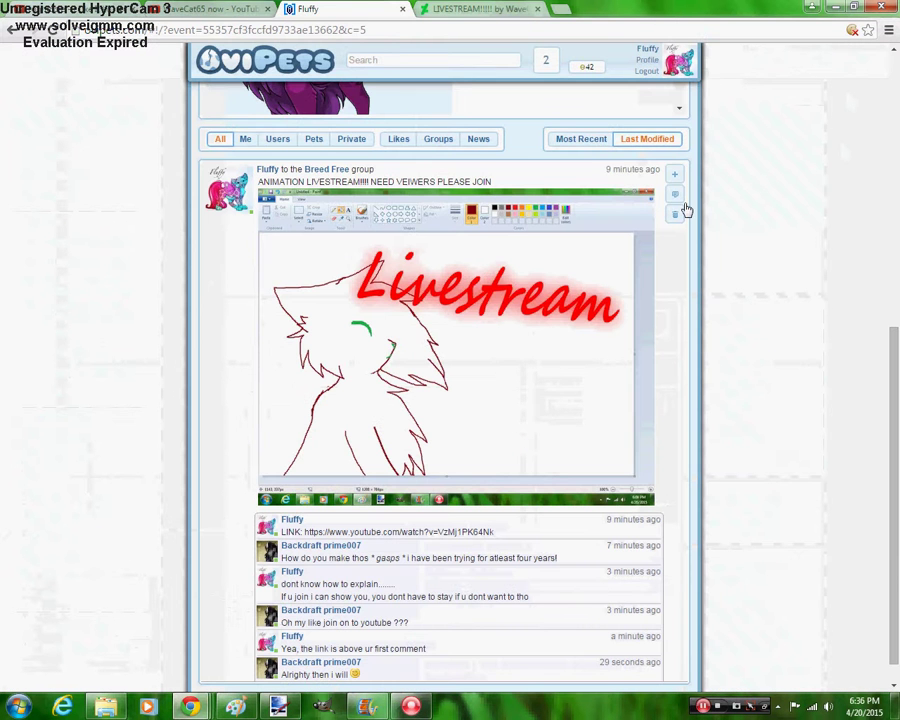
{"action": "left_click", "coordinate": [546, 62]}
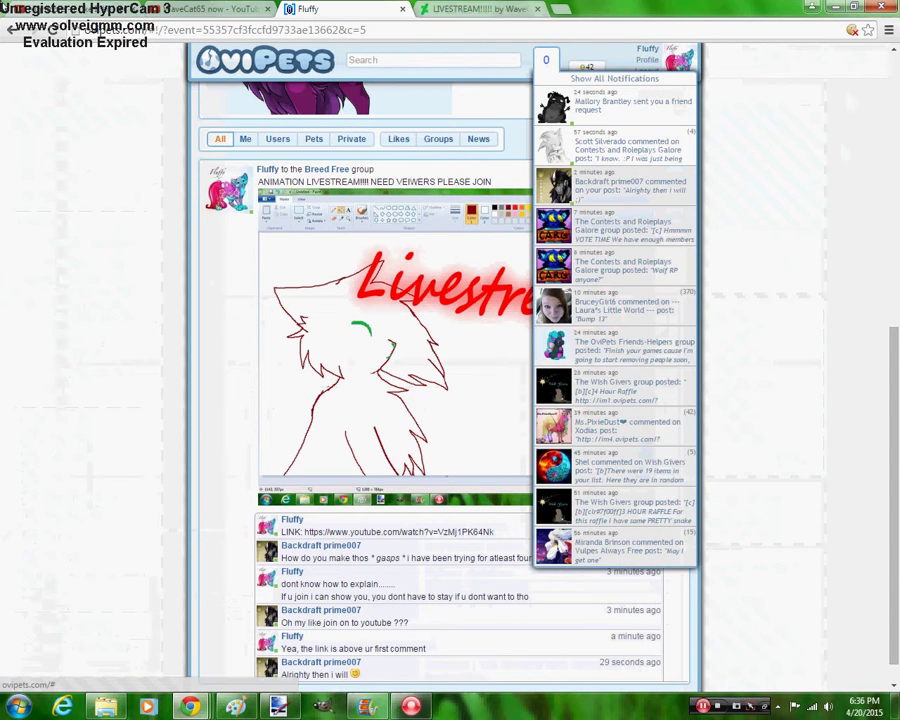
{"action": "left_click", "coordinate": [546, 62]}
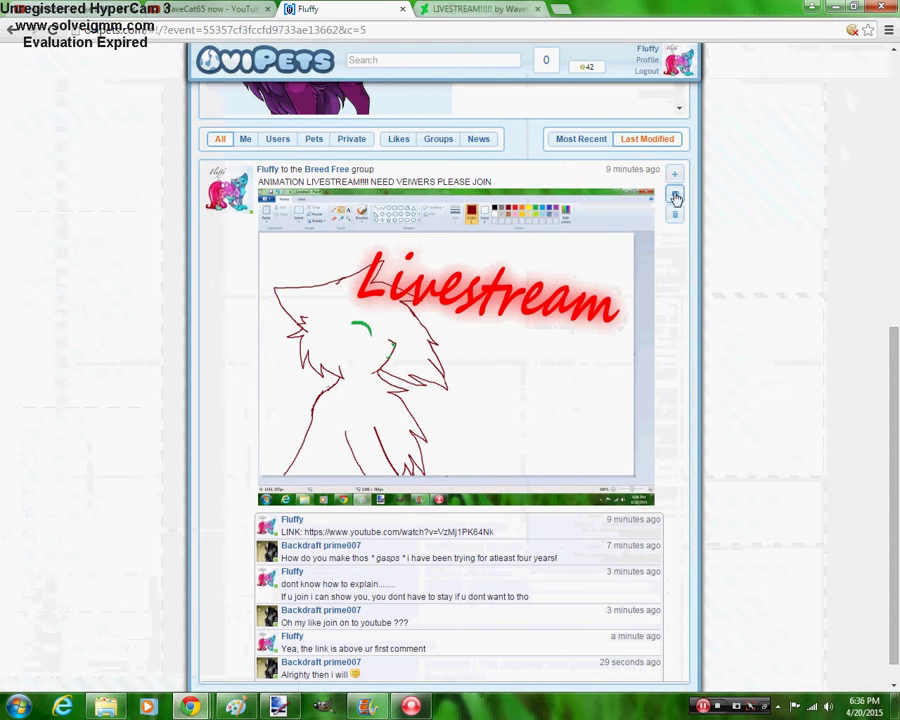
{"action": "left_click", "coordinate": [675, 196]}
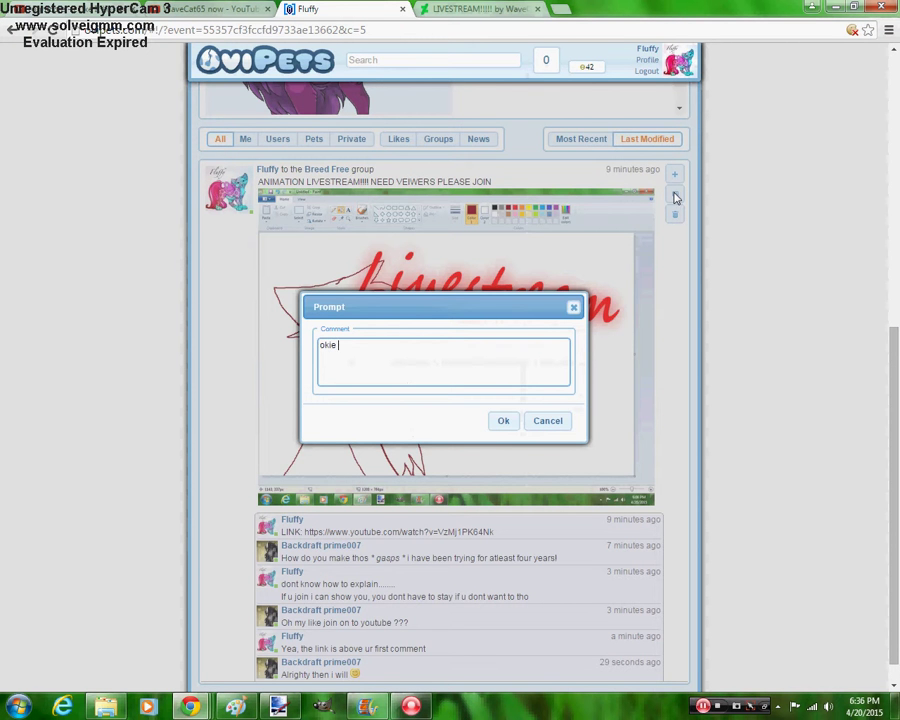
{"action": "key", "text": "Return"}
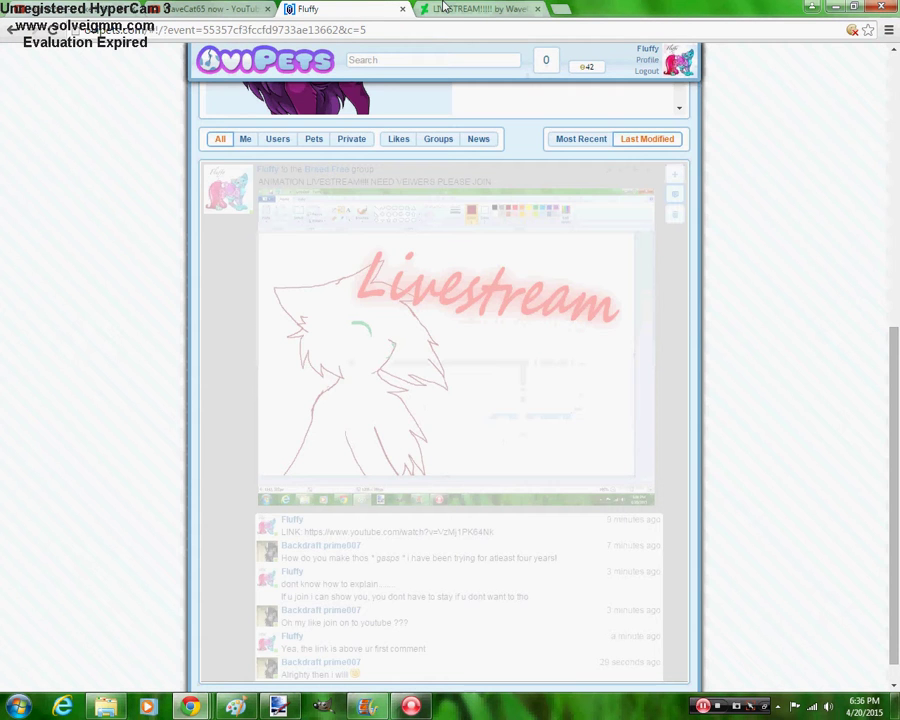
Switch to the YouTube channel page, check the Hangouts broadcast window for viewers, and minimize it
{"action": "left_click", "coordinate": [443, 8]}
{"action": "left_click", "coordinate": [205, 8]}
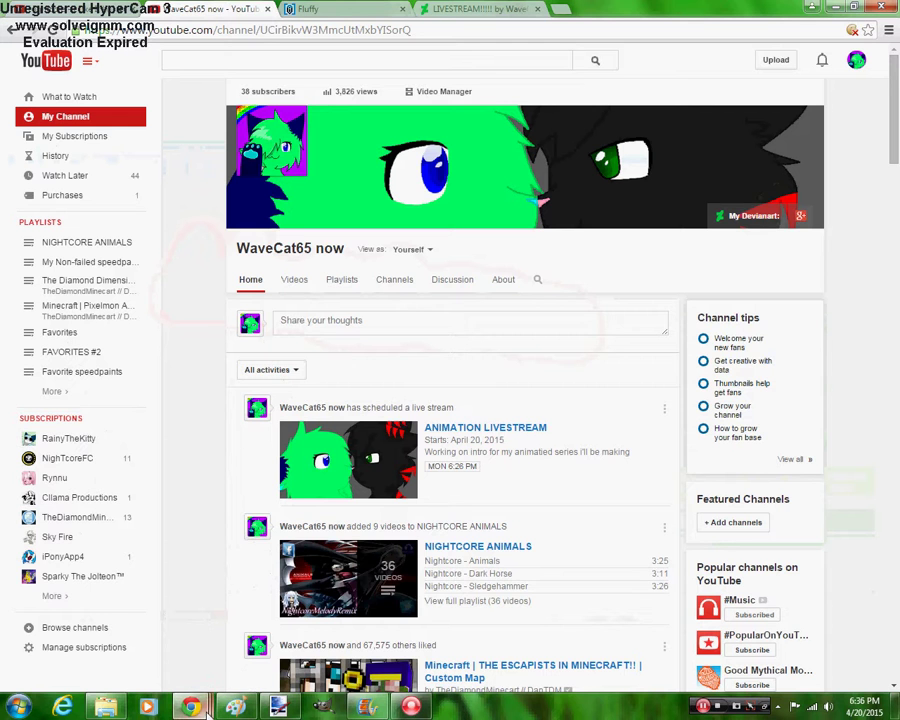
{"action": "mouse_move", "coordinate": [192, 706]}
{"action": "left_click", "coordinate": [245, 614]}
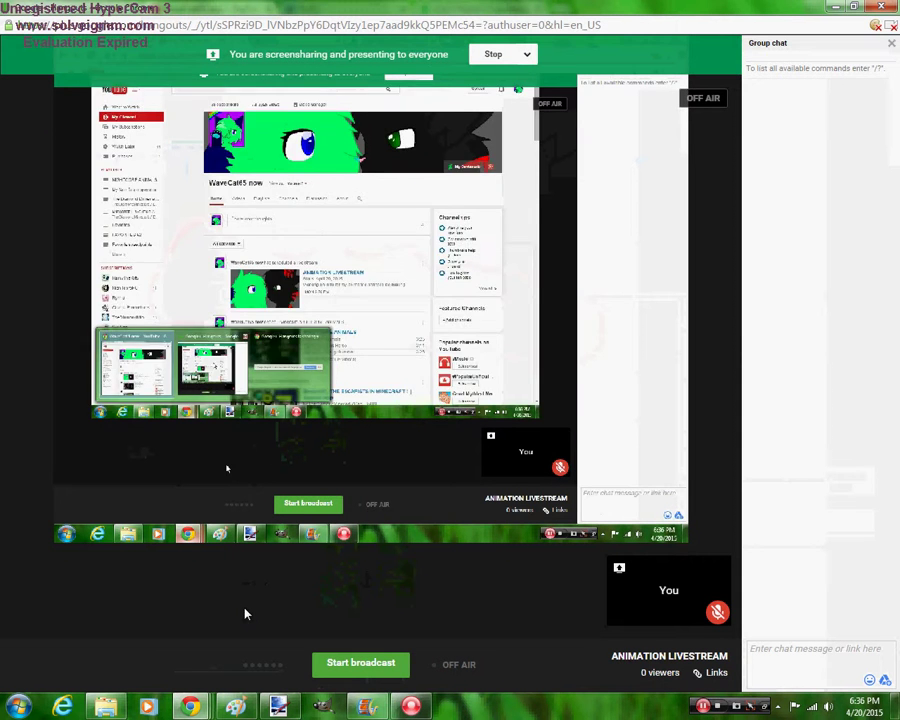
{"action": "left_click", "coordinate": [834, 8]}
Check OviPets for new notifications, and open and read the newest Contests and Roleplays Galore group post
{"action": "left_click", "coordinate": [330, 8]}
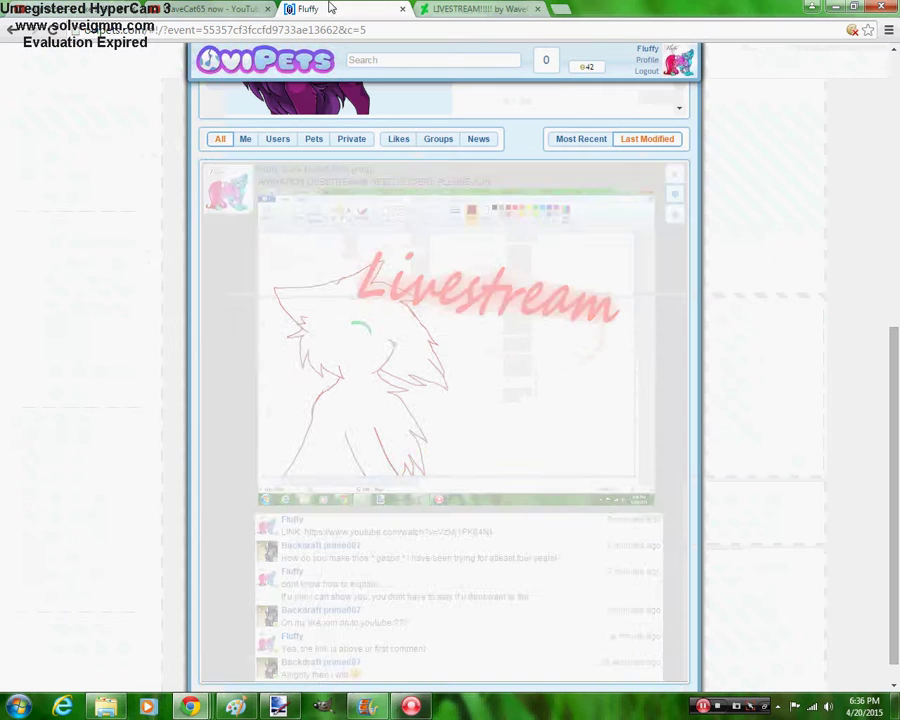
{"action": "left_click", "coordinate": [548, 62]}
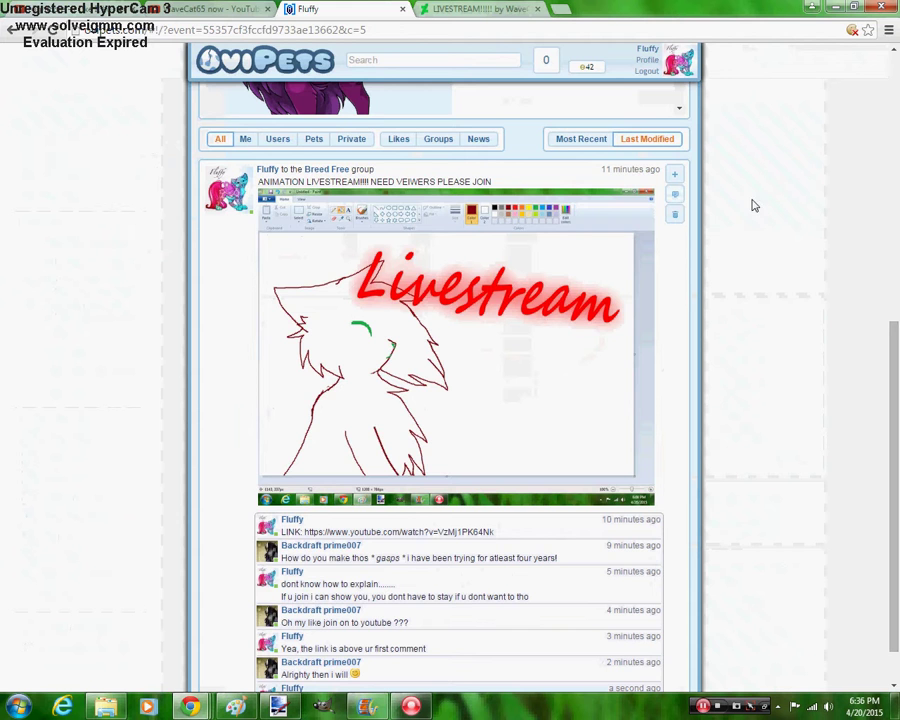
{"action": "left_click", "coordinate": [244, 9]}
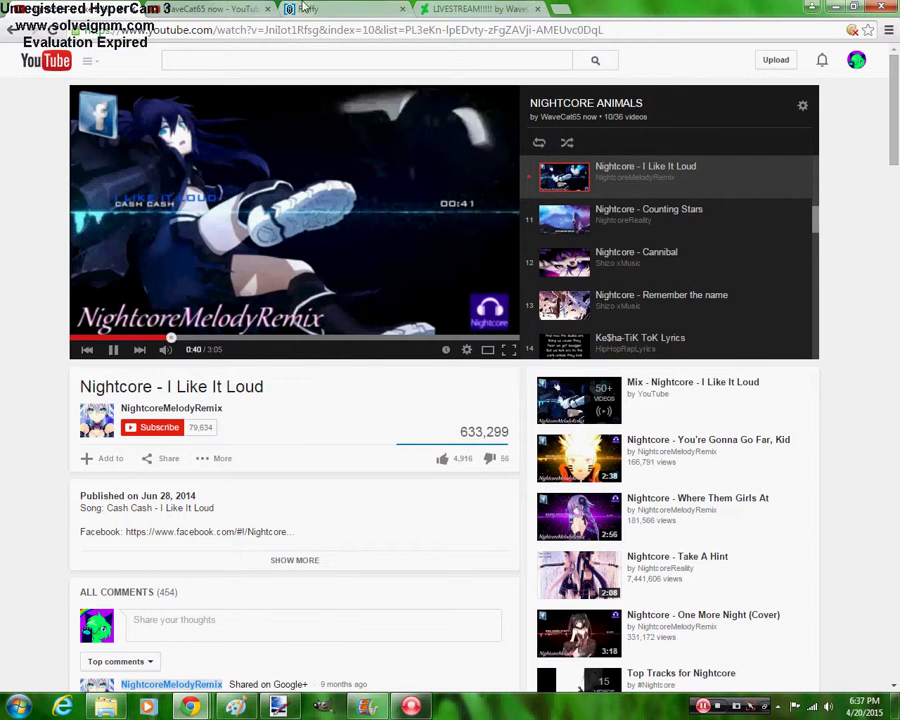
{"action": "left_click", "coordinate": [380, 10]}
{"action": "left_click", "coordinate": [545, 61]}
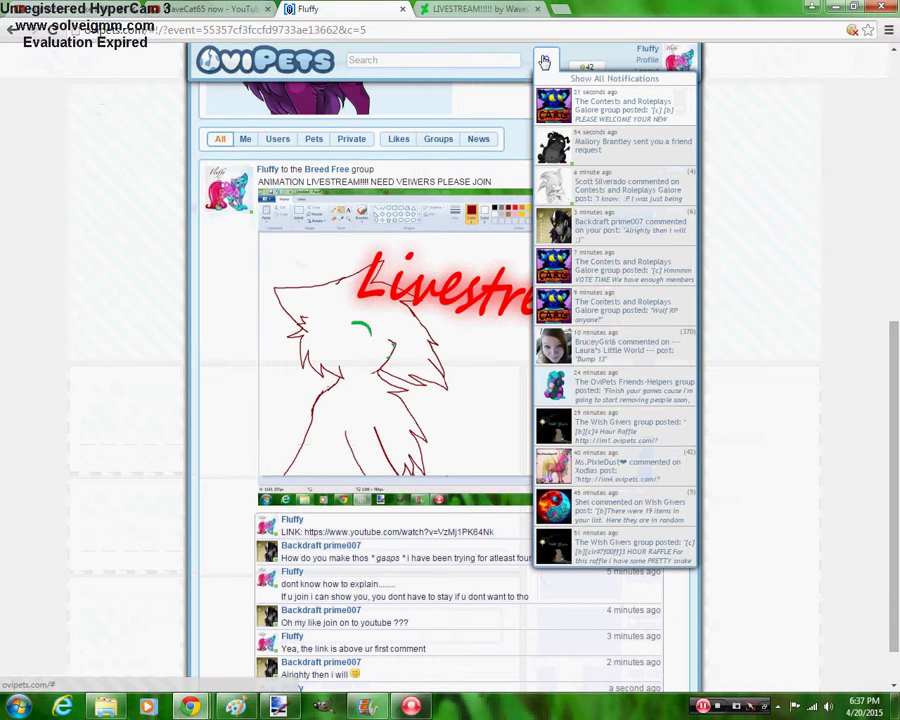
{"action": "left_click", "coordinate": [627, 112]}
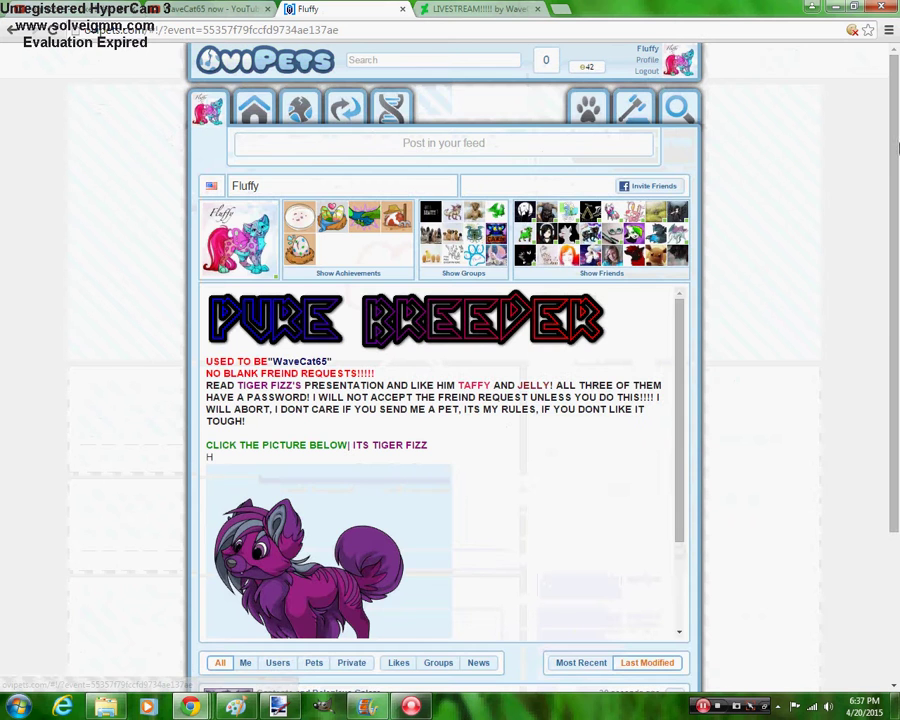
{"action": "scroll", "coordinate": [897, 371], "scroll_direction": "down", "scroll_amount": 2}
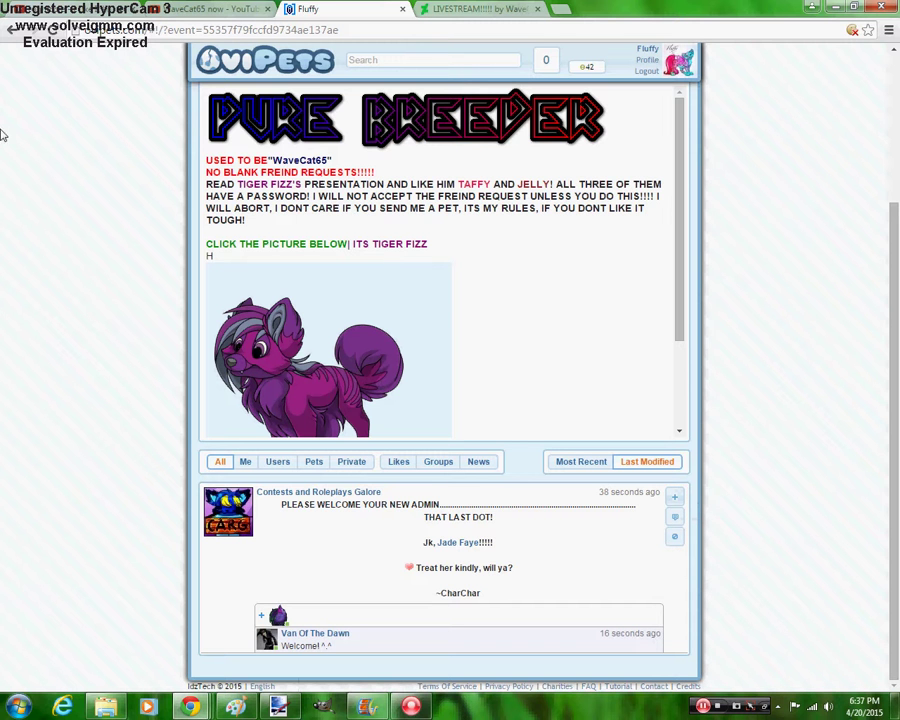
Check the Google+ Hangouts broadcast window for viewers, and switch back to the drawing in Paint
{"action": "left_click", "coordinate": [60, 9]}
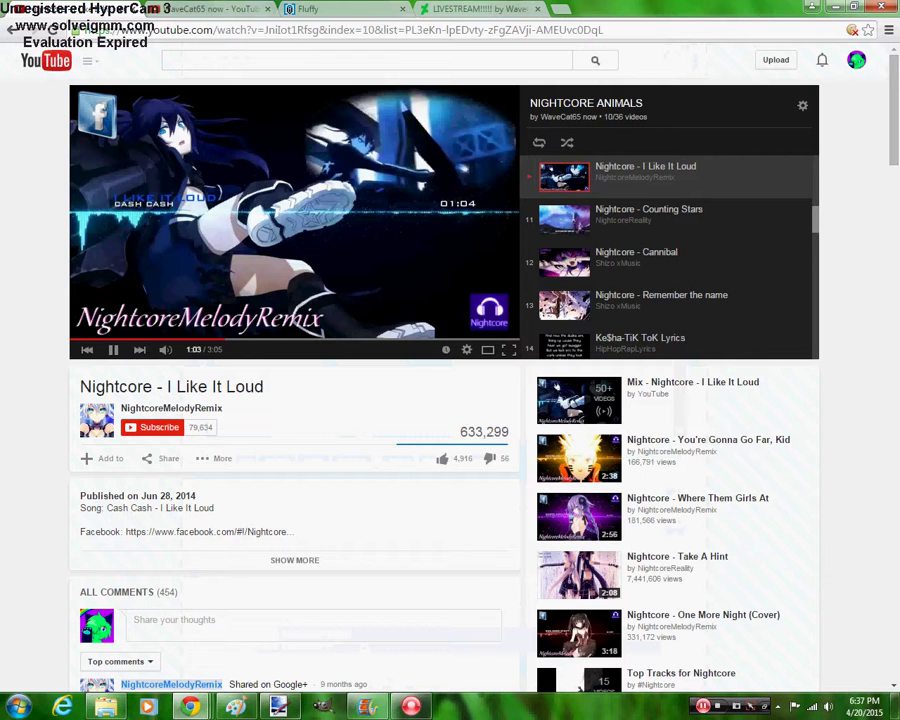
{"action": "mouse_move", "coordinate": [190, 707]}
{"action": "left_click", "coordinate": [250, 665]}
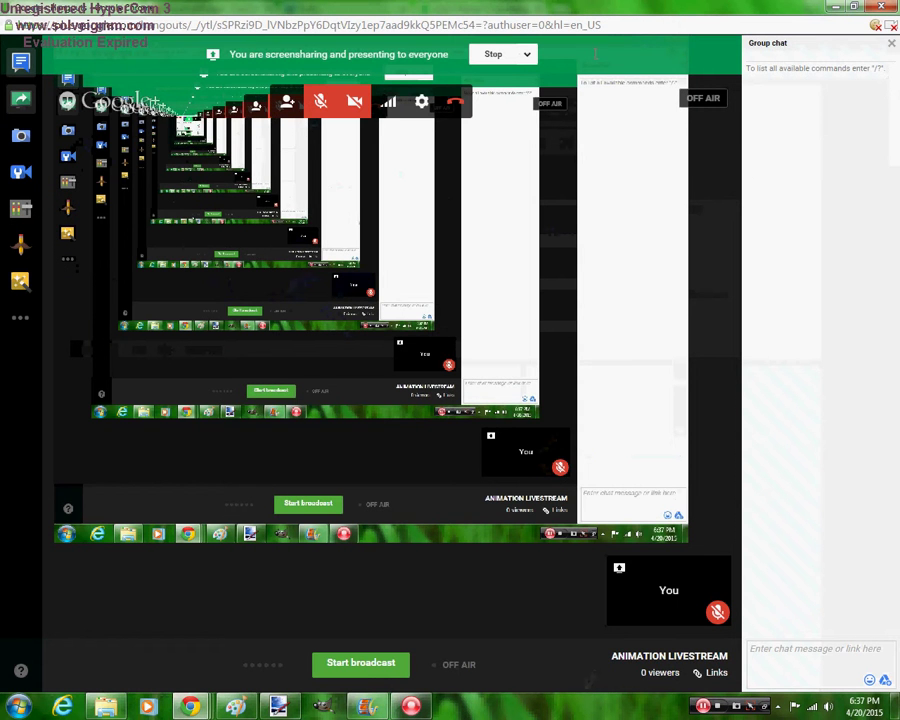
{"action": "key", "text": "alt+Tab"}
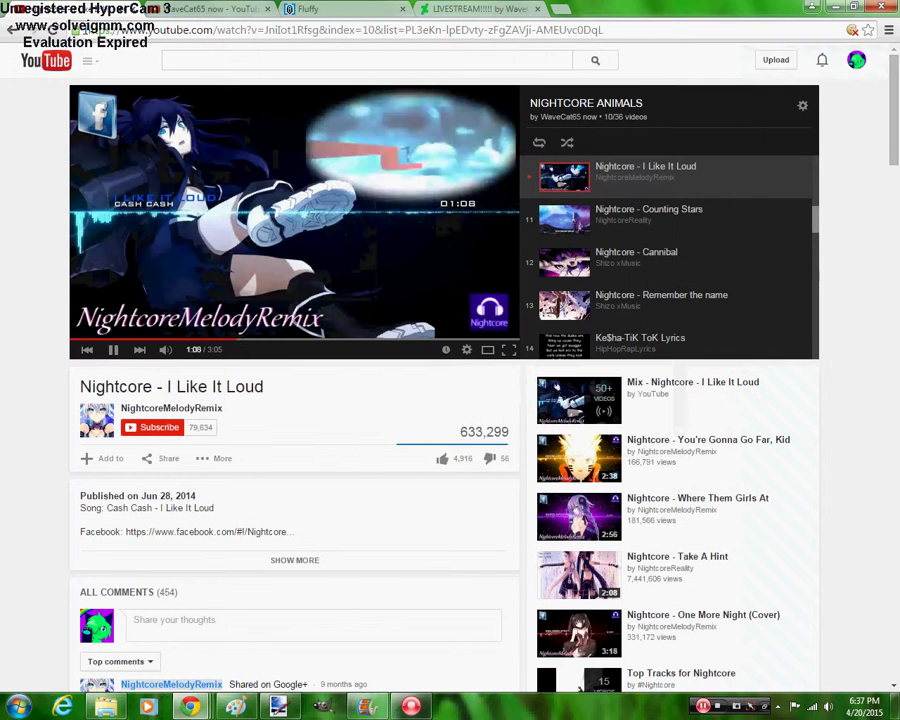
{"action": "left_click", "coordinate": [197, 10]}
{"action": "key", "text": "alt+Tab"}
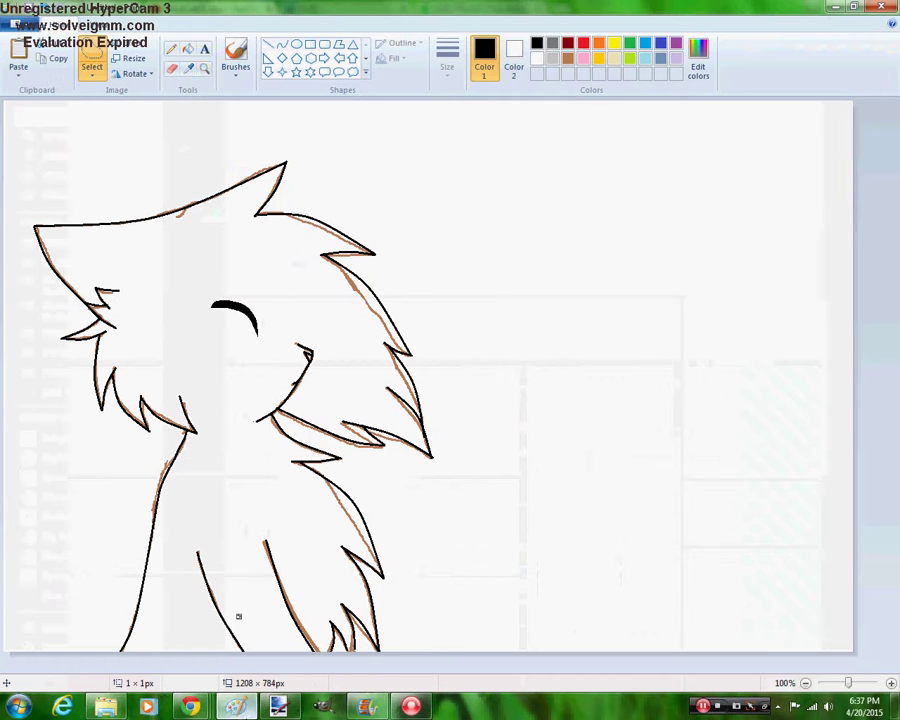
Fill the animal's head and body inside the black line art with brown
{"action": "left_click", "coordinate": [205, 70]}
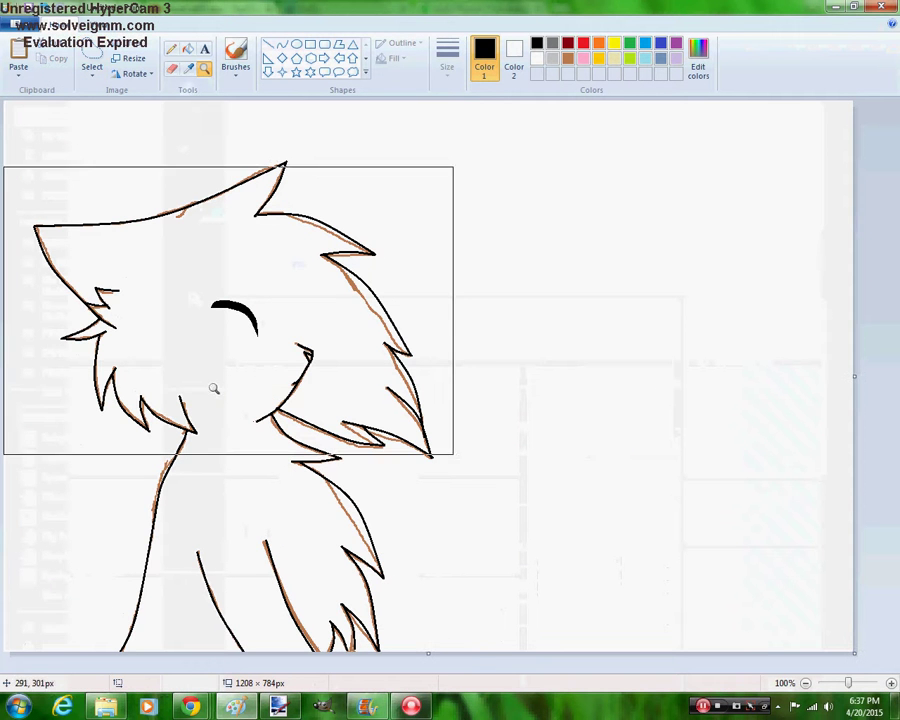
{"action": "left_click", "coordinate": [188, 48]}
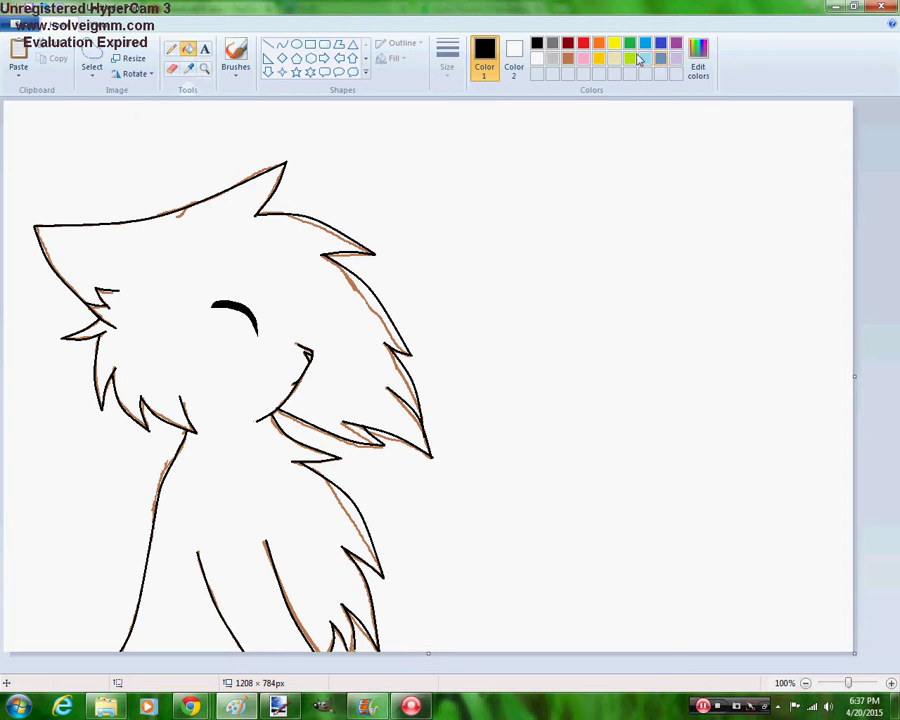
{"action": "left_click", "coordinate": [567, 59]}
{"action": "left_click", "coordinate": [310, 282]}
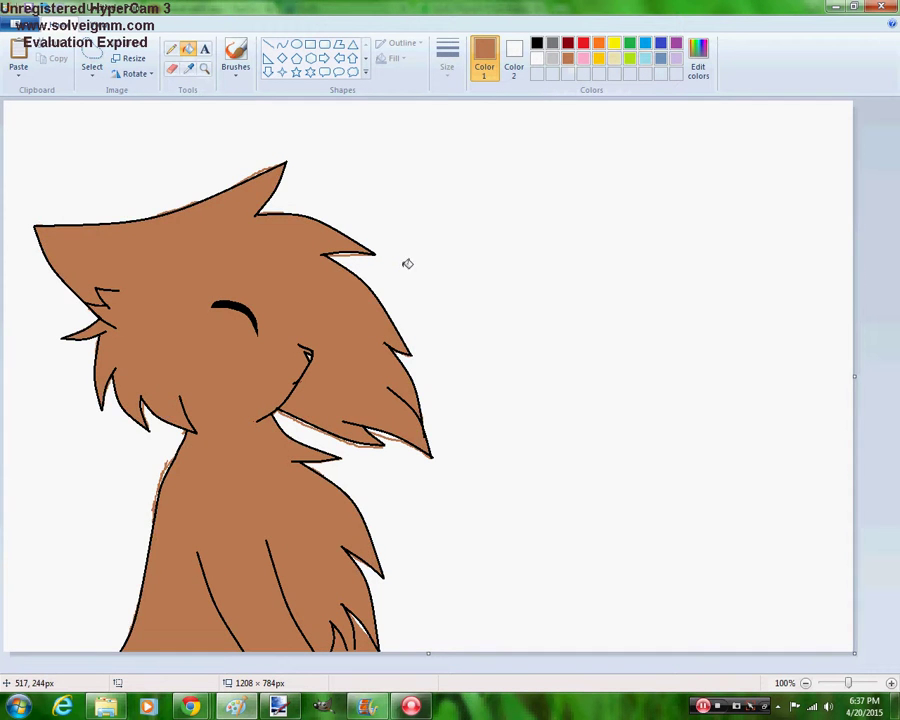
Try a brown fill on the background, and undo the brown fills back to the plain black line art
{"action": "left_click", "coordinate": [497, 263]}
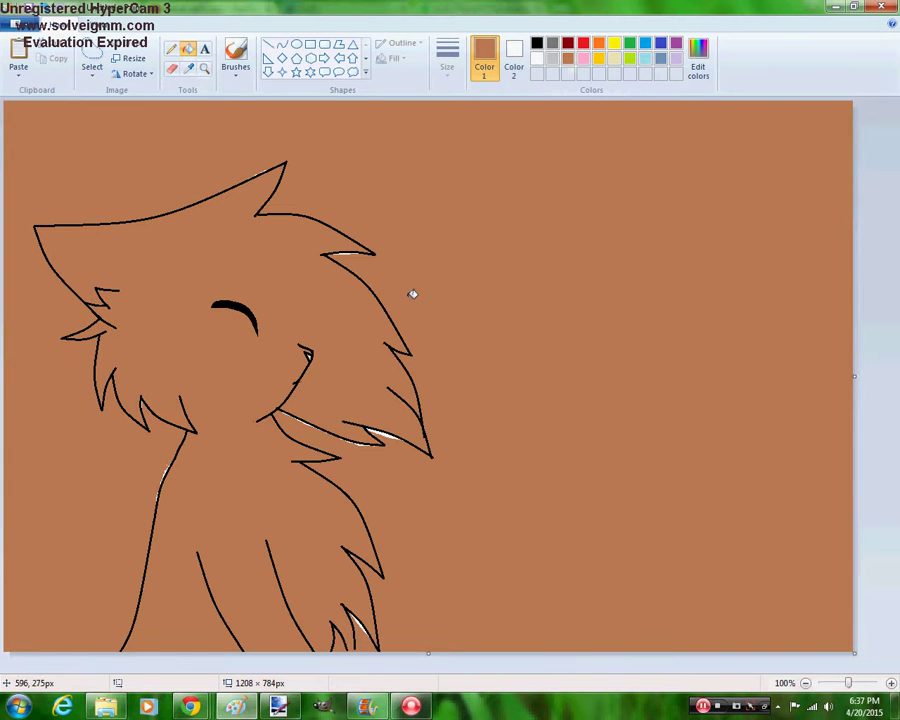
{"action": "key", "text": "ctrl+z"}
{"action": "key", "text": "ctrl+z"}
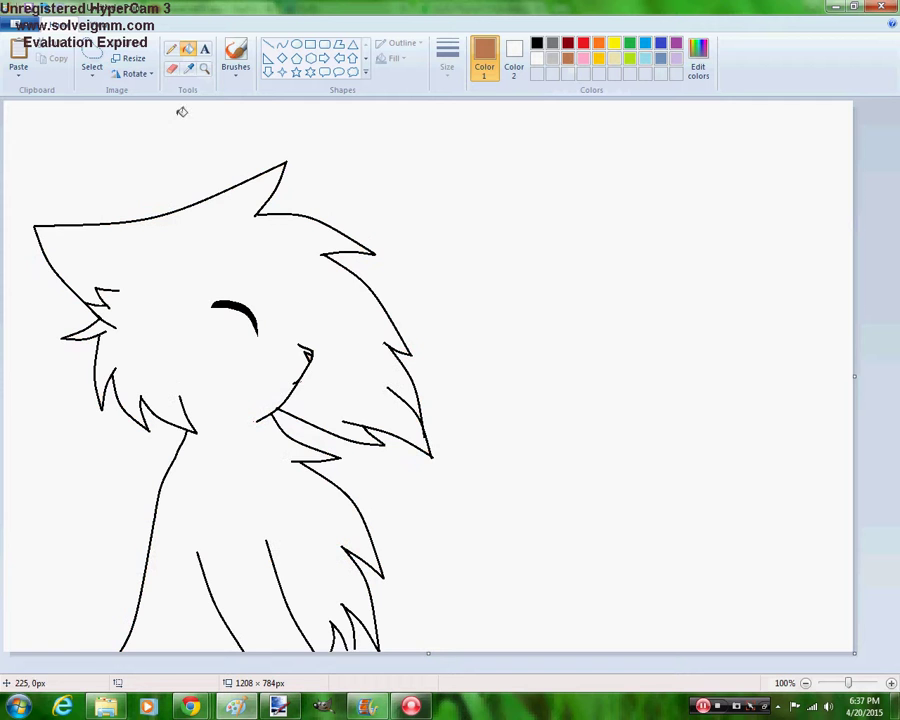
{"action": "left_click", "coordinate": [172, 68]}
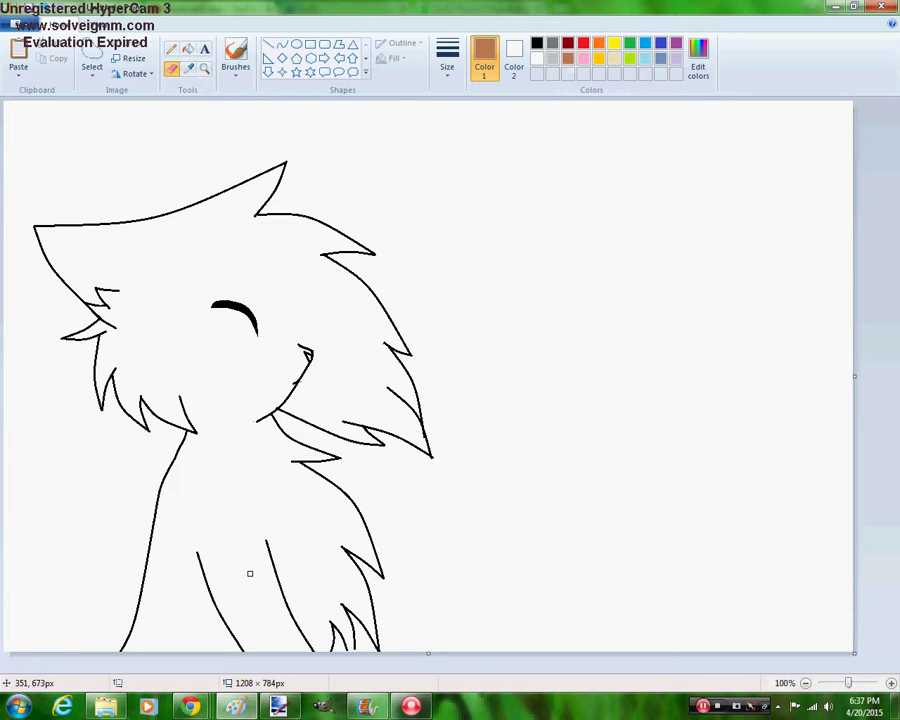
Switch to Chrome, view the LIVESTREAM!!!!! post on DeviantArt, and go back to the artist's profile page
{"action": "mouse_move", "coordinate": [190, 706]}
{"action": "left_click", "coordinate": [157, 632]}
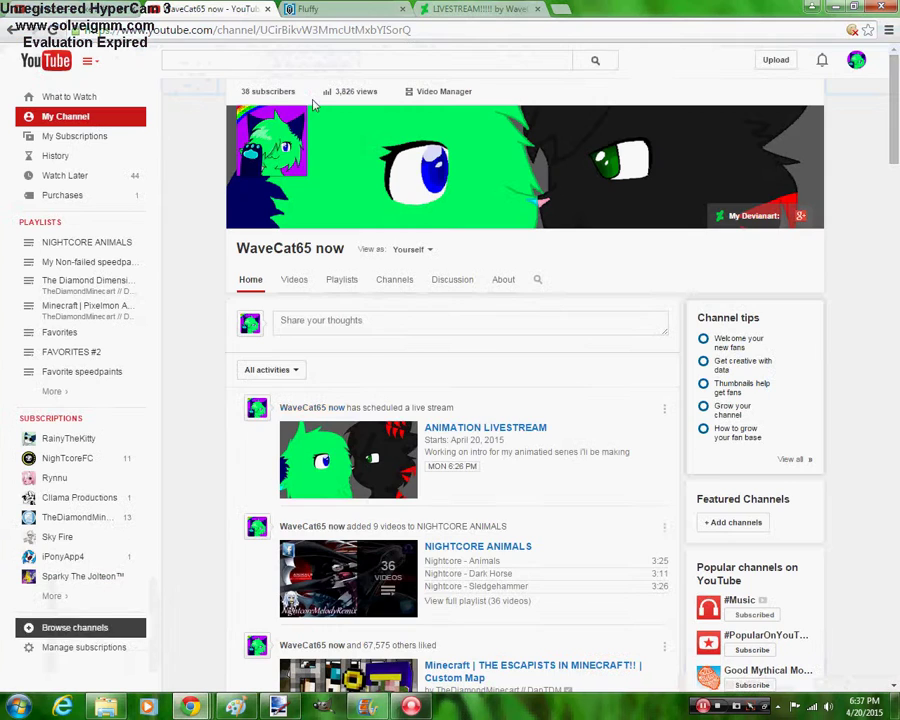
{"action": "left_click", "coordinate": [441, 8]}
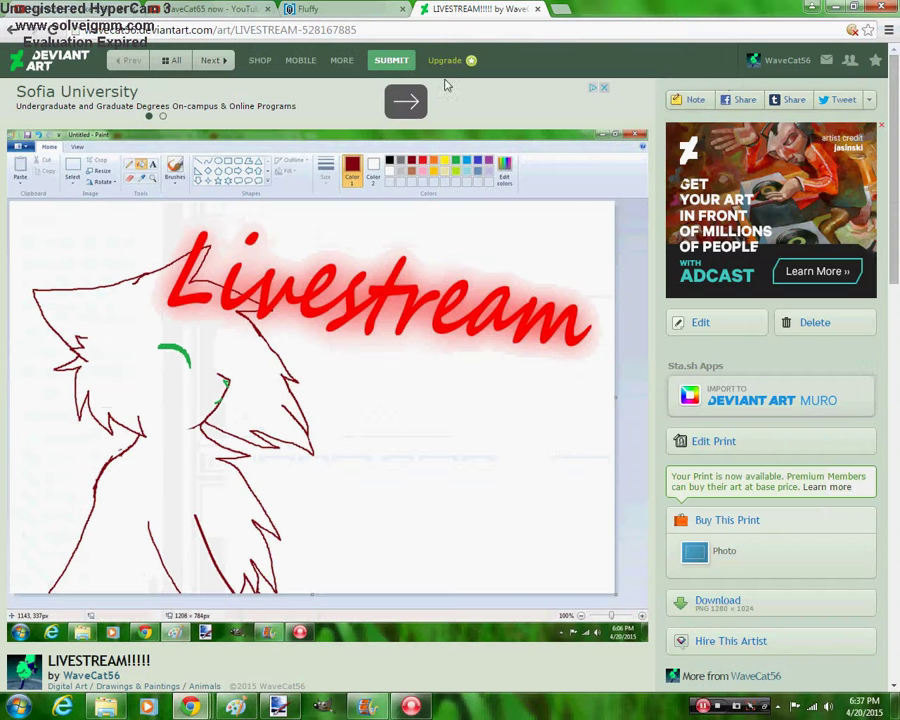
{"action": "left_click", "coordinate": [12, 32]}
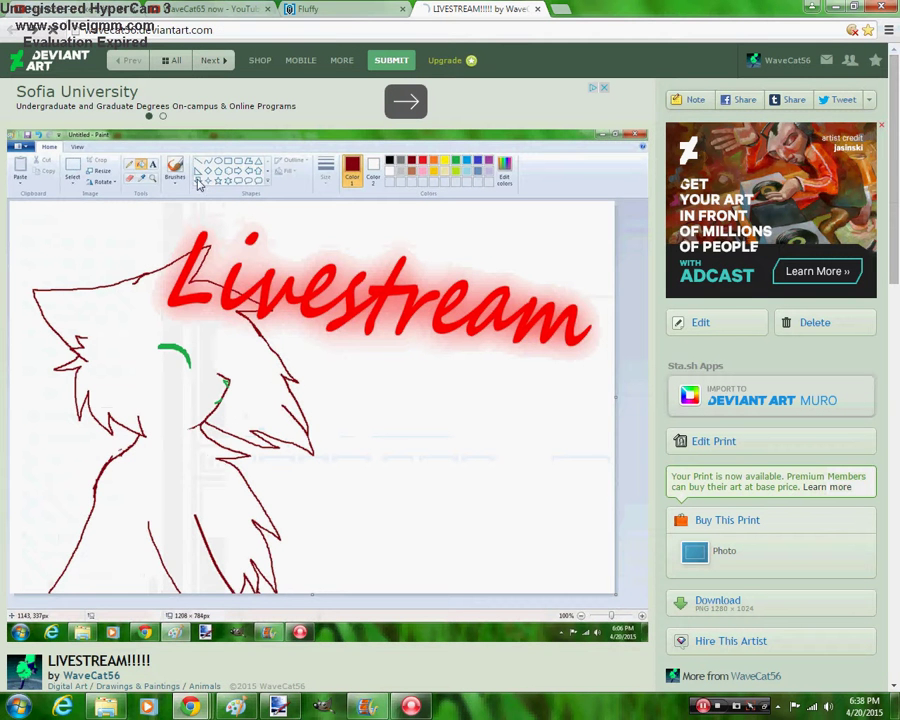
Check the Google+ Hangouts broadcast window for viewers, and return to the DeviantArt profile page
{"action": "mouse_move", "coordinate": [190, 706]}
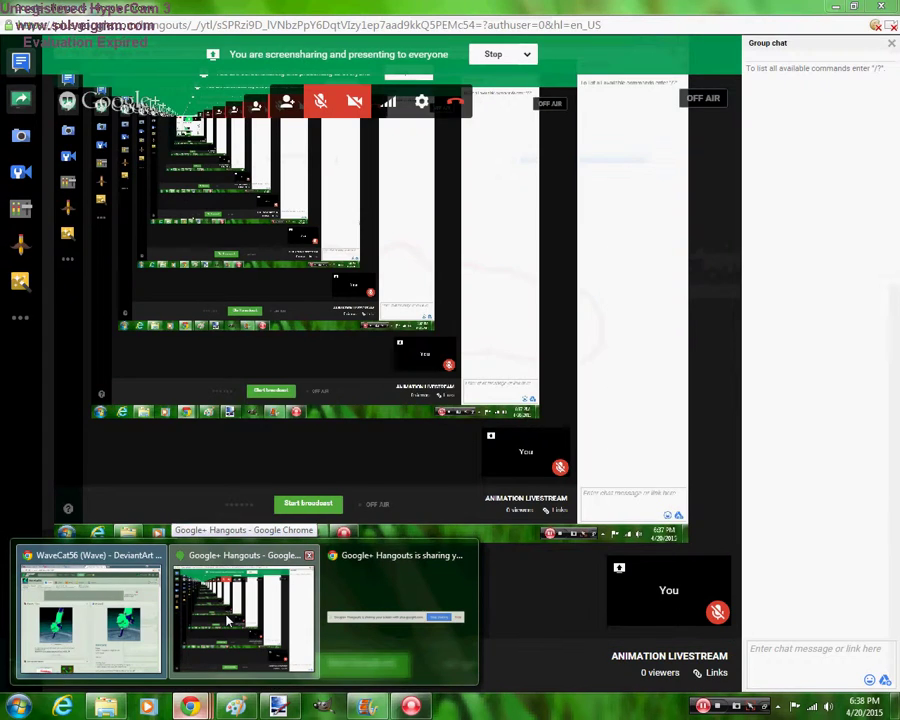
{"action": "left_click", "coordinate": [227, 621]}
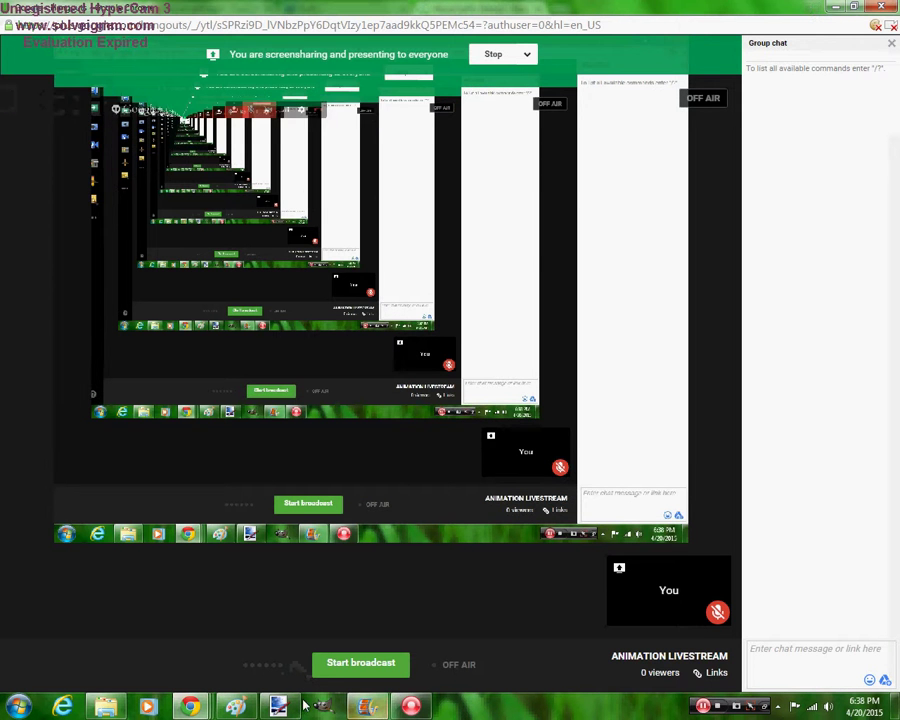
{"action": "mouse_move", "coordinate": [190, 706]}
{"action": "left_click", "coordinate": [150, 640]}
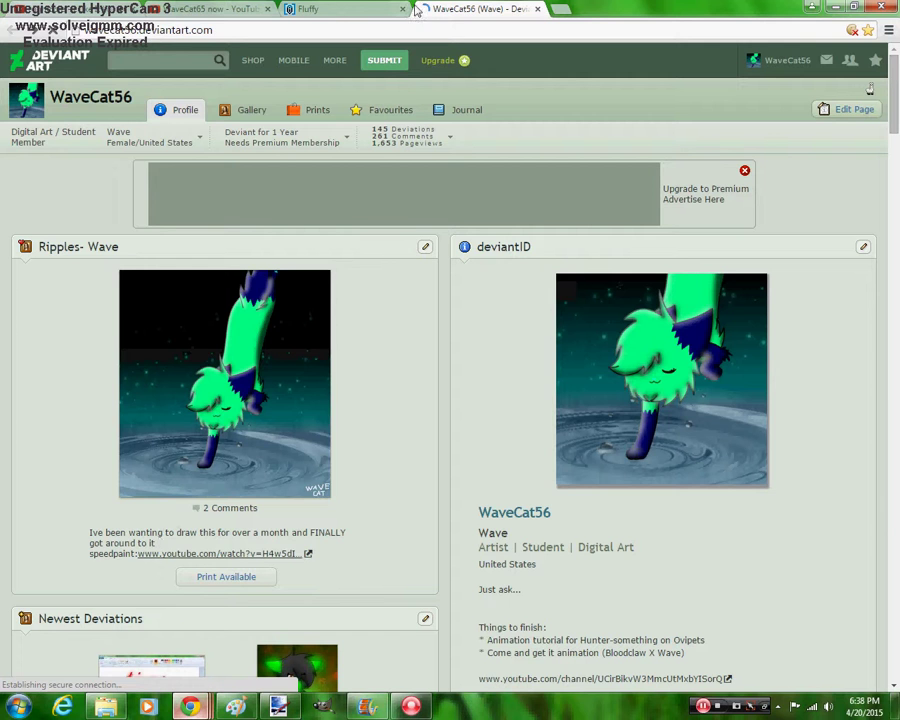
Check the OviPets notifications, look at the NIGHTCORE ANIMALS playlist on YouTube, and return to OviPets
{"action": "left_click", "coordinate": [336, 8]}
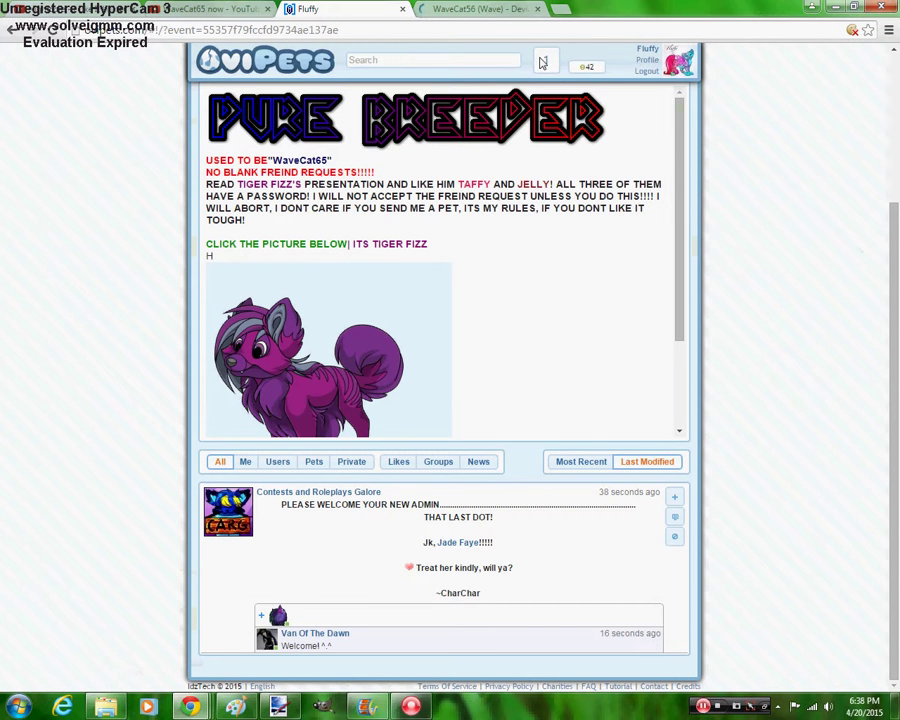
{"action": "left_click", "coordinate": [547, 63]}
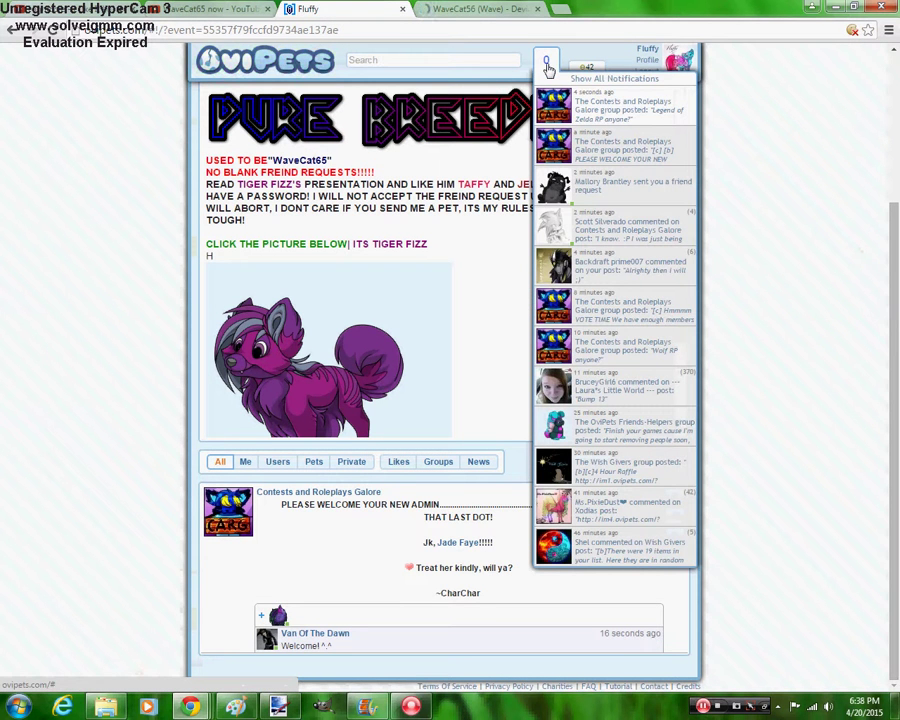
{"action": "left_click", "coordinate": [205, 10]}
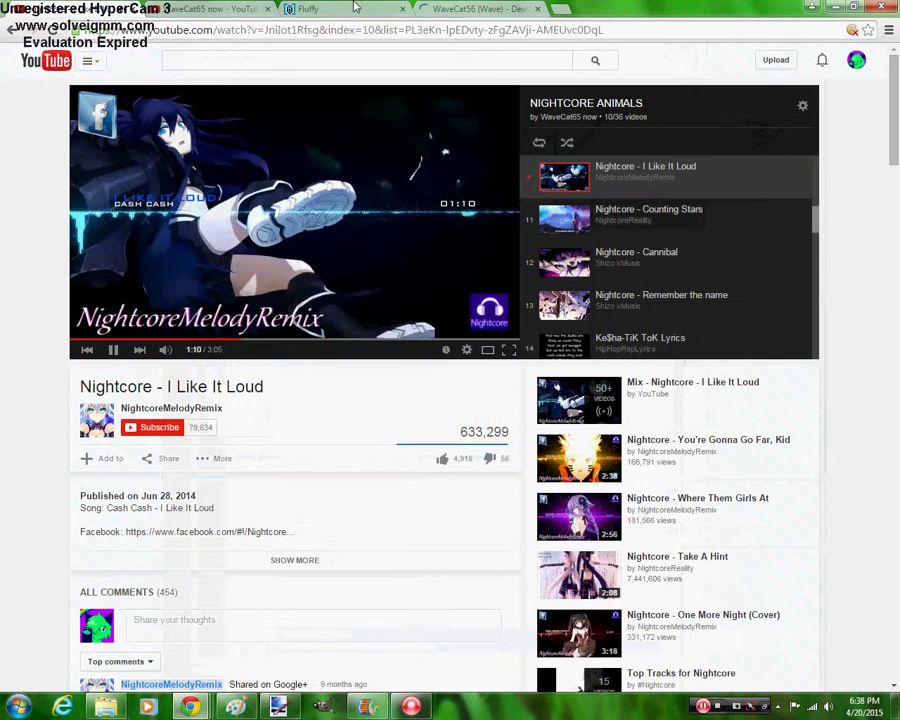
{"action": "left_click", "coordinate": [355, 8]}
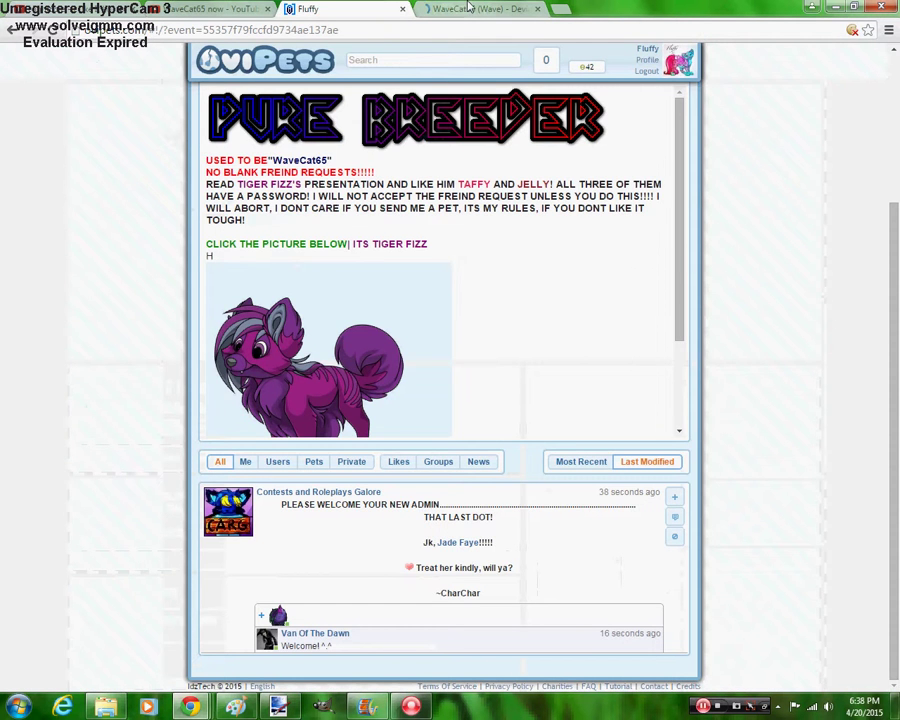
Open the artist's DeviantArt gallery, and check the Google+ Hangouts broadcast window for viewers
{"action": "left_click", "coordinate": [478, 8]}
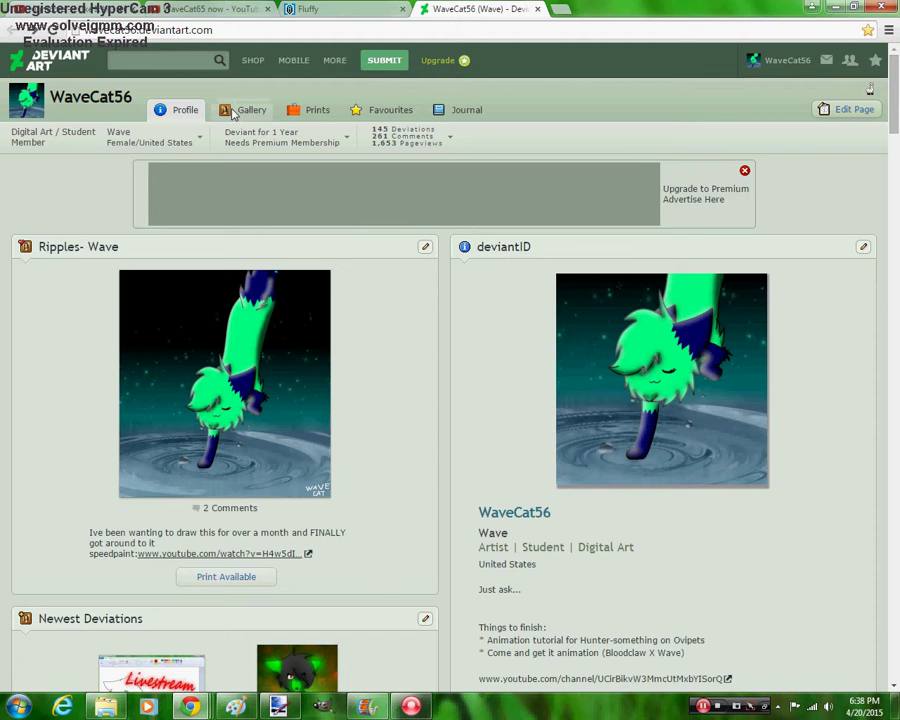
{"action": "left_click", "coordinate": [233, 114]}
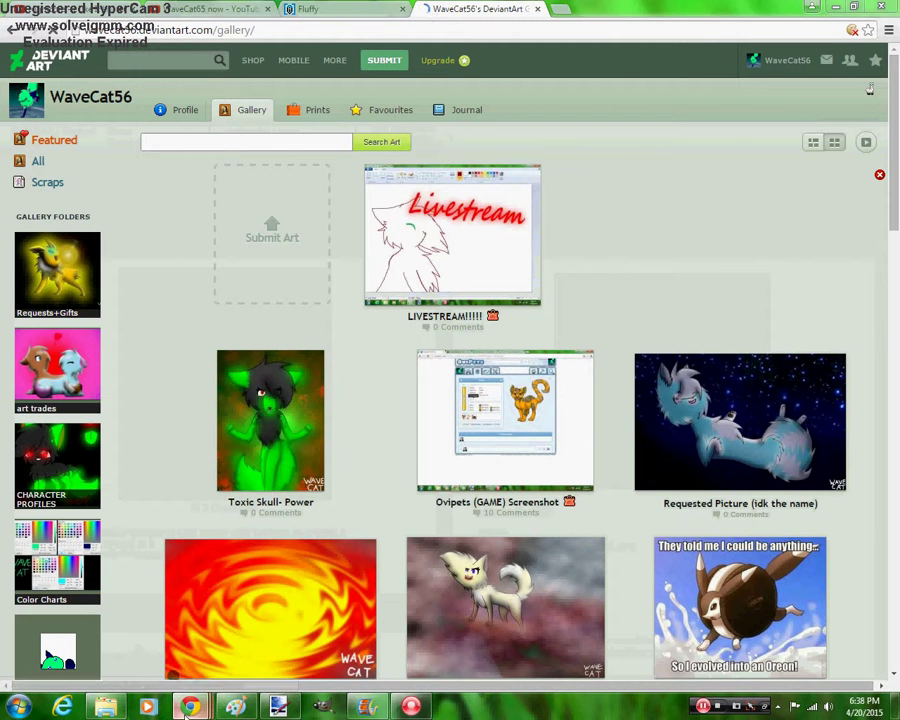
{"action": "mouse_move", "coordinate": [190, 707]}
{"action": "left_click", "coordinate": [258, 628]}
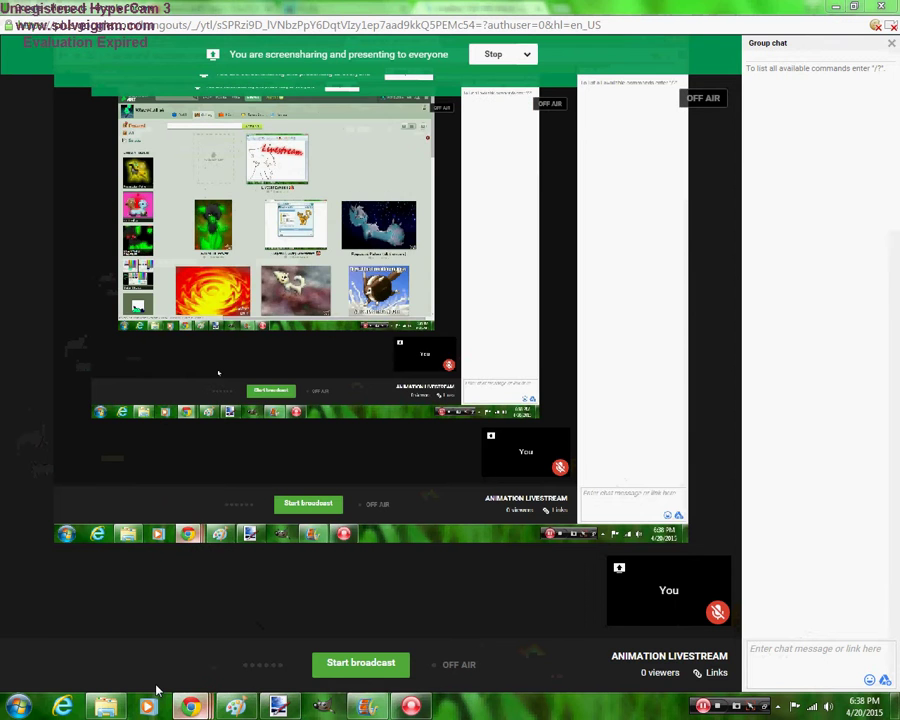
Return to DeviantArt and look through the character drawings in the CHARACTER PROFILES gallery folder
{"action": "mouse_move", "coordinate": [190, 707]}
{"action": "left_click", "coordinate": [120, 610]}
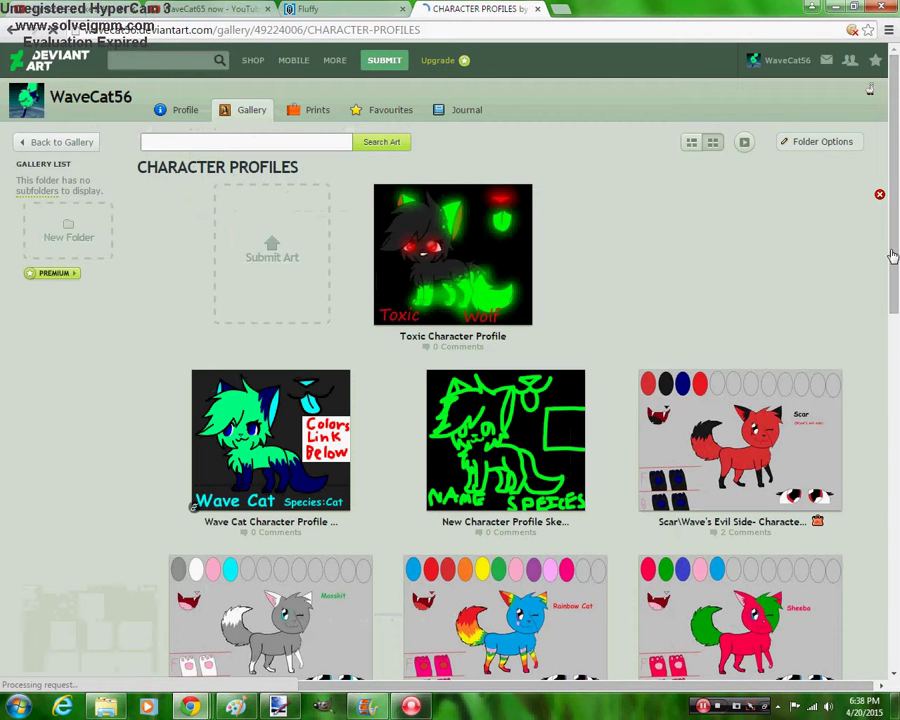
{"action": "left_click_drag", "start_coordinate": [893, 256], "coordinate": [893, 327]}
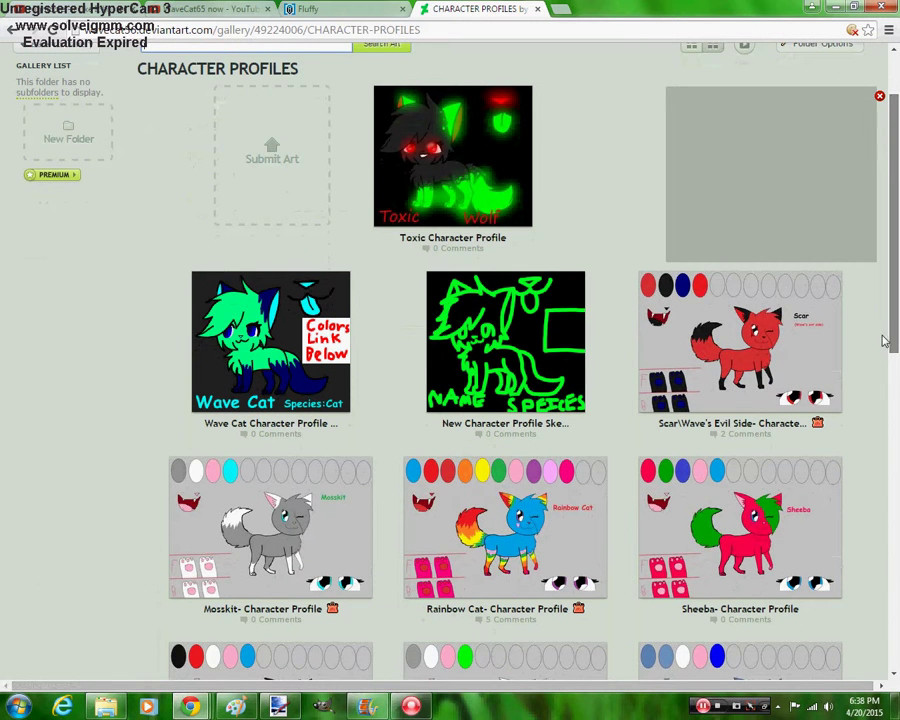
{"action": "scroll", "coordinate": [885, 351], "scroll_direction": "down", "scroll_amount": 2}
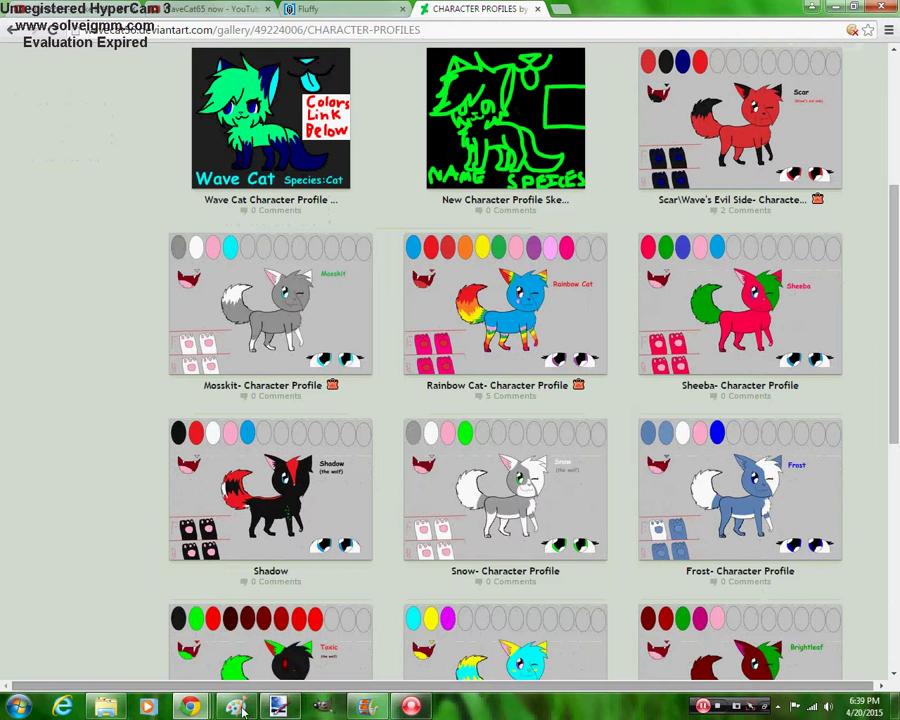
Switch back to the drawing in Paint and zoom in to 400% on the animal's muzzle
{"action": "left_click", "coordinate": [278, 706]}
{"action": "left_click", "coordinate": [204, 68]}
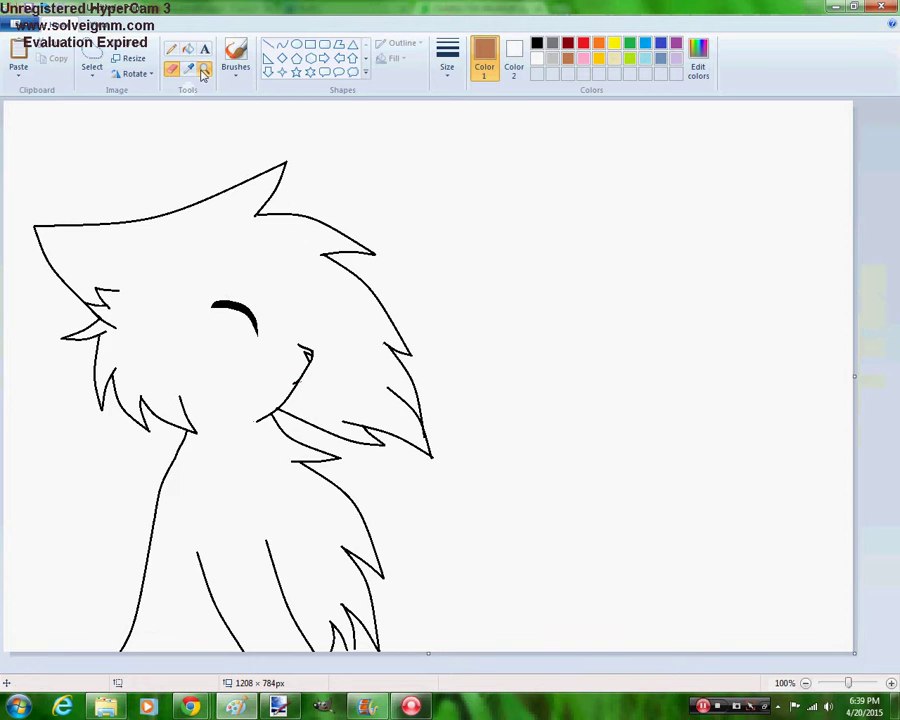
{"action": "left_click", "coordinate": [273, 366]}
{"action": "left_click", "coordinate": [451, 410]}
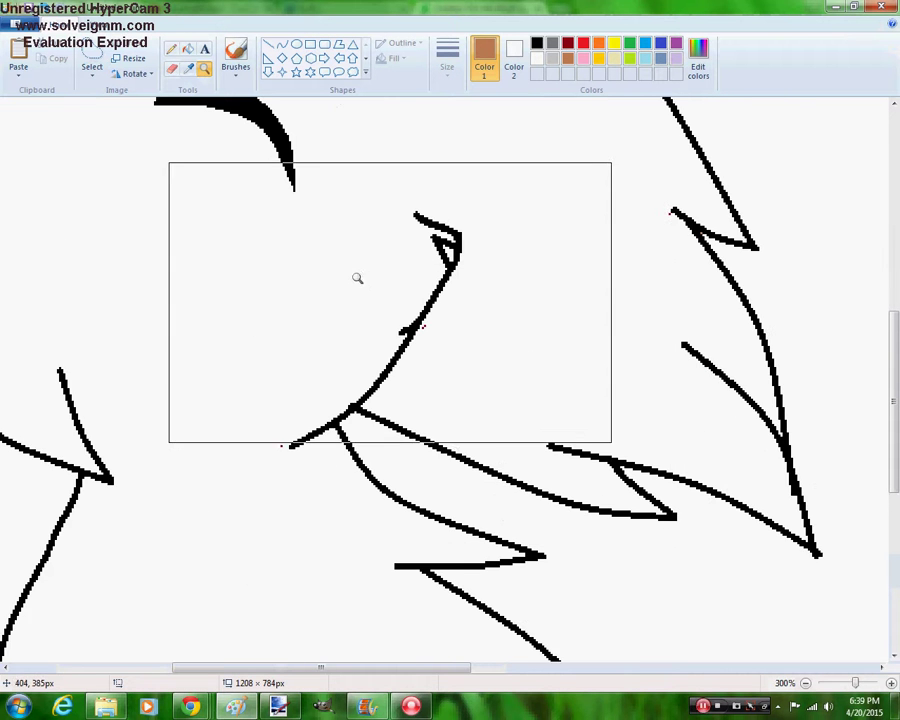
{"action": "left_click", "coordinate": [360, 285]}
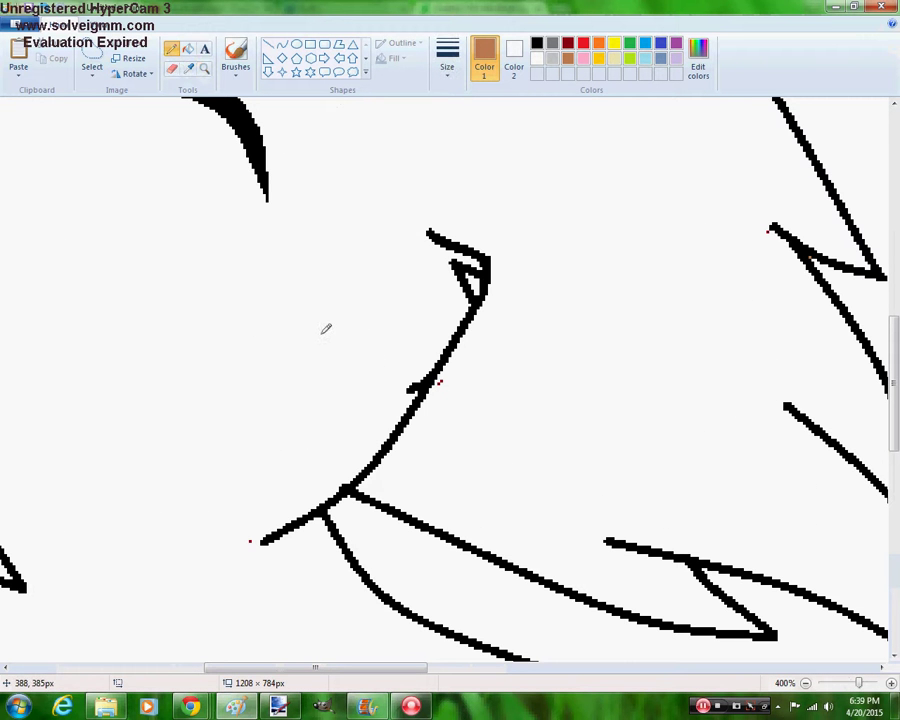
Try to sketch a narrow brown crescent mouth with the Pencil, extending from the muzzle line into the cheek
{"action": "mouse_move", "coordinate": [315, 320]}
{"action": "left_mouse_down"}
{"action": "mouse_move", "coordinate": [358, 371]}
{"action": "mouse_move", "coordinate": [391, 390]}
{"action": "left_mouse_up"}
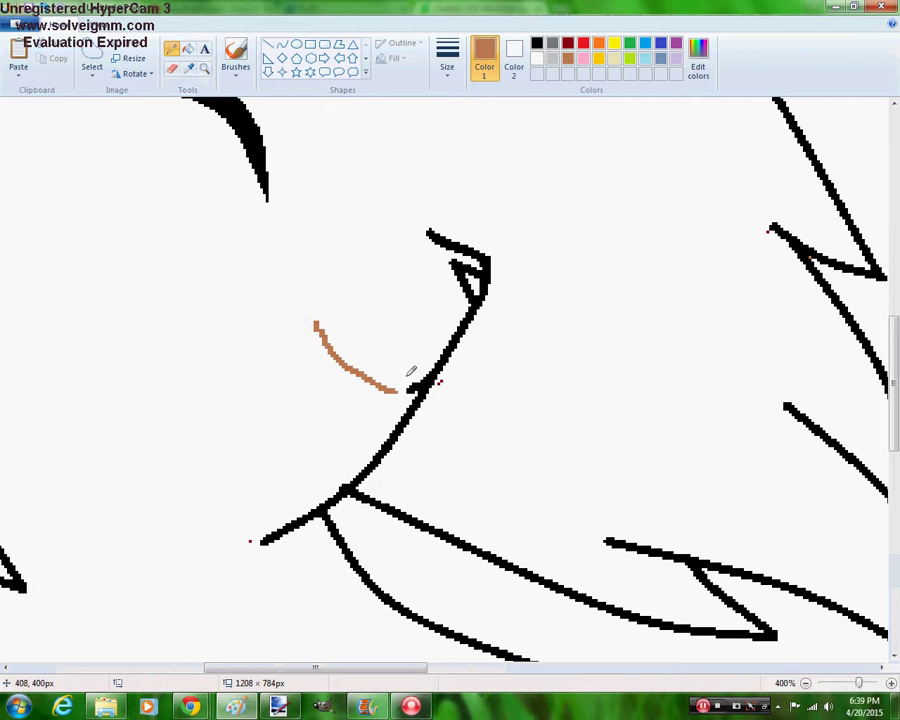
{"action": "key", "text": "ctrl+z"}
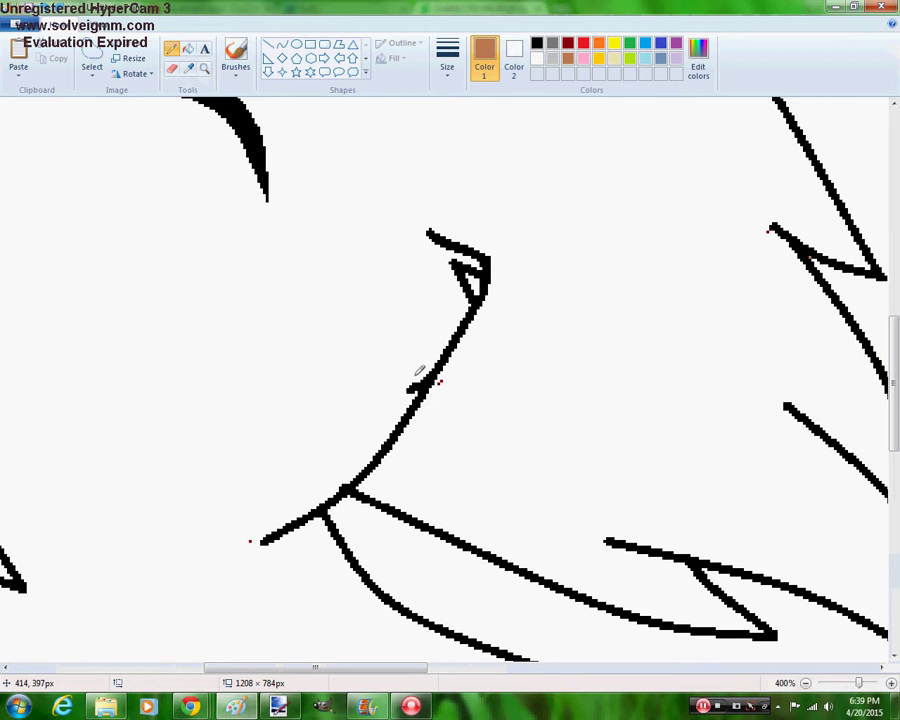
{"action": "mouse_move", "coordinate": [412, 378]}
{"action": "left_mouse_down"}
{"action": "mouse_move", "coordinate": [332, 348]}
{"action": "mouse_move", "coordinate": [297, 304]}
{"action": "mouse_move", "coordinate": [320, 356]}
{"action": "mouse_move", "coordinate": [348, 380]}
{"action": "mouse_move", "coordinate": [413, 383]}
{"action": "left_mouse_up"}
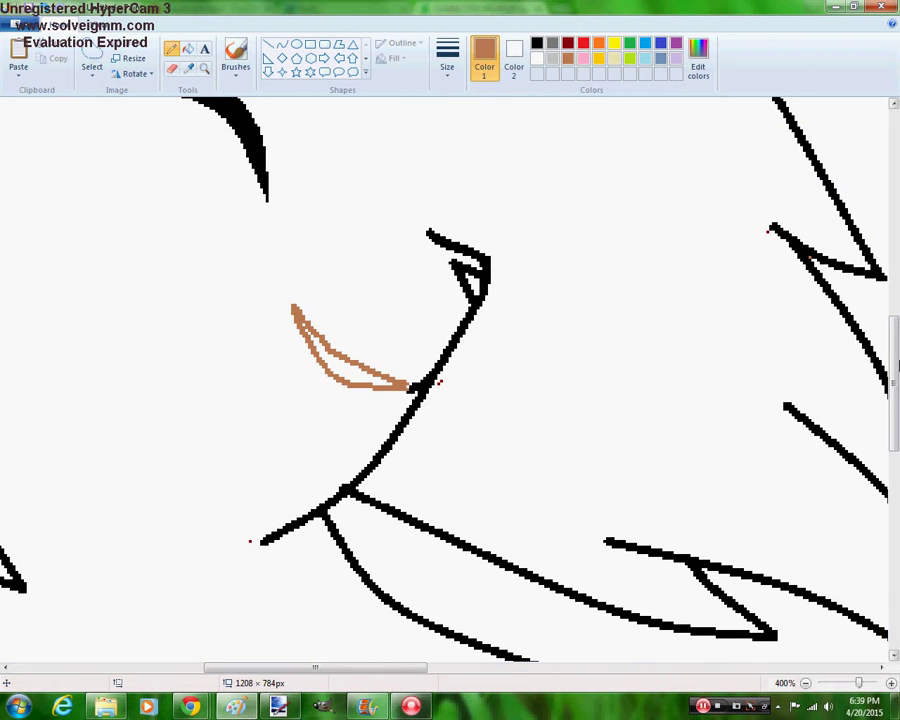
Try to sketch a short brown Pencil stroke just beside the outer end of the closed eye
{"action": "scroll", "coordinate": [569, 293], "scroll_direction": "up", "scroll_amount": 3}
{"action": "left_click", "coordinate": [273, 341]}
{"action": "left_click_drag", "start_coordinate": [282, 349], "coordinate": [287, 400]}
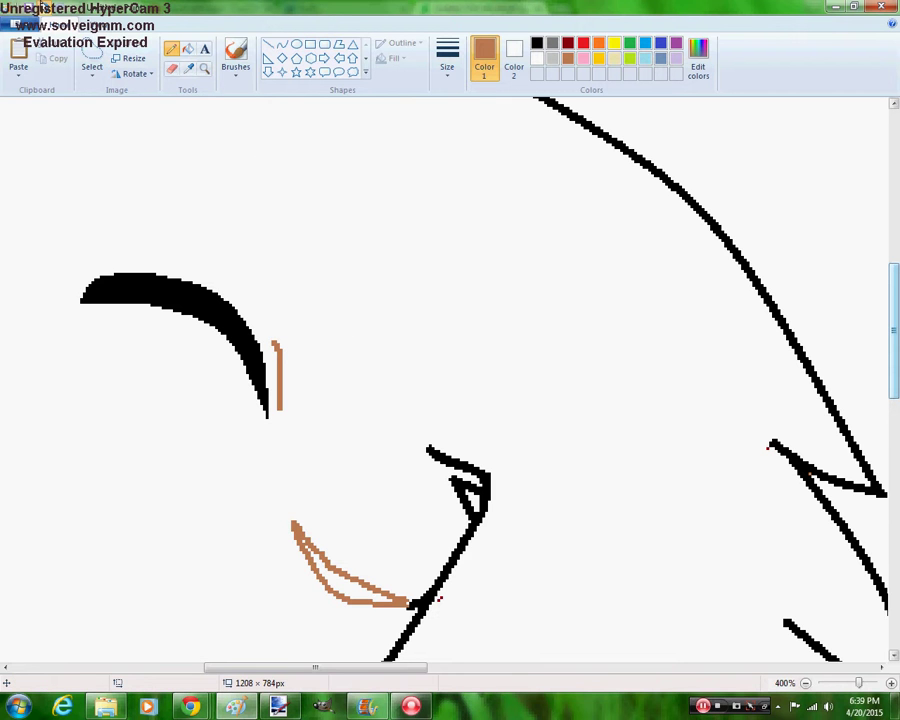
{"action": "key", "text": "ctrl+z"}
{"action": "left_click_drag", "start_coordinate": [285, 383], "coordinate": [292, 341]}
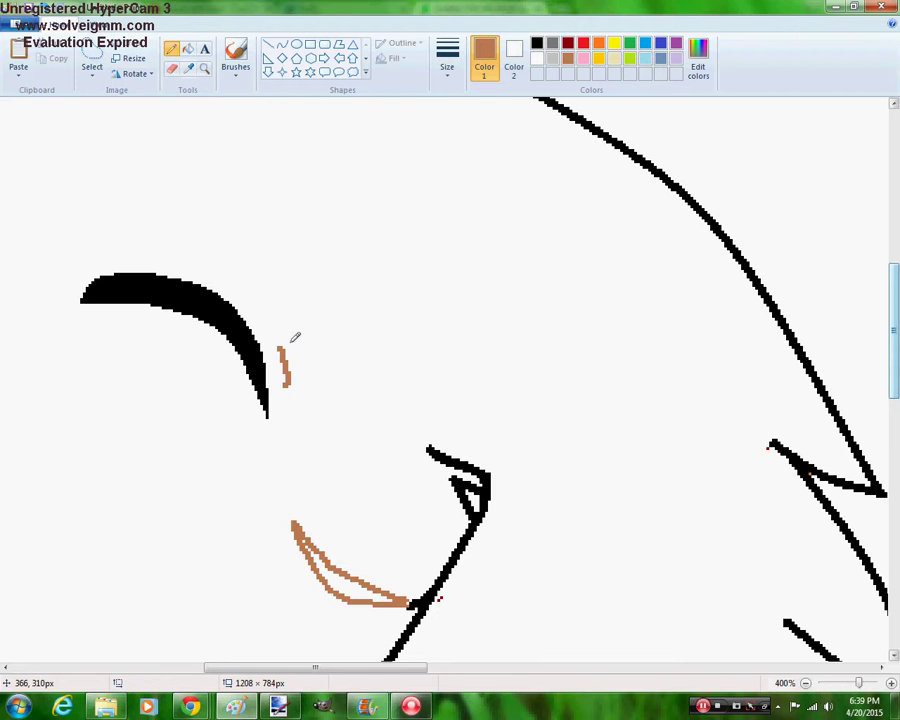
Undo the brown stroke beside the eye and the brown mouth outline, with the view at 300%
{"action": "left_click", "coordinate": [204, 68]}
{"action": "right_click", "coordinate": [206, 210]}
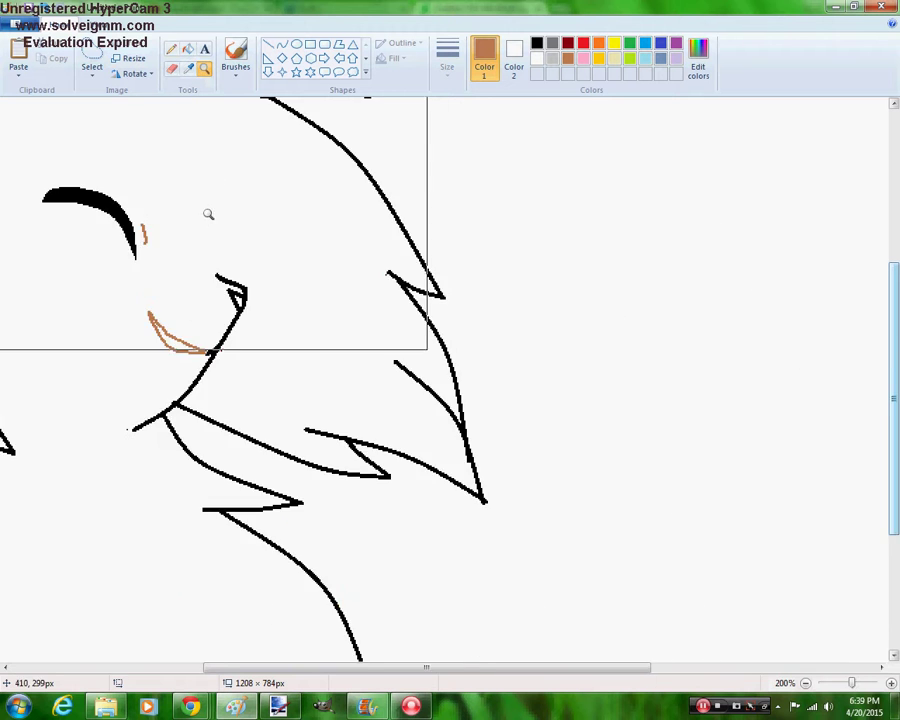
{"action": "right_click", "coordinate": [256, 360]}
{"action": "left_click", "coordinate": [295, 364]}
{"action": "left_click", "coordinate": [378, 342]}
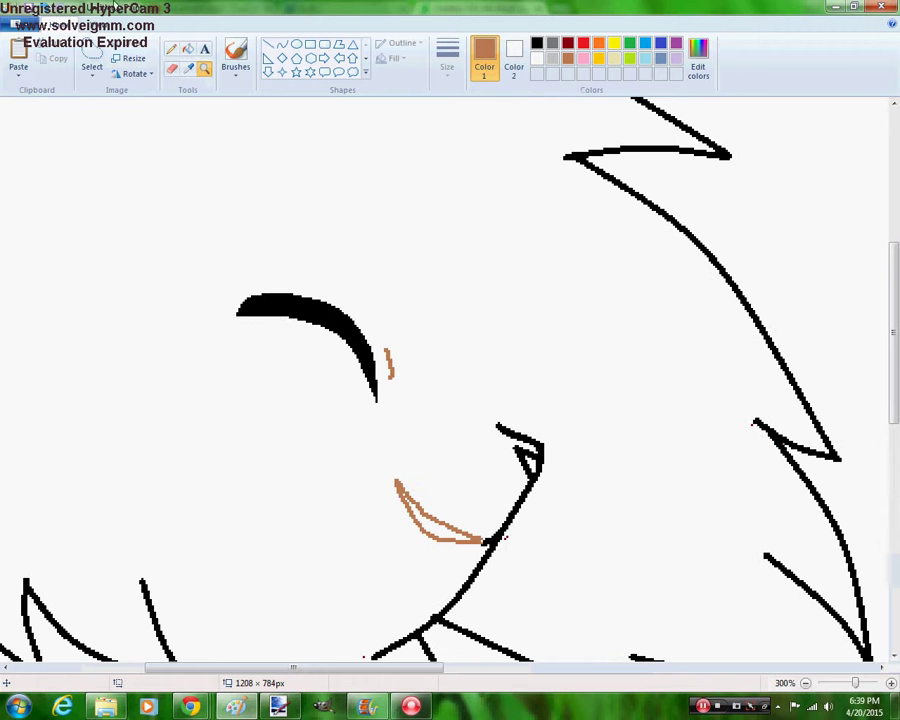
{"action": "left_click", "coordinate": [47, 11]}
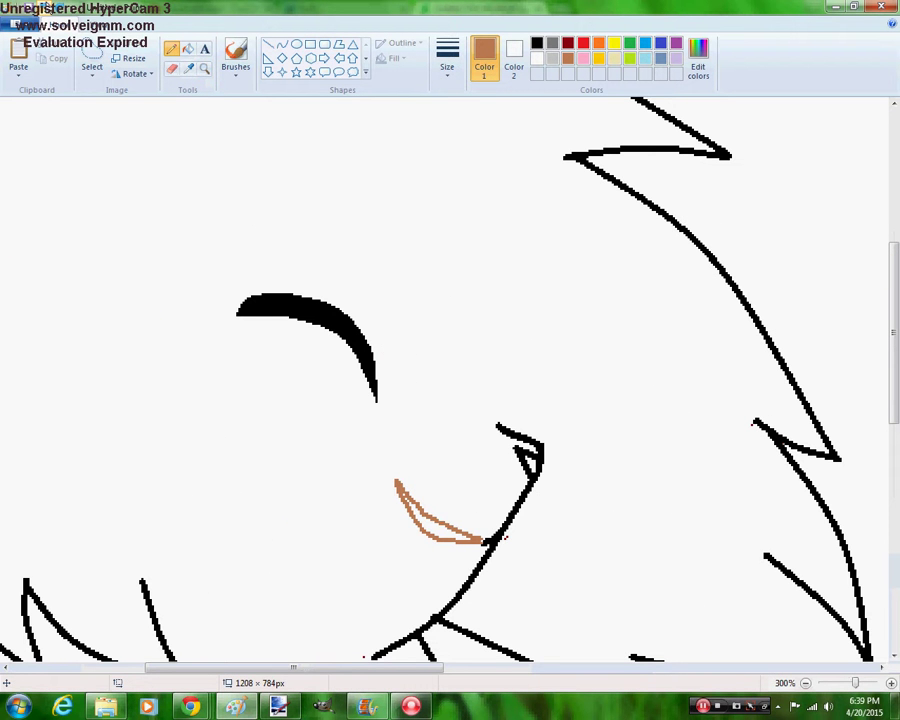
{"action": "left_click", "coordinate": [47, 11]}
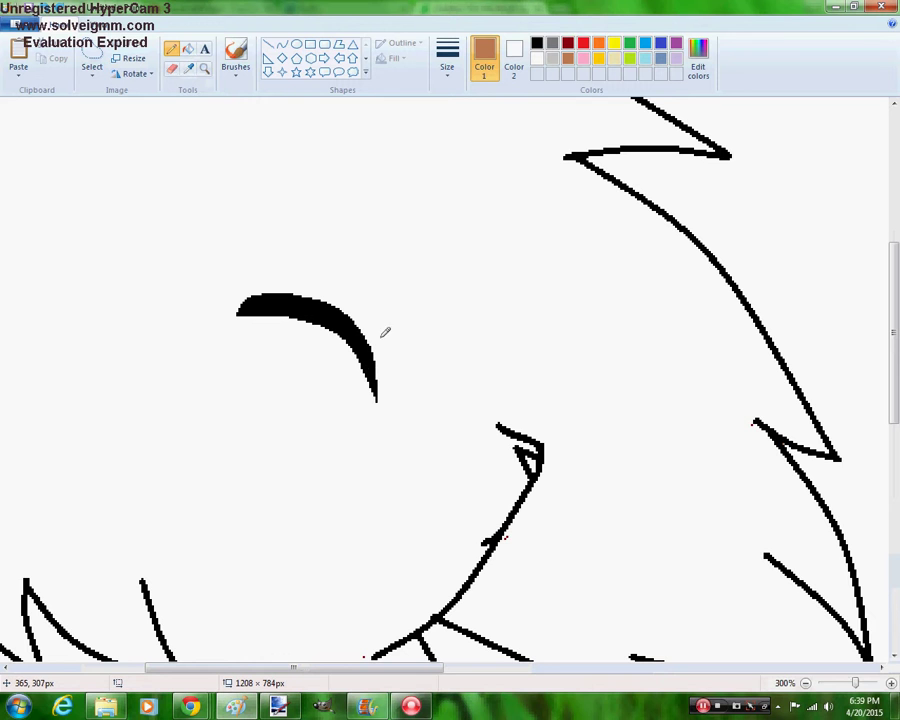
Sketch a short brown Pencil stroke beside the closed eye and a wider crescent-shaped open mouth at the muzzle line
{"action": "left_click_drag", "start_coordinate": [389, 368], "coordinate": [381, 321]}
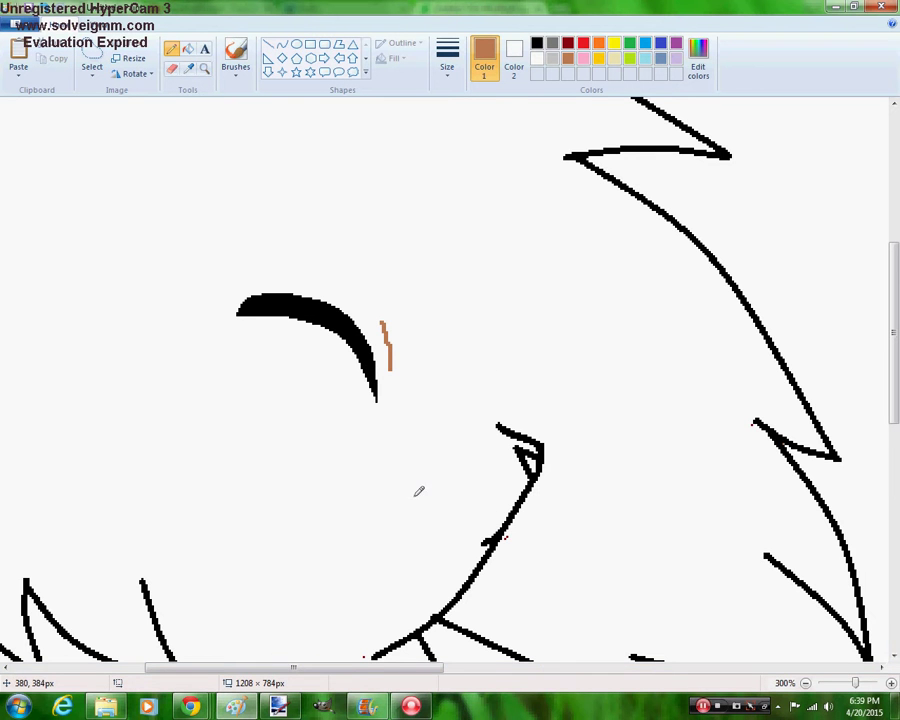
{"action": "left_click_drag", "start_coordinate": [428, 498], "coordinate": [494, 533]}
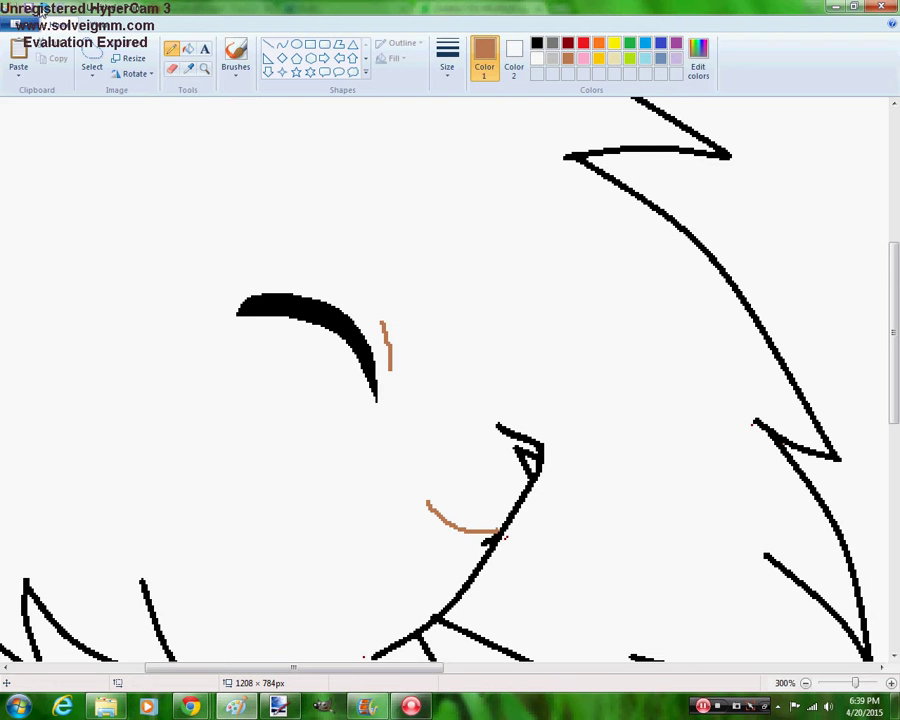
{"action": "left_click", "coordinate": [46, 10]}
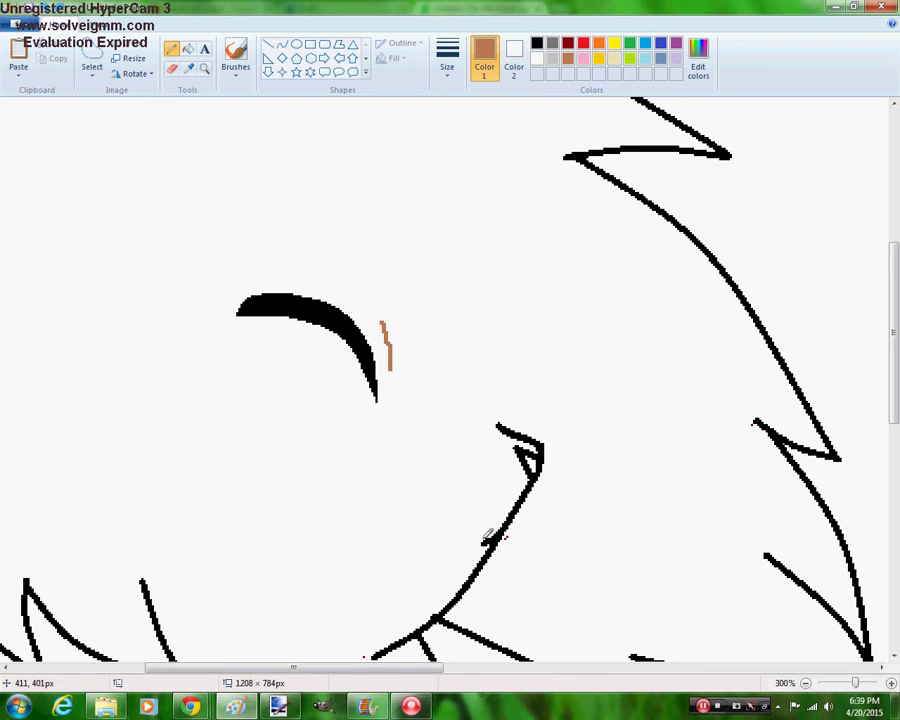
{"action": "mouse_move", "coordinate": [493, 537]}
{"action": "left_mouse_down"}
{"action": "mouse_move", "coordinate": [438, 516]}
{"action": "mouse_move", "coordinate": [406, 472]}
{"action": "mouse_move", "coordinate": [425, 541]}
{"action": "mouse_move", "coordinate": [497, 540]}
{"action": "left_mouse_up"}
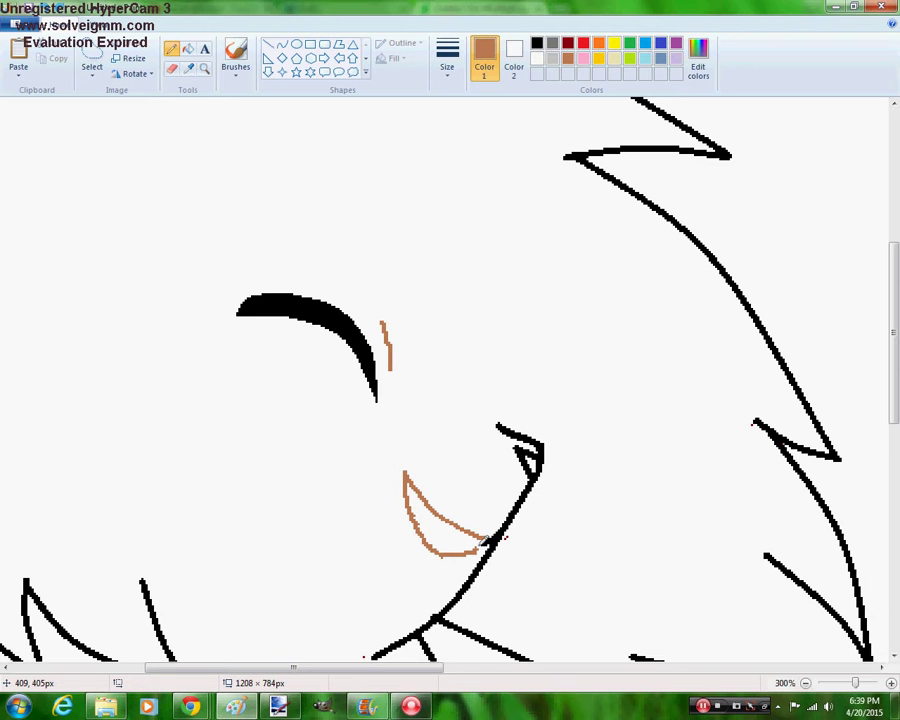
Sketch a deeper brown lower edge for the mouth and erase the black muzzle line between the mouth's two corners
{"action": "mouse_move", "coordinate": [437, 546]}
{"action": "left_mouse_down"}
{"action": "mouse_move", "coordinate": [450, 556]}
{"action": "mouse_move", "coordinate": [484, 549]}
{"action": "left_mouse_up"}
{"action": "left_click", "coordinate": [172, 70]}
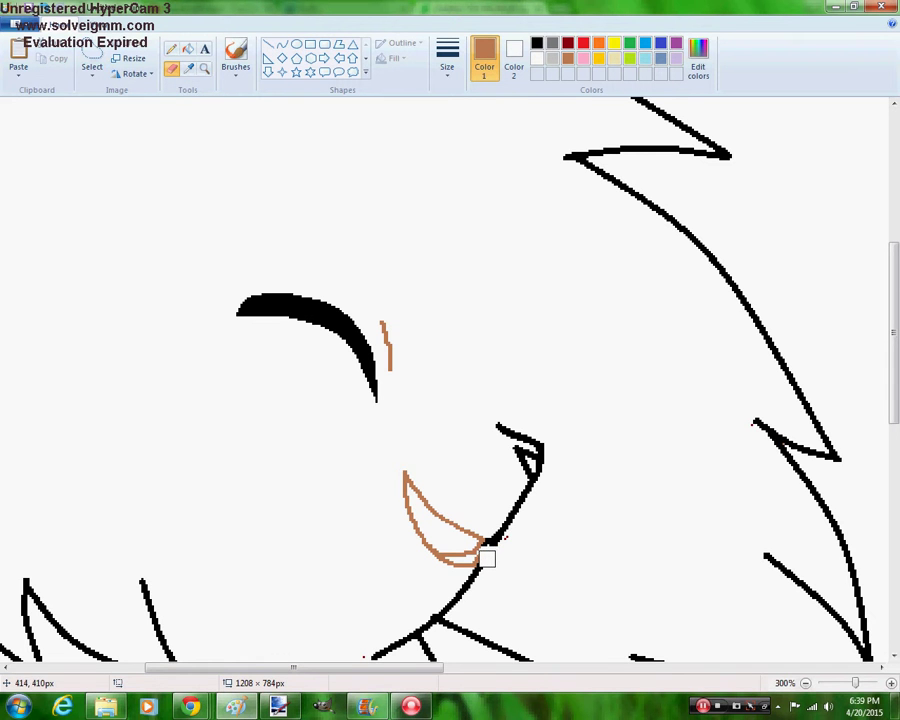
Trace the mouth in black with the Curve tool: upper lip about 44 × 35 px, lower lip about 36 × 46 px, closed along the muzzle
{"action": "left_click", "coordinate": [282, 44]}
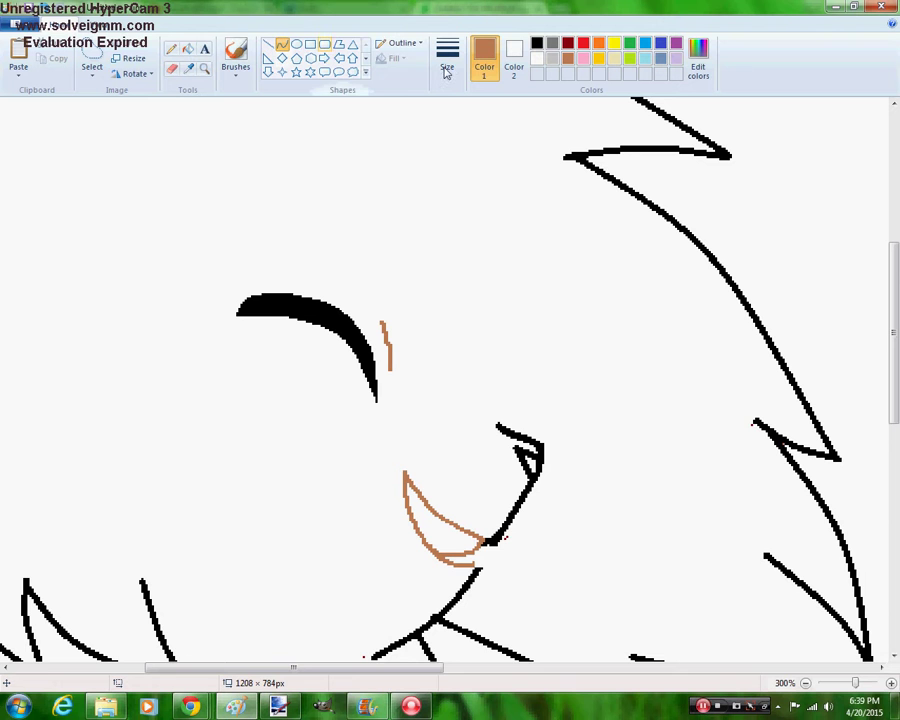
{"action": "left_click", "coordinate": [536, 42]}
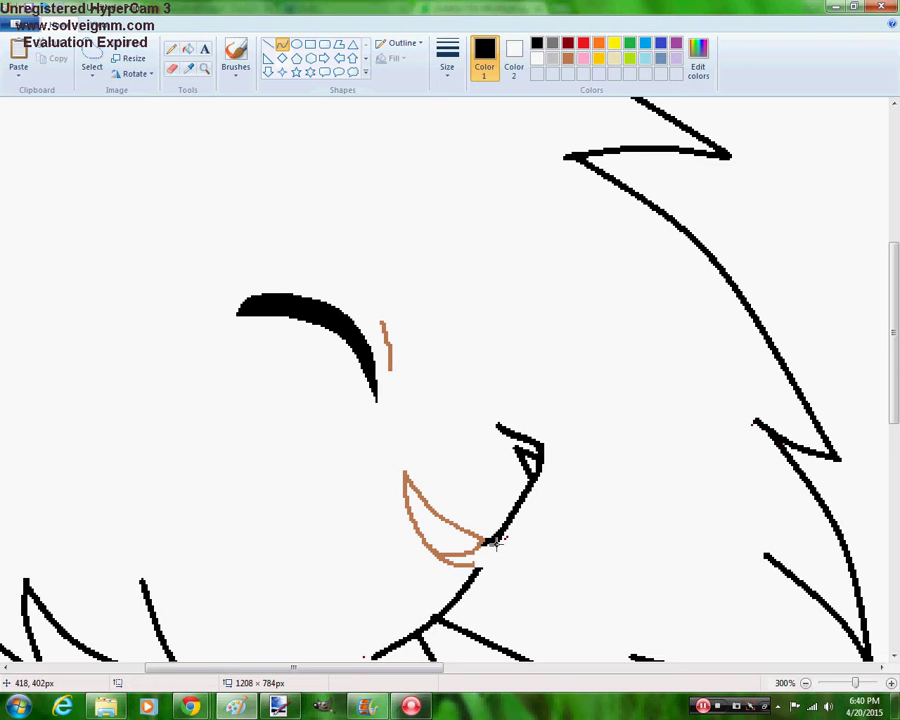
{"action": "left_click_drag", "start_coordinate": [494, 542], "coordinate": [404, 472]}
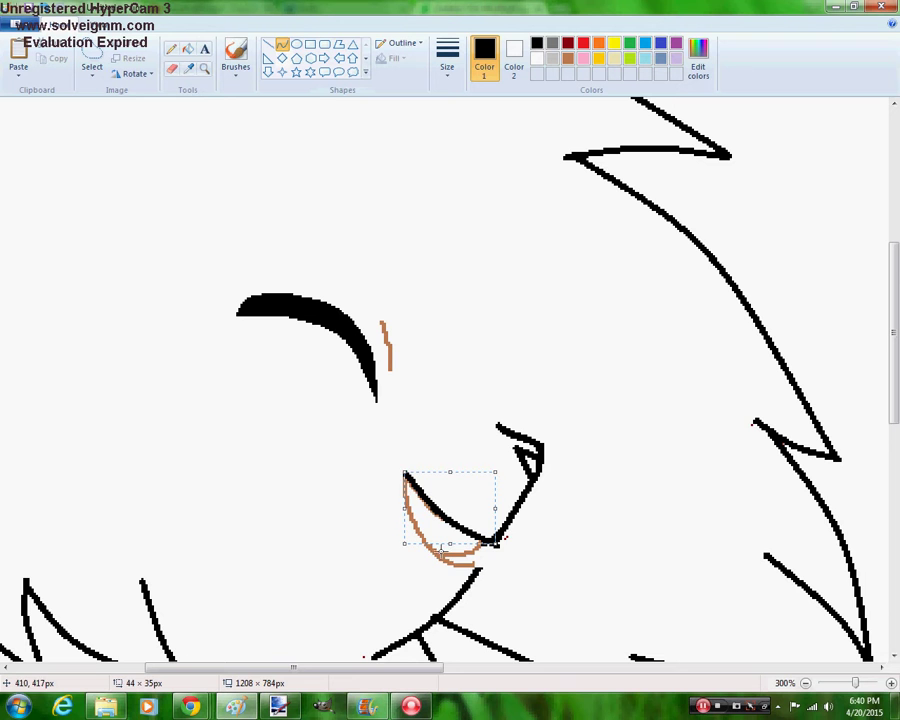
{"action": "left_click_drag", "start_coordinate": [440, 550], "coordinate": [430, 548]}
{"action": "left_click", "coordinate": [428, 552]}
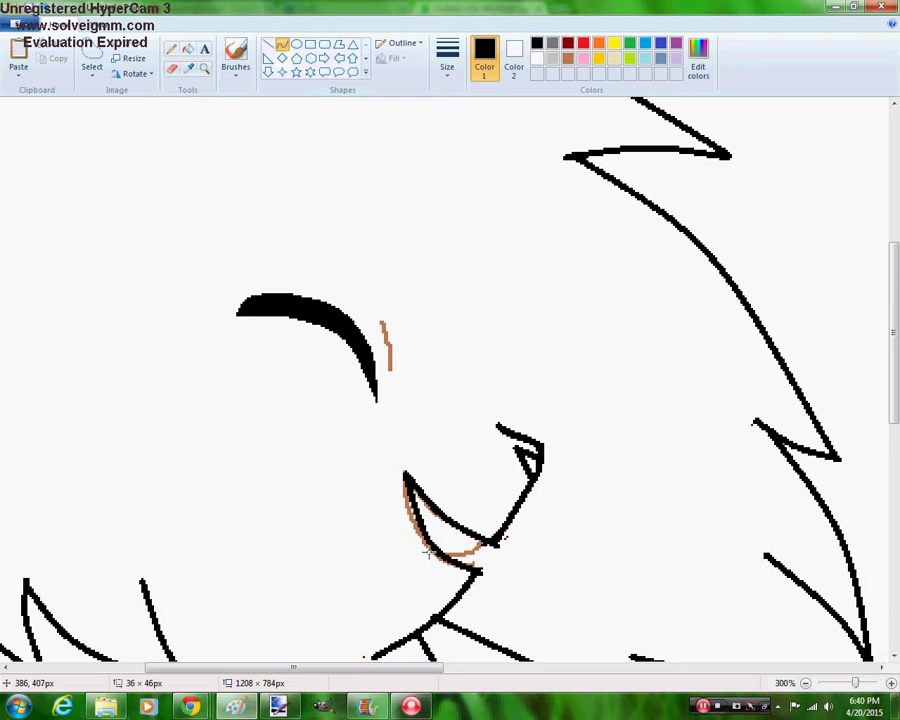
{"action": "left_click", "coordinate": [495, 543]}
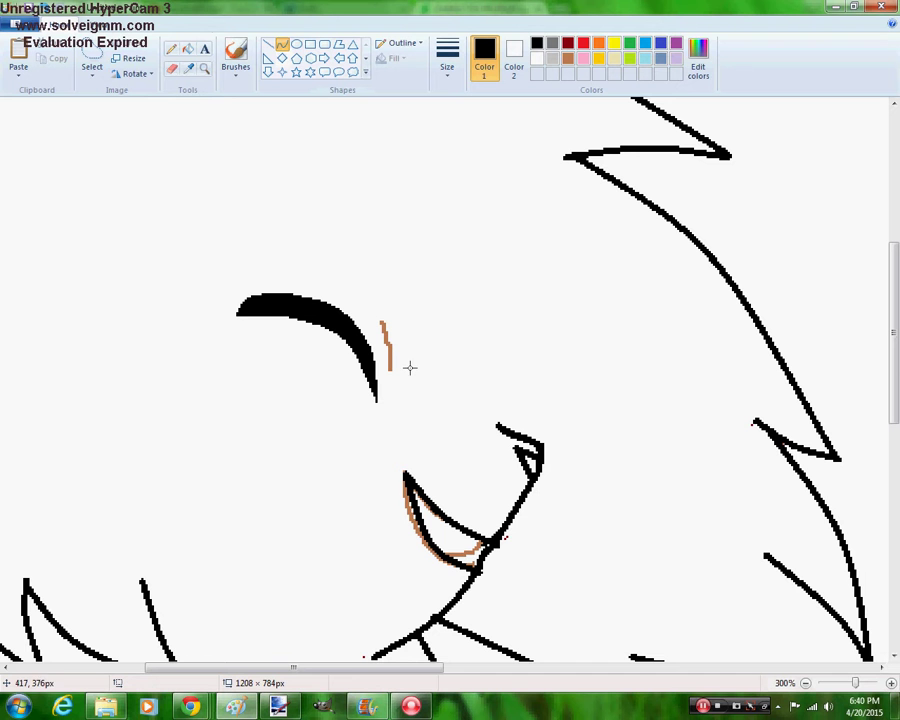
{"action": "left_click", "coordinate": [172, 48]}
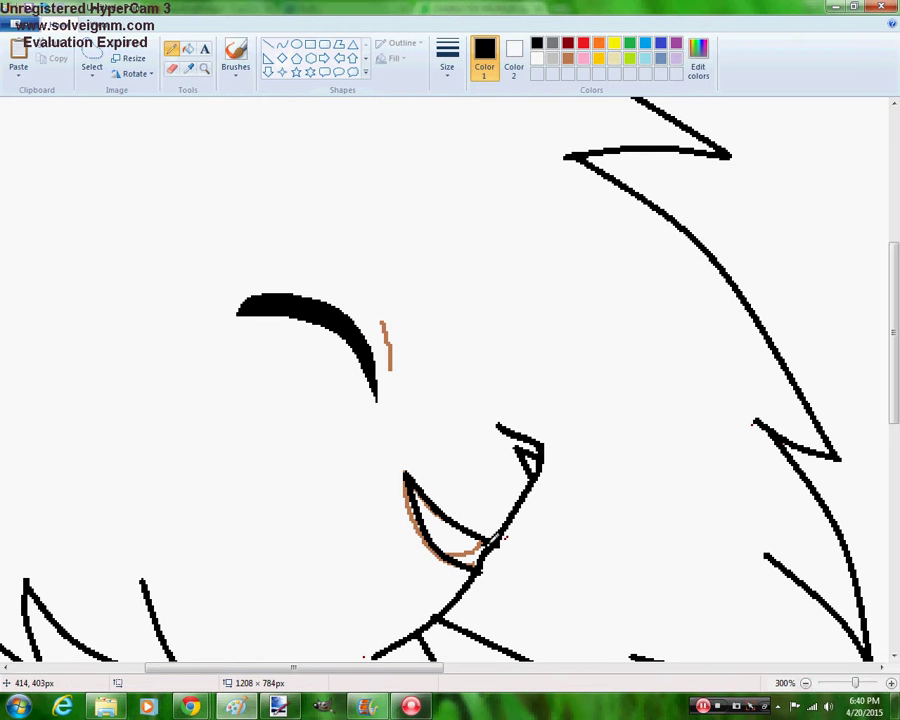
Switch to Chrome, view the YouTube channel page and check the ANIMATION LIVESTREAM broadcast window for viewers, minimizing that window again
{"action": "mouse_move", "coordinate": [190, 706]}
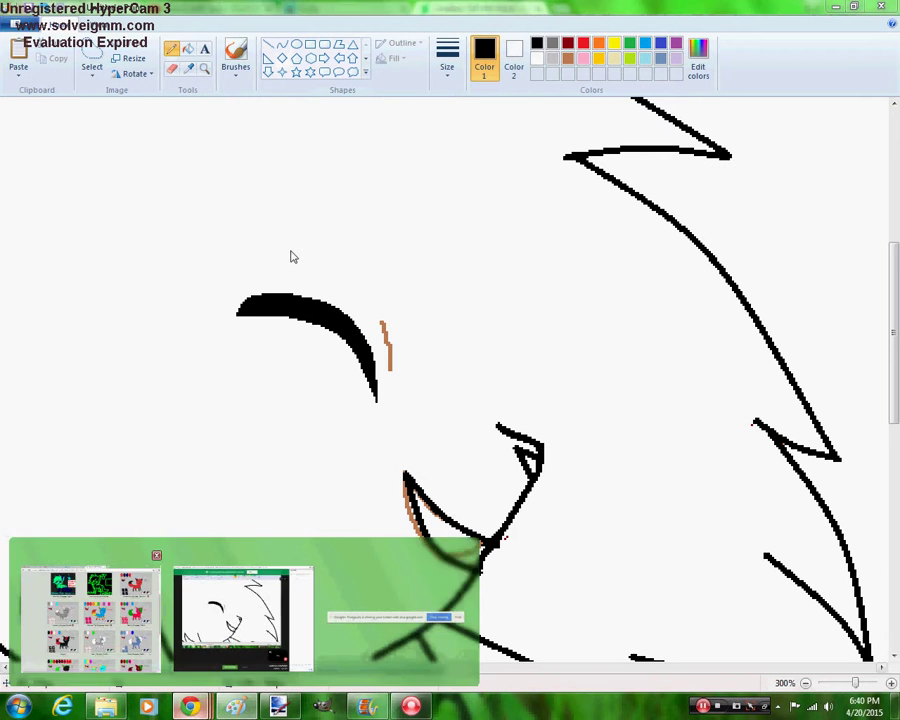
{"action": "left_click", "coordinate": [90, 610]}
{"action": "left_click", "coordinate": [220, 8]}
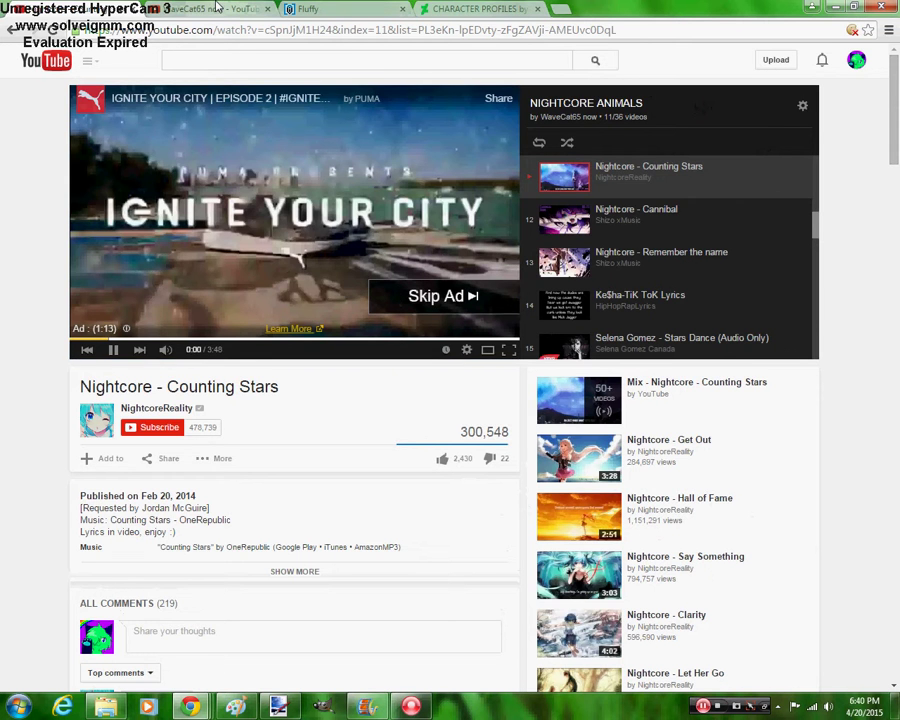
{"action": "key", "text": "alt+Left"}
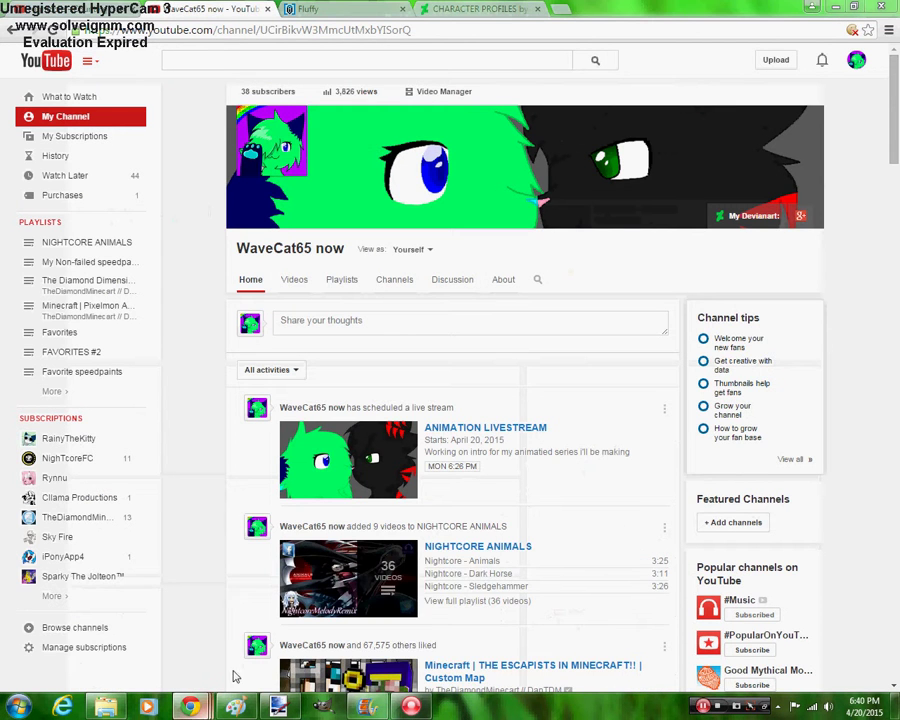
{"action": "mouse_move", "coordinate": [190, 706]}
{"action": "left_click", "coordinate": [244, 636]}
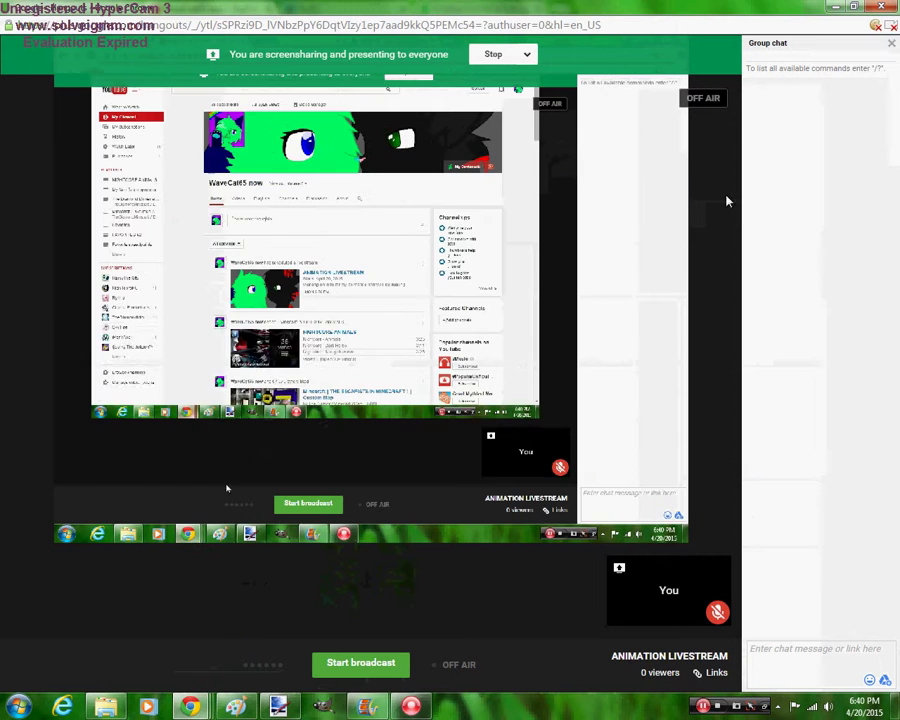
{"action": "left_click", "coordinate": [833, 6]}
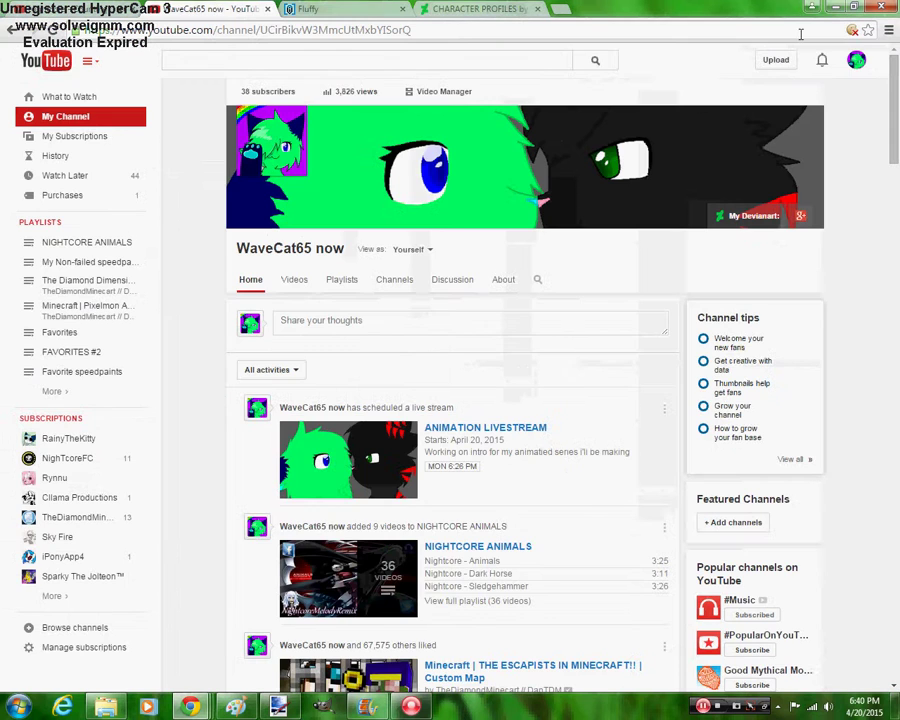
Switch to the OviPets page and open the friend request from its notifications
{"action": "left_click", "coordinate": [482, 8]}
{"action": "left_click", "coordinate": [349, 8]}
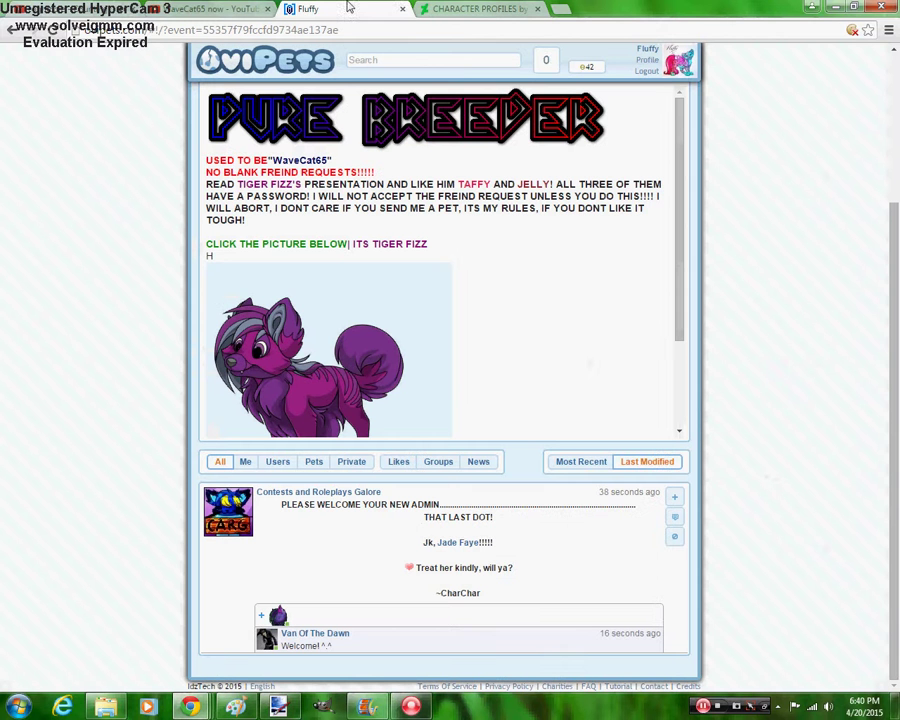
{"action": "left_click", "coordinate": [547, 72]}
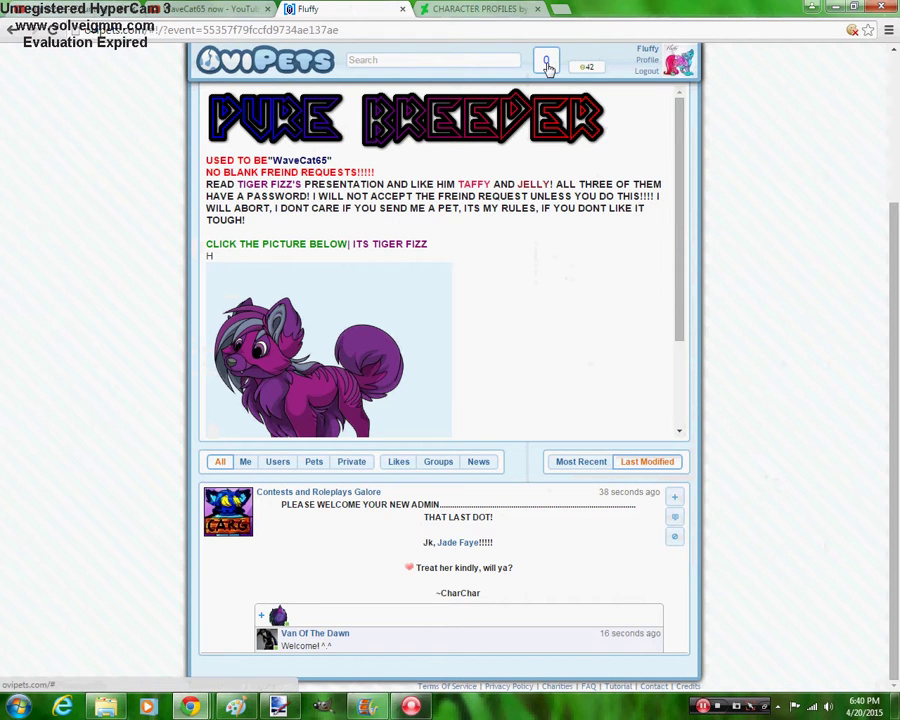
{"action": "mouse_move", "coordinate": [555, 90]}
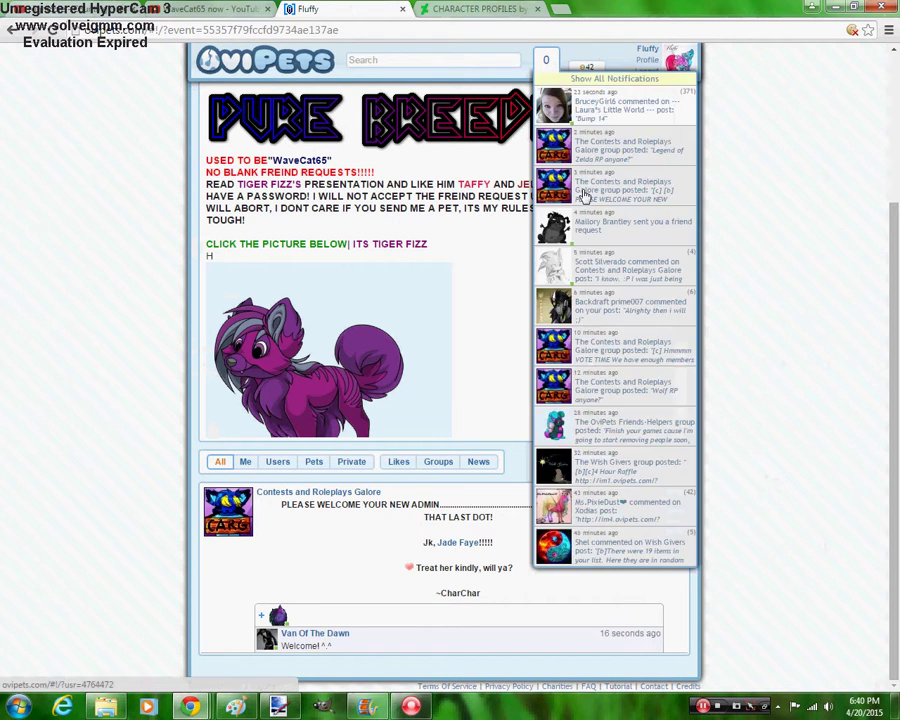
{"action": "left_click", "coordinate": [648, 238]}
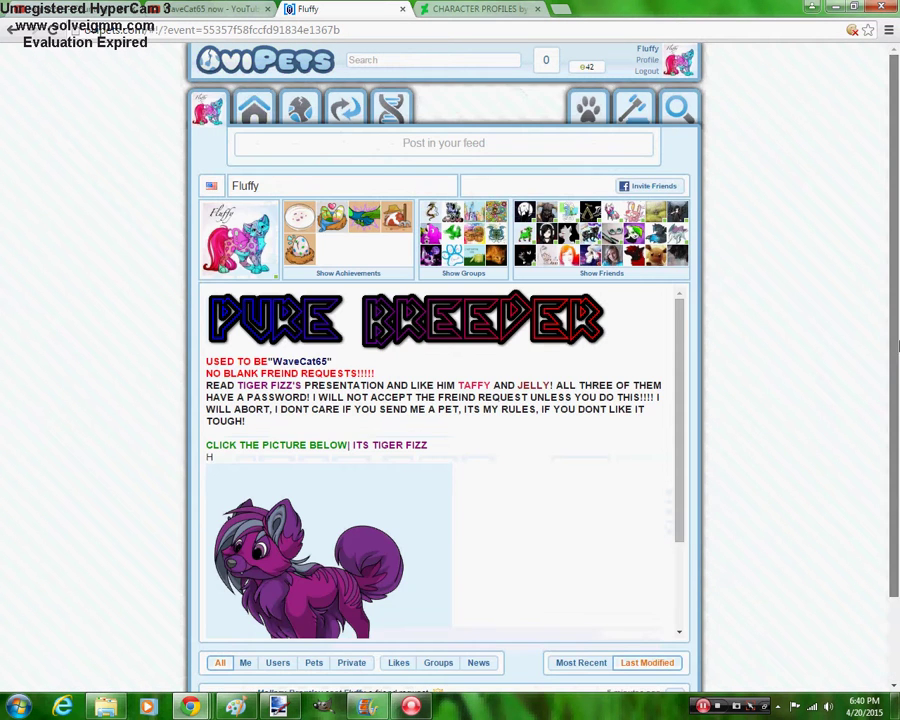
{"action": "scroll", "coordinate": [897, 428], "scroll_direction": "down", "scroll_amount": 2}
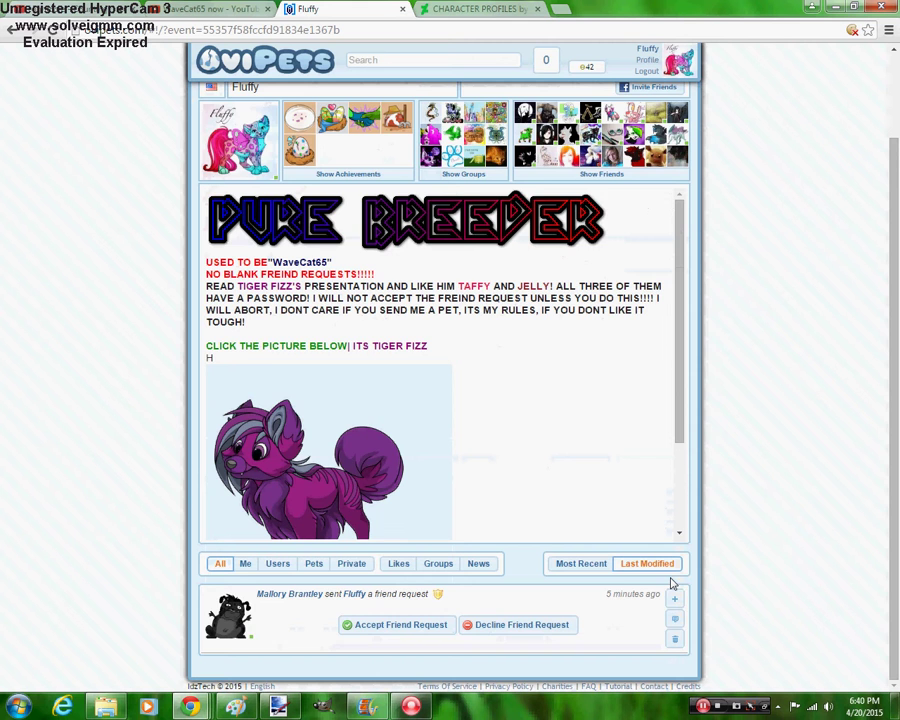
Open the profile presentation's source text, copy the linked Tiger Fizz picture code and leave the editor
{"action": "left_click", "coordinate": [527, 396]}
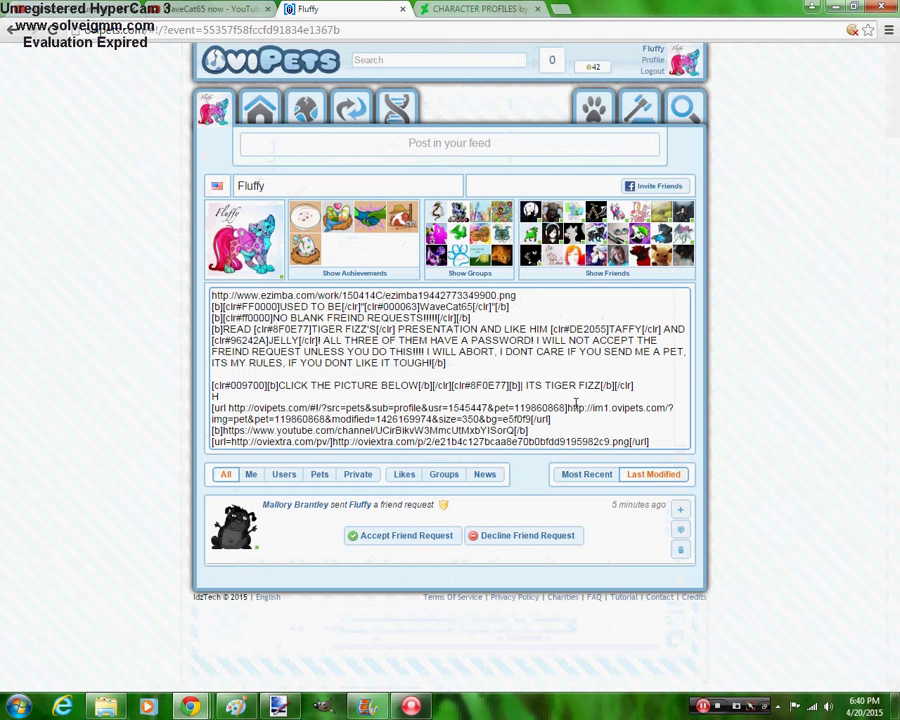
{"action": "left_click_drag", "start_coordinate": [576, 420], "coordinate": [181, 406]}
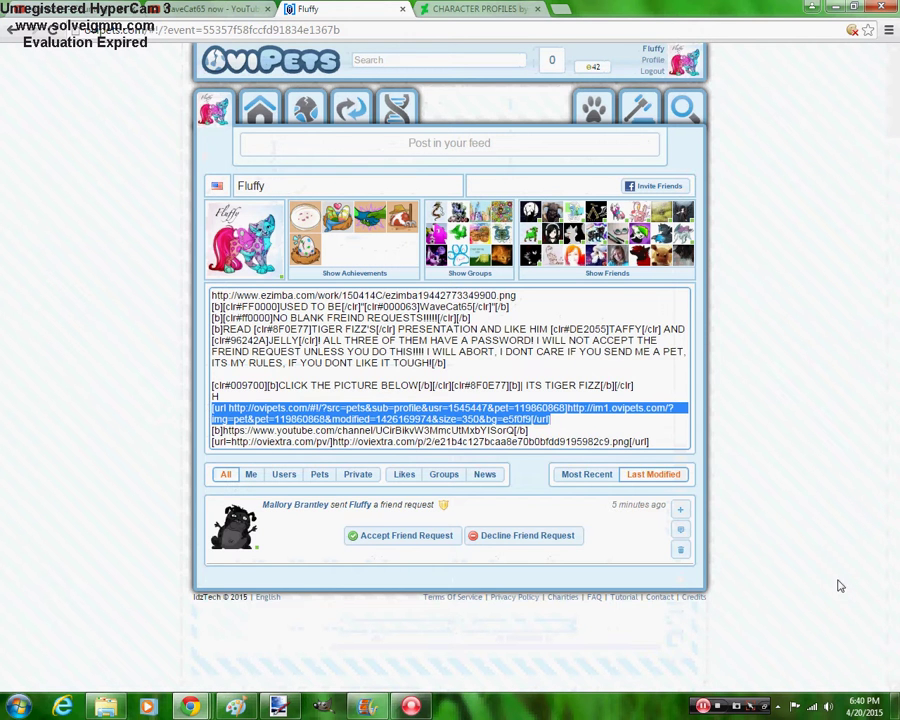
{"action": "left_click", "coordinate": [685, 533]}
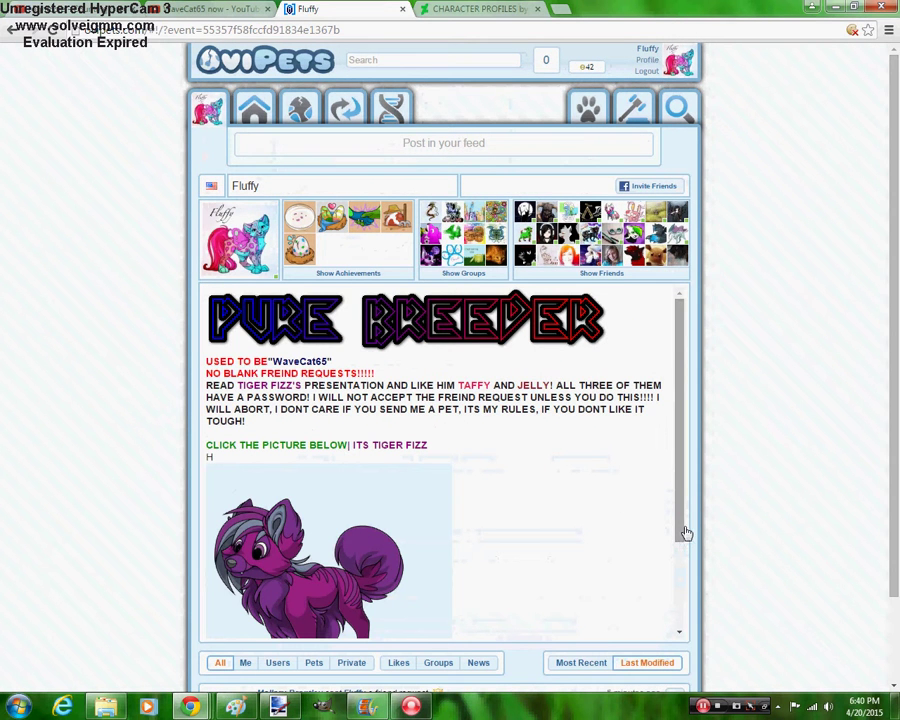
{"action": "left_click_drag", "start_coordinate": [895, 600], "coordinate": [897, 614]}
{"action": "left_click", "coordinate": [893, 690]}
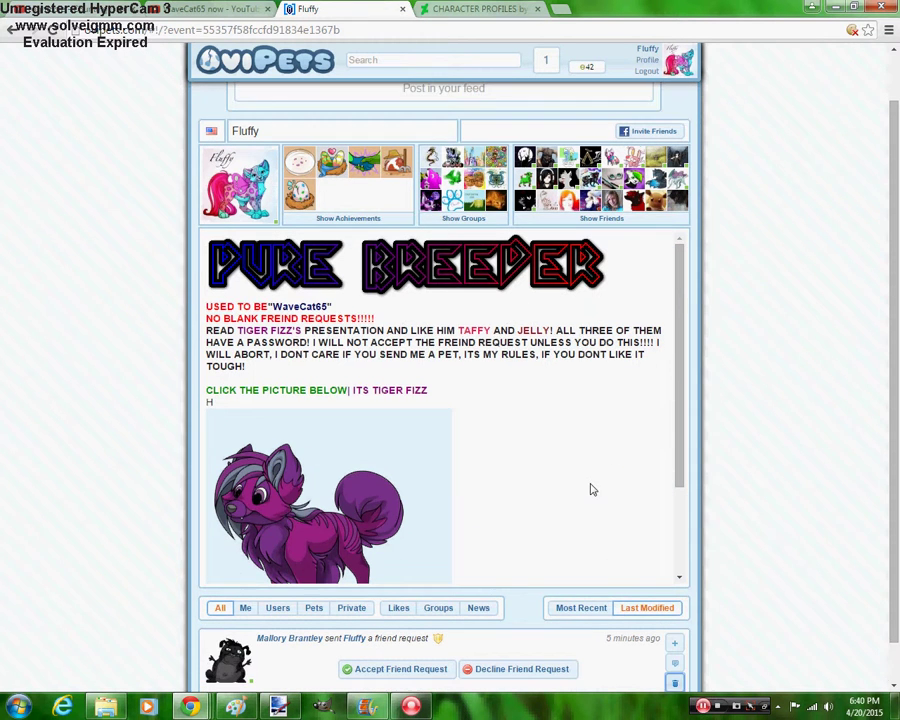
{"action": "left_click", "coordinate": [593, 490]}
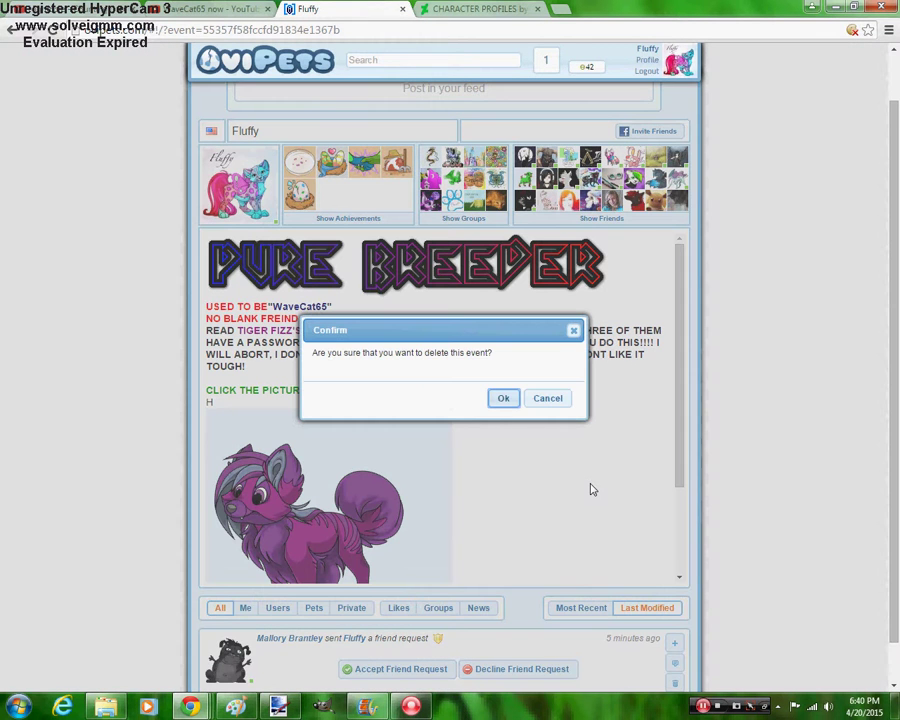
{"action": "left_click", "coordinate": [560, 399]}
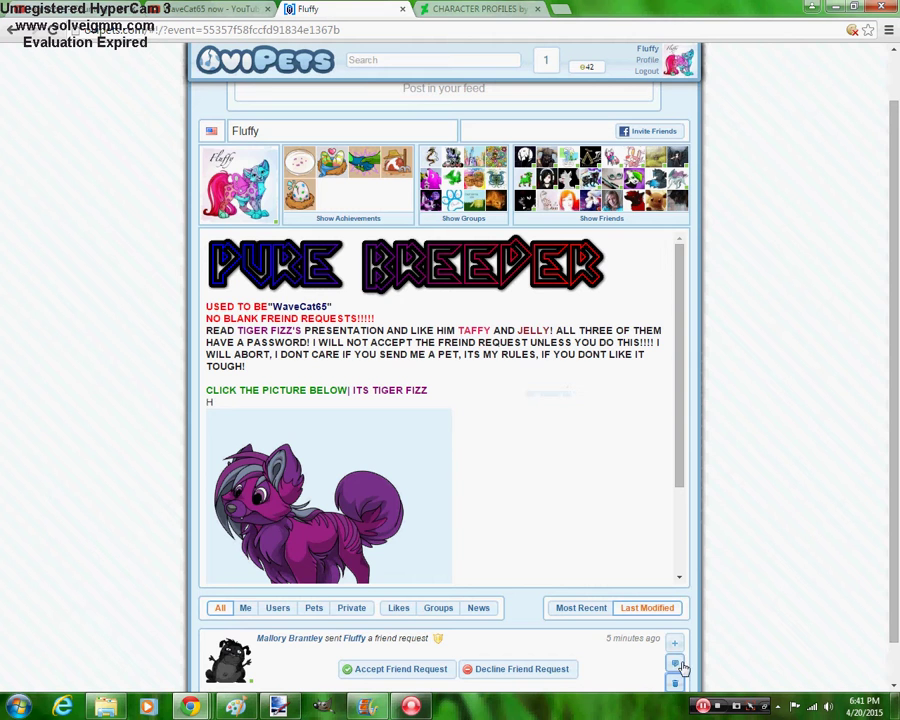
Post the copied Tiger Fizz picture link as a comment on the friend request
{"action": "left_click", "coordinate": [676, 664]}
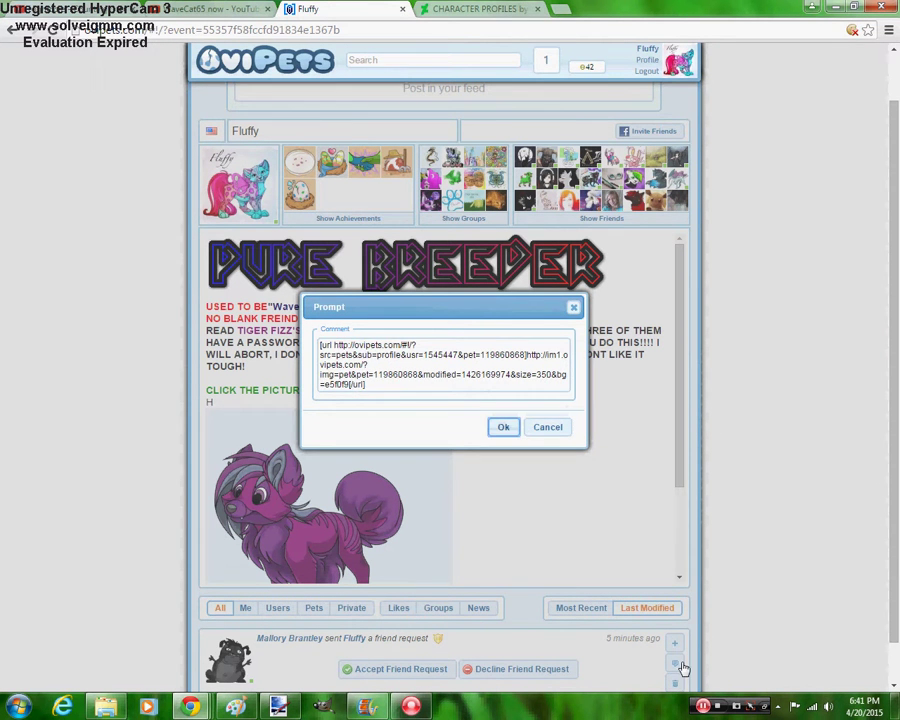
{"action": "key", "text": "Return"}
{"action": "scroll", "coordinate": [898, 603], "scroll_direction": "down", "scroll_amount": 1}
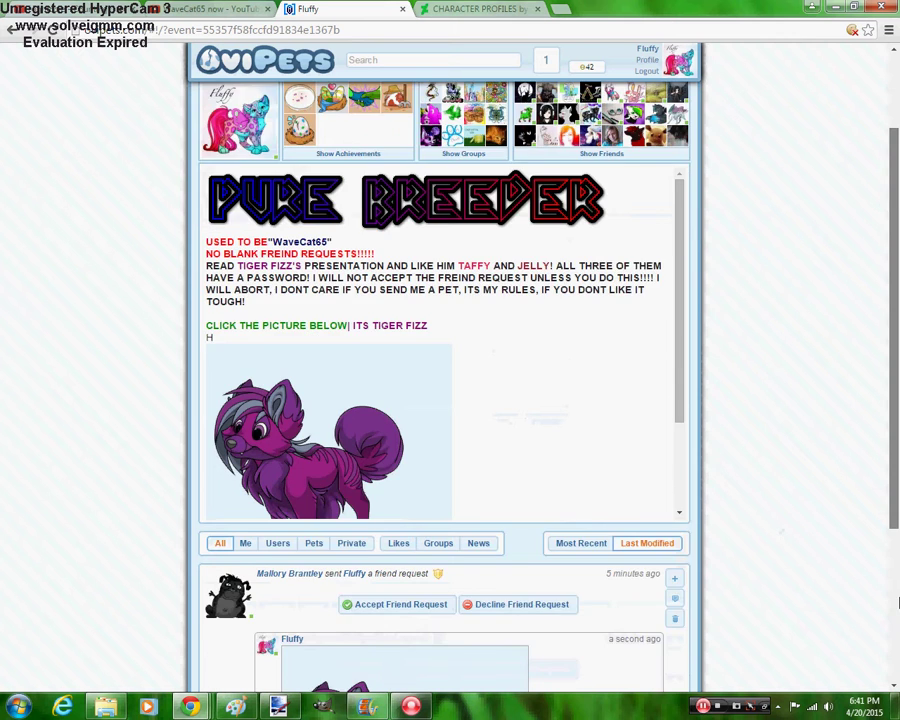
{"action": "scroll", "coordinate": [898, 612], "scroll_direction": "down", "scroll_amount": 3}
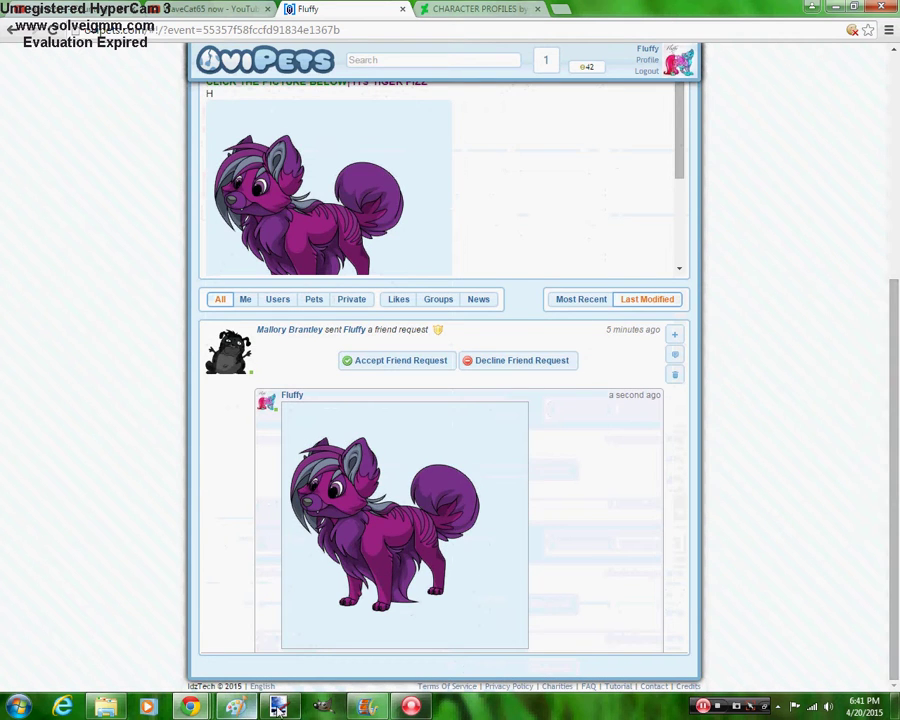
Switch back to the Paint drawing and make the Curve tool active
{"action": "left_click", "coordinate": [280, 708]}
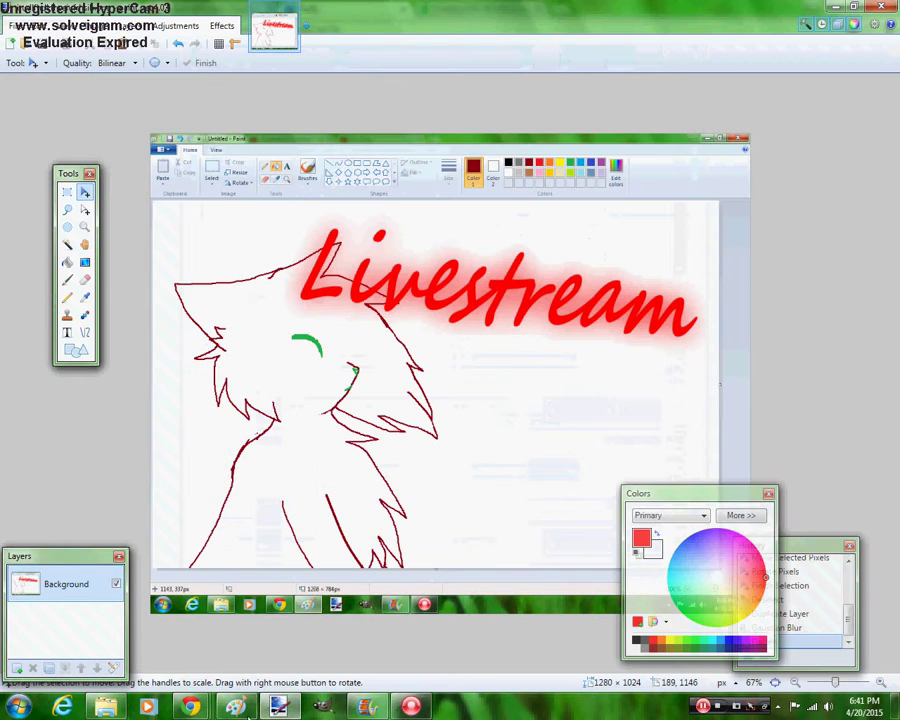
{"action": "left_click", "coordinate": [283, 708]}
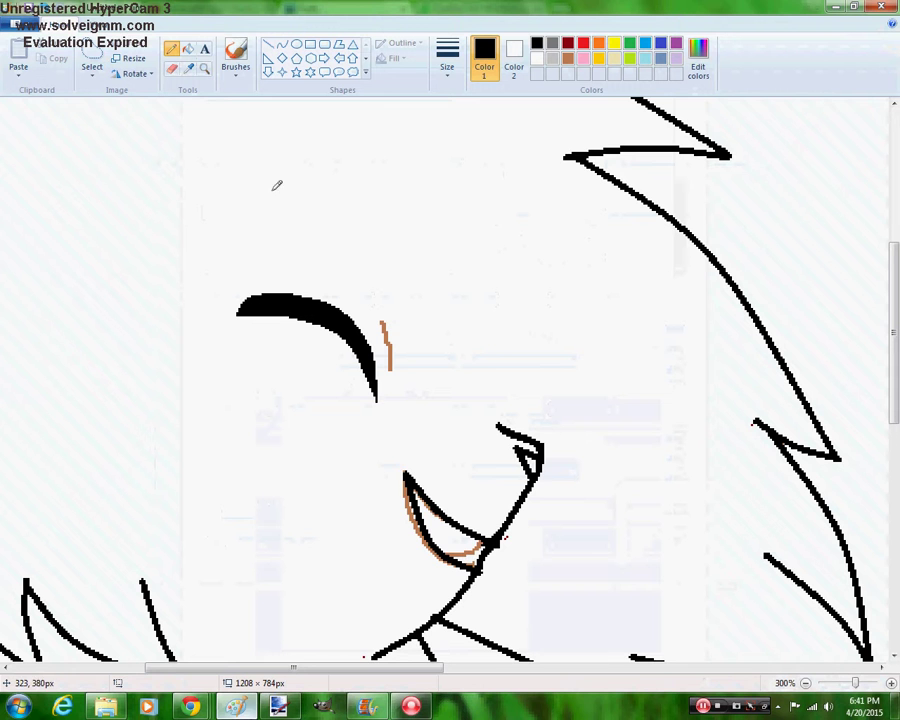
{"action": "left_click", "coordinate": [282, 44]}
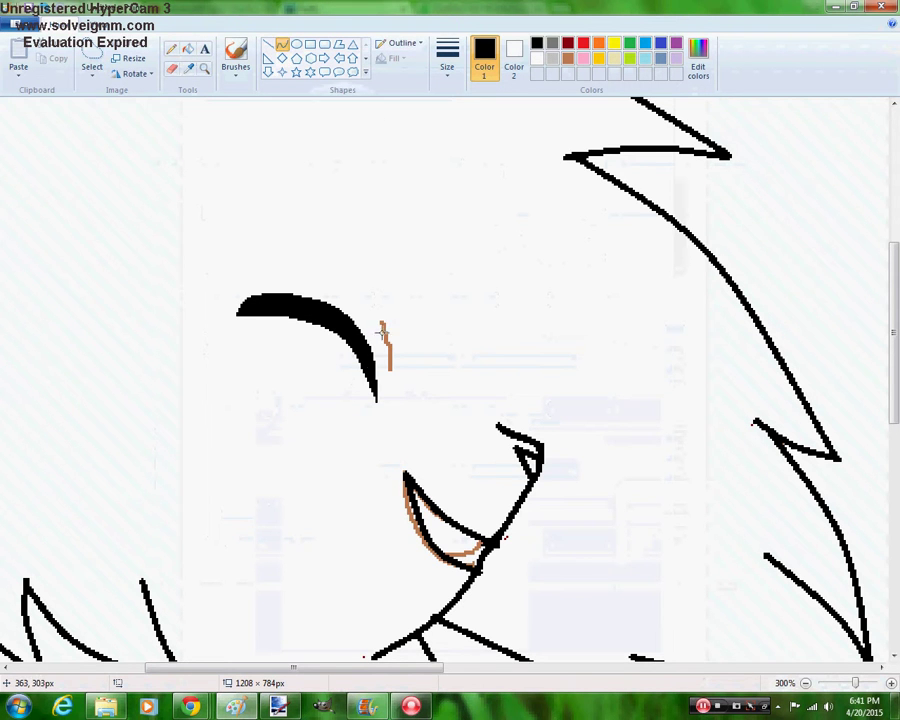
Try to trace the brown stroke beside the closed eye with short black curves, undoing each attempt
{"action": "mouse_move", "coordinate": [378, 314]}
{"action": "left_mouse_down"}
{"action": "mouse_move", "coordinate": [389, 377]}
{"action": "mouse_move", "coordinate": [392, 345]}
{"action": "left_mouse_up"}
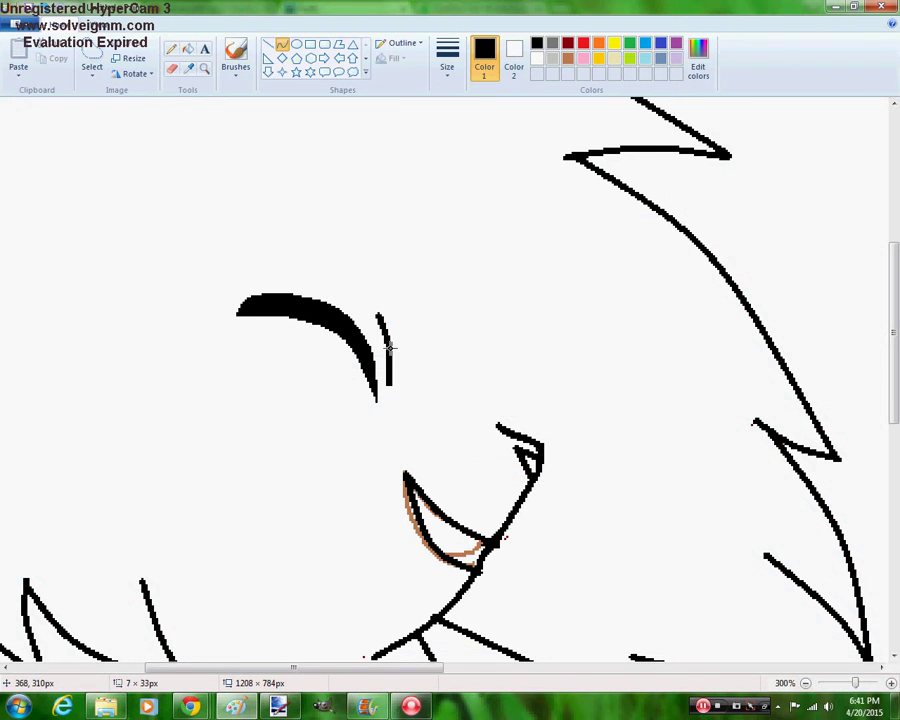
{"action": "left_click", "coordinate": [45, 7]}
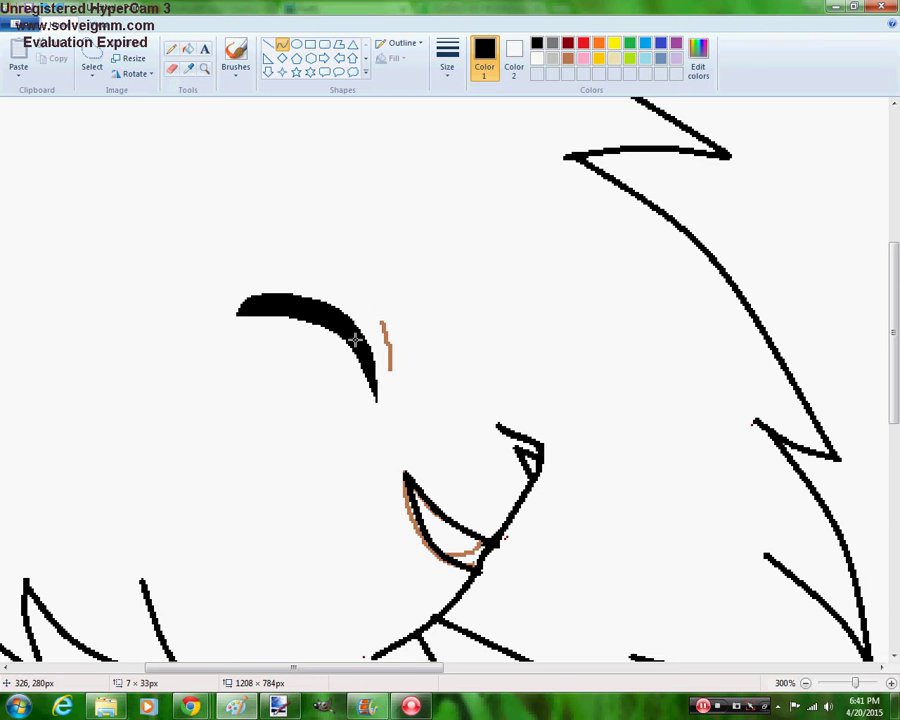
{"action": "left_click_drag", "start_coordinate": [376, 316], "coordinate": [382, 388]}
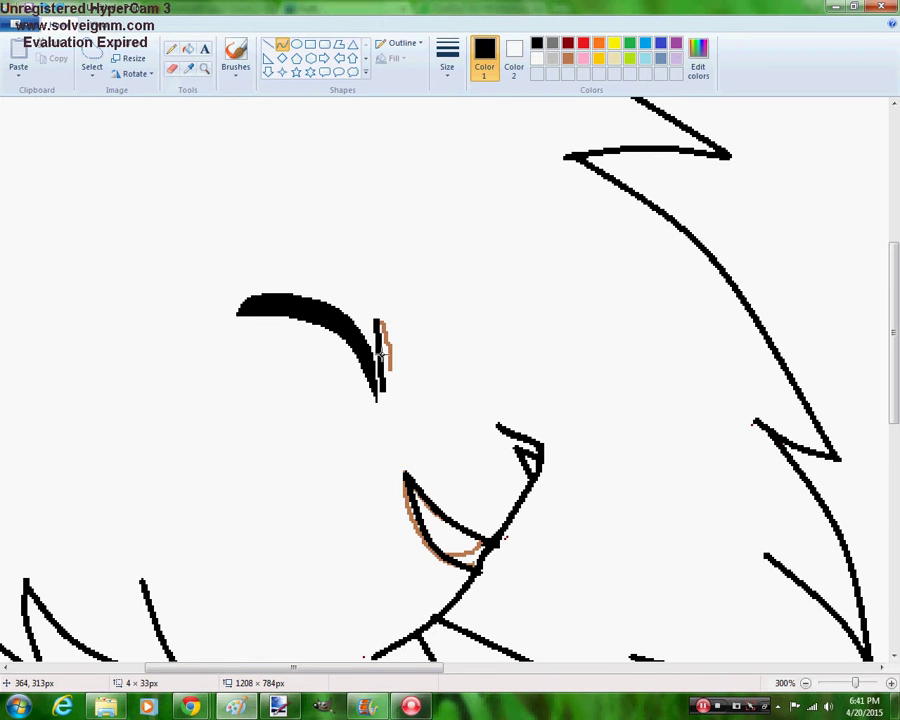
{"action": "mouse_move", "coordinate": [375, 355]}
{"action": "left_mouse_down"}
{"action": "mouse_move", "coordinate": [382, 390]}
{"action": "mouse_move", "coordinate": [375, 321]}
{"action": "mouse_move", "coordinate": [386, 391]}
{"action": "mouse_move", "coordinate": [400, 377]}
{"action": "mouse_move", "coordinate": [414, 385]}
{"action": "left_mouse_up"}
{"action": "left_click", "coordinate": [44, 10]}
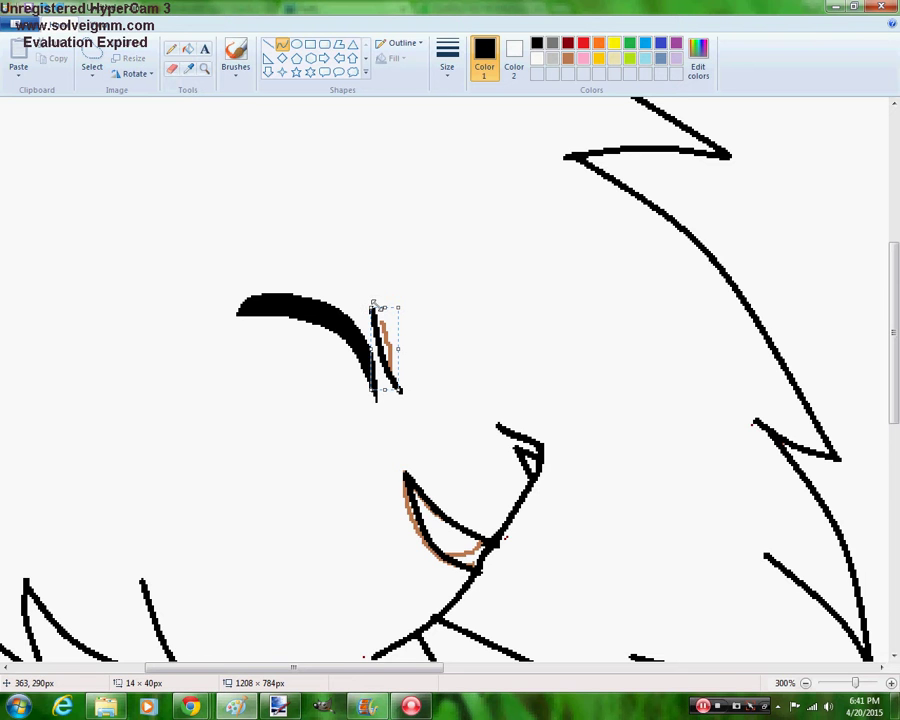
Trace the brown stroke beside the closed eye with a black curve about 9 × 41 px
{"action": "left_click_drag", "start_coordinate": [362, 302], "coordinate": [386, 344]}
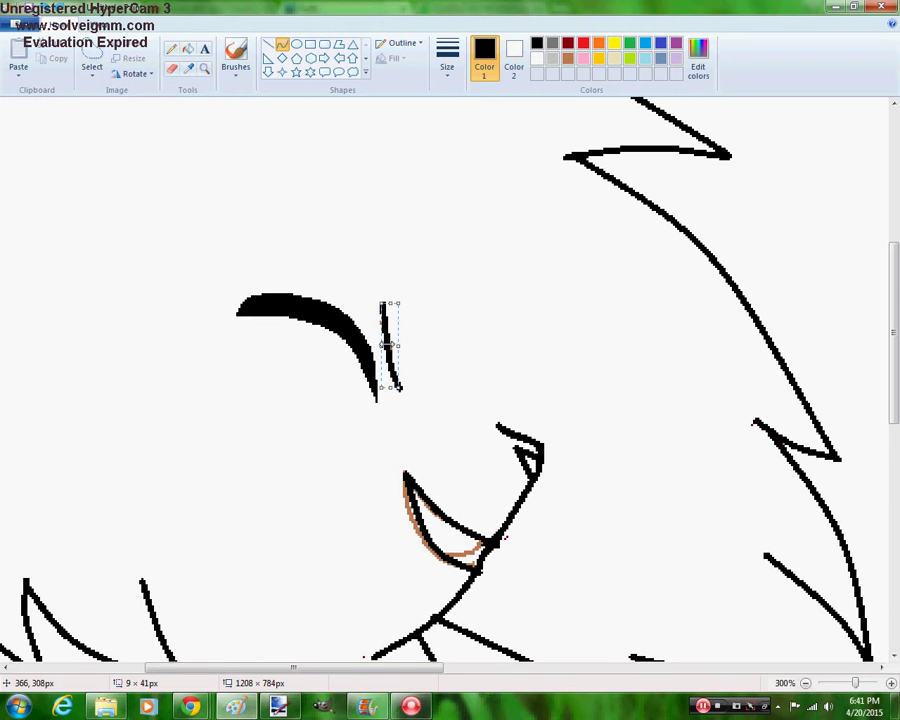
{"action": "left_click", "coordinate": [188, 48]}
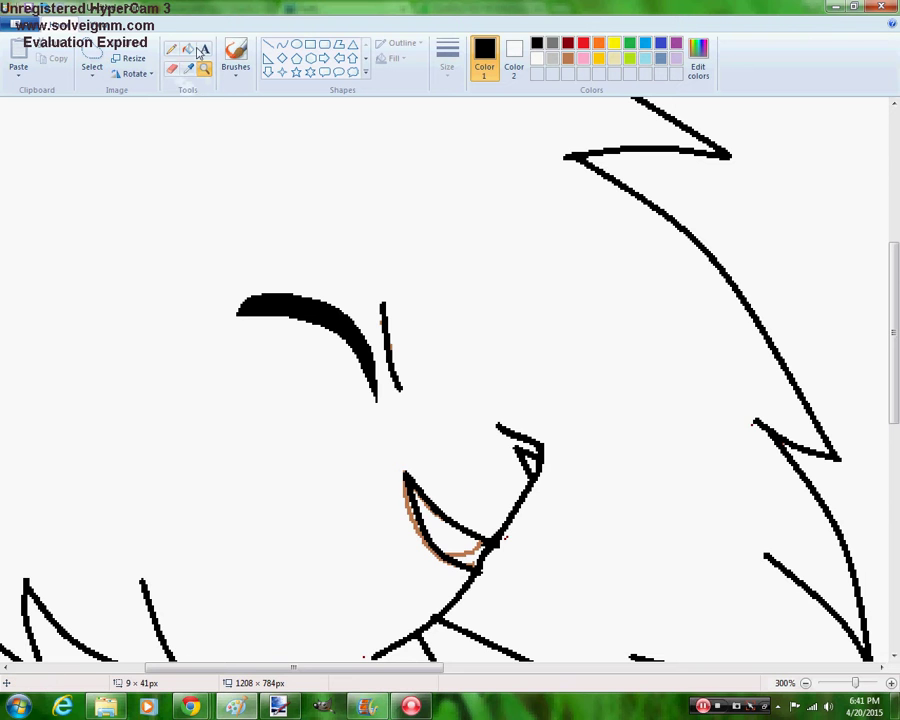
Clear the remaining brown sketch strokes around the mouth and beside the closed eye with the Fill tool
{"action": "left_click", "coordinate": [568, 58]}
{"action": "left_click", "coordinate": [459, 548]}
{"action": "key", "text": "ctrl+z"}
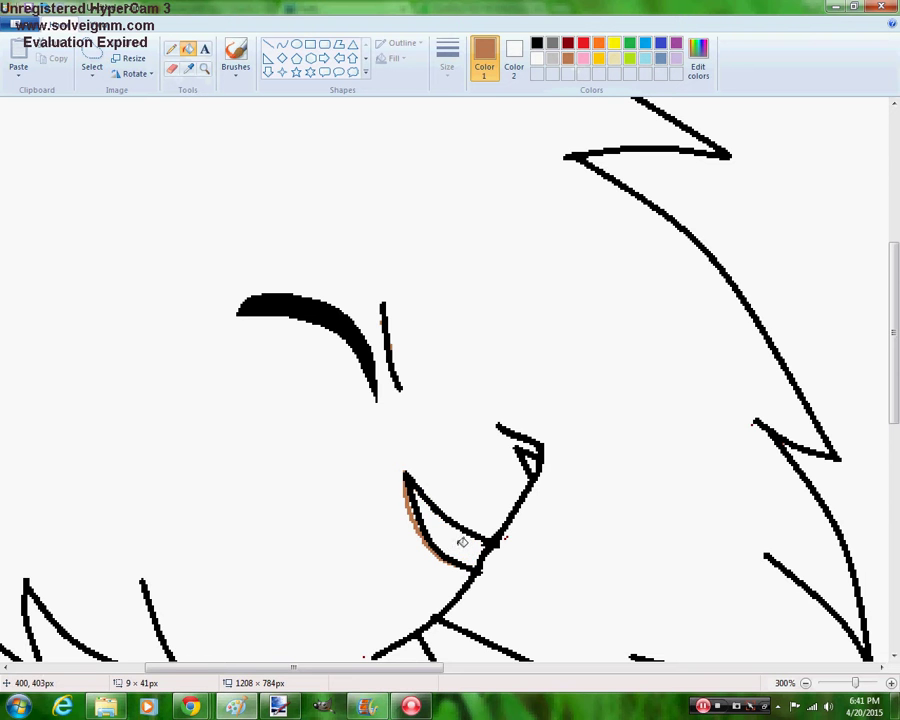
{"action": "left_click", "coordinate": [381, 544]}
{"action": "key", "text": "ctrl+z"}
{"action": "key", "text": "ctrl+z"}
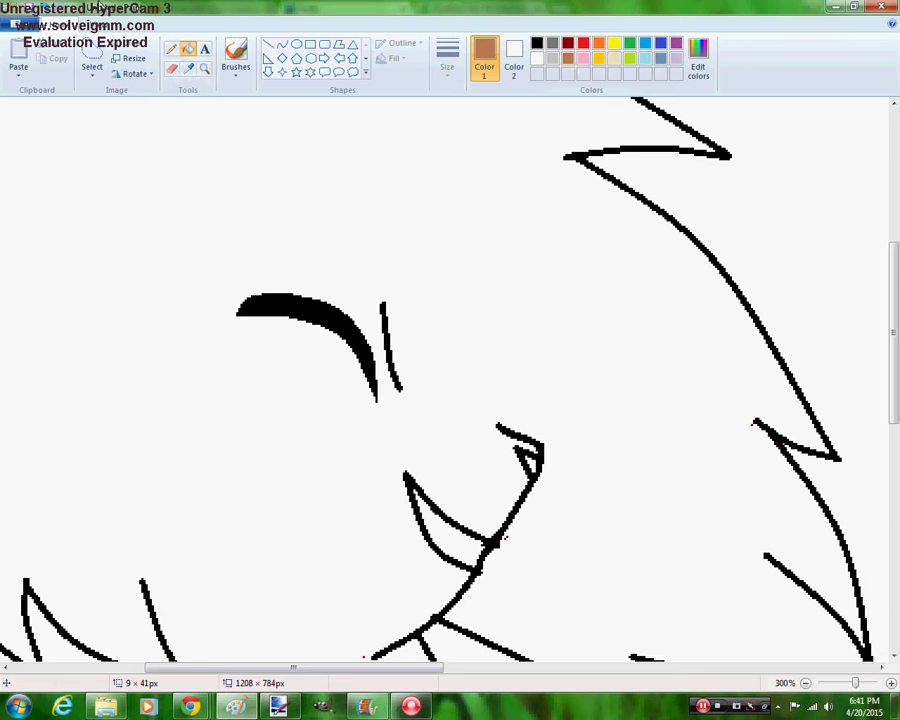
Draw the tongue line inside the open mouth with the Pencil in black
{"action": "left_click", "coordinate": [172, 48]}
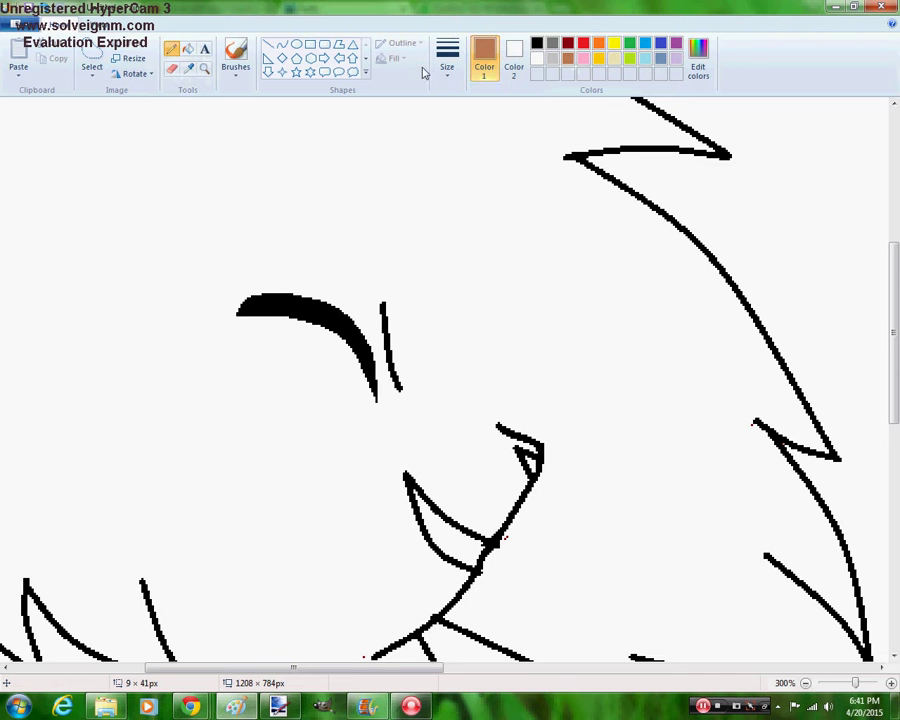
{"action": "left_click", "coordinate": [536, 42]}
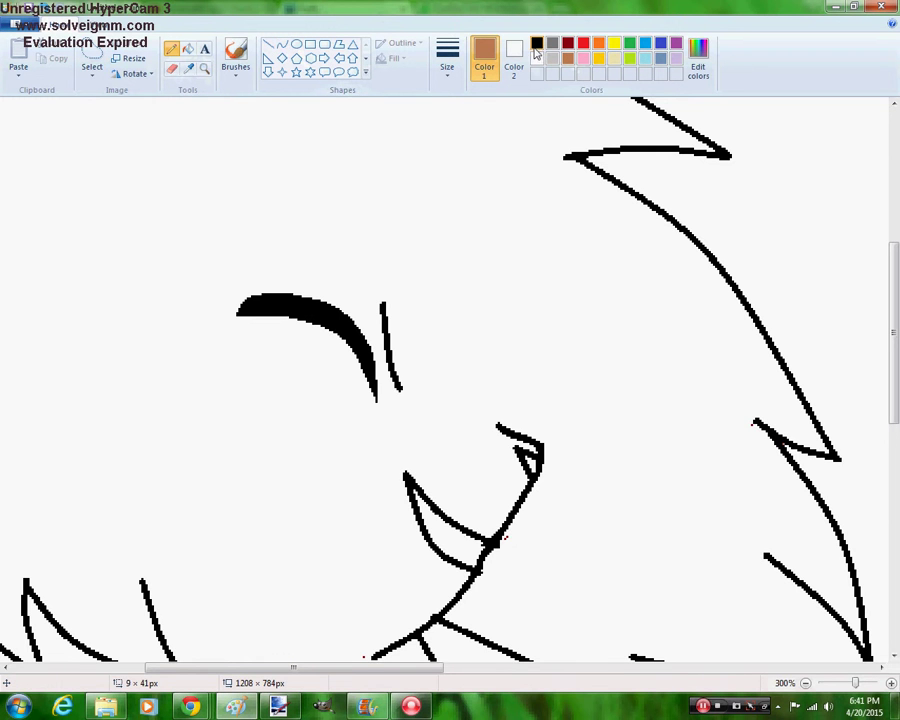
{"action": "mouse_move", "coordinate": [433, 523]}
{"action": "left_mouse_down"}
{"action": "mouse_move", "coordinate": [426, 544]}
{"action": "mouse_move", "coordinate": [469, 550]}
{"action": "left_mouse_up"}
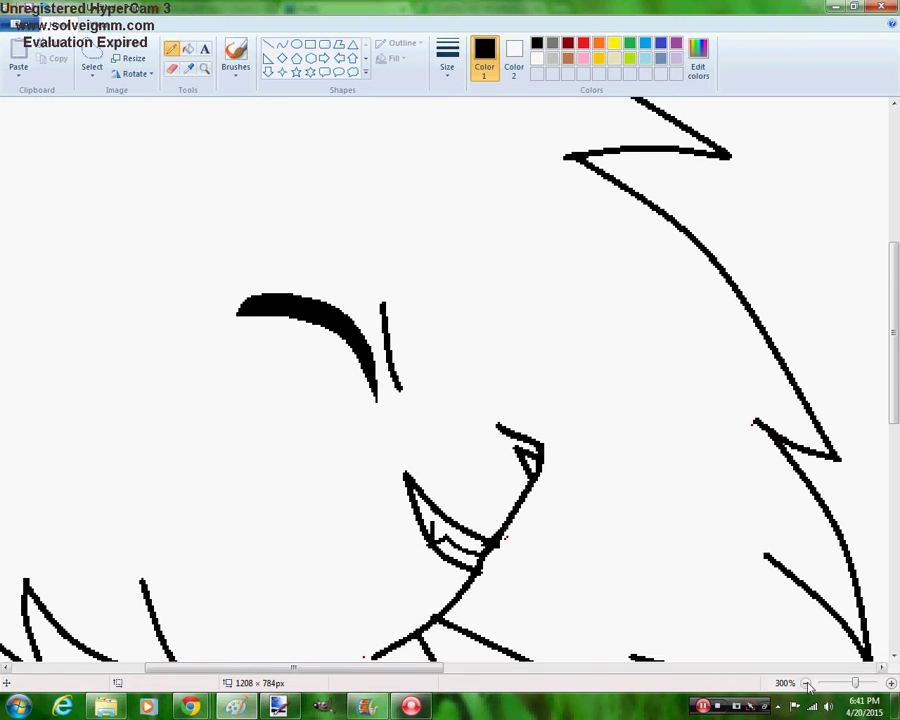
Fill the animal's head and body with cyan (red 0, green 255, blue 255)
{"action": "scroll", "coordinate": [460, 372], "scroll_direction": "down", "scroll_amount": 3}
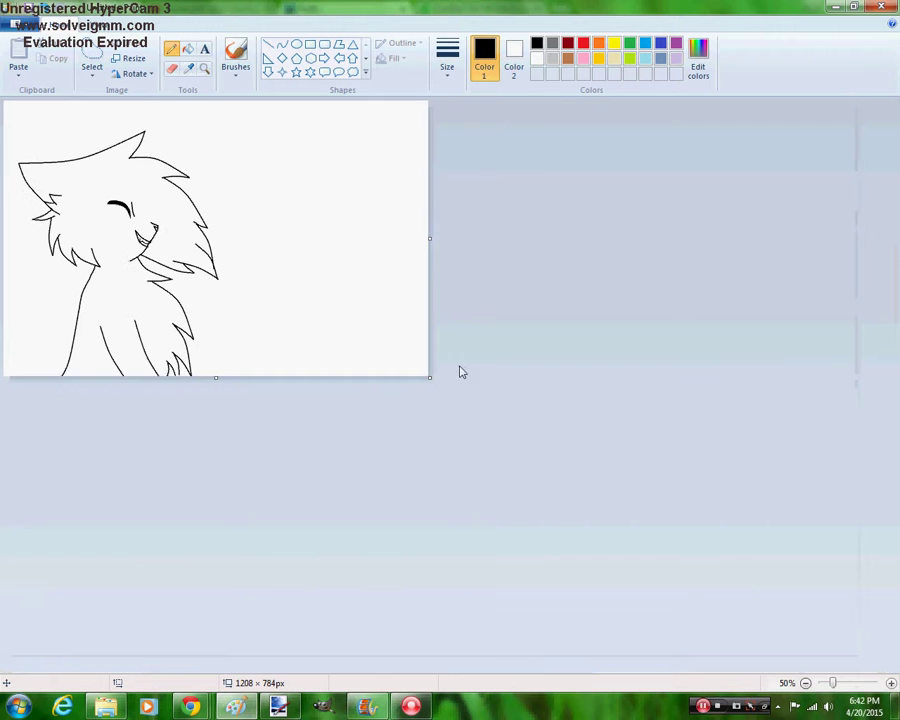
{"action": "left_click", "coordinate": [204, 68]}
{"action": "left_click", "coordinate": [166, 323]}
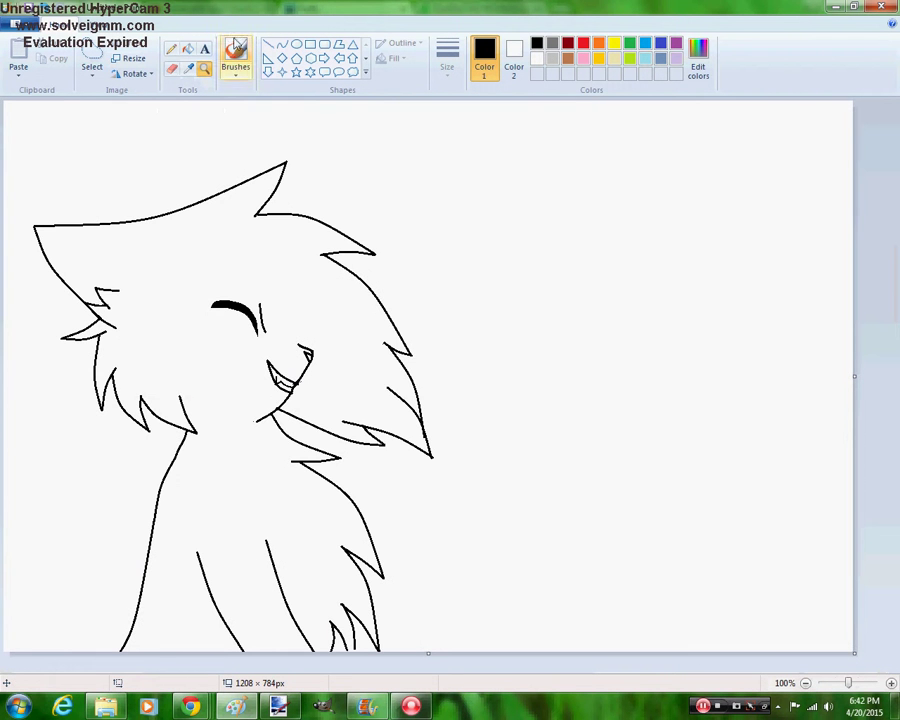
{"action": "left_click", "coordinate": [697, 60]}
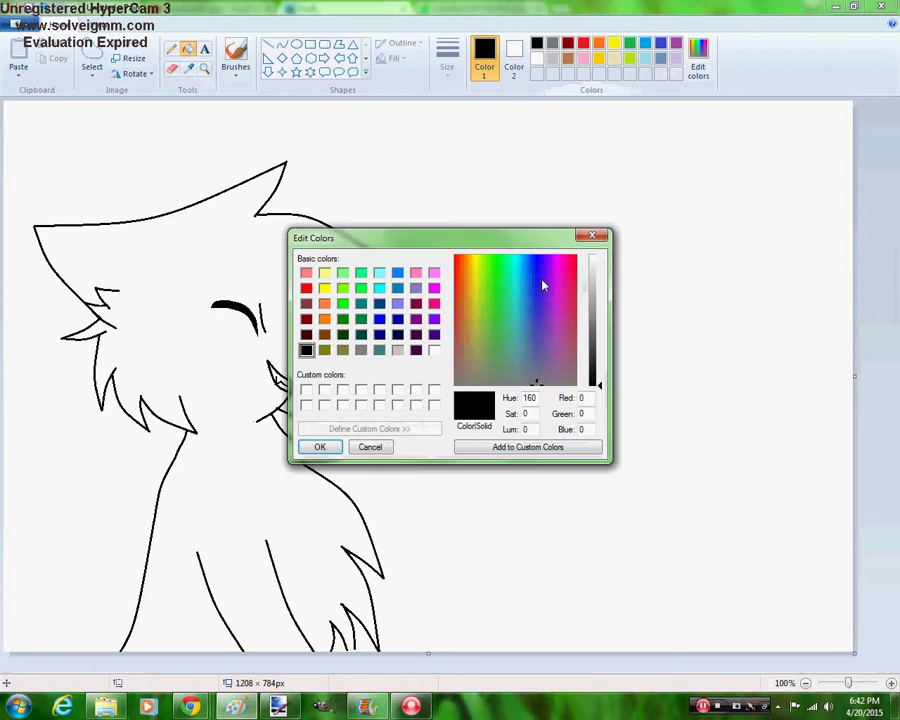
{"action": "left_click", "coordinate": [379, 288]}
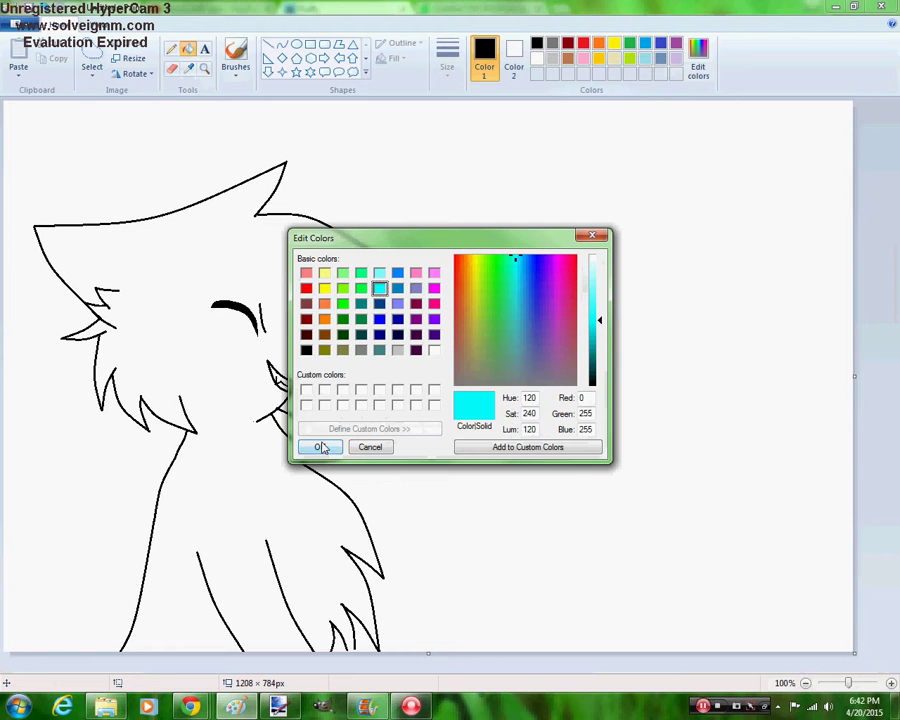
{"action": "left_click", "coordinate": [320, 447]}
{"action": "left_click", "coordinate": [287, 279]}
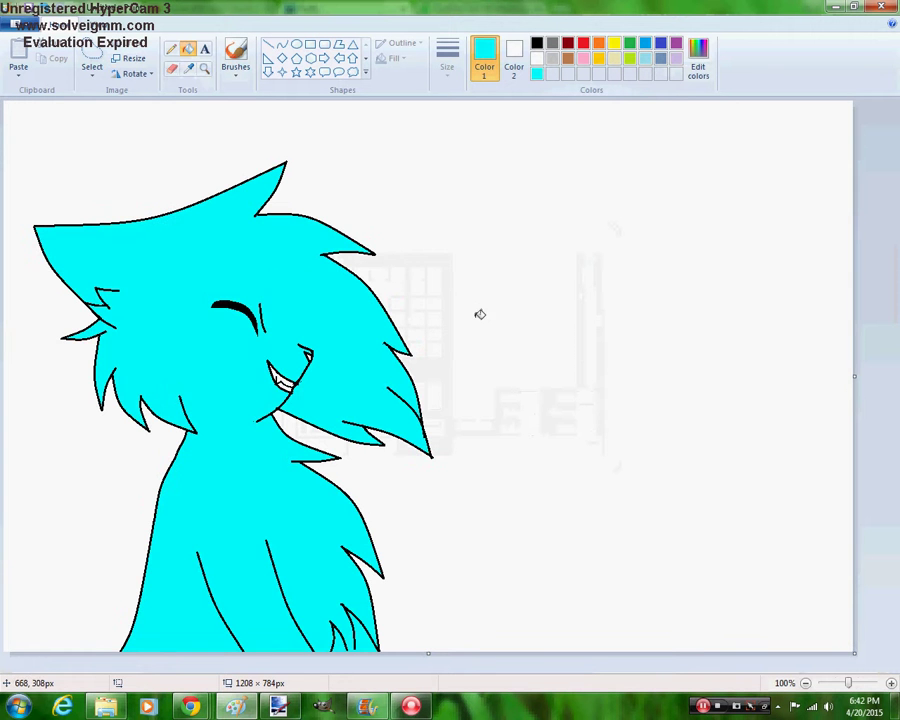
{"action": "left_click", "coordinate": [204, 68]}
{"action": "left_click", "coordinate": [121, 272]}
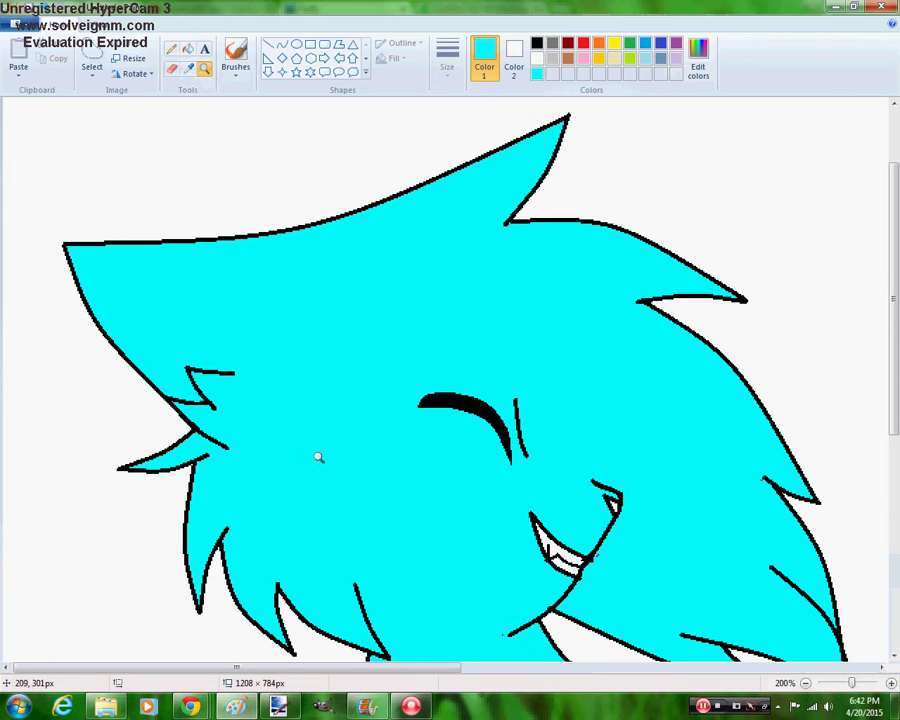
Switch to OviPets in the browser and open the newest friend request from the notifications
{"action": "mouse_move", "coordinate": [190, 706]}
{"action": "left_click", "coordinate": [110, 656]}
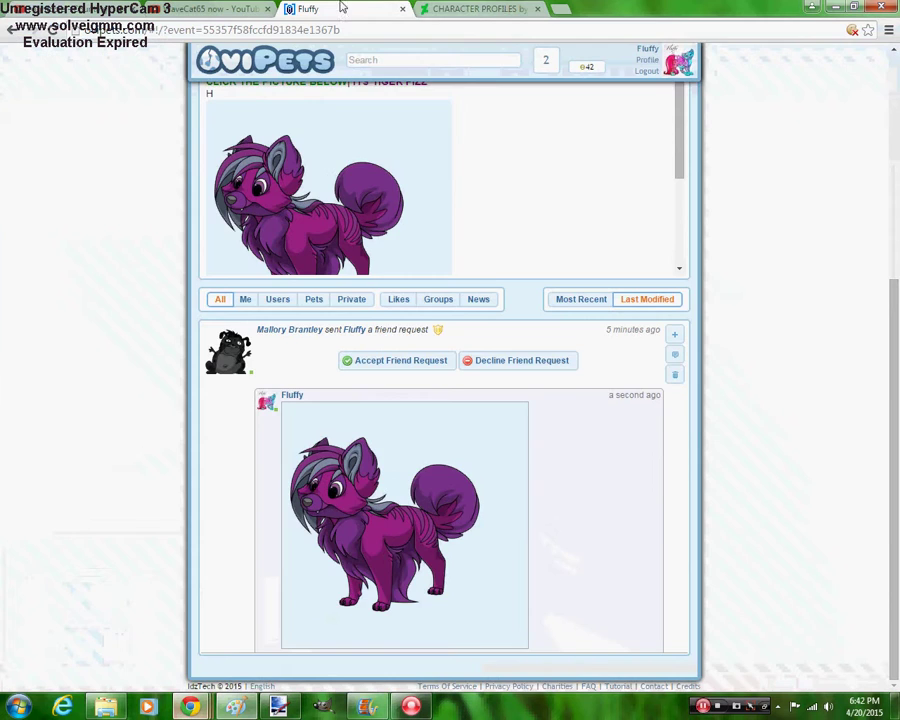
{"action": "key", "text": "ctrl+Tab"}
{"action": "left_click", "coordinate": [348, 8]}
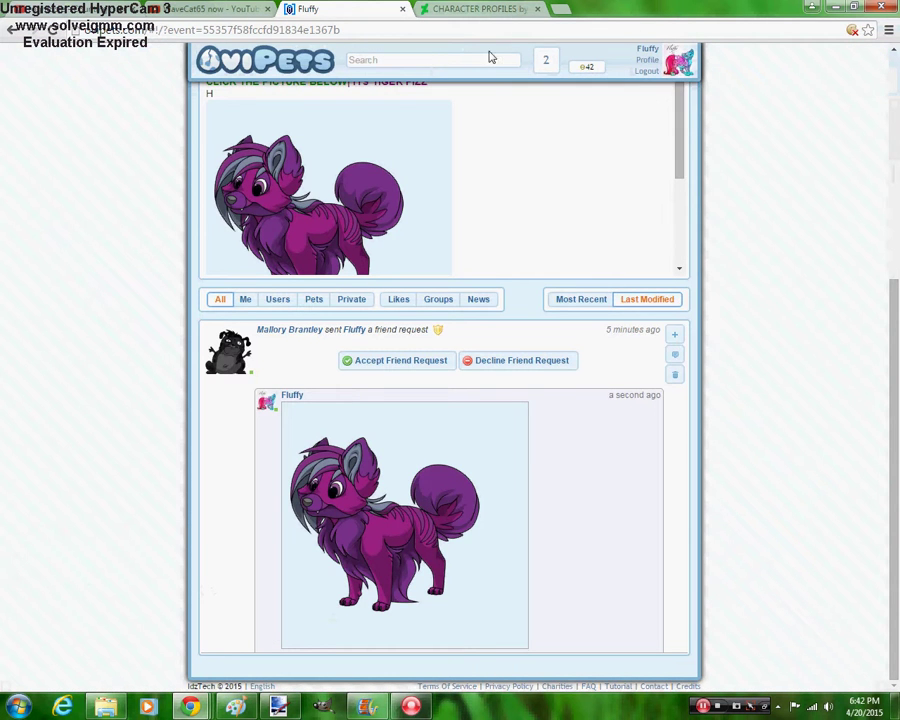
{"action": "left_click", "coordinate": [546, 61]}
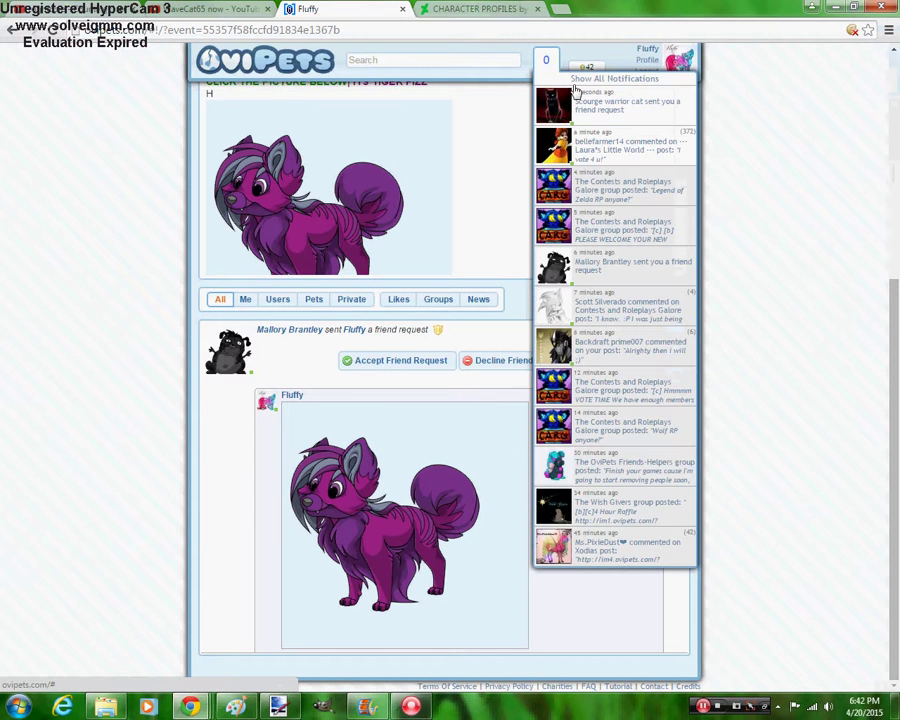
{"action": "left_click", "coordinate": [658, 110]}
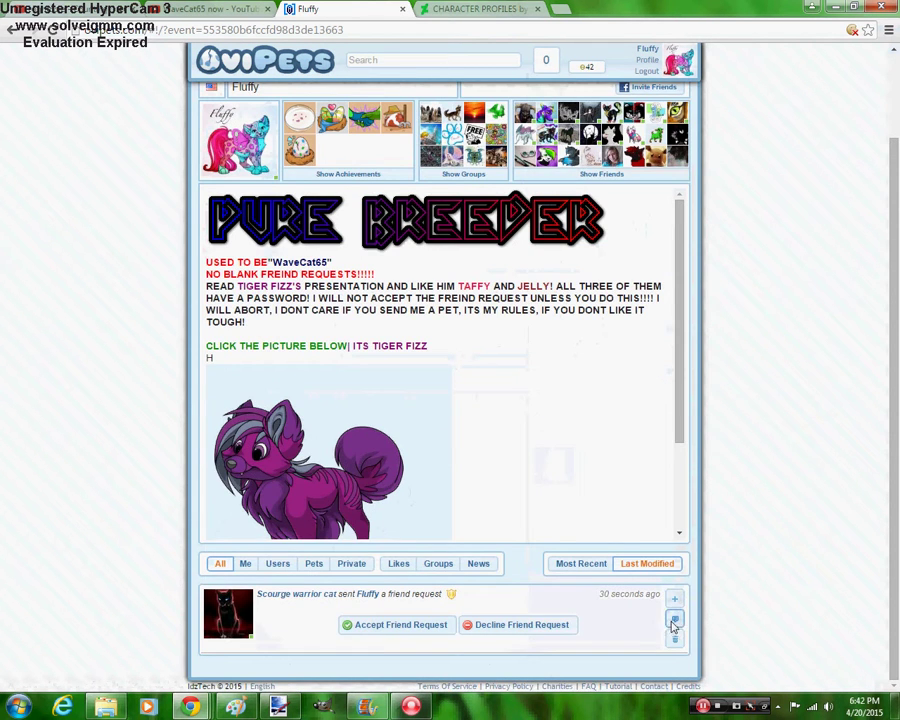
Comment on the newest friend request with the copied Tiger Fizz picture link
{"action": "left_click", "coordinate": [673, 625]}
{"action": "key", "text": "ctrl+v"}
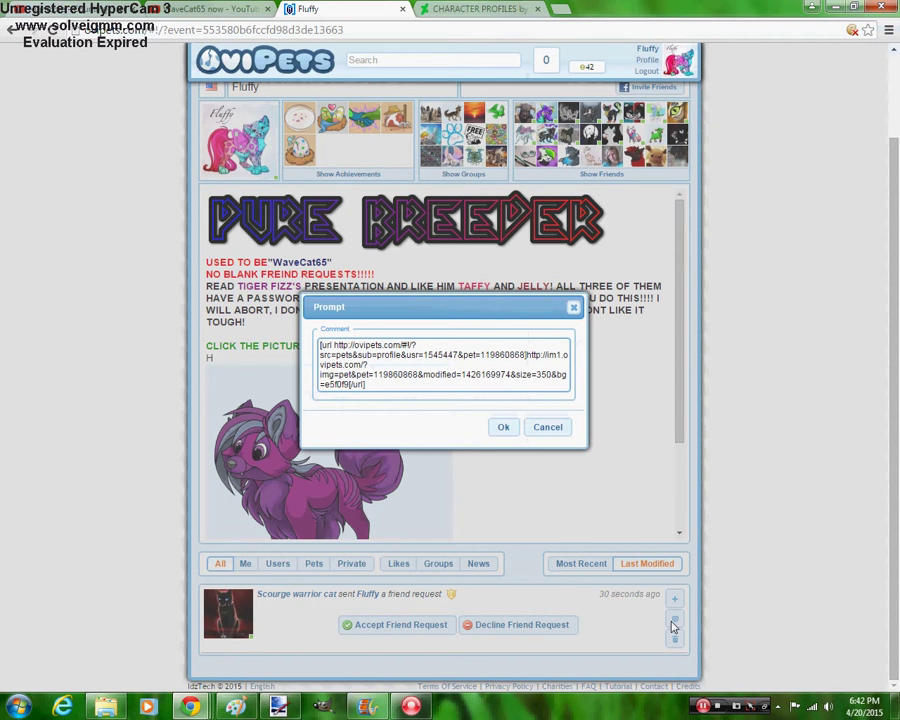
{"action": "key", "text": "Return"}
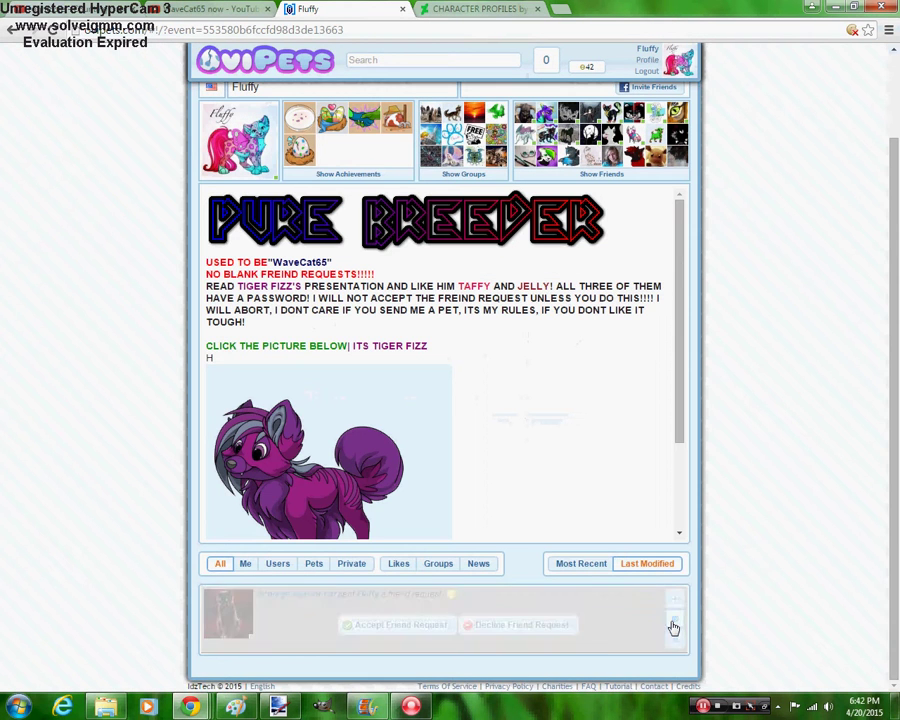
Open the Bolt character profile in the DeviantArt gallery to examine its colours and markings
{"action": "left_click", "coordinate": [205, 9]}
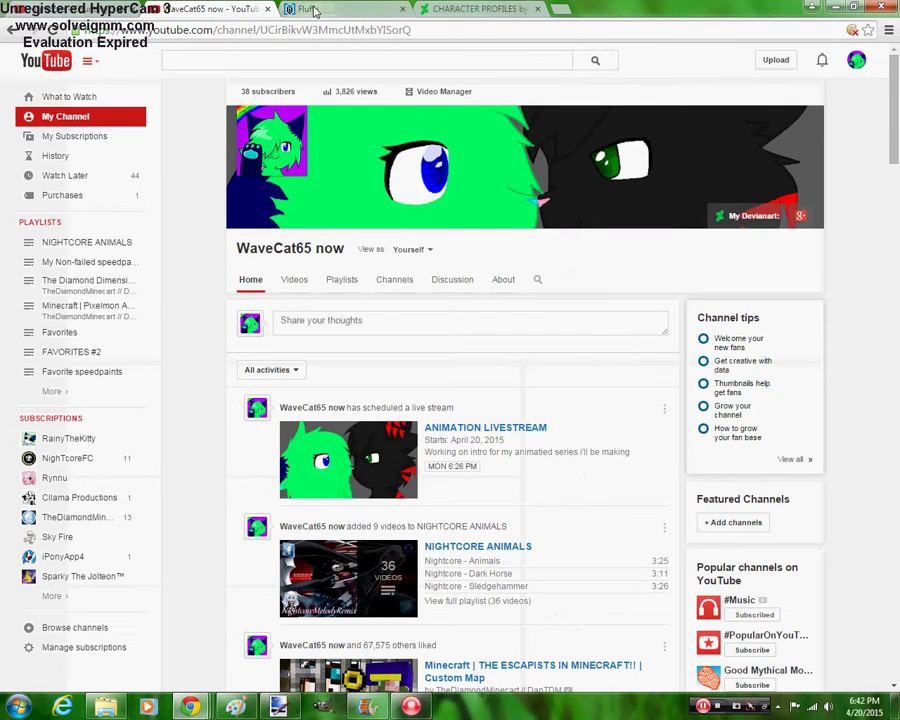
{"action": "left_click", "coordinate": [335, 8]}
{"action": "left_click", "coordinate": [472, 8]}
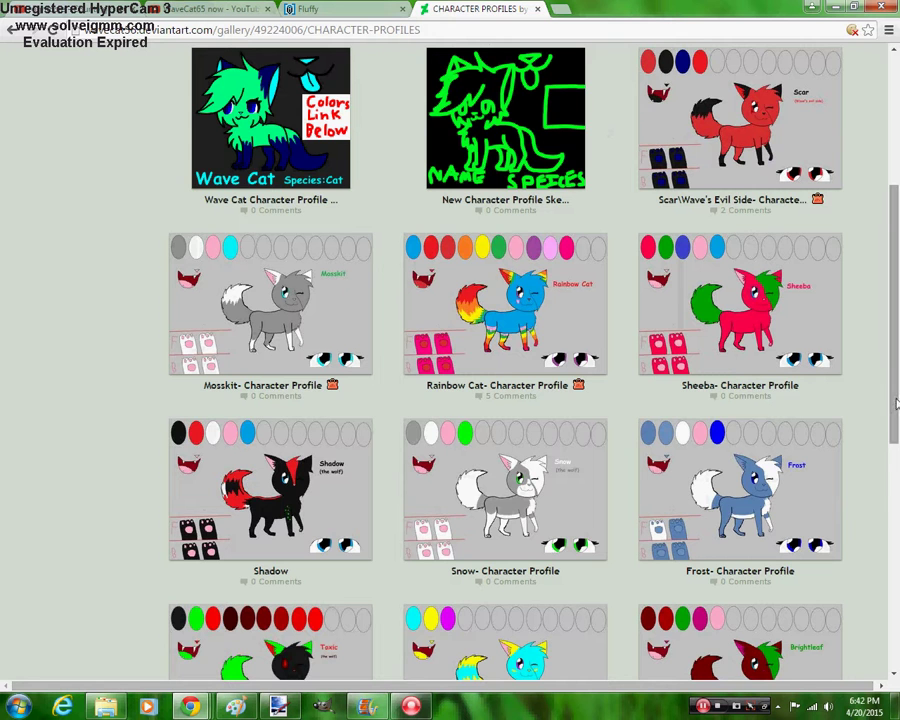
{"action": "scroll", "coordinate": [632, 328], "scroll_direction": "down", "scroll_amount": 2}
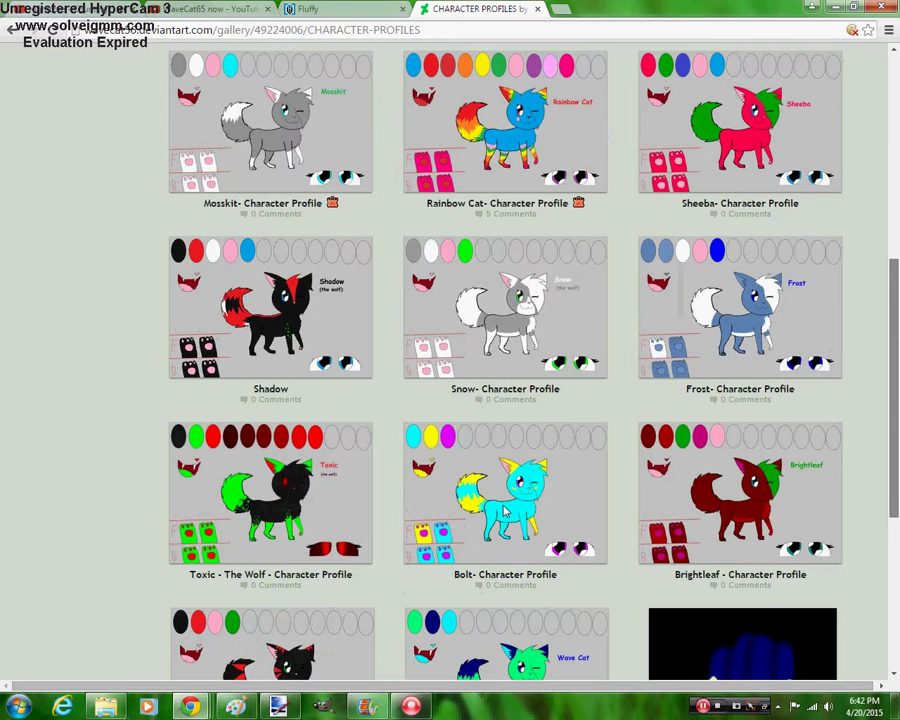
{"action": "left_click", "coordinate": [505, 511]}
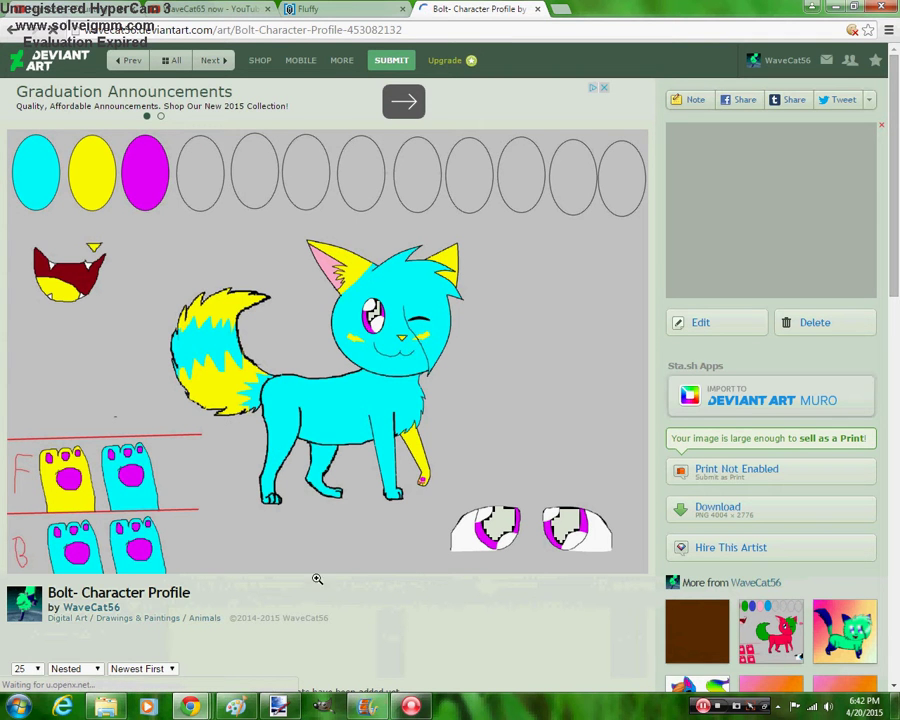
Switch back to Paint and draw a bright yellow zigzag fur edge across the base of the long pointed ear with the Pencil
{"action": "left_click", "coordinate": [280, 707]}
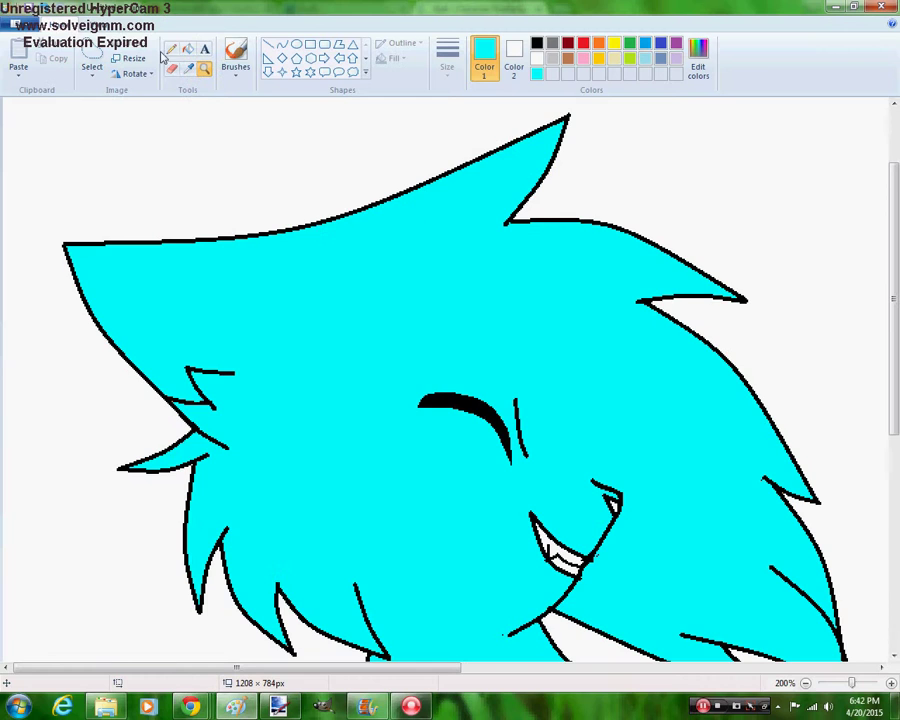
{"action": "left_click", "coordinate": [698, 58]}
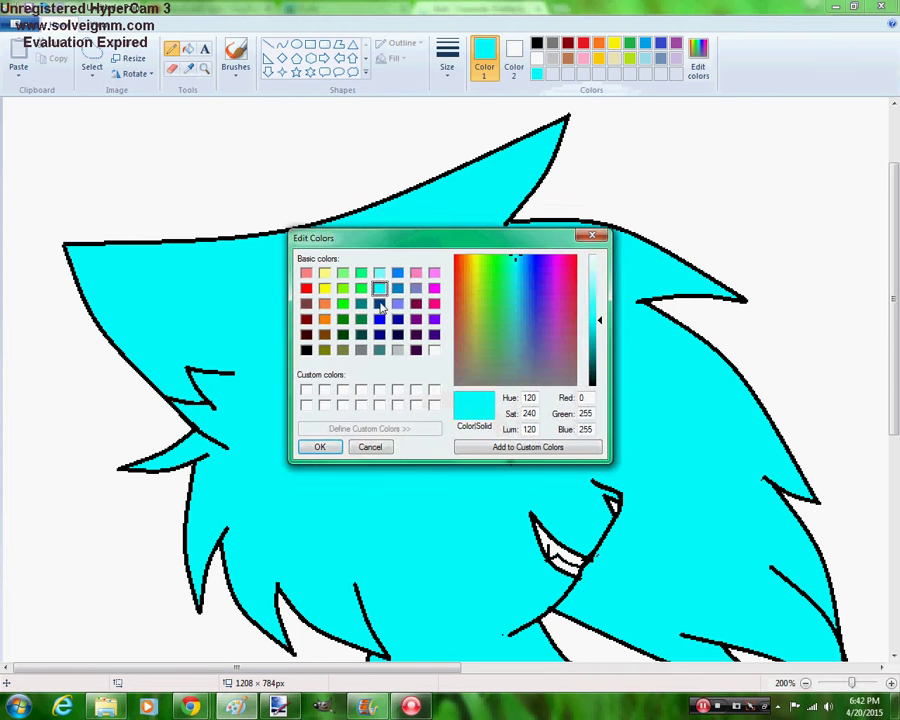
{"action": "left_click", "coordinate": [324, 289]}
{"action": "left_click", "coordinate": [326, 448]}
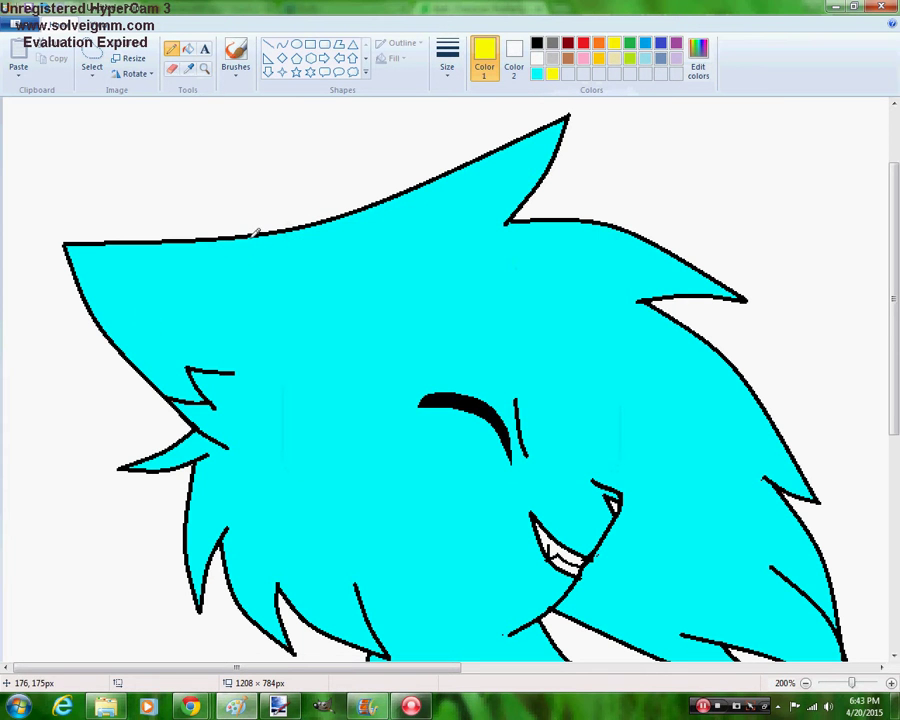
{"action": "mouse_move", "coordinate": [255, 232]}
{"action": "left_mouse_down"}
{"action": "mouse_move", "coordinate": [287, 285]}
{"action": "mouse_move", "coordinate": [252, 268]}
{"action": "mouse_move", "coordinate": [277, 325]}
{"action": "mouse_move", "coordinate": [281, 368]}
{"action": "mouse_move", "coordinate": [236, 324]}
{"action": "mouse_move", "coordinate": [238, 365]}
{"action": "left_mouse_up"}
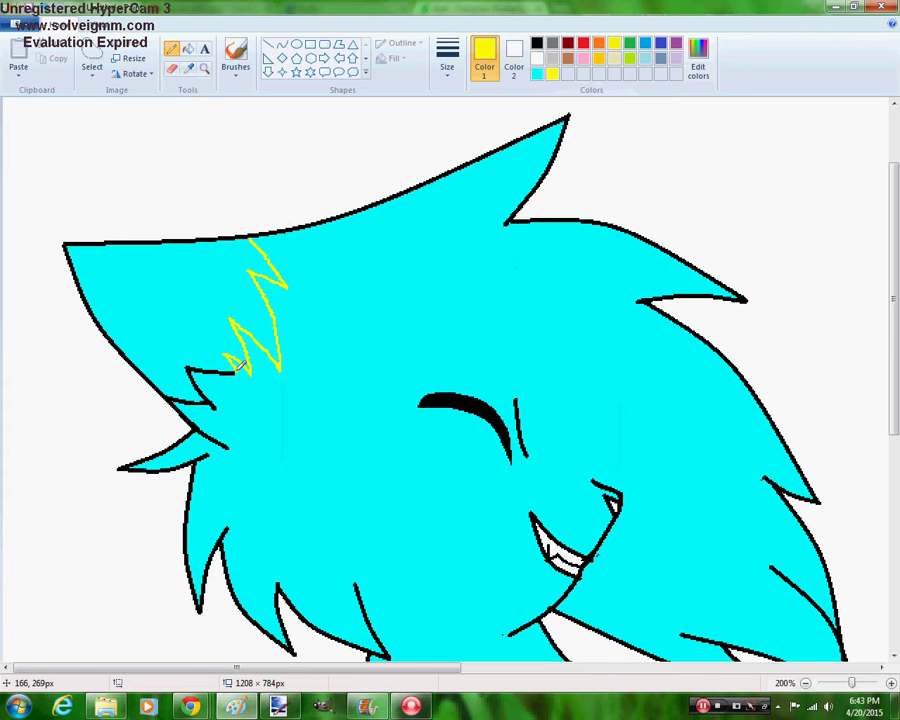
Fill the ear tip beyond the zigzag edge with yellow, undoing the fill that spills over the body
{"action": "left_click", "coordinate": [187, 48]}
{"action": "left_click", "coordinate": [206, 262]}
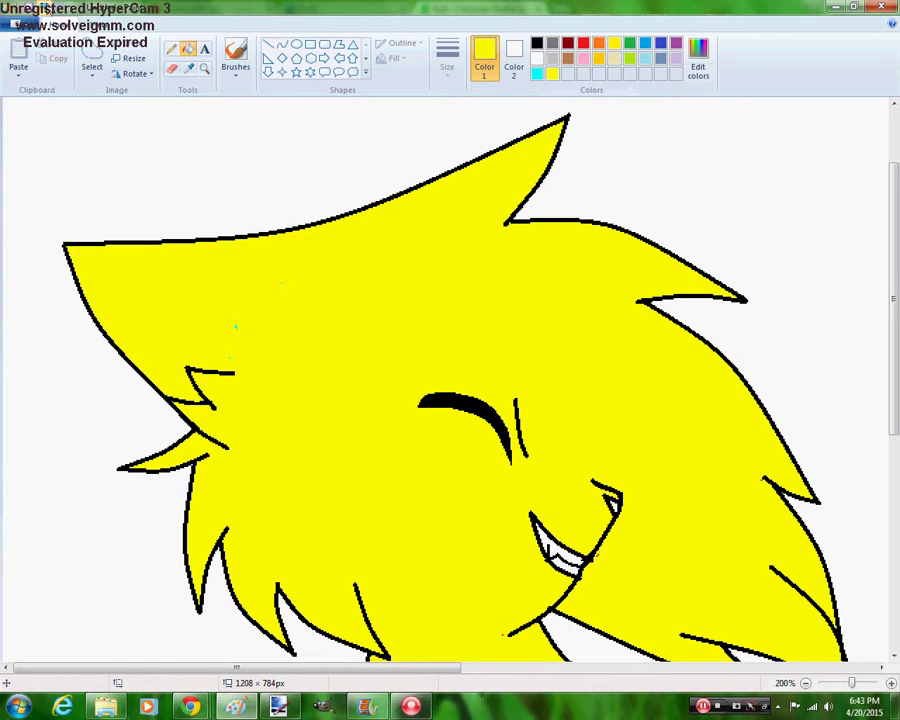
{"action": "key", "text": "ctrl+z"}
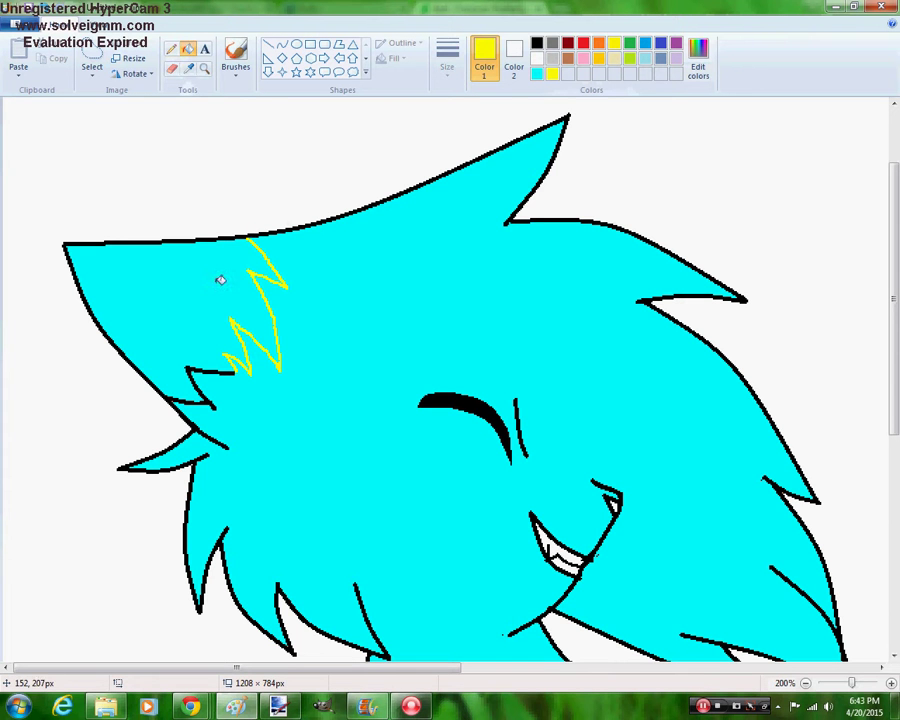
{"action": "left_click", "coordinate": [228, 244]}
Draw a yellow zigzag edge between the two front leg lines and fill the leg below it with yellow
{"action": "left_click", "coordinate": [171, 48]}
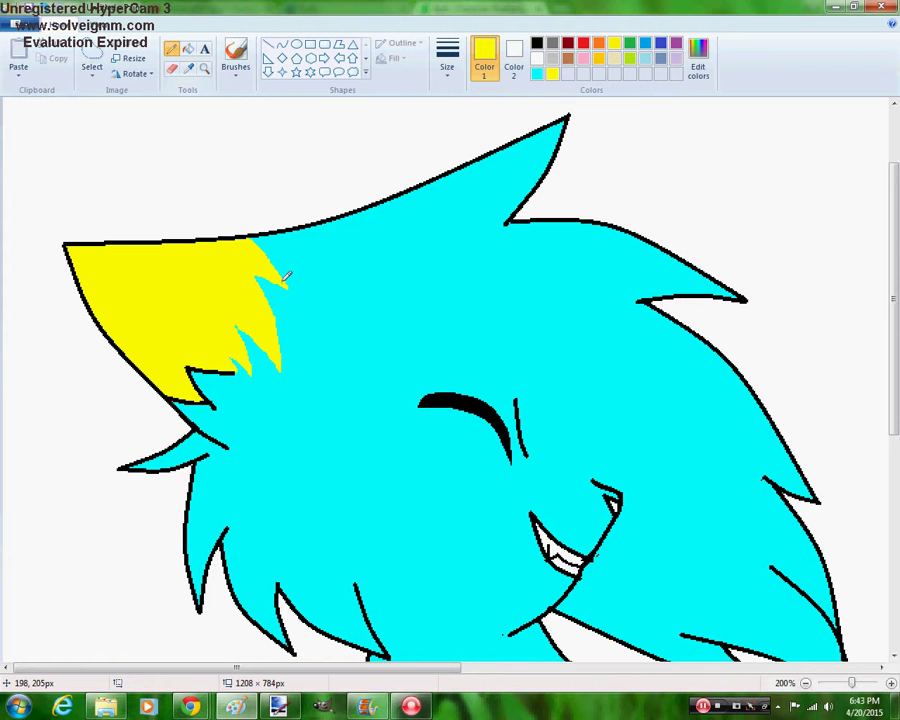
{"action": "left_click_drag", "start_coordinate": [895, 400], "coordinate": [896, 615]}
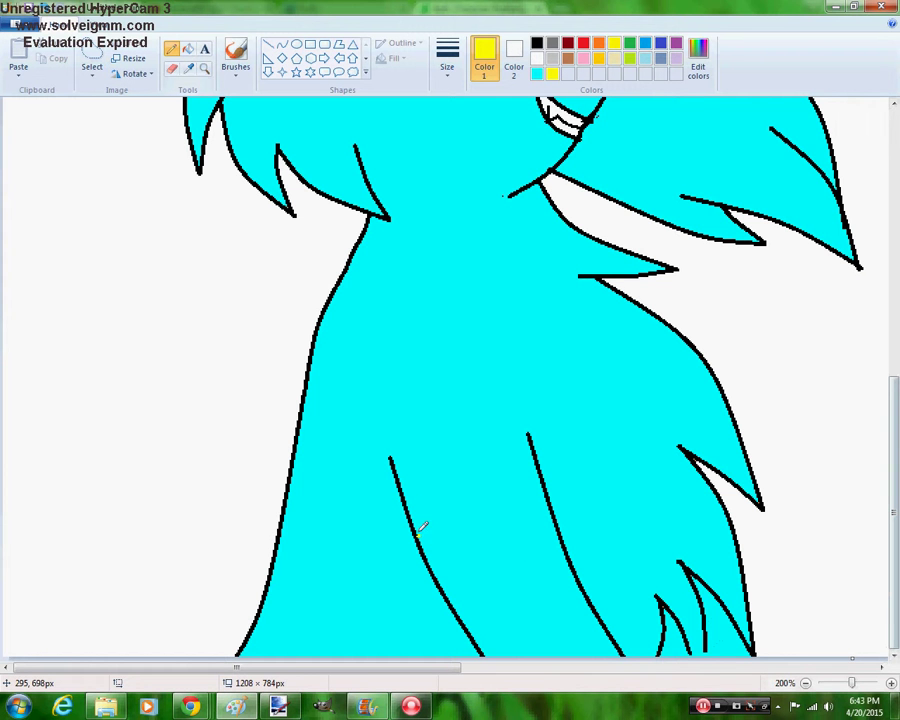
{"action": "mouse_move", "coordinate": [420, 530]}
{"action": "left_mouse_down"}
{"action": "mouse_move", "coordinate": [470, 550]}
{"action": "mouse_move", "coordinate": [473, 470]}
{"action": "mouse_move", "coordinate": [510, 486]}
{"action": "mouse_move", "coordinate": [543, 570]}
{"action": "mouse_move", "coordinate": [544, 495]}
{"action": "left_mouse_up"}
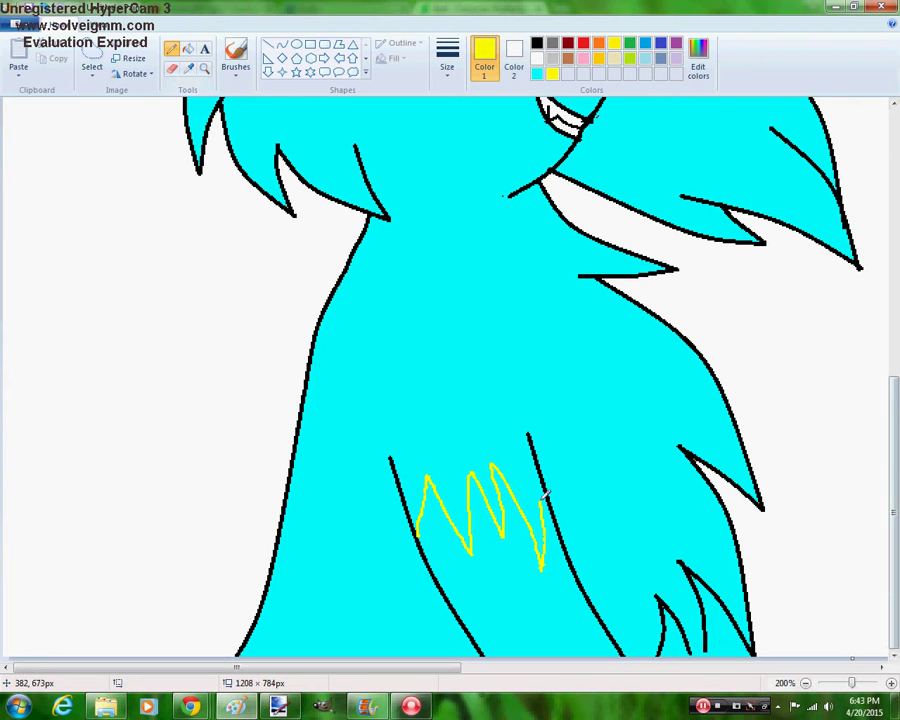
{"action": "left_click", "coordinate": [188, 48]}
{"action": "left_click", "coordinate": [544, 584]}
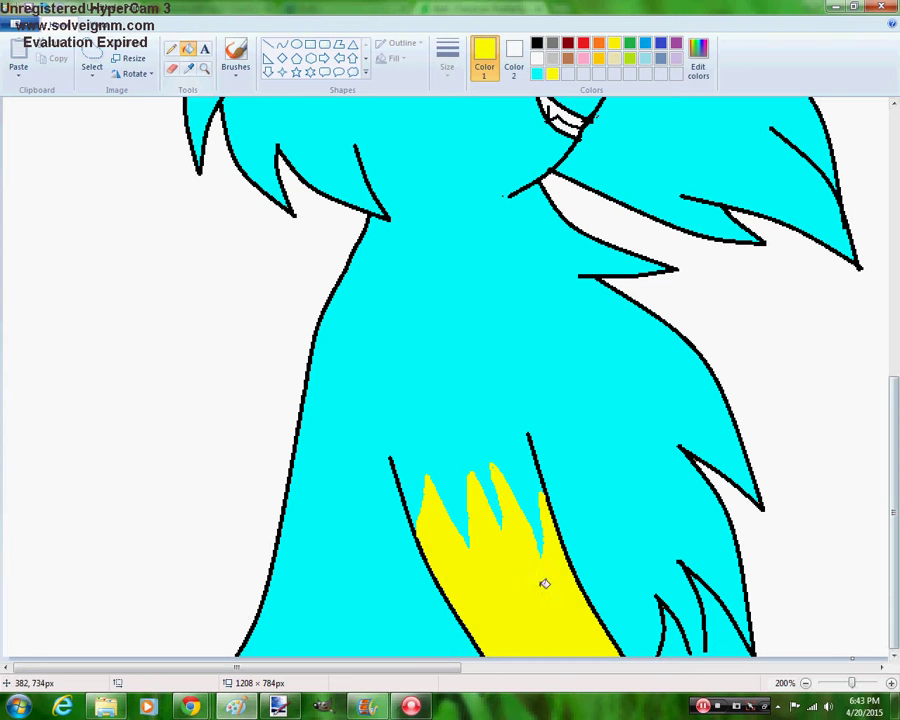
Close the outlines of the two small fur tufts beside the leg in black and fill both tufts with yellow
{"action": "left_click", "coordinate": [172, 48]}
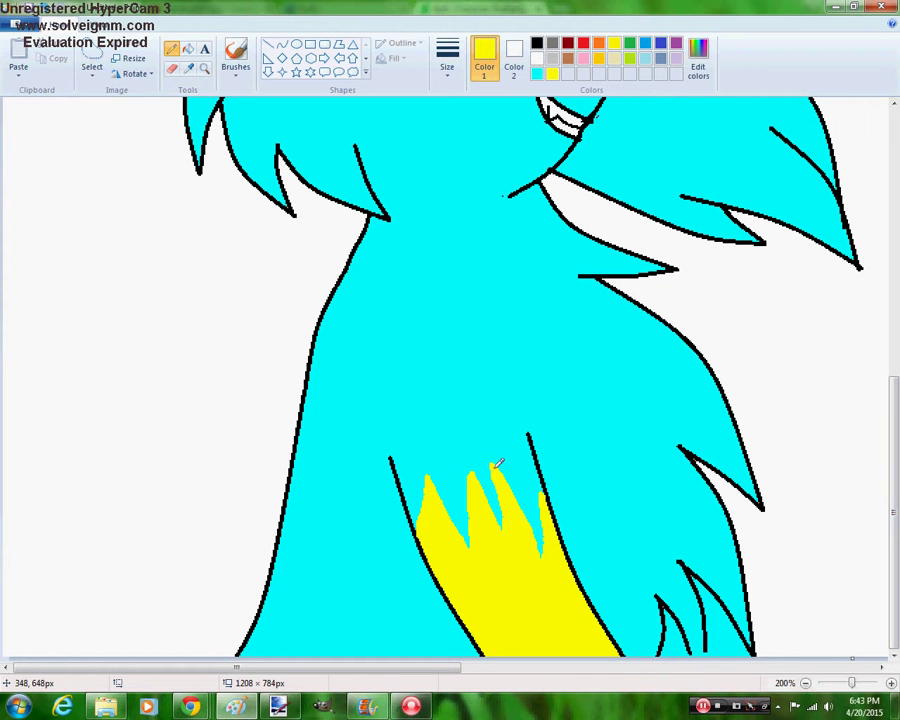
{"action": "left_click", "coordinate": [537, 44]}
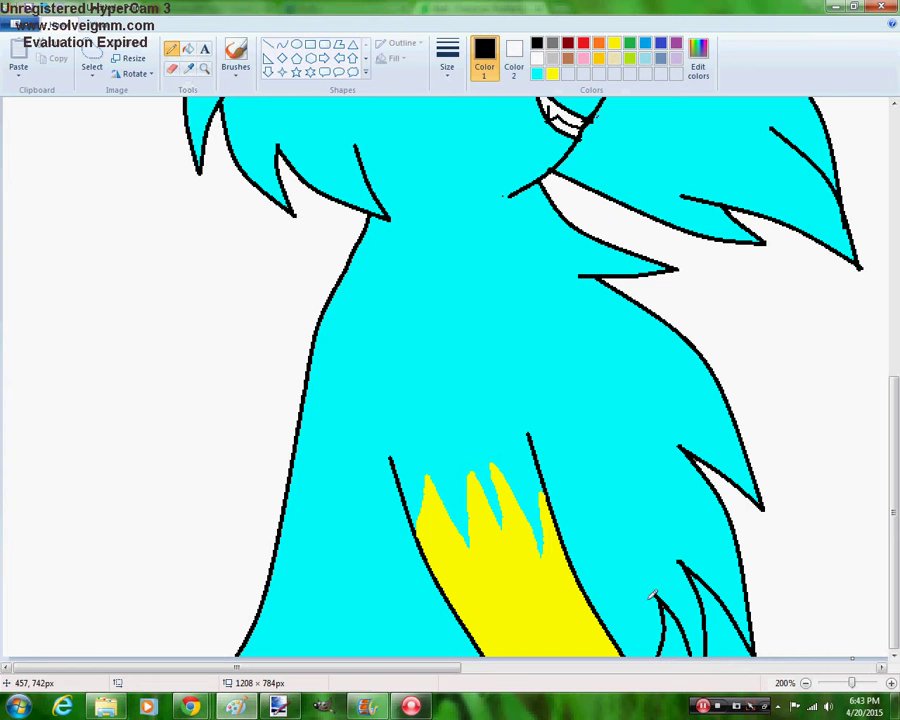
{"action": "left_click", "coordinate": [552, 73]}
{"action": "left_click", "coordinate": [188, 48]}
{"action": "left_click", "coordinate": [728, 634]}
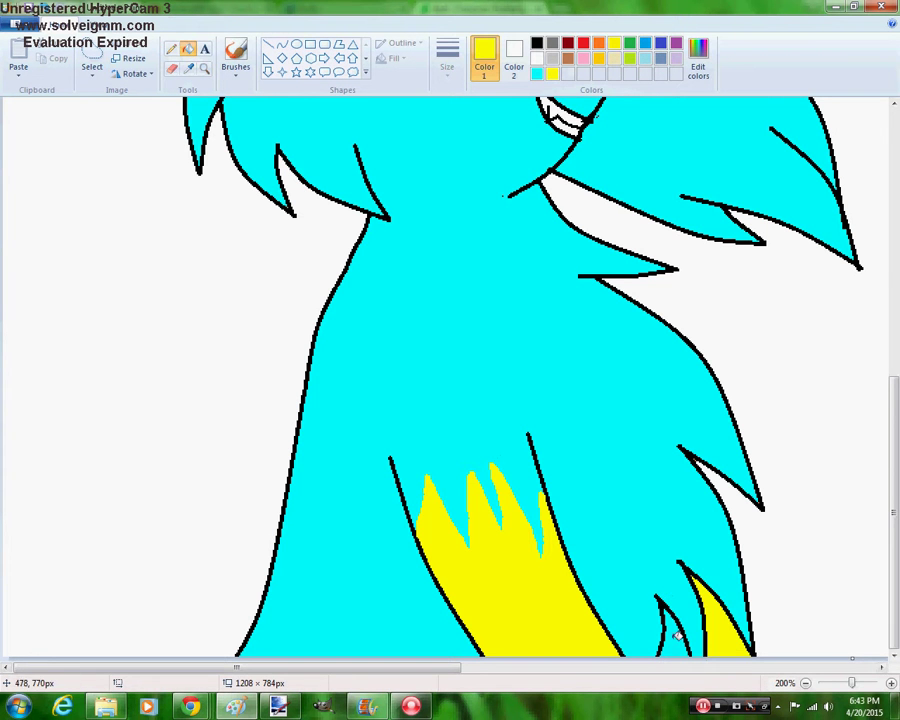
{"action": "left_click", "coordinate": [675, 634]}
{"action": "left_click", "coordinate": [172, 48]}
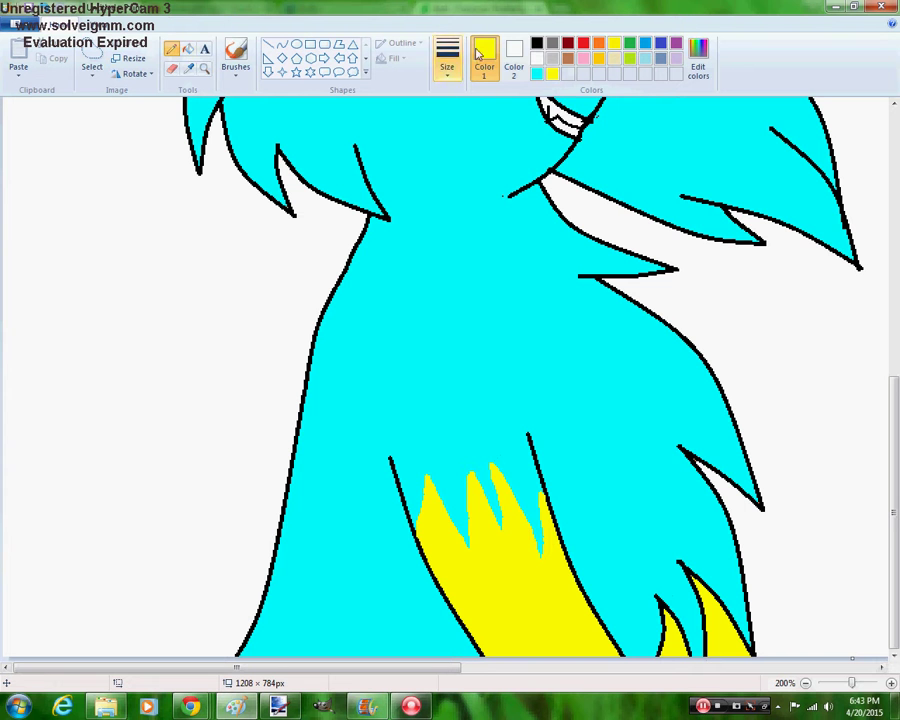
Fill the cat's small nose at the tip of the muzzle with yellow
{"action": "left_click", "coordinate": [536, 42]}
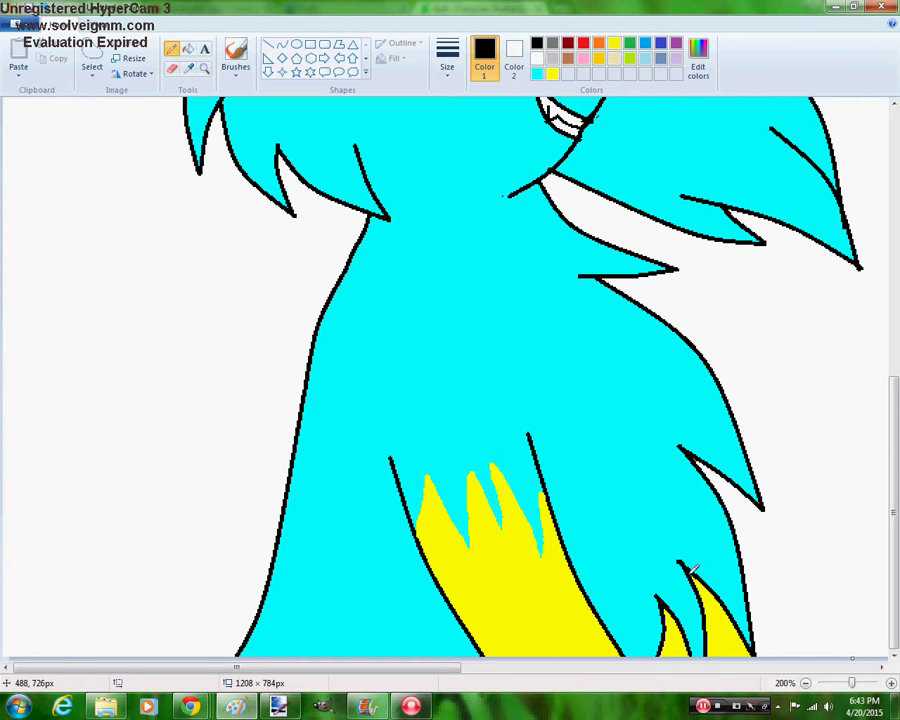
{"action": "scroll", "coordinate": [450, 380], "scroll_direction": "up", "scroll_amount": 8}
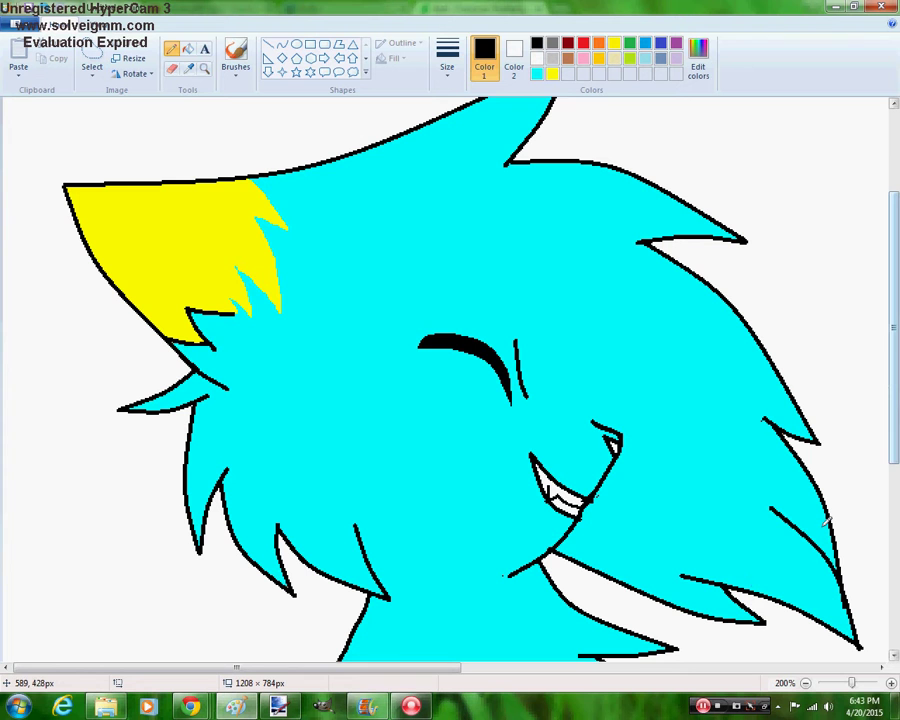
{"action": "left_click", "coordinate": [188, 48]}
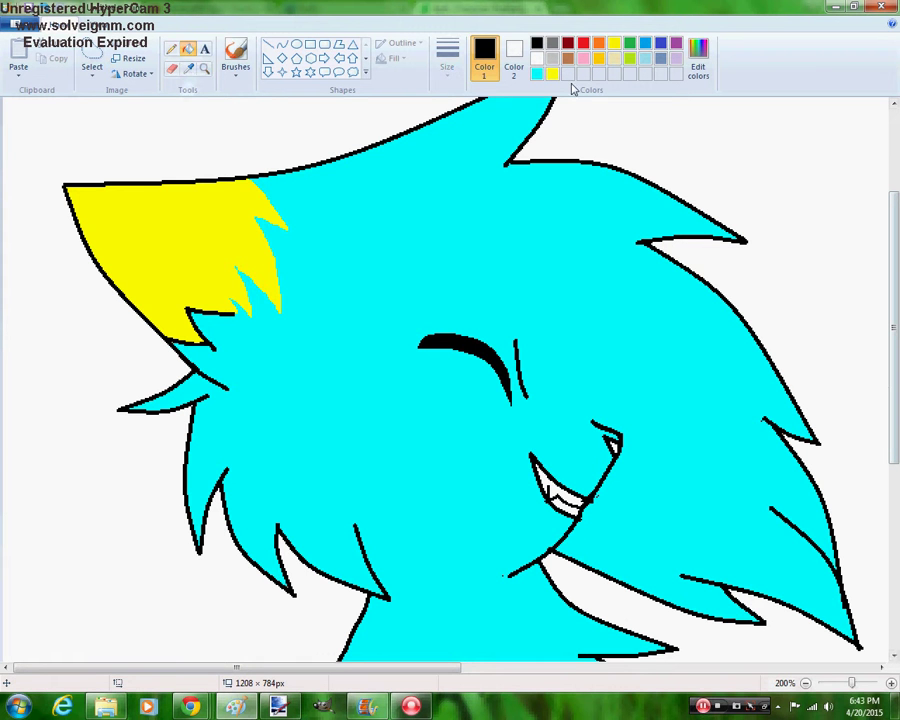
{"action": "left_click", "coordinate": [552, 73]}
{"action": "left_click", "coordinate": [612, 447]}
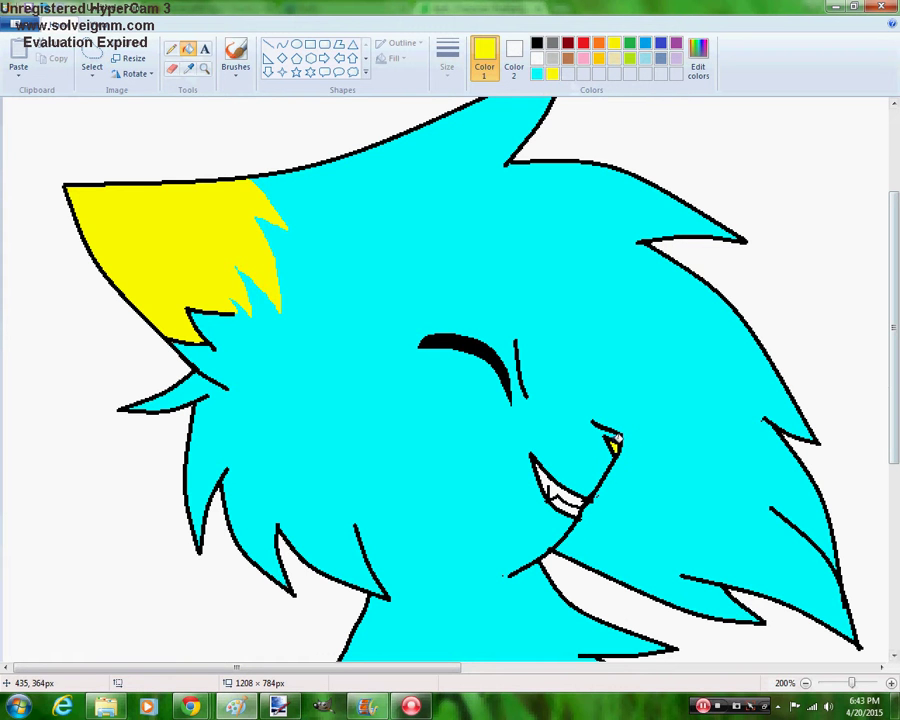
Draw a yellow lightning bolt outline on the cheek below the closed eye with the Pencil and fill it with yellow
{"action": "left_click", "coordinate": [171, 48]}
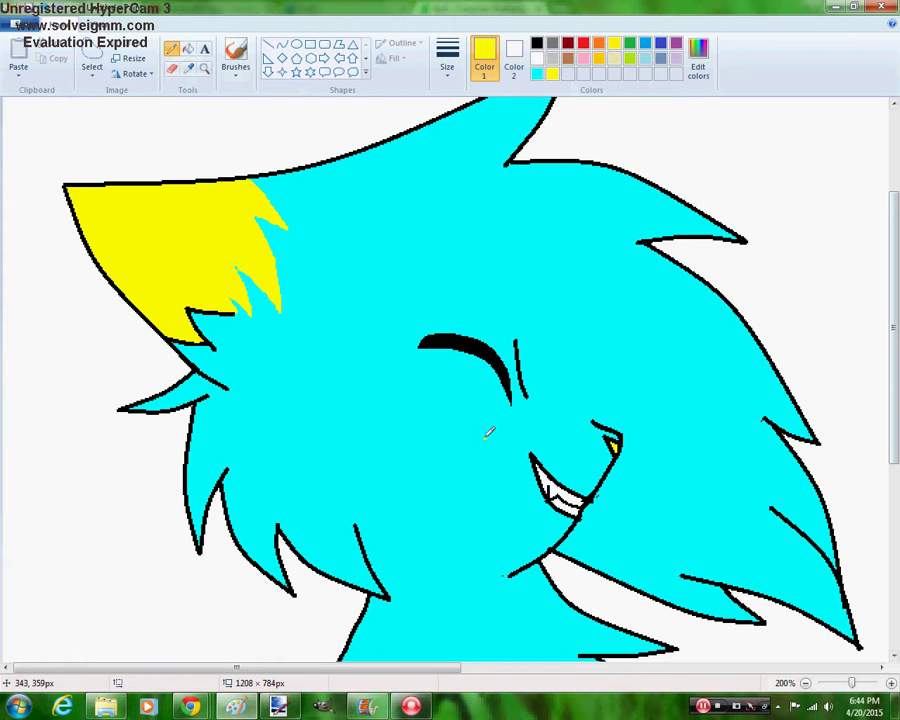
{"action": "mouse_move", "coordinate": [489, 432]}
{"action": "left_mouse_down"}
{"action": "mouse_move", "coordinate": [461, 388]}
{"action": "mouse_move", "coordinate": [451, 397]}
{"action": "mouse_move", "coordinate": [414, 365]}
{"action": "mouse_move", "coordinate": [395, 387]}
{"action": "mouse_move", "coordinate": [438, 420]}
{"action": "mouse_move", "coordinate": [453, 406]}
{"action": "mouse_move", "coordinate": [486, 434]}
{"action": "mouse_move", "coordinate": [455, 408]}
{"action": "left_mouse_up"}
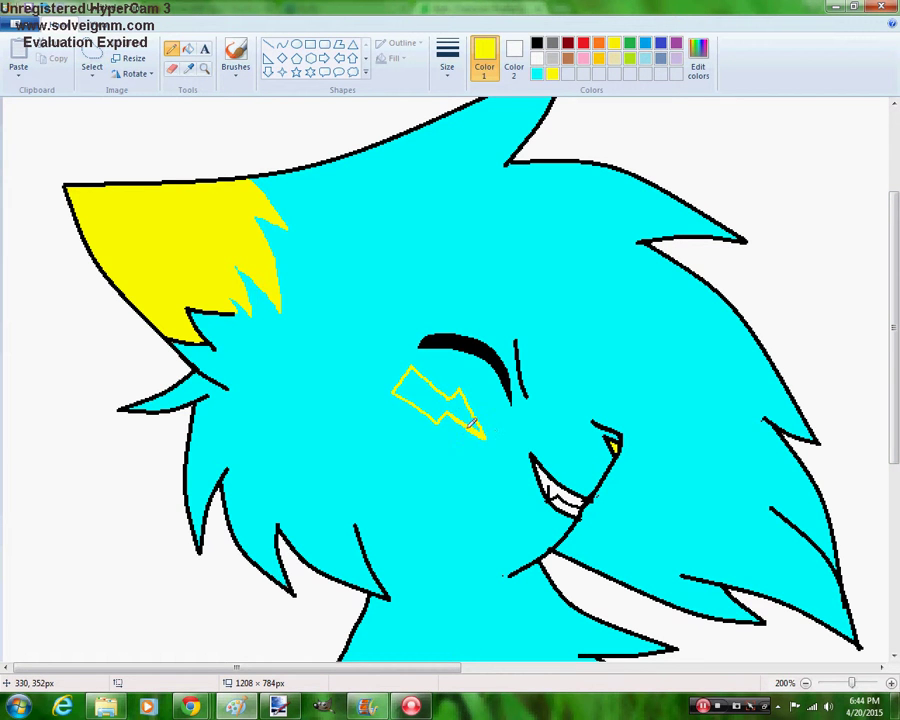
{"action": "left_click", "coordinate": [188, 52]}
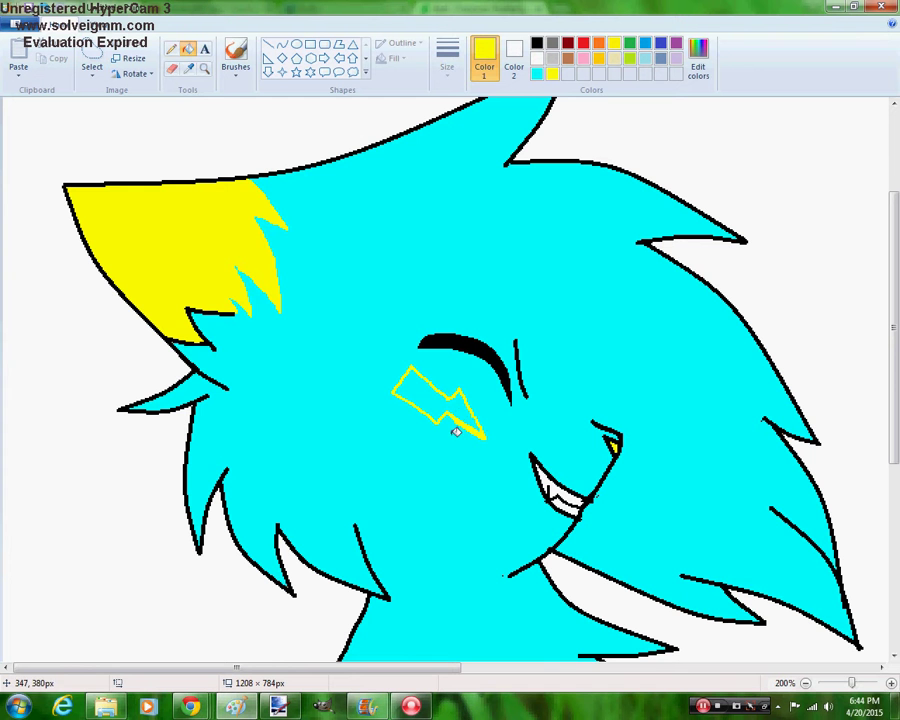
{"action": "left_click", "coordinate": [444, 388]}
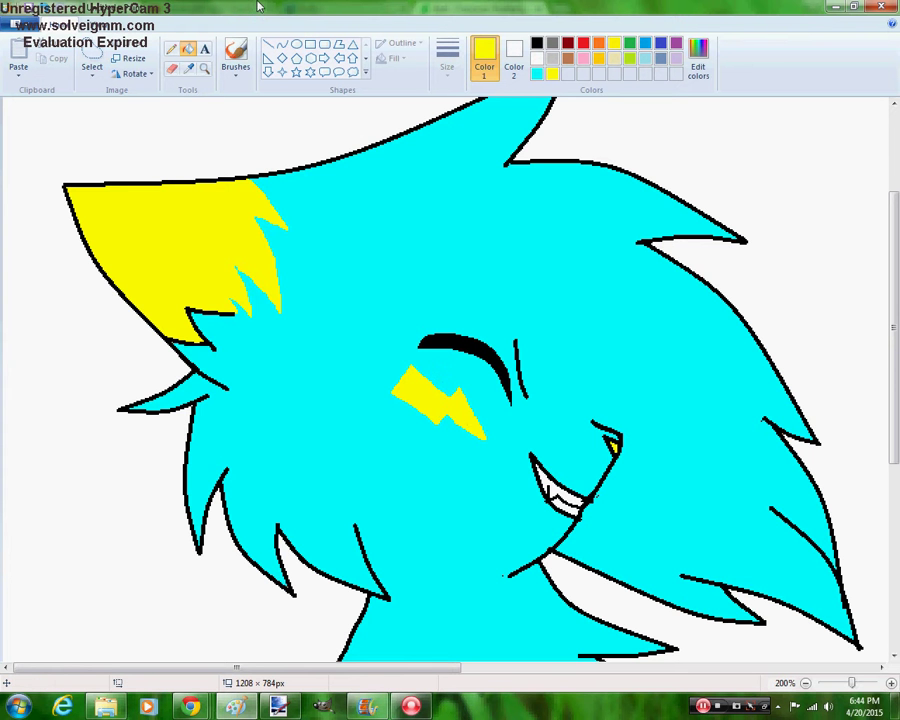
Start saving the drawing as a new file and go to the animations folder as its location
{"action": "left_click", "coordinate": [204, 68]}
{"action": "right_click", "coordinate": [317, 268]}
{"action": "right_click", "coordinate": [317, 268]}
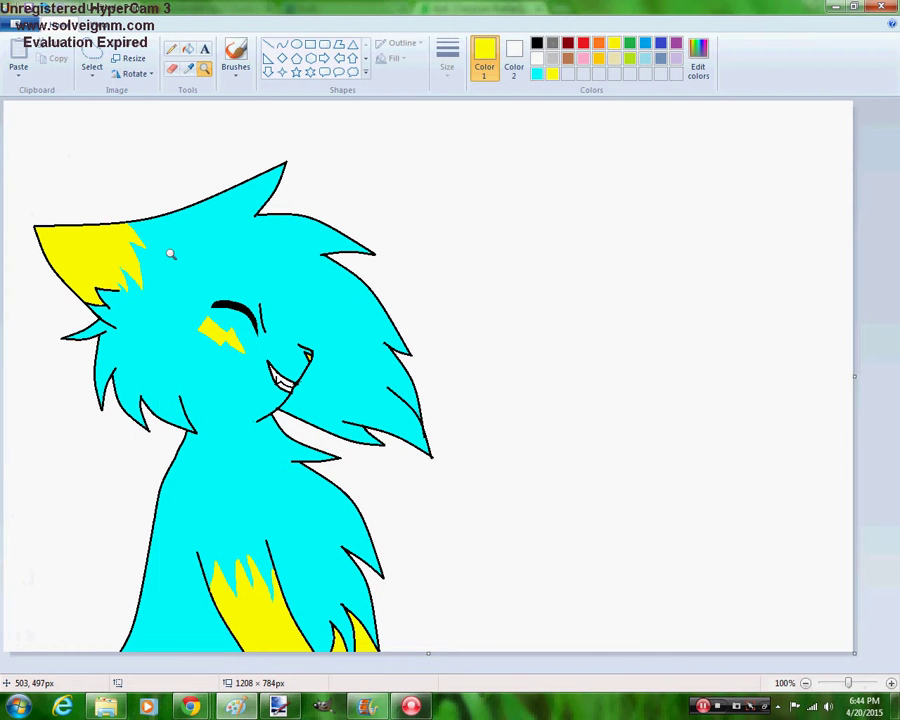
{"action": "left_click", "coordinate": [18, 24]}
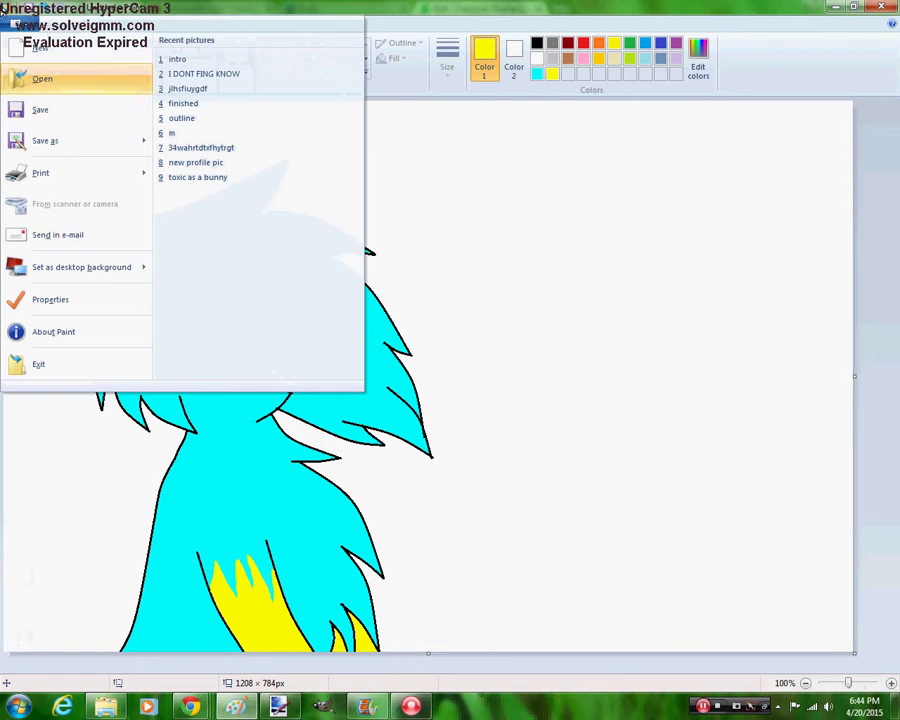
{"action": "left_click", "coordinate": [45, 141]}
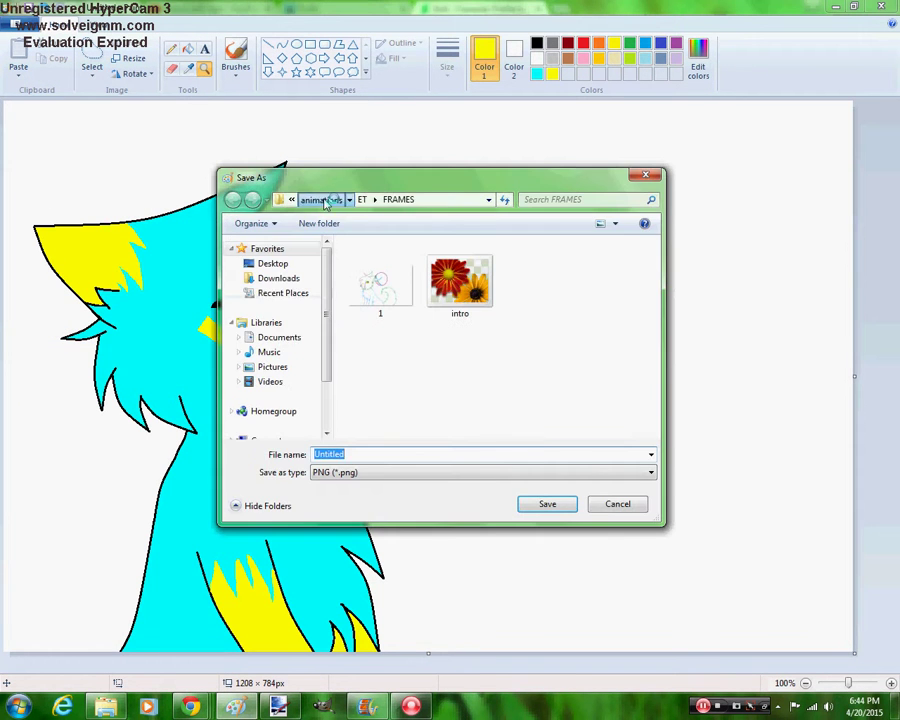
{"action": "left_click", "coordinate": [322, 200]}
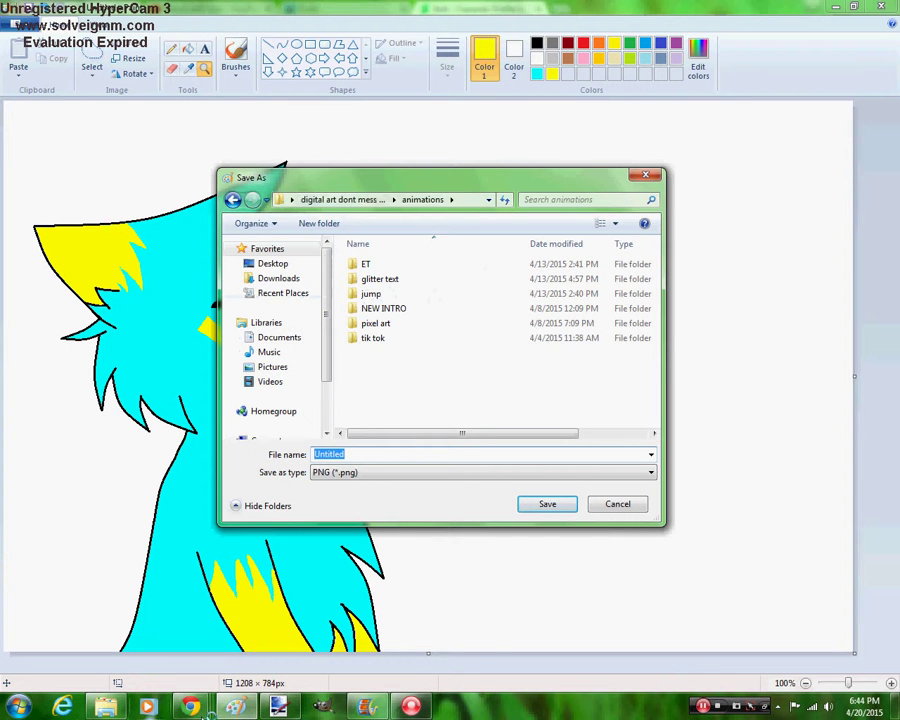
Switch to Chrome, check the notifications on OviPets, and bring up the YouTube page
{"action": "mouse_move", "coordinate": [190, 707]}
{"action": "left_click", "coordinate": [243, 612]}
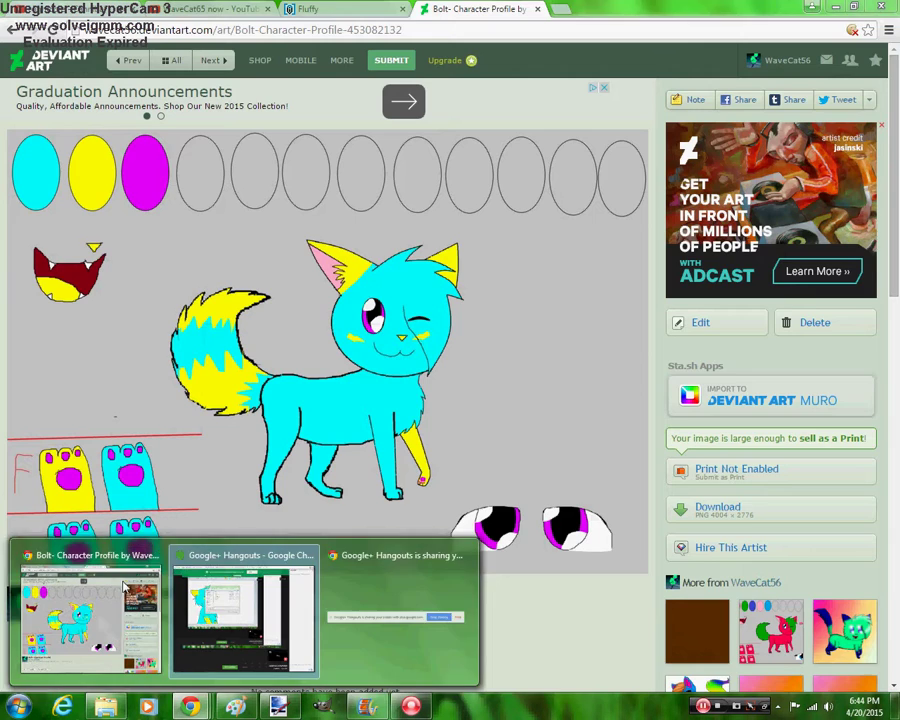
{"action": "left_click", "coordinate": [90, 625]}
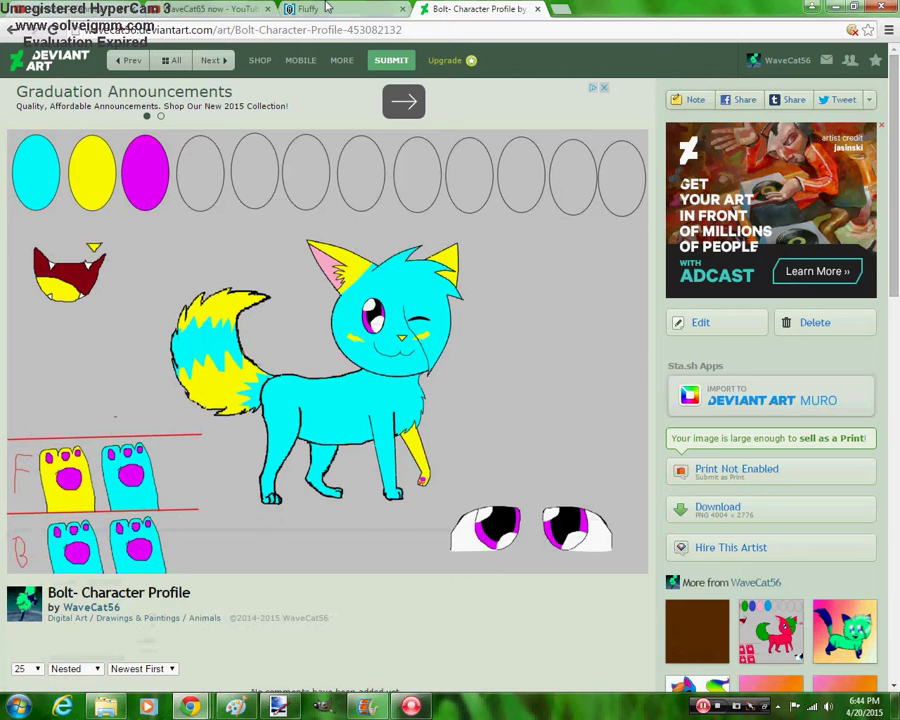
{"action": "left_click", "coordinate": [326, 8]}
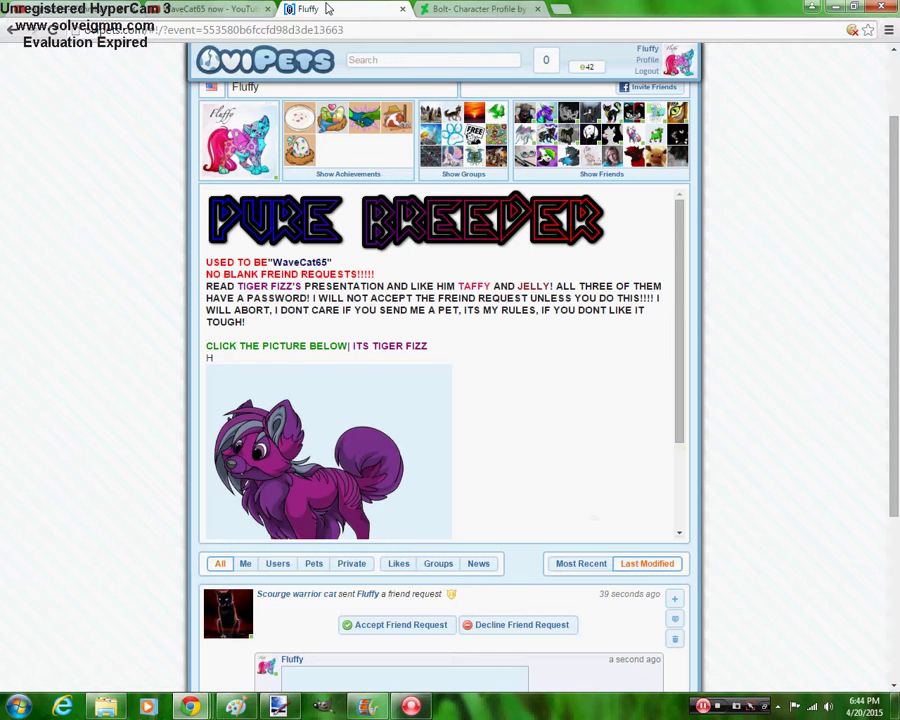
{"action": "left_click", "coordinate": [546, 61]}
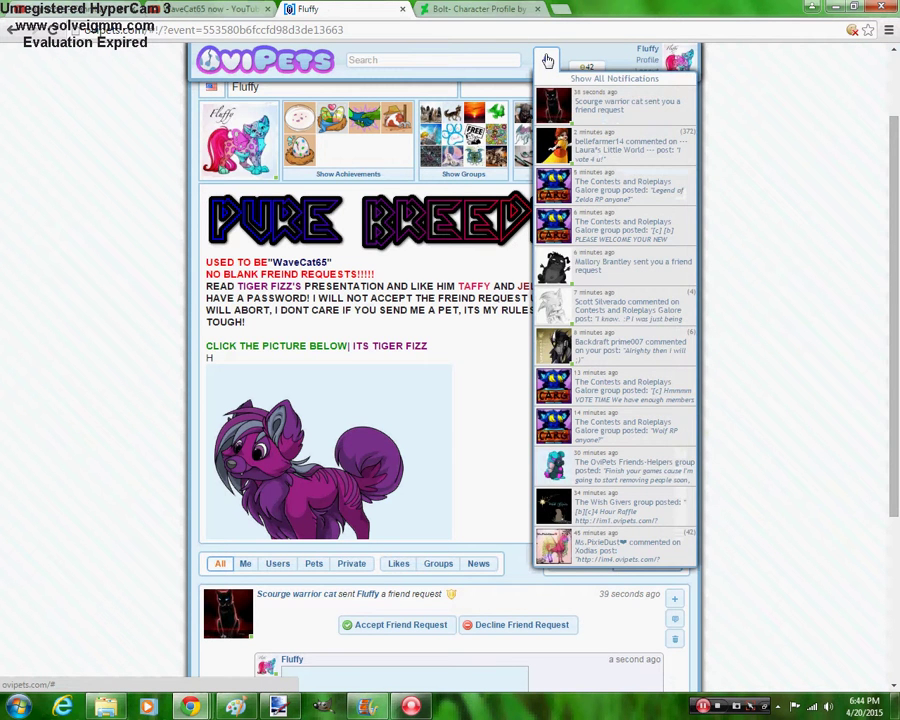
{"action": "left_click", "coordinate": [220, 10]}
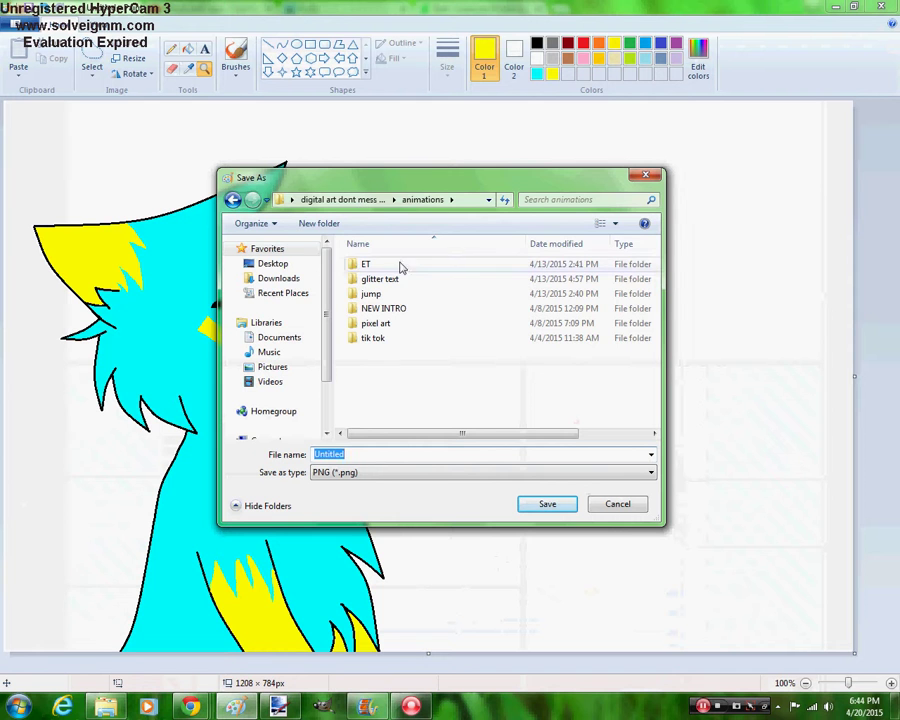
Return to Paint's save dialog, create a folder named "animated series" inside animations, and open it
{"action": "left_click", "coordinate": [336, 224]}
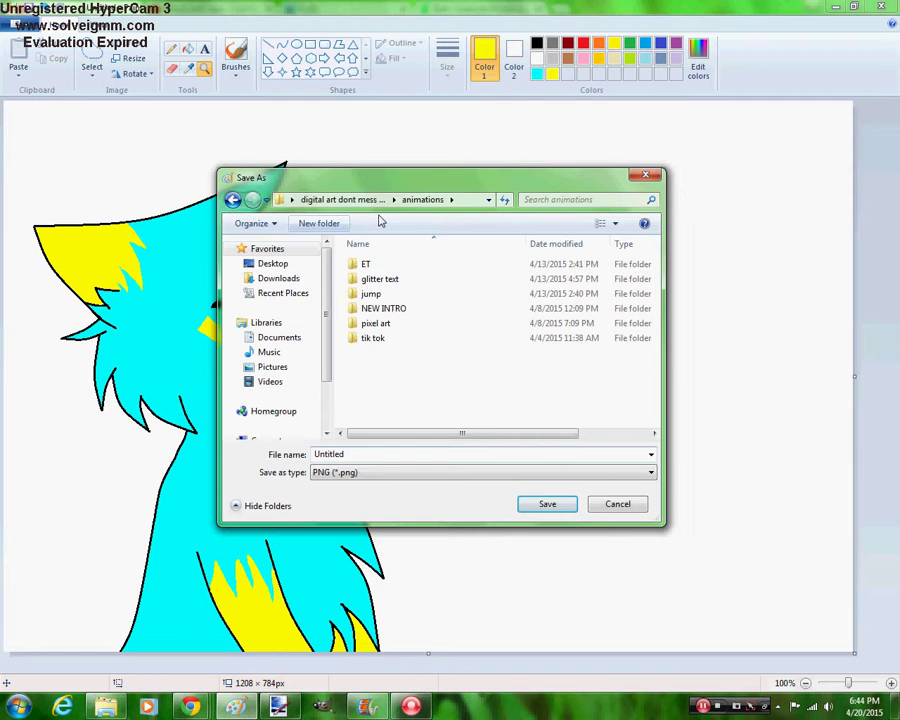
{"action": "left_click", "coordinate": [326, 224]}
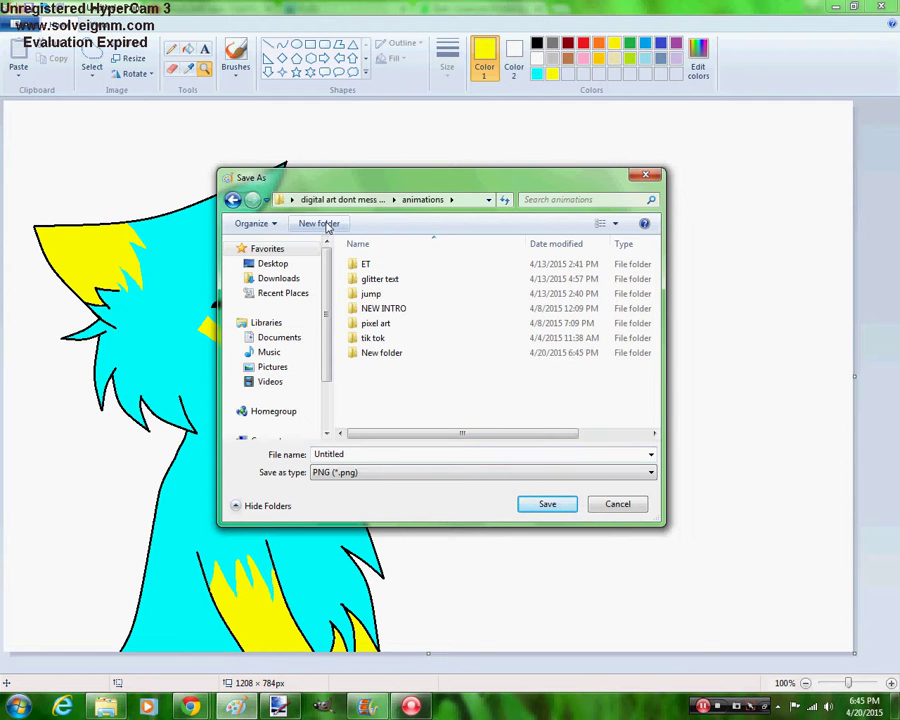
{"action": "type", "text": "a"}
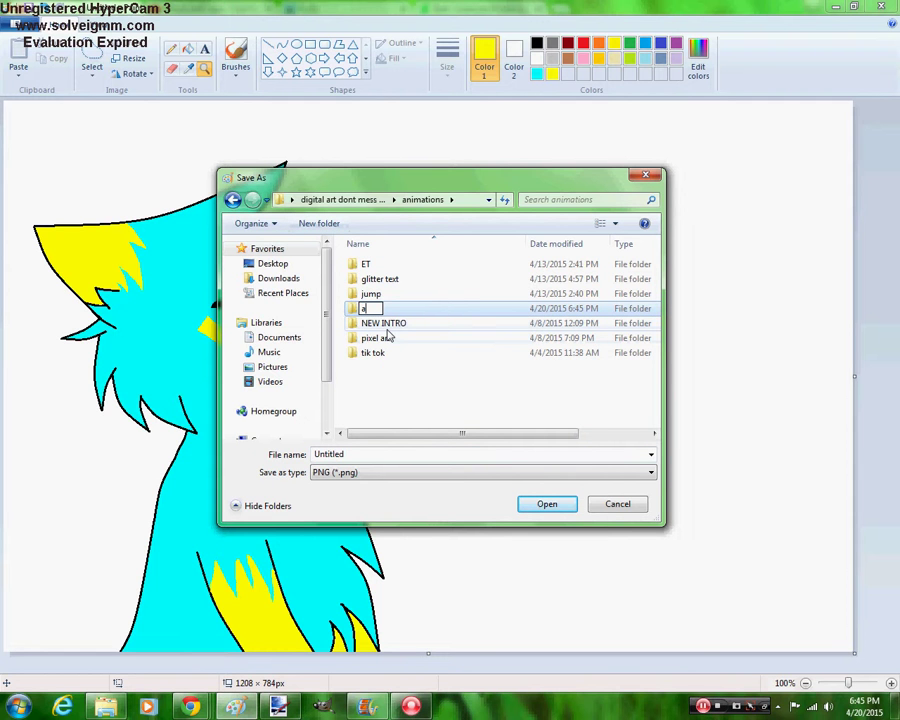
{"action": "type", "text": "nimated"}
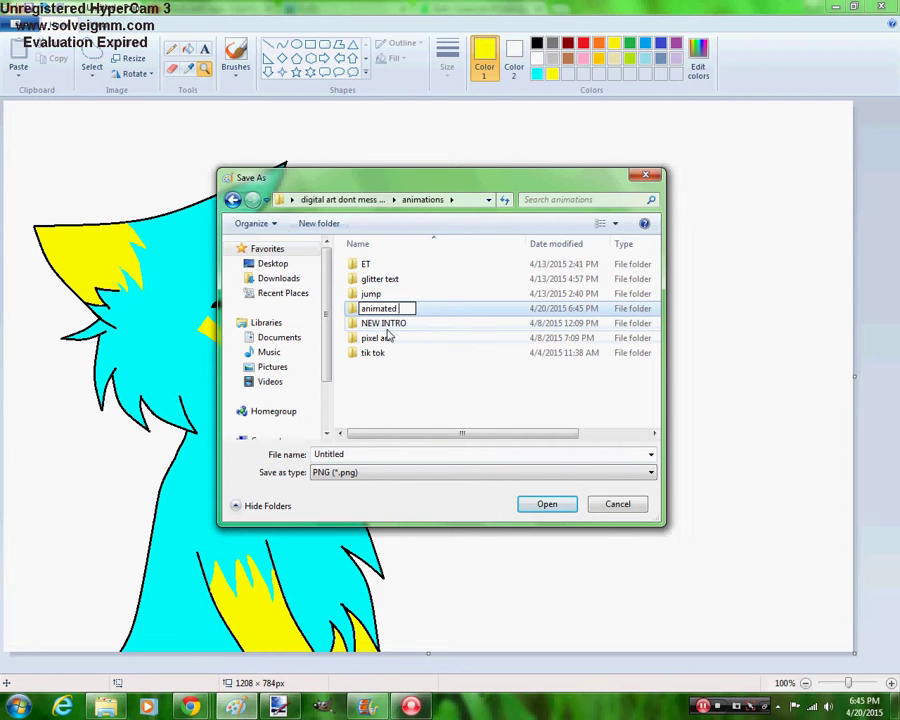
{"action": "type", "text": " series"}
{"action": "key", "text": "Return"}
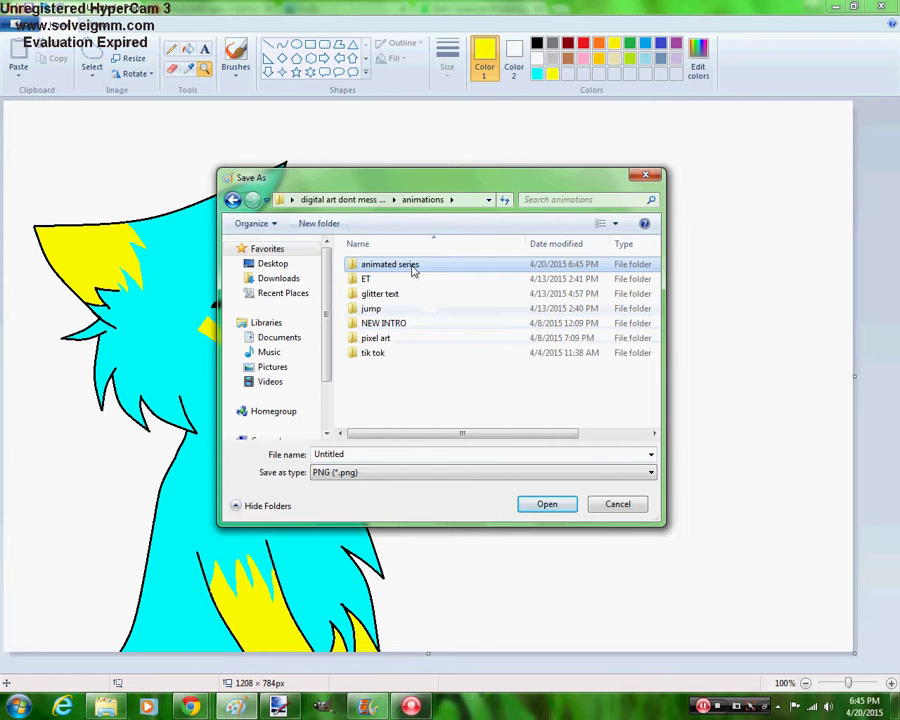
{"action": "double_click", "coordinate": [411, 265]}
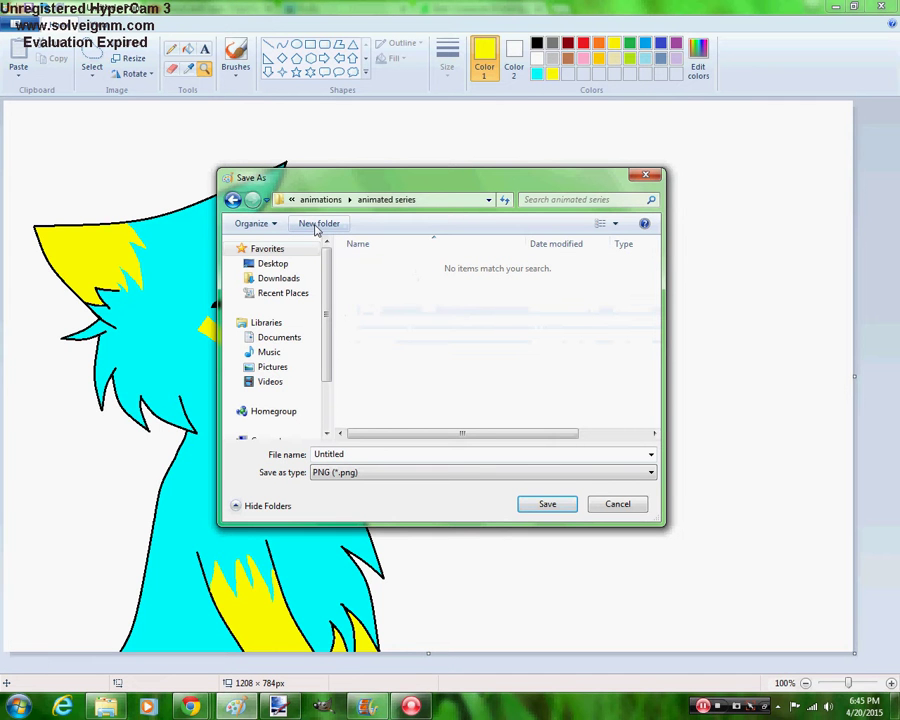
Create a folder named "wave cat" inside the animated series folder and open it
{"action": "left_click", "coordinate": [317, 224]}
{"action": "type", "text": "wave sc"}
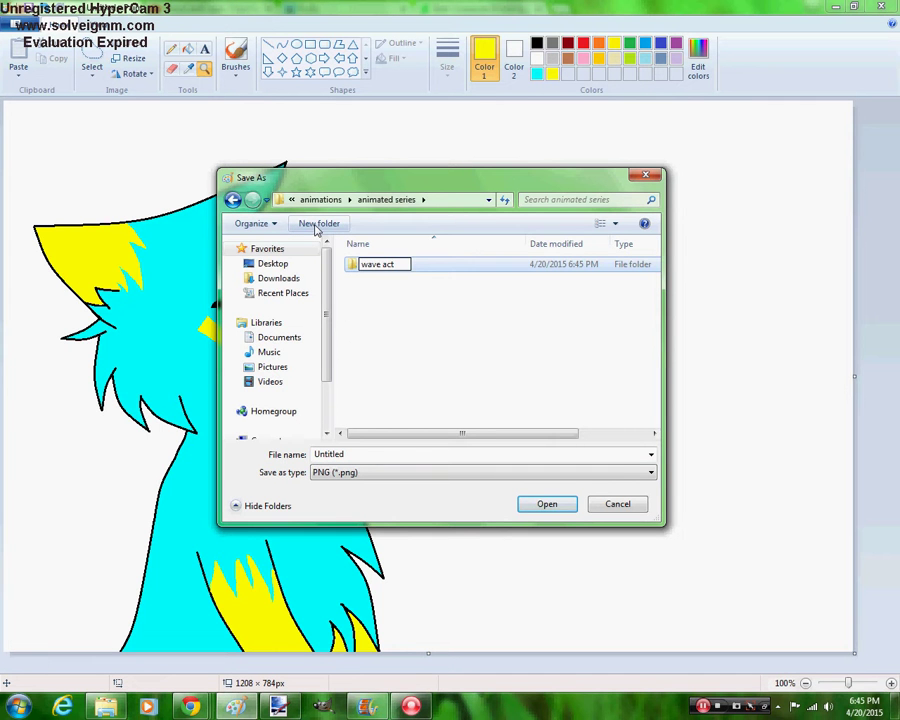
{"action": "key", "text": "BackSpace"}
{"action": "key", "text": "BackSpace"}
{"action": "type", "text": "cat"}
{"action": "left_click", "coordinate": [416, 266]}
{"action": "double_click", "coordinate": [416, 266]}
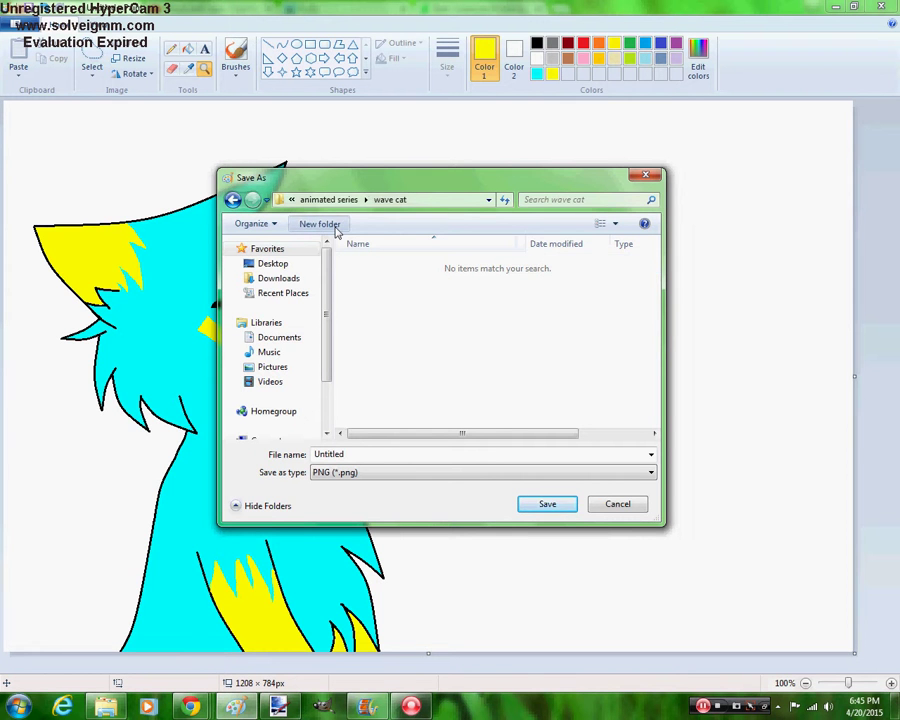
Create a subfolder named "intro" inside the wave cat folder and open it
{"action": "left_click", "coordinate": [336, 228]}
{"action": "type", "text": "intro"}
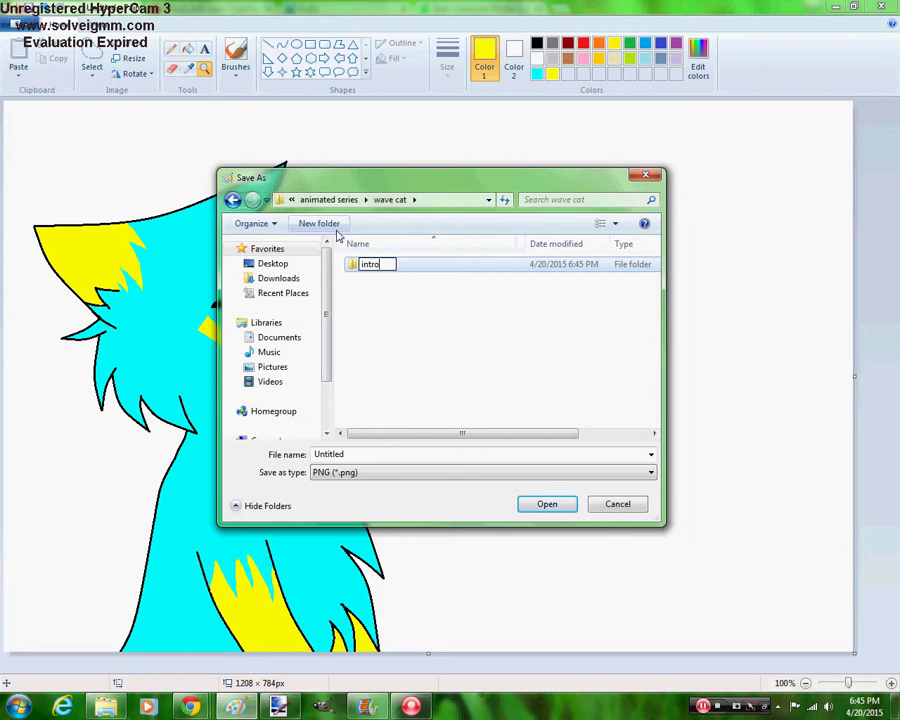
{"action": "left_click", "coordinate": [428, 266]}
{"action": "key", "text": "Return"}
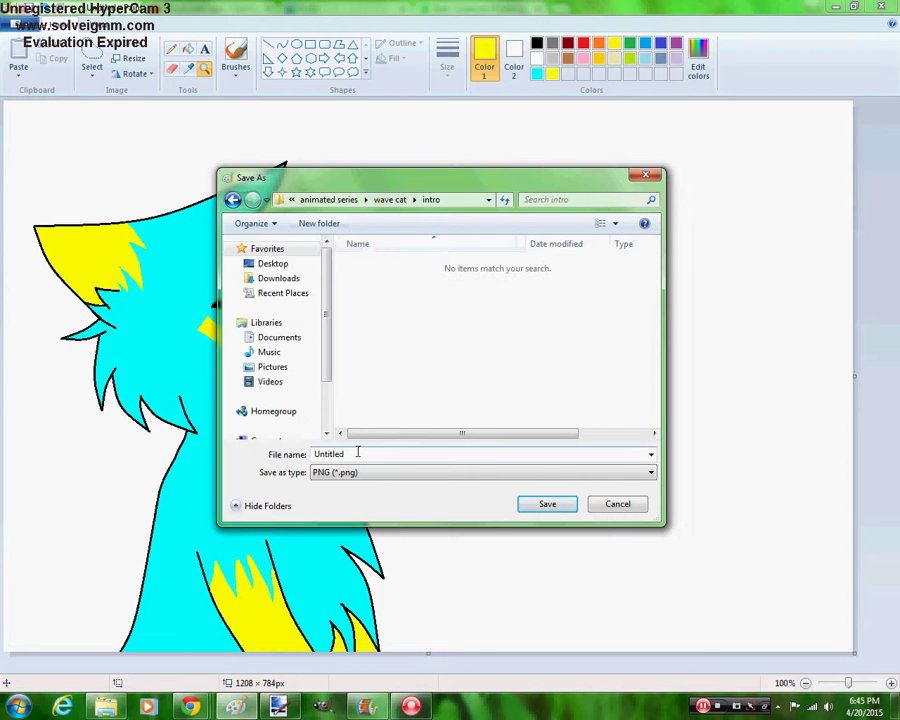
Save the character drawing as a PNG file named 1
{"action": "double_click", "coordinate": [357, 452]}
{"action": "type", "text": "1"}
{"action": "left_click", "coordinate": [542, 501]}
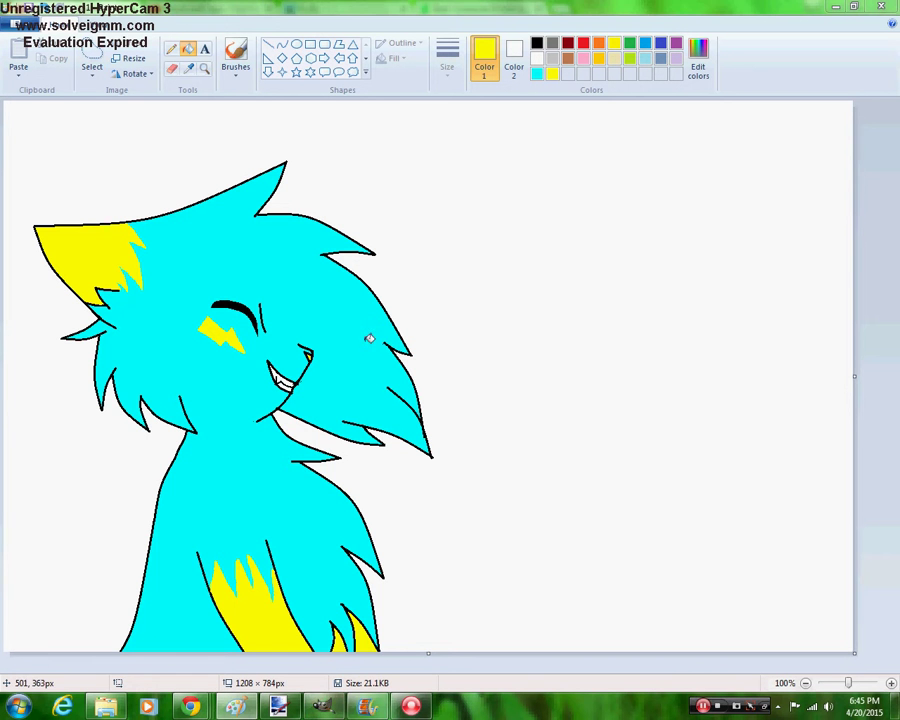
Try filling the background around the character with dark red
{"action": "left_click", "coordinate": [188, 48]}
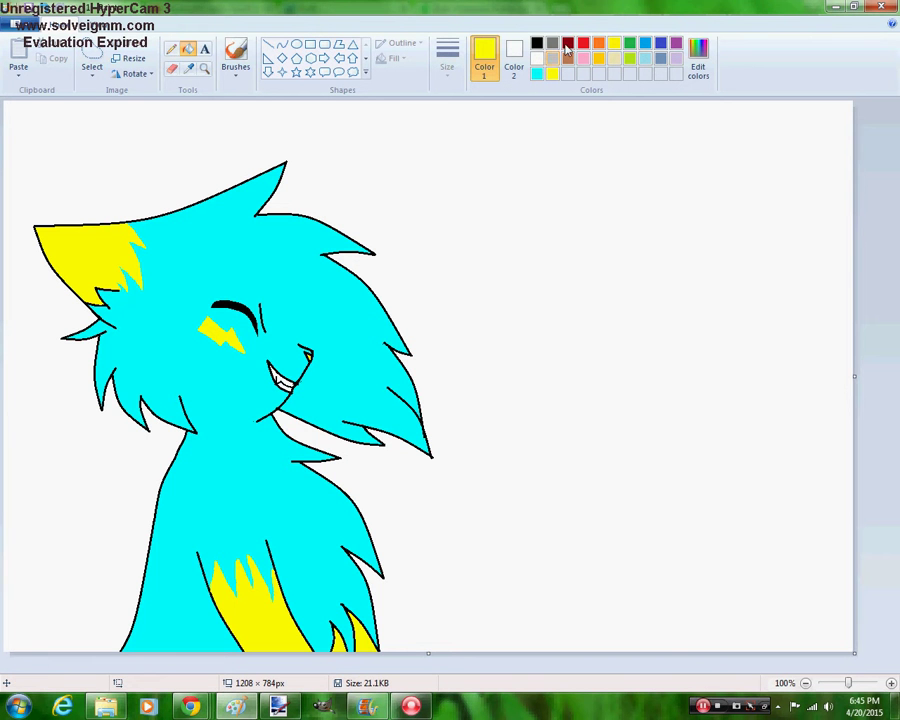
{"action": "left_click", "coordinate": [567, 42]}
{"action": "left_click", "coordinate": [463, 184]}
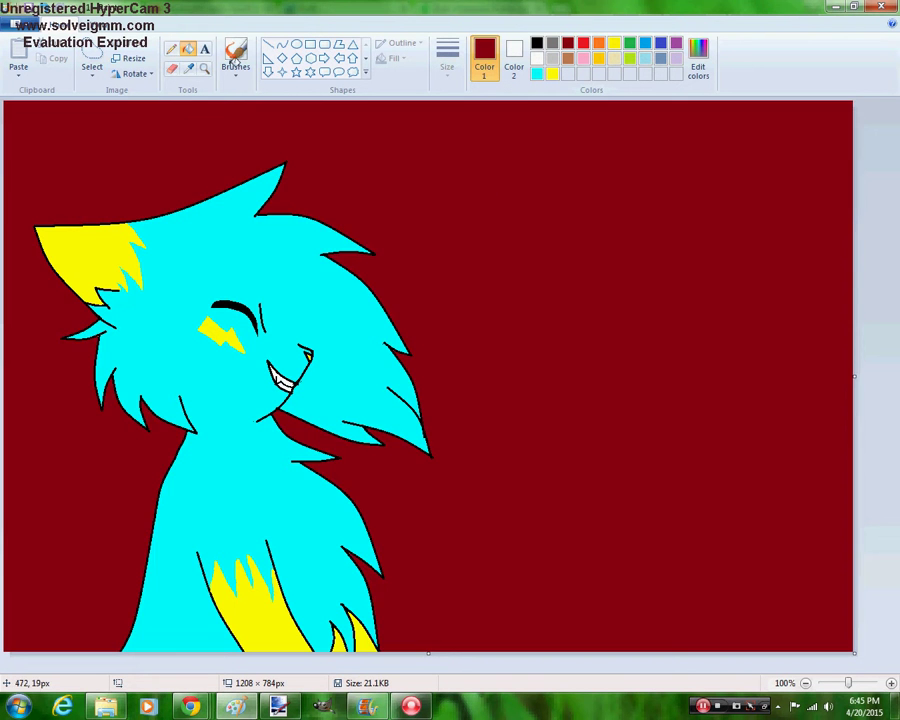
{"action": "key", "text": "ctrl+z"}
Handwrite a "BRB" note in dark red pencil on the blank area beside the character and remove it again
{"action": "left_click", "coordinate": [172, 48]}
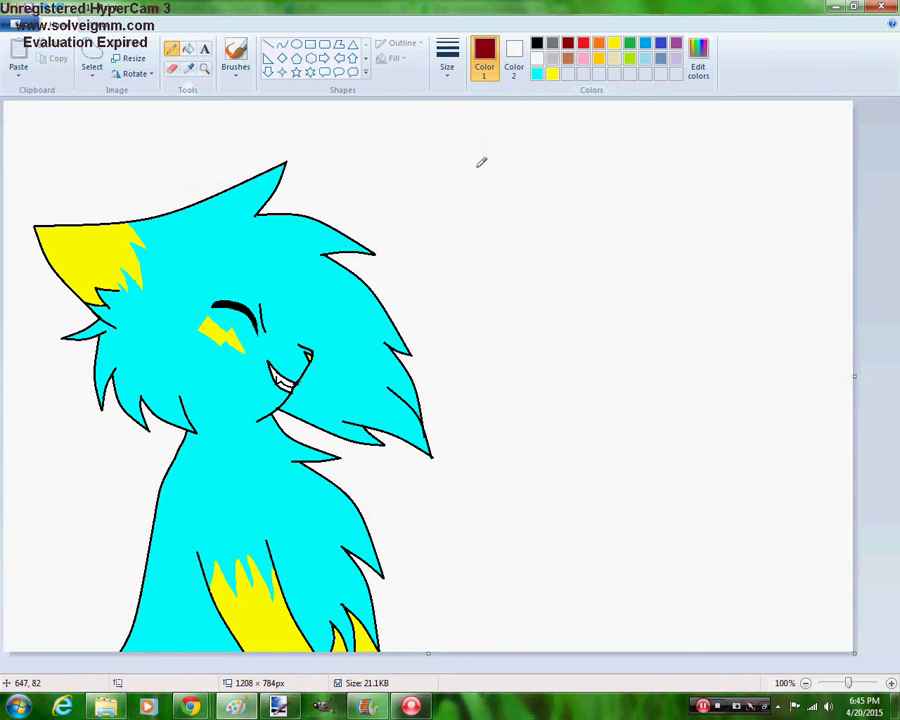
{"action": "mouse_move", "coordinate": [462, 134]}
{"action": "left_mouse_down"}
{"action": "mouse_move", "coordinate": [488, 168]}
{"action": "mouse_move", "coordinate": [468, 170]}
{"action": "mouse_move", "coordinate": [485, 141]}
{"action": "mouse_move", "coordinate": [541, 138]}
{"action": "mouse_move", "coordinate": [575, 172]}
{"action": "mouse_move", "coordinate": [605, 174]}
{"action": "mouse_move", "coordinate": [611, 152]}
{"action": "mouse_move", "coordinate": [562, 167]}
{"action": "left_mouse_up"}
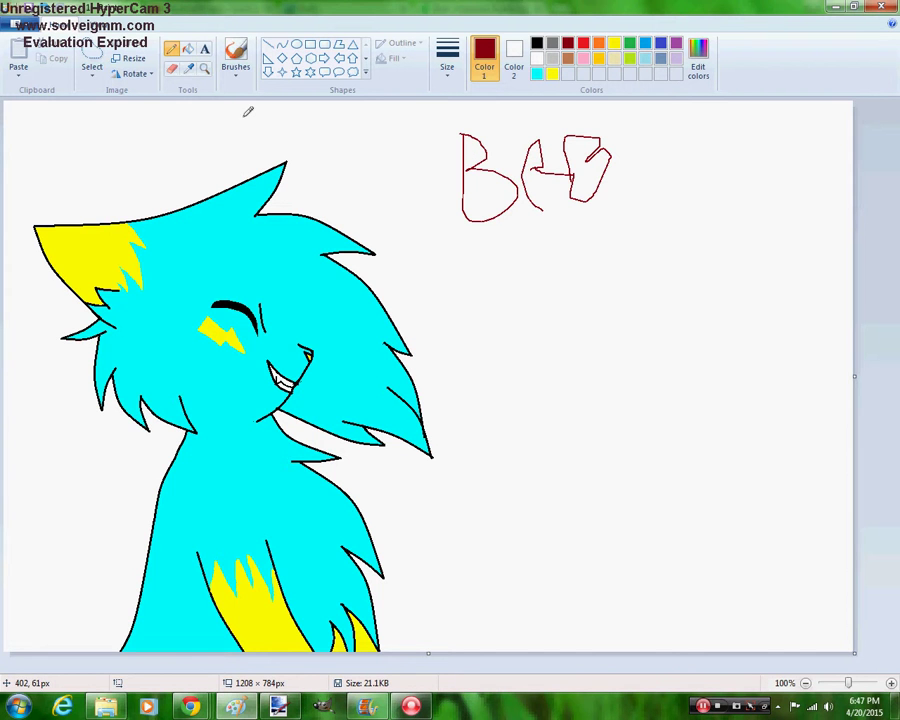
{"action": "mouse_move", "coordinate": [547, 125]}
{"action": "left_mouse_down"}
{"action": "mouse_move", "coordinate": [465, 117]}
{"action": "mouse_move", "coordinate": [441, 209]}
{"action": "mouse_move", "coordinate": [554, 254]}
{"action": "mouse_move", "coordinate": [580, 90]}
{"action": "left_mouse_up"}
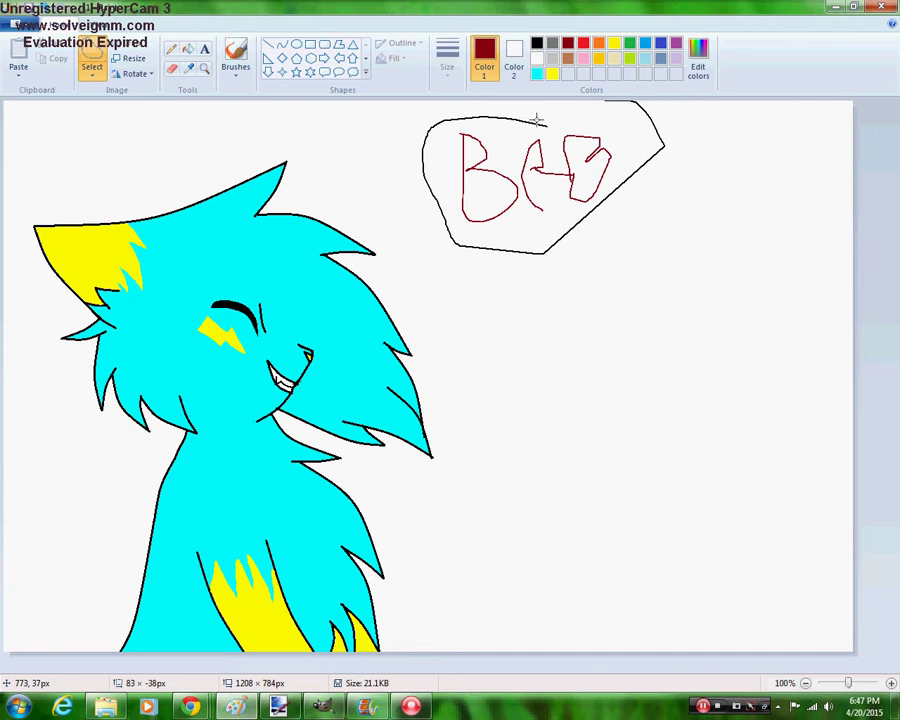
{"action": "left_click_drag", "start_coordinate": [537, 120], "coordinate": [540, 120]}
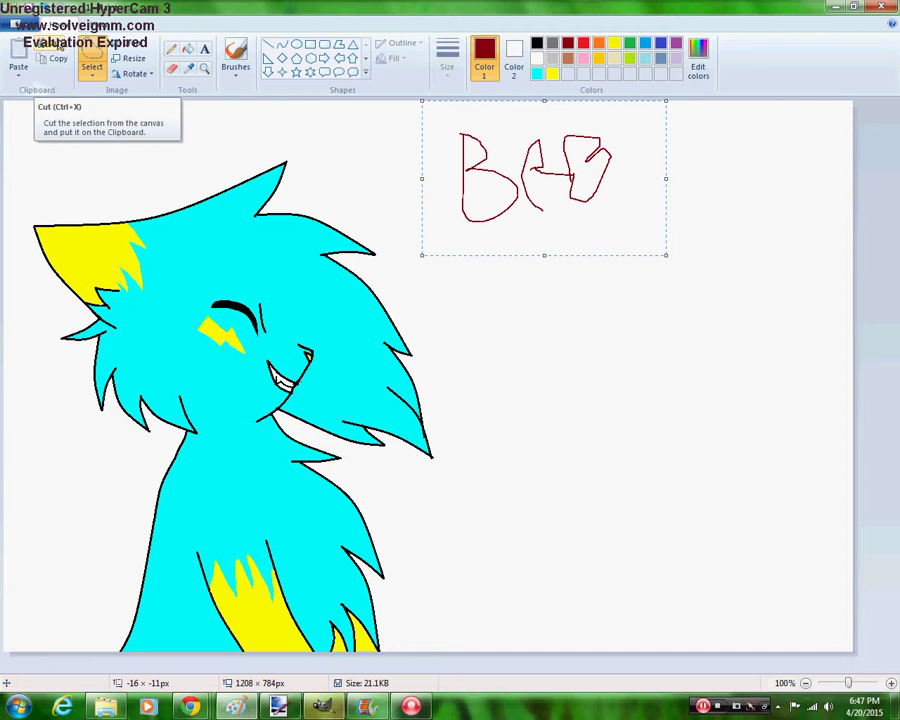
{"action": "key", "text": "Delete"}
Handwrite the word "BACK" in dark red pencil on the blank area beside the character
{"action": "left_click", "coordinate": [172, 48]}
{"action": "mouse_move", "coordinate": [419, 145]}
{"action": "left_mouse_down"}
{"action": "mouse_move", "coordinate": [421, 184]}
{"action": "mouse_move", "coordinate": [482, 171]}
{"action": "mouse_move", "coordinate": [492, 188]}
{"action": "left_mouse_up"}
{"action": "mouse_move", "coordinate": [472, 182]}
{"action": "left_mouse_down"}
{"action": "mouse_move", "coordinate": [530, 188]}
{"action": "mouse_move", "coordinate": [547, 182]}
{"action": "mouse_move", "coordinate": [547, 170]}
{"action": "left_mouse_up"}
{"action": "left_click_drag", "start_coordinate": [547, 170], "coordinate": [613, 181]}
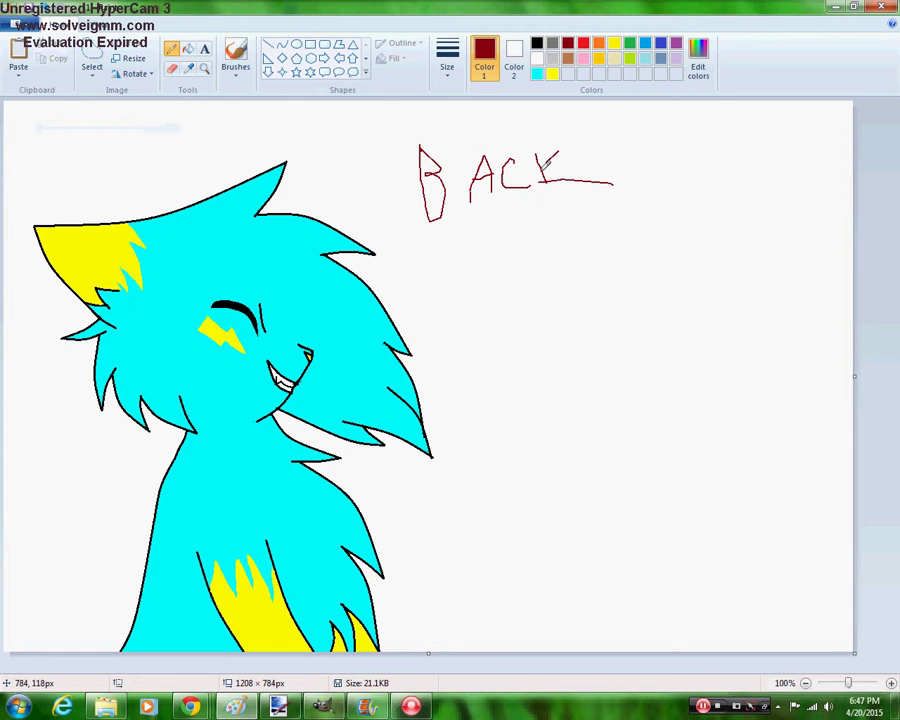
{"action": "key", "text": "ctrl+z"}
{"action": "left_click_drag", "start_coordinate": [547, 170], "coordinate": [577, 168]}
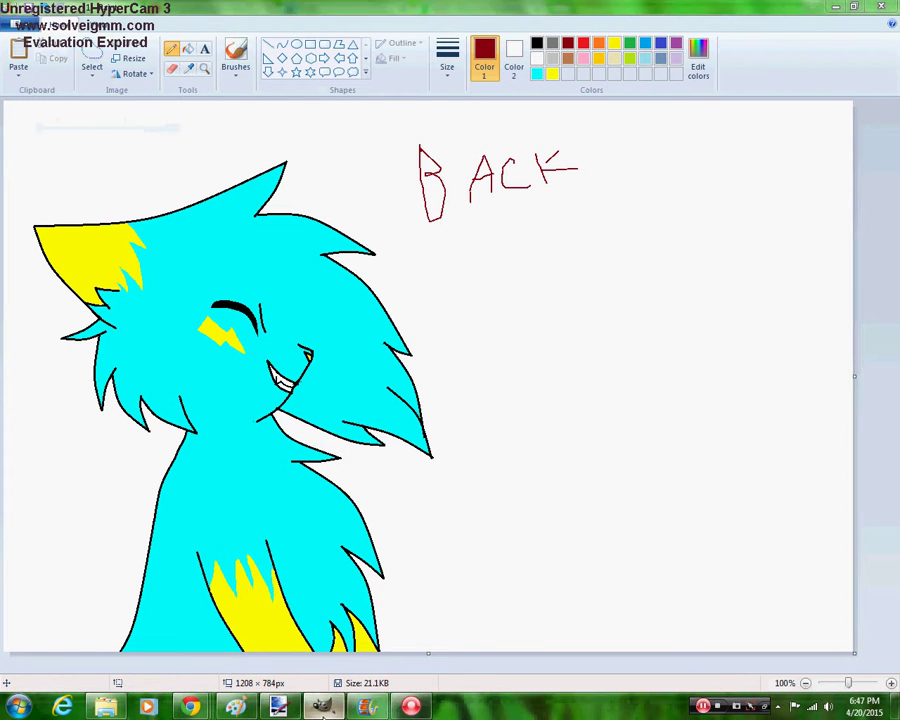
Switch to GIMP and open 1.png from the wave cat folder under animations and animated series on the Desktop
{"action": "left_click", "coordinate": [330, 706]}
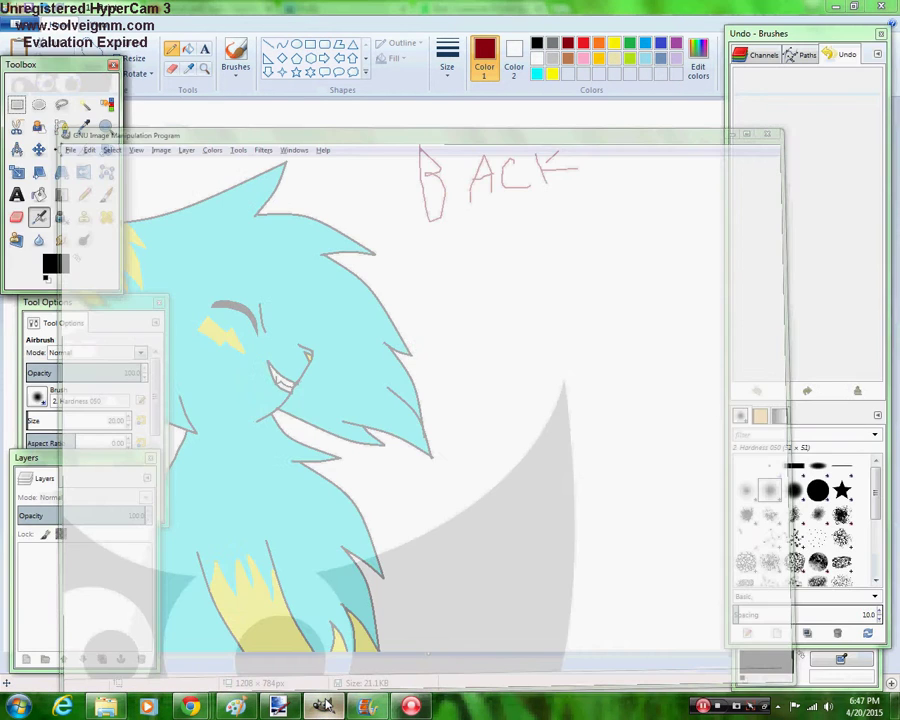
{"action": "left_click", "coordinate": [17, 28]}
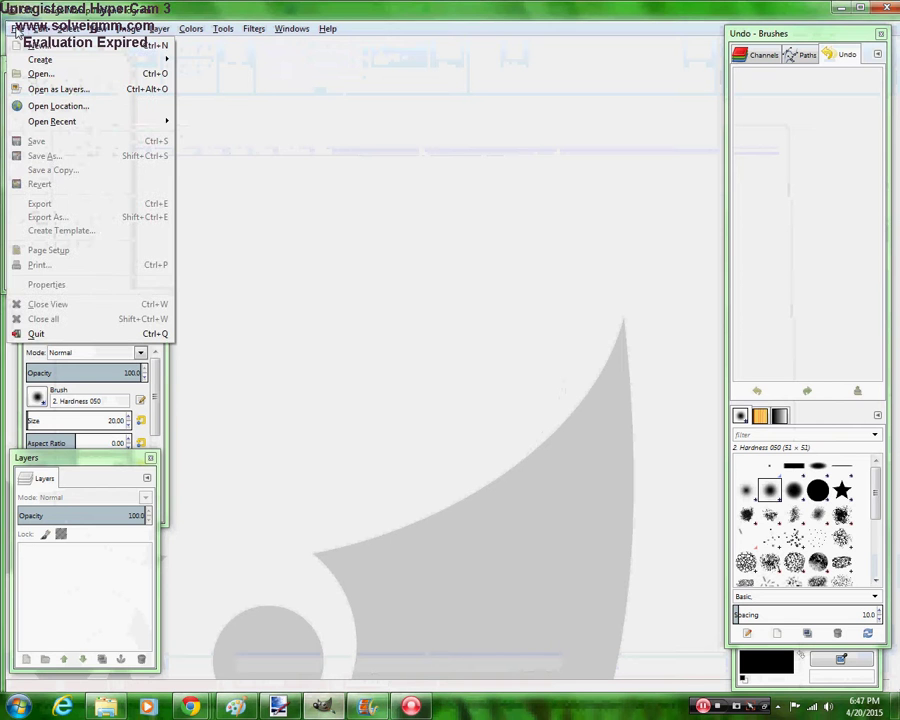
{"action": "left_click", "coordinate": [36, 75]}
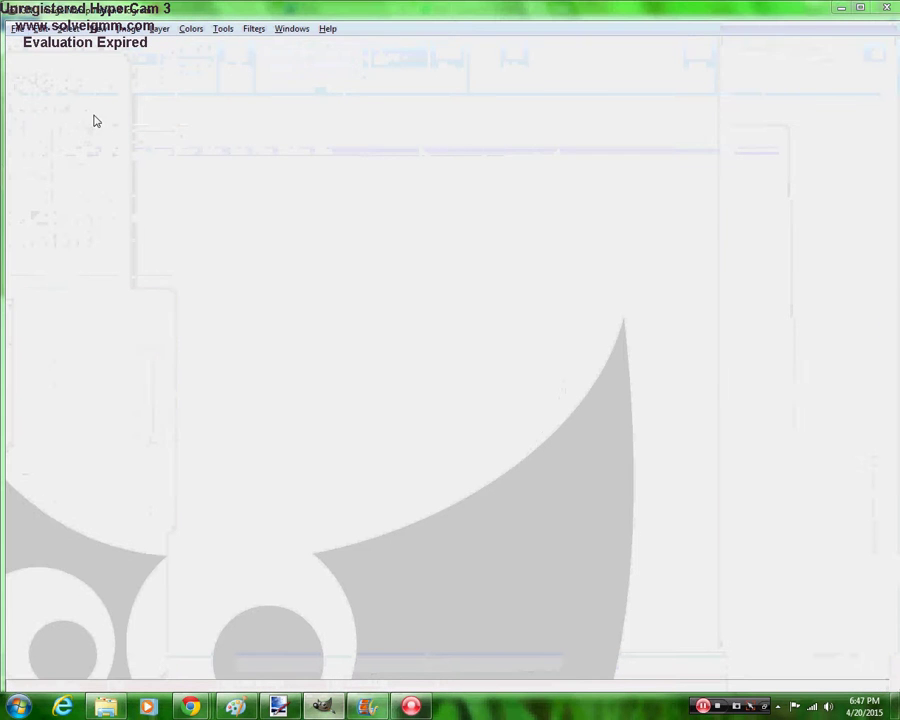
{"action": "left_click", "coordinate": [237, 180]}
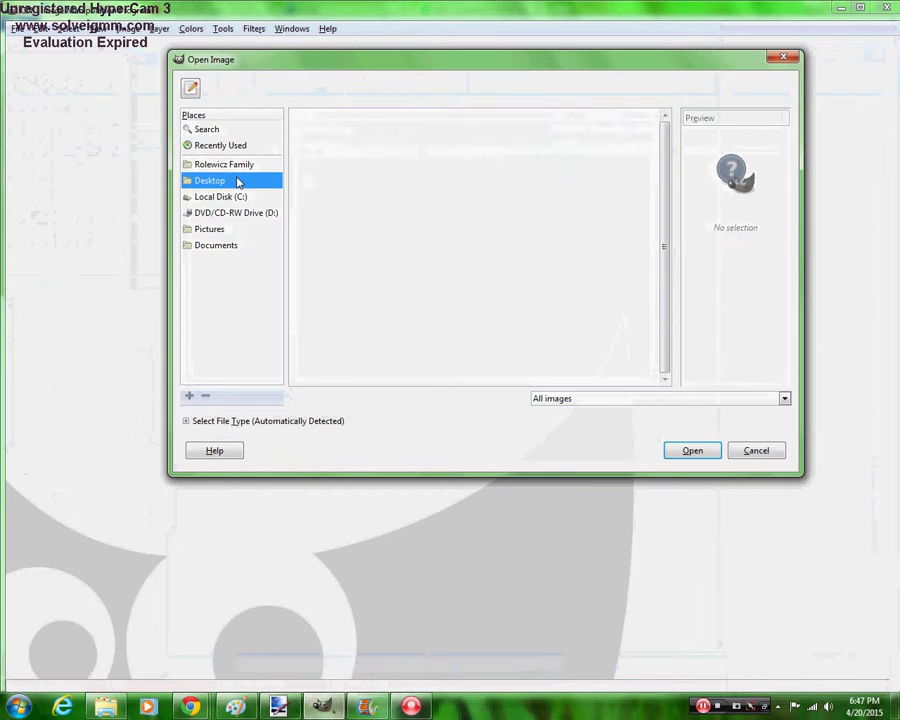
{"action": "double_click", "coordinate": [328, 130]}
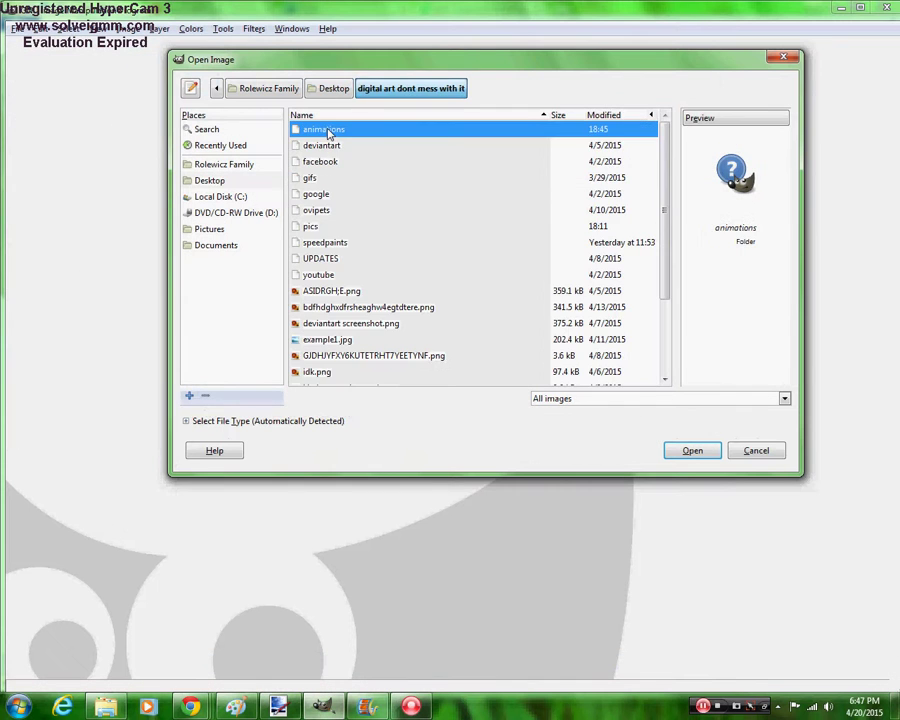
{"action": "double_click", "coordinate": [328, 131]}
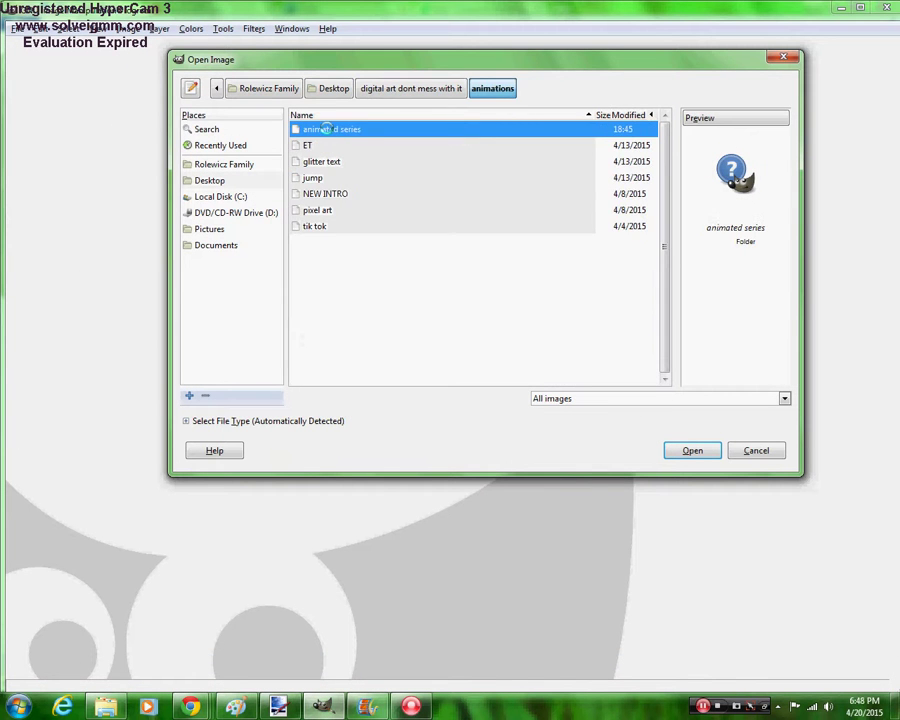
{"action": "double_click", "coordinate": [327, 131]}
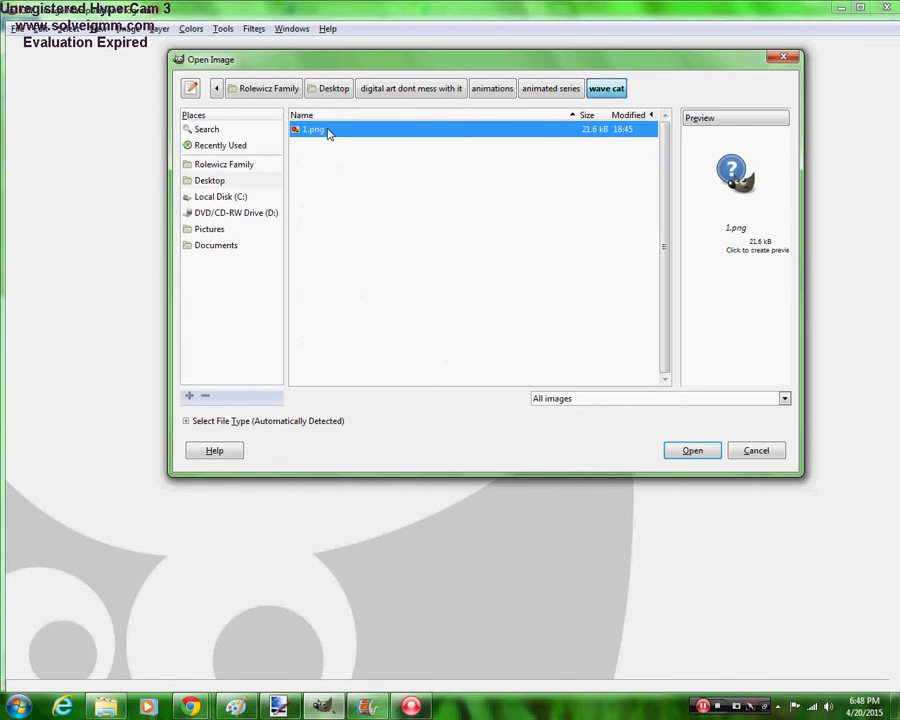
{"action": "double_click", "coordinate": [328, 131]}
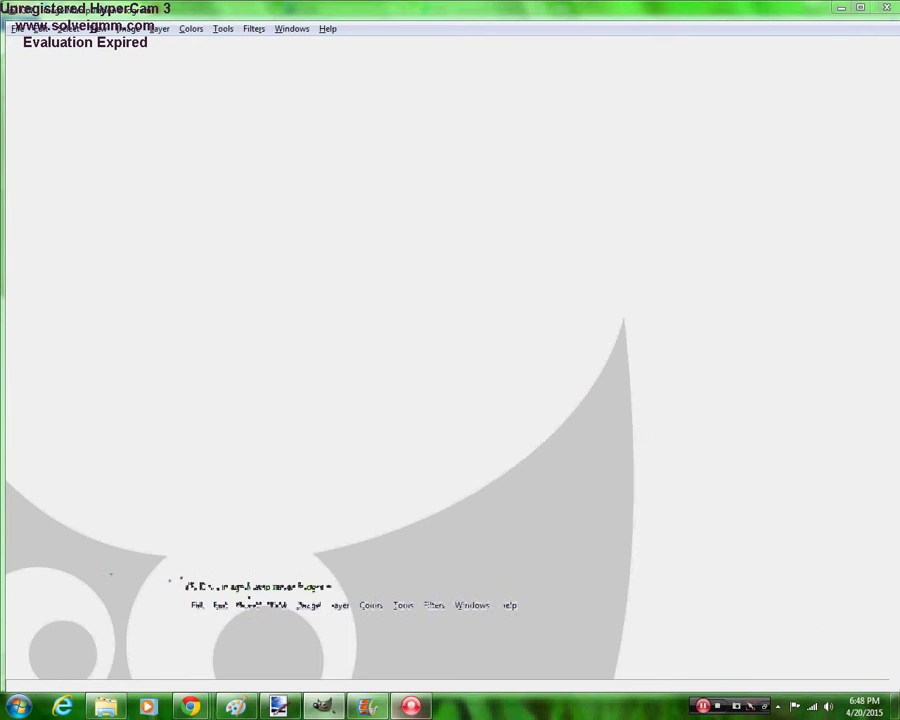
Switch back to Paint and cut the handwritten "BACK" note out of the drawing
{"action": "left_click", "coordinate": [240, 707]}
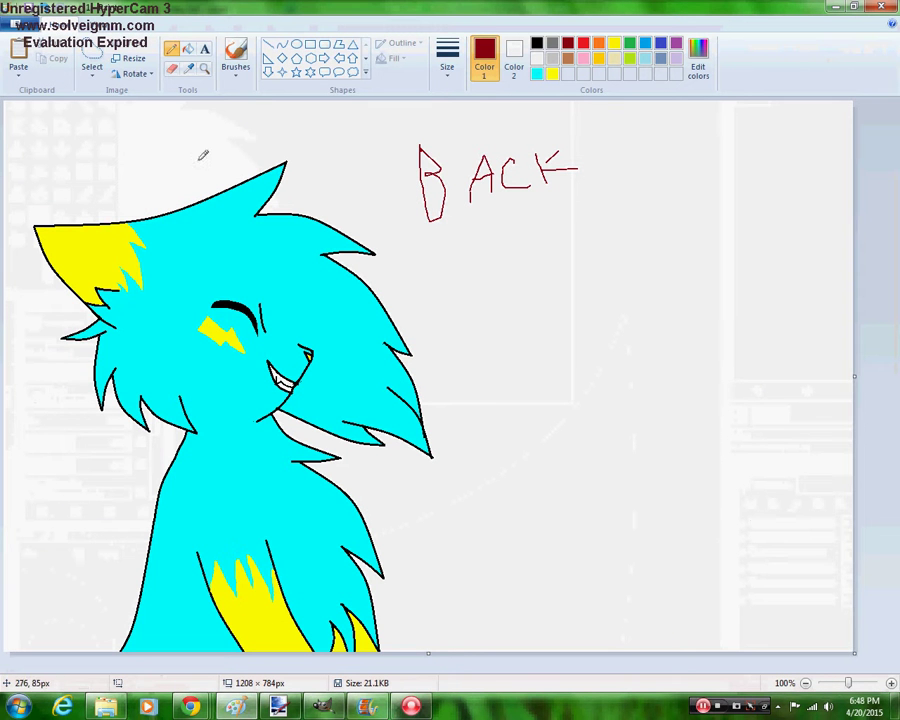
{"action": "left_click", "coordinate": [91, 58]}
{"action": "mouse_move", "coordinate": [457, 118]}
{"action": "left_mouse_down"}
{"action": "mouse_move", "coordinate": [501, 245]}
{"action": "mouse_move", "coordinate": [566, 127]}
{"action": "mouse_move", "coordinate": [447, 116]}
{"action": "left_mouse_up"}
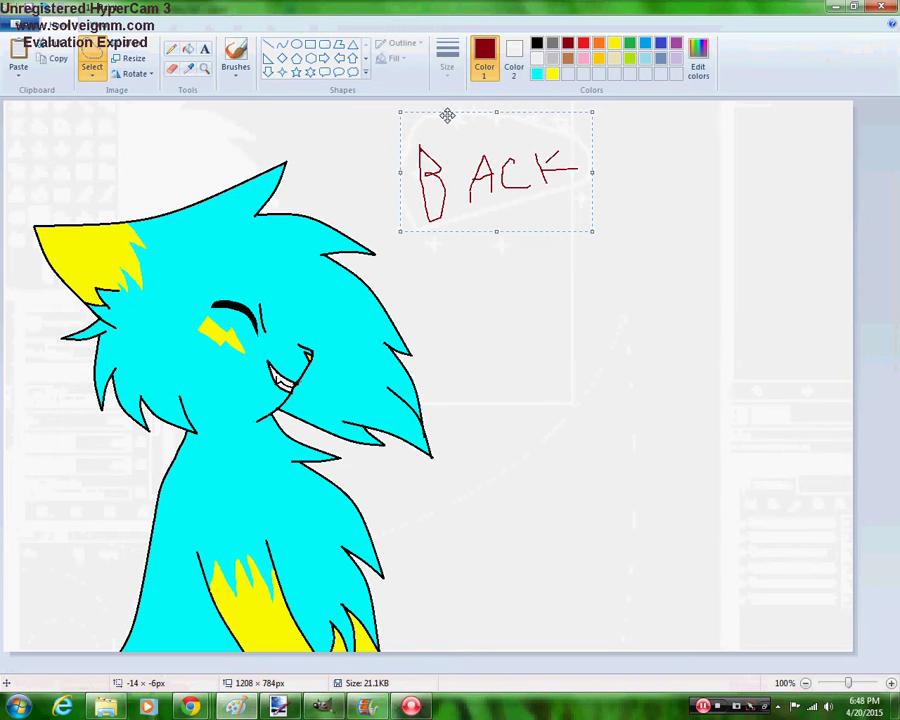
{"action": "left_click", "coordinate": [40, 42]}
Copy the entire drawing and paste it into the 1.png image in GIMP
{"action": "left_click", "coordinate": [98, 76]}
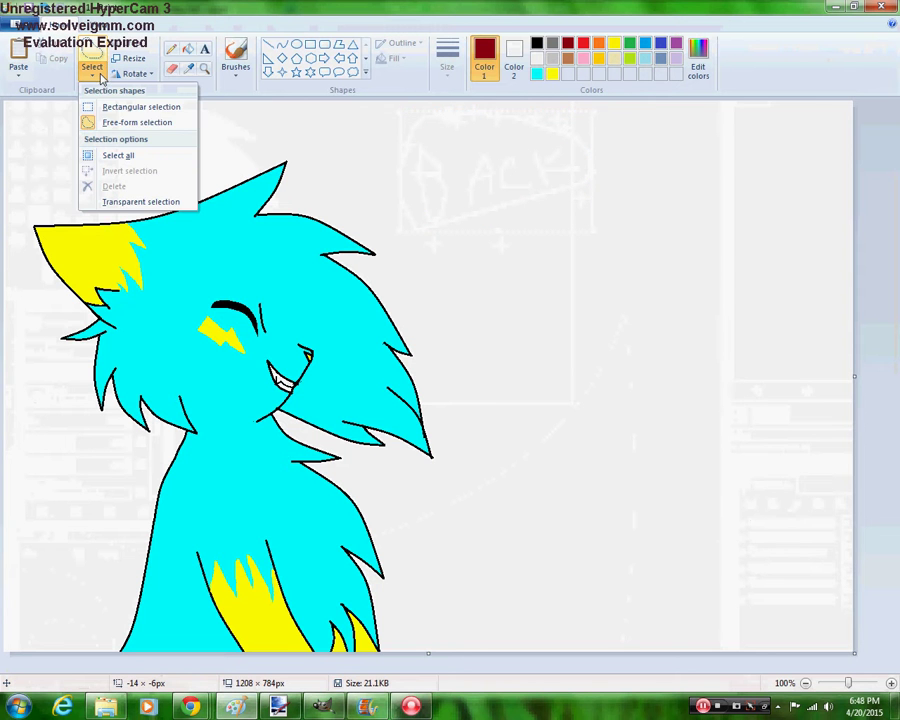
{"action": "left_click", "coordinate": [121, 155]}
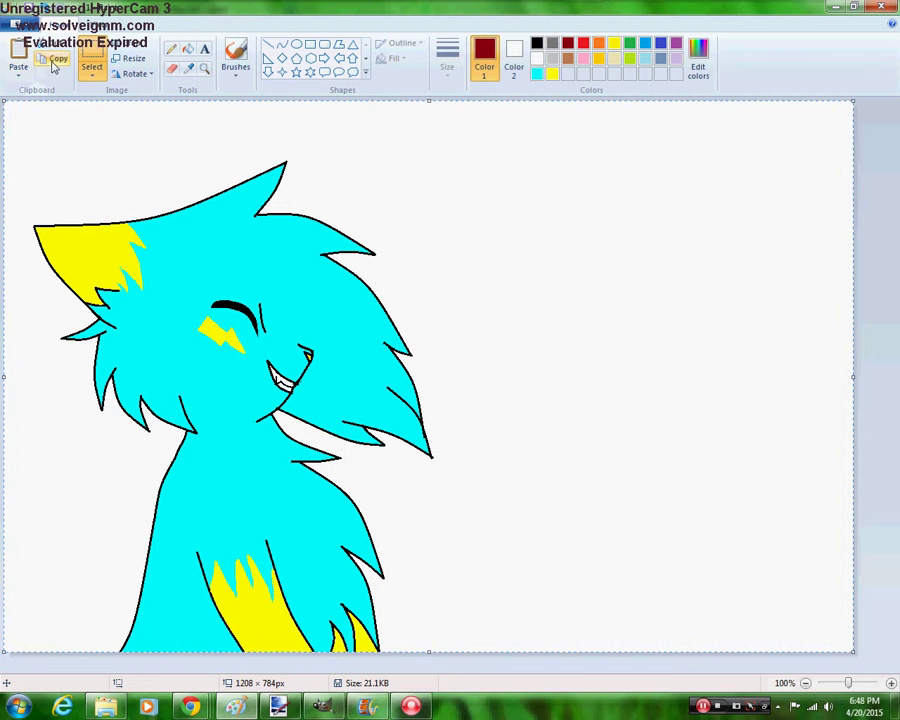
{"action": "left_click", "coordinate": [55, 62]}
{"action": "key", "text": "alt+Tab"}
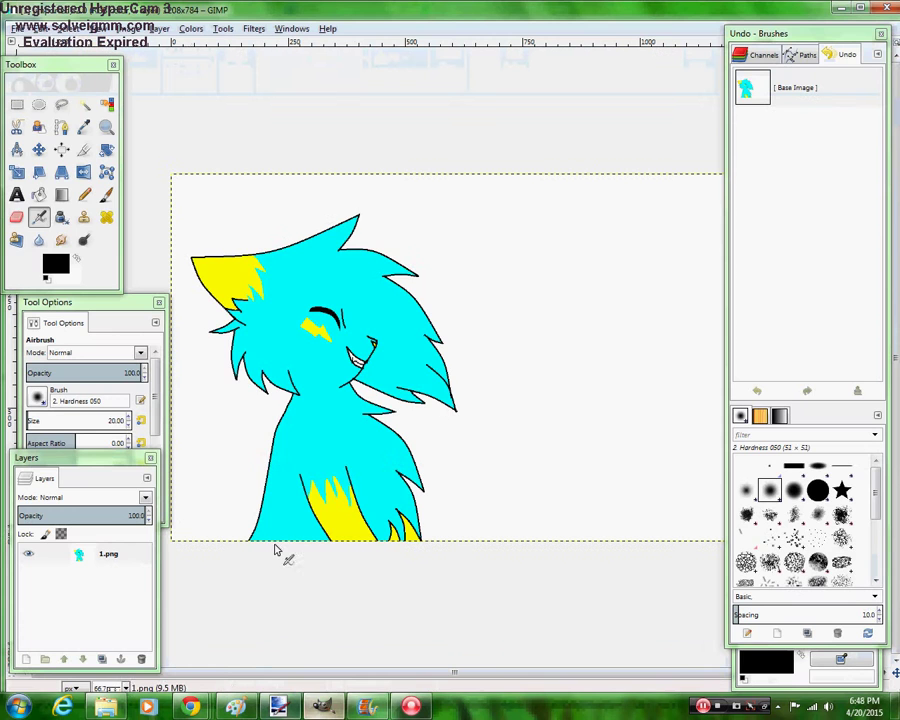
{"action": "key", "text": "ctrl+v"}
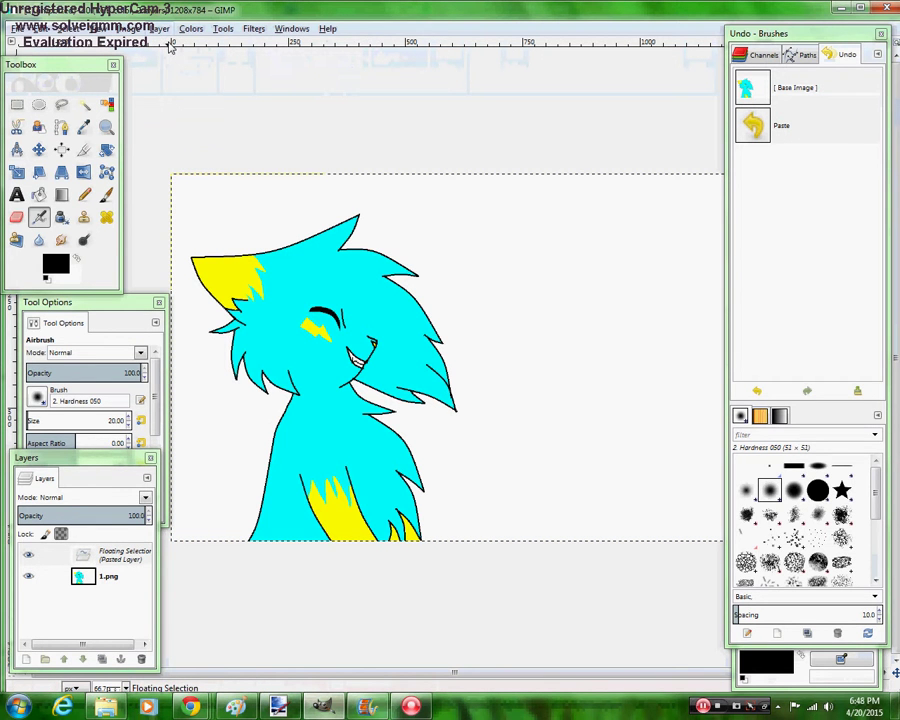
Hide the 1.png layer and convert the pasted floating selection into a new layer
{"action": "left_click", "coordinate": [28, 555]}
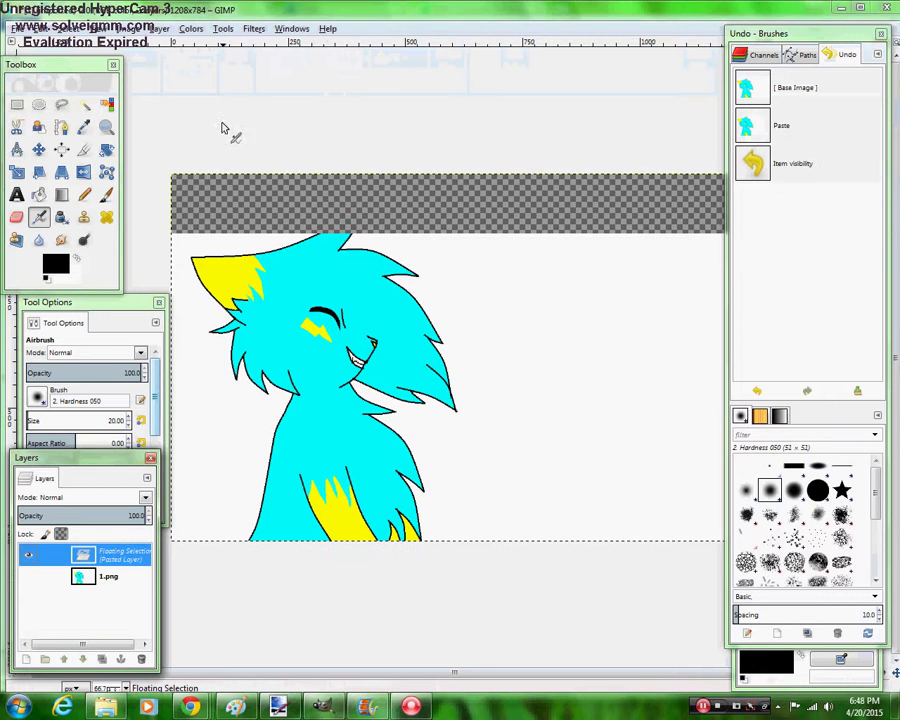
{"action": "left_click", "coordinate": [159, 28]}
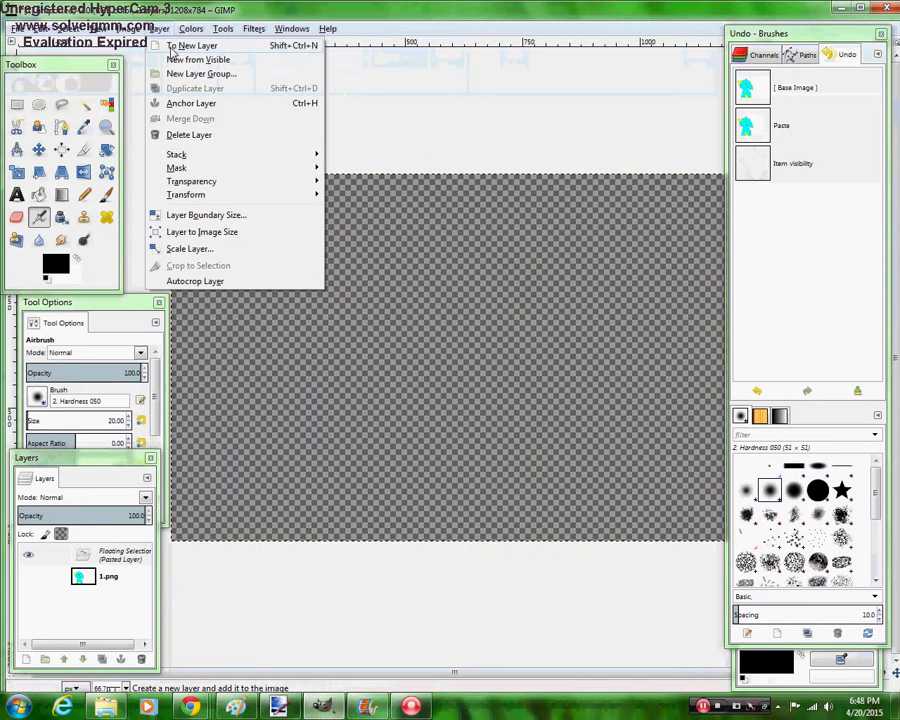
{"action": "left_click", "coordinate": [185, 46]}
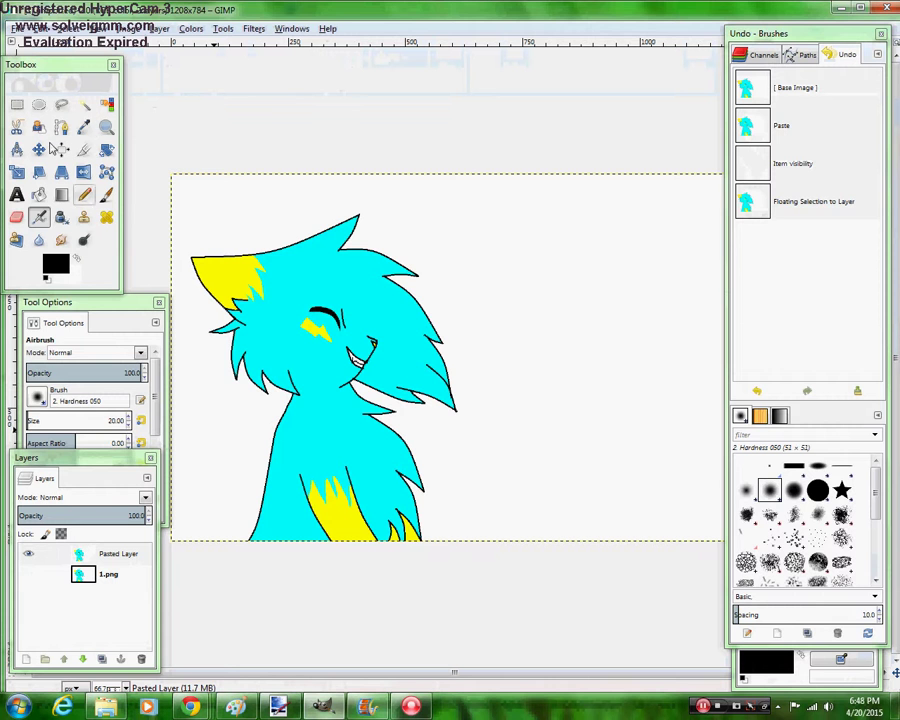
Fuzzy-select the white background around the character and erase it to transparency with the 2. Hardness 100 brush at size 674.09
{"action": "left_click", "coordinate": [84, 104]}
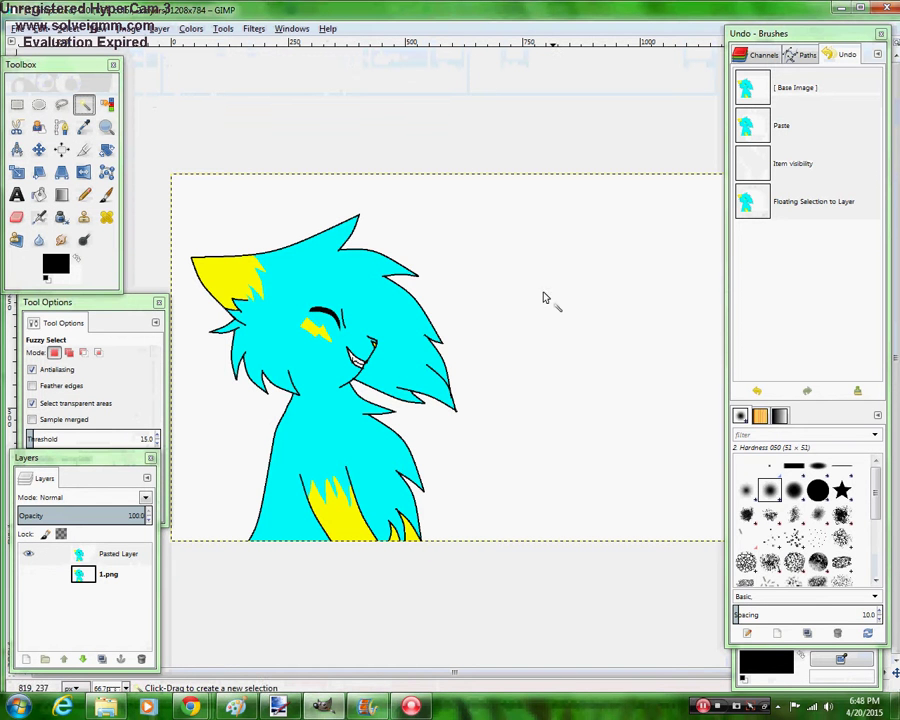
{"action": "left_click", "coordinate": [440, 213]}
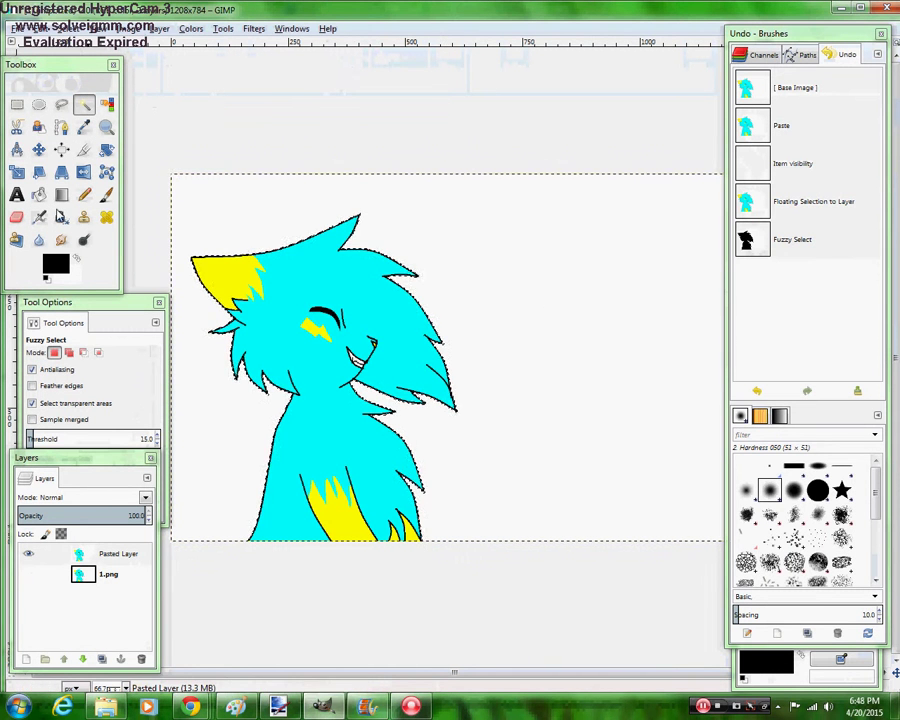
{"action": "left_click", "coordinate": [16, 217]}
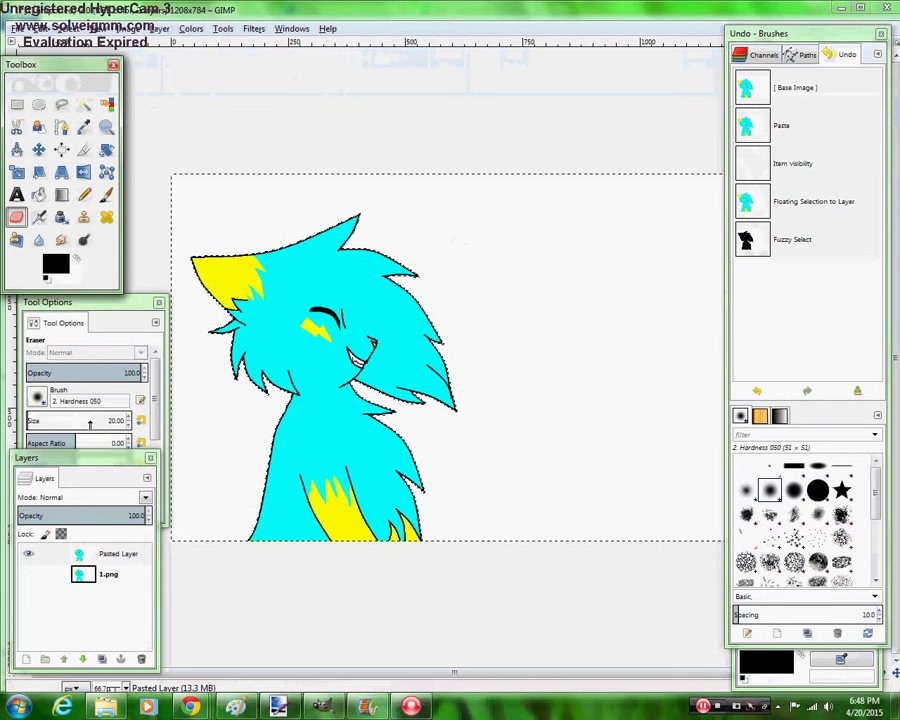
{"action": "left_click", "coordinate": [818, 489]}
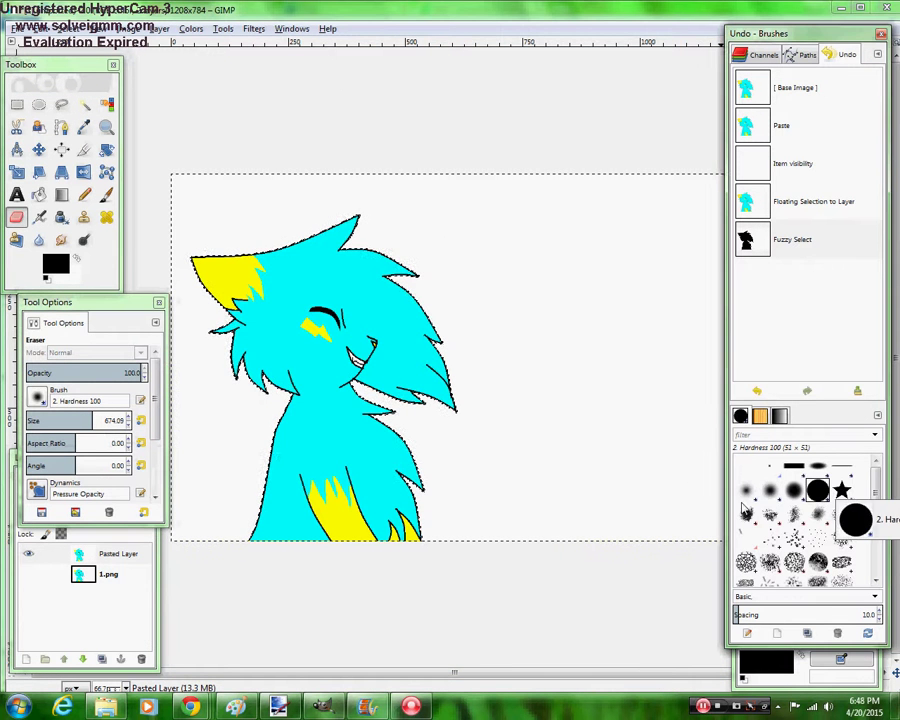
{"action": "left_click", "coordinate": [645, 555]}
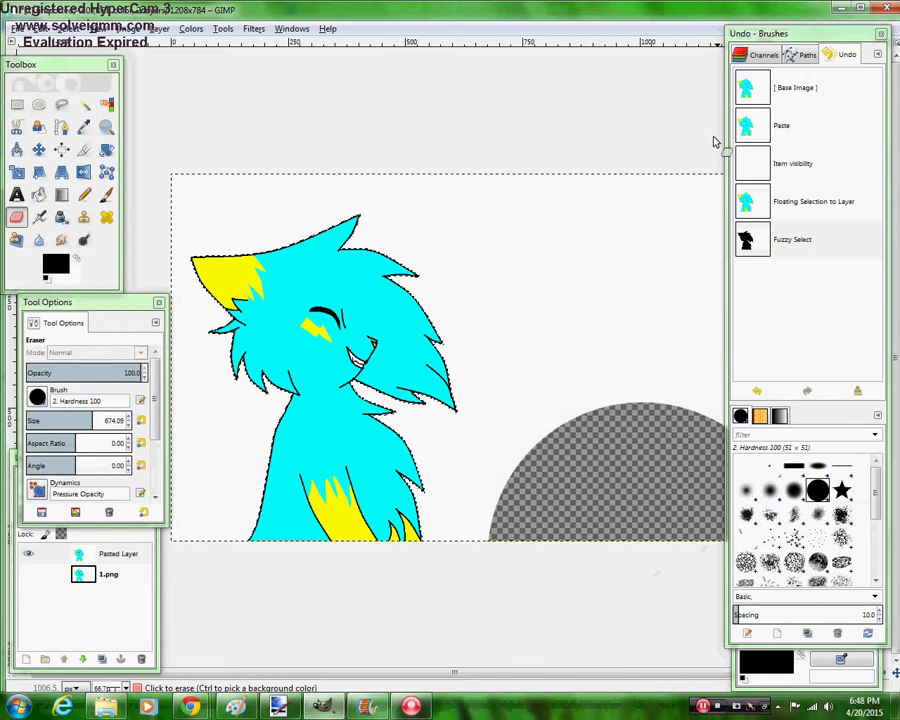
{"action": "mouse_move", "coordinate": [717, 141]}
{"action": "left_mouse_down"}
{"action": "mouse_move", "coordinate": [750, 108]}
{"action": "mouse_move", "coordinate": [774, 40]}
{"action": "mouse_move", "coordinate": [829, 41]}
{"action": "left_mouse_up"}
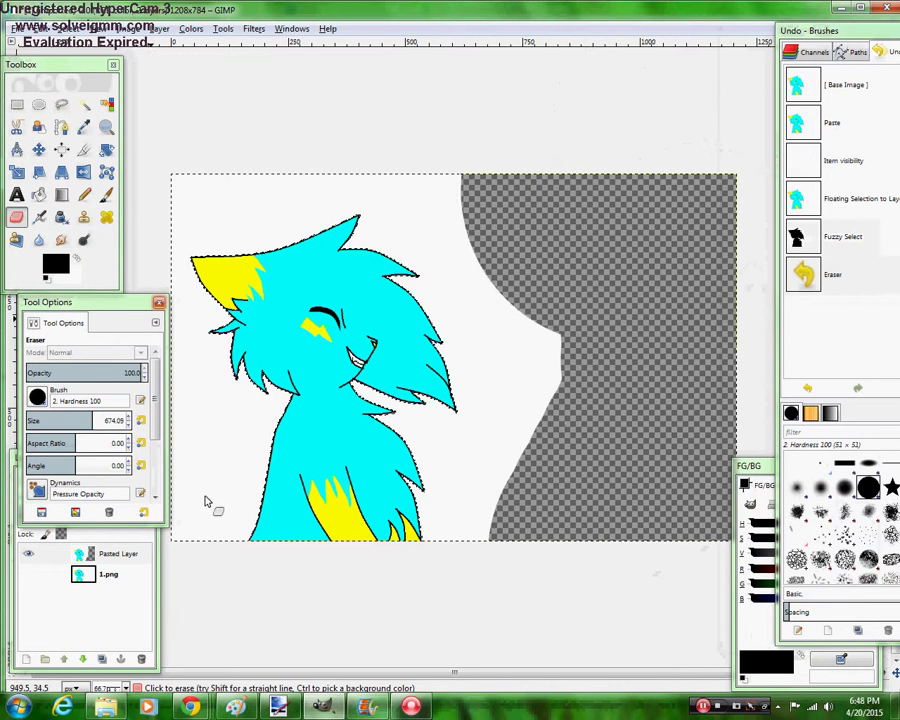
{"action": "mouse_move", "coordinate": [456, 579]}
{"action": "left_mouse_down"}
{"action": "mouse_move", "coordinate": [572, 522]}
{"action": "mouse_move", "coordinate": [585, 461]}
{"action": "mouse_move", "coordinate": [571, 324]}
{"action": "mouse_move", "coordinate": [602, 505]}
{"action": "mouse_move", "coordinate": [583, 492]}
{"action": "mouse_move", "coordinate": [560, 300]}
{"action": "left_mouse_up"}
Reduce the eraser size to 8.09 and clear the selection
{"action": "left_click_drag", "start_coordinate": [33, 420], "coordinate": [27, 421]}
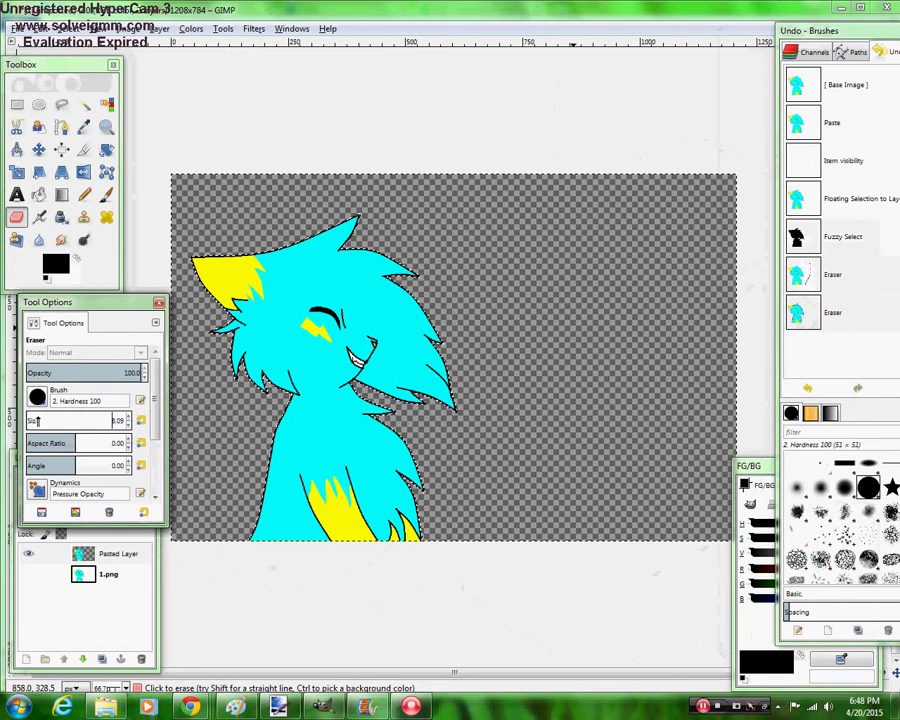
{"action": "left_click", "coordinate": [66, 28]}
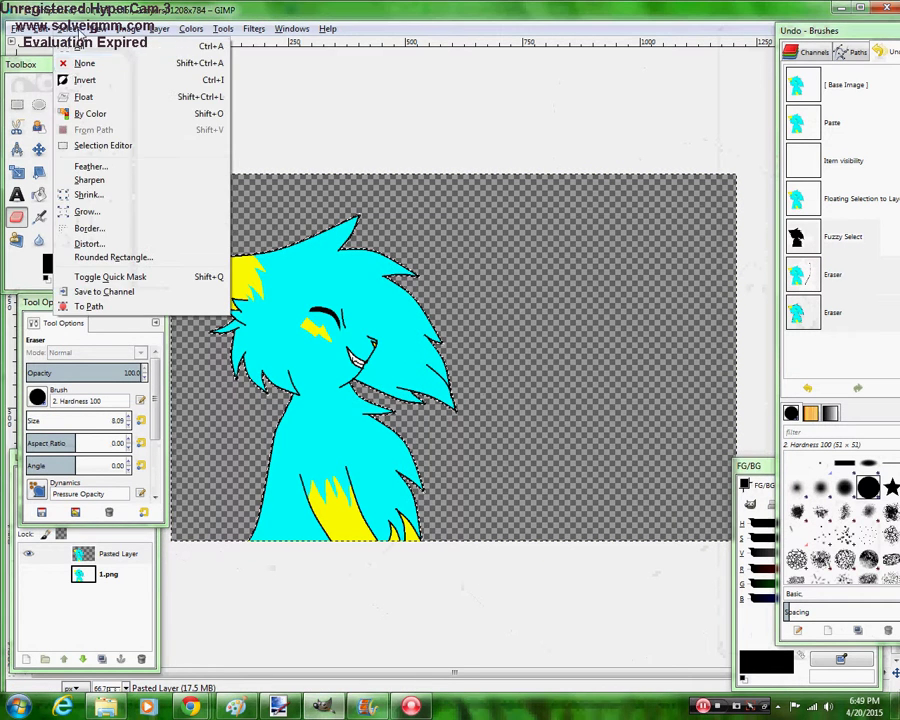
{"action": "left_click", "coordinate": [84, 63]}
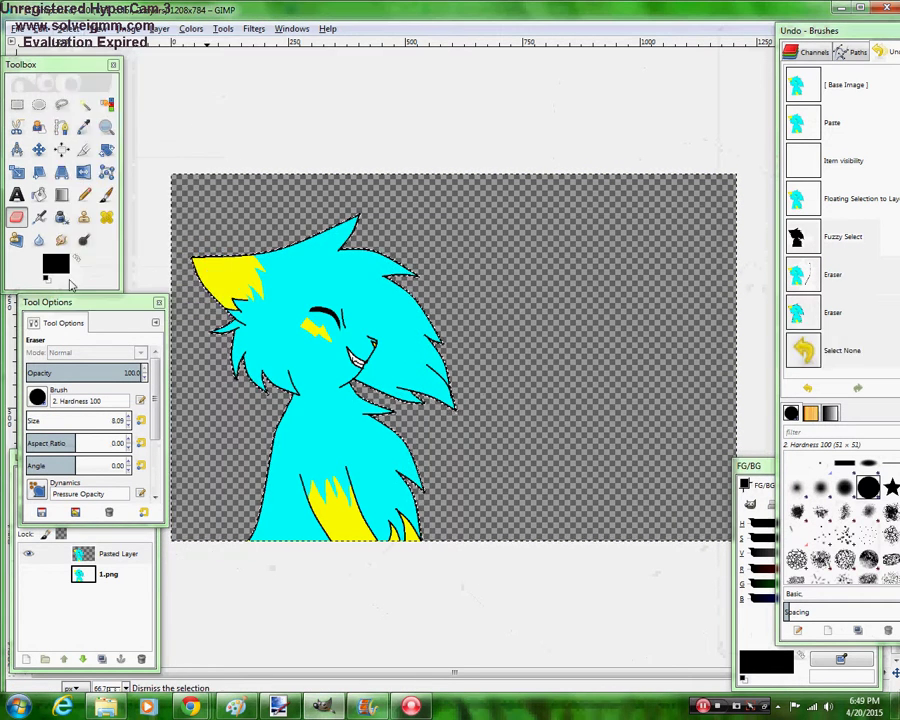
Add a new transparent layer and paint a black shading stroke along the character's arm using the 2. Hardness 075 paintbrush at size 114.36
{"action": "left_click", "coordinate": [27, 660]}
{"action": "left_click", "coordinate": [265, 380]}
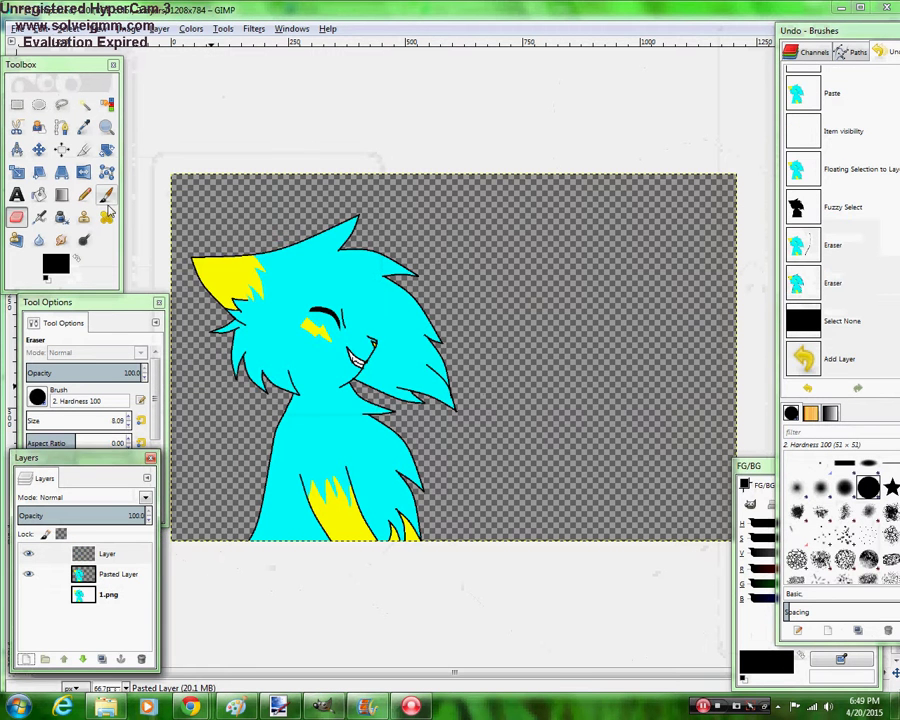
{"action": "left_click", "coordinate": [106, 196]}
{"action": "left_click", "coordinate": [843, 489]}
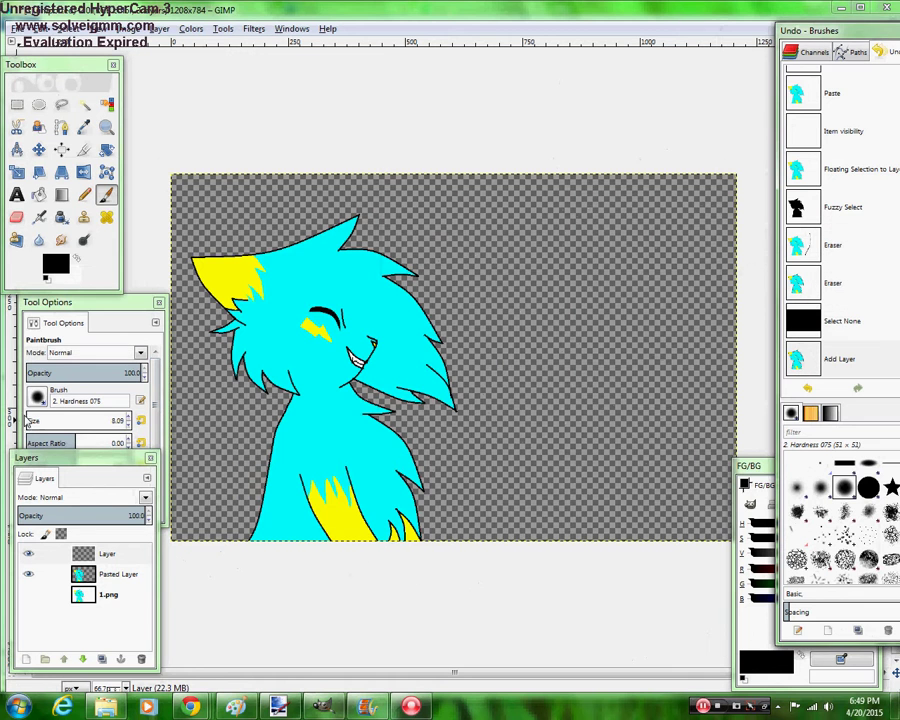
{"action": "left_click_drag", "start_coordinate": [33, 420], "coordinate": [62, 420]}
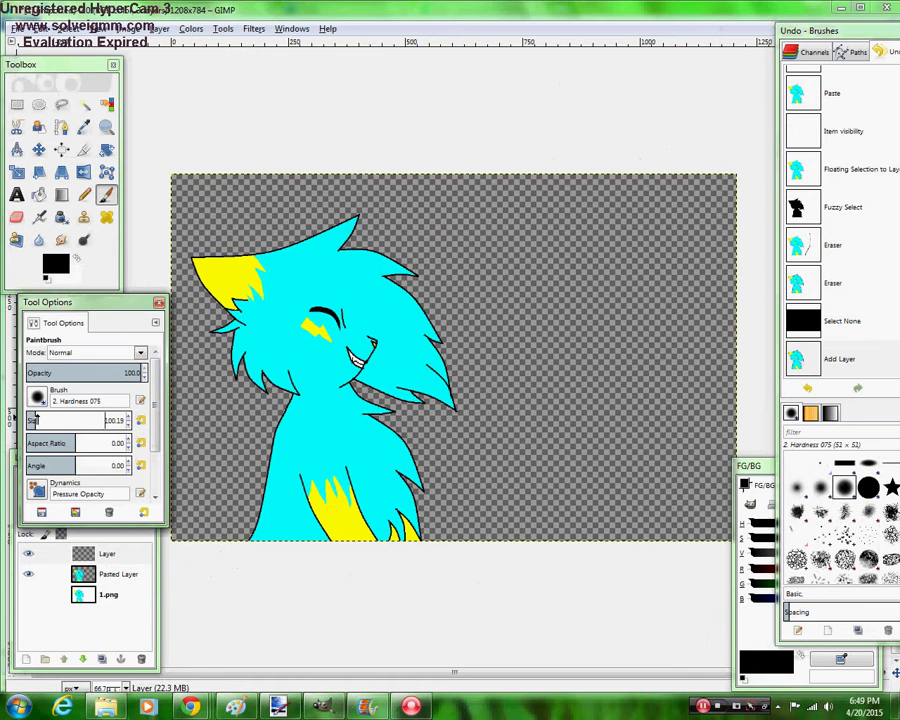
{"action": "left_click", "coordinate": [300, 475]}
{"action": "left_click", "coordinate": [335, 547], "text": "shift"}
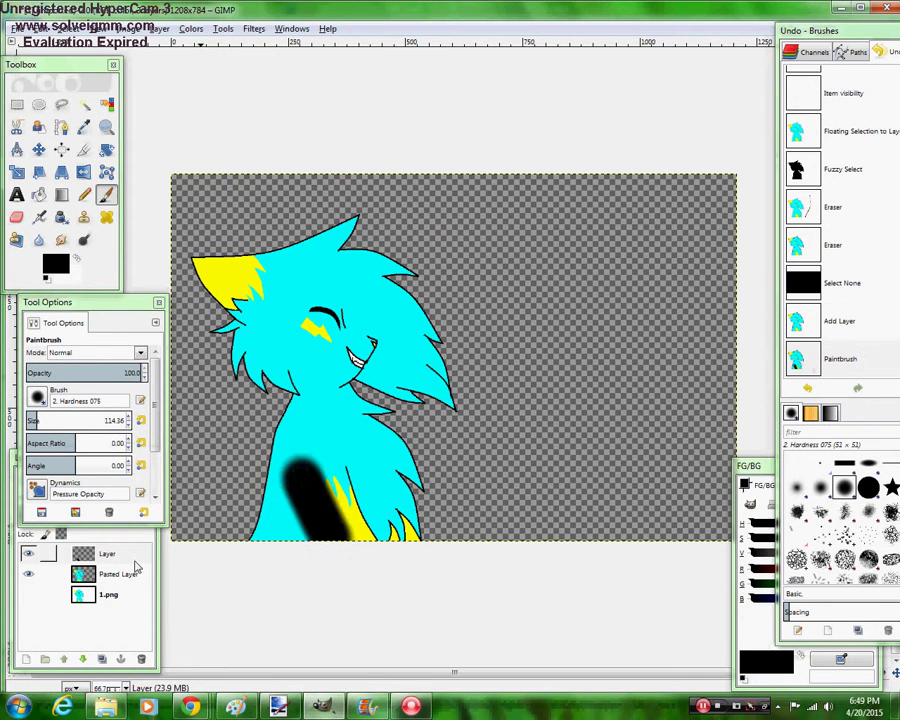
Lower the opacity of the shading layer to 46
{"action": "left_click", "coordinate": [110, 554]}
{"action": "left_click", "coordinate": [148, 520]}
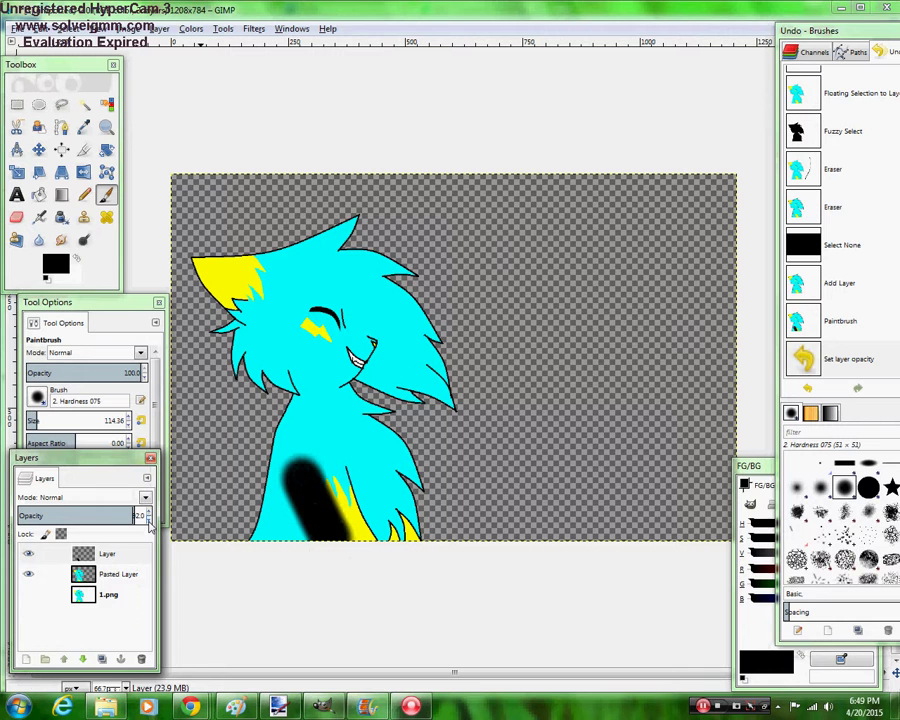
{"action": "left_click", "coordinate": [147, 522]}
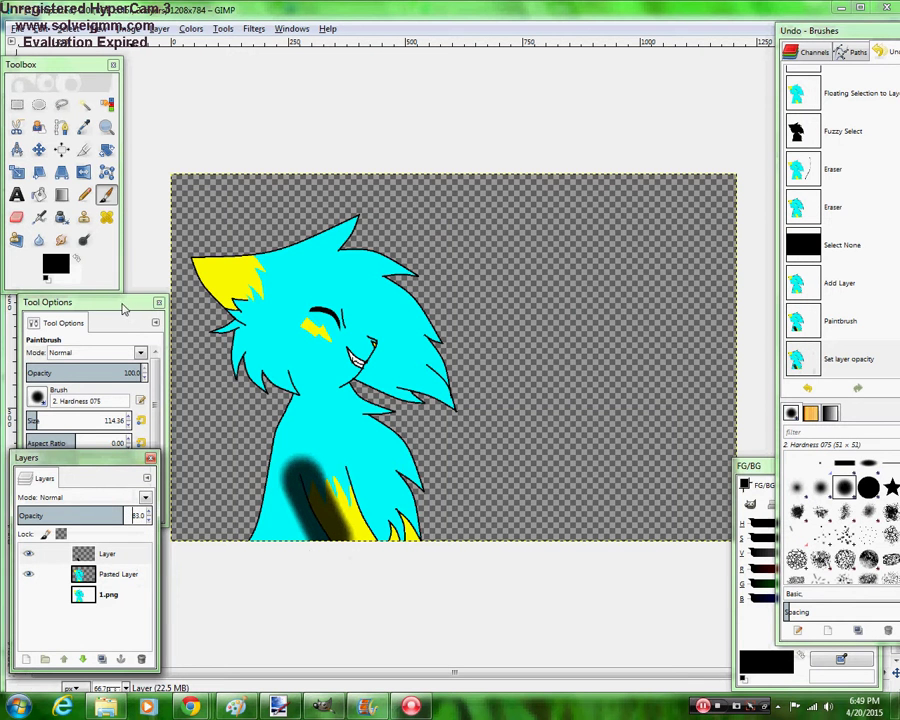
{"action": "left_click_drag", "start_coordinate": [123, 310], "coordinate": [105, 283]}
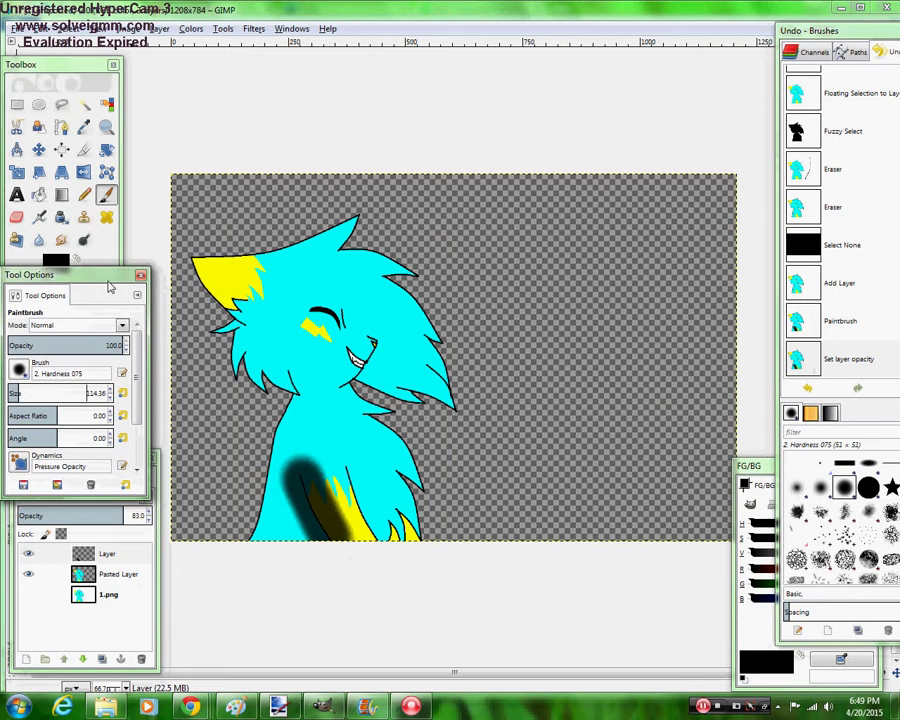
{"action": "left_click", "coordinate": [112, 595]}
{"action": "left_click_drag", "start_coordinate": [98, 490], "coordinate": [95, 527]}
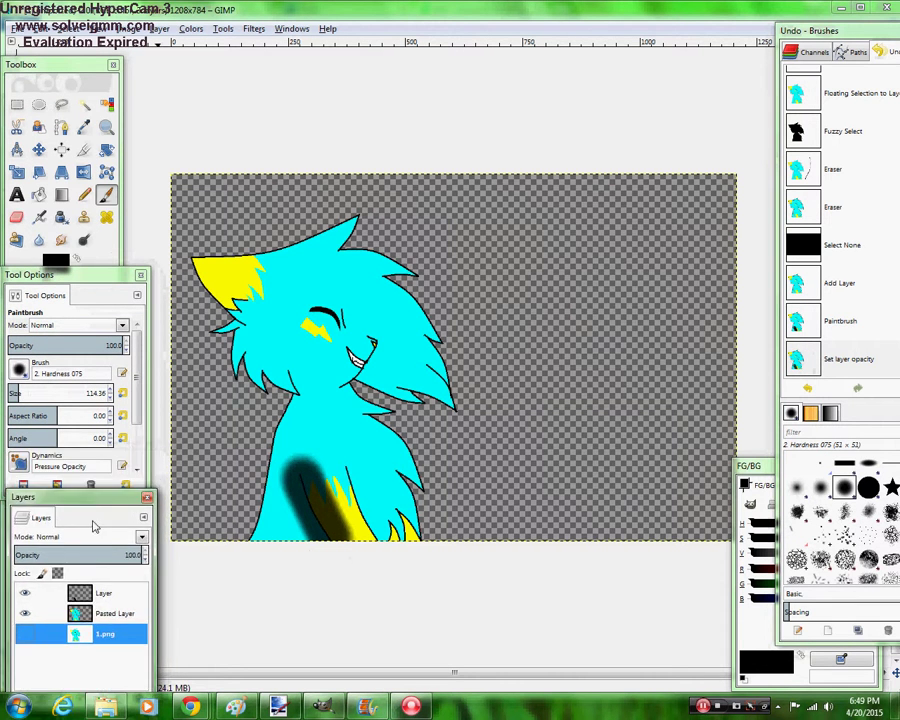
{"action": "left_click", "coordinate": [104, 593]}
{"action": "left_click", "coordinate": [145, 559]}
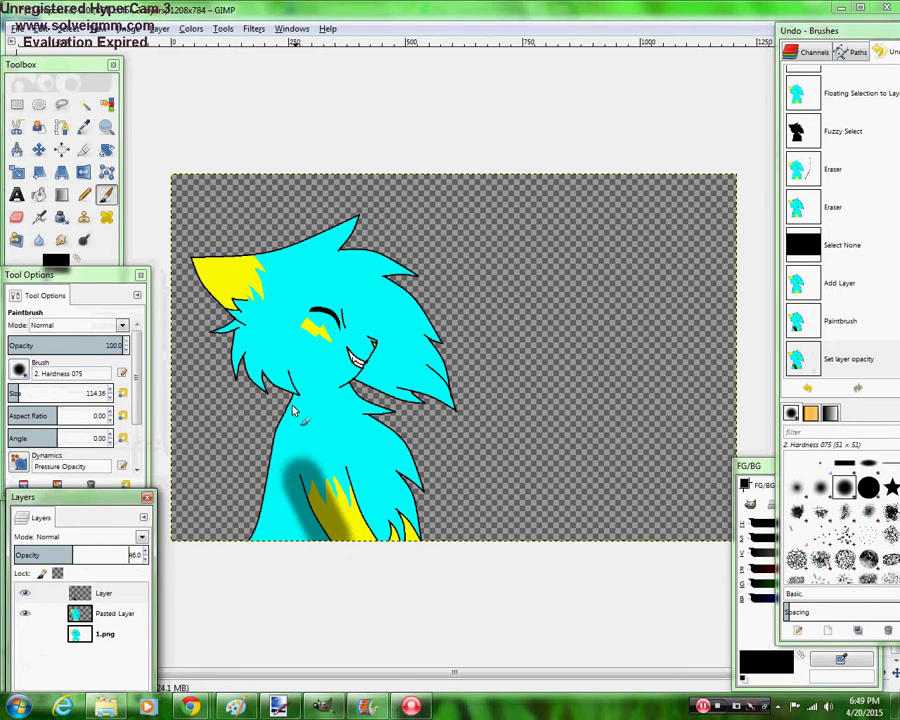
Paint soft black shadows along the character's back, ear, hair tufts, chin and chest fur on the shading layer
{"action": "left_click_drag", "start_coordinate": [288, 392], "coordinate": [255, 530]}
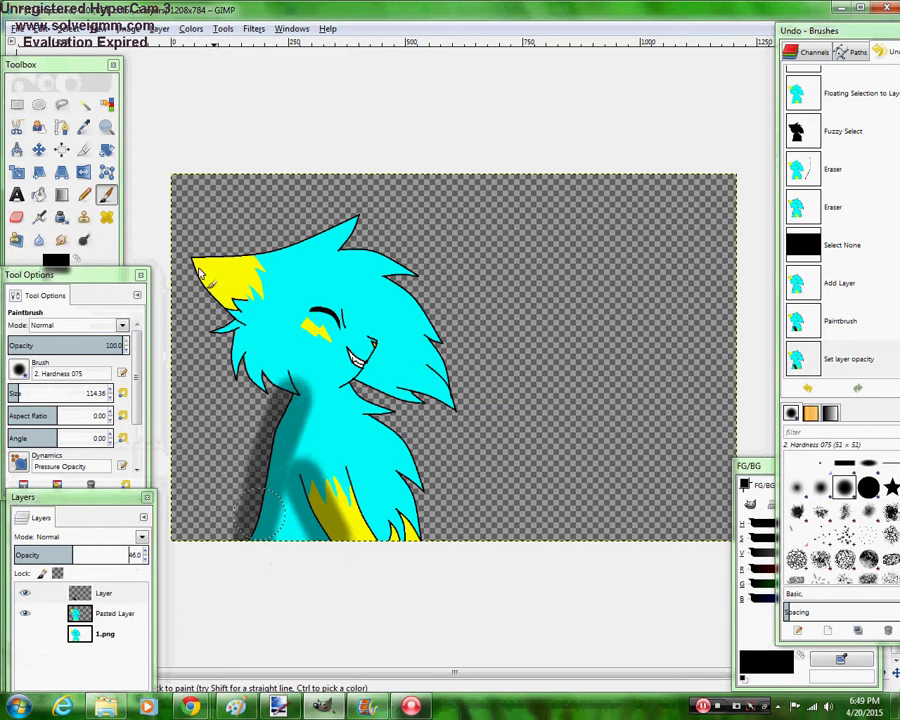
{"action": "left_click_drag", "start_coordinate": [185, 240], "coordinate": [230, 325]}
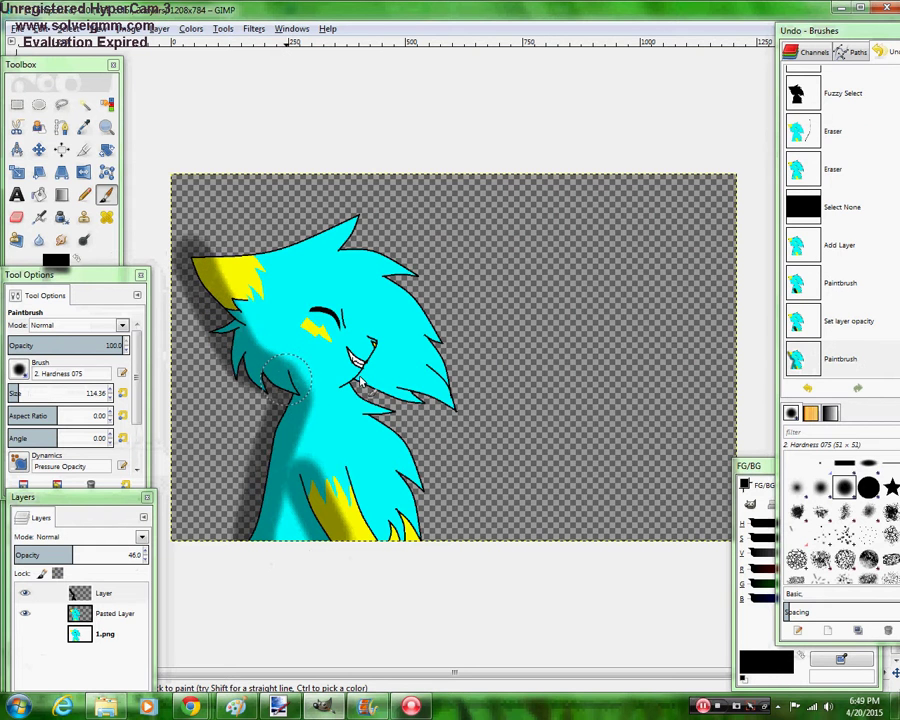
{"action": "mouse_move", "coordinate": [400, 410]}
{"action": "left_mouse_down"}
{"action": "mouse_move", "coordinate": [458, 411]}
{"action": "mouse_move", "coordinate": [452, 420]}
{"action": "left_mouse_up"}
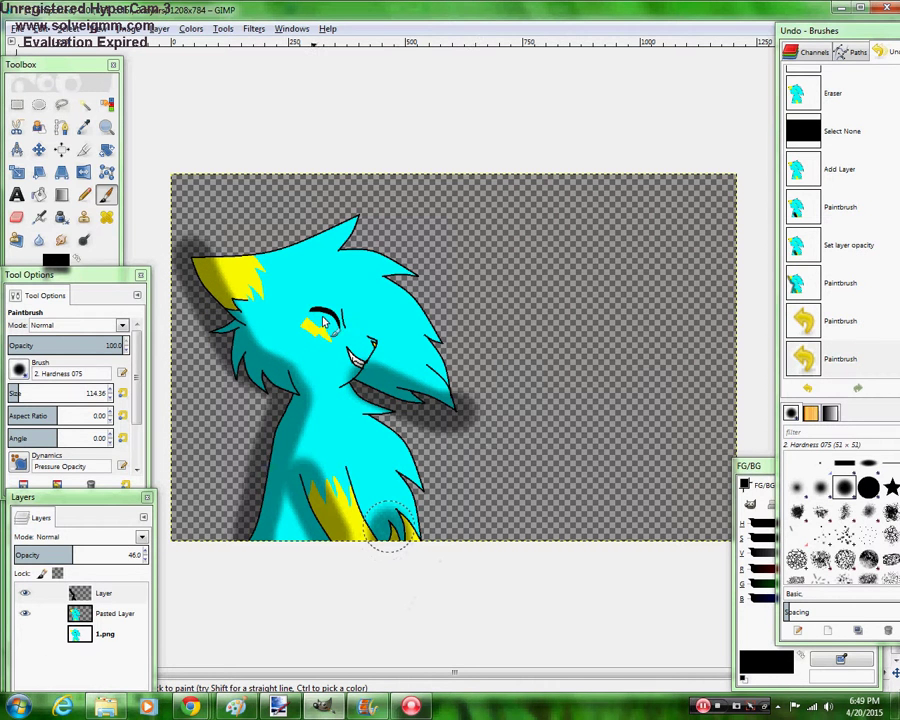
{"action": "mouse_move", "coordinate": [386, 240]}
{"action": "left_mouse_down"}
{"action": "mouse_move", "coordinate": [360, 207]}
{"action": "mouse_move", "coordinate": [368, 253]}
{"action": "mouse_move", "coordinate": [424, 283]}
{"action": "mouse_move", "coordinate": [377, 282]}
{"action": "mouse_move", "coordinate": [412, 297]}
{"action": "mouse_move", "coordinate": [433, 342]}
{"action": "left_mouse_up"}
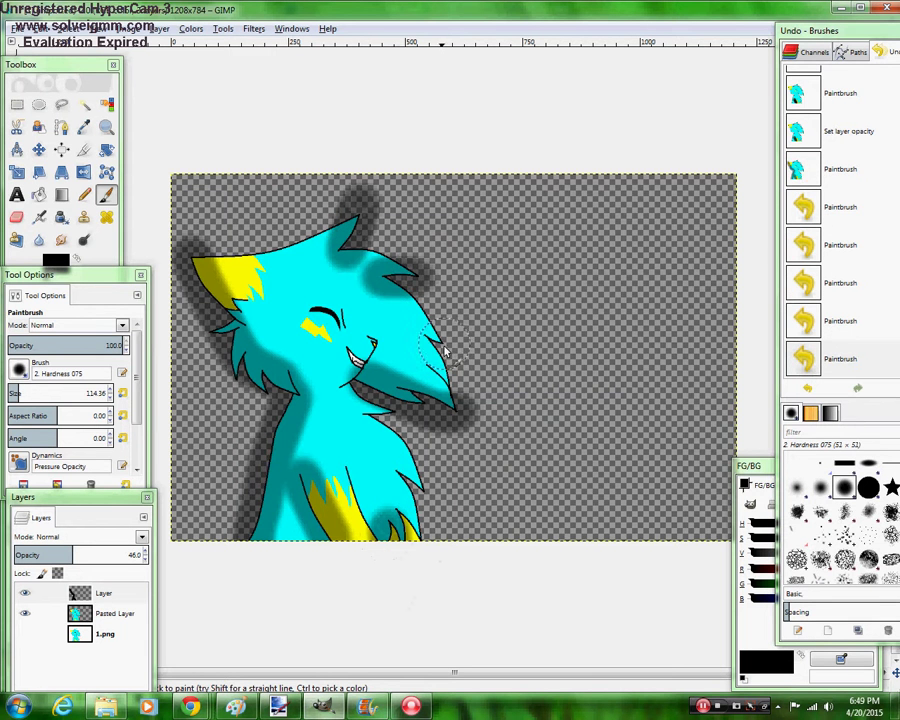
{"action": "left_click_drag", "start_coordinate": [356, 374], "coordinate": [345, 392]}
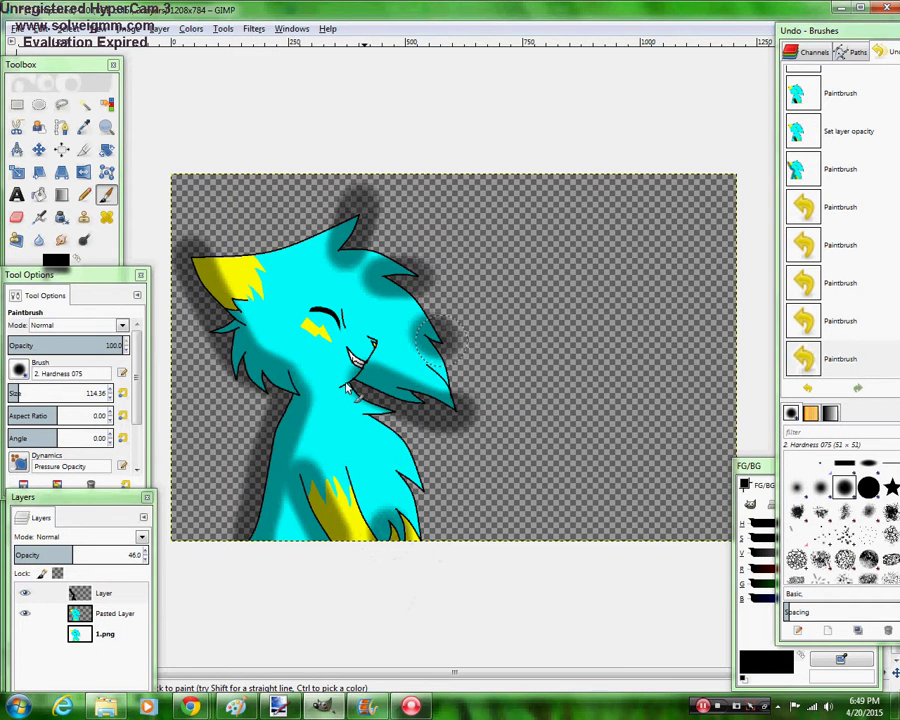
{"action": "left_click_drag", "start_coordinate": [300, 330], "coordinate": [300, 380]}
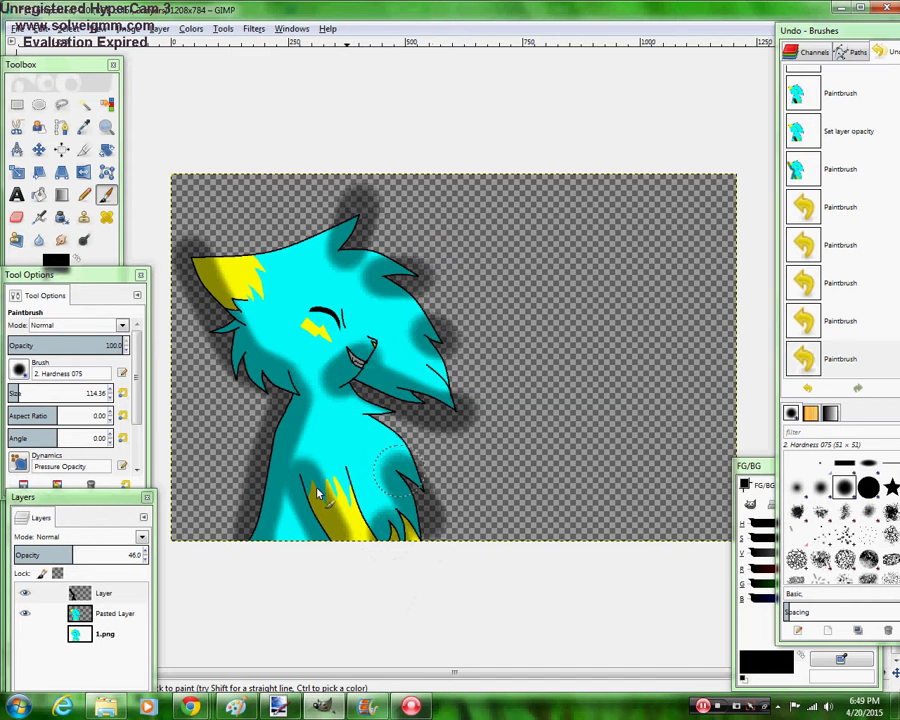
Apply a Gaussian Blur to the shading layer with a 75 px horizontal and vertical radius
{"action": "left_click", "coordinate": [254, 28]}
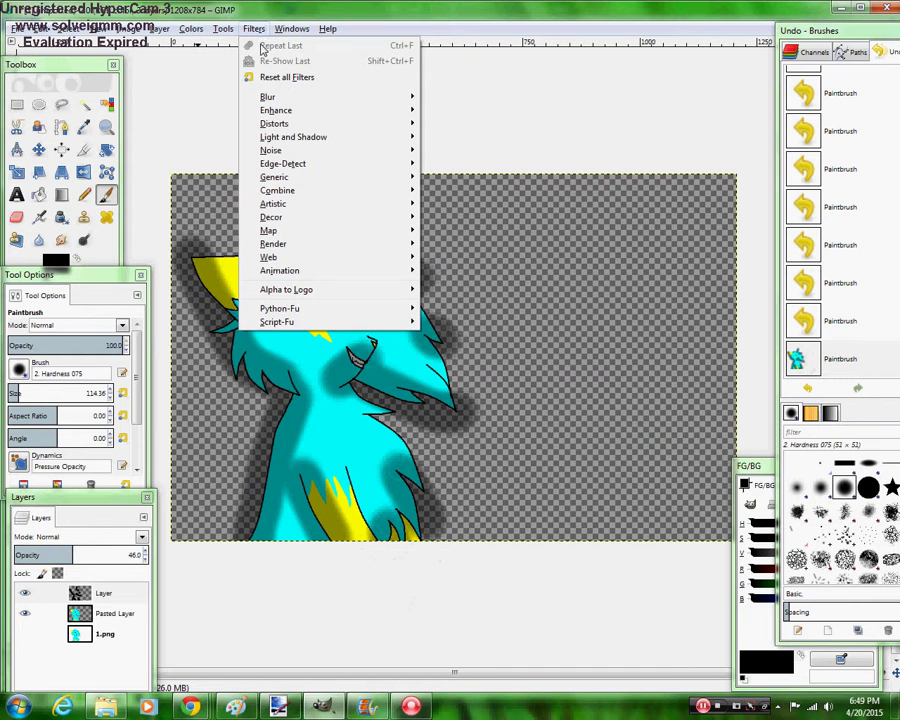
{"action": "mouse_move", "coordinate": [298, 102]}
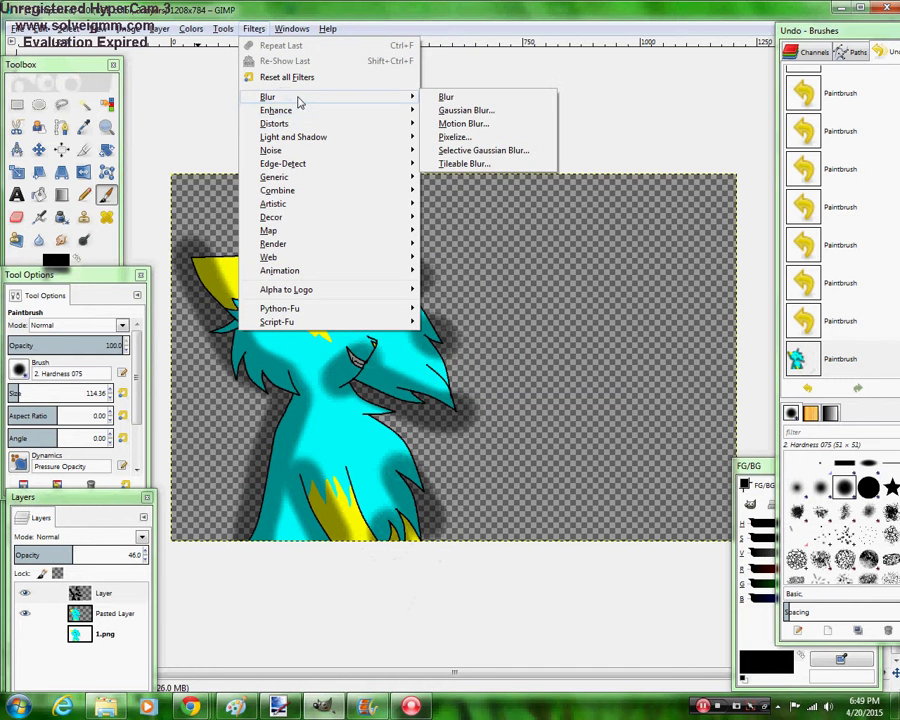
{"action": "left_click", "coordinate": [468, 111]}
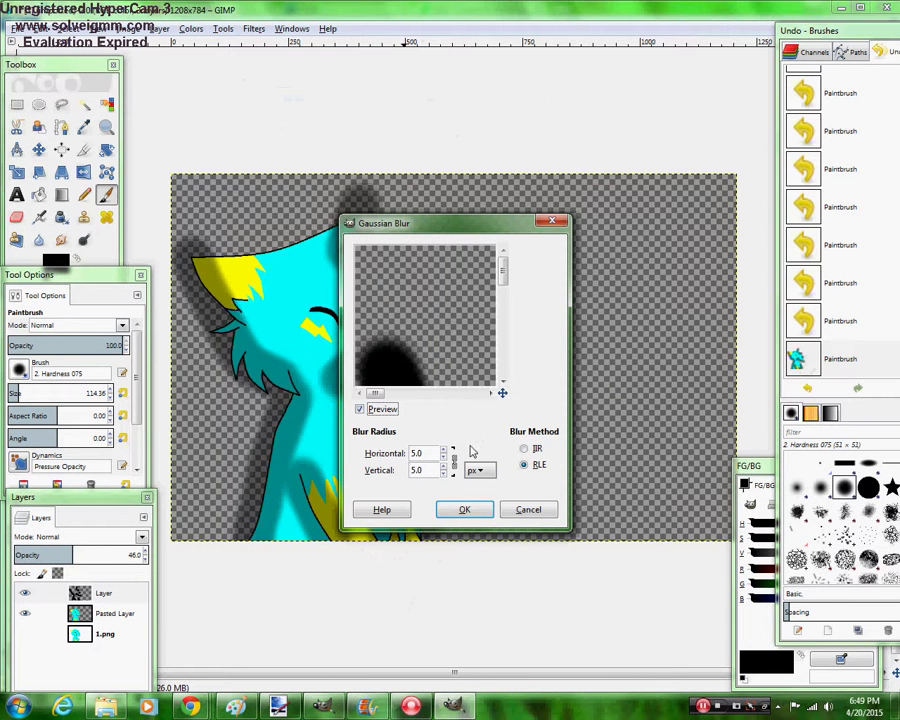
{"action": "scroll", "coordinate": [442, 453], "scroll_direction": "up", "scroll_amount": 18}
{"action": "scroll", "coordinate": [448, 455], "scroll_direction": "up", "scroll_amount": 16}
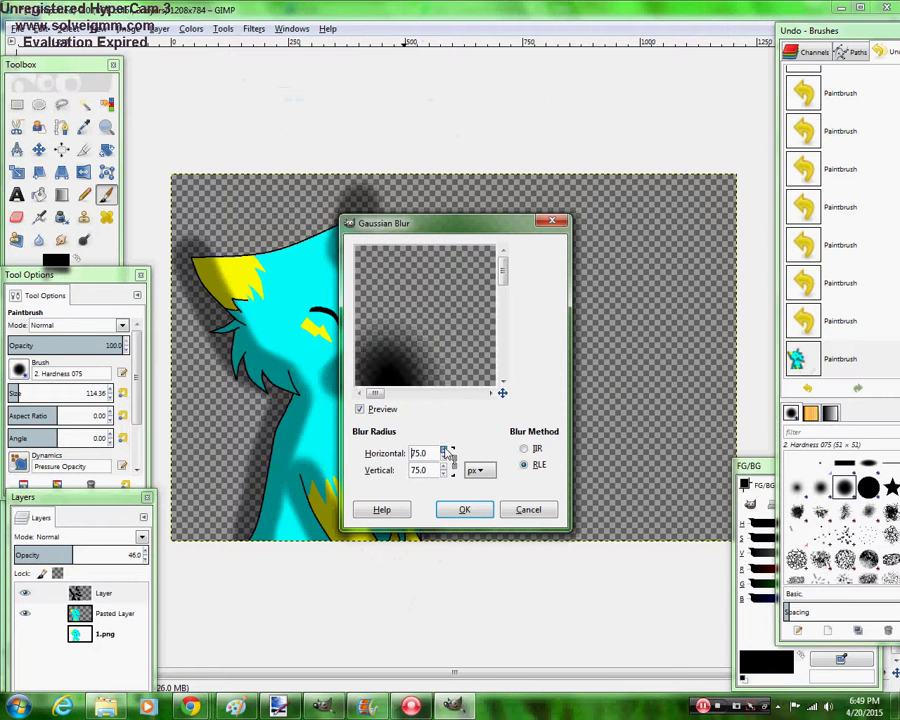
{"action": "left_click", "coordinate": [464, 509]}
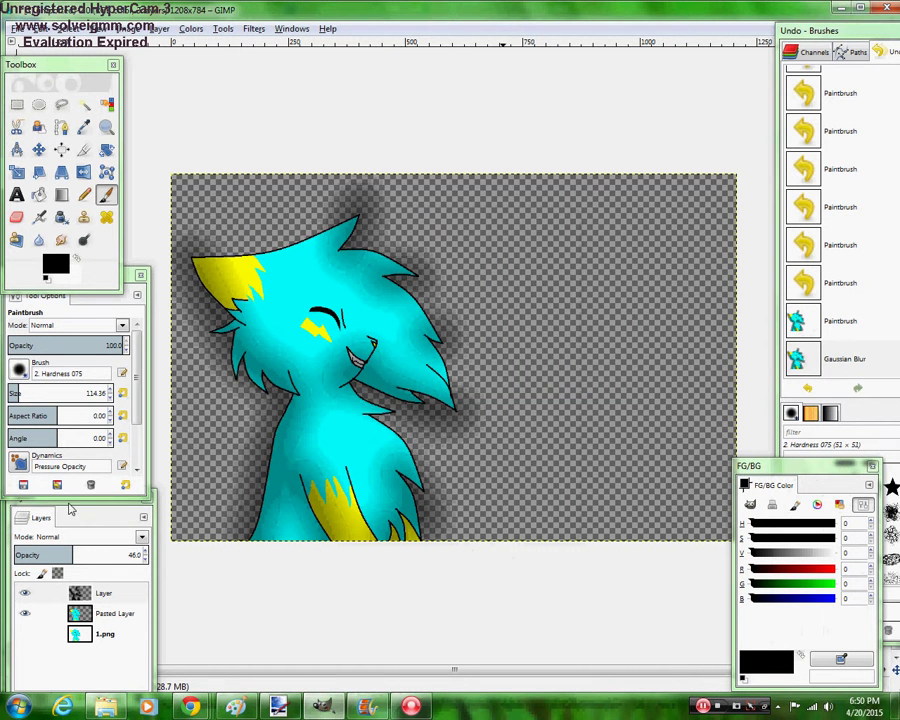
Create another new 1208 by 784 px layer filled with transparency above the blurred shading layer
{"action": "left_click_drag", "start_coordinate": [85, 515], "coordinate": [85, 478]}
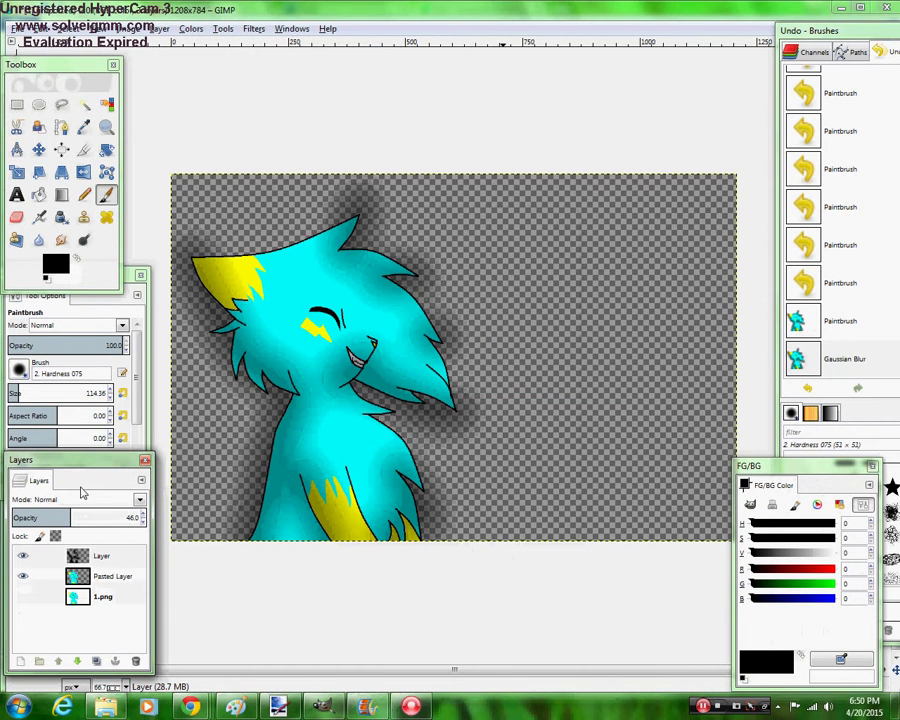
{"action": "left_click", "coordinate": [20, 662]}
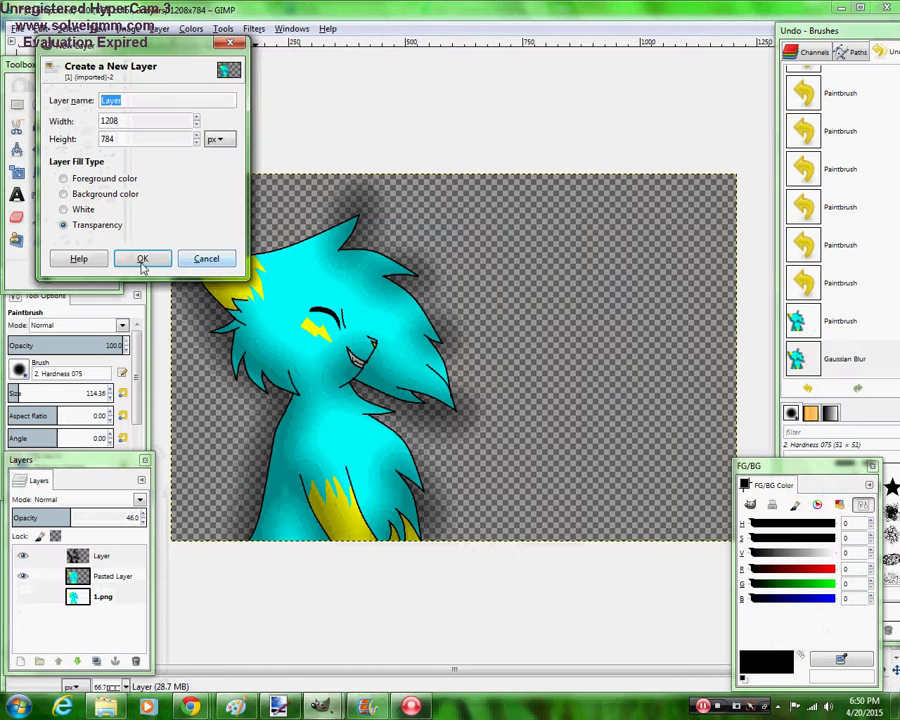
{"action": "left_click", "coordinate": [229, 257]}
Set the Paintbrush size to 15.17 and paint a short black shadow along the neck fur tuft on the new layer
{"action": "mouse_move", "coordinate": [70, 274]}
{"action": "left_mouse_down"}
{"action": "mouse_move", "coordinate": [70, 249]}
{"action": "mouse_move", "coordinate": [96, 232]}
{"action": "left_mouse_up"}
{"action": "left_click", "coordinate": [100, 492]}
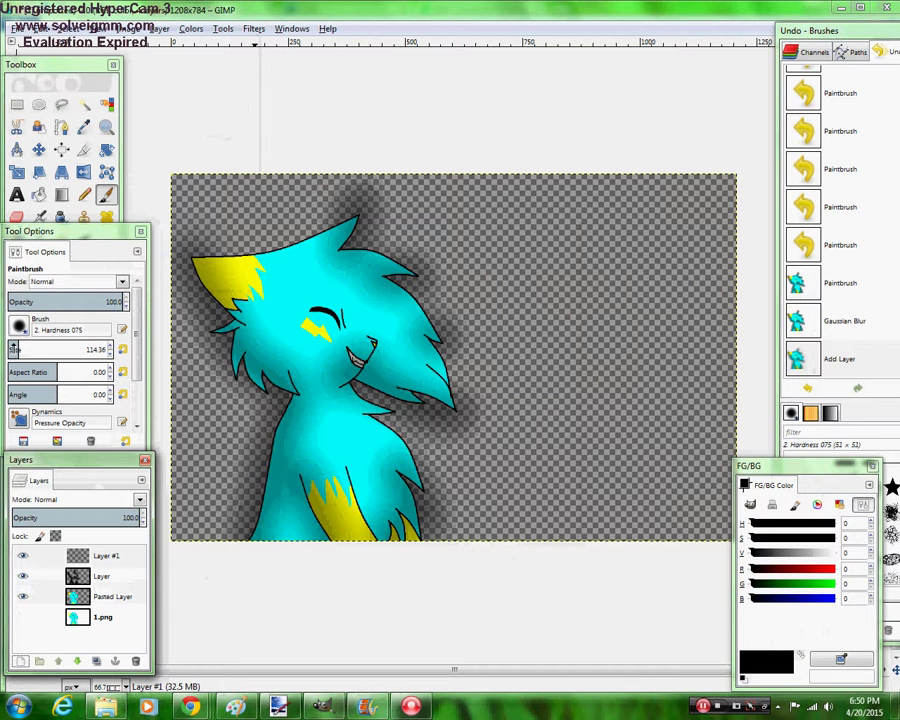
{"action": "left_click_drag", "start_coordinate": [13, 348], "coordinate": [6, 349]}
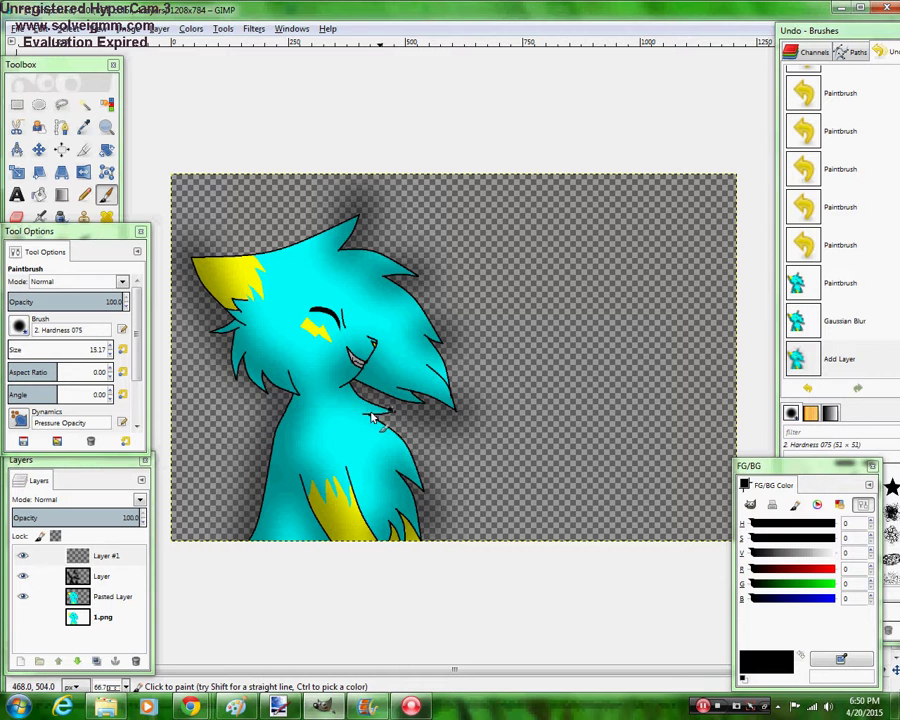
{"action": "left_click_drag", "start_coordinate": [357, 411], "coordinate": [393, 412]}
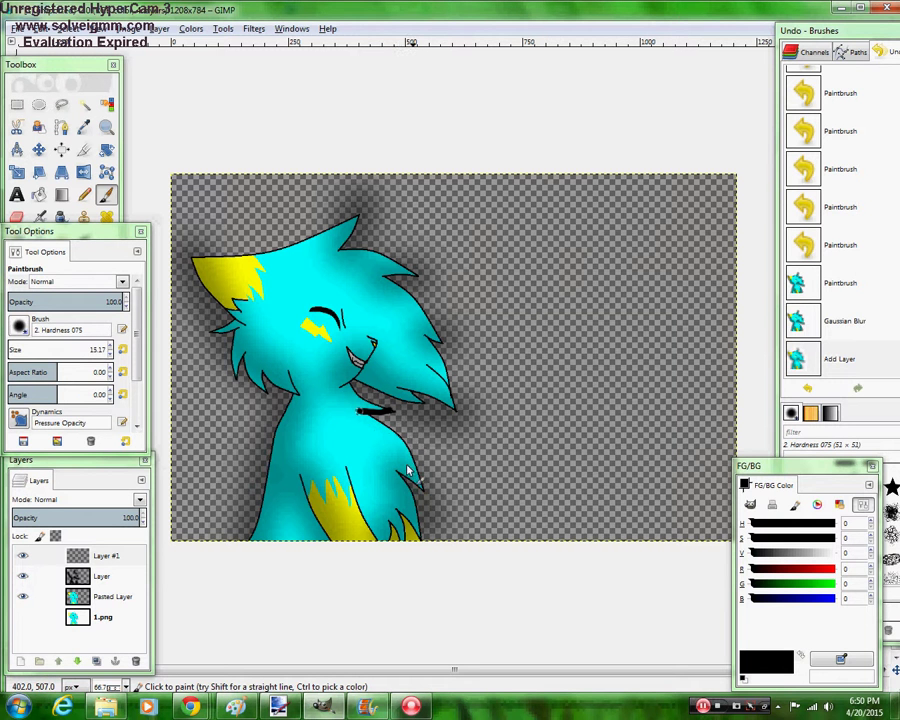
{"action": "mouse_move", "coordinate": [400, 478]}
{"action": "left_mouse_down"}
{"action": "mouse_move", "coordinate": [420, 480]}
{"action": "mouse_move", "coordinate": [406, 472]}
{"action": "left_mouse_up"}
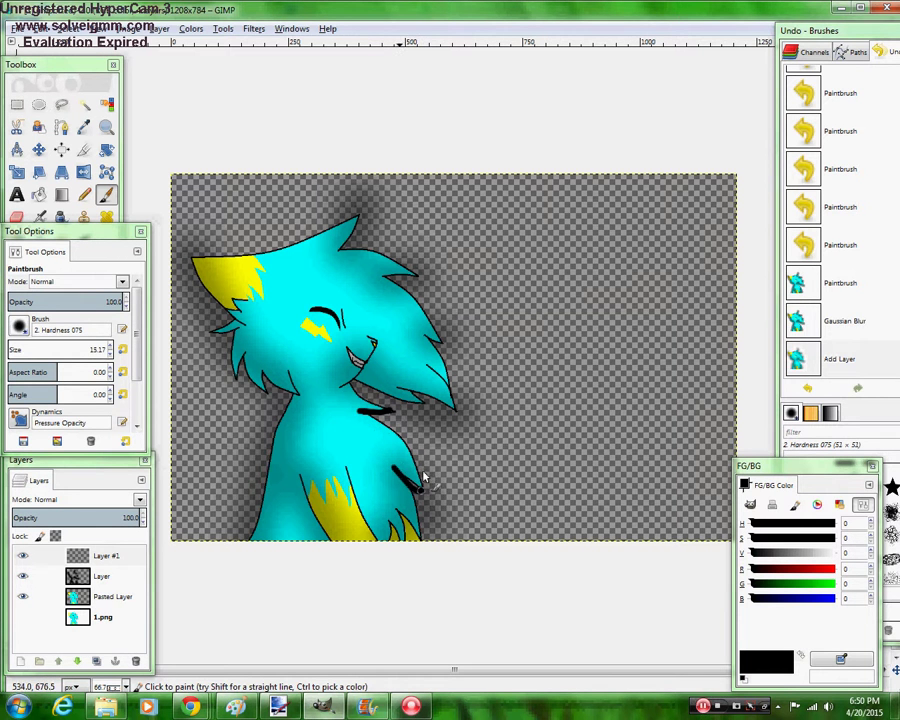
{"action": "left_click", "coordinate": [812, 389]}
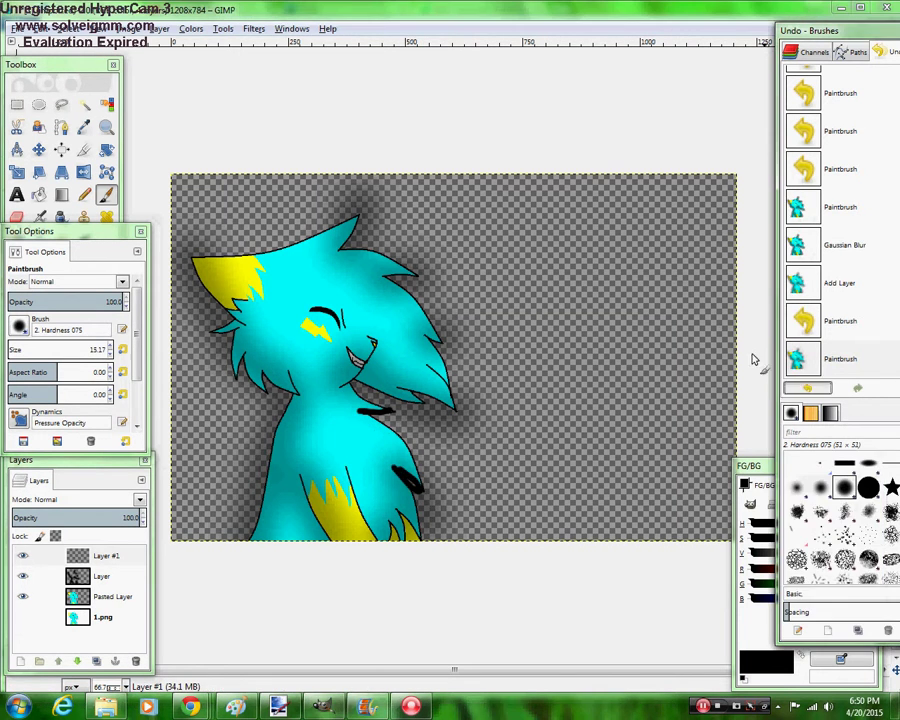
Paint black shadow strokes beneath the two pointed fur tufts along the chest's outer edge
{"action": "left_click", "coordinate": [106, 127]}
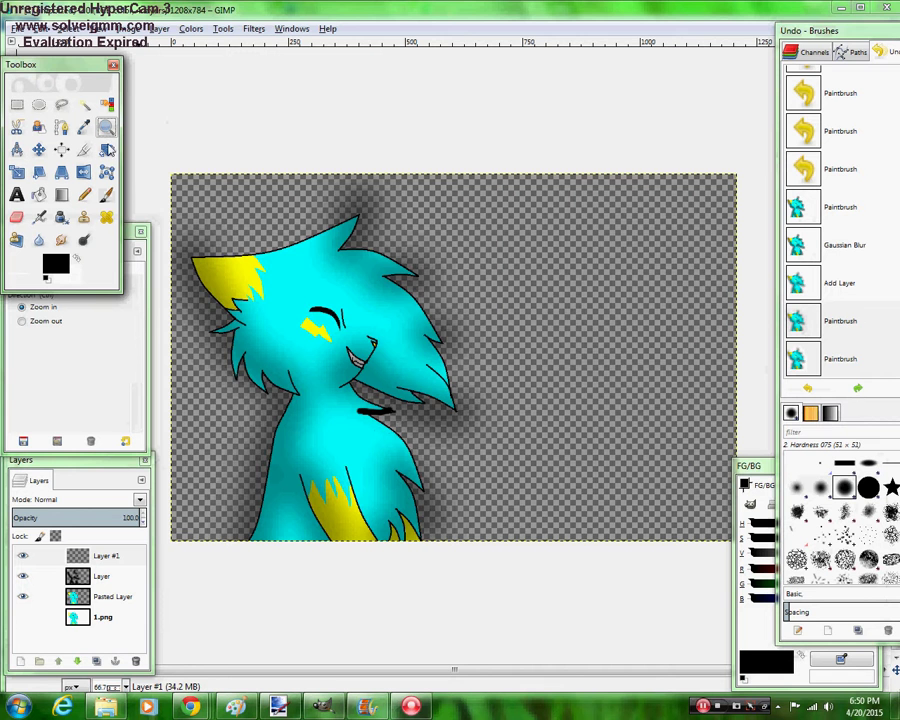
{"action": "left_click", "coordinate": [372, 502]}
{"action": "left_click", "coordinate": [390, 522]}
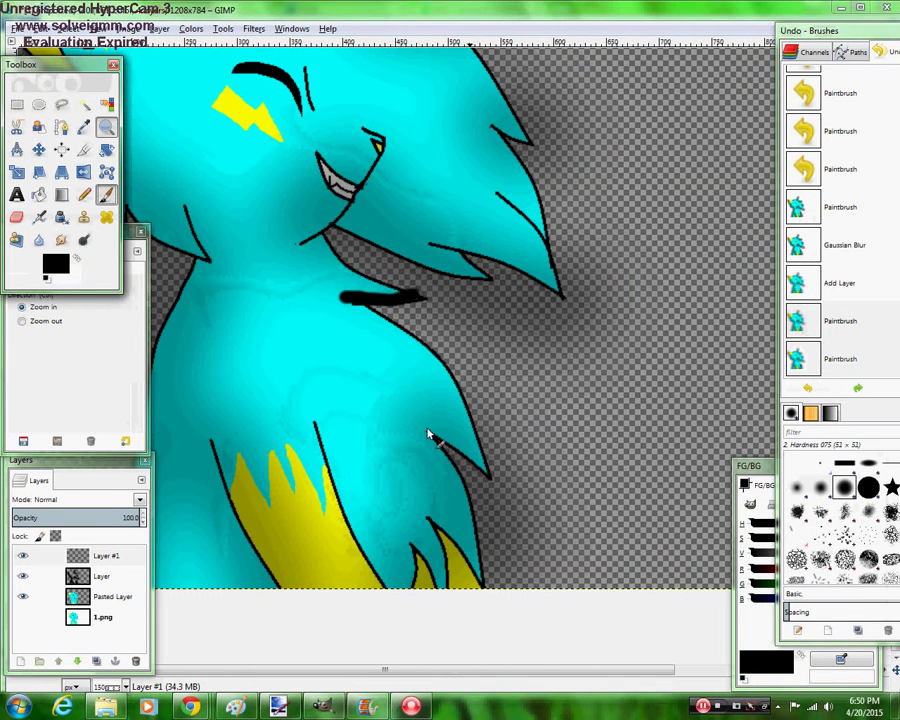
{"action": "key", "text": "p"}
{"action": "left_click_drag", "start_coordinate": [420, 426], "coordinate": [490, 480]}
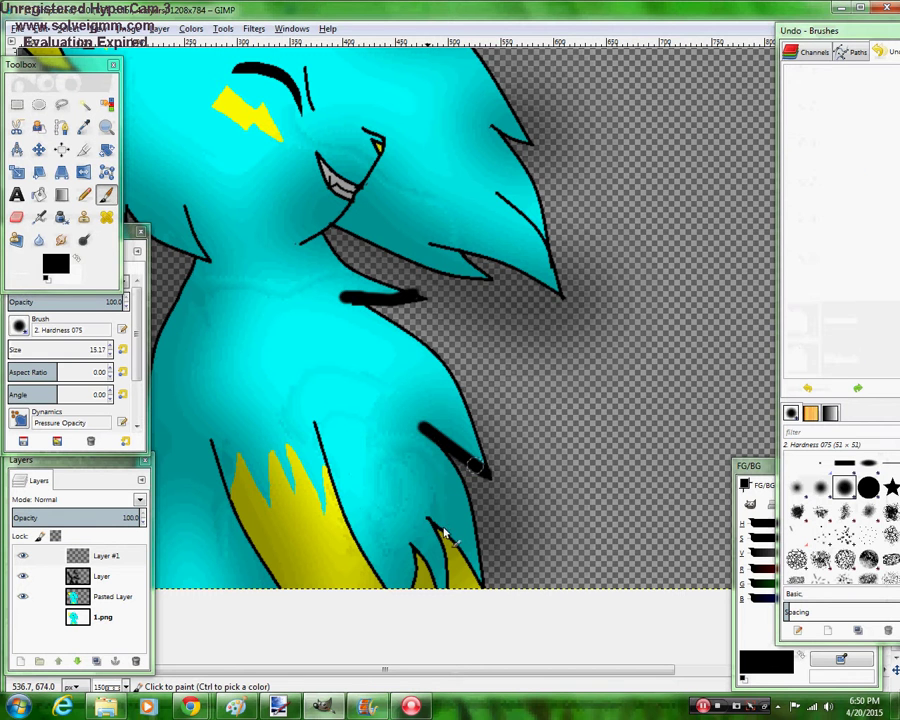
{"action": "left_click_drag", "start_coordinate": [445, 535], "coordinate": [490, 590]}
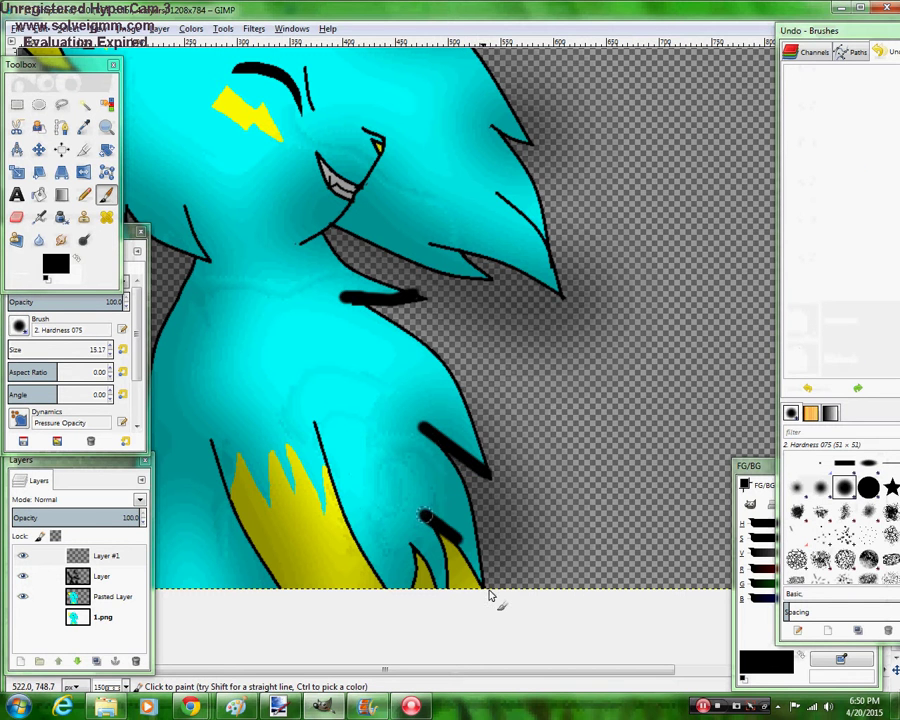
Lower the new layer's opacity to 56 and paint shadows along the lowest chest tuft and the arm's inner outline
{"action": "left_click", "coordinate": [143, 521]}
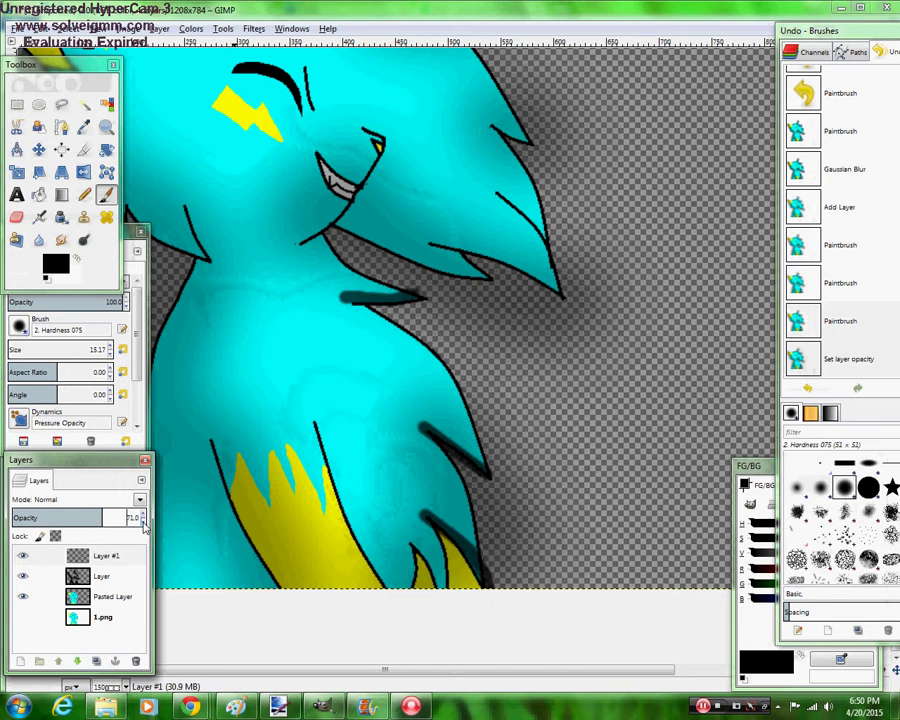
{"action": "left_click", "coordinate": [144, 524]}
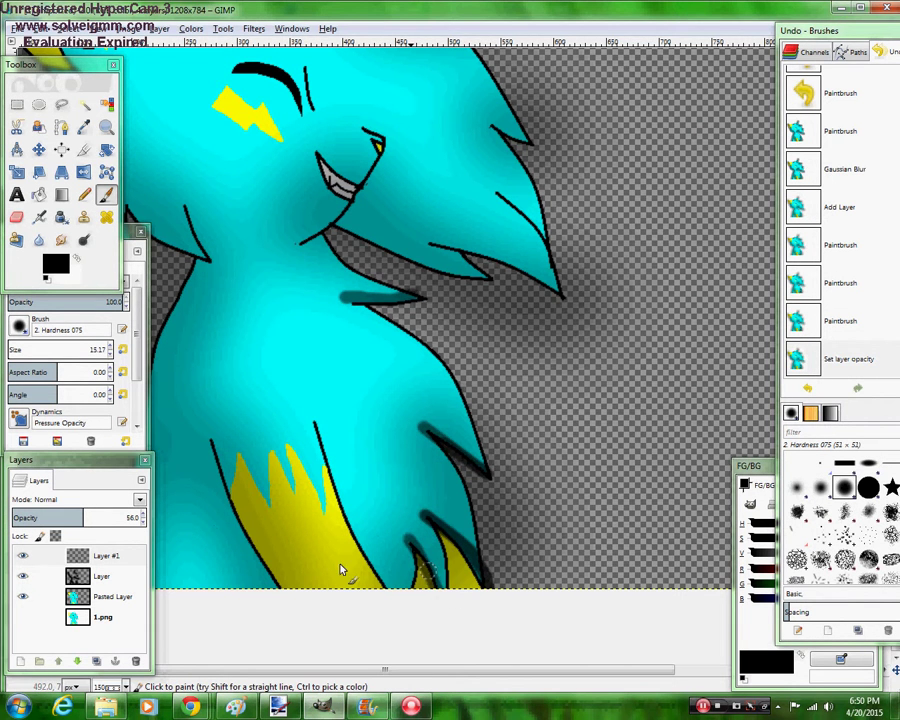
{"action": "left_click_drag", "start_coordinate": [209, 441], "coordinate": [233, 478]}
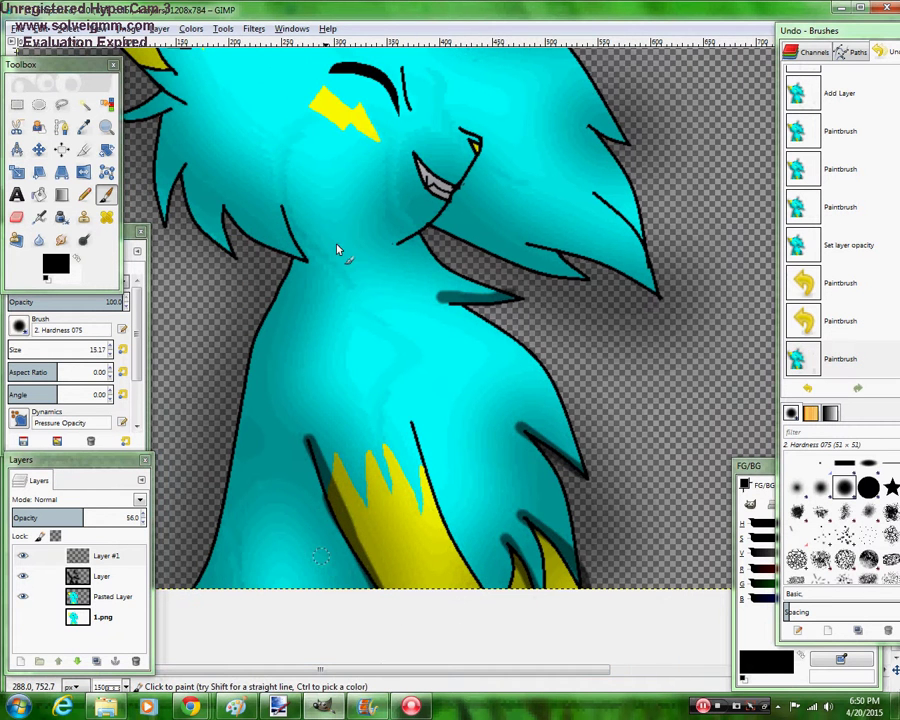
{"action": "left_click_drag", "start_coordinate": [280, 203], "coordinate": [291, 238]}
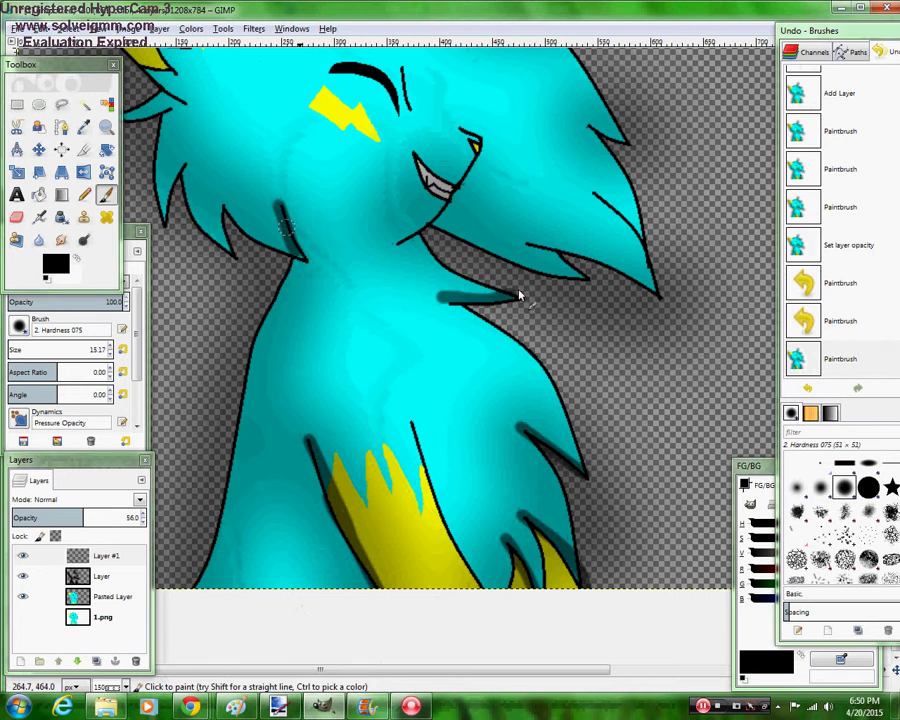
{"action": "left_click", "coordinate": [809, 390]}
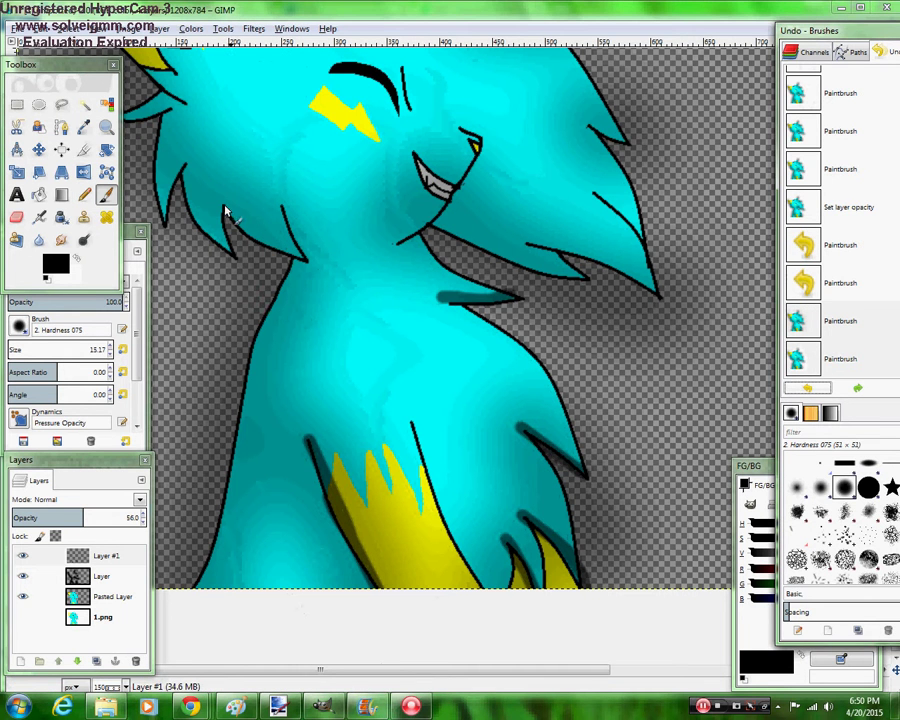
Paint shadows along the lower edges of the cheek fur tufts on the back of the head
{"action": "left_click_drag", "start_coordinate": [226, 206], "coordinate": [306, 259]}
{"action": "left_click_drag", "start_coordinate": [198, 165], "coordinate": [187, 176]}
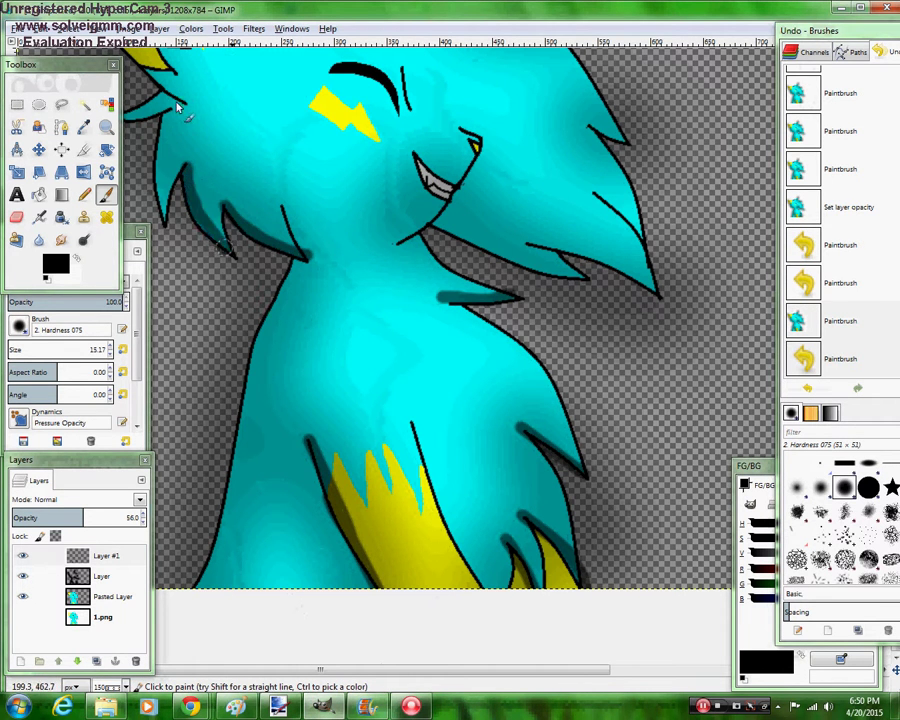
{"action": "mouse_move", "coordinate": [162, 170]}
{"action": "left_mouse_down"}
{"action": "mouse_move", "coordinate": [158, 210]}
{"action": "mouse_move", "coordinate": [161, 146]}
{"action": "left_mouse_up"}
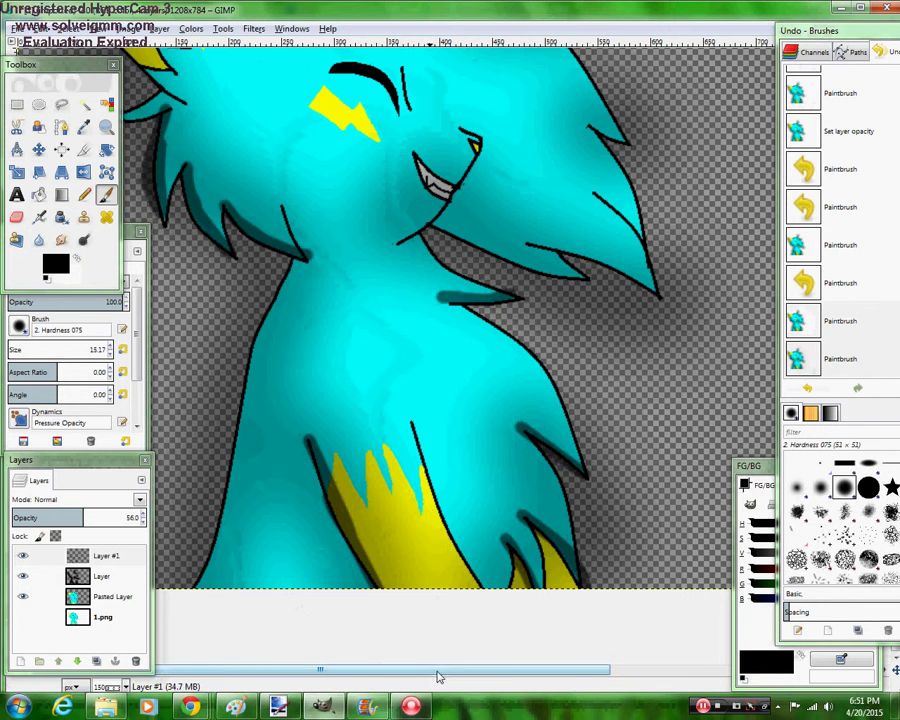
{"action": "left_click_drag", "start_coordinate": [66, 63], "coordinate": [60, 96]}
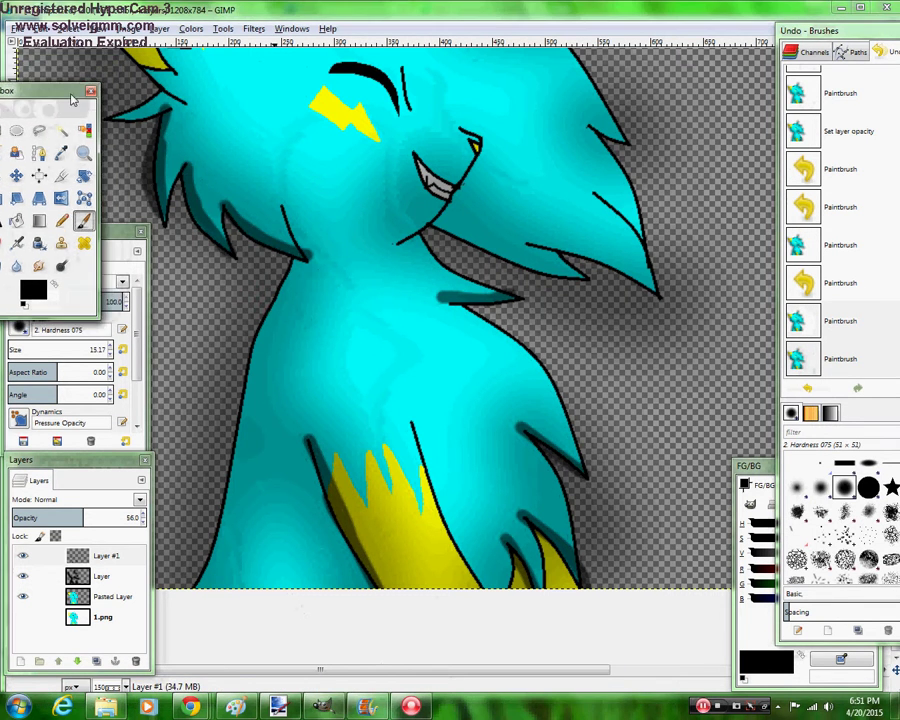
{"action": "left_click", "coordinate": [163, 136]}
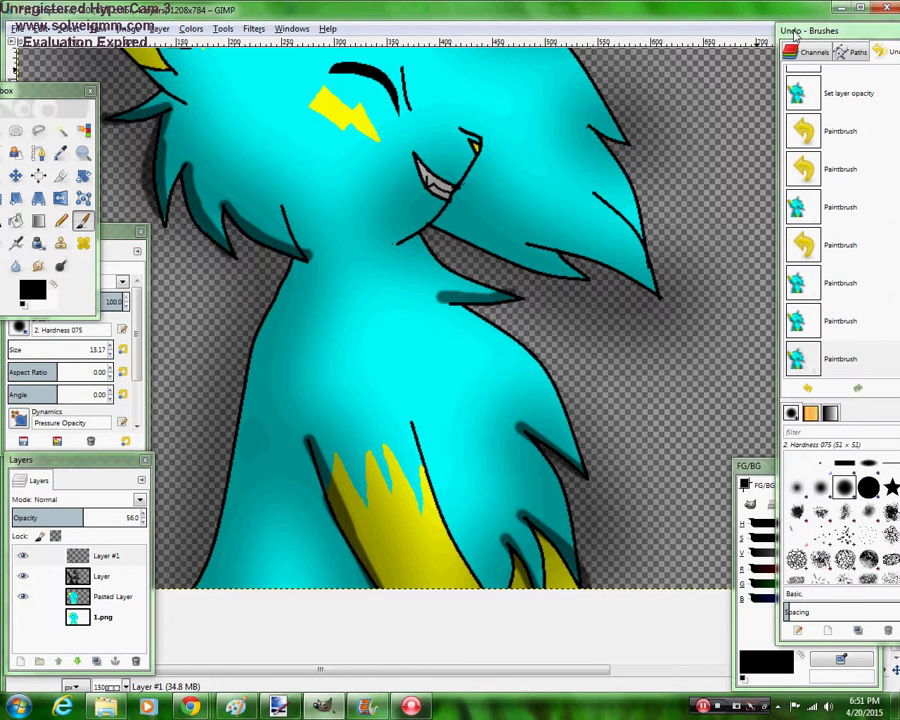
Move the floating panels clear of the head and shade the yellow ear's lower edge and the small tuft beneath it
{"action": "left_click_drag", "start_coordinate": [790, 34], "coordinate": [710, 66]}
{"action": "scroll", "coordinate": [400, 350], "scroll_direction": "up", "scroll_amount": 5}
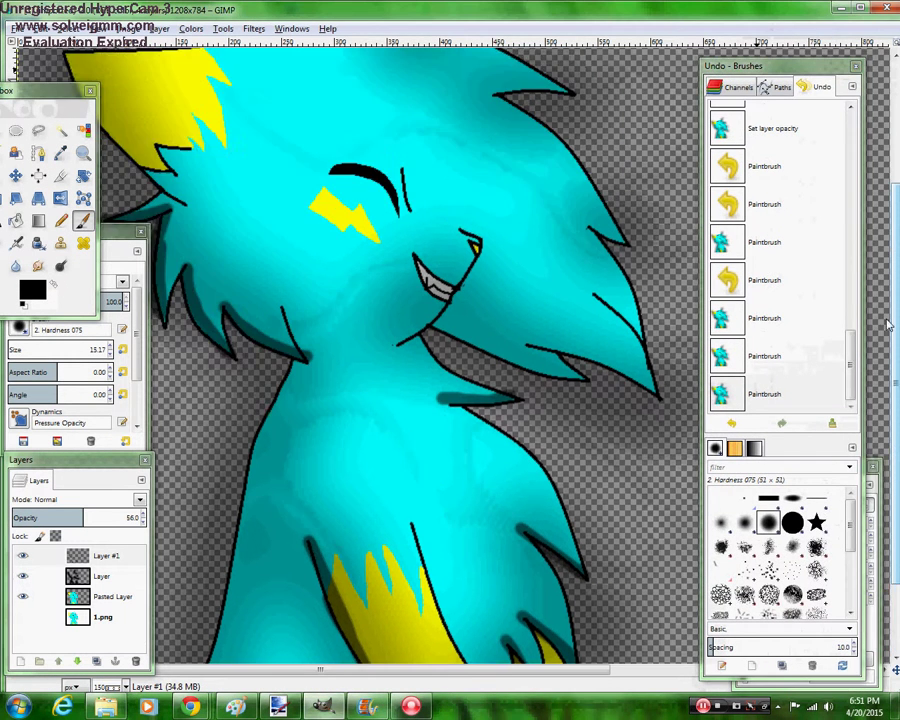
{"action": "left_click_drag", "start_coordinate": [135, 240], "coordinate": [821, 287]}
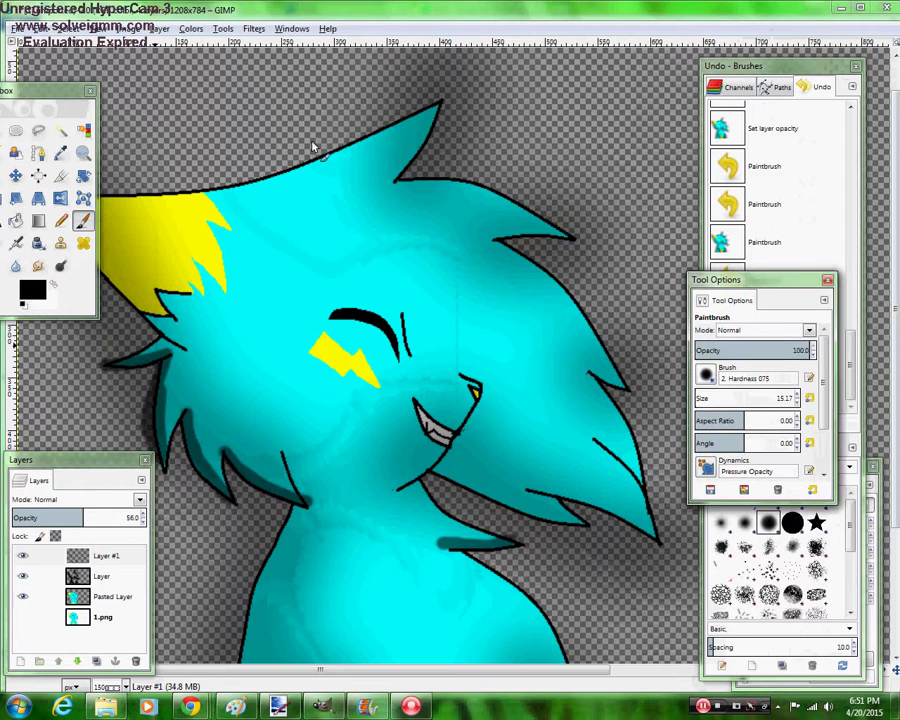
{"action": "left_click_drag", "start_coordinate": [56, 94], "coordinate": [97, 42]}
{"action": "left_click_drag", "start_coordinate": [52, 4], "coordinate": [46, 411]}
{"action": "mouse_move", "coordinate": [68, 210]}
{"action": "left_mouse_down"}
{"action": "mouse_move", "coordinate": [66, 196]}
{"action": "mouse_move", "coordinate": [92, 262]}
{"action": "mouse_move", "coordinate": [186, 355]}
{"action": "left_mouse_up"}
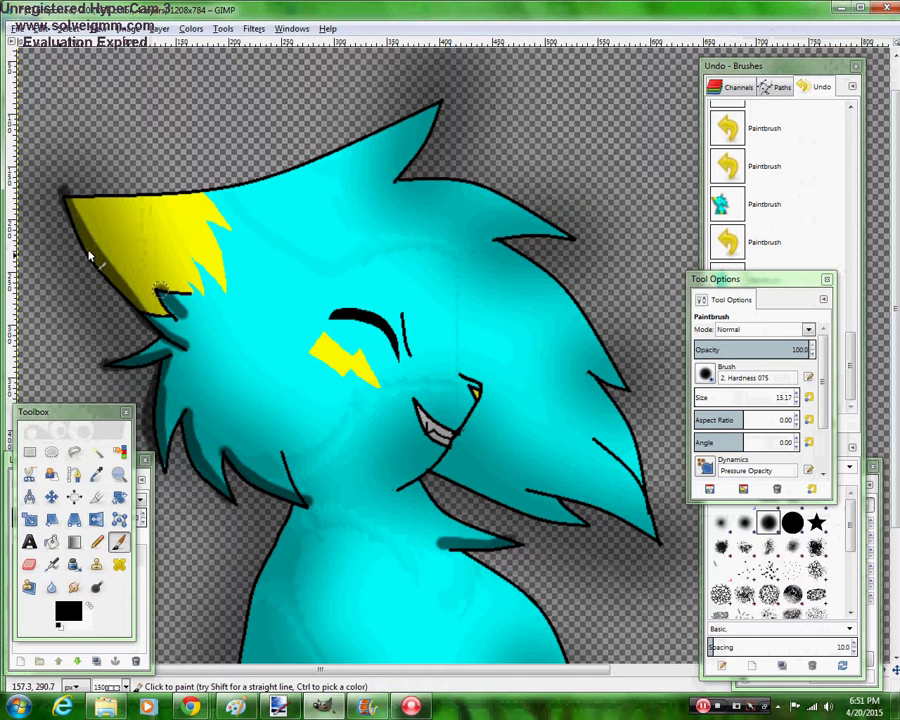
Paint shadows along the pointed cyan ear, the chin and the undersides of the hair tufts above and beside the muzzle
{"action": "mouse_move", "coordinate": [434, 125]}
{"action": "left_mouse_down"}
{"action": "mouse_move", "coordinate": [402, 187]}
{"action": "mouse_move", "coordinate": [422, 184]}
{"action": "left_mouse_up"}
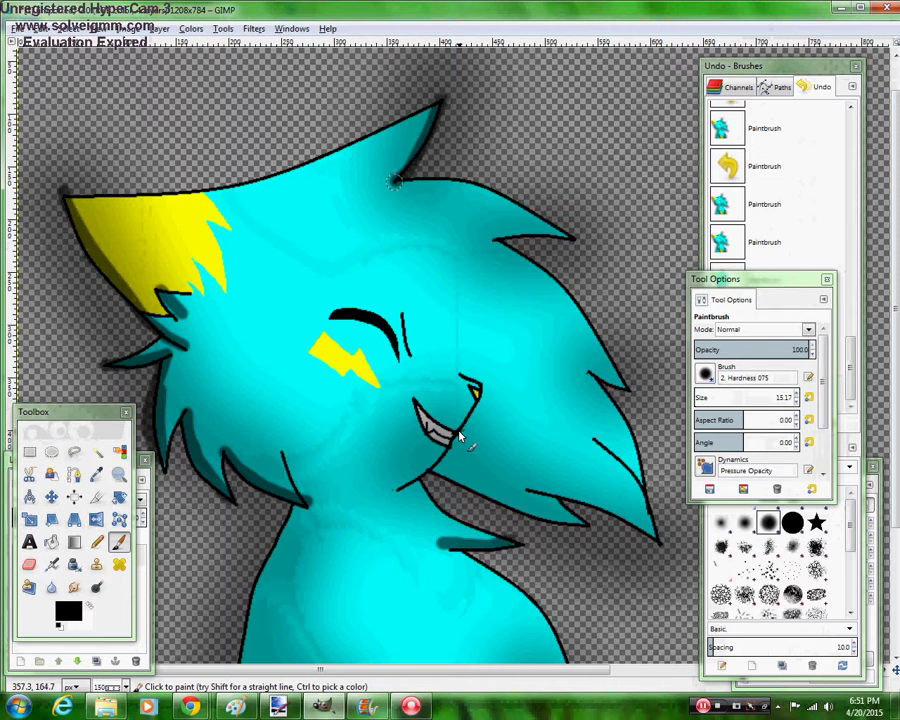
{"action": "left_click_drag", "start_coordinate": [432, 472], "coordinate": [404, 493]}
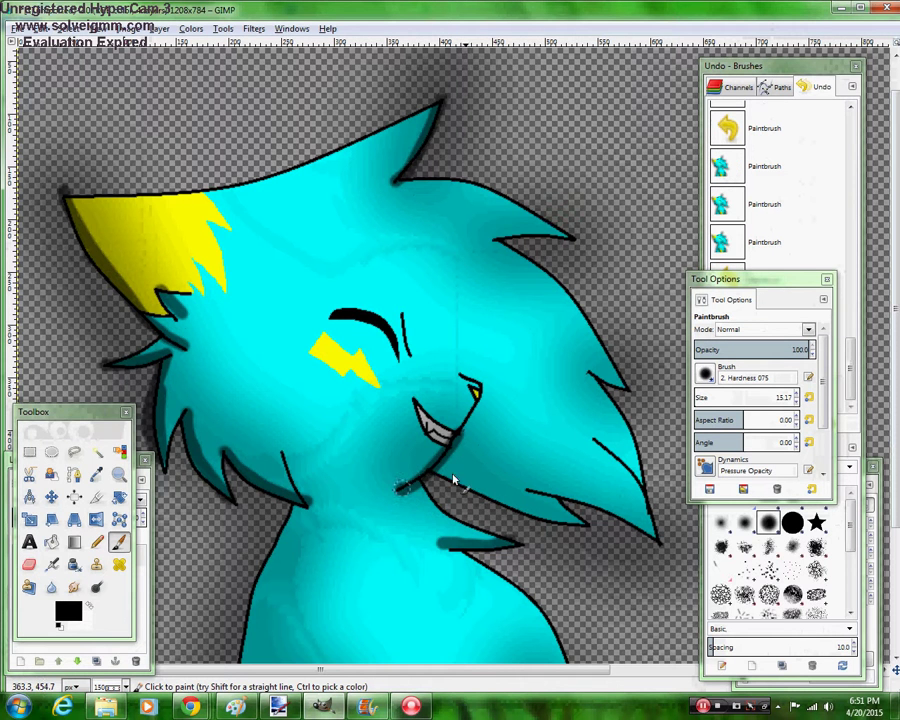
{"action": "key", "text": "ctrl+z"}
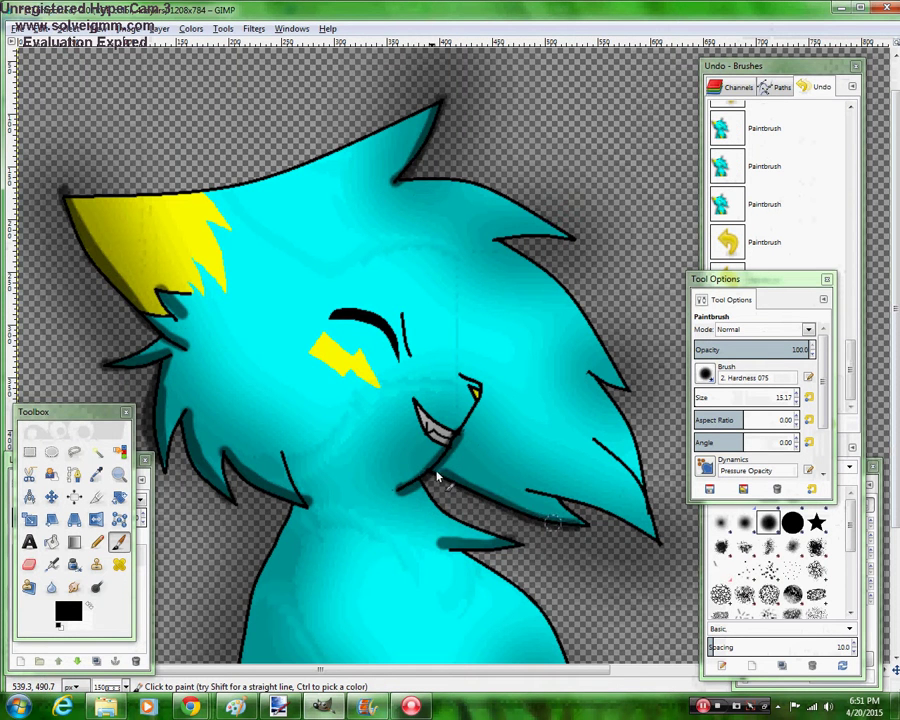
{"action": "mouse_move", "coordinate": [544, 497]}
{"action": "left_mouse_down"}
{"action": "mouse_move", "coordinate": [655, 535]}
{"action": "mouse_move", "coordinate": [628, 525]}
{"action": "left_mouse_up"}
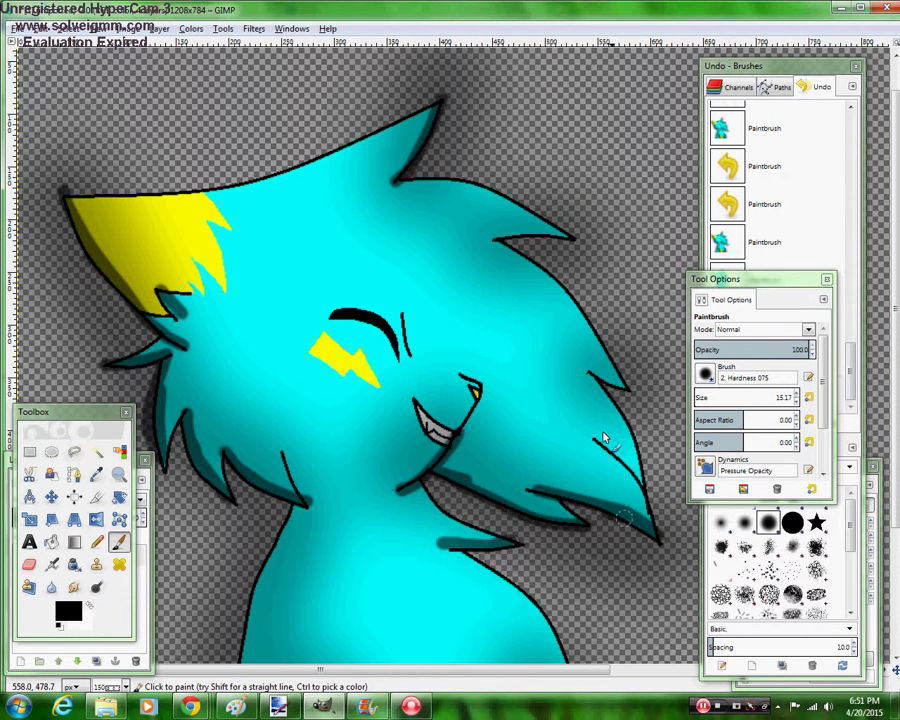
{"action": "left_click", "coordinate": [597, 375]}
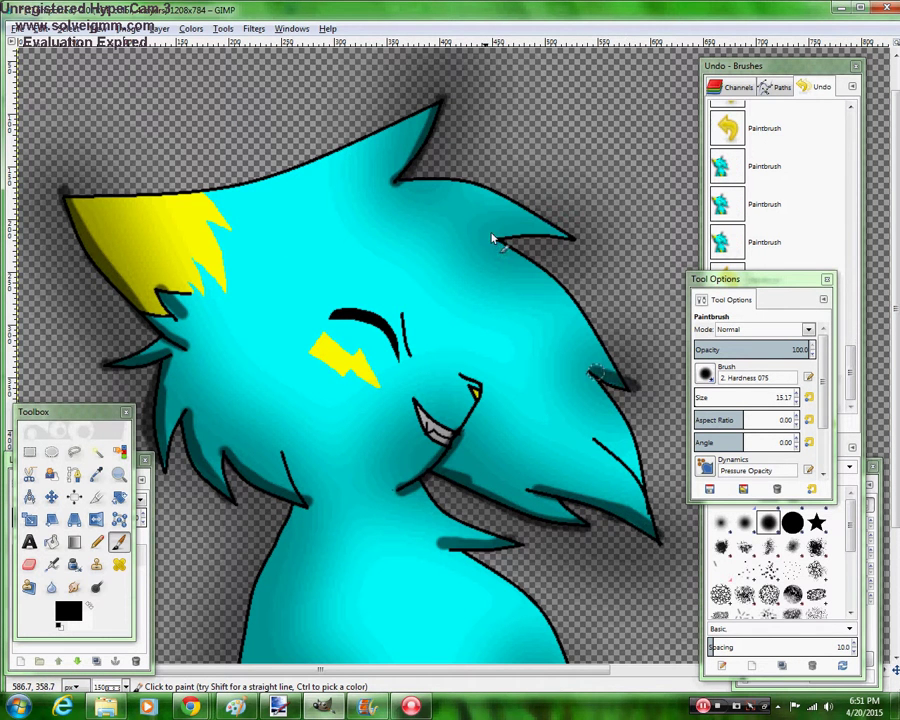
{"action": "key", "text": "ctrl+z"}
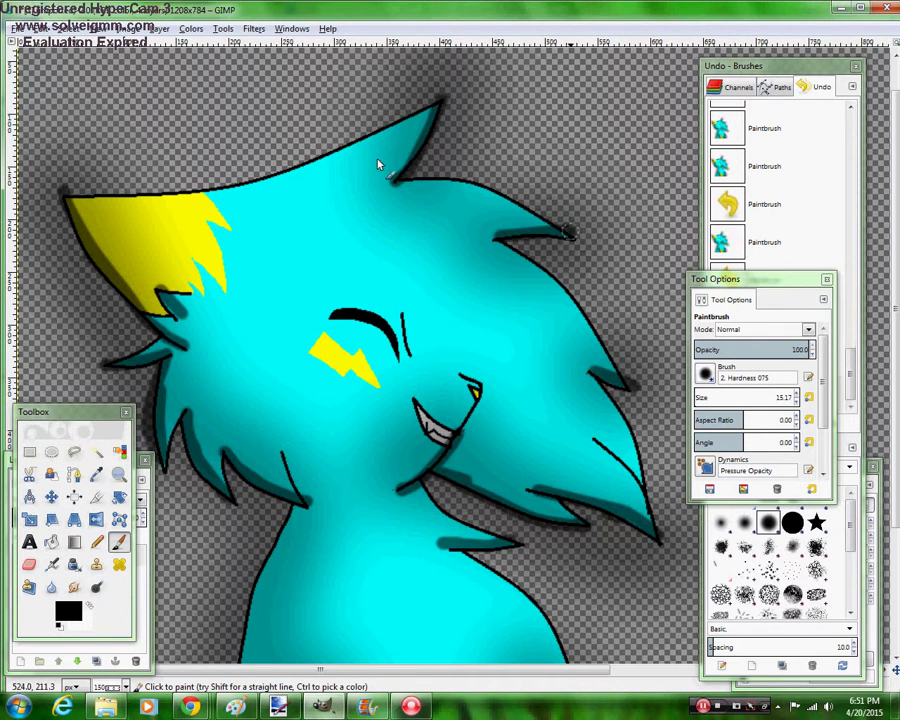
Apply a Gaussian Blur with a 15 px horizontal and vertical radius to the detail shading on Layer #1
{"action": "left_click", "coordinate": [119, 474]}
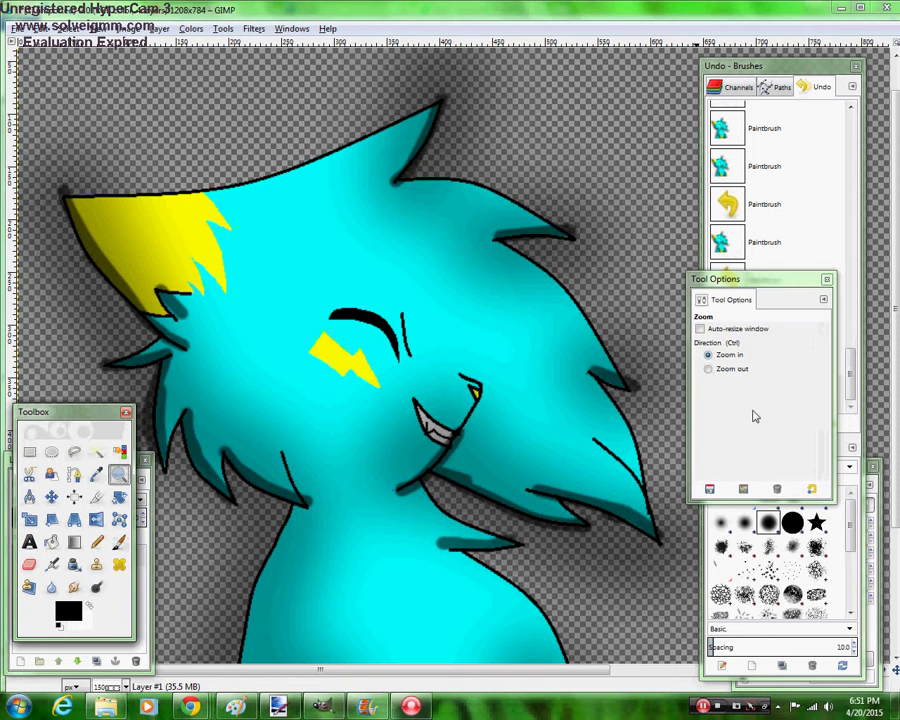
{"action": "left_click", "coordinate": [716, 369]}
{"action": "left_click", "coordinate": [660, 330]}
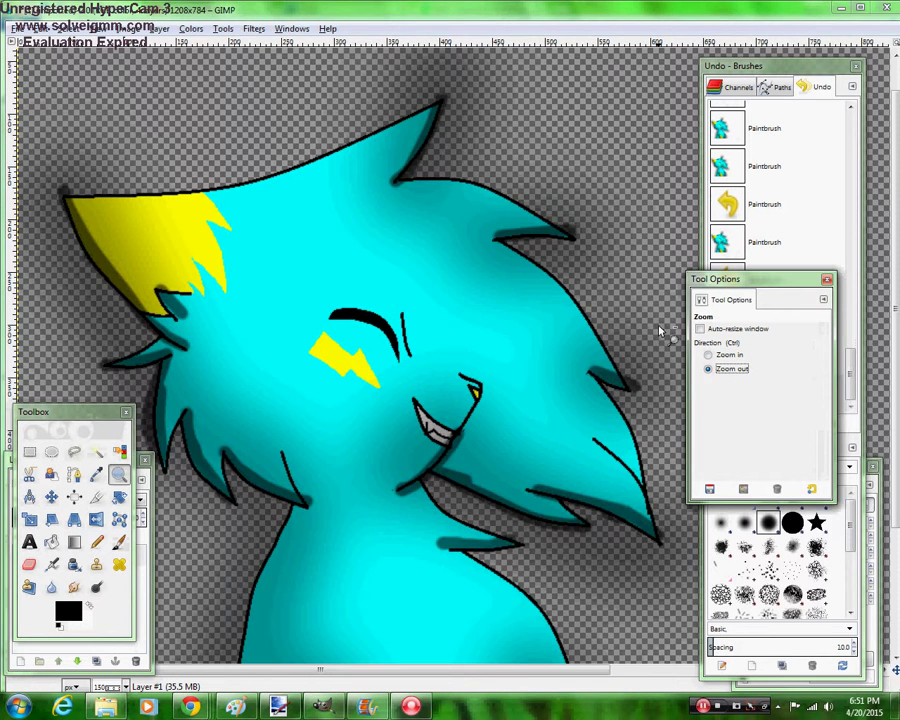
{"action": "left_click", "coordinate": [586, 326]}
{"action": "left_click", "coordinate": [344, 56]}
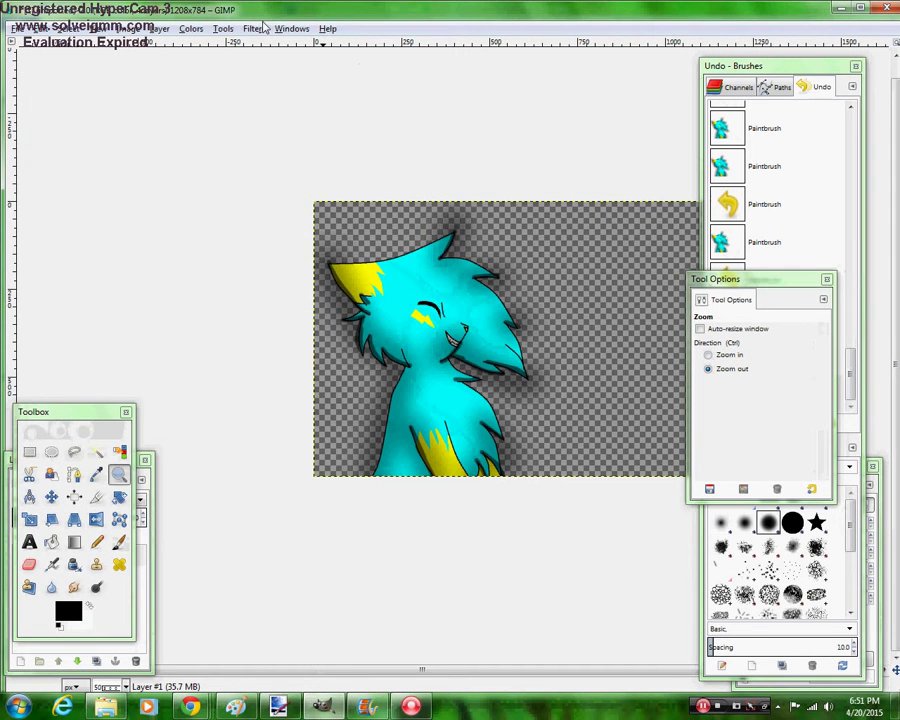
{"action": "left_click", "coordinate": [254, 28]}
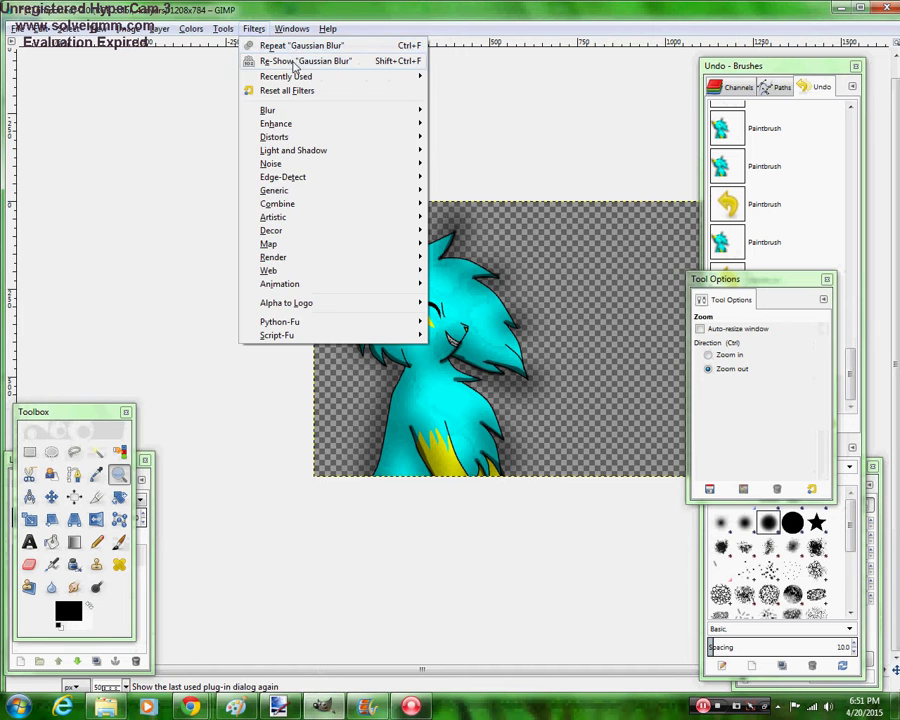
{"action": "left_click", "coordinate": [295, 64]}
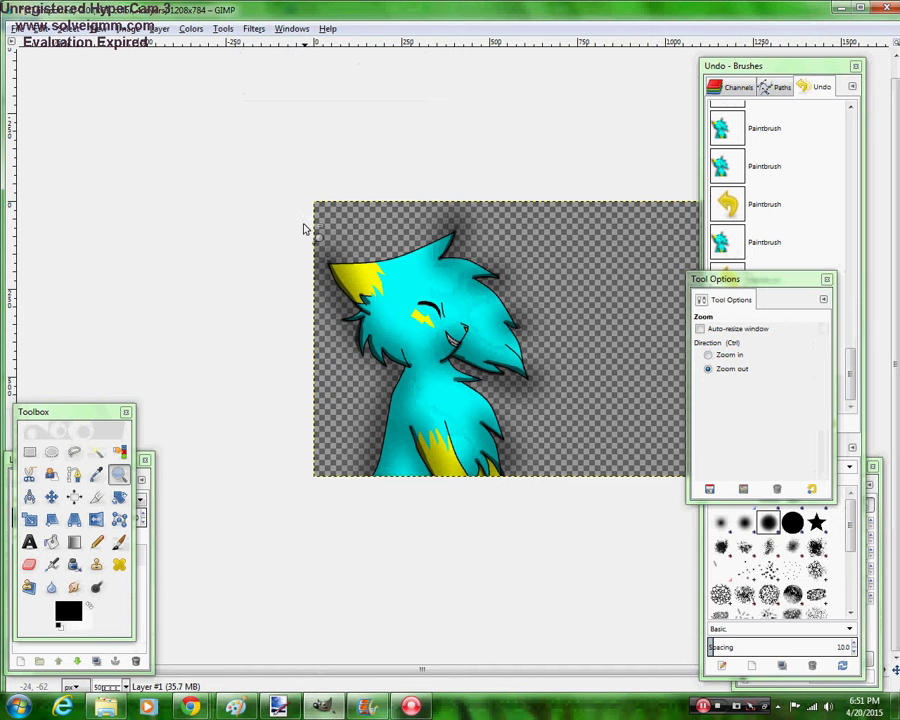
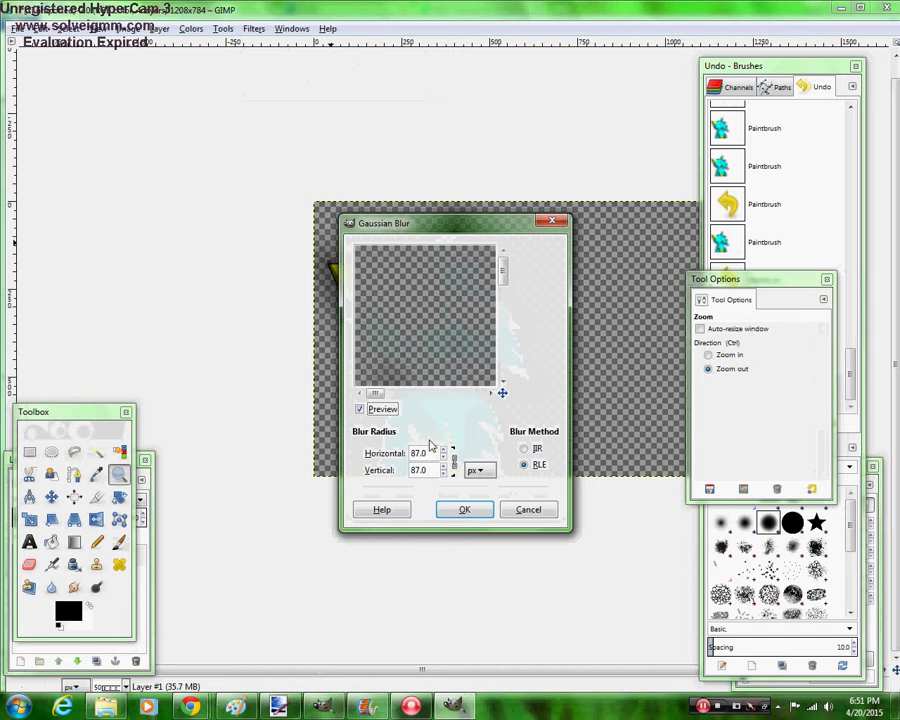
{"action": "left_click", "coordinate": [449, 457]}
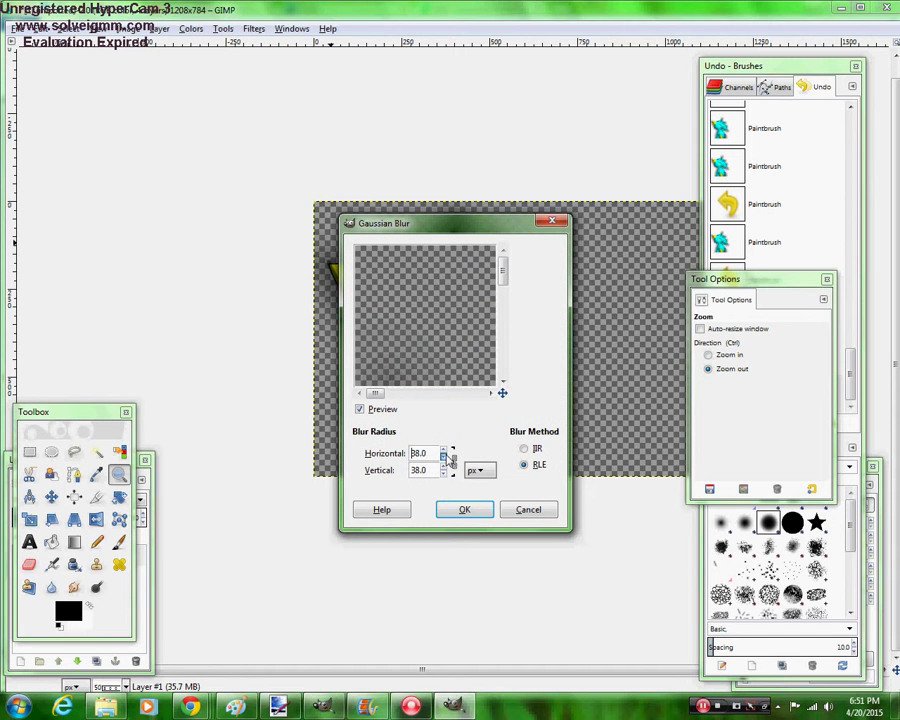
{"action": "left_click", "coordinate": [449, 458]}
{"action": "left_click_drag", "start_coordinate": [503, 394], "coordinate": [501, 402]}
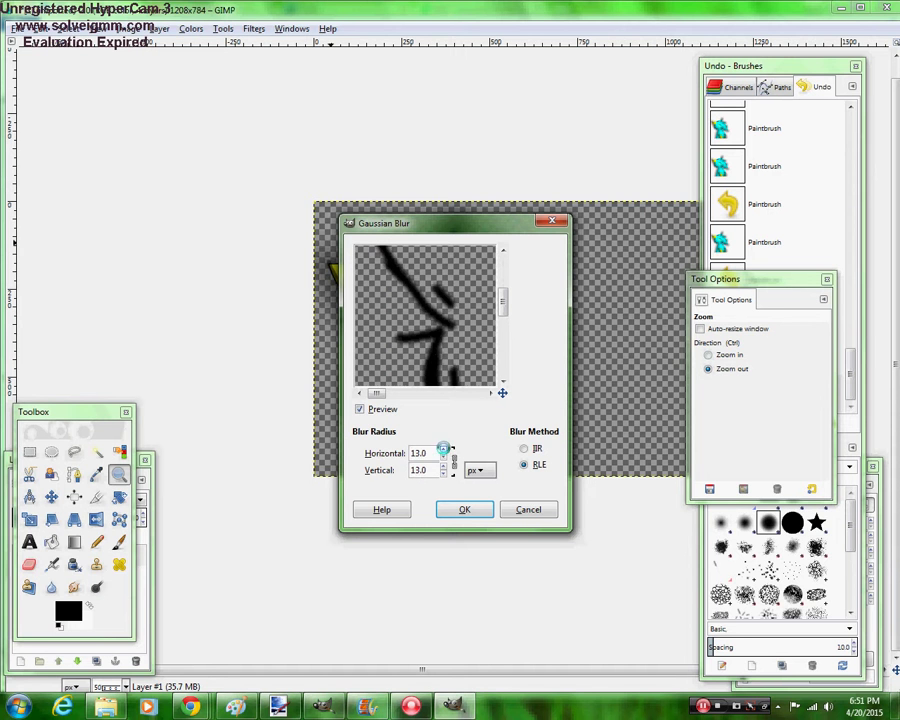
{"action": "scroll", "coordinate": [443, 452], "scroll_direction": "up", "scroll_amount": 1}
{"action": "scroll", "coordinate": [446, 453], "scroll_direction": "up", "scroll_amount": 1}
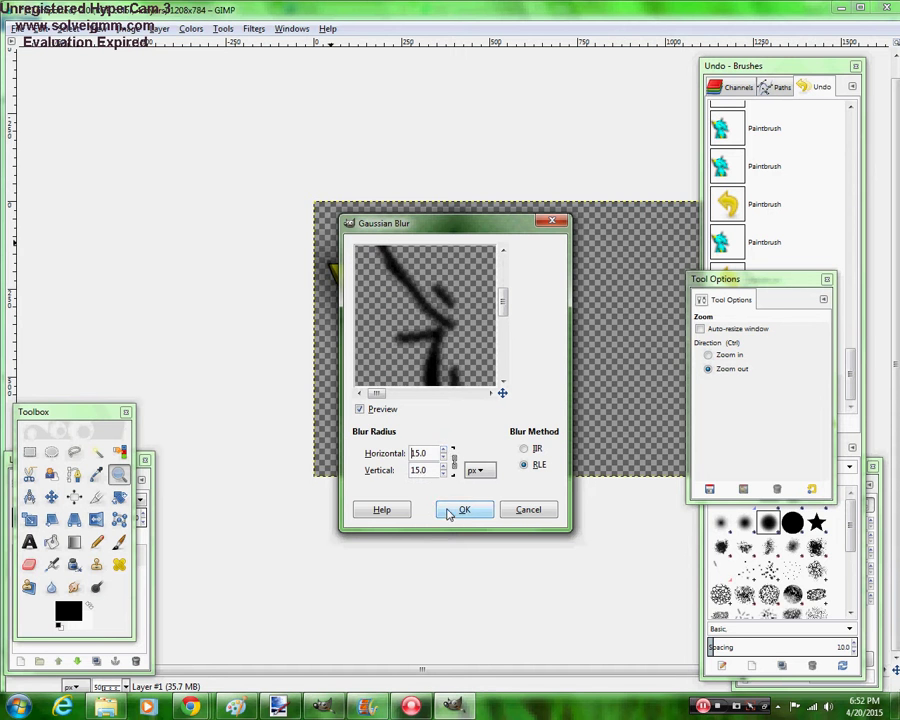
{"action": "left_click", "coordinate": [446, 511]}
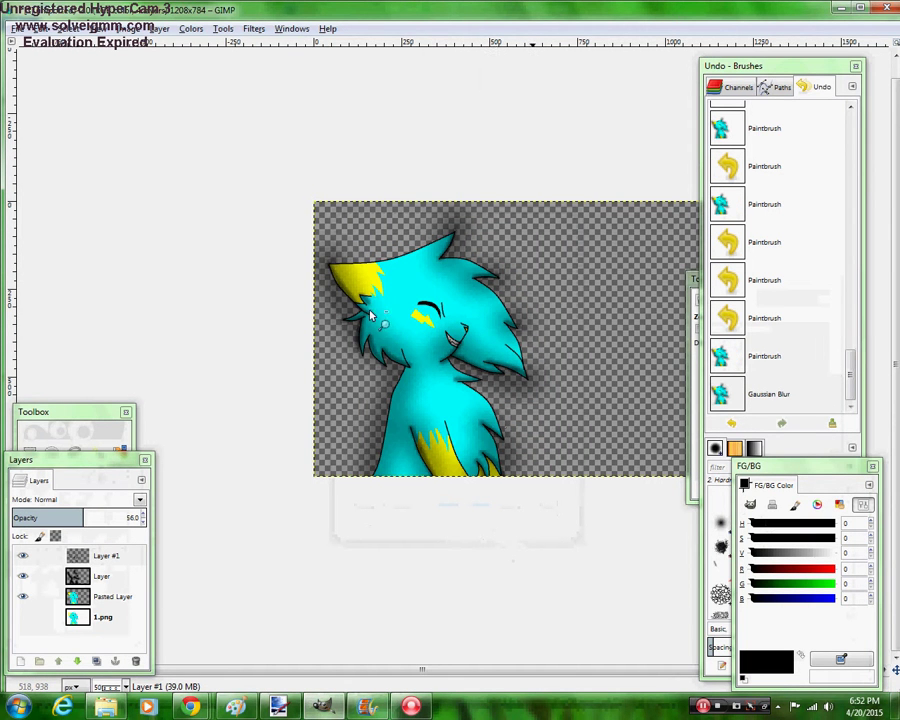
Select the transparent area around the character on the Pasted Layer with Fuzzy Select
{"action": "left_click", "coordinate": [95, 596]}
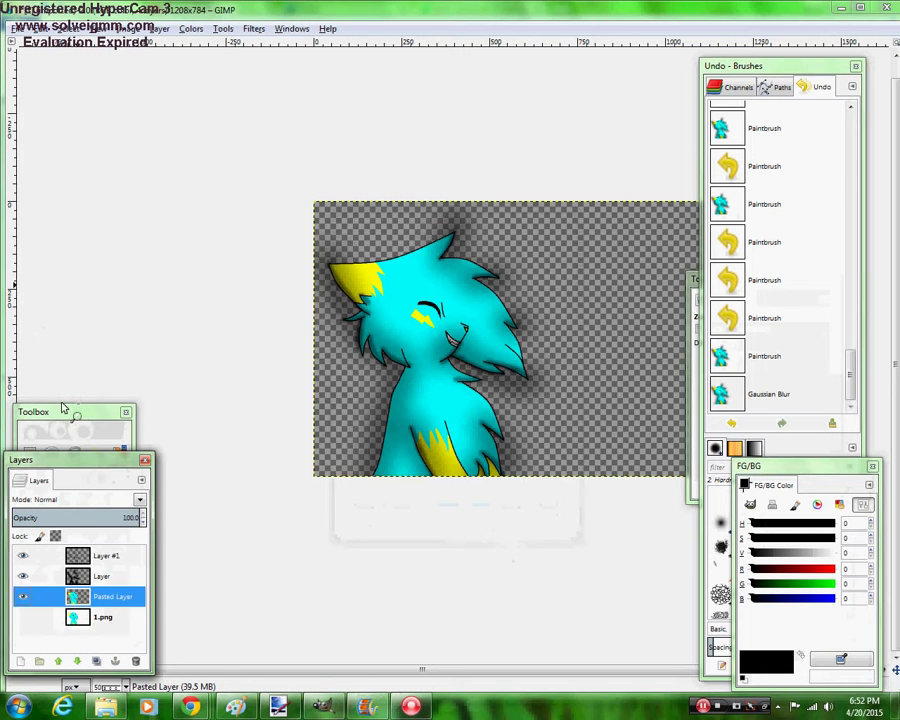
{"action": "left_click", "coordinate": [64, 410]}
{"action": "left_click_drag", "start_coordinate": [46, 411], "coordinate": [46, 286]}
{"action": "left_click", "coordinate": [95, 326]}
{"action": "left_click", "coordinate": [588, 348]}
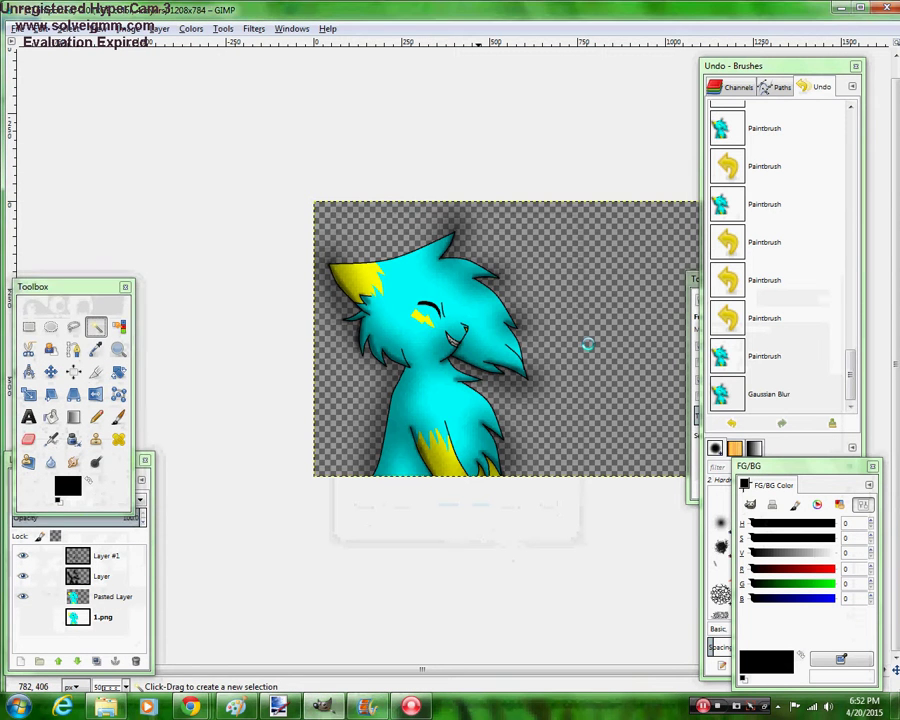
Set the Eraser to the 2. Hardness 100 brush at size 603.23 and erase within the selected area around the character
{"action": "left_click", "coordinate": [32, 438]}
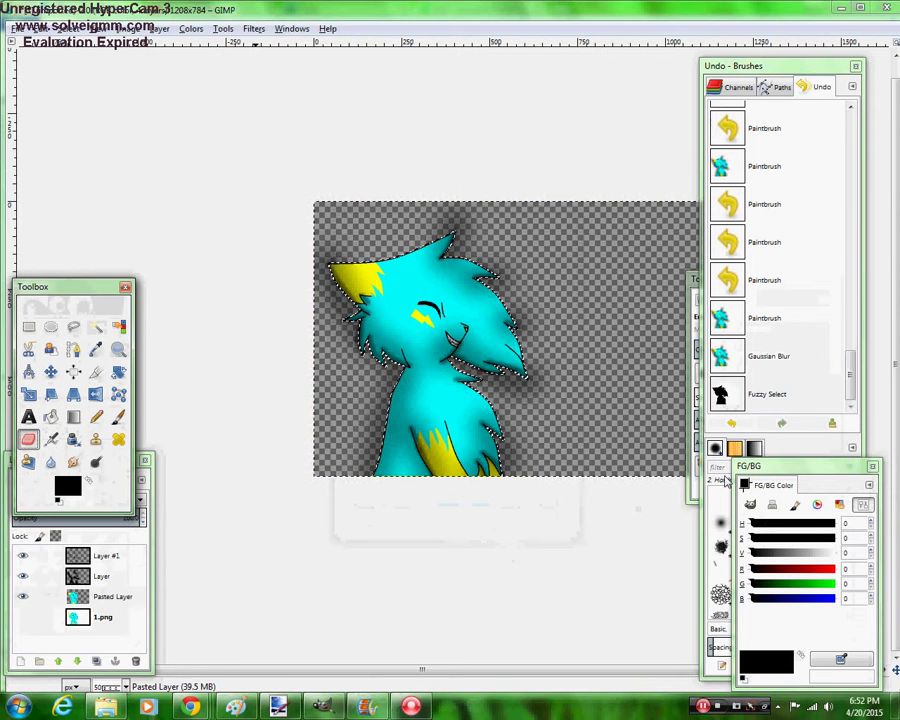
{"action": "left_click", "coordinate": [690, 478]}
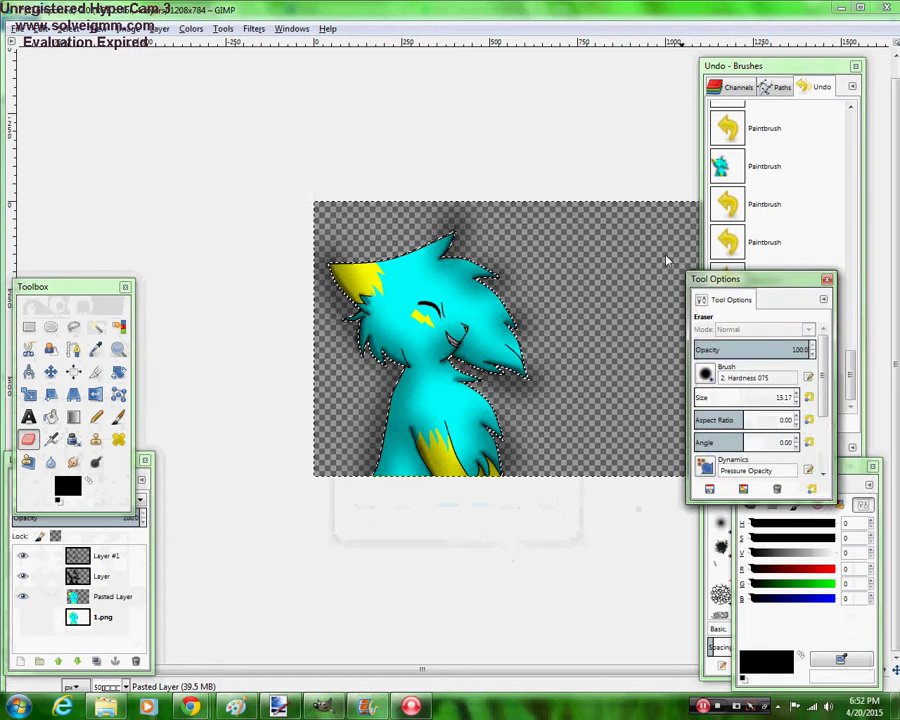
{"action": "left_click_drag", "start_coordinate": [720, 278], "coordinate": [88, 26]}
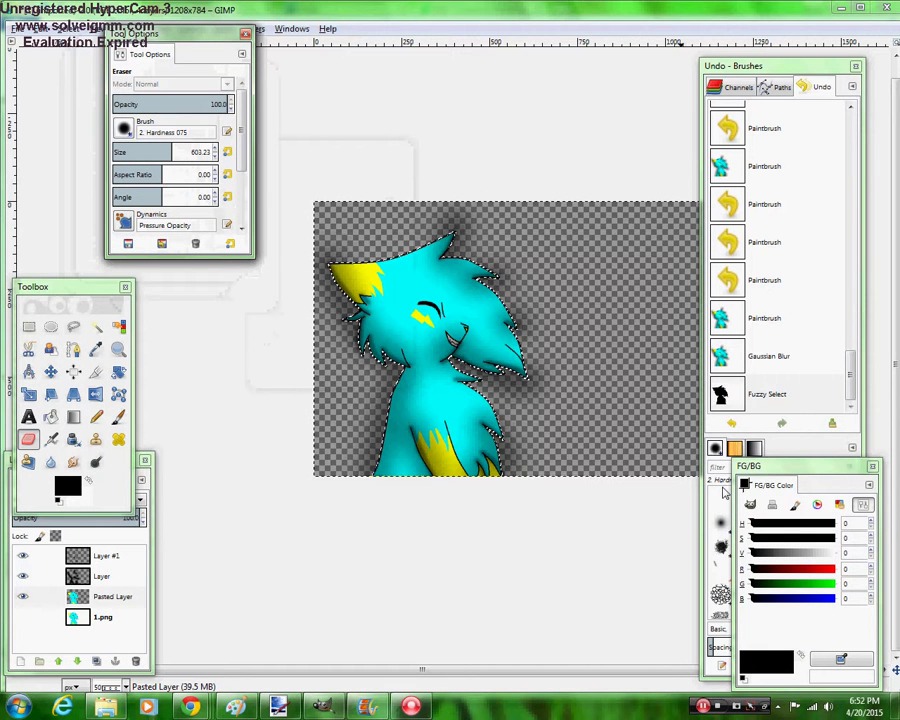
{"action": "left_click", "coordinate": [714, 492]}
{"action": "left_click", "coordinate": [792, 522]}
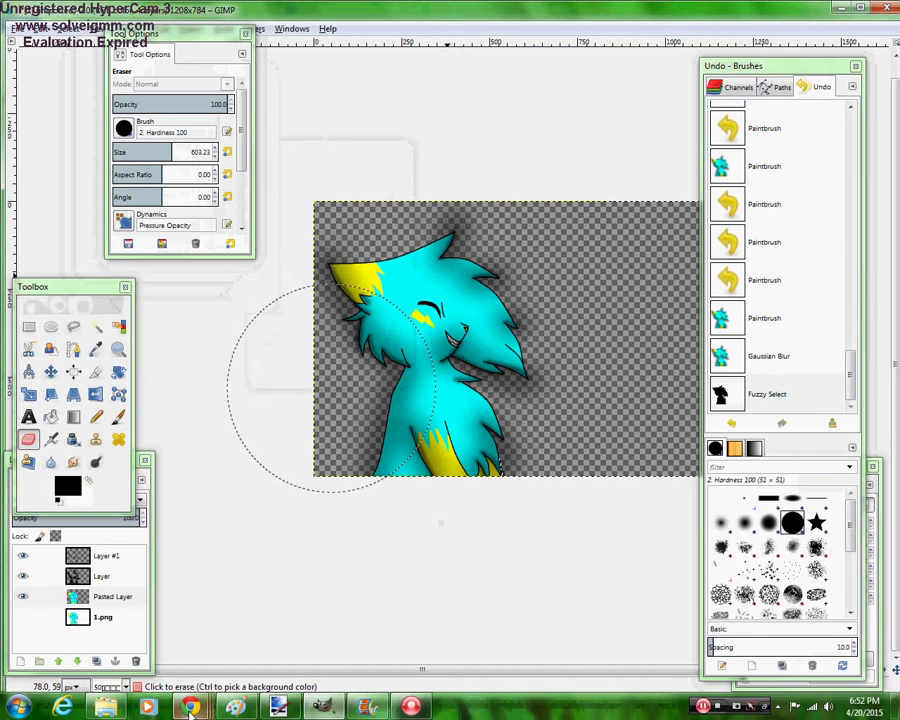
{"action": "left_click", "coordinate": [331, 387]}
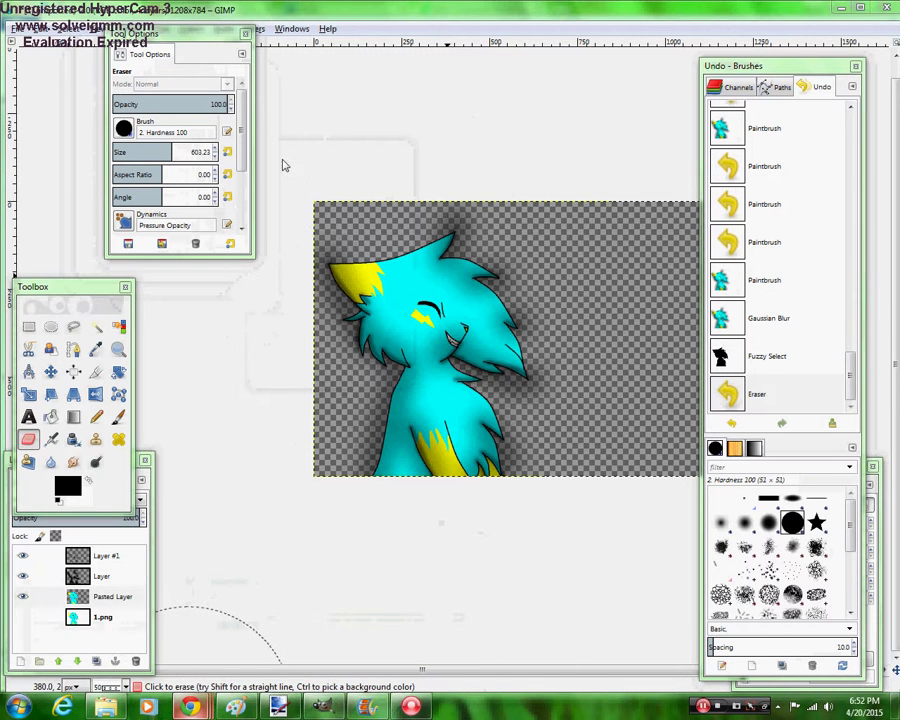
{"action": "left_click", "coordinate": [186, 642]}
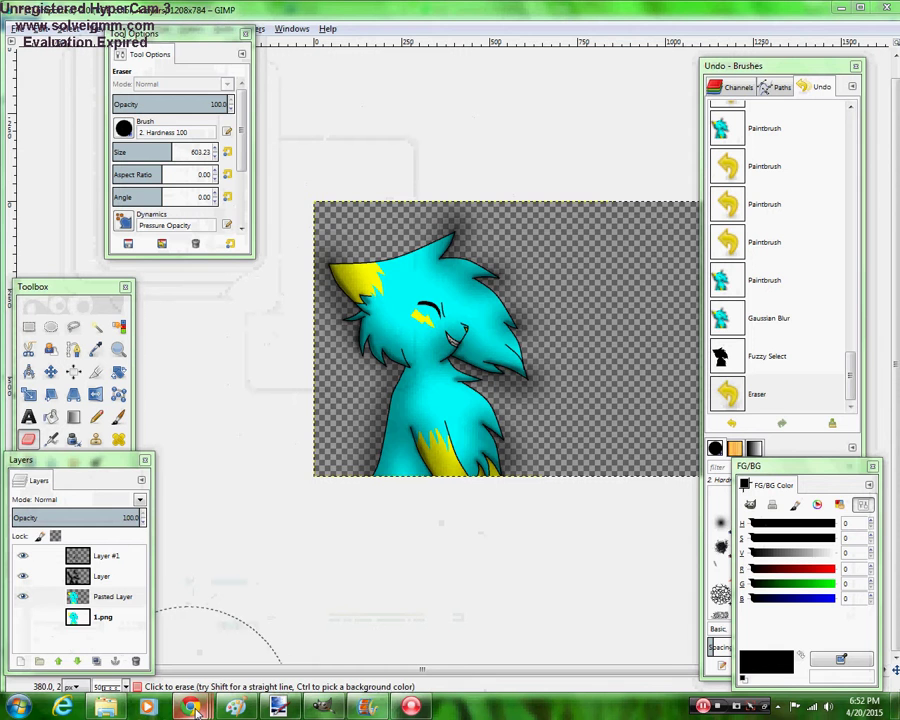
Switch to Chrome and open the newest OviPets comment notification to reach the animation livestream post
{"action": "left_click", "coordinate": [193, 706]}
{"action": "left_click", "coordinate": [139, 628]}
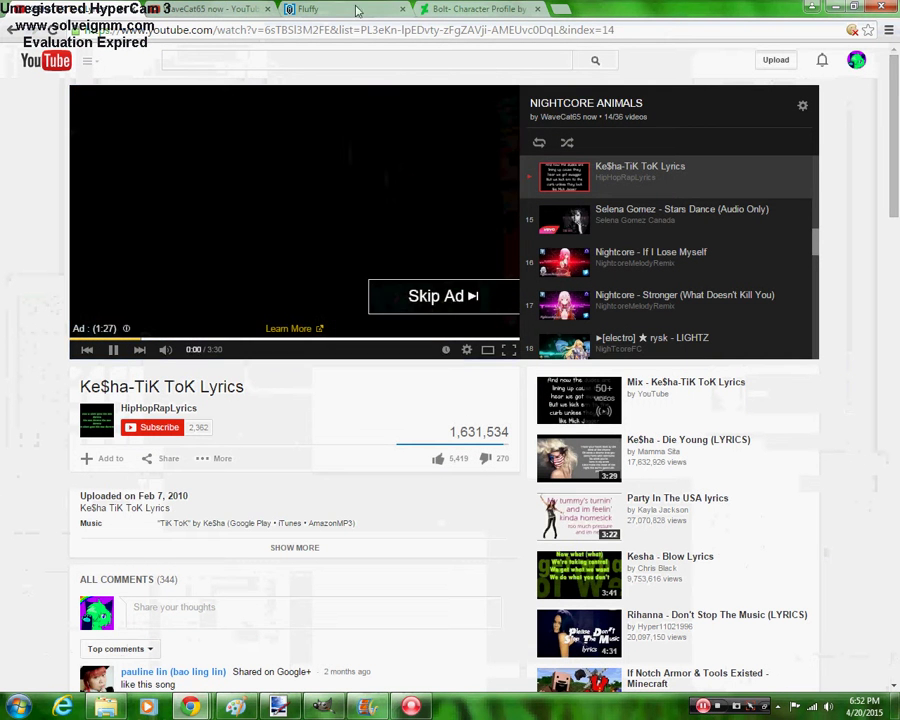
{"action": "left_click", "coordinate": [325, 8]}
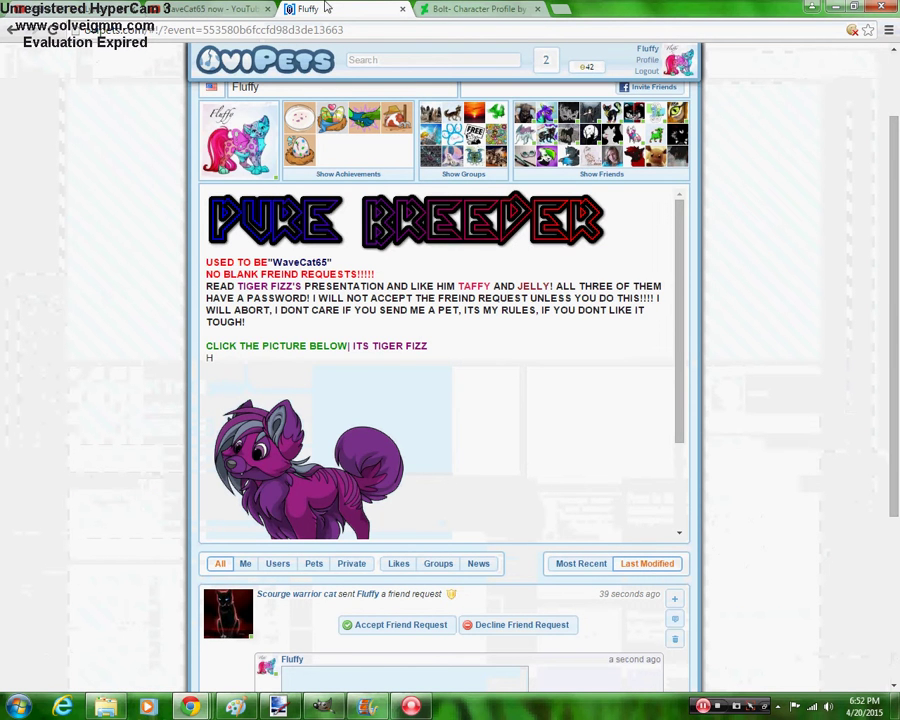
{"action": "left_click", "coordinate": [546, 60]}
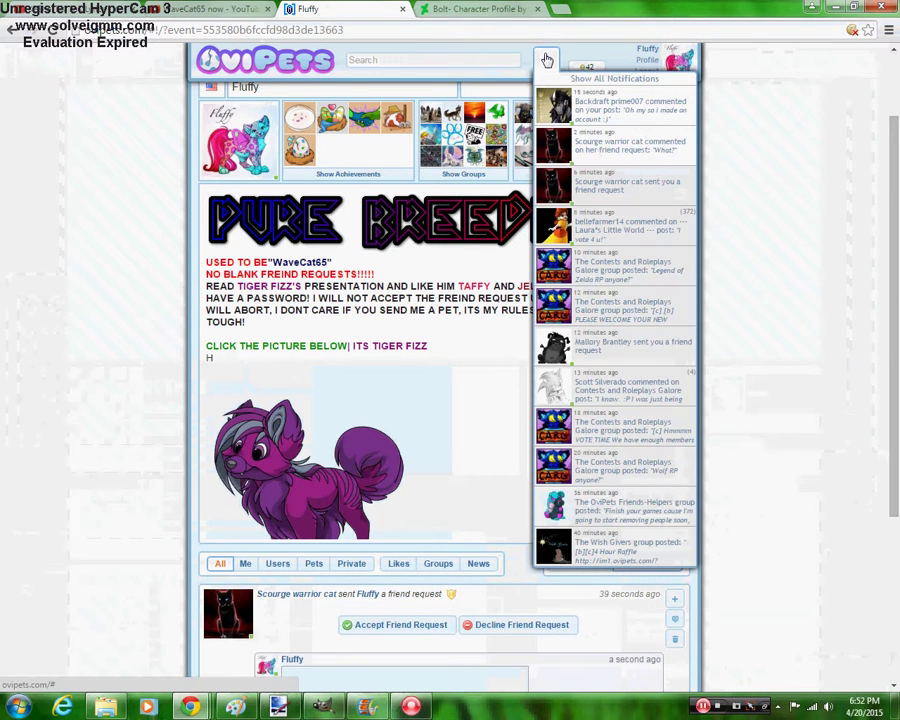
{"action": "left_click", "coordinate": [641, 119]}
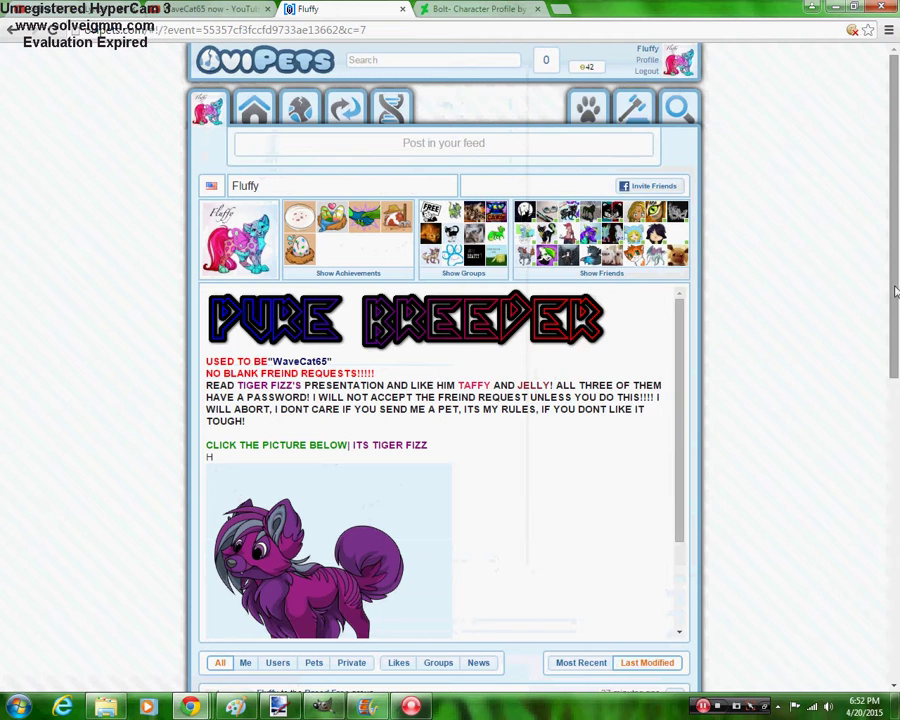
{"action": "left_click", "coordinate": [898, 495]}
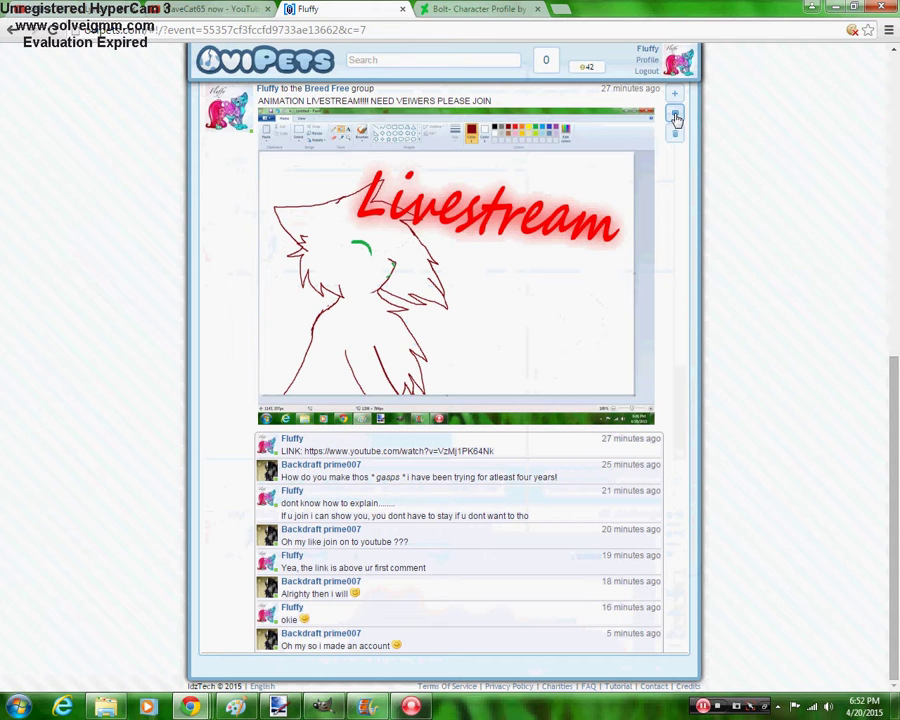
Post the comment "ok :)" on the livestream post and return to the YouTube playlist video
{"action": "left_click", "coordinate": [676, 118]}
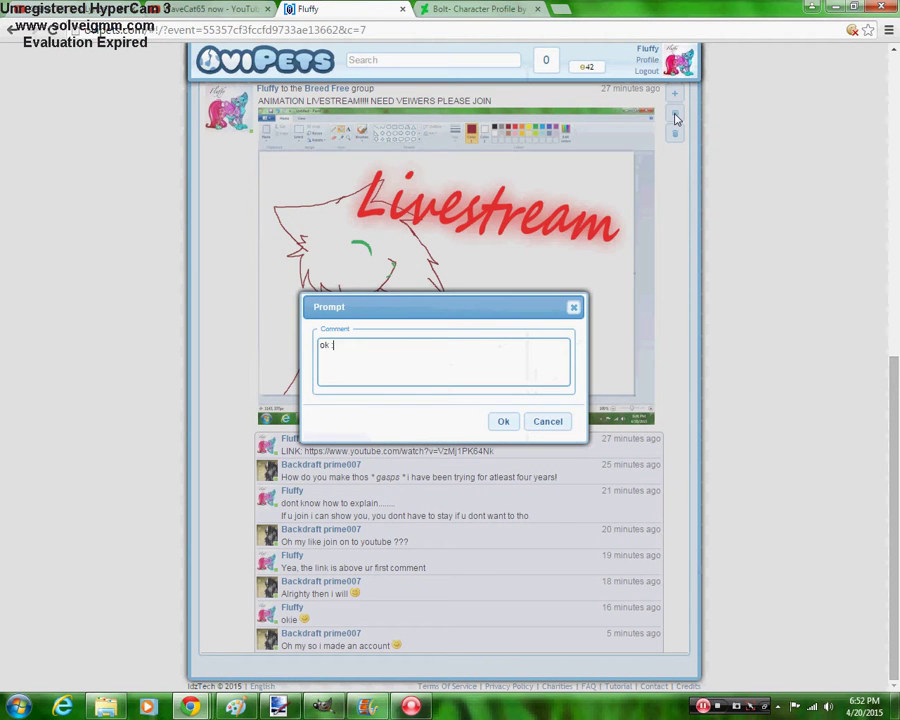
{"action": "type", "text": "ok :)"}
{"action": "key", "text": "Tab"}
{"action": "key", "text": "Return"}
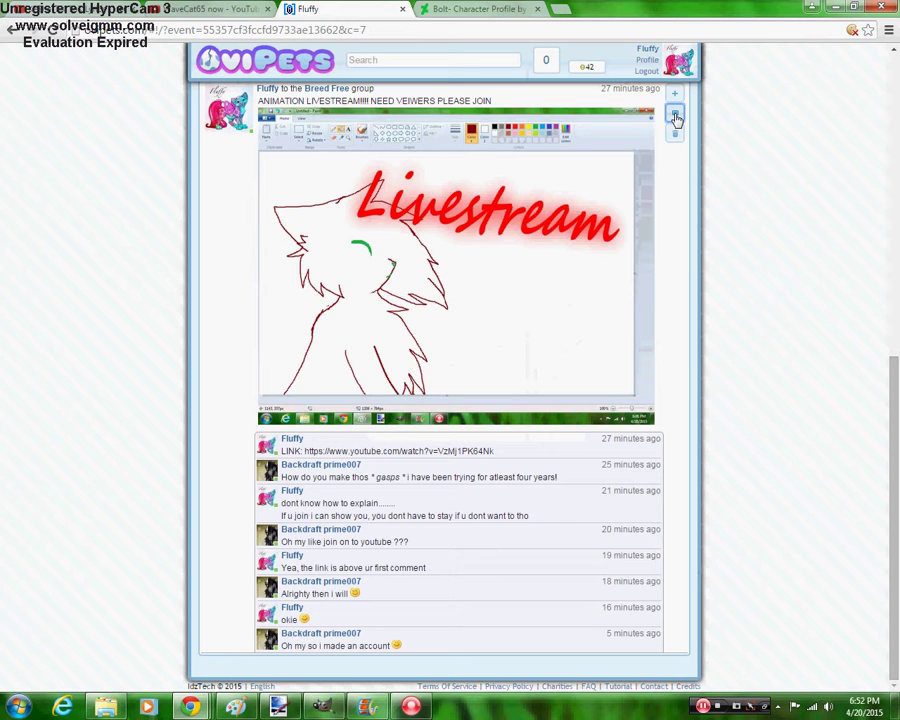
{"action": "left_click", "coordinate": [170, 10]}
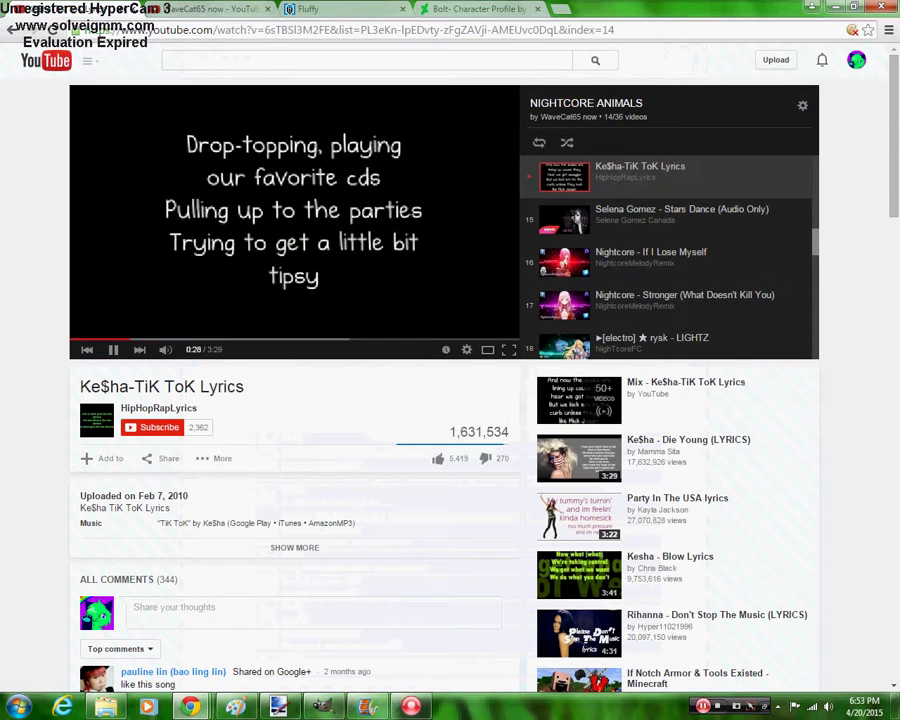
Switch back to GIMP and erase the shading spilling outside the character on the soft shading layer and Layer #1
{"action": "left_click", "coordinate": [321, 706]}
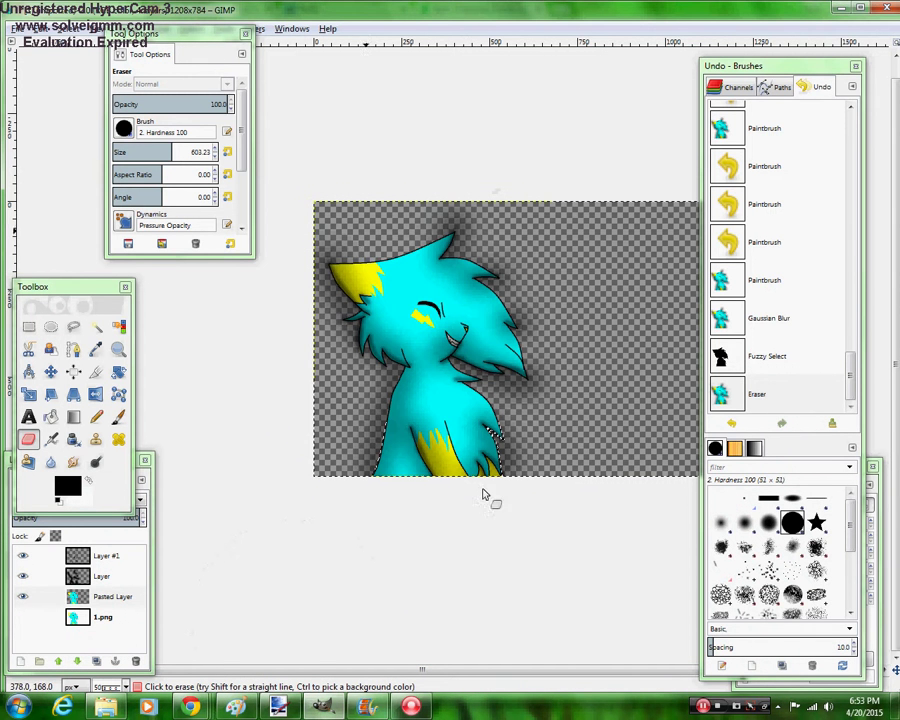
{"action": "left_click_drag", "start_coordinate": [470, 200], "coordinate": [344, 184]}
{"action": "left_click", "coordinate": [100, 576]}
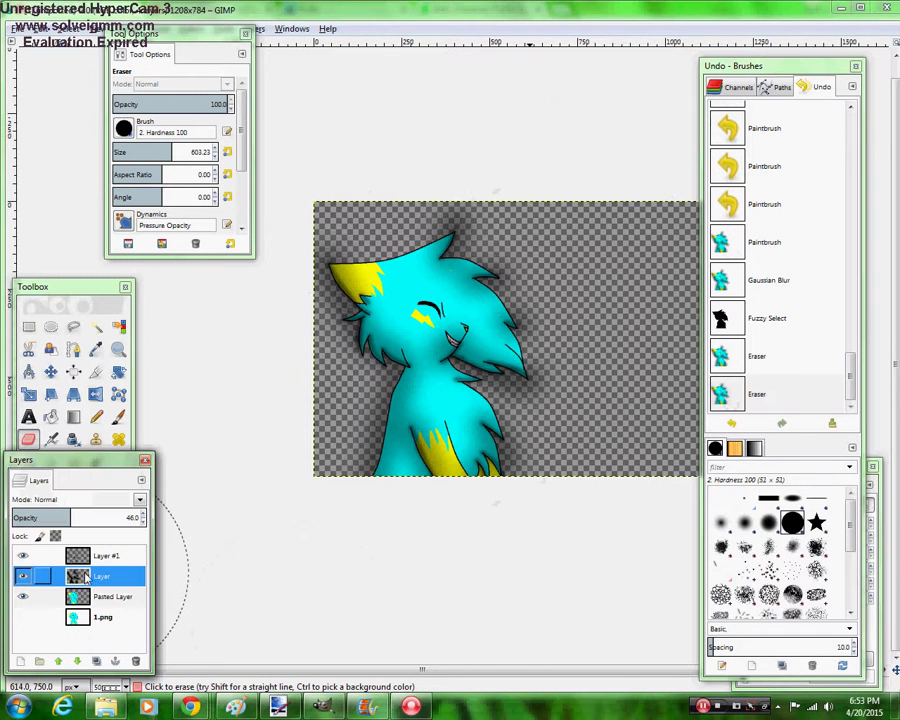
{"action": "left_click", "coordinate": [80, 576], "text": "alt"}
{"action": "key", "text": "ctrl+shift+a"}
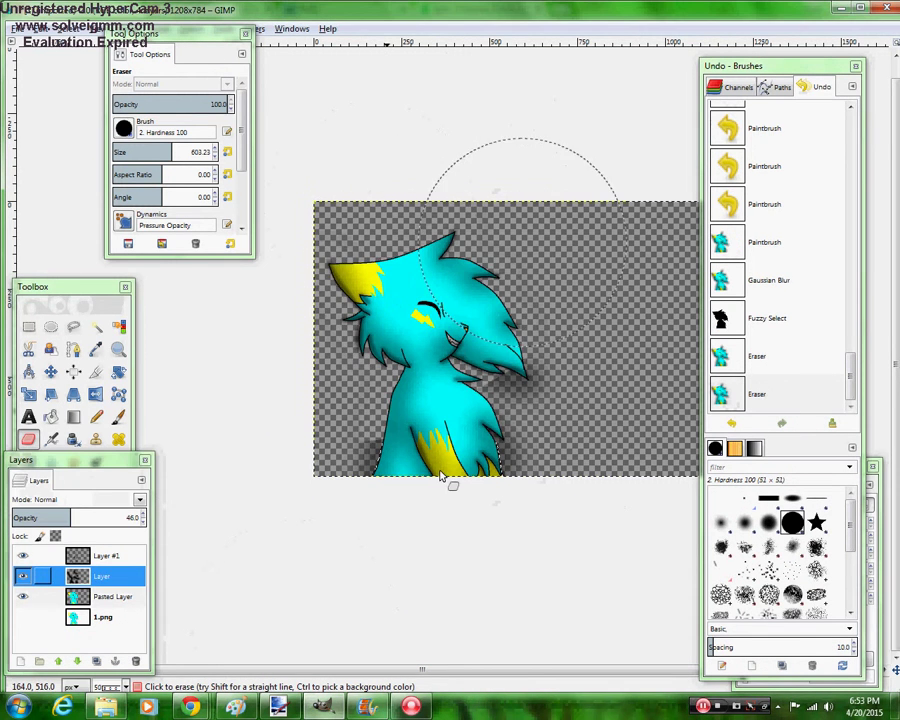
{"action": "left_click_drag", "start_coordinate": [540, 385], "coordinate": [543, 301]}
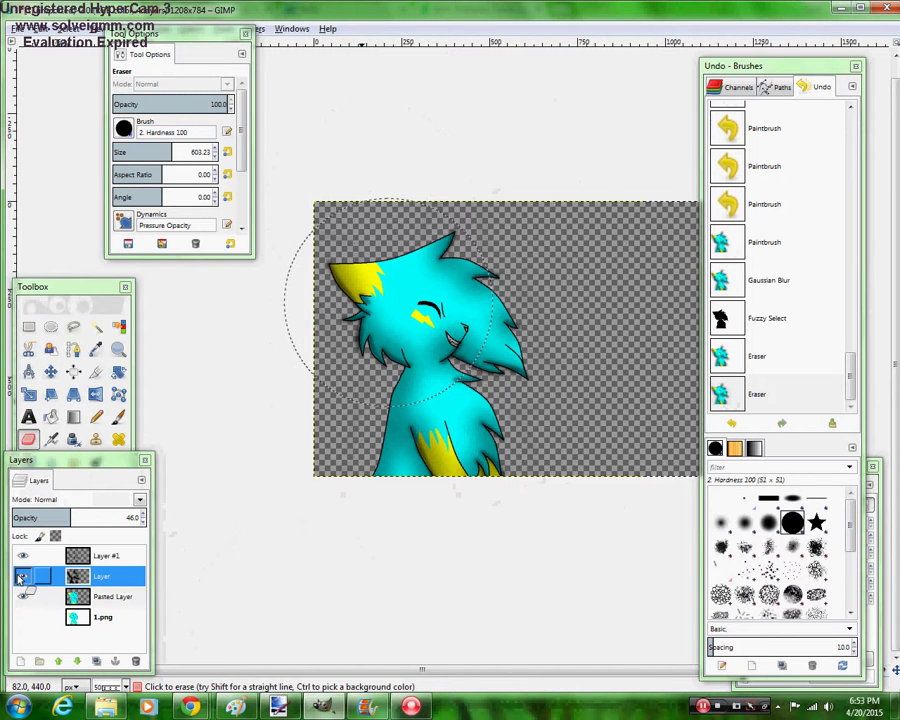
{"action": "left_click", "coordinate": [105, 555]}
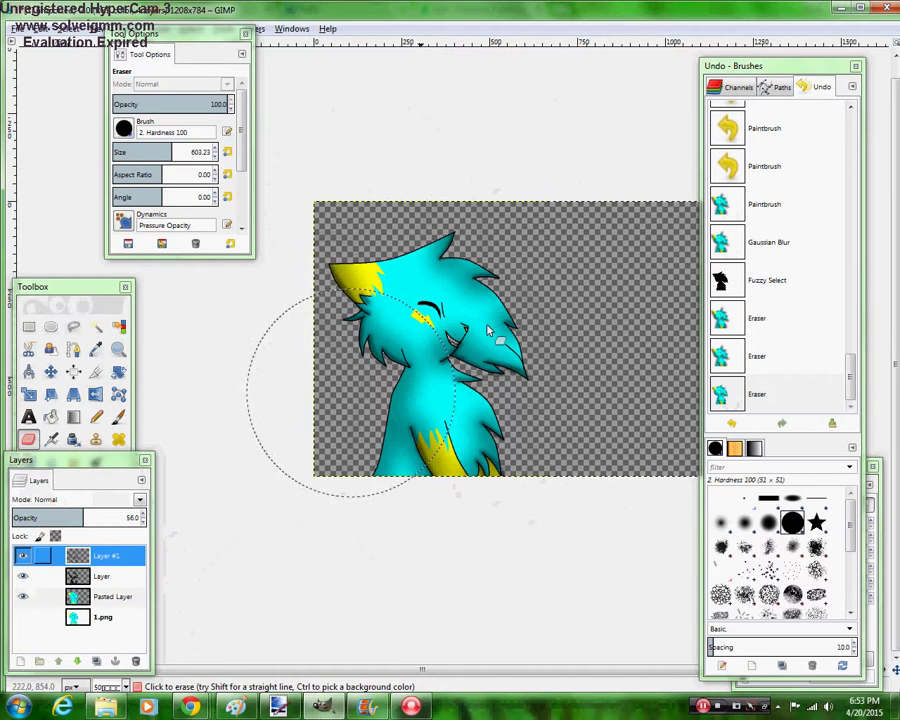
{"action": "left_click", "coordinate": [380, 280]}
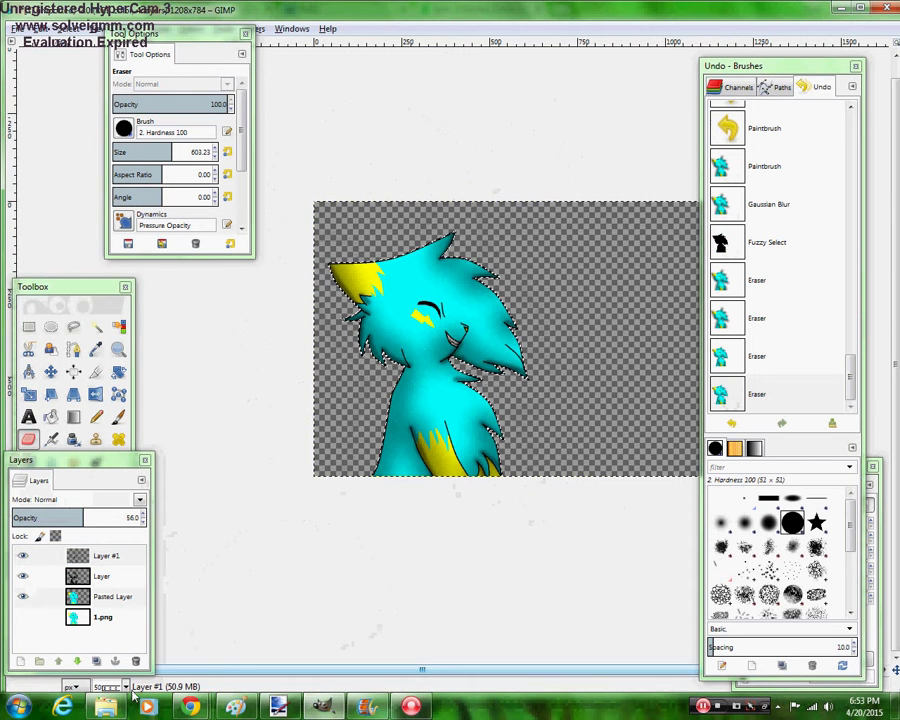
Set the opacity of the soft shading layer to 43
{"action": "left_click", "coordinate": [80, 577]}
{"action": "left_click", "coordinate": [143, 521]}
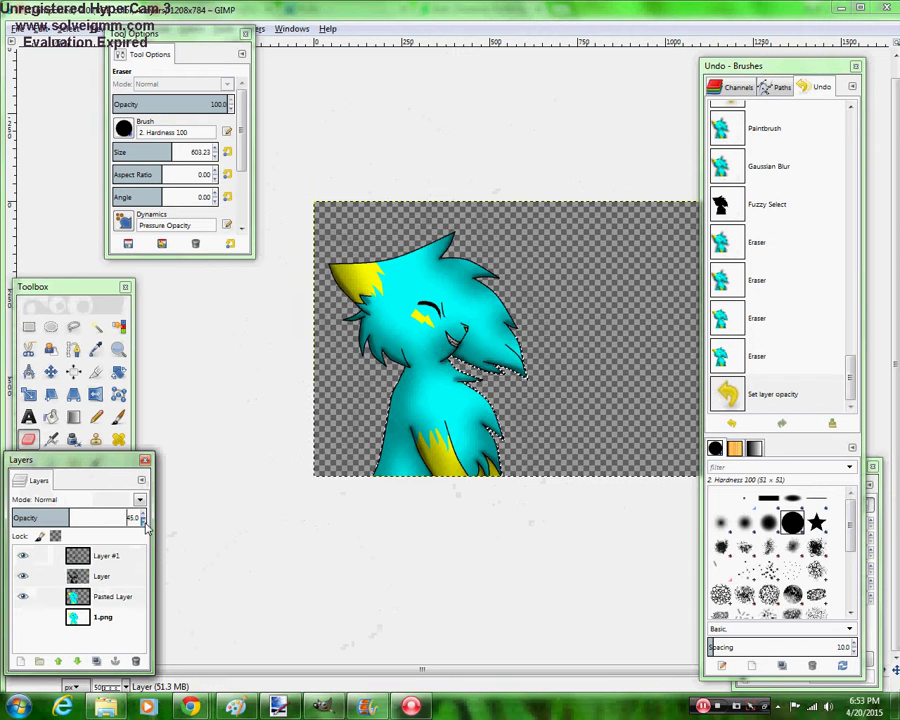
{"action": "scroll", "coordinate": [145, 522], "scroll_direction": "down", "scroll_amount": 2}
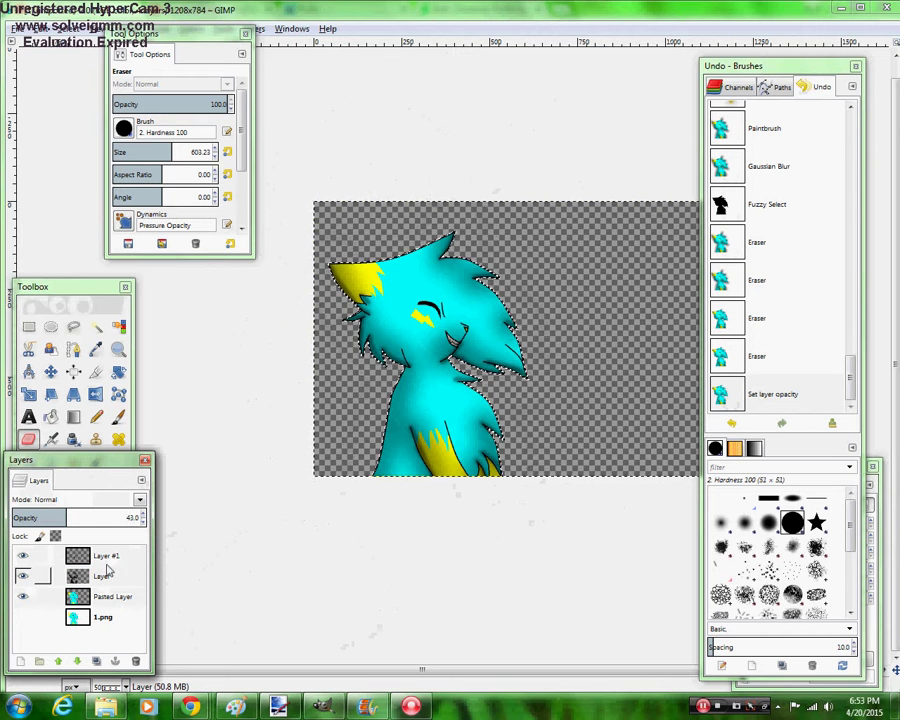
Add a new transparent 1208 × 784 px layer above Layer #1 and clear the selection
{"action": "left_click", "coordinate": [100, 555]}
{"action": "key", "text": "shift+ctrl+n"}
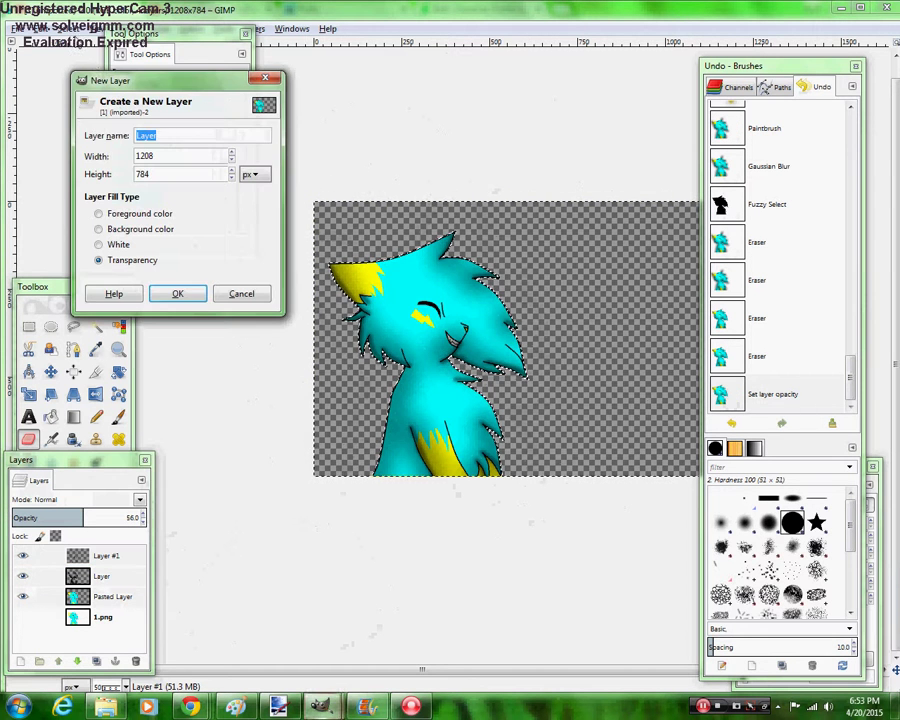
{"action": "left_click", "coordinate": [177, 292]}
{"action": "left_click", "coordinate": [68, 28]}
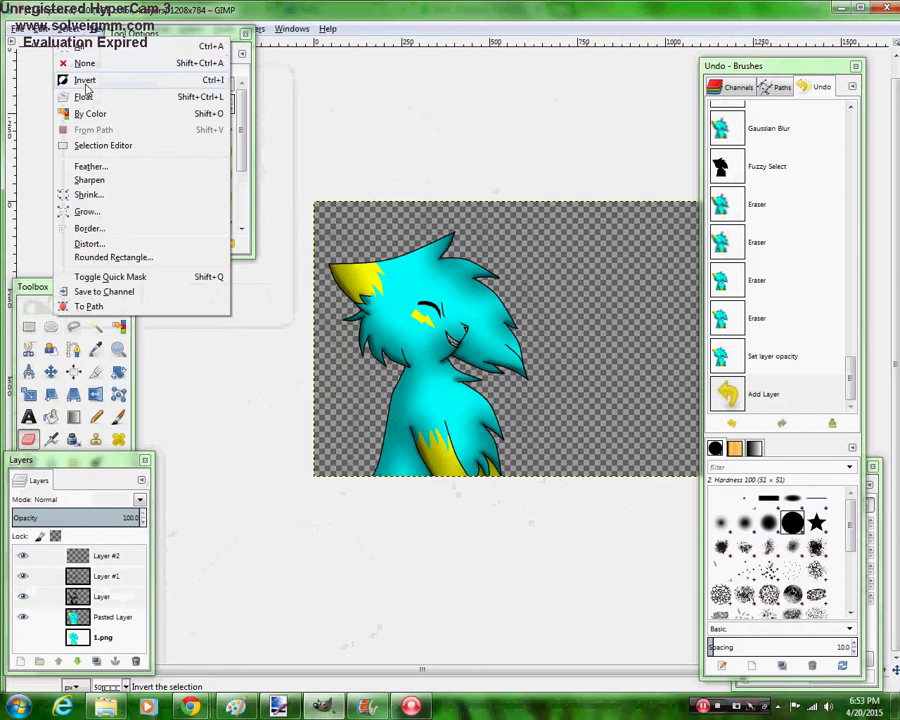
{"action": "left_click", "coordinate": [84, 63]}
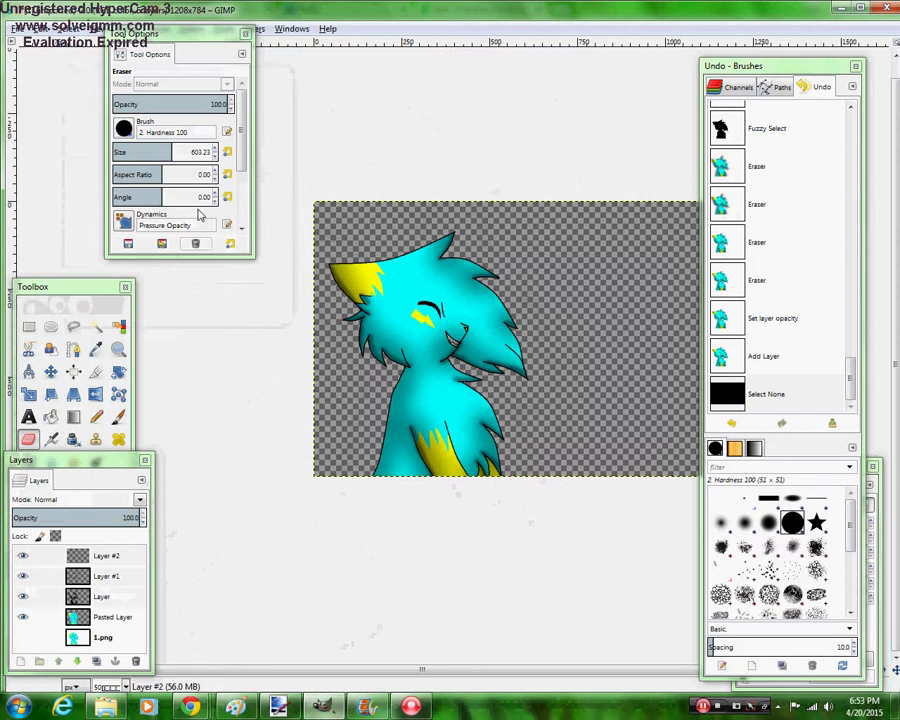
Set up a white Paintbrush with the Hardness 075 brush at size 15.17, undoing the oversized test stroke over the head
{"action": "left_click", "coordinate": [118, 417]}
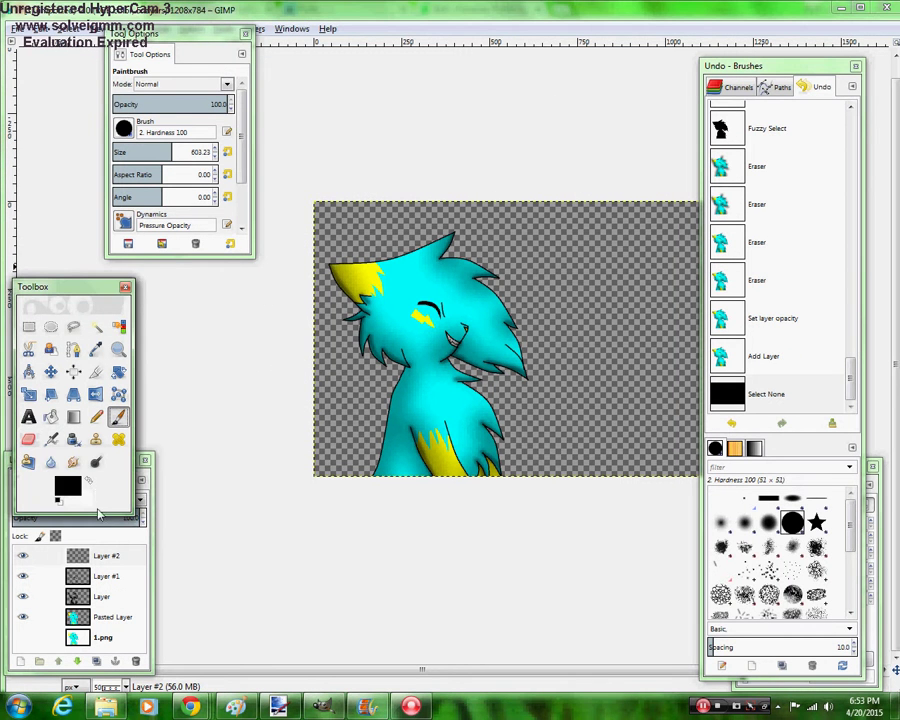
{"action": "left_click", "coordinate": [88, 479]}
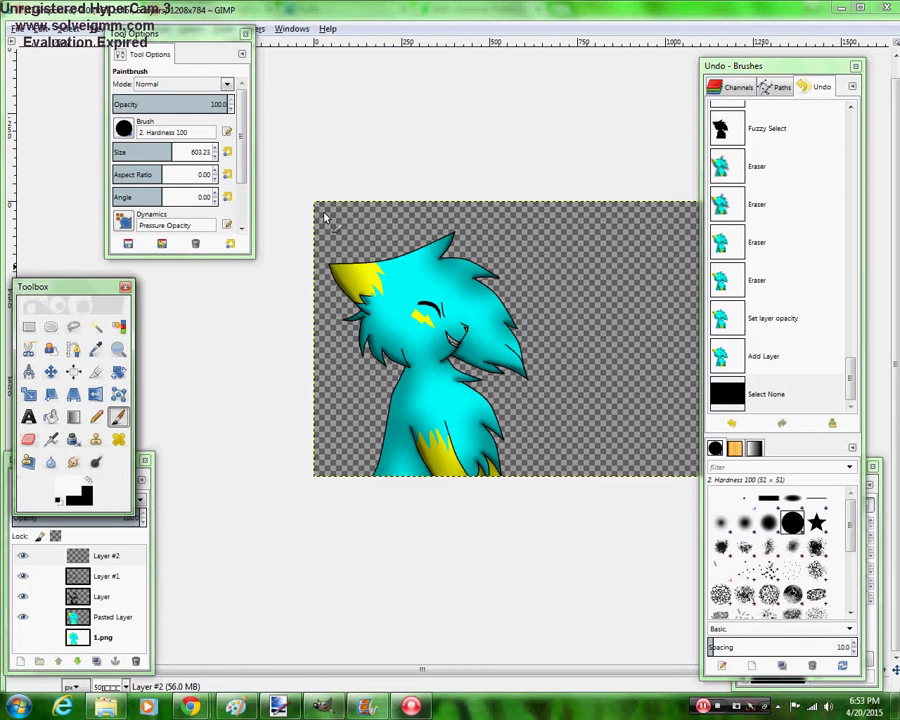
{"action": "left_click", "coordinate": [118, 350]}
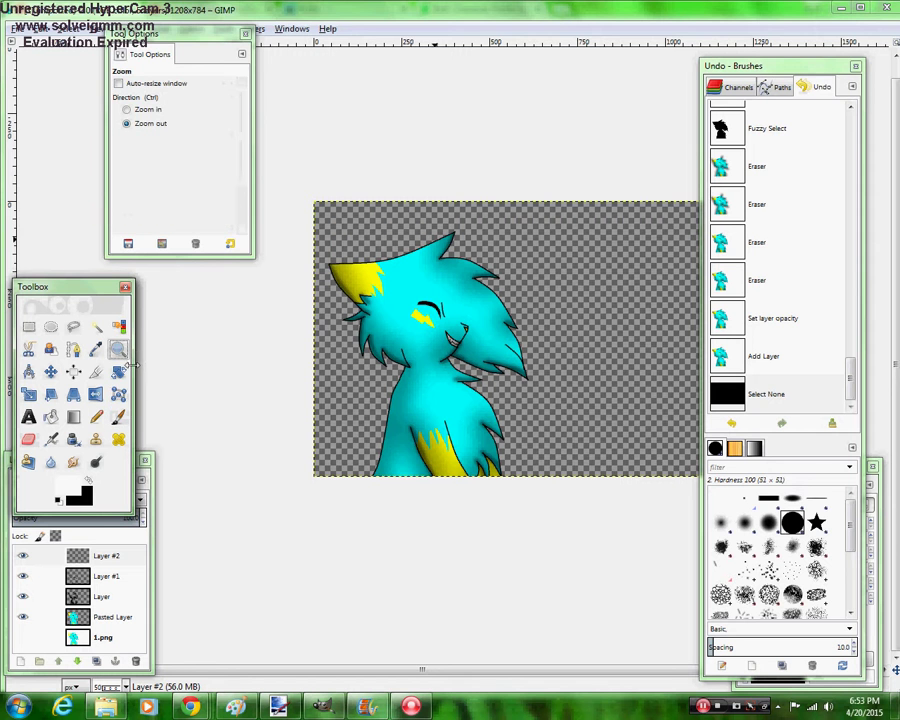
{"action": "left_click", "coordinate": [127, 109]}
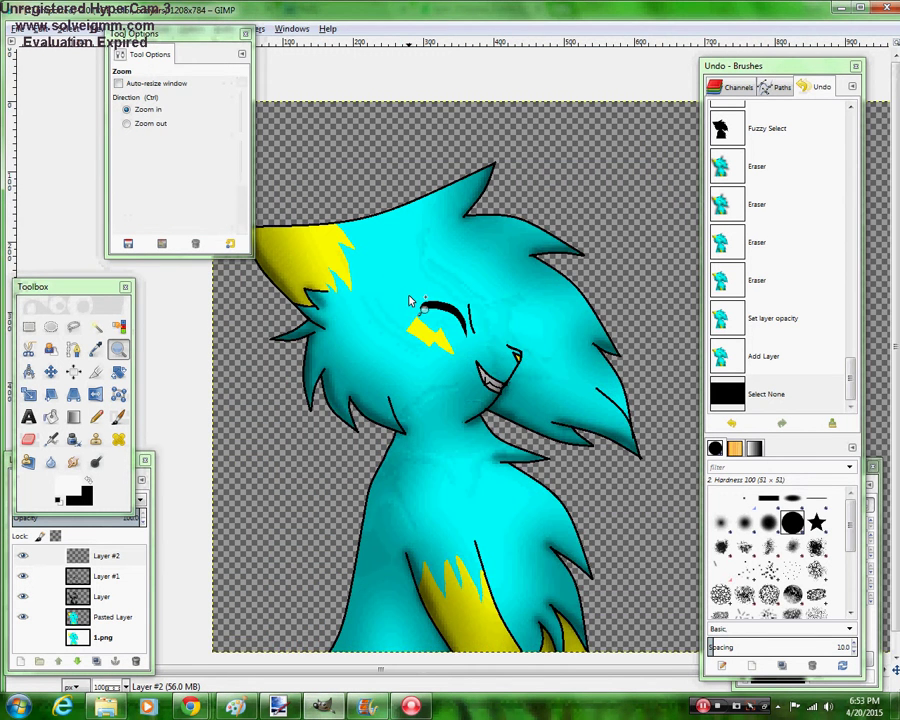
{"action": "left_click", "coordinate": [409, 301]}
{"action": "left_click_drag", "start_coordinate": [140, 35], "coordinate": [37, 25]}
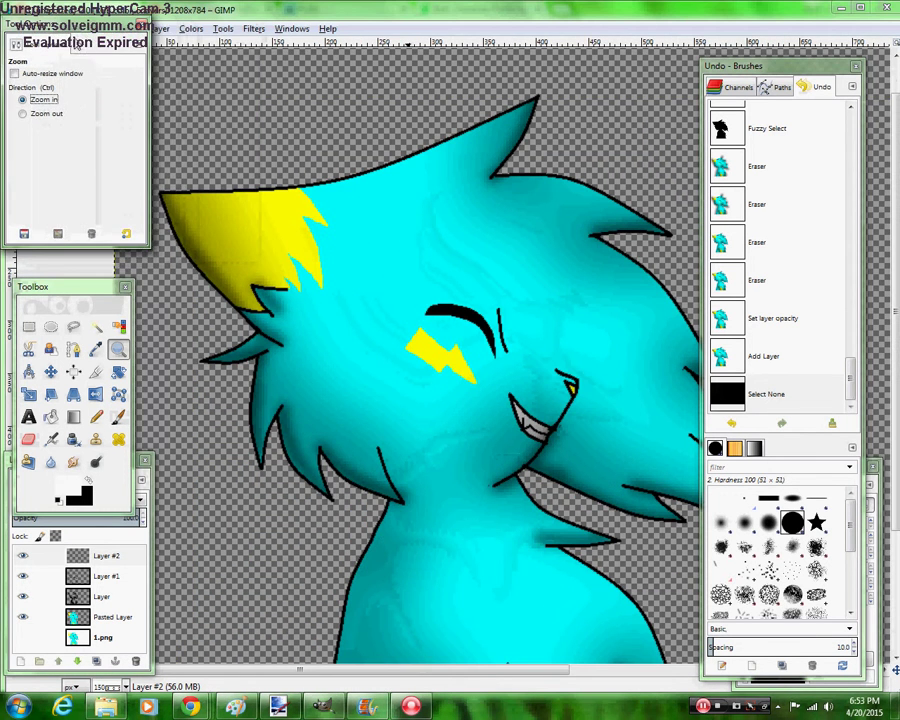
{"action": "left_click", "coordinate": [118, 417]}
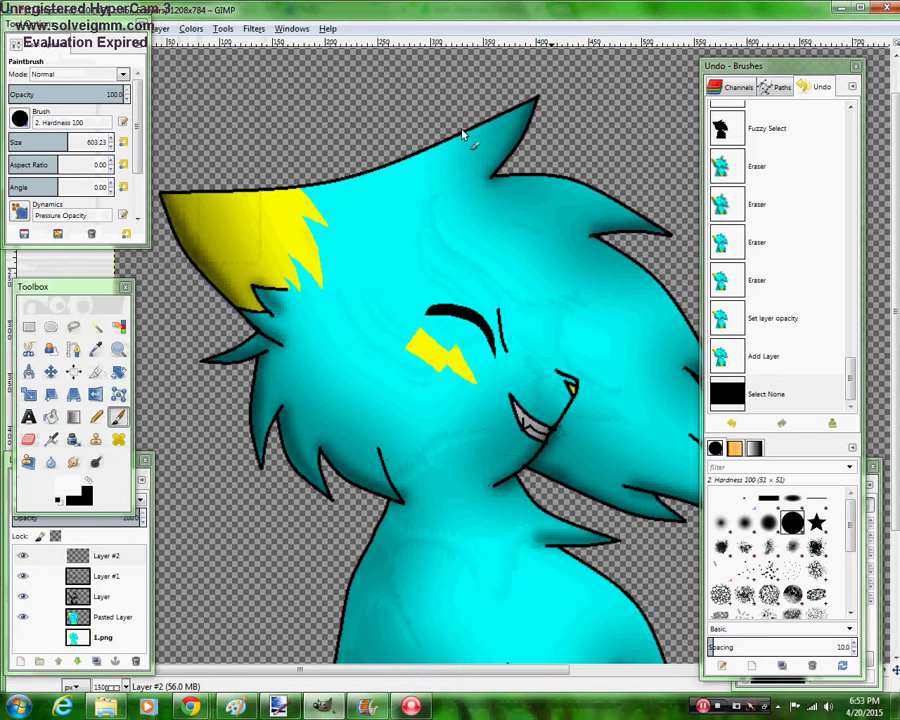
{"action": "mouse_move", "coordinate": [462, 133]}
{"action": "left_mouse_down"}
{"action": "mouse_move", "coordinate": [426, 155]}
{"action": "mouse_move", "coordinate": [496, 187]}
{"action": "mouse_move", "coordinate": [480, 240]}
{"action": "left_mouse_up"}
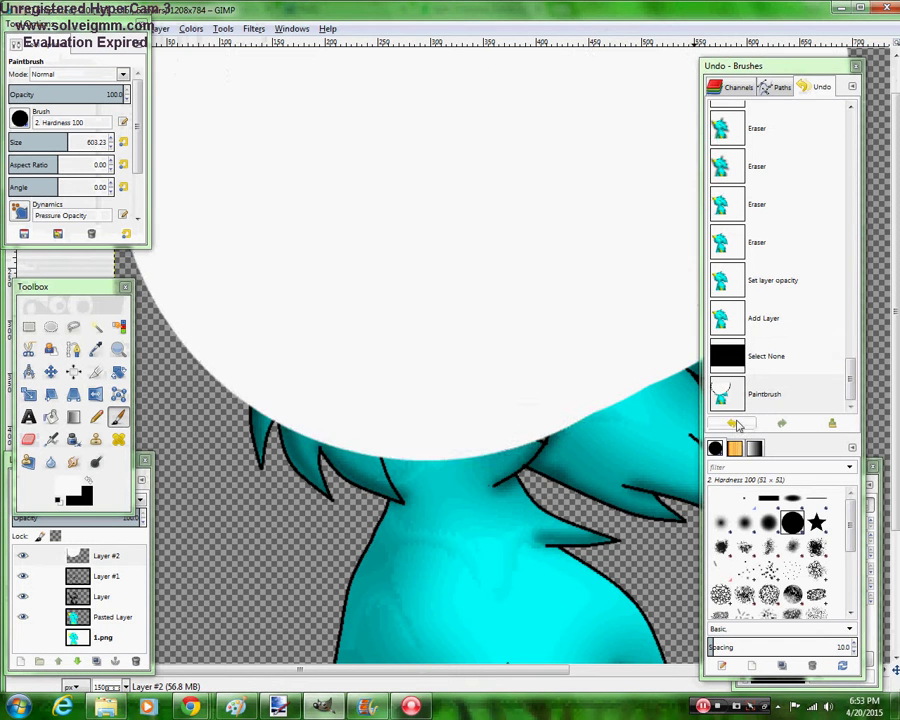
{"action": "left_click", "coordinate": [733, 424]}
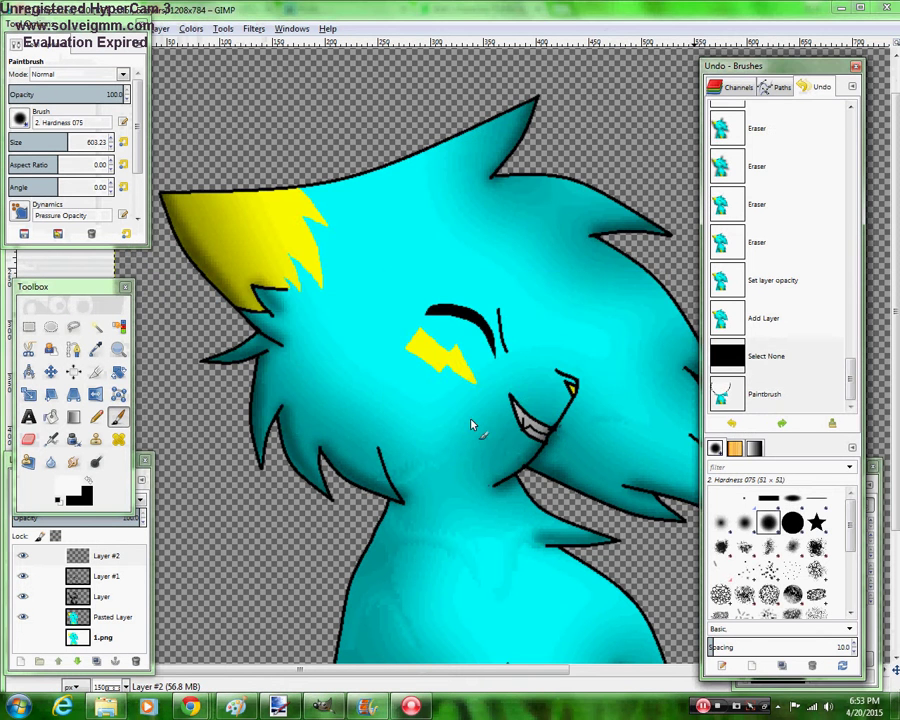
{"action": "left_click", "coordinate": [13, 142]}
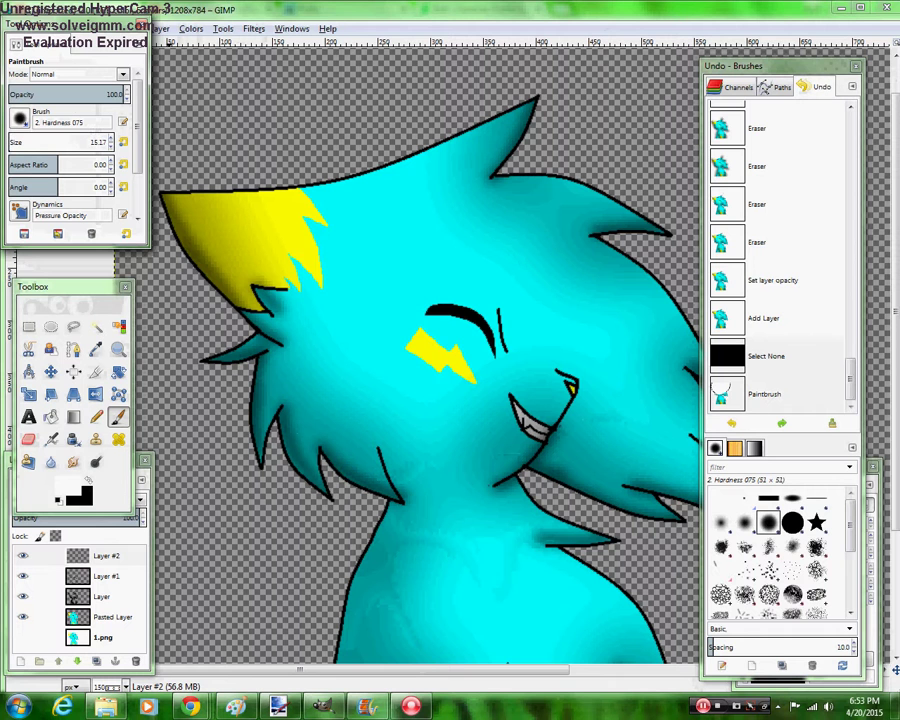
Paint white highlights on the new layer along the top edge of the head and the upper hair tuft
{"action": "left_click_drag", "start_coordinate": [540, 98], "coordinate": [450, 133]}
{"action": "mouse_move", "coordinate": [394, 158]}
{"action": "left_mouse_down"}
{"action": "mouse_move", "coordinate": [288, 191]}
{"action": "mouse_move", "coordinate": [160, 195]}
{"action": "left_mouse_up"}
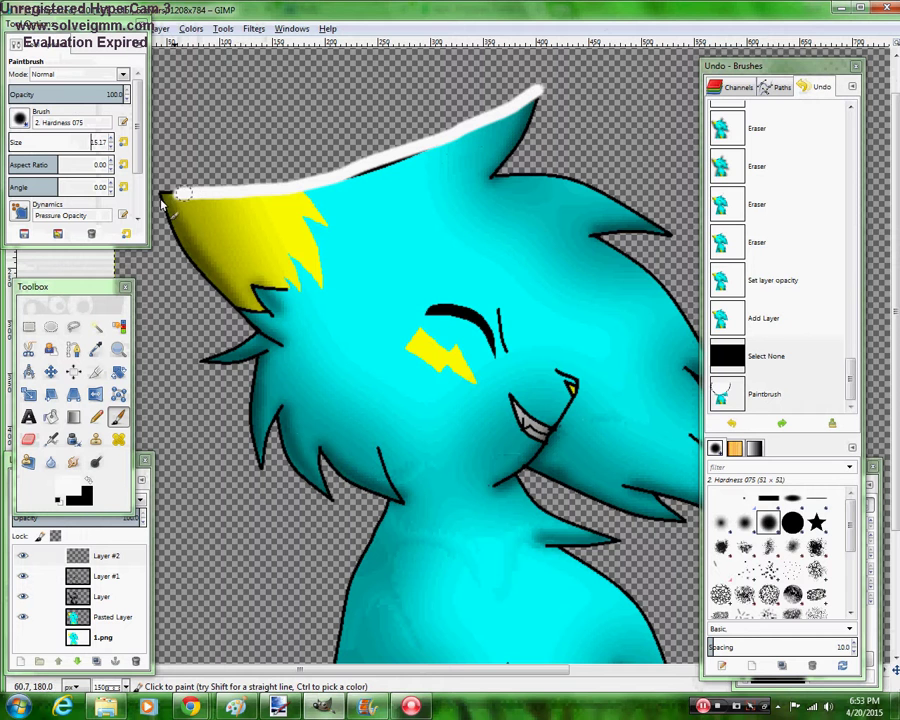
{"action": "left_click", "coordinate": [668, 231]}
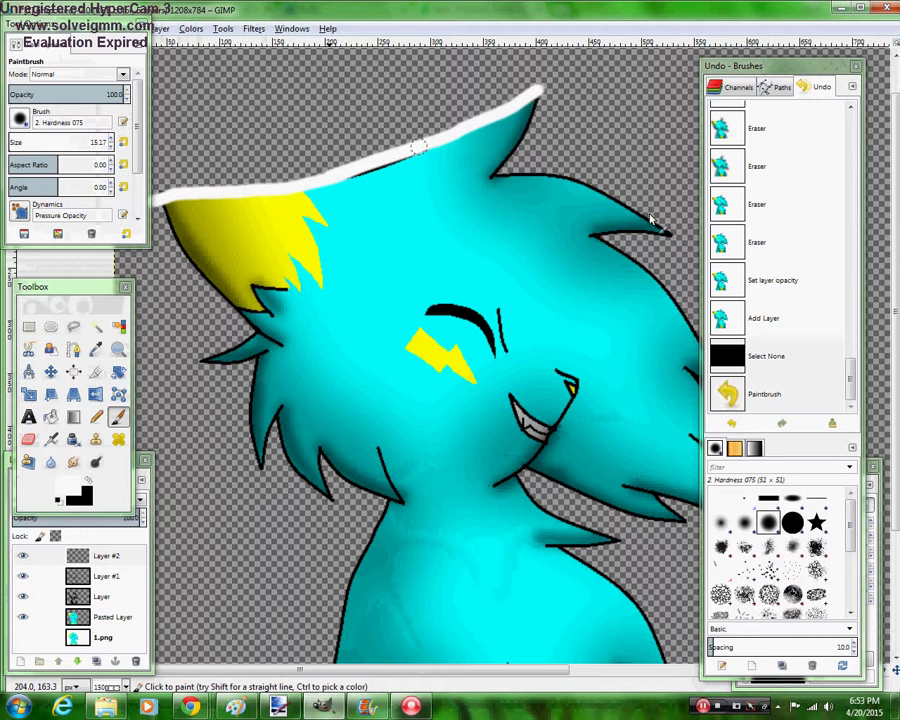
{"action": "left_click_drag", "start_coordinate": [668, 231], "coordinate": [534, 172]}
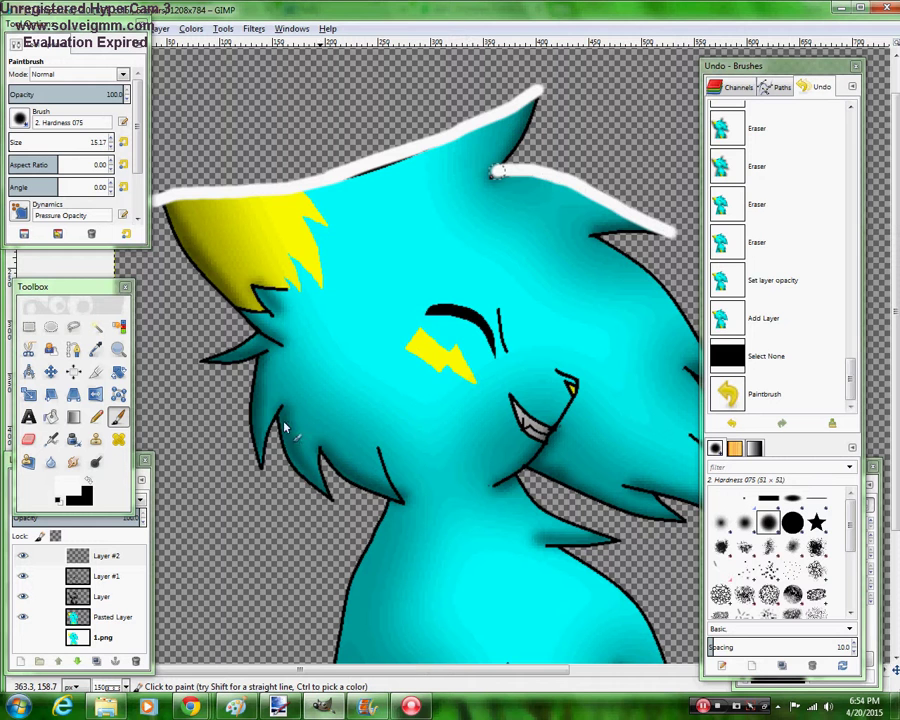
Paint short white highlights on the fur spikes below the ear, on the cheek fur, and on the nose
{"action": "left_click_drag", "start_coordinate": [263, 464], "coordinate": [272, 403]}
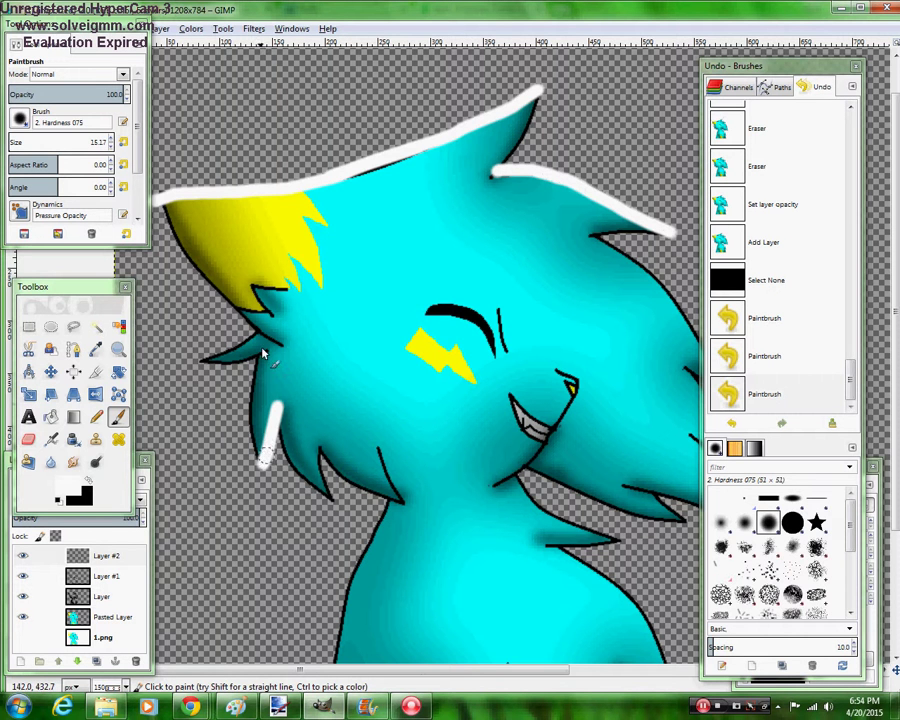
{"action": "left_click_drag", "start_coordinate": [200, 357], "coordinate": [258, 335]}
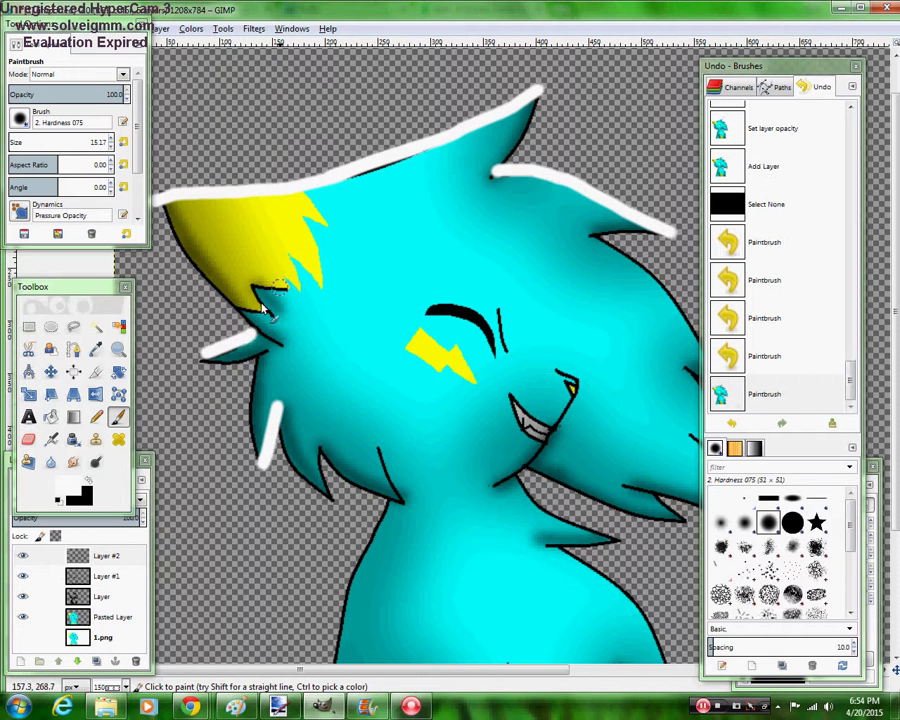
{"action": "mouse_move", "coordinate": [285, 290]}
{"action": "left_mouse_down"}
{"action": "mouse_move", "coordinate": [270, 318]}
{"action": "mouse_move", "coordinate": [246, 287]}
{"action": "left_mouse_up"}
{"action": "left_click", "coordinate": [378, 441]}
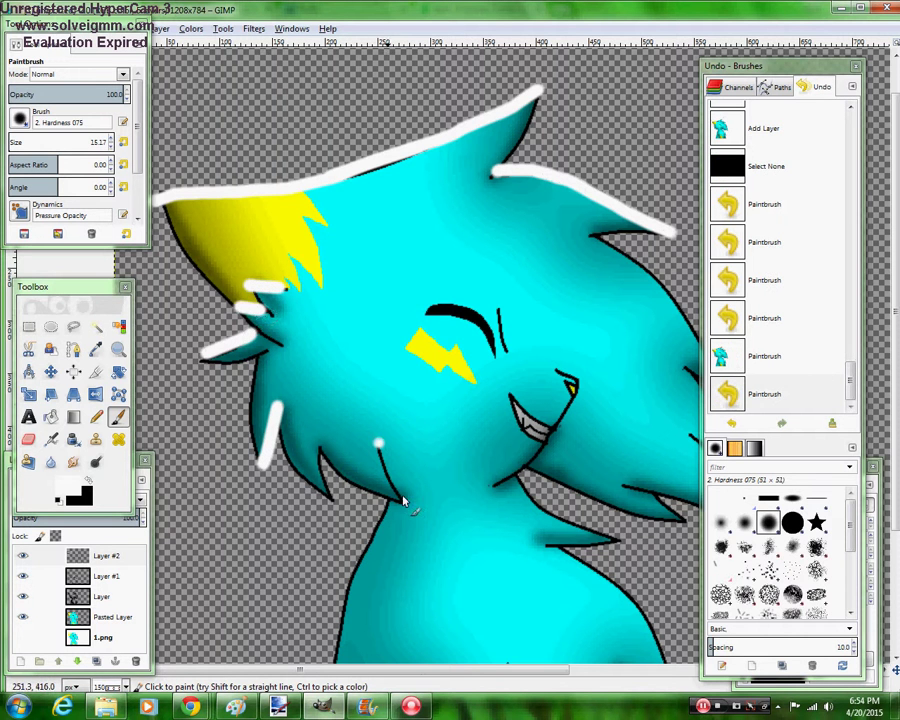
{"action": "left_click", "coordinate": [405, 500], "text": "shift"}
{"action": "left_click", "coordinate": [313, 449]}
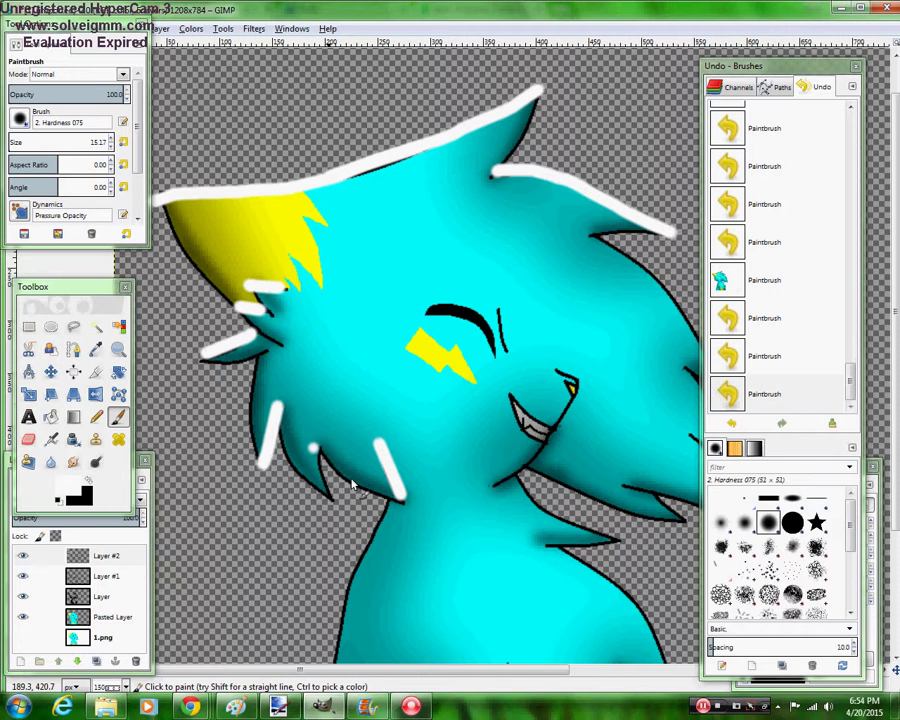
{"action": "left_click", "coordinate": [331, 497], "text": "shift"}
{"action": "left_click_drag", "start_coordinate": [549, 372], "coordinate": [571, 388]}
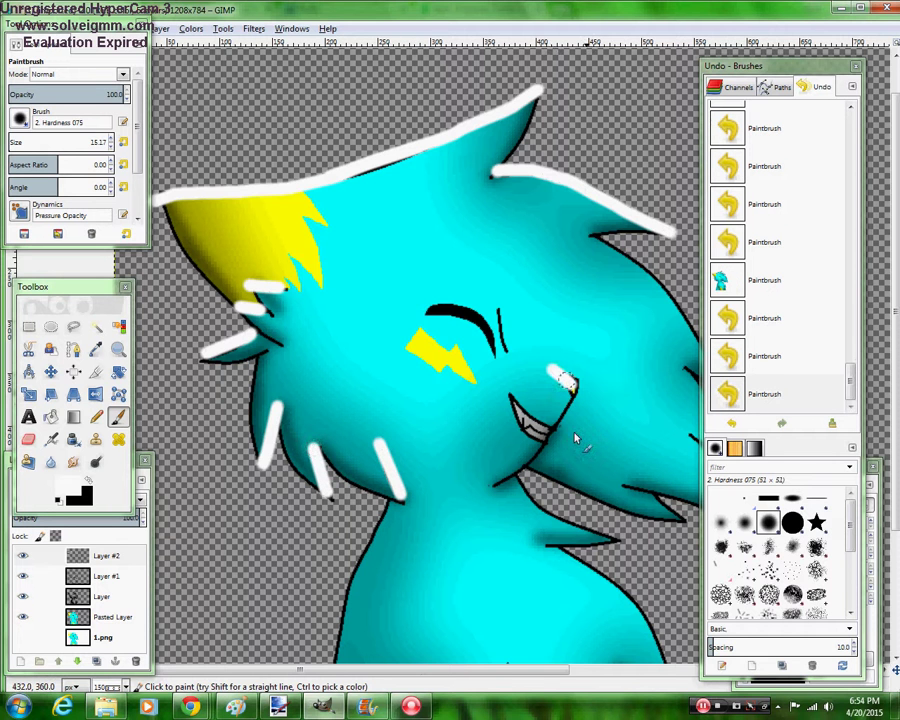
Paint white highlights along the outer edges of the long hair in front of the face and its lower spike
{"action": "left_click_drag", "start_coordinate": [356, 670], "coordinate": [460, 682]}
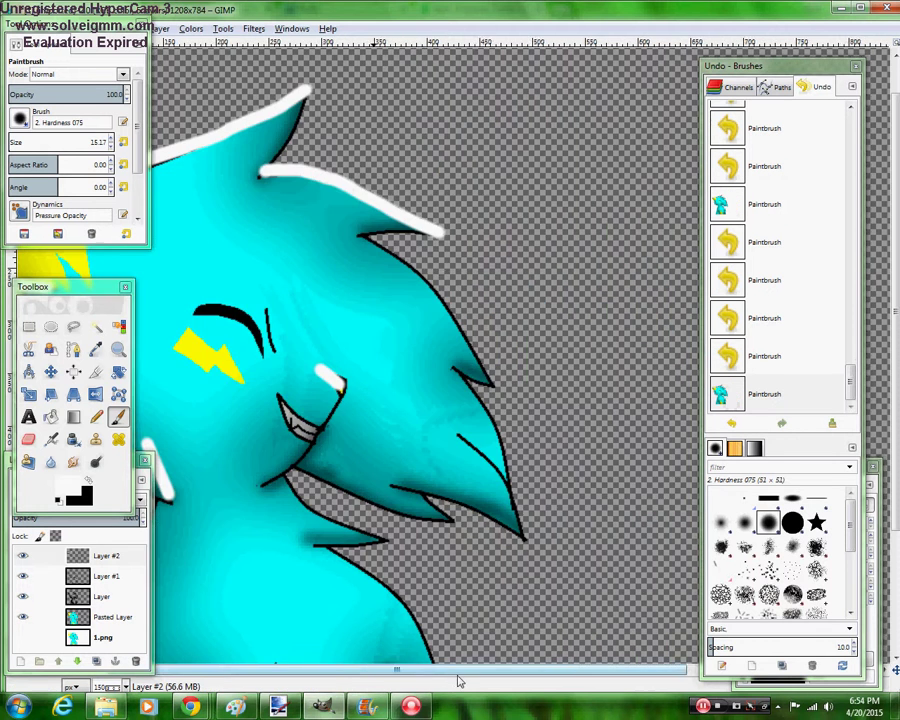
{"action": "left_click_drag", "start_coordinate": [422, 266], "coordinate": [358, 238]}
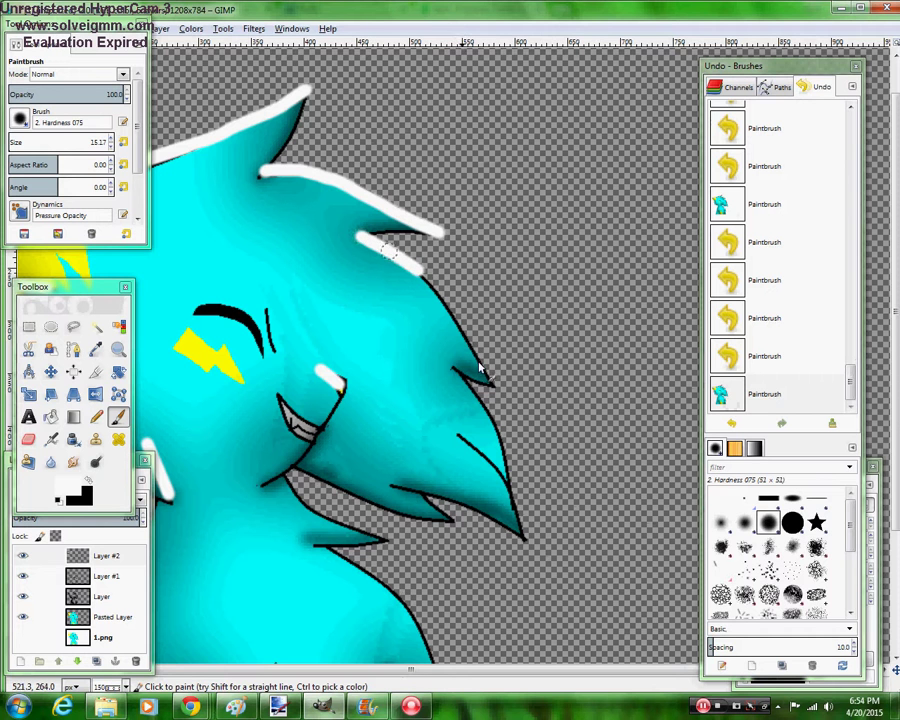
{"action": "left_click_drag", "start_coordinate": [490, 390], "coordinate": [420, 268]}
{"action": "mouse_move", "coordinate": [488, 420]}
{"action": "left_mouse_down"}
{"action": "mouse_move", "coordinate": [454, 375]}
{"action": "mouse_move", "coordinate": [524, 528]}
{"action": "left_mouse_up"}
{"action": "left_click", "coordinate": [418, 490]}
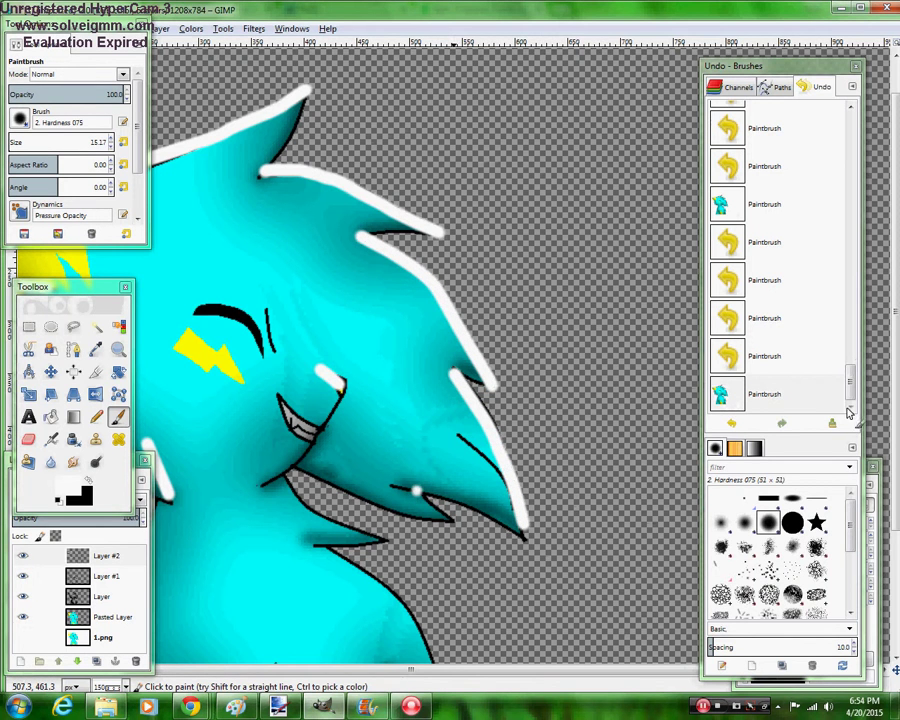
{"action": "left_click_drag", "start_coordinate": [418, 490], "coordinate": [455, 511]}
Paint white highlights along the neck fur, the outer body edge, the lower fur spikes, and the arm line
{"action": "scroll", "coordinate": [300, 400], "scroll_direction": "down", "scroll_amount": 5}
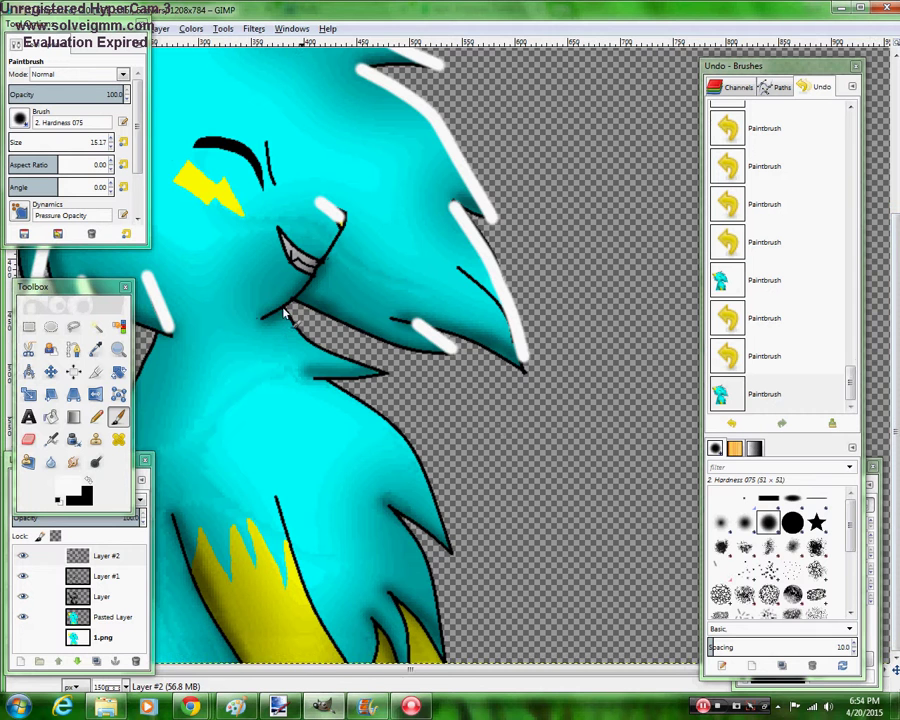
{"action": "mouse_move", "coordinate": [285, 313]}
{"action": "left_mouse_down"}
{"action": "mouse_move", "coordinate": [353, 363]}
{"action": "mouse_move", "coordinate": [390, 370]}
{"action": "left_mouse_up"}
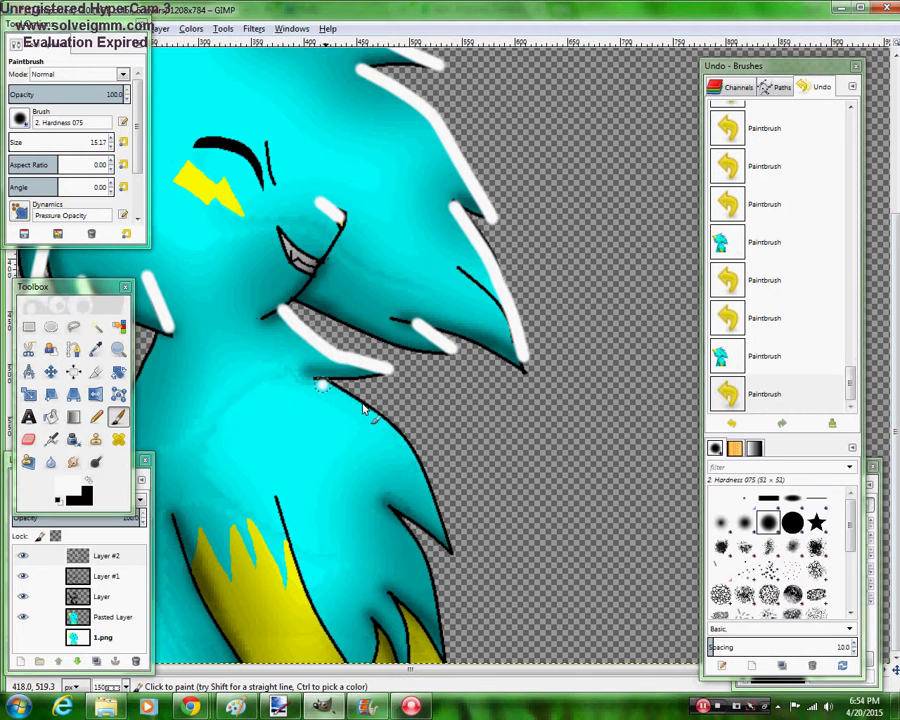
{"action": "mouse_move", "coordinate": [320, 385]}
{"action": "left_mouse_down"}
{"action": "mouse_move", "coordinate": [375, 402]}
{"action": "mouse_move", "coordinate": [425, 460]}
{"action": "mouse_move", "coordinate": [455, 552]}
{"action": "left_mouse_up"}
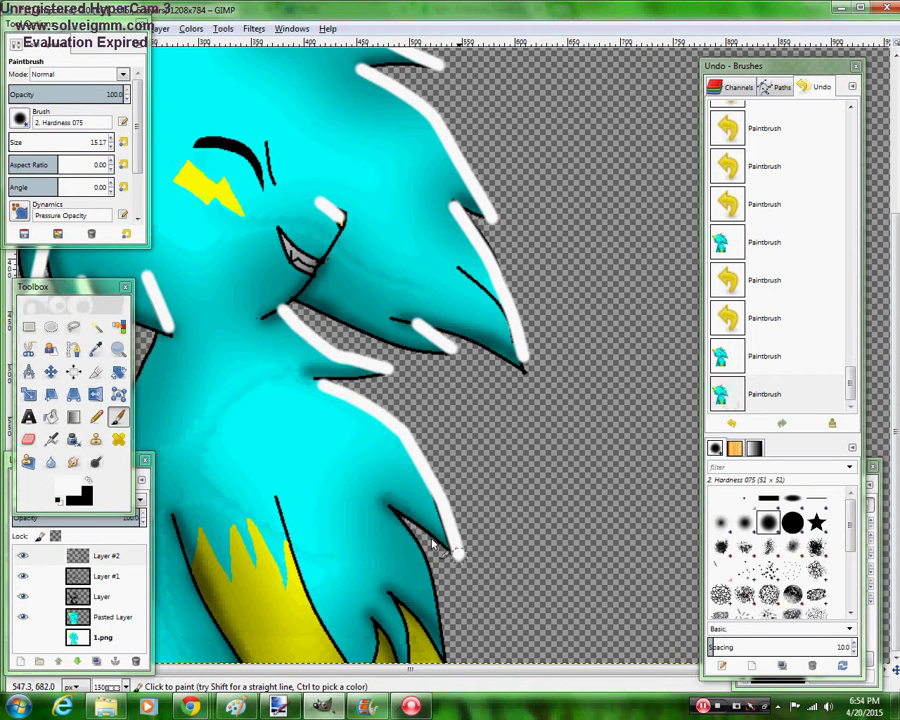
{"action": "mouse_move", "coordinate": [392, 508]}
{"action": "left_mouse_down"}
{"action": "mouse_move", "coordinate": [428, 578]}
{"action": "mouse_move", "coordinate": [405, 655]}
{"action": "left_mouse_up"}
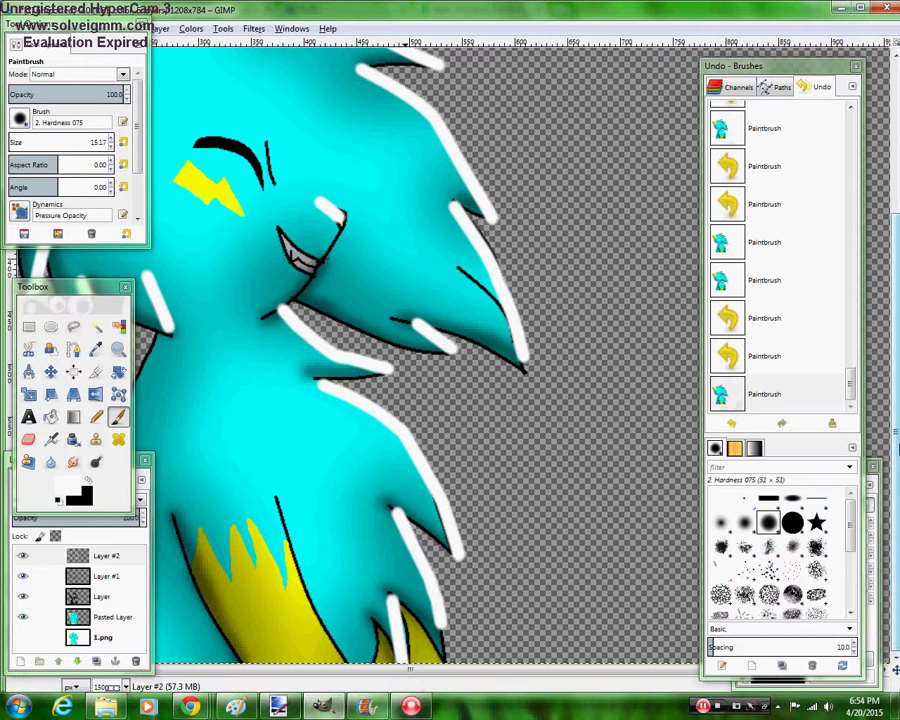
{"action": "left_click", "coordinate": [436, 647]}
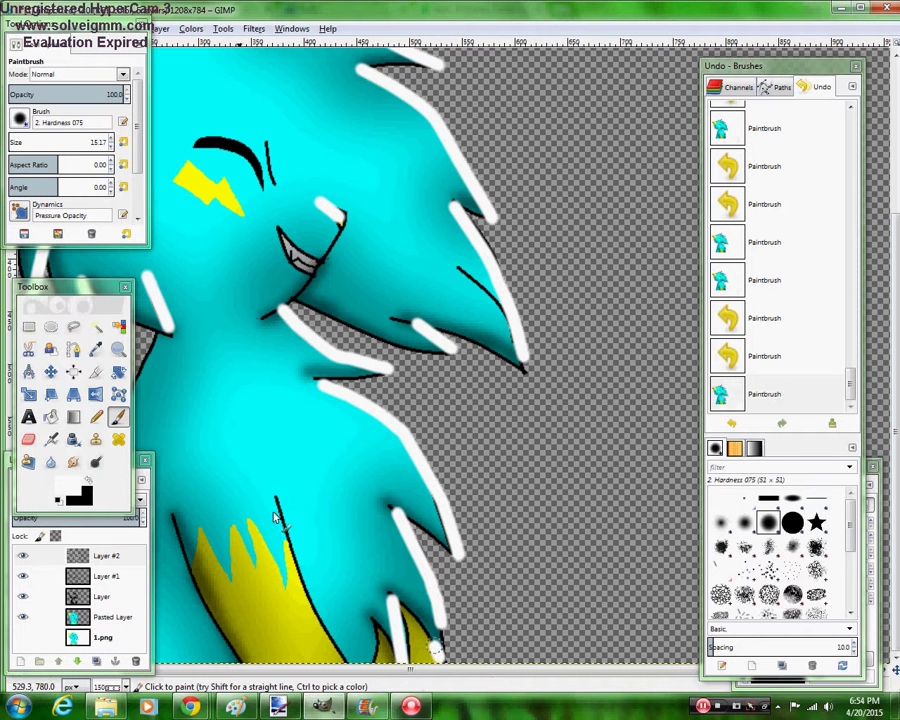
{"action": "left_click_drag", "start_coordinate": [270, 497], "coordinate": [318, 622]}
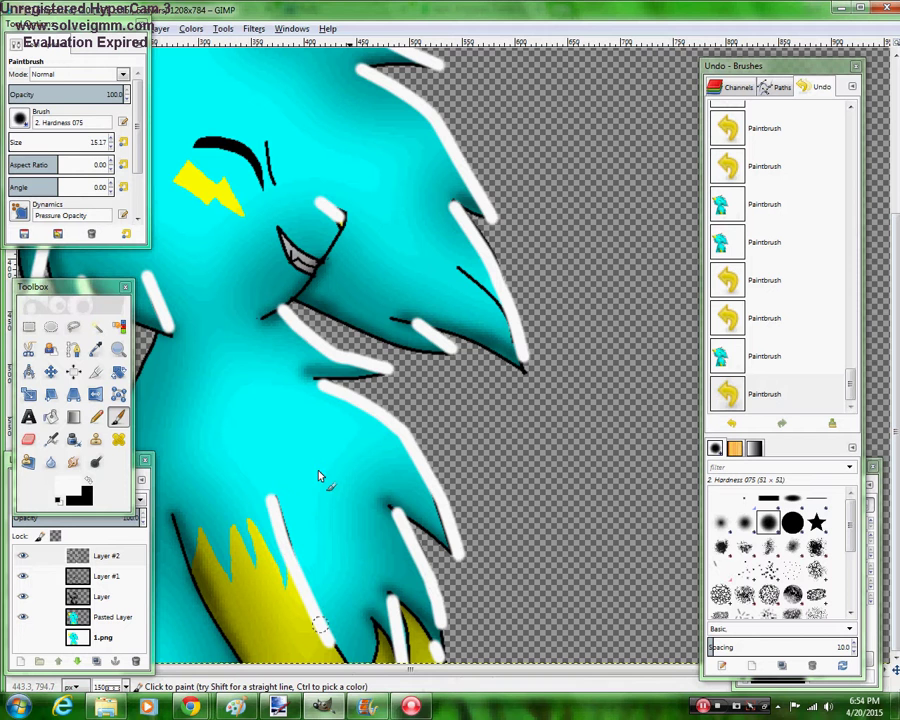
Check the whole character and touch up the white highlight along the top edge of the head
{"action": "left_click", "coordinate": [118, 348]}
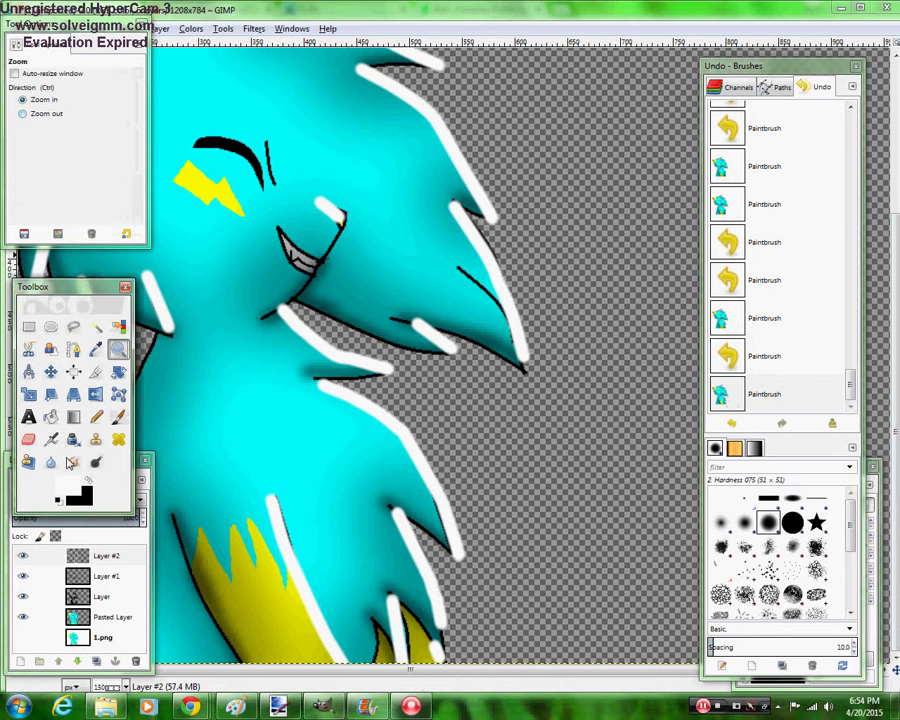
{"action": "left_click", "coordinate": [22, 113]}
{"action": "left_click", "coordinate": [310, 205]}
{"action": "left_click", "coordinate": [310, 205]}
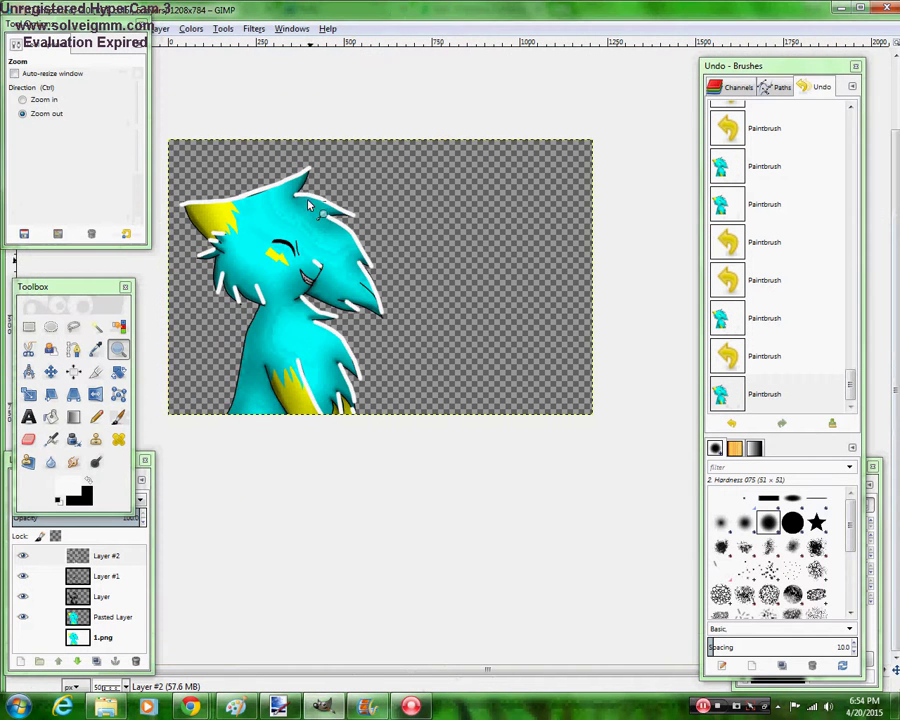
{"action": "left_click", "coordinate": [292, 28]}
{"action": "left_click", "coordinate": [95, 265]}
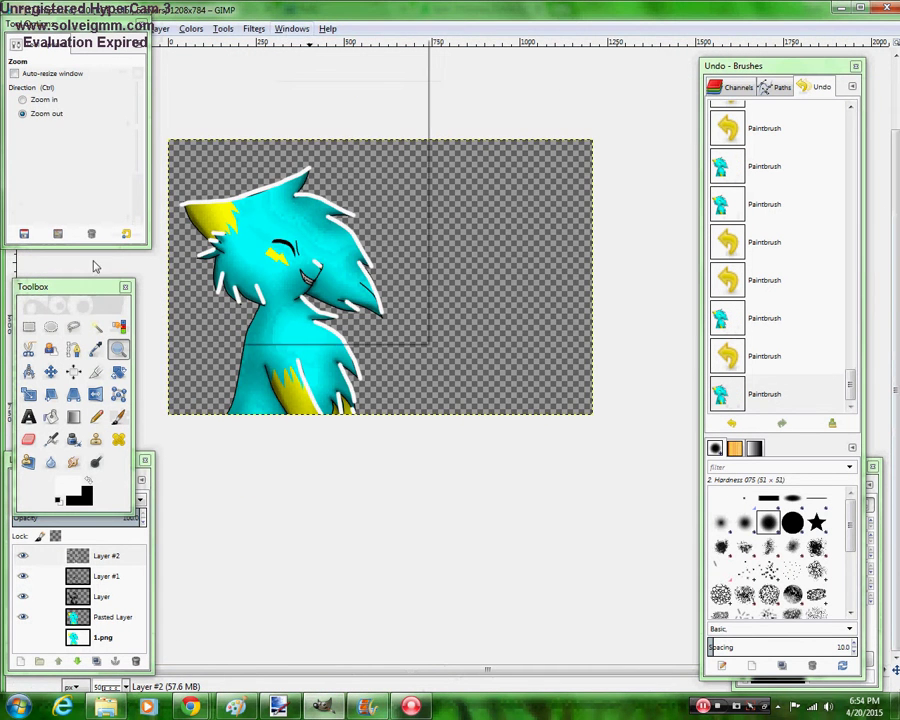
{"action": "key", "text": "alt+r"}
{"action": "key", "text": "Escape"}
{"action": "key", "text": "p"}
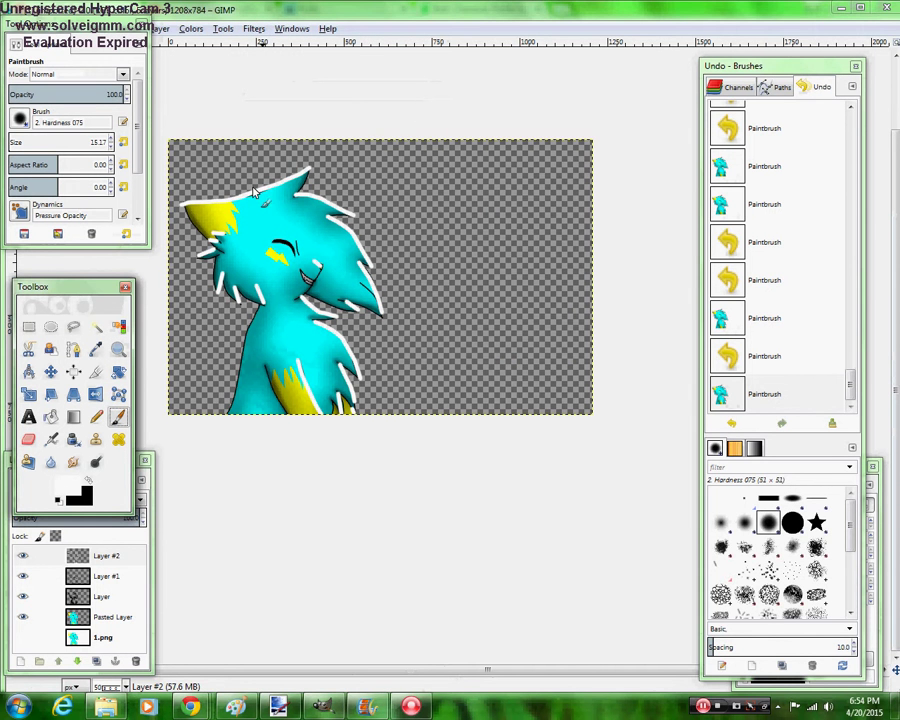
{"action": "left_click", "coordinate": [273, 191]}
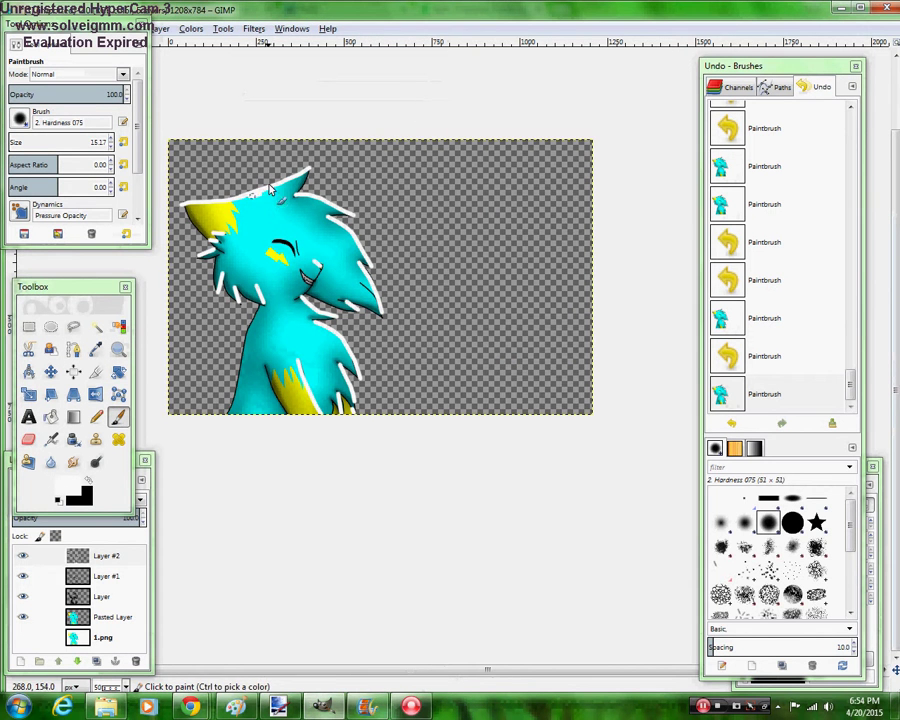
{"action": "key", "text": "alt+r"}
{"action": "key", "text": "Escape"}
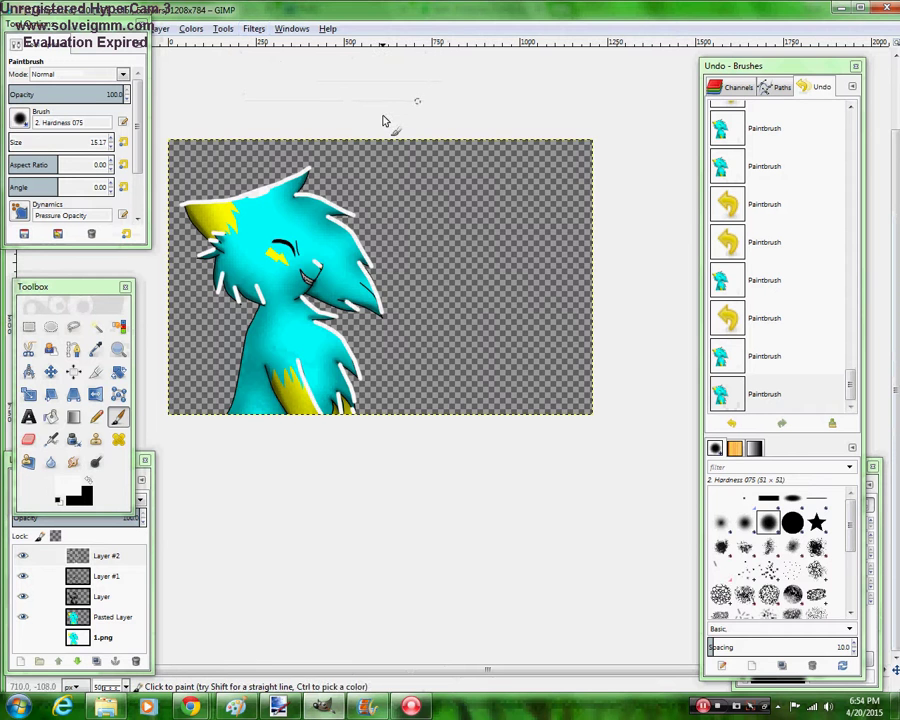
Apply a 15 px Gaussian Blur to the white highlights on Layer #2, and repeat the same blur once more
{"action": "key", "text": "ctrl+shift+f"}
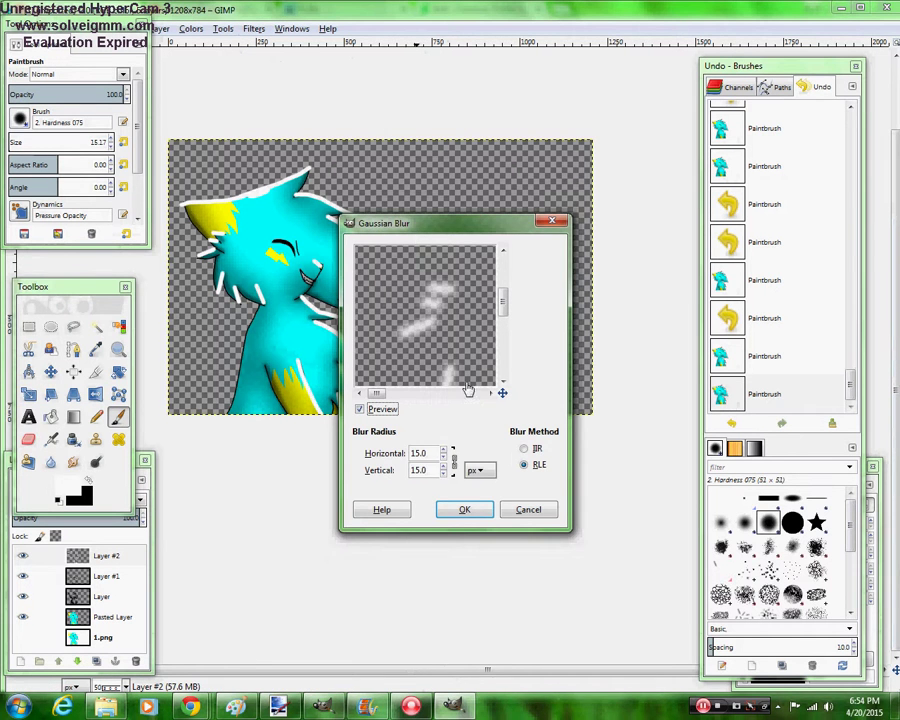
{"action": "left_click", "coordinate": [465, 509]}
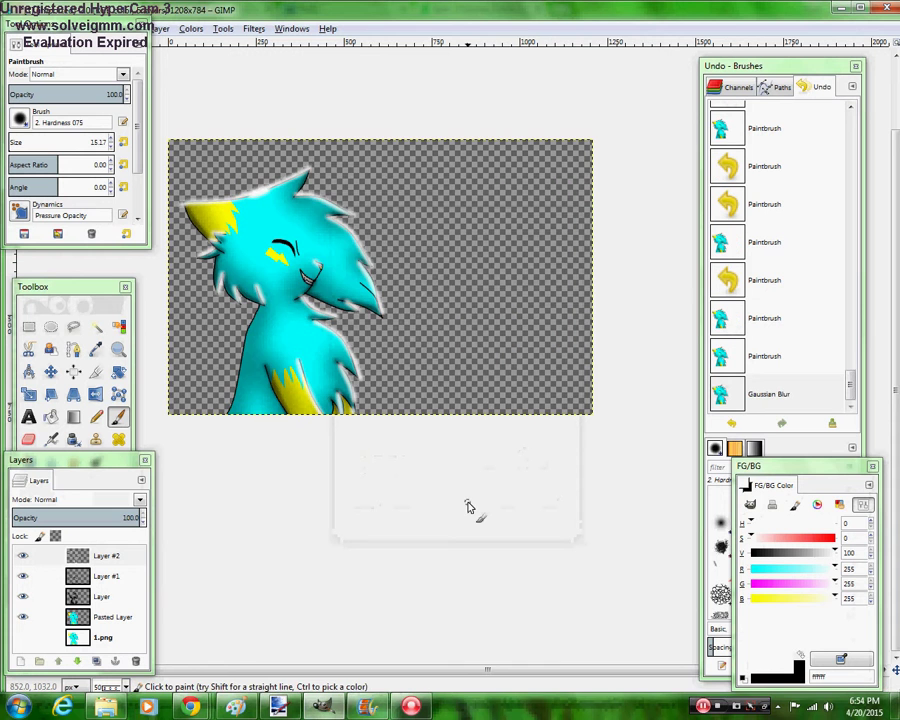
{"action": "left_click", "coordinate": [255, 30]}
{"action": "left_click", "coordinate": [262, 108]}
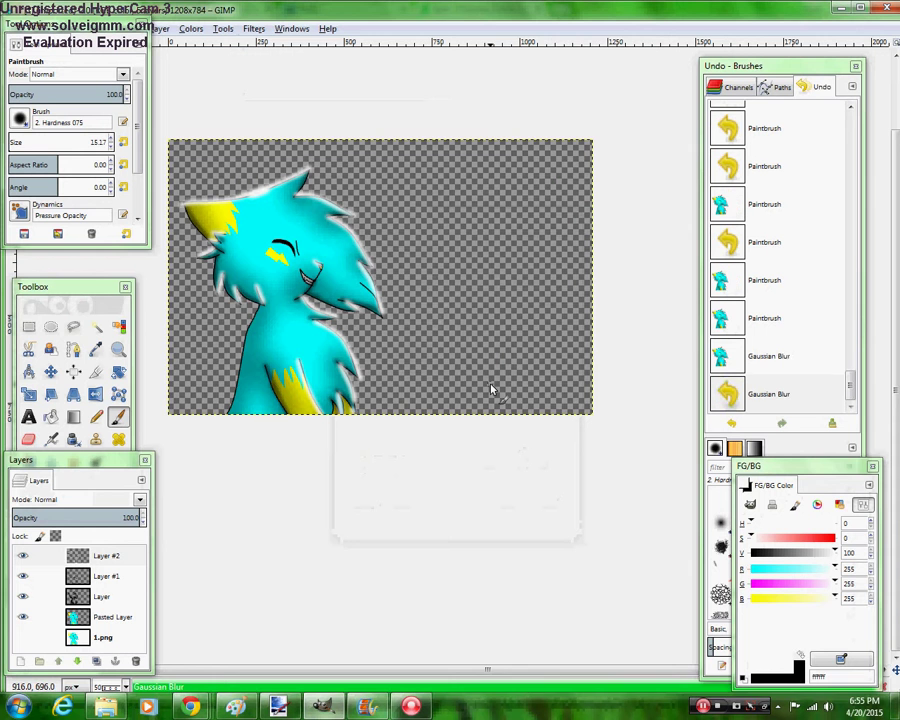
Fuzzy-select the transparent area around the character on the Pasted Layer
{"action": "left_click", "coordinate": [60, 617]}
{"action": "left_click", "coordinate": [95, 326]}
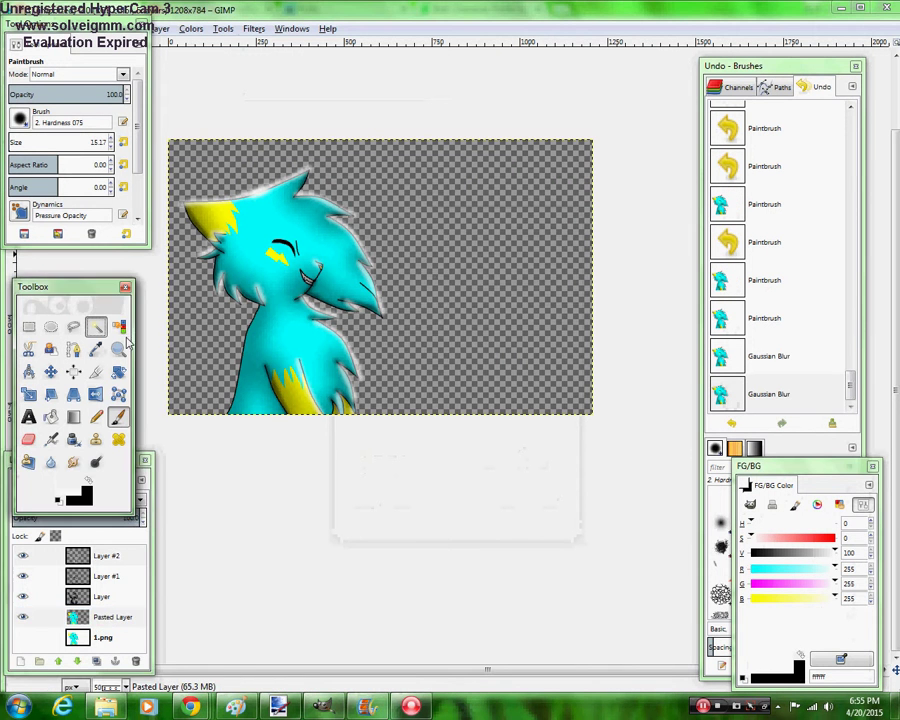
{"action": "left_click", "coordinate": [450, 362]}
Erase the blurred white spill outside the character on Layer #2 with a Hardness 100 eraser at size 752.02
{"action": "left_click", "coordinate": [28, 440]}
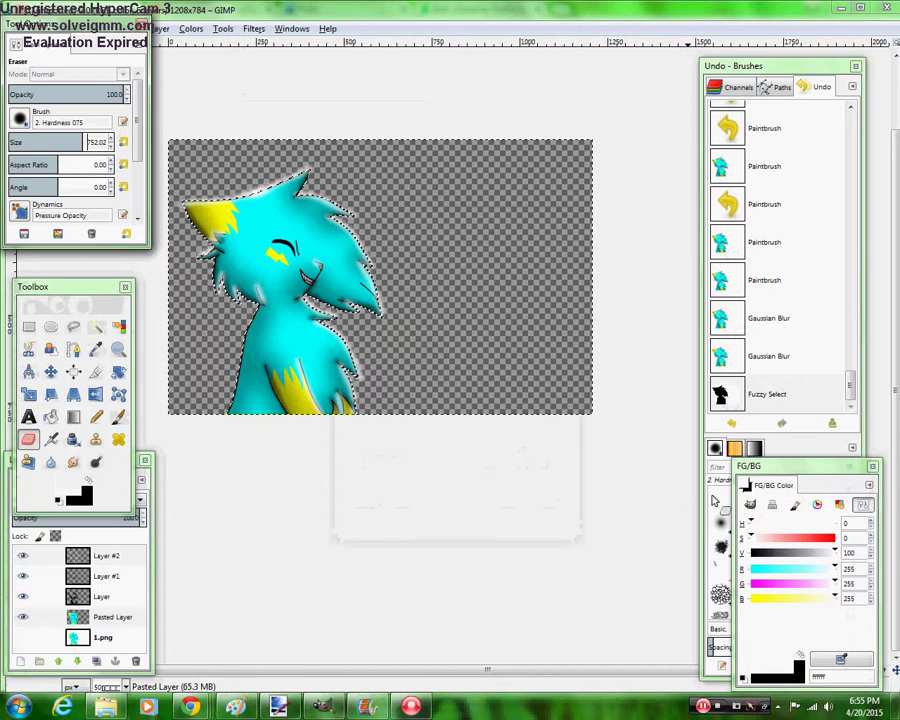
{"action": "left_click", "coordinate": [680, 557]}
{"action": "left_click", "coordinate": [792, 521]}
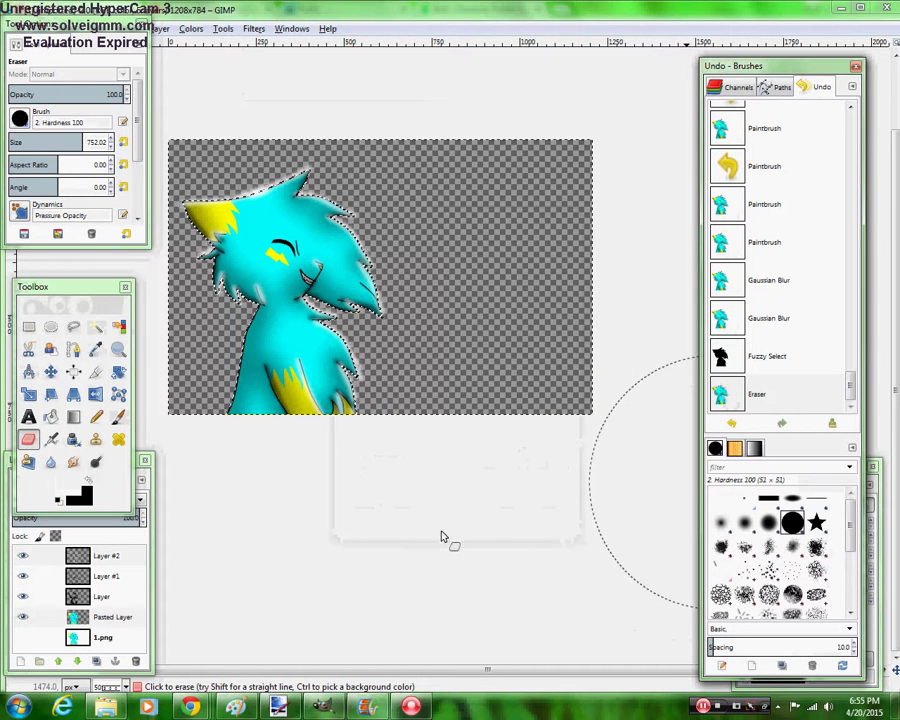
{"action": "left_click", "coordinate": [82, 558]}
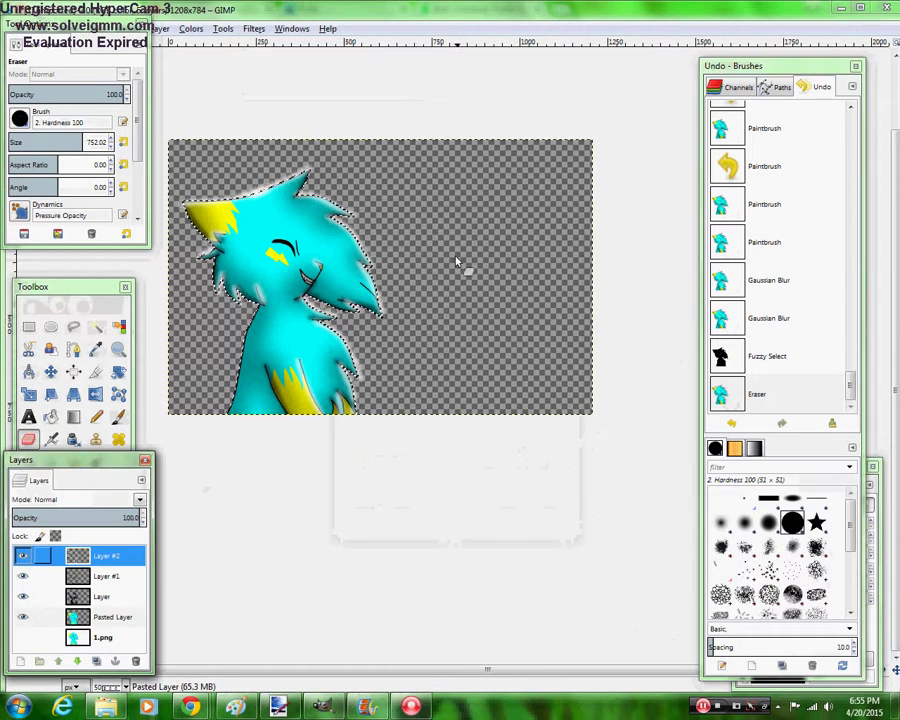
{"action": "mouse_move", "coordinate": [378, 273]}
{"action": "left_mouse_down"}
{"action": "mouse_move", "coordinate": [303, 197]}
{"action": "mouse_move", "coordinate": [256, 243]}
{"action": "mouse_move", "coordinate": [178, 208]}
{"action": "left_mouse_up"}
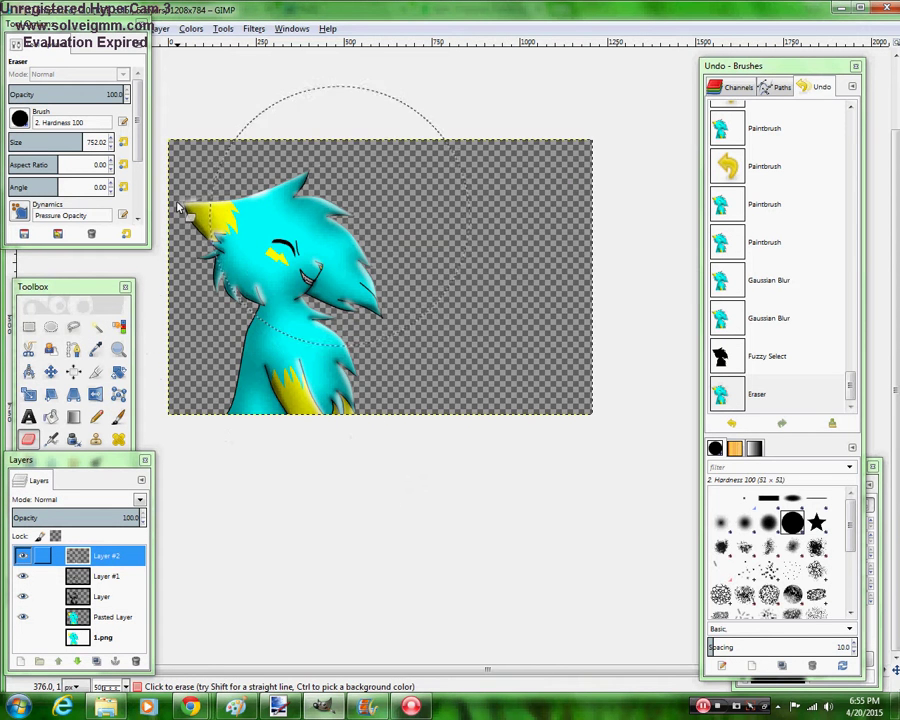
Set the opacity of Layer #2 to 77 and clear the selection
{"action": "left_click", "coordinate": [142, 524]}
{"action": "left_click", "coordinate": [142, 524]}
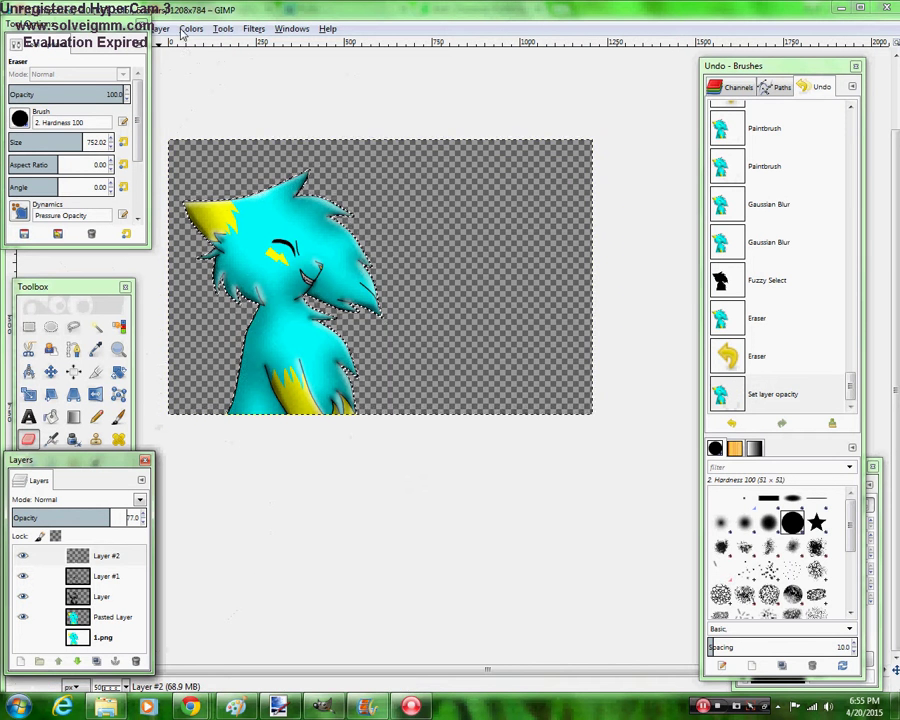
{"action": "left_click_drag", "start_coordinate": [62, 20], "coordinate": [60, 32]}
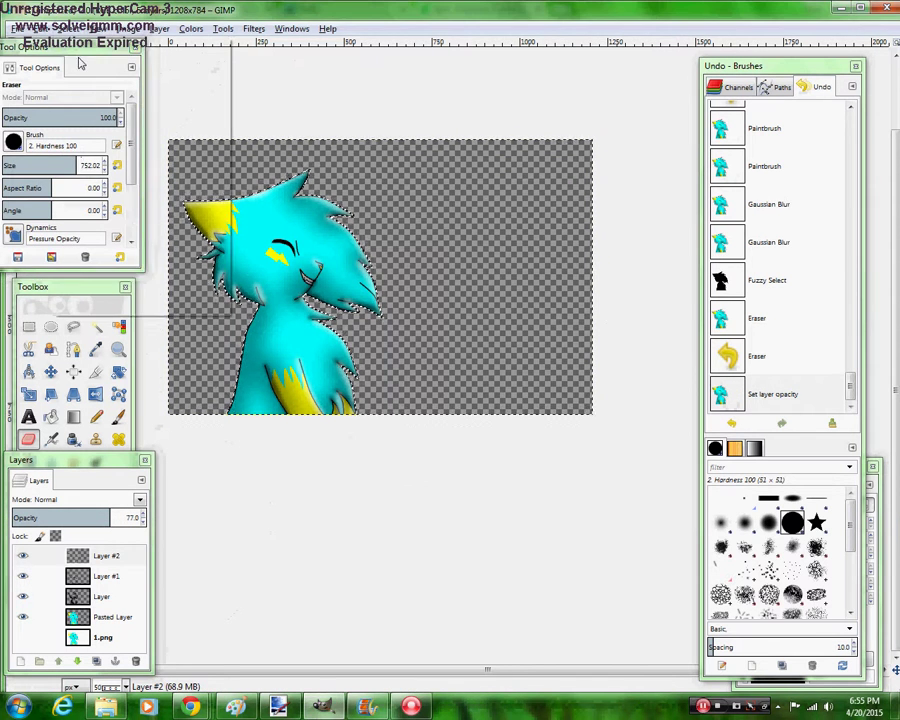
{"action": "left_click", "coordinate": [64, 28]}
{"action": "left_click", "coordinate": [84, 64]}
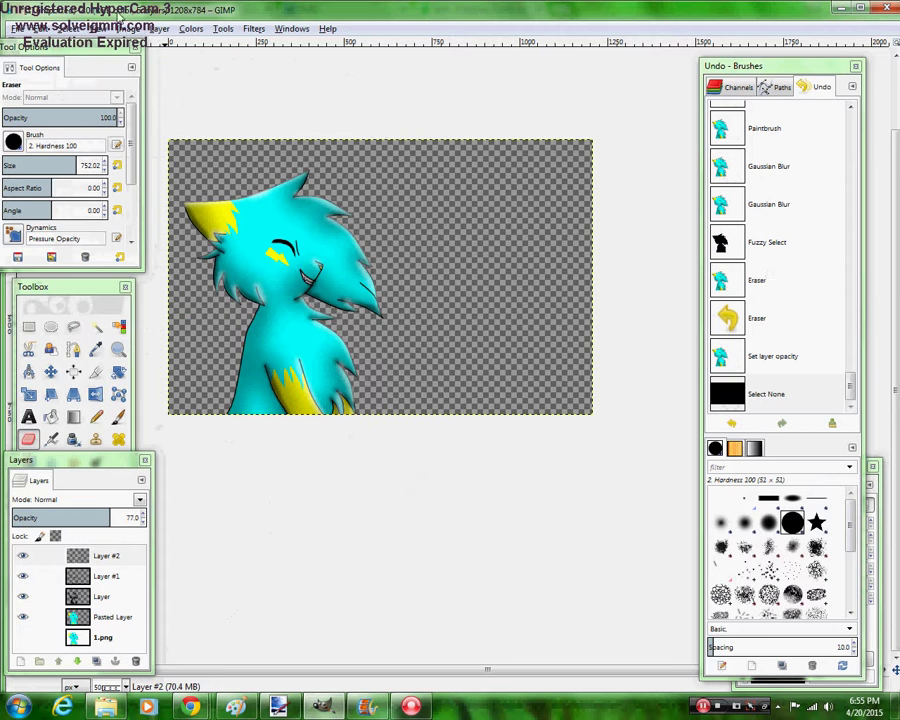
{"action": "left_click", "coordinate": [118, 417]}
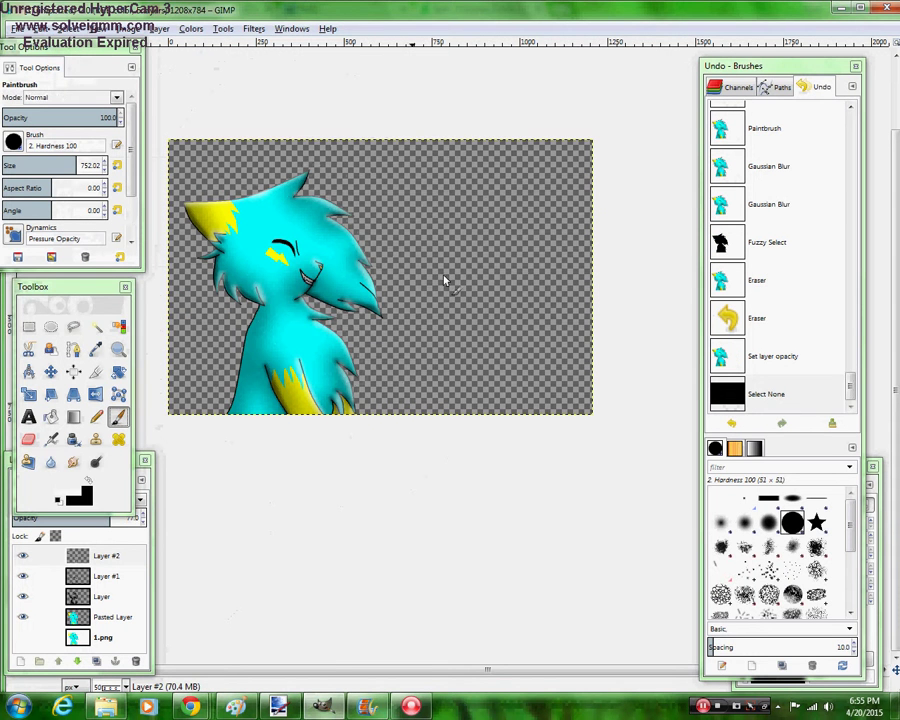
{"action": "left_click", "coordinate": [432, 240]}
{"action": "left_click", "coordinate": [731, 424]}
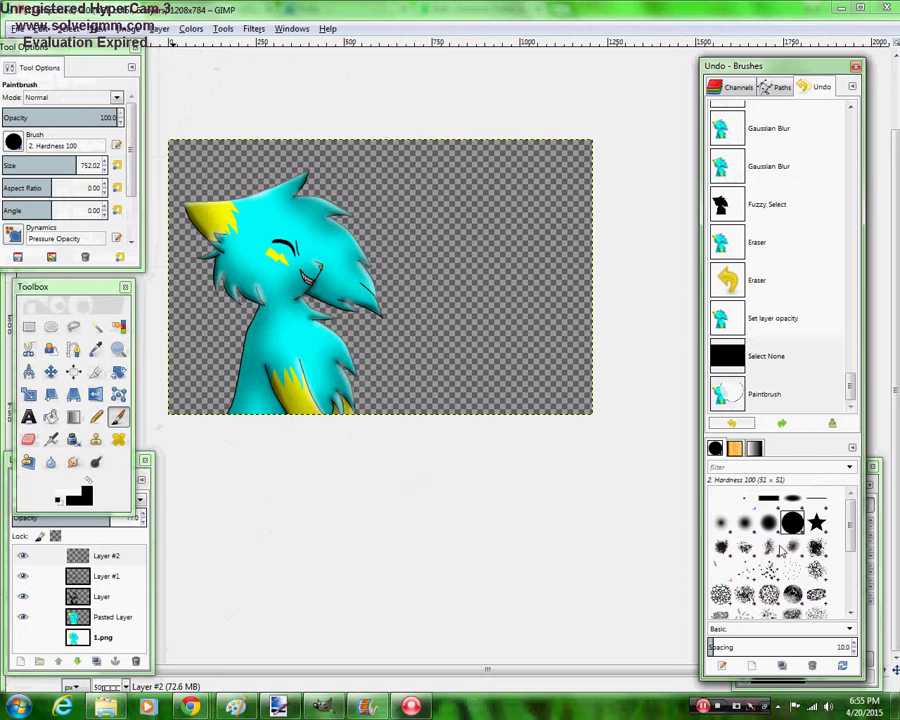
Reduce the paintbrush size to 114.36 and add a new 1208 × 784 px transparent layer
{"action": "left_click", "coordinate": [8, 165]}
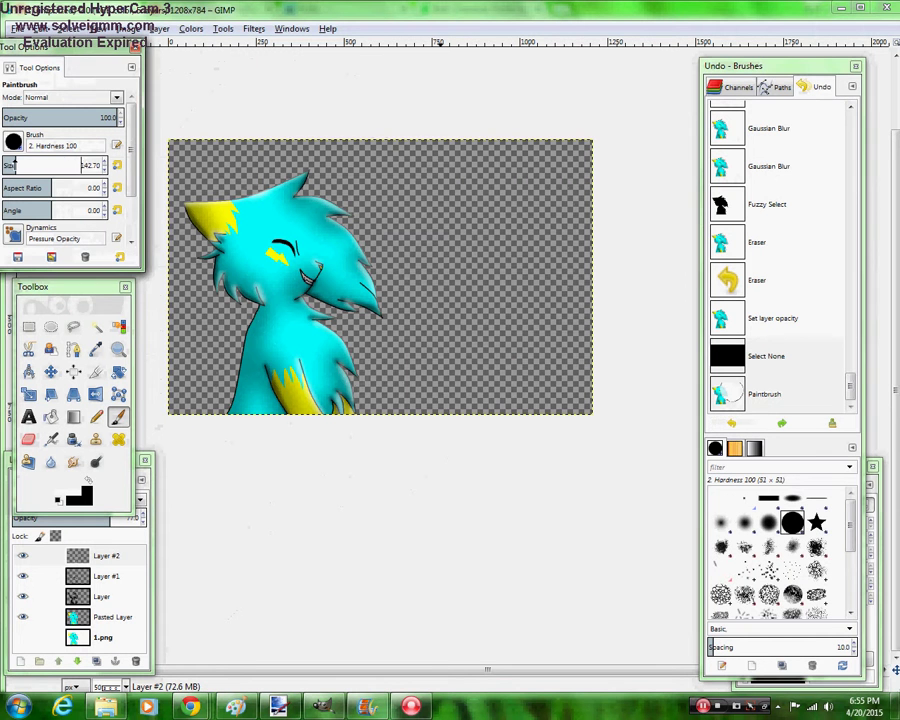
{"action": "left_click", "coordinate": [20, 663]}
{"action": "left_click", "coordinate": [20, 663]}
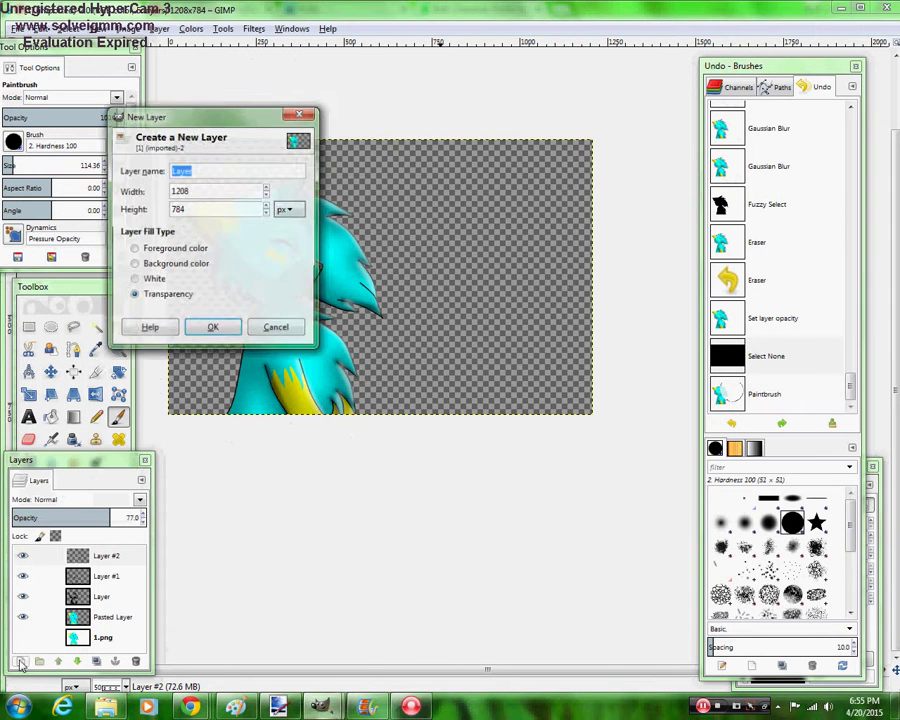
{"action": "key", "text": "Return"}
Set the brush size to 36.43 and hand-letter a white "BRB" in the empty area beside the head
{"action": "mouse_move", "coordinate": [427, 182]}
{"action": "left_mouse_down"}
{"action": "mouse_move", "coordinate": [420, 230]}
{"action": "mouse_move", "coordinate": [440, 232]}
{"action": "left_mouse_up"}
{"action": "key", "text": "ctrl+z"}
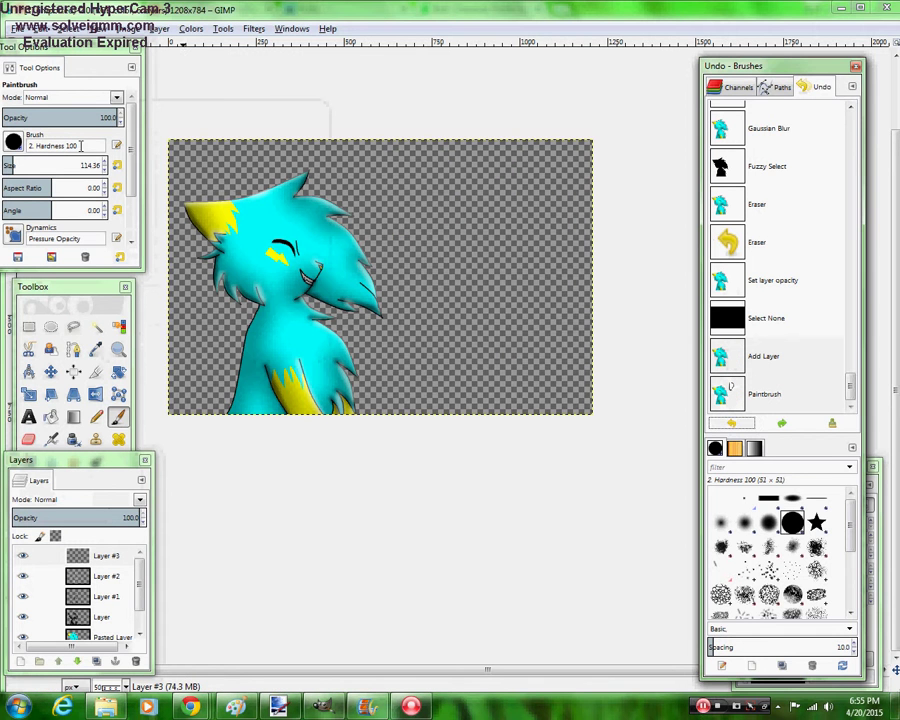
{"action": "left_click", "coordinate": [8, 165]}
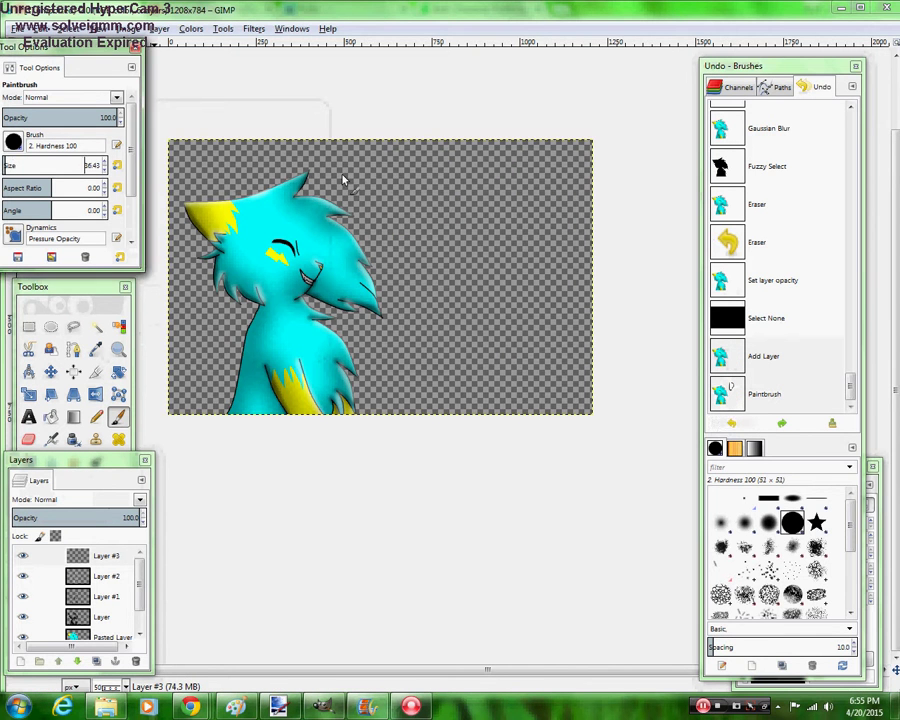
{"action": "mouse_move", "coordinate": [383, 165]}
{"action": "left_mouse_down"}
{"action": "mouse_move", "coordinate": [387, 229]}
{"action": "mouse_move", "coordinate": [386, 192]}
{"action": "left_mouse_up"}
{"action": "left_click", "coordinate": [445, 237]}
{"action": "left_click_drag", "start_coordinate": [445, 238], "coordinate": [503, 231]}
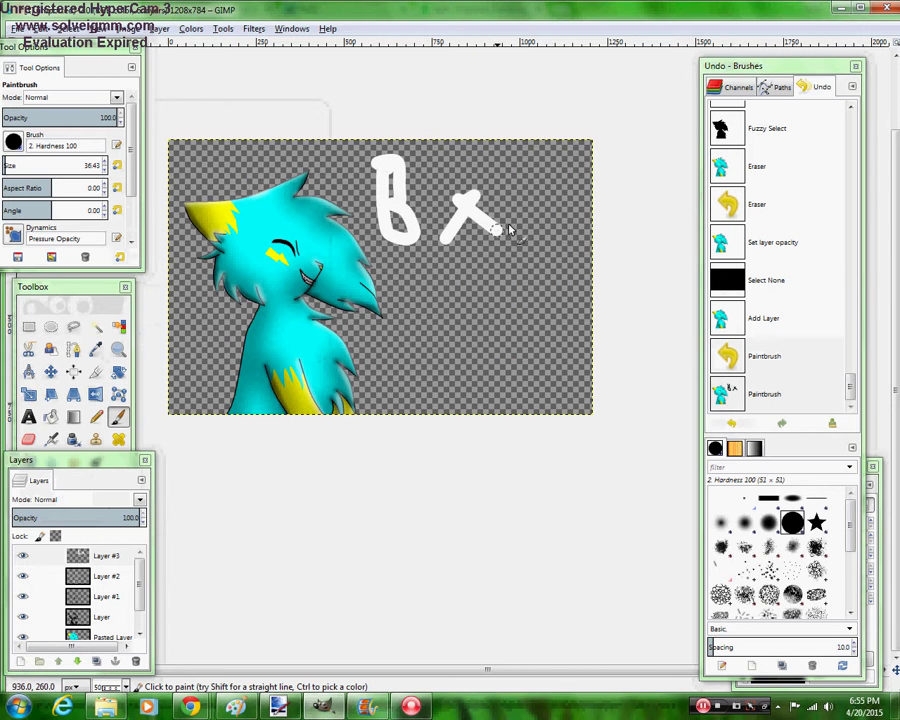
{"action": "left_click", "coordinate": [748, 425]}
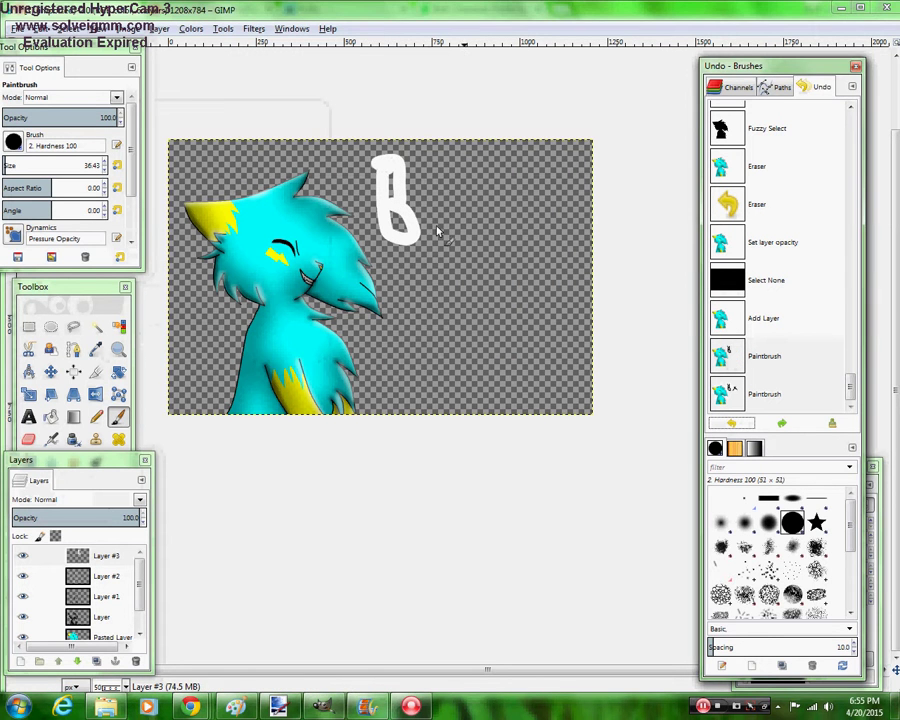
{"action": "mouse_move", "coordinate": [438, 230]}
{"action": "left_mouse_down"}
{"action": "mouse_move", "coordinate": [431, 192]}
{"action": "mouse_move", "coordinate": [464, 203]}
{"action": "mouse_move", "coordinate": [444, 208]}
{"action": "mouse_move", "coordinate": [492, 222]}
{"action": "left_mouse_up"}
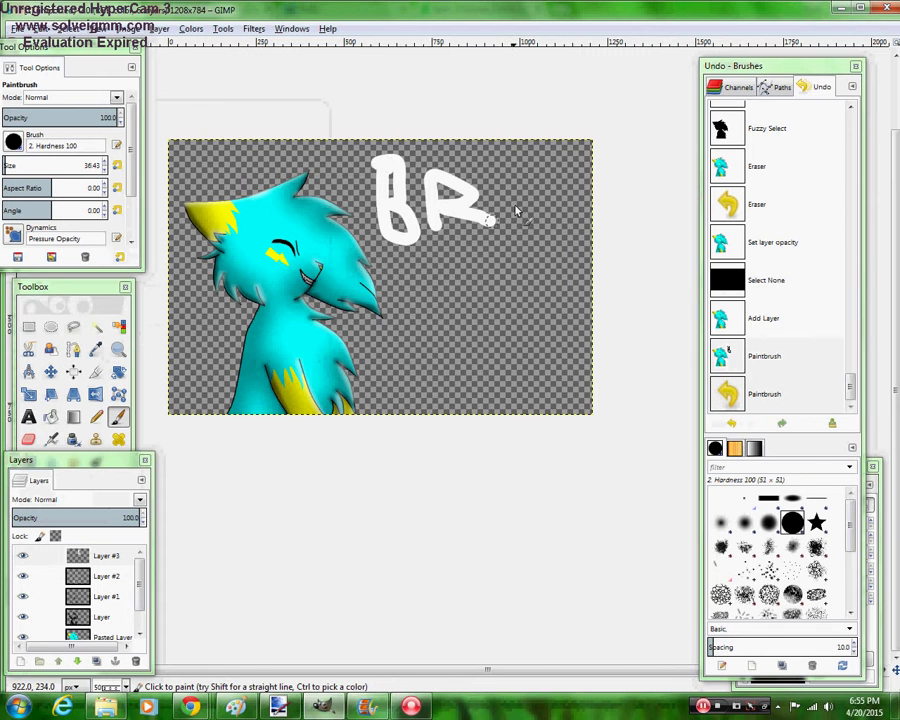
{"action": "left_click", "coordinate": [515, 168]}
{"action": "left_click_drag", "start_coordinate": [513, 176], "coordinate": [520, 212]}
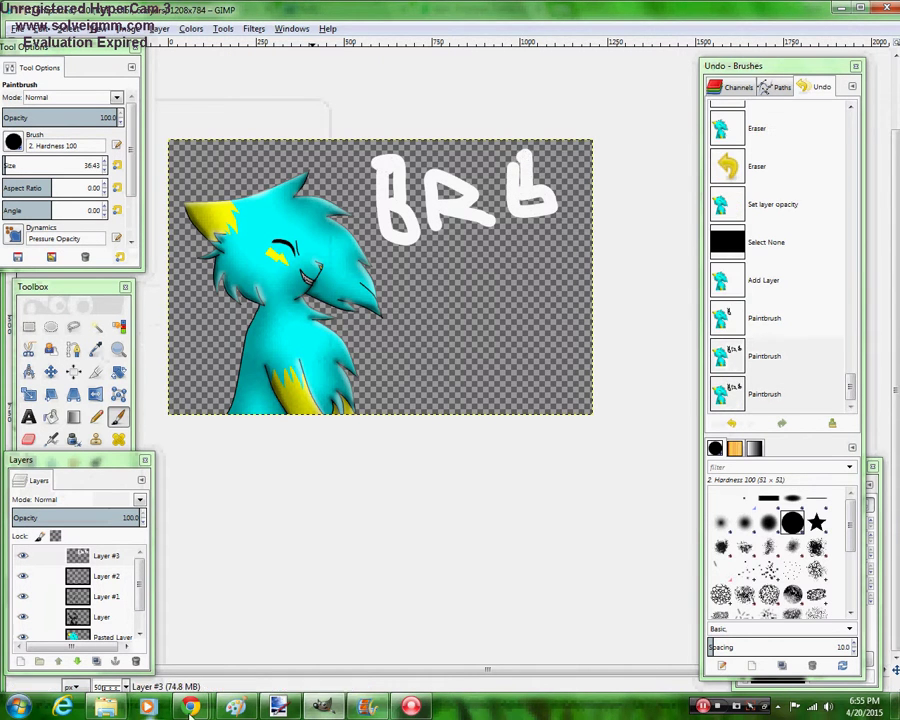
Switch to Chrome, bring up the OviPets page, and open its notifications list
{"action": "mouse_move", "coordinate": [190, 706]}
{"action": "left_click", "coordinate": [121, 654]}
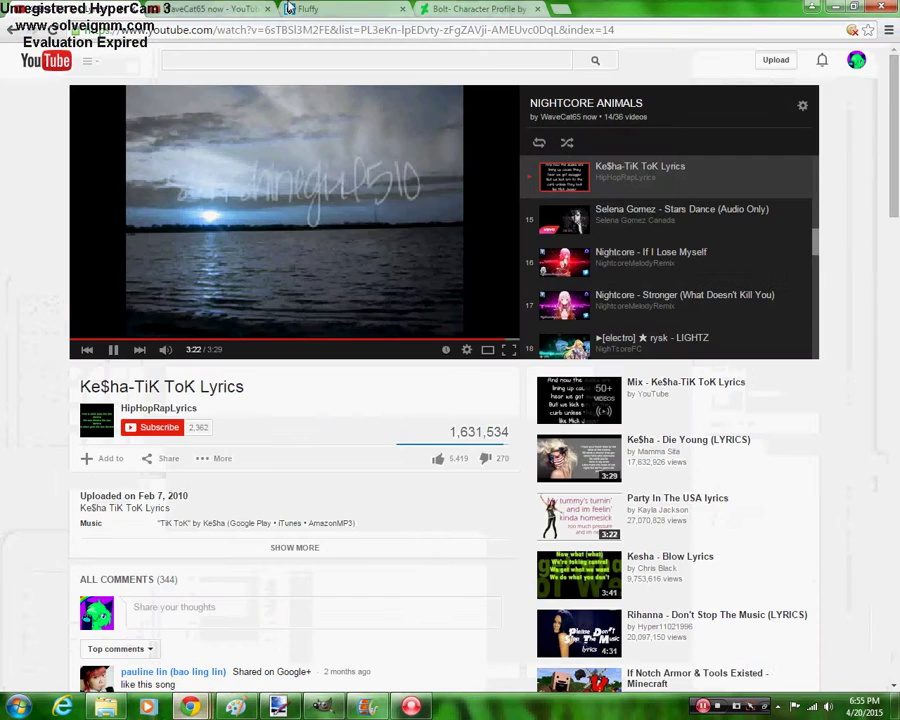
{"action": "left_click", "coordinate": [310, 9]}
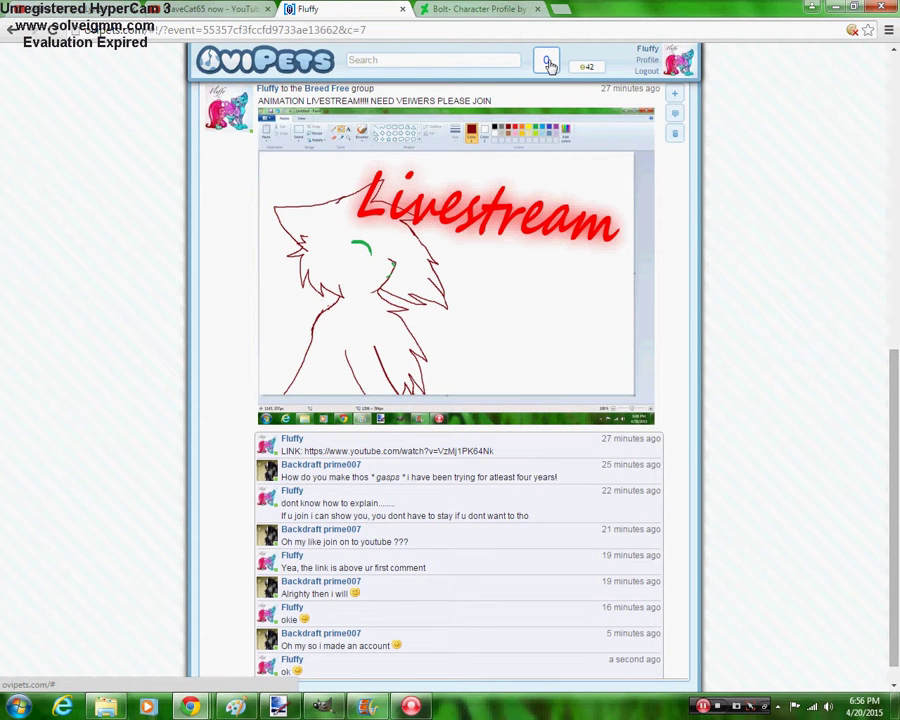
{"action": "left_click", "coordinate": [549, 63]}
{"action": "left_click", "coordinate": [549, 63]}
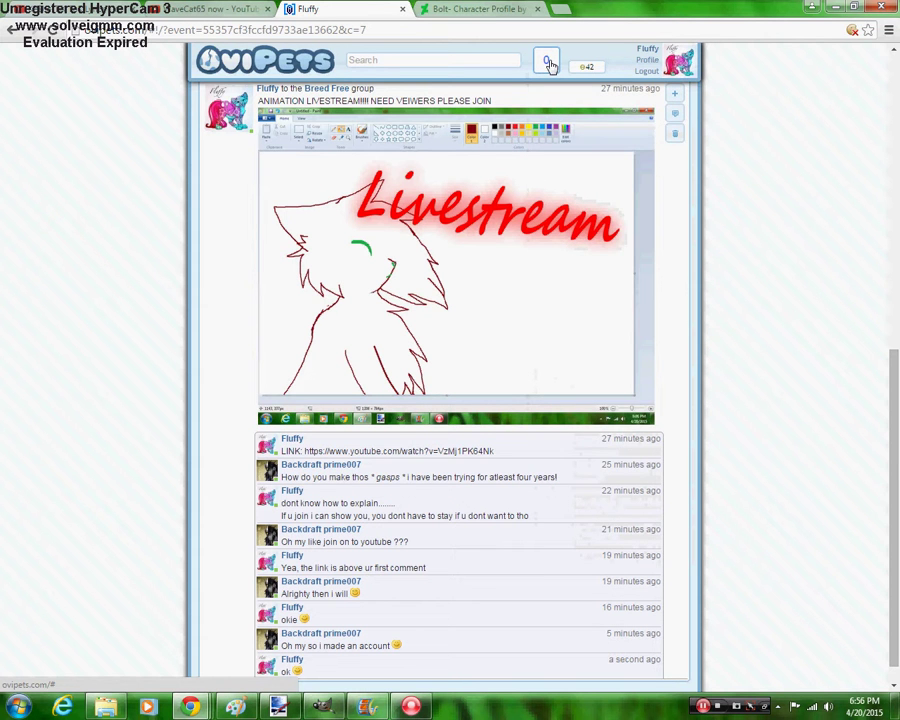
{"action": "left_click", "coordinate": [549, 63]}
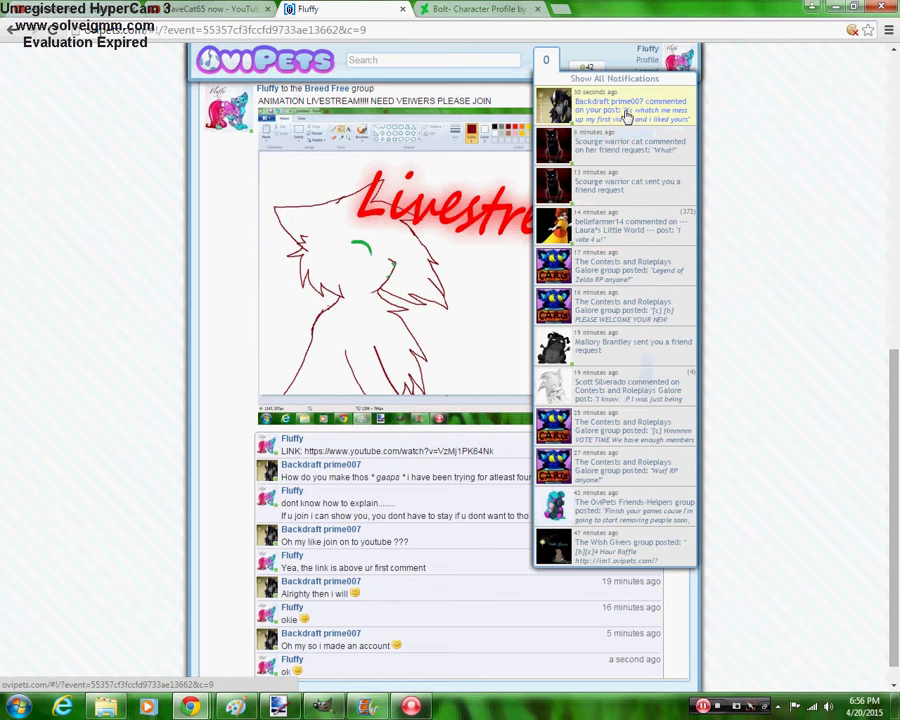
Find the animation livestream post in the OviPets feed and post the comment "Ty :)" on it
{"action": "scroll", "coordinate": [850, 140], "scroll_direction": "up", "scroll_amount": 10}
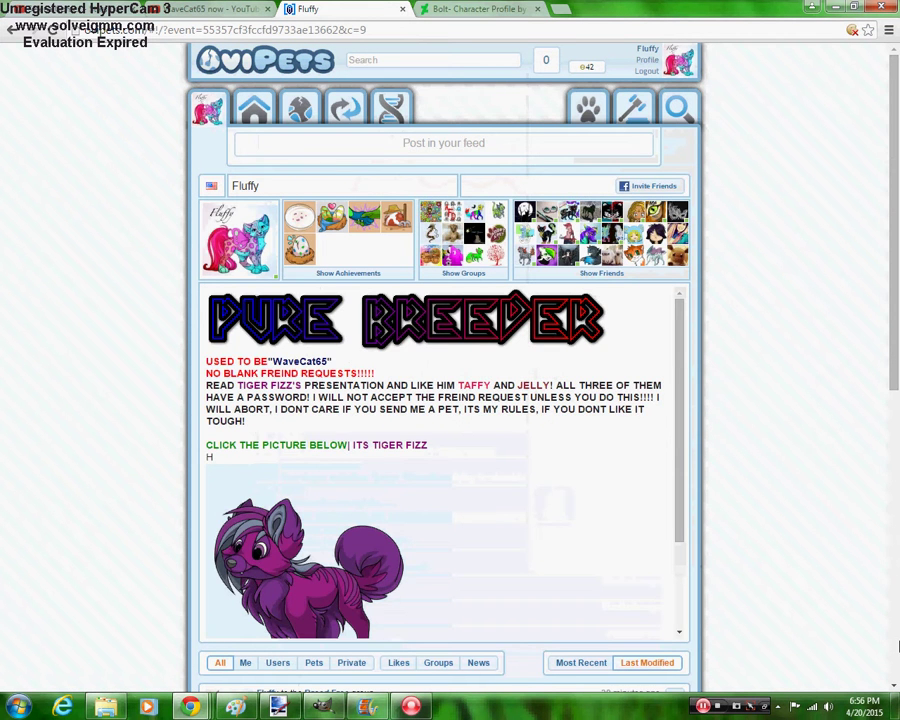
{"action": "key", "text": "ctrl+a"}
{"action": "scroll", "coordinate": [805, 562], "scroll_direction": "down", "scroll_amount": 15}
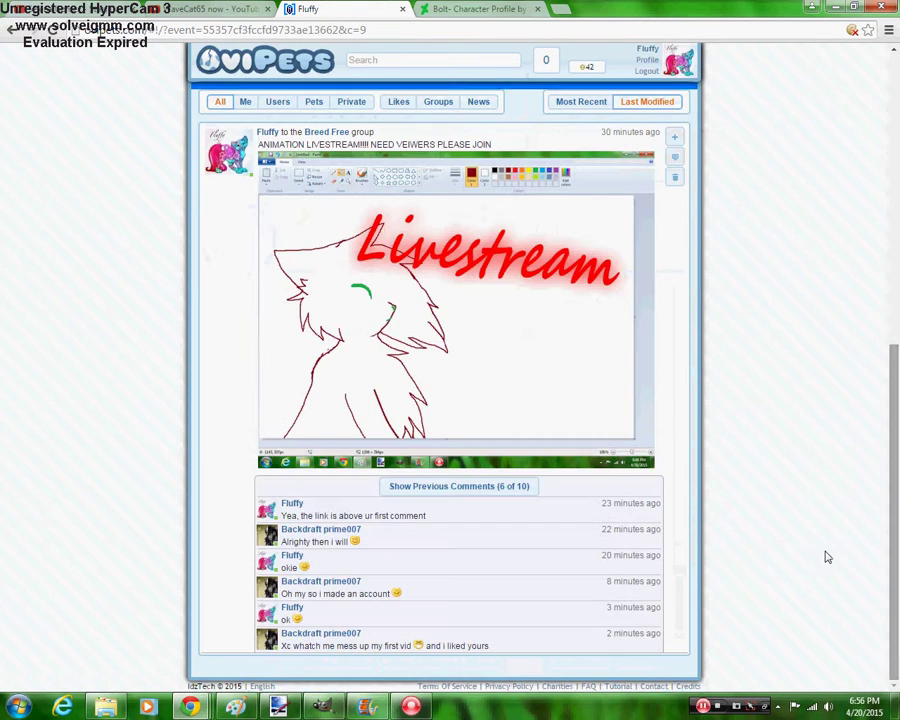
{"action": "scroll", "coordinate": [897, 530], "scroll_direction": "up", "scroll_amount": 1}
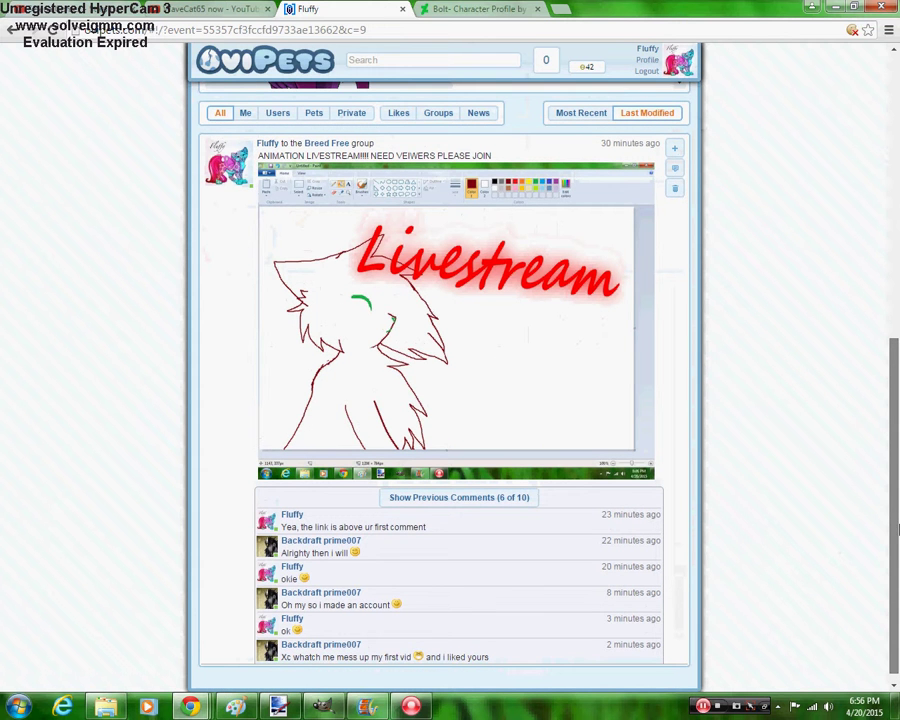
{"action": "scroll", "coordinate": [897, 448], "scroll_direction": "up", "scroll_amount": 3}
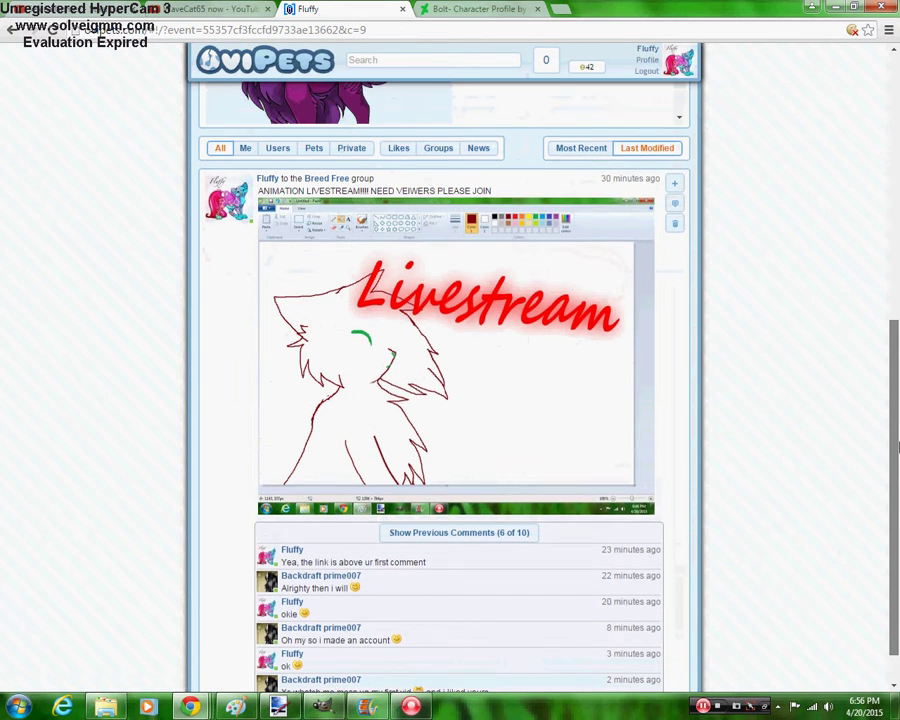
{"action": "scroll", "coordinate": [673, 204], "scroll_direction": "up", "scroll_amount": 2}
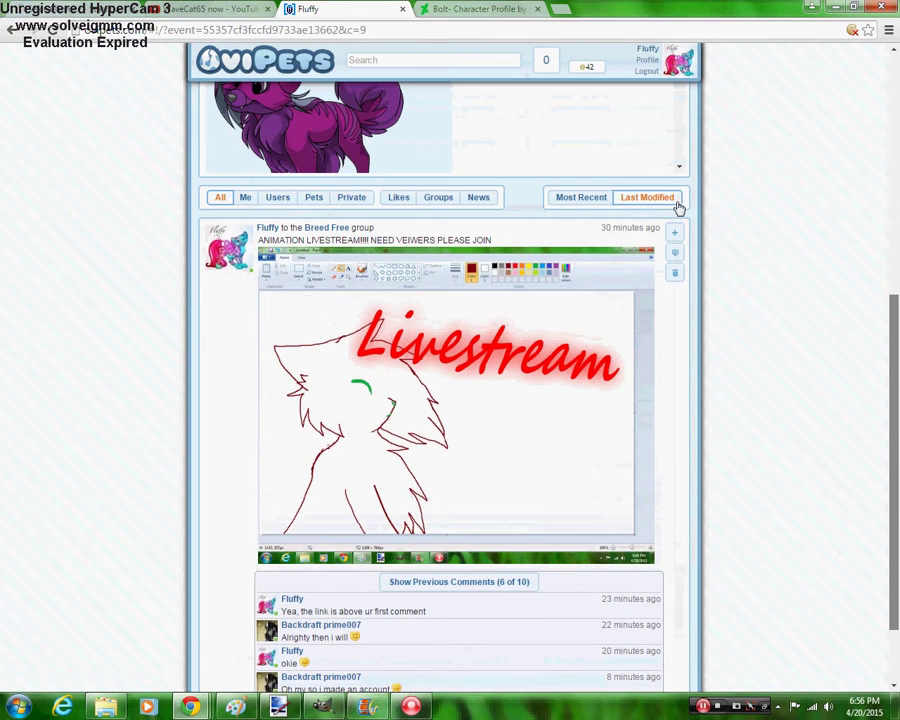
{"action": "left_click", "coordinate": [676, 261]}
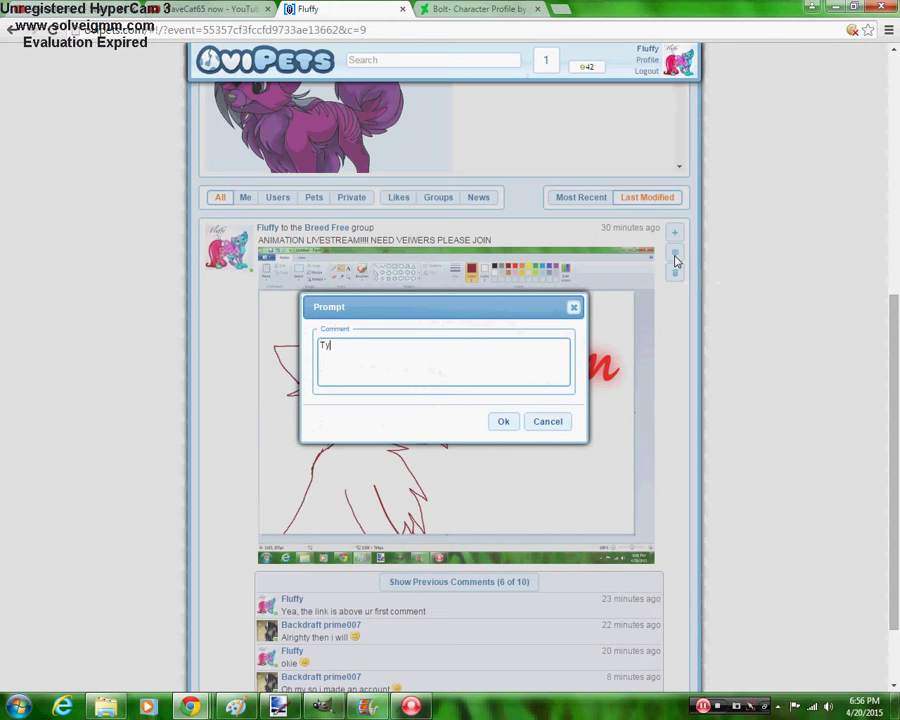
{"action": "type", "text": "Ty :)"}
{"action": "key", "text": "Return"}
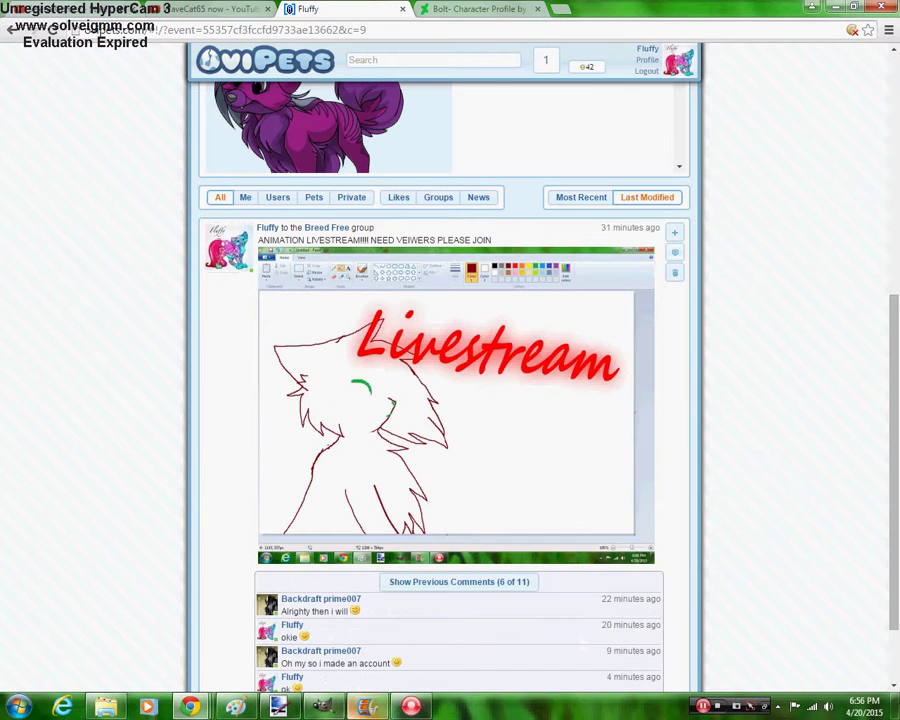
Dismiss the Windows color scheme prompt over GIMP and switch back to the OviPets page in Chrome
{"action": "left_click", "coordinate": [321, 706]}
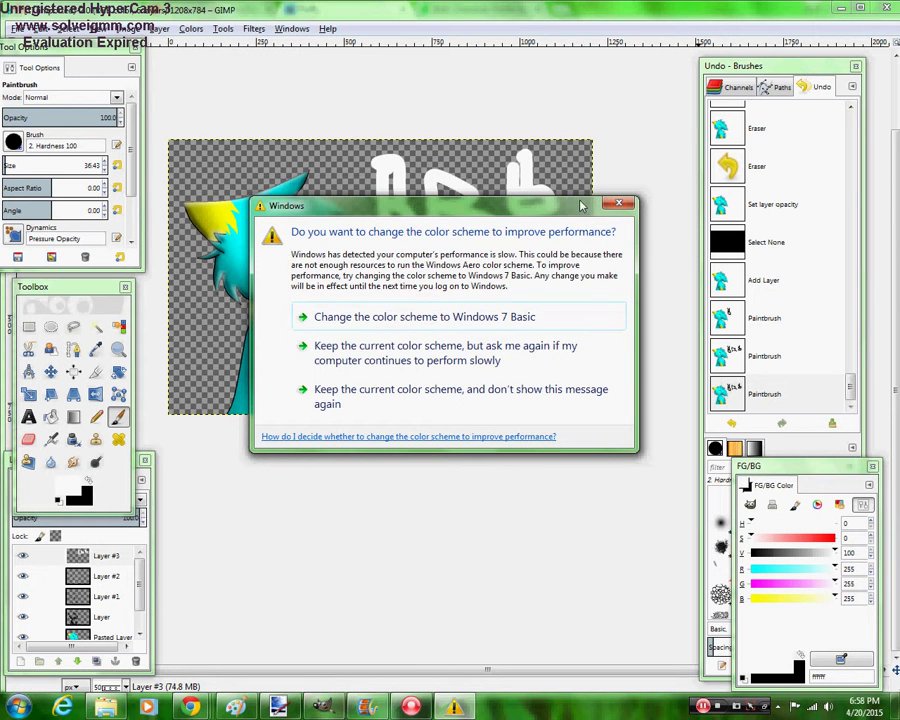
{"action": "left_click", "coordinate": [280, 490]}
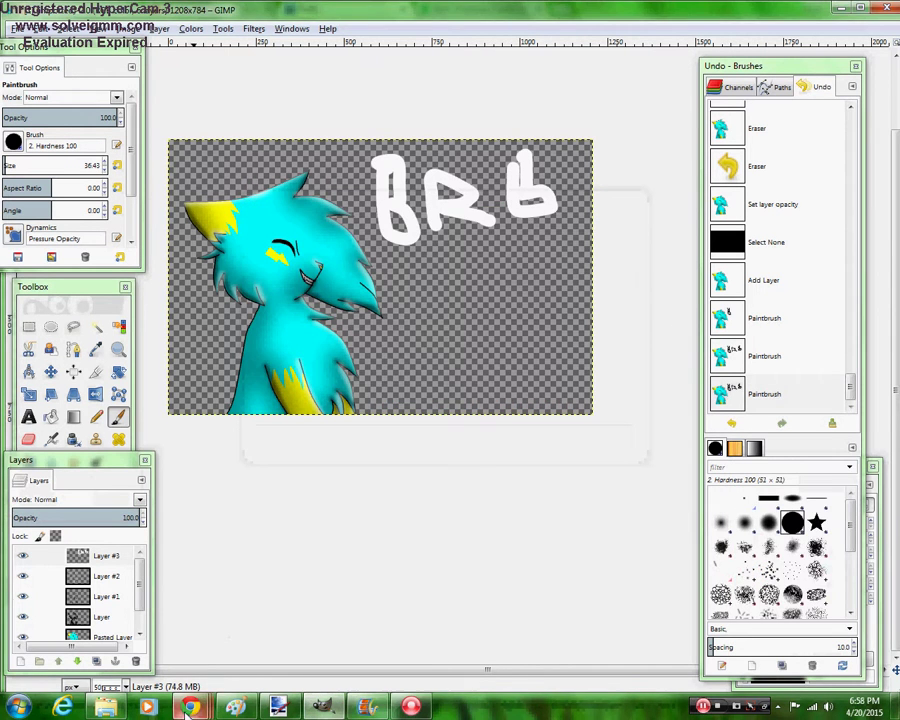
{"action": "mouse_move", "coordinate": [190, 707]}
{"action": "left_click", "coordinate": [110, 620]}
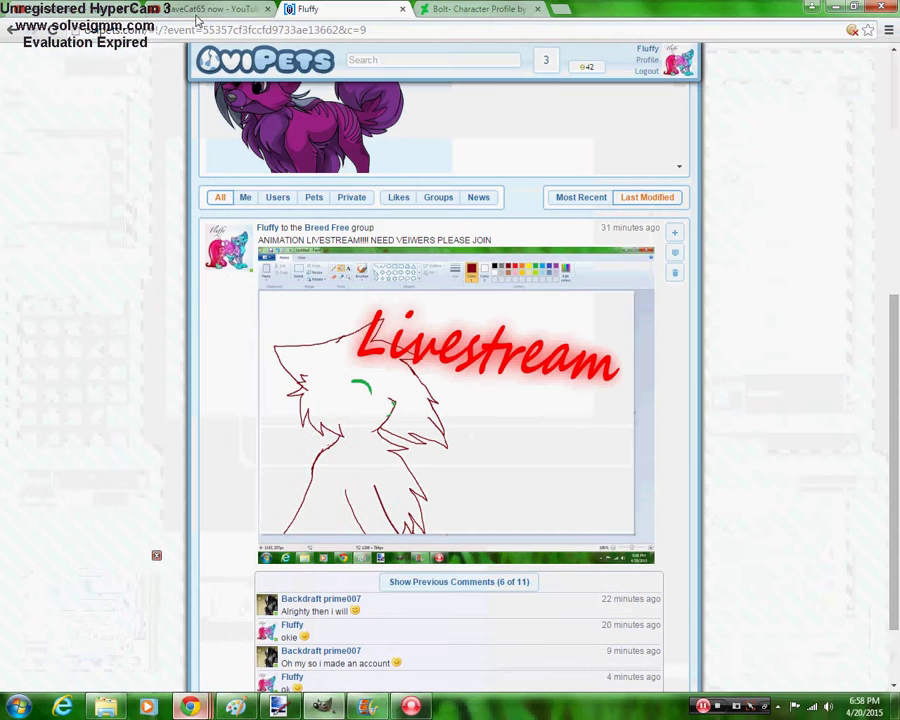
Open the Breed Free group's adoption post from the OviPets notifications and glance at the deviantART character profiles gallery
{"action": "left_click", "coordinate": [547, 62]}
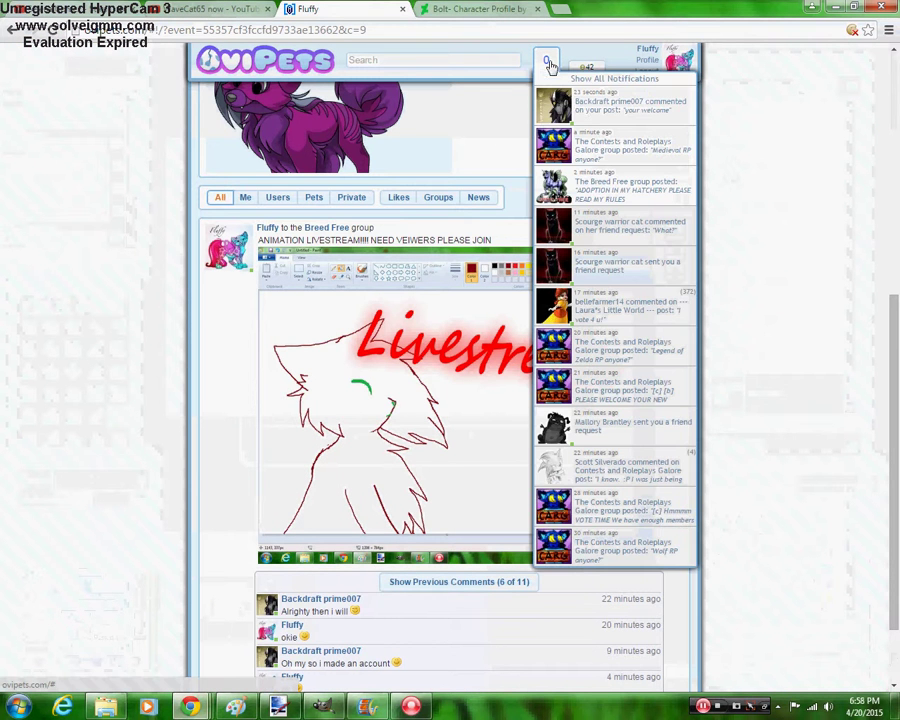
{"action": "left_click", "coordinate": [656, 201]}
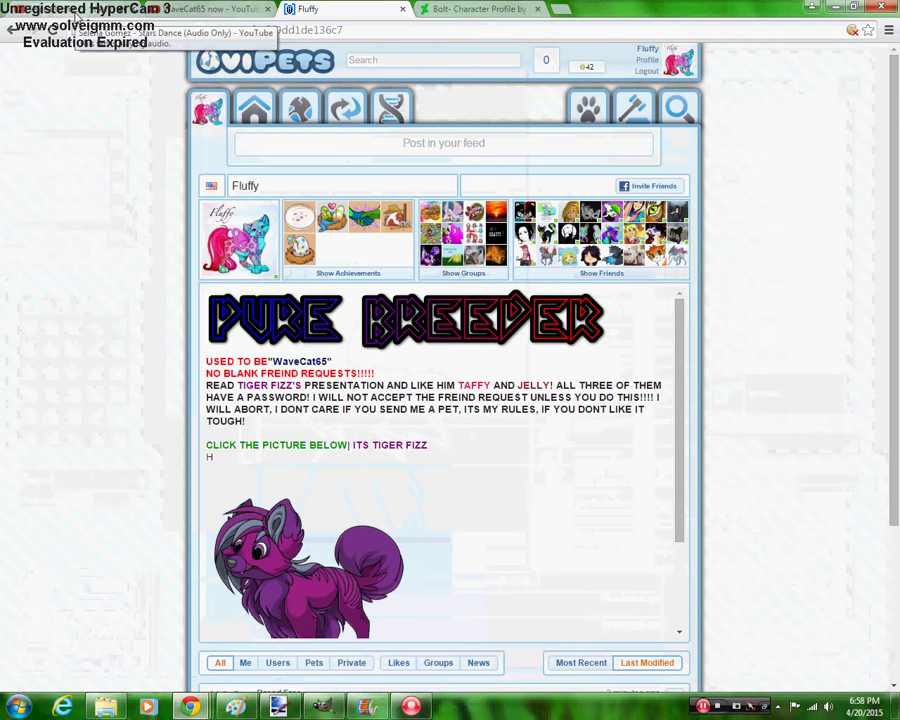
{"action": "left_click", "coordinate": [440, 8]}
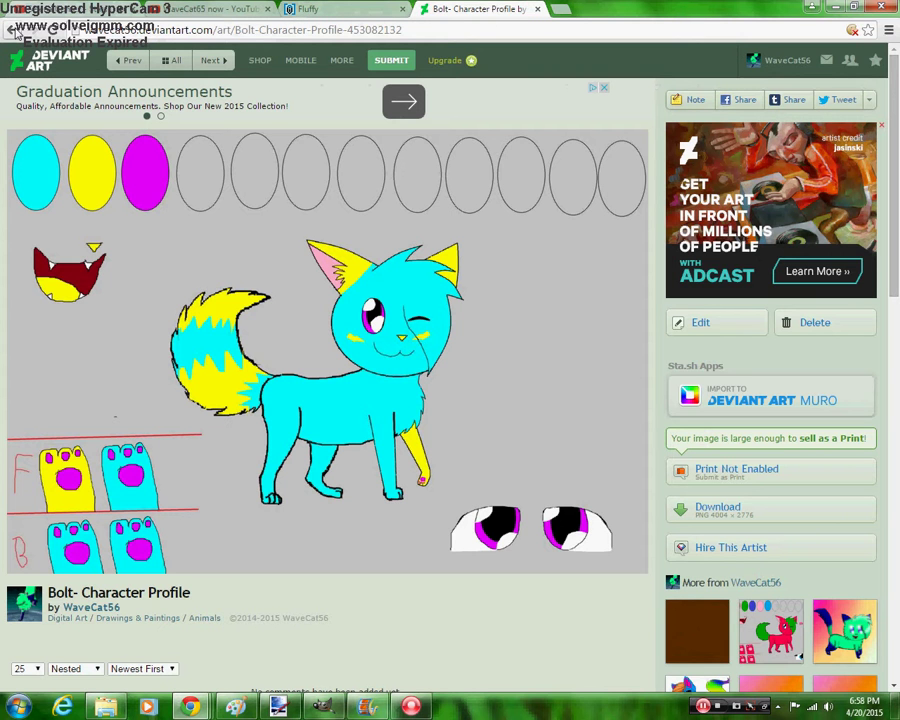
{"action": "left_click", "coordinate": [13, 30]}
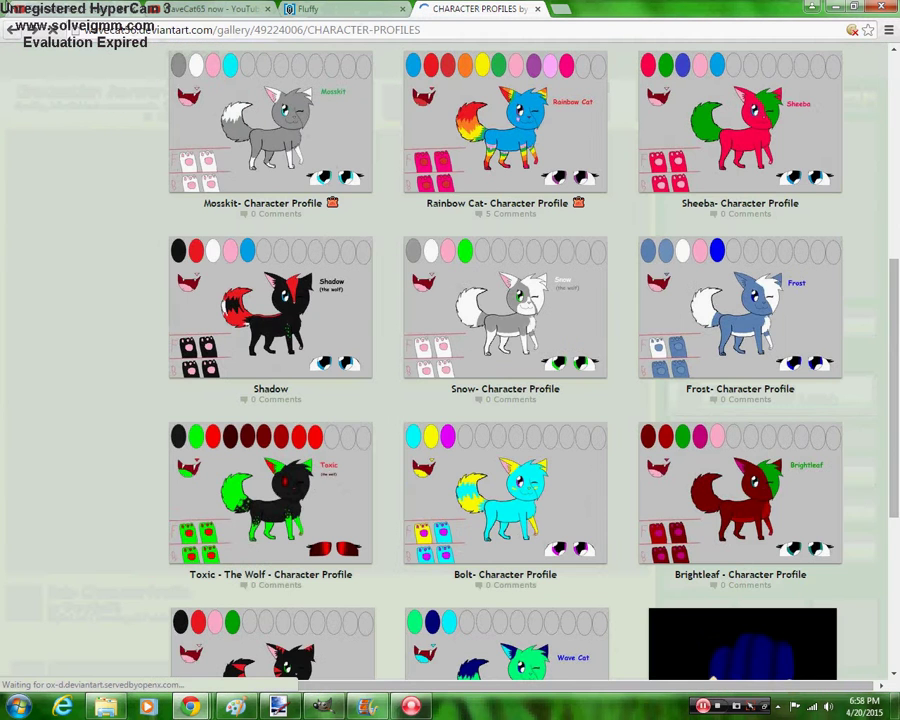
{"action": "left_click", "coordinate": [302, 14]}
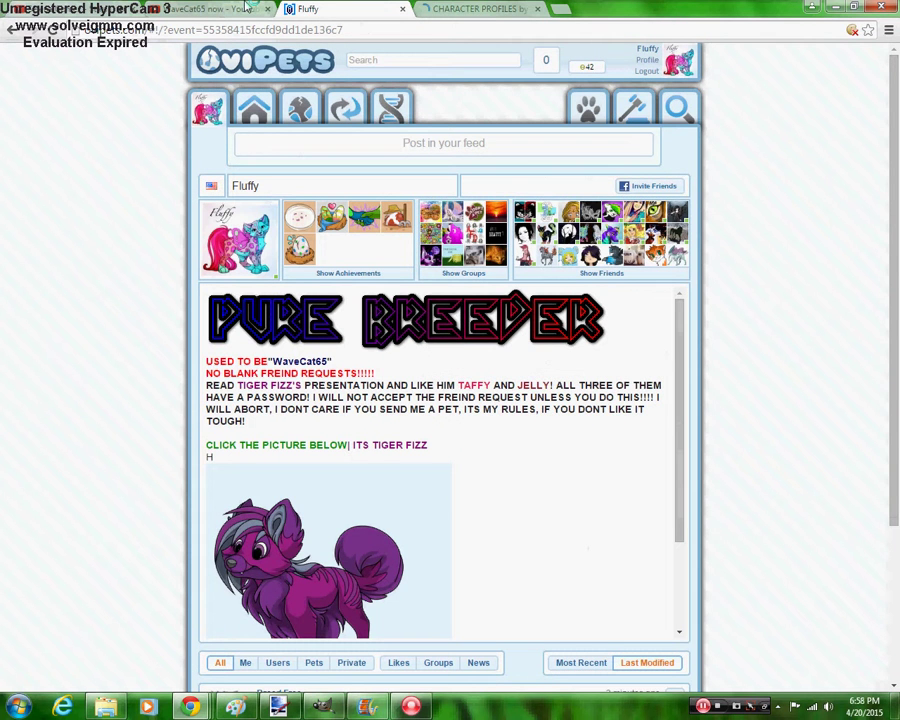
Open the profile of the first user who liked the adoption post and go to that user's hatchery
{"action": "scroll", "coordinate": [866, 589], "scroll_direction": "down", "scroll_amount": 2}
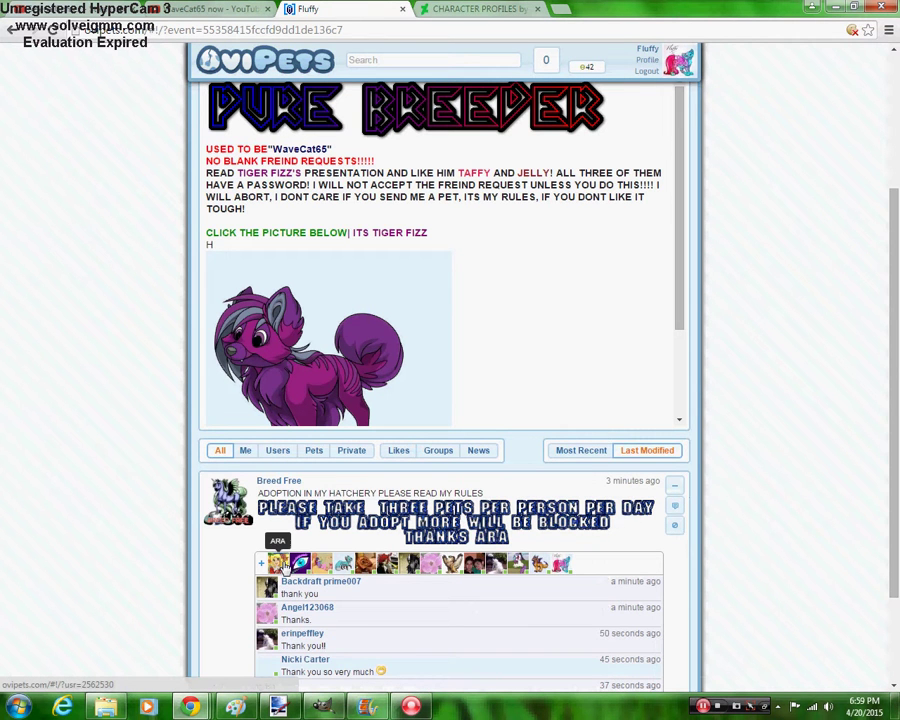
{"action": "left_click", "coordinate": [283, 563]}
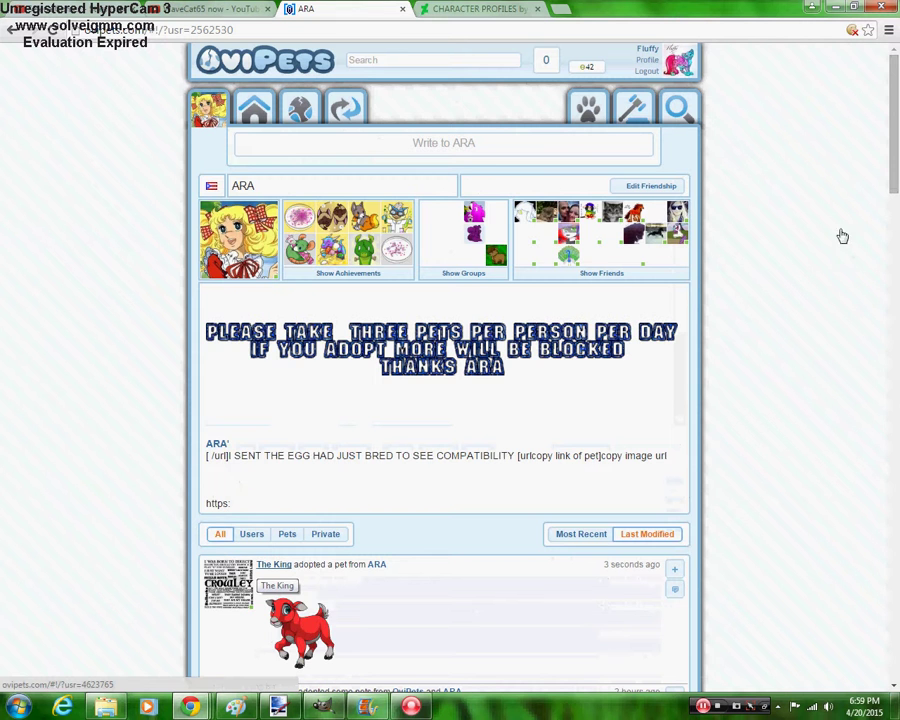
{"action": "left_click", "coordinate": [300, 110]}
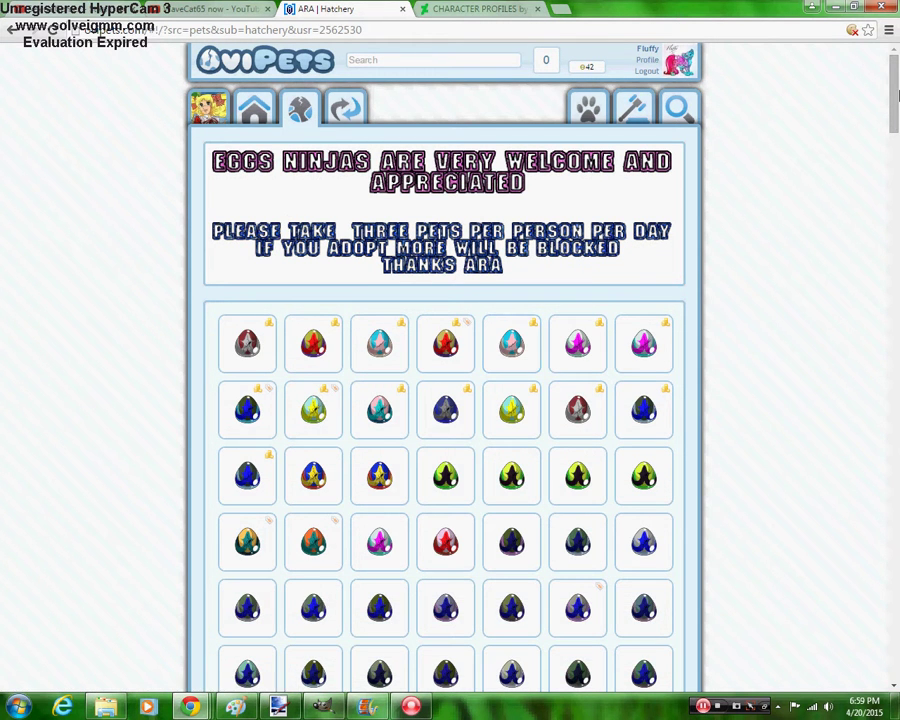
Browse the hatchery down to its last pets, view a red Ovis, and open the owner's pets overview
{"action": "left_click_drag", "start_coordinate": [897, 68], "coordinate": [895, 140]}
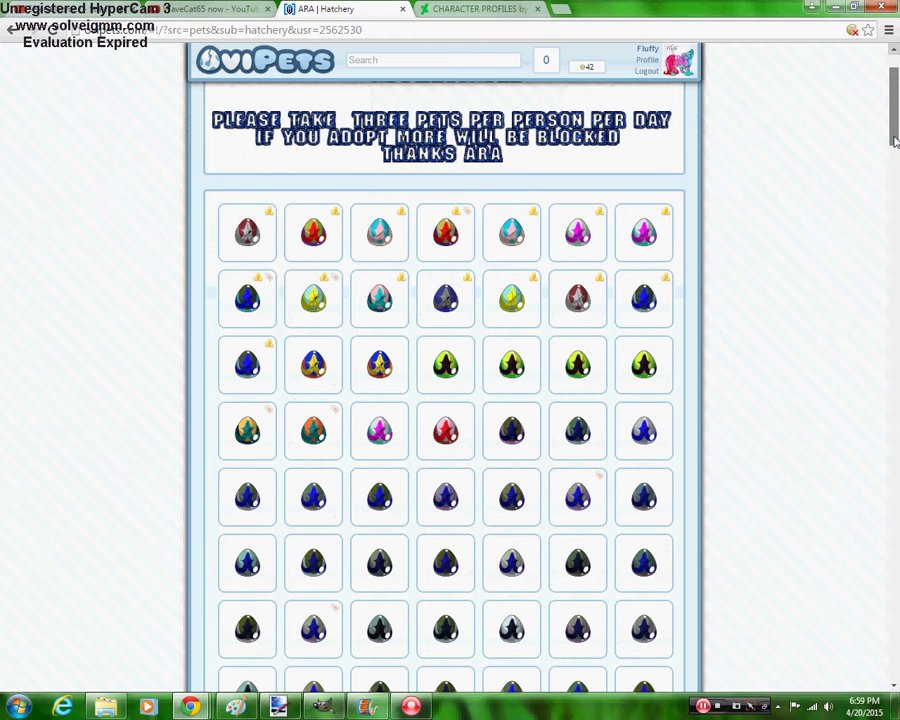
{"action": "scroll", "coordinate": [895, 146], "scroll_direction": "down", "scroll_amount": 4}
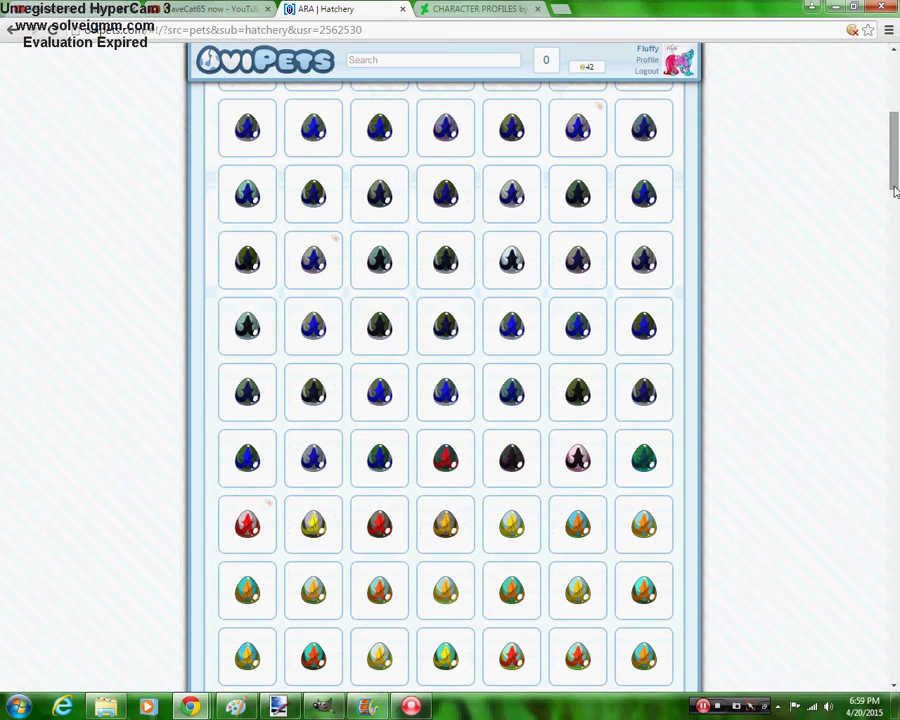
{"action": "mouse_move", "coordinate": [895, 146]}
{"action": "left_mouse_down"}
{"action": "mouse_move", "coordinate": [897, 505]}
{"action": "mouse_move", "coordinate": [886, 660]}
{"action": "left_mouse_up"}
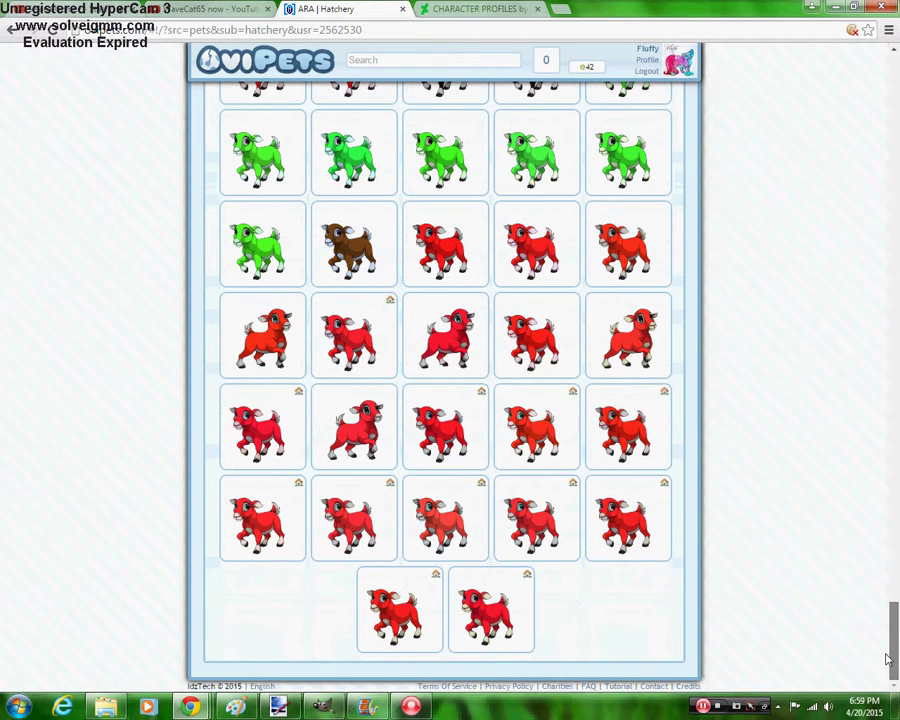
{"action": "left_click", "coordinate": [360, 330]}
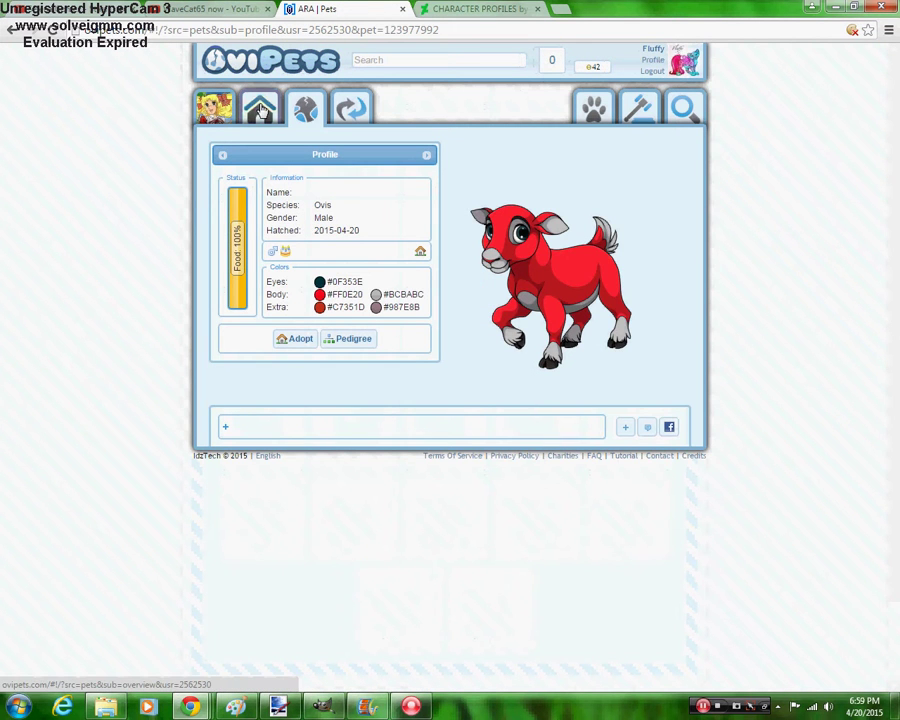
{"action": "left_click", "coordinate": [260, 110]}
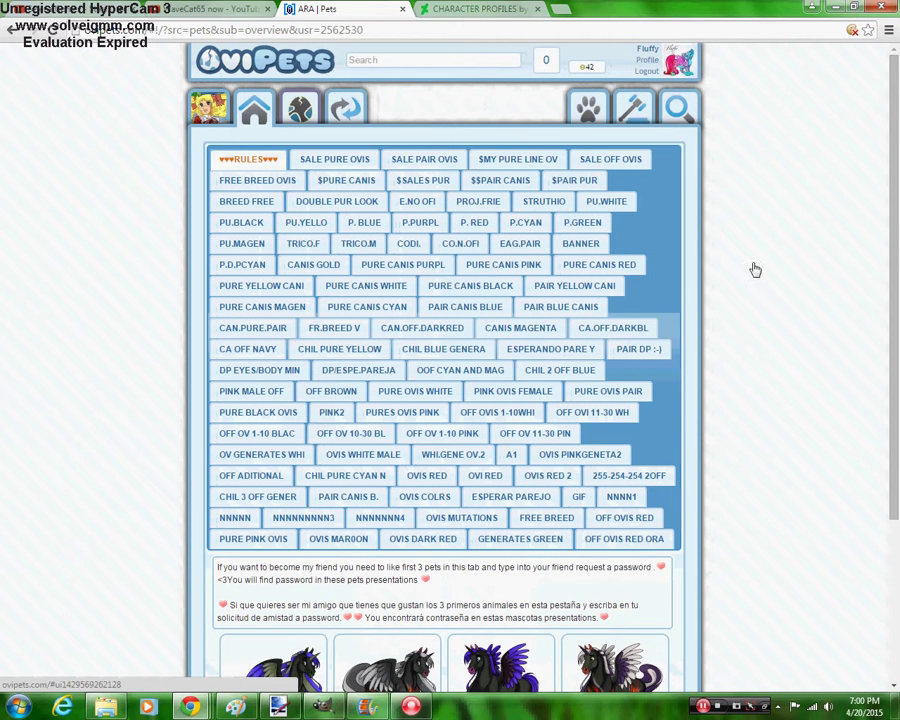
Switch to GIMP and undo the white "BRB" lettering, going back to the Add Layer state in the history
{"action": "left_click", "coordinate": [238, 707]}
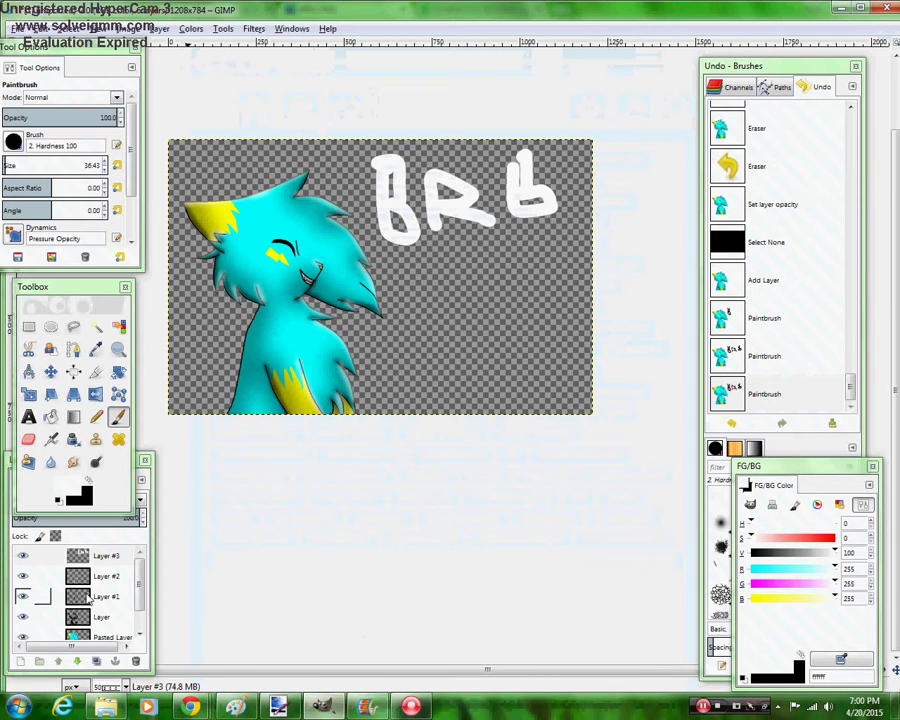
{"action": "left_click", "coordinate": [138, 572]}
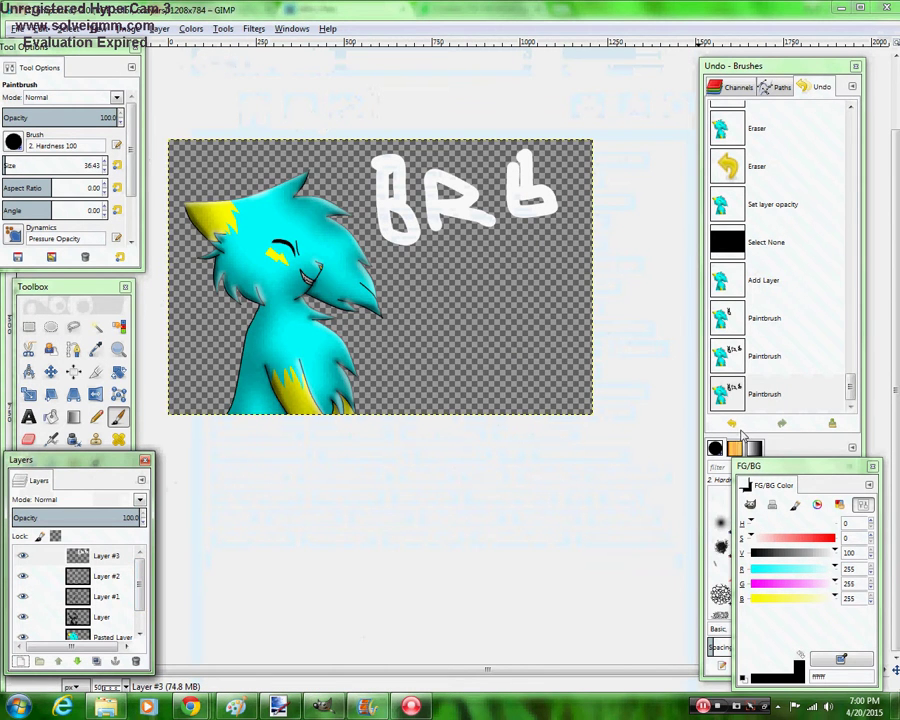
{"action": "left_click", "coordinate": [749, 288]}
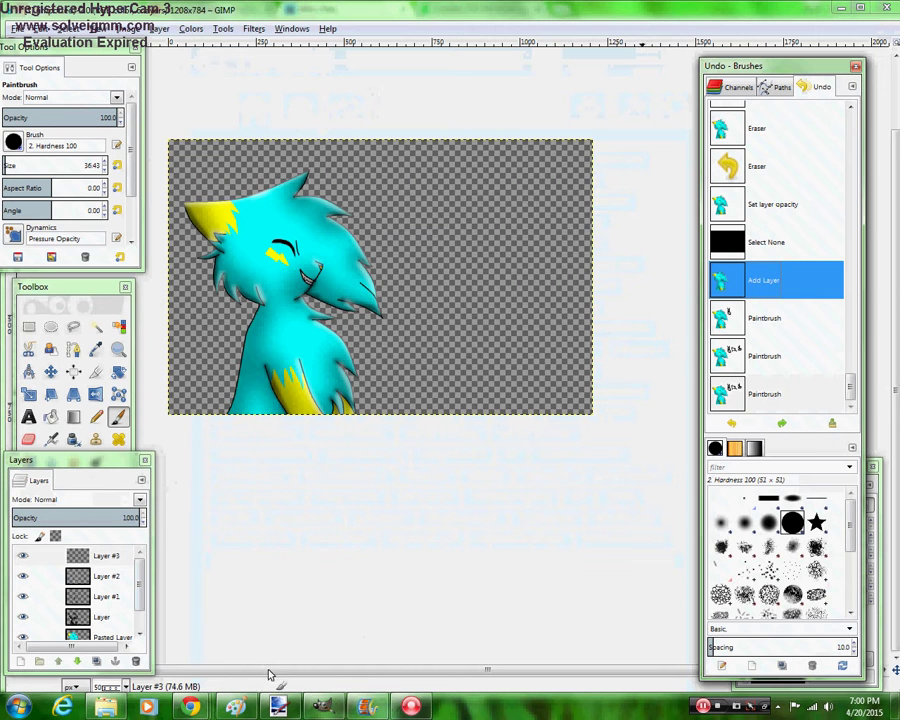
Lower the empty Layer #3 in the layer stack so it sits directly above the 1.png layer
{"action": "left_click", "coordinate": [77, 662]}
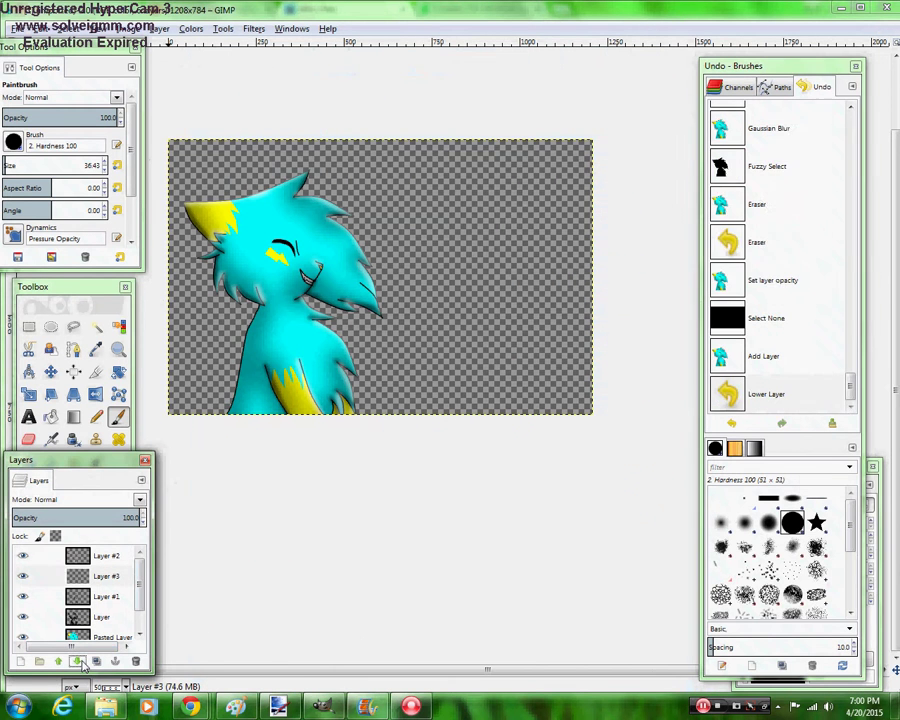
{"action": "left_click", "coordinate": [77, 662]}
{"action": "left_click", "coordinate": [77, 662]}
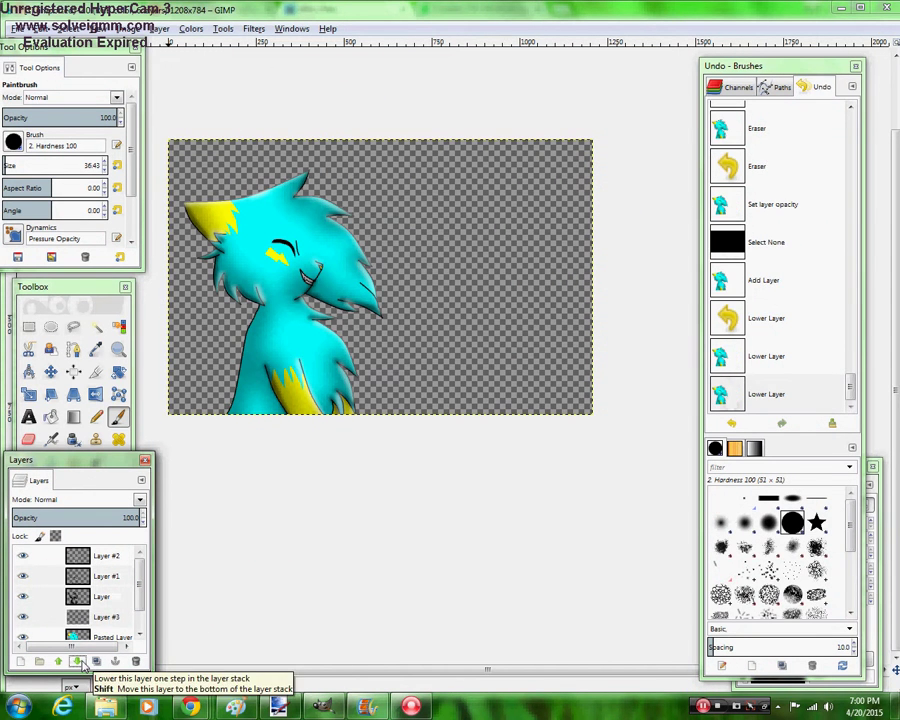
{"action": "left_click", "coordinate": [77, 662]}
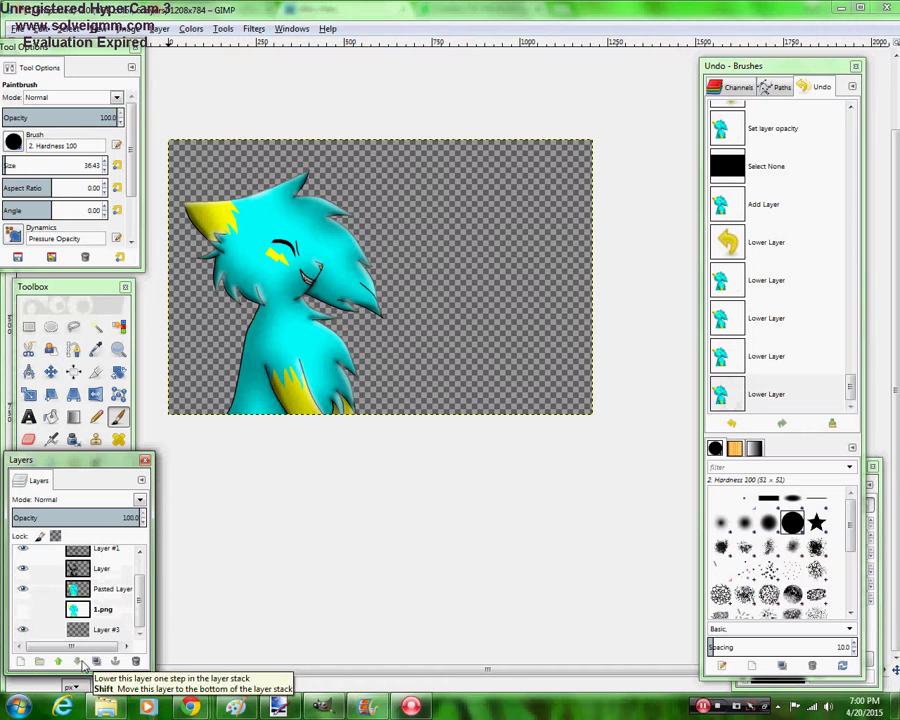
{"action": "left_click", "coordinate": [58, 662]}
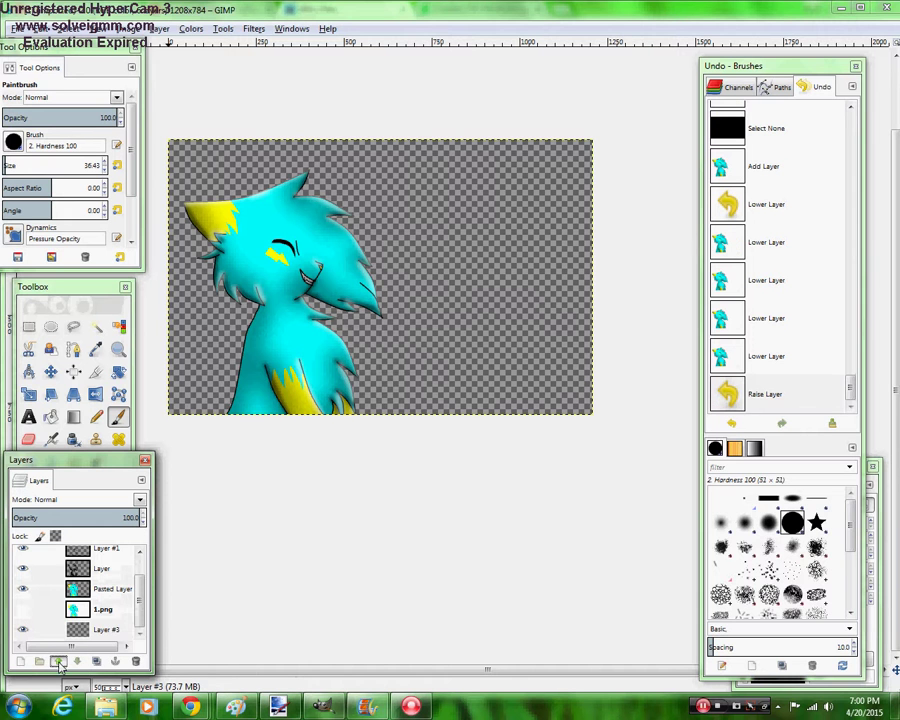
{"action": "left_click", "coordinate": [755, 450]}
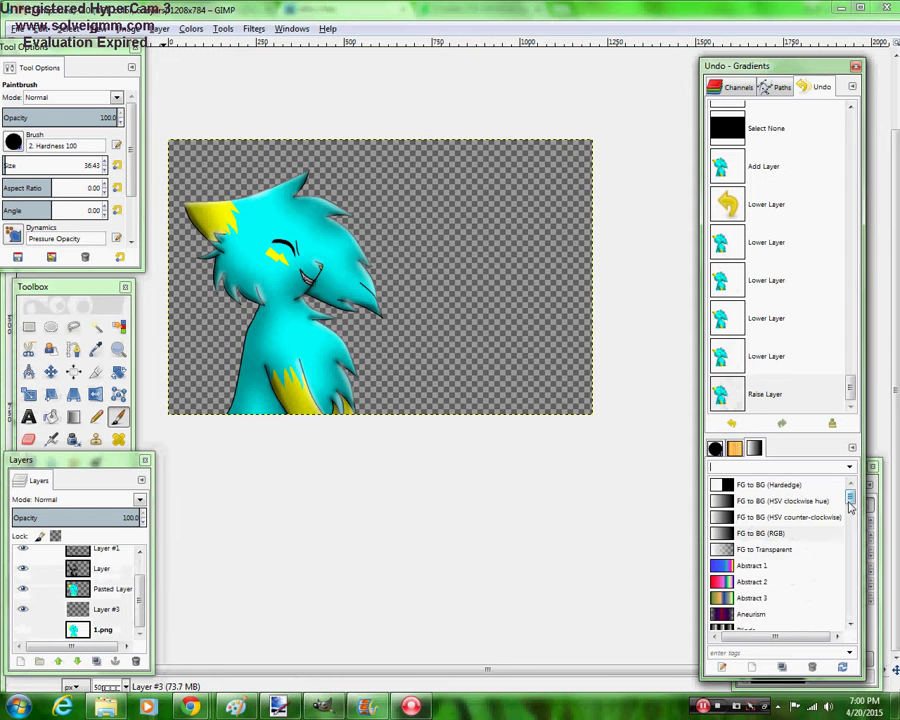
{"action": "left_click_drag", "start_coordinate": [850, 494], "coordinate": [840, 597]}
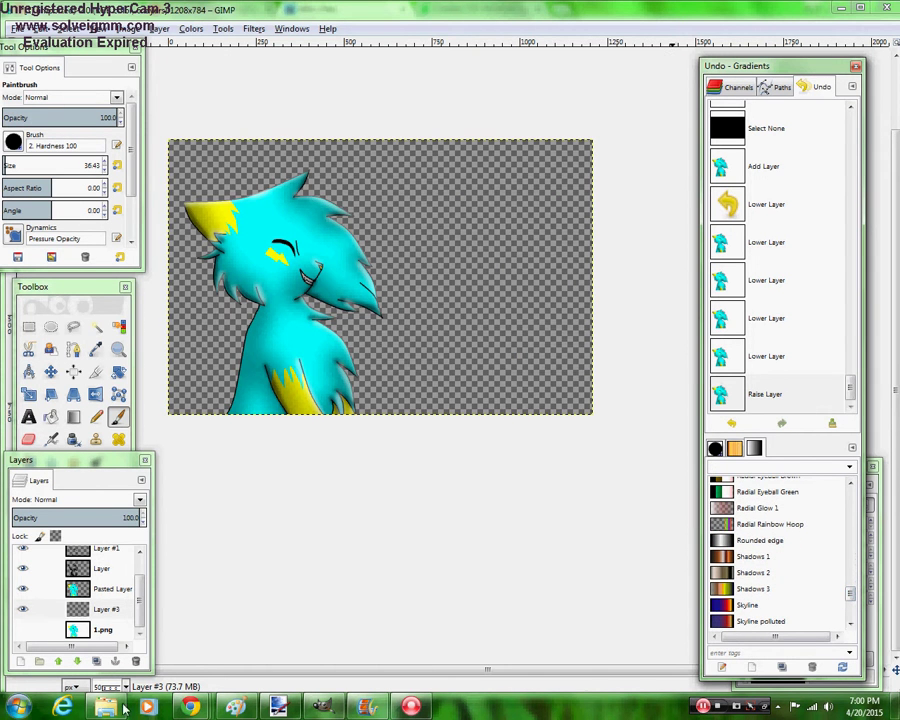
Switch to Chrome and search Google Images for "space" in a new tab
{"action": "mouse_move", "coordinate": [190, 707]}
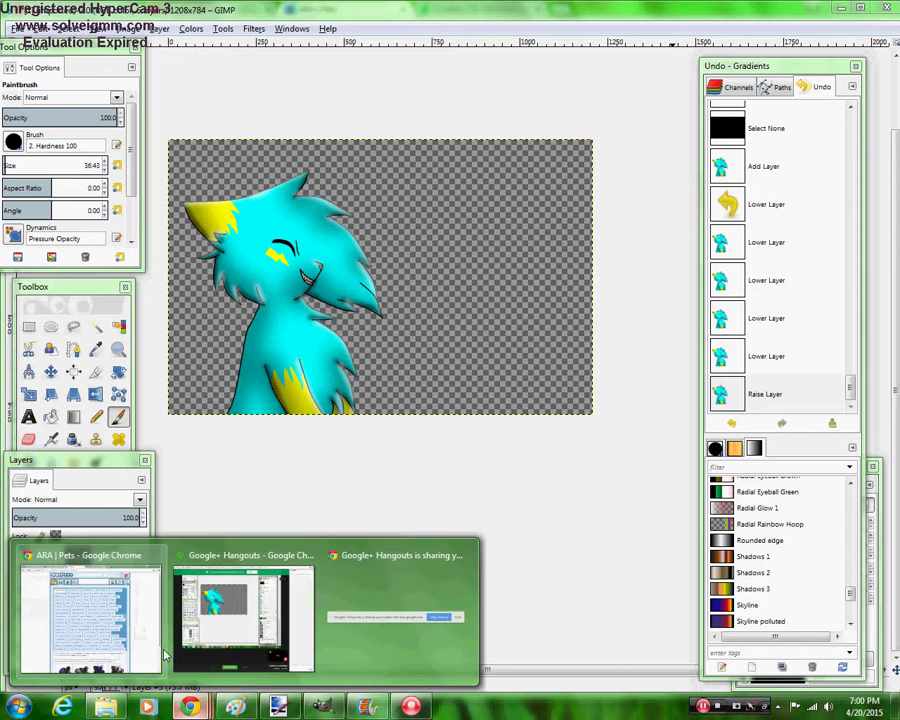
{"action": "left_click", "coordinate": [78, 634]}
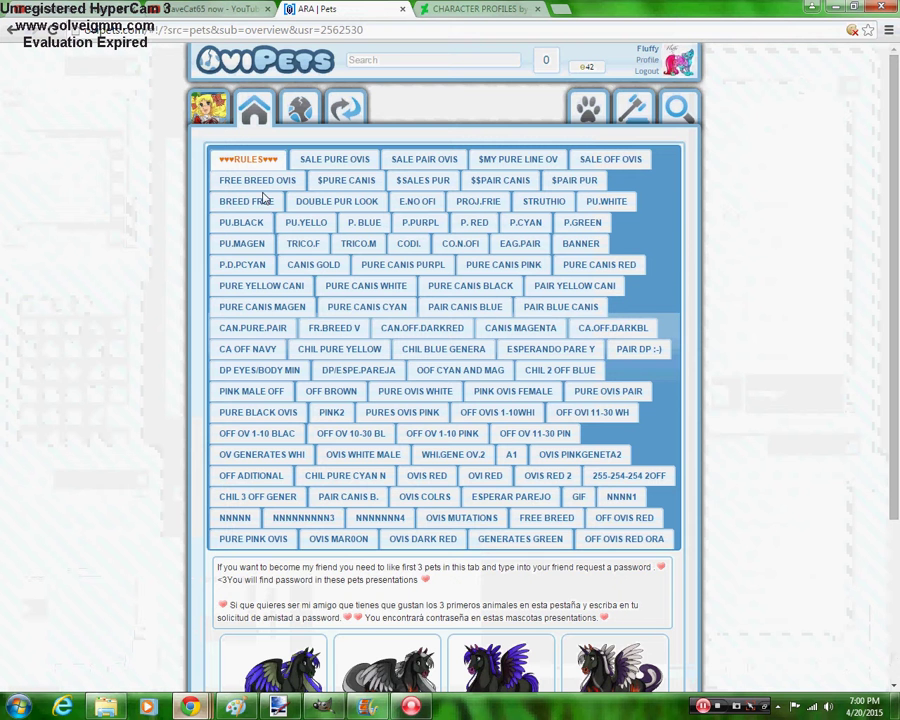
{"action": "left_click", "coordinate": [562, 9]}
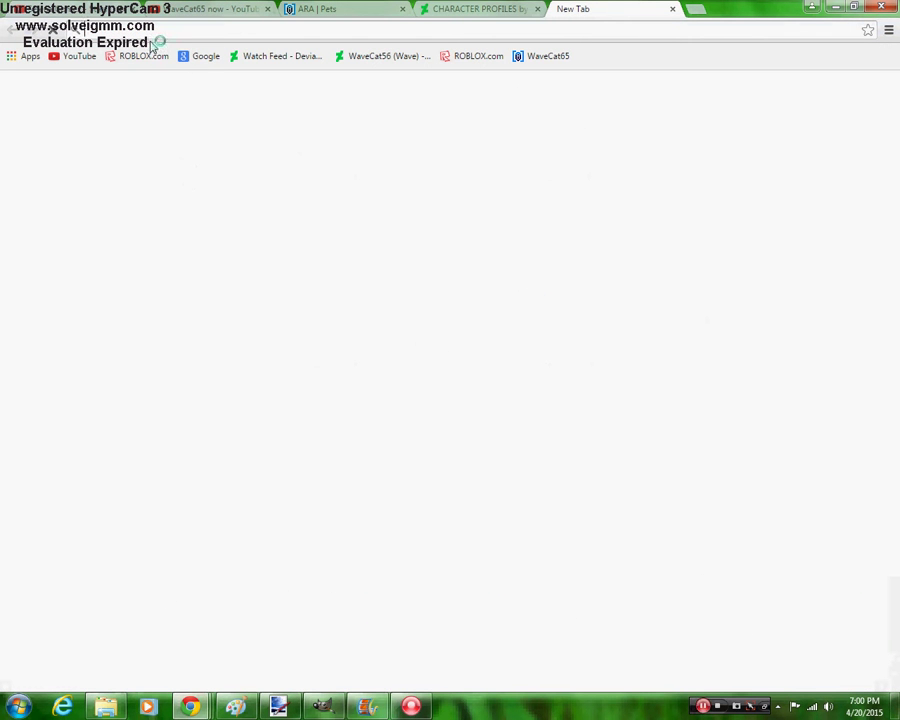
{"action": "left_click", "coordinate": [205, 57]}
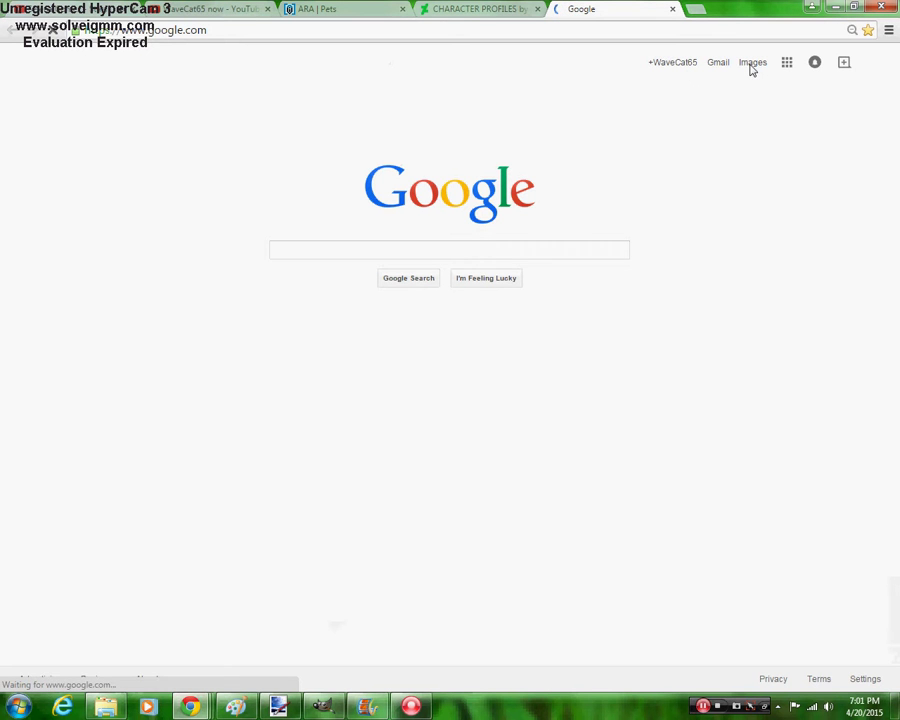
{"action": "left_click", "coordinate": [750, 64]}
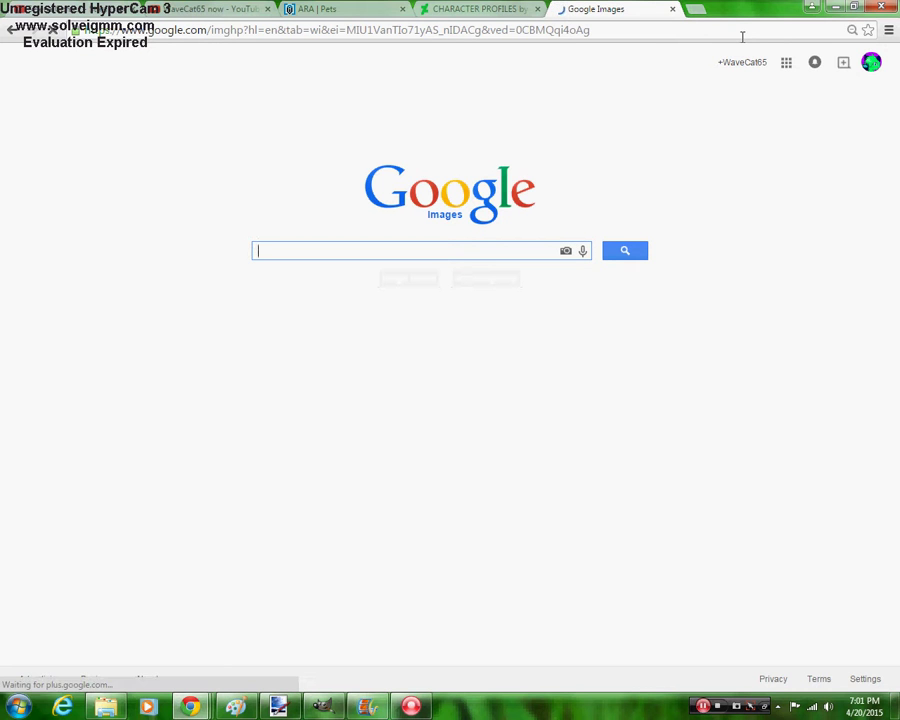
{"action": "type", "text": "spa"}
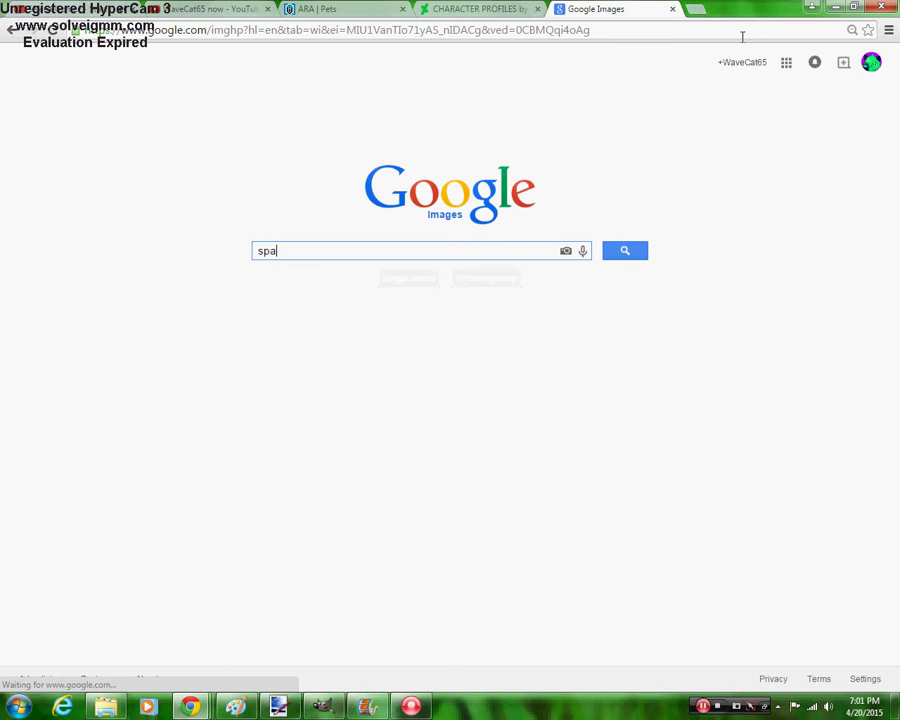
{"action": "type", "text": "ce"}
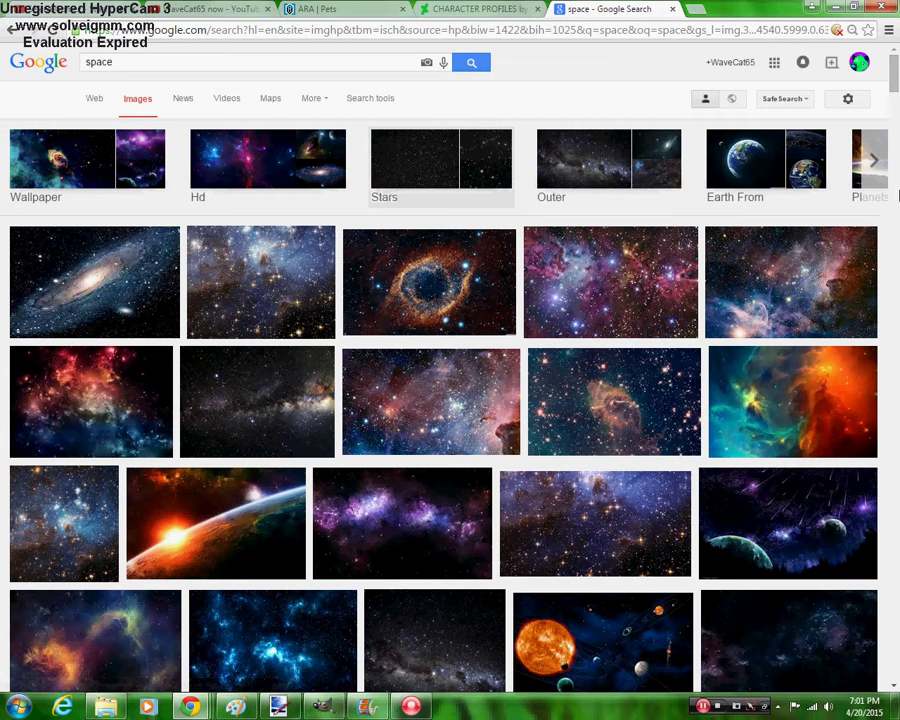
Preview dark space pictures in the results and open the 1440 × 900 "Space Art Wallpaper" with planets and meteors at full size
{"action": "left_click_drag", "start_coordinate": [897, 70], "coordinate": [897, 88]}
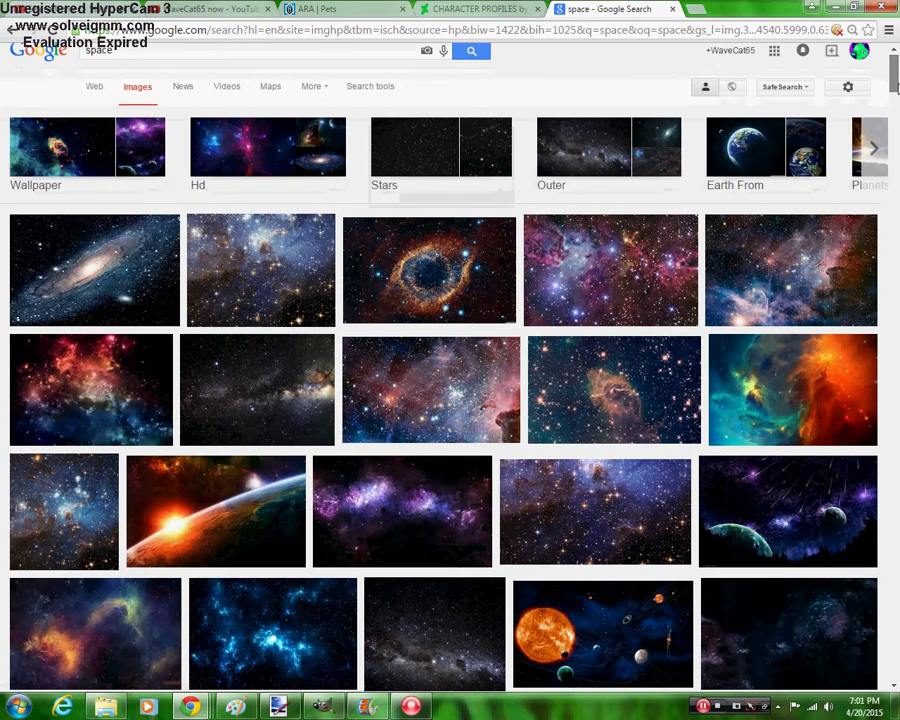
{"action": "scroll", "coordinate": [897, 88], "scroll_direction": "down", "scroll_amount": 3}
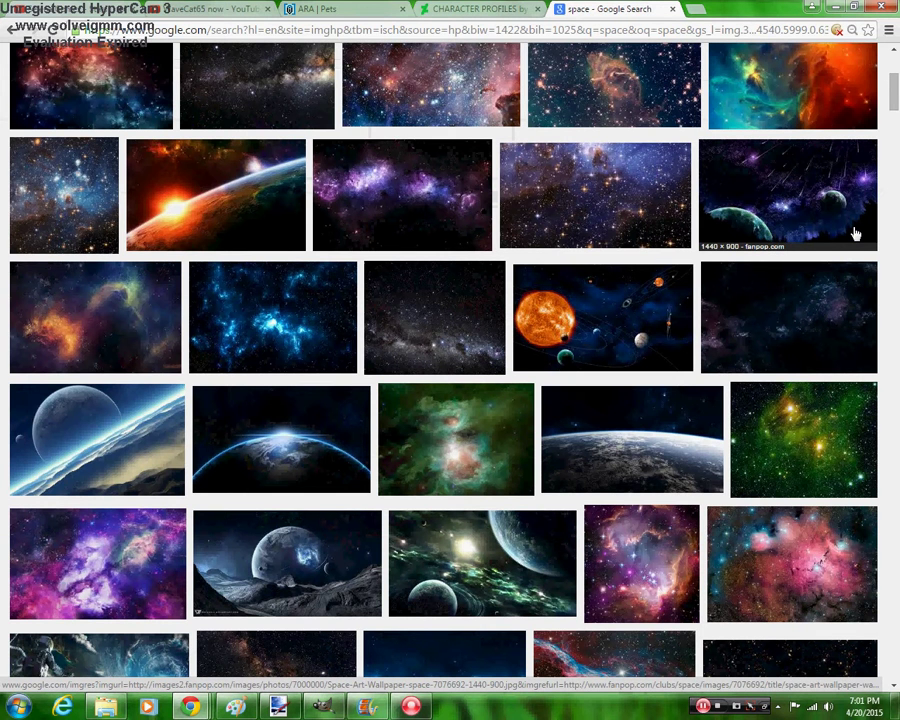
{"action": "left_click", "coordinate": [776, 316]}
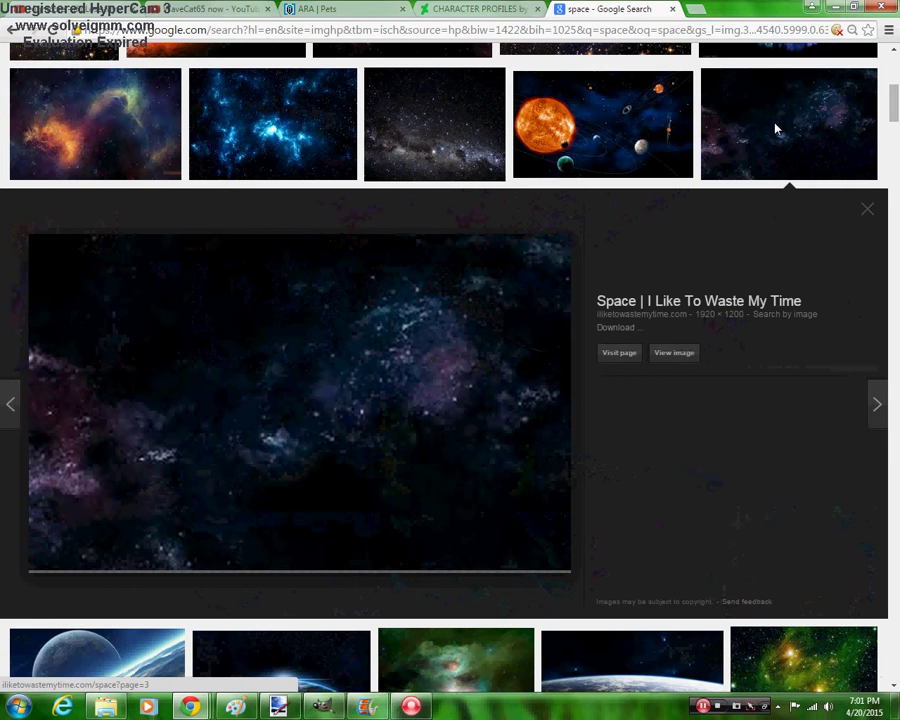
{"action": "left_click", "coordinate": [772, 94]}
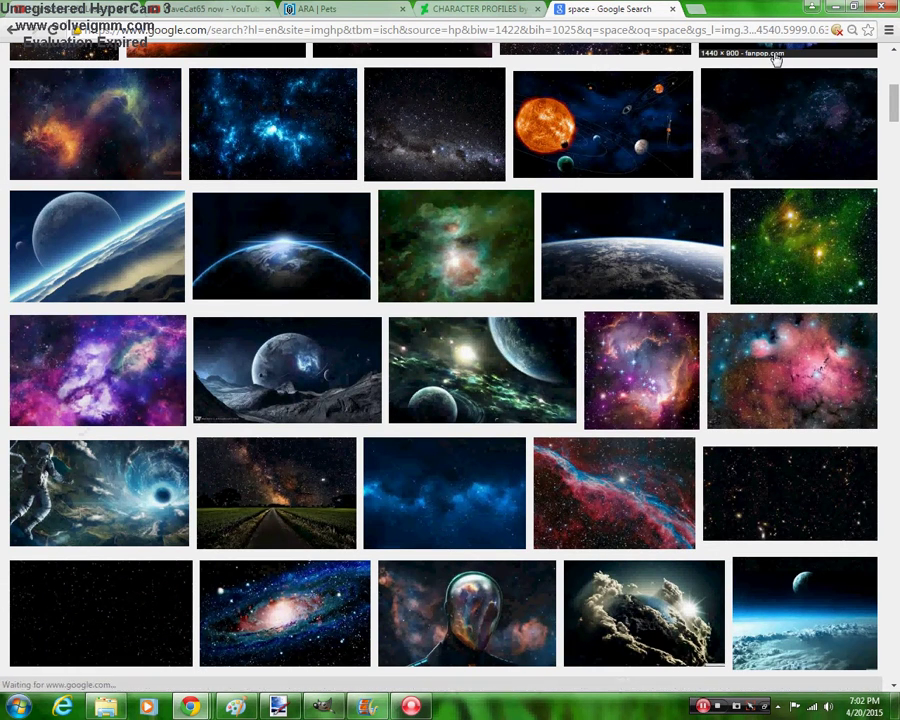
{"action": "left_click", "coordinate": [776, 57]}
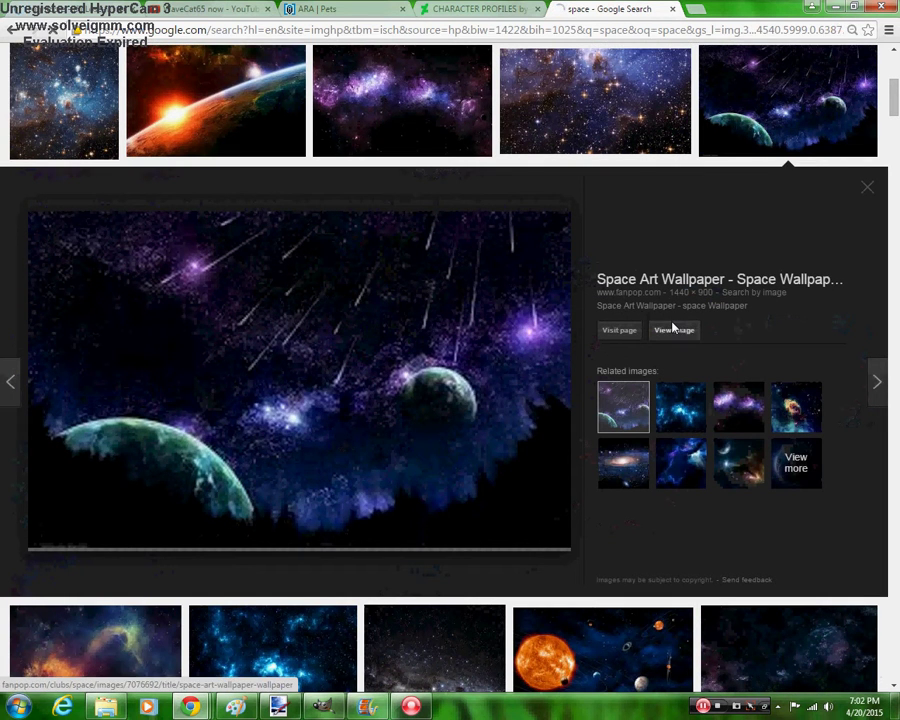
{"action": "left_click", "coordinate": [673, 329]}
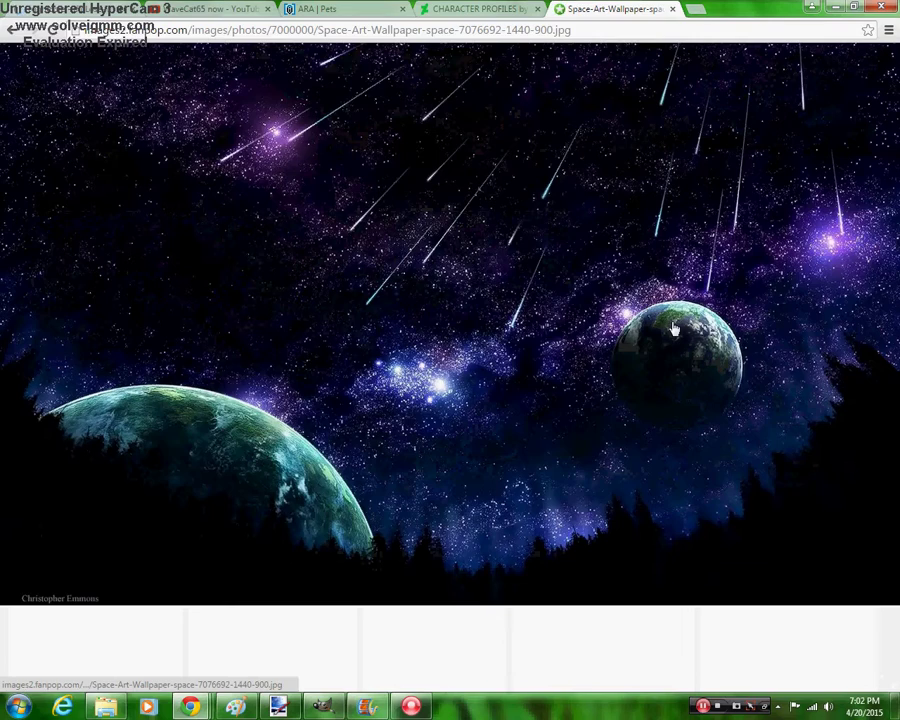
Copy the space wallpaper from the browser and paste it into the GIMP cat image as a new layer
{"action": "right_click", "coordinate": [483, 312]}
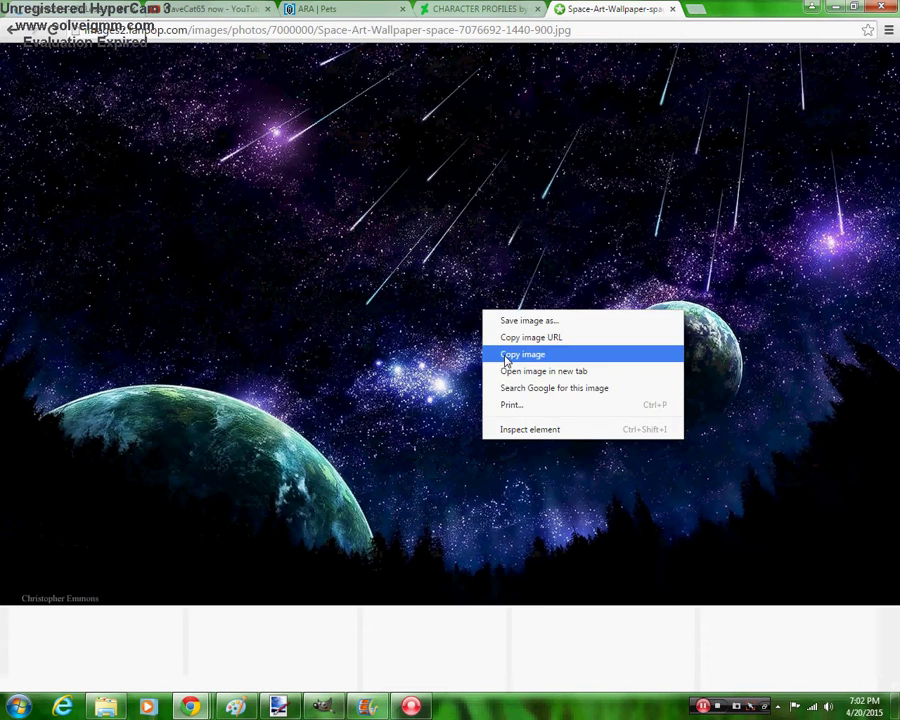
{"action": "left_click", "coordinate": [506, 354]}
{"action": "left_click", "coordinate": [337, 712]}
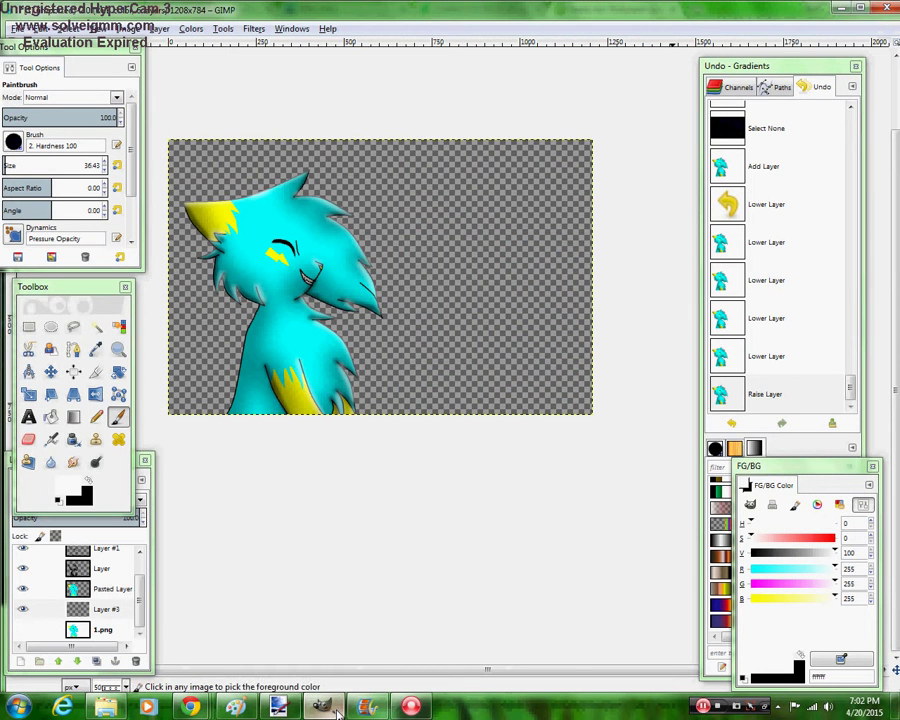
{"action": "key", "text": "ctrl+v"}
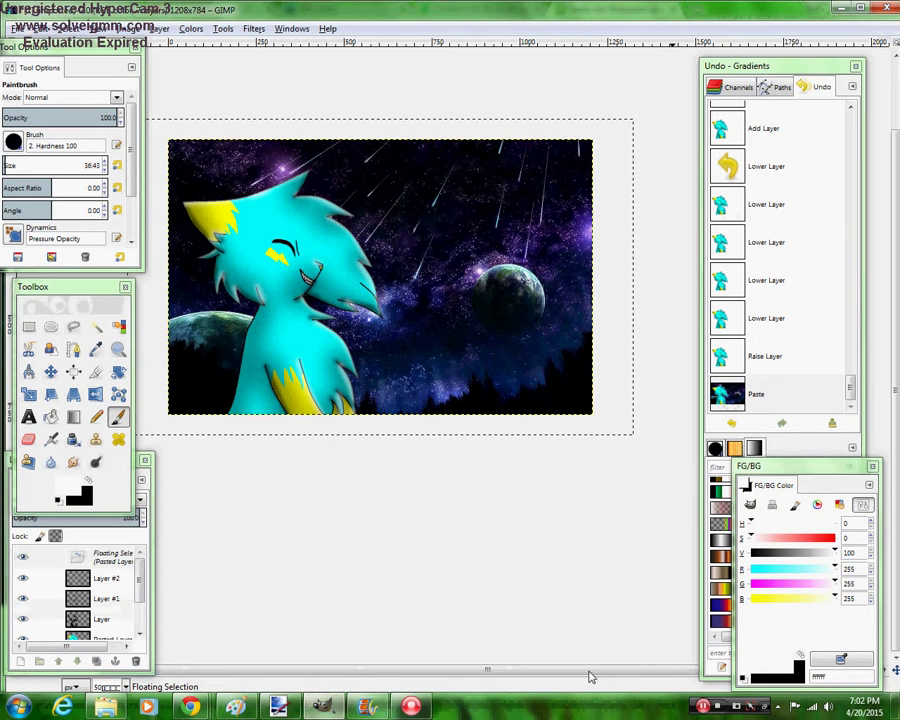
{"action": "scroll", "coordinate": [400, 275], "scroll_direction": "left", "scroll_amount": 2}
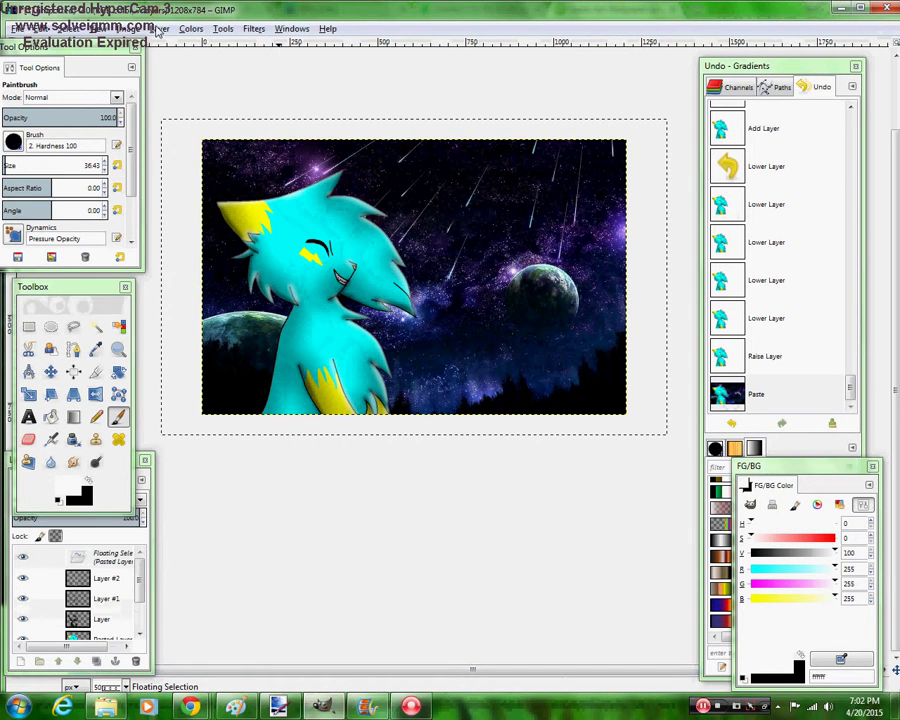
{"action": "left_click", "coordinate": [158, 28]}
{"action": "left_click", "coordinate": [190, 46]}
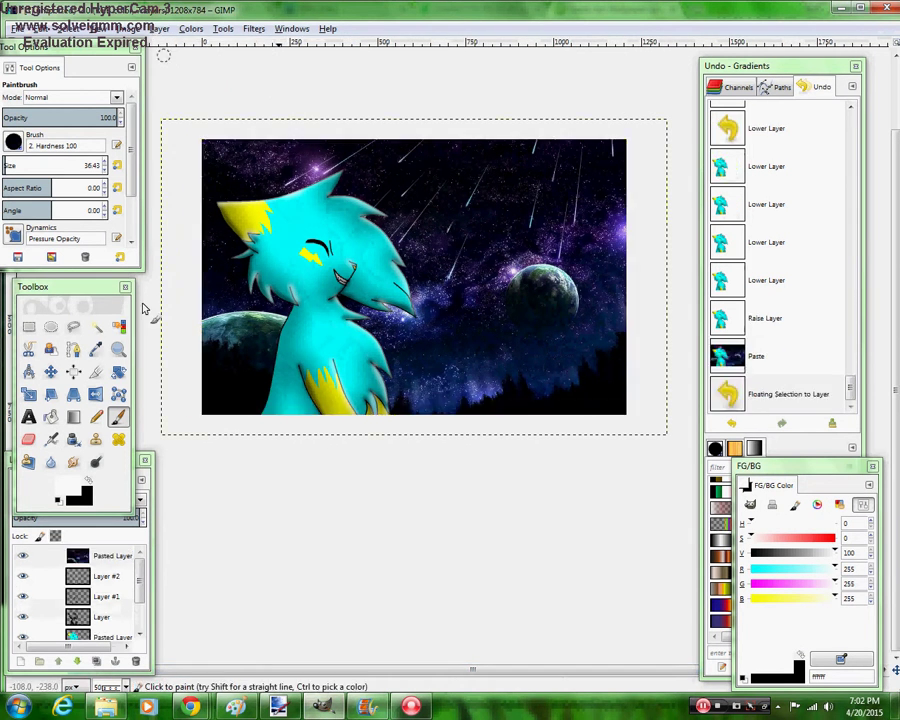
Lower the pasted space layer directly beneath the cyan cat's Pasted Layer and duplicate it
{"action": "left_click", "coordinate": [76, 662]}
{"action": "left_click", "coordinate": [76, 662]}
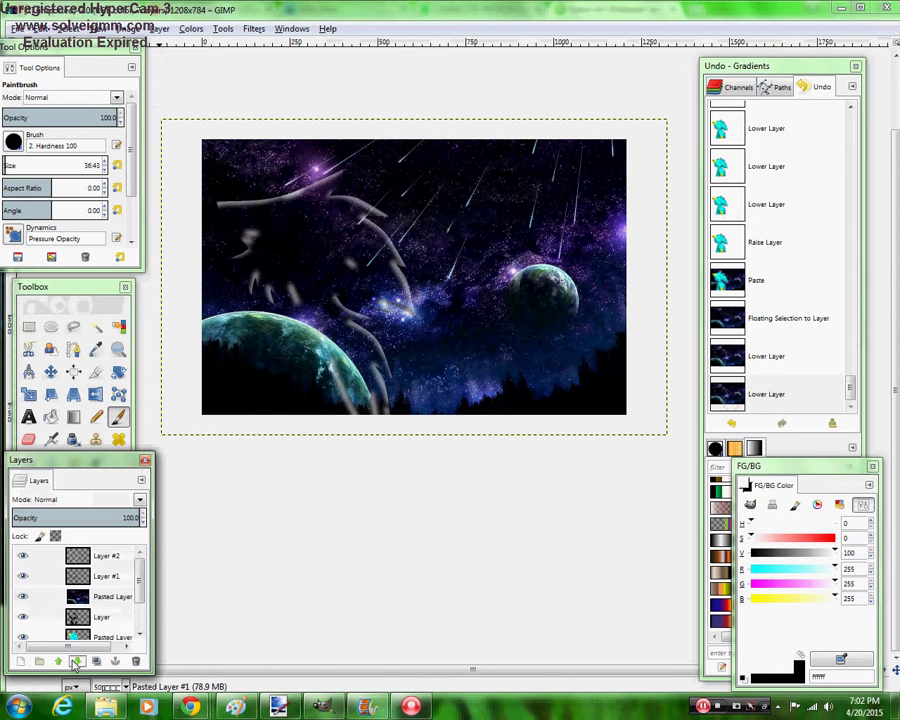
{"action": "left_click", "coordinate": [78, 662]}
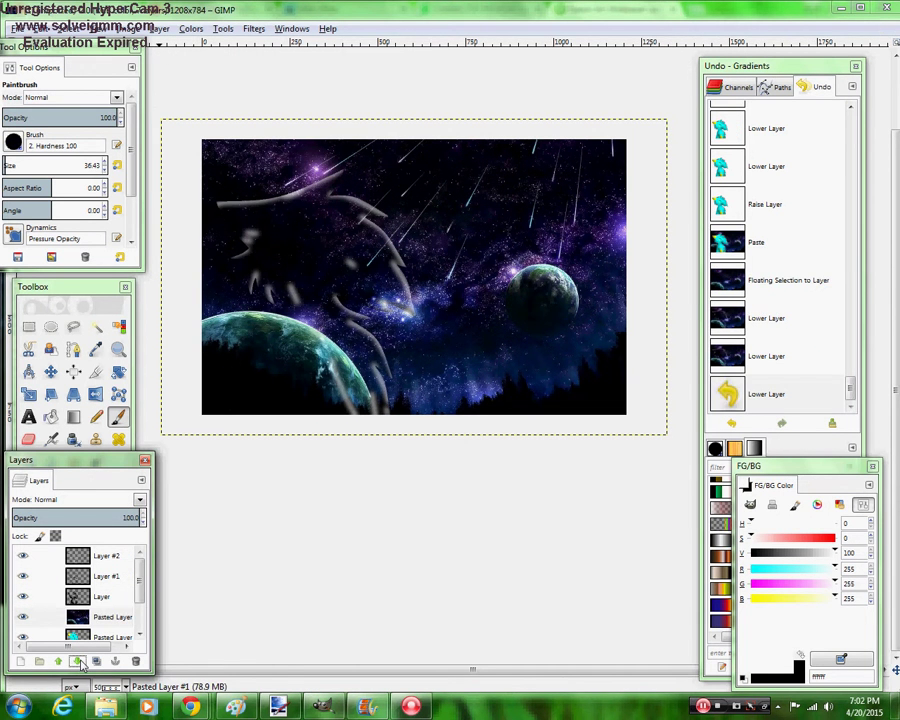
{"action": "left_click", "coordinate": [78, 662]}
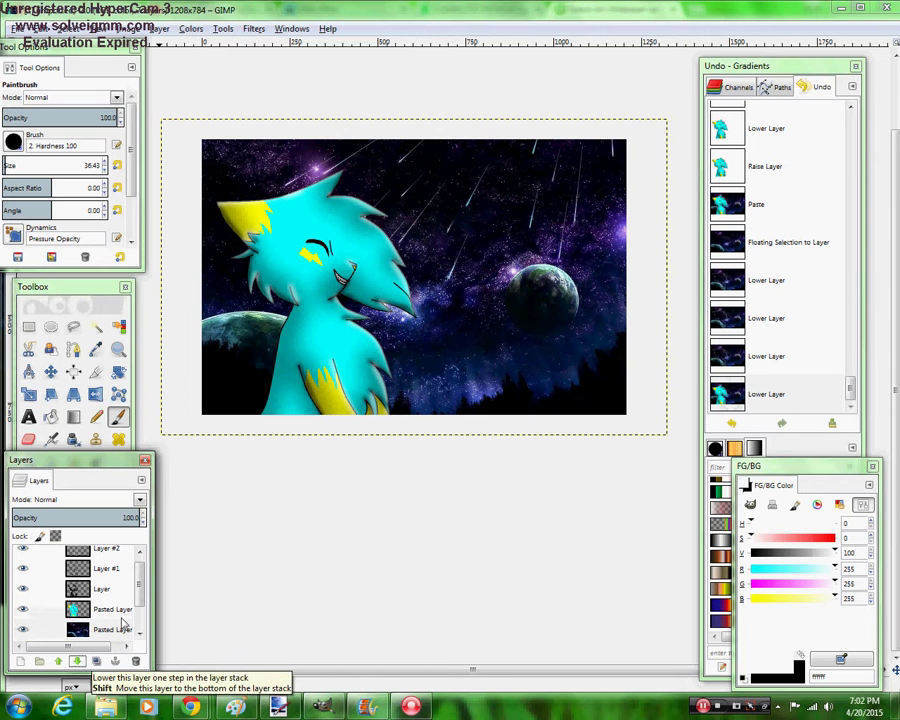
{"action": "left_click_drag", "start_coordinate": [140, 575], "coordinate": [140, 590]}
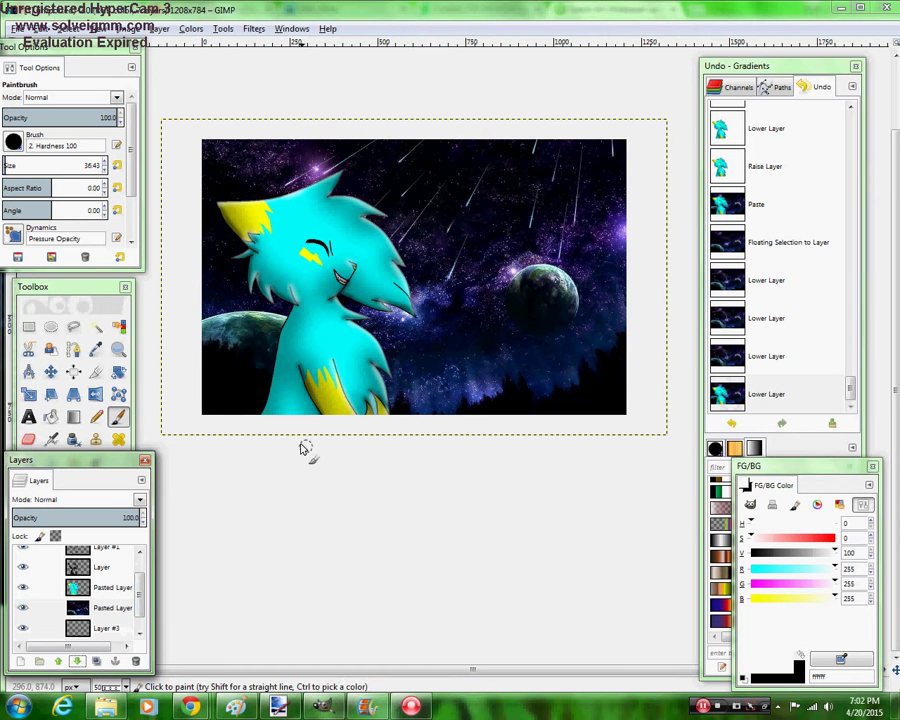
{"action": "left_click", "coordinate": [97, 662]}
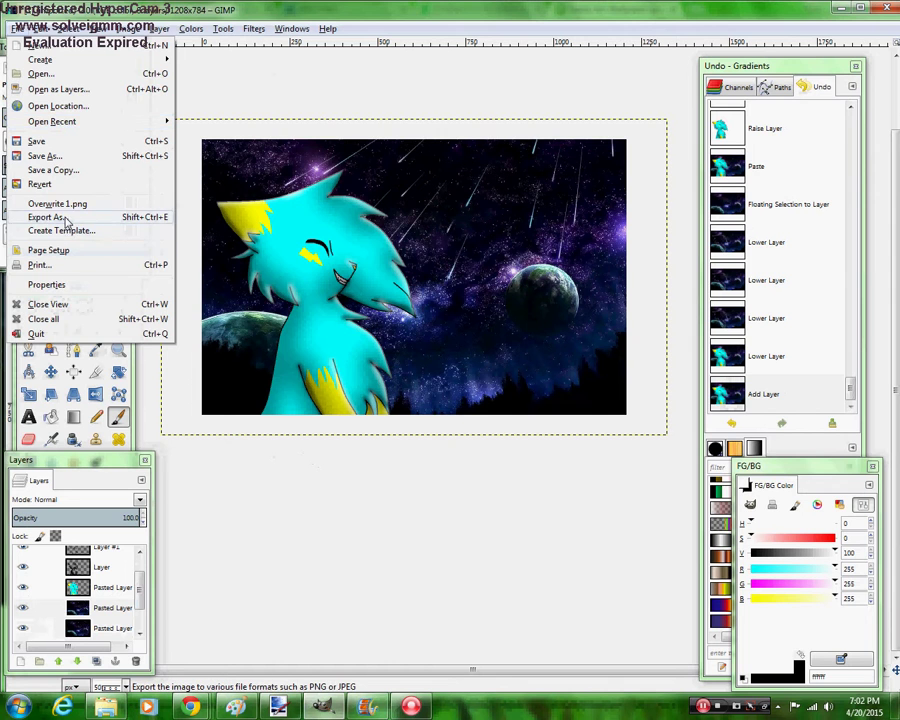
Export the image as 1.png in the intro folder, replacing the existing file
{"action": "left_click", "coordinate": [62, 217]}
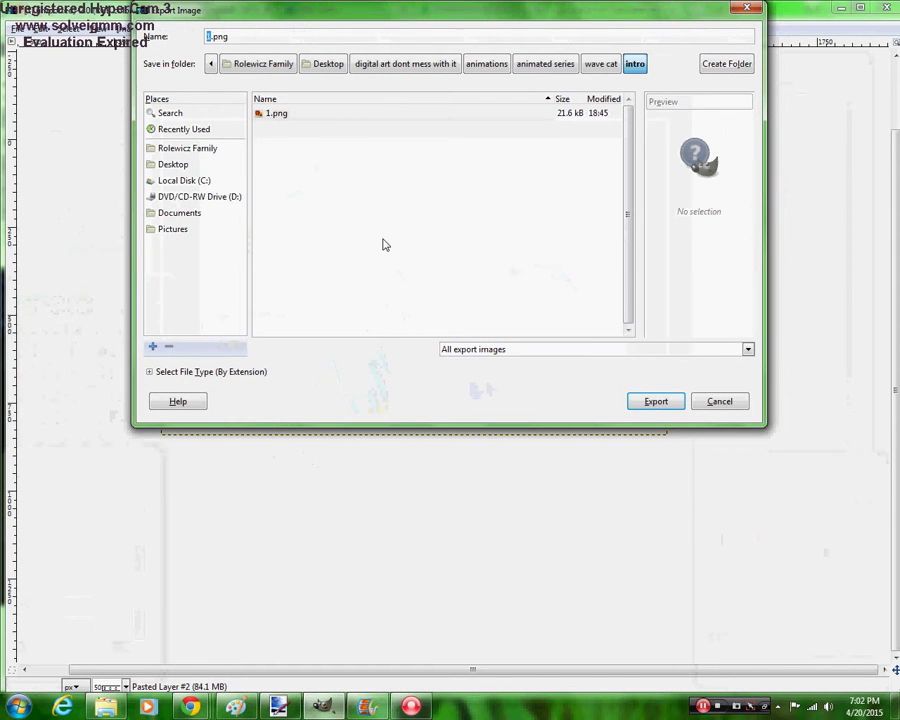
{"action": "left_click", "coordinate": [671, 400]}
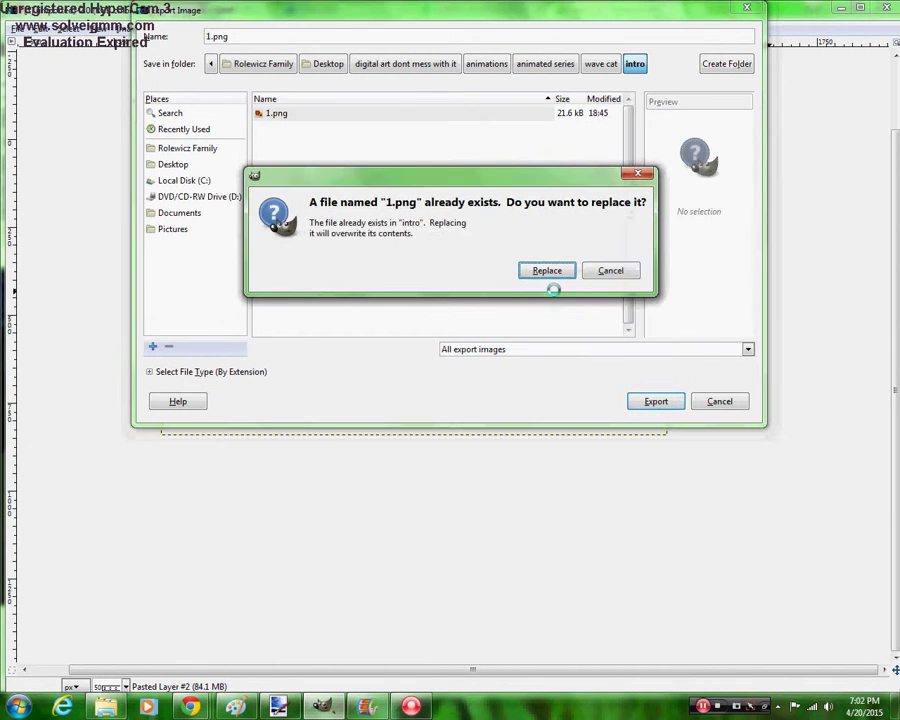
{"action": "left_click", "coordinate": [546, 272]}
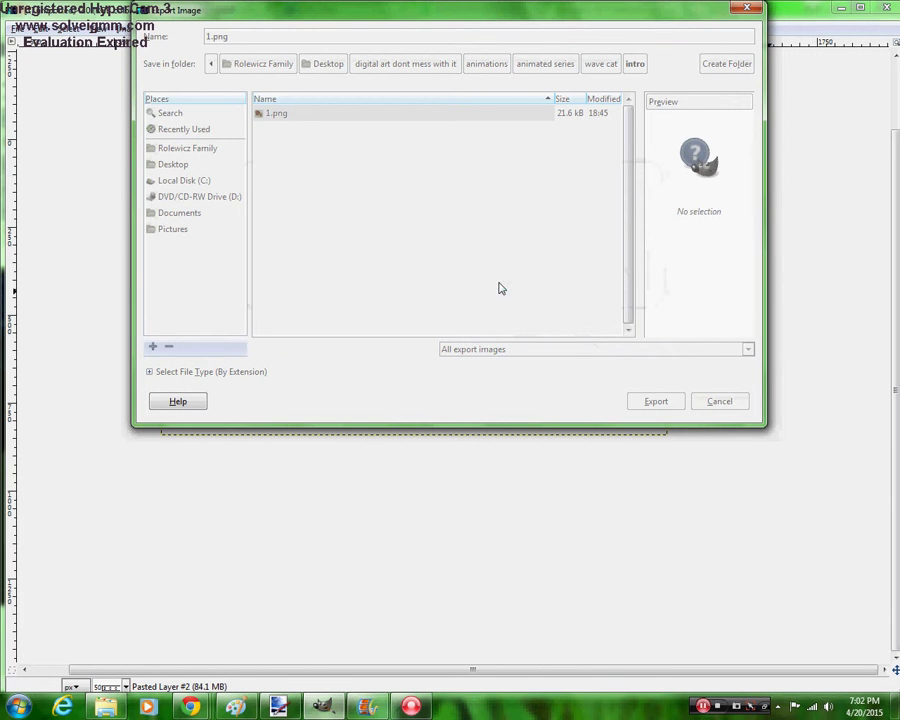
{"action": "left_click", "coordinate": [477, 485]}
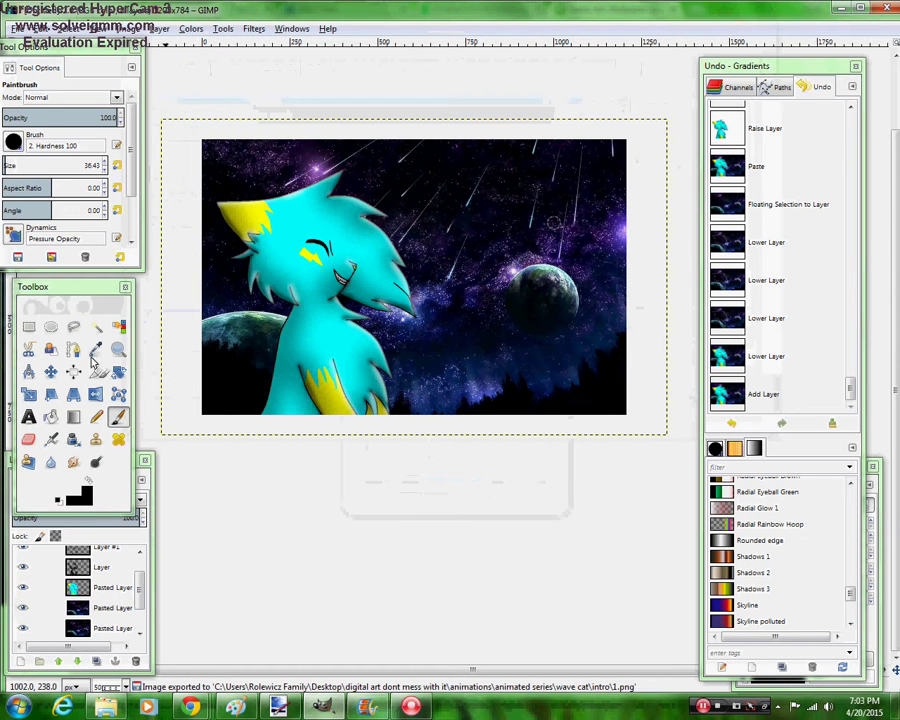
Hide both space layers and create a new layer from the visible cat artwork
{"action": "left_click", "coordinate": [24, 608]}
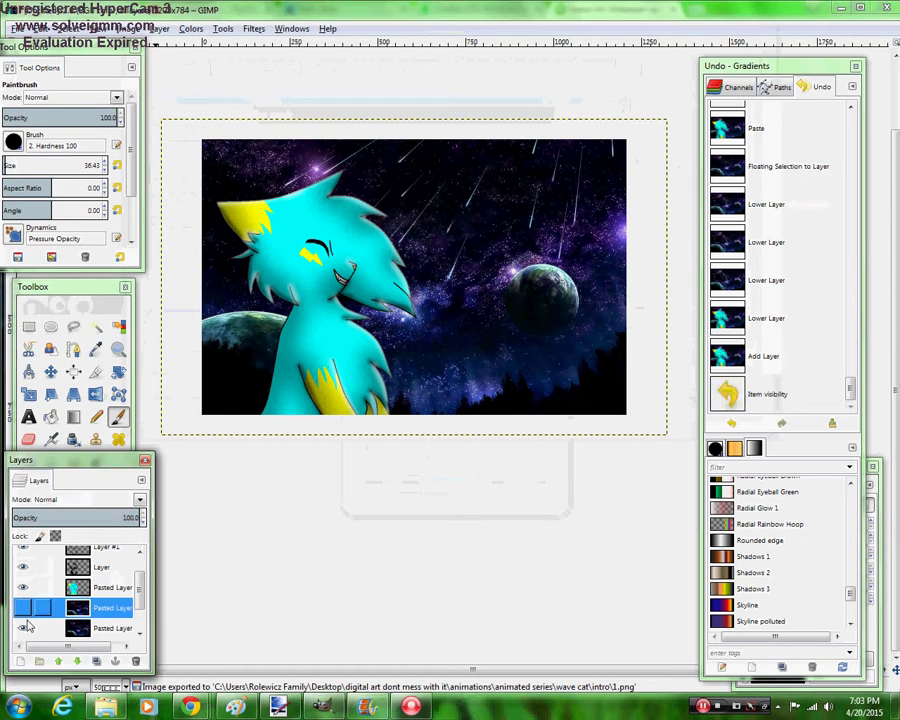
{"action": "left_click", "coordinate": [24, 628]}
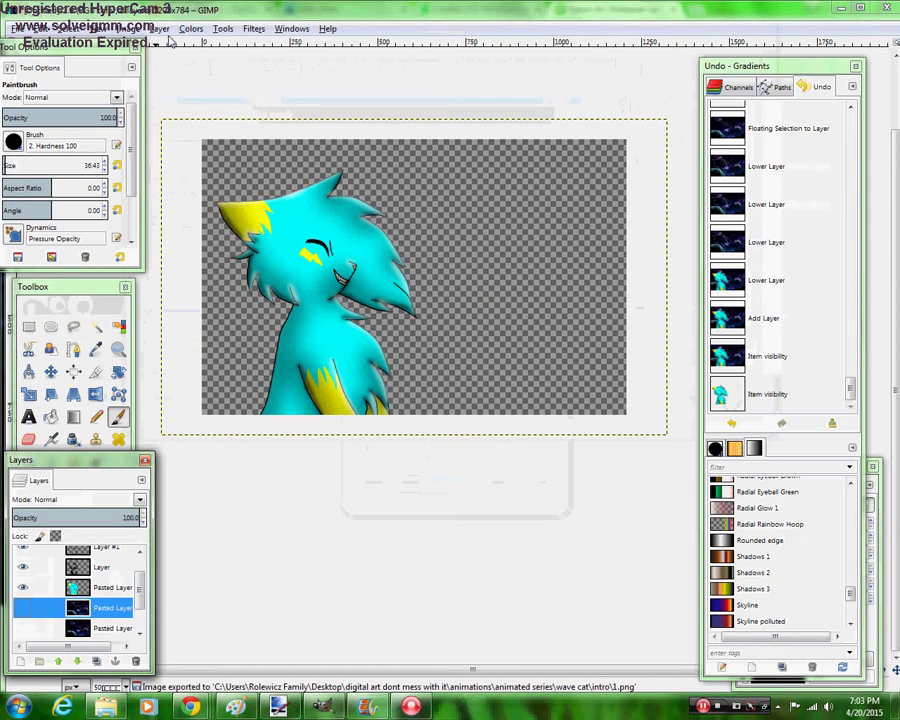
{"action": "left_click", "coordinate": [159, 28]}
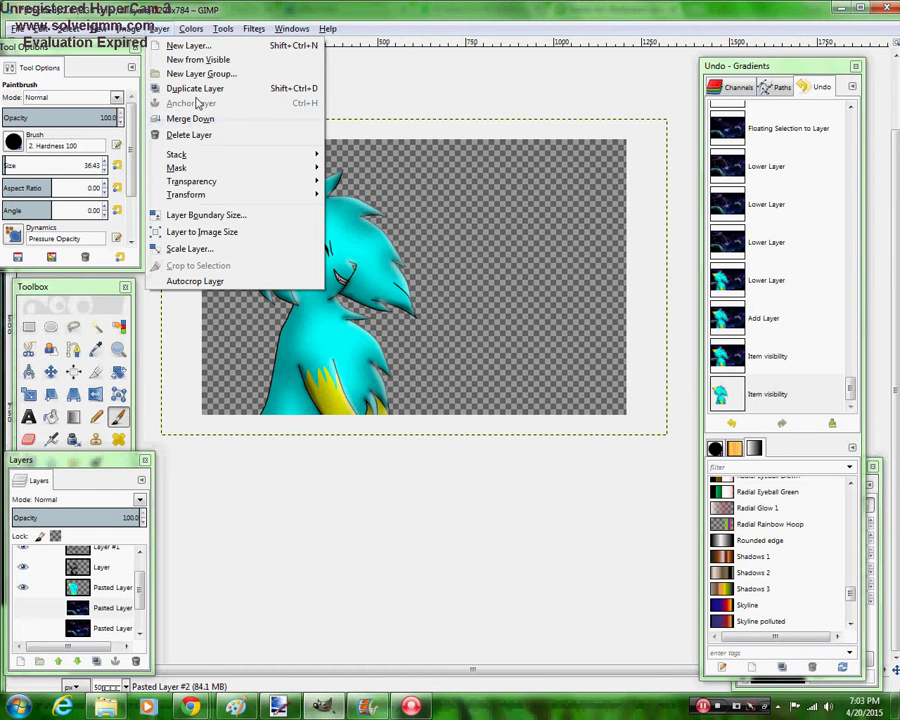
{"action": "left_click", "coordinate": [195, 59]}
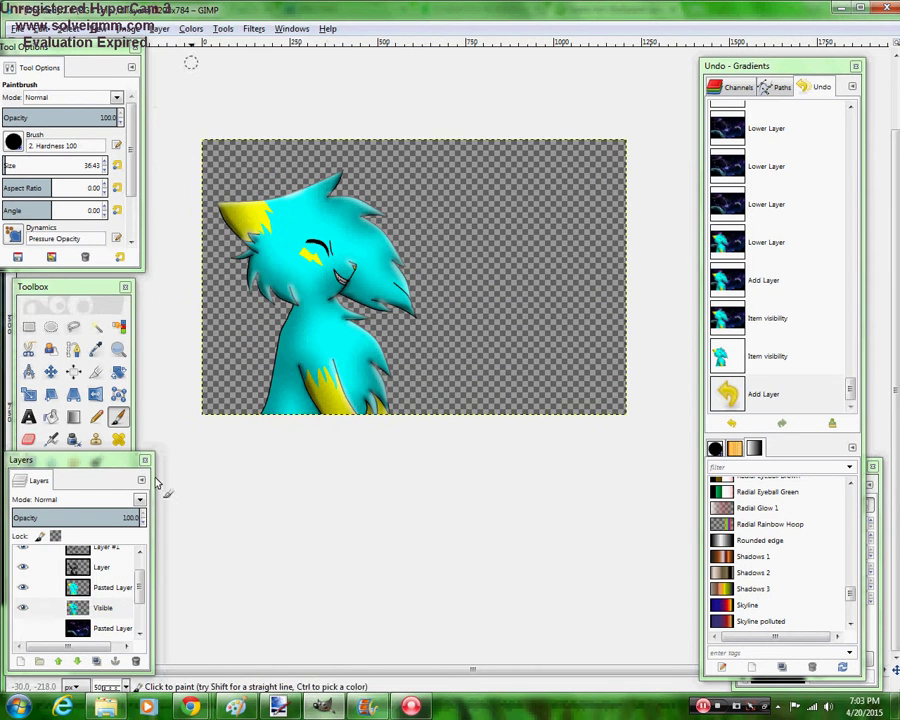
Hide the original cat layers above the Visible layer: Pasted Layer, Layer, Layer #1 and Layer #2
{"action": "left_click", "coordinate": [100, 608]}
{"action": "left_click", "coordinate": [22, 587]}
{"action": "left_click", "coordinate": [22, 567]}
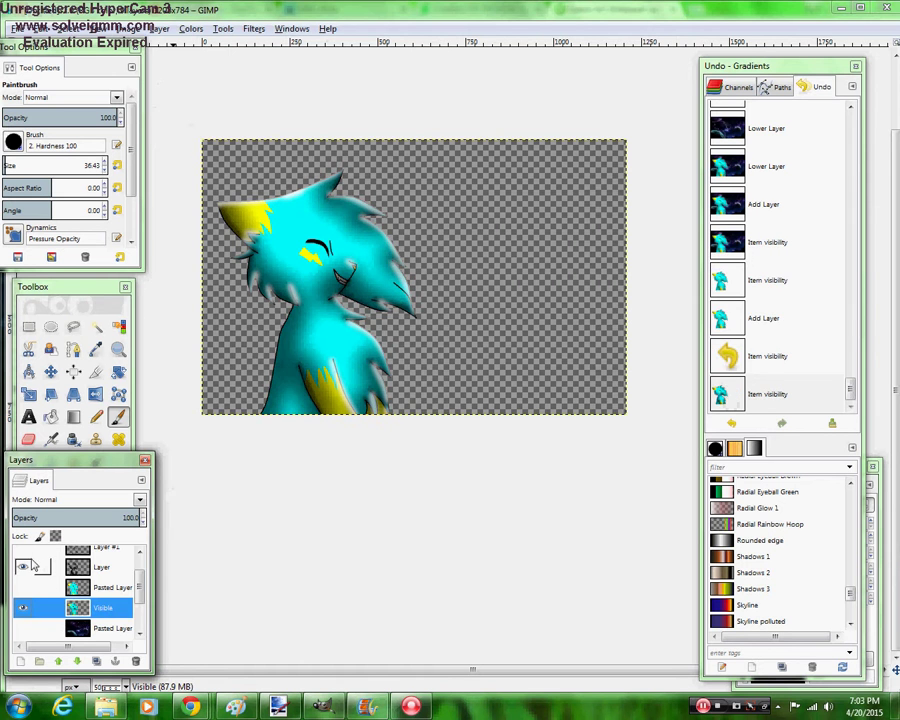
{"action": "left_click", "coordinate": [22, 567]}
{"action": "scroll", "coordinate": [138, 578], "scroll_direction": "up", "scroll_amount": 2}
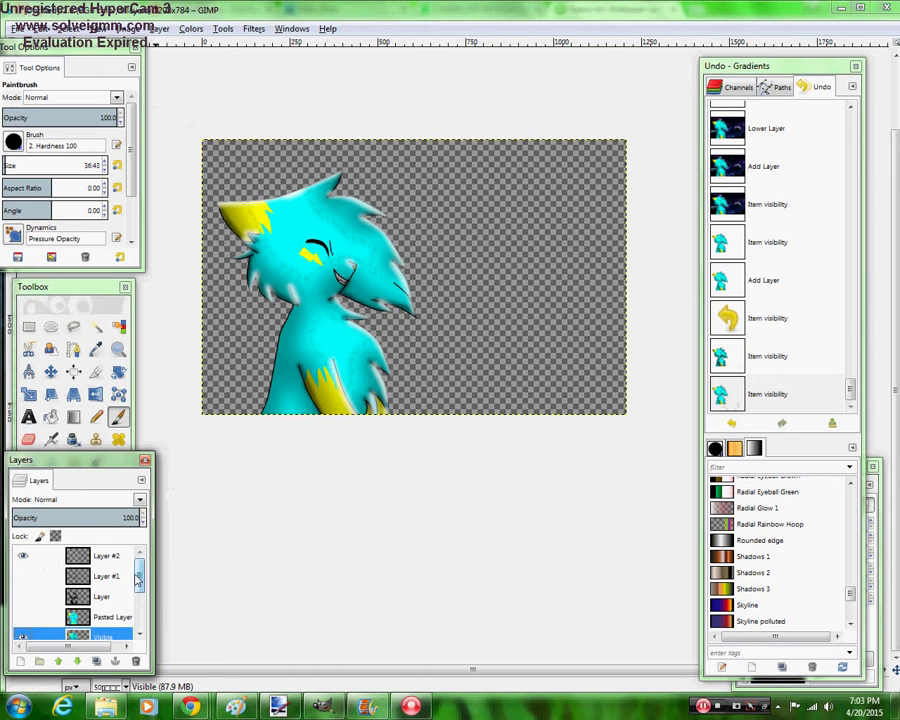
{"action": "left_click", "coordinate": [22, 555]}
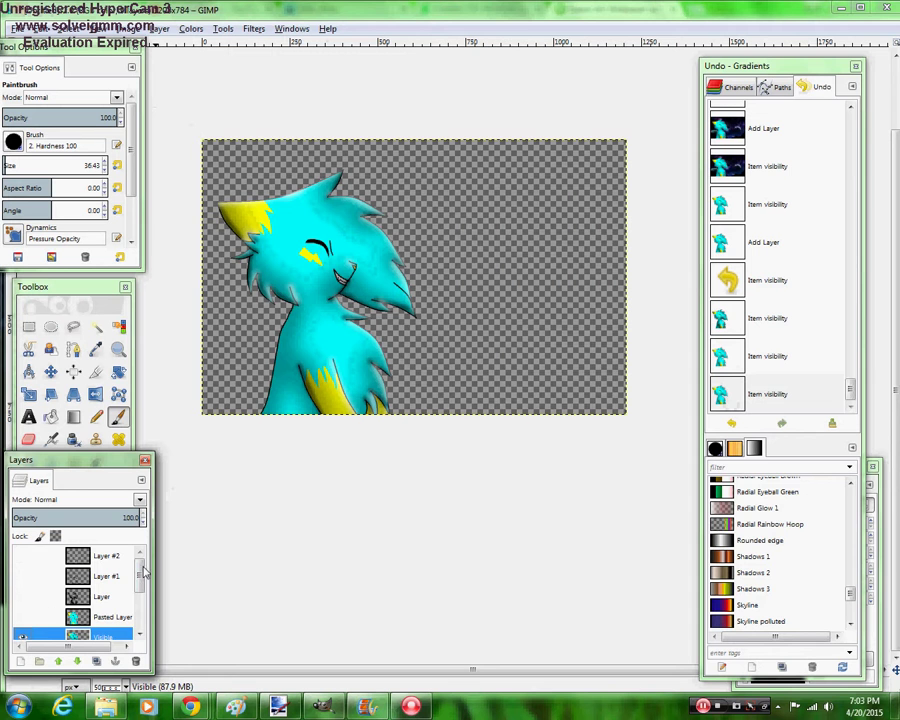
Make both space layers beneath the Visible layer visible again
{"action": "scroll", "coordinate": [140, 588], "scroll_direction": "down", "scroll_amount": 1}
{"action": "scroll", "coordinate": [140, 588], "scroll_direction": "down", "scroll_amount": 2}
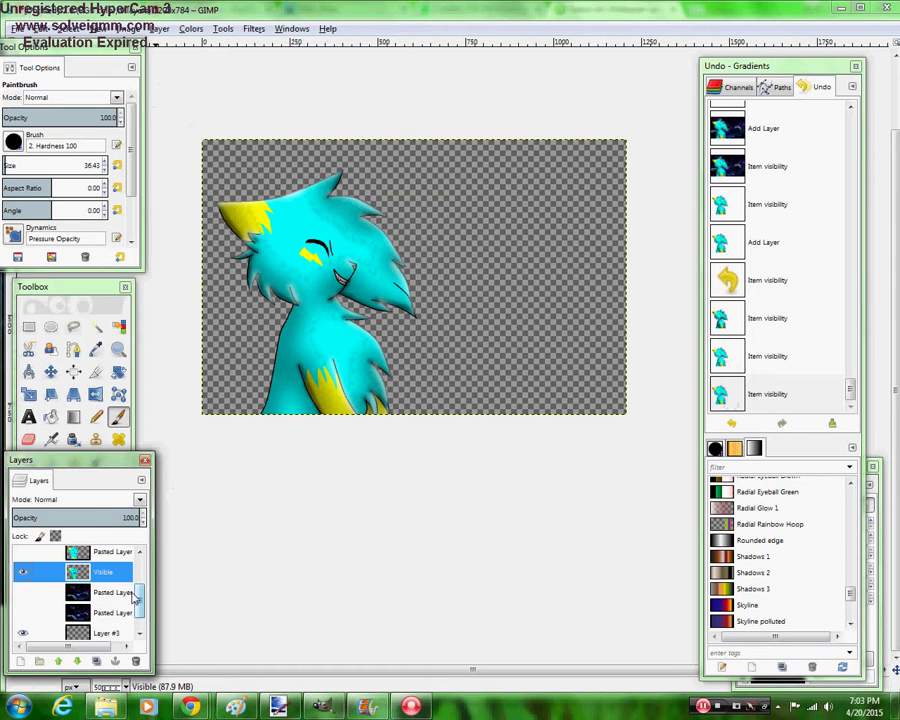
{"action": "left_click", "coordinate": [22, 596]}
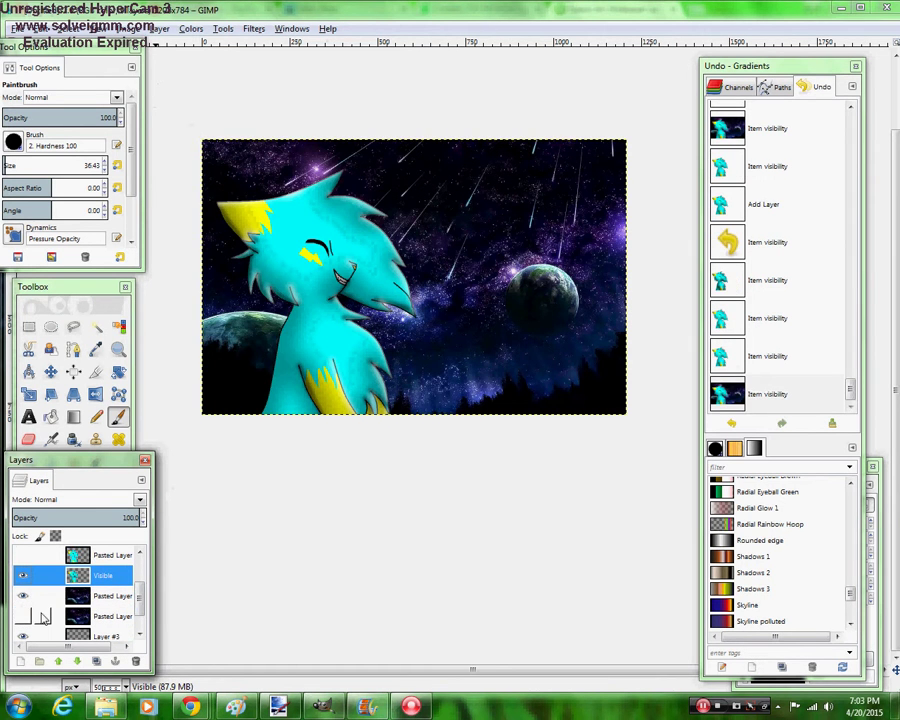
{"action": "left_click", "coordinate": [22, 616]}
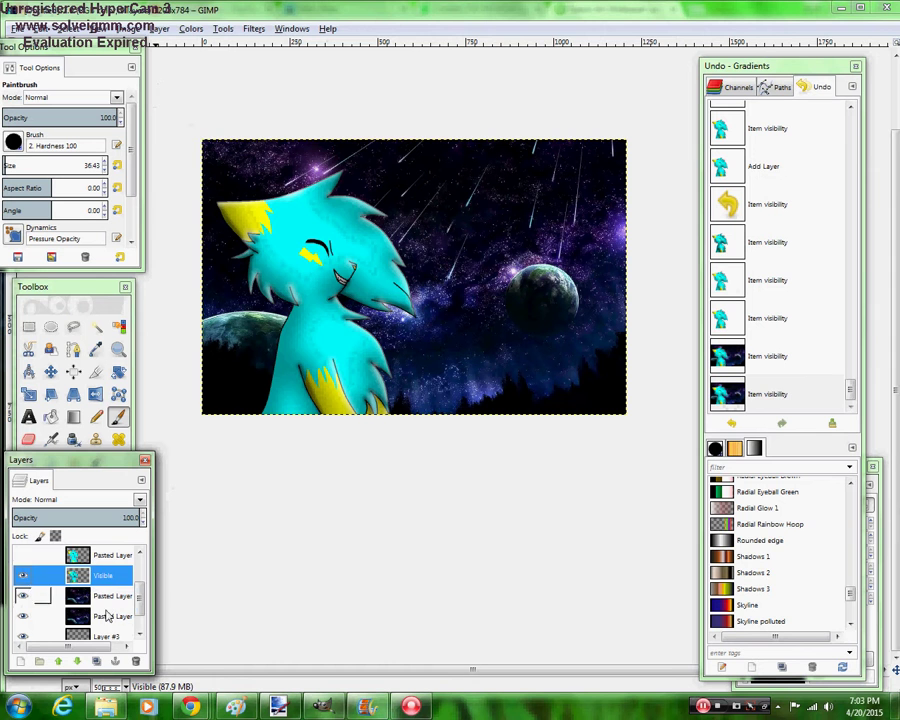
Duplicate the Visible cat layer, hide the copy and make the original Visible layer active
{"action": "left_click", "coordinate": [96, 662]}
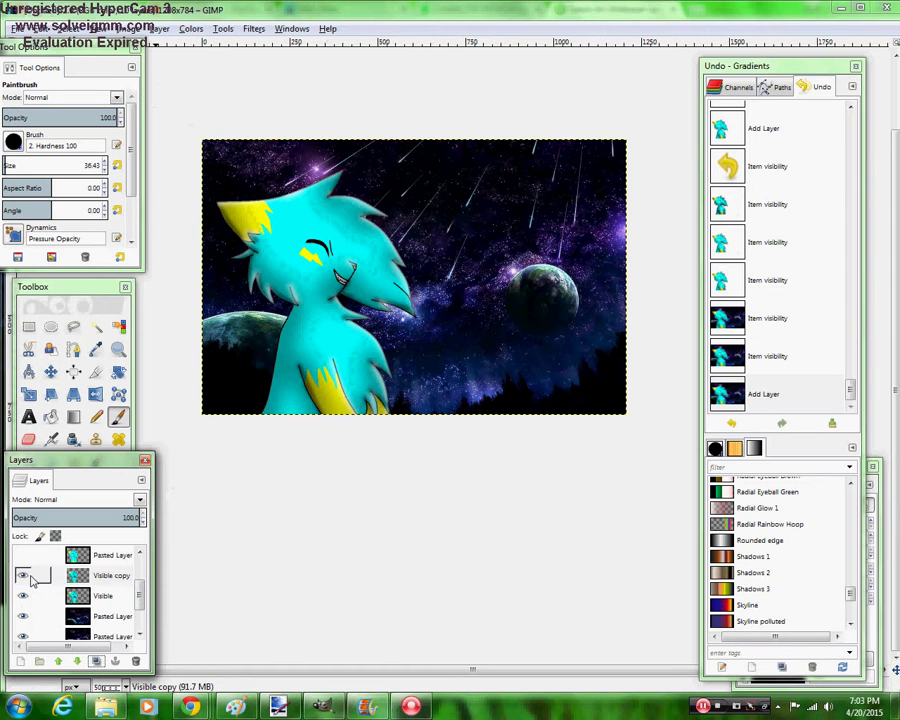
{"action": "left_click", "coordinate": [22, 575]}
{"action": "left_click", "coordinate": [35, 595]}
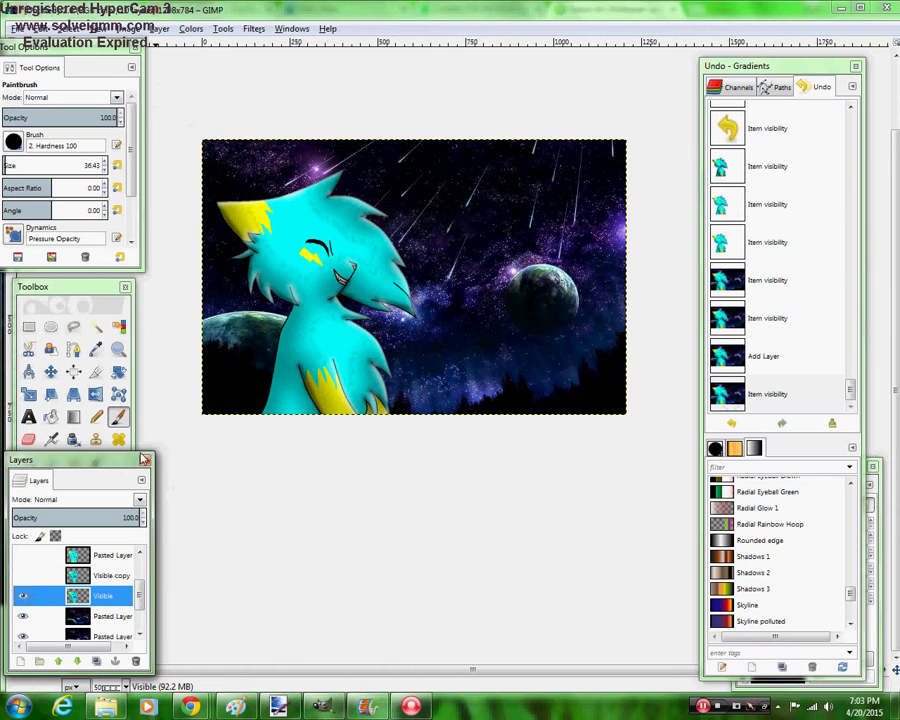
Move the Visible cat layer down and right toward the middle of the canvas with the Scale tool, keeping it 1208 × 784 px
{"action": "left_click", "coordinate": [32, 284]}
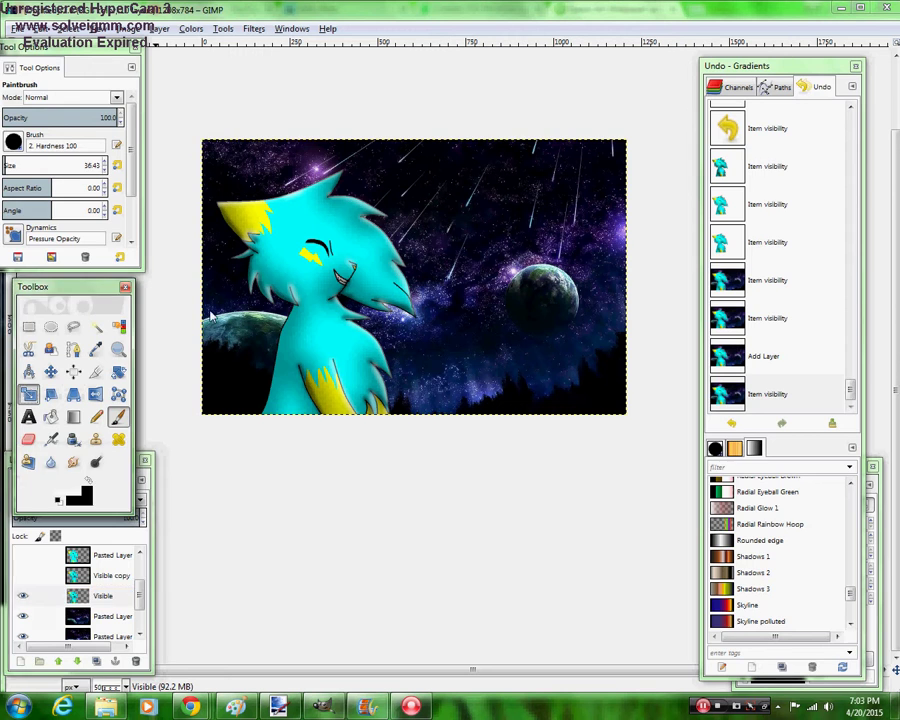
{"action": "key", "text": "shift+s"}
{"action": "left_click", "coordinate": [398, 285]}
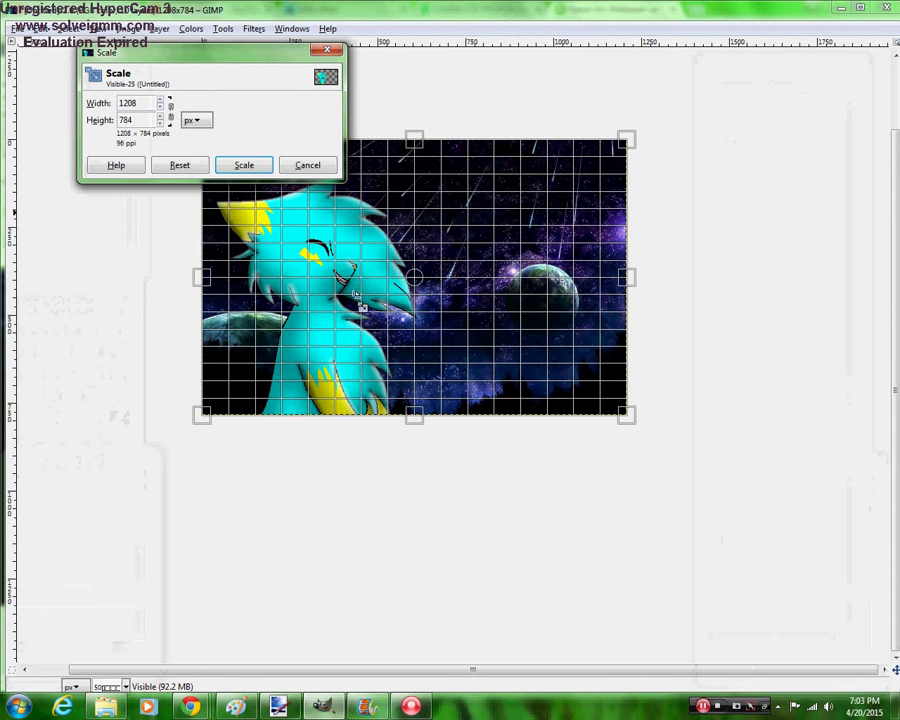
{"action": "key", "text": "Tab"}
{"action": "left_click_drag", "start_coordinate": [453, 306], "coordinate": [483, 335]}
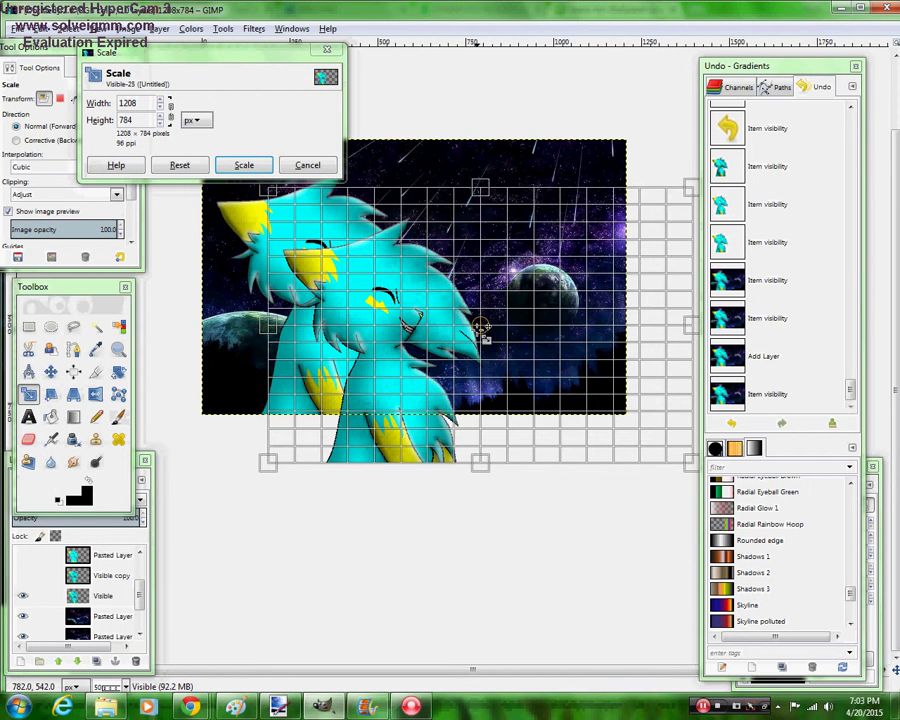
{"action": "left_click", "coordinate": [244, 166]}
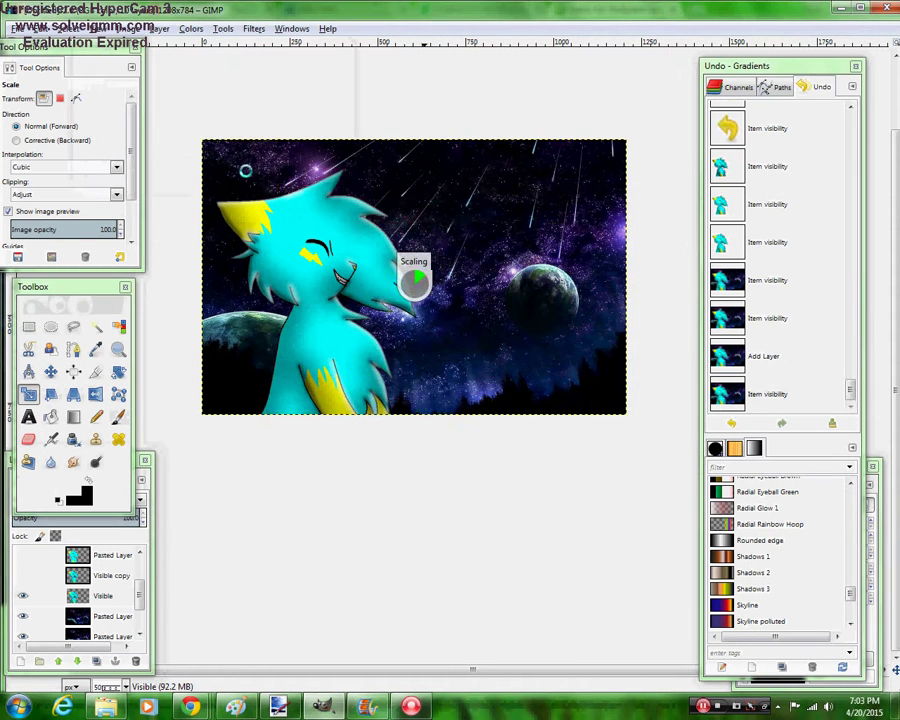
Flip the upper space layer horizontally behind the cat
{"action": "left_click", "coordinate": [118, 616]}
{"action": "left_click", "coordinate": [158, 29]}
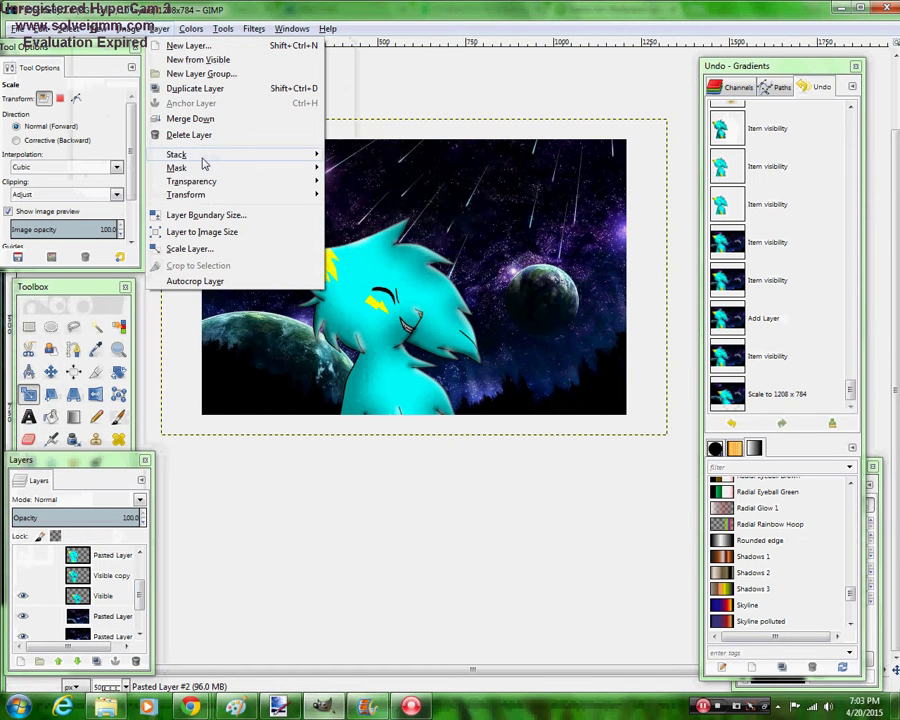
{"action": "mouse_move", "coordinate": [203, 198]}
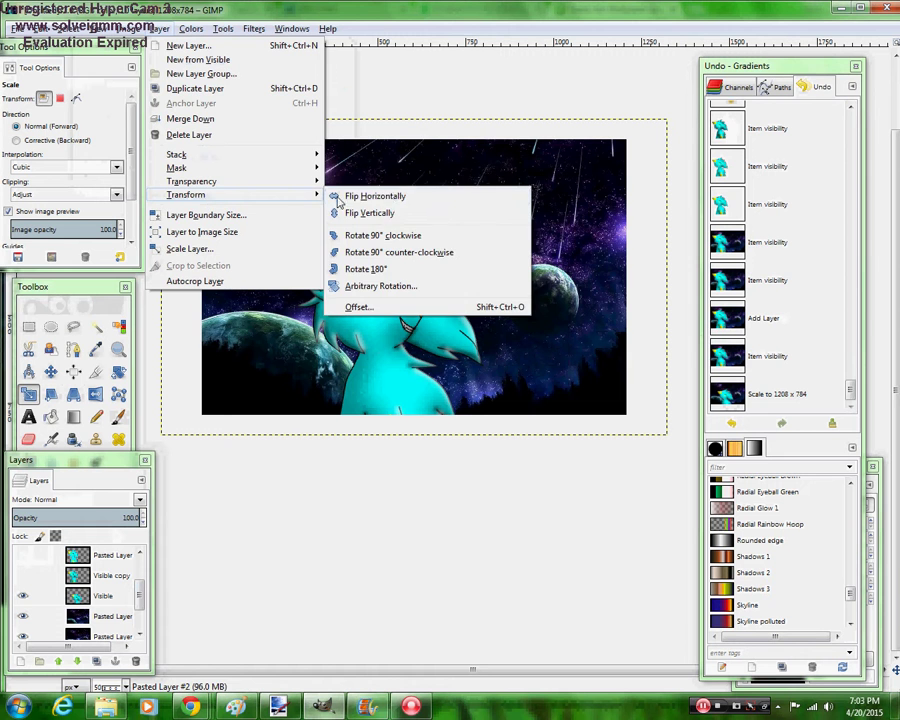
{"action": "left_click", "coordinate": [396, 199]}
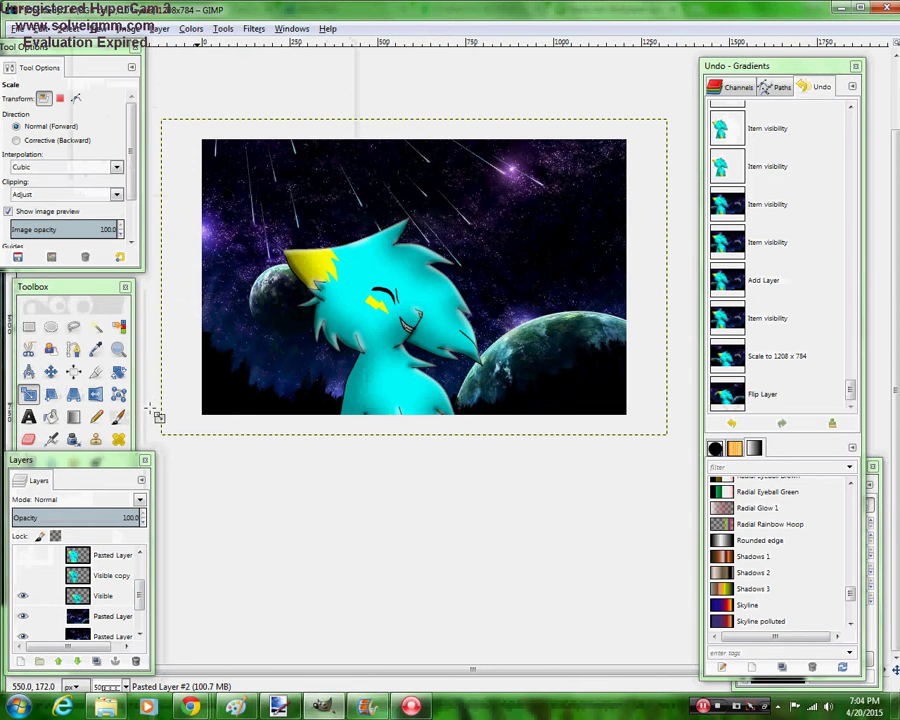
Enlarge the flipped upper space layer to 1740 × 1240 px with the Scale tool, extending it up and left beyond the canvas
{"action": "left_click", "coordinate": [234, 254]}
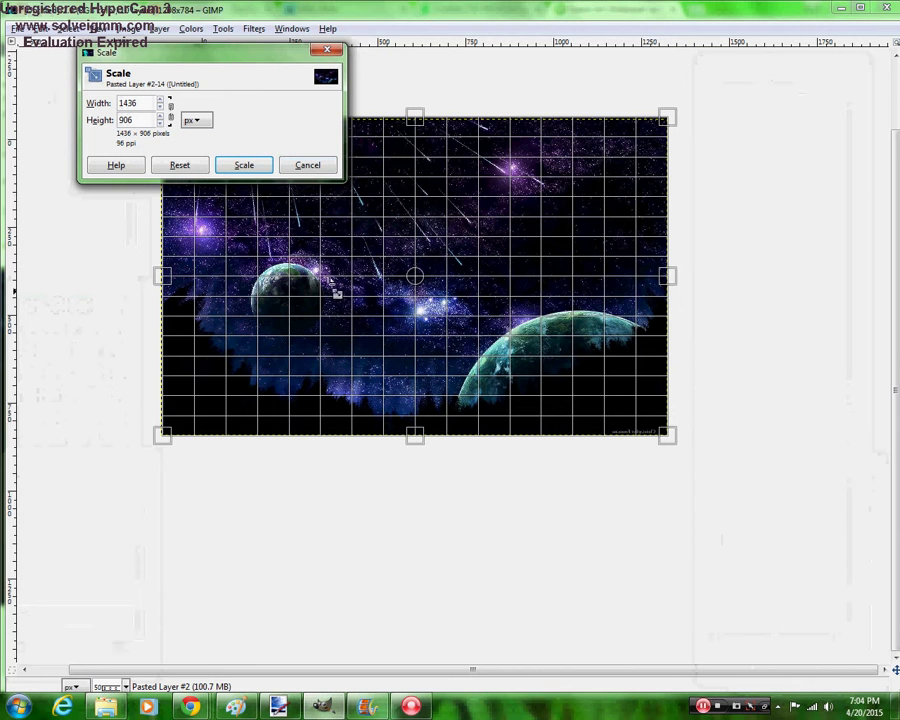
{"action": "left_click_drag", "start_coordinate": [397, 311], "coordinate": [385, 287]}
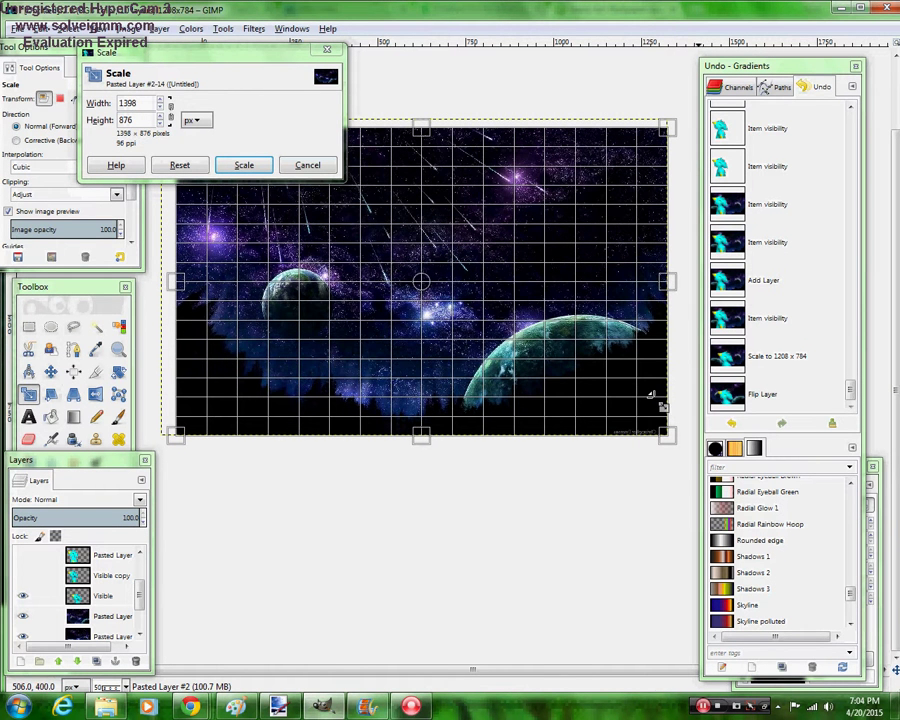
{"action": "left_click_drag", "start_coordinate": [250, 62], "coordinate": [783, 59]}
{"action": "left_click_drag", "start_coordinate": [832, 78], "coordinate": [895, 98]}
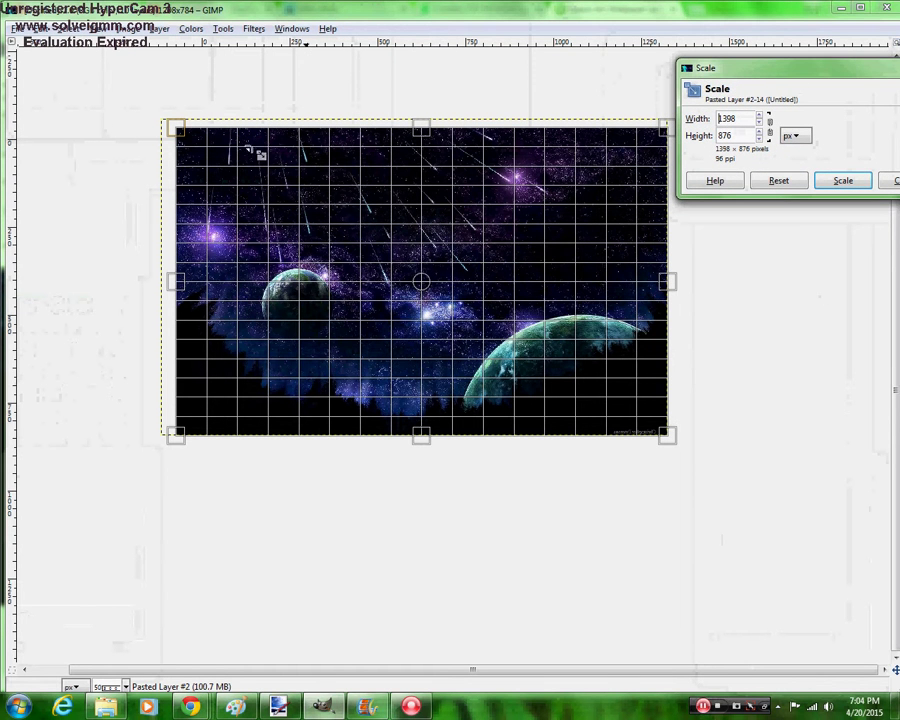
{"action": "left_click_drag", "start_coordinate": [181, 137], "coordinate": [40, 1]}
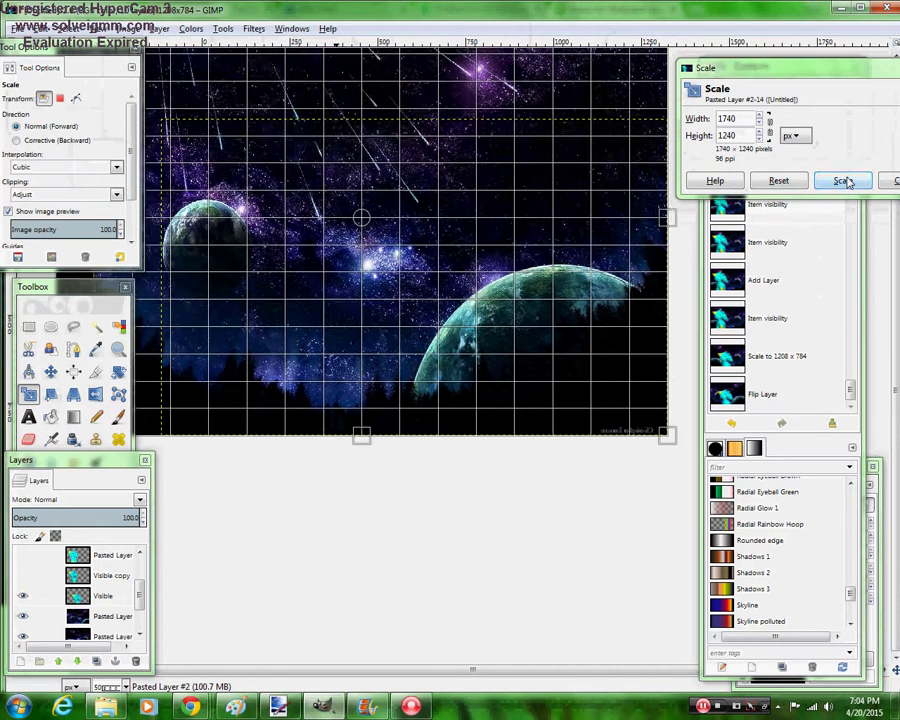
{"action": "left_click", "coordinate": [843, 180]}
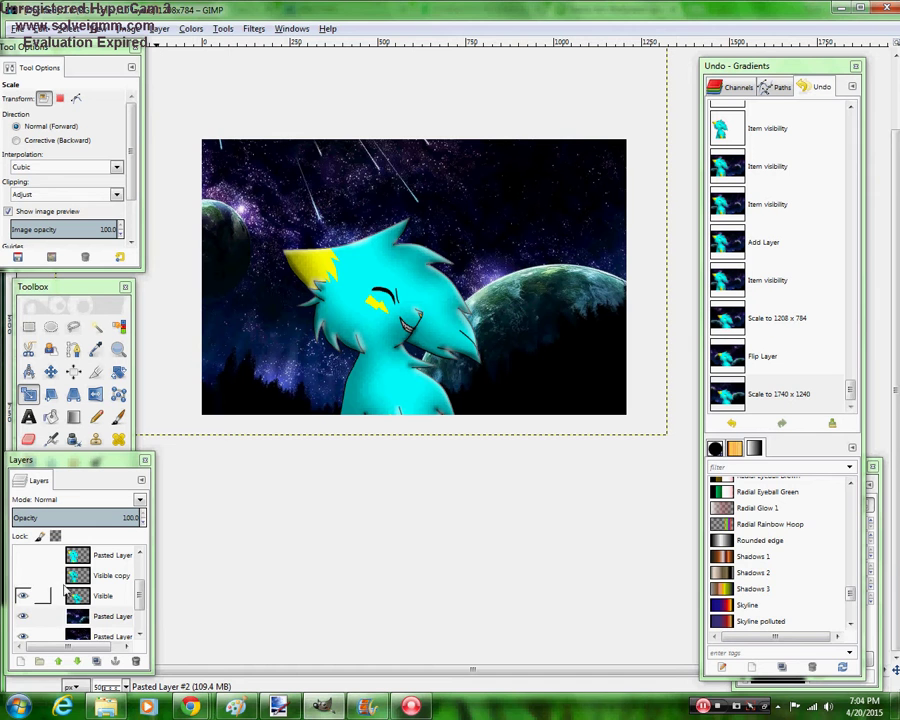
Select the Visible cat layer and duplicate it
{"action": "left_click", "coordinate": [76, 575]}
{"action": "left_click", "coordinate": [76, 595]}
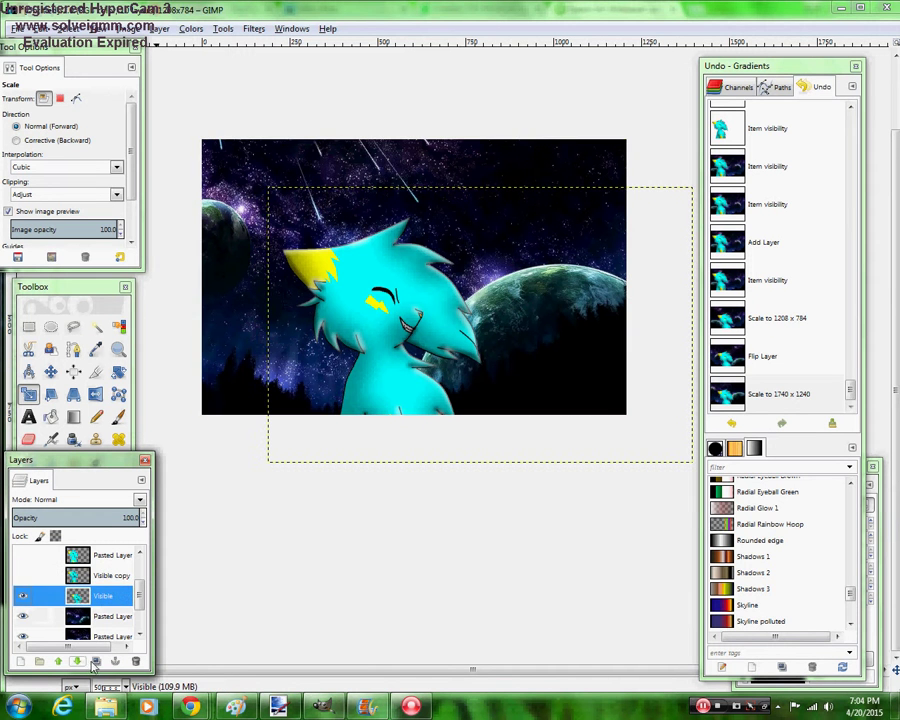
{"action": "left_click", "coordinate": [96, 661]}
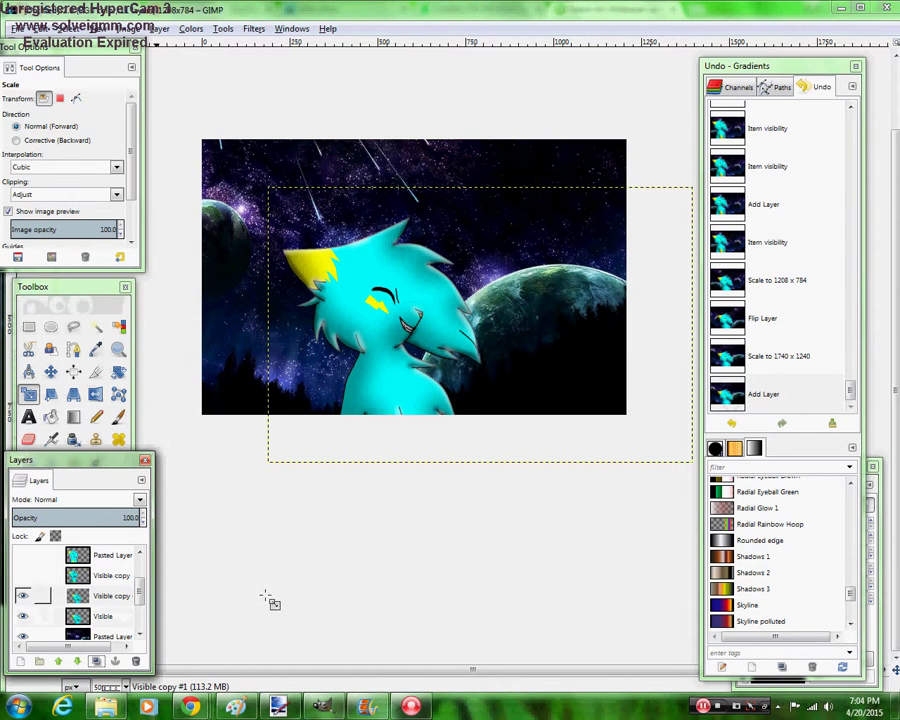
Export the current frame as 0.png into the intro folder with the offered PNG options
{"action": "left_click", "coordinate": [16, 28]}
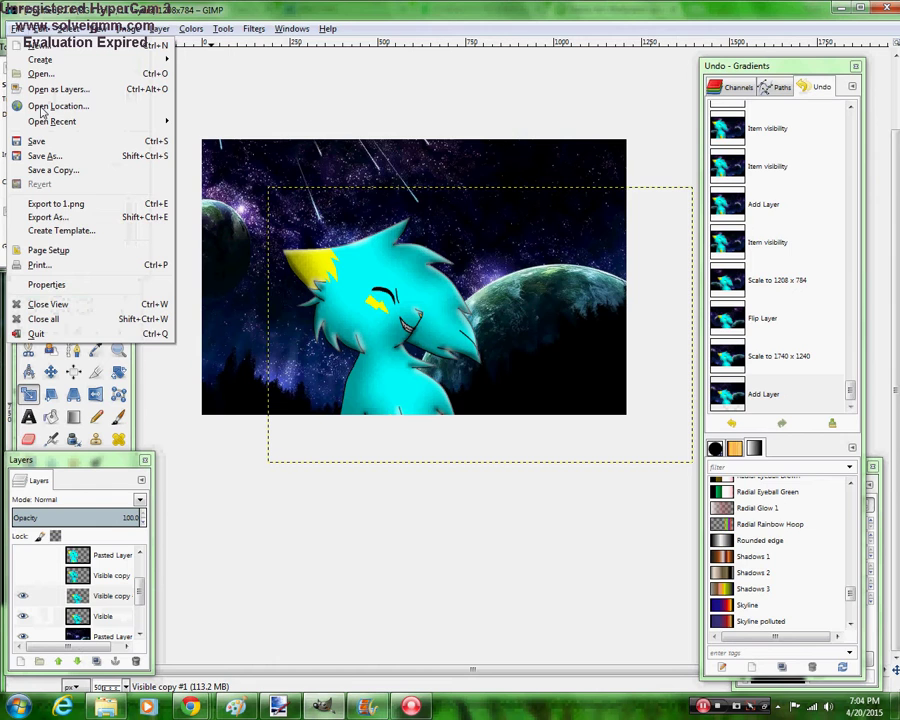
{"action": "left_click", "coordinate": [97, 218]}
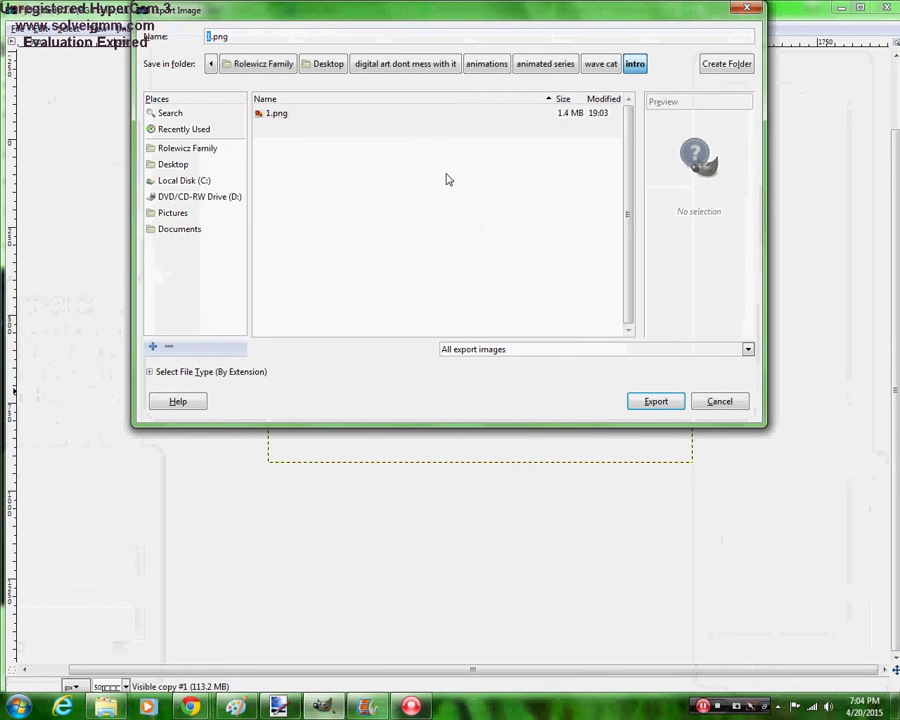
{"action": "type", "text": "0"}
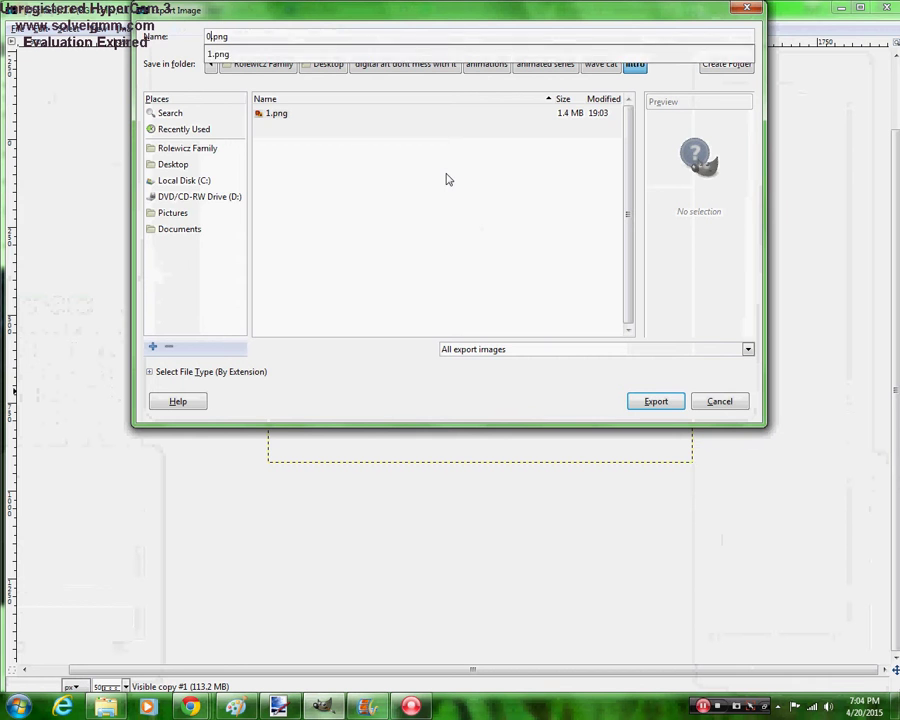
{"action": "key", "text": "Return"}
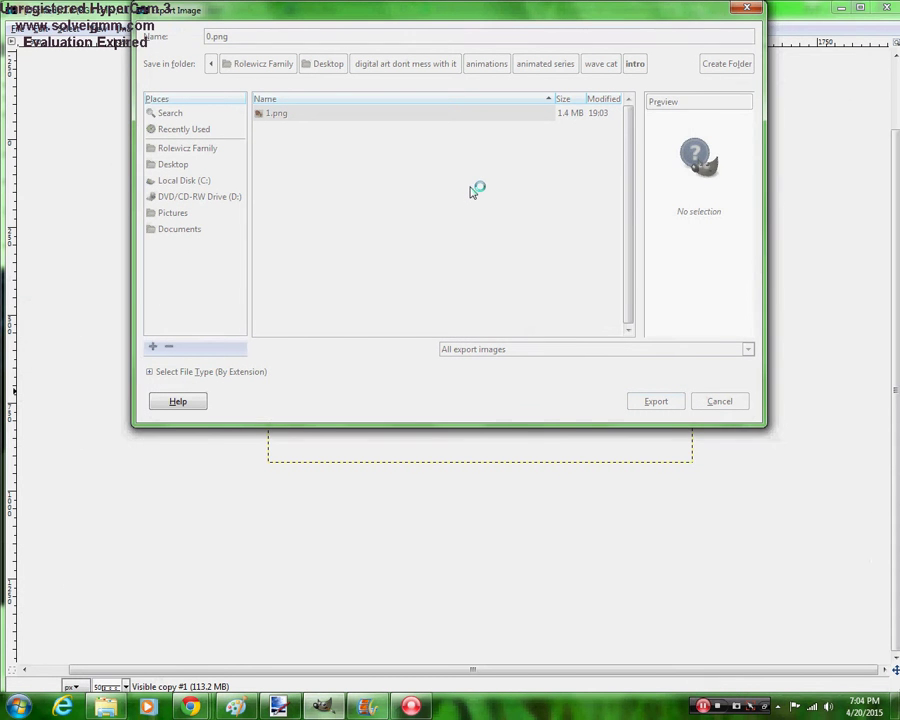
{"action": "key", "text": "Return"}
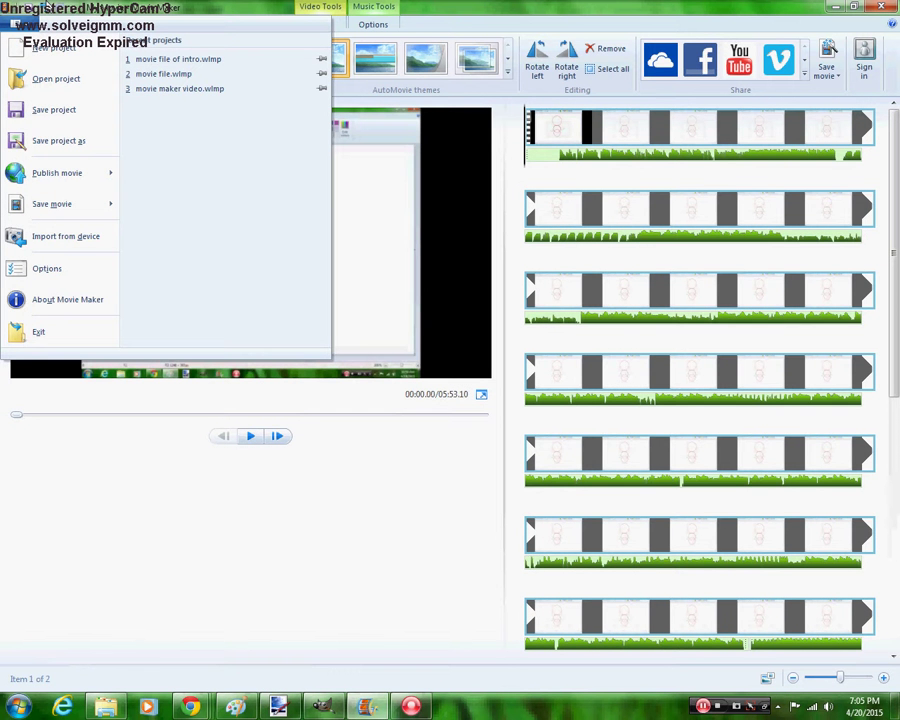
Discard the unsaved changes to My Movie in Movie Maker
{"action": "key", "text": "Escape"}
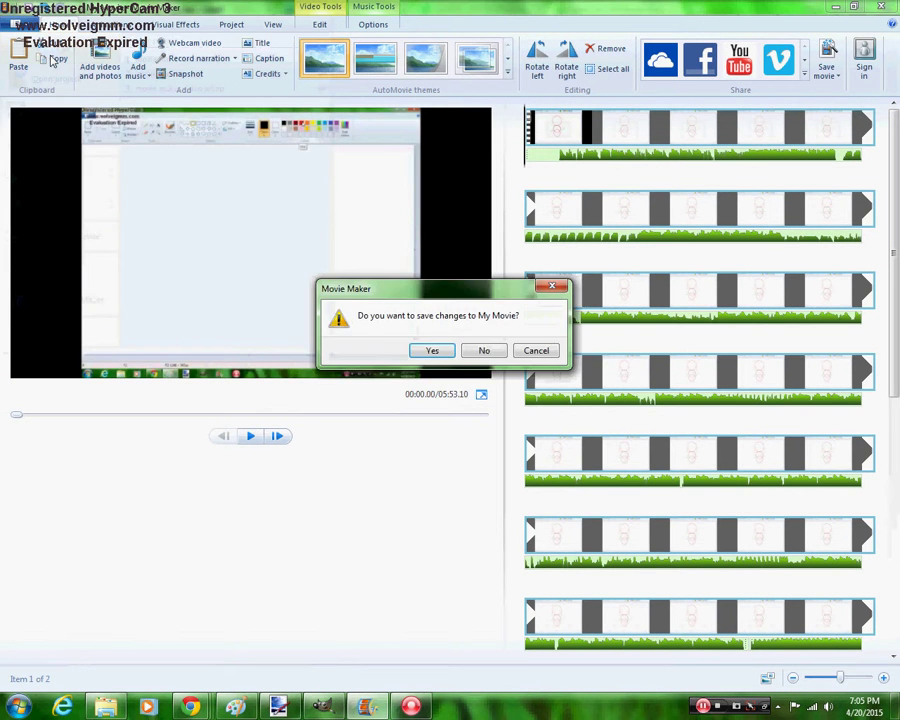
{"action": "key", "text": "Tab"}
{"action": "key", "text": "Return"}
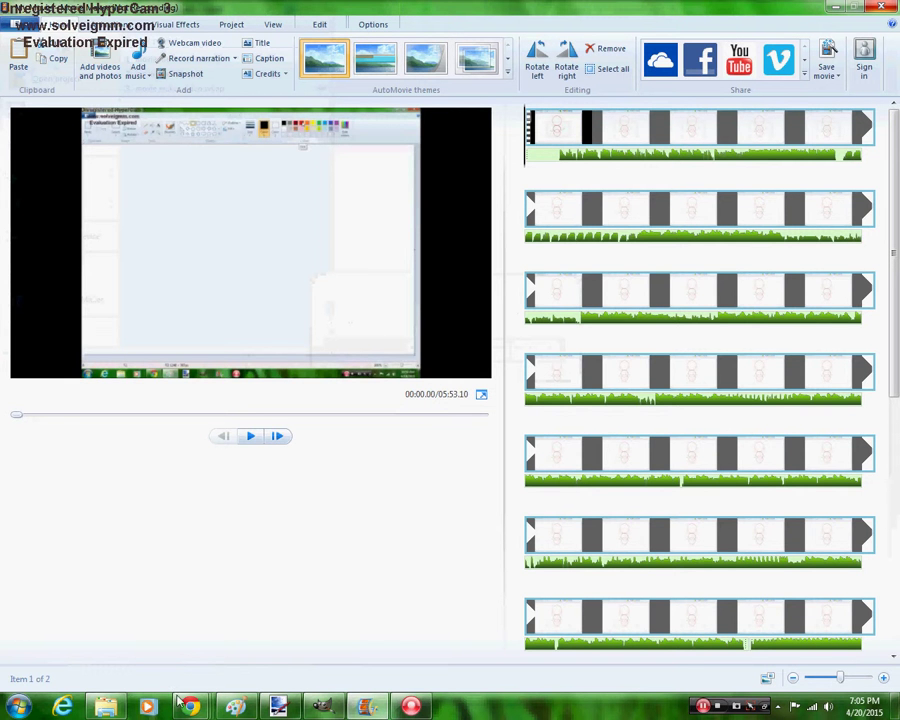
Switch to Chrome, minimize the Hangouts window, view the YouTube channel and check the notifications on the OviPets page
{"action": "mouse_move", "coordinate": [186, 714]}
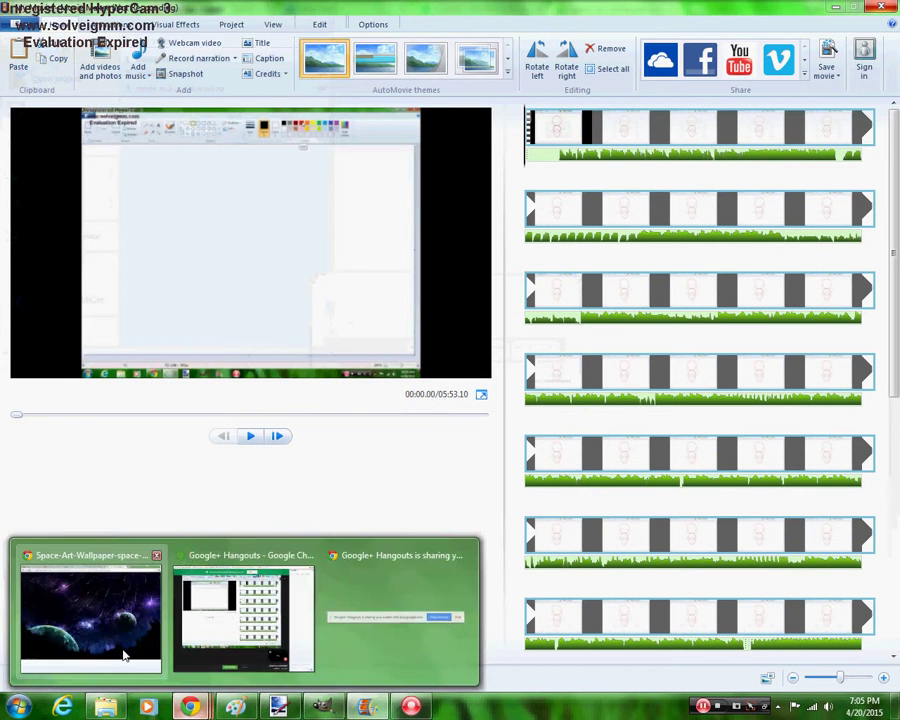
{"action": "left_click", "coordinate": [122, 650]}
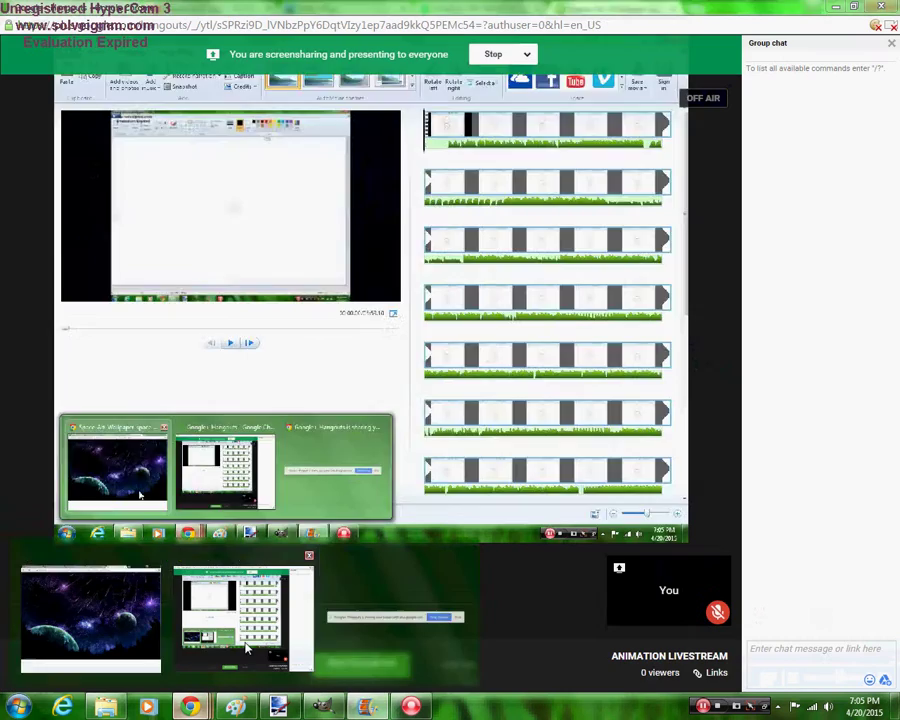
{"action": "left_click", "coordinate": [245, 645]}
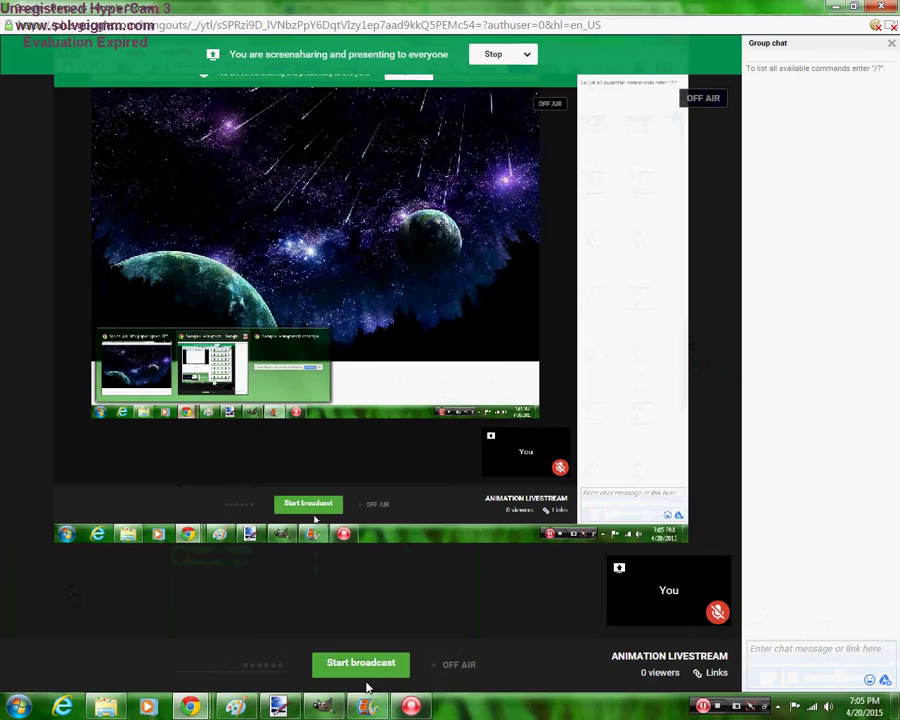
{"action": "left_click", "coordinate": [833, 7]}
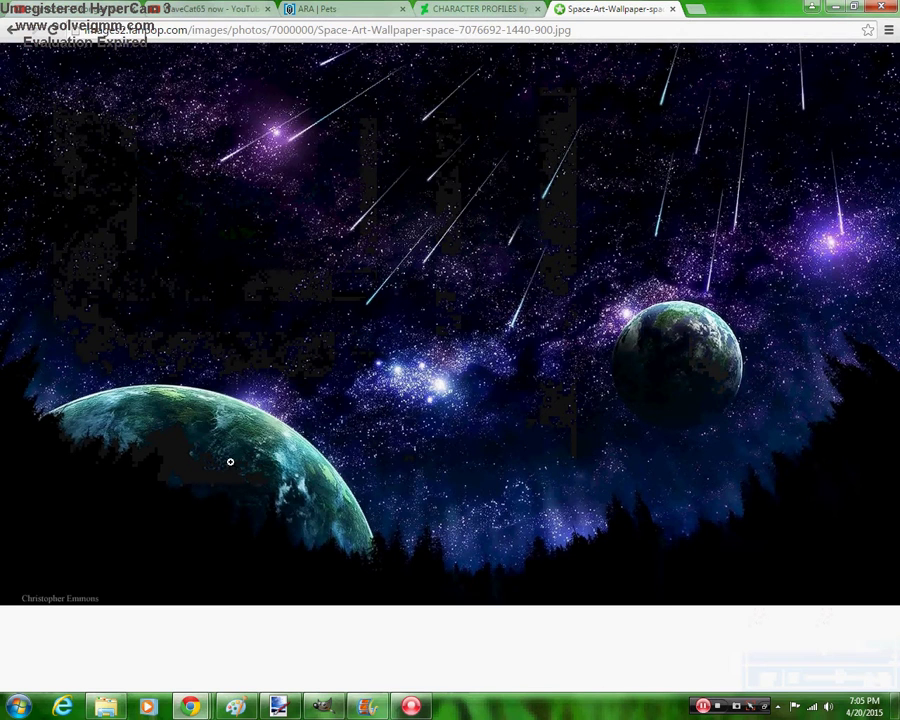
{"action": "left_click", "coordinate": [242, 8]}
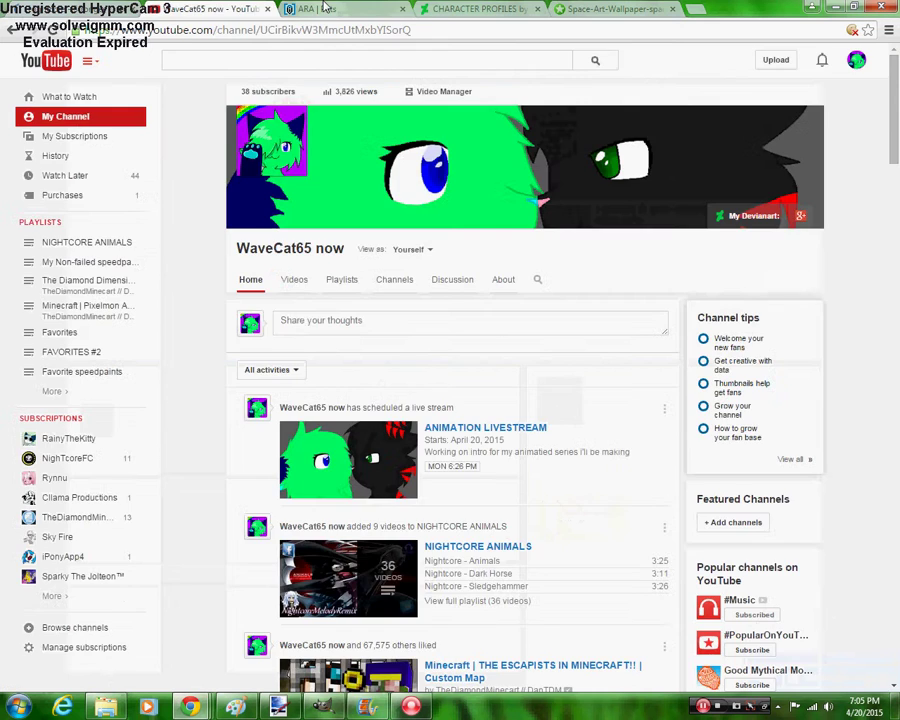
{"action": "left_click", "coordinate": [317, 8]}
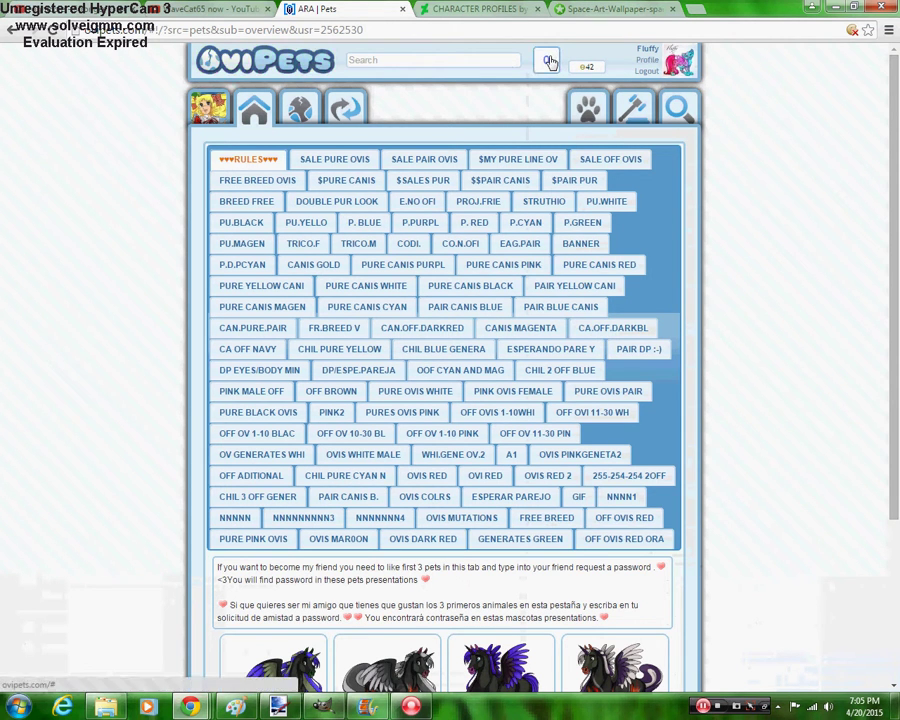
{"action": "left_click", "coordinate": [549, 61]}
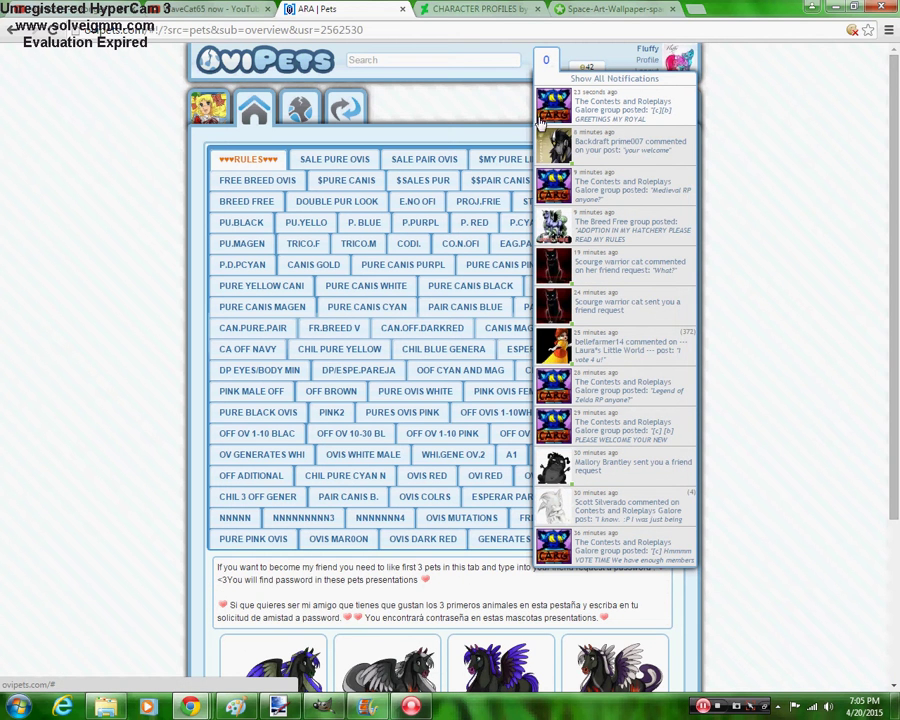
Back in GIMP, move the new Visible copy down and right with the Scale tool at 1208 × 784 px, and hide the original Visible layer
{"action": "left_click", "coordinate": [291, 708]}
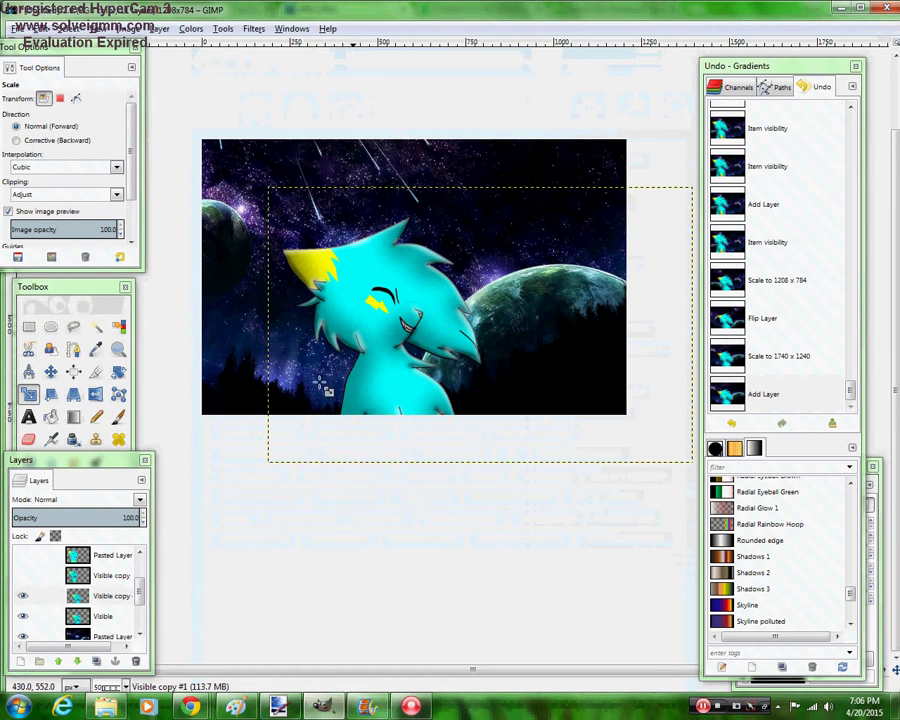
{"action": "left_click", "coordinate": [400, 364]}
{"action": "key", "text": "Tab"}
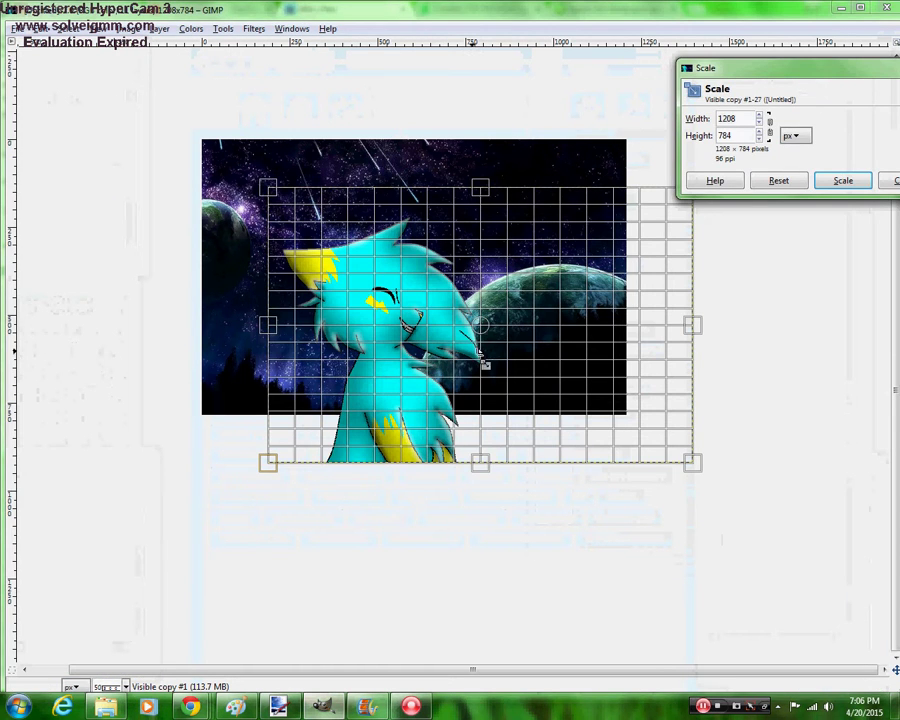
{"action": "key", "text": "Tab"}
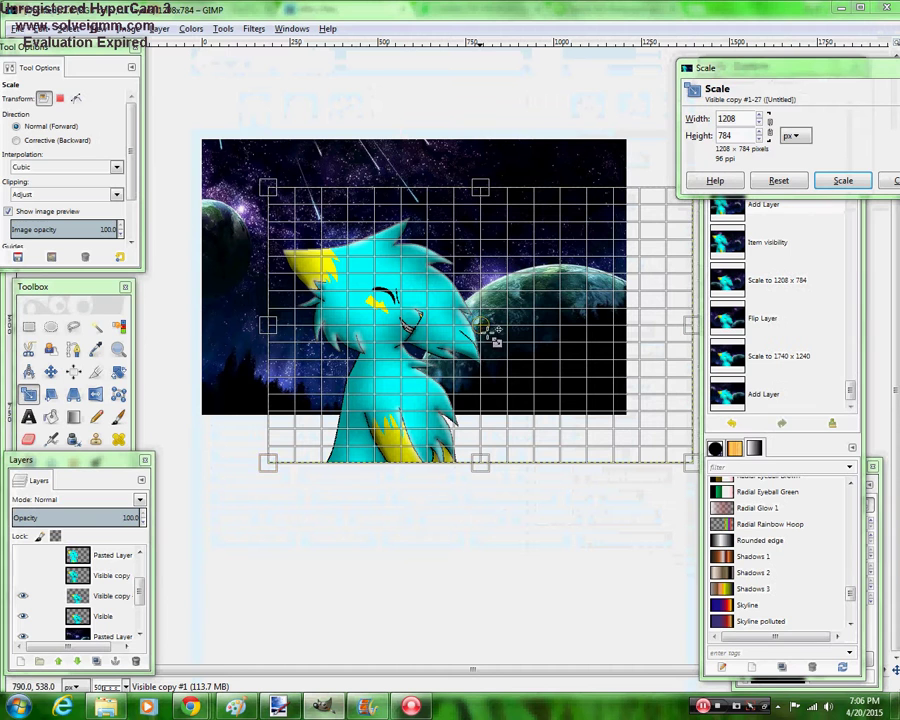
{"action": "left_click_drag", "start_coordinate": [488, 332], "coordinate": [537, 363]}
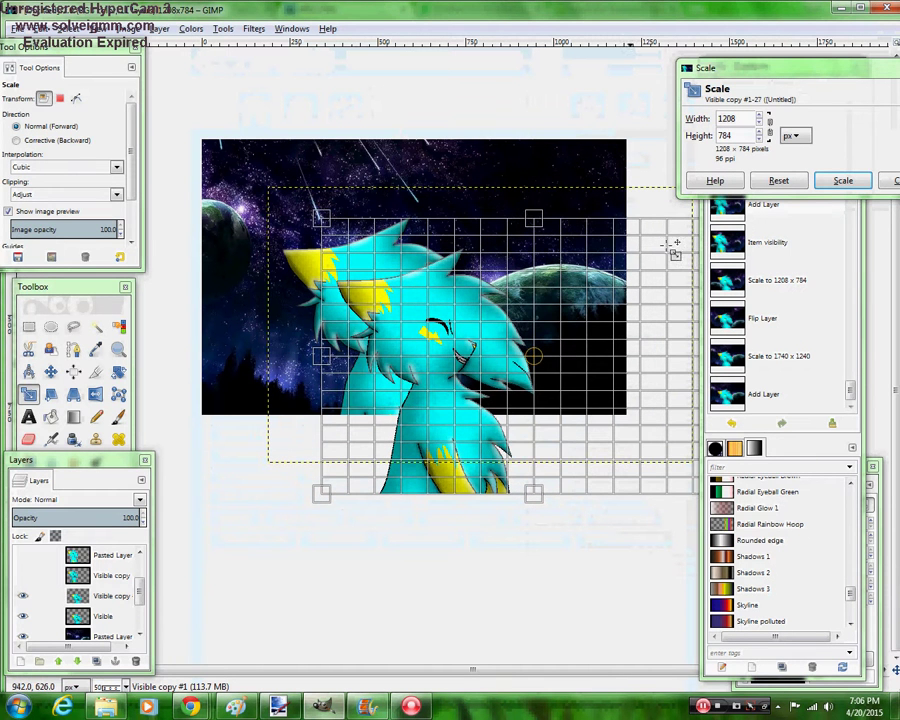
{"action": "left_click", "coordinate": [843, 181]}
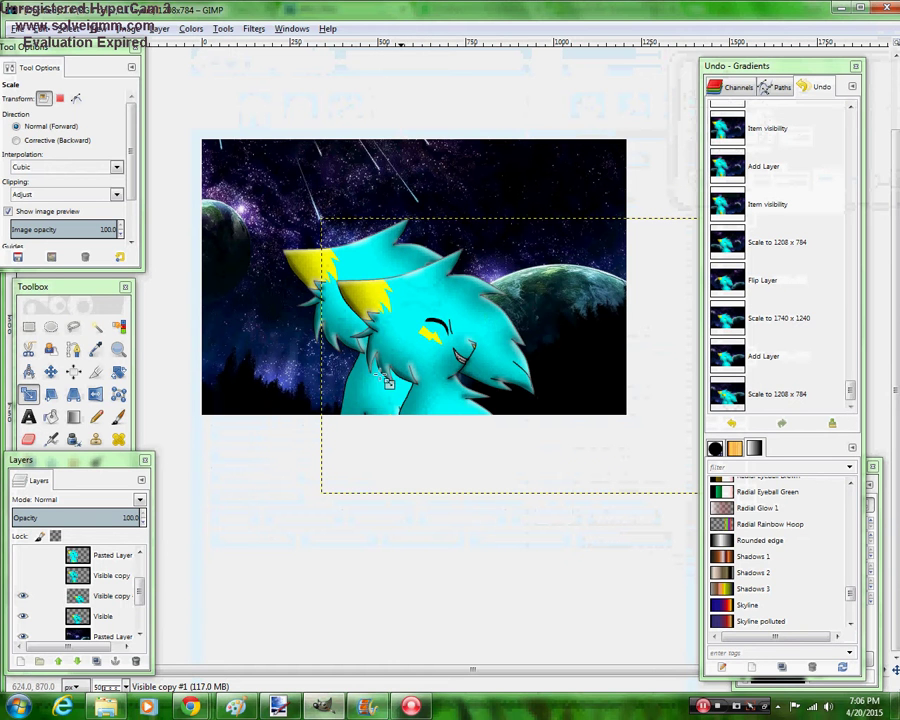
{"action": "left_click", "coordinate": [22, 616]}
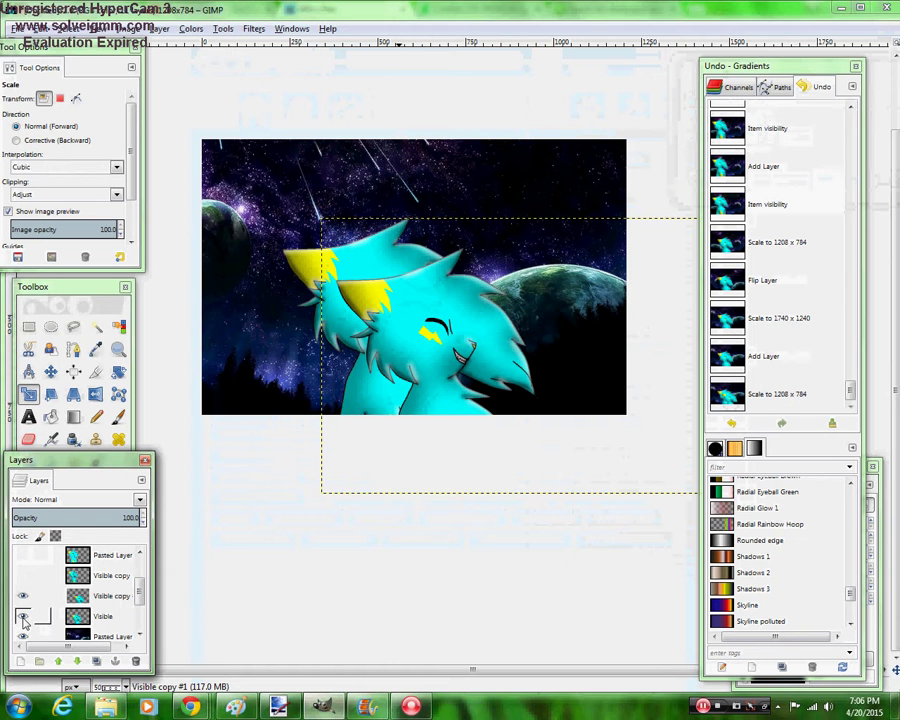
Duplicate the enlarged upper space layer and hide the original beneath the copy
{"action": "scroll", "coordinate": [90, 600], "scroll_direction": "down", "scroll_amount": 2}
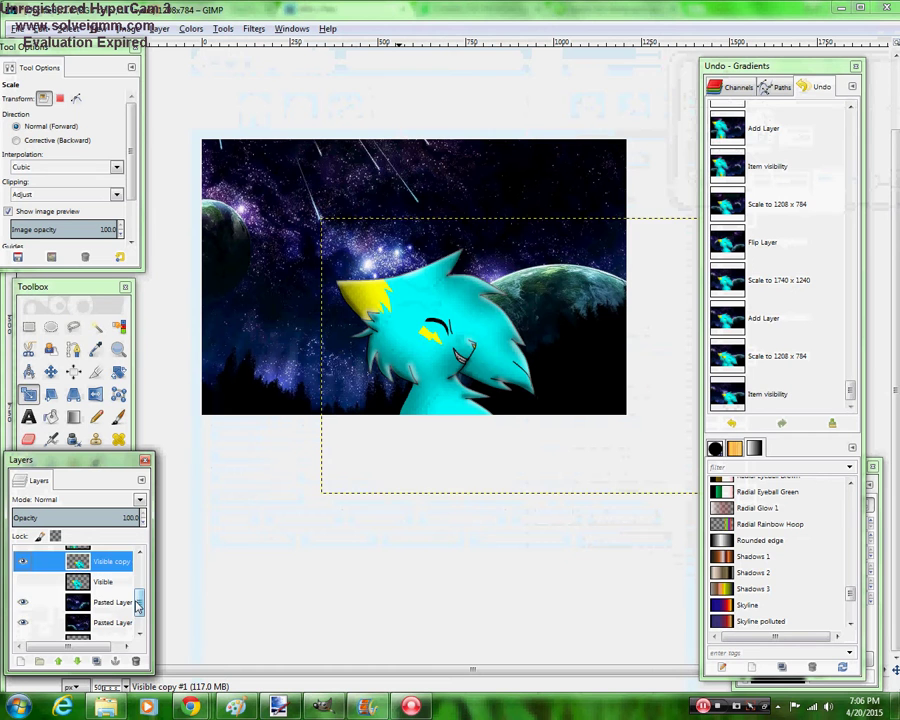
{"action": "left_click", "coordinate": [118, 606]}
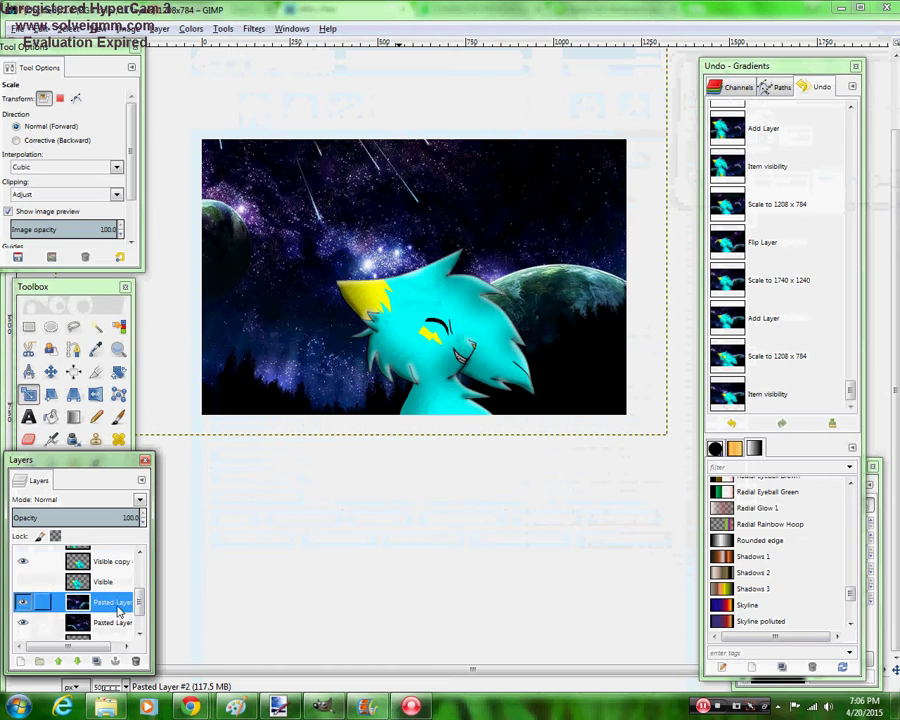
{"action": "left_click", "coordinate": [94, 663]}
{"action": "left_click", "coordinate": [22, 622]}
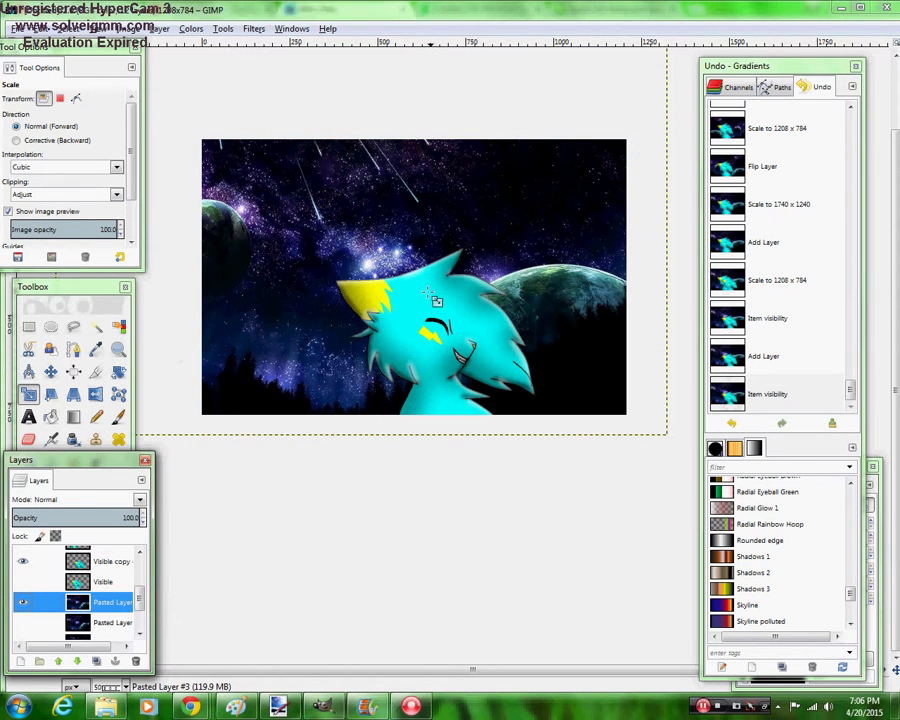
Scale the duplicated space layer to 2113 × 1484 px, extending it up and left with its lower-right corner fixed
{"action": "left_click", "coordinate": [118, 349]}
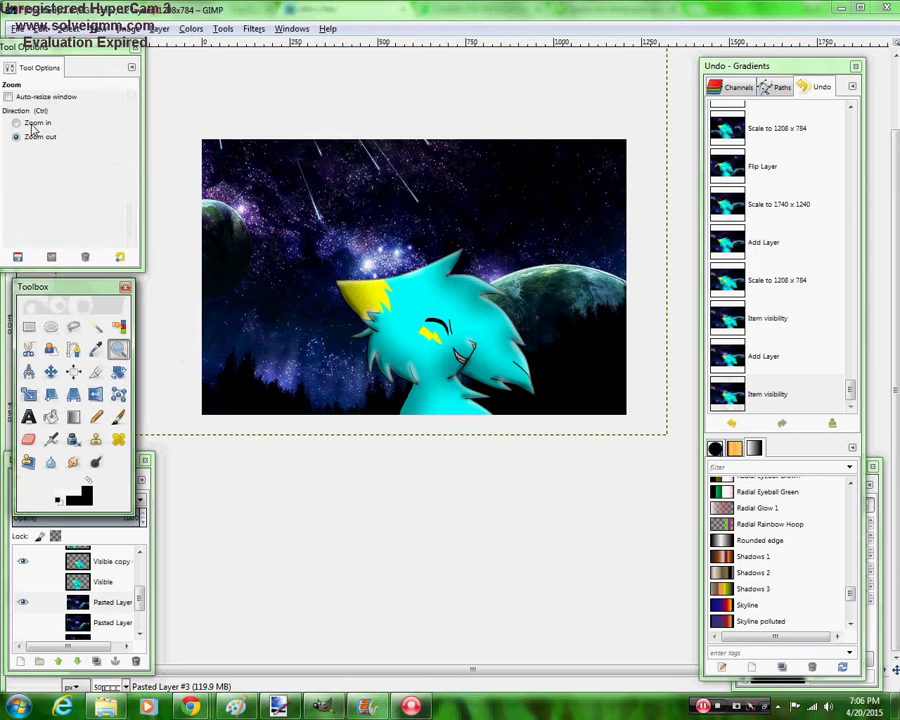
{"action": "left_click", "coordinate": [224, 201]}
{"action": "left_click", "coordinate": [224, 201]}
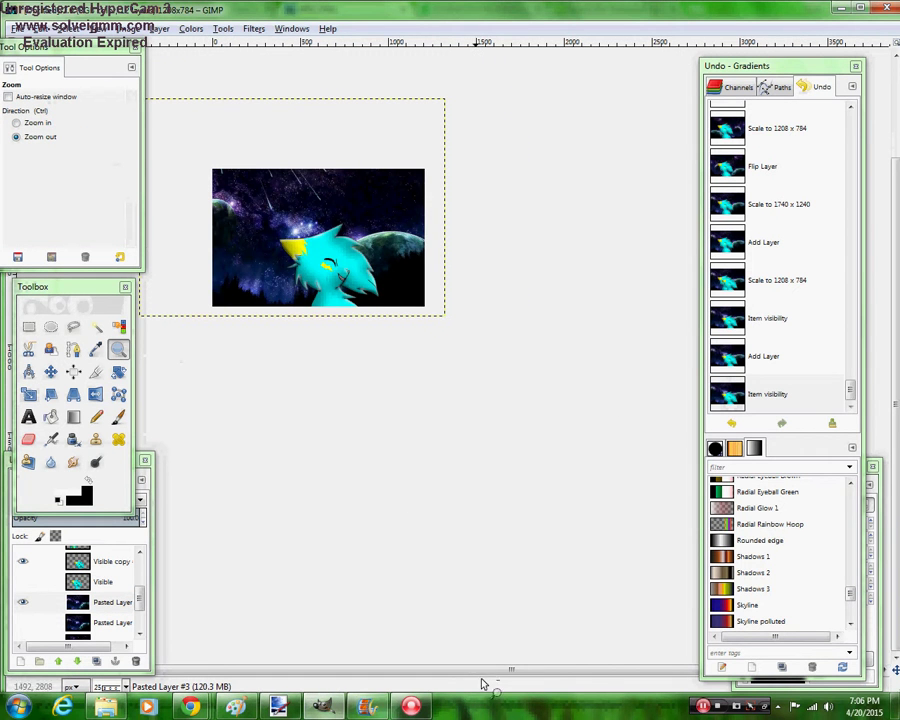
{"action": "left_click_drag", "start_coordinate": [418, 670], "coordinate": [393, 677]}
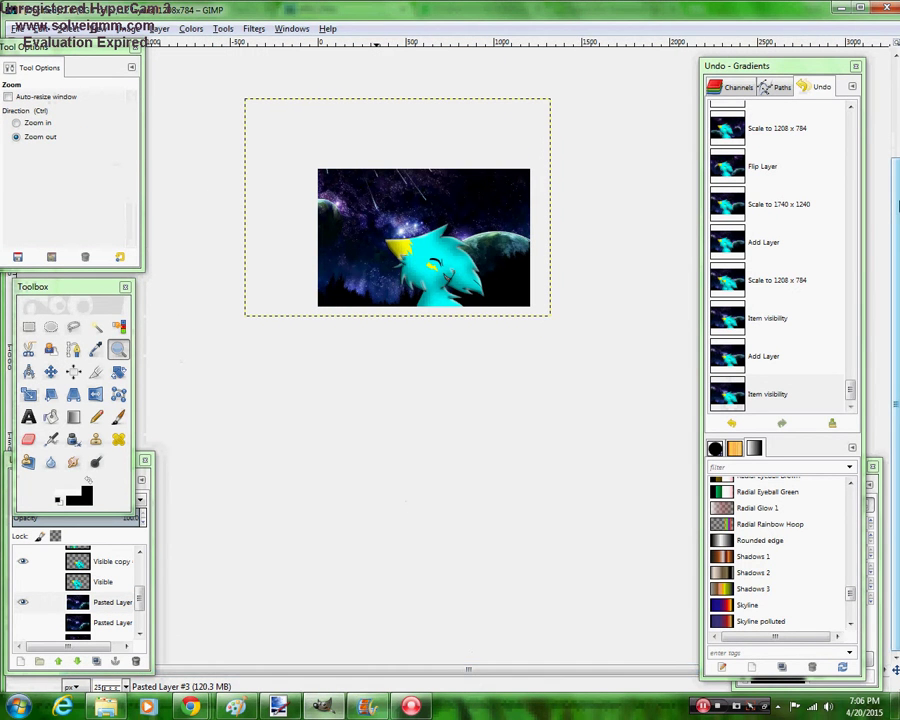
{"action": "scroll", "coordinate": [897, 160], "scroll_direction": "up", "scroll_amount": 2}
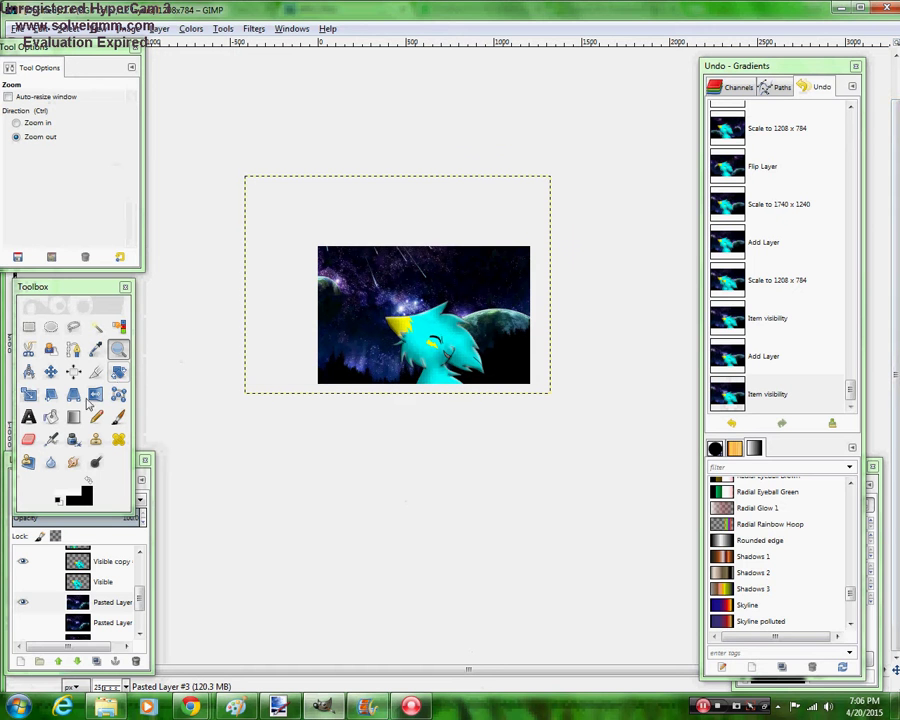
{"action": "left_click", "coordinate": [29, 393]}
{"action": "left_click", "coordinate": [420, 314]}
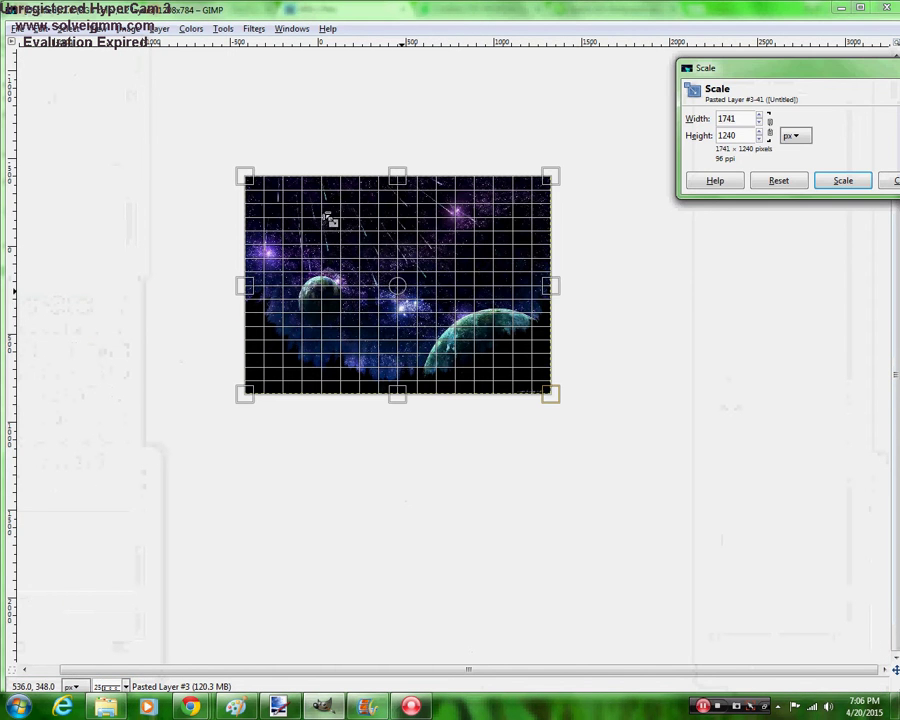
{"action": "left_click_drag", "start_coordinate": [250, 175], "coordinate": [183, 135]}
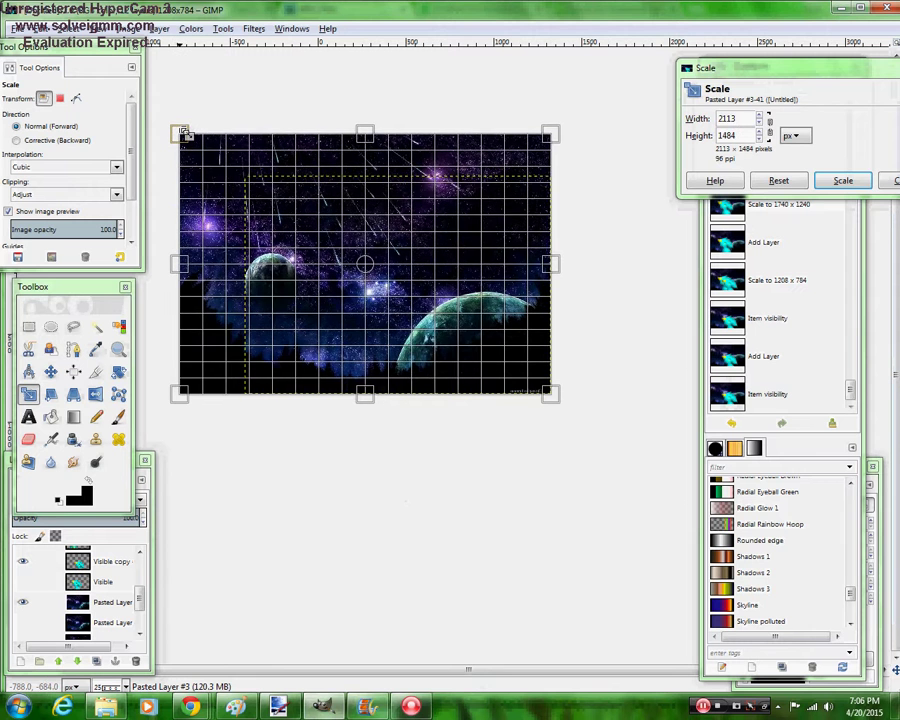
{"action": "left_click", "coordinate": [843, 180]}
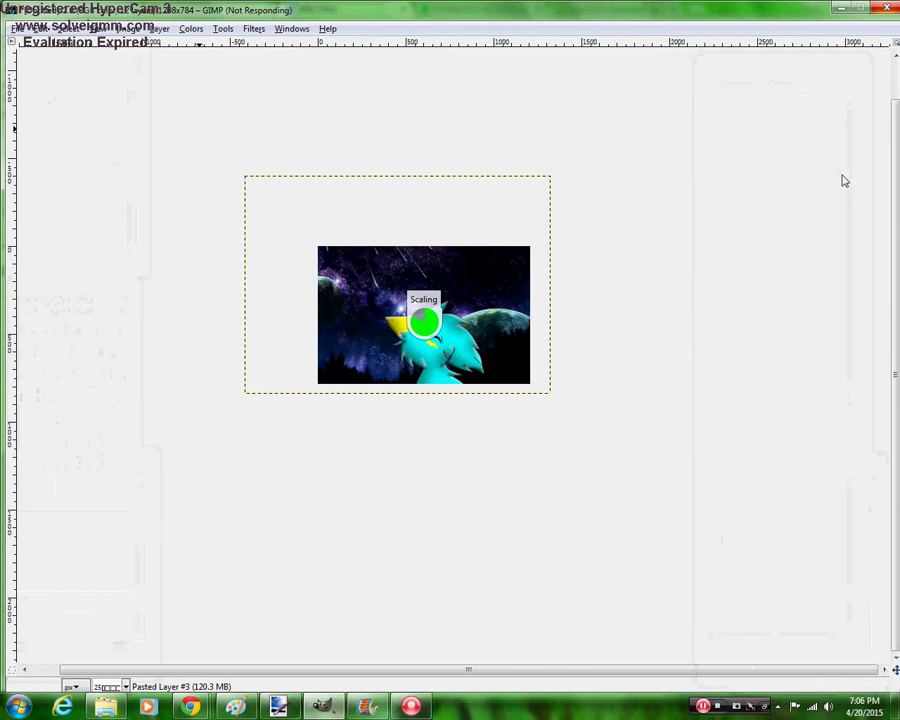
Switch to Movie Maker and browse for media to add in the animations > animated series > wave cat > intro folder
{"action": "key", "text": "alt+Tab"}
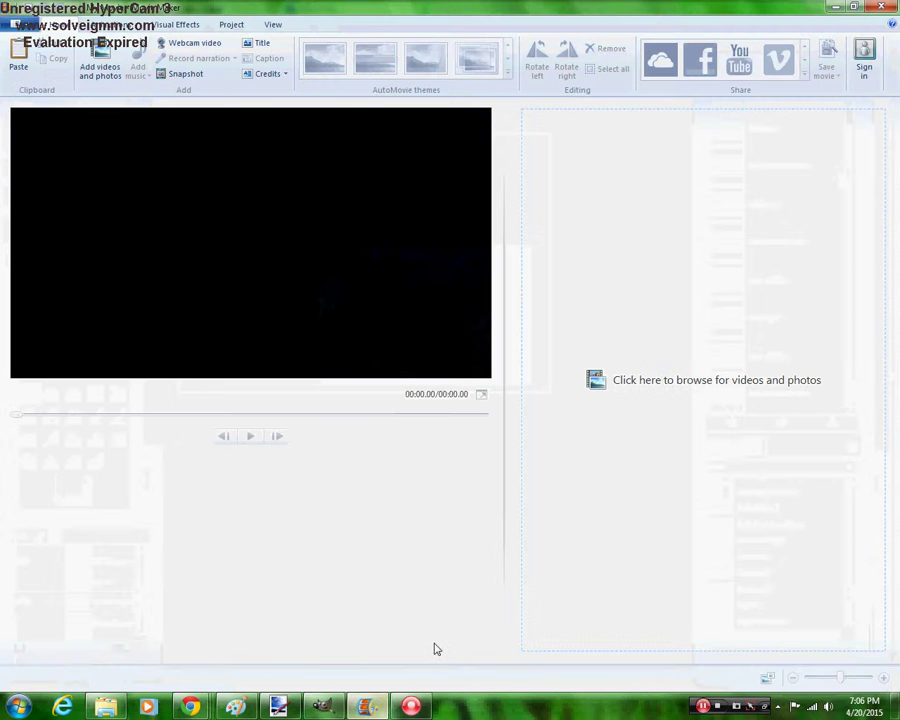
{"action": "left_click", "coordinate": [100, 62]}
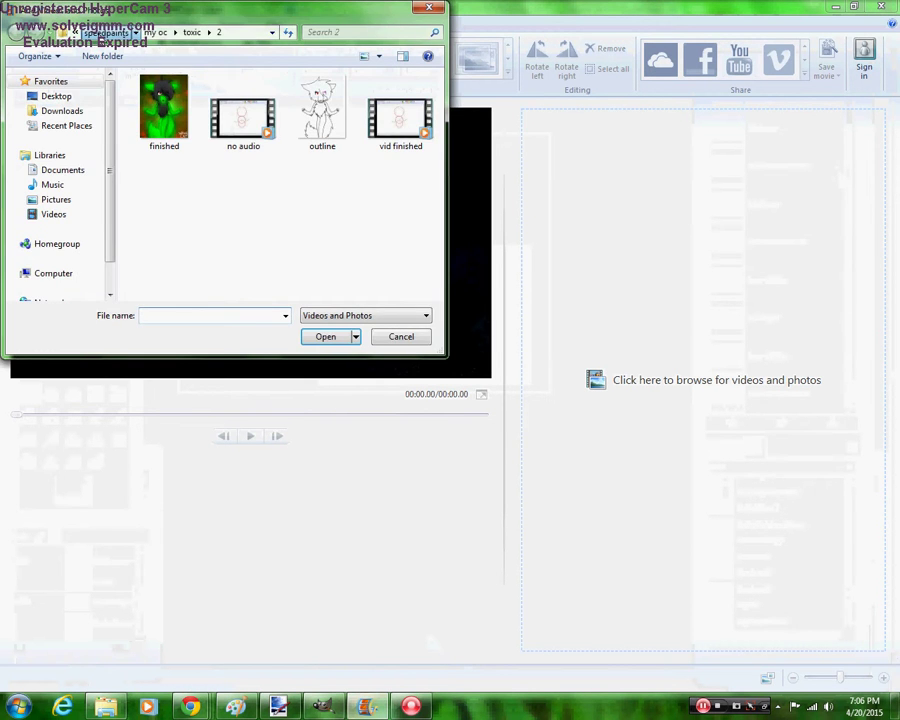
{"action": "left_click", "coordinate": [105, 32]}
{"action": "left_click", "coordinate": [130, 32]}
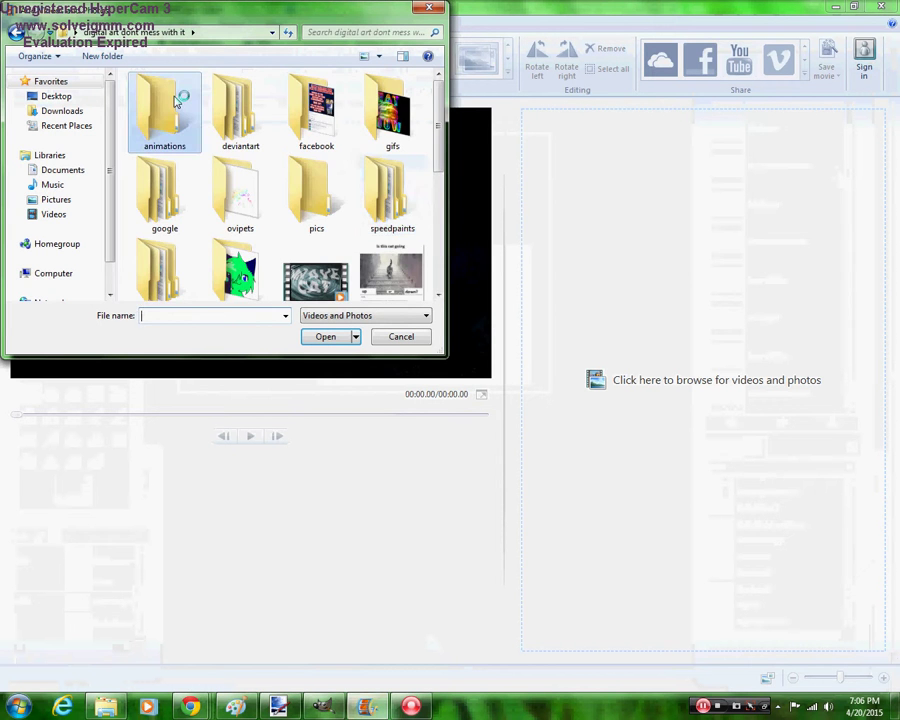
{"action": "double_click", "coordinate": [175, 100]}
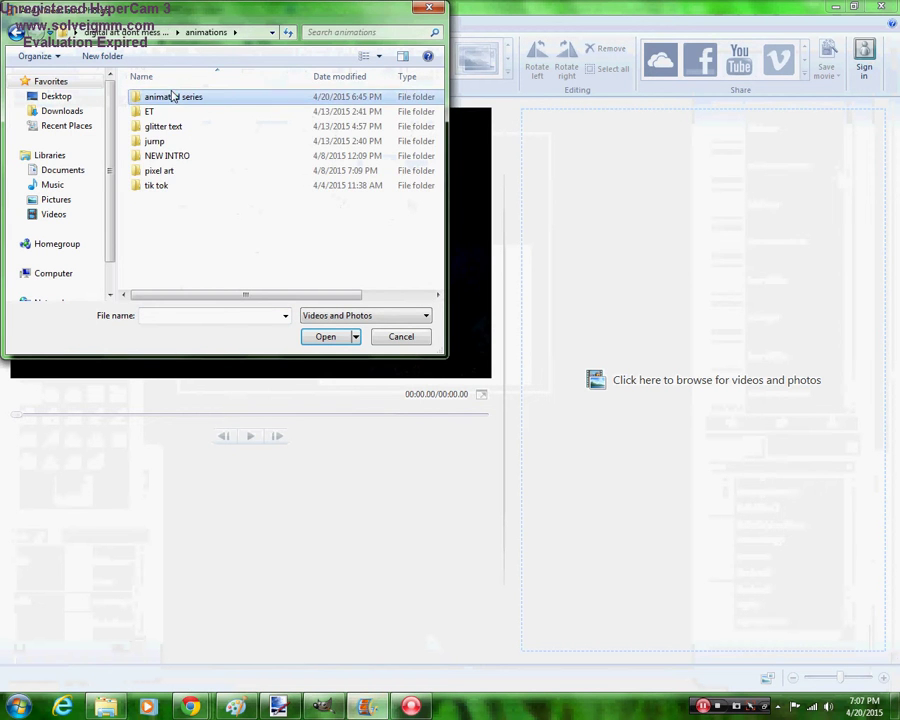
{"action": "double_click", "coordinate": [171, 96]}
{"action": "double_click", "coordinate": [171, 96]}
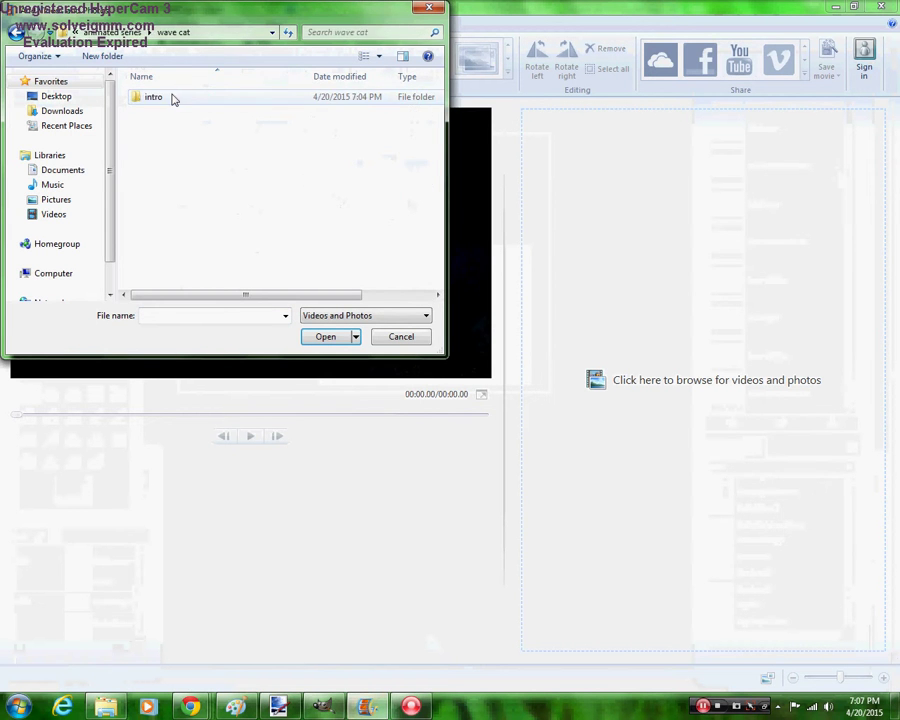
{"action": "double_click", "coordinate": [172, 97]}
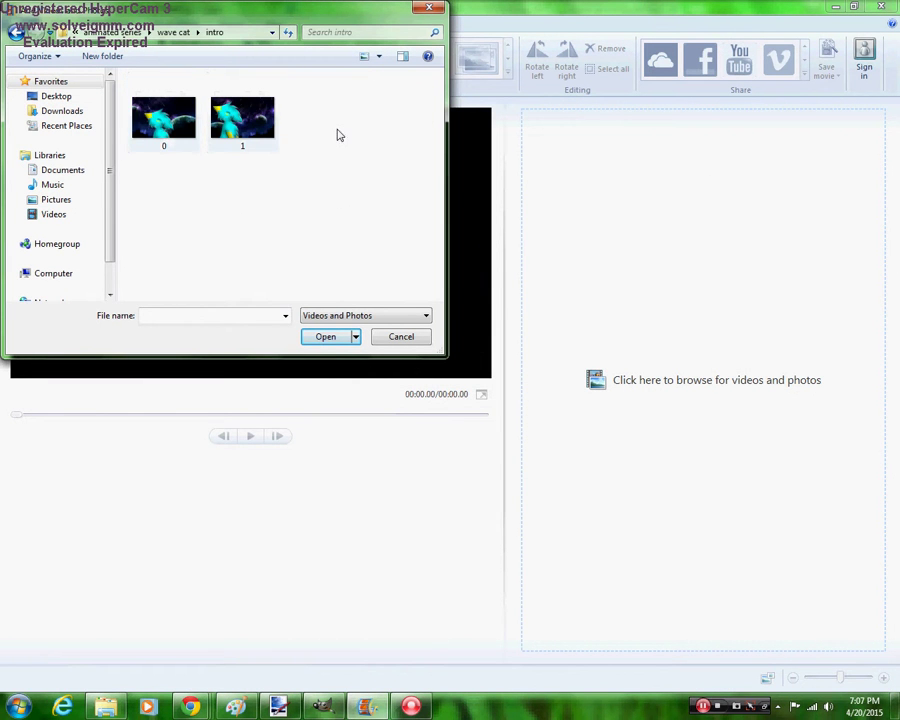
Add images 0 and 1 to the project, and place the 2015_04_20 HyperCam audio recording as music from the start
{"action": "double_click", "coordinate": [185, 128]}
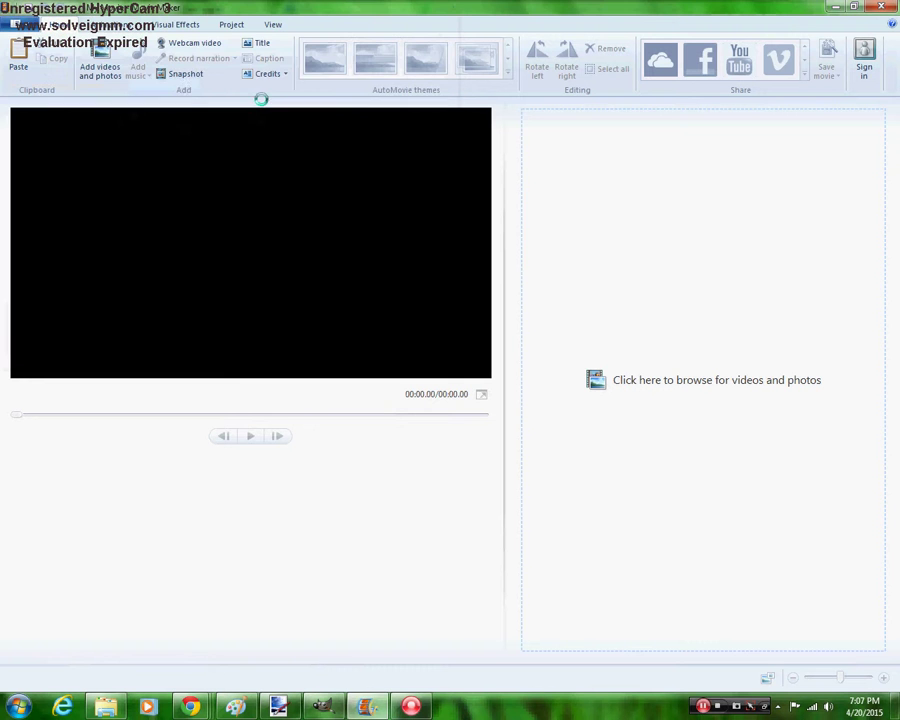
{"action": "left_click", "coordinate": [107, 58]}
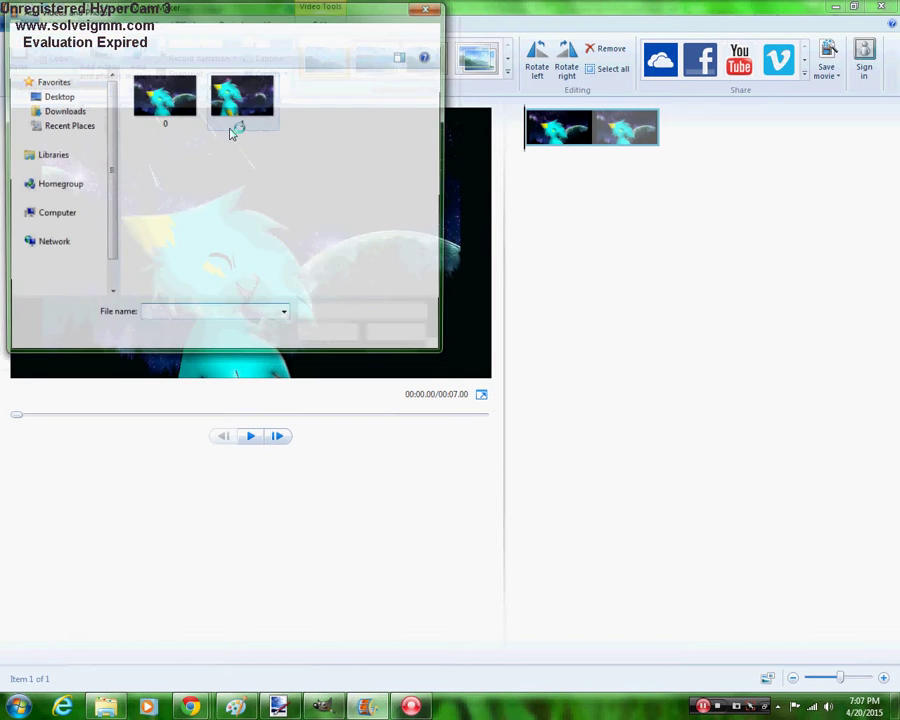
{"action": "double_click", "coordinate": [241, 115]}
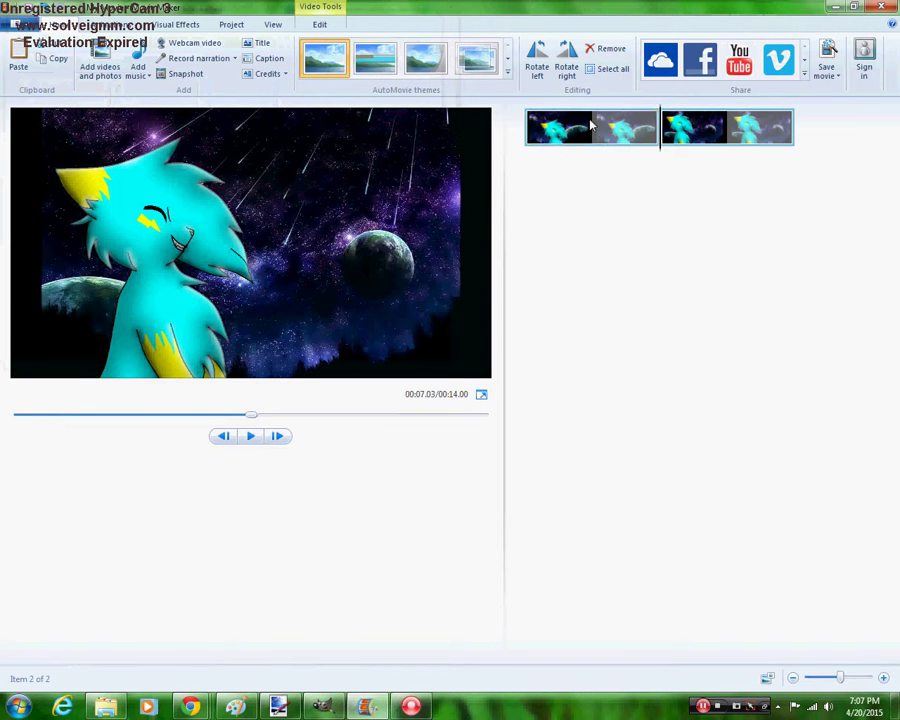
{"action": "left_click", "coordinate": [410, 706]}
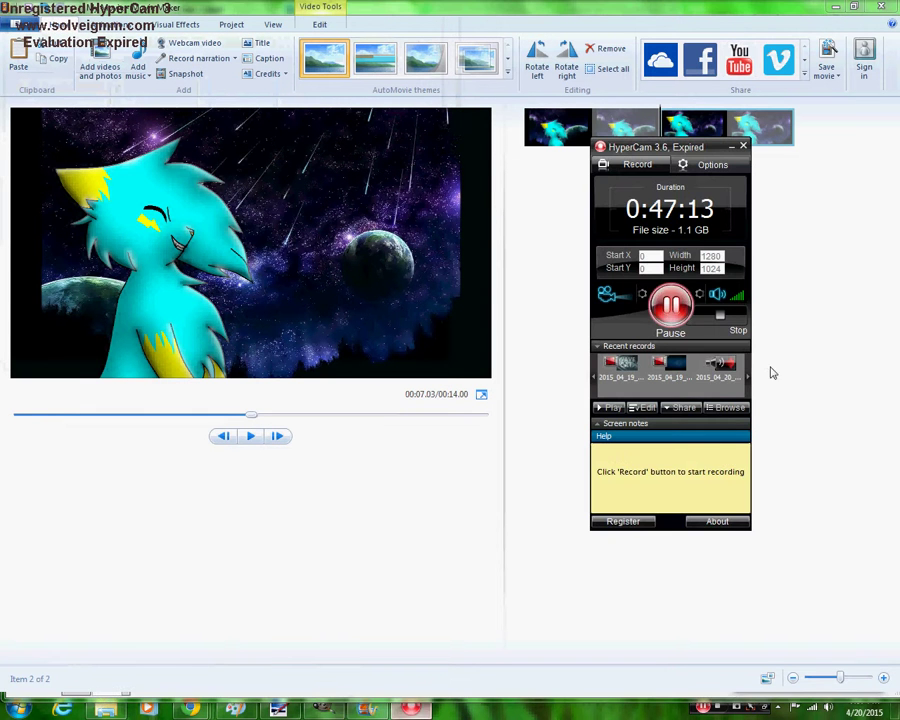
{"action": "left_click_drag", "start_coordinate": [723, 387], "coordinate": [524, 152]}
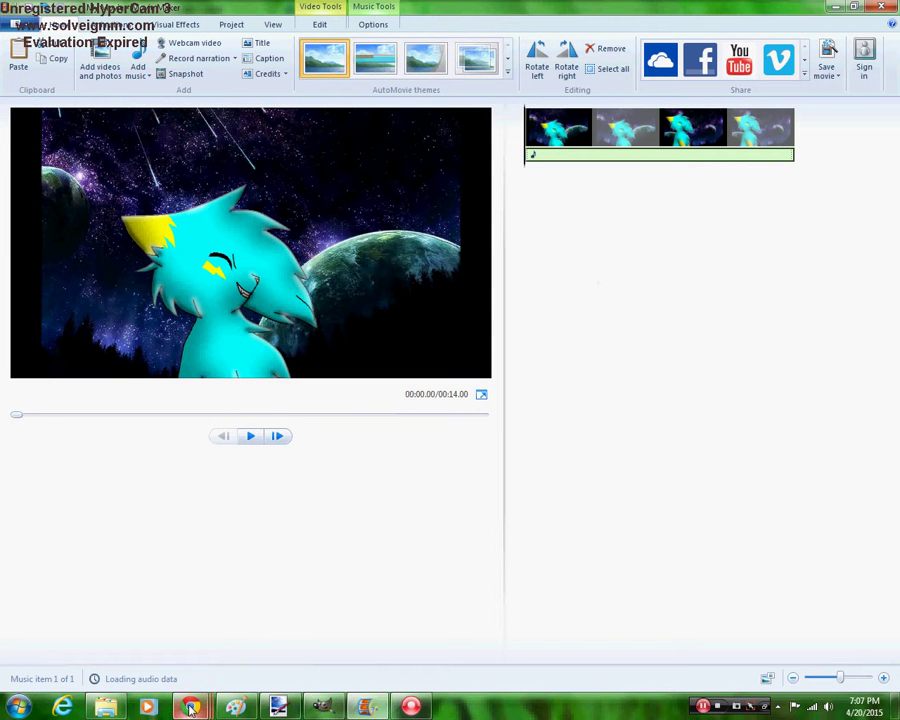
Switch back to GIMP and export the current frame as -1.png in the intro folder with the existing PNG options
{"action": "left_click", "coordinate": [278, 707]}
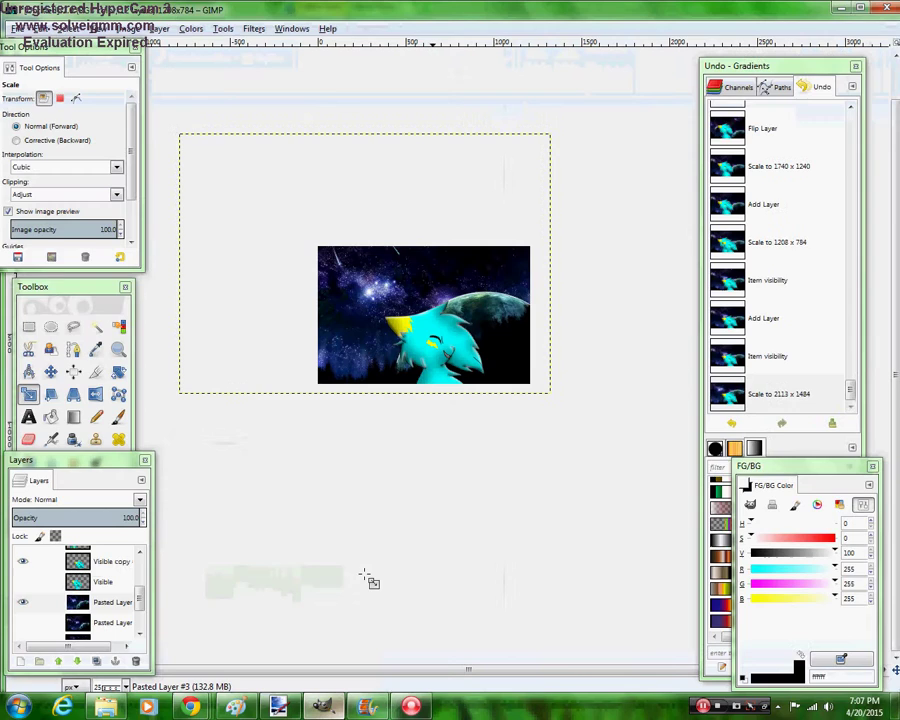
{"action": "key", "text": "Tab"}
{"action": "left_click", "coordinate": [18, 28]}
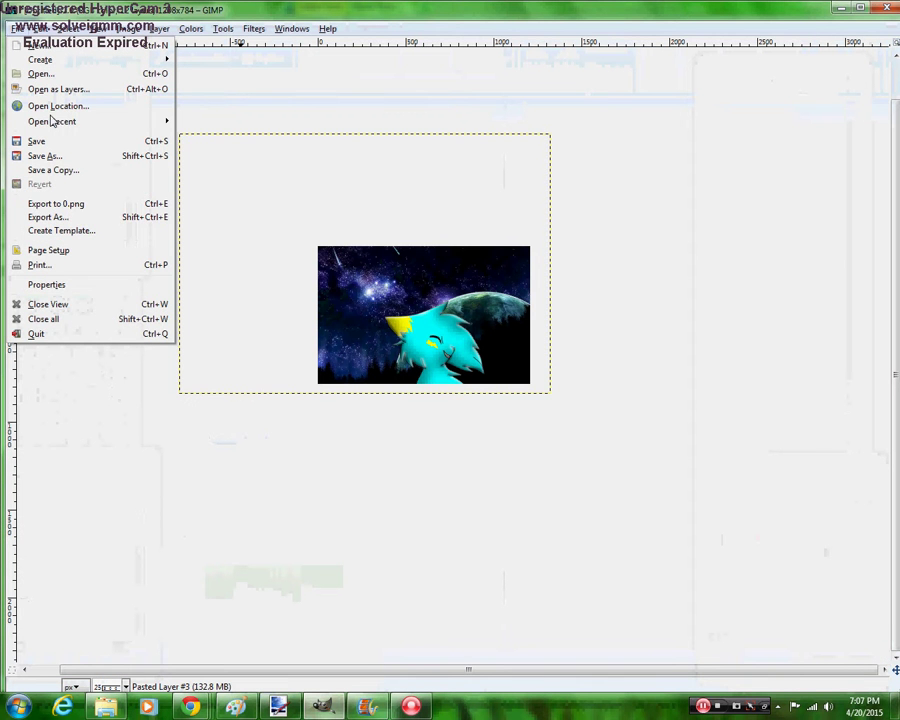
{"action": "left_click", "coordinate": [60, 218]}
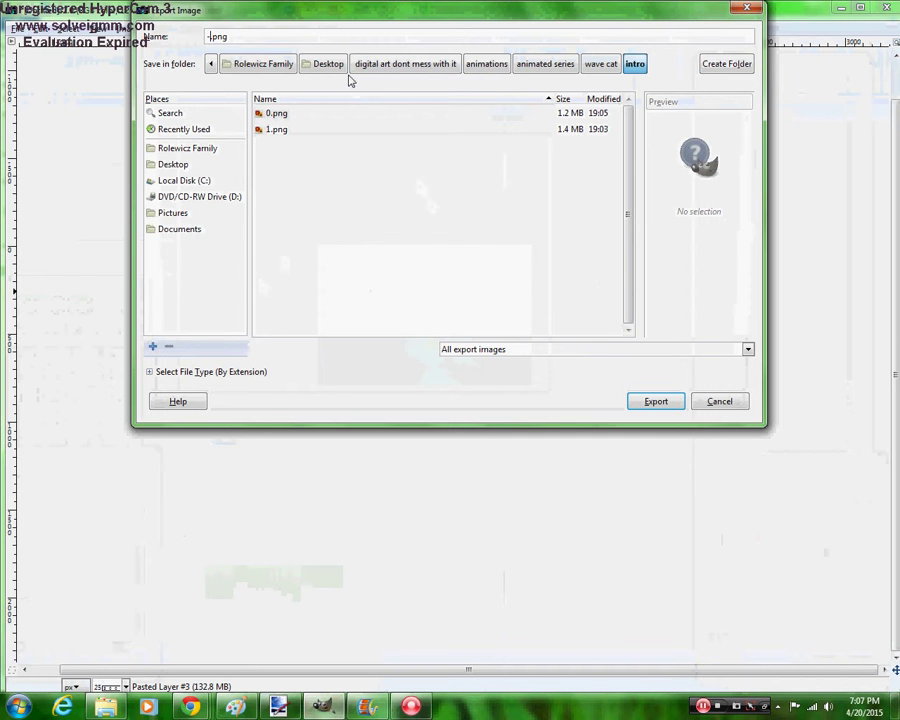
{"action": "type", "text": "1"}
{"action": "key", "text": "Return"}
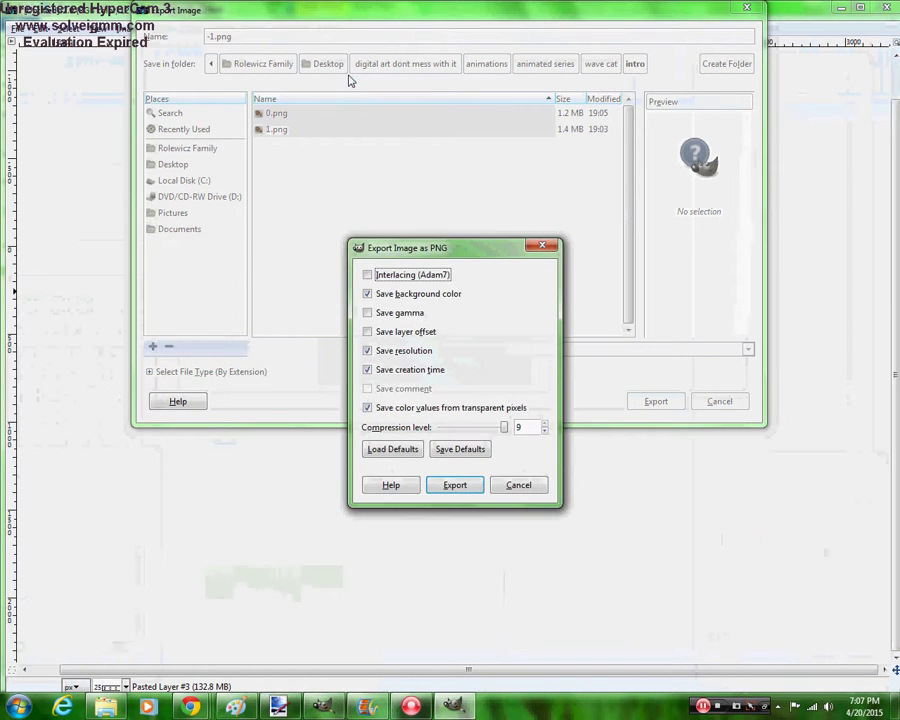
{"action": "left_click", "coordinate": [462, 488]}
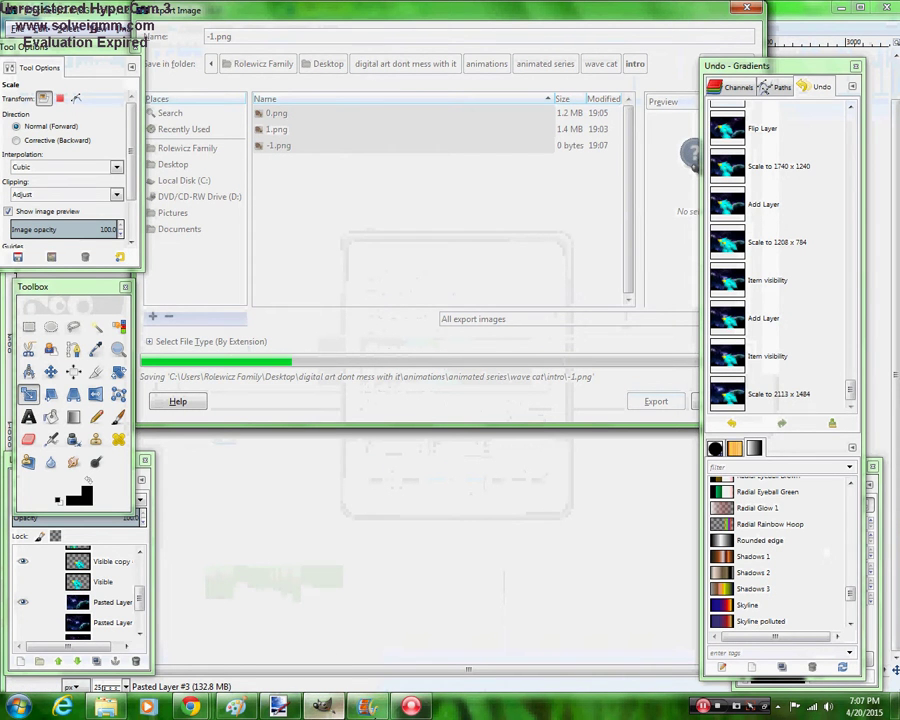
In Movie Maker, add the Wave Cat title video from the "digital art dont mess with it" folder
{"action": "left_click", "coordinate": [368, 707]}
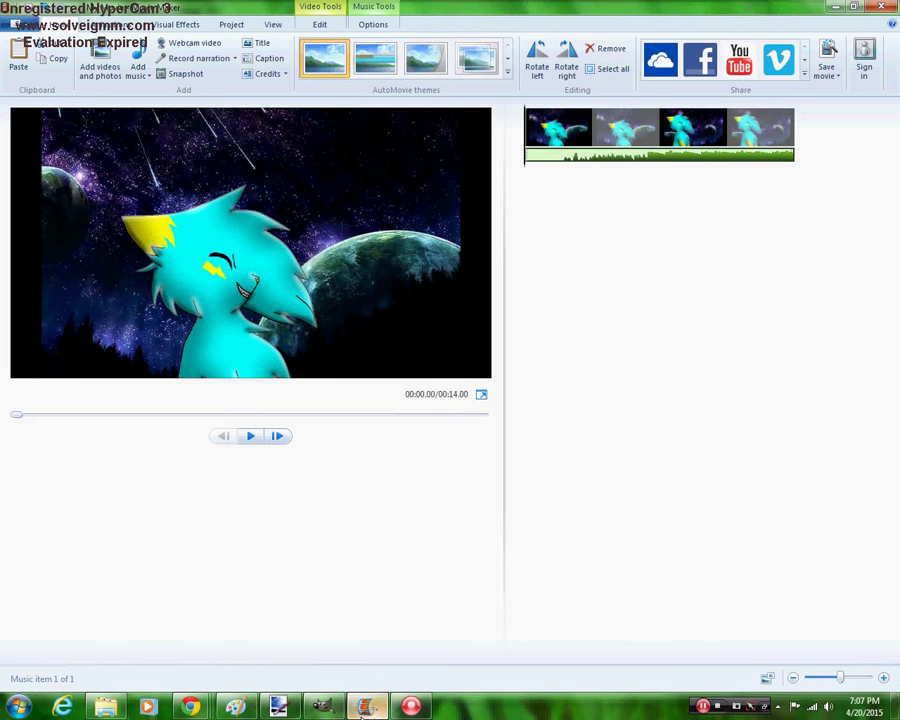
{"action": "mouse_move", "coordinate": [199, 712]}
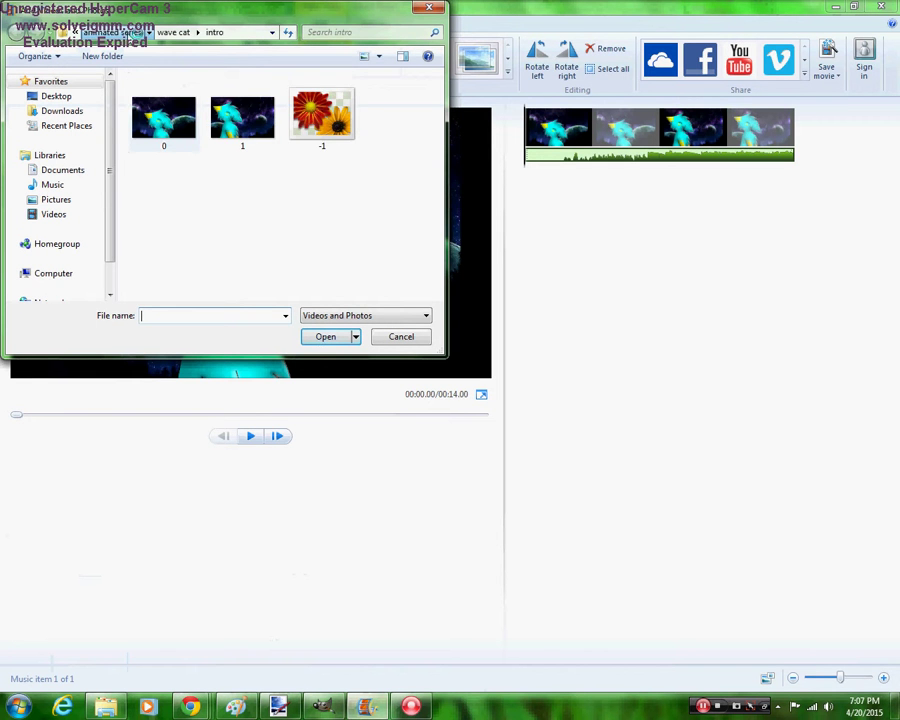
{"action": "left_click", "coordinate": [113, 32]}
{"action": "left_click", "coordinate": [95, 32]}
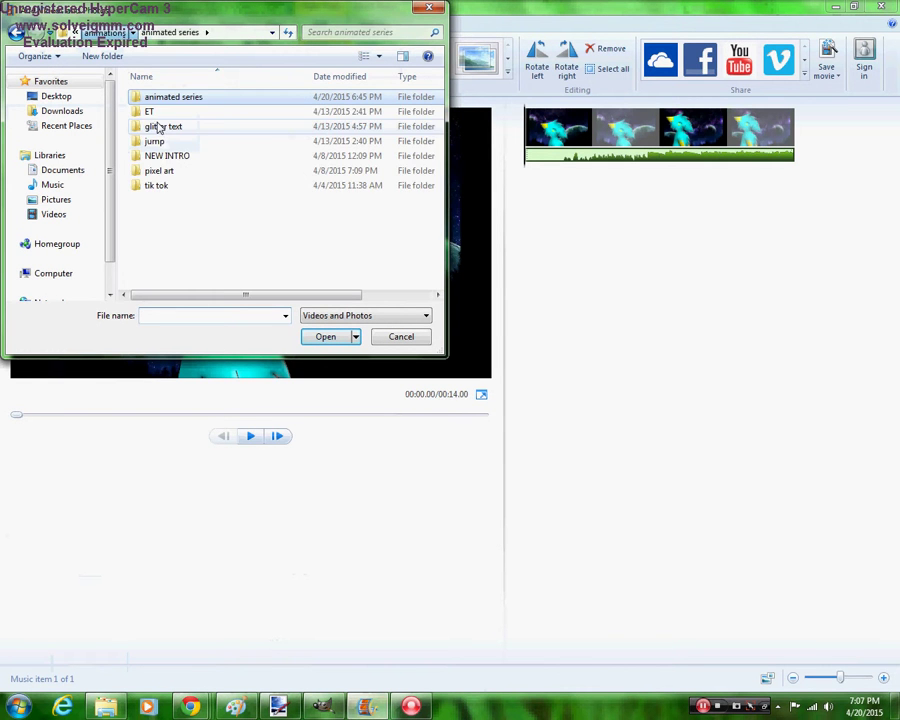
{"action": "key", "text": "alt+Up"}
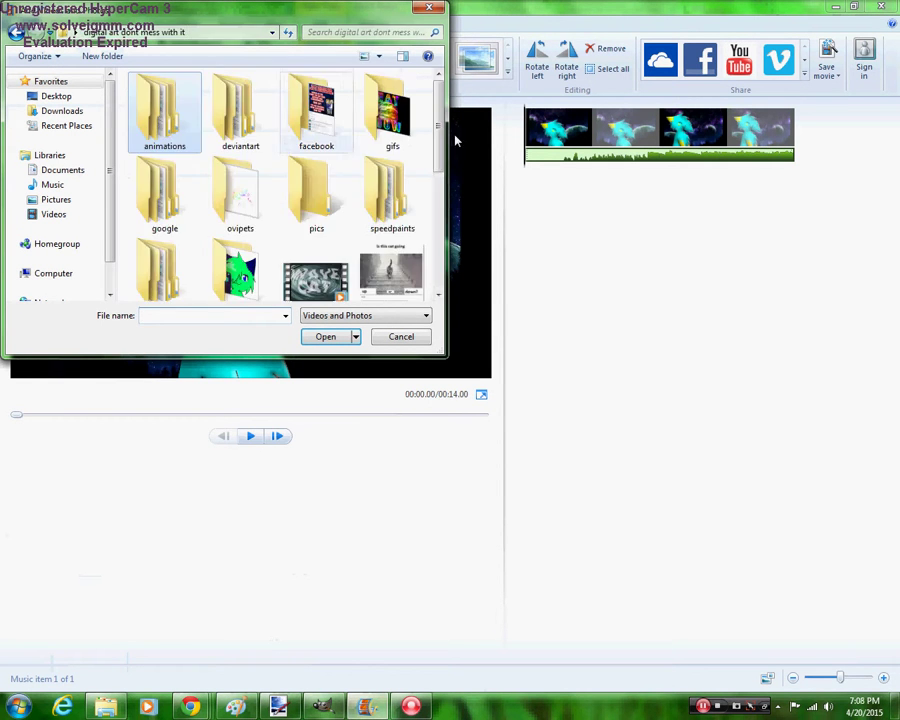
{"action": "scroll", "coordinate": [318, 285], "scroll_direction": "down", "scroll_amount": 2}
{"action": "double_click", "coordinate": [322, 292]}
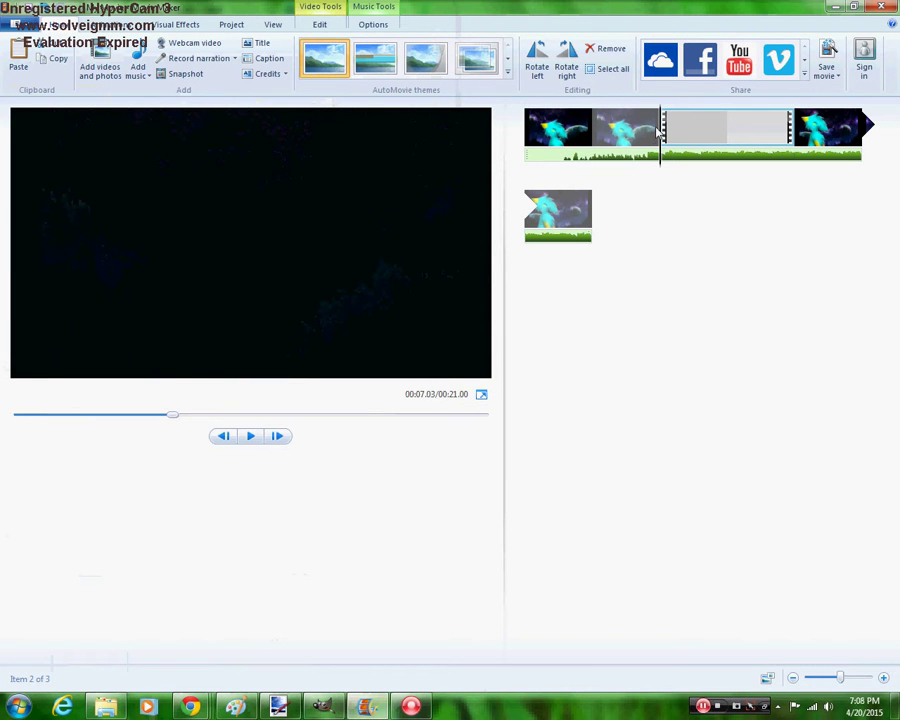
Move the Wave Cat title video to the start of the timeline and shift the music's start to 0.33 s
{"action": "left_click_drag", "start_coordinate": [725, 128], "coordinate": [527, 128]}
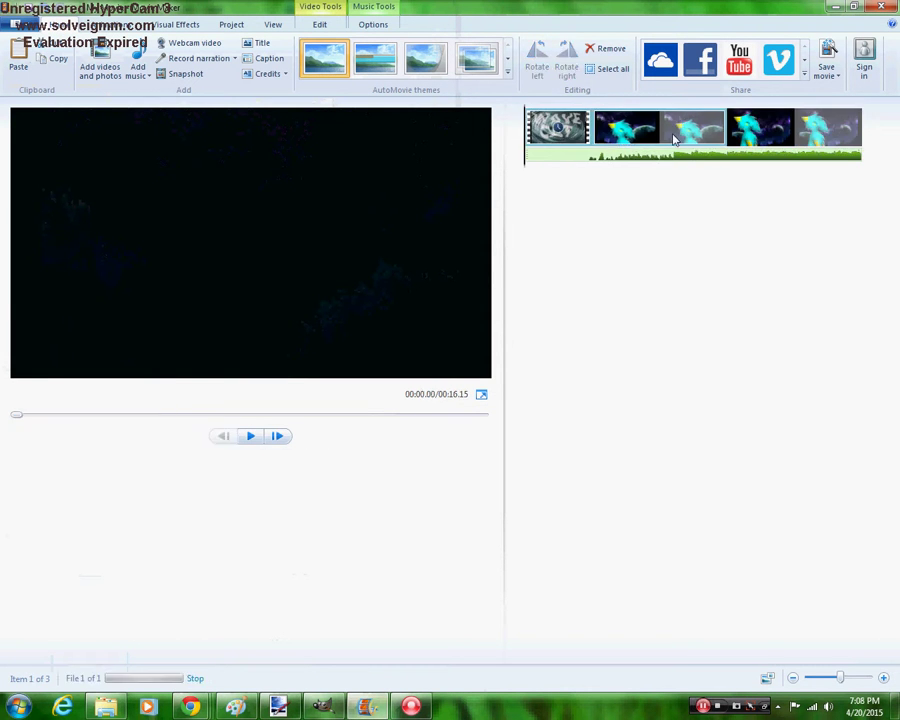
{"action": "left_click", "coordinate": [550, 156]}
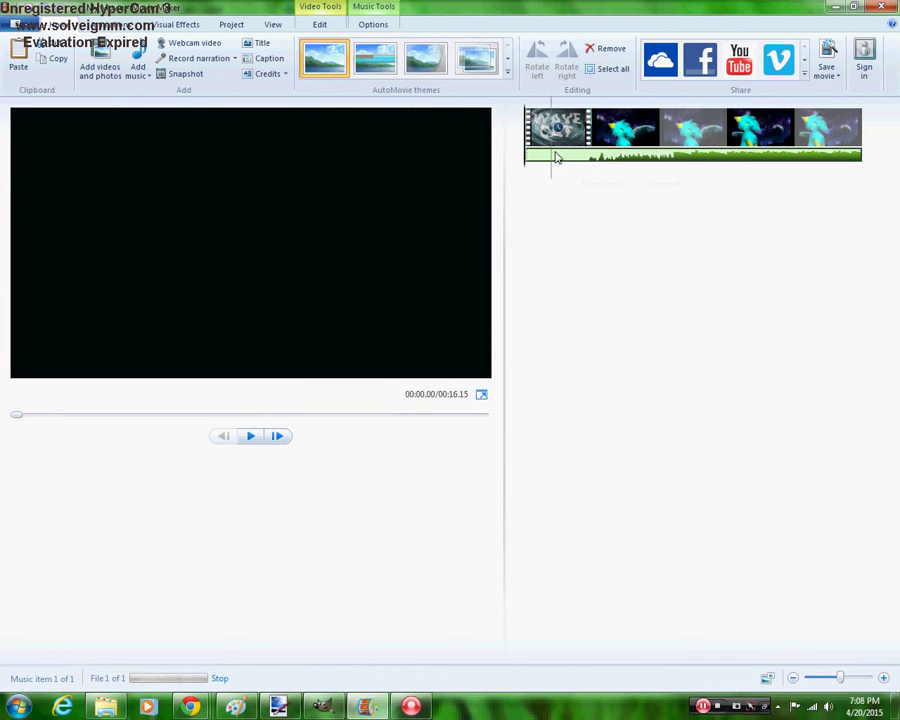
{"action": "left_click_drag", "start_coordinate": [554, 155], "coordinate": [535, 156]}
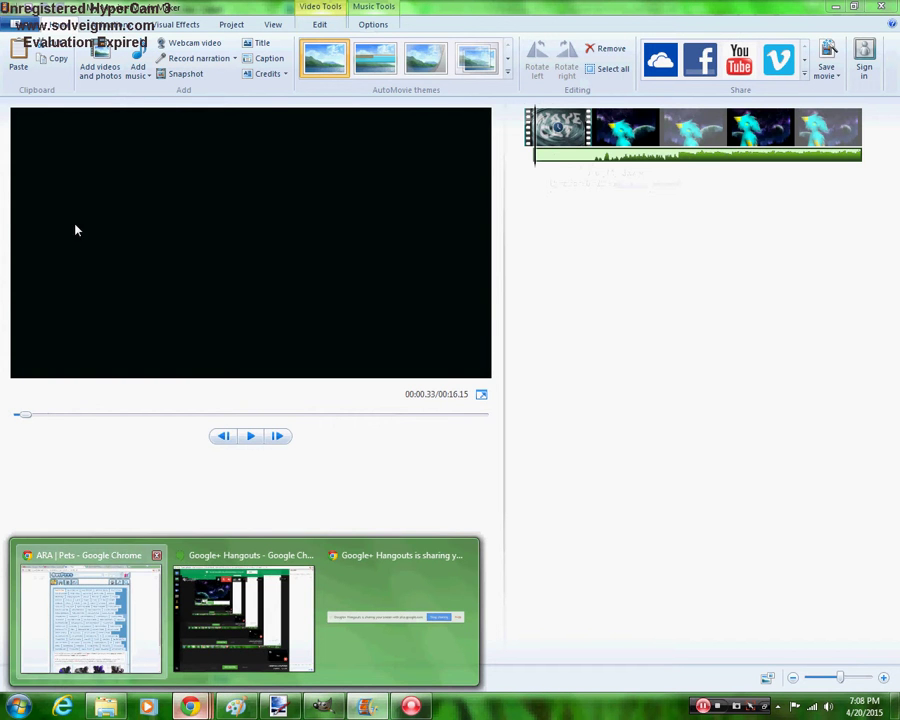
Switch to Chrome and view the YouTube tab playing the NIGHTCORE ANIMALS playlist
{"action": "left_click", "coordinate": [115, 626]}
{"action": "left_click", "coordinate": [215, 8]}
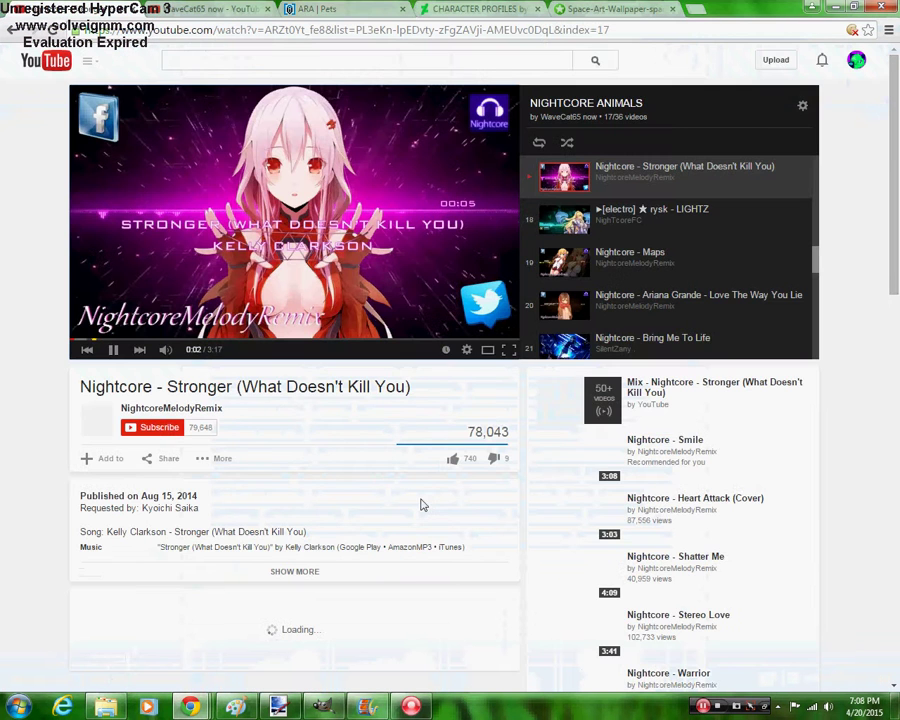
Return to Movie Maker, preview the movie from the beginning, and stop at 5.70 s within the first cat image
{"action": "left_click", "coordinate": [366, 706]}
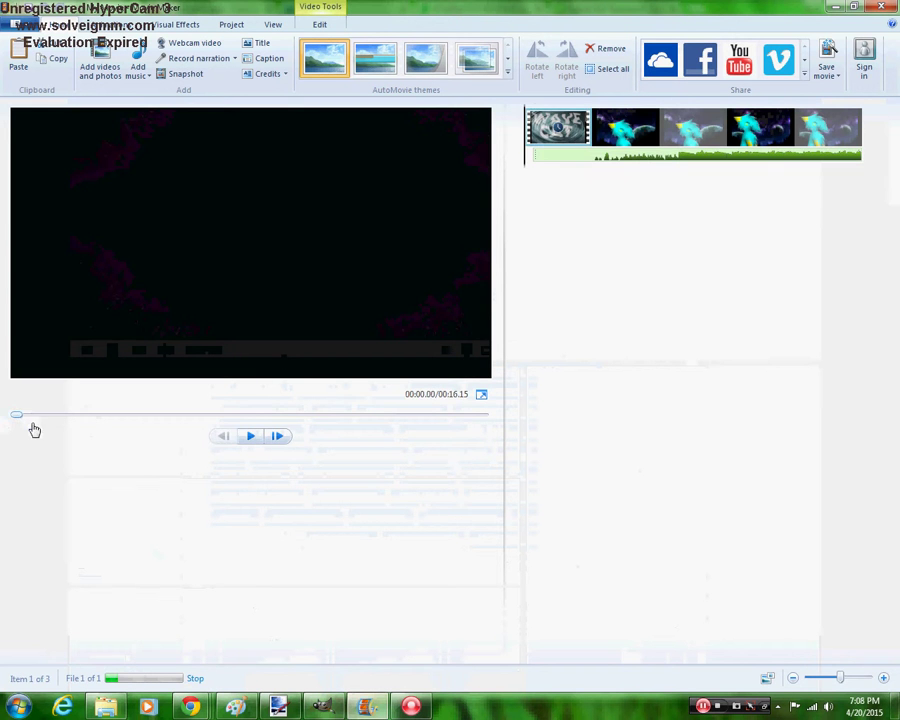
{"action": "left_click", "coordinate": [248, 438]}
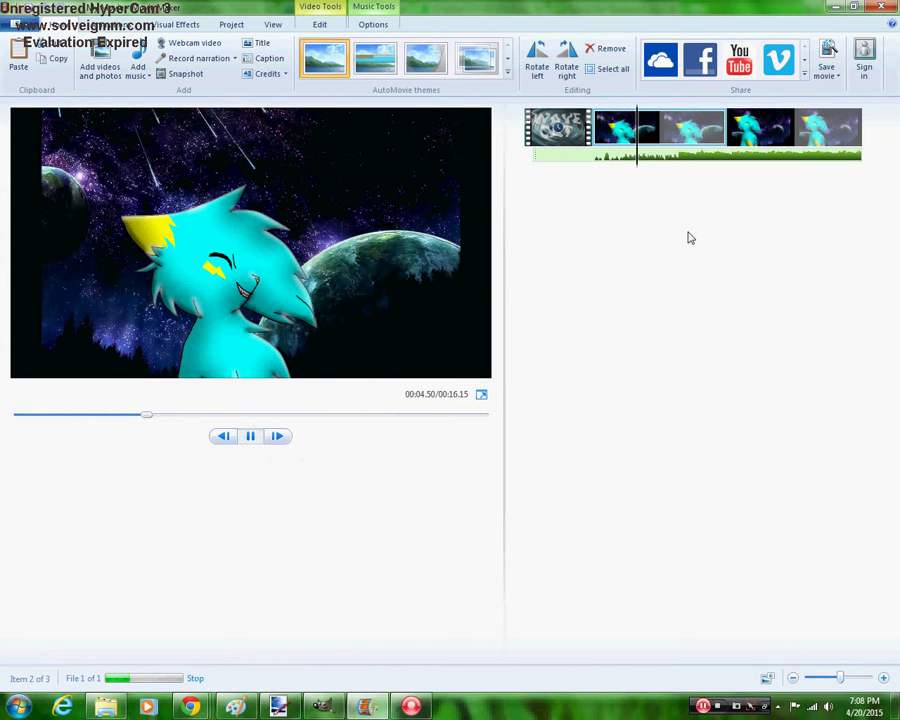
{"action": "left_click", "coordinate": [660, 130]}
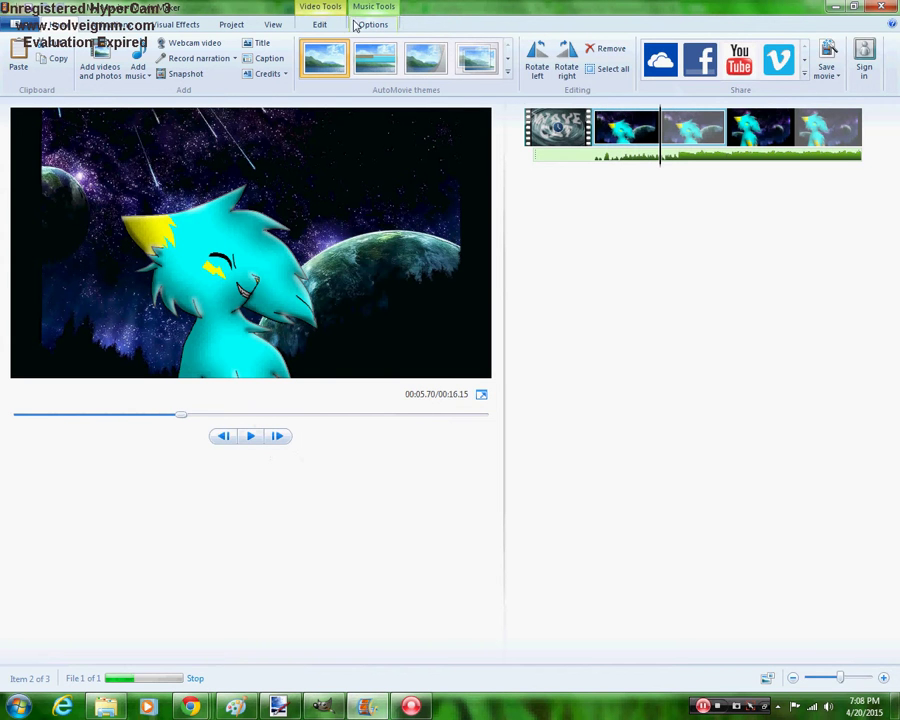
Set the duration of both cat images to 0.10 seconds
{"action": "left_click", "coordinate": [320, 25]}
{"action": "left_click", "coordinate": [272, 69]}
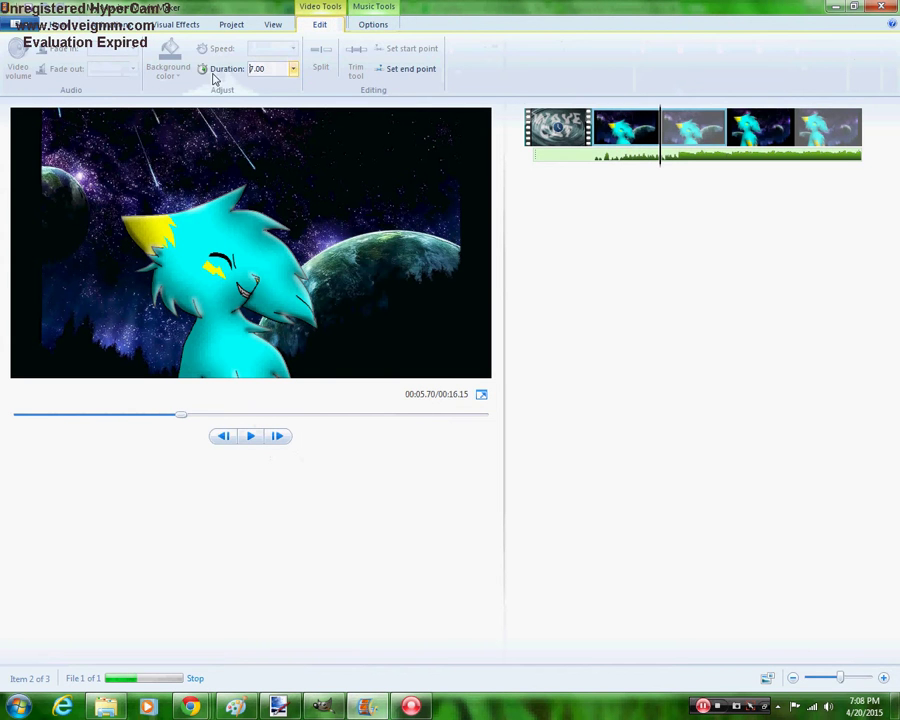
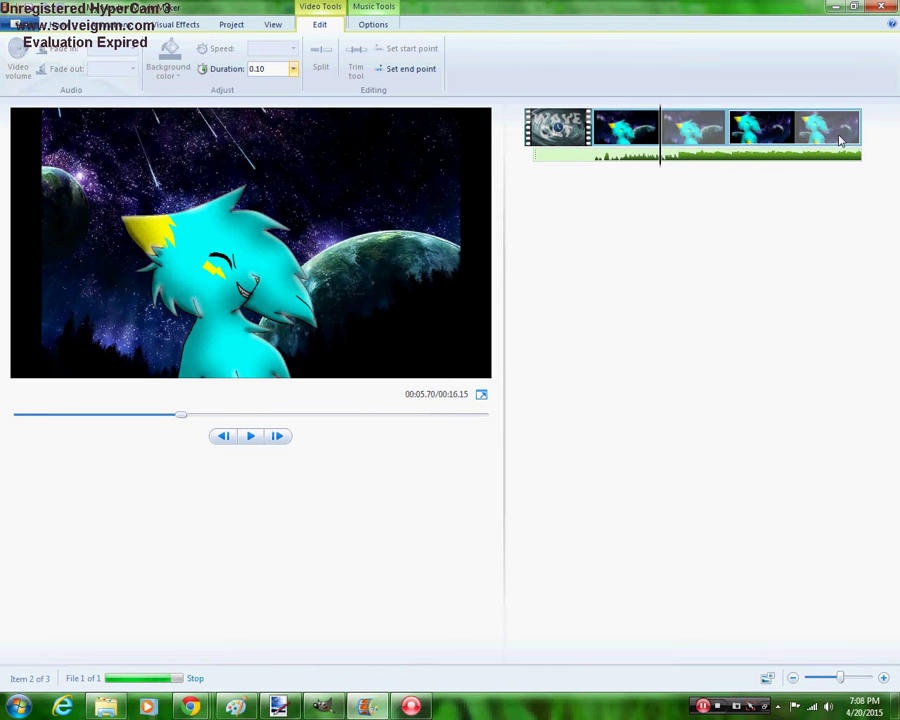
{"action": "key", "text": "Delete"}
{"action": "key", "text": "Right"}
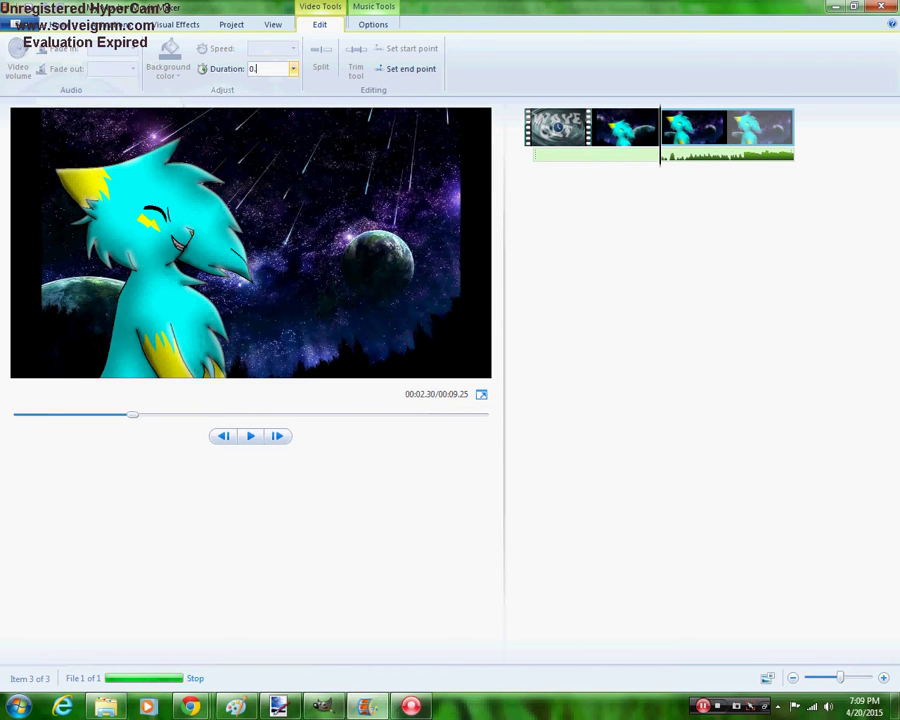
{"action": "type", "text": "0"}
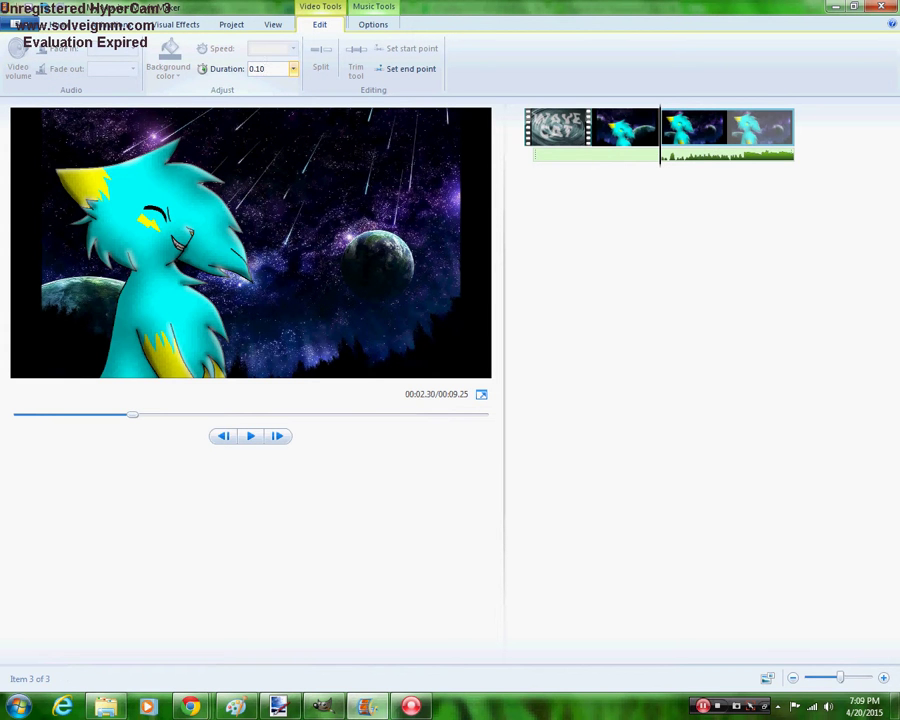
{"action": "key", "text": "Return"}
Move the music track to the very start of the timeline and preview the movie from the beginning
{"action": "left_click_drag", "start_coordinate": [638, 195], "coordinate": [698, 141]}
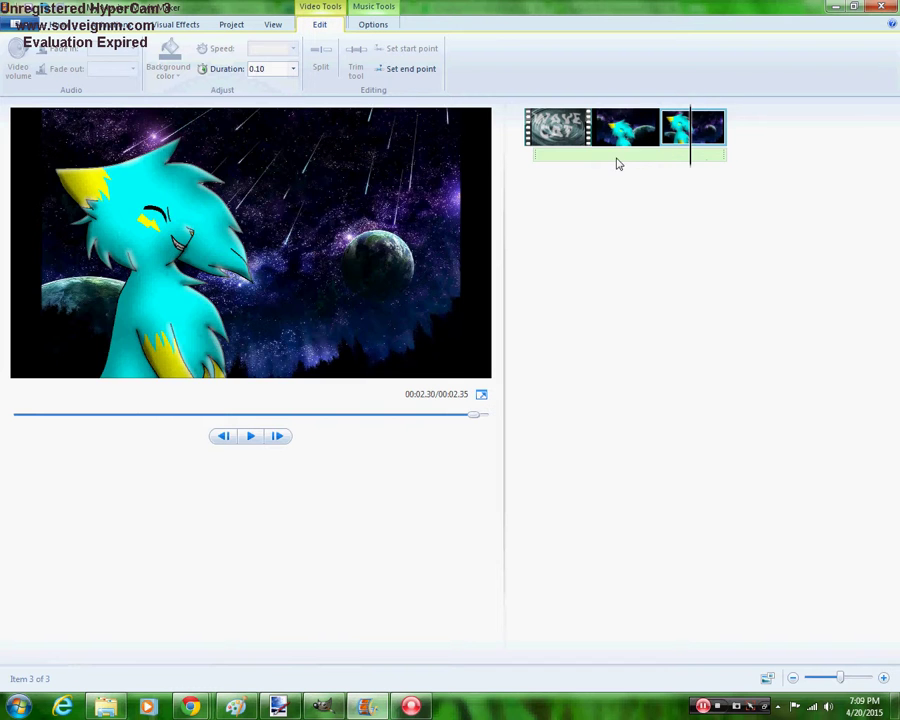
{"action": "left_click_drag", "start_coordinate": [617, 160], "coordinate": [520, 155]}
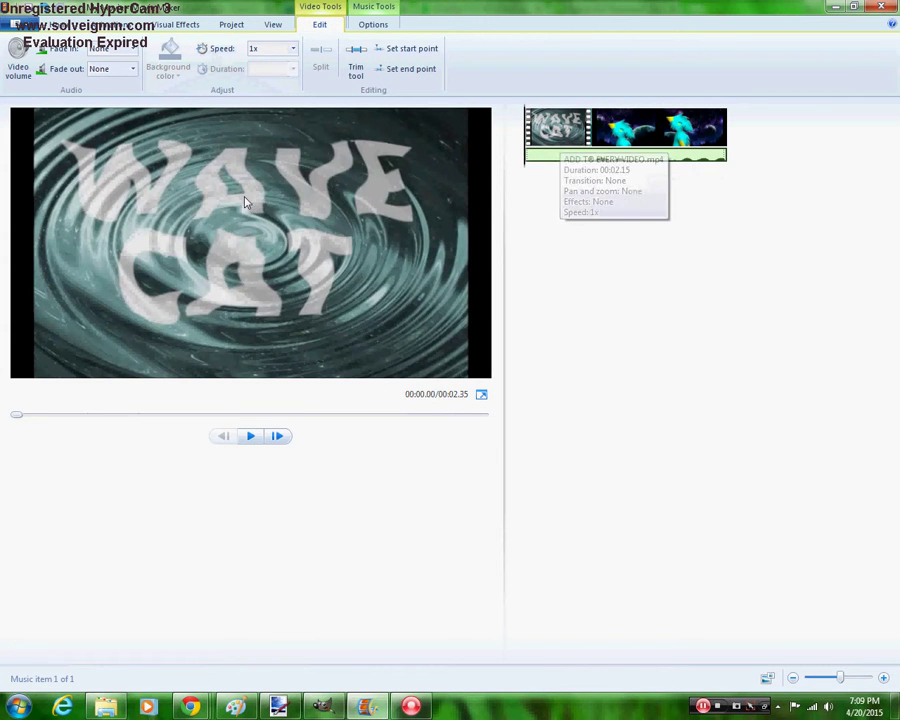
{"action": "left_click", "coordinate": [251, 437]}
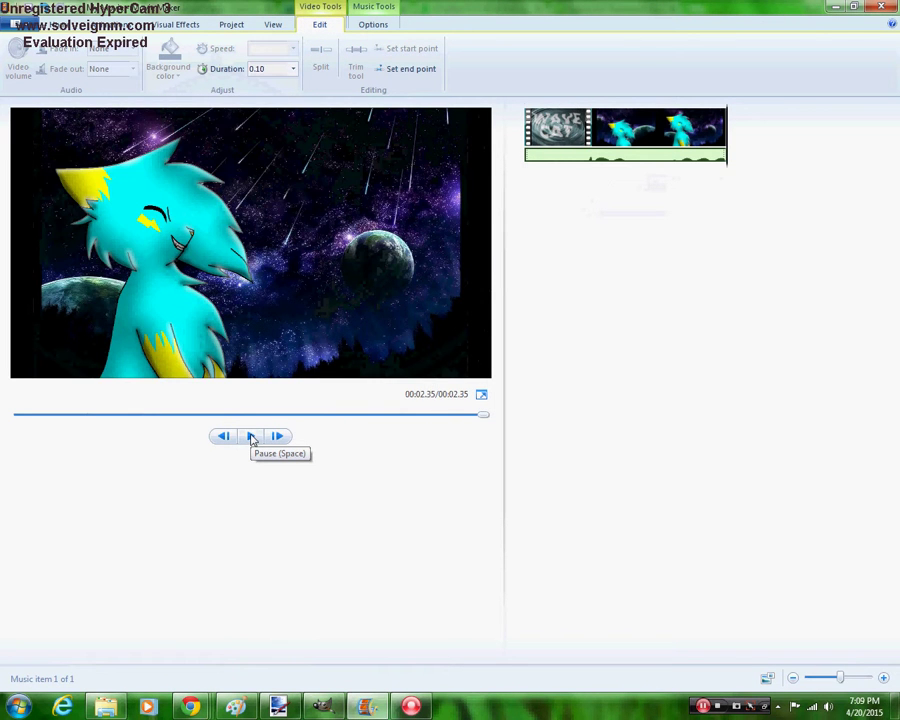
Change the duration of both cat images to 0.7 seconds, first one and then the other
{"action": "left_click", "coordinate": [625, 124]}
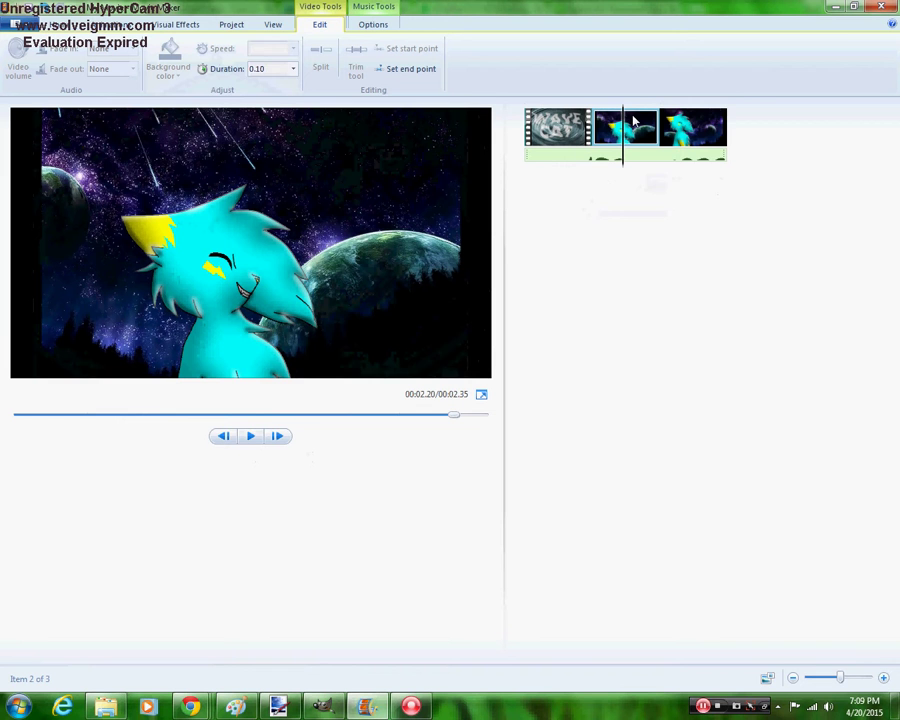
{"action": "left_click", "coordinate": [276, 69]}
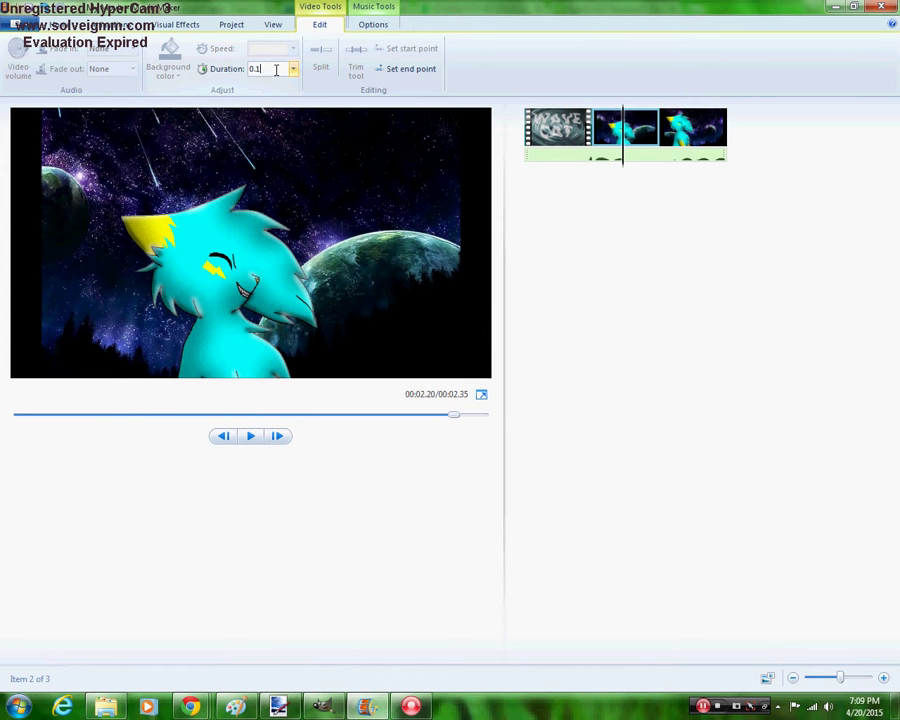
{"action": "left_click", "coordinate": [686, 122]}
{"action": "left_click", "coordinate": [276, 69]}
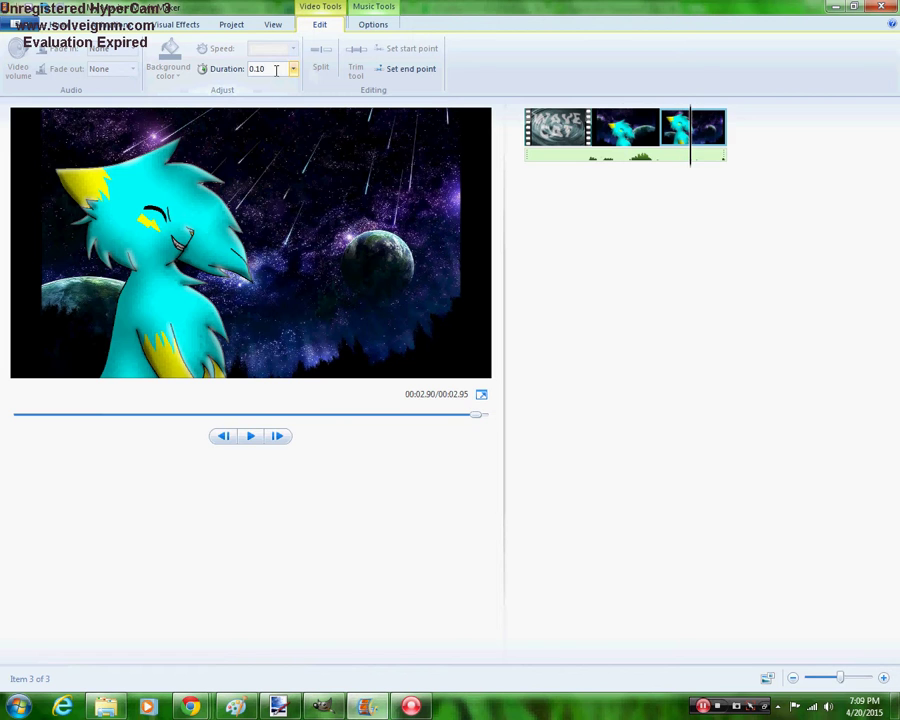
{"action": "type", "text": "0.7"}
{"action": "key", "text": "Return"}
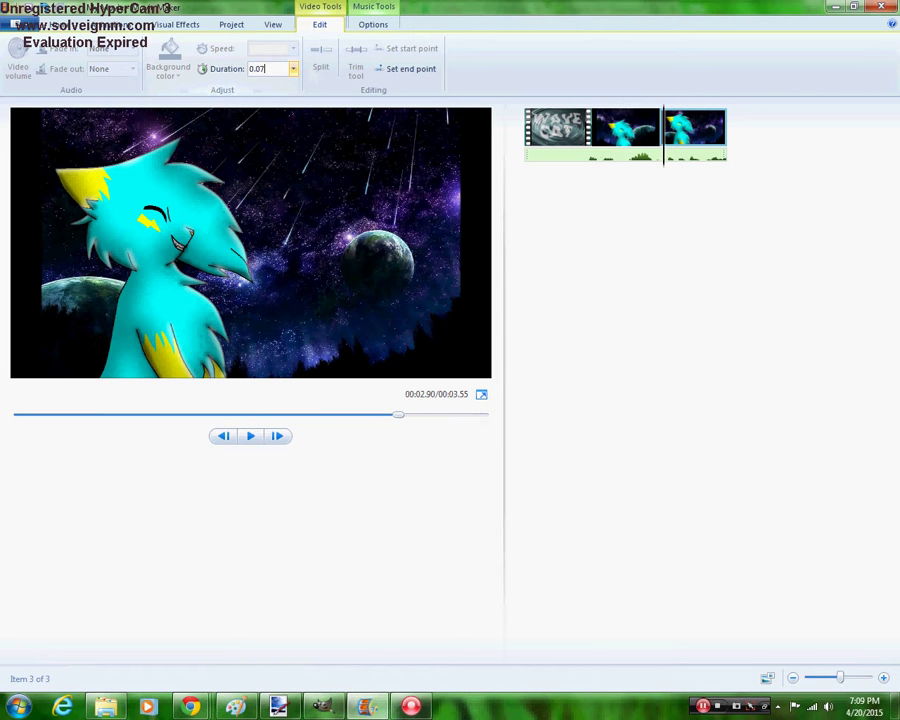
Set the duration of the last cat image and then the first cat image to 0.07 seconds
{"action": "key", "text": "Return"}
{"action": "left_click", "coordinate": [527, 155]}
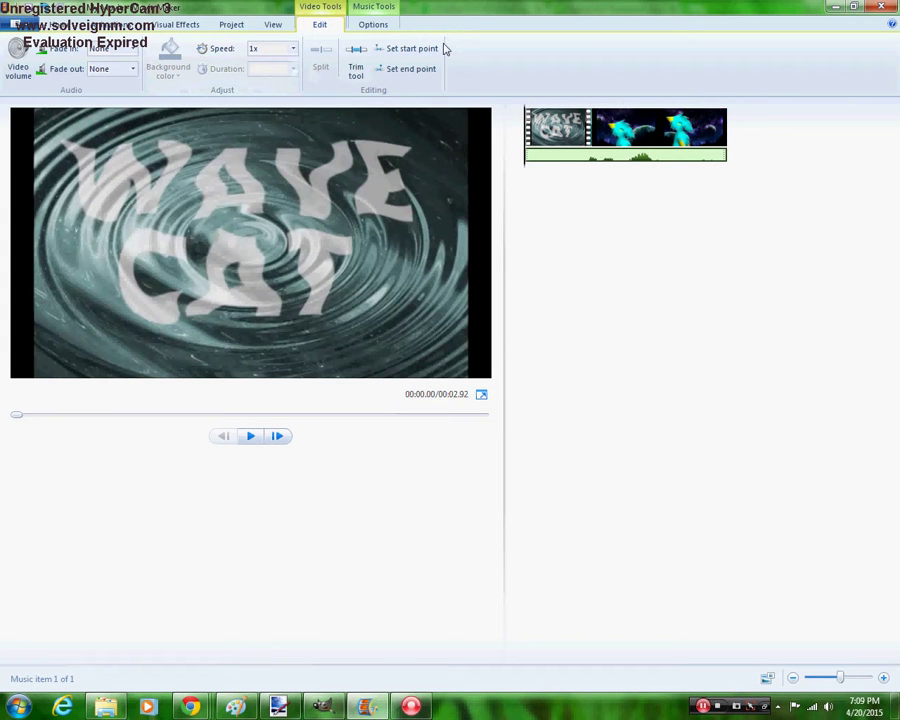
{"action": "left_click", "coordinate": [627, 130]}
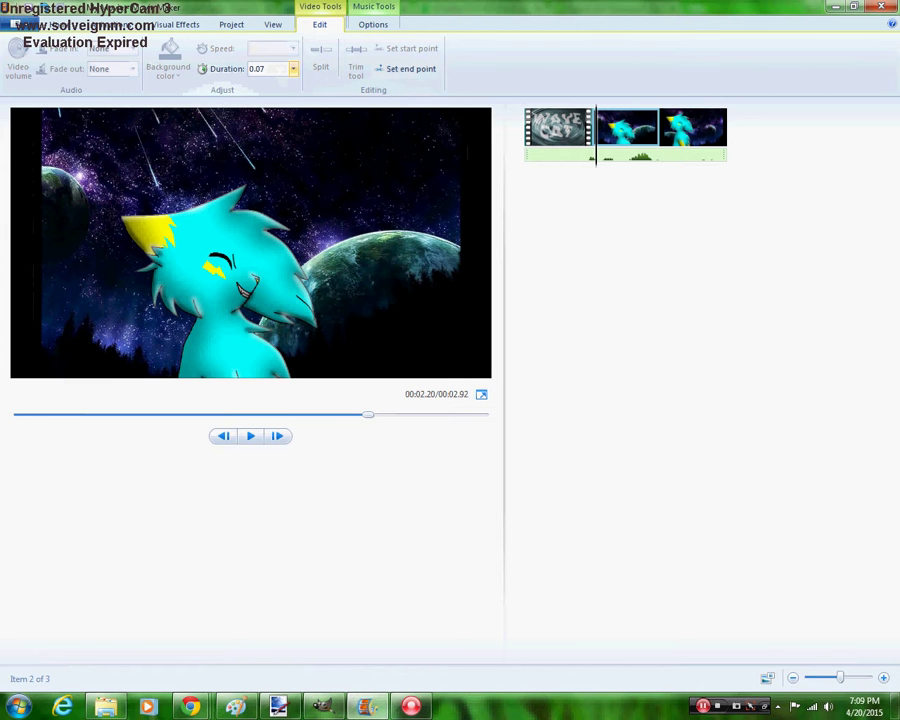
{"action": "key", "text": "Return"}
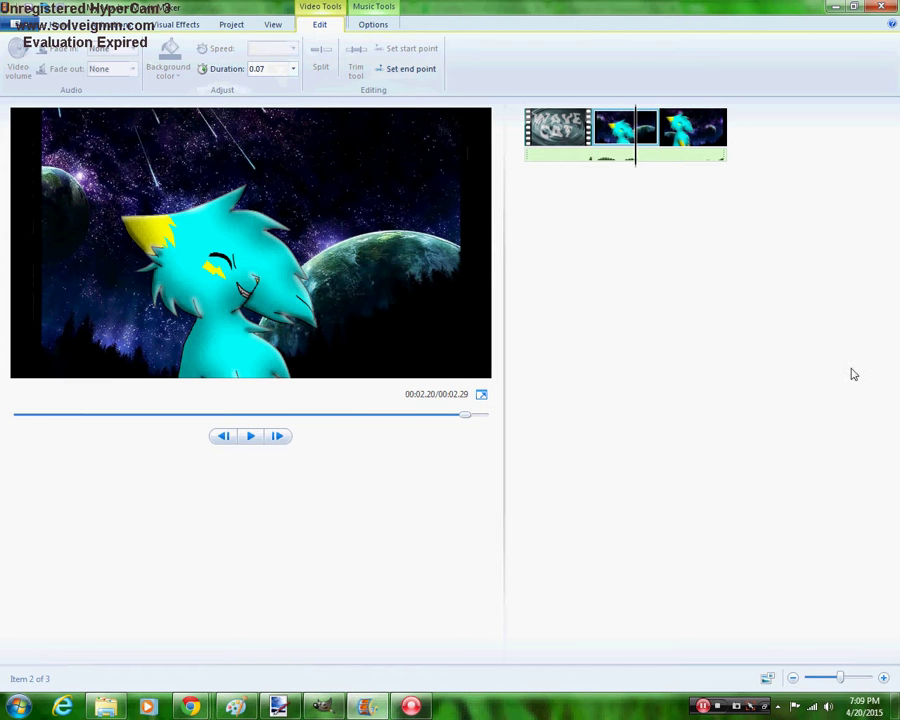
Add the image -1 from the wave cat "intro" folder directly after the Wave Cat title video
{"action": "mouse_move", "coordinate": [322, 706]}
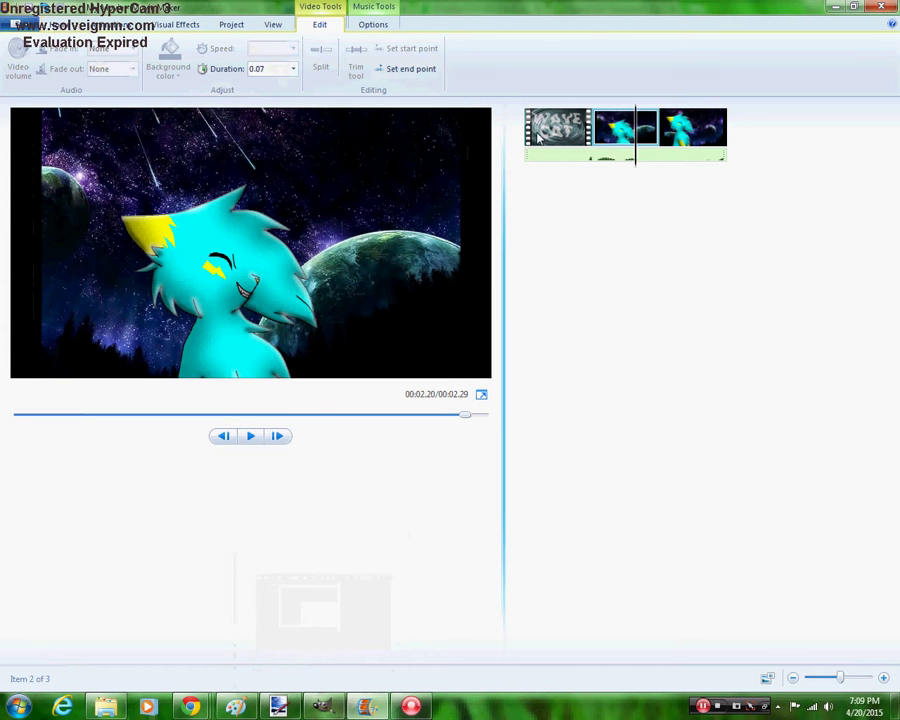
{"action": "key", "text": "Home"}
{"action": "scroll", "coordinate": [138, 59], "scroll_direction": "up", "scroll_amount": 5}
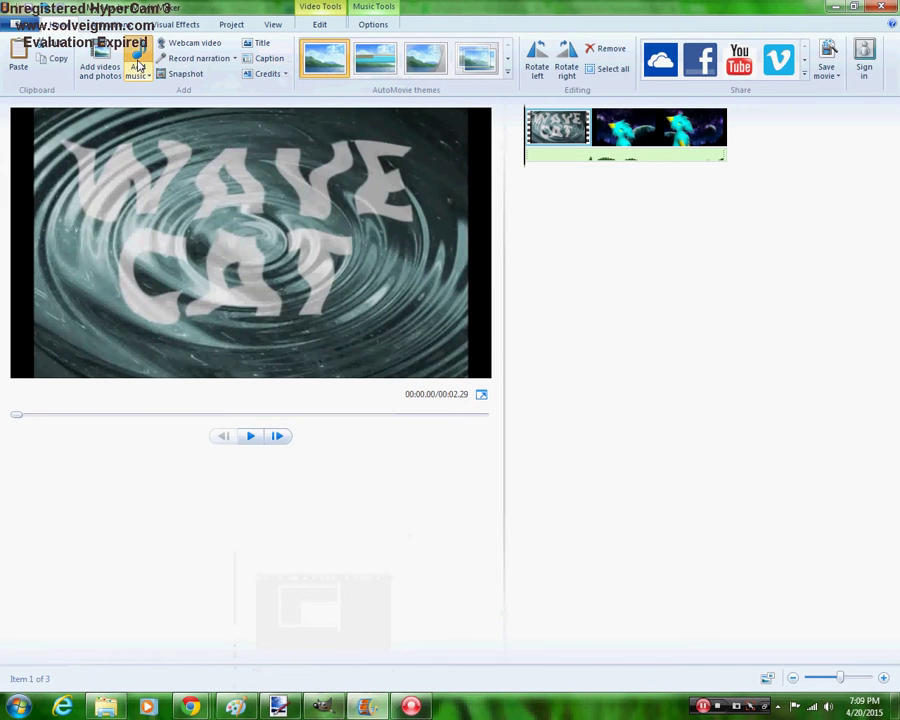
{"action": "left_click", "coordinate": [137, 62]}
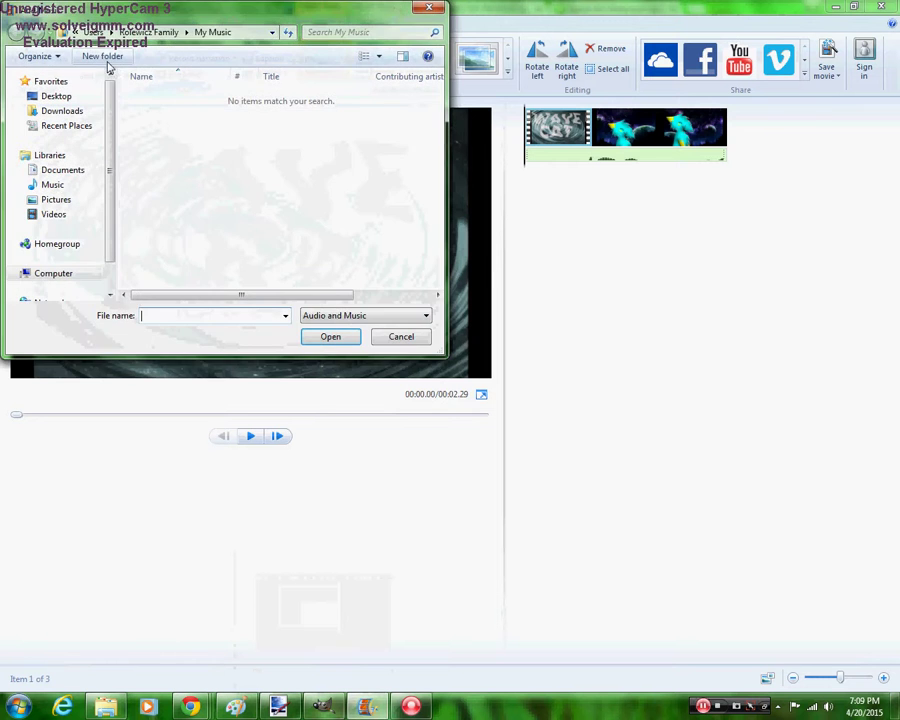
{"action": "left_click", "coordinate": [428, 9]}
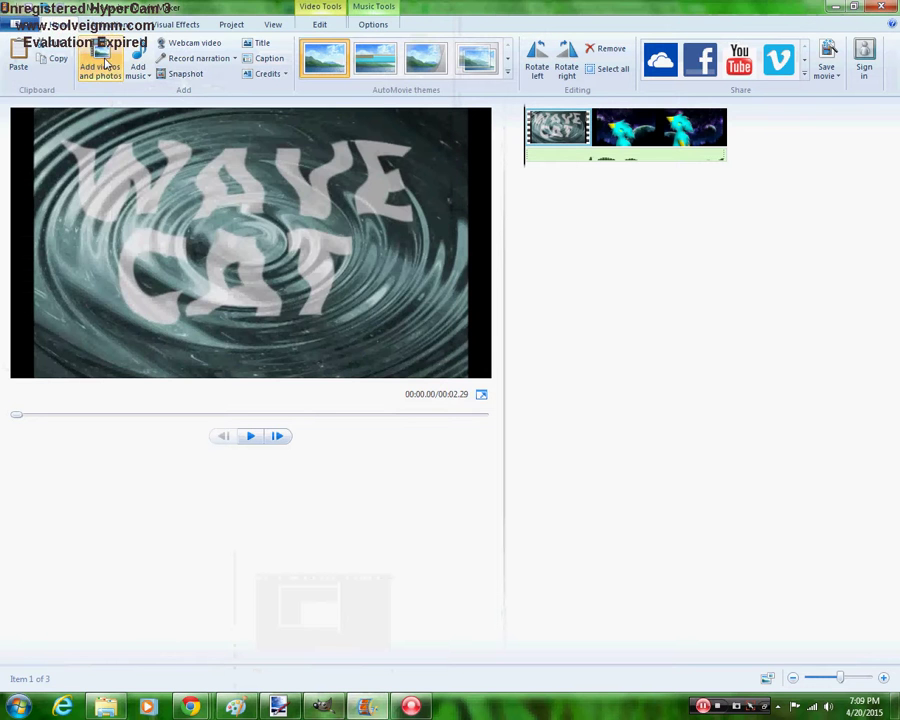
{"action": "left_click", "coordinate": [110, 70]}
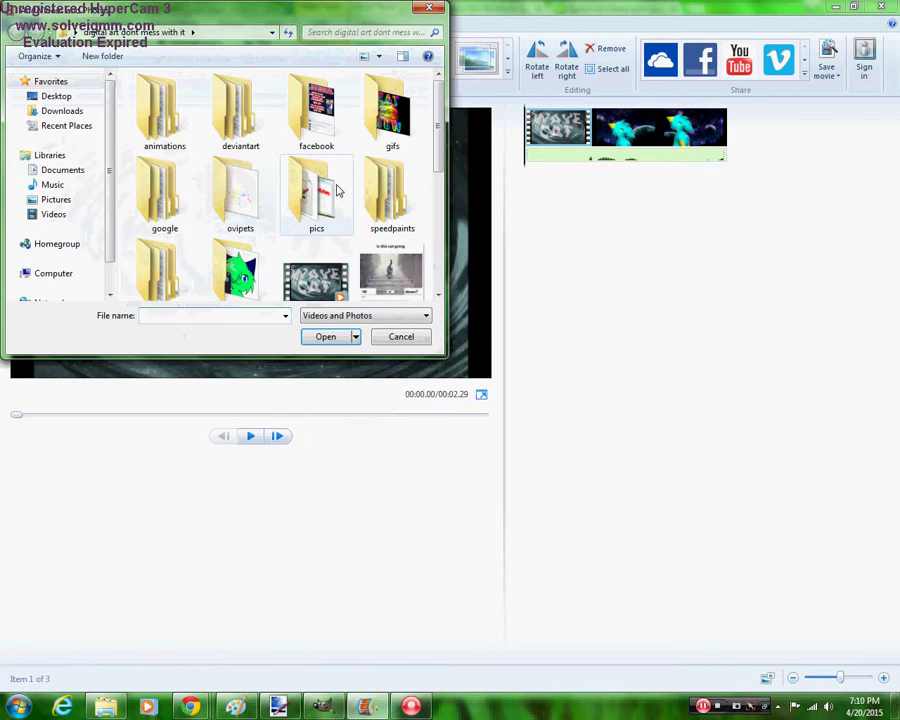
{"action": "double_click", "coordinate": [157, 143]}
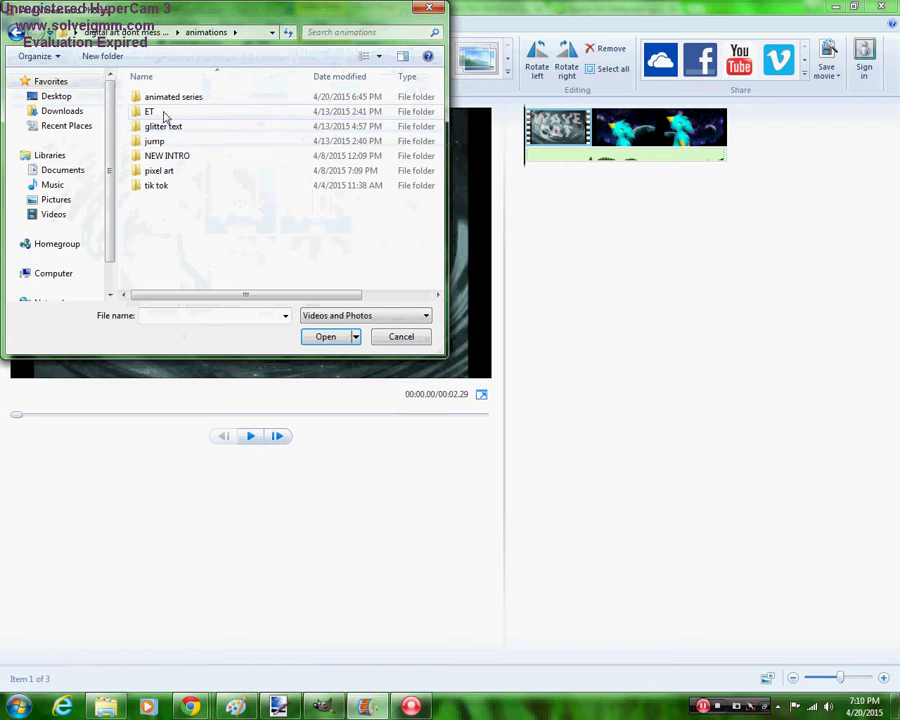
{"action": "double_click", "coordinate": [165, 102]}
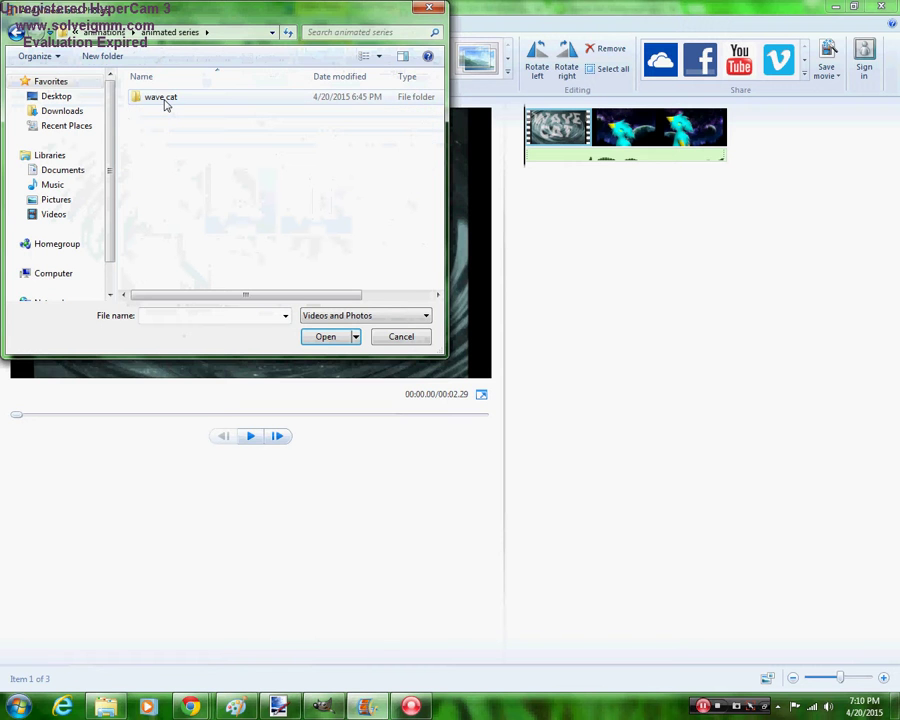
{"action": "double_click", "coordinate": [160, 98]}
{"action": "double_click", "coordinate": [160, 98]}
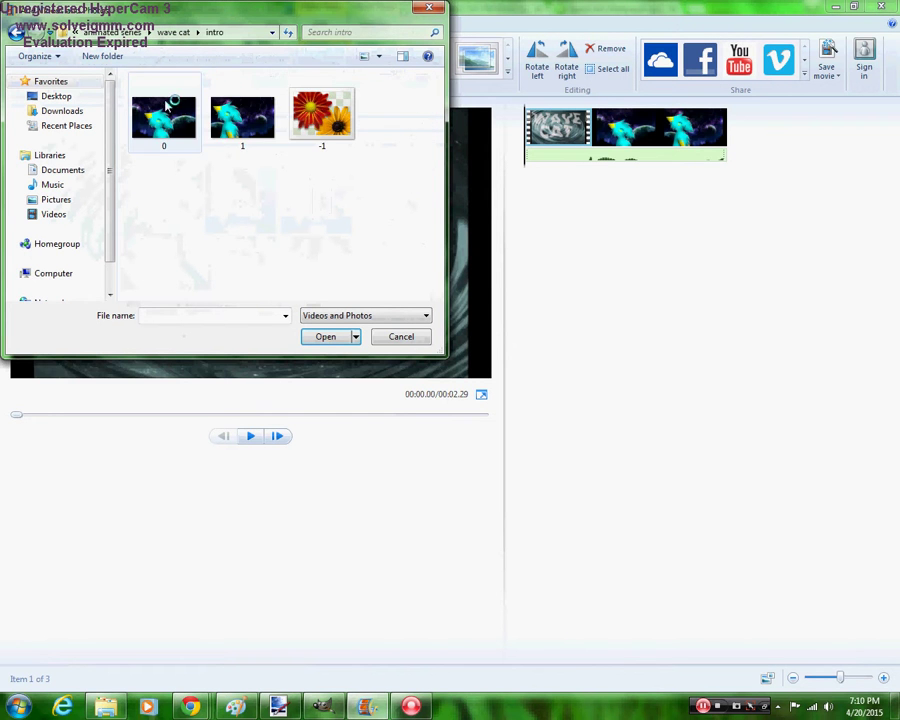
{"action": "double_click", "coordinate": [314, 125]}
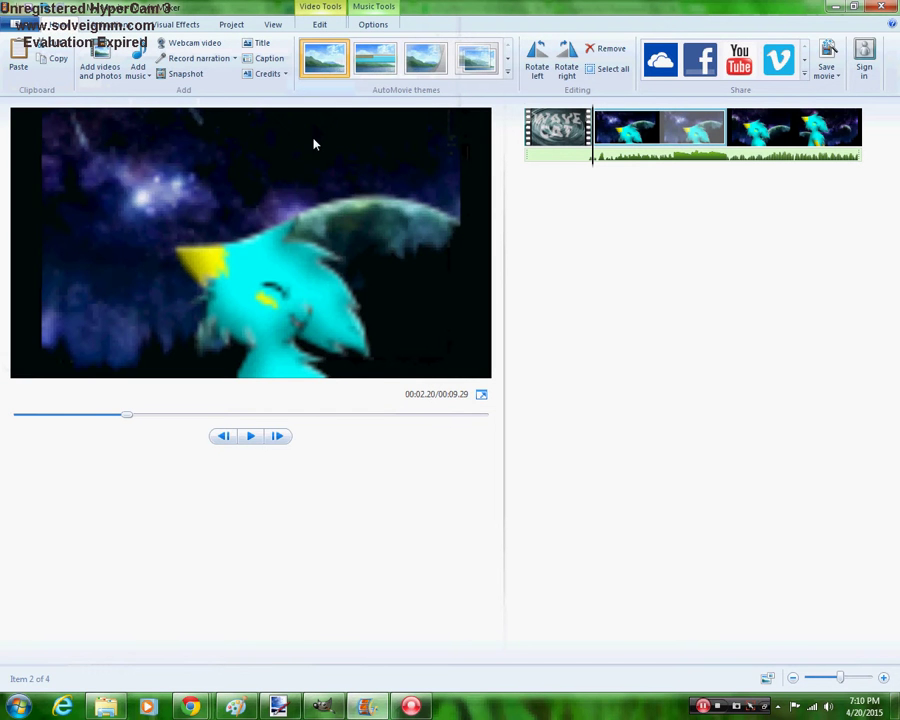
Set the newly added -1 image's duration to 0.07 seconds
{"action": "left_click", "coordinate": [336, 25]}
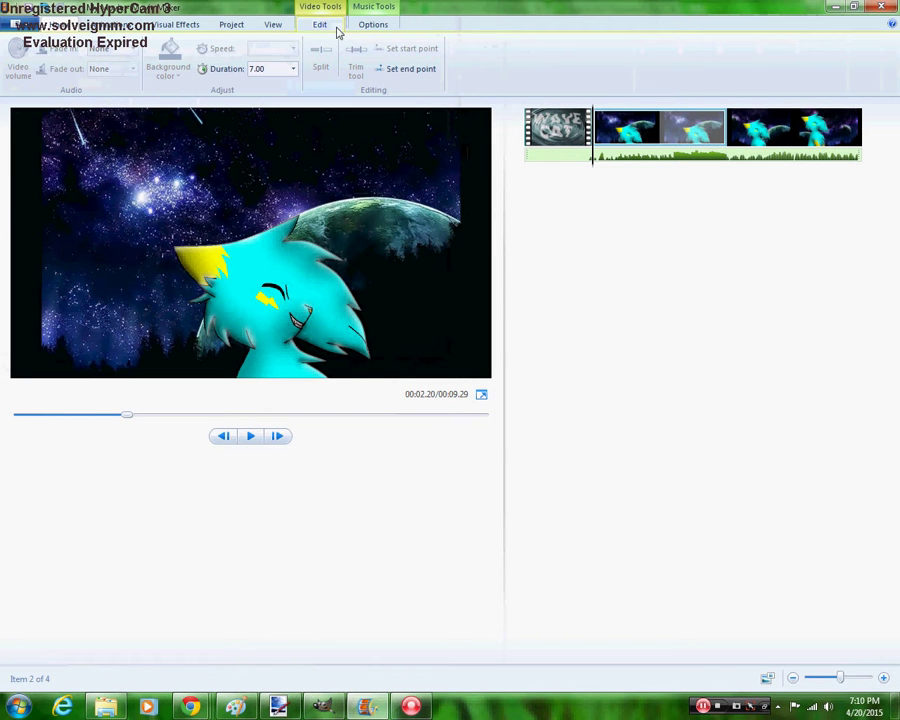
{"action": "left_click", "coordinate": [270, 68]}
{"action": "type", "text": "0"}
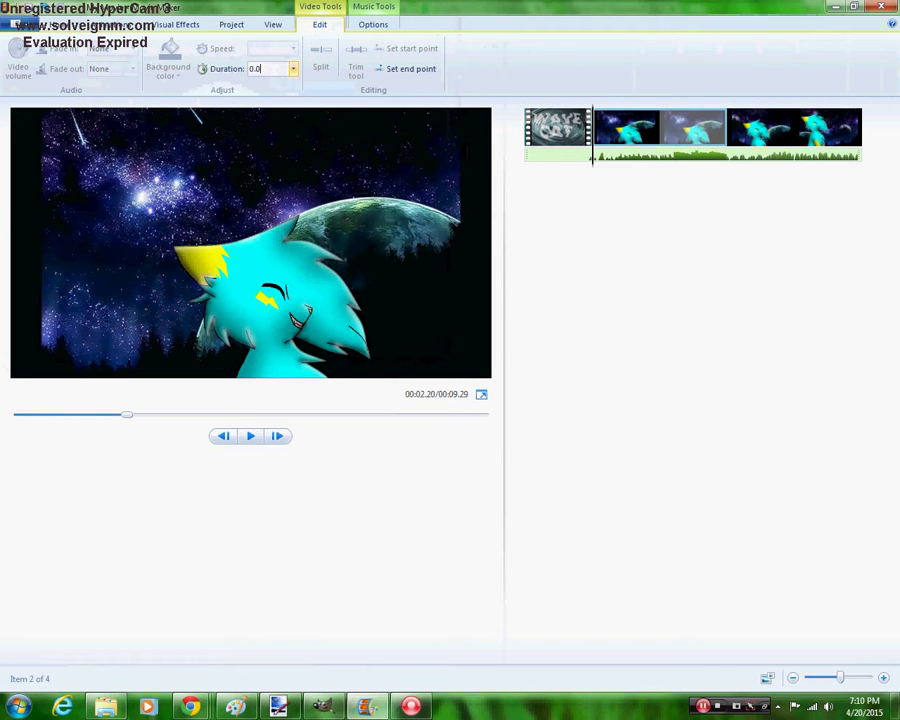
{"action": "type", "text": ".07"}
{"action": "key", "text": "Return"}
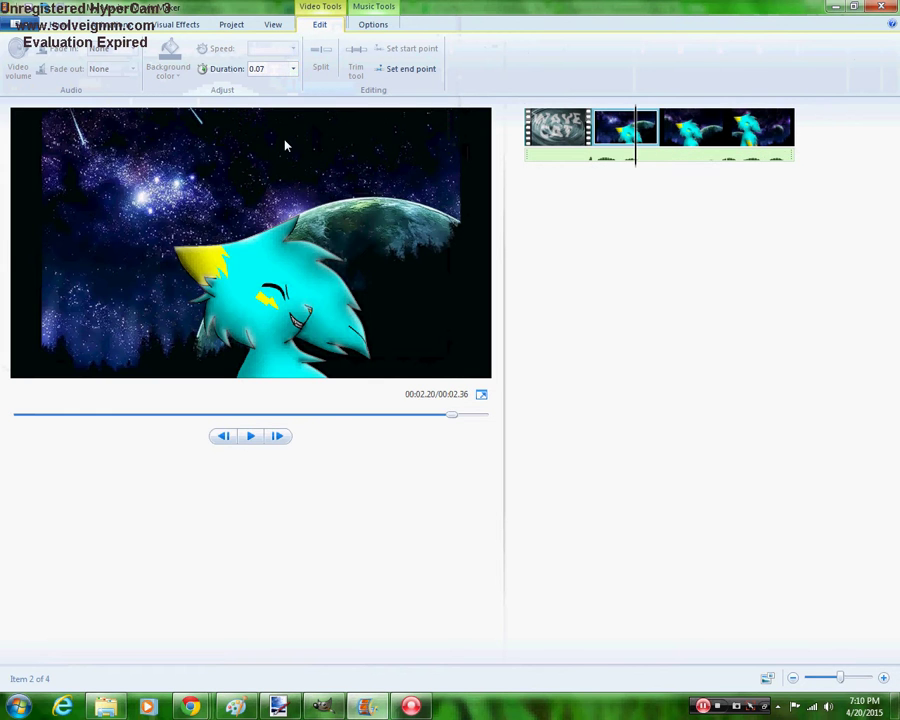
Preview the movie from the beginning and return to the first cat image after the title video
{"action": "left_click", "coordinate": [223, 436]}
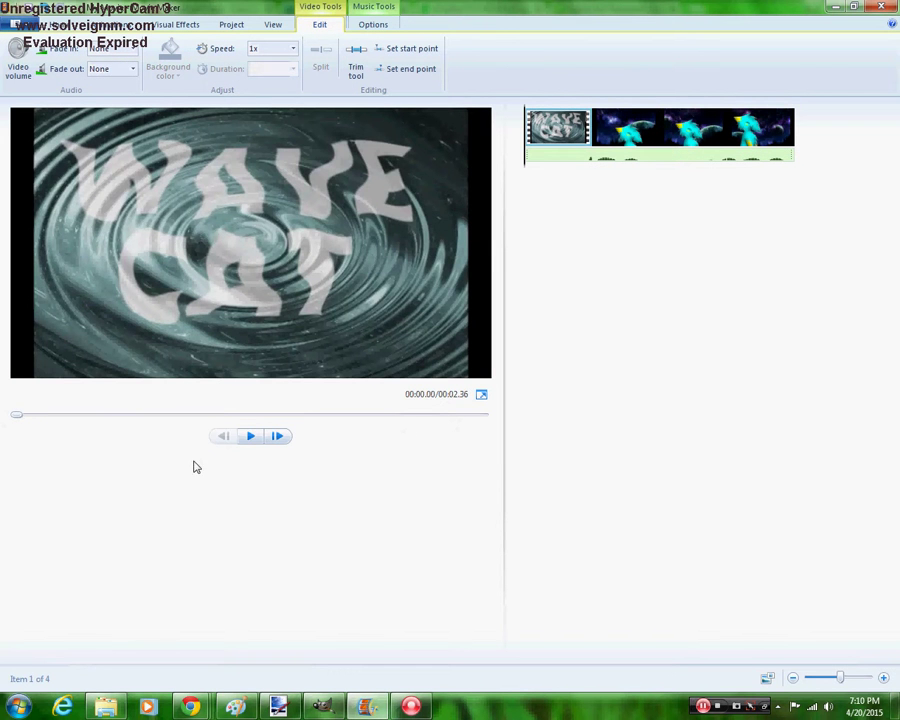
{"action": "left_click", "coordinate": [249, 444]}
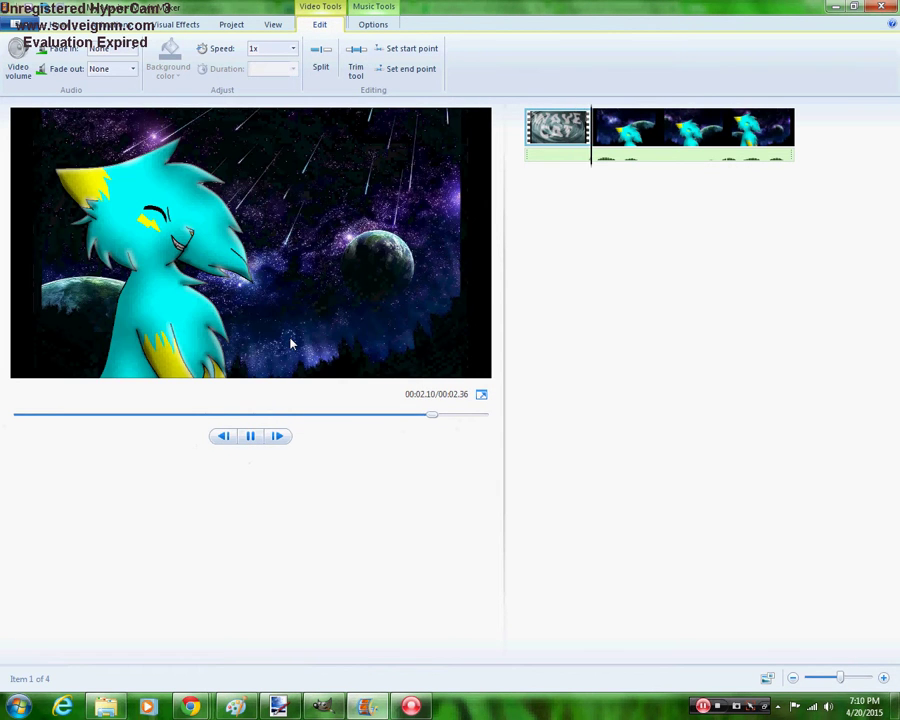
{"action": "left_click", "coordinate": [633, 133]}
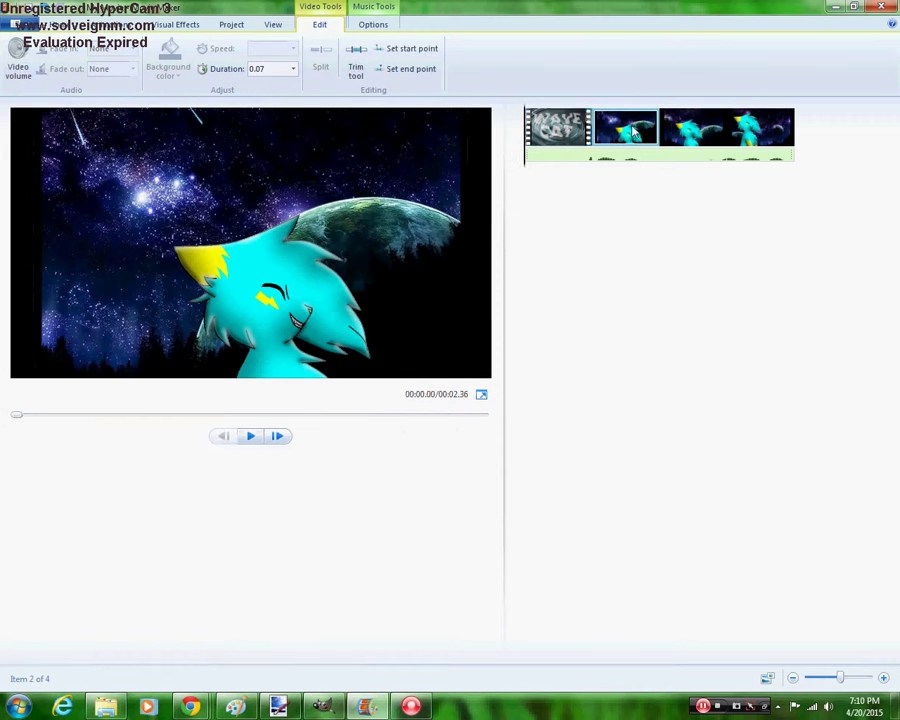
{"action": "left_click", "coordinate": [633, 133]}
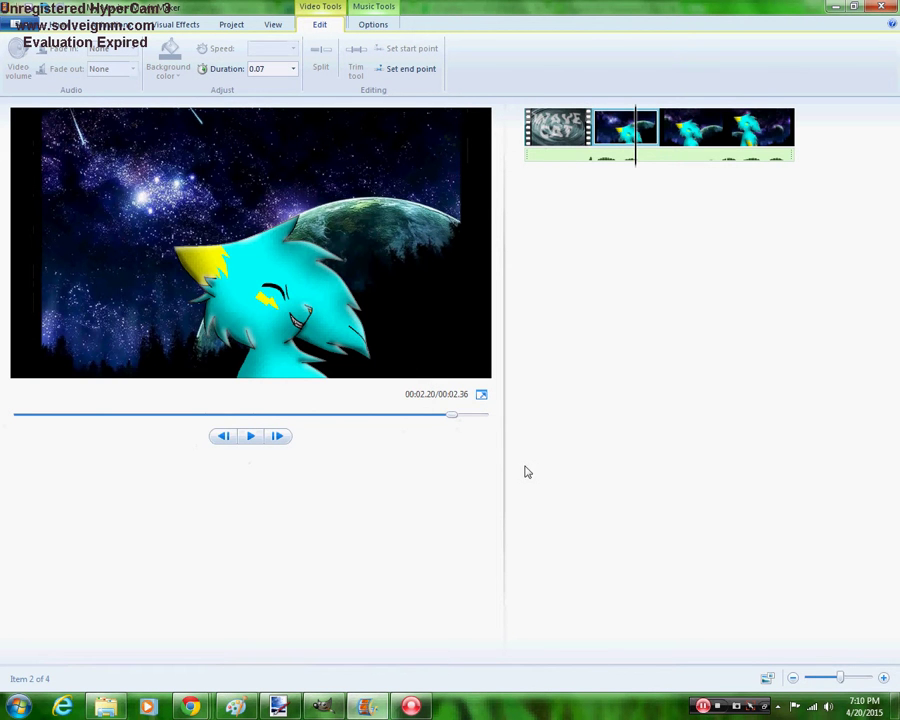
Inspect the music track's start and end point settings, checking its timing against the Wave Cat title video
{"action": "left_click", "coordinate": [580, 157]}
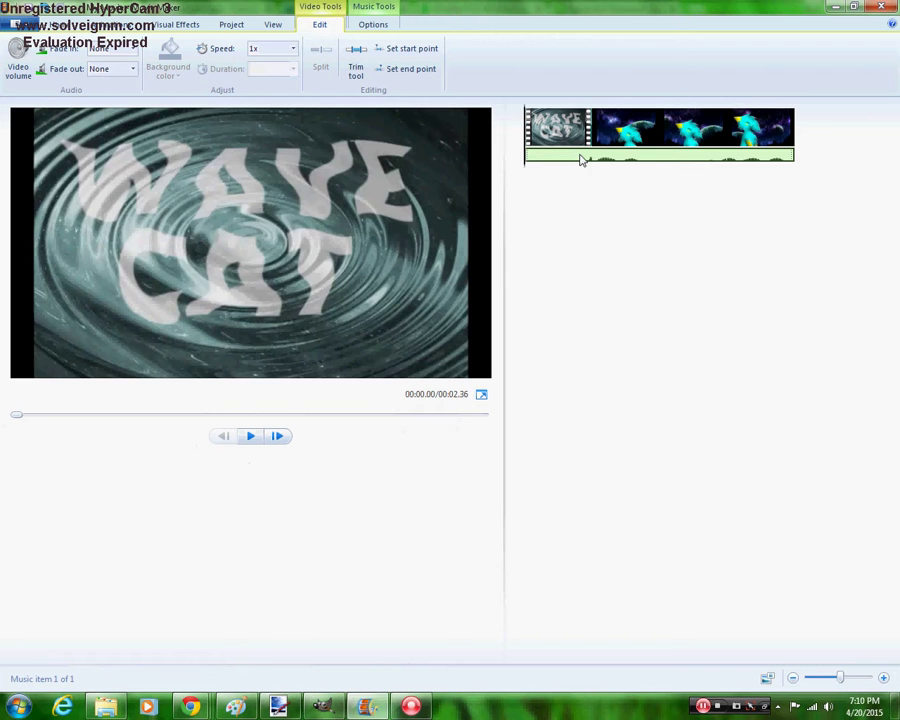
{"action": "left_click", "coordinate": [582, 163]}
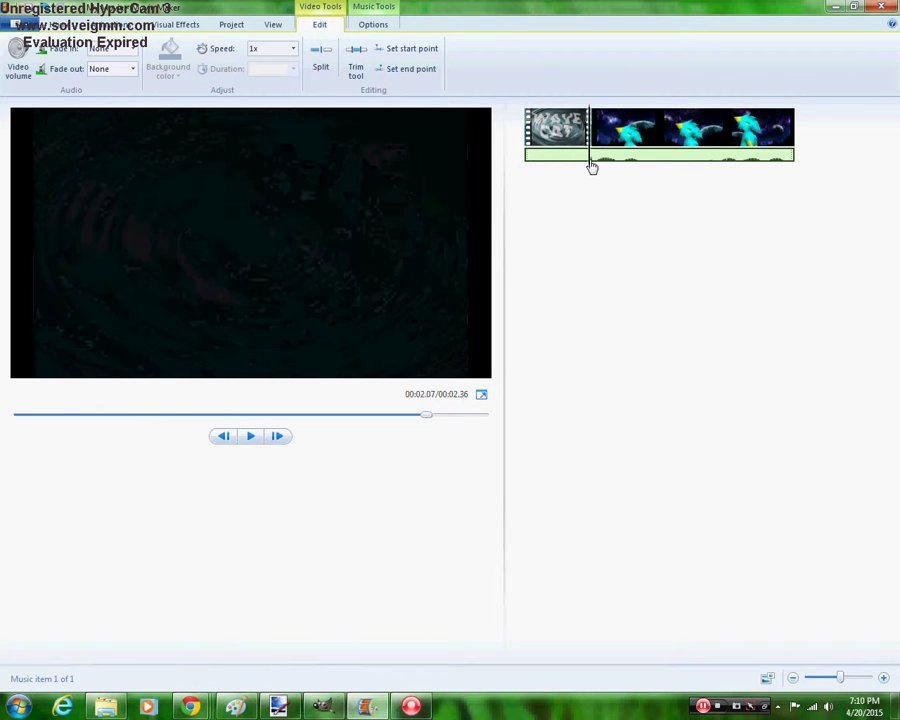
{"action": "left_click_drag", "start_coordinate": [584, 169], "coordinate": [502, 172]}
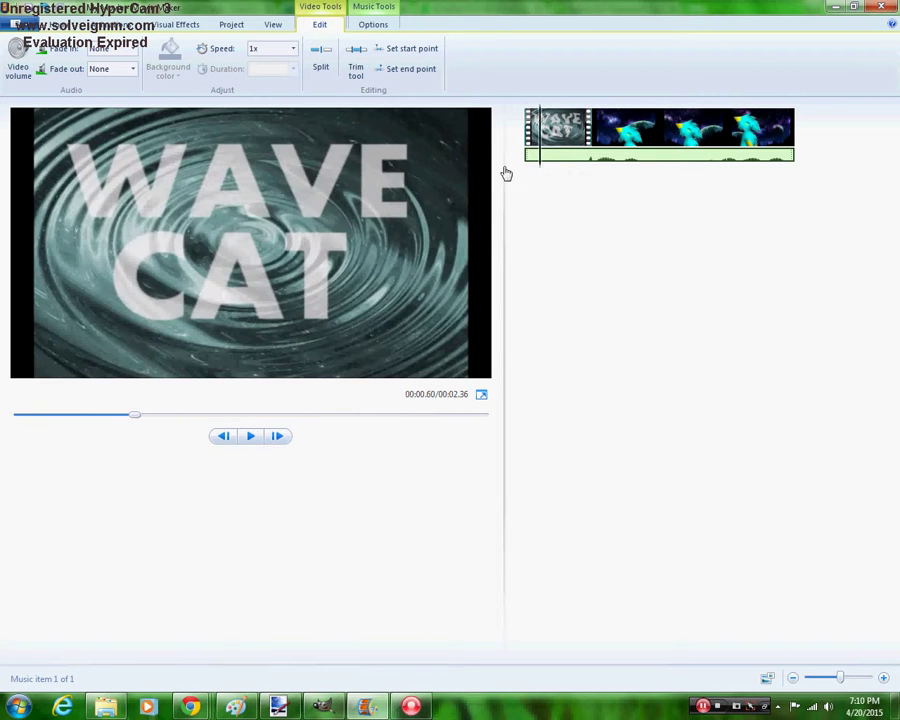
{"action": "left_click", "coordinate": [358, 60]}
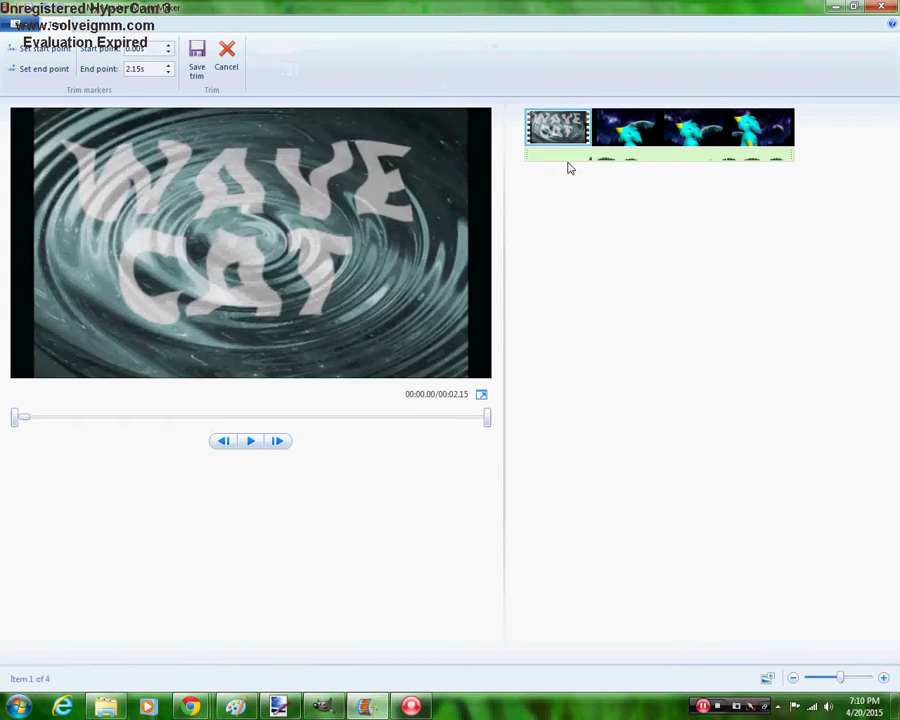
{"action": "left_click", "coordinate": [569, 162]}
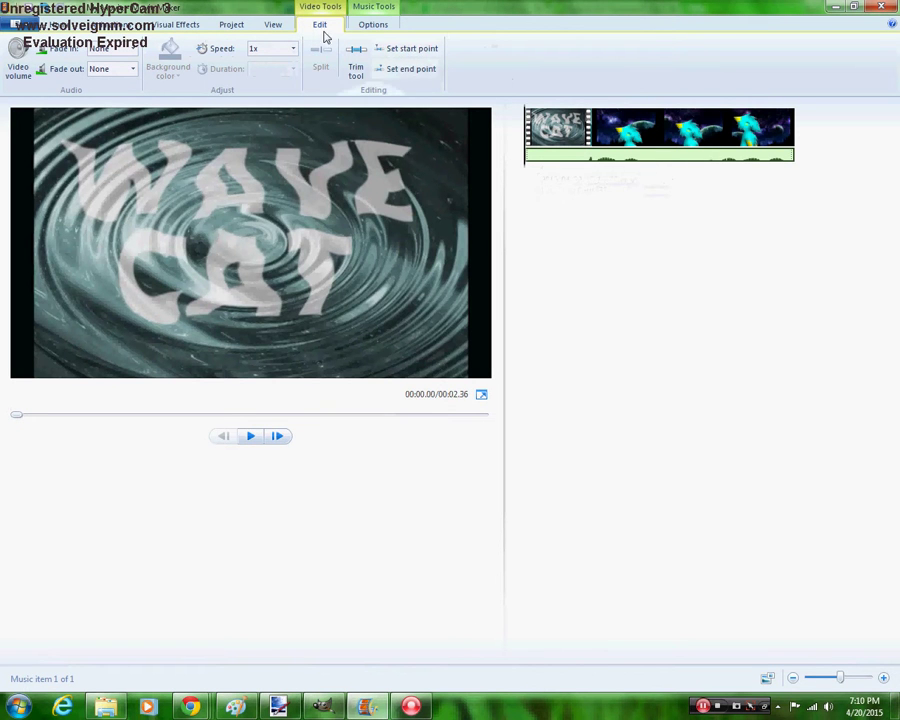
{"action": "left_click", "coordinate": [366, 26]}
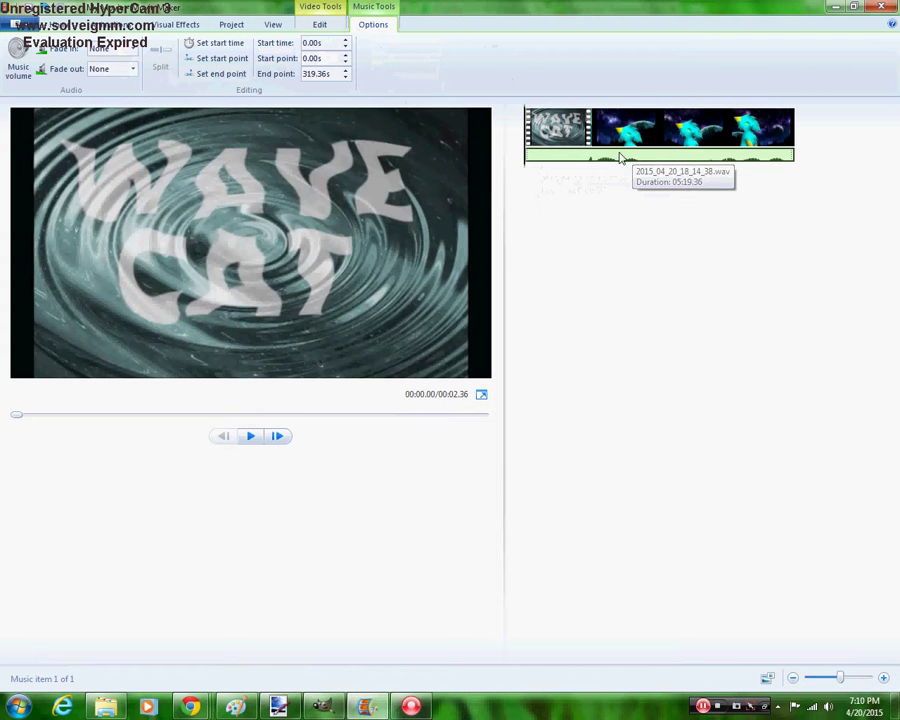
Preview the movie from the beginning, look through the cat images, and return to the title video
{"action": "left_click", "coordinate": [251, 436]}
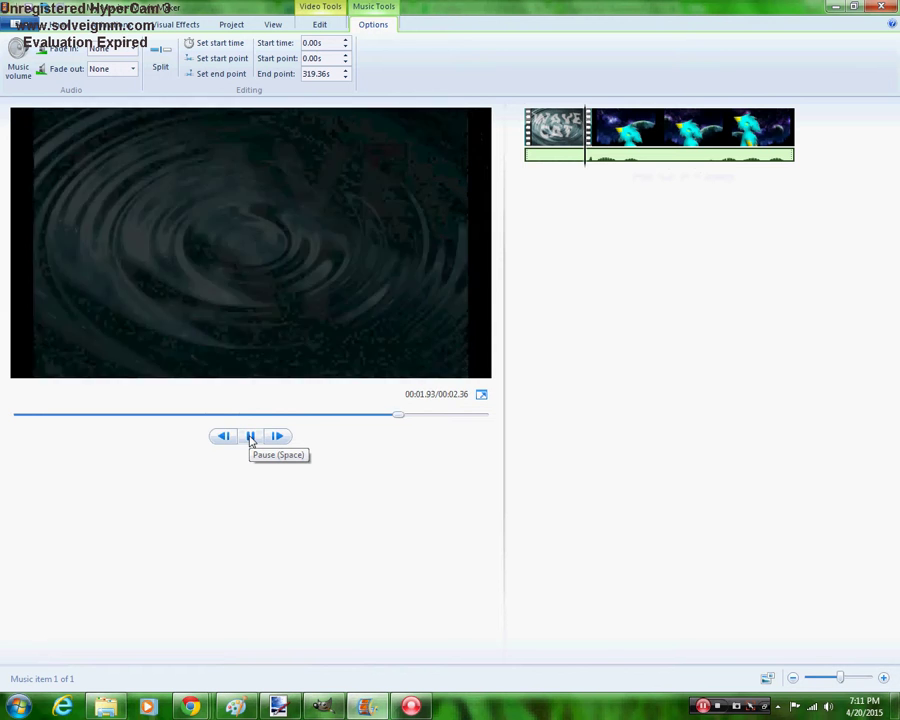
{"action": "left_click", "coordinate": [636, 131]}
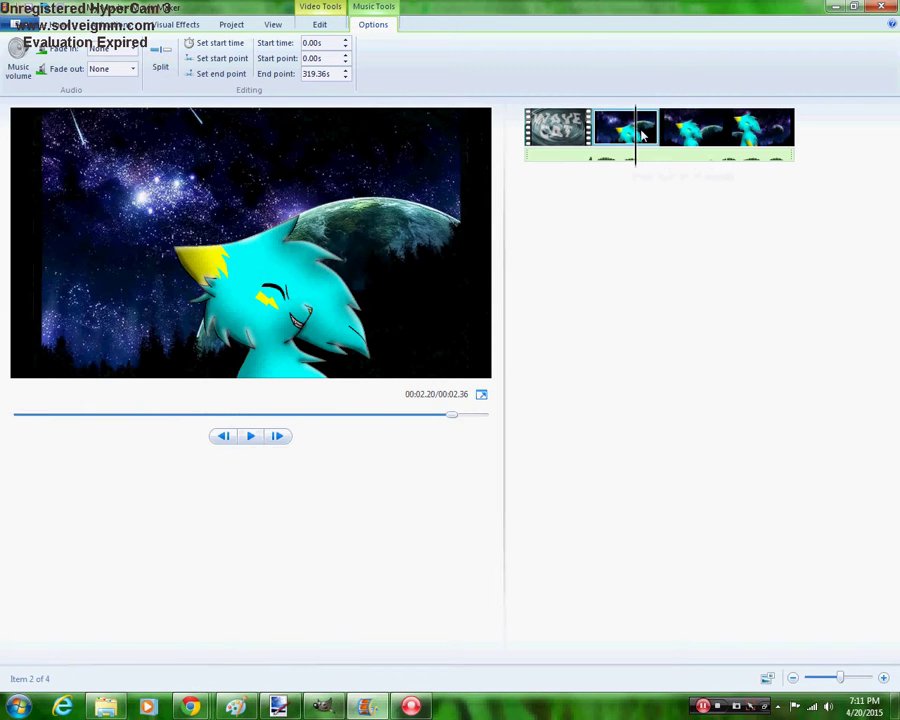
{"action": "left_click_drag", "start_coordinate": [690, 137], "coordinate": [763, 133]}
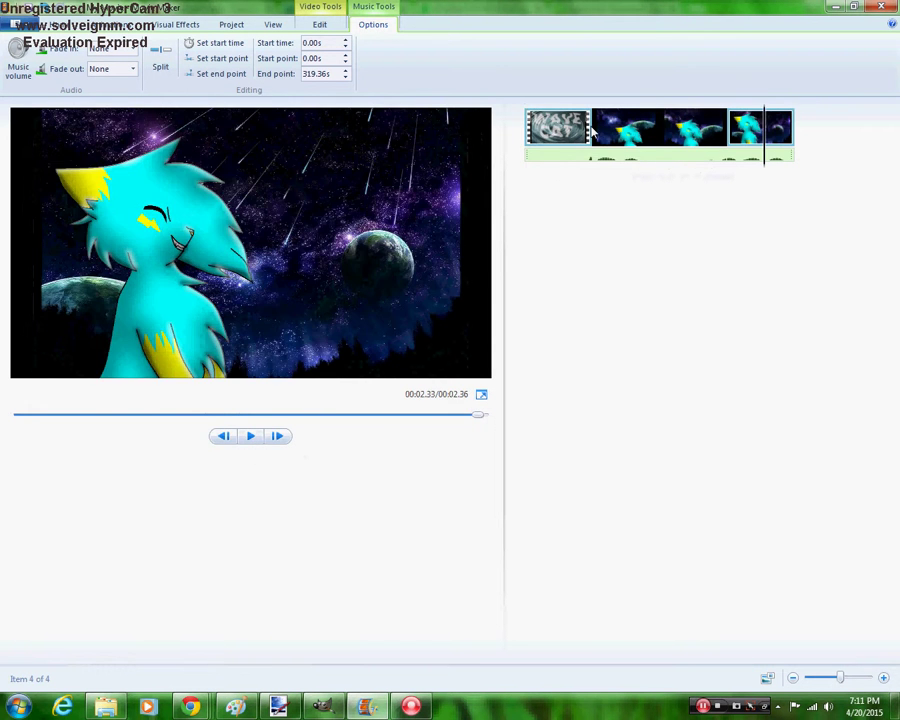
{"action": "left_click", "coordinate": [632, 131]}
{"action": "left_click", "coordinate": [527, 130]}
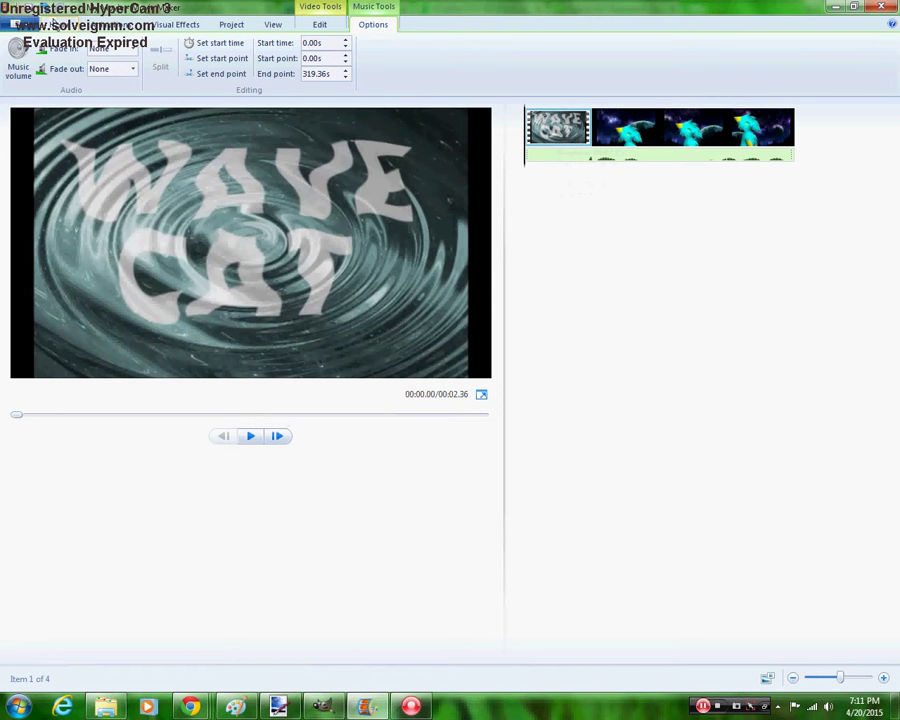
Switch to Windows Explorer and open the frames folder inside animations > NEW INTRO
{"action": "key", "text": "alt+Tab"}
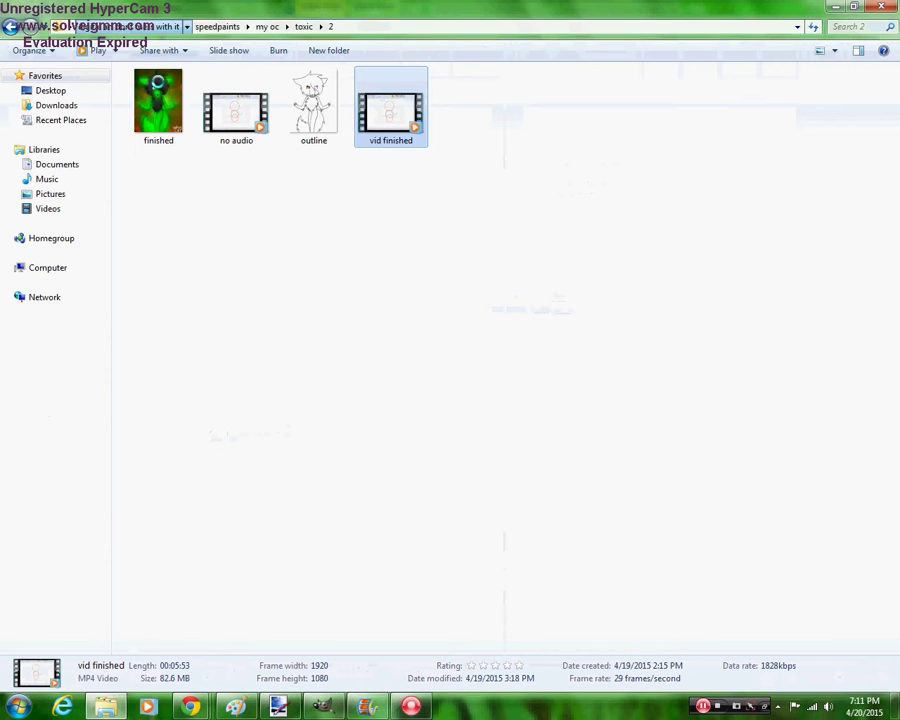
{"action": "left_click", "coordinate": [234, 142]}
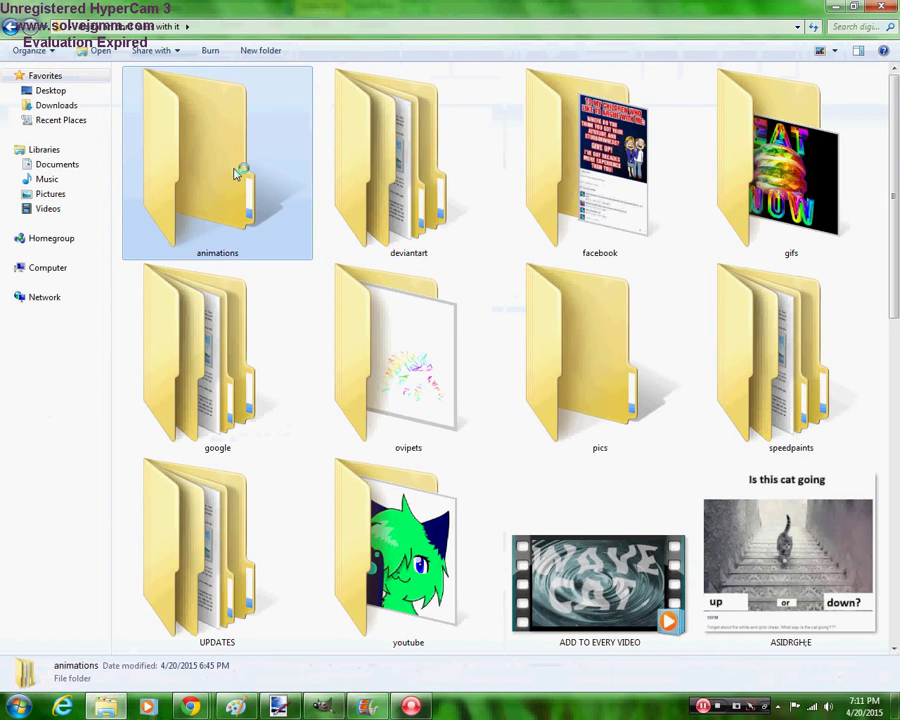
{"action": "double_click", "coordinate": [236, 176]}
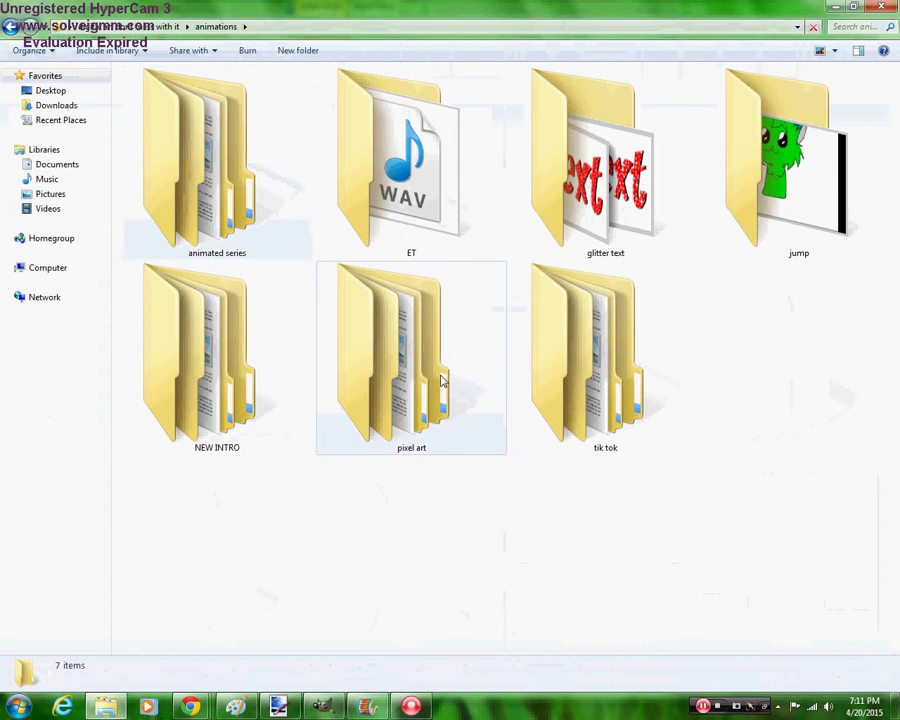
{"action": "double_click", "coordinate": [286, 376]}
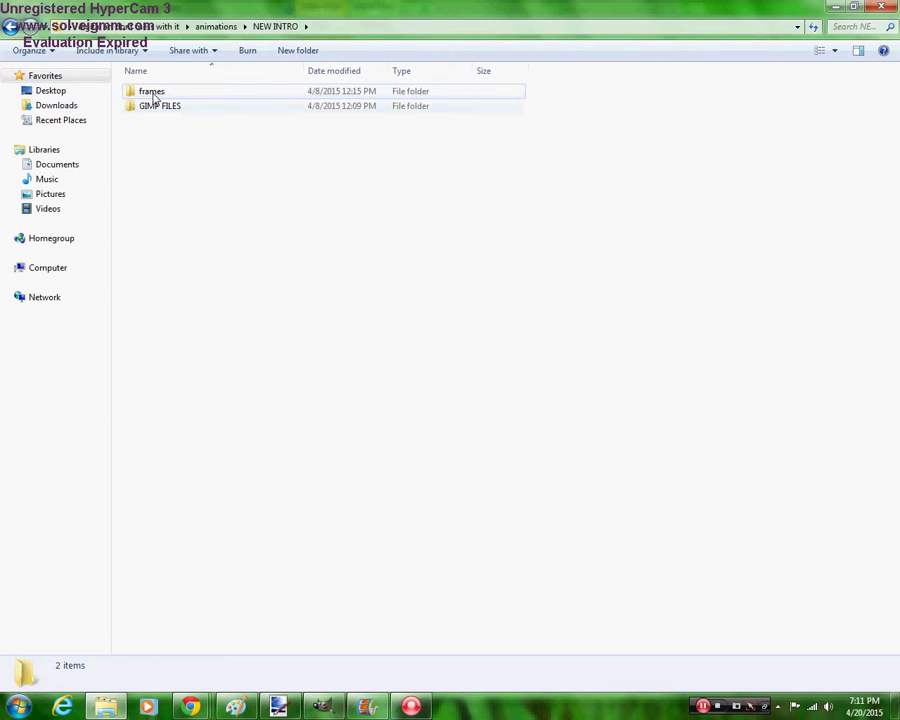
{"action": "left_click", "coordinate": [154, 98]}
{"action": "double_click", "coordinate": [155, 97]}
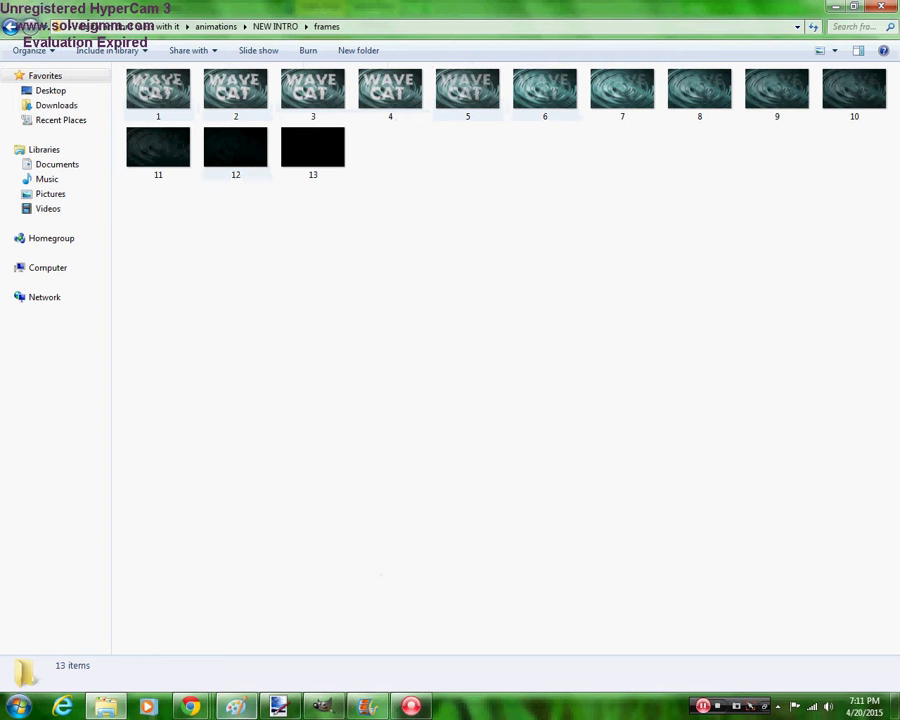
Add black frame 13 from the frames folder to the Movie Maker timeline directly after the Wave Cat title video
{"action": "mouse_move", "coordinate": [236, 707]}
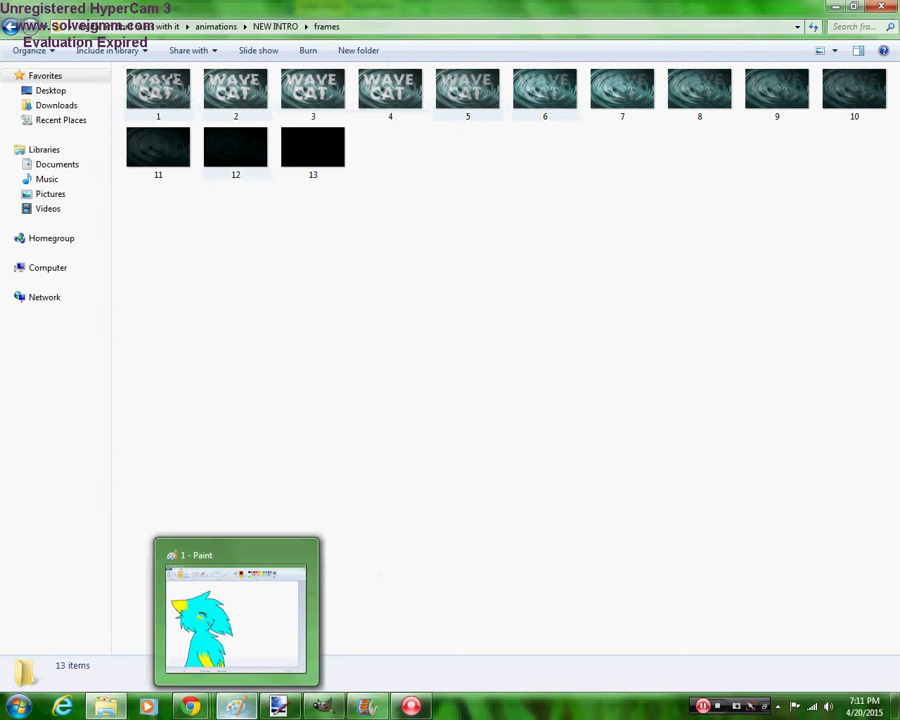
{"action": "mouse_move", "coordinate": [340, 712]}
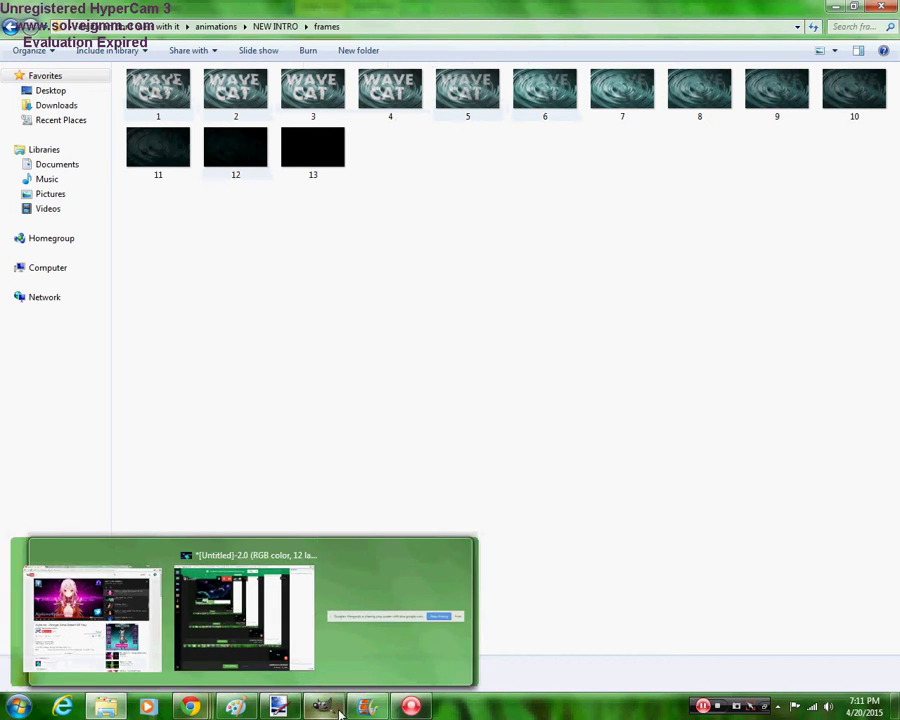
{"action": "left_click", "coordinate": [322, 610]}
{"action": "double_click", "coordinate": [462, 12]}
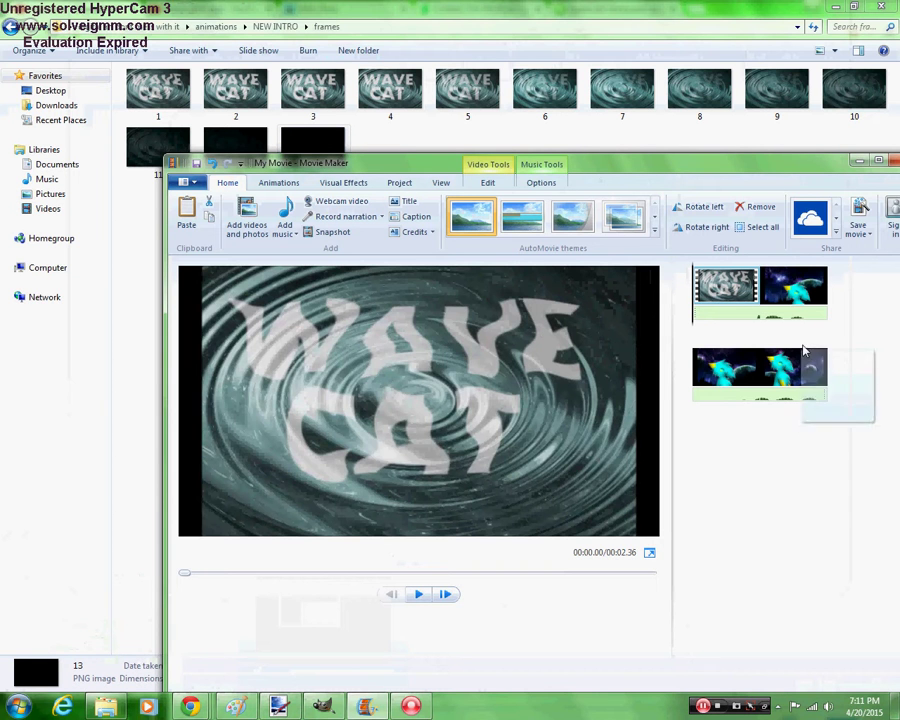
{"action": "left_click_drag", "start_coordinate": [806, 352], "coordinate": [763, 308]}
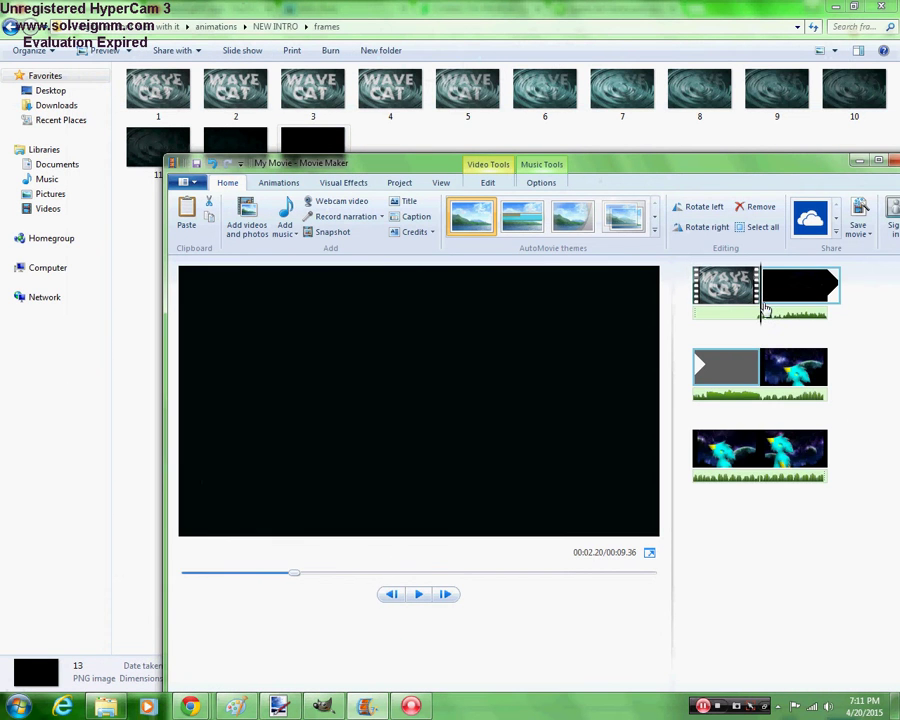
{"action": "left_click_drag", "start_coordinate": [684, 160], "coordinate": [586, 1]}
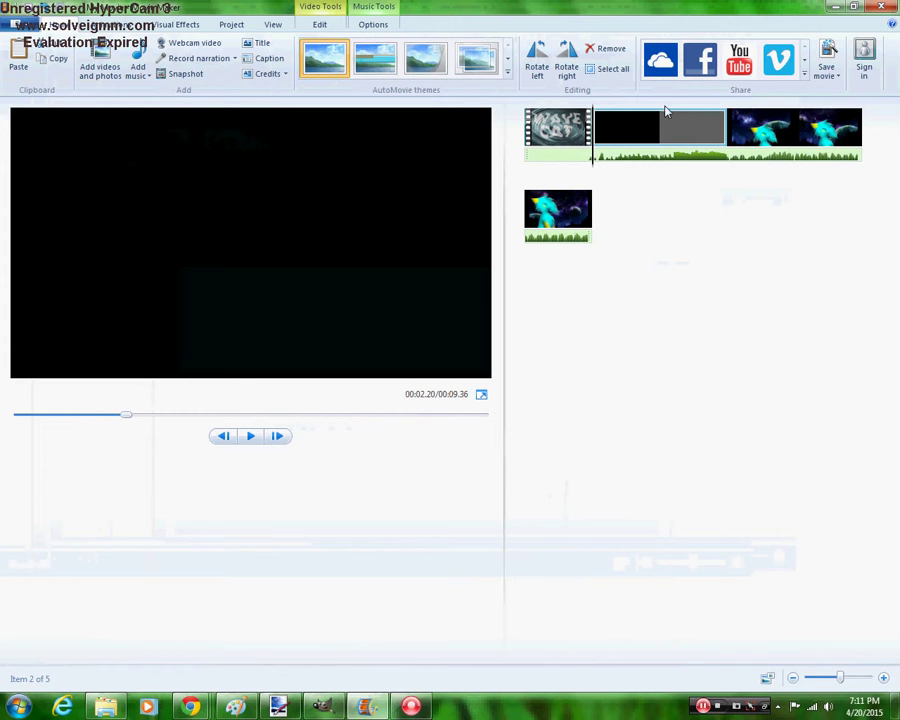
Set the duration of the black image after the title video to 1.00 second
{"action": "left_click", "coordinate": [320, 24]}
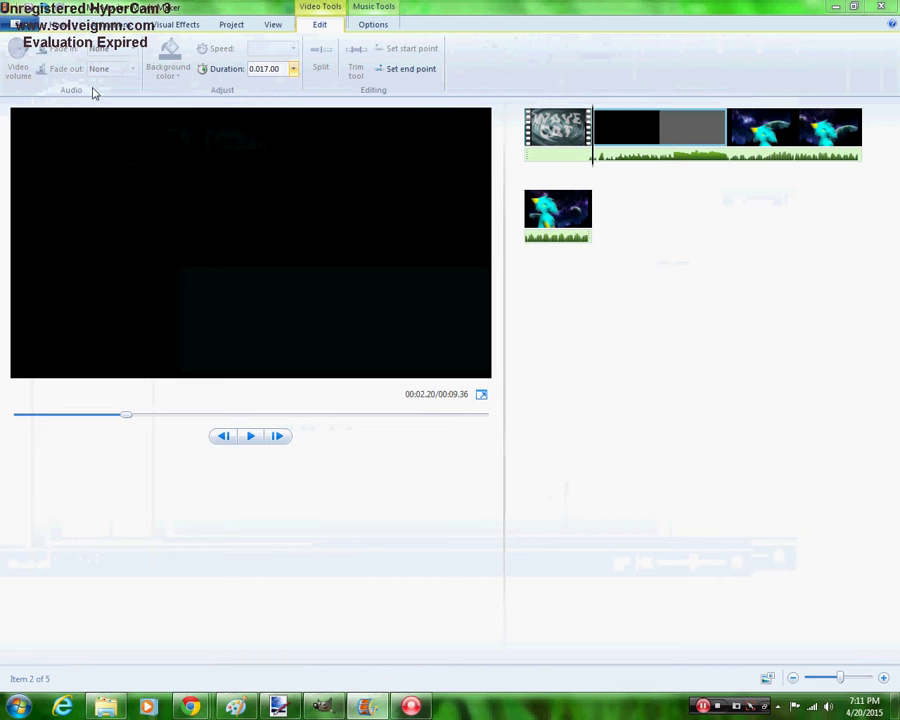
{"action": "key", "text": "Return"}
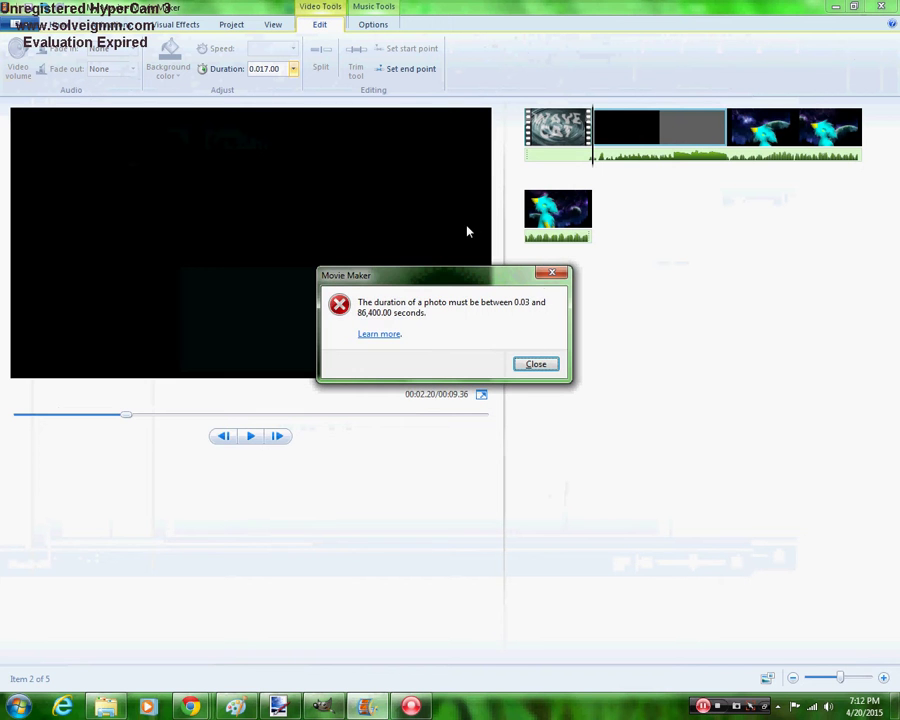
{"action": "key", "text": "Return"}
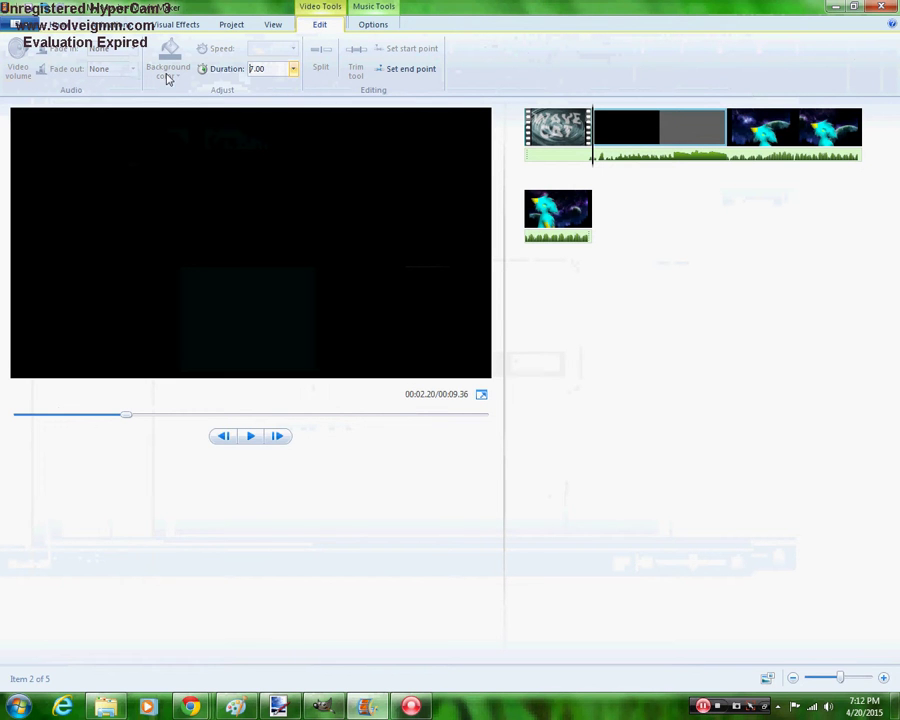
{"action": "left_click", "coordinate": [282, 74]}
{"action": "type", "text": "1"}
{"action": "key", "text": "Return"}
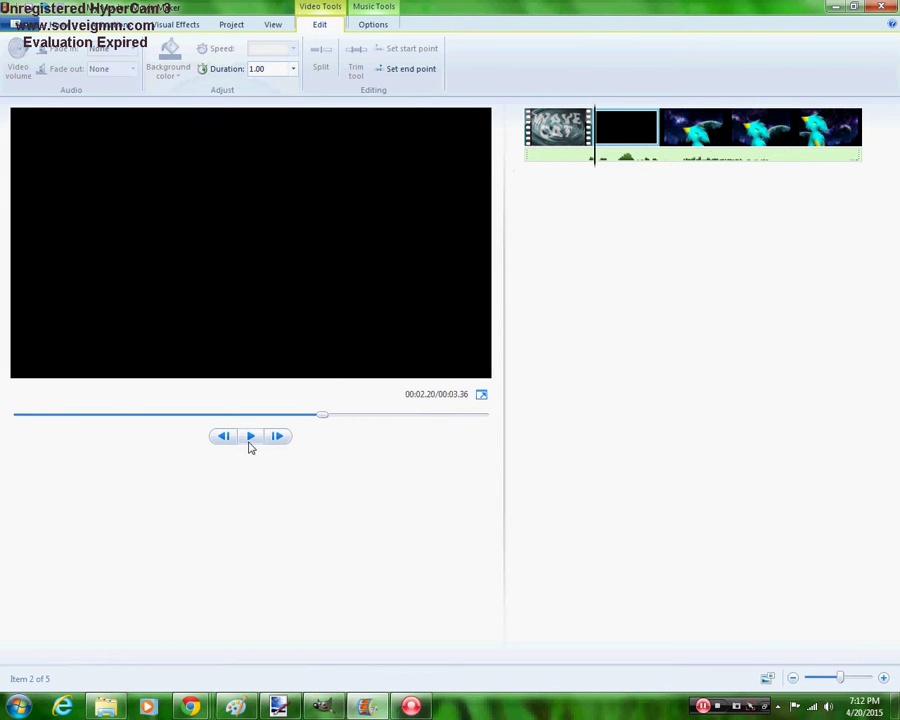
Preview the movie from the beginning and return to the black image after the title video
{"action": "left_click_drag", "start_coordinate": [320, 416], "coordinate": [2, 432]}
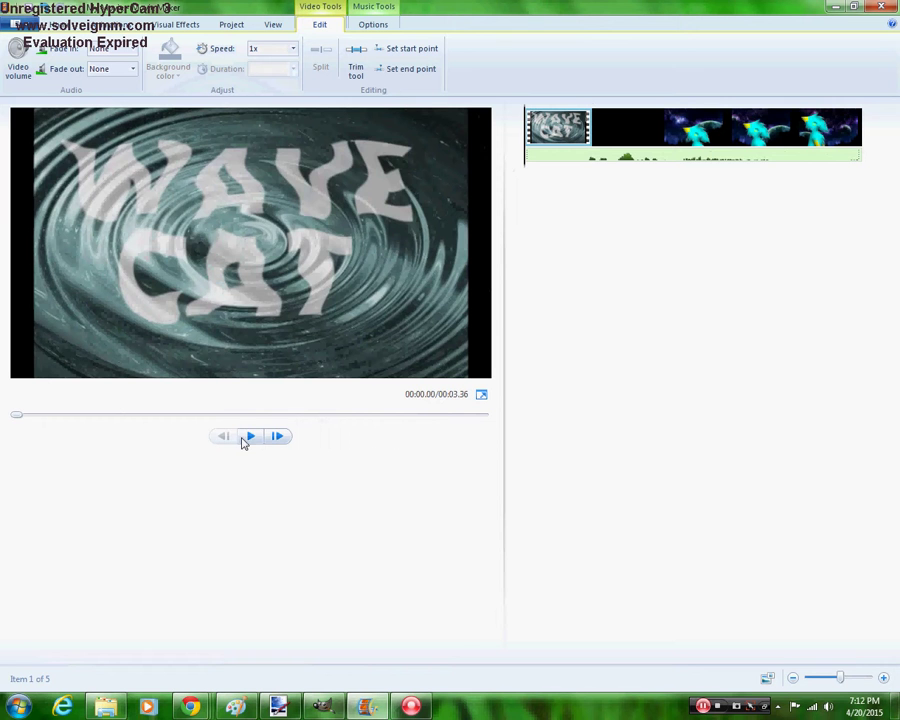
{"action": "left_click", "coordinate": [247, 440]}
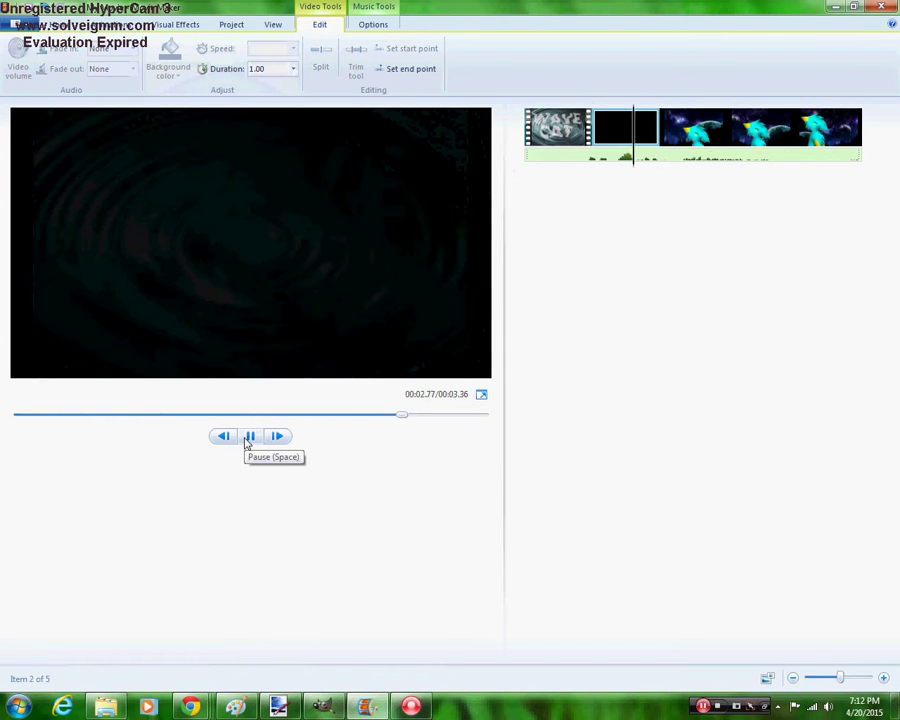
{"action": "left_click", "coordinate": [596, 130]}
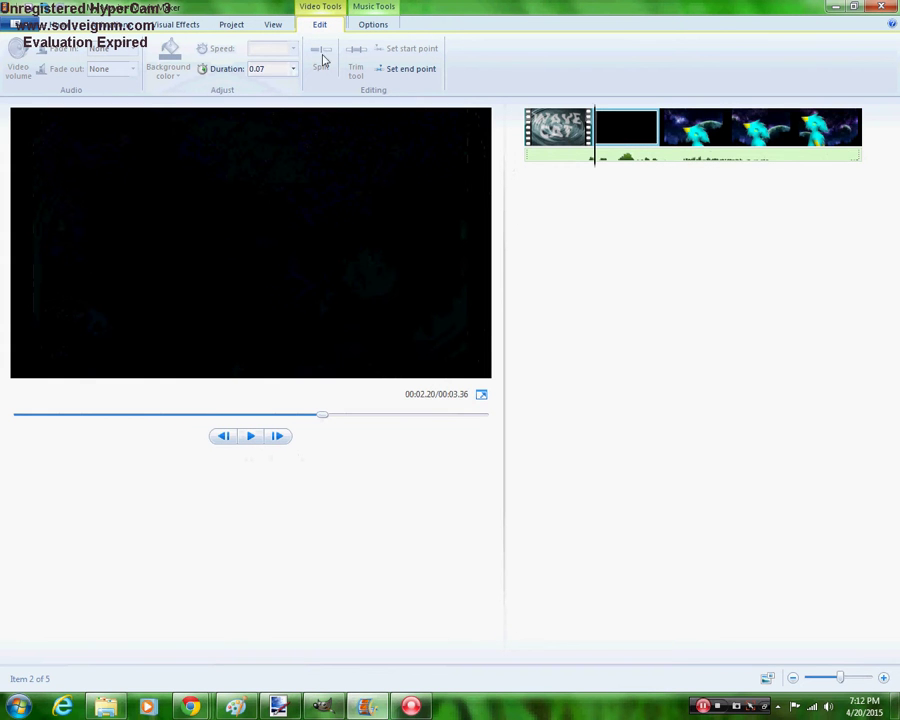
Set the black image's duration to 0.20 seconds and preview the transition into the cat images
{"action": "double_click", "coordinate": [257, 69]}
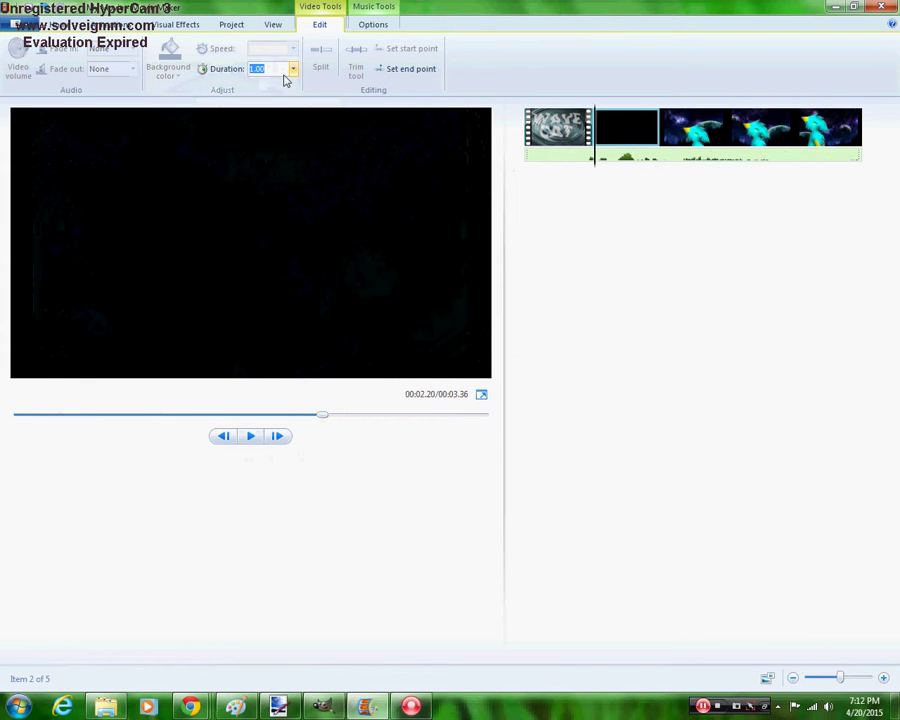
{"action": "type", "text": "0."}
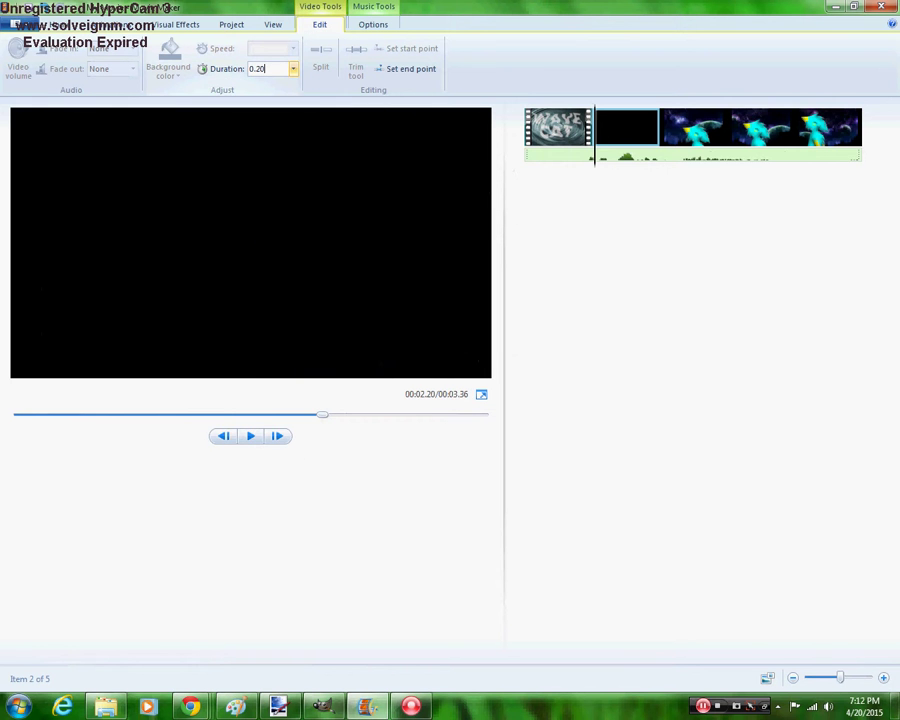
{"action": "type", "text": "20"}
{"action": "key", "text": "Return"}
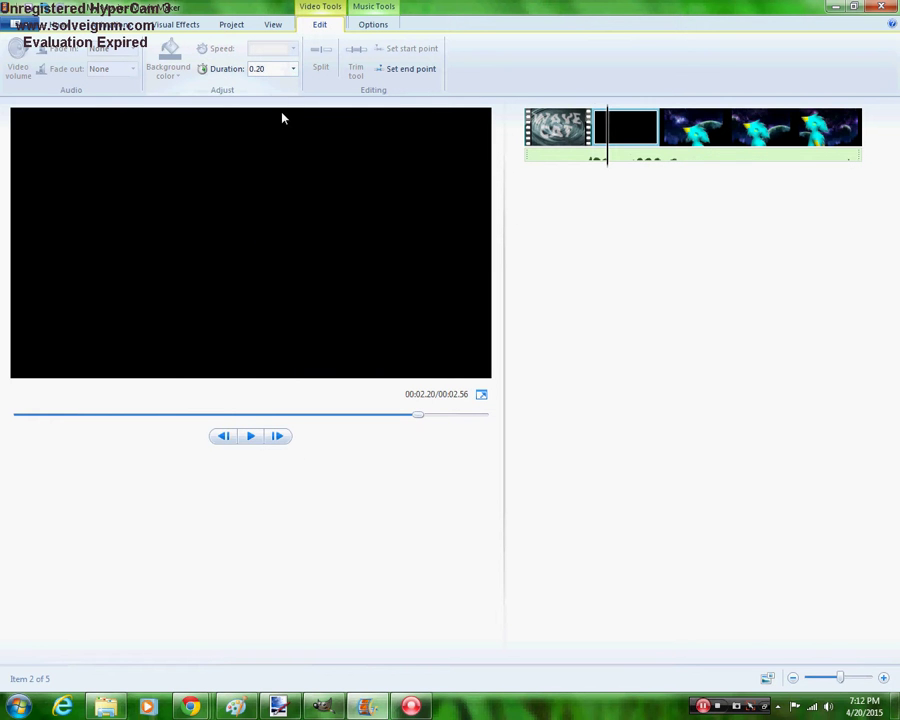
{"action": "left_click", "coordinate": [251, 436]}
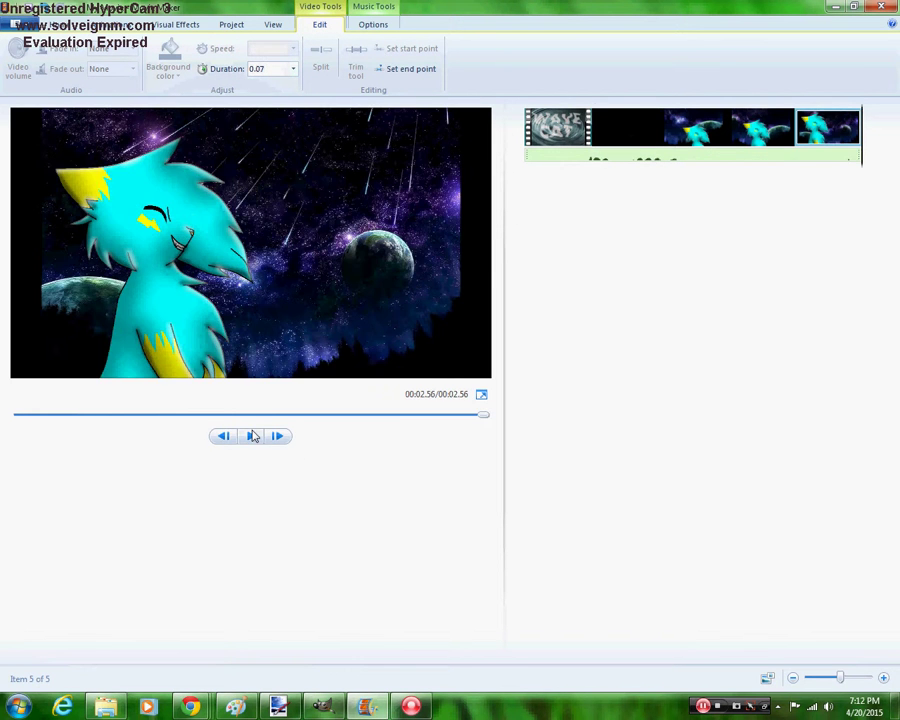
{"action": "left_click", "coordinate": [251, 436]}
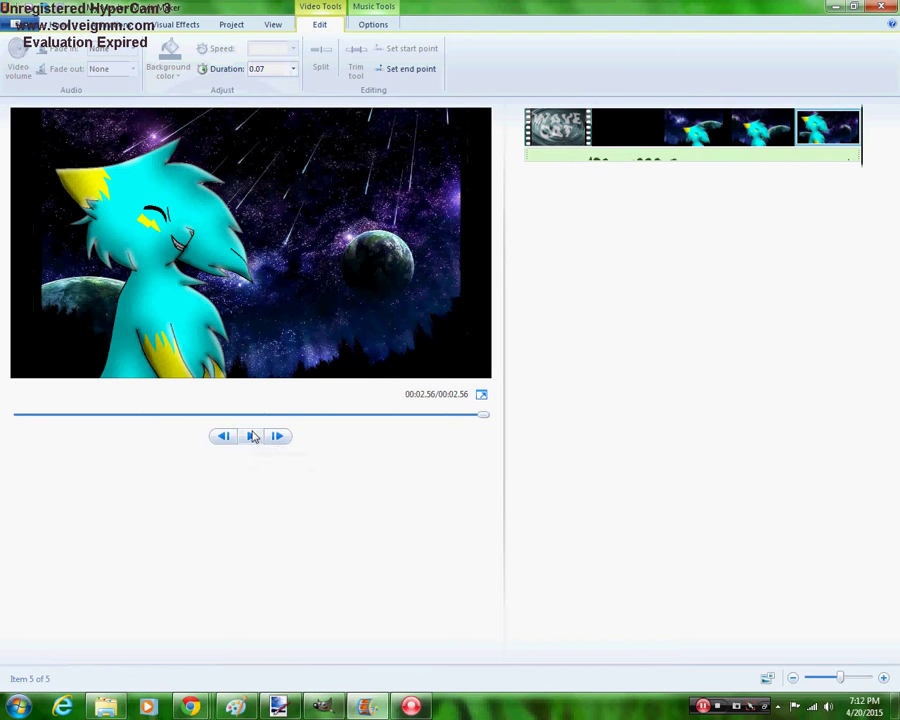
Set the duration of the black image after the title video to 0.50 seconds and preview the movie from the beginning
{"action": "left_click", "coordinate": [622, 139]}
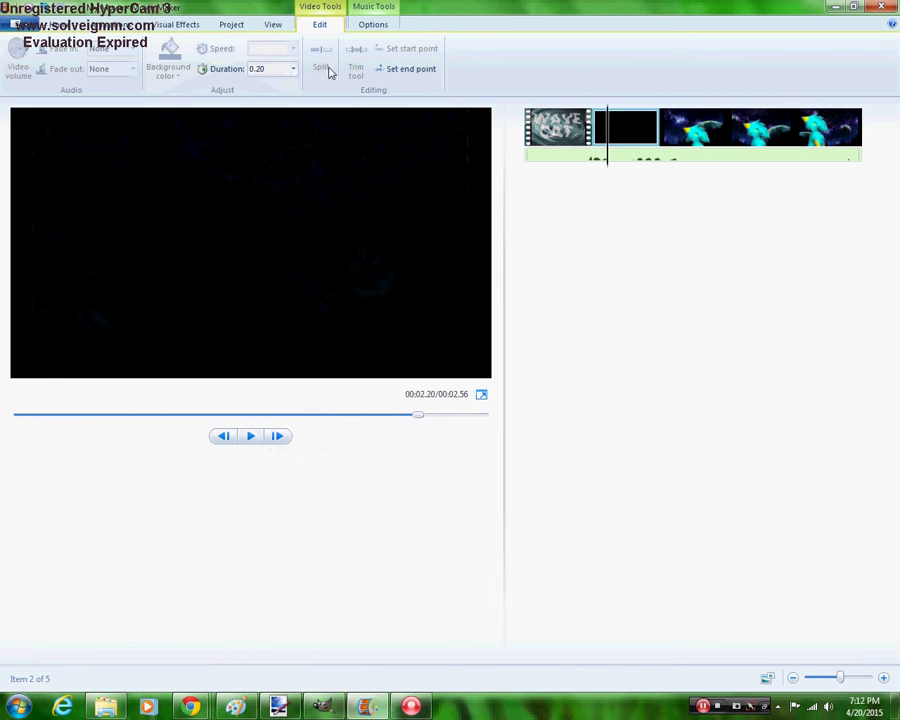
{"action": "left_click", "coordinate": [275, 71]}
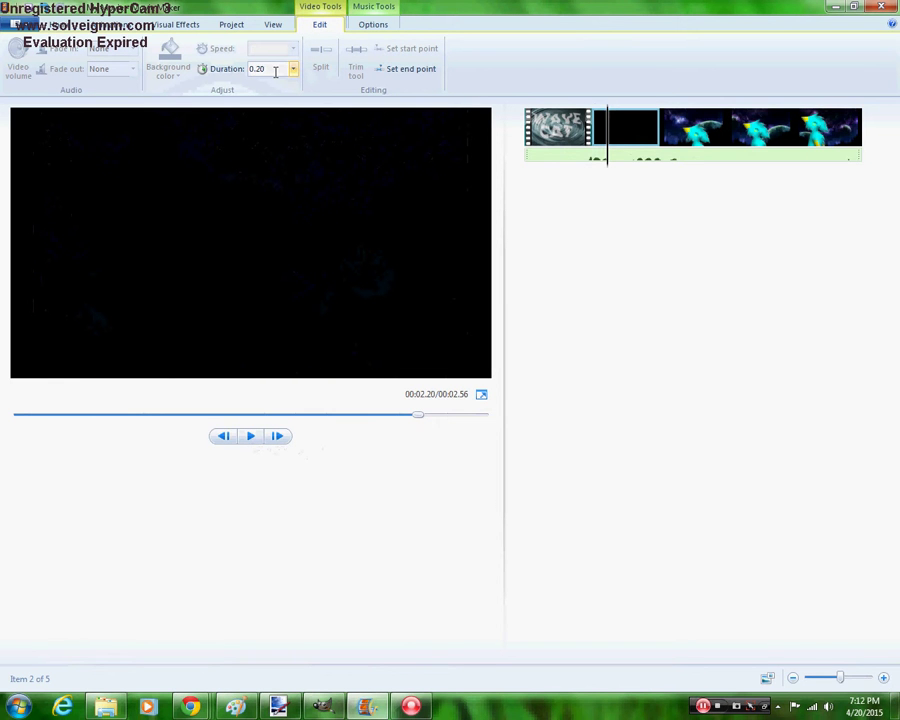
{"action": "key", "text": "BackSpace"}
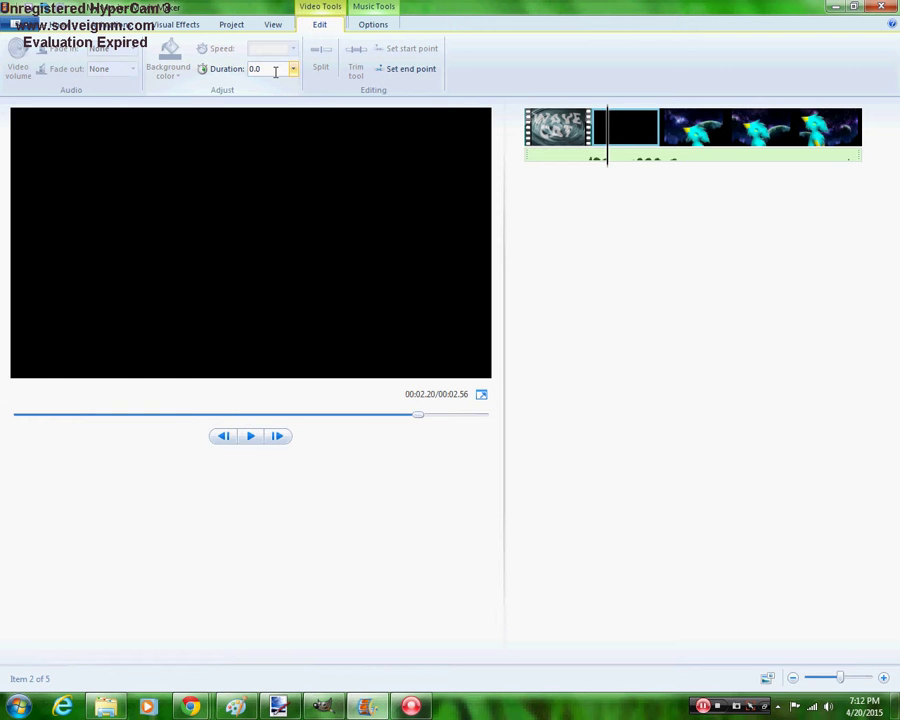
{"action": "type", "text": "5"}
{"action": "key", "text": "Return"}
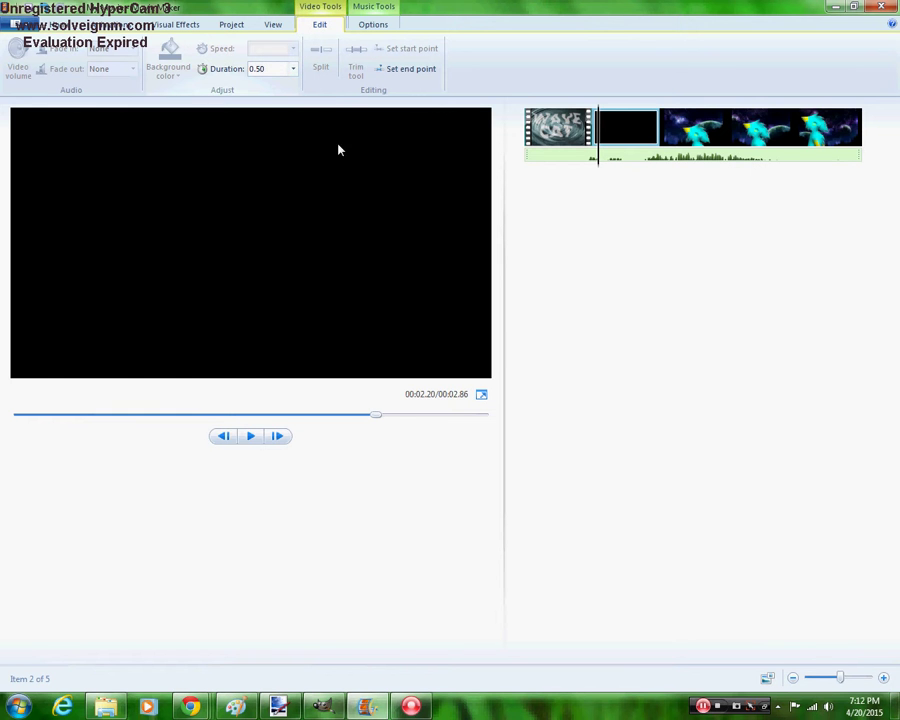
{"action": "key", "text": "Home"}
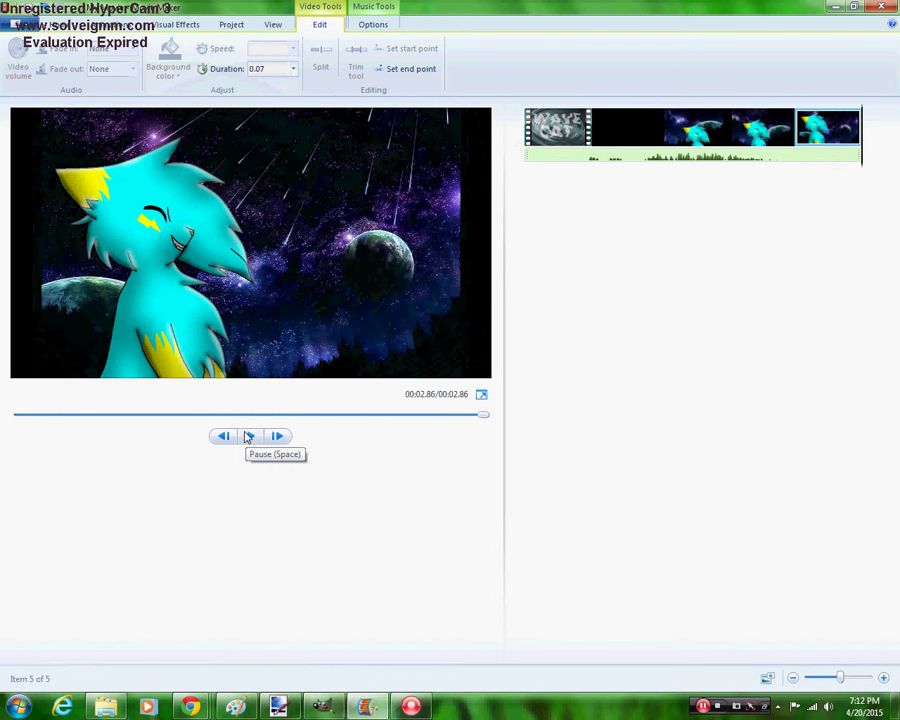
Switch to GIMP, duplicate the visible cat layer "Visible copy #1", and hide the original beneath the duplicate
{"action": "left_click", "coordinate": [330, 708]}
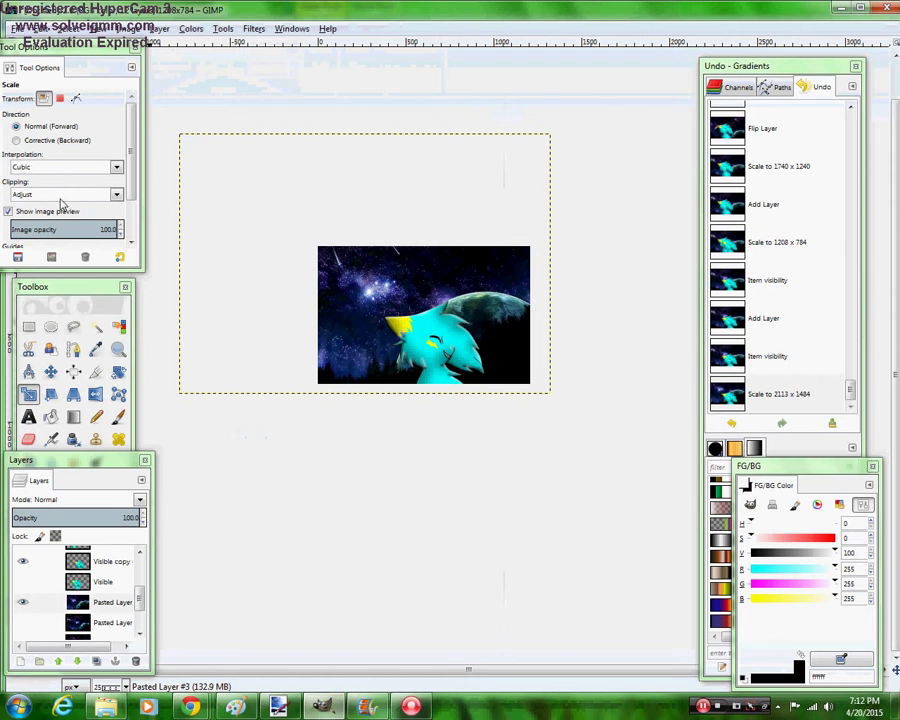
{"action": "left_click", "coordinate": [100, 590]}
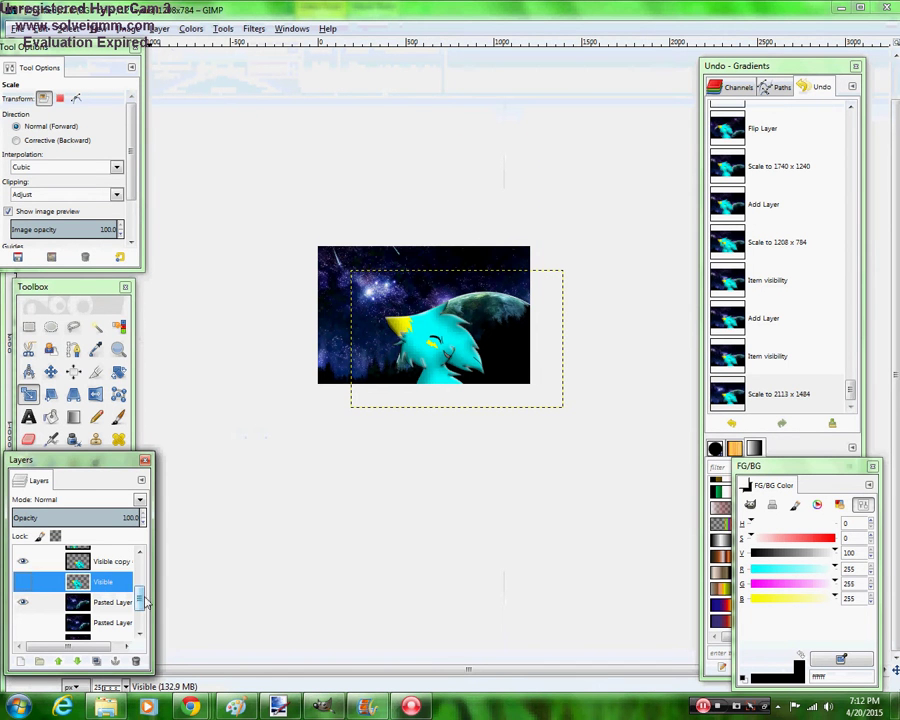
{"action": "scroll", "coordinate": [140, 596], "scroll_direction": "up", "scroll_amount": 1}
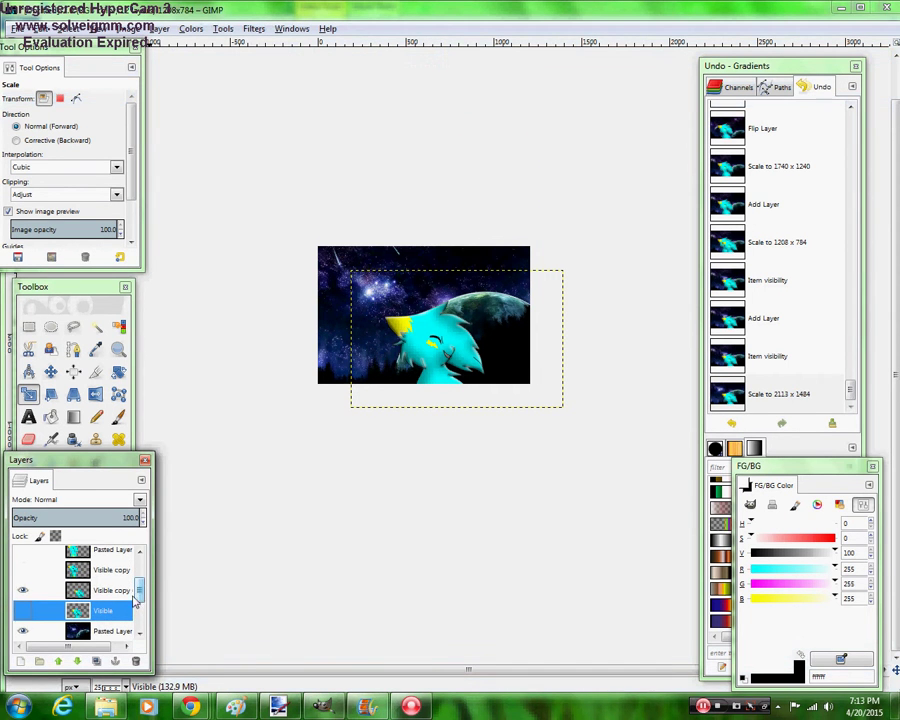
{"action": "left_click", "coordinate": [105, 591]}
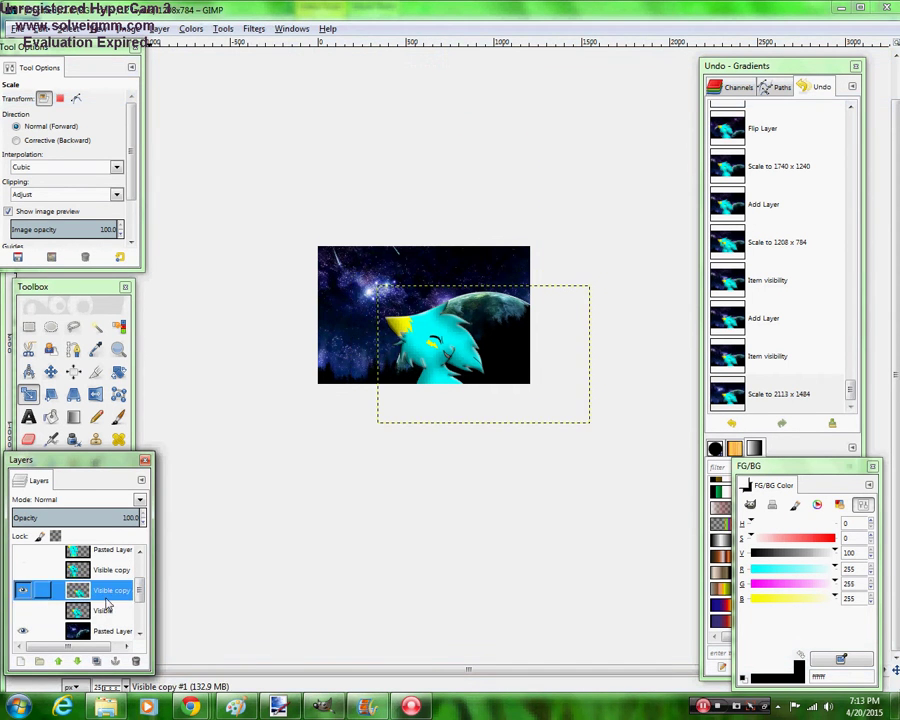
{"action": "left_click", "coordinate": [96, 660]}
{"action": "left_click", "coordinate": [22, 612]}
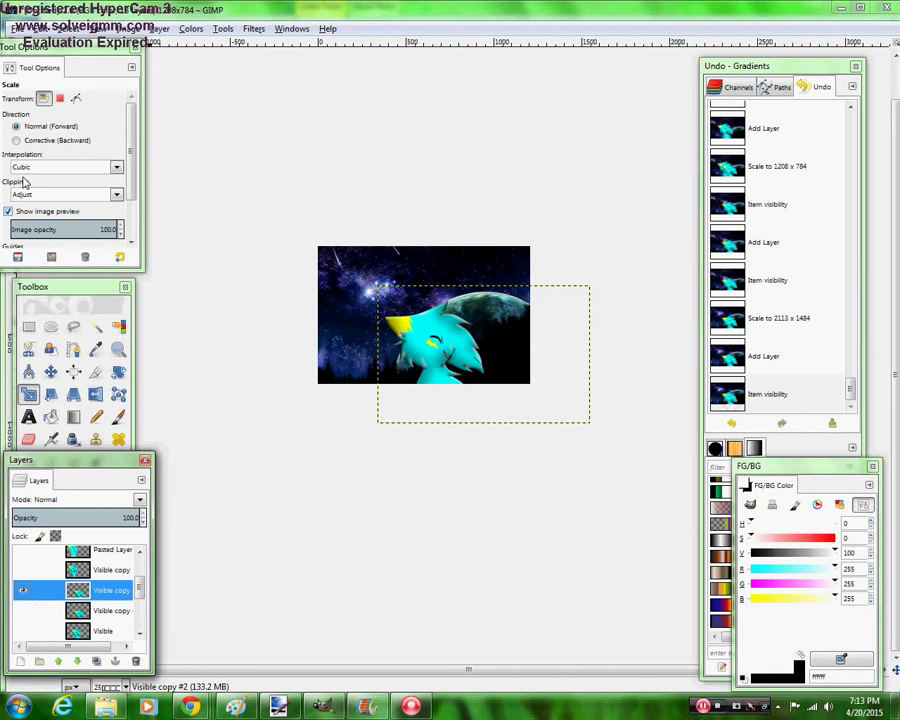
Shift the Visible copy #2 character layer down and to the right with the Scale tool, keeping it at 1208 x 784 px
{"action": "left_click", "coordinate": [475, 366]}
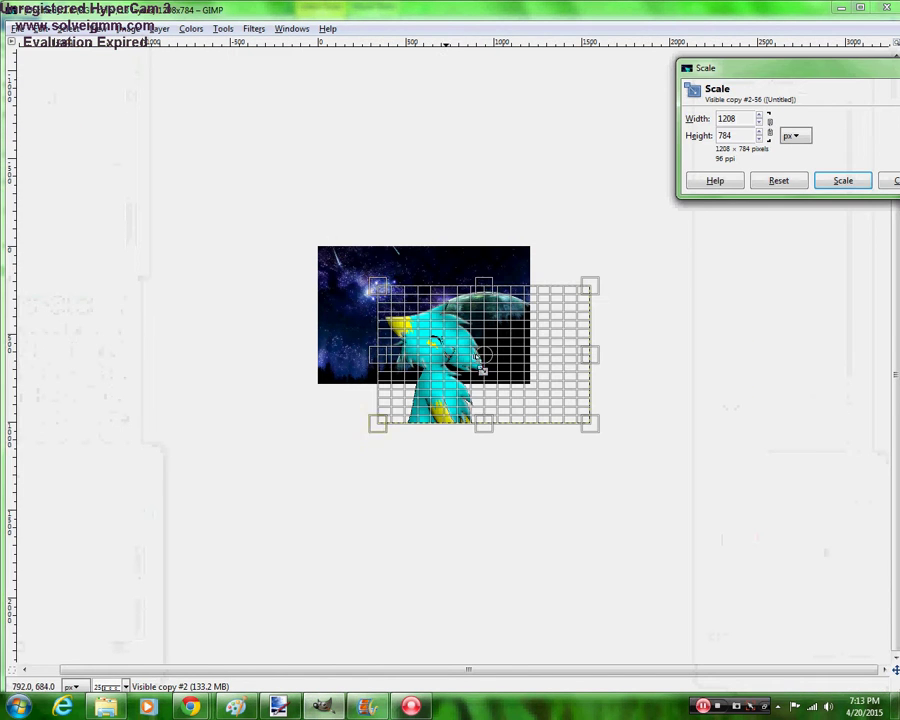
{"action": "left_click_drag", "start_coordinate": [505, 369], "coordinate": [518, 380]}
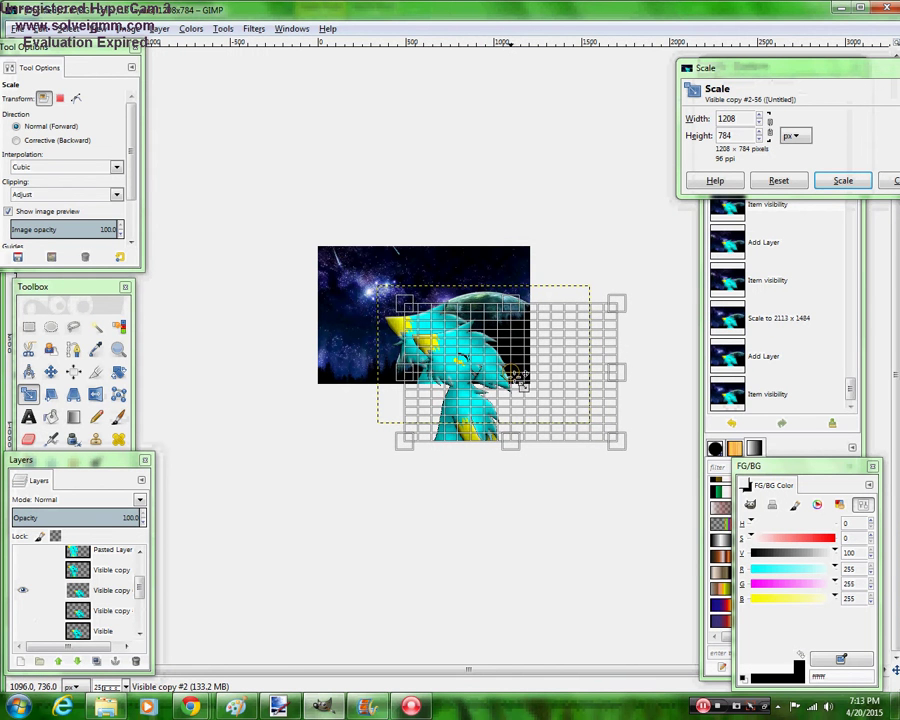
{"action": "left_click", "coordinate": [842, 181]}
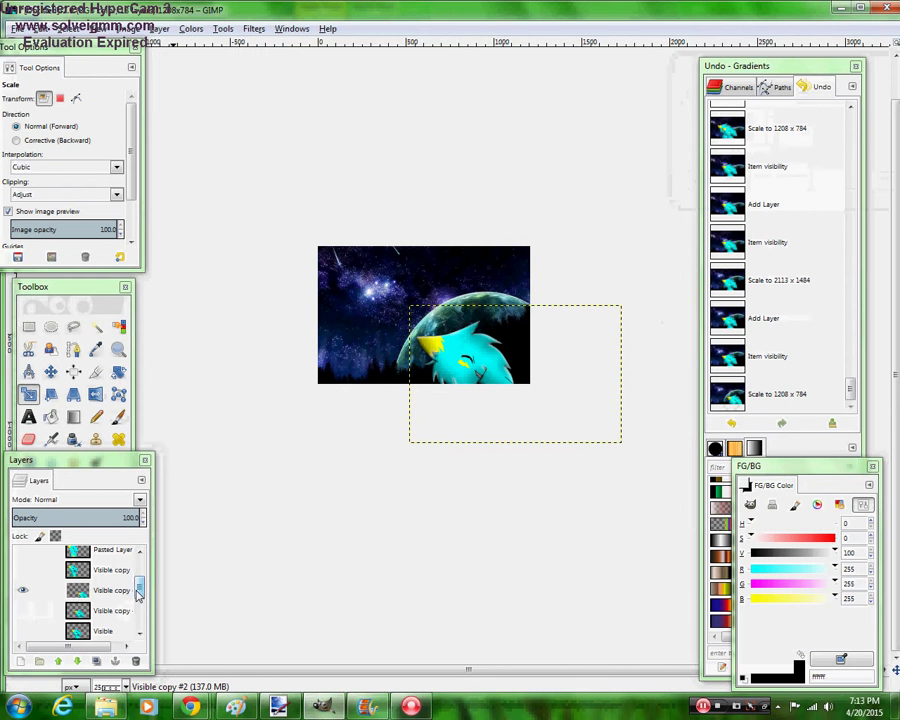
Duplicate the visible starry planet background layer and hide the original beneath the copy
{"action": "scroll", "coordinate": [136, 592], "scroll_direction": "down", "scroll_amount": 2}
{"action": "left_click", "coordinate": [105, 612]}
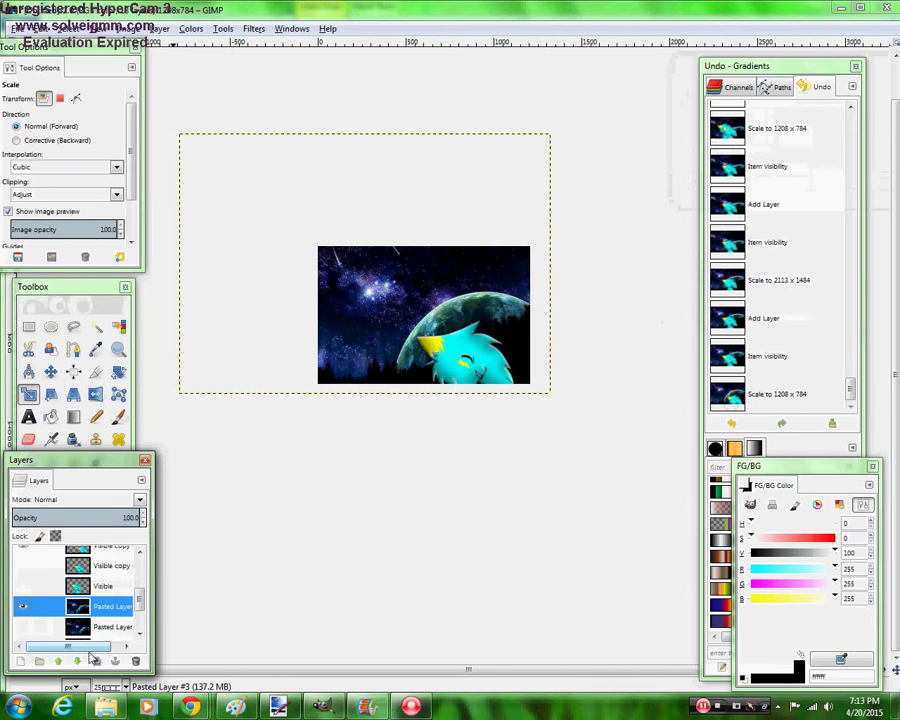
{"action": "left_click", "coordinate": [21, 628]}
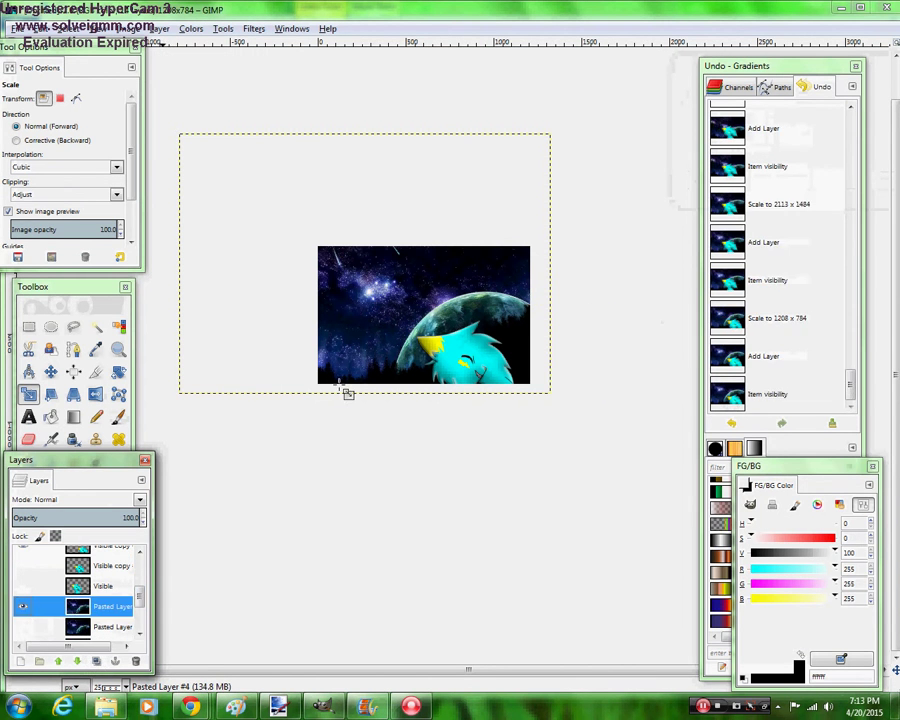
Scale the duplicated background layer to 2669 x 1856 px, extending it toward its upper-left corner
{"action": "key", "text": "Tab"}
{"action": "left_click", "coordinate": [198, 137]}
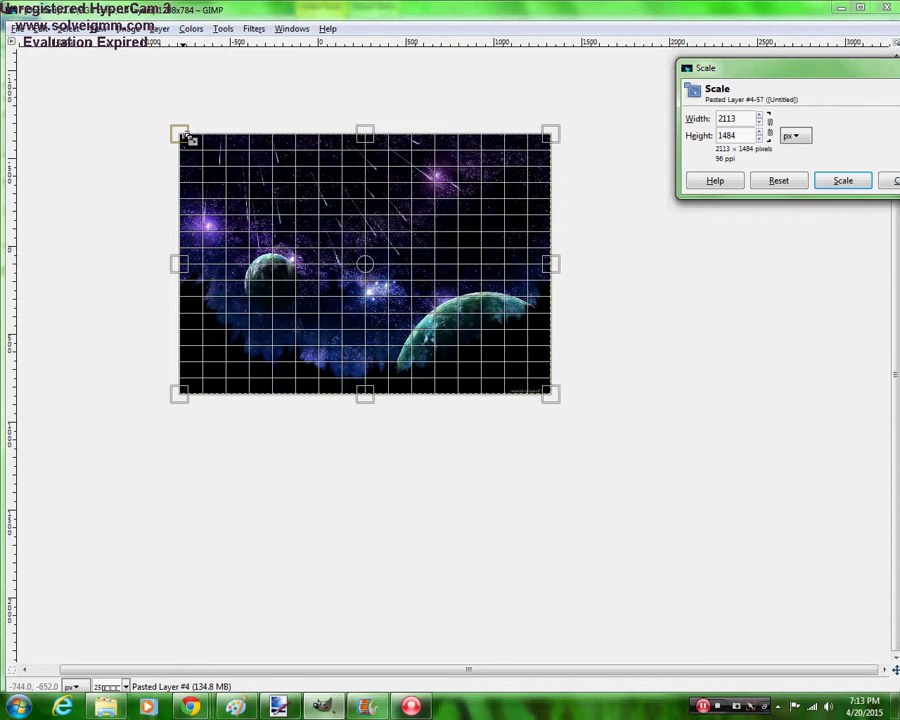
{"action": "key", "text": "Tab"}
{"action": "left_click_drag", "start_coordinate": [185, 137], "coordinate": [59, 45]}
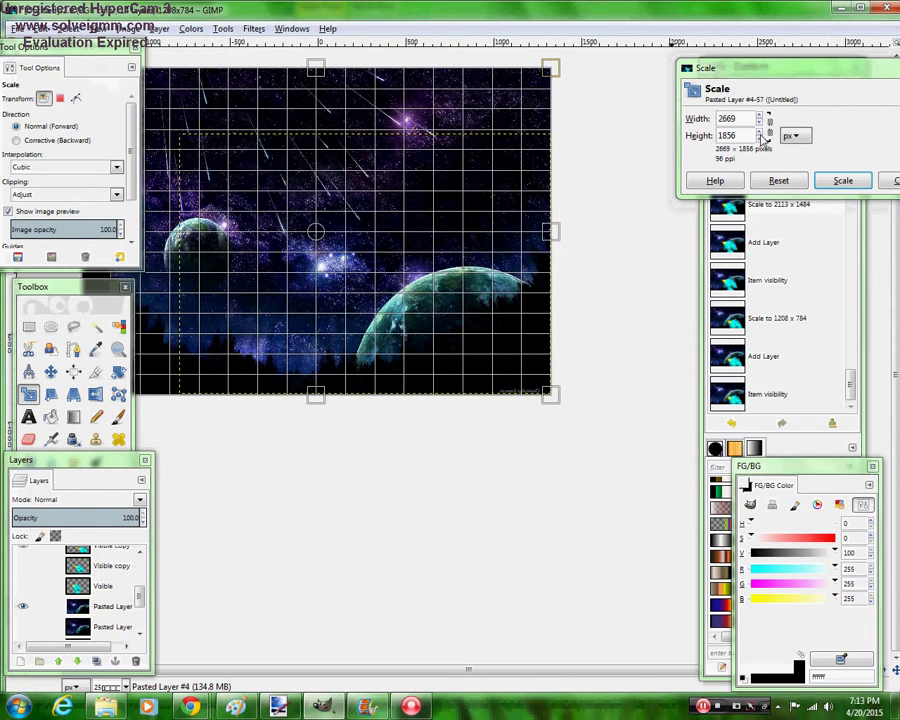
{"action": "left_click", "coordinate": [841, 180]}
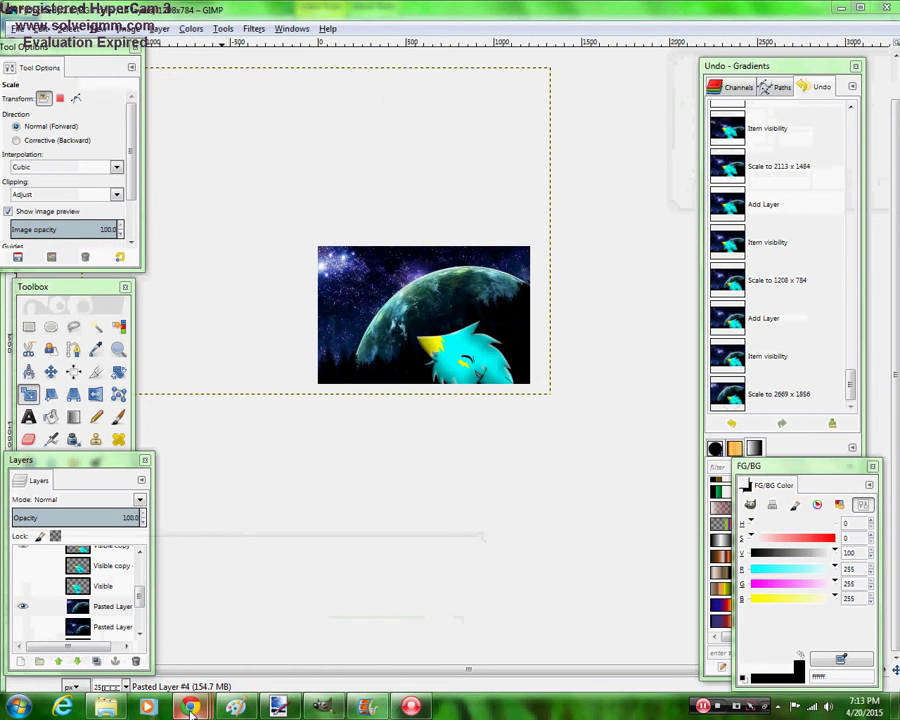
Switch to Chrome and look through the pets in the SALE PAIR OVIS category on OviPets
{"action": "mouse_move", "coordinate": [190, 708]}
{"action": "left_click", "coordinate": [151, 570]}
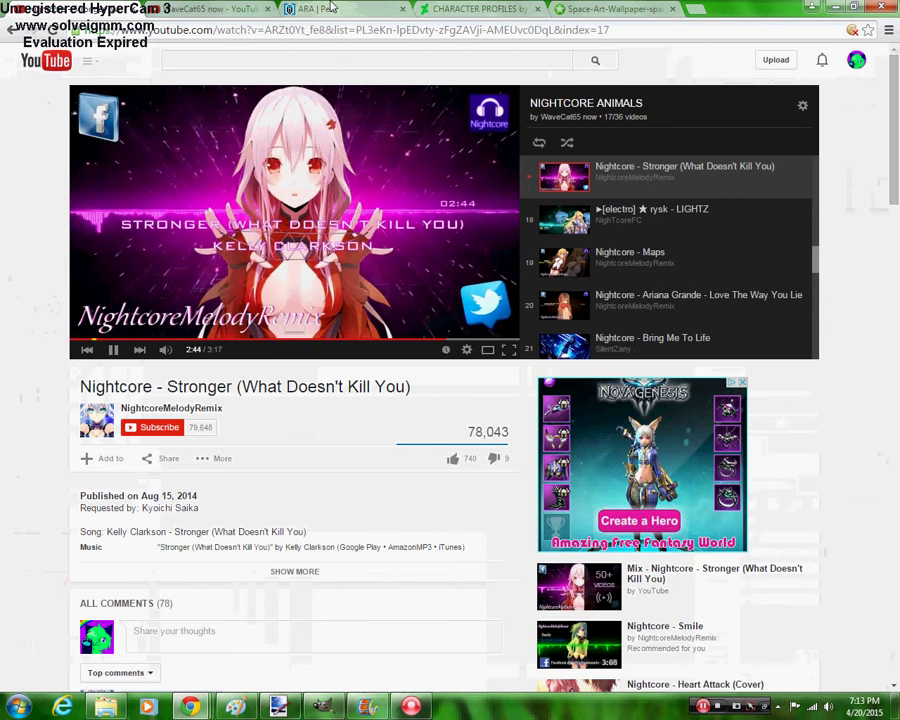
{"action": "left_click", "coordinate": [330, 8]}
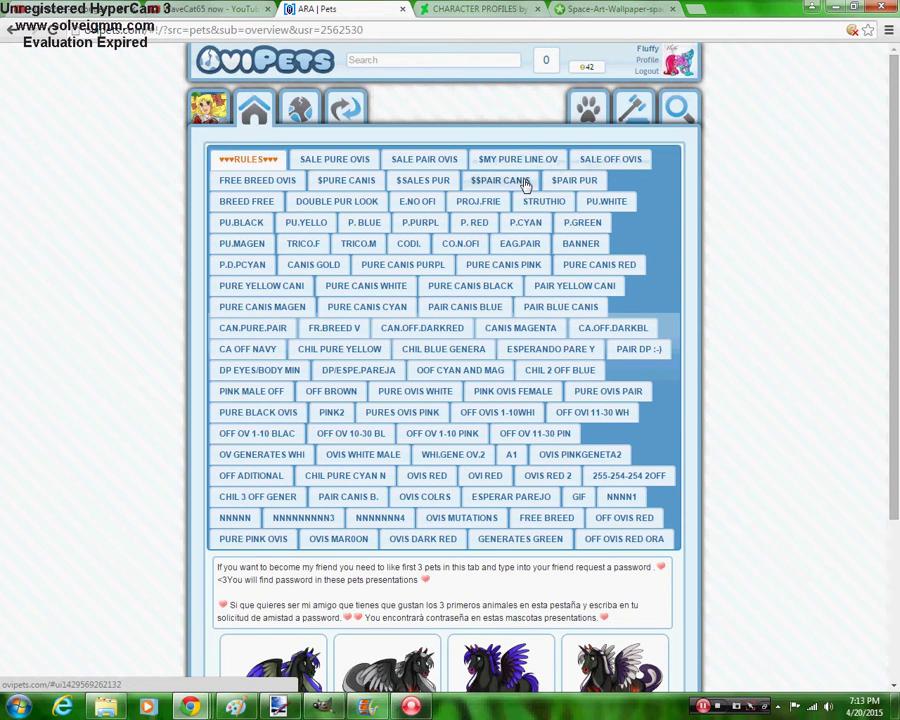
{"action": "left_click", "coordinate": [424, 160]}
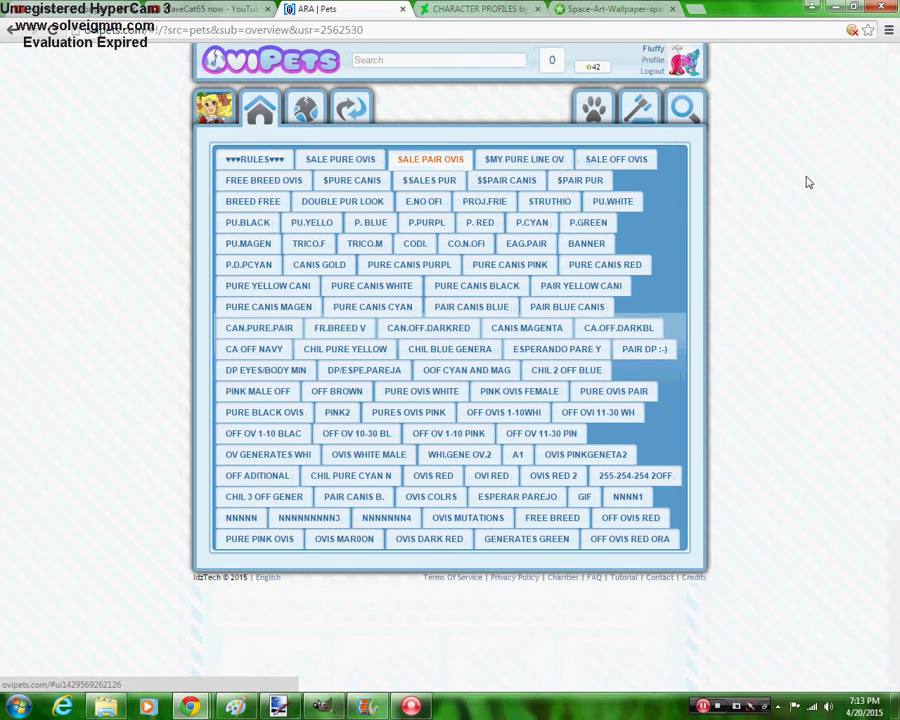
{"action": "scroll", "coordinate": [889, 234], "scroll_direction": "down", "scroll_amount": 5}
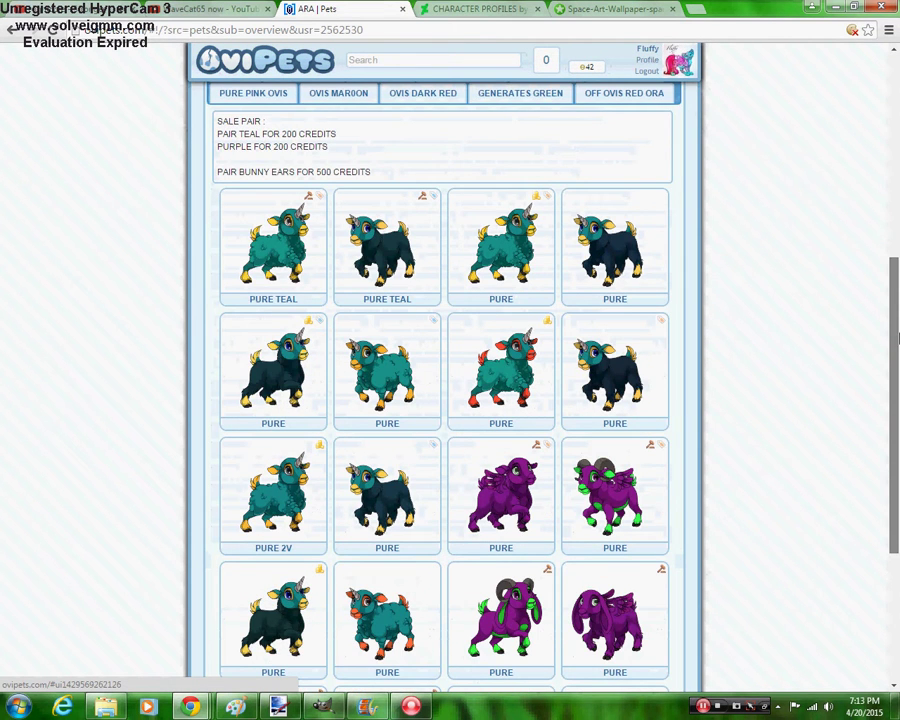
{"action": "scroll", "coordinate": [897, 338], "scroll_direction": "down", "scroll_amount": 1}
{"action": "scroll", "coordinate": [897, 393], "scroll_direction": "down", "scroll_amount": 3}
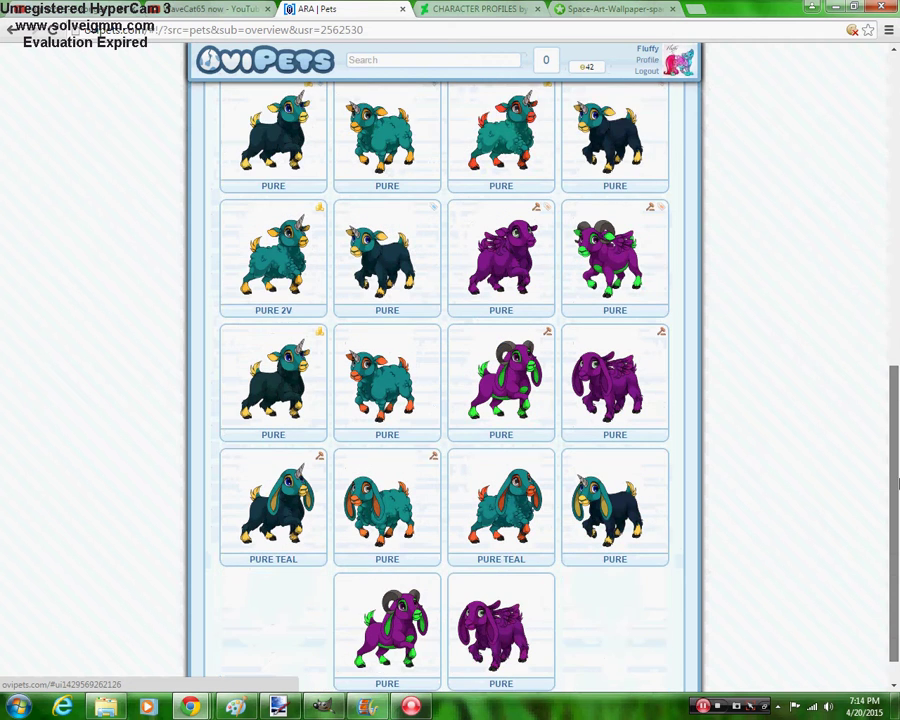
{"action": "scroll", "coordinate": [897, 198], "scroll_direction": "up", "scroll_amount": 4}
{"action": "scroll", "coordinate": [897, 198], "scroll_direction": "up", "scroll_amount": 4}
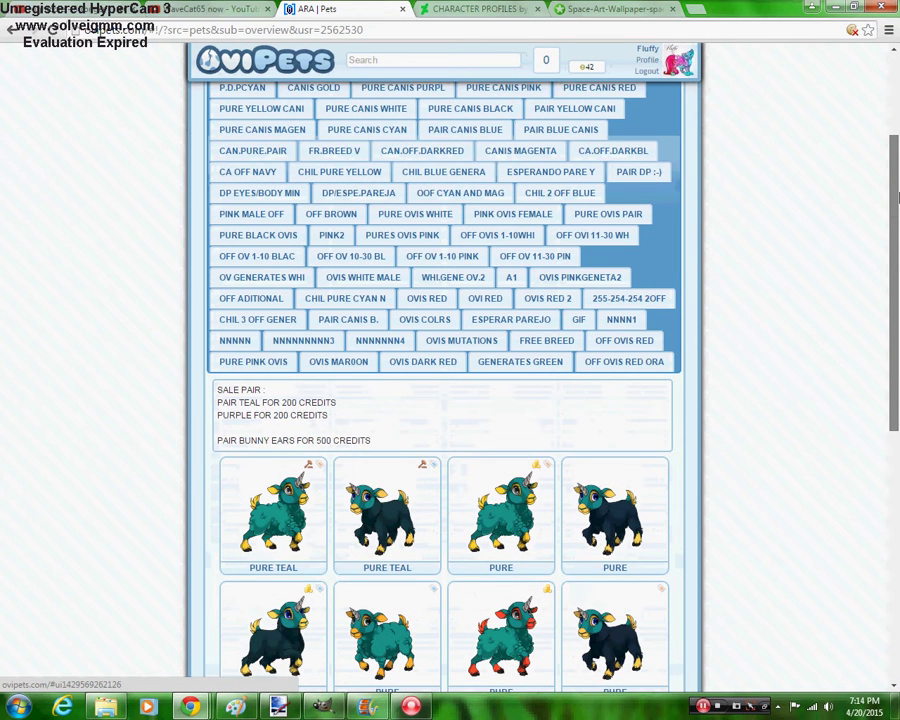
{"action": "left_click_drag", "start_coordinate": [897, 168], "coordinate": [897, 100]}
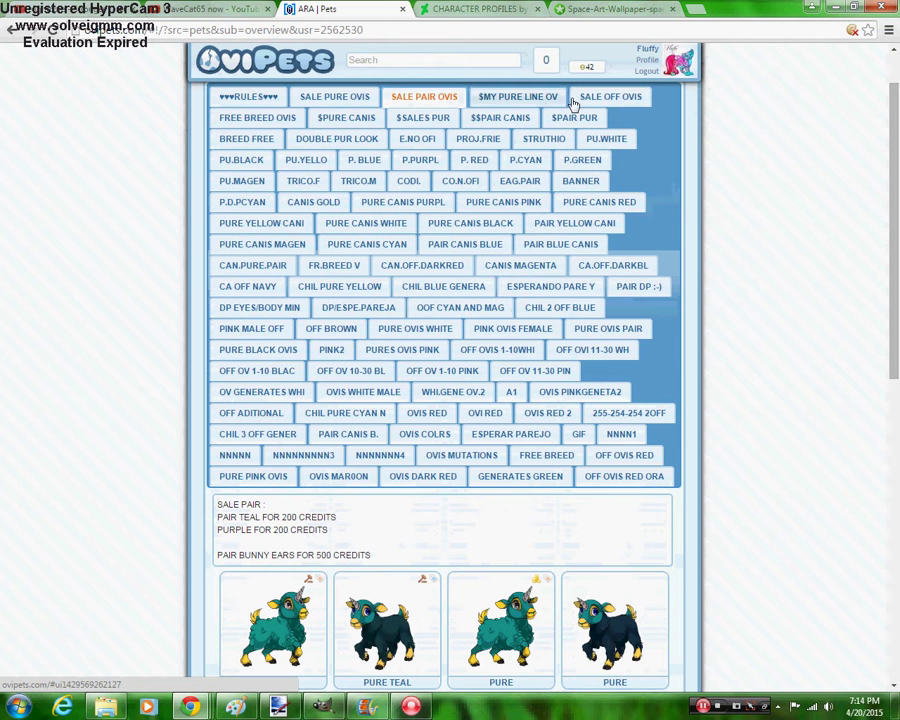
Look through all the pets in the $SALES PUR category on OviPets
{"action": "left_click", "coordinate": [424, 117]}
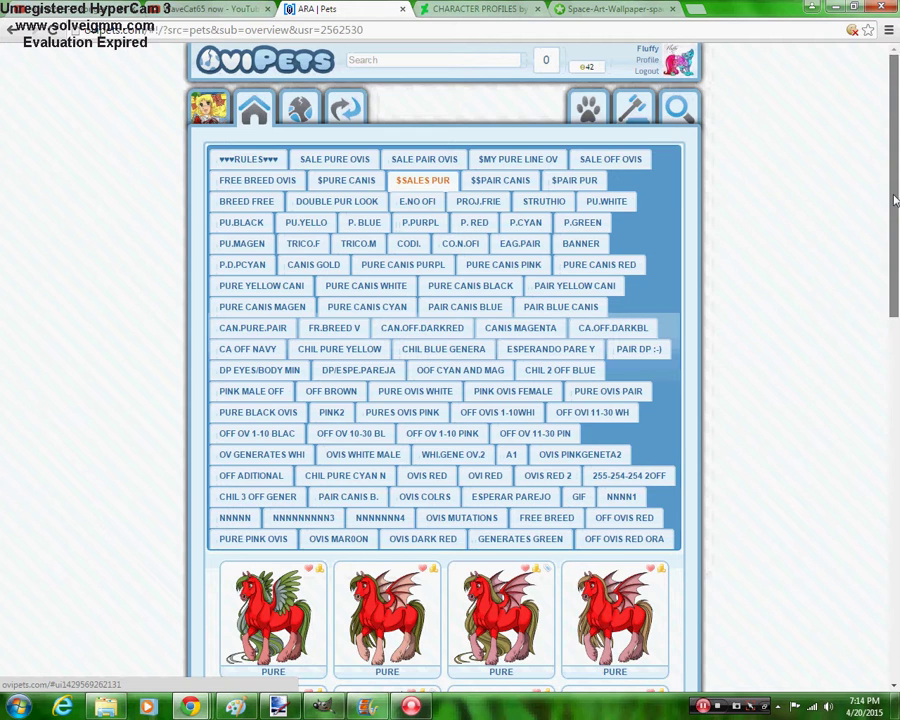
{"action": "scroll", "coordinate": [893, 240], "scroll_direction": "down", "scroll_amount": 2}
{"action": "left_click_drag", "start_coordinate": [893, 240], "coordinate": [884, 298]}
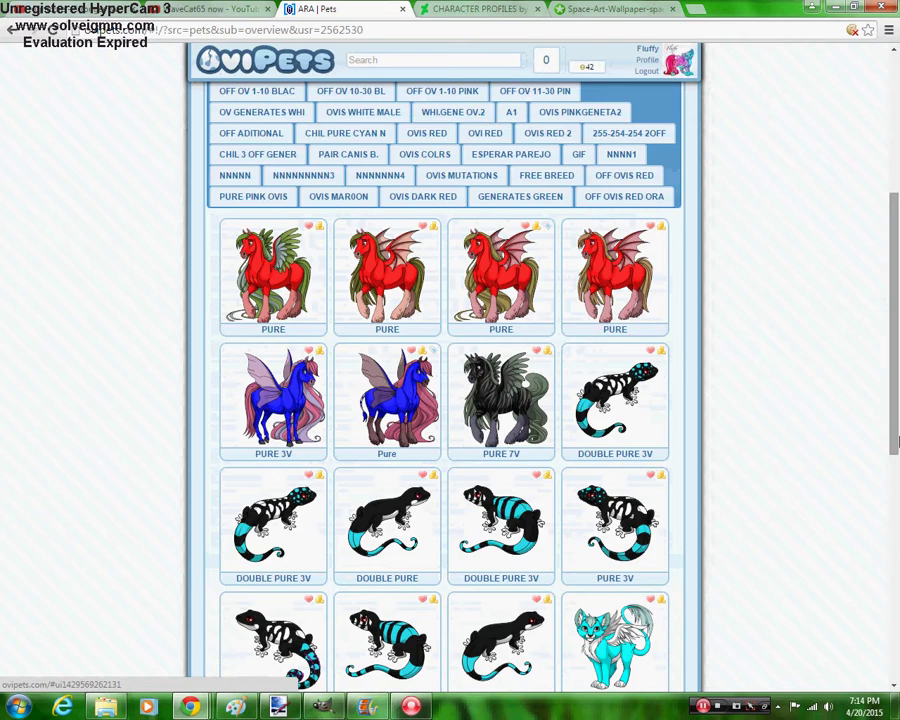
{"action": "left_click_drag", "start_coordinate": [897, 367], "coordinate": [897, 622]}
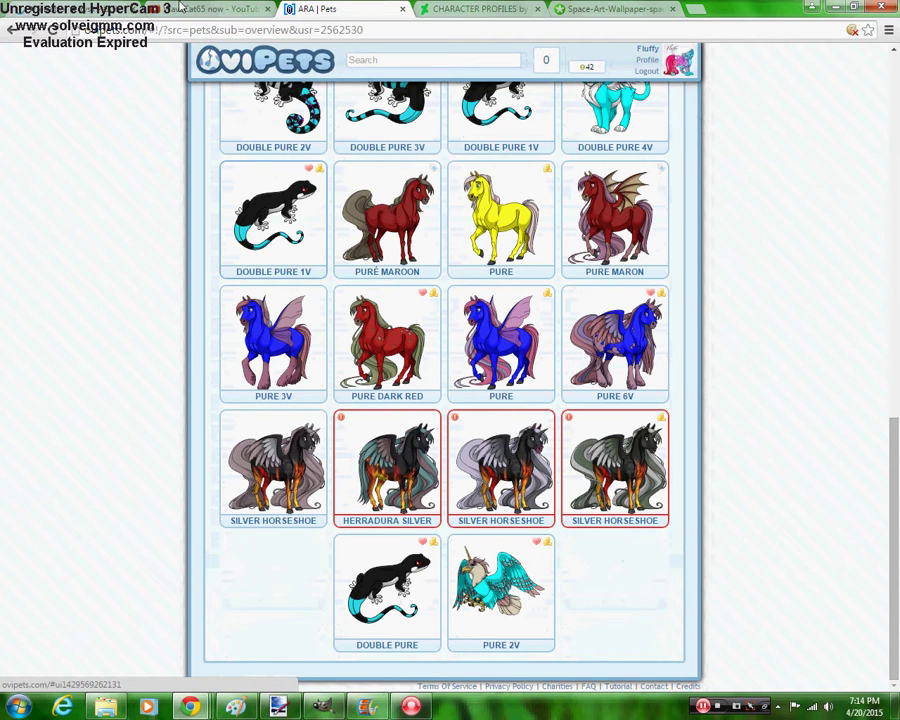
Return to the NIGHTCORE ANIMALS playlist on YouTube and toggle the sound of the playing video
{"action": "left_click", "coordinate": [215, 9]}
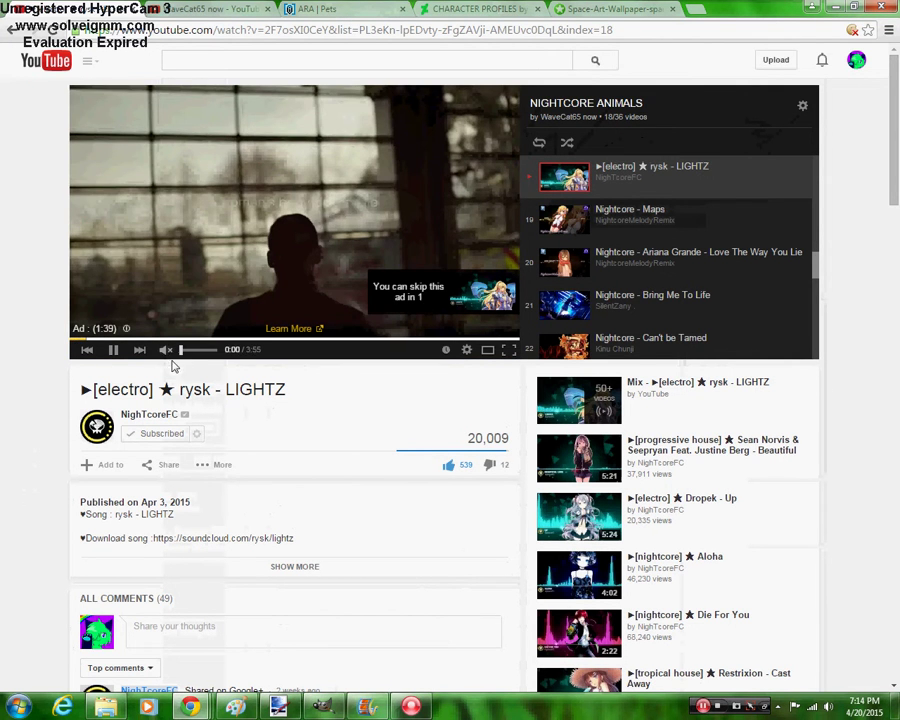
{"action": "left_click", "coordinate": [168, 350]}
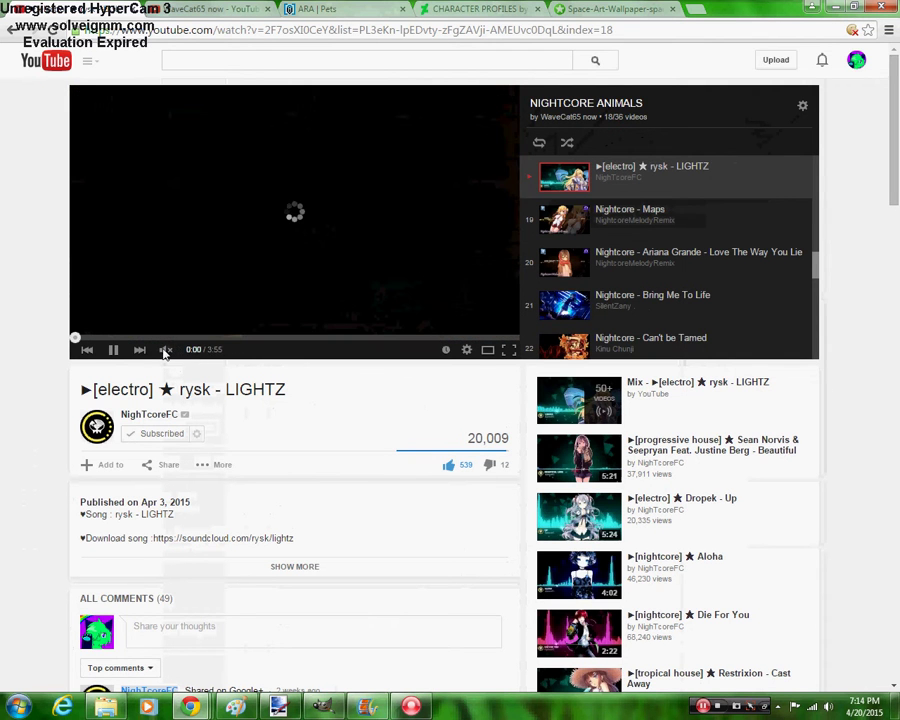
Switch to GIMP and export the image as -2.png into the intro folder with the current PNG options
{"action": "left_click", "coordinate": [320, 707]}
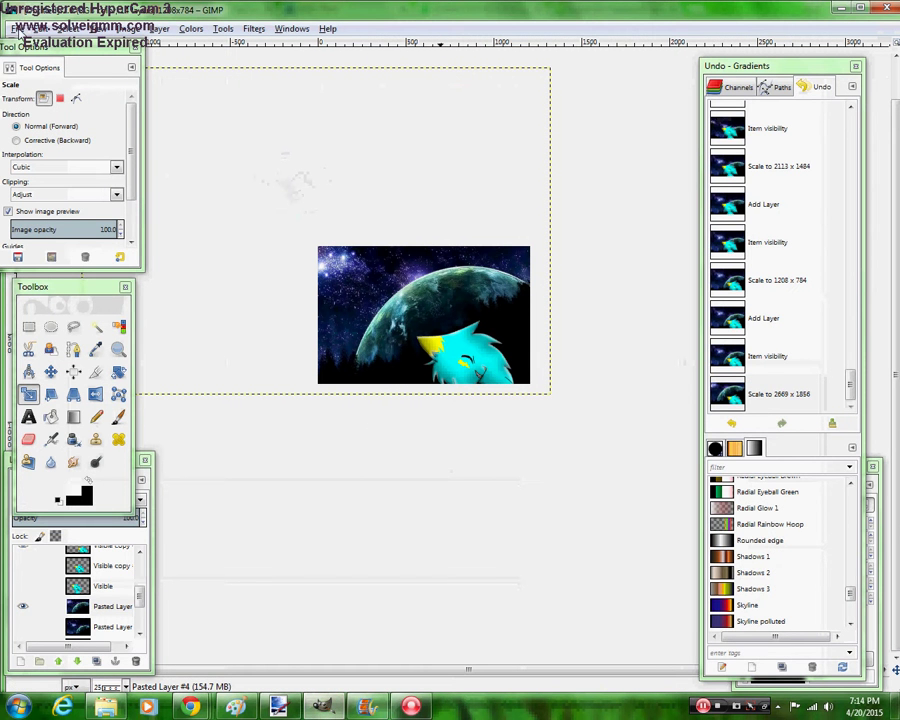
{"action": "key", "text": "Tab"}
{"action": "left_click", "coordinate": [18, 29]}
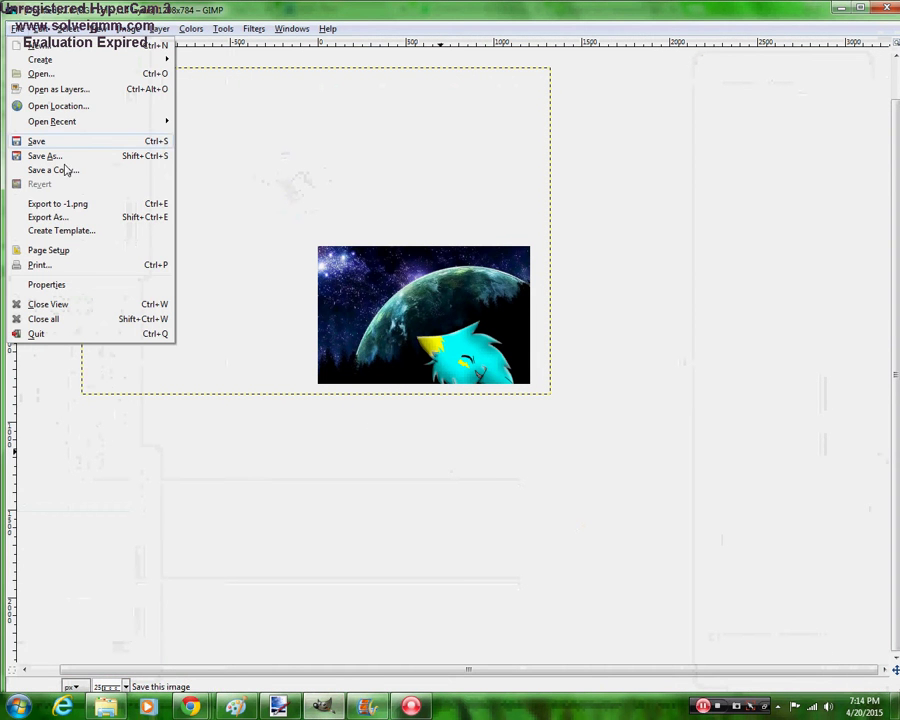
{"action": "left_click", "coordinate": [72, 216]}
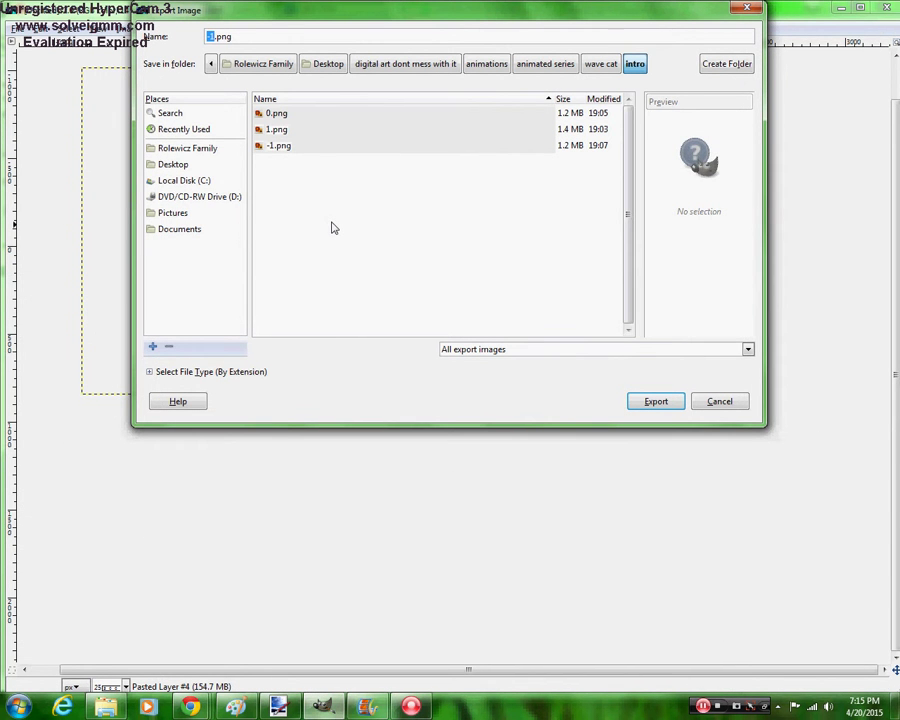
{"action": "type", "text": "-2"}
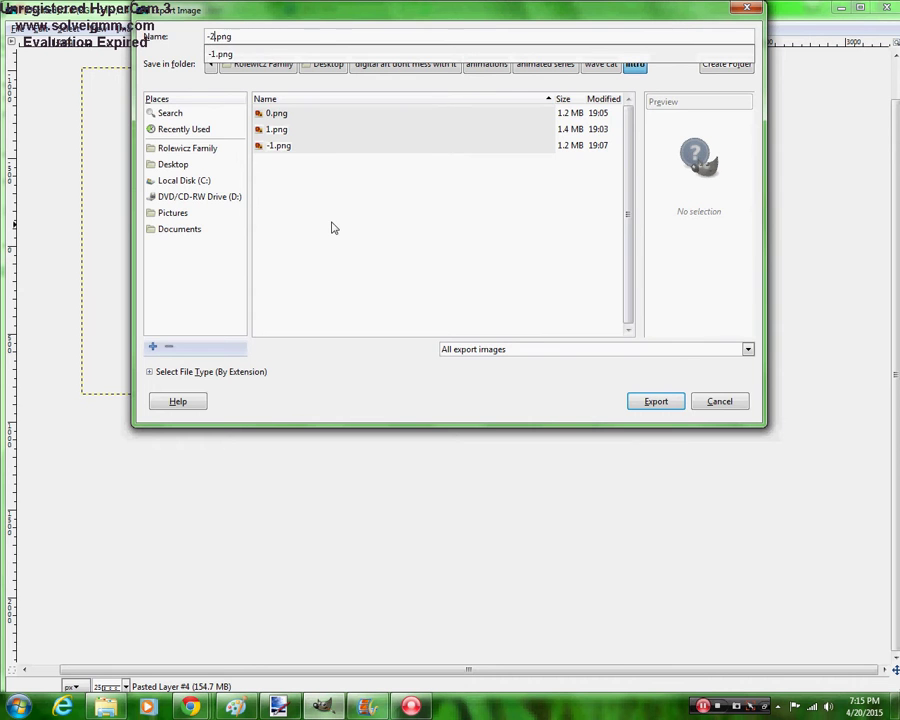
{"action": "key", "text": "Return"}
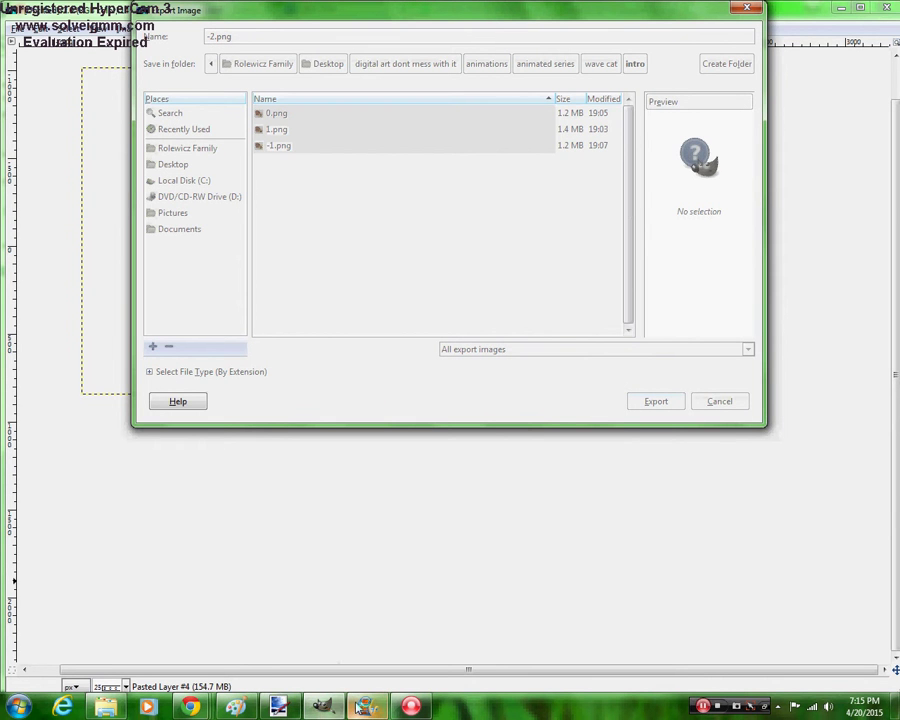
{"action": "mouse_move", "coordinate": [360, 706]}
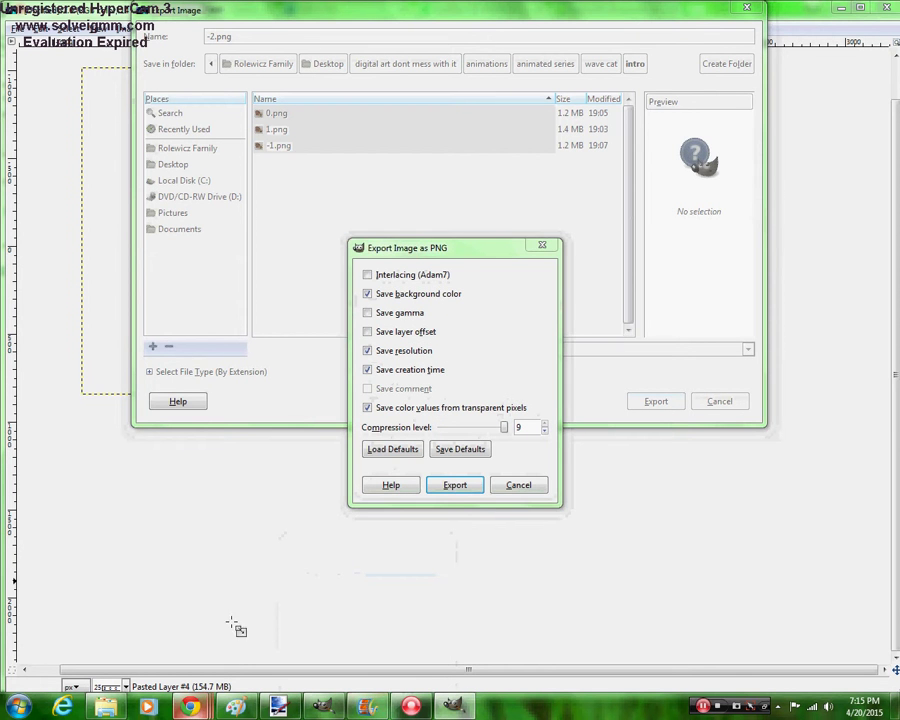
{"action": "left_click", "coordinate": [455, 485]}
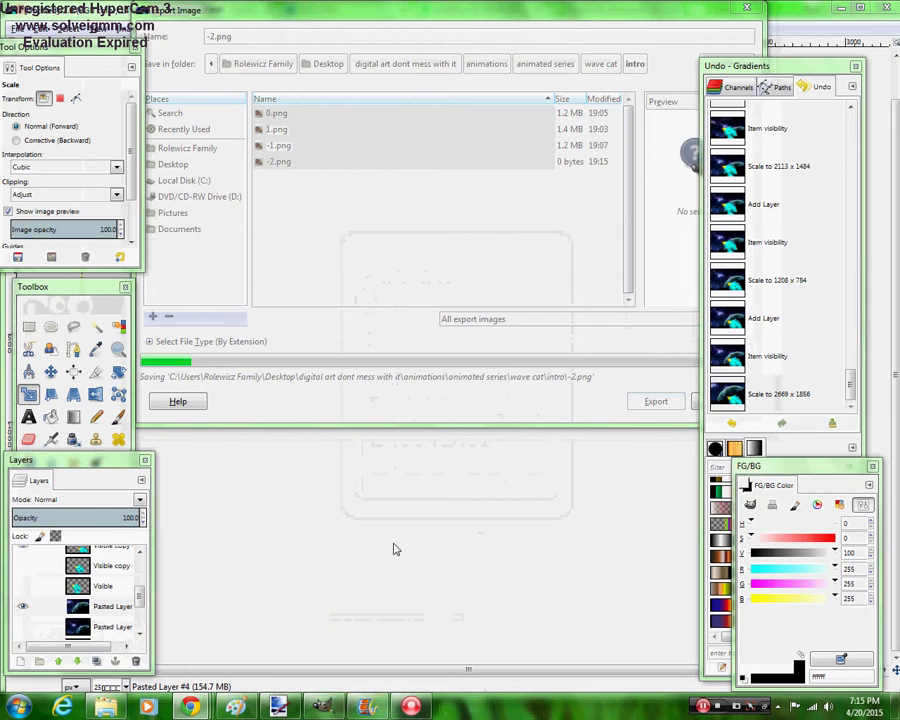
Switch to the Google Hangouts window and start the ANIMATION LIVESTREAM broadcast
{"action": "key", "text": "alt+Tab"}
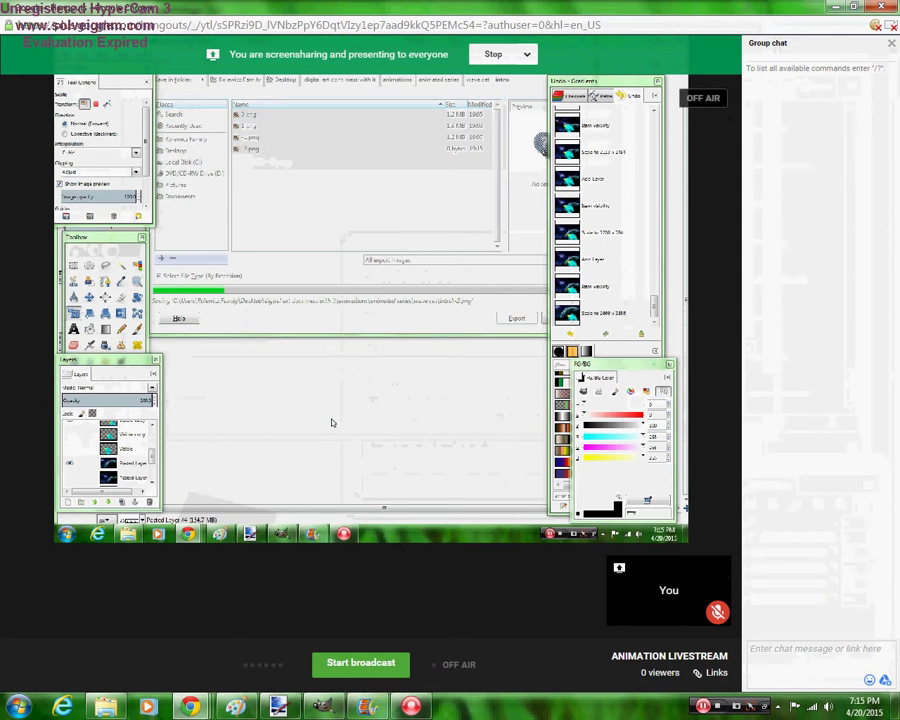
{"action": "left_click", "coordinate": [362, 667]}
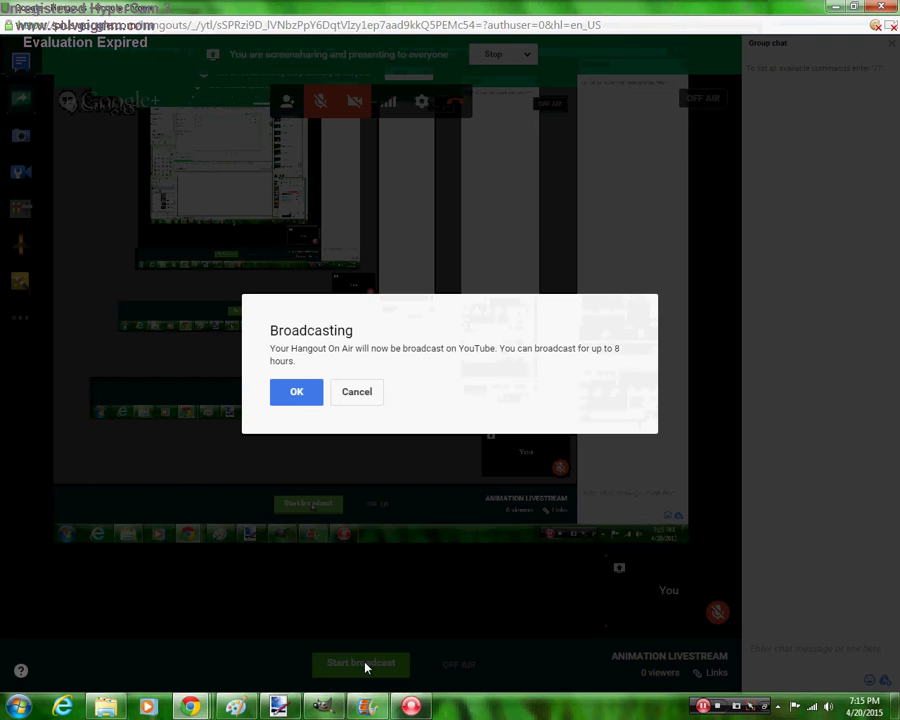
{"action": "left_click", "coordinate": [297, 392]}
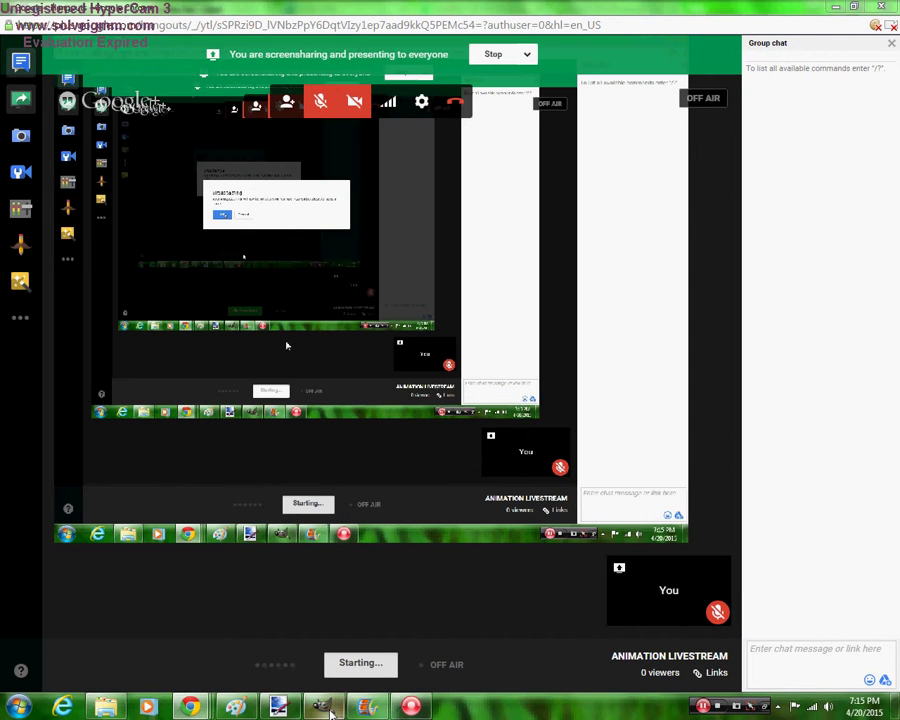
Switch to Movie Maker, add the -2 image from the intro folder, and place it directly after the third clip
{"action": "left_click", "coordinate": [333, 710]}
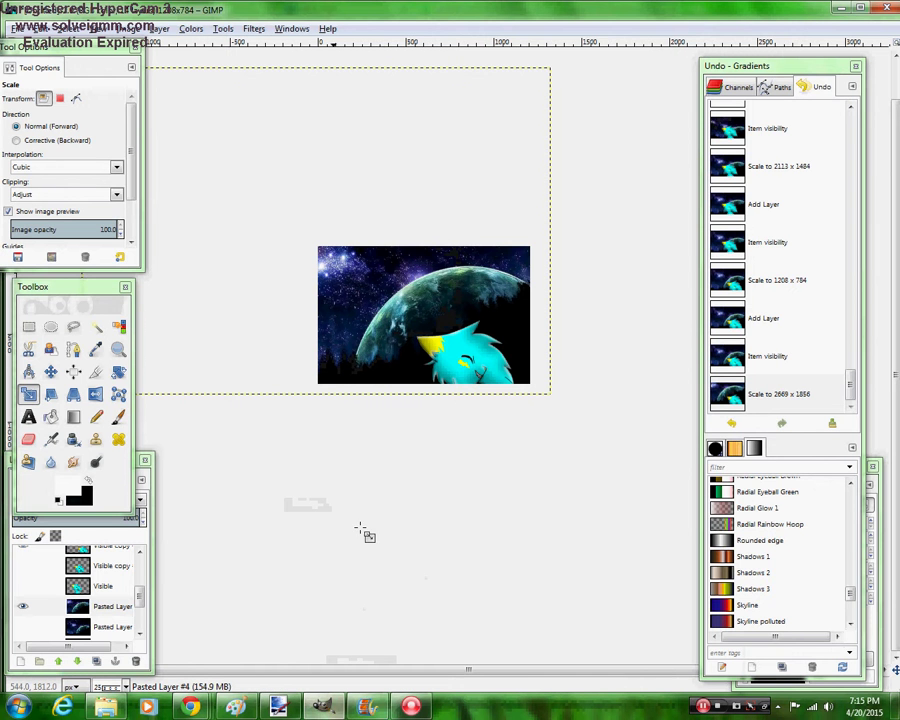
{"action": "left_click", "coordinate": [366, 708]}
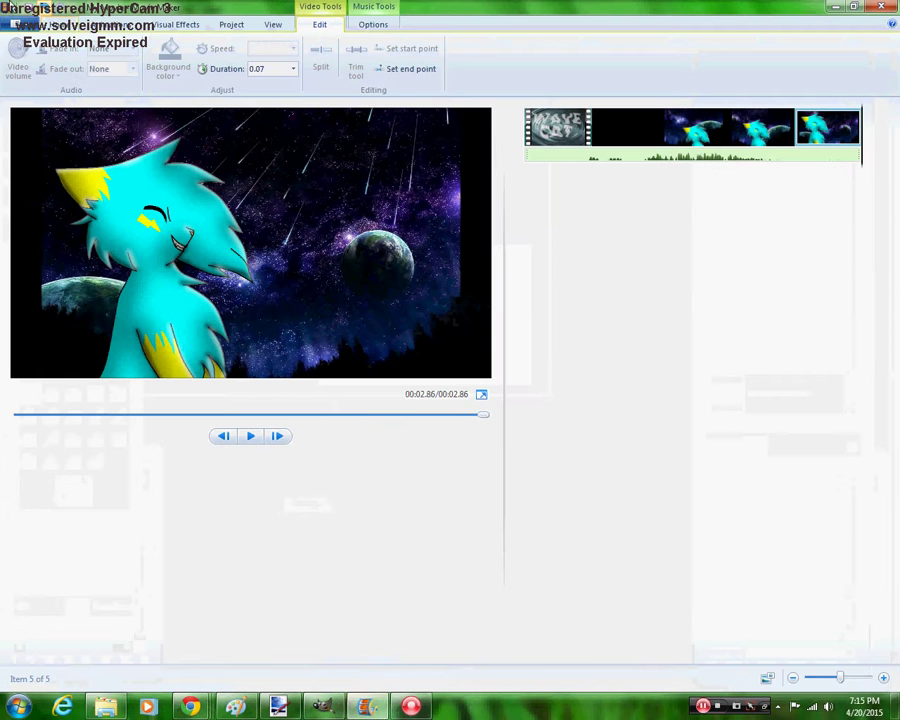
{"action": "left_click", "coordinate": [66, 25]}
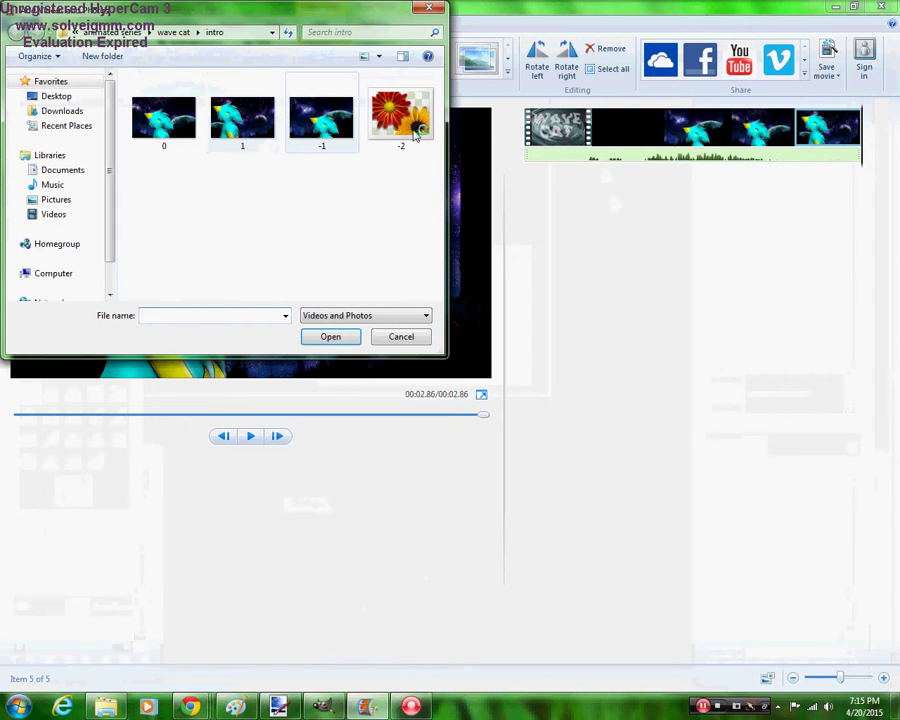
{"action": "double_click", "coordinate": [418, 135]}
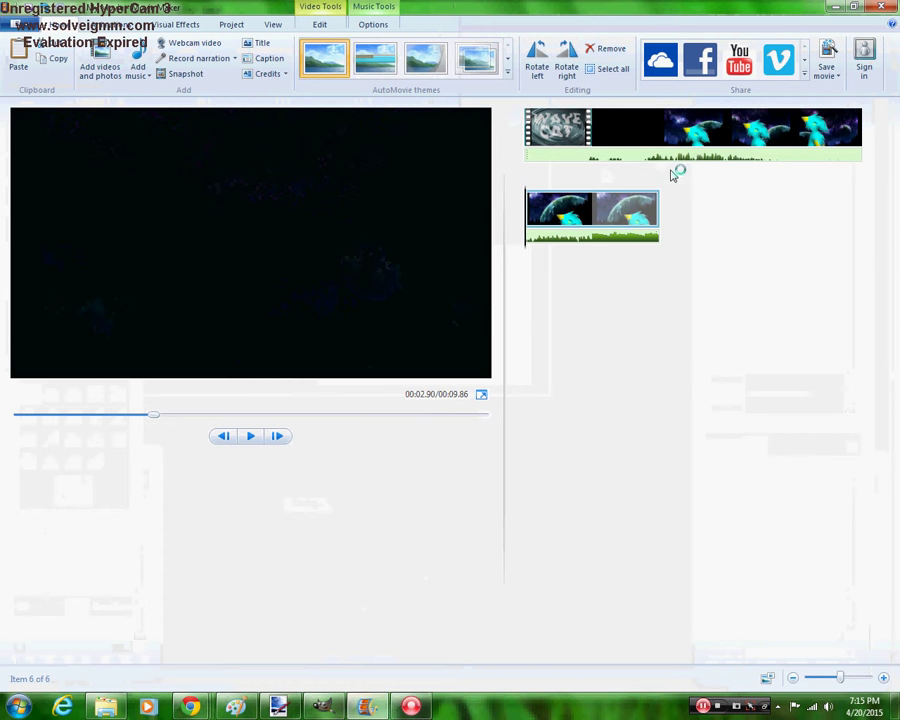
{"action": "left_click", "coordinate": [703, 130]}
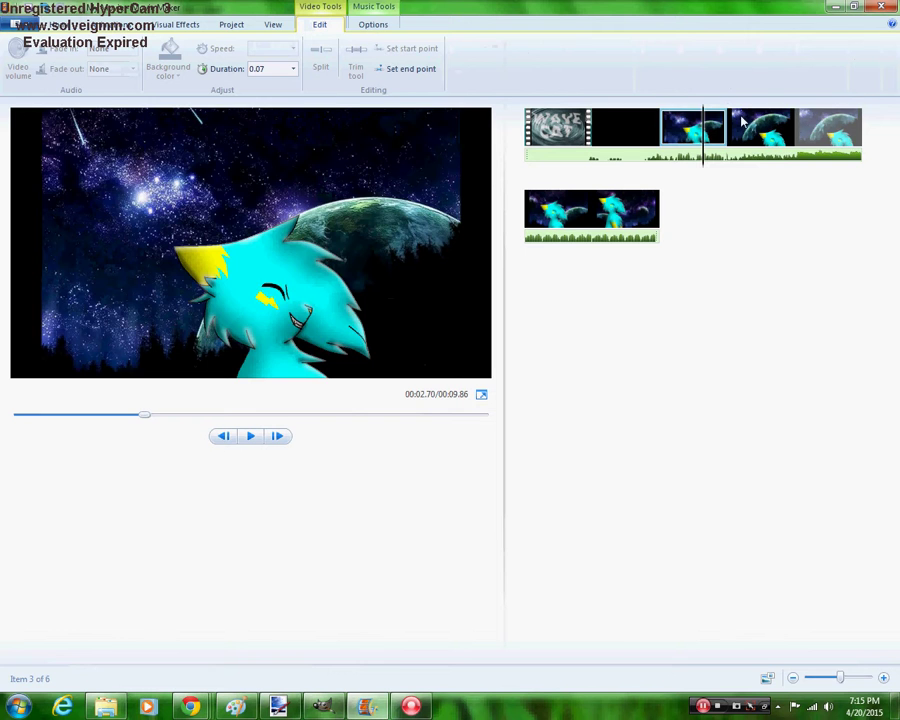
Set the display duration of the newly added -2 image clip to 0.07 seconds
{"action": "left_click", "coordinate": [743, 121]}
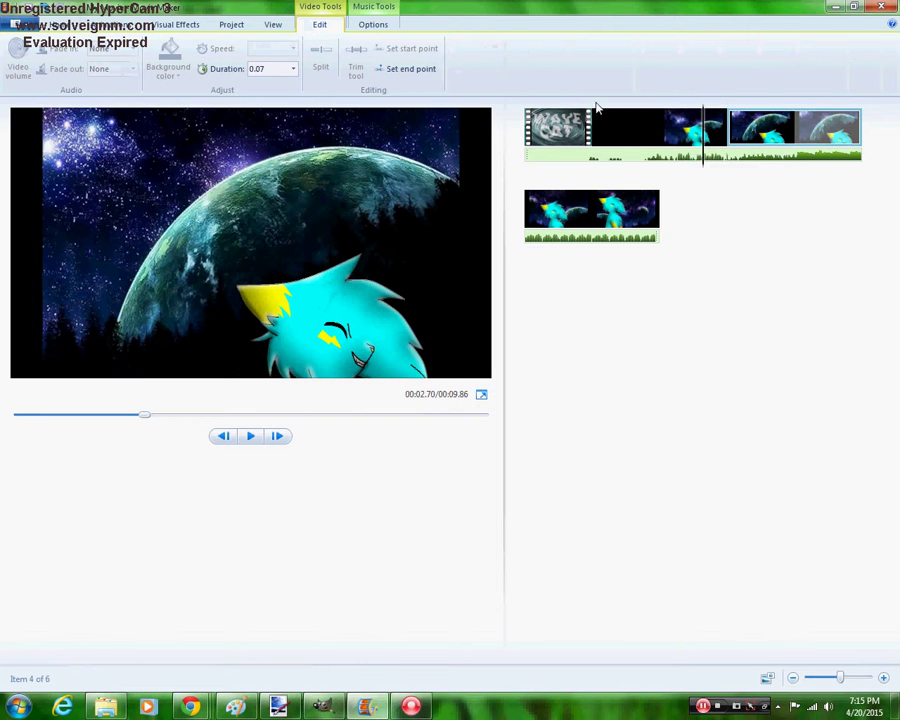
{"action": "left_click", "coordinate": [258, 68]}
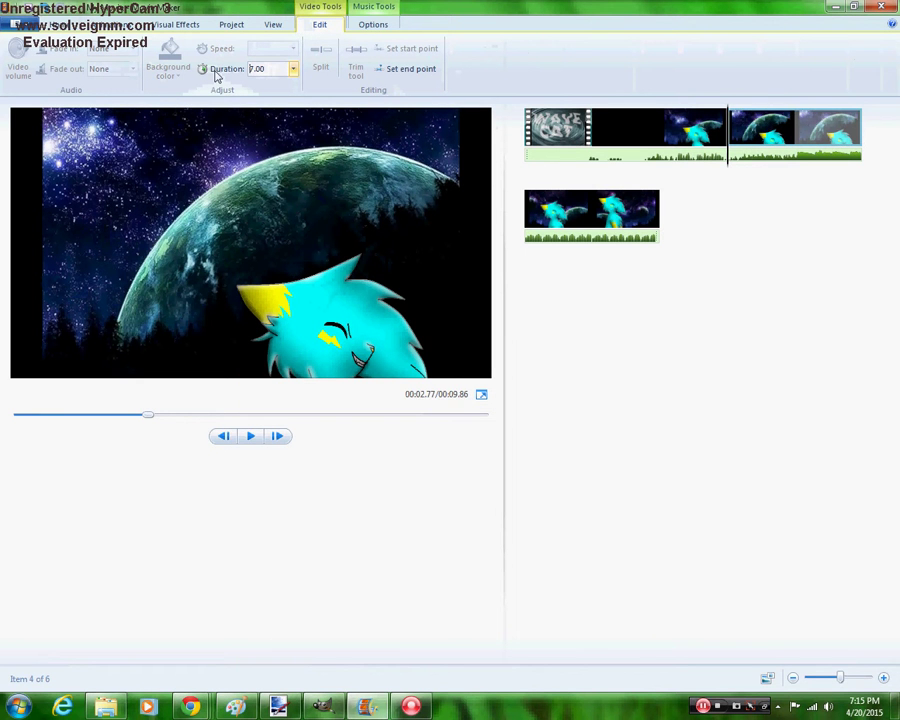
{"action": "type", "text": "0"}
{"action": "left_click", "coordinate": [277, 69]}
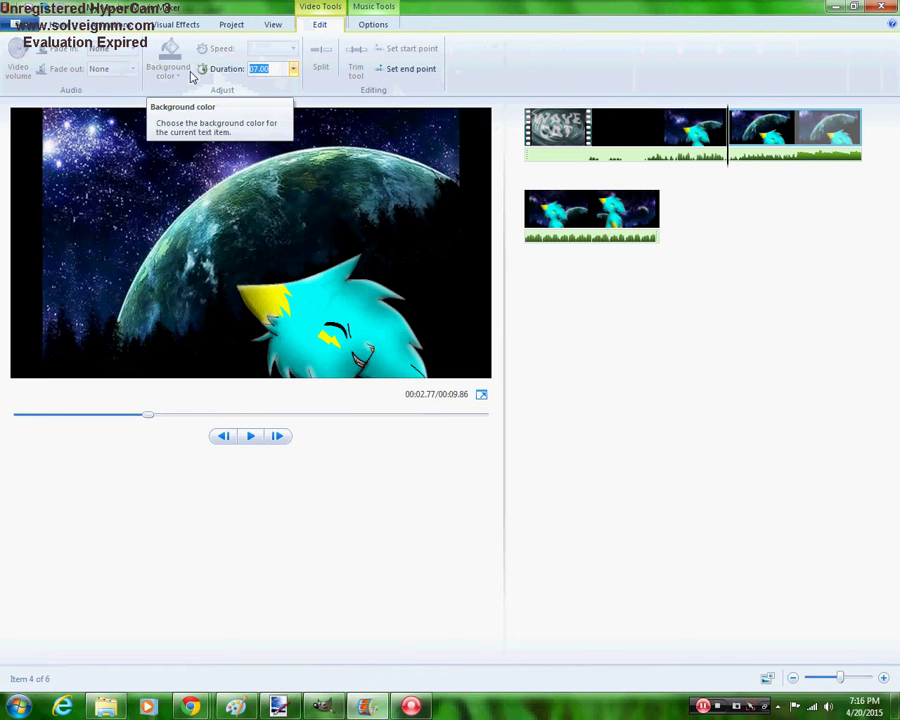
{"action": "type", "text": "0.07"}
{"action": "key", "text": "Return"}
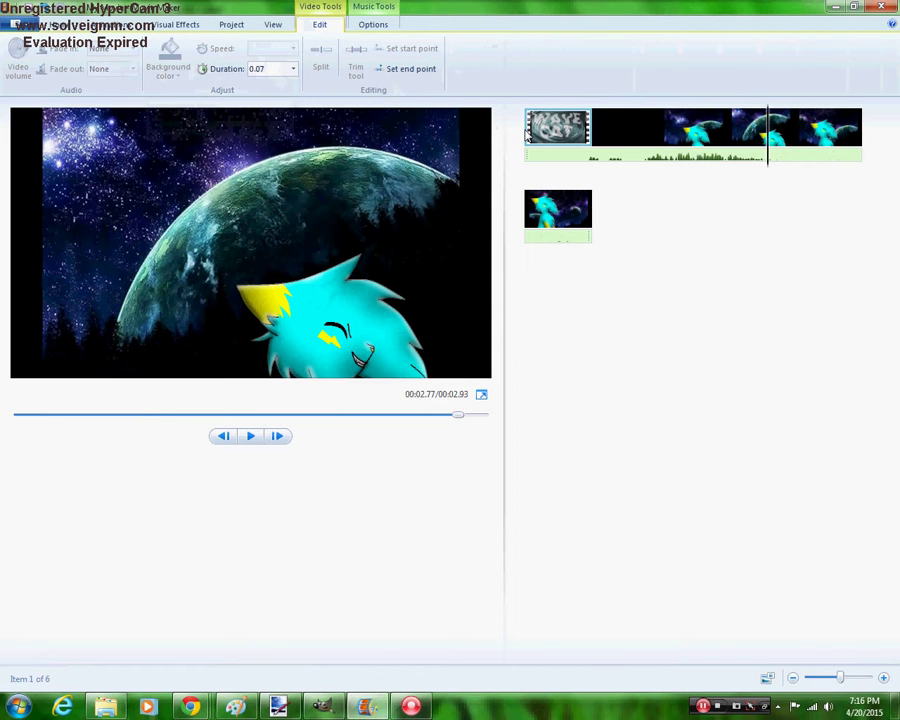
Check the playing YouTube song in Chrome, return to Movie Maker, and preview the intro from the beginning
{"action": "key", "text": "Home"}
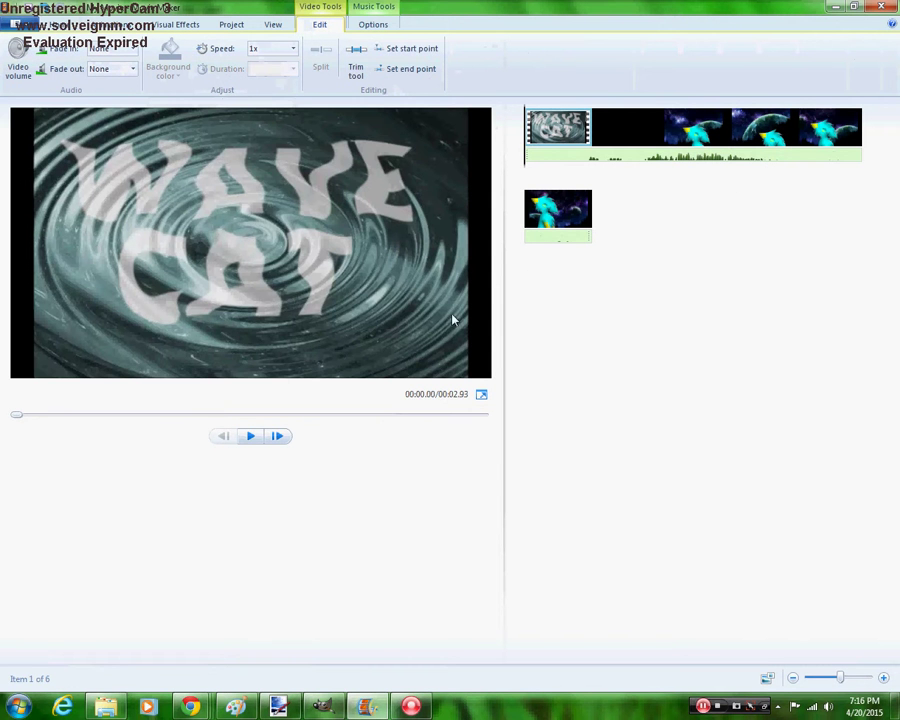
{"action": "left_click", "coordinate": [193, 706]}
{"action": "left_click", "coordinate": [119, 632]}
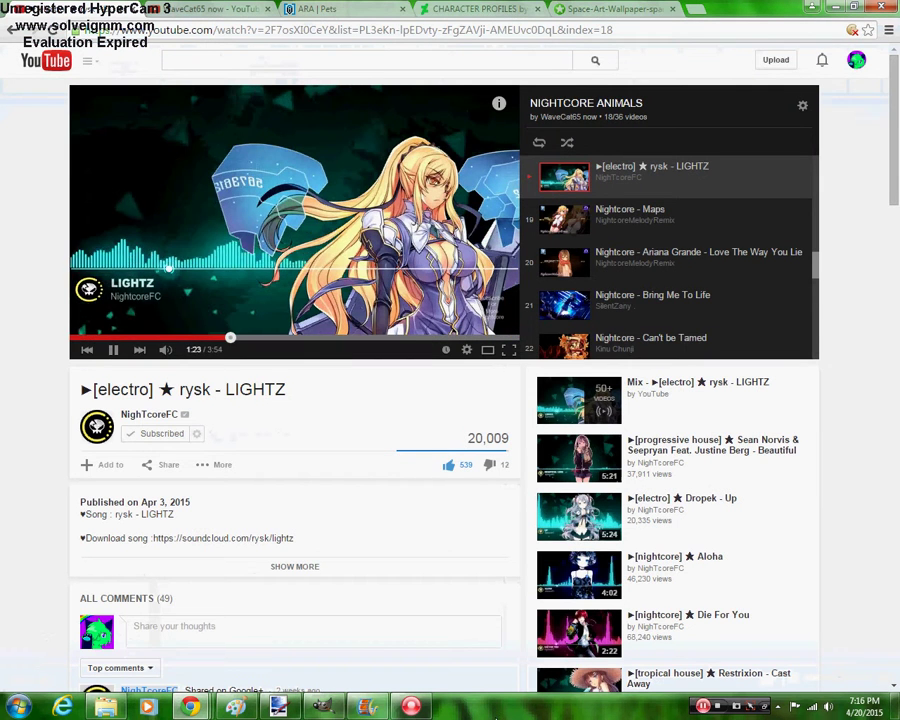
{"action": "left_click", "coordinate": [360, 706]}
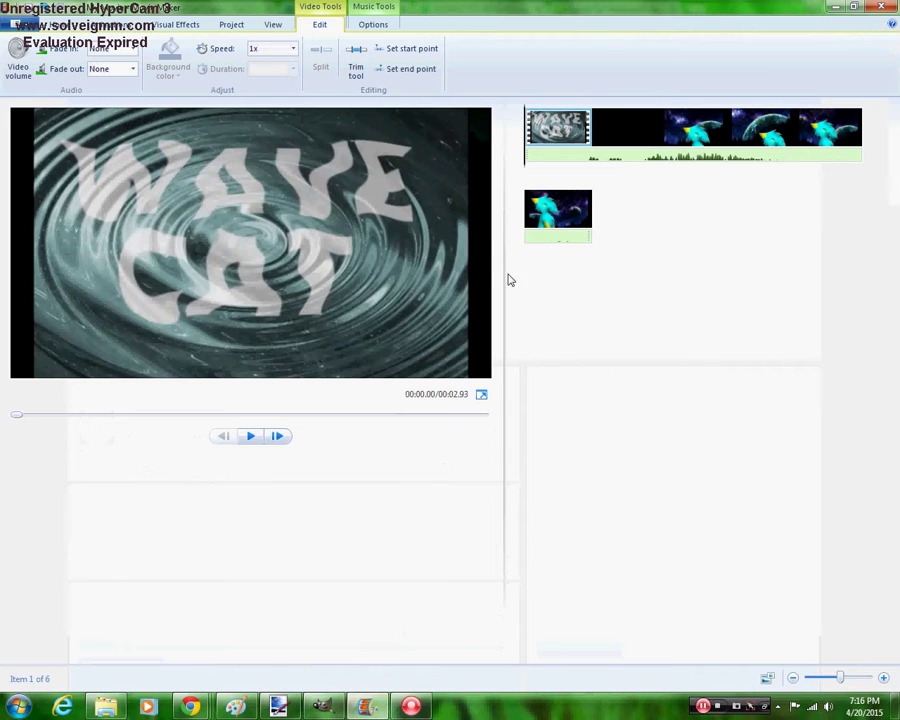
{"action": "left_click", "coordinate": [252, 436]}
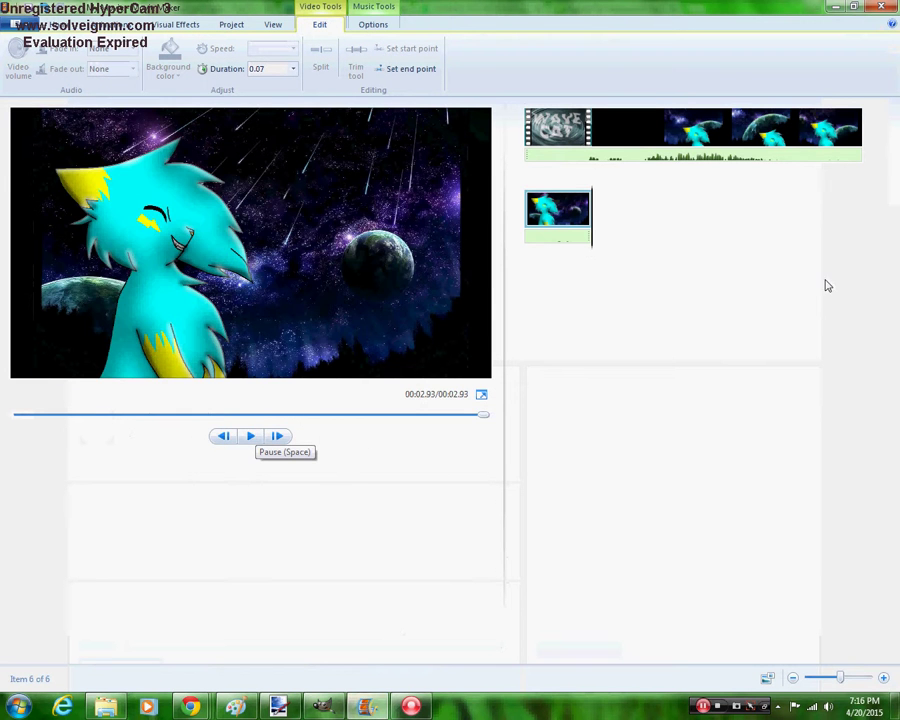
Move the -2 image ahead of the third clip and review the reordered intro from the start
{"action": "left_click", "coordinate": [788, 135]}
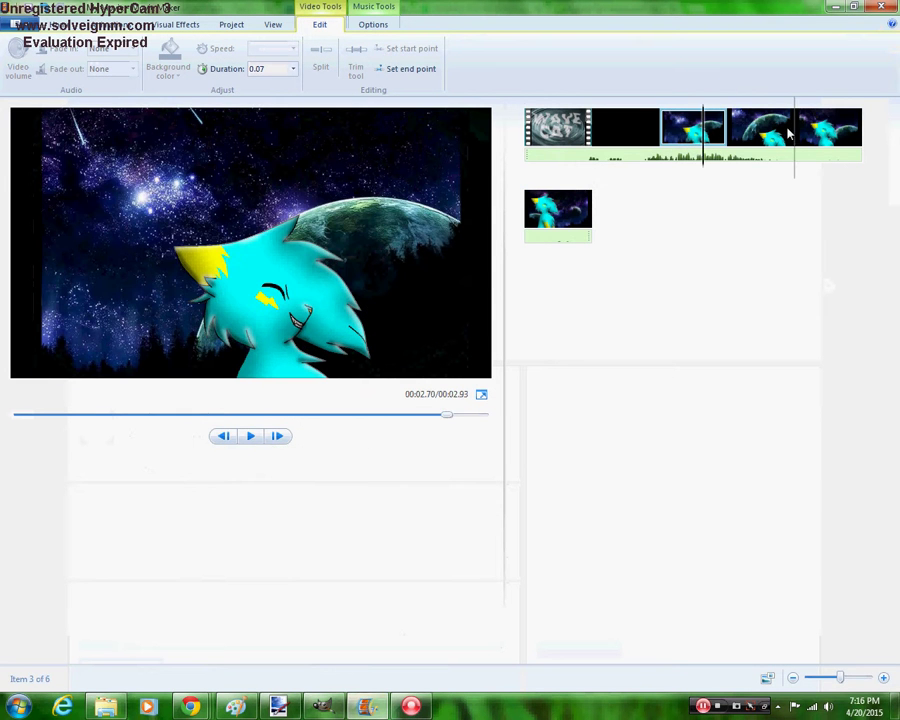
{"action": "key", "text": "Home"}
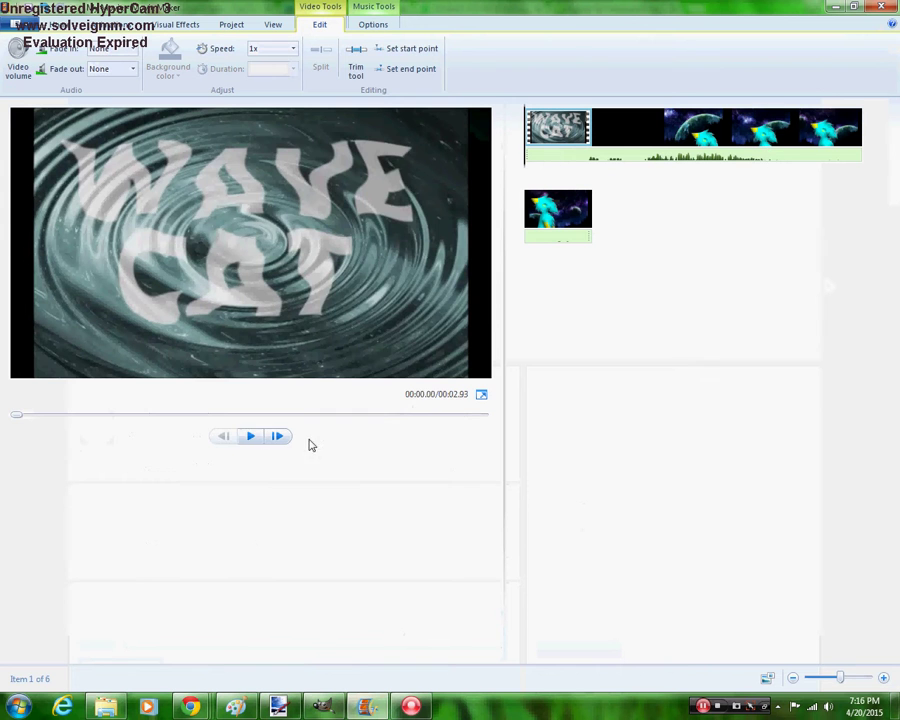
{"action": "left_click", "coordinate": [252, 436]}
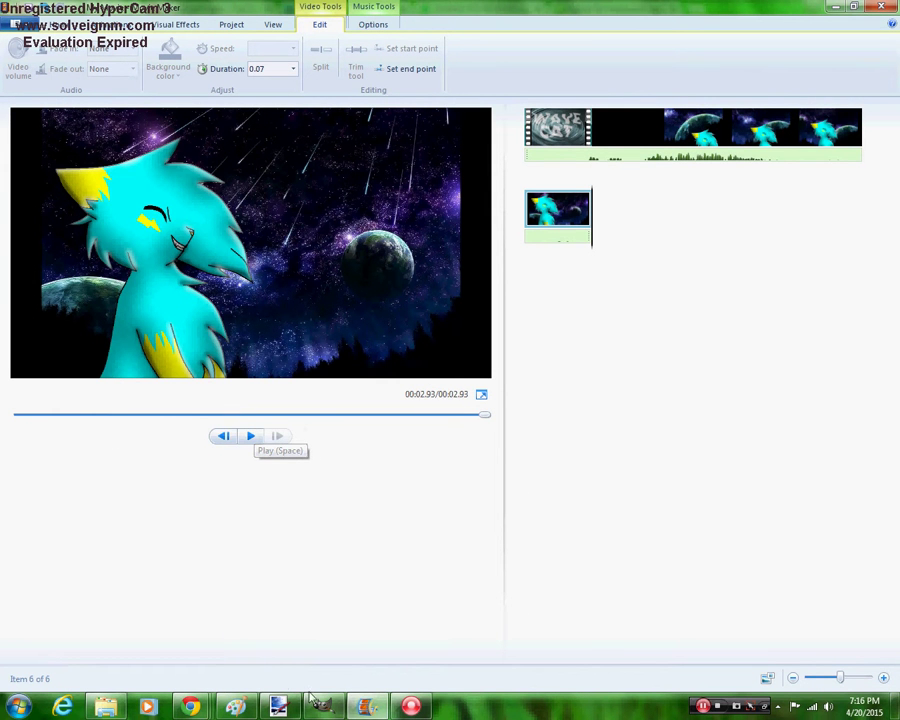
{"action": "mouse_move", "coordinate": [340, 708]}
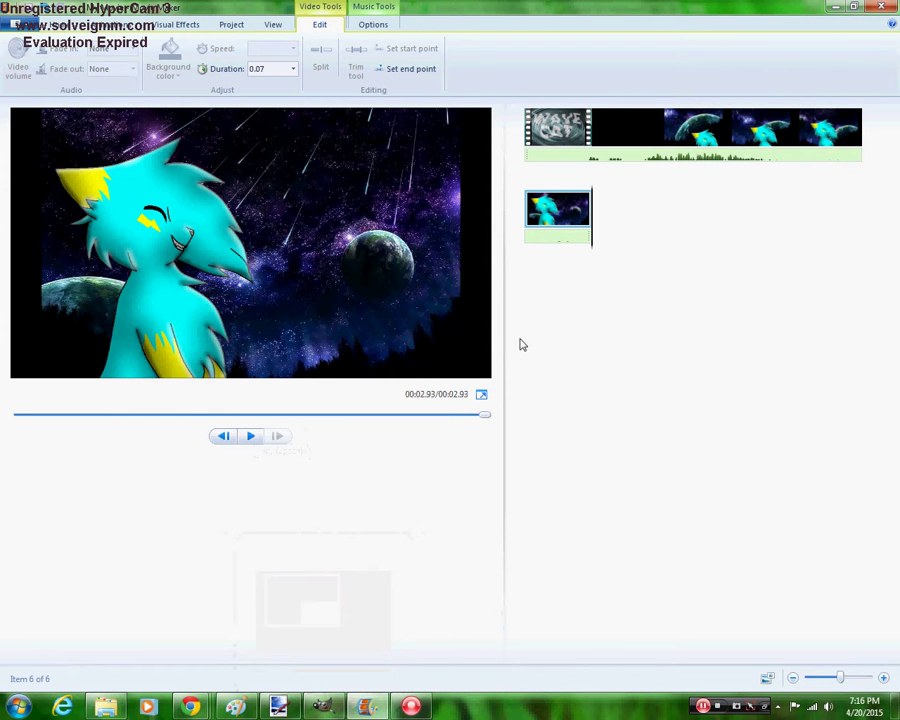
{"action": "left_click", "coordinate": [830, 128]}
{"action": "left_click", "coordinate": [733, 125]}
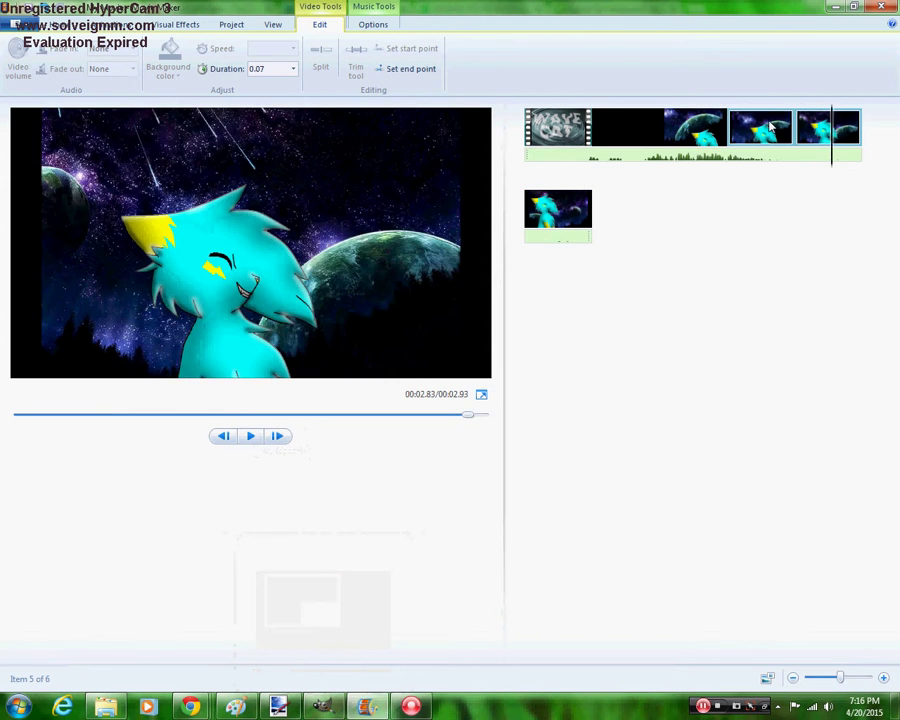
{"action": "left_click", "coordinate": [704, 126]}
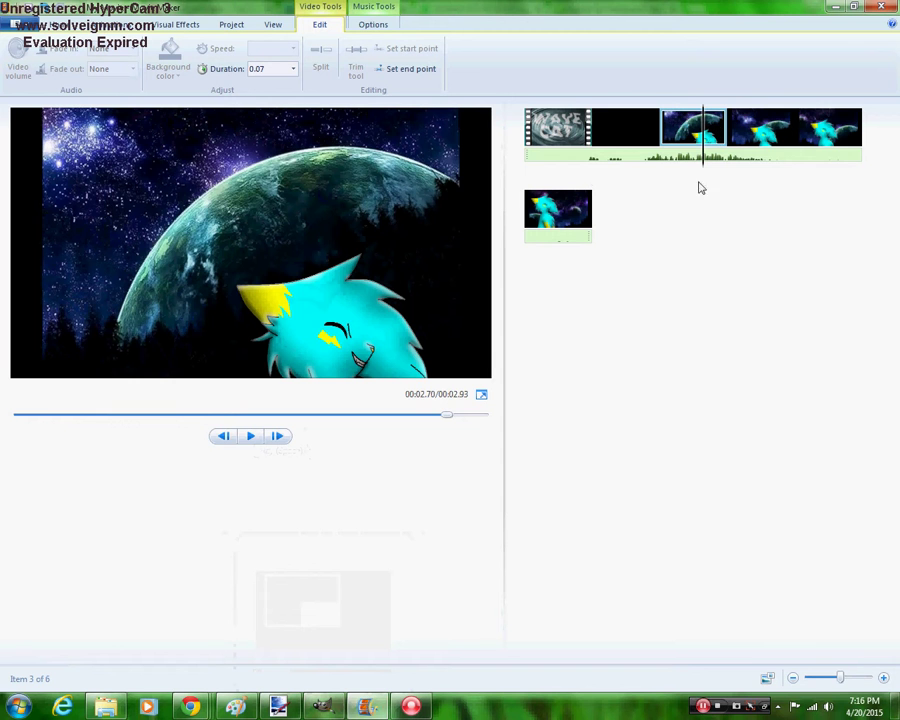
Switch to GIMP, duplicate the visible cat layer Visible copy #2, and hide the original
{"action": "left_click", "coordinate": [321, 707]}
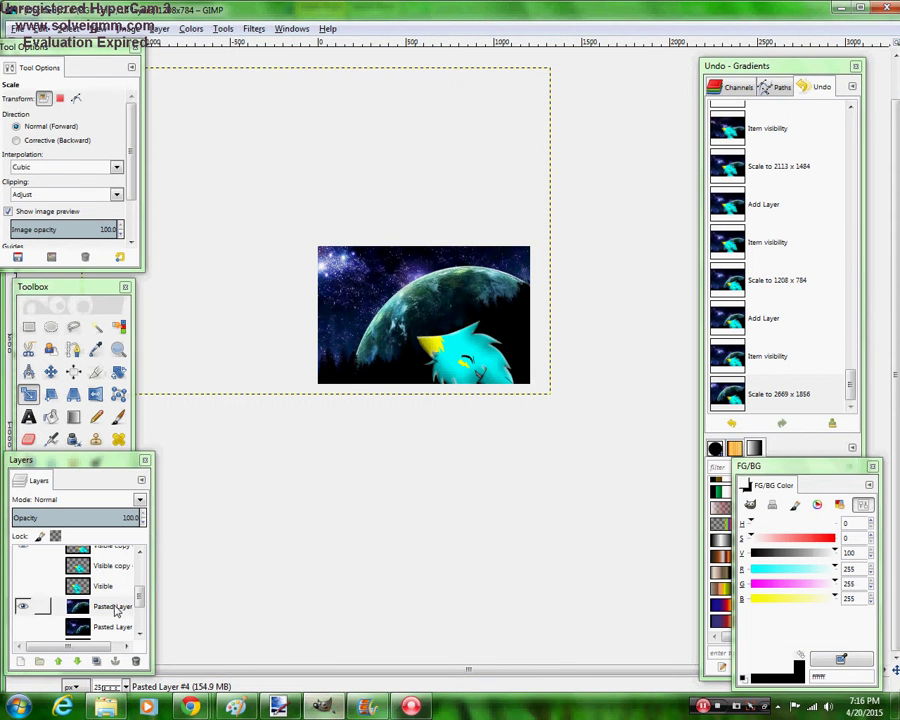
{"action": "left_click", "coordinate": [104, 586]}
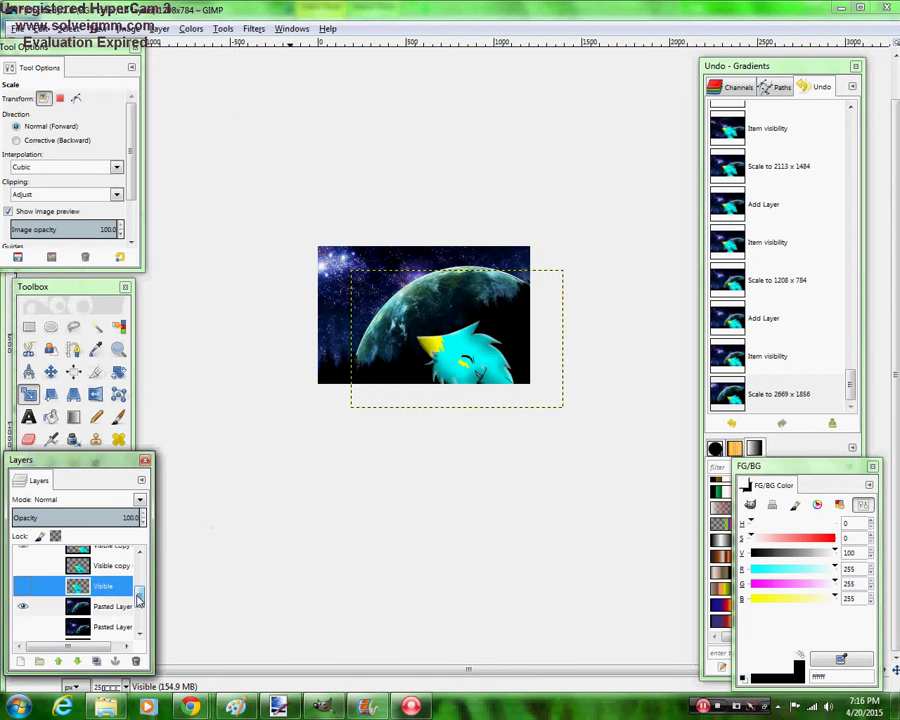
{"action": "scroll", "coordinate": [120, 595], "scroll_direction": "up", "scroll_amount": 1}
{"action": "left_click", "coordinate": [104, 573]}
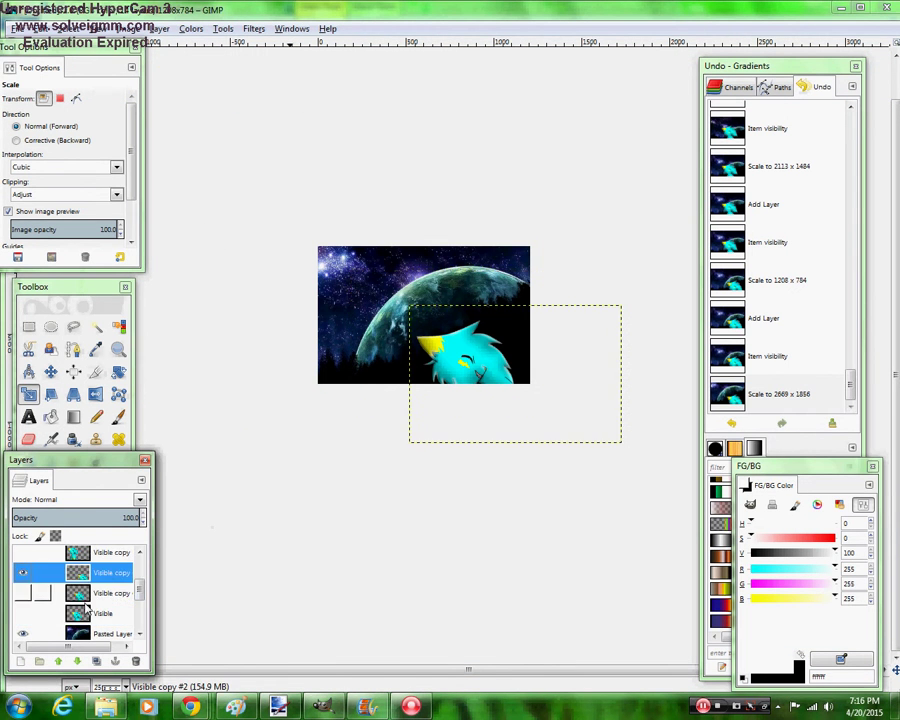
{"action": "left_click", "coordinate": [96, 661]}
{"action": "left_click", "coordinate": [20, 598]}
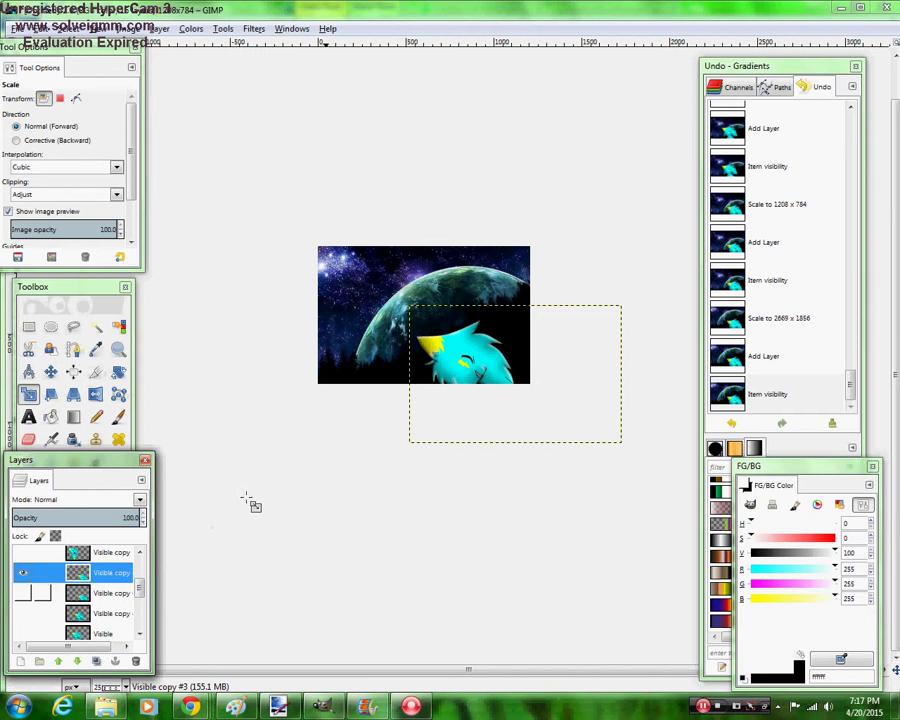
Shift the duplicated cat layer down and to the right with the Scale tool at 1208 × 784 pixels
{"action": "left_click", "coordinate": [518, 393]}
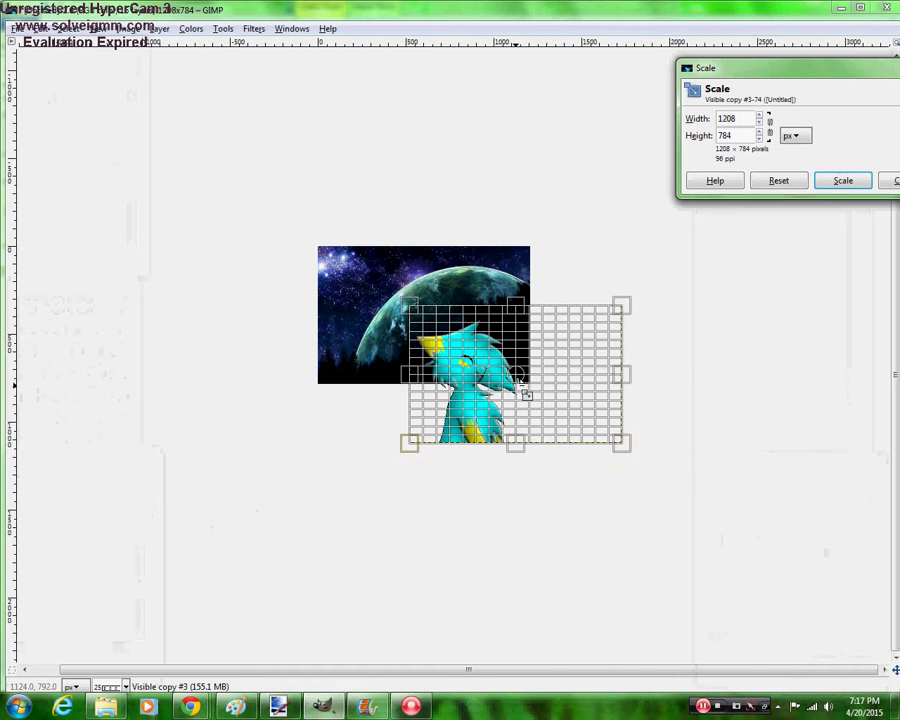
{"action": "left_click_drag", "start_coordinate": [536, 399], "coordinate": [555, 409]}
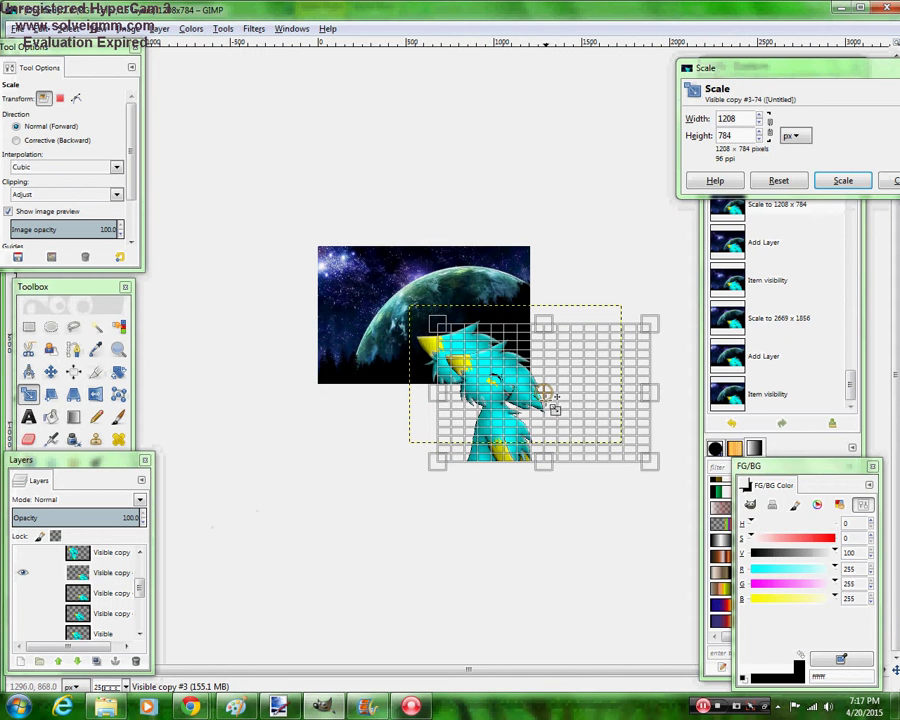
{"action": "left_click", "coordinate": [838, 180]}
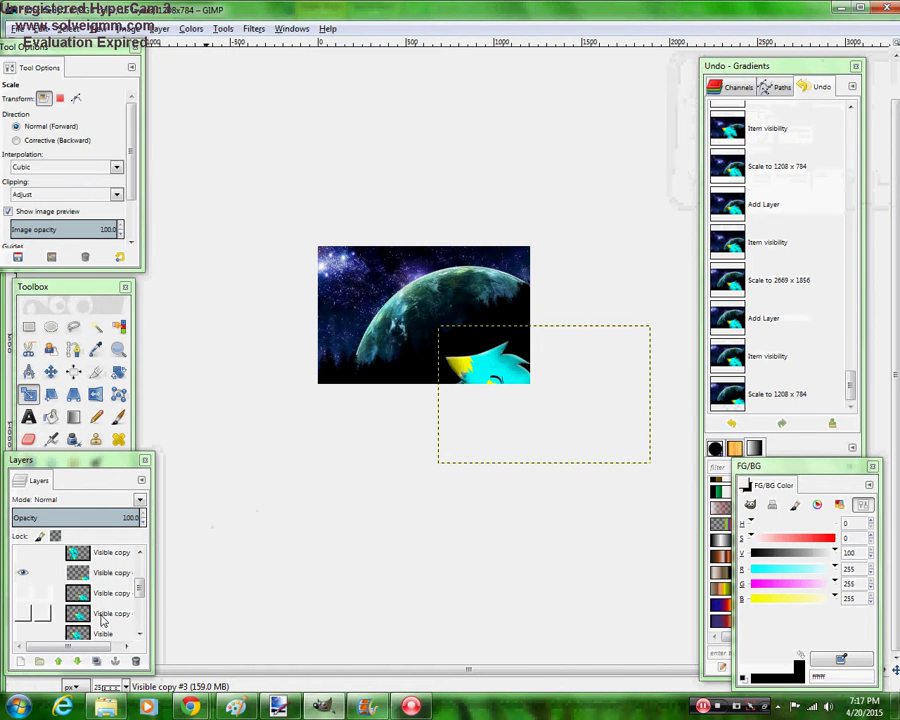
Duplicate the visible planet background layer, Pasted Layer #4, and hide the original
{"action": "mouse_move", "coordinate": [138, 585]}
{"action": "left_mouse_down"}
{"action": "mouse_move", "coordinate": [138, 534]}
{"action": "mouse_move", "coordinate": [140, 603]}
{"action": "left_mouse_up"}
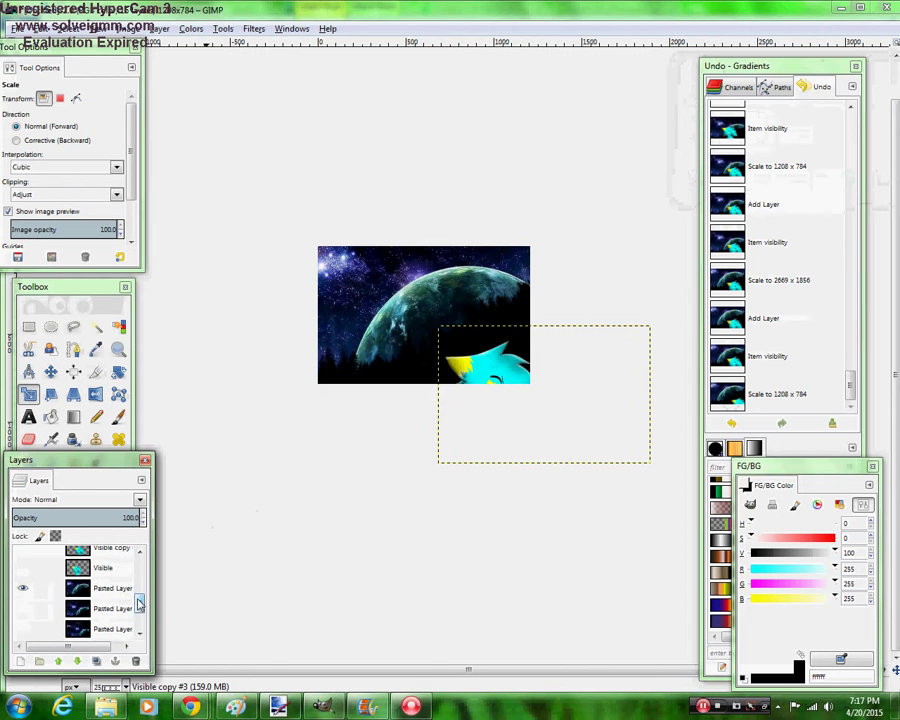
{"action": "left_click", "coordinate": [110, 588]}
{"action": "left_click", "coordinate": [96, 661]}
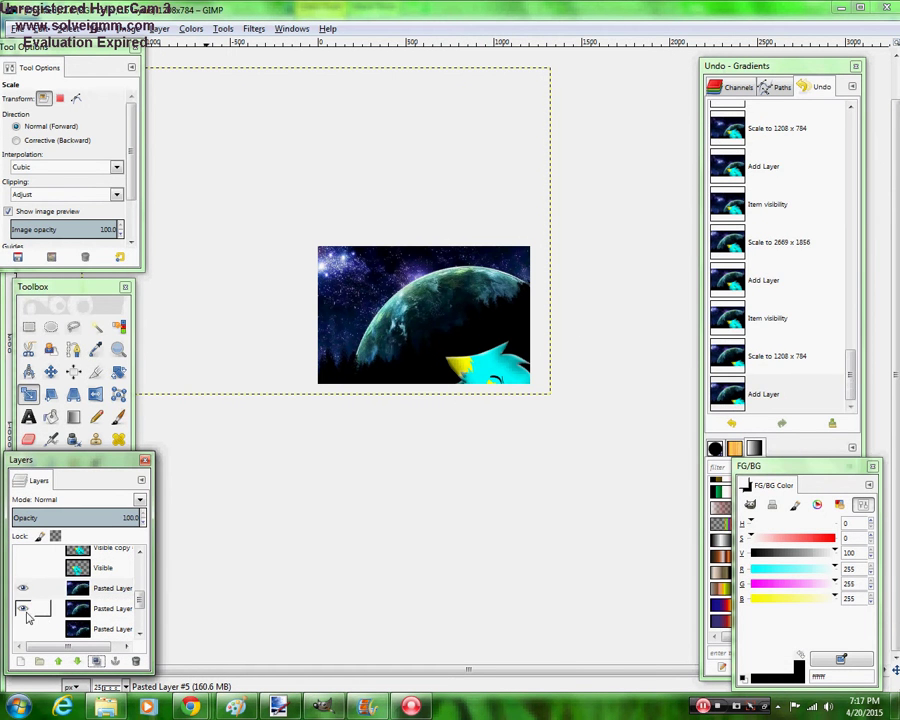
Scale the duplicated planet background to 3225 × 2397 pixels, positioning its lower-right corner just beyond the canvas
{"action": "left_click", "coordinate": [412, 317]}
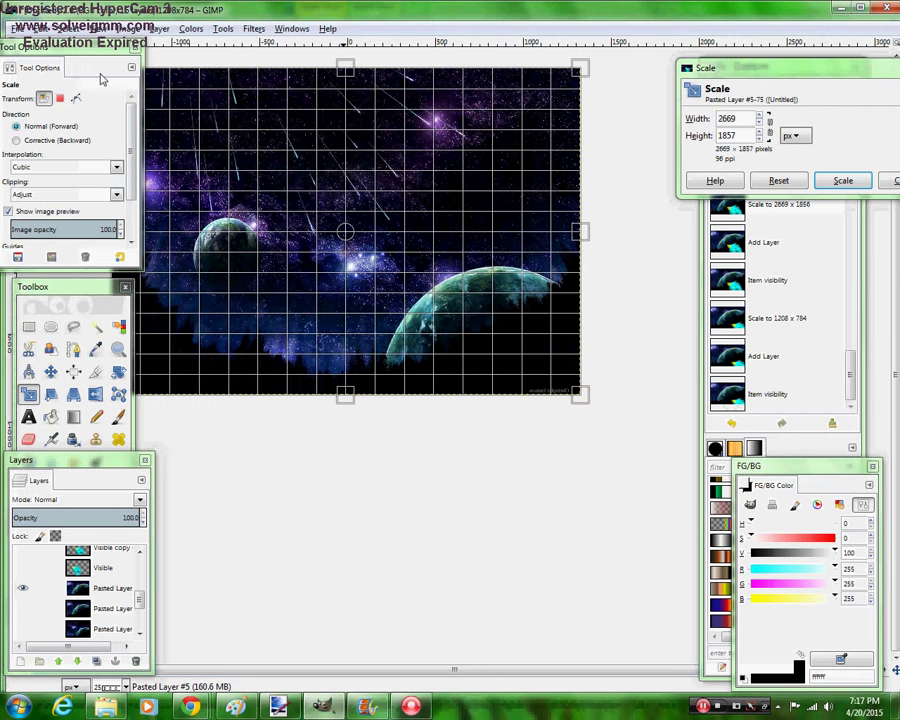
{"action": "left_click_drag", "start_coordinate": [88, 48], "coordinate": [129, 450]}
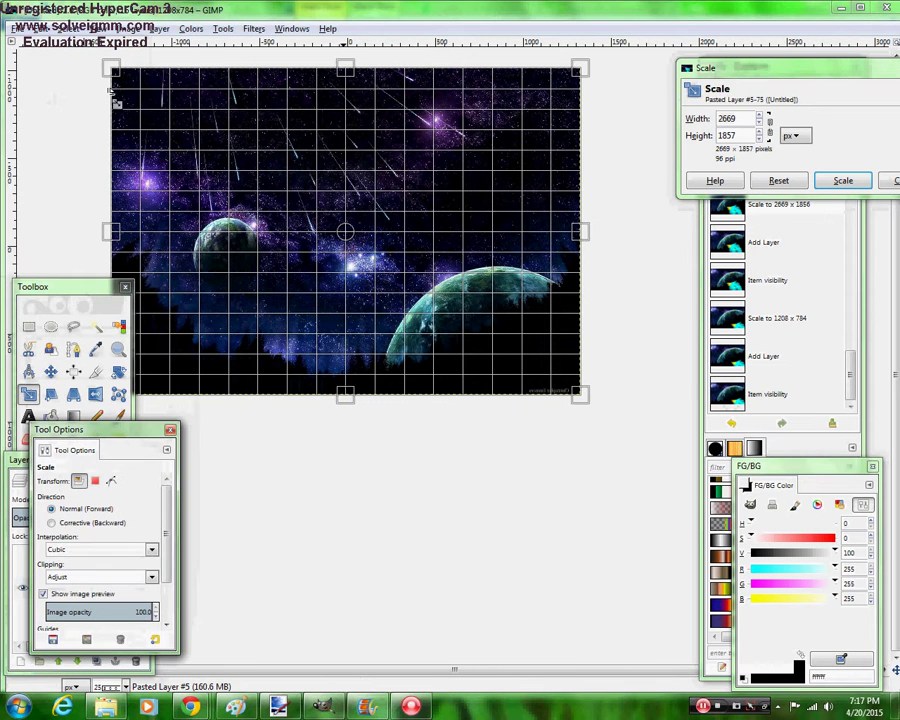
{"action": "left_click_drag", "start_coordinate": [116, 83], "coordinate": [52, 8]}
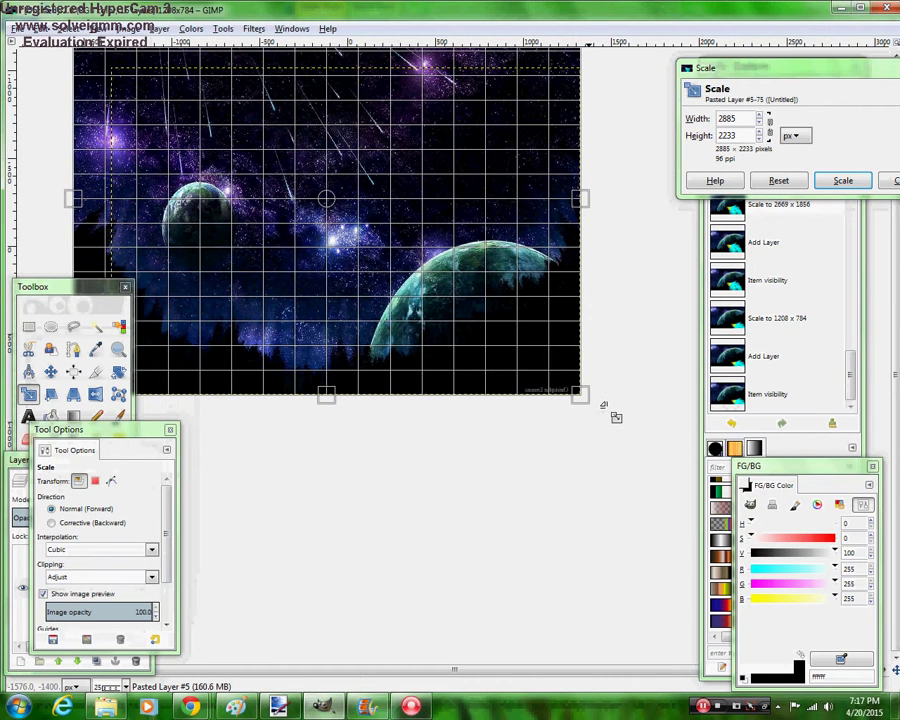
{"action": "left_click_drag", "start_coordinate": [617, 411], "coordinate": [676, 440]}
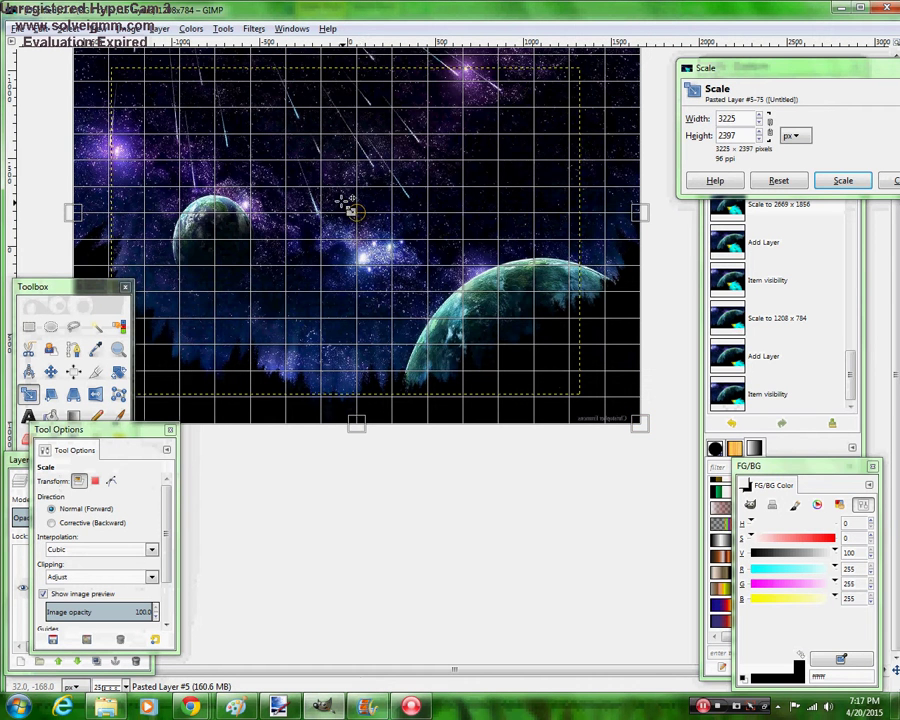
{"action": "left_click_drag", "start_coordinate": [336, 187], "coordinate": [305, 184]}
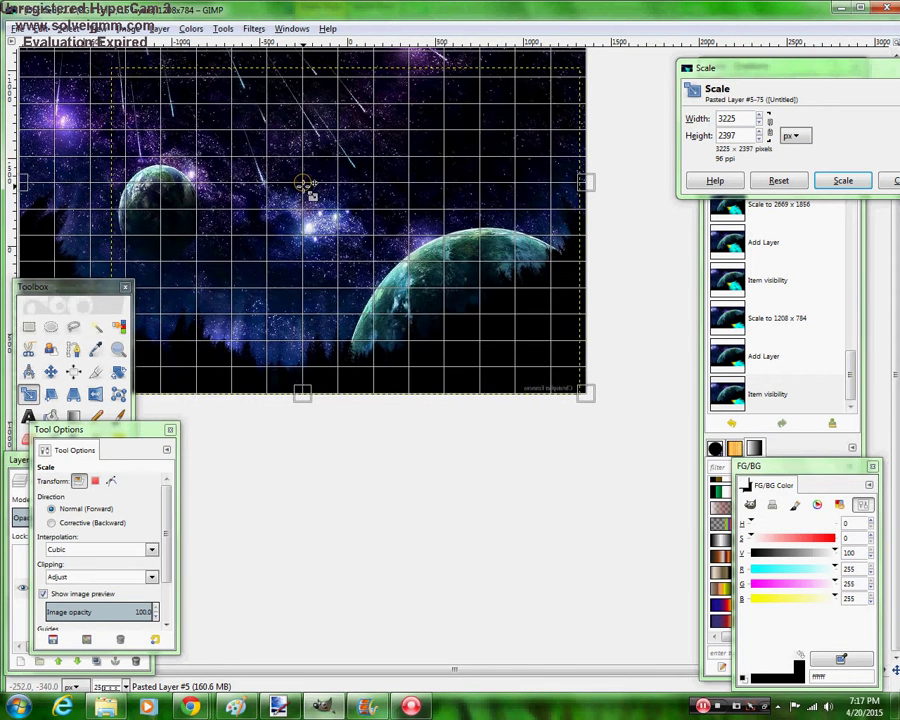
{"action": "left_click", "coordinate": [846, 180]}
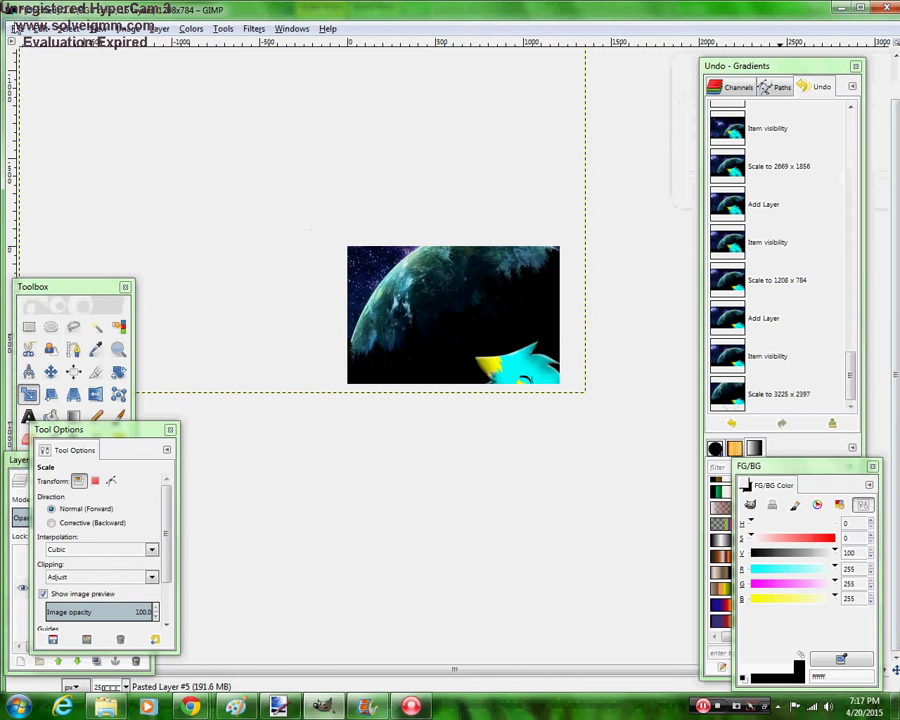
Export the image as -3.png into the intro folder with the current PNG options
{"action": "left_click", "coordinate": [16, 28]}
{"action": "left_click", "coordinate": [70, 216]}
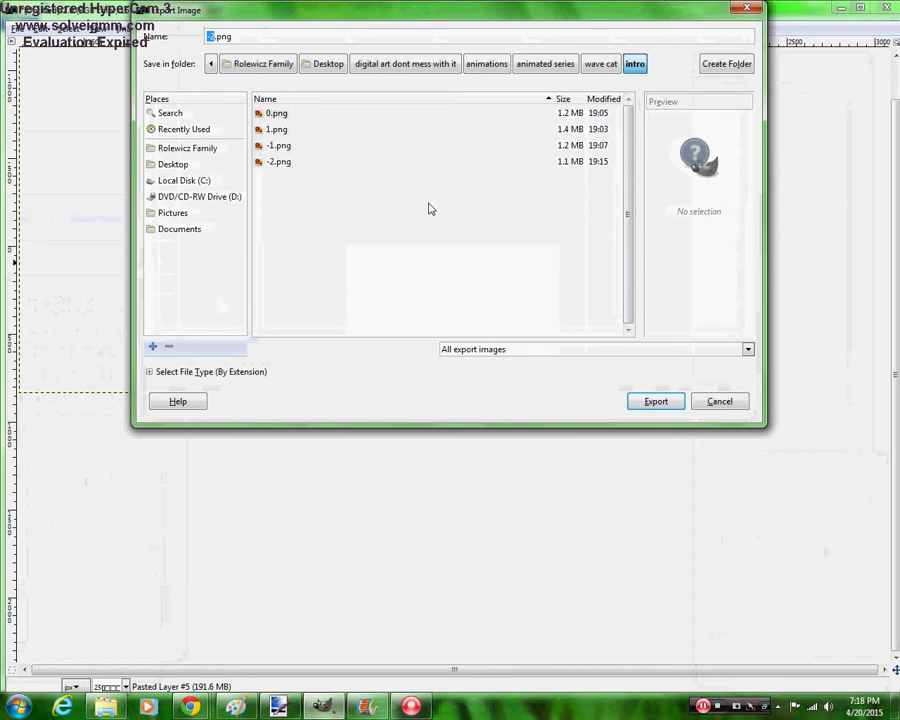
{"action": "type", "text": "0"}
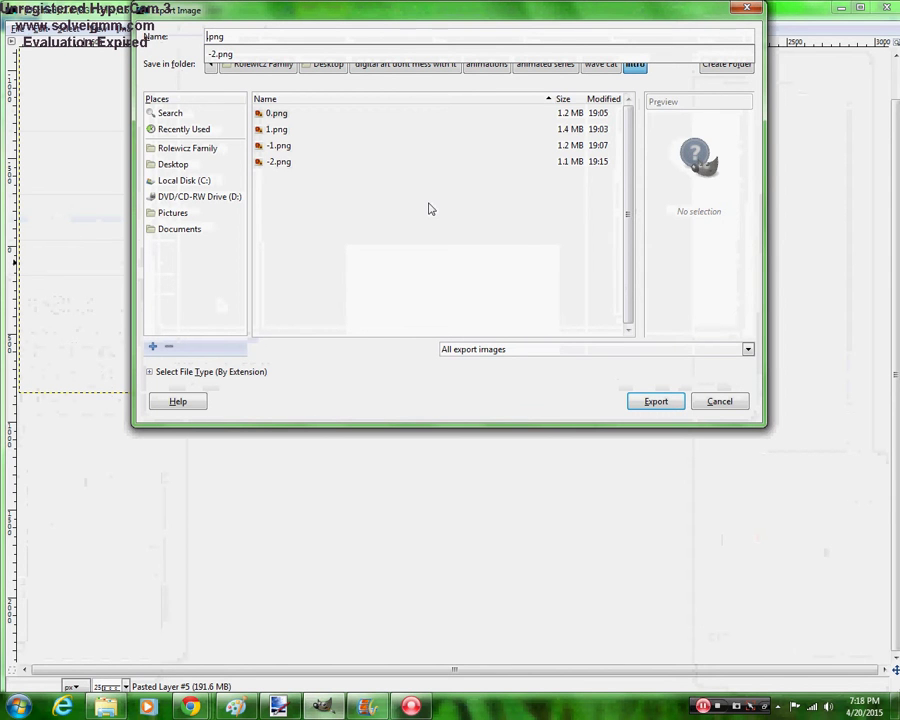
{"action": "type", "text": "-3"}
{"action": "key", "text": "Return"}
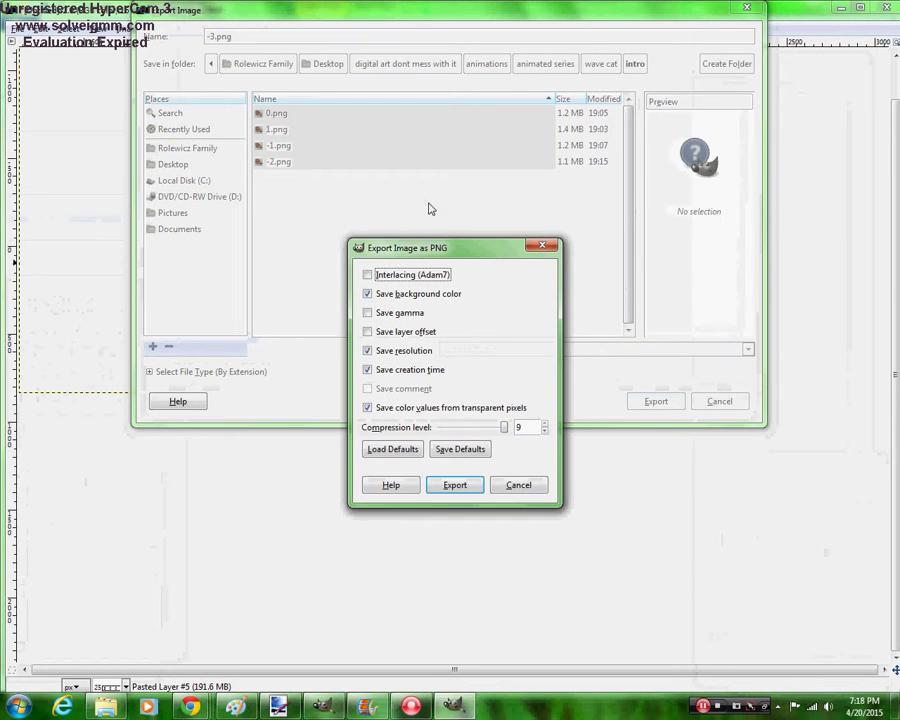
{"action": "key", "text": "Return"}
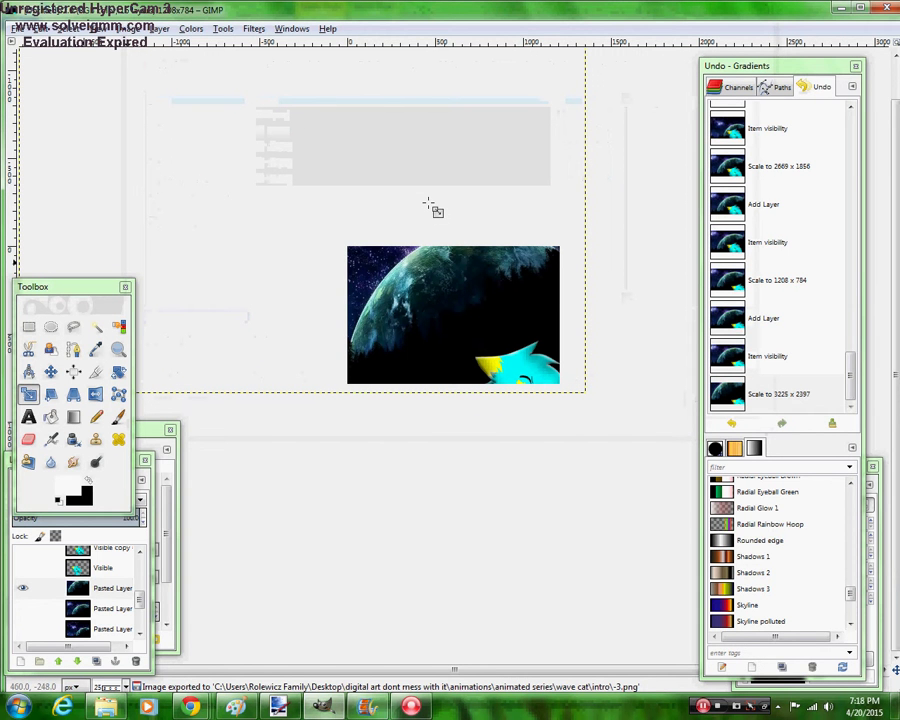
Duplicate the visible cat layer, a Visible copy with most of the cat beyond the canvas corner, and hide the original
{"action": "left_click", "coordinate": [140, 592]}
{"action": "scroll", "coordinate": [140, 592], "scroll_direction": "up", "scroll_amount": 2}
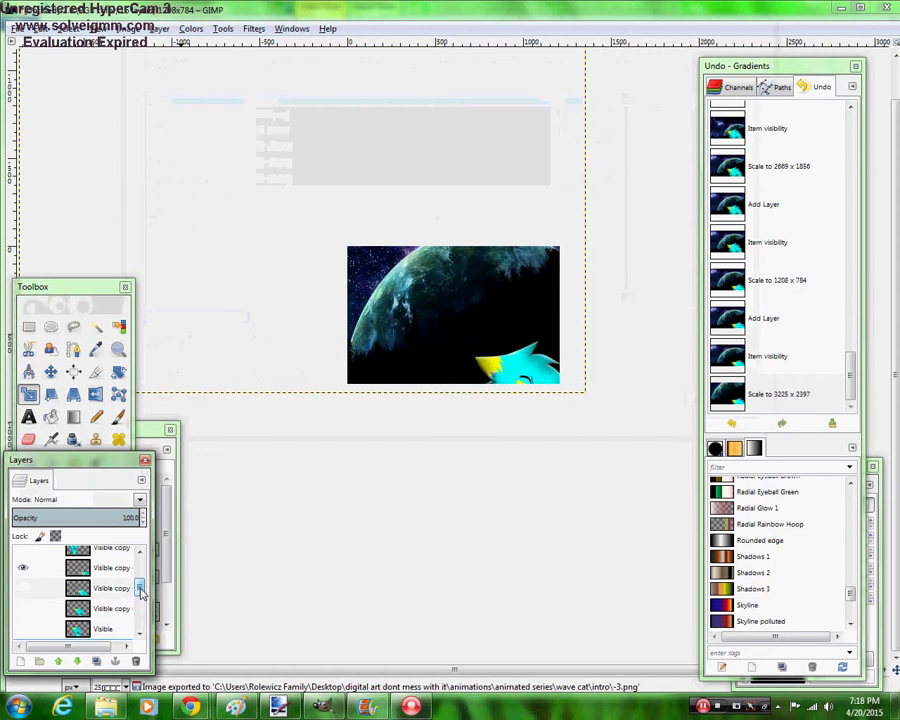
{"action": "scroll", "coordinate": [140, 592], "scroll_direction": "up", "scroll_amount": 1}
{"action": "left_click", "coordinate": [110, 587]}
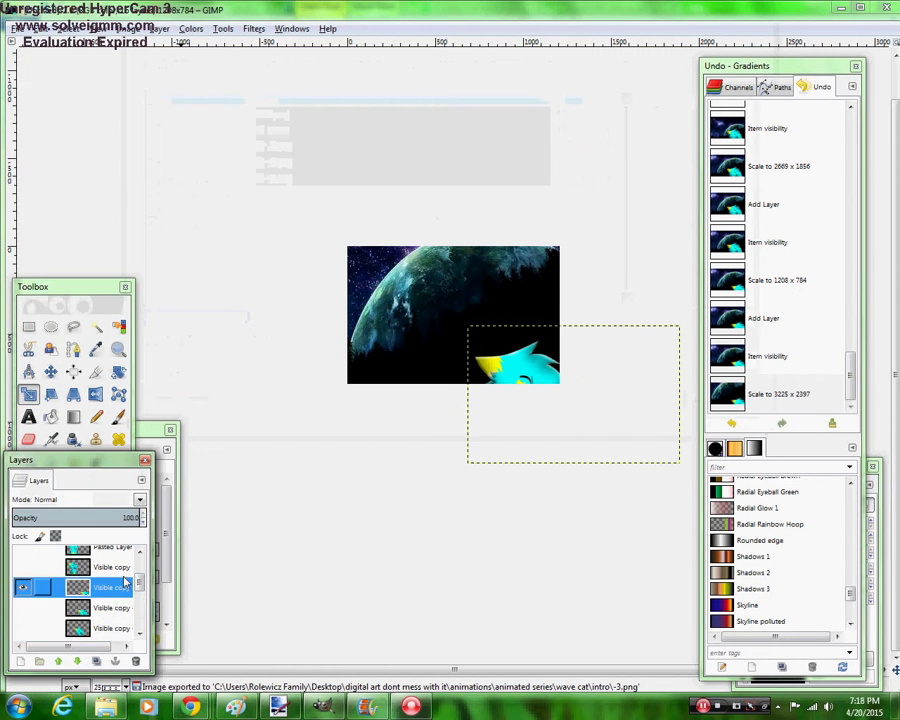
{"action": "left_click", "coordinate": [96, 661]}
{"action": "left_click", "coordinate": [22, 587]}
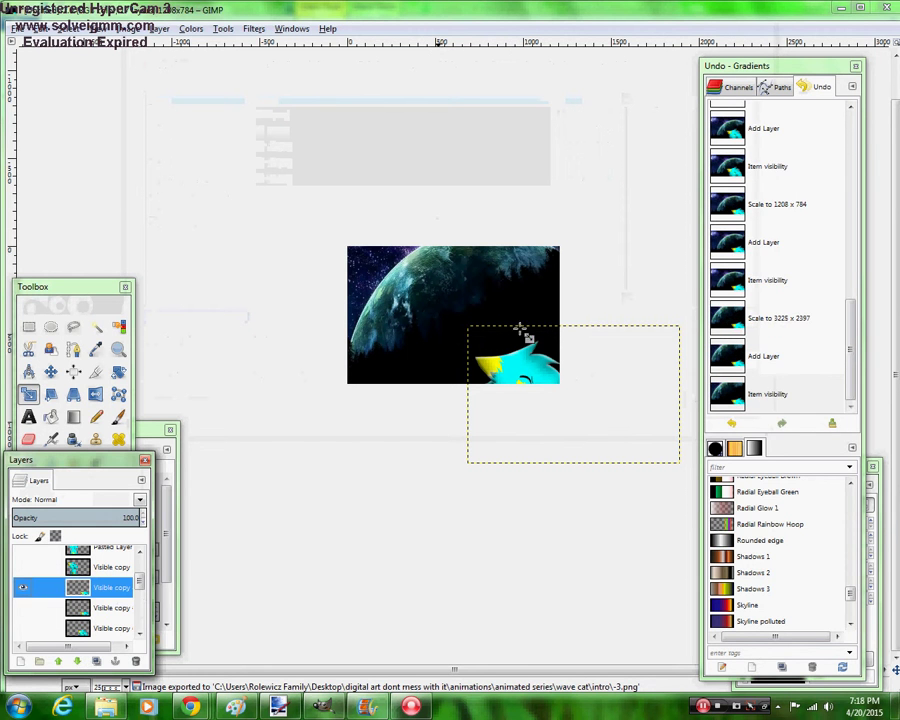
Shift the new cat copy further down and to the right with the Scale tool, keeping it at 1208 × 784 pixels
{"action": "left_click", "coordinate": [520, 330]}
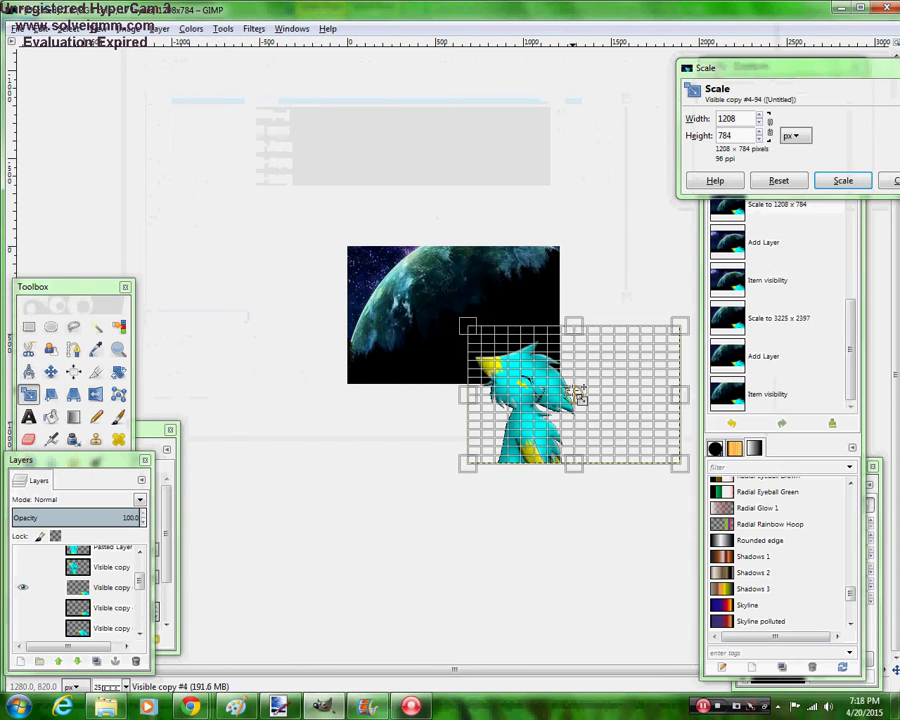
{"action": "left_click_drag", "start_coordinate": [580, 396], "coordinate": [607, 425]}
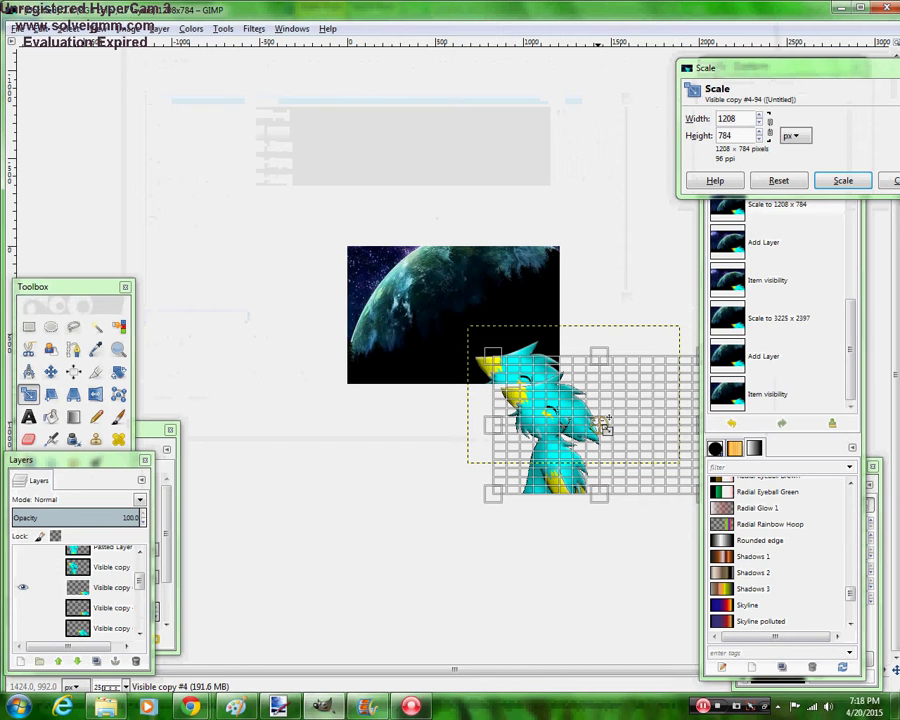
{"action": "left_click", "coordinate": [843, 180]}
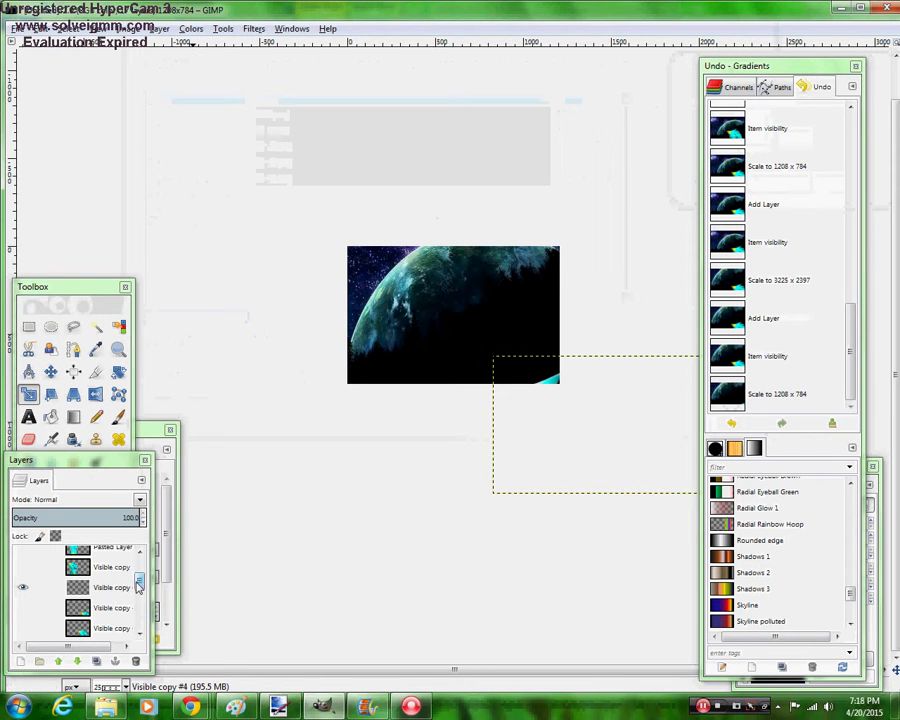
Duplicate the visible planet background layer, Pasted Layer #5, and hide the original
{"action": "scroll", "coordinate": [138, 587], "scroll_direction": "down", "scroll_amount": 3}
{"action": "left_click", "coordinate": [45, 614]}
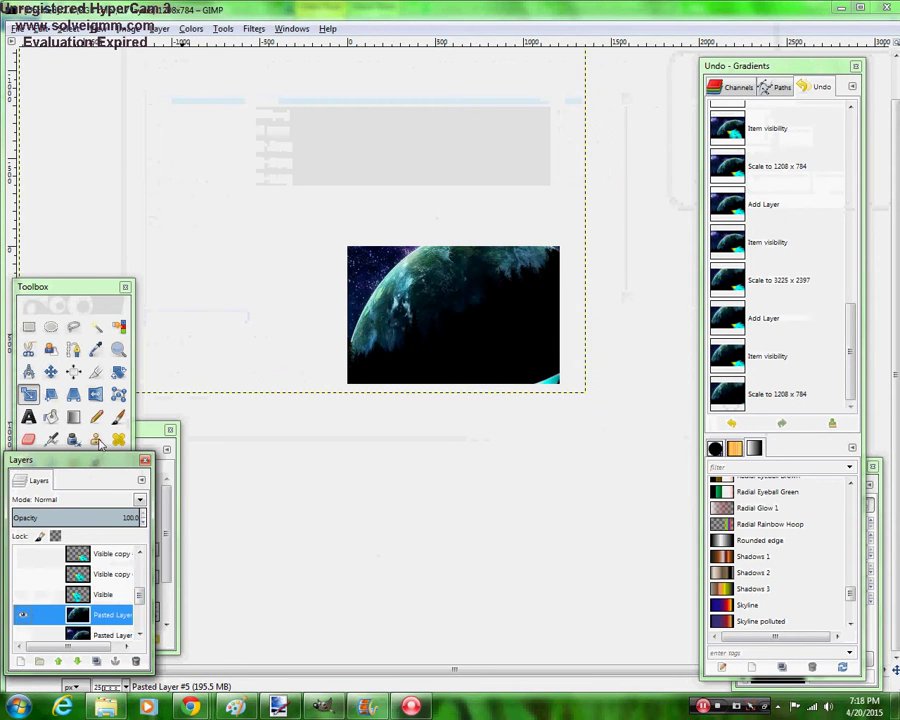
{"action": "left_click", "coordinate": [118, 348]}
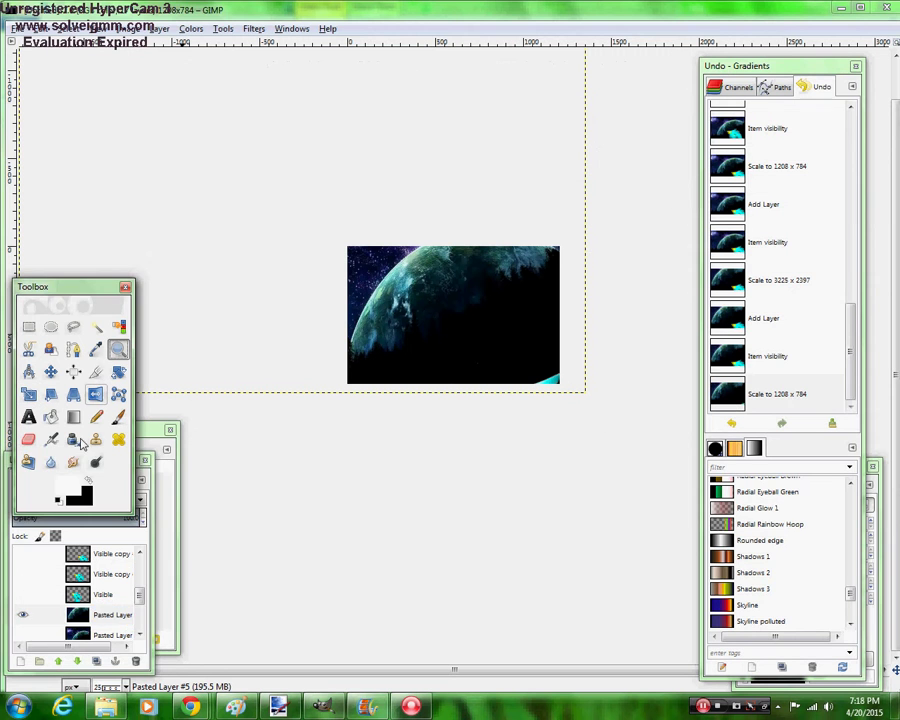
{"action": "left_click", "coordinate": [161, 430]}
{"action": "left_click", "coordinate": [299, 364]}
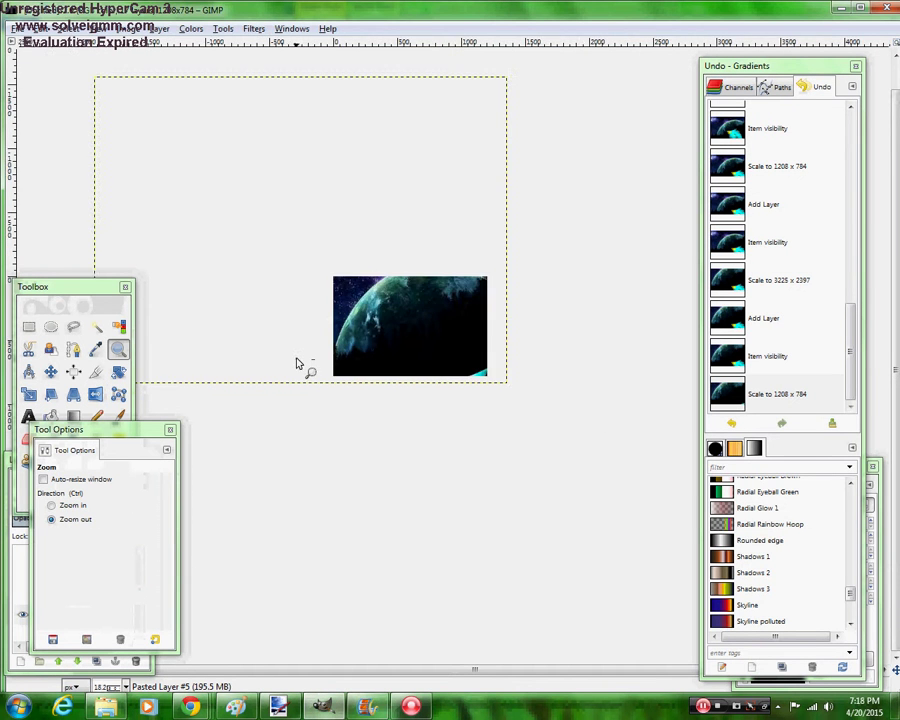
{"action": "left_click", "coordinate": [297, 364]}
{"action": "left_click", "coordinate": [298, 363]}
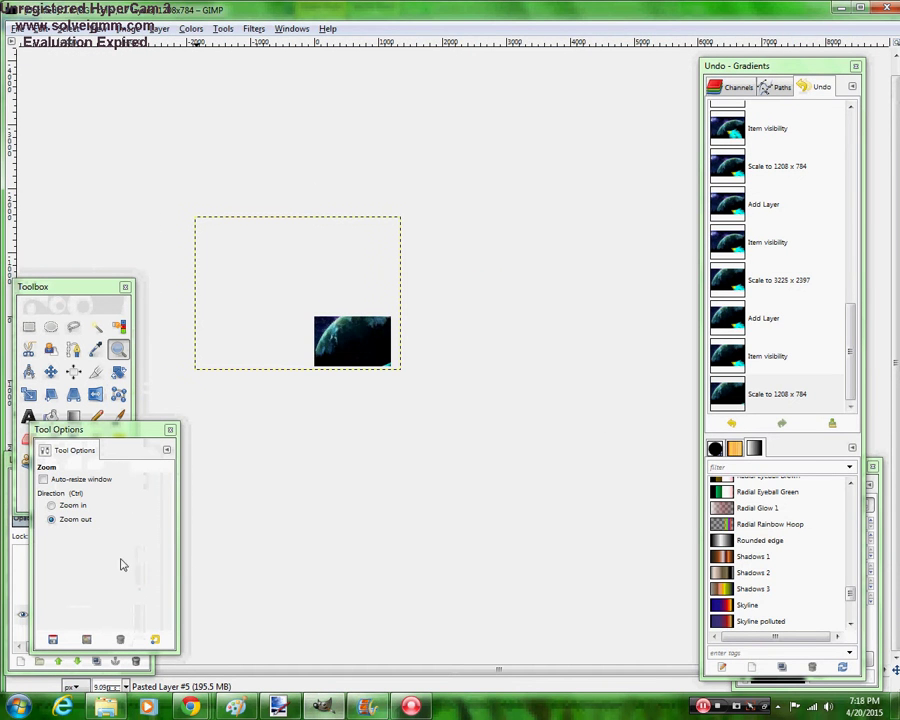
{"action": "left_click", "coordinate": [29, 396]}
{"action": "left_click", "coordinate": [13, 405]}
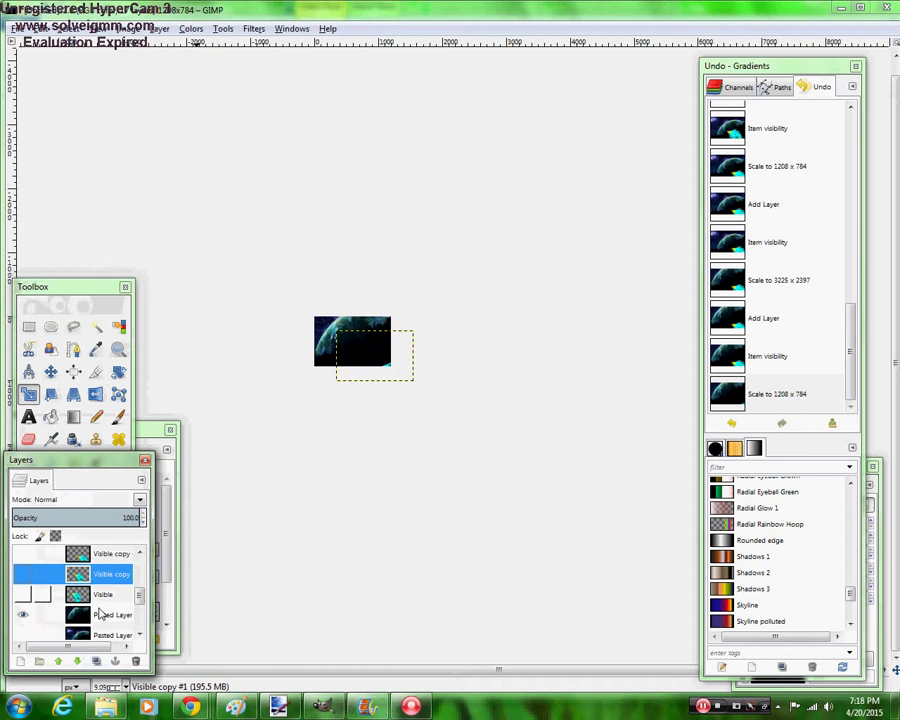
{"action": "left_click", "coordinate": [100, 614]}
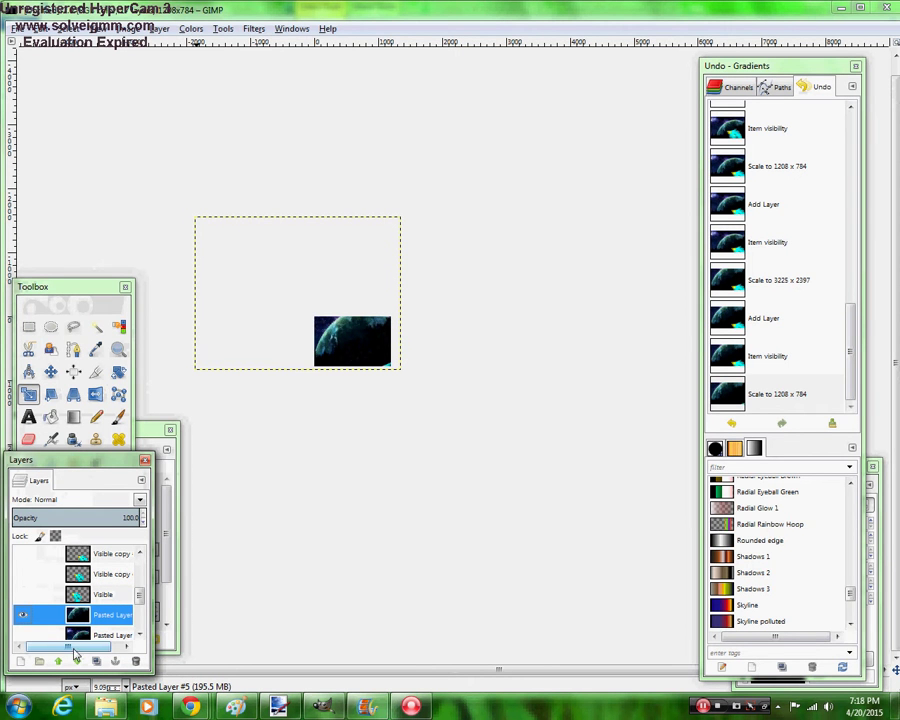
{"action": "left_click", "coordinate": [22, 636]}
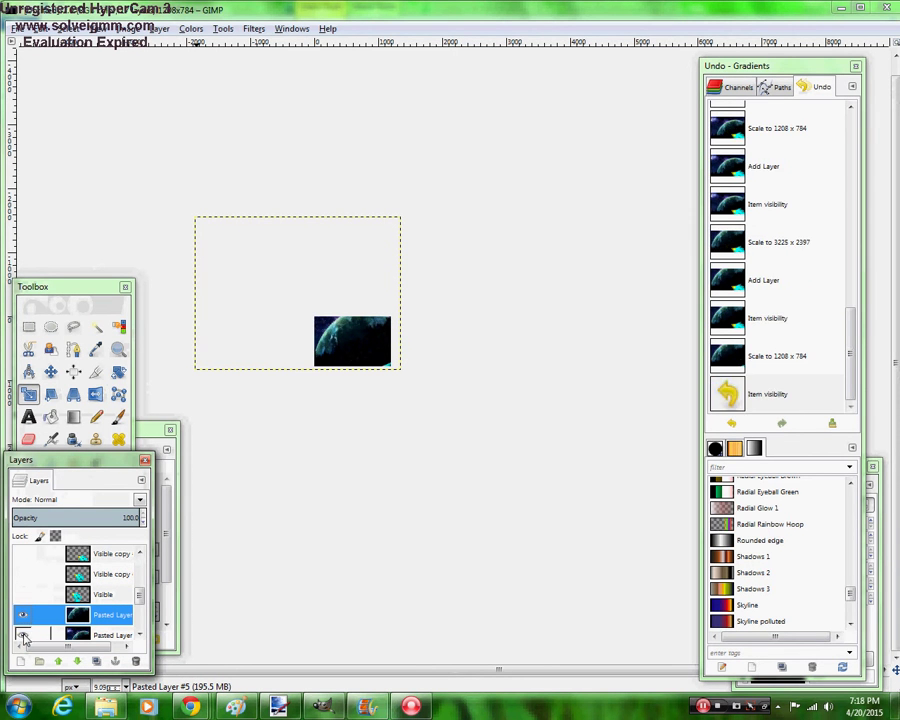
{"action": "left_click", "coordinate": [22, 616]}
{"action": "left_click", "coordinate": [22, 635]}
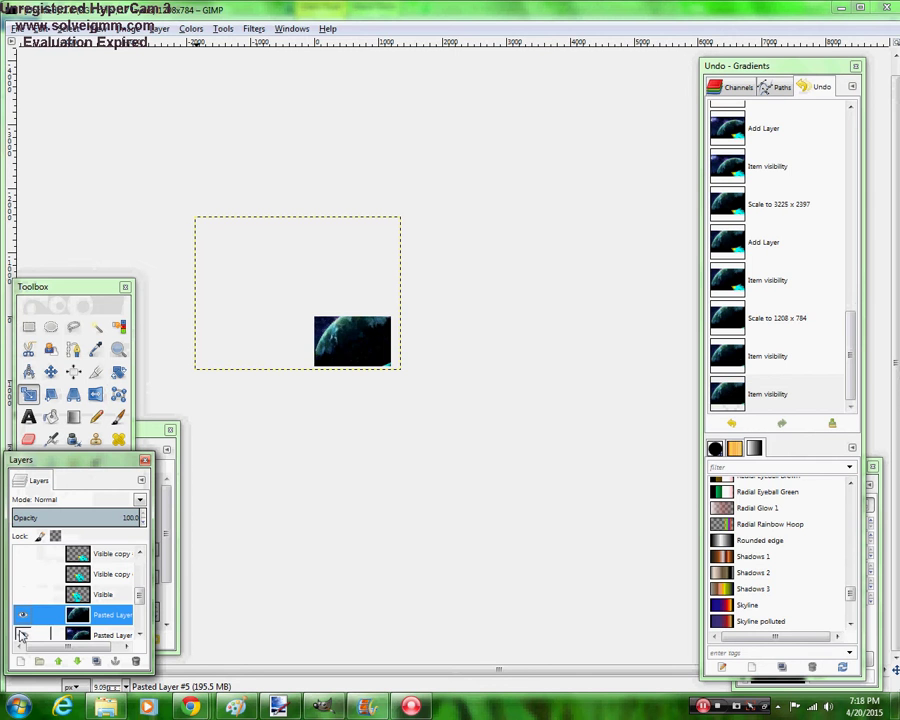
{"action": "left_click", "coordinate": [22, 637]}
{"action": "left_click", "coordinate": [96, 661]}
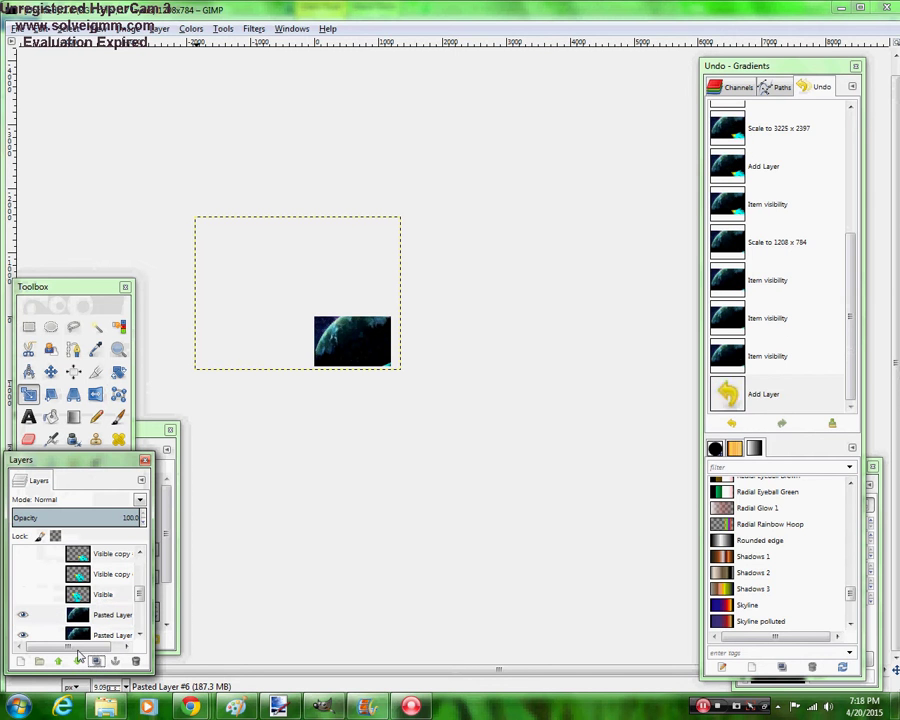
Scale the duplicated planet background to 4216 × 3333 pixels, keeping its lower-right corner fixed just beyond the canvas
{"action": "left_click", "coordinate": [348, 340]}
{"action": "key", "text": "Tab"}
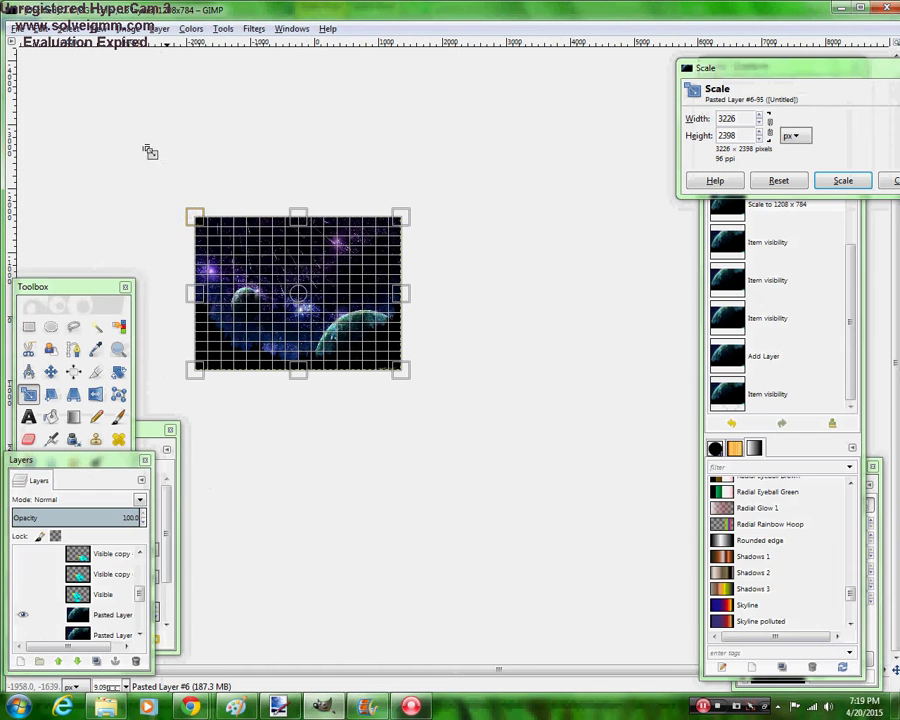
{"action": "left_click_drag", "start_coordinate": [150, 151], "coordinate": [131, 156]}
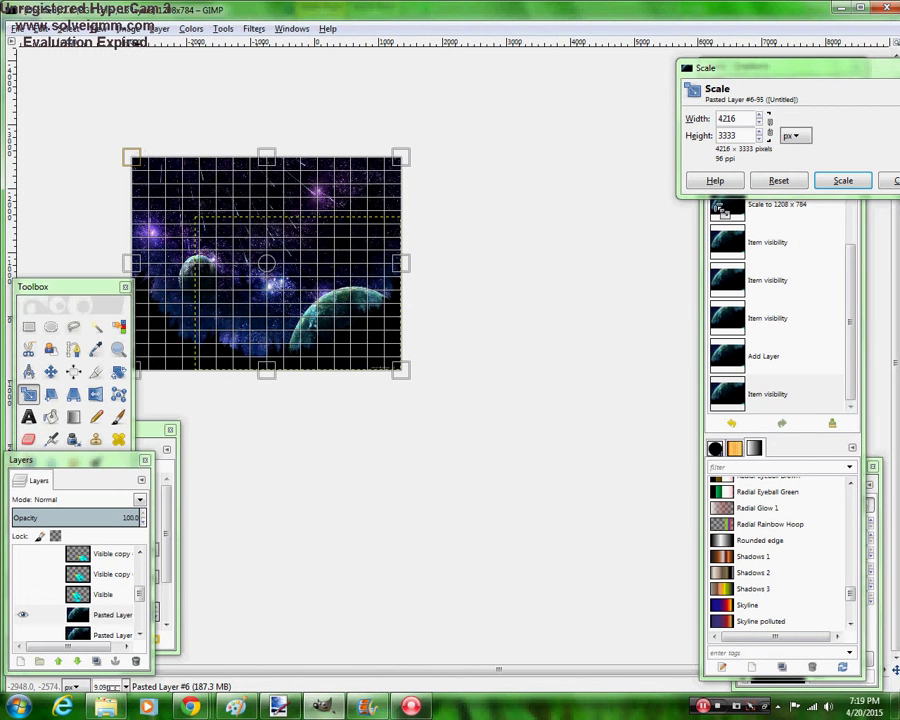
{"action": "left_click", "coordinate": [833, 180]}
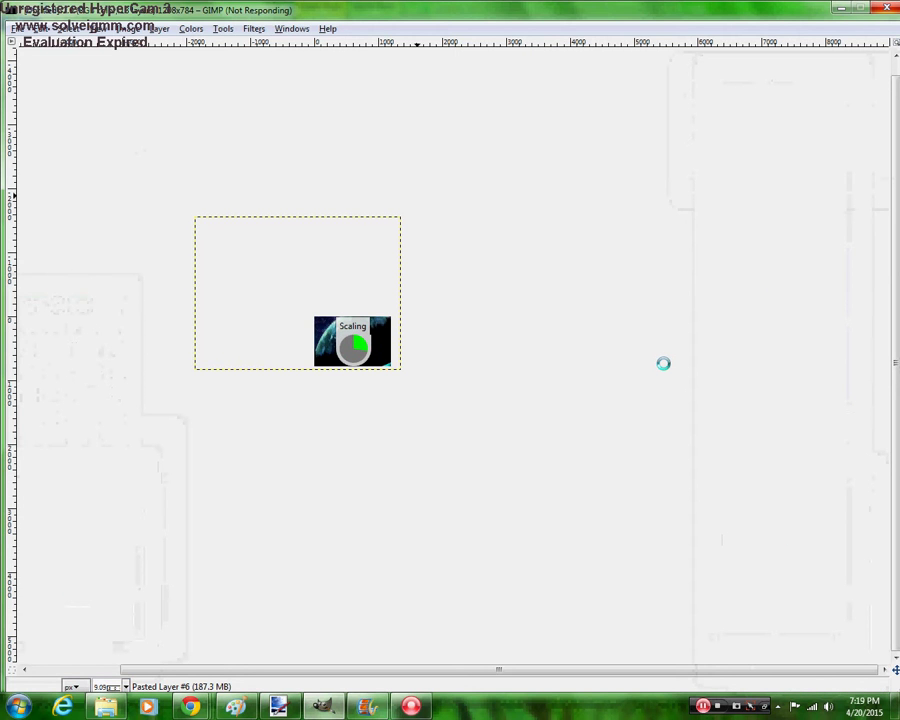
Switch to Movie Maker and insert the -3 image from the intro folder directly after the black clip
{"action": "key", "text": "alt+Tab"}
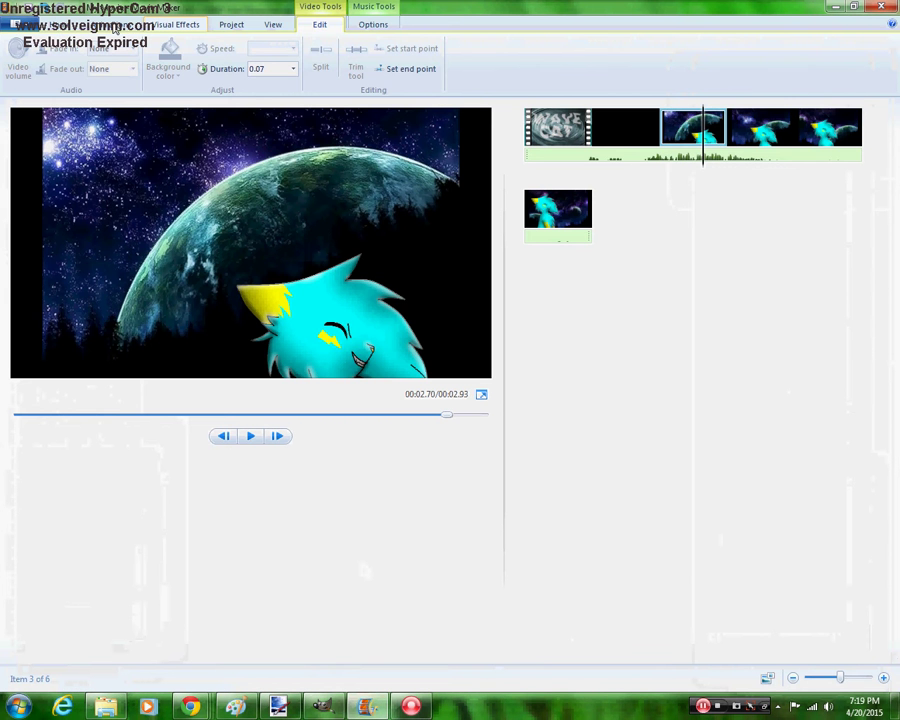
{"action": "left_click", "coordinate": [60, 24]}
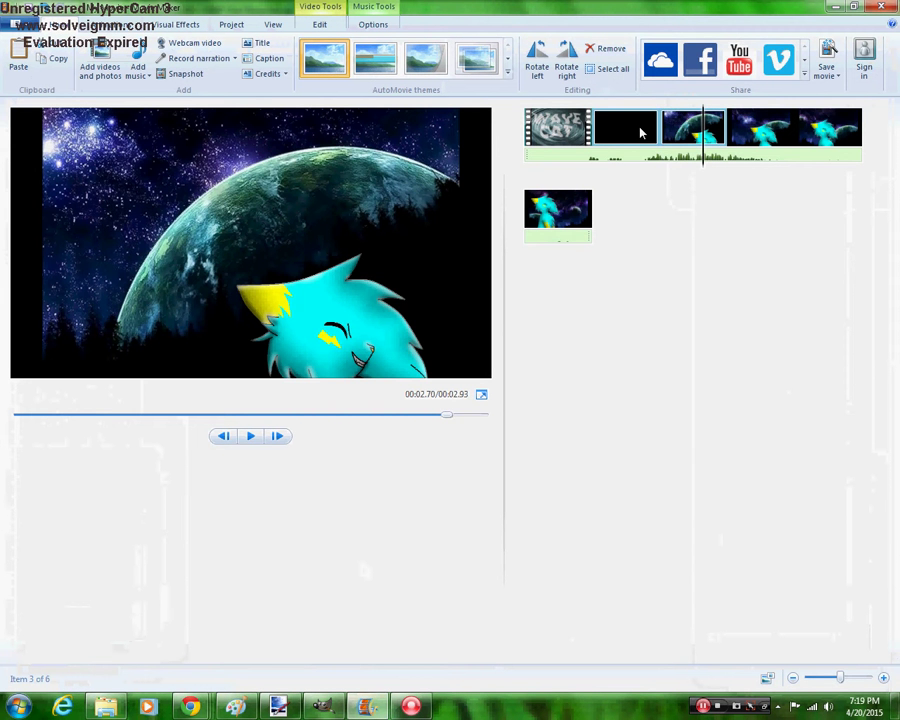
{"action": "left_click", "coordinate": [641, 133]}
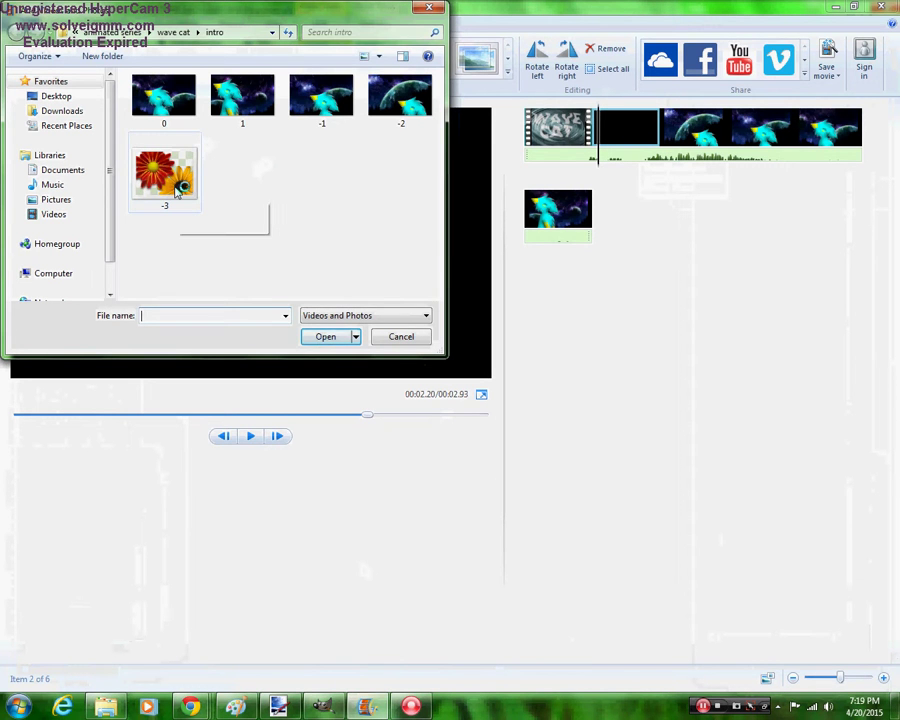
{"action": "key", "text": "Escape"}
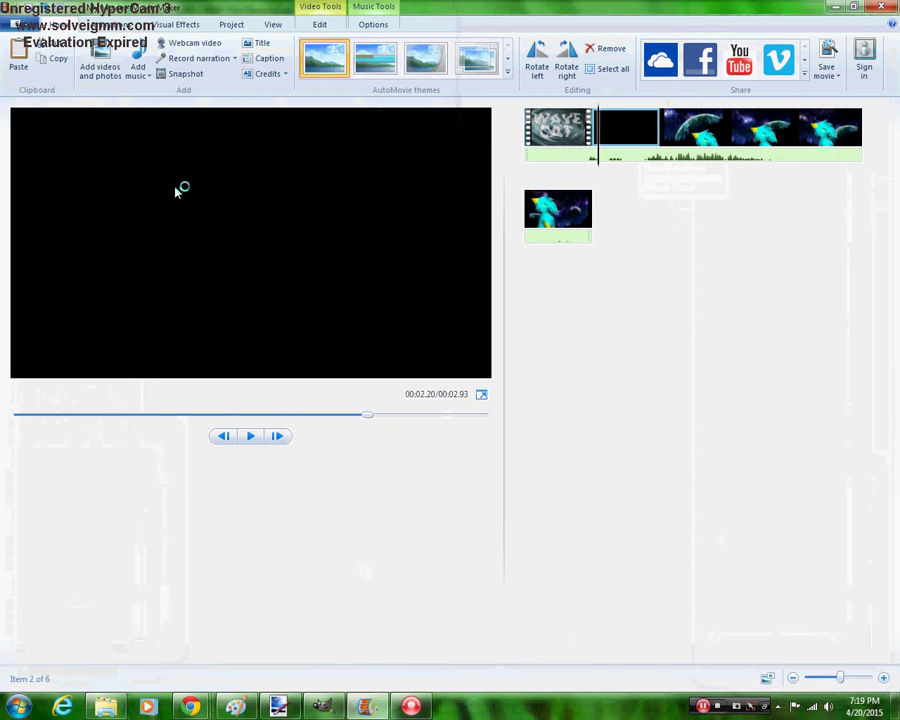
Set the duration of the newly added -3 image to 0.07 seconds
{"action": "left_click", "coordinate": [318, 24]}
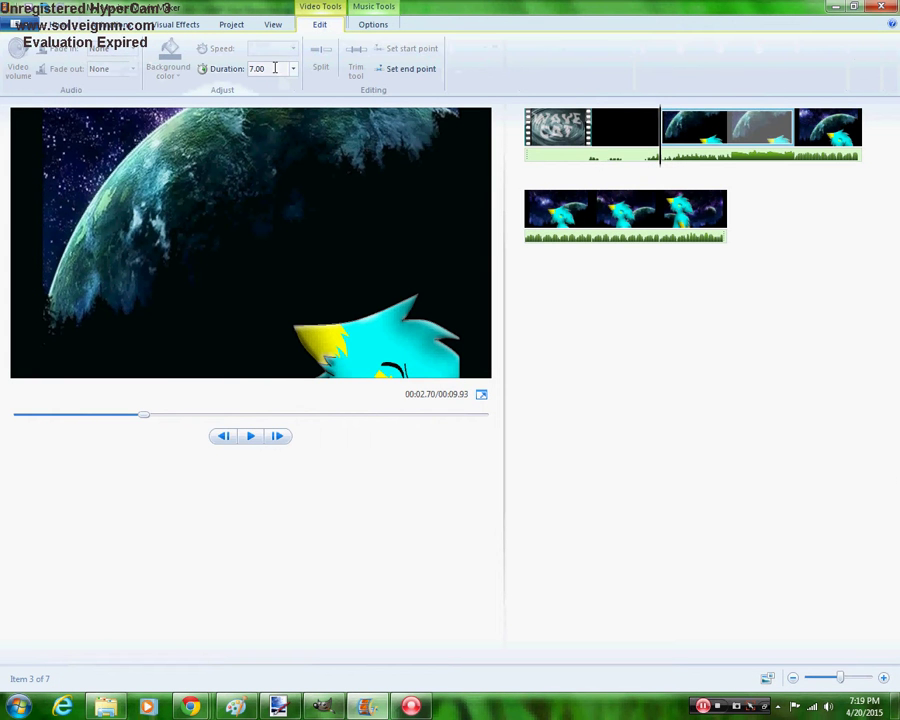
{"action": "left_click", "coordinate": [274, 68]}
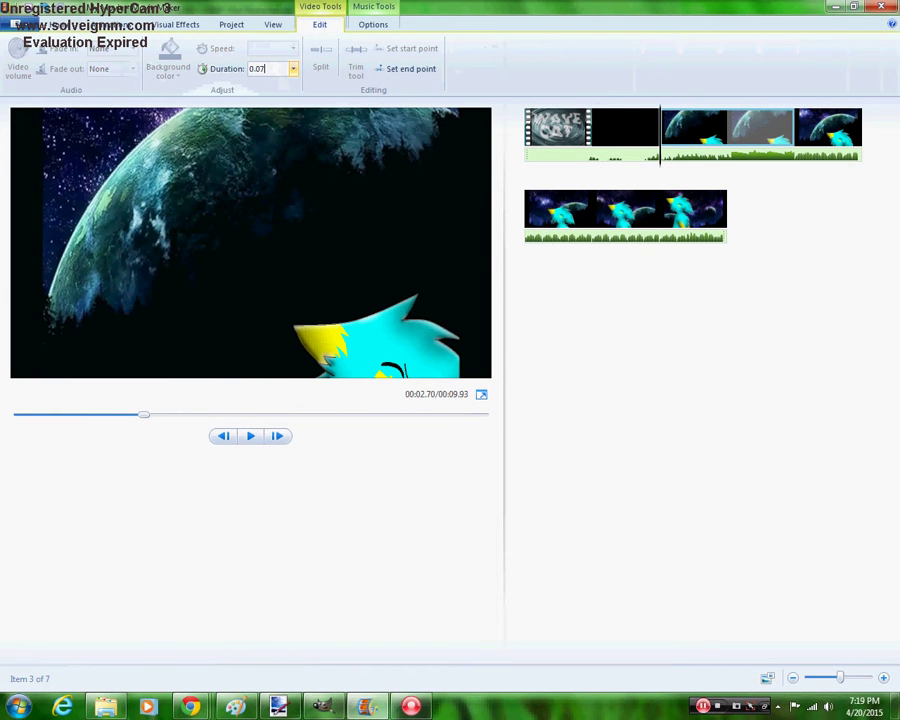
{"action": "key", "text": "Return"}
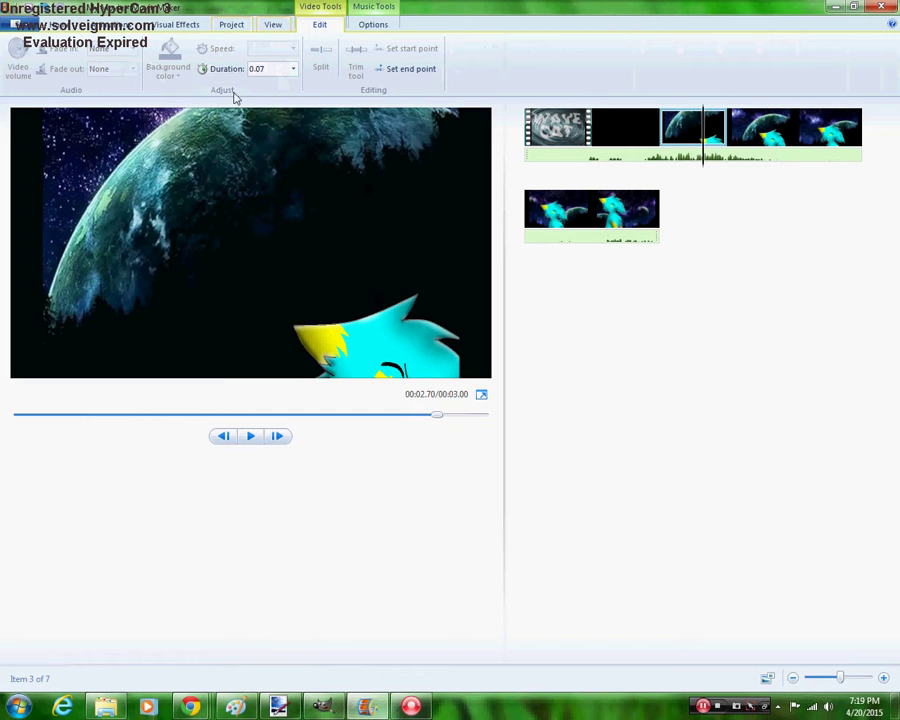
{"action": "left_click", "coordinate": [315, 708]}
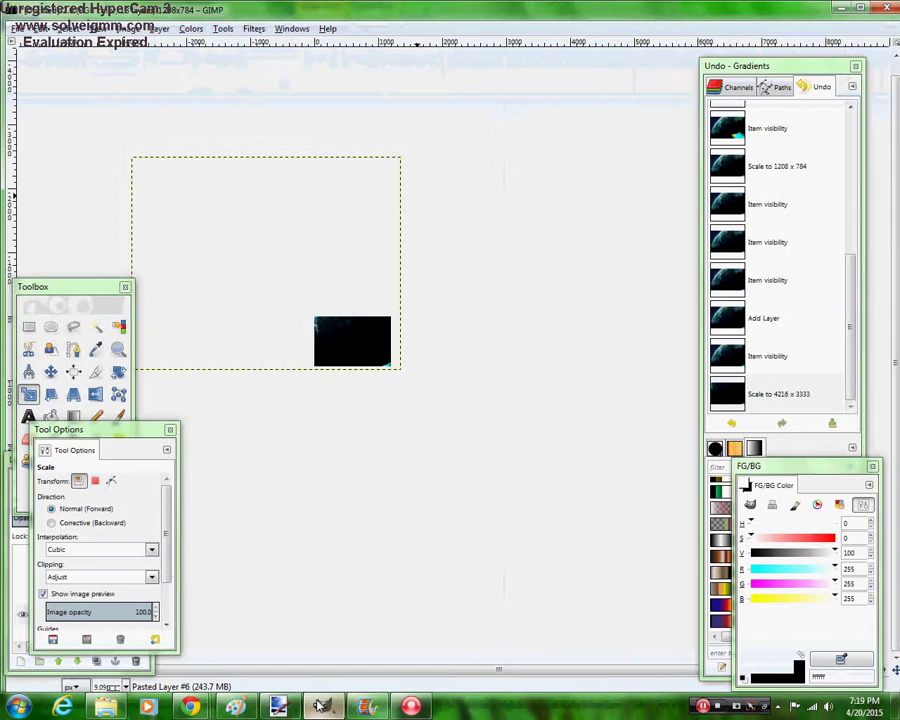
{"action": "left_click", "coordinate": [315, 708]}
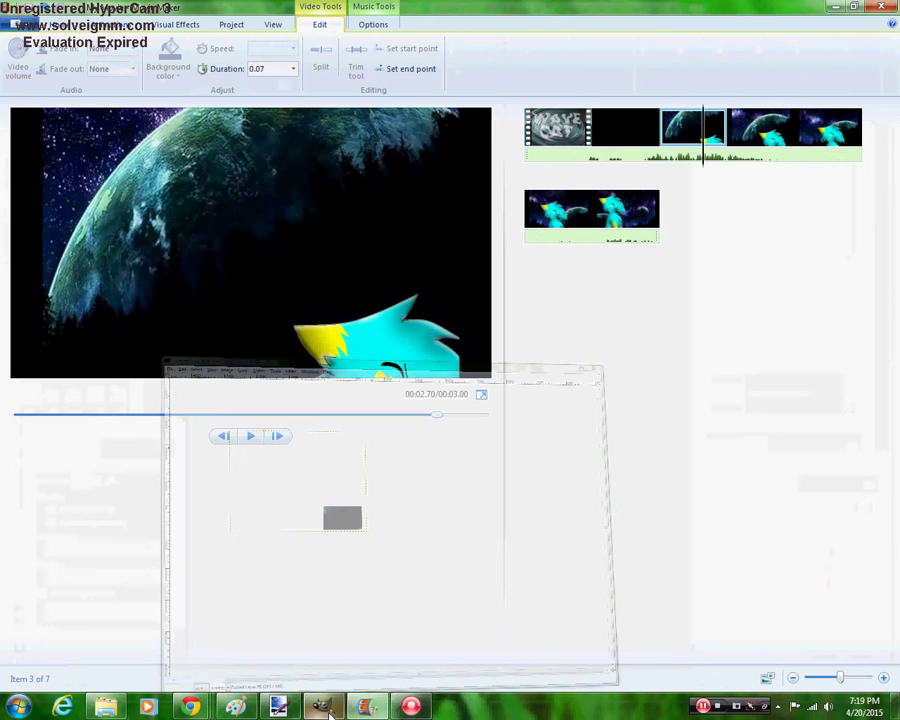
{"action": "left_click", "coordinate": [50, 24]}
{"action": "left_click", "coordinate": [627, 127]}
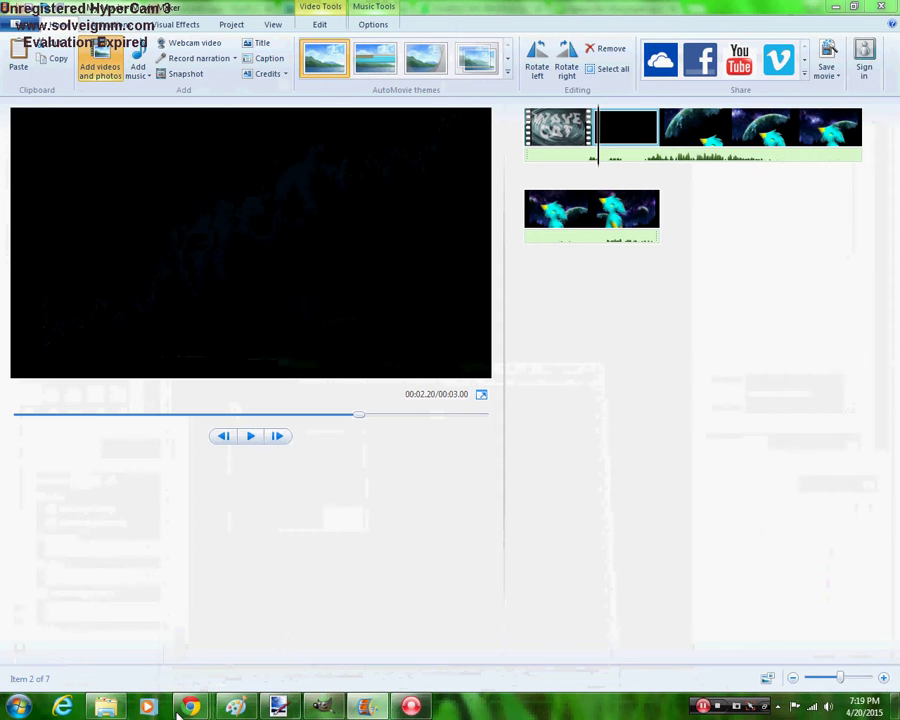
{"action": "mouse_move", "coordinate": [190, 707]}
{"action": "left_click", "coordinate": [302, 667]}
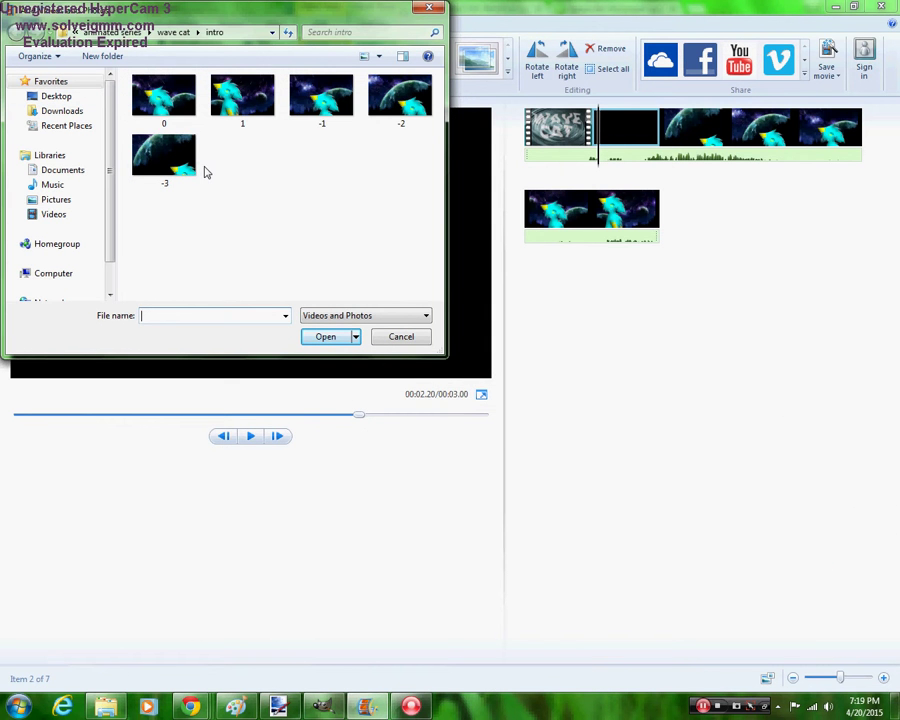
Switch to GIMP and export the image as -4.png into the intro folder with the current PNG options
{"action": "left_click", "coordinate": [323, 708]}
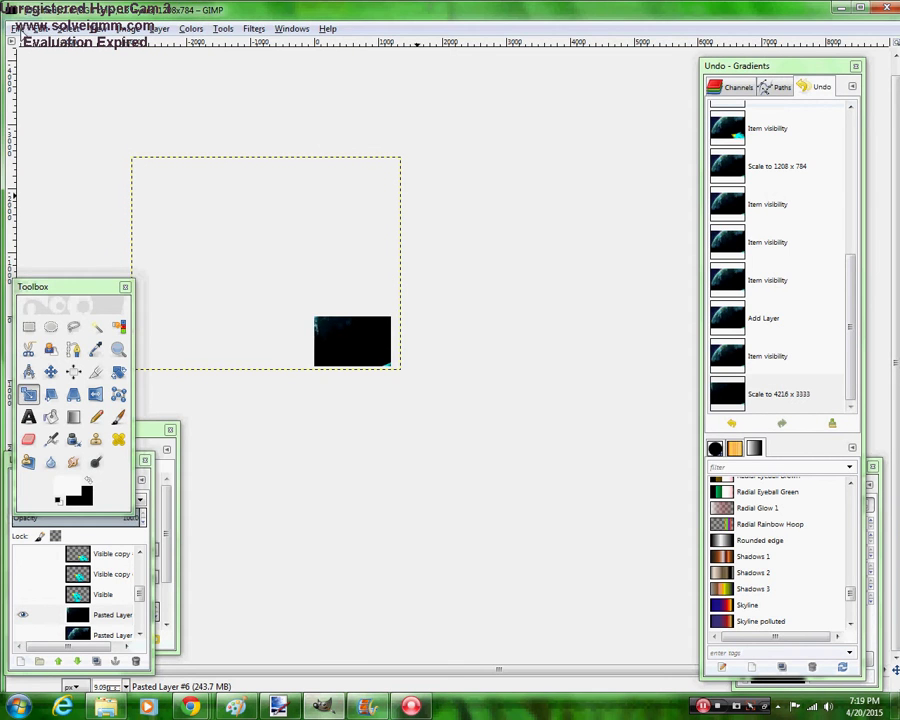
{"action": "left_click", "coordinate": [19, 30]}
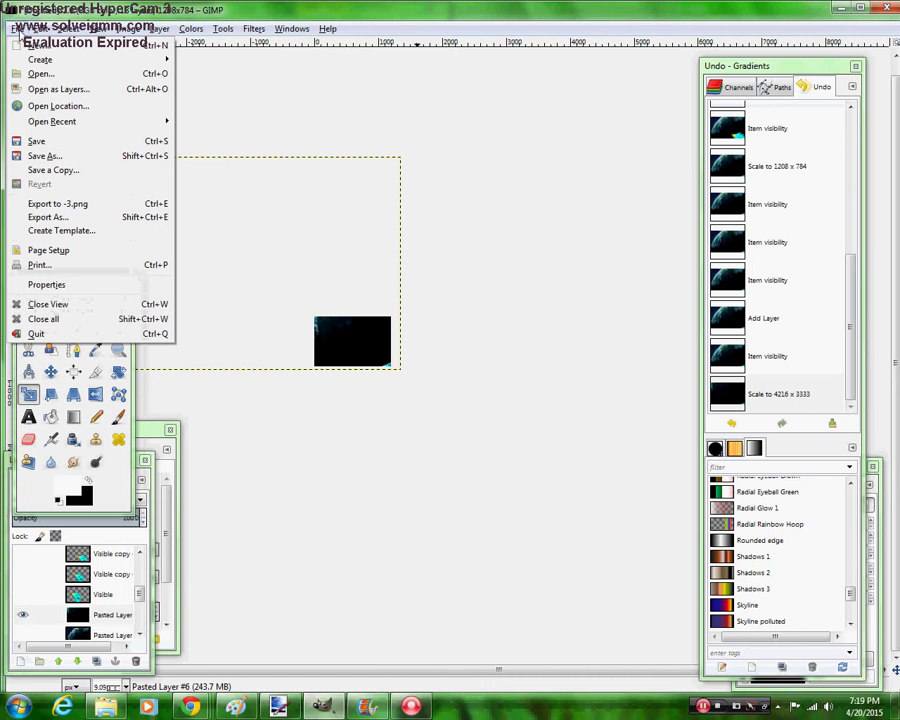
{"action": "left_click", "coordinate": [63, 221]}
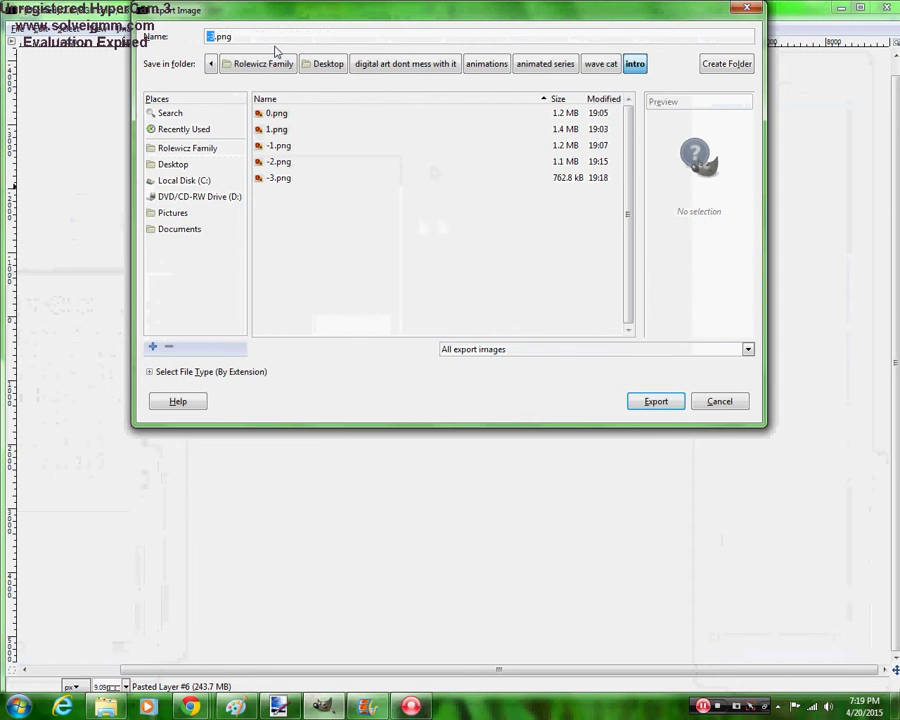
{"action": "type", "text": "4"}
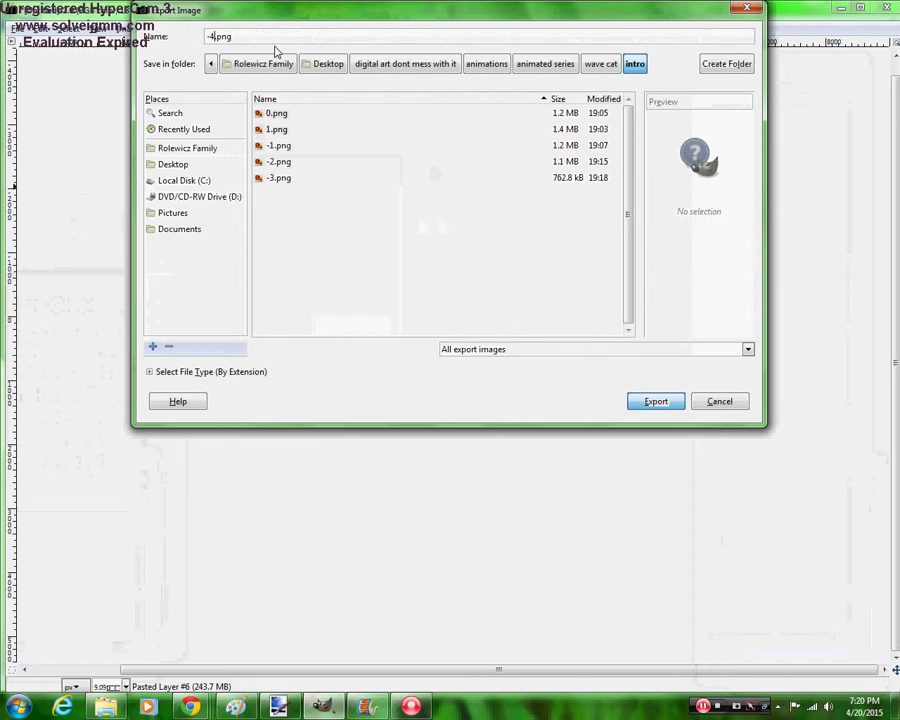
{"action": "key", "text": "Return"}
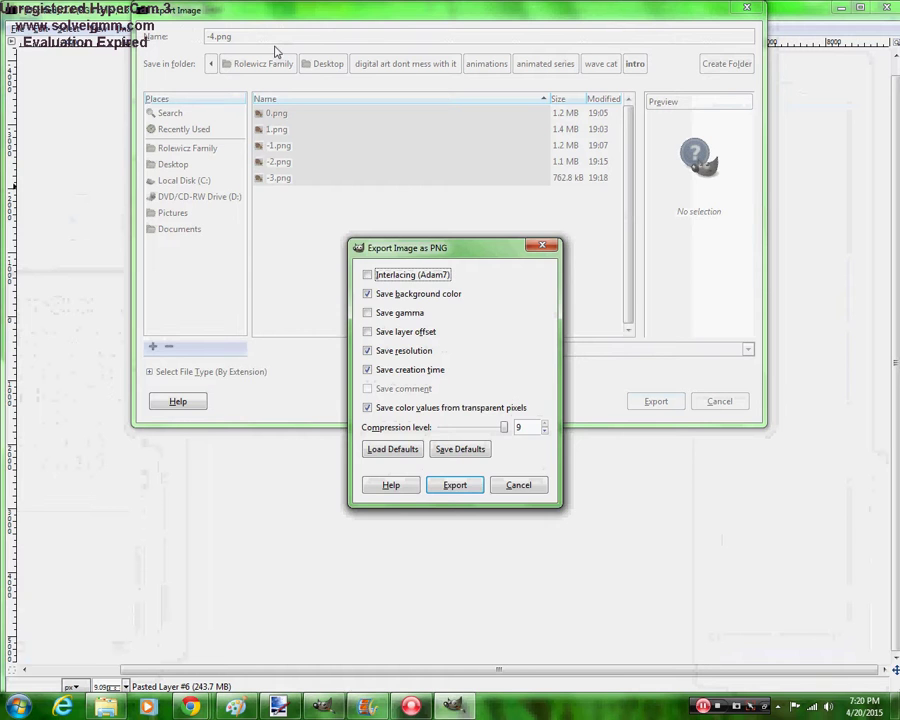
{"action": "key", "text": "Return"}
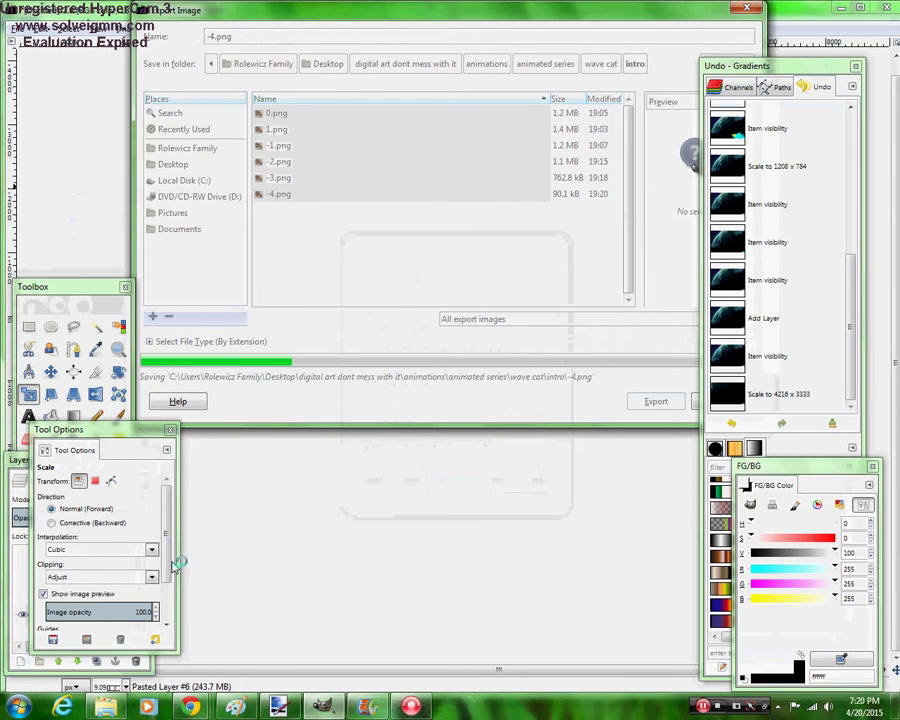
Switch to Movie Maker and insert the -4 image from the intro folder directly after the black clip
{"action": "mouse_move", "coordinate": [221, 709]}
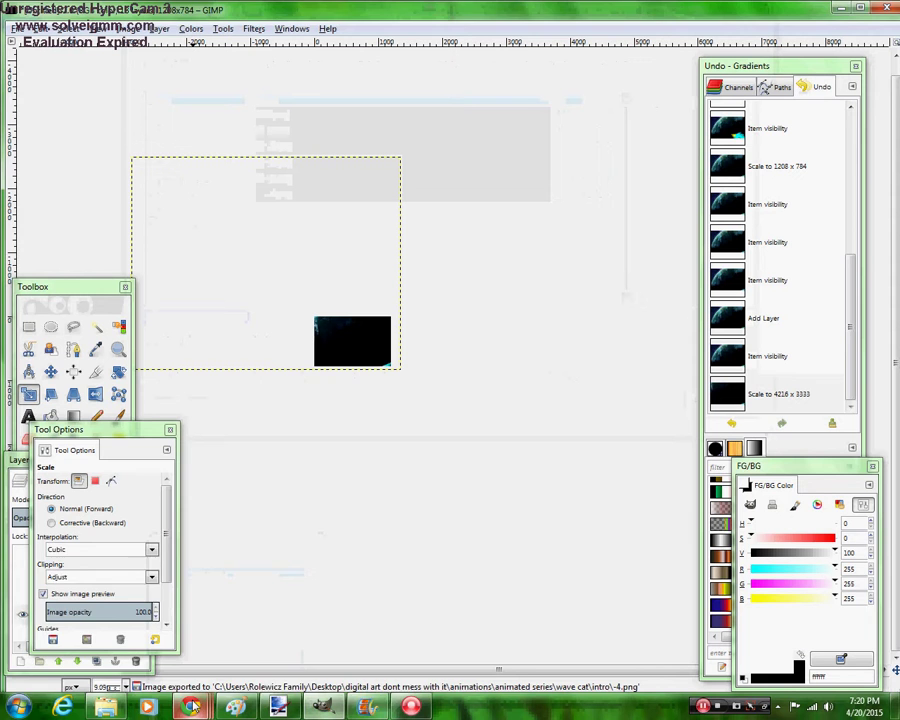
{"action": "mouse_move", "coordinate": [190, 707]}
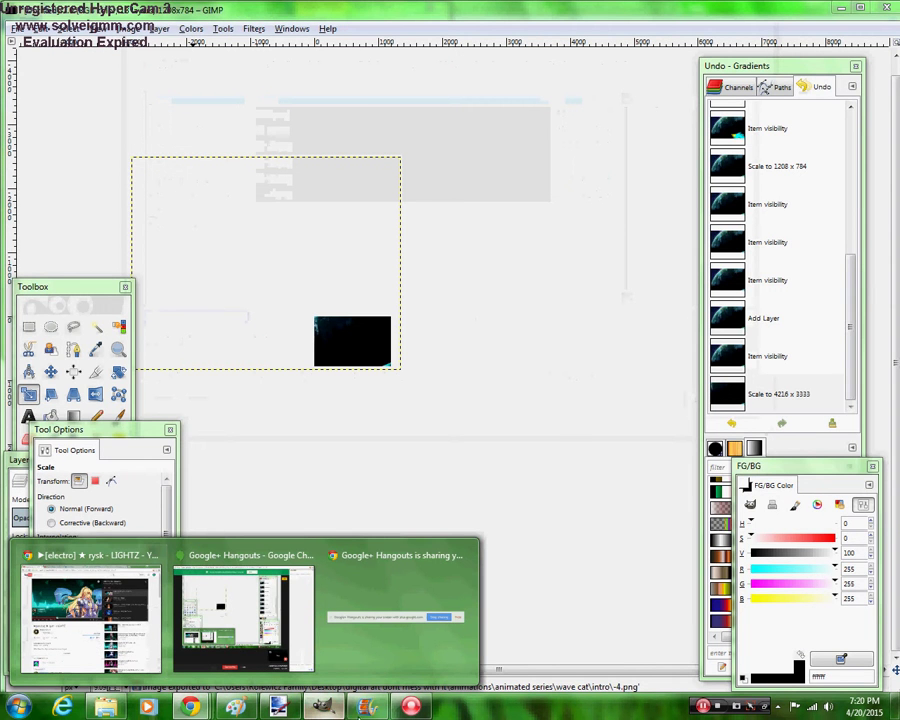
{"action": "left_click", "coordinate": [367, 707]}
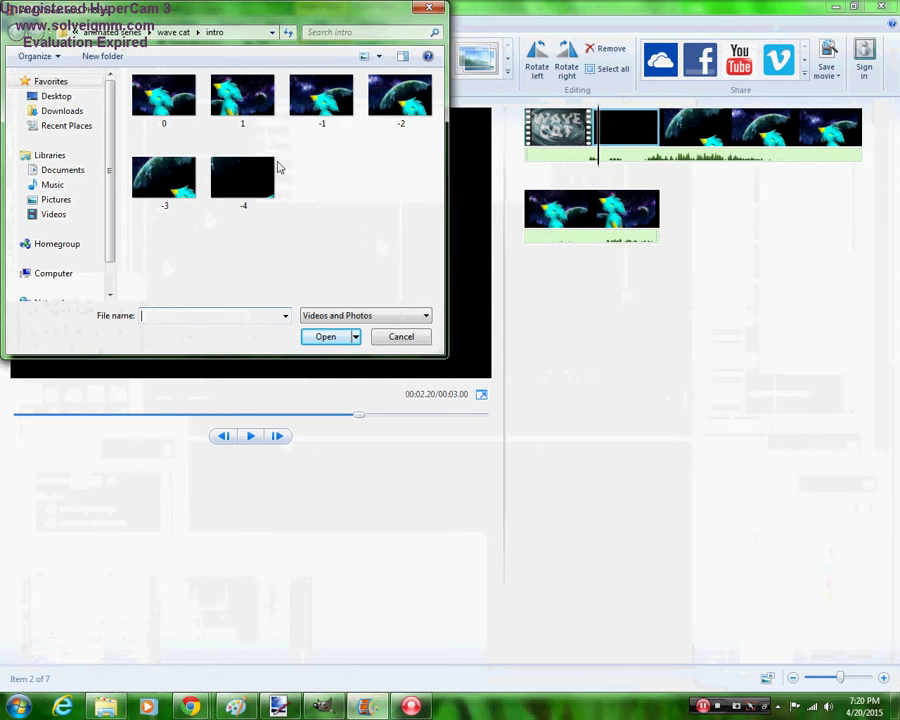
{"action": "double_click", "coordinate": [268, 170]}
{"action": "left_click", "coordinate": [660, 151]}
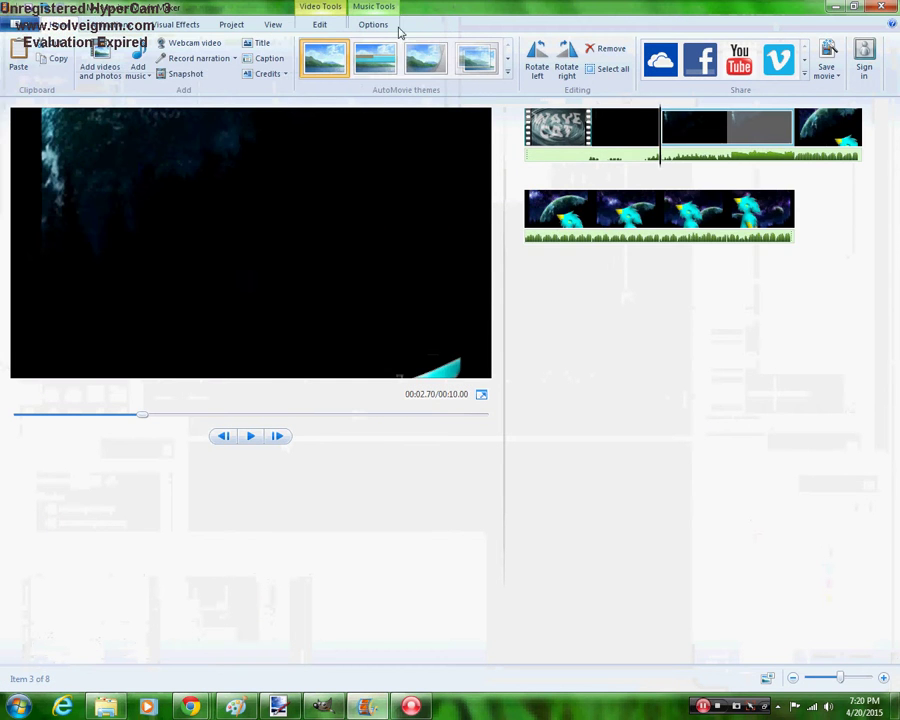
Set the duration of the inserted -4 image to 0.07 seconds and play the movie from the start
{"action": "left_click", "coordinate": [321, 24]}
{"action": "double_click", "coordinate": [278, 69]}
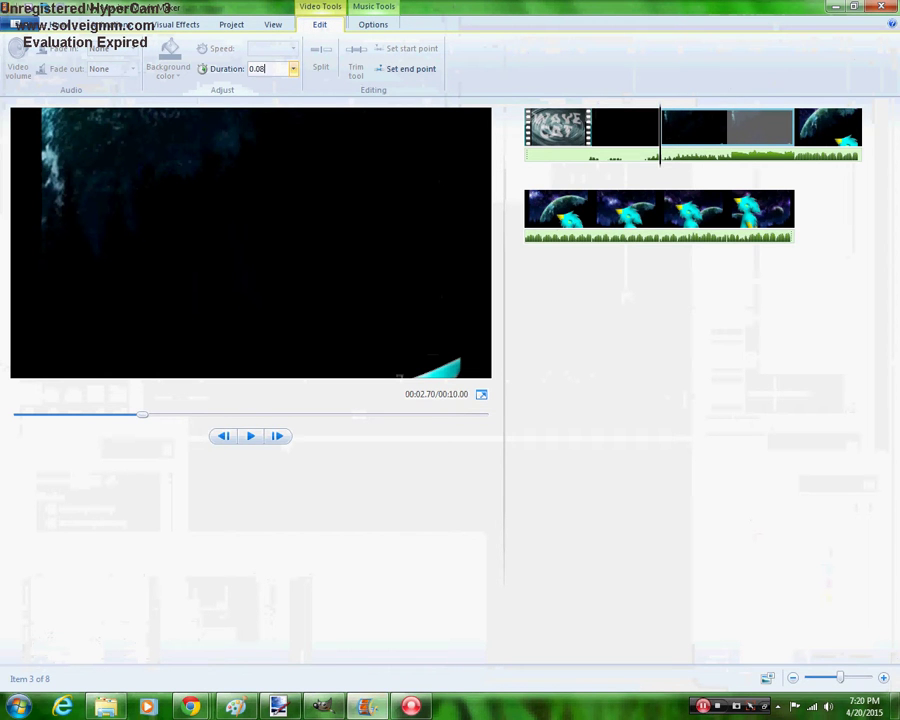
{"action": "key", "text": "Return"}
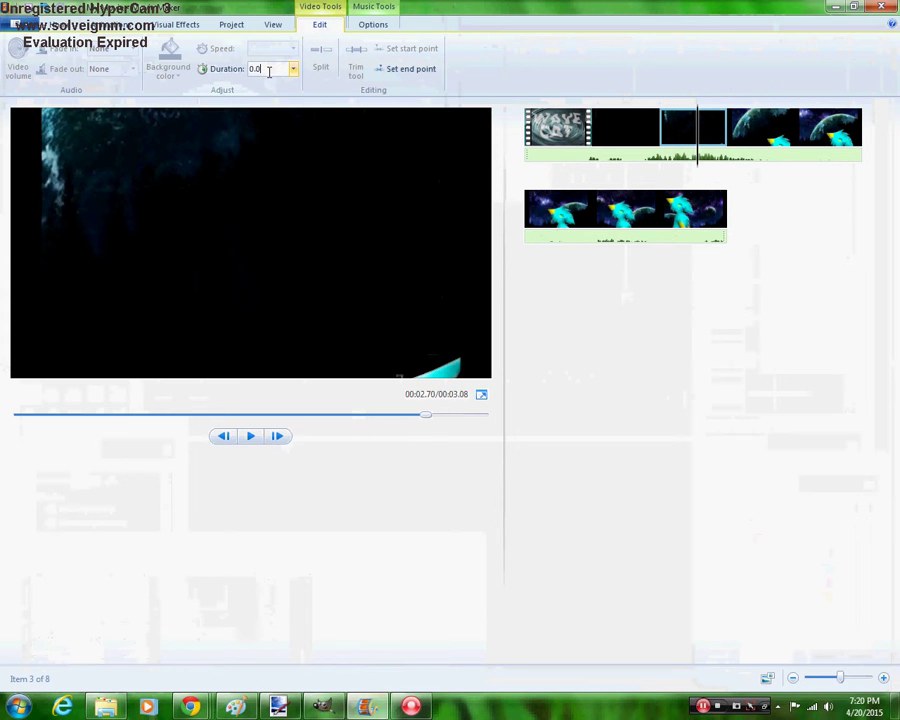
{"action": "type", "text": "7"}
{"action": "key", "text": "Return"}
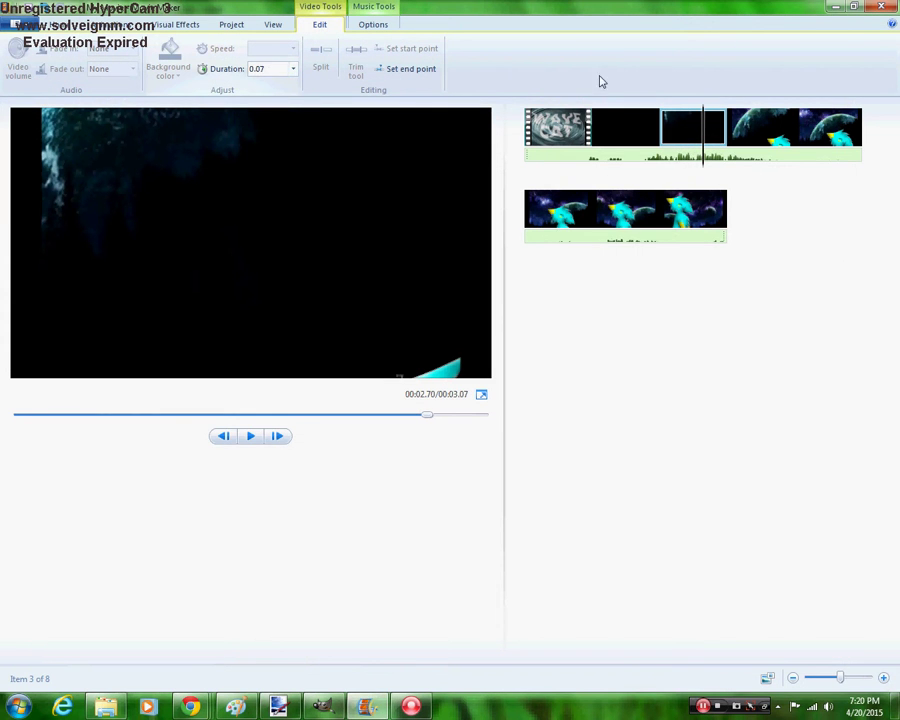
{"action": "key", "text": "Home"}
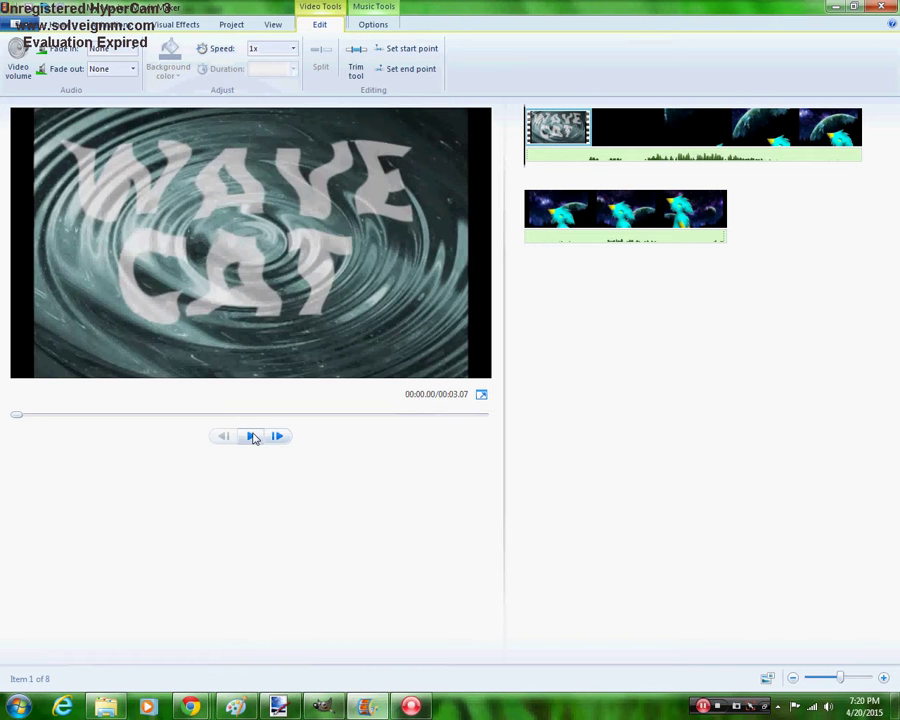
{"action": "left_click", "coordinate": [253, 437]}
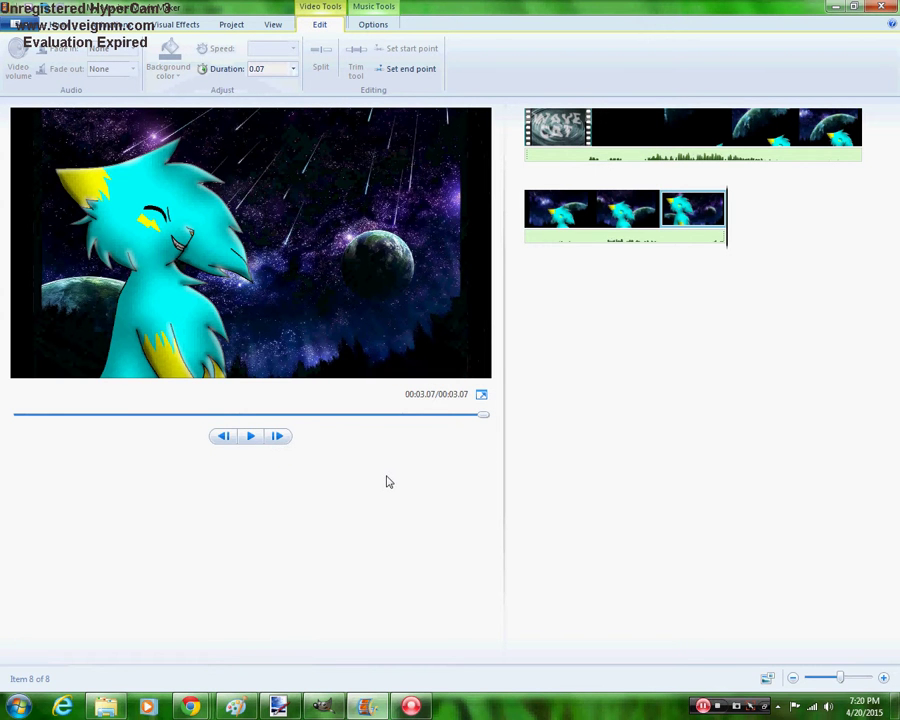
Switch to GIMP, hide the enlarged dark planet background, and show the original smiling cat layer (Visible copy)
{"action": "left_click", "coordinate": [322, 706]}
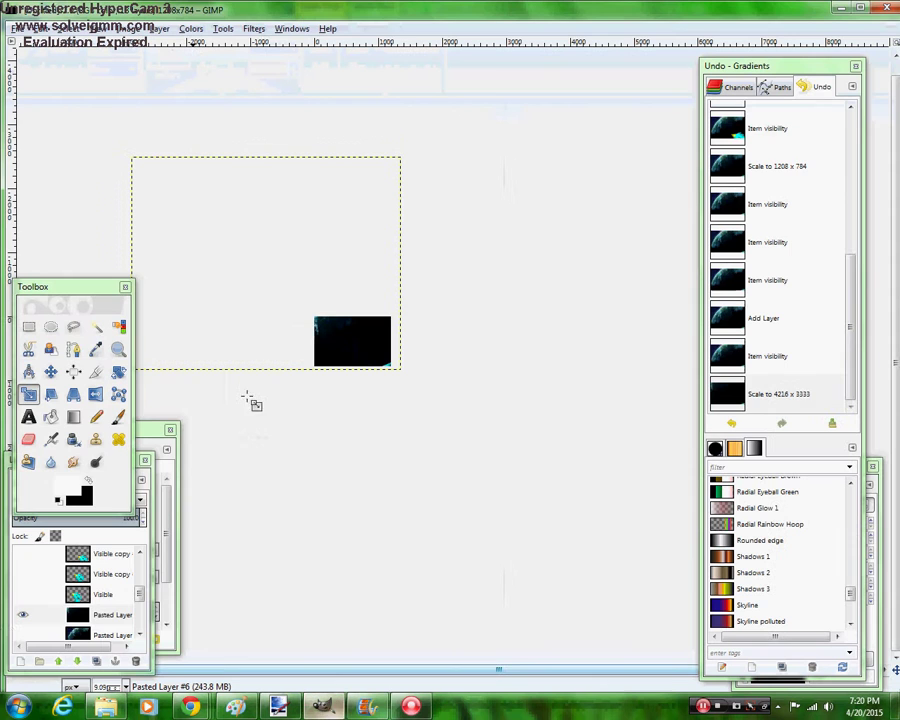
{"action": "left_click", "coordinate": [22, 614]}
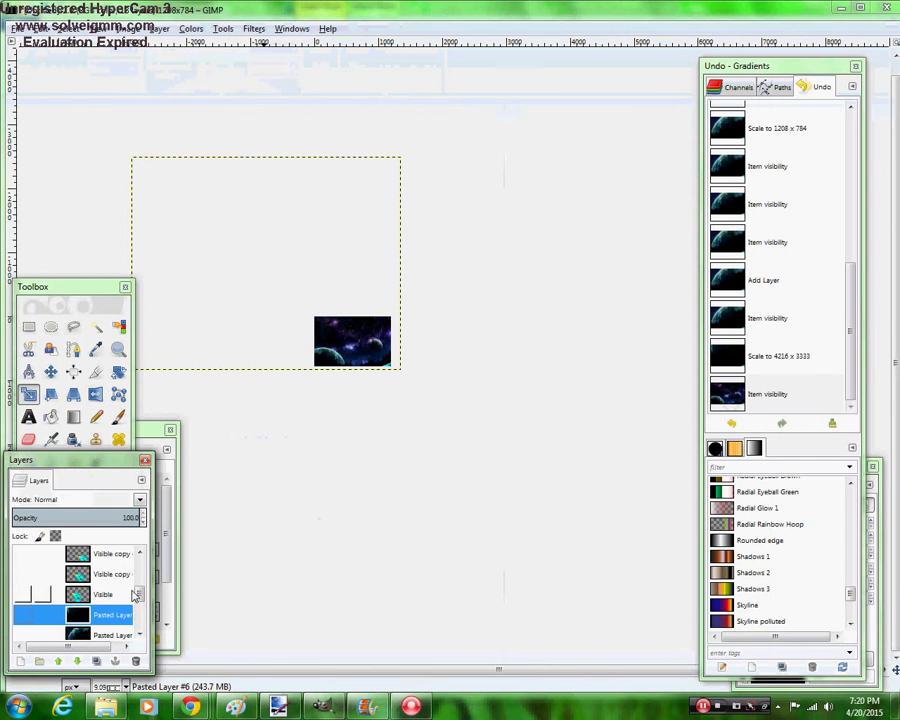
{"action": "scroll", "coordinate": [140, 598], "scroll_direction": "down", "scroll_amount": 2}
{"action": "scroll", "coordinate": [141, 598], "scroll_direction": "up", "scroll_amount": 3}
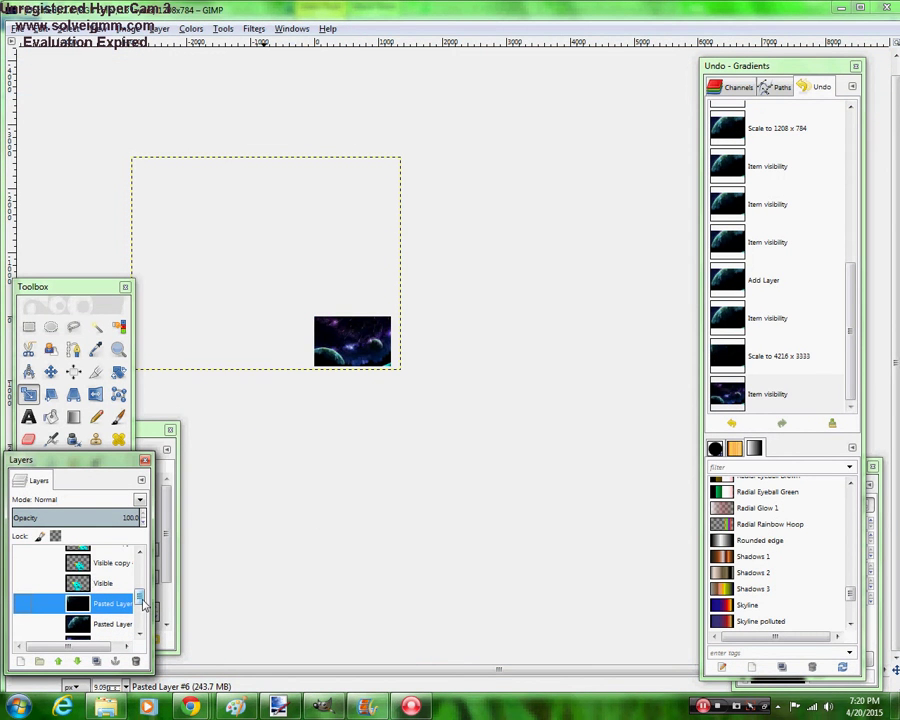
{"action": "scroll", "coordinate": [140, 591], "scroll_direction": "up", "scroll_amount": 2}
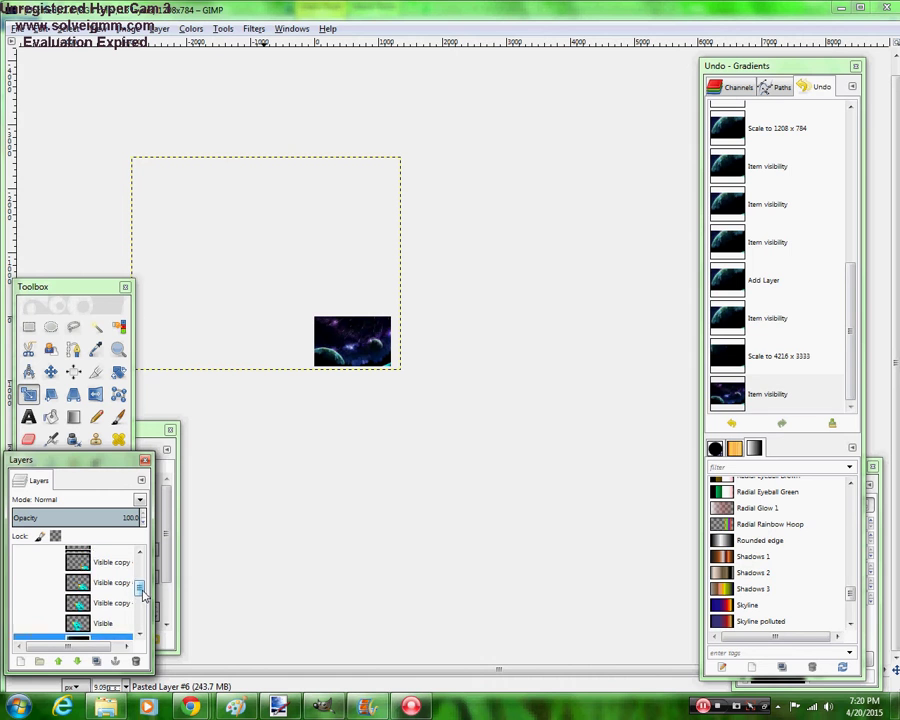
{"action": "left_click", "coordinate": [23, 616]}
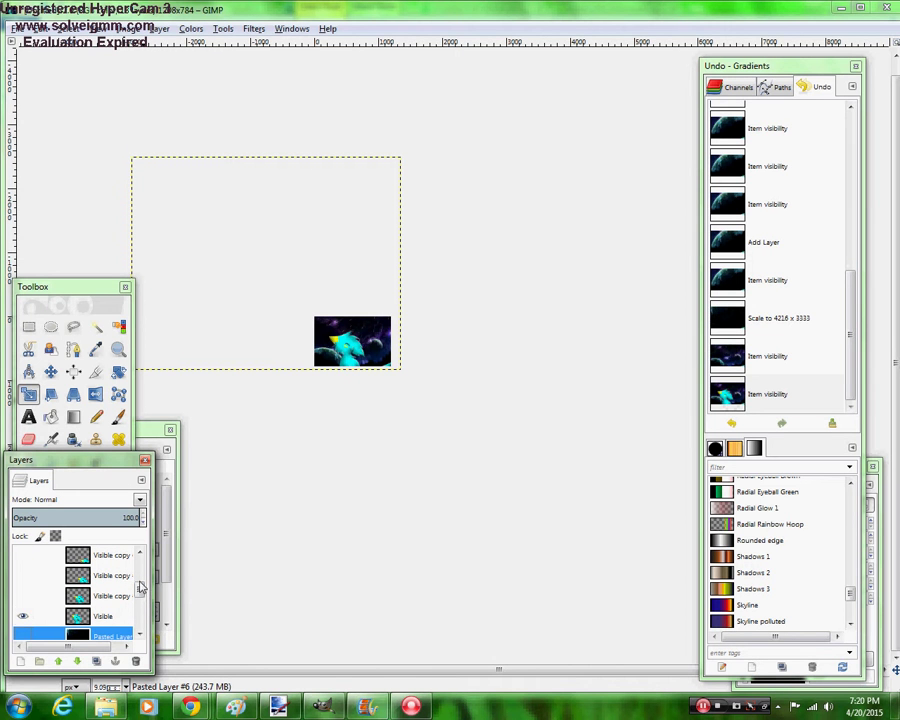
{"action": "scroll", "coordinate": [141, 588], "scroll_direction": "up", "scroll_amount": 3}
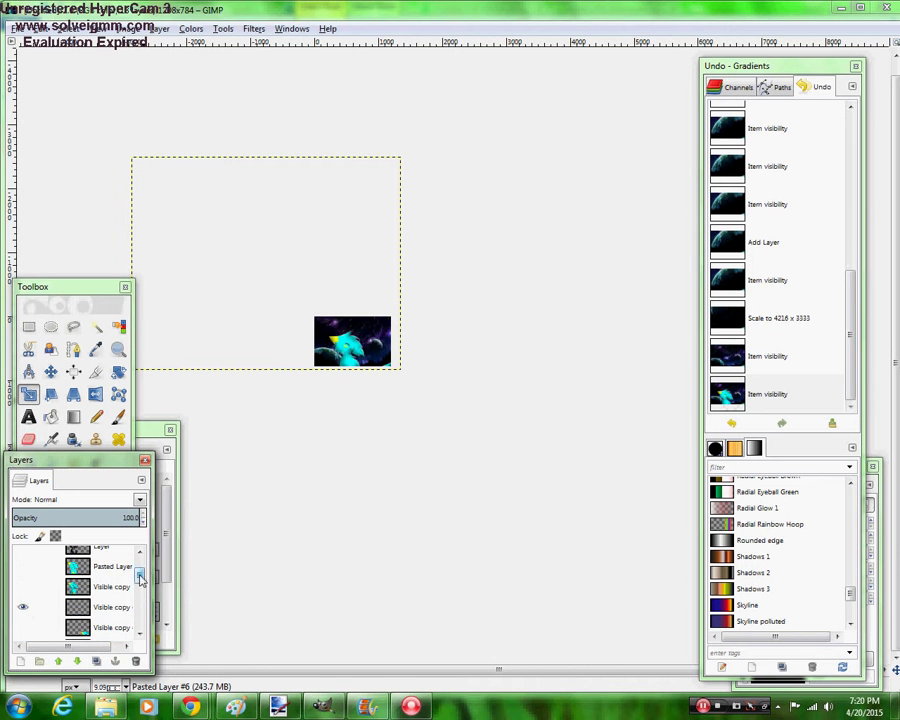
{"action": "scroll", "coordinate": [141, 580], "scroll_direction": "down", "scroll_amount": 2}
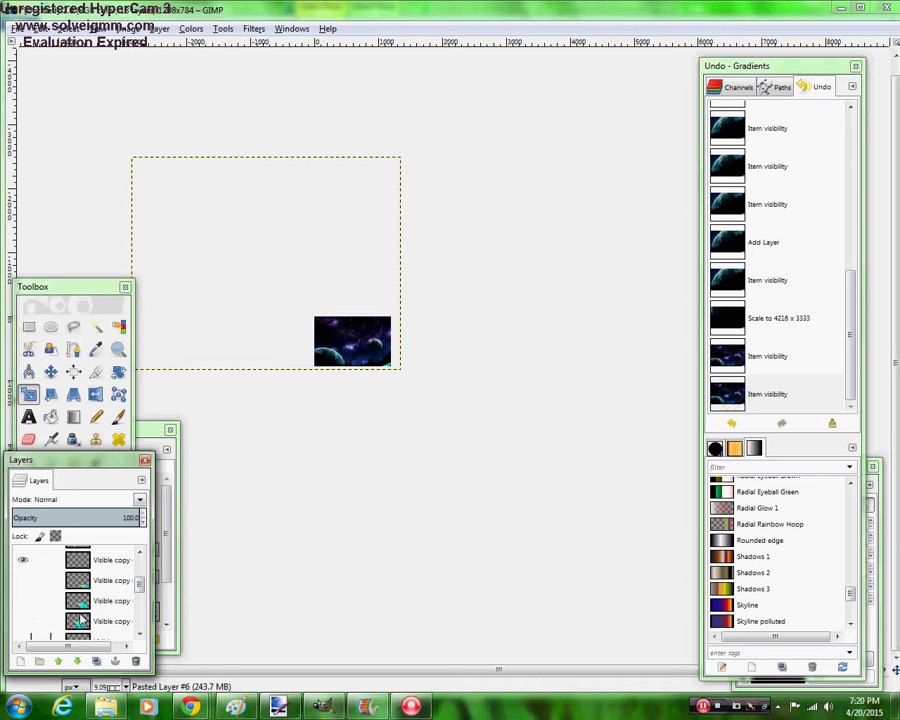
{"action": "scroll", "coordinate": [141, 583], "scroll_direction": "up", "scroll_amount": 1}
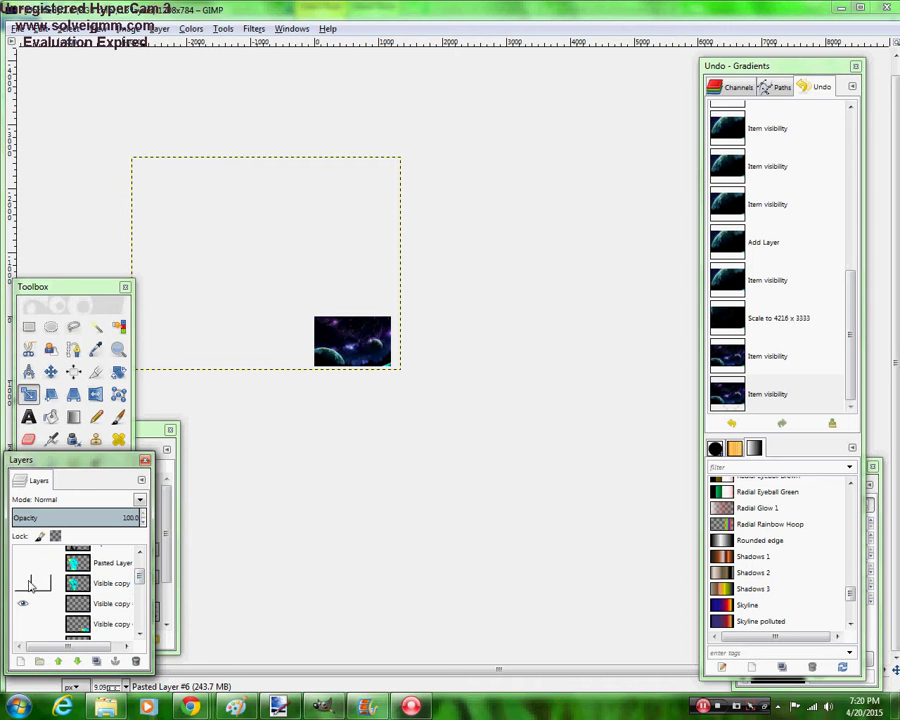
{"action": "left_click", "coordinate": [22, 603]}
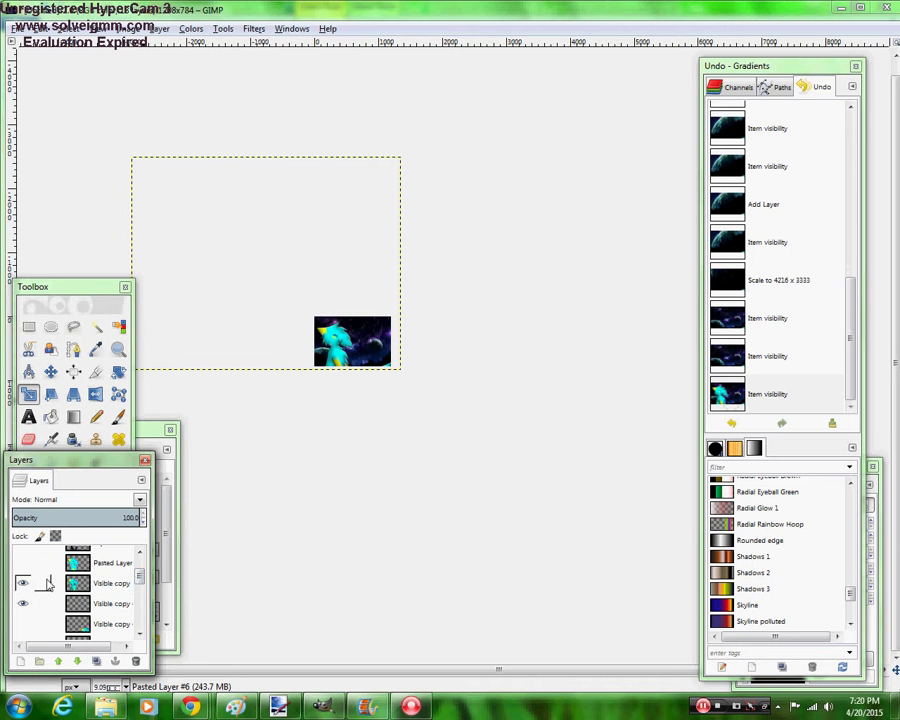
Move the Tool Options window clear of the layer list and duplicate the enlarged planet background layer, Pasted Layer #6
{"action": "double_click", "coordinate": [118, 349]}
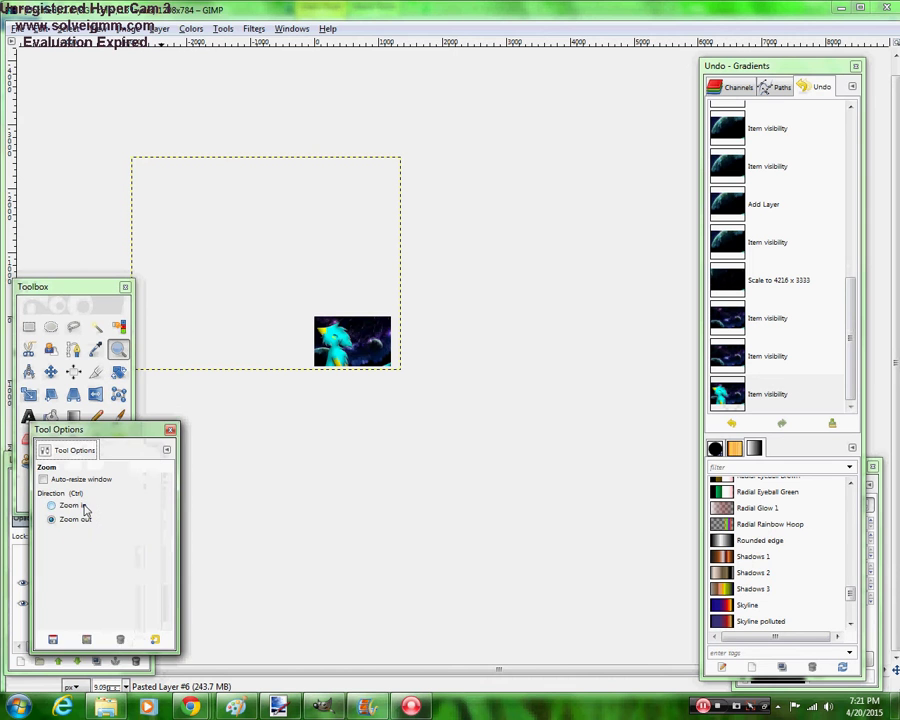
{"action": "left_click", "coordinate": [80, 507]}
{"action": "left_click", "coordinate": [336, 334]}
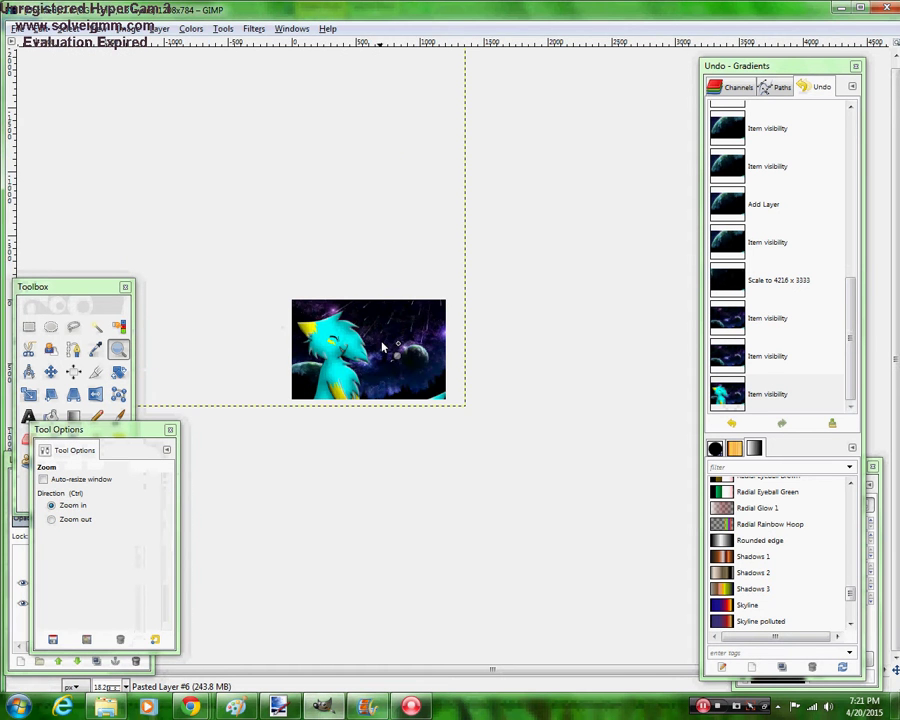
{"action": "left_click", "coordinate": [383, 345]}
{"action": "left_click", "coordinate": [305, 357]}
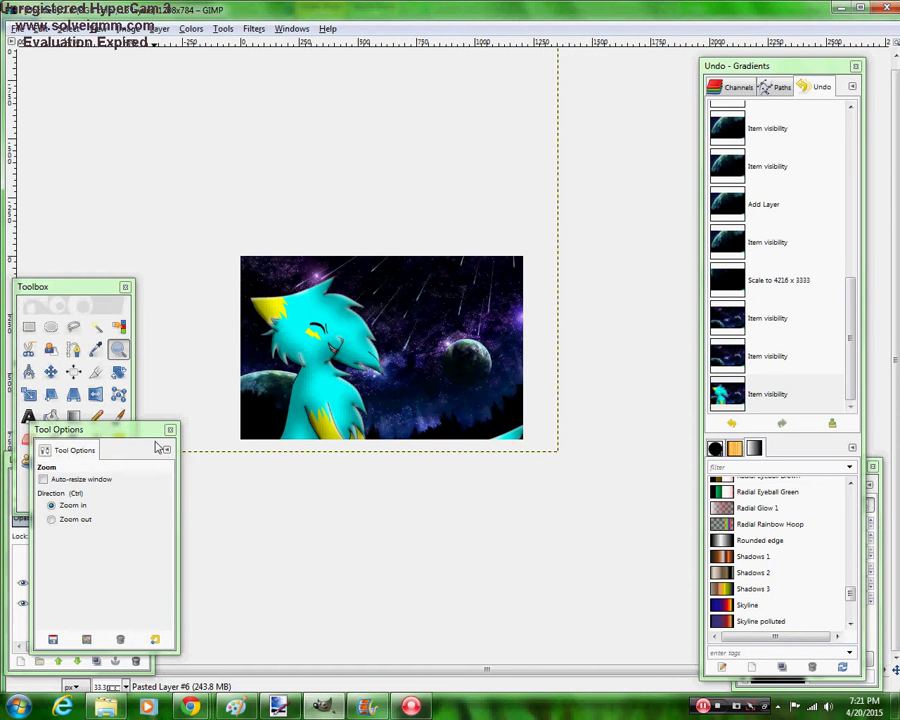
{"action": "left_click_drag", "start_coordinate": [157, 447], "coordinate": [427, 519]}
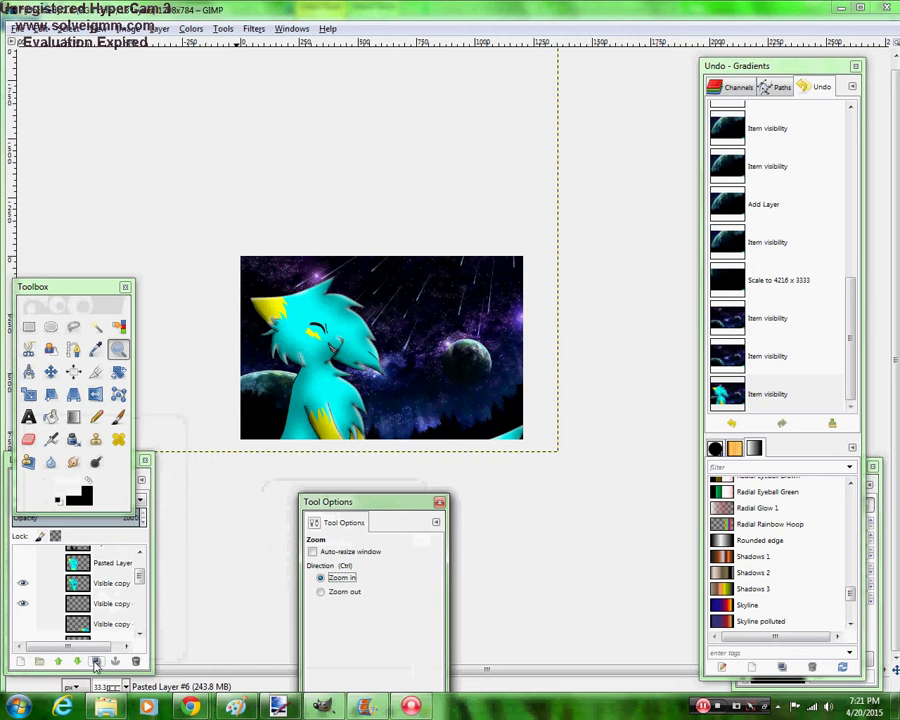
{"action": "left_click", "coordinate": [96, 662]}
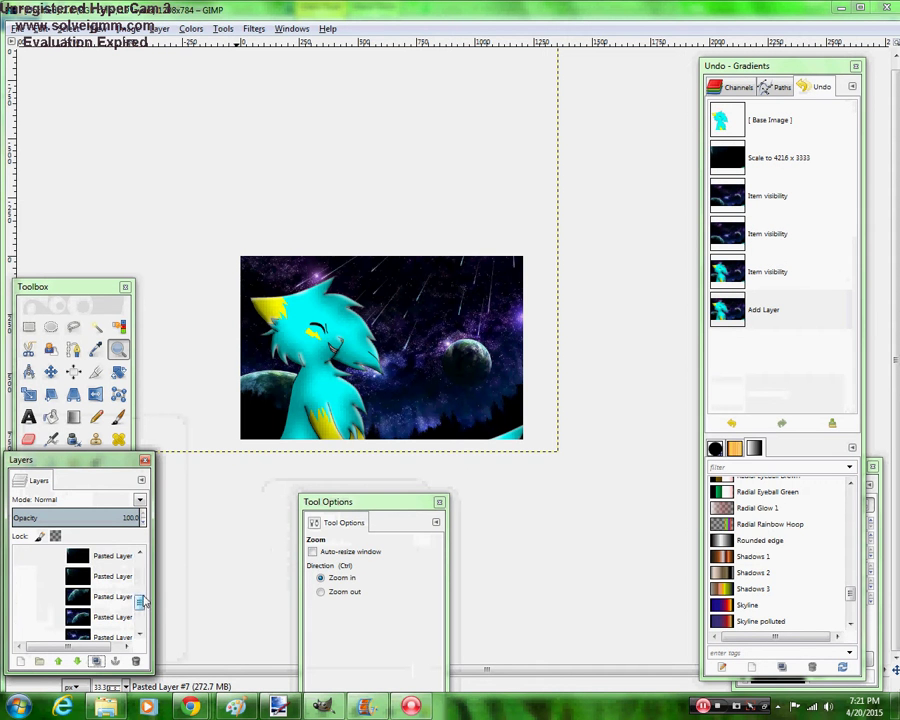
Duplicate the smiling cat layer and hide the original beneath the copy
{"action": "scroll", "coordinate": [140, 592], "scroll_direction": "down", "scroll_amount": 3}
{"action": "scroll", "coordinate": [141, 590], "scroll_direction": "down", "scroll_amount": 3}
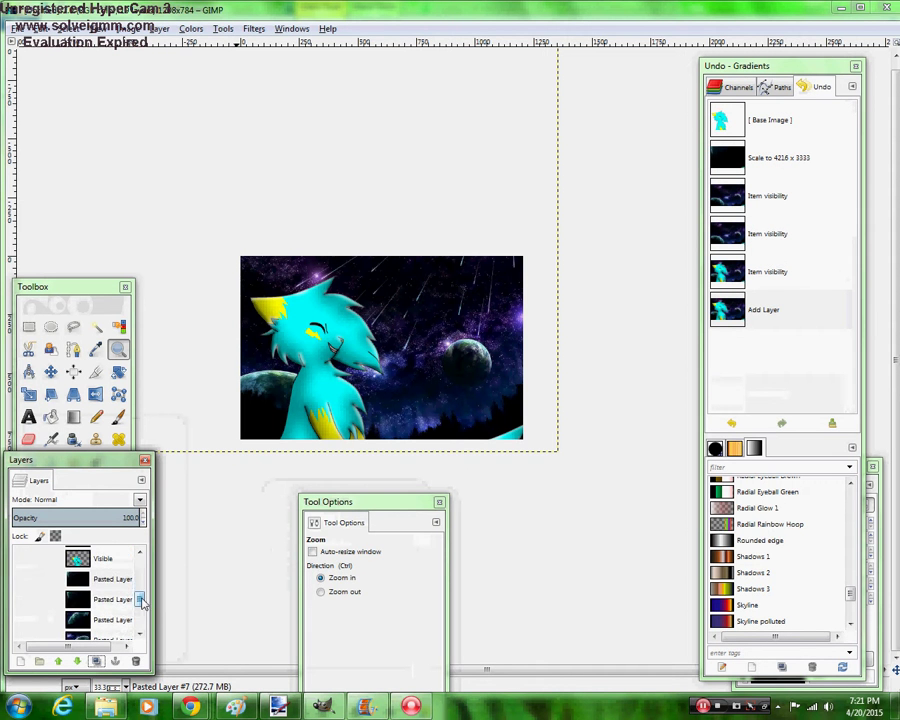
{"action": "scroll", "coordinate": [142, 590], "scroll_direction": "up", "scroll_amount": 2}
{"action": "scroll", "coordinate": [141, 590], "scroll_direction": "up", "scroll_amount": 3}
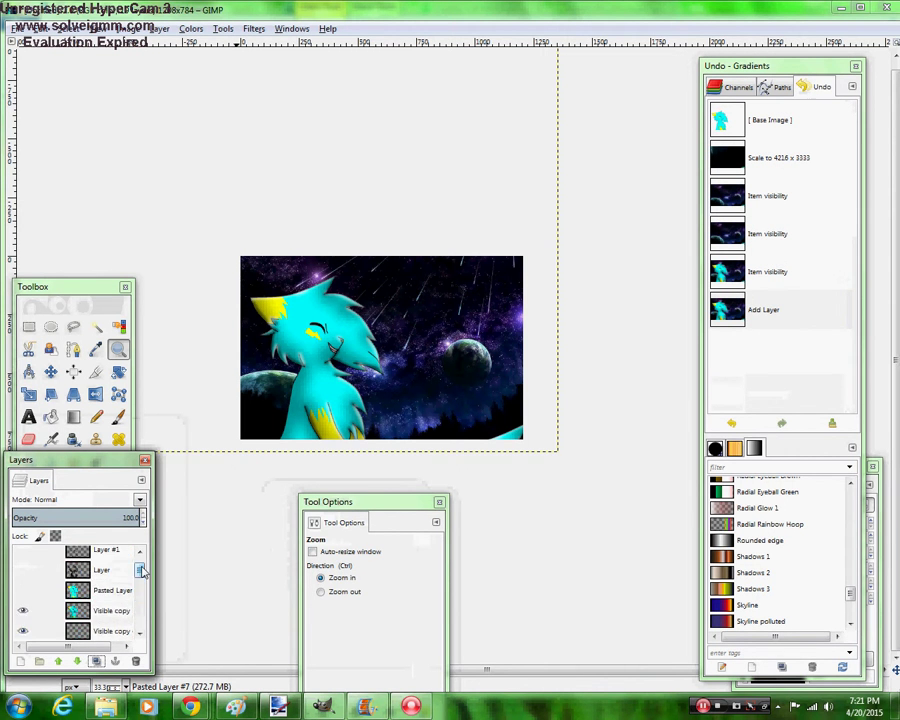
{"action": "left_click", "coordinate": [103, 614]}
{"action": "left_click", "coordinate": [96, 661]}
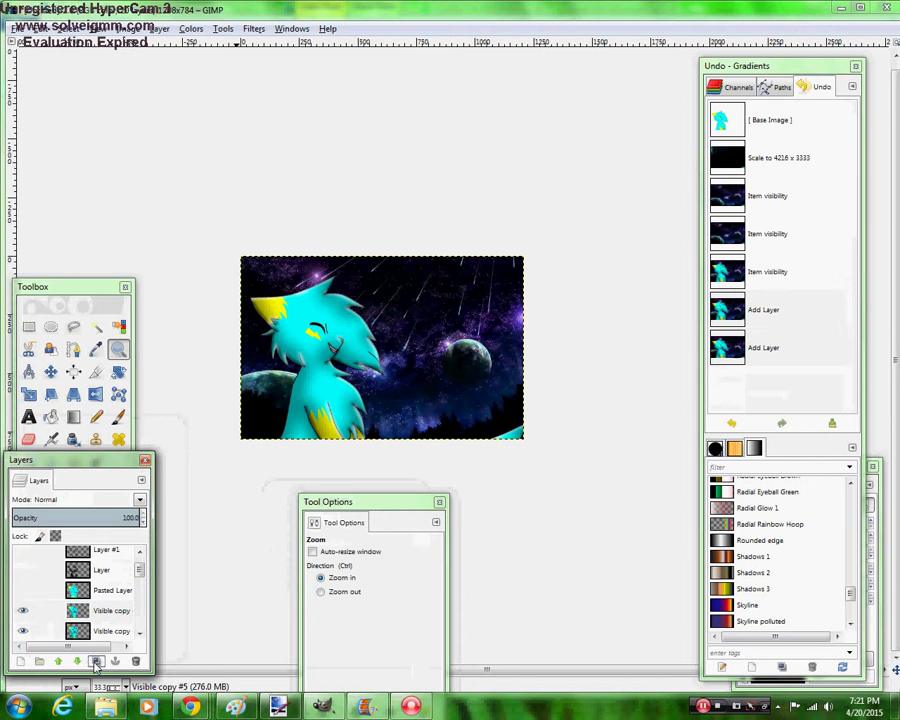
{"action": "left_click", "coordinate": [24, 630]}
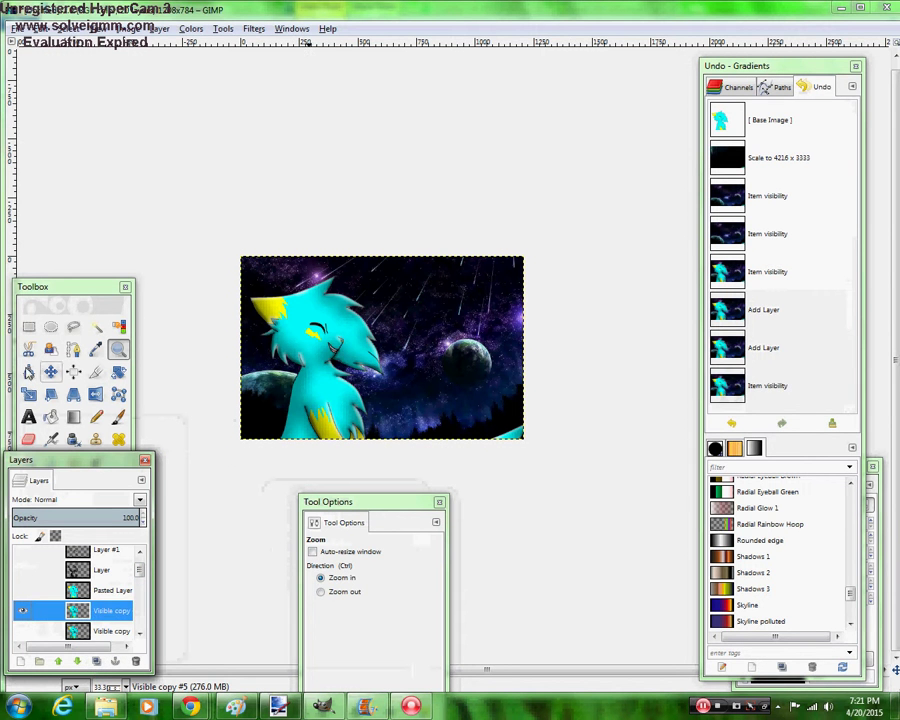
Shift the duplicated cat partly beyond the canvas's left edge and scale it to 1208 × 820 pixels
{"action": "left_click", "coordinate": [30, 394]}
{"action": "left_click", "coordinate": [394, 378]}
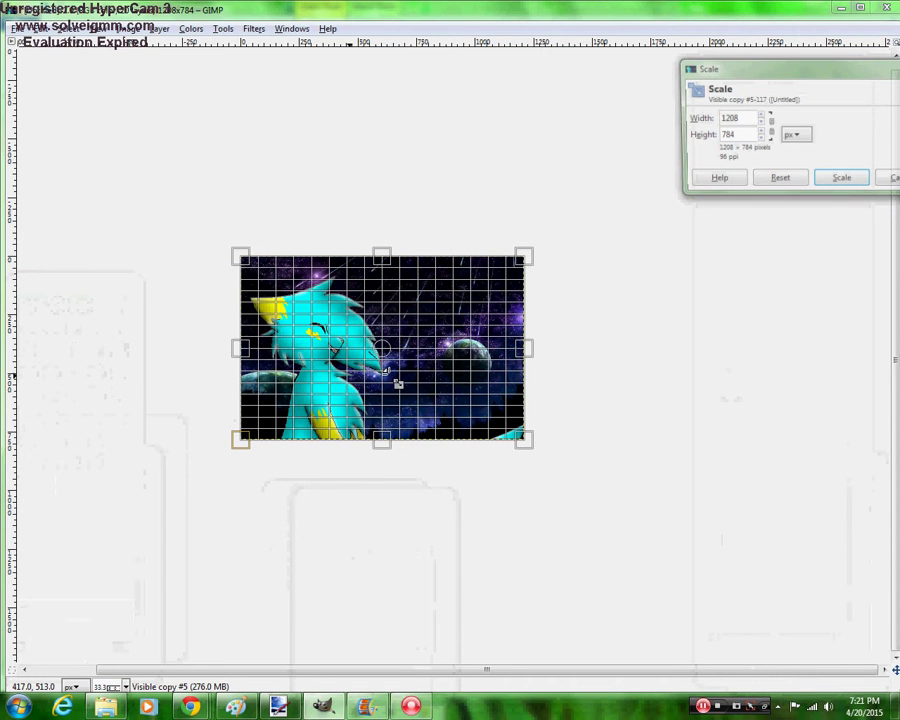
{"action": "left_click_drag", "start_coordinate": [395, 368], "coordinate": [366, 354]}
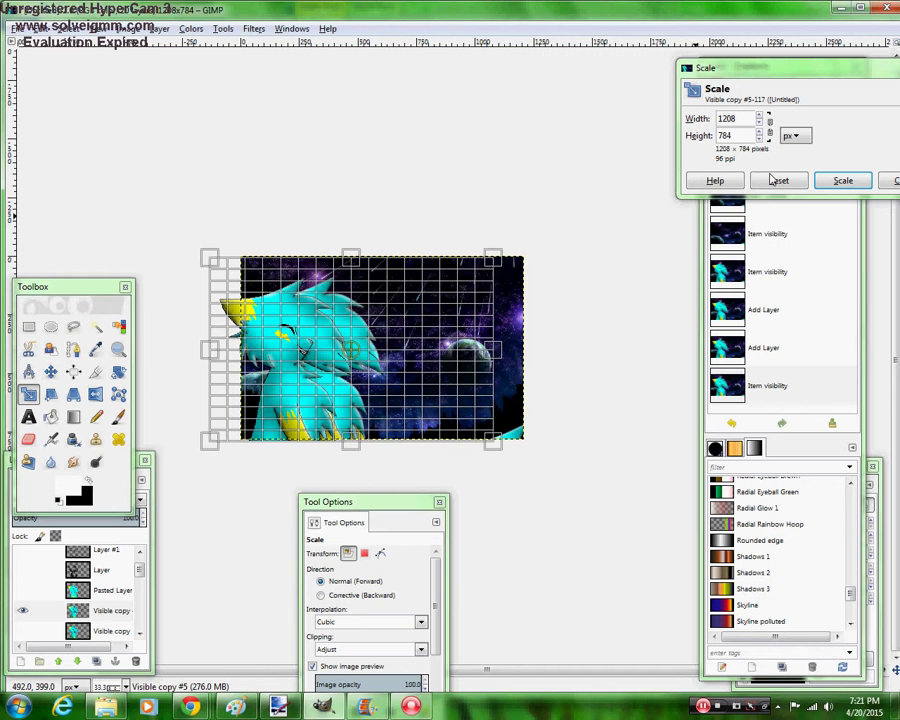
{"action": "left_click_drag", "start_coordinate": [354, 250], "coordinate": [354, 247]}
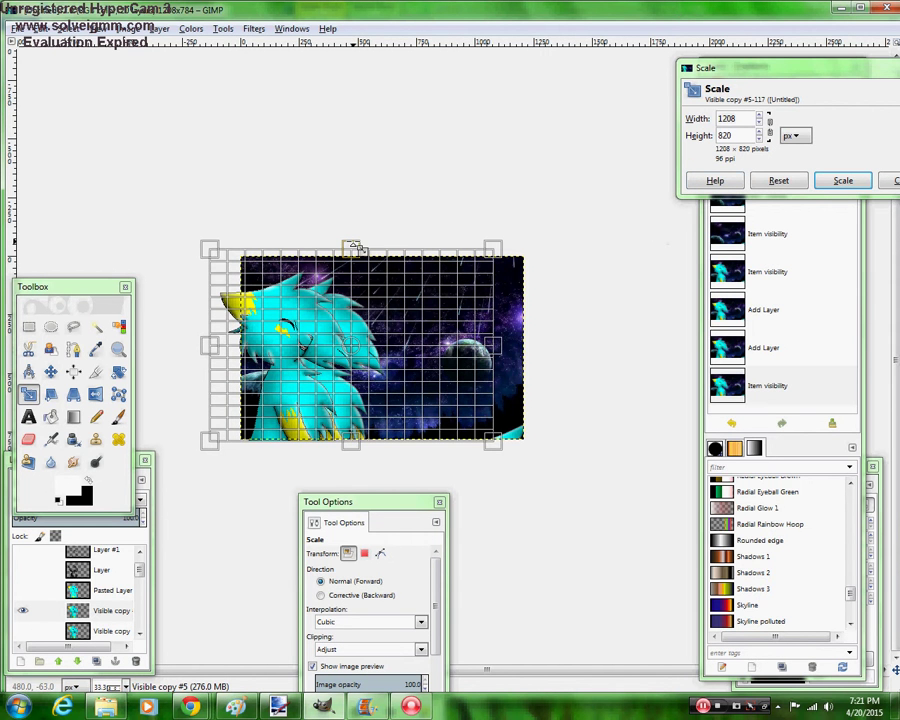
{"action": "left_click", "coordinate": [843, 180]}
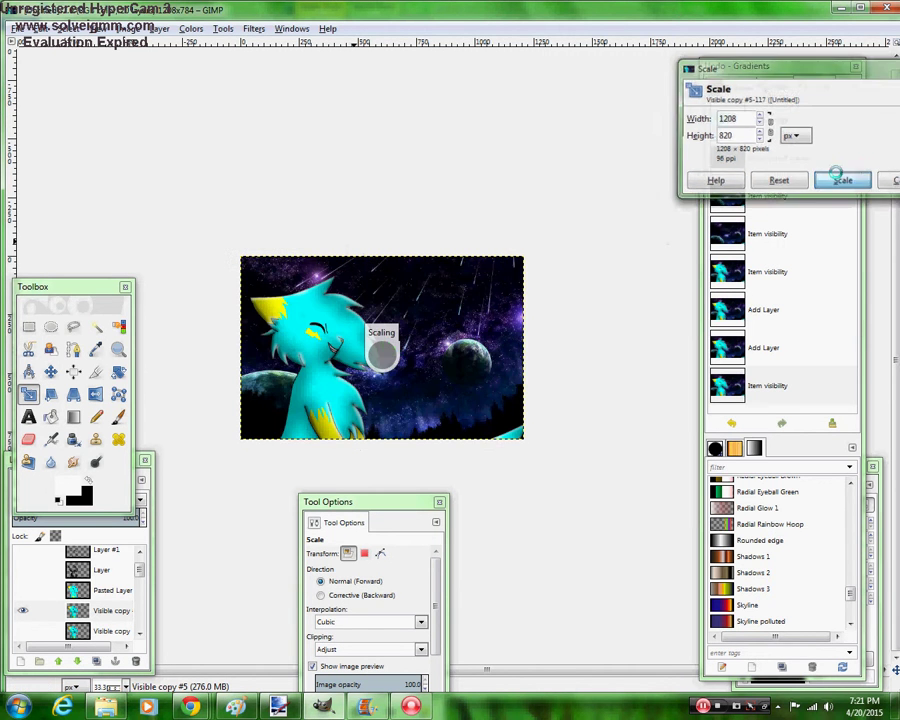
Switch to Chrome, resume the rysk - LIGHTZ video on YouTube, and return to GIMP
{"action": "mouse_move", "coordinate": [196, 708]}
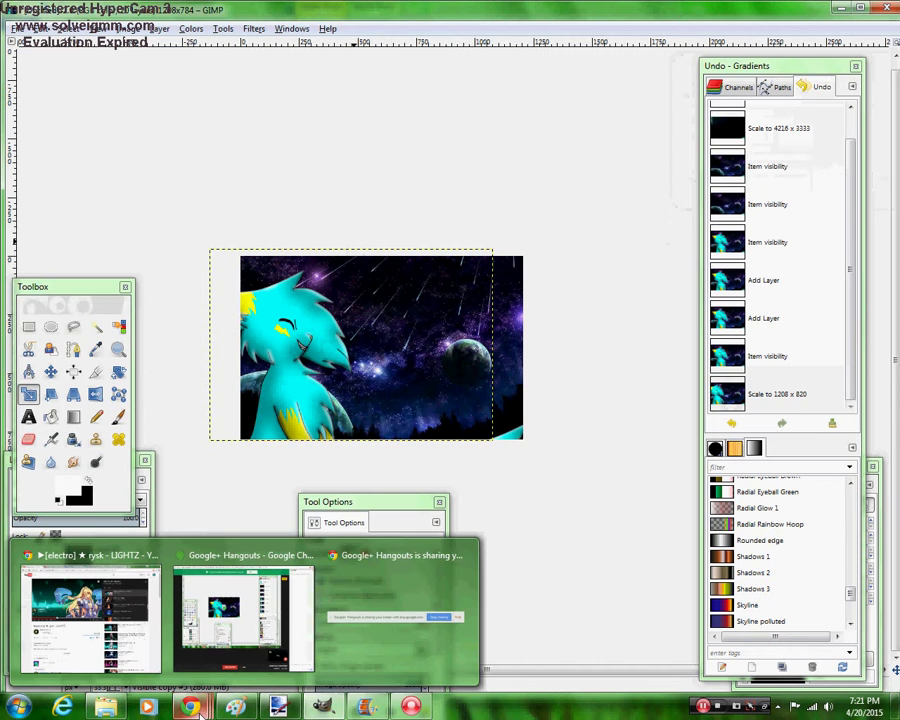
{"action": "left_click", "coordinate": [90, 615]}
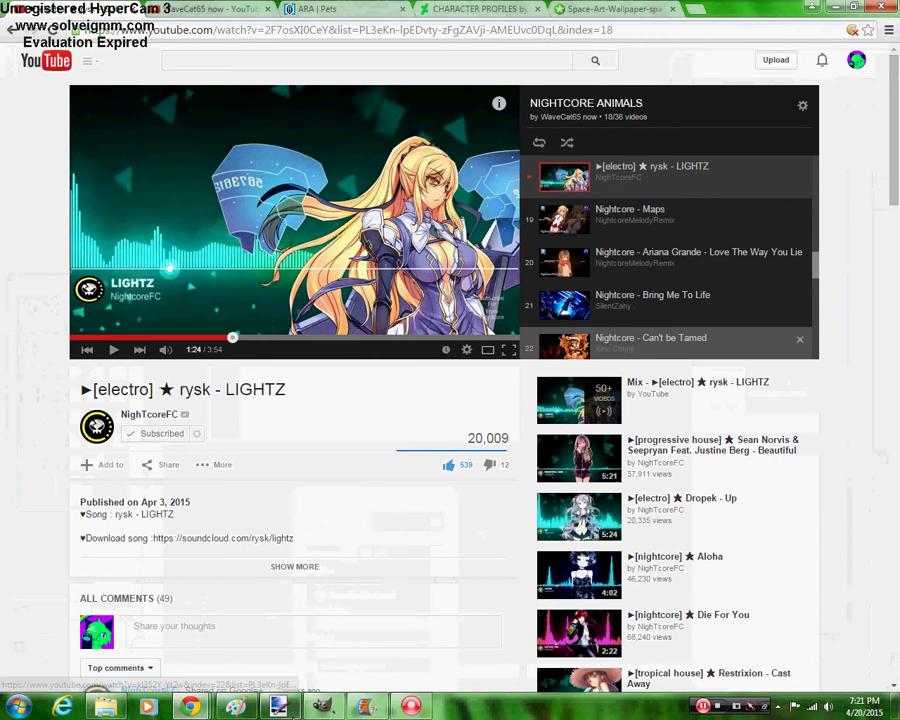
{"action": "key", "text": "space"}
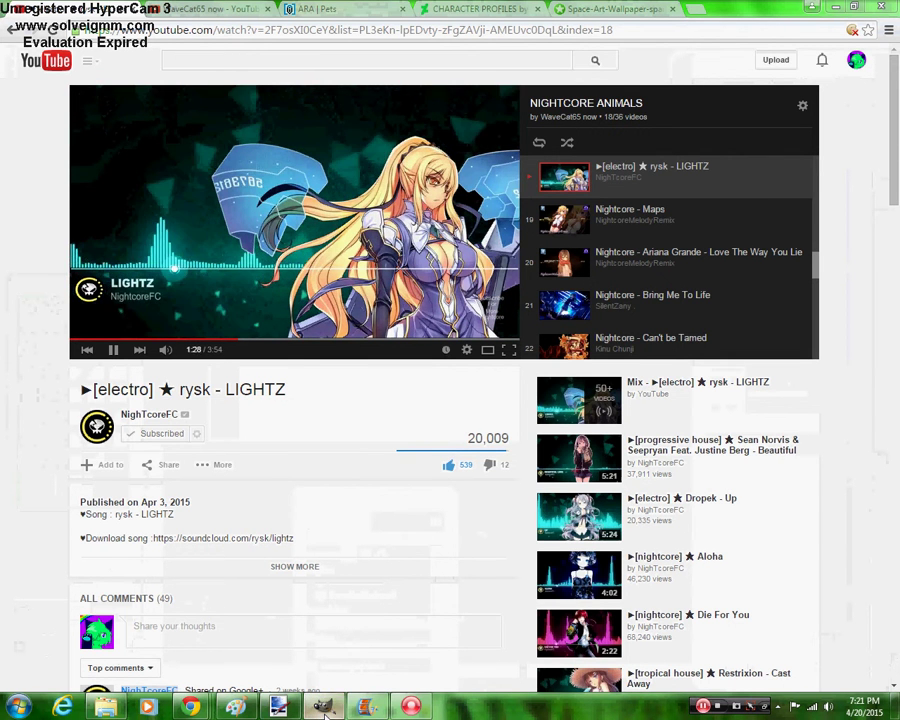
{"action": "left_click", "coordinate": [323, 707]}
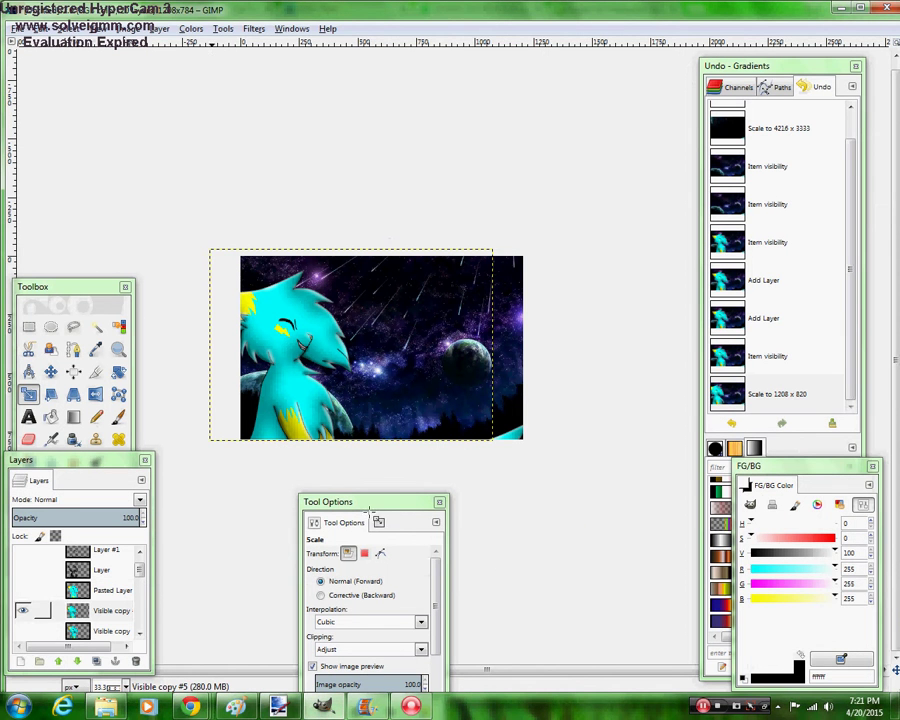
Clear the floating panels aside, undo the cat copy's last scaling, and transform it at 1208 × 784 pixels with a slight shift left
{"action": "left_click_drag", "start_coordinate": [348, 503], "coordinate": [292, 506]}
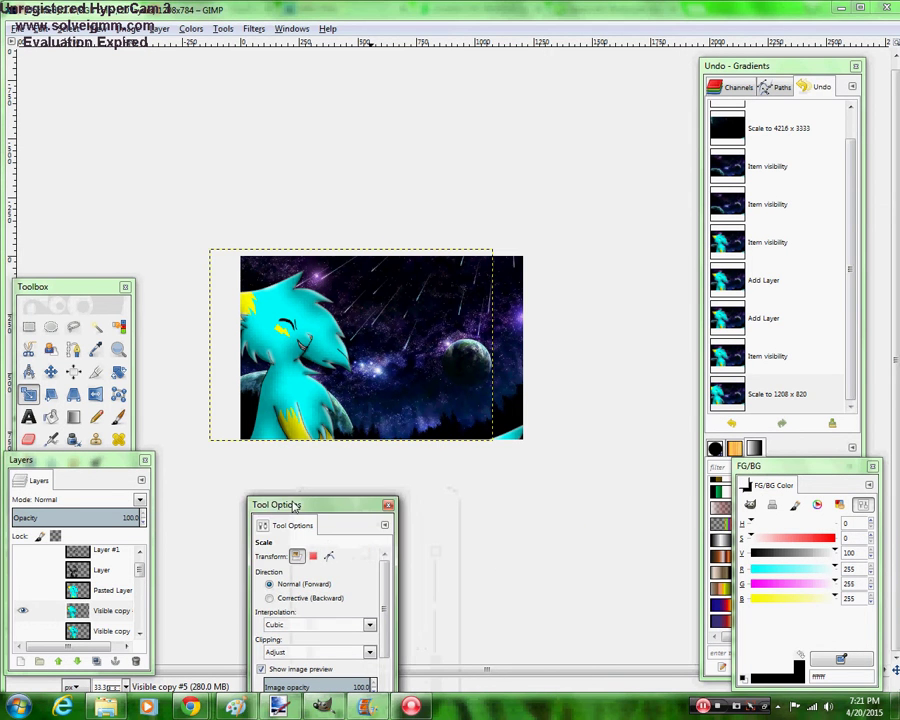
{"action": "left_click_drag", "start_coordinate": [64, 286], "coordinate": [58, 203]}
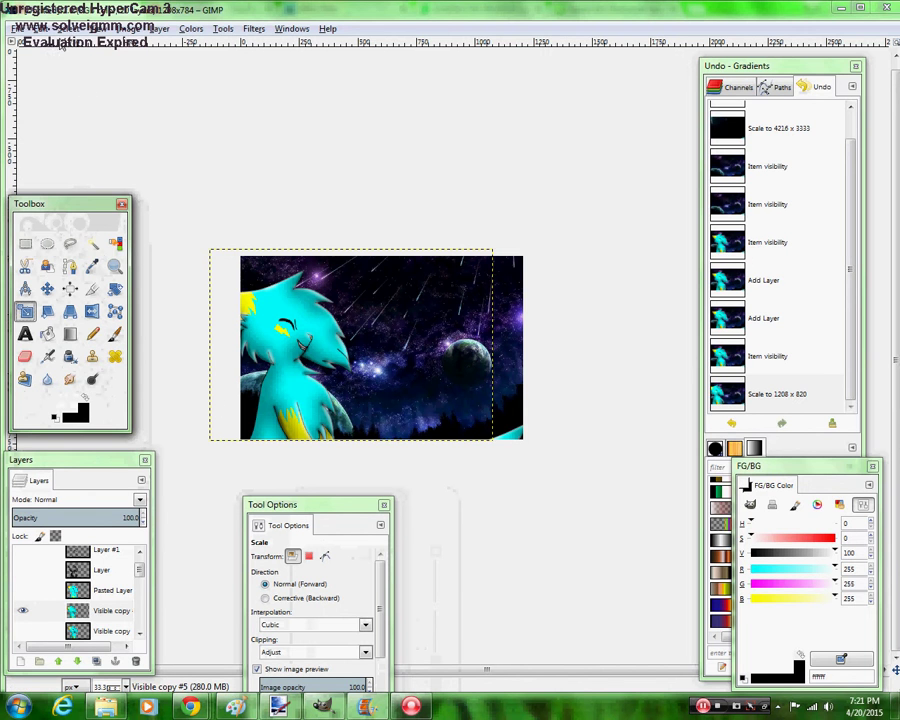
{"action": "left_click", "coordinate": [741, 424]}
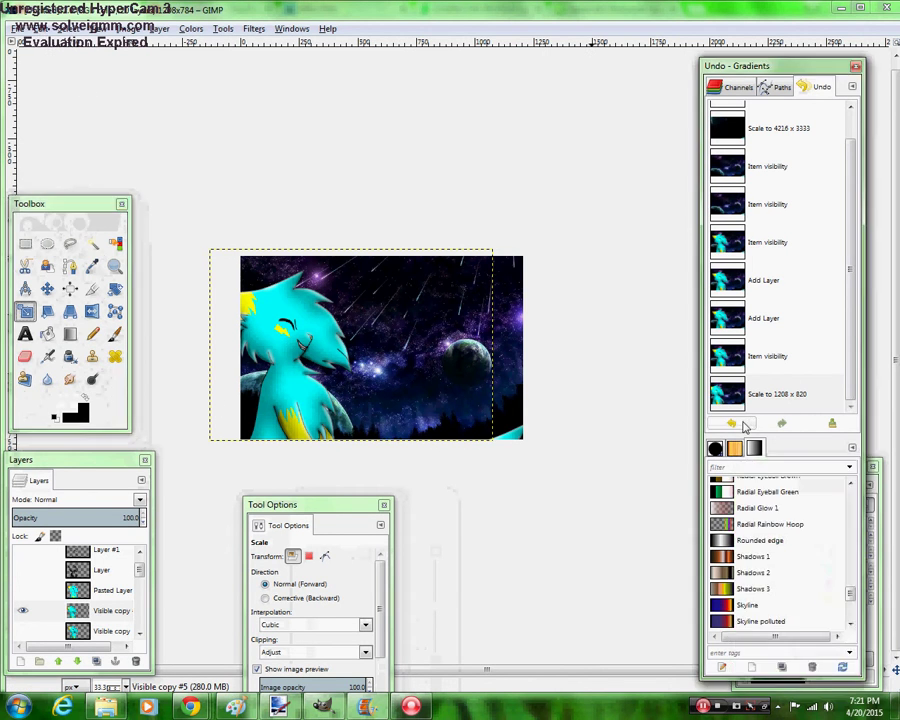
{"action": "left_click", "coordinate": [378, 372]}
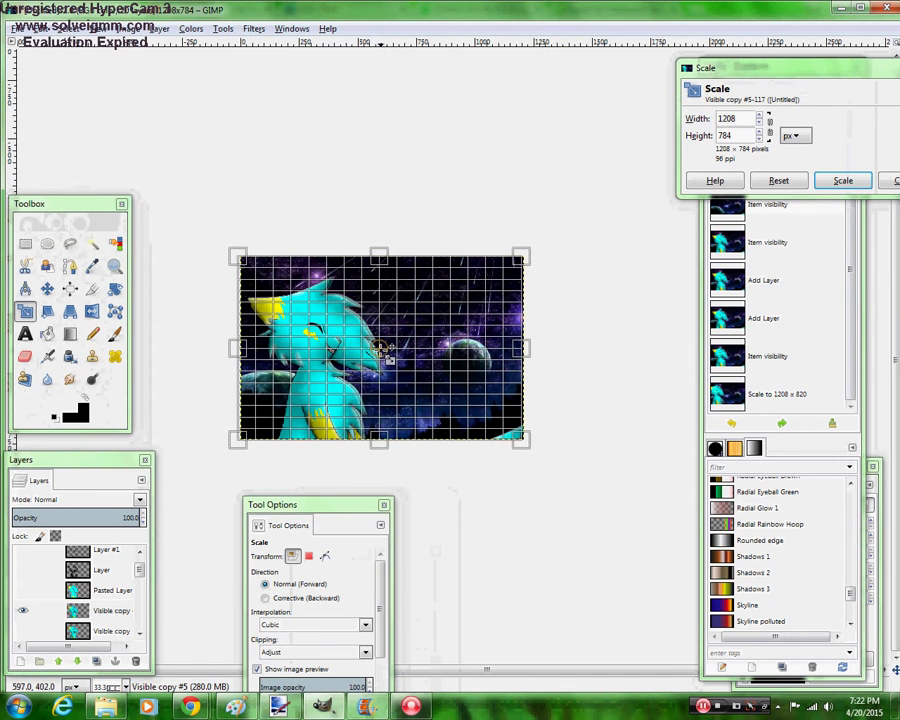
{"action": "left_click", "coordinate": [843, 182]}
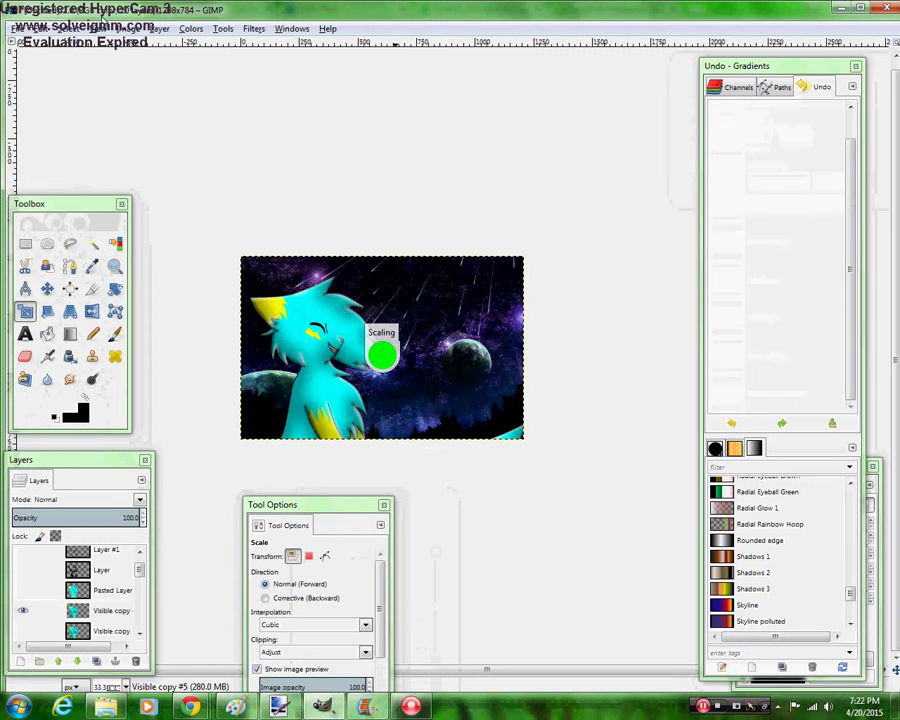
Export the current frame as a.png into the intro folder with the existing PNG options
{"action": "left_click", "coordinate": [17, 28]}
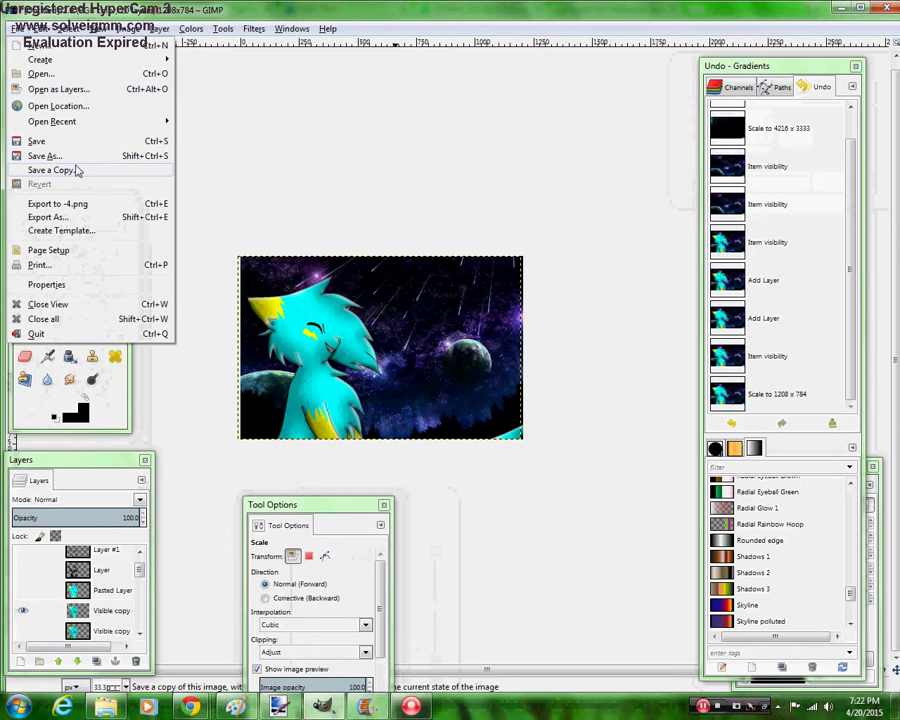
{"action": "left_click", "coordinate": [85, 218]}
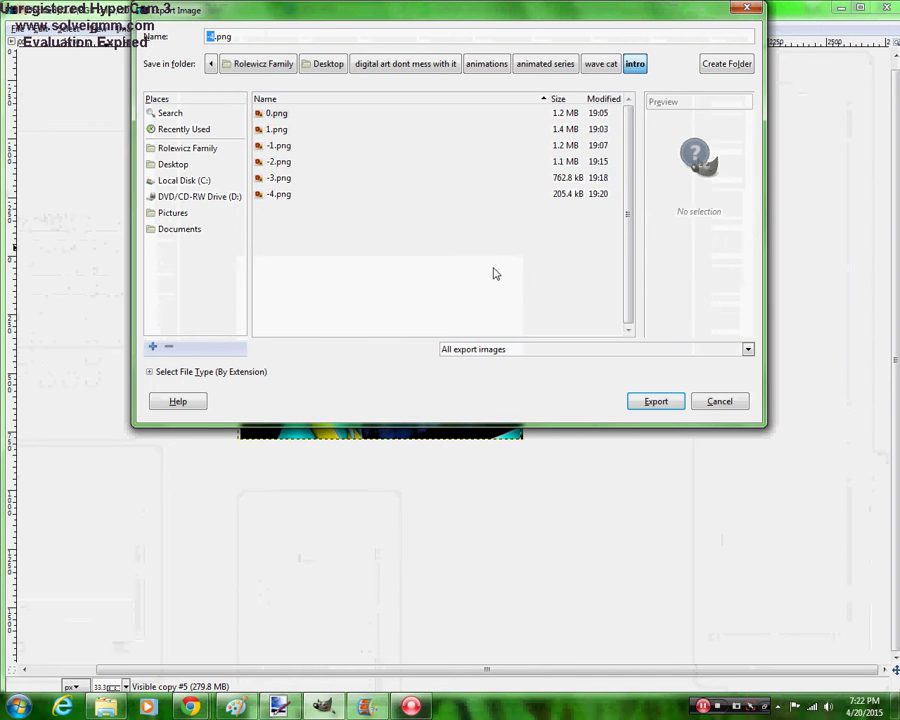
{"action": "type", "text": "a"}
{"action": "key", "text": "Return"}
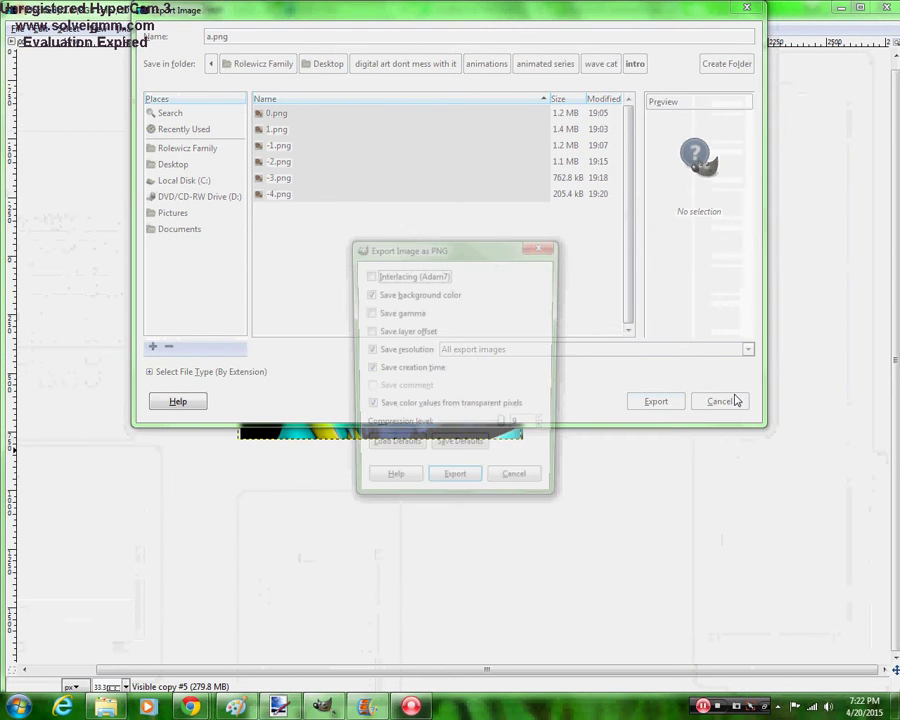
{"action": "left_click", "coordinate": [451, 490]}
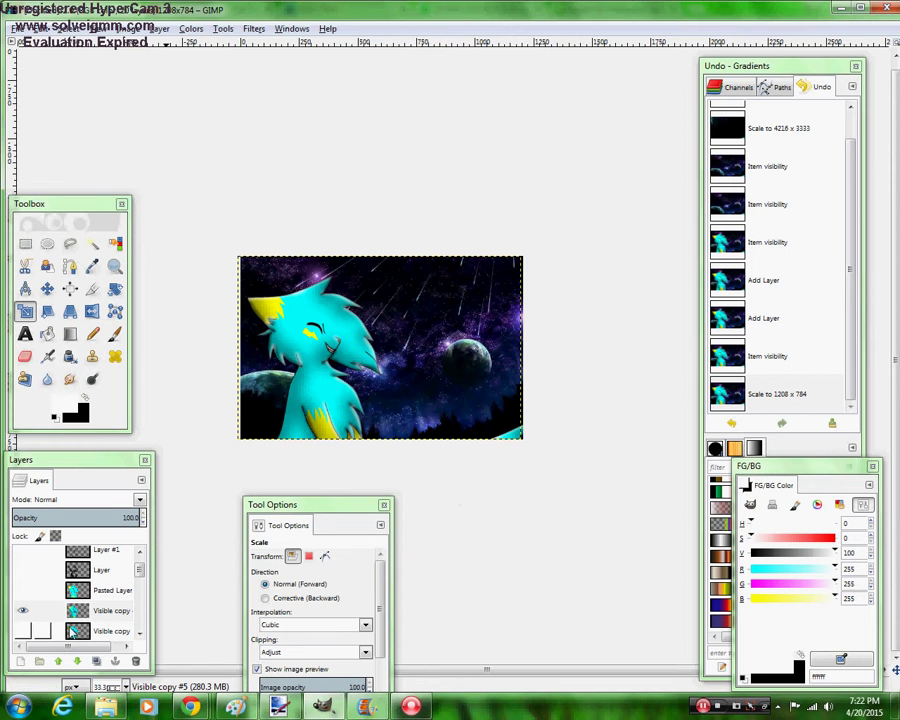
Duplicate the shifted cat layer, hide the original, and nudge the copy slightly further left at 1208 × 784 pixels
{"action": "left_click", "coordinate": [96, 662]}
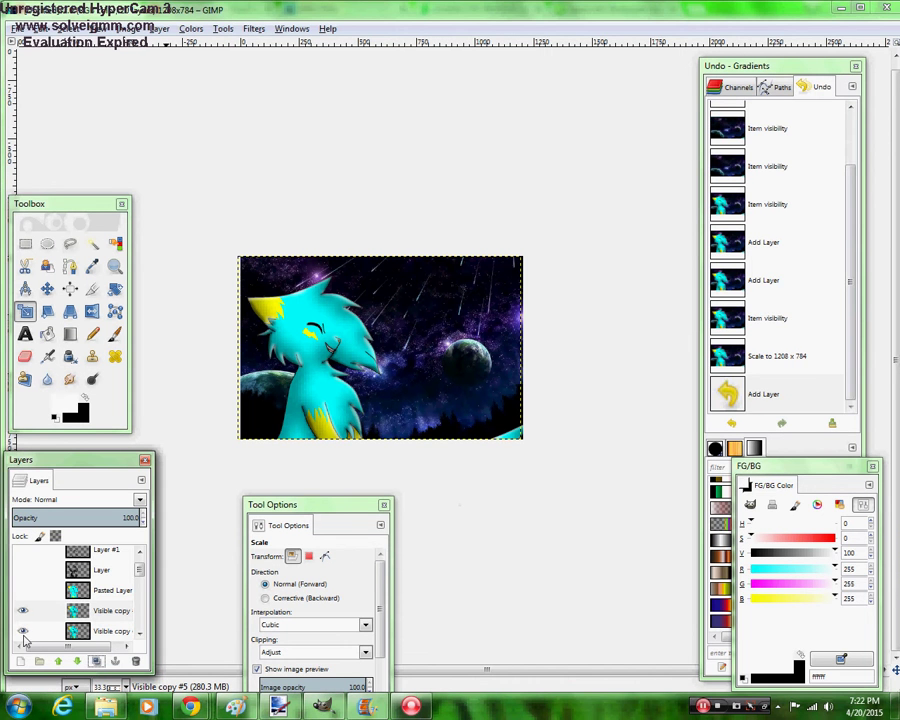
{"action": "left_click", "coordinate": [335, 352]}
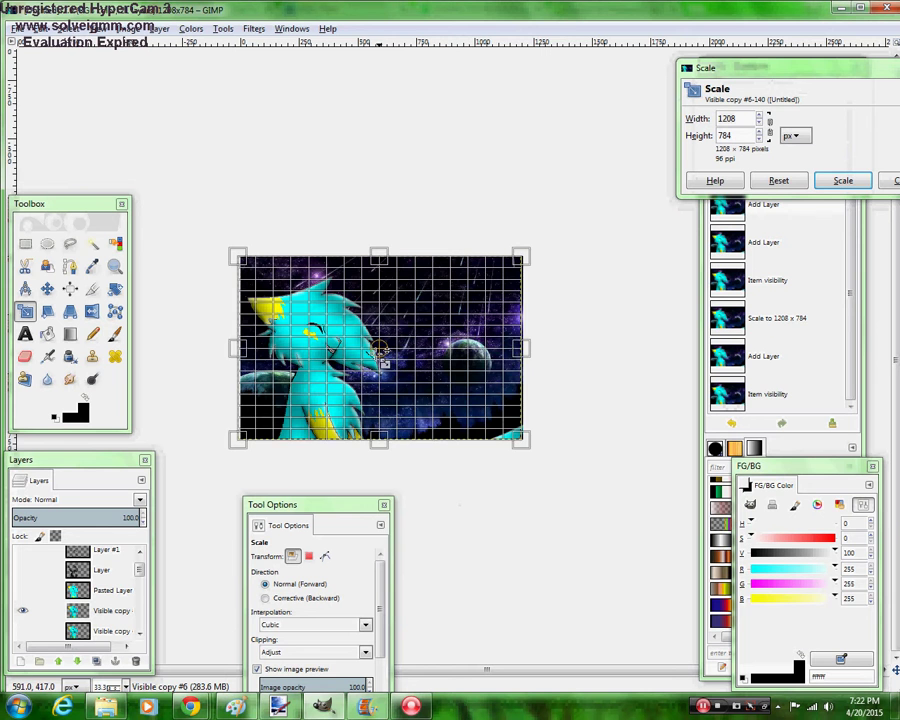
{"action": "mouse_move", "coordinate": [380, 352]}
{"action": "left_mouse_down"}
{"action": "mouse_move", "coordinate": [372, 352]}
{"action": "mouse_move", "coordinate": [383, 355]}
{"action": "left_mouse_up"}
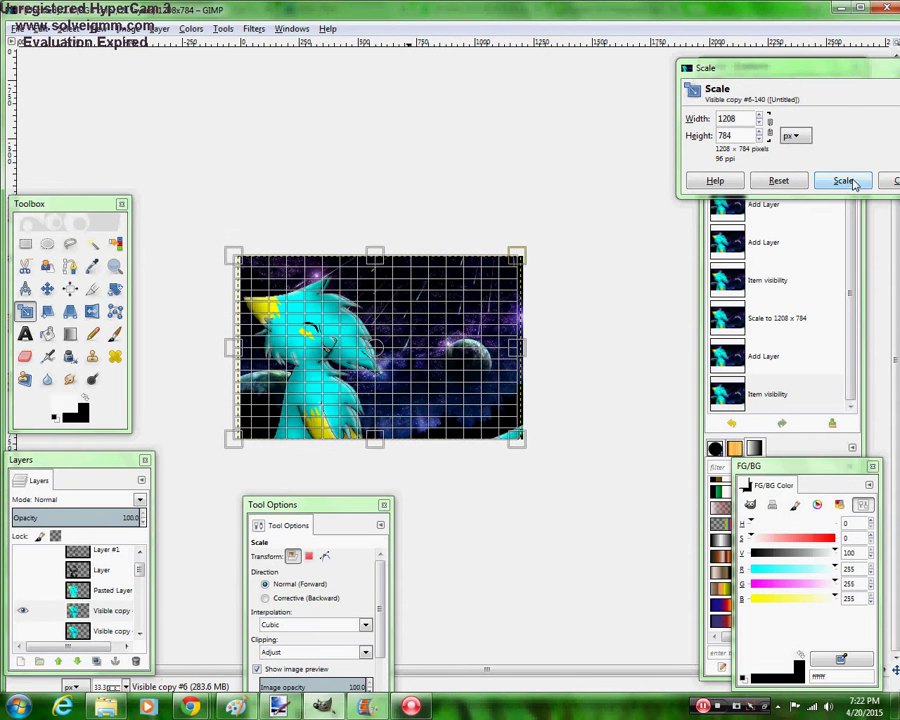
{"action": "left_click", "coordinate": [845, 181]}
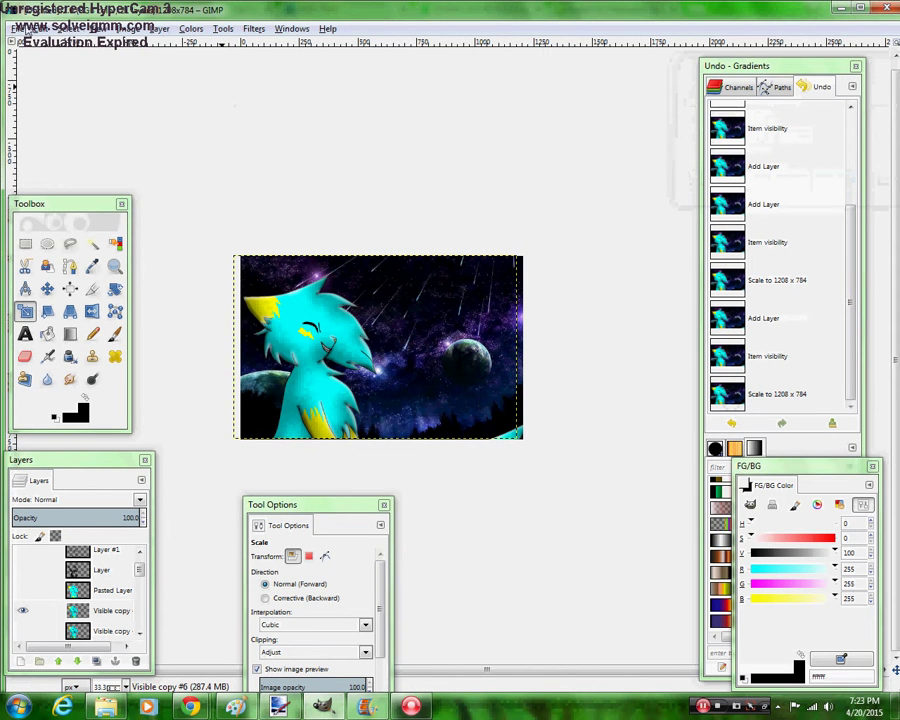
Export the newly shifted cat frame as b.png into the intro folder with the existing PNG options
{"action": "left_click", "coordinate": [22, 29]}
{"action": "left_click", "coordinate": [63, 219]}
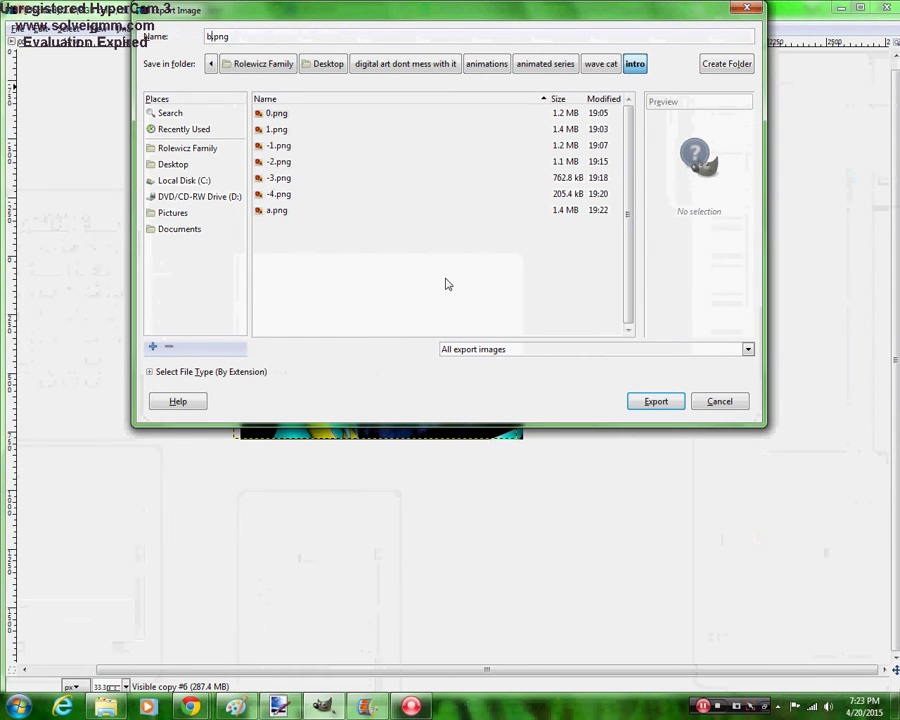
{"action": "key", "text": "Return"}
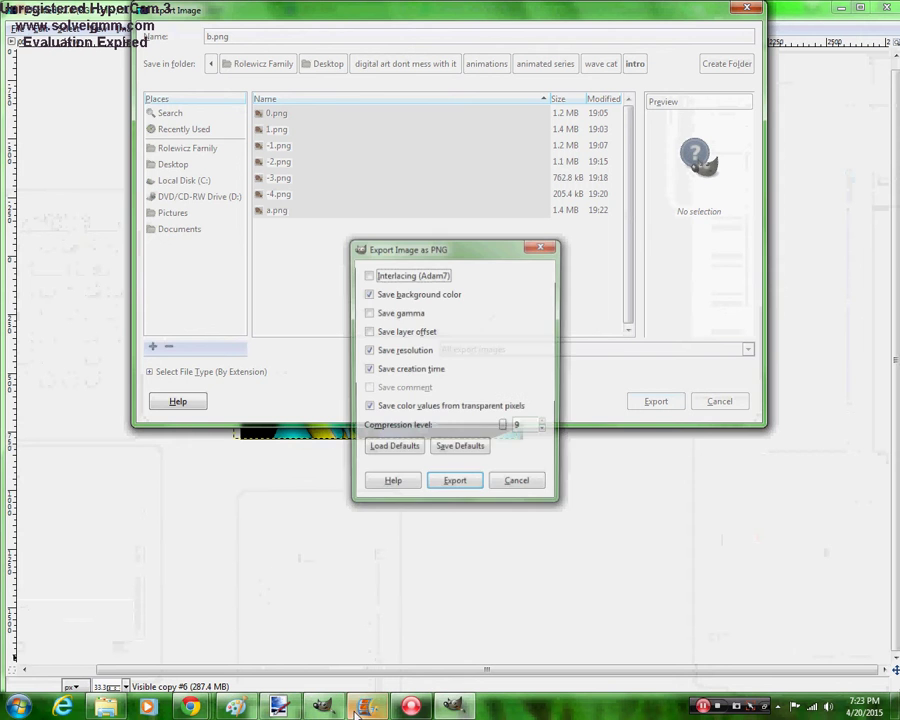
{"action": "left_click", "coordinate": [454, 486]}
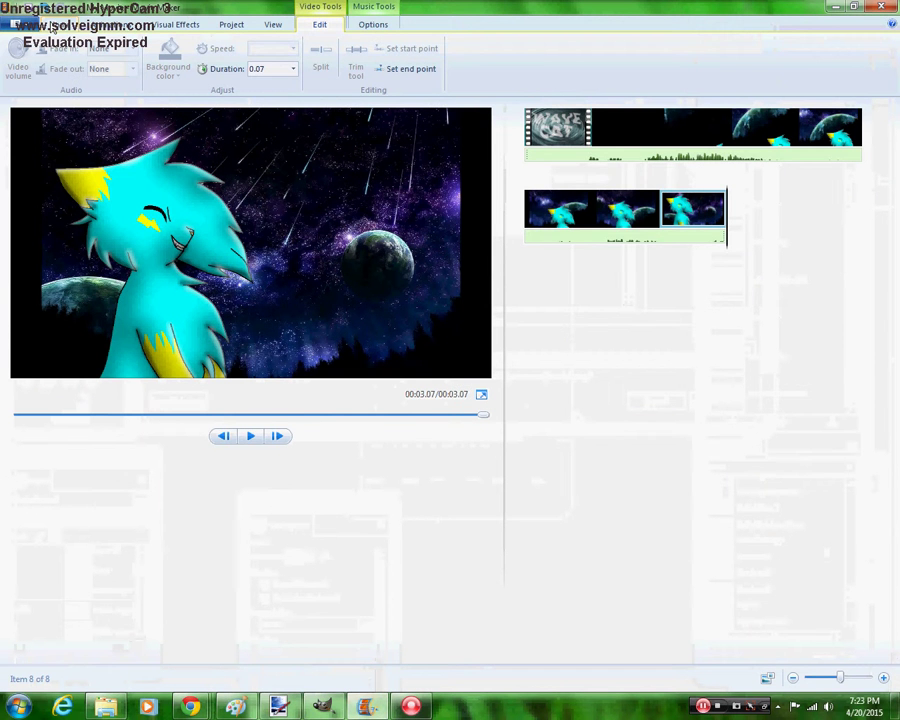
Switch to Movie Maker and add the frames a.png and b.png to the end of the timeline
{"action": "scroll", "coordinate": [133, 70], "scroll_direction": "up", "scroll_amount": 5}
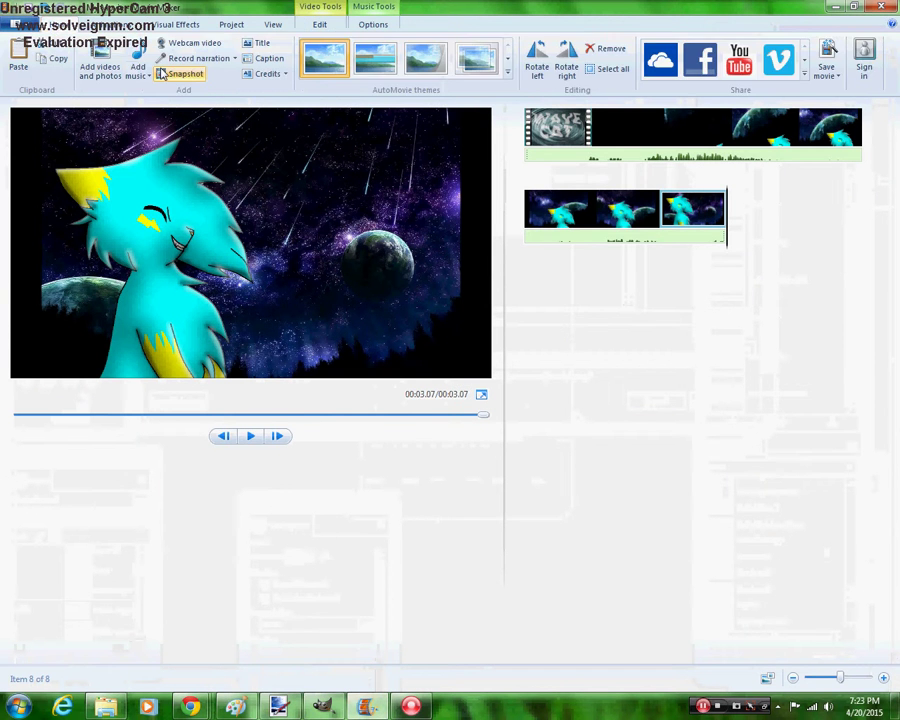
{"action": "left_click", "coordinate": [104, 60]}
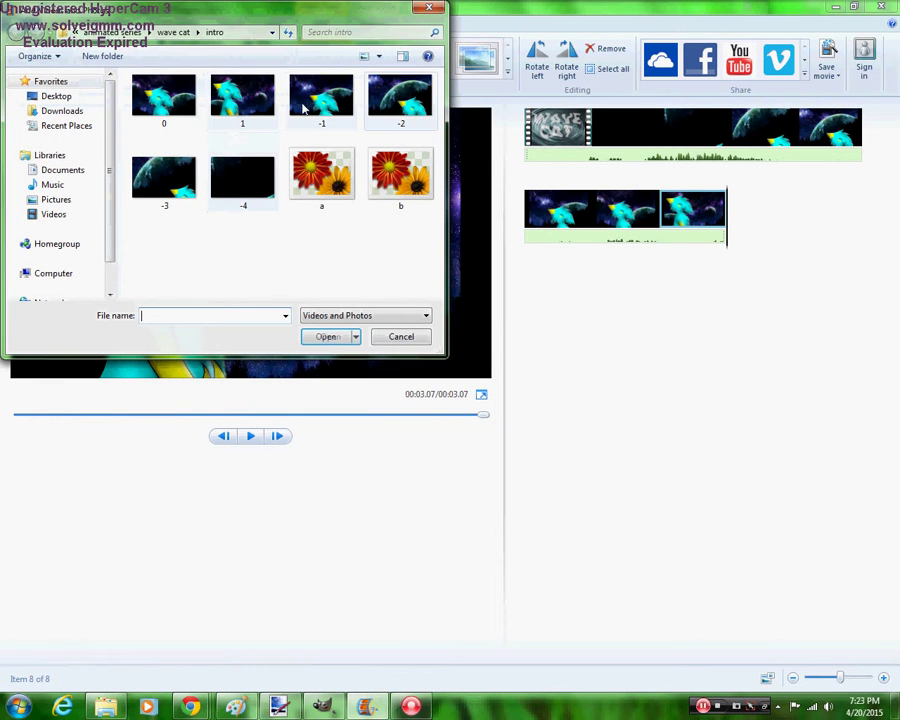
{"action": "double_click", "coordinate": [320, 198]}
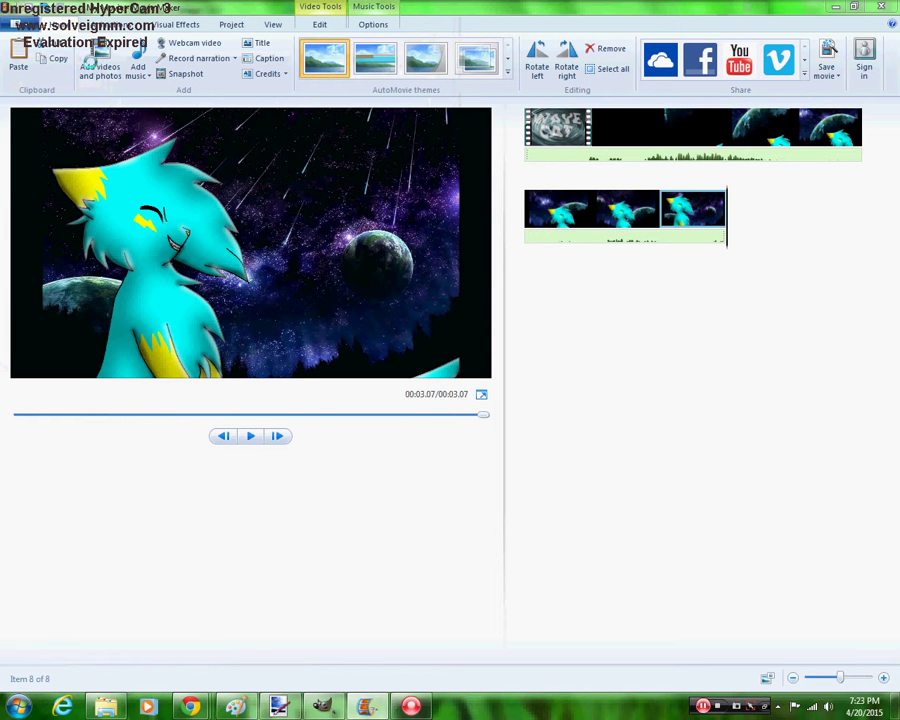
{"action": "left_click", "coordinate": [95, 66]}
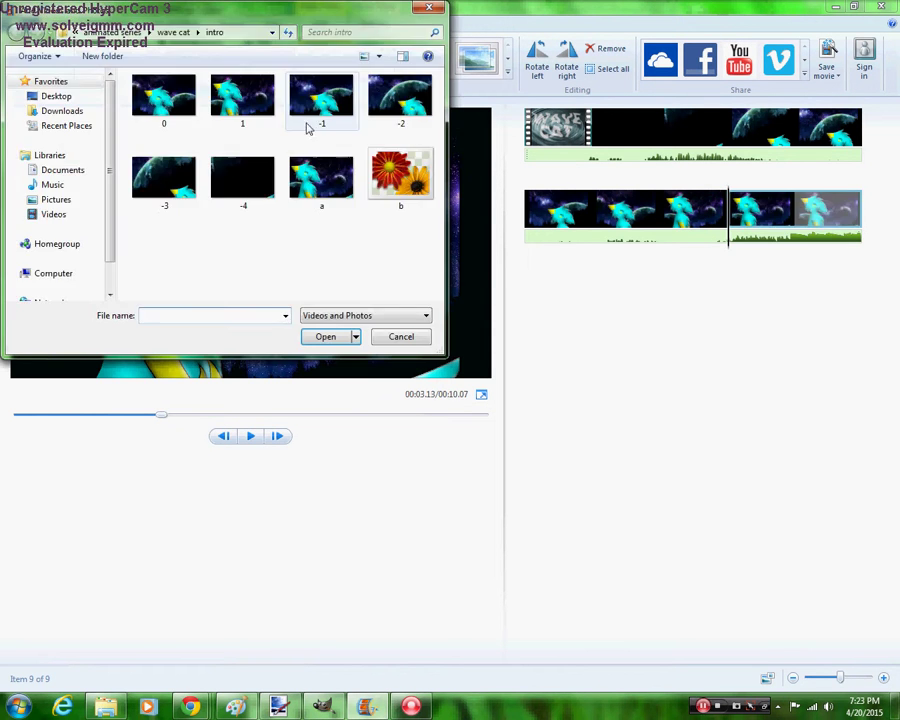
{"action": "double_click", "coordinate": [409, 192]}
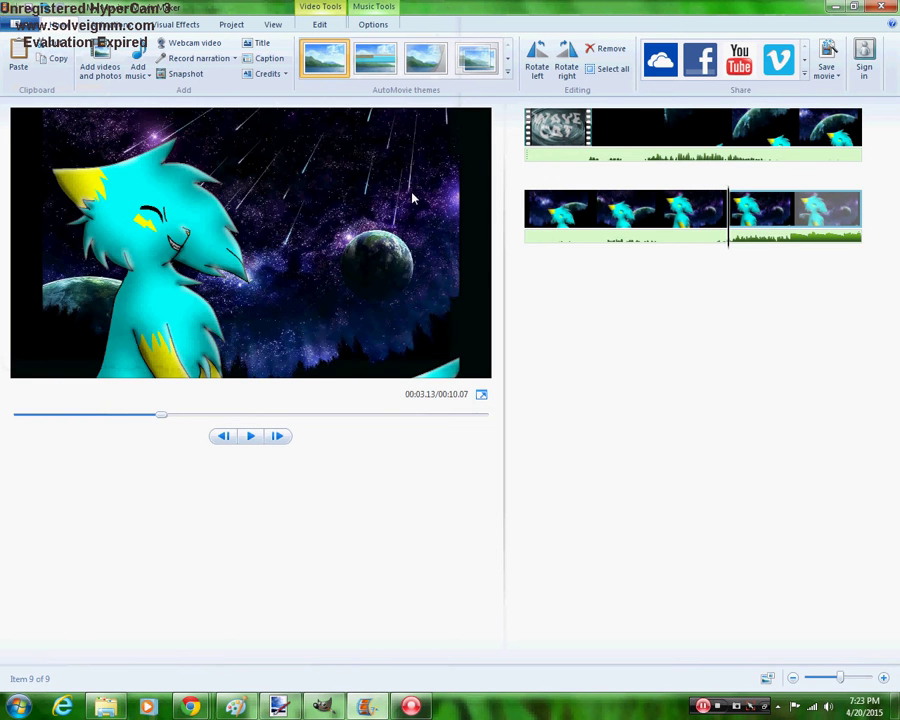
Select the a.png frame on the timeline and set its duration to 0.10 seconds
{"action": "left_click", "coordinate": [716, 220]}
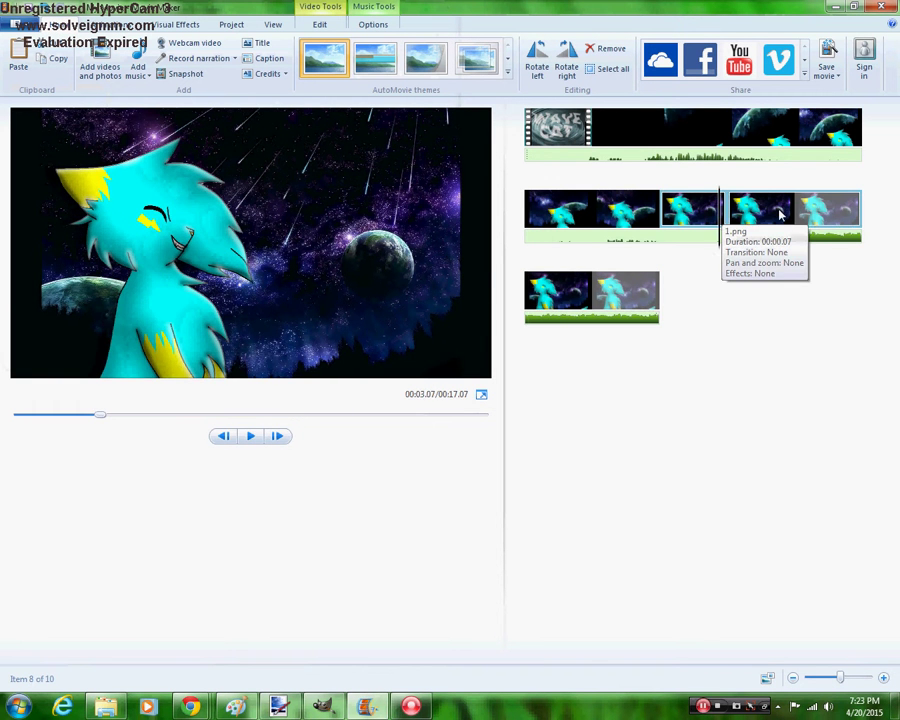
{"action": "left_click", "coordinate": [706, 210]}
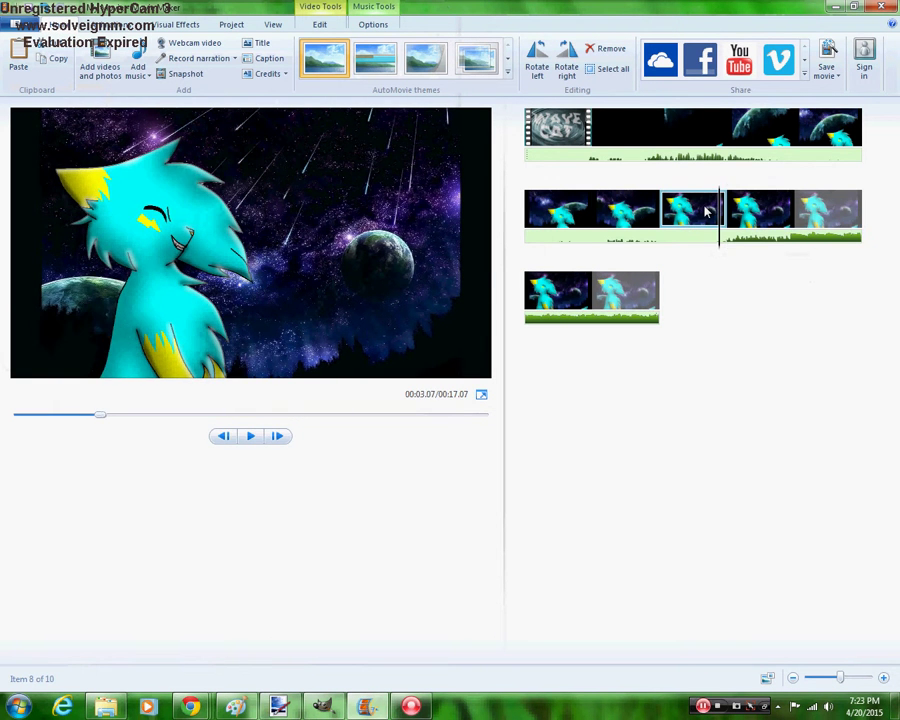
{"action": "left_click", "coordinate": [723, 212]}
{"action": "left_click", "coordinate": [593, 297]}
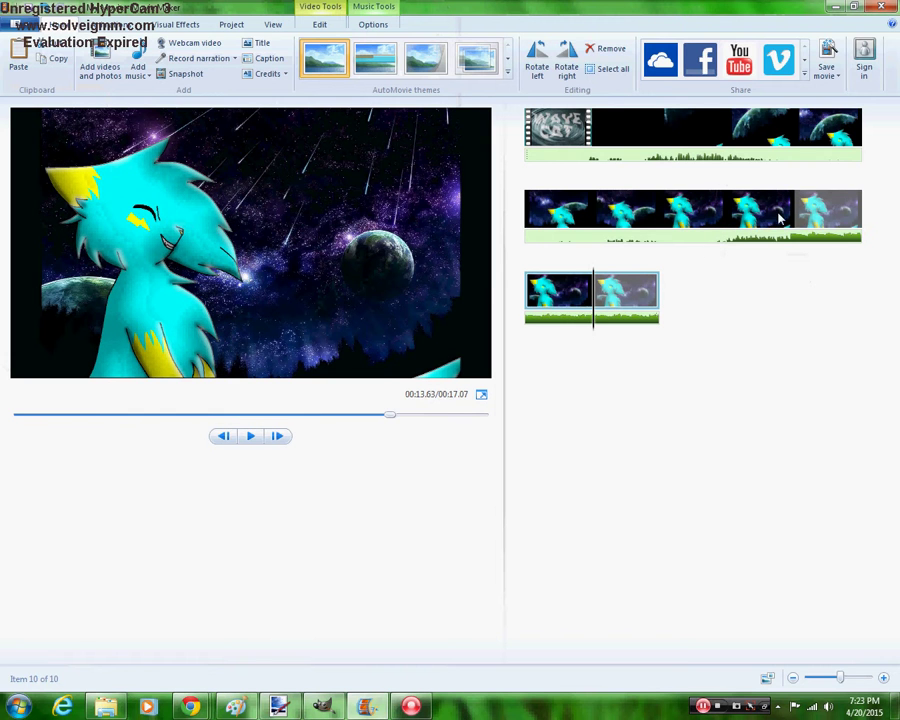
{"action": "left_click", "coordinate": [729, 215]}
{"action": "left_click", "coordinate": [325, 27]}
{"action": "left_click", "coordinate": [275, 70]}
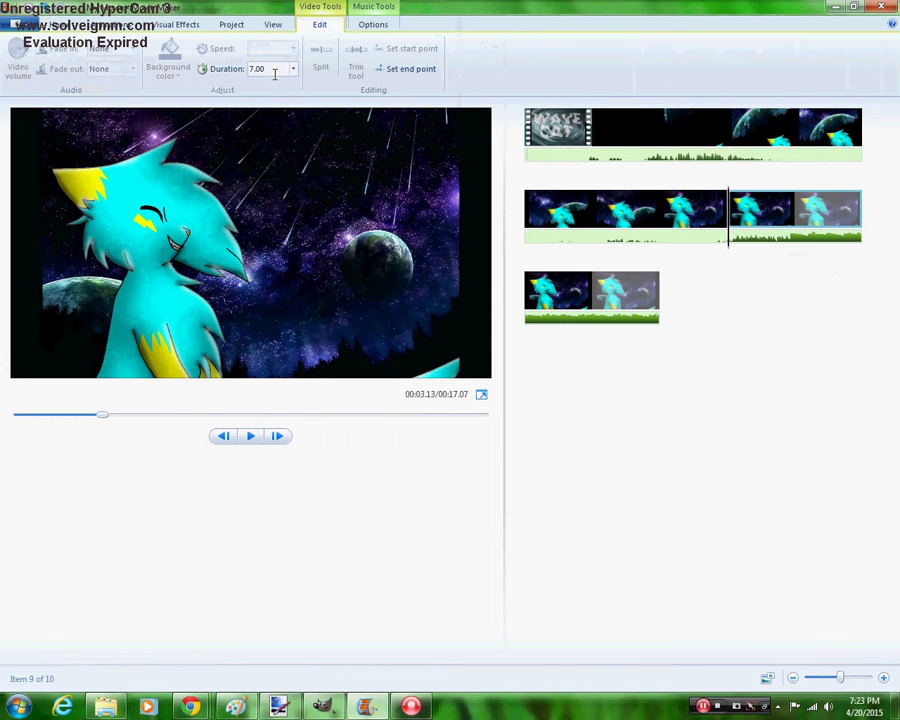
{"action": "type", "text": ".0"}
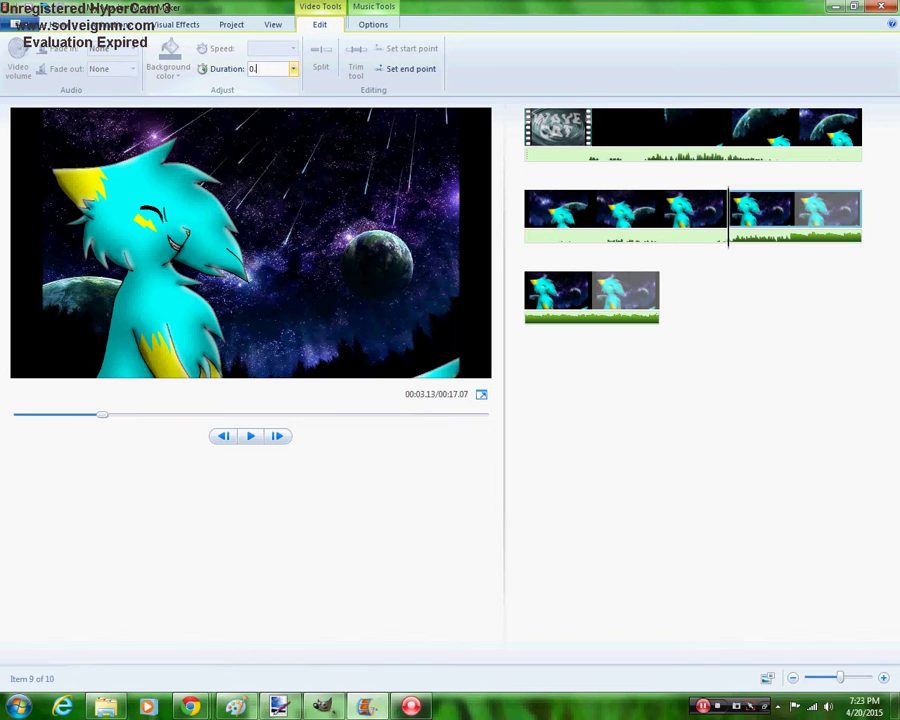
{"action": "key", "text": "Return"}
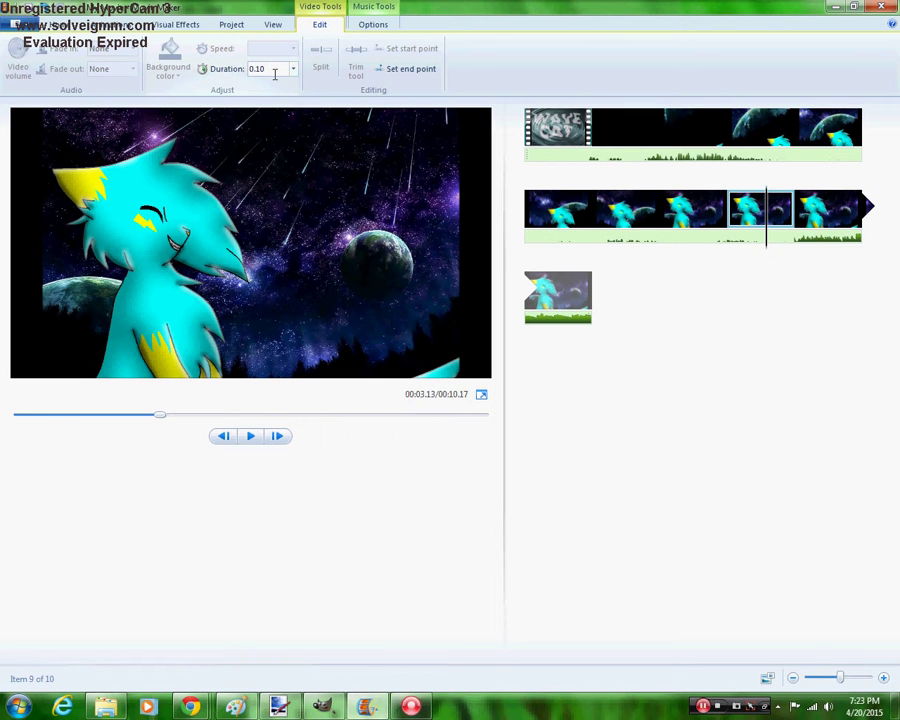
Select the final b.png frame and set its duration to 0.10 seconds
{"action": "key", "text": "Right"}
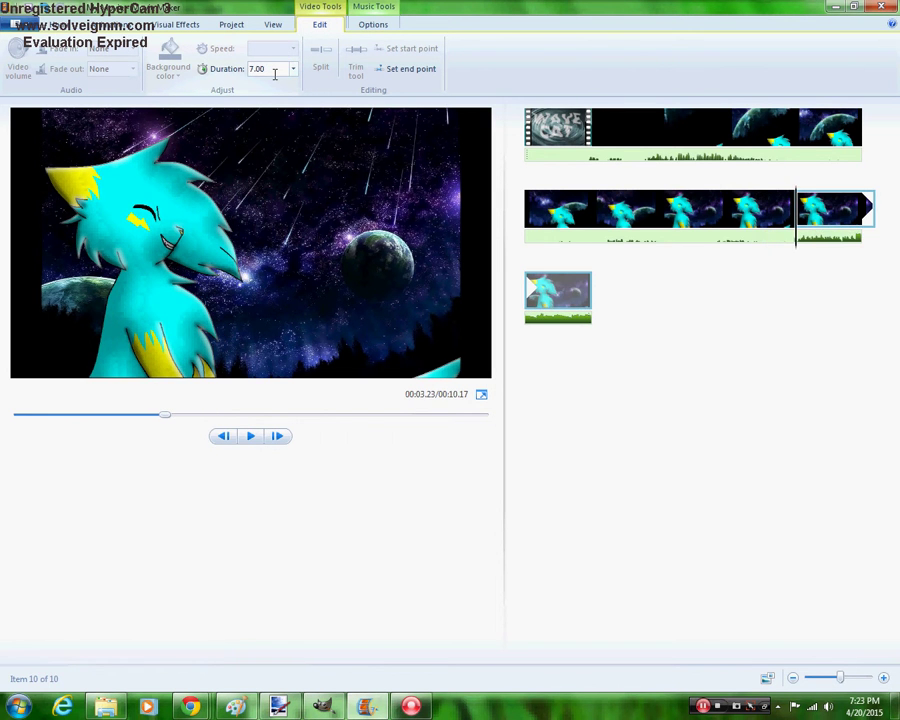
{"action": "left_click", "coordinate": [275, 74]}
{"action": "type", "text": "0.1"}
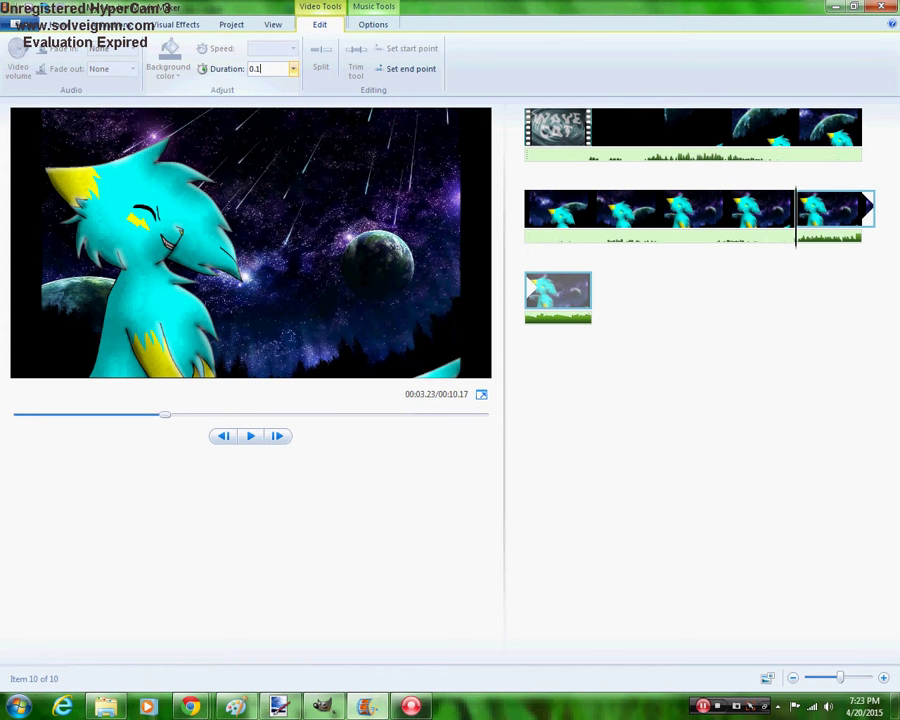
{"action": "type", "text": "0"}
{"action": "key", "text": "Return"}
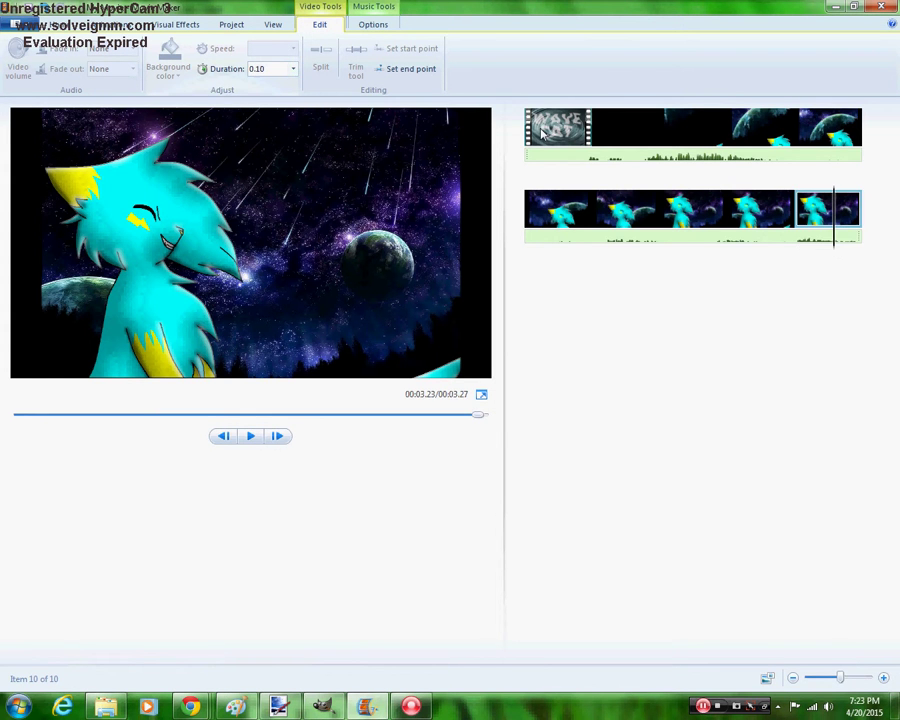
Rewind the intro to its start, check the rysk - LIGHTZ video in Chrome, and return to Movie Maker
{"action": "key", "text": "Home"}
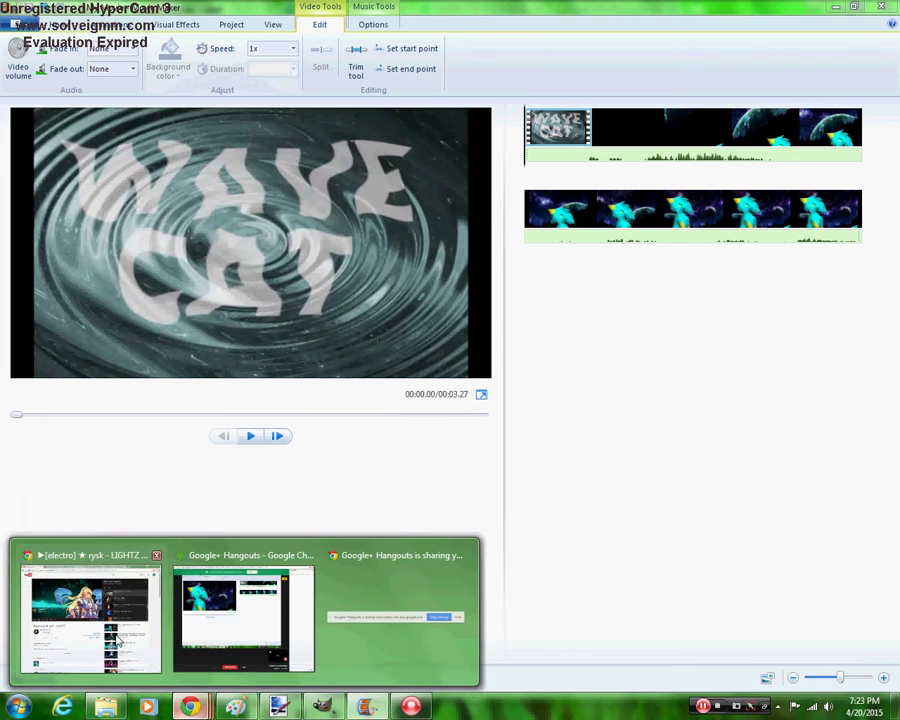
{"action": "left_click", "coordinate": [90, 615]}
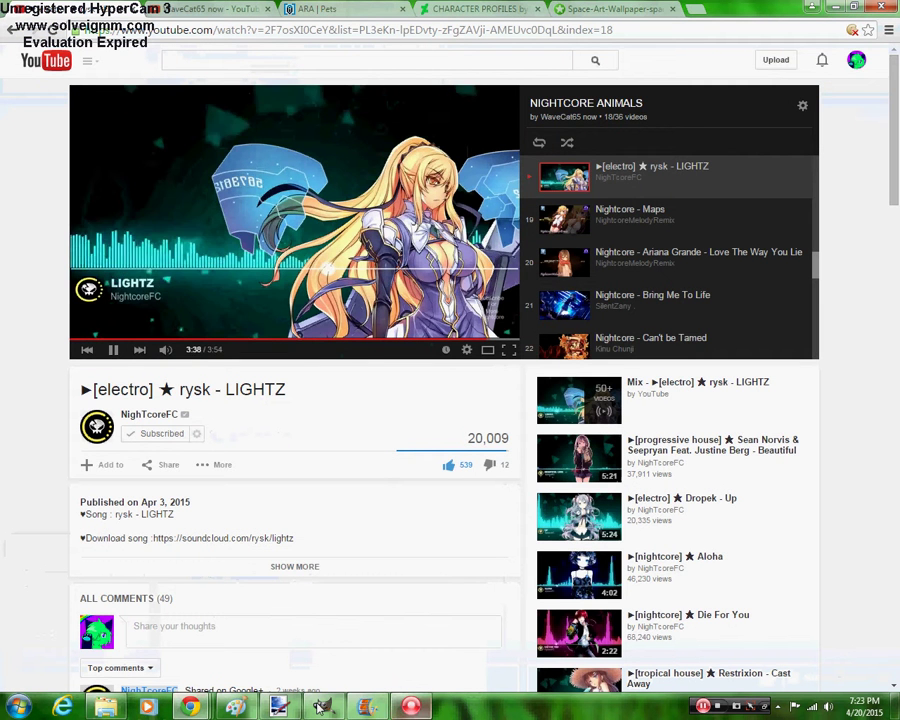
{"action": "left_click", "coordinate": [352, 709]}
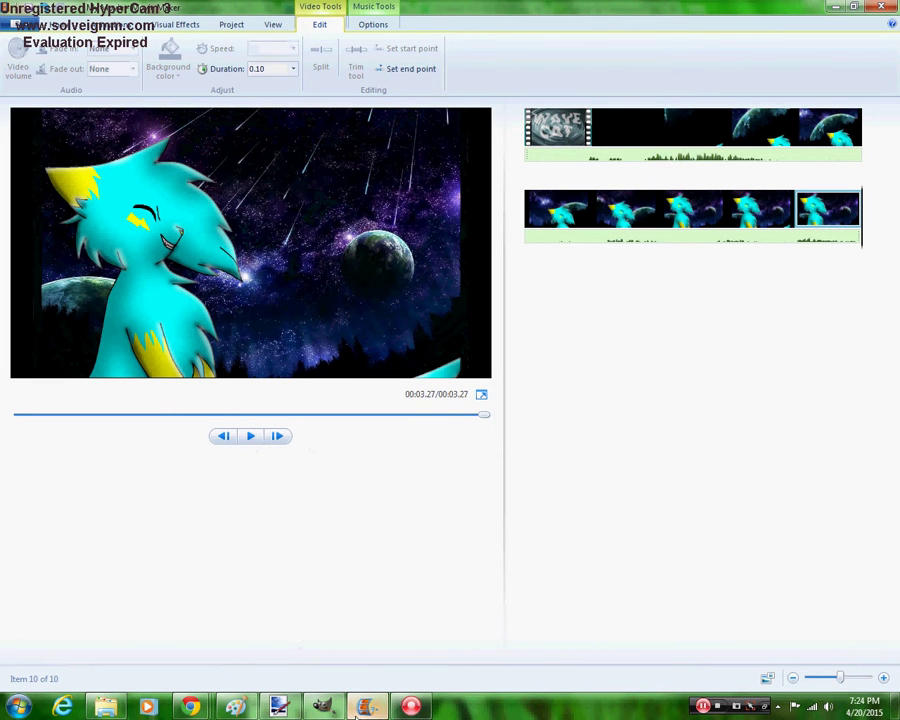
Switch to GIMP, duplicate the visible cat layer, hide the original, and shift the copy slightly left with the Scale tool at 1208 x 784
{"action": "left_click", "coordinate": [323, 707]}
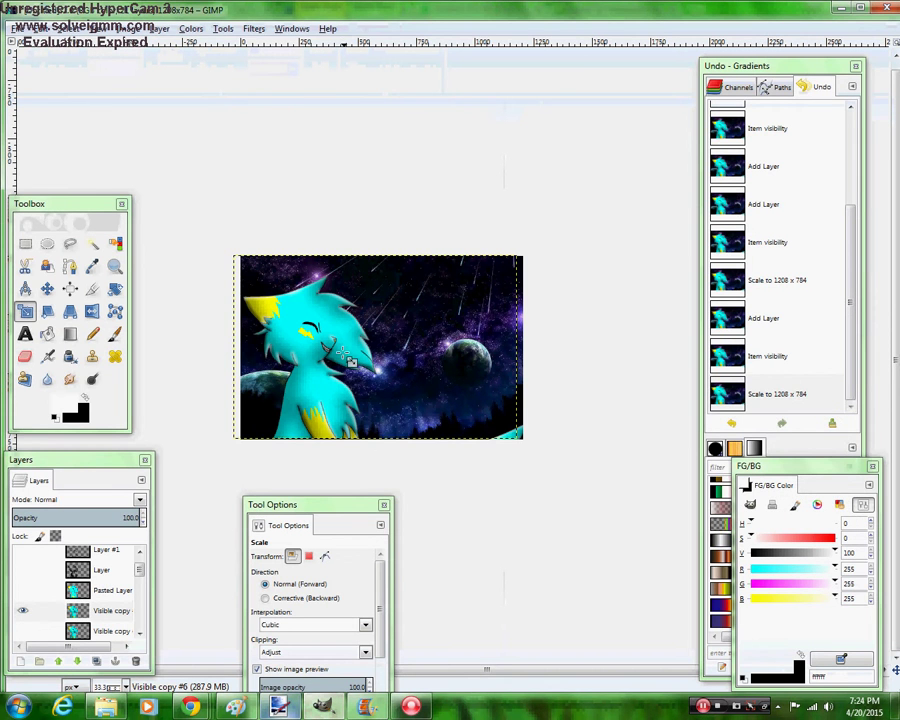
{"action": "left_click", "coordinate": [96, 662]}
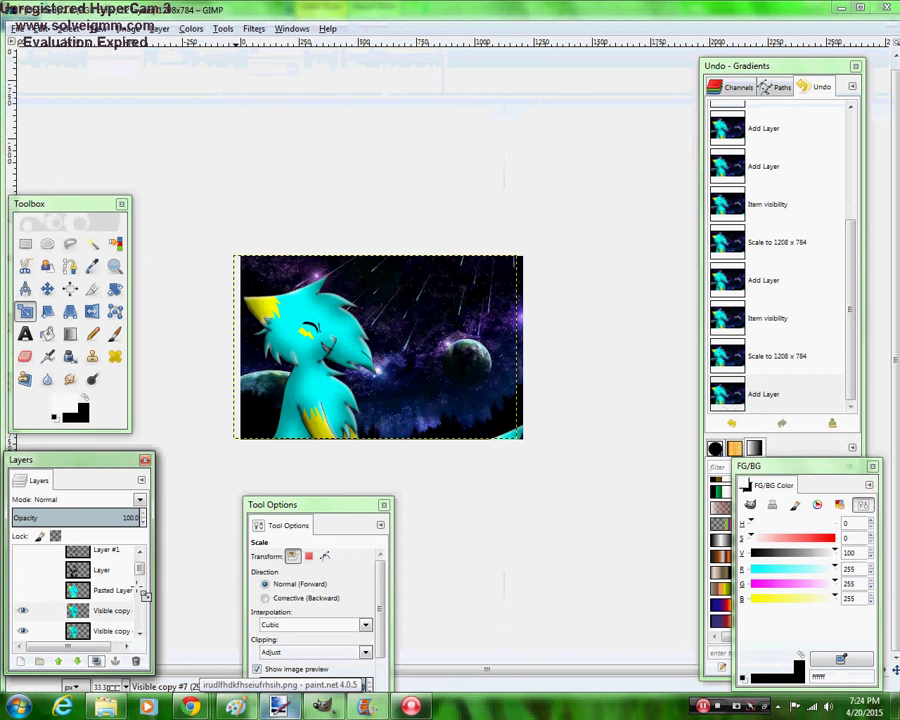
{"action": "left_click", "coordinate": [22, 631]}
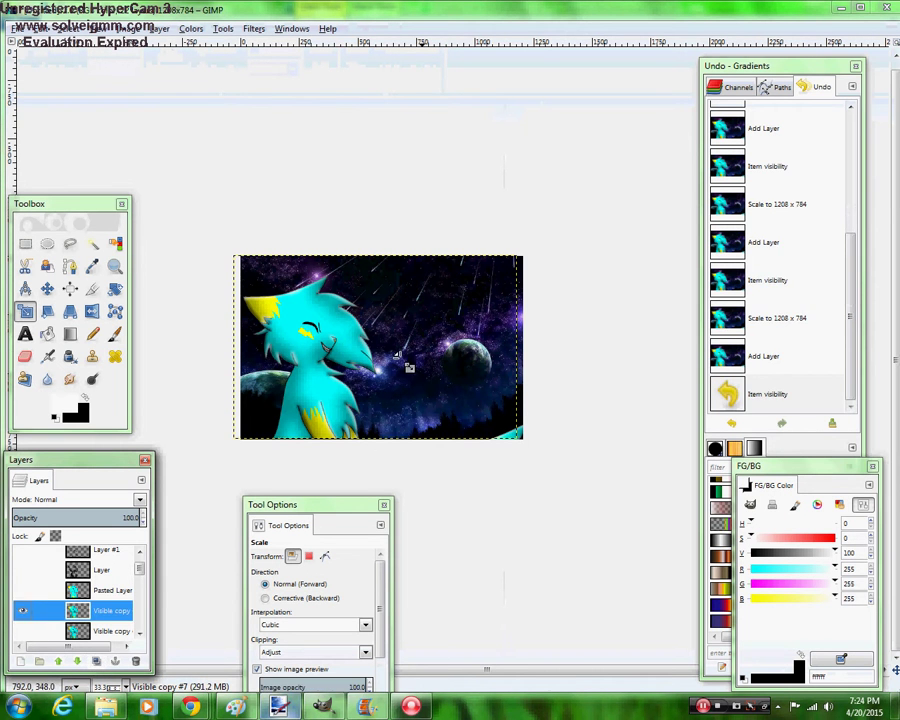
{"action": "left_click", "coordinate": [400, 364]}
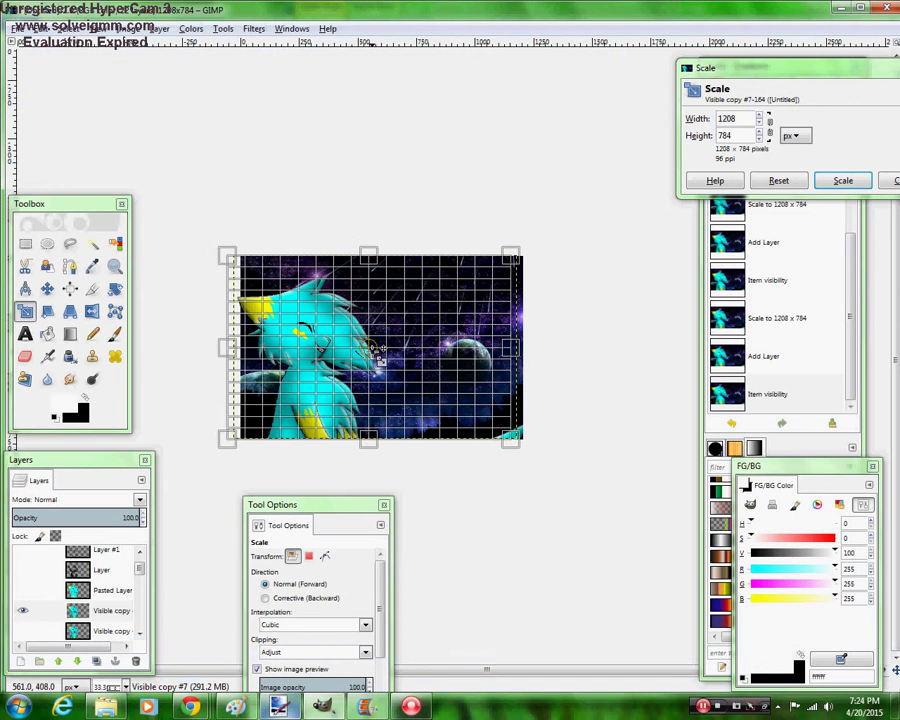
{"action": "left_click", "coordinate": [843, 180]}
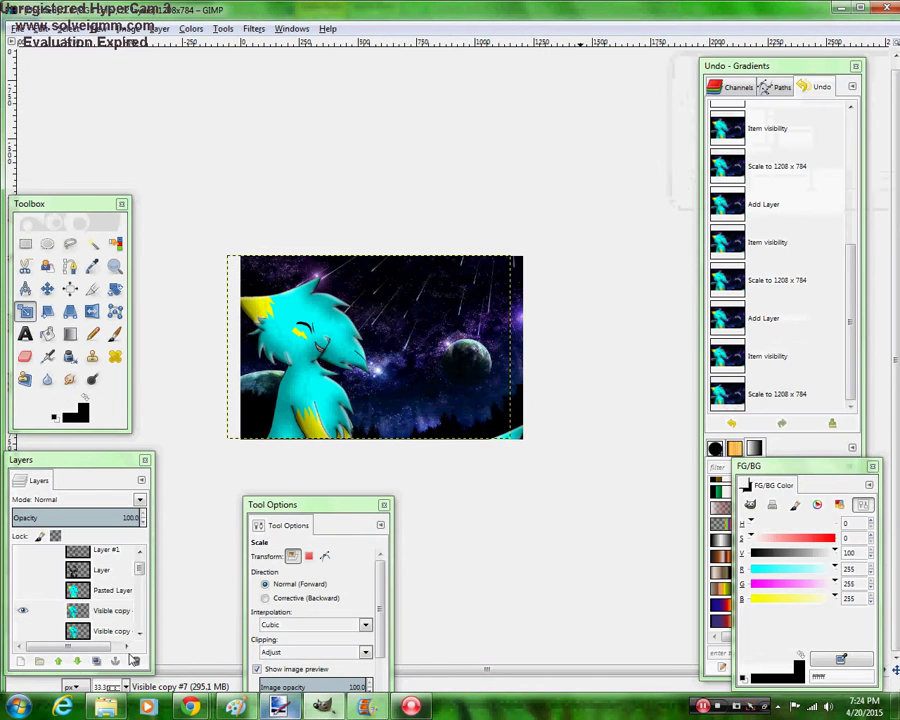
Export the frame as c.png into the intro folder with the existing PNG settings
{"action": "left_click", "coordinate": [16, 28]}
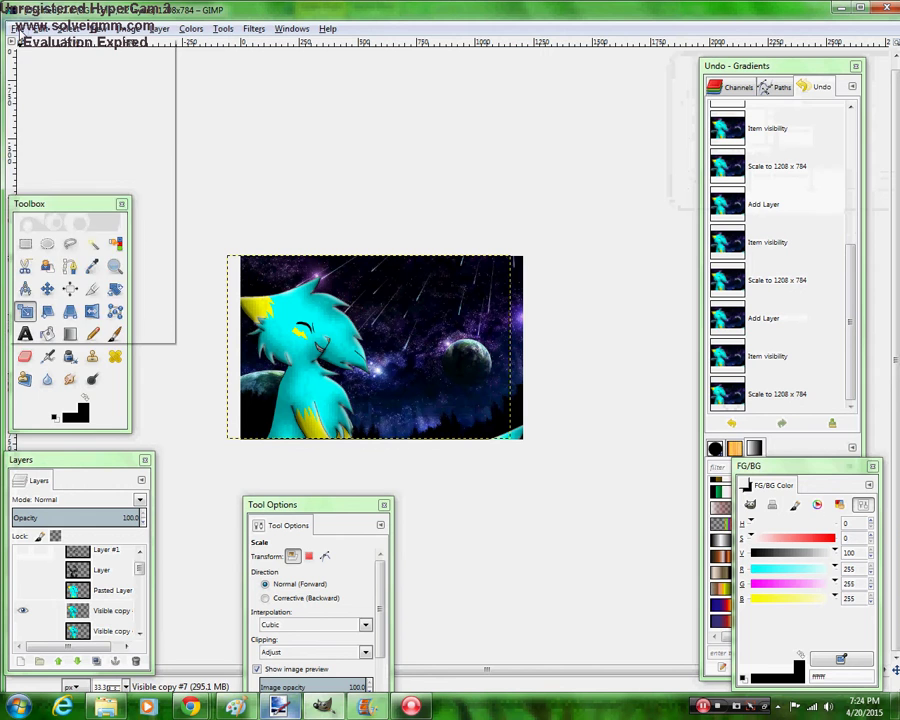
{"action": "left_click", "coordinate": [83, 218]}
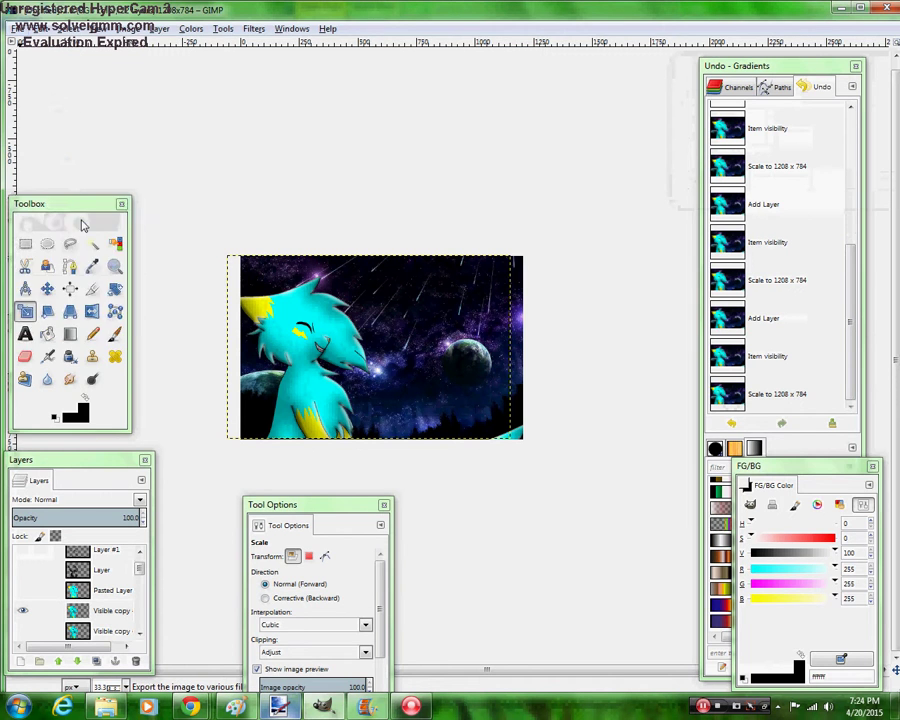
{"action": "type", "text": "c"}
{"action": "key", "text": "Return"}
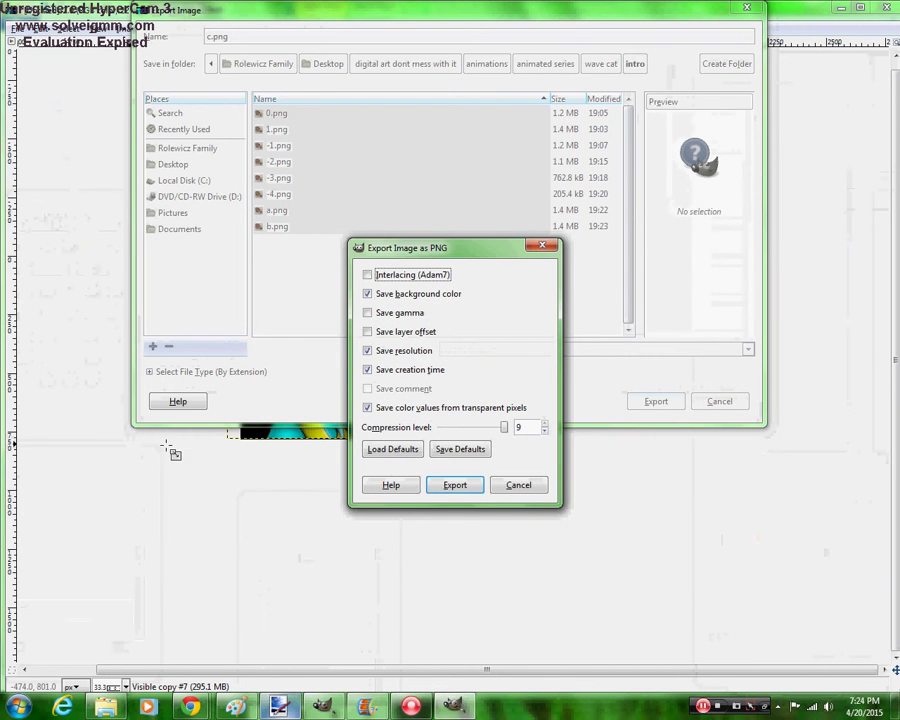
{"action": "left_click", "coordinate": [478, 487]}
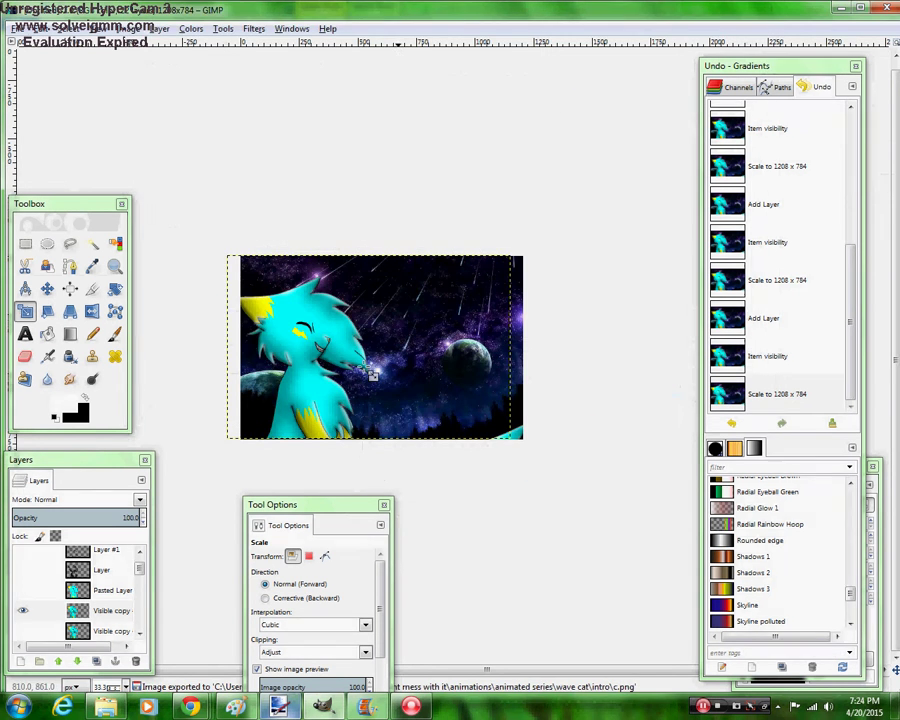
{"action": "key", "text": "Tab"}
{"action": "left_click", "coordinate": [375, 350]}
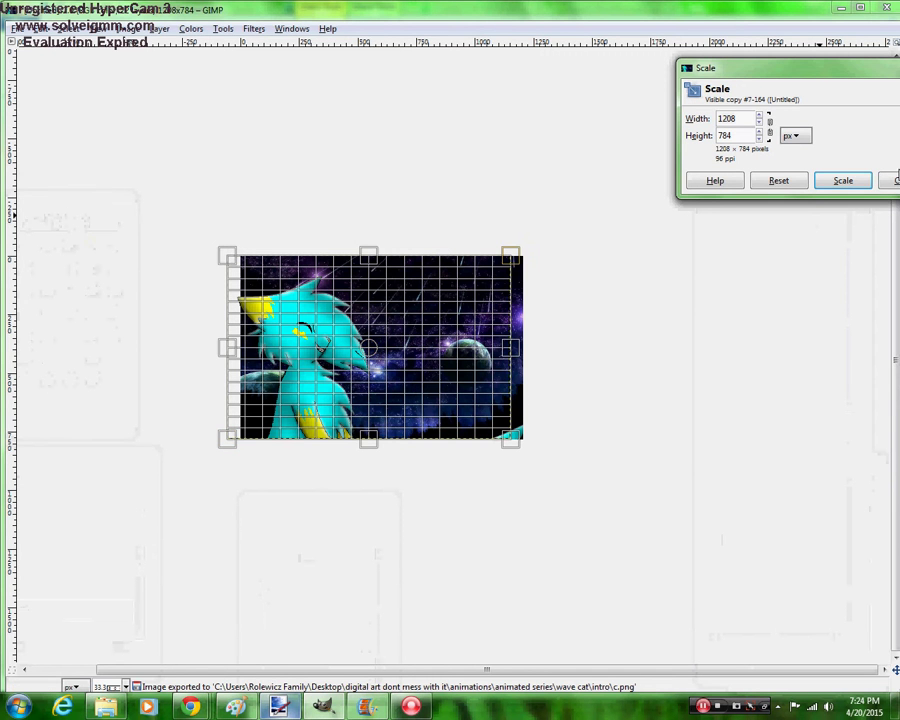
{"action": "left_click", "coordinate": [843, 180]}
{"action": "key", "text": "Tab"}
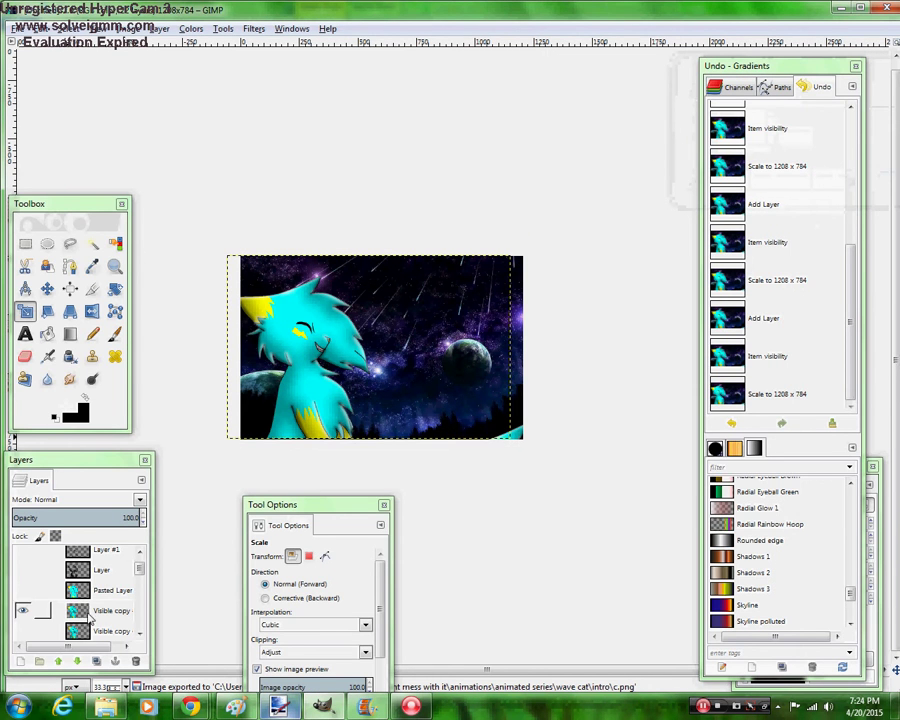
Duplicate the cat layer again, hide the earlier copy, and shift the new copy farther left with the Scale tool at 1208 x 784
{"action": "left_click", "coordinate": [96, 661]}
{"action": "left_click", "coordinate": [22, 631]}
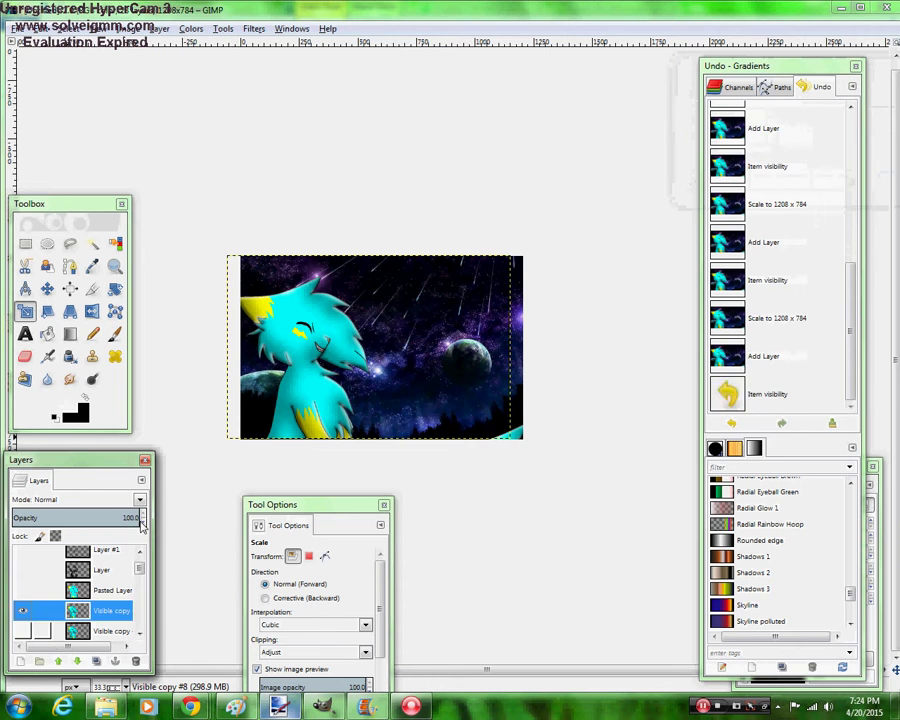
{"action": "key", "text": "Tab"}
{"action": "left_click", "coordinate": [386, 378]}
{"action": "key", "text": "Tab"}
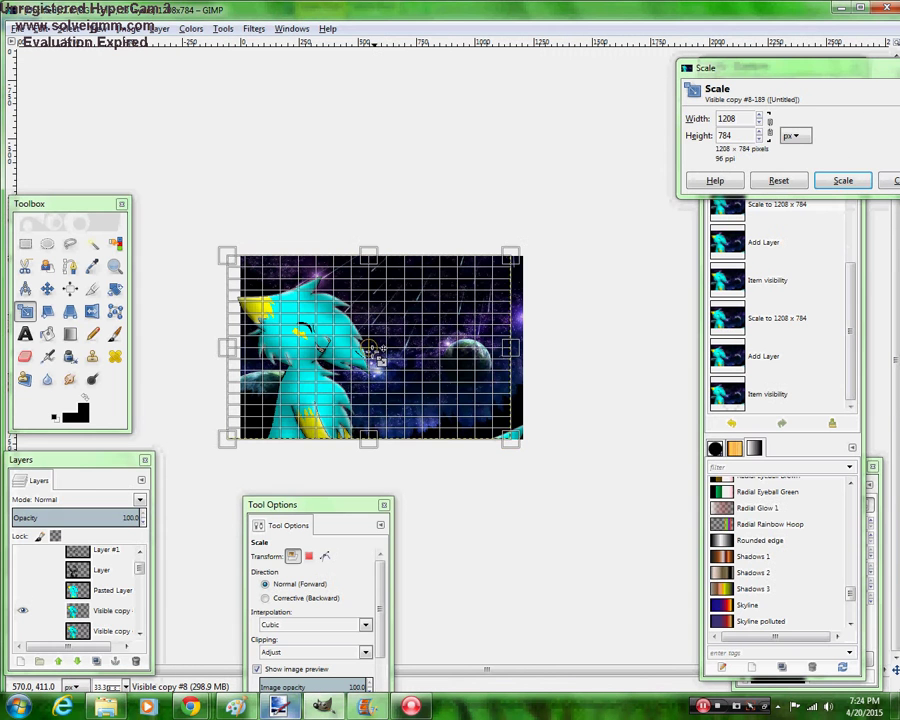
{"action": "left_click_drag", "start_coordinate": [363, 350], "coordinate": [353, 353]}
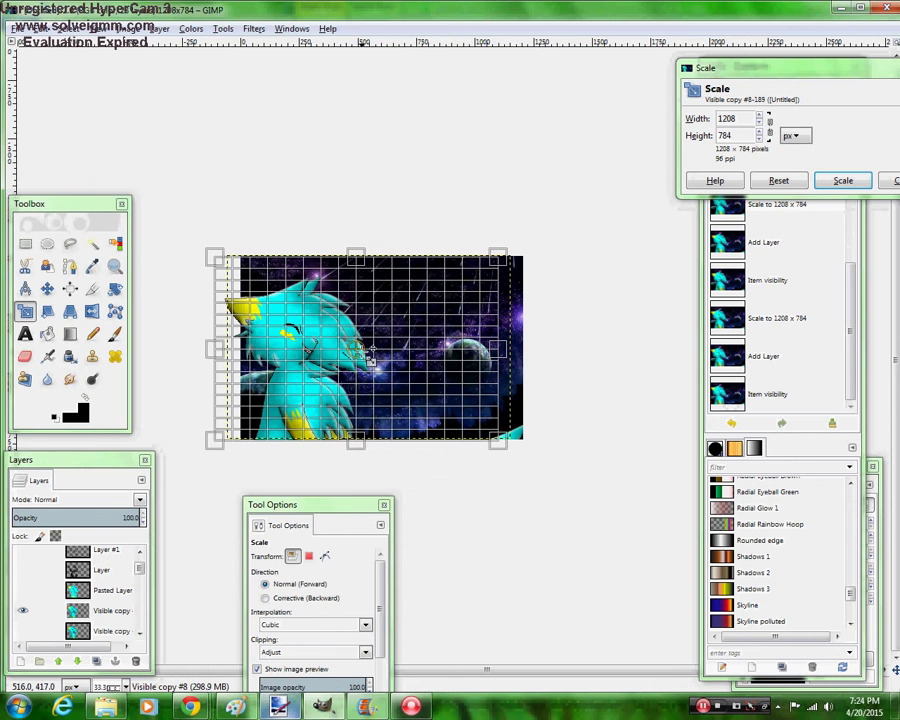
{"action": "left_click", "coordinate": [842, 181]}
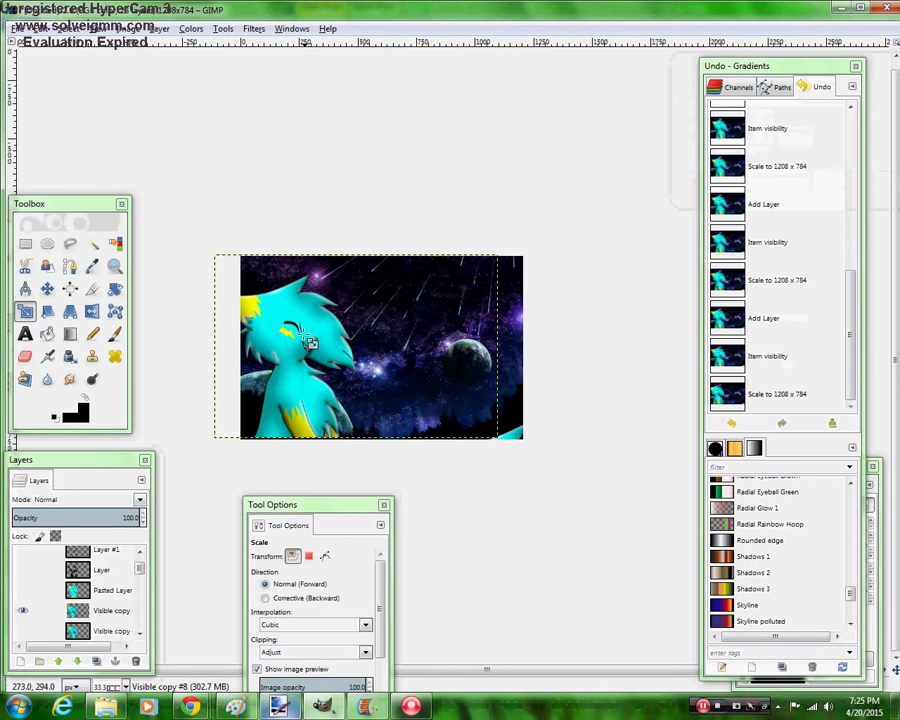
{"action": "left_click", "coordinate": [224, 247]}
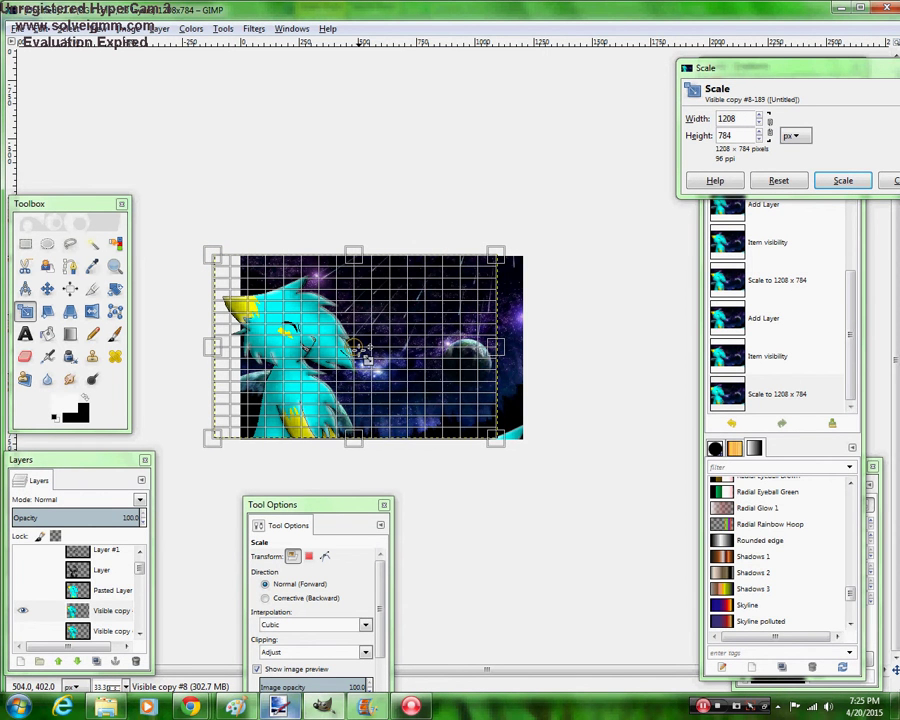
{"action": "left_click_drag", "start_coordinate": [359, 351], "coordinate": [361, 352]}
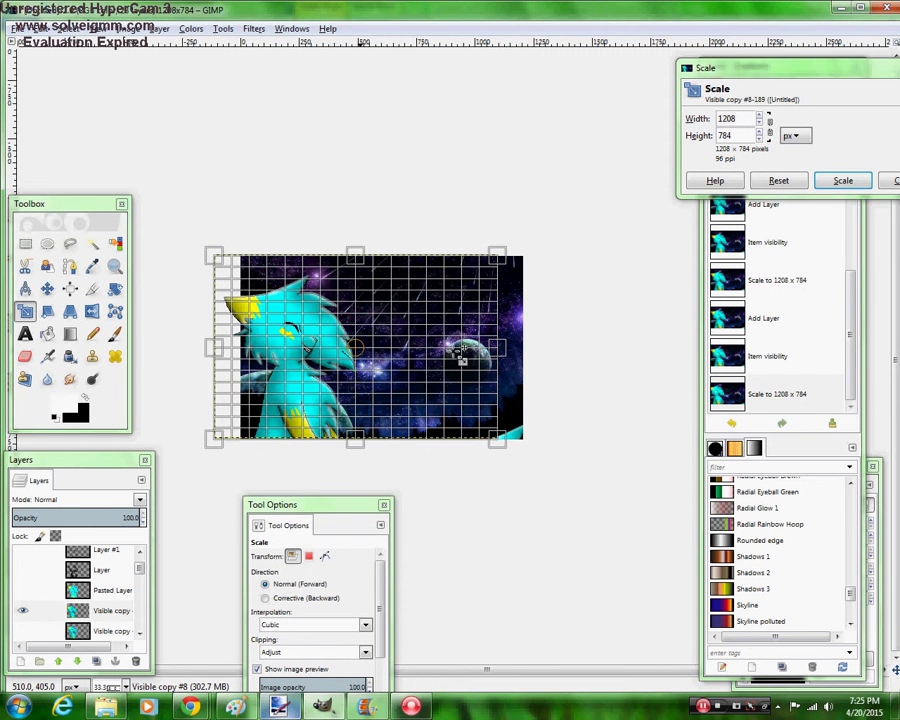
{"action": "left_click", "coordinate": [842, 181]}
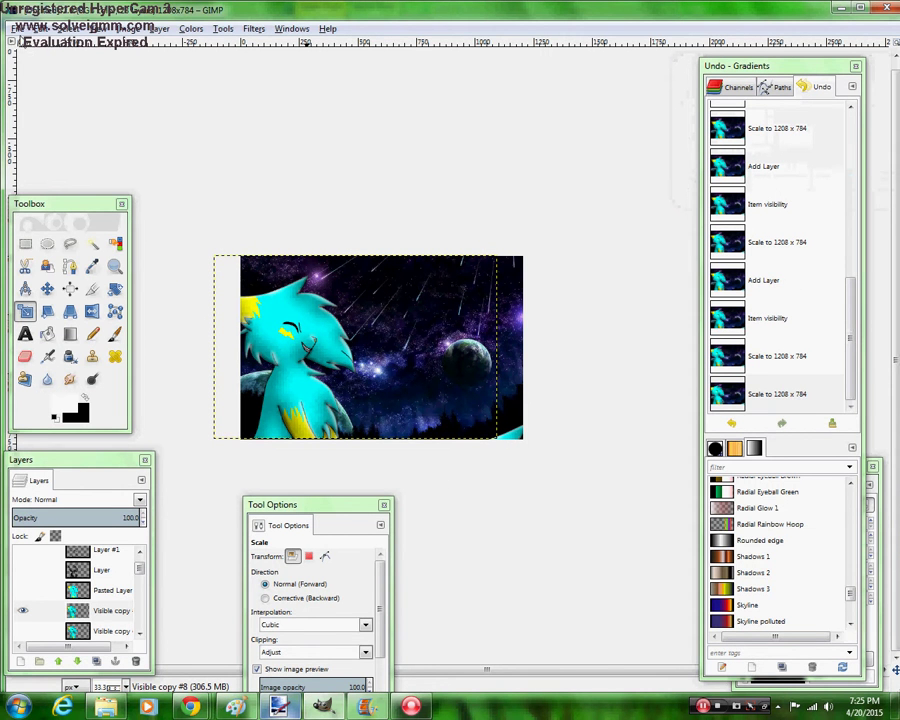
Export the shifted frame as d.png into the intro folder with the existing PNG settings
{"action": "left_click", "coordinate": [17, 29]}
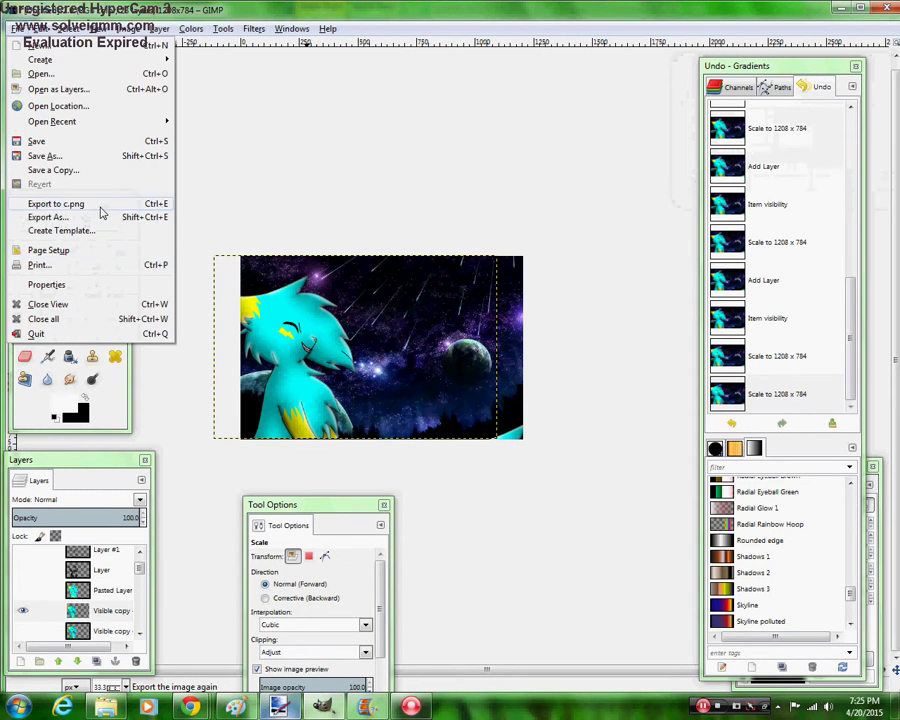
{"action": "left_click", "coordinate": [101, 216]}
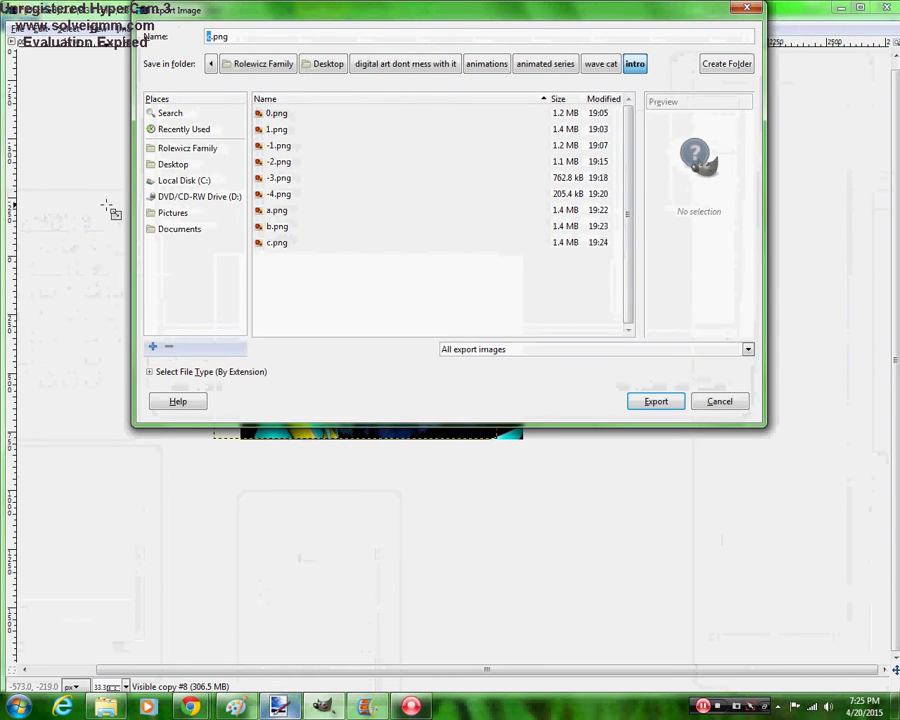
{"action": "key", "text": "Return"}
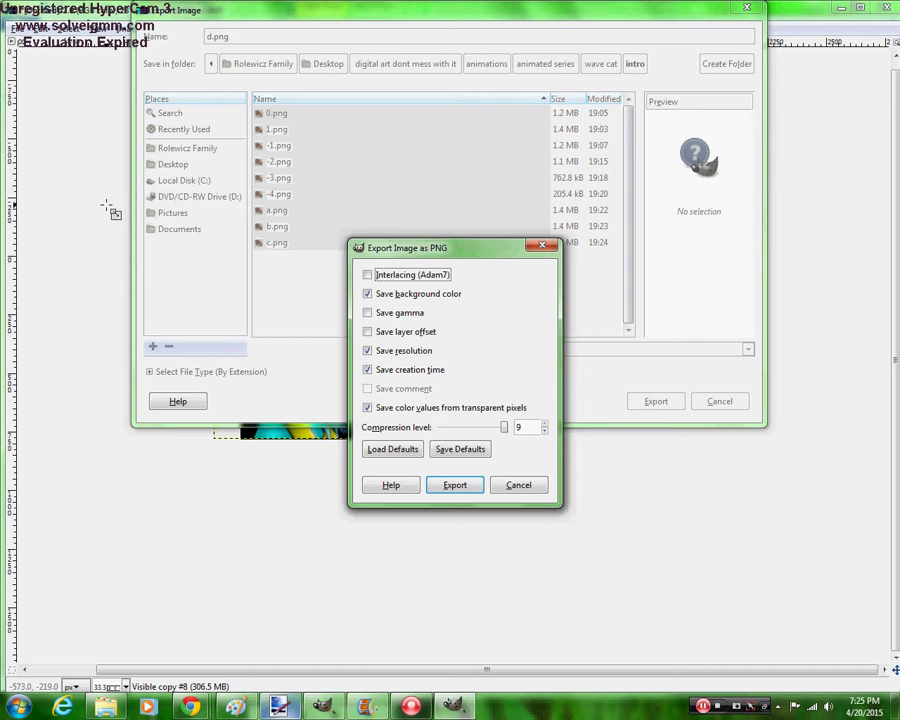
{"action": "left_click", "coordinate": [466, 484]}
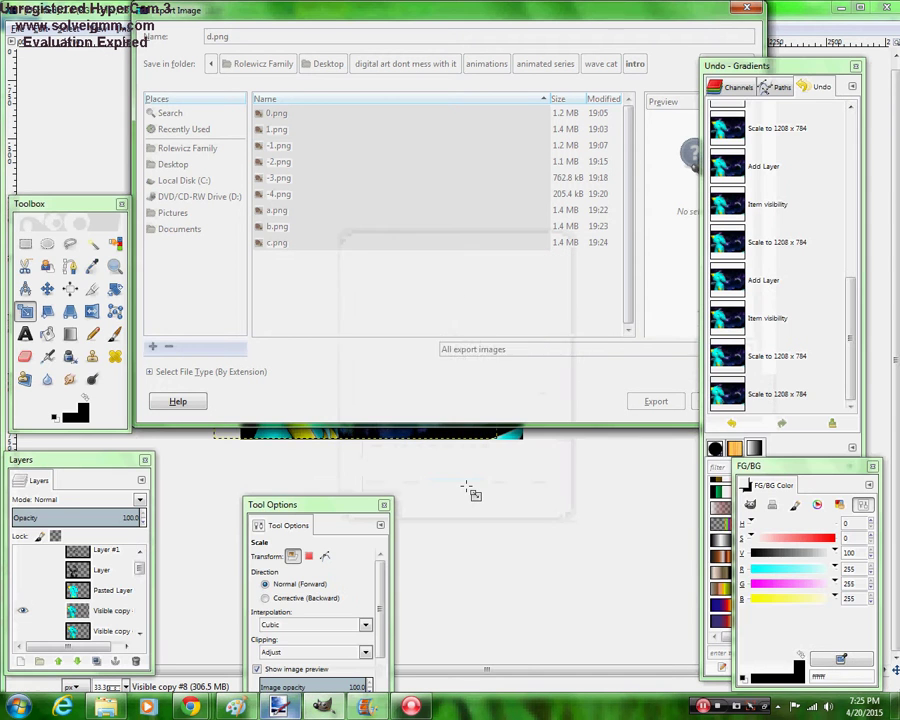
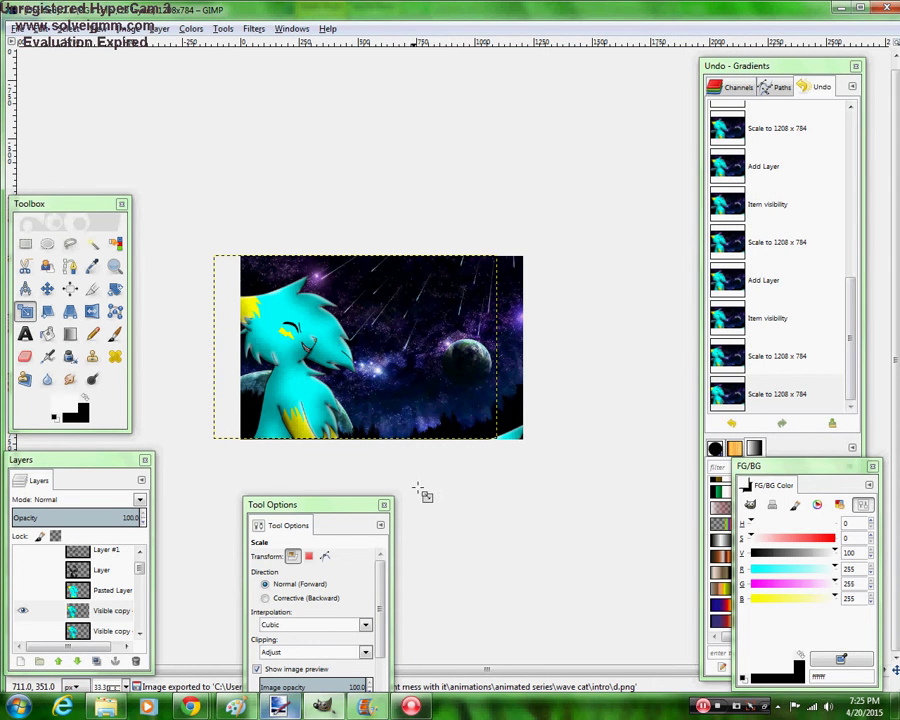
Switch to Movie Maker and add the frames c.png and d.png to the end of the timeline
{"action": "left_click", "coordinate": [366, 706]}
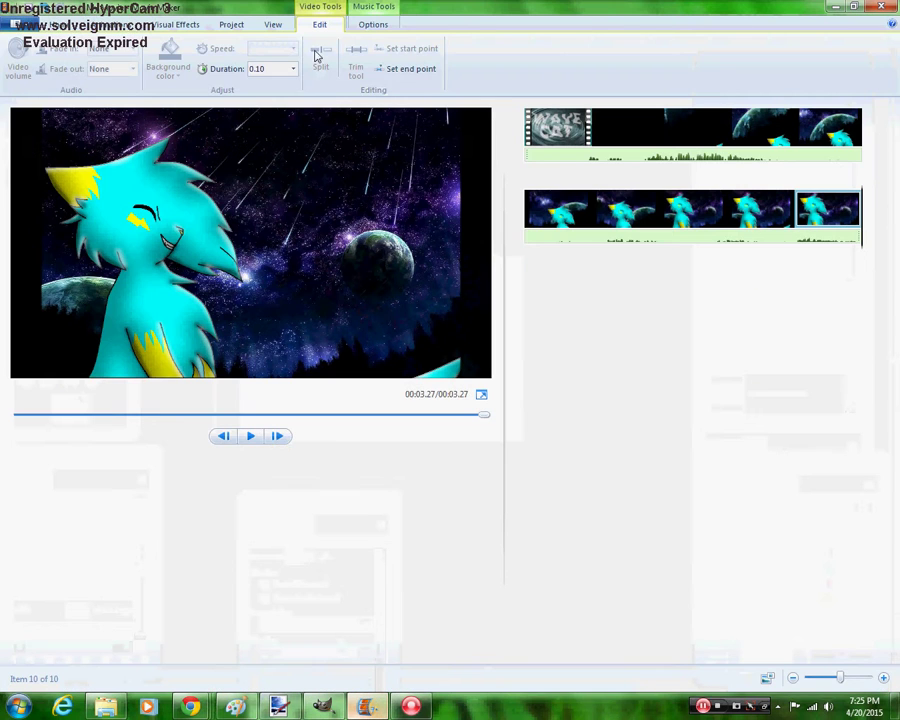
{"action": "left_click", "coordinate": [40, 24]}
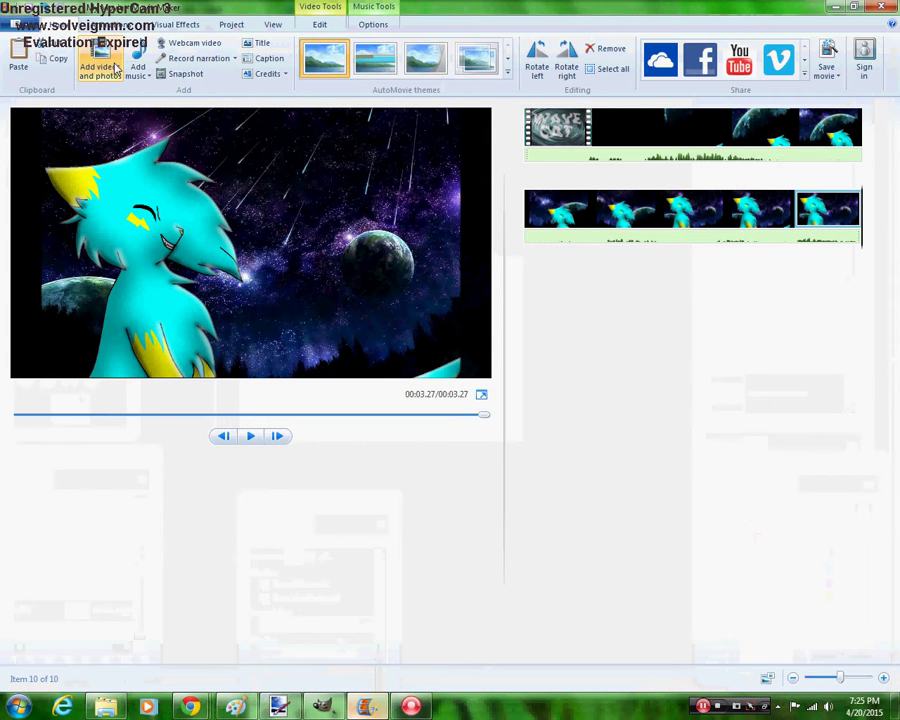
{"action": "left_click", "coordinate": [105, 66]}
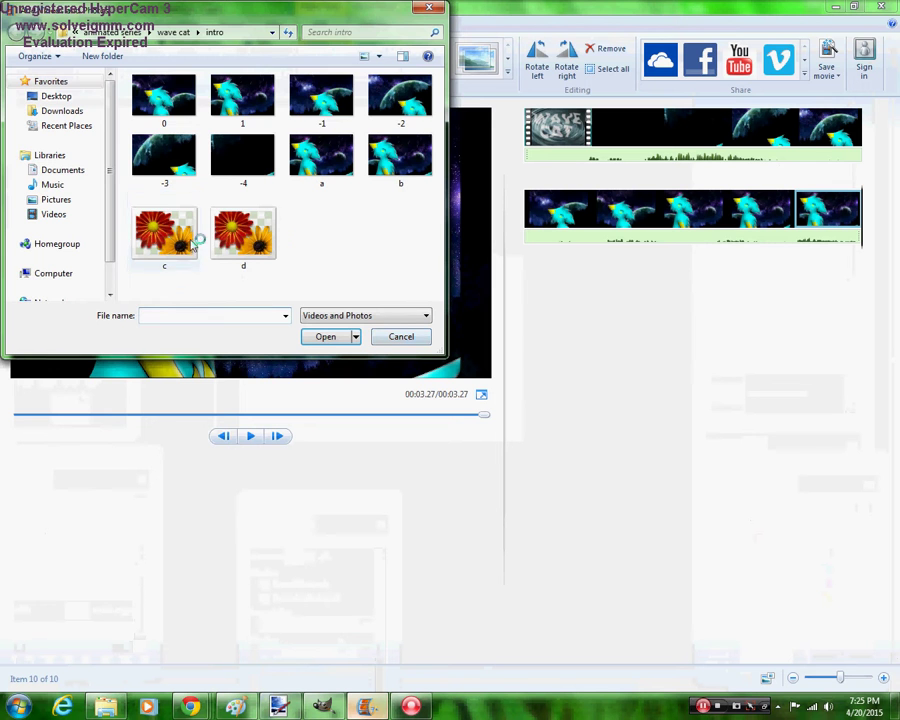
{"action": "left_click_drag", "start_coordinate": [182, 290], "coordinate": [270, 232]}
{"action": "left_click", "coordinate": [326, 337]}
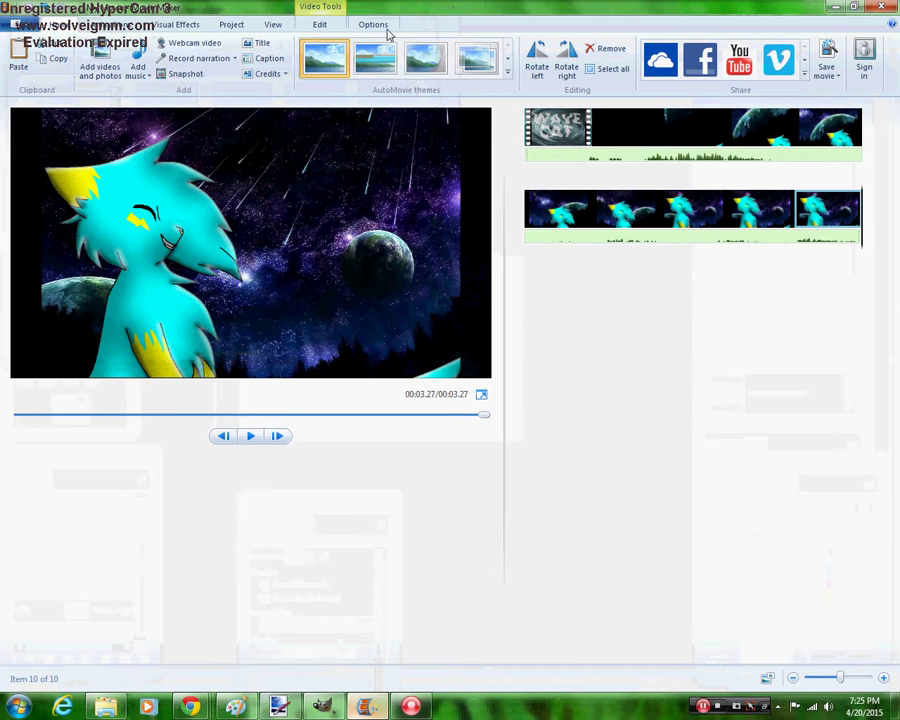
Set the duration of the added c.png and d.png frames to 0.10 seconds and play the intro from its first clip
{"action": "left_click", "coordinate": [317, 26]}
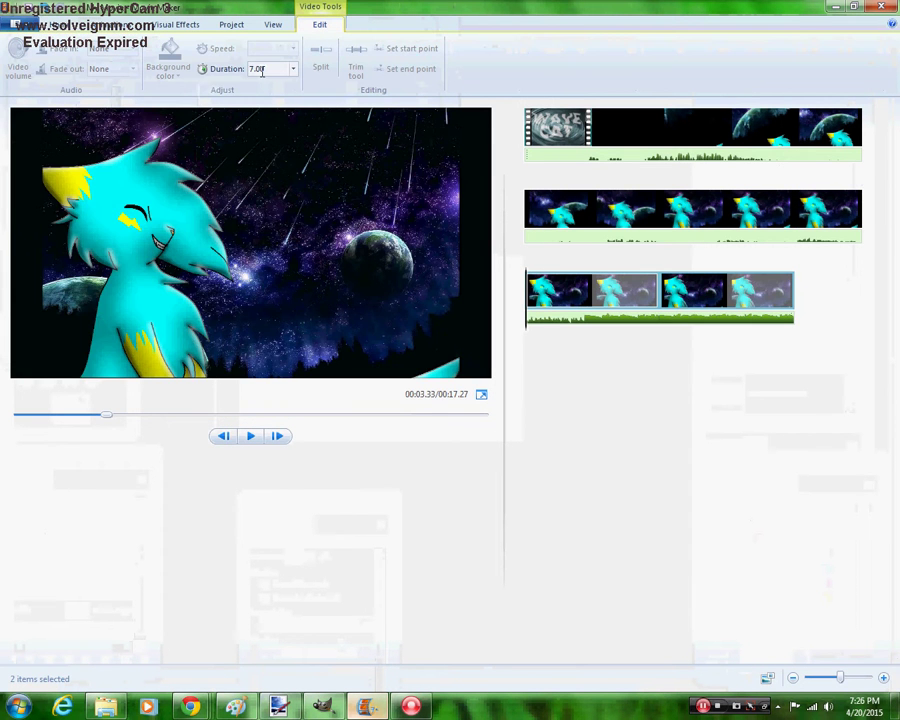
{"action": "left_click", "coordinate": [263, 70]}
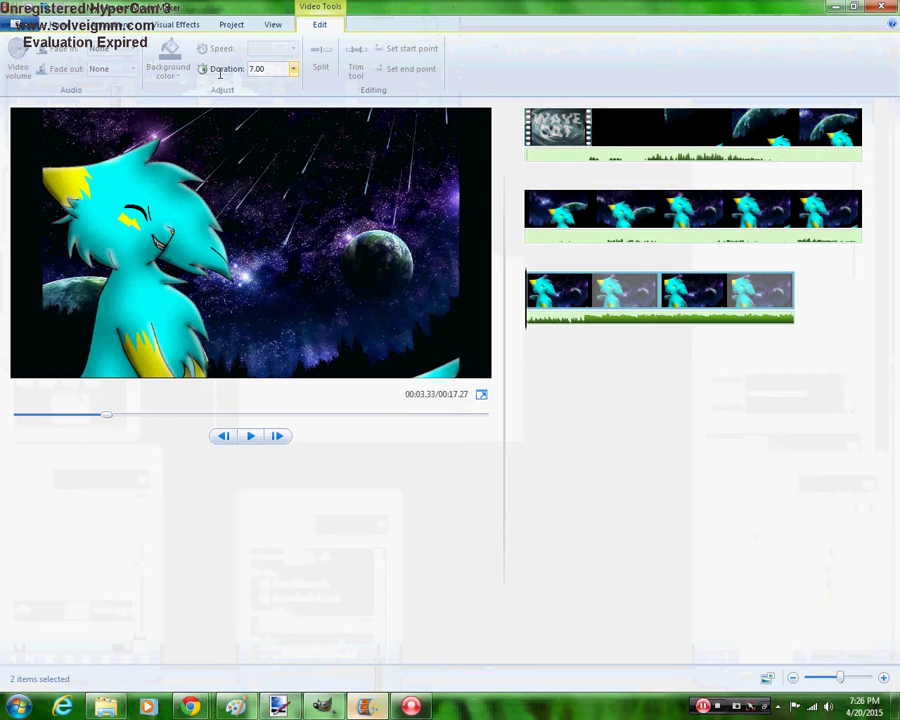
{"action": "key", "text": "ctrl+a"}
{"action": "type", "text": "0.10"}
{"action": "key", "text": "Return"}
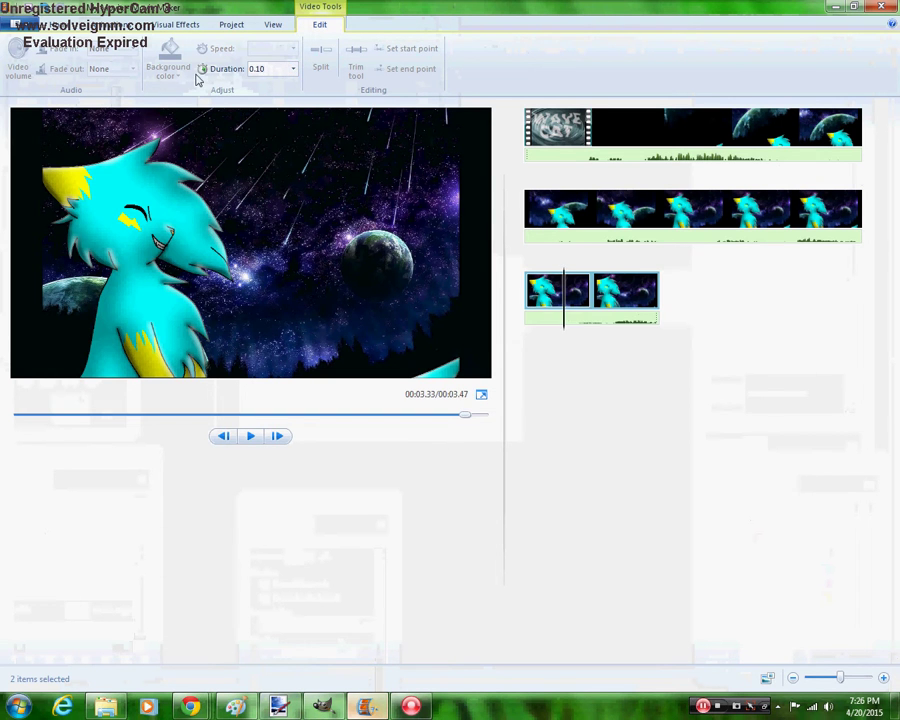
{"action": "left_click", "coordinate": [557, 127]}
{"action": "left_click", "coordinate": [249, 438]}
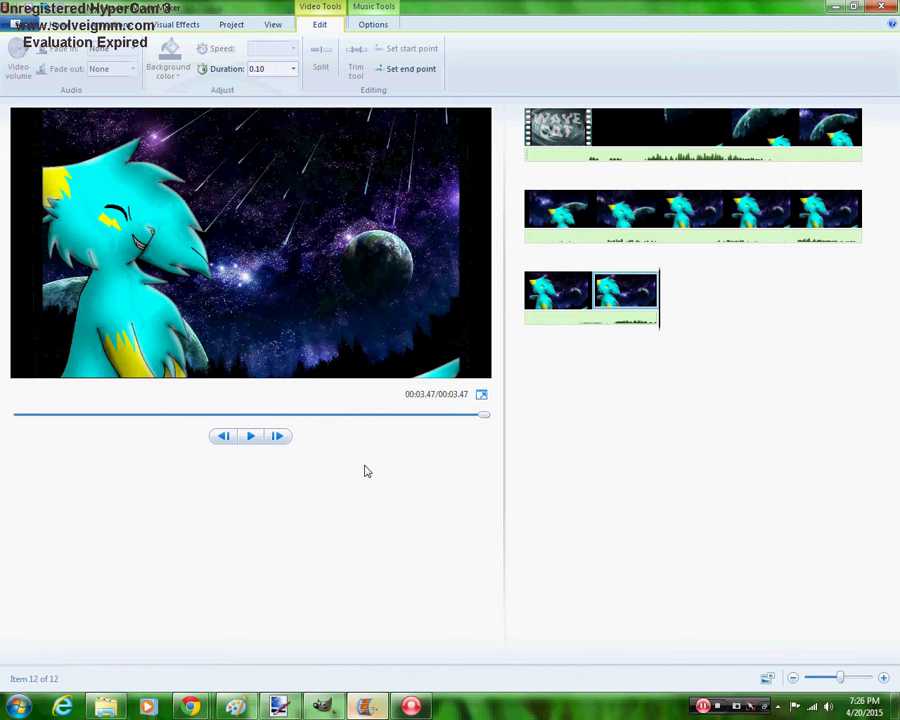
Switch to GIMP and hide the lower Visible copy layer that leaves a cyan piece in the image's lower-right corner
{"action": "left_click", "coordinate": [322, 706]}
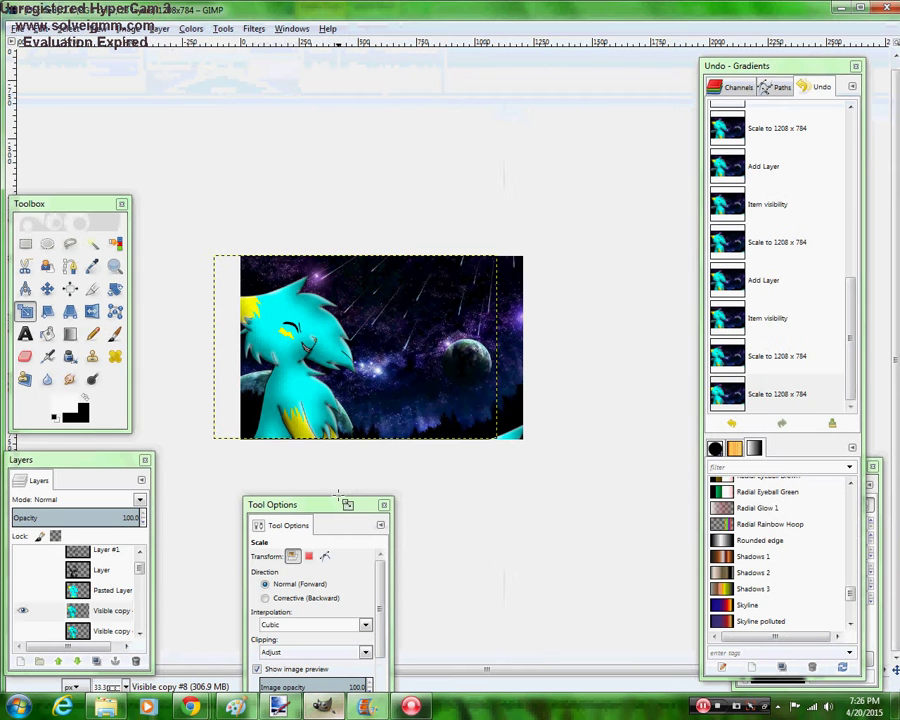
{"action": "scroll", "coordinate": [140, 572], "scroll_direction": "down", "scroll_amount": 5}
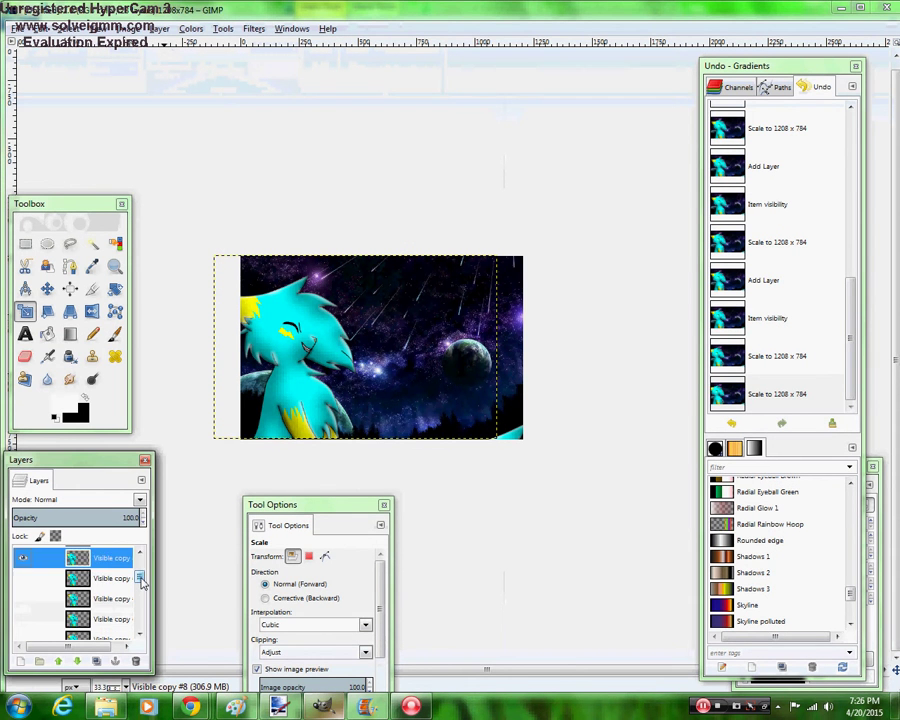
{"action": "left_click", "coordinate": [25, 568]}
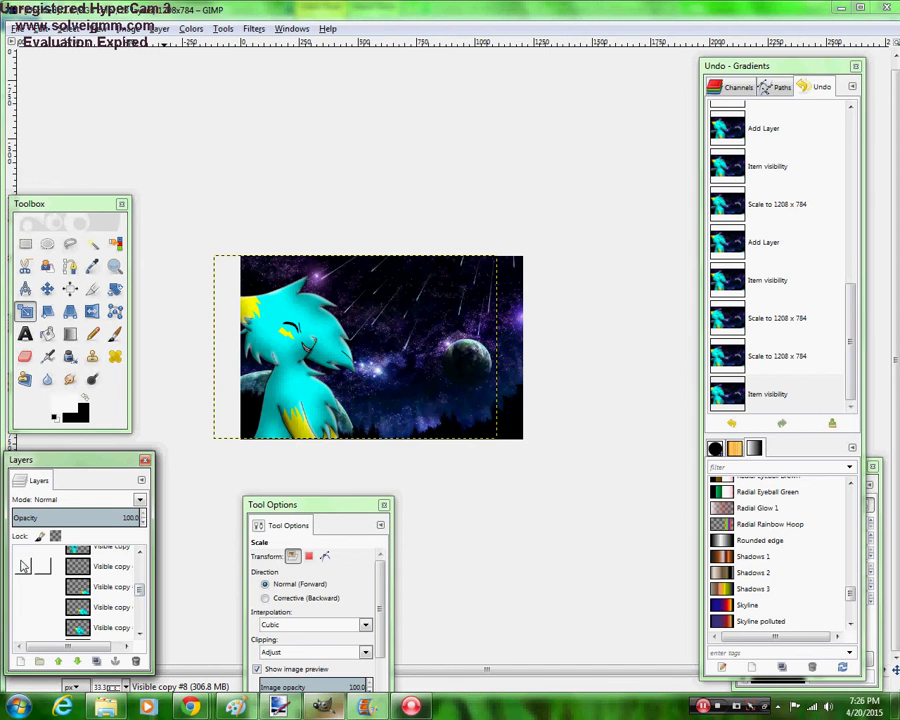
{"action": "scroll", "coordinate": [142, 590], "scroll_direction": "up", "scroll_amount": 1}
{"action": "scroll", "coordinate": [142, 590], "scroll_direction": "up", "scroll_amount": 2}
{"action": "left_click", "coordinate": [110, 586]}
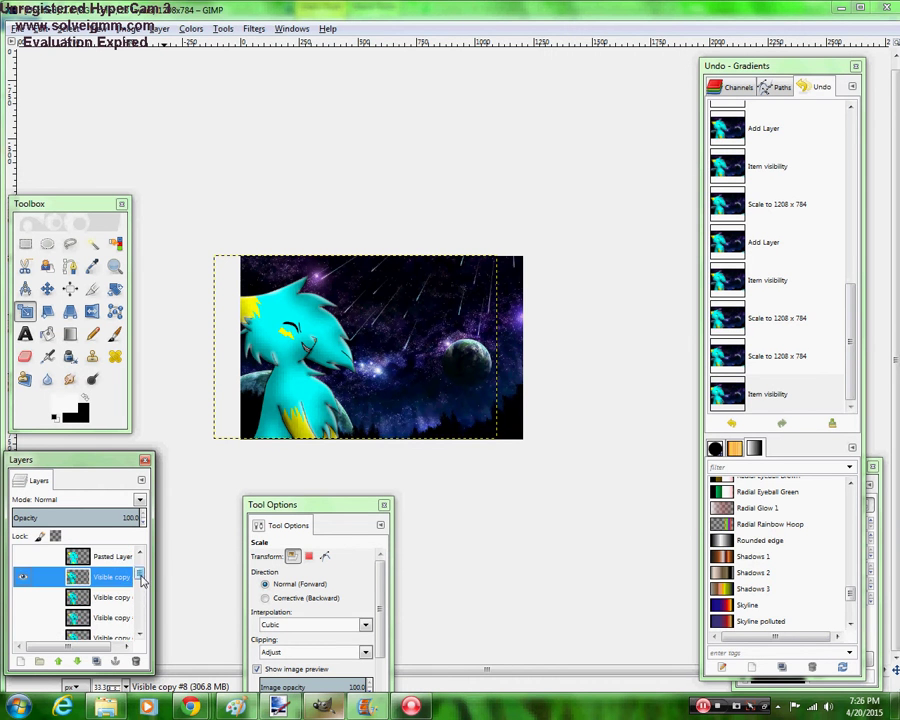
Duplicate the visible cat layer, hide the original, and shift the copy slightly left with the Scale tool, keeping it at 1208 x 784
{"action": "left_click", "coordinate": [95, 661]}
{"action": "left_click", "coordinate": [23, 606]}
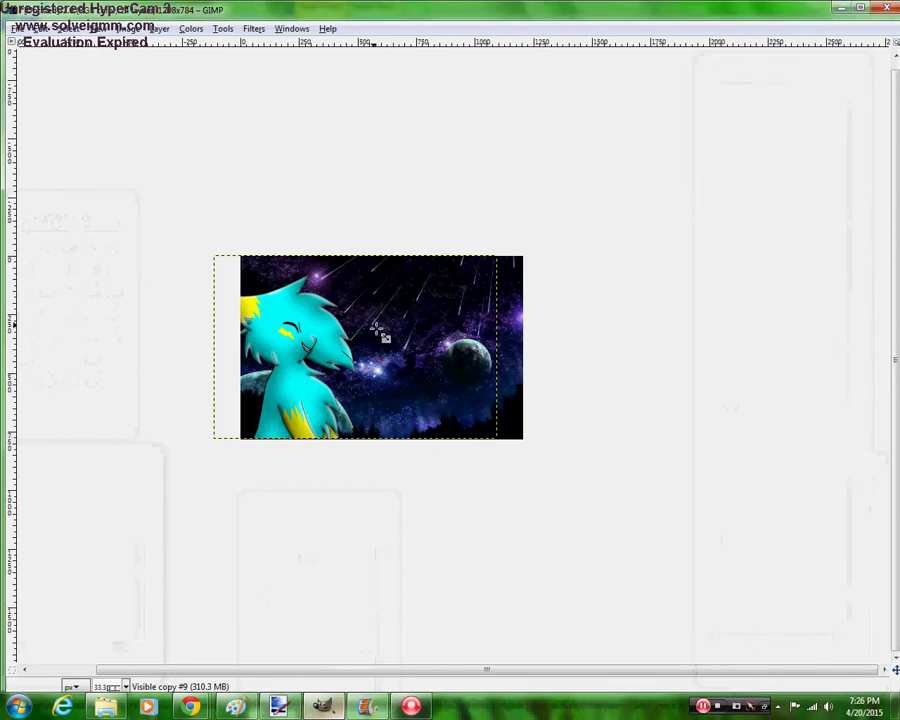
{"action": "left_click", "coordinate": [377, 327]}
{"action": "left_click_drag", "start_coordinate": [366, 359], "coordinate": [360, 361]}
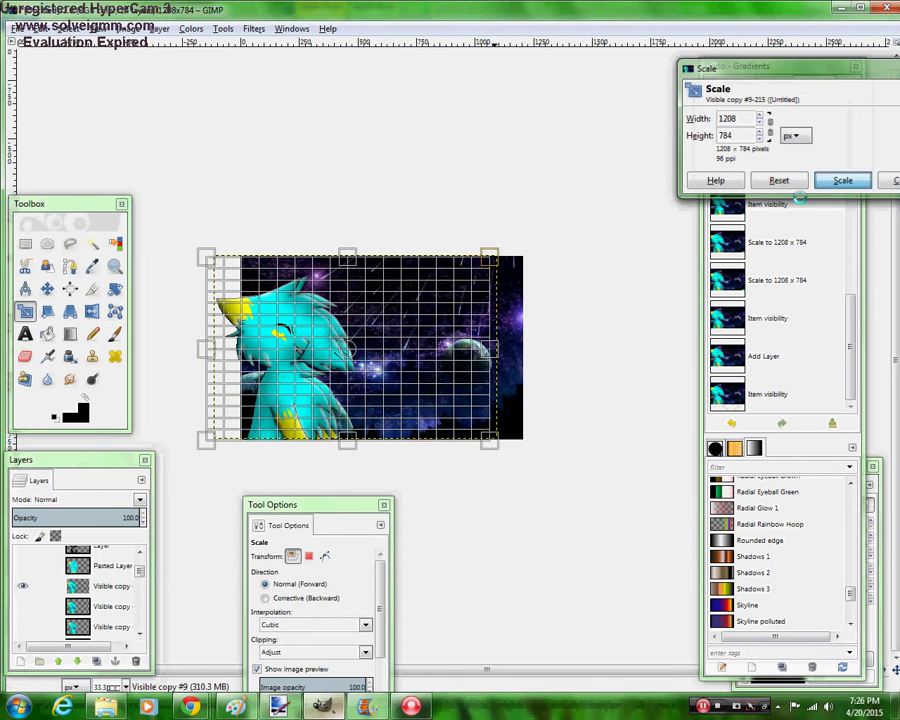
{"action": "left_click", "coordinate": [840, 181]}
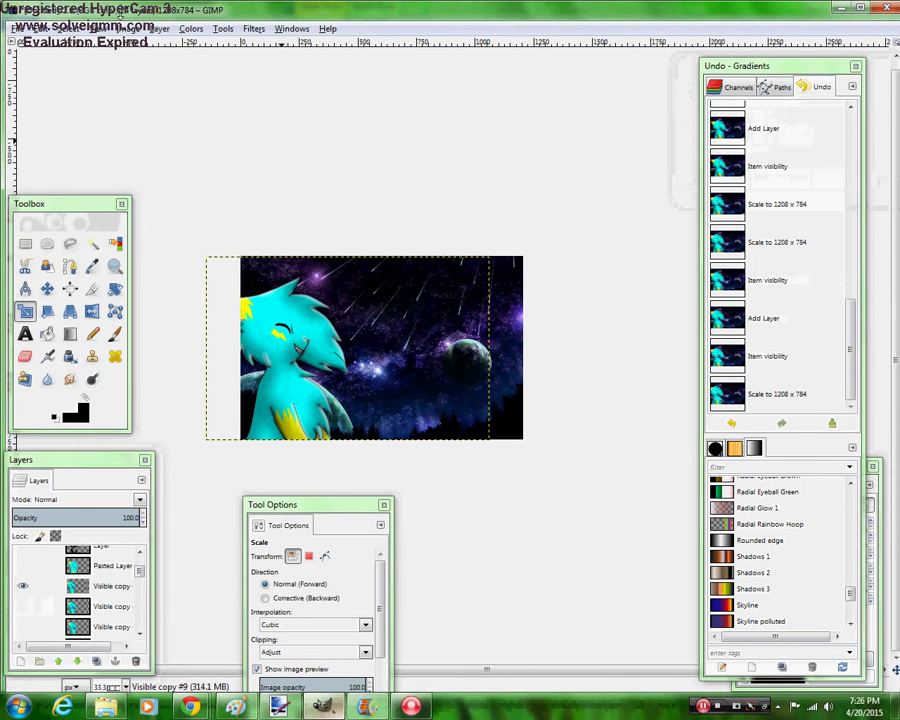
Export the shifted frame as e.png into the intro folder with the existing PNG settings
{"action": "left_click", "coordinate": [18, 28]}
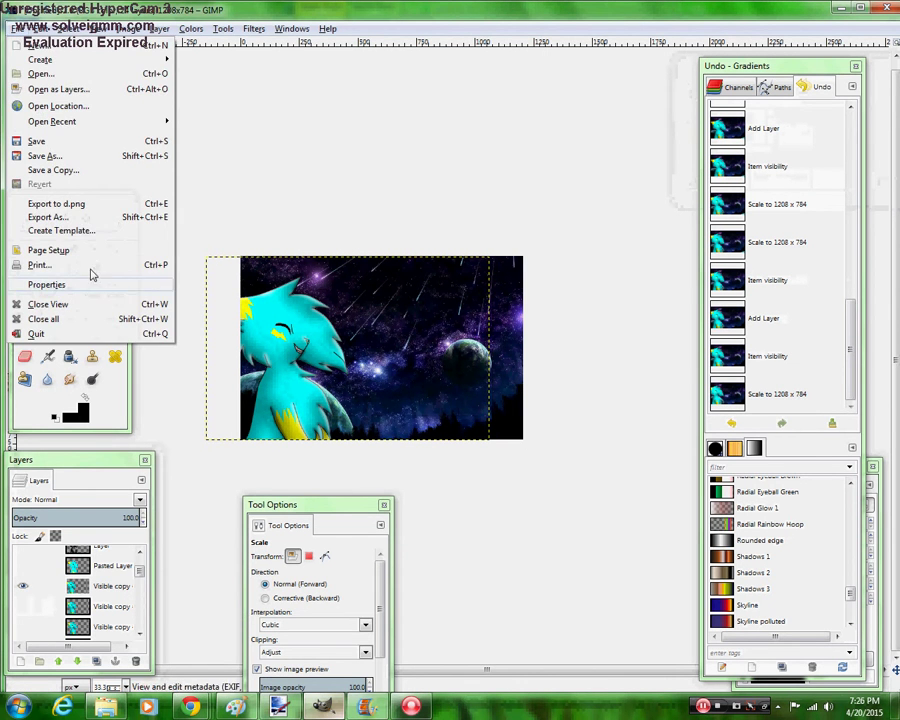
{"action": "left_click", "coordinate": [82, 222]}
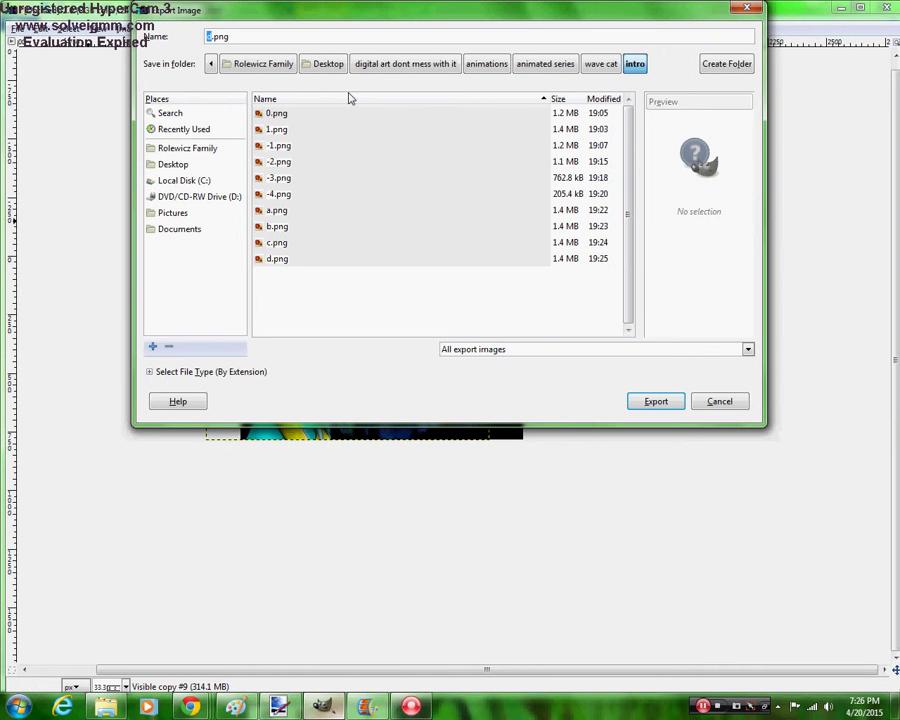
{"action": "type", "text": "e"}
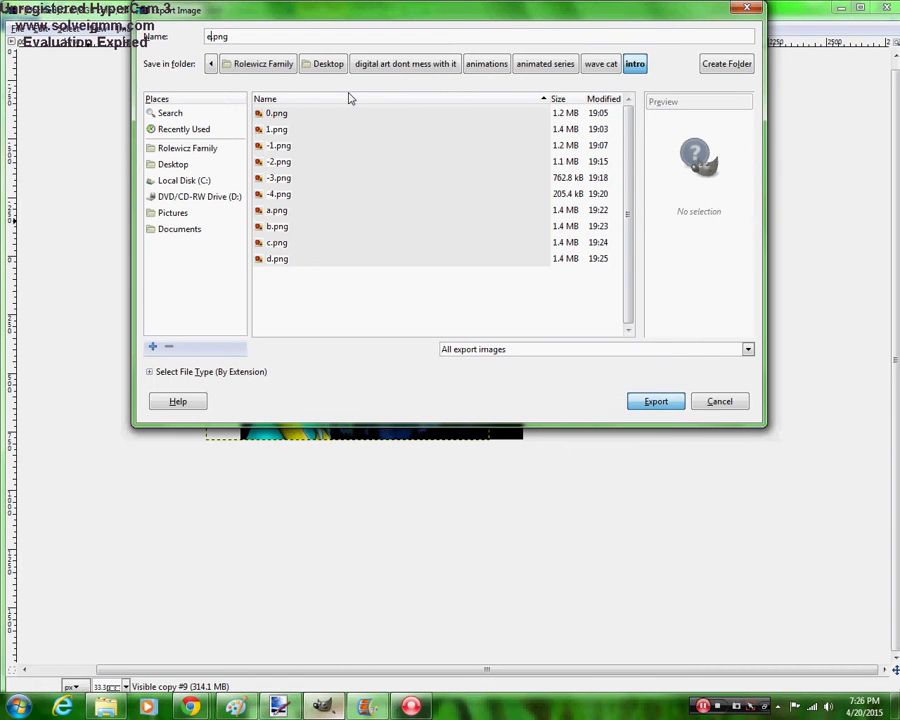
{"action": "key", "text": "Return"}
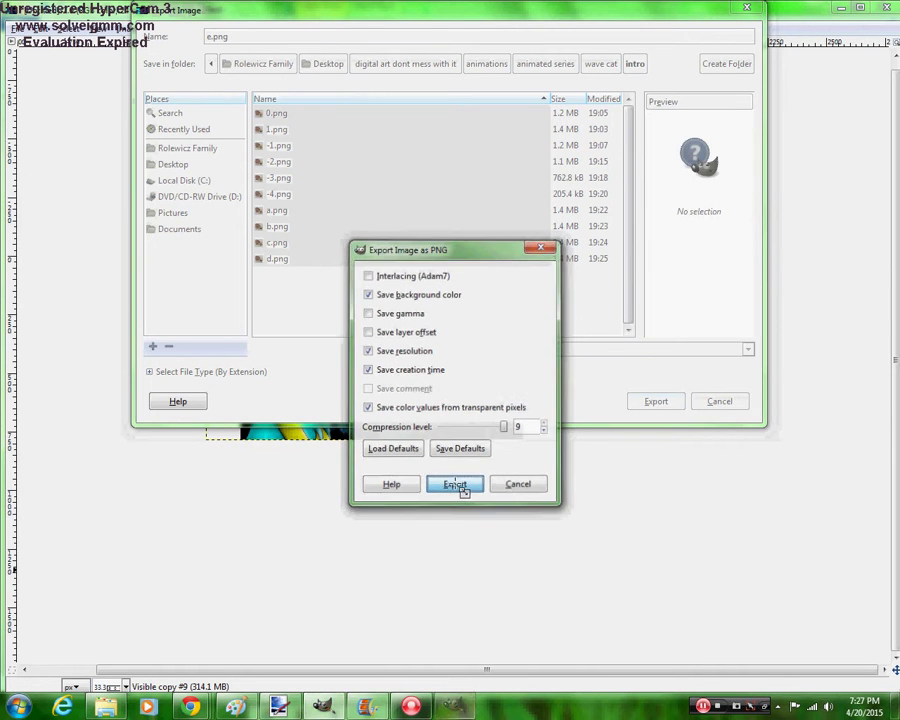
{"action": "left_click", "coordinate": [460, 487]}
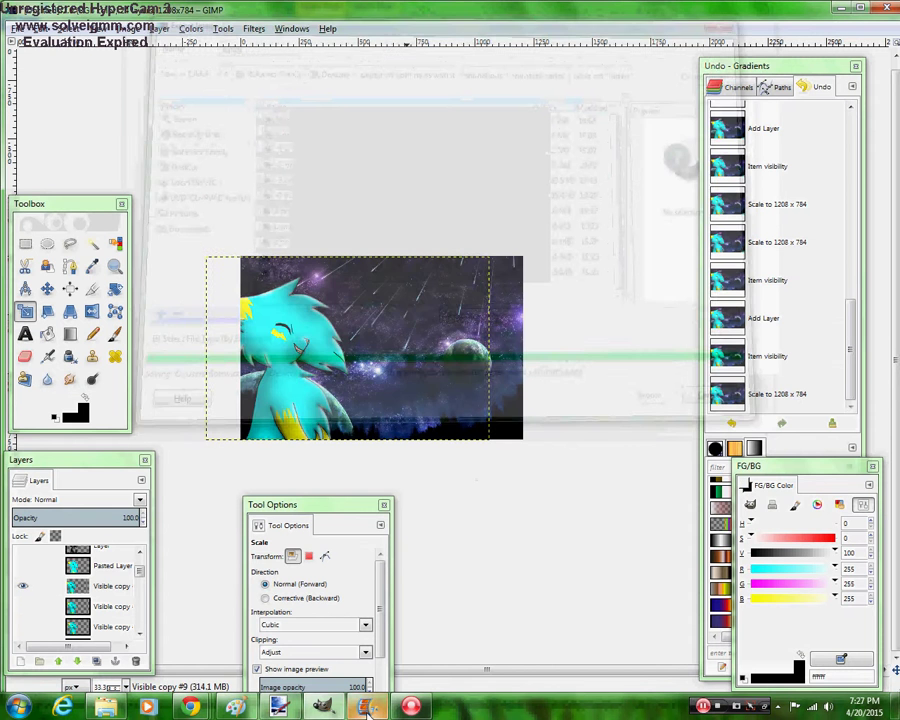
Check the Google+ Hangouts broadcast window, including its viewers and chat, and return to GIMP with the Hangouts and Paint windows minimized
{"action": "left_click", "coordinate": [278, 706]}
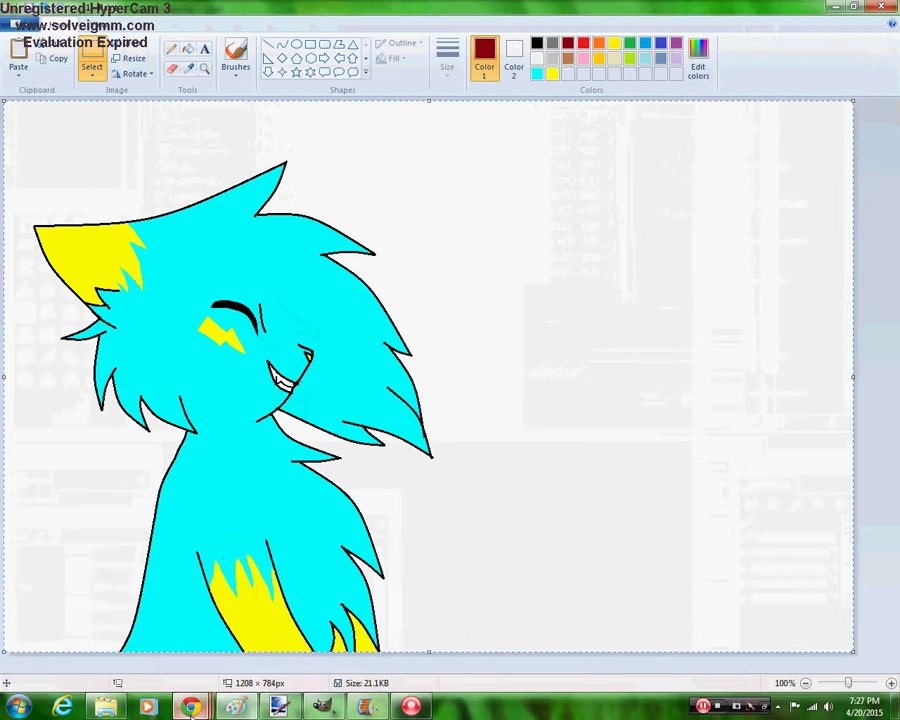
{"action": "mouse_move", "coordinate": [190, 706]}
{"action": "left_click", "coordinate": [246, 662]}
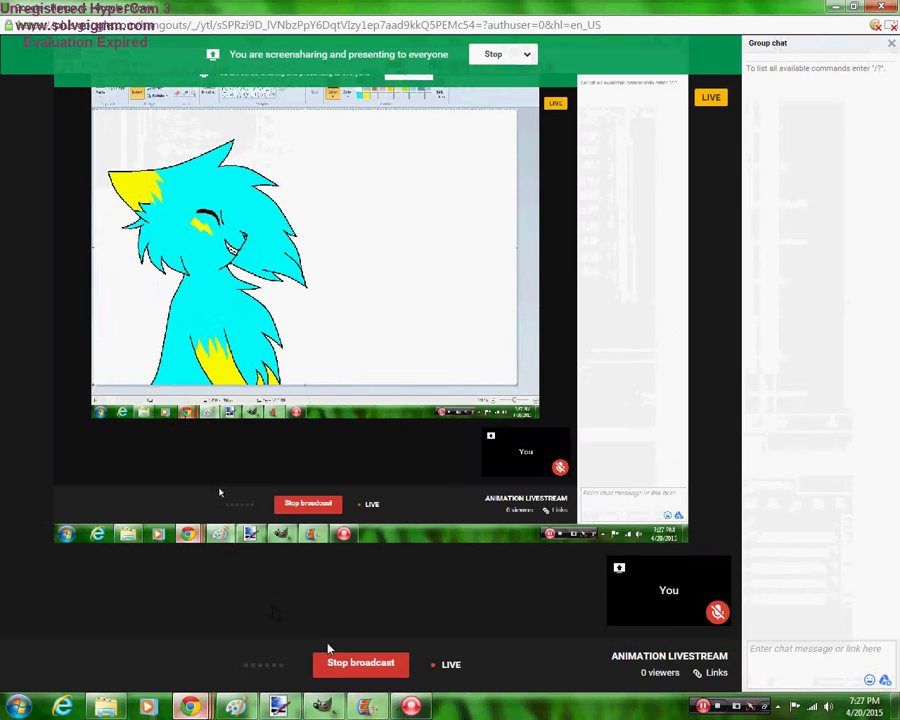
{"action": "left_click", "coordinate": [836, 7]}
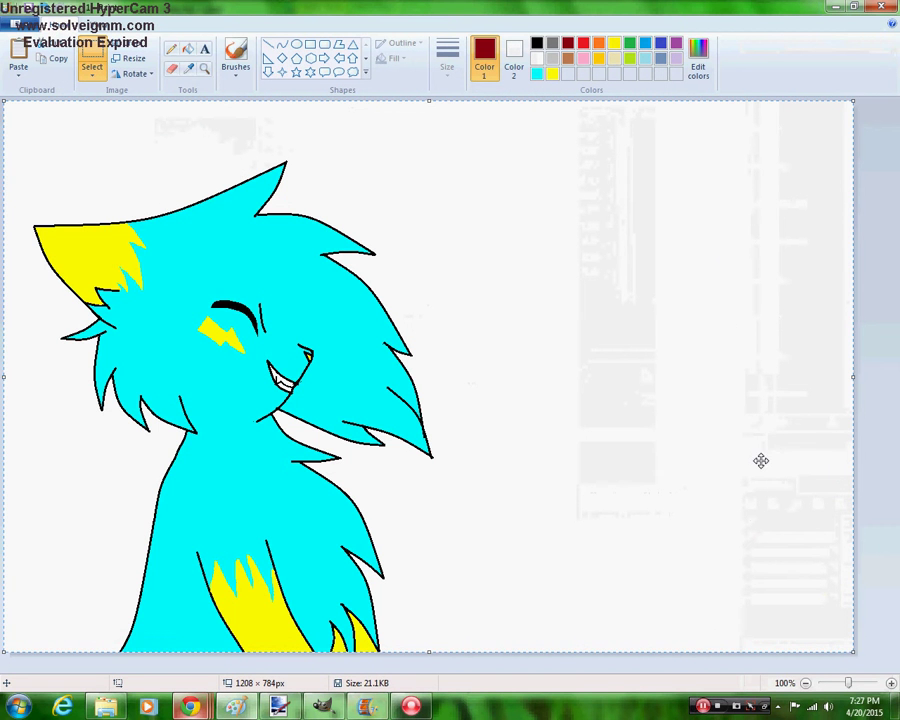
{"action": "left_click", "coordinate": [237, 707]}
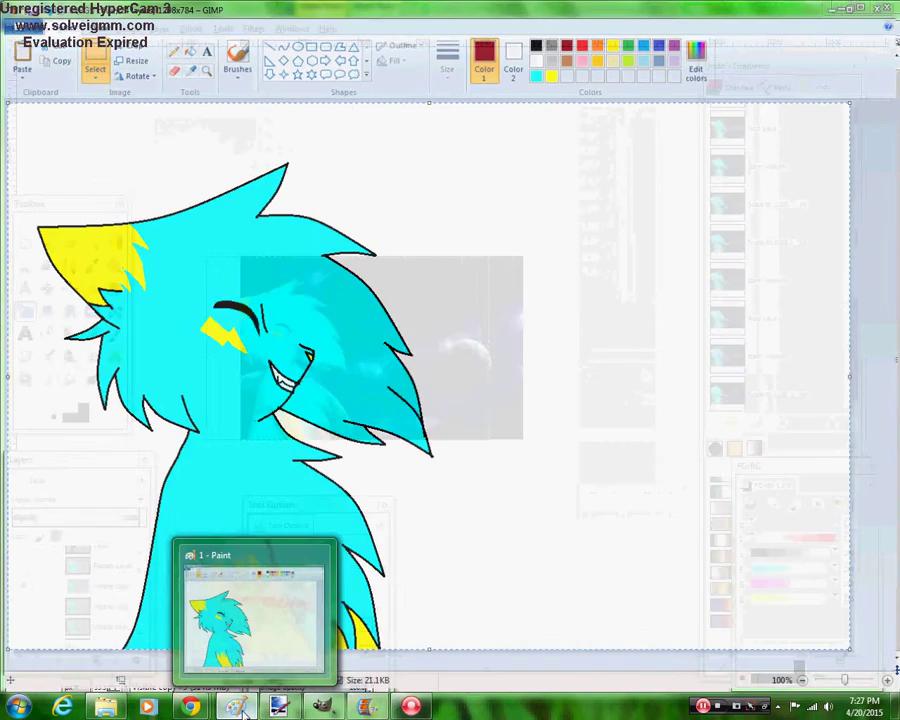
{"action": "mouse_move", "coordinate": [243, 713]}
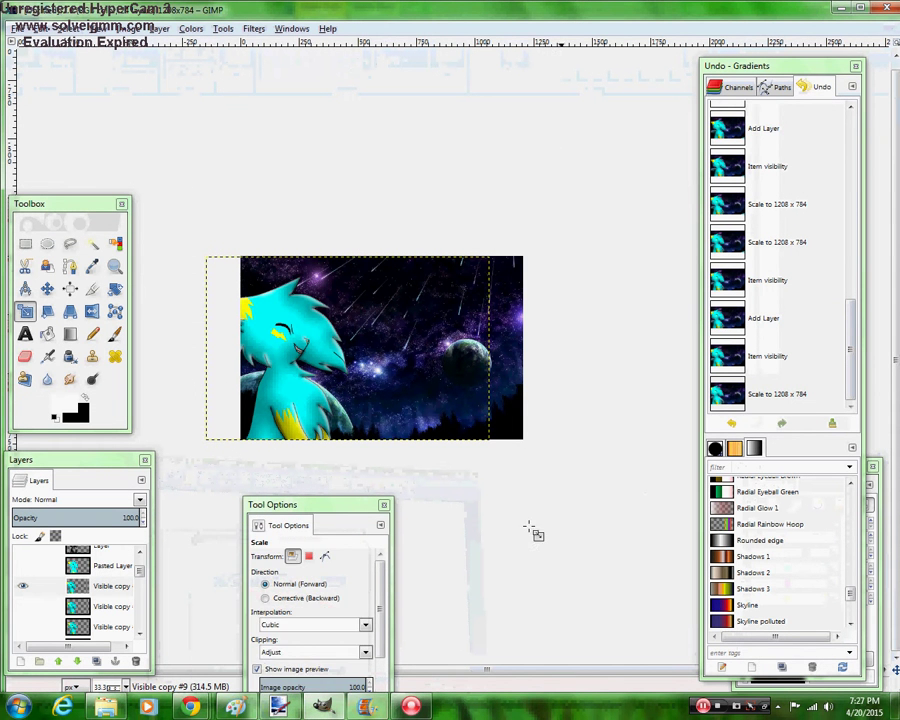
{"action": "mouse_move", "coordinate": [190, 707]}
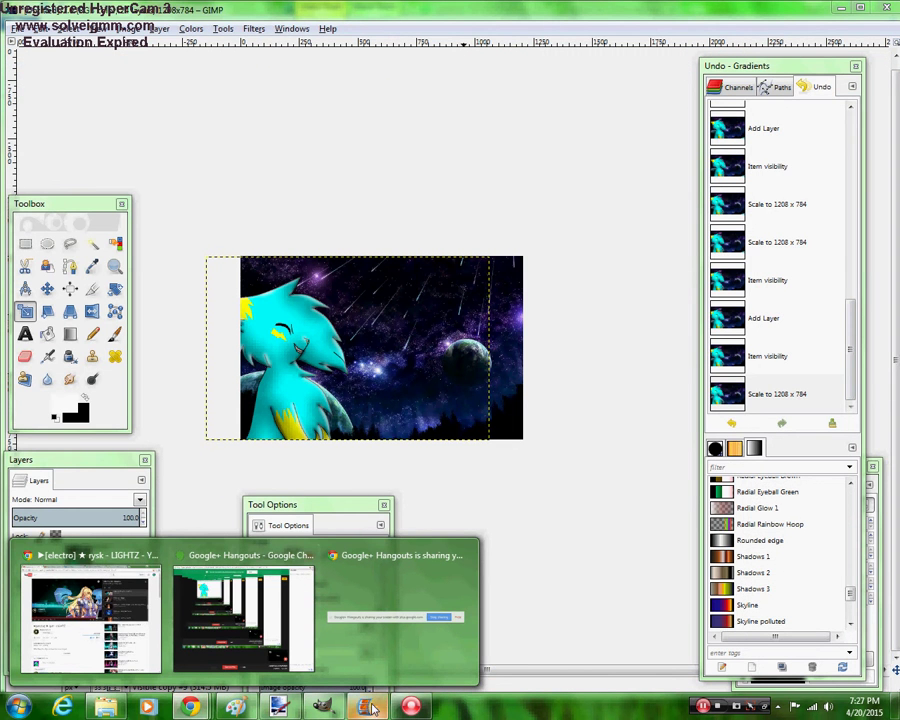
Switch to Movie Maker and add the frame e.png to the end of the timeline
{"action": "key", "text": "alt+Tab"}
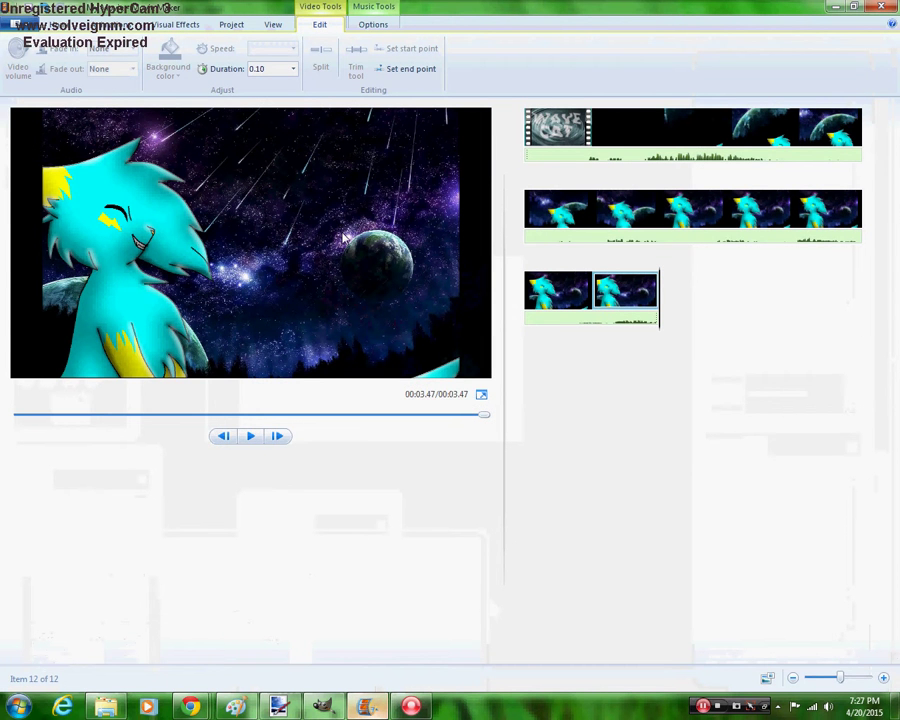
{"action": "left_click", "coordinate": [62, 24]}
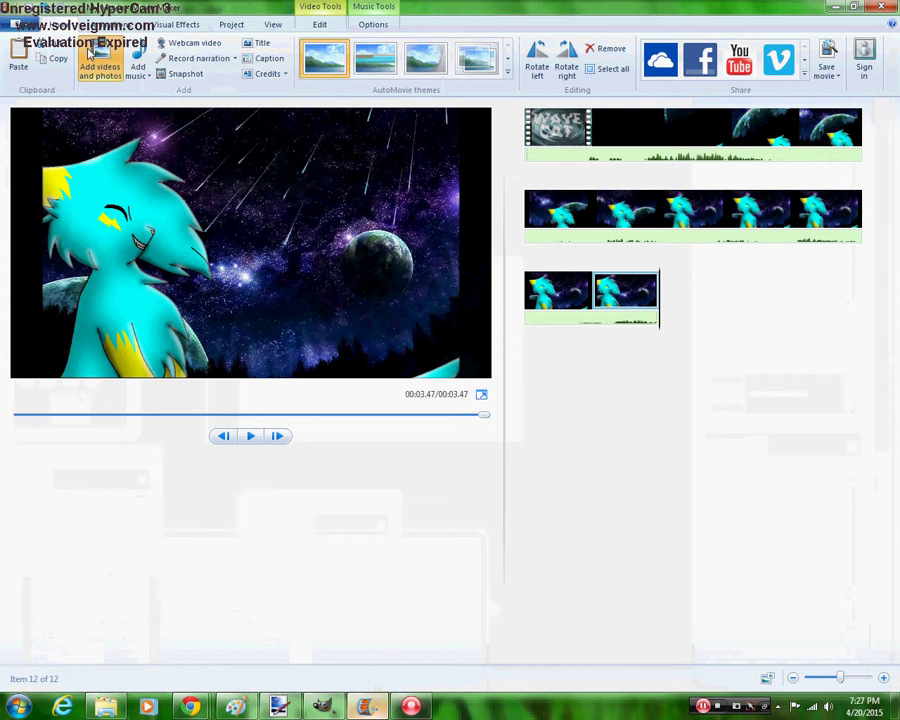
{"action": "left_click", "coordinate": [100, 58]}
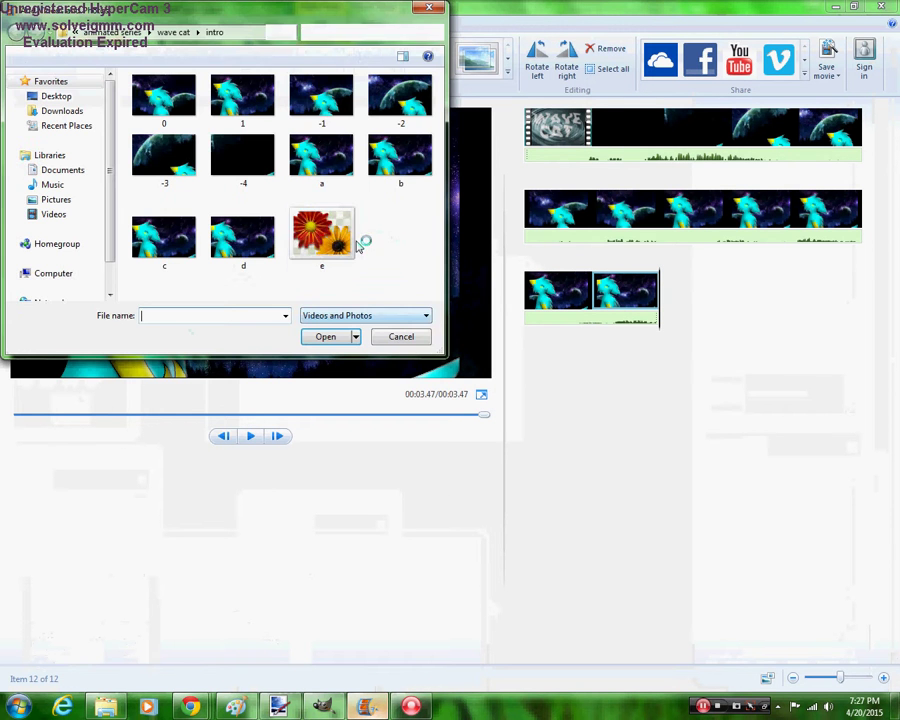
{"action": "double_click", "coordinate": [348, 260]}
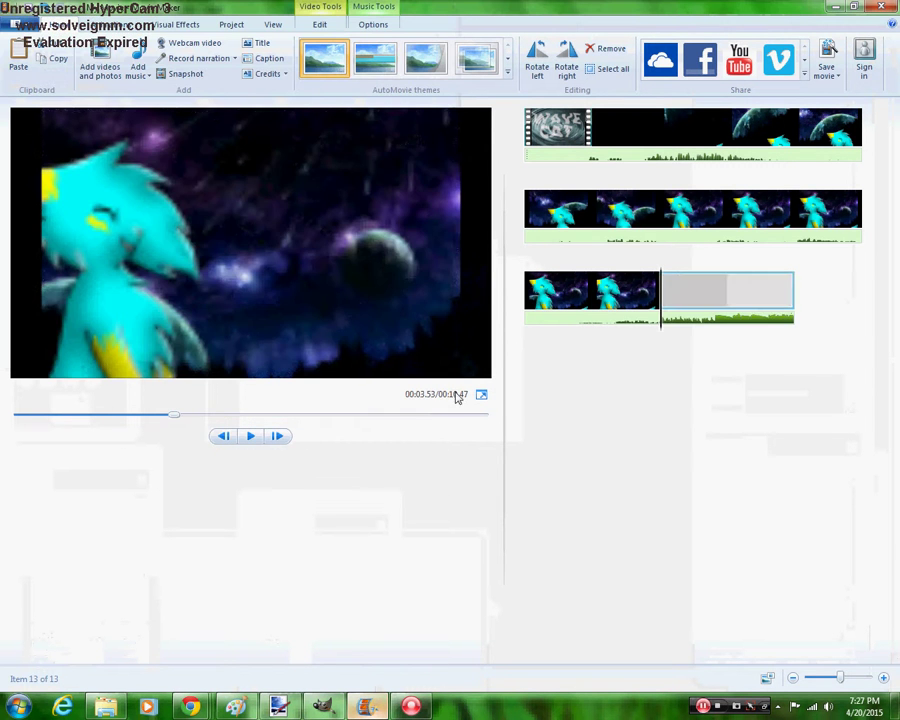
Set the duration of the added e.png frame to 0.10 seconds and play the intro from its first clip
{"action": "left_click", "coordinate": [320, 24]}
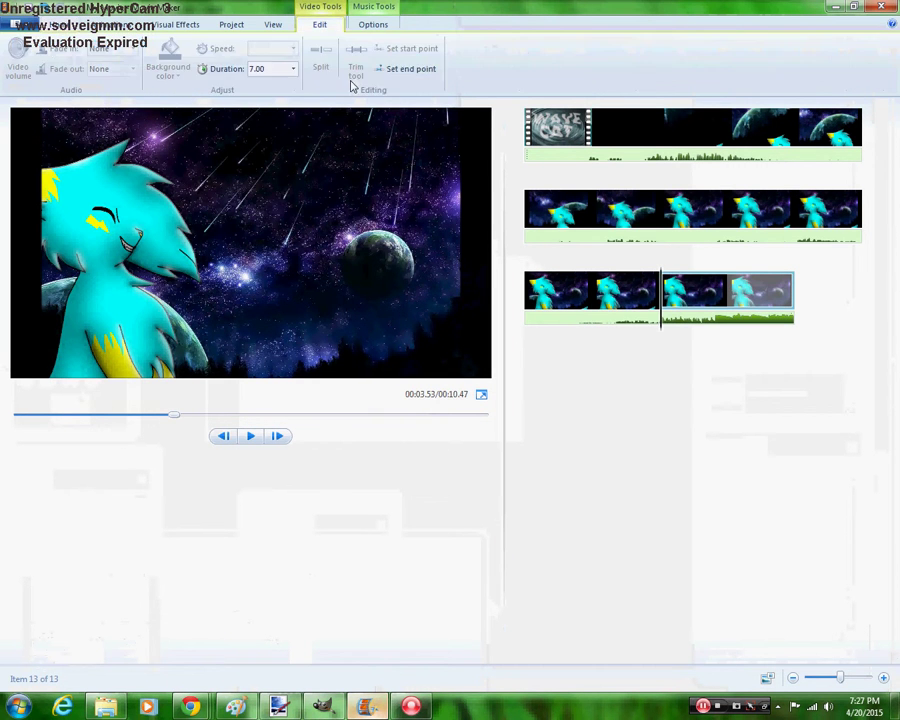
{"action": "left_click", "coordinate": [284, 70]}
{"action": "type", "text": "0"}
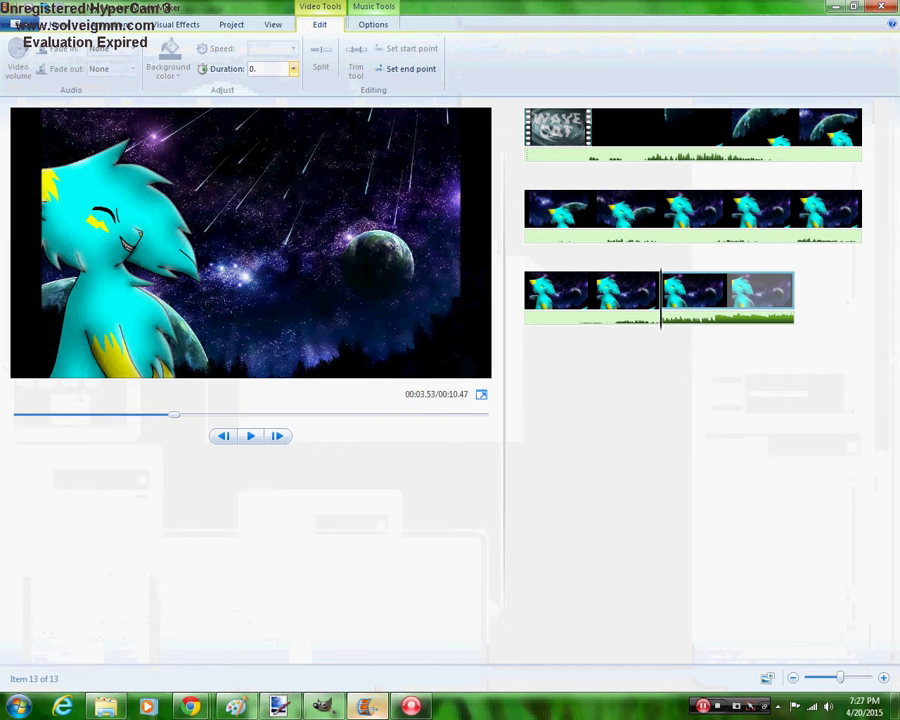
{"action": "type", "text": ".1"}
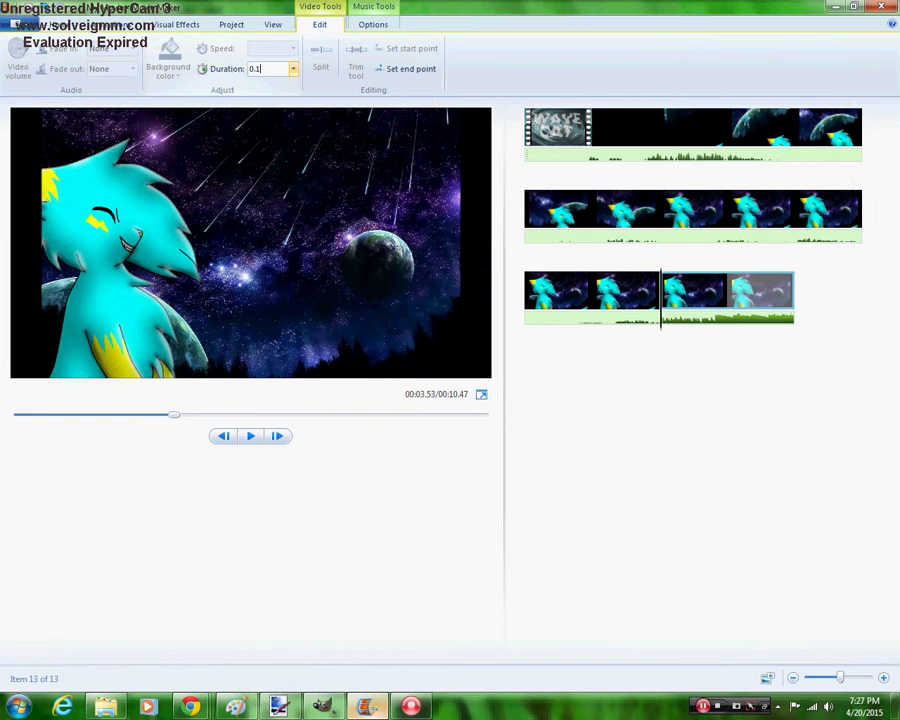
{"action": "key", "text": "Return"}
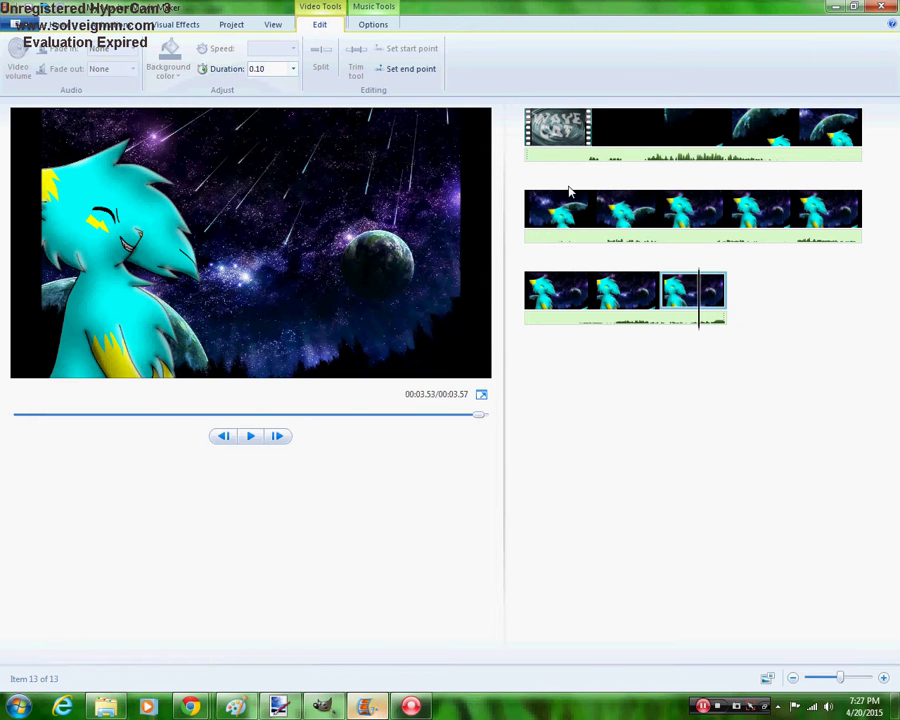
{"action": "left_click", "coordinate": [535, 118]}
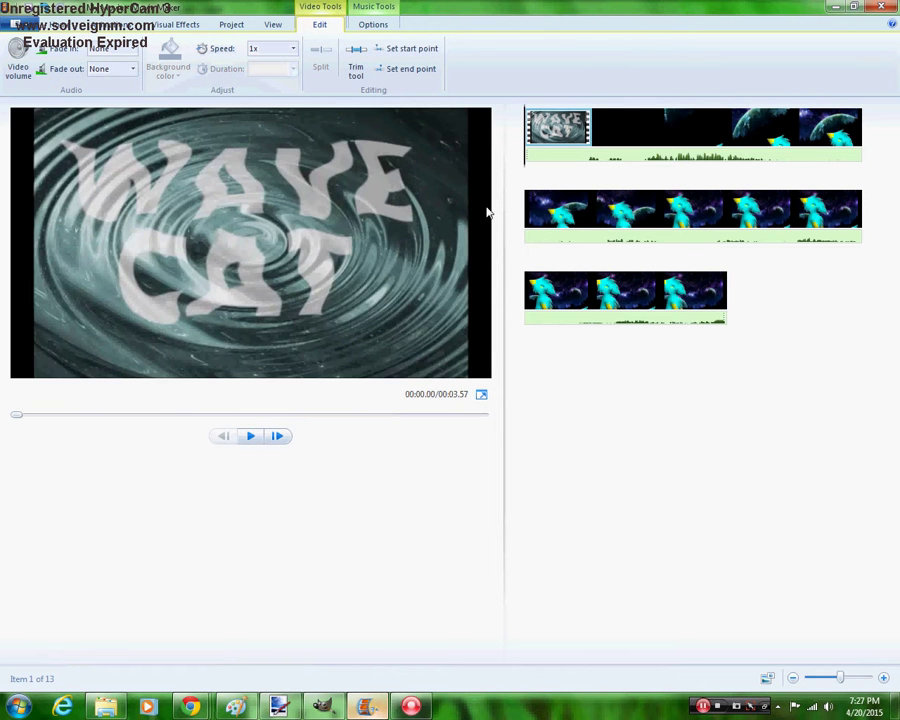
{"action": "left_click", "coordinate": [252, 438]}
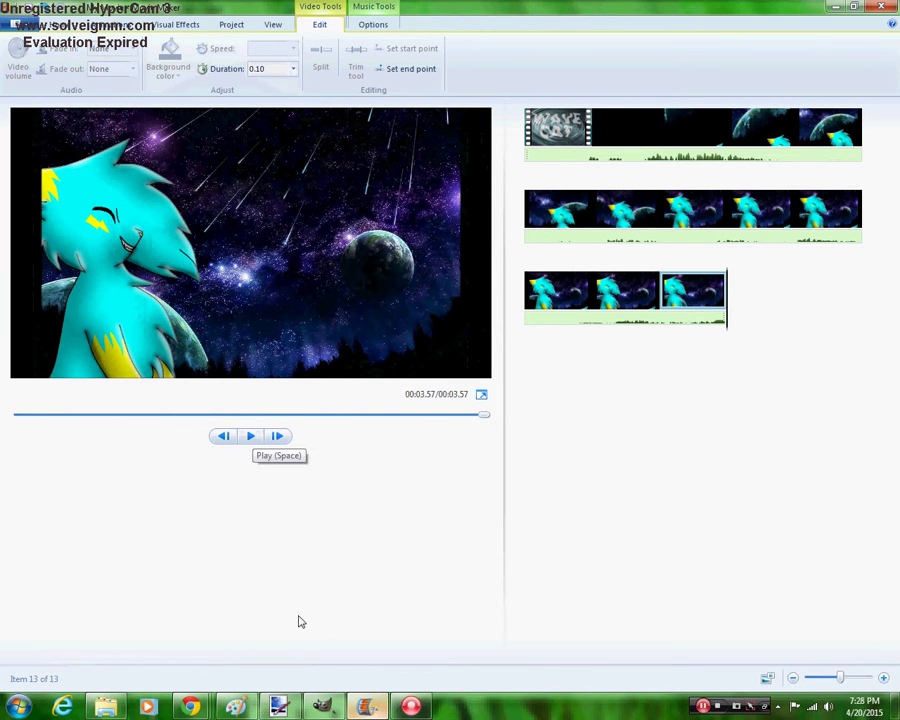
Step repeatedly through the zoom and cat frames on the timeline to examine how the cat moves from one frame to the next
{"action": "left_click", "coordinate": [633, 290]}
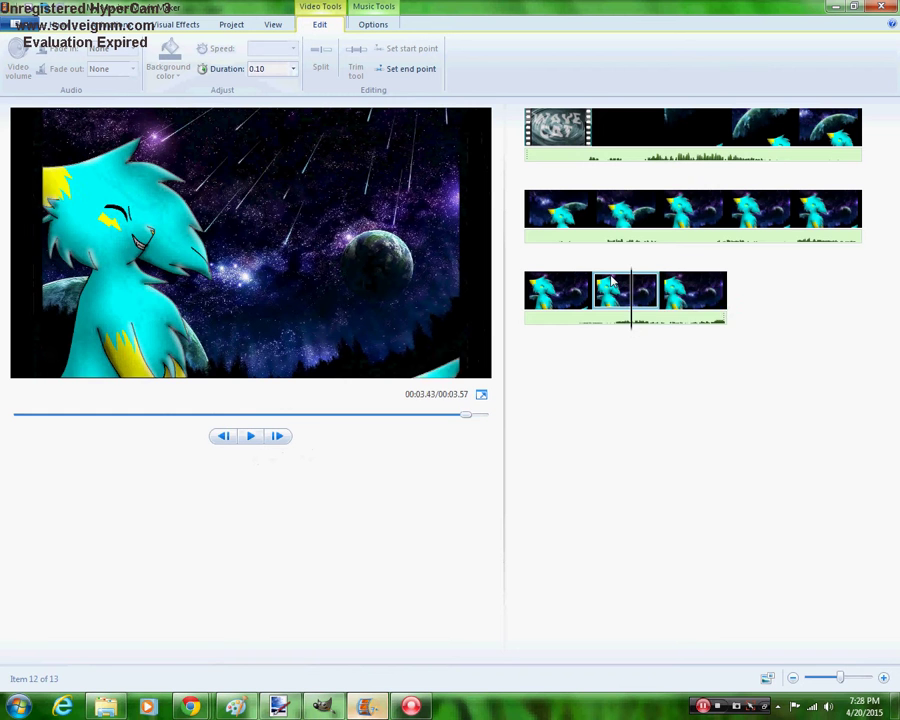
{"action": "left_click", "coordinate": [699, 295]}
{"action": "left_click", "coordinate": [563, 296]}
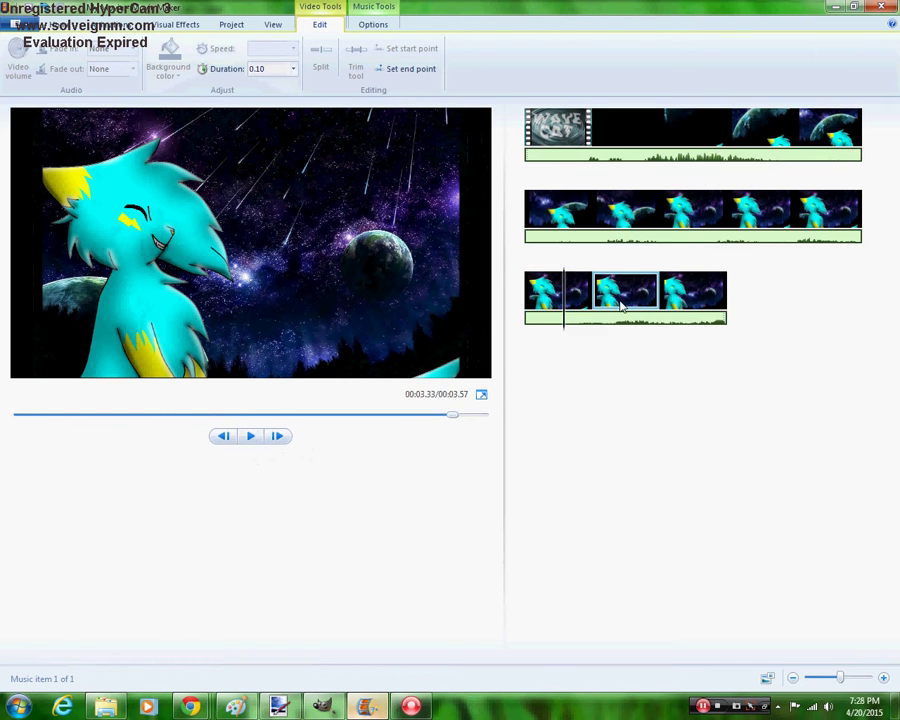
{"action": "left_click", "coordinate": [631, 292]}
{"action": "left_click", "coordinate": [699, 295]}
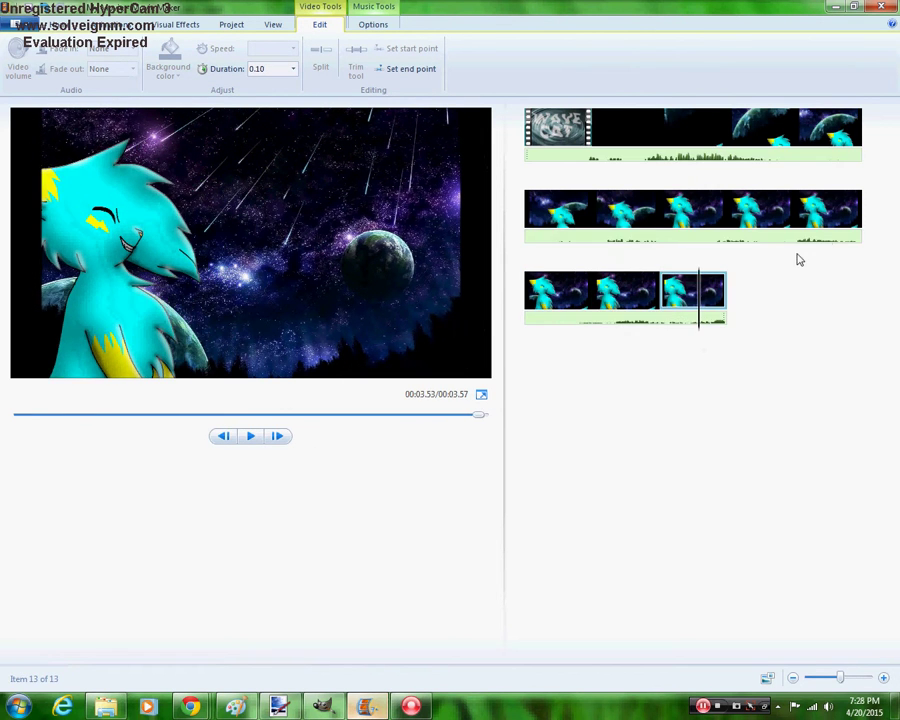
{"action": "left_click", "coordinate": [834, 215]}
{"action": "left_click", "coordinate": [565, 291]}
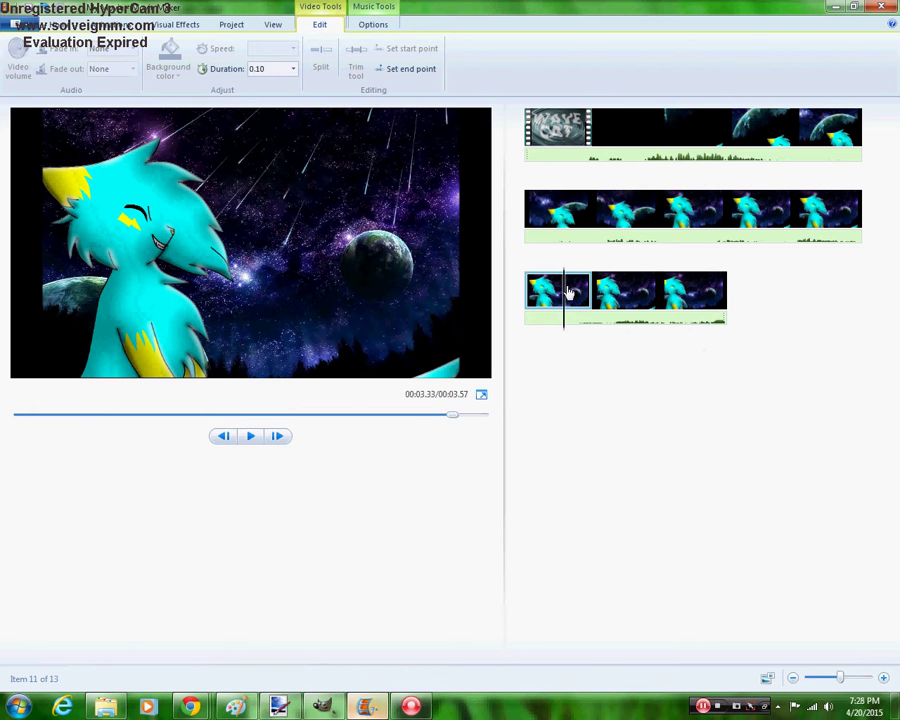
{"action": "left_click", "coordinate": [629, 292]}
{"action": "left_click", "coordinate": [699, 292]}
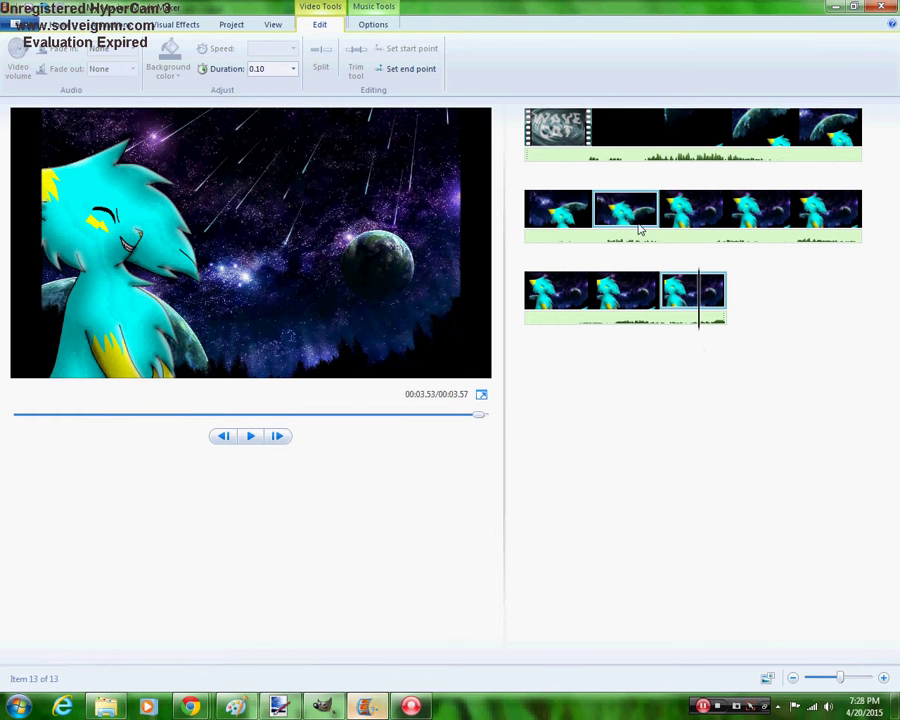
{"action": "left_click", "coordinate": [722, 214]}
{"action": "left_click", "coordinate": [765, 213]}
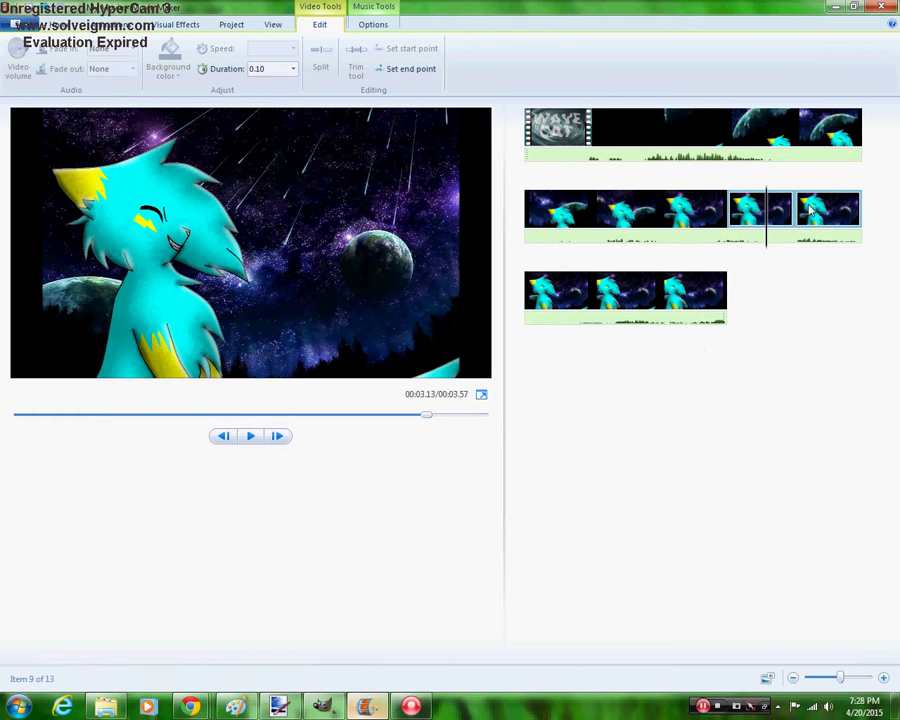
{"action": "left_click", "coordinate": [834, 214]}
{"action": "left_click", "coordinate": [563, 291]}
{"action": "left_click", "coordinate": [631, 292]}
{"action": "left_click", "coordinate": [686, 298]}
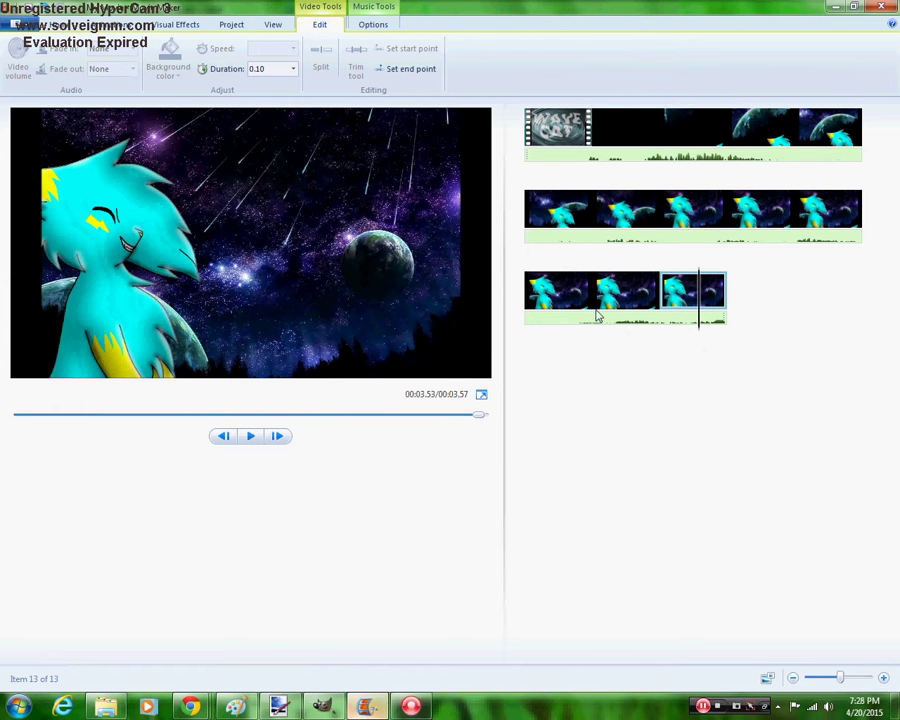
{"action": "left_click", "coordinate": [557, 212]}
{"action": "left_click", "coordinate": [652, 210]}
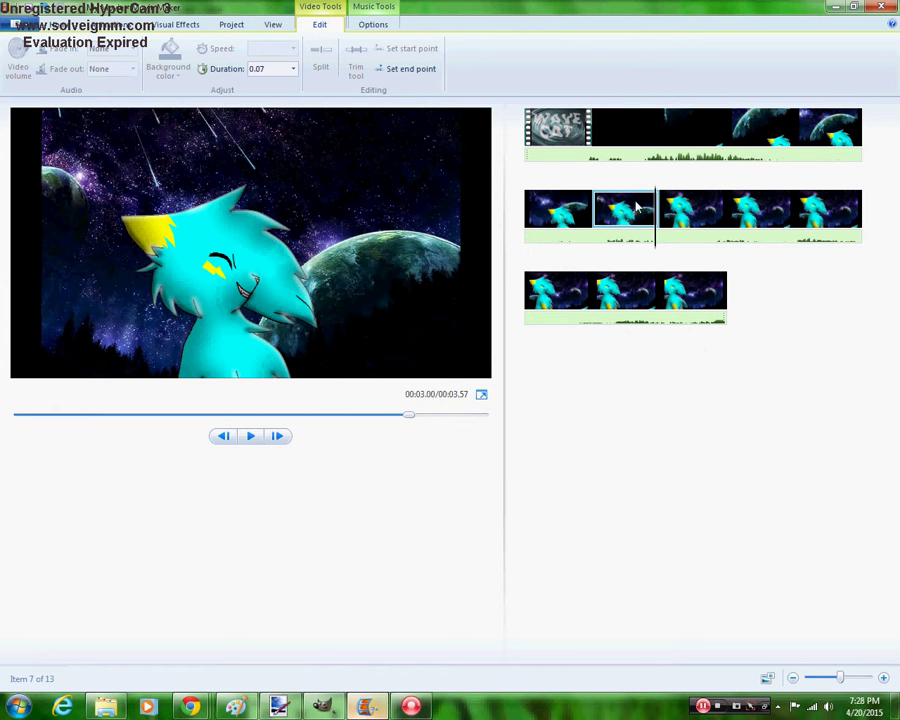
{"action": "left_click", "coordinate": [719, 215]}
{"action": "left_click", "coordinate": [765, 215]}
{"action": "left_click", "coordinate": [833, 218]}
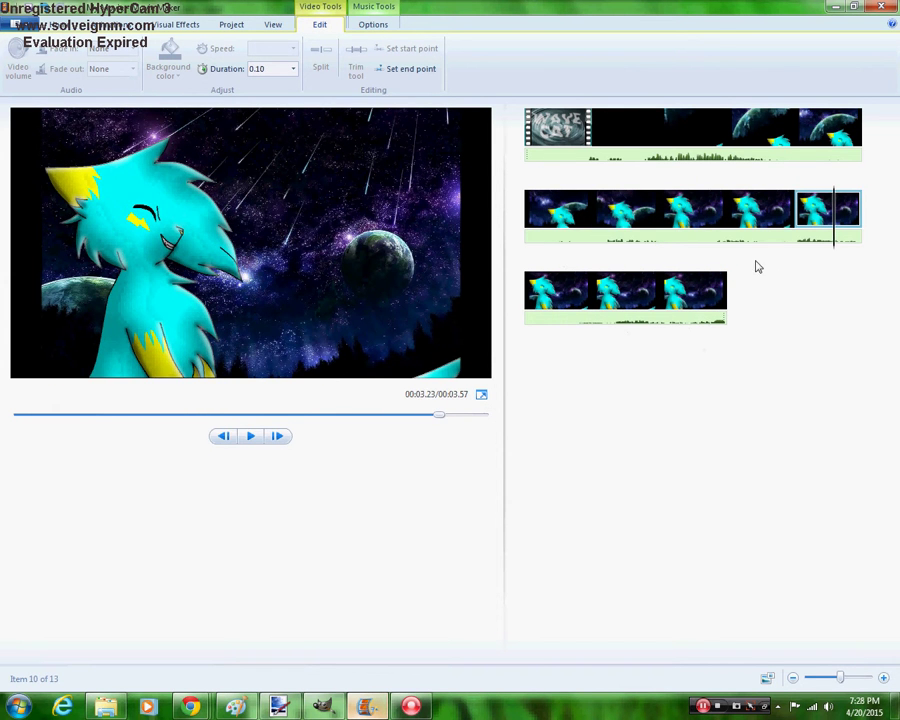
{"action": "left_click", "coordinate": [831, 130]}
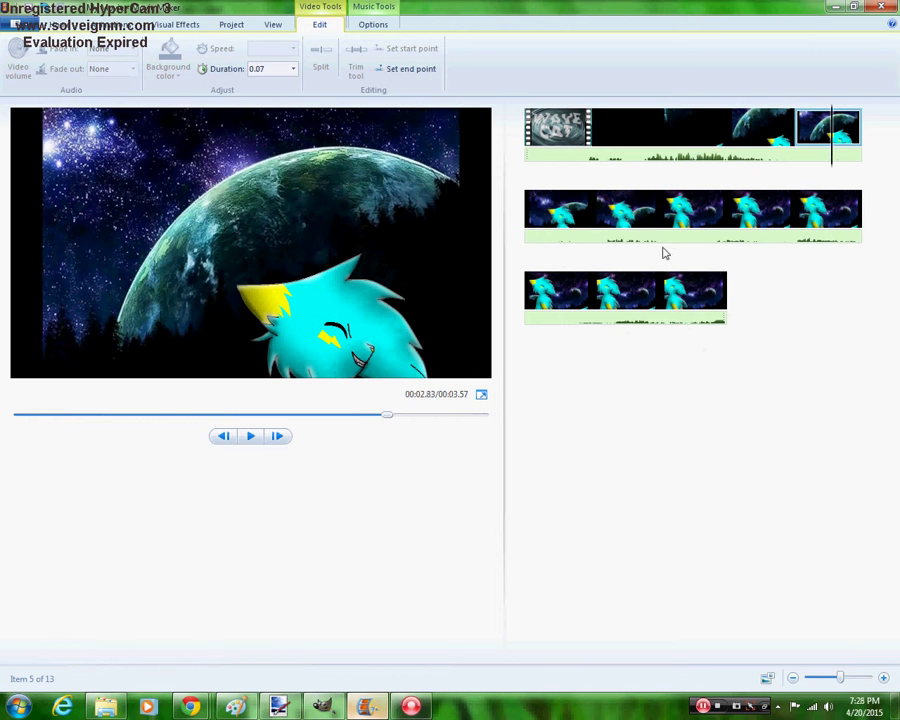
{"action": "left_click", "coordinate": [557, 225]}
{"action": "left_click", "coordinate": [652, 210]}
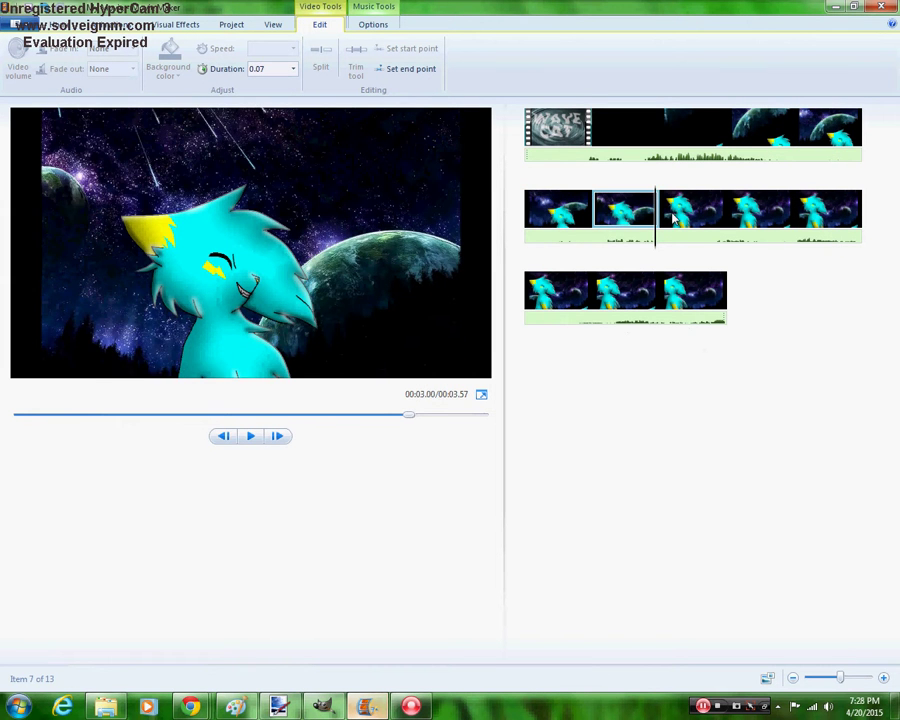
Step through the remaining cat frames on the timeline up to the last clip to examine the cat's leftward movement
{"action": "left_click", "coordinate": [718, 212]}
{"action": "left_click", "coordinate": [750, 205]}
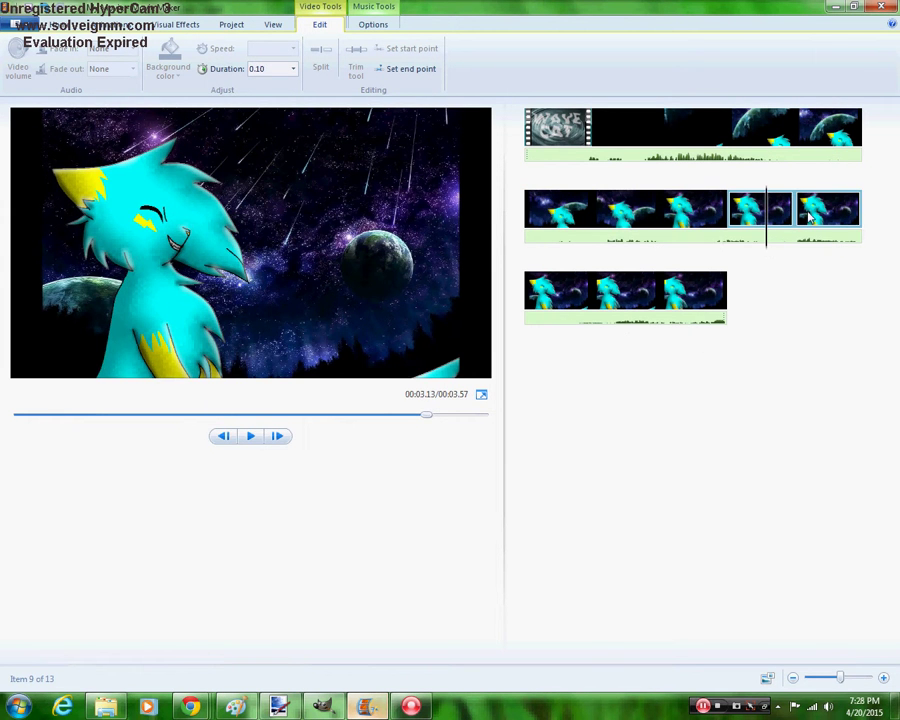
{"action": "left_click", "coordinate": [826, 206]}
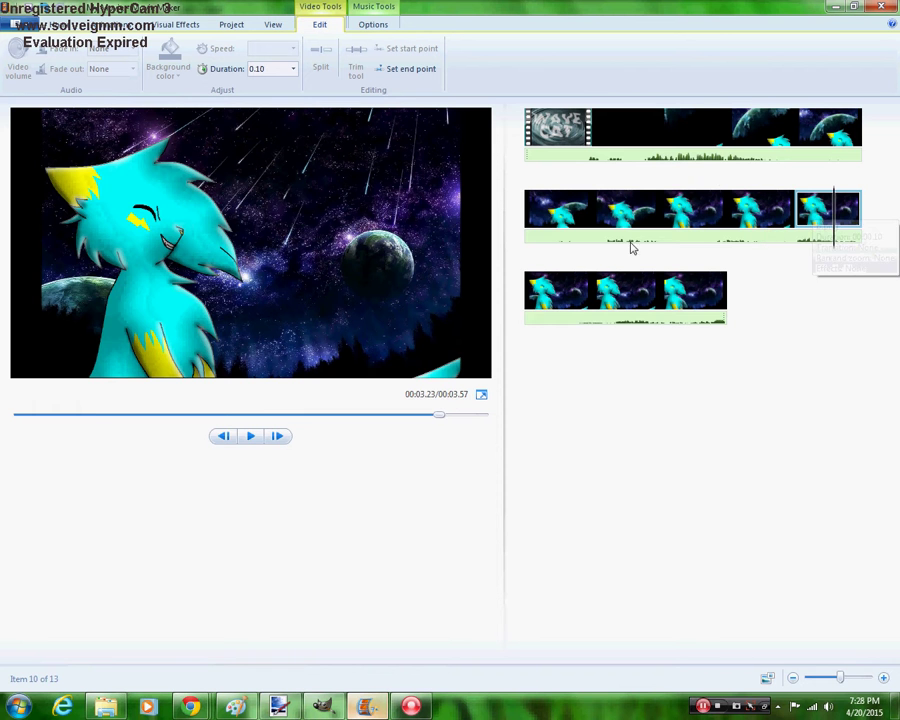
{"action": "left_click", "coordinate": [562, 295]}
{"action": "left_click", "coordinate": [631, 300]}
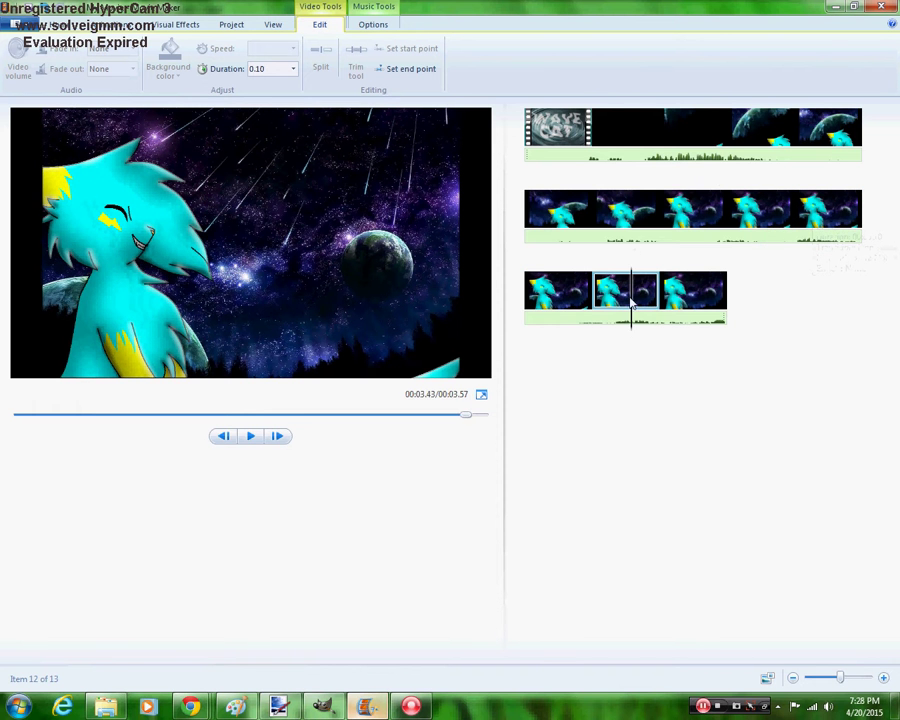
{"action": "left_click", "coordinate": [688, 312]}
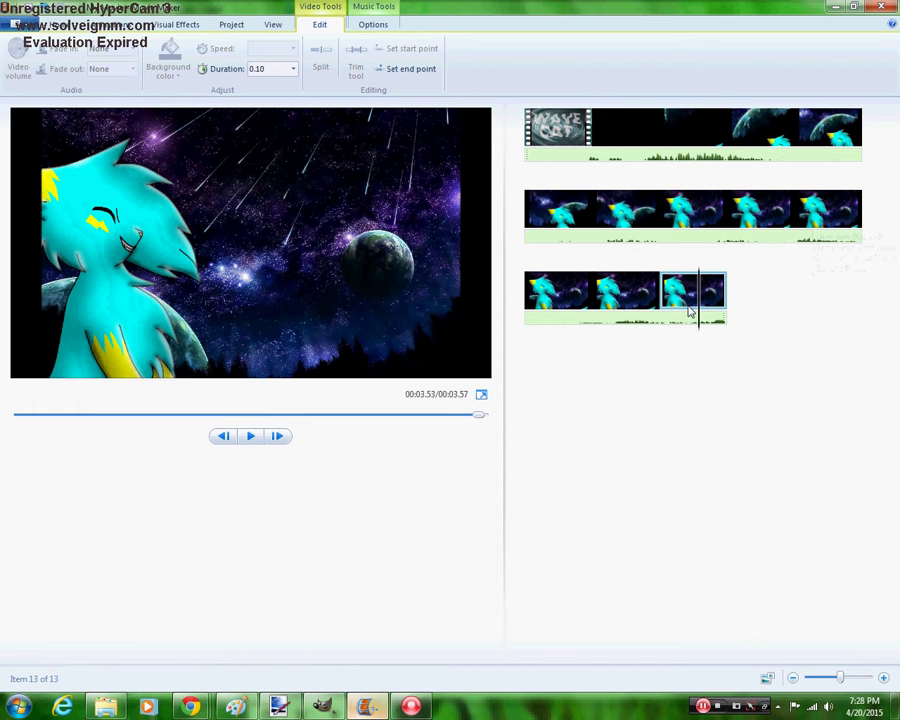
Switch to GIMP, duplicate the visible cat layer, hide the previous copy, and shift the new one slightly left with the Scale tool at 1208 x 784
{"action": "left_click", "coordinate": [336, 708]}
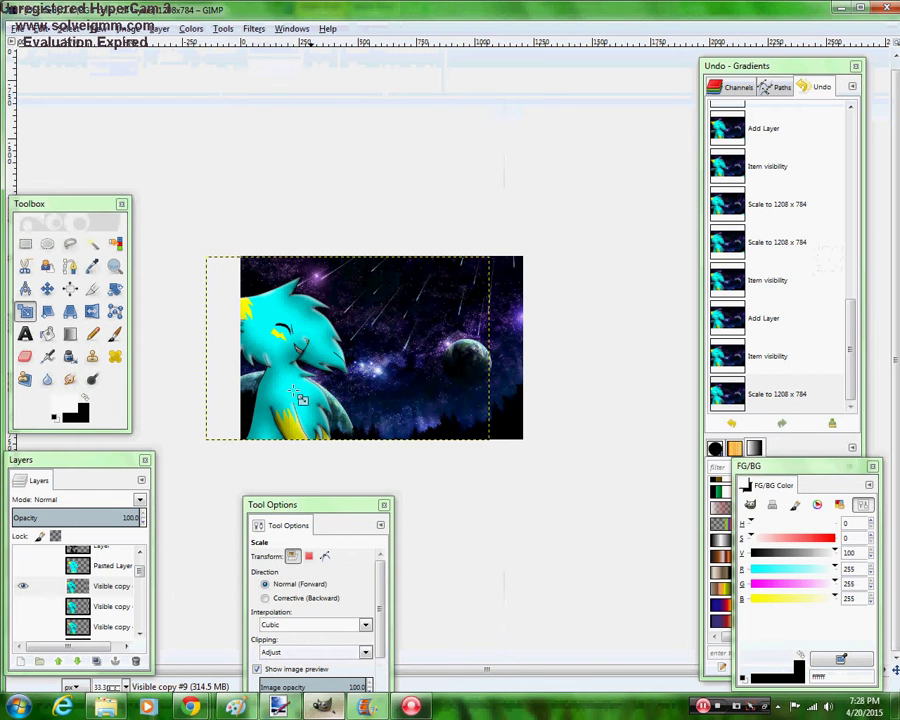
{"action": "left_click", "coordinate": [95, 662]}
{"action": "left_click", "coordinate": [22, 586]}
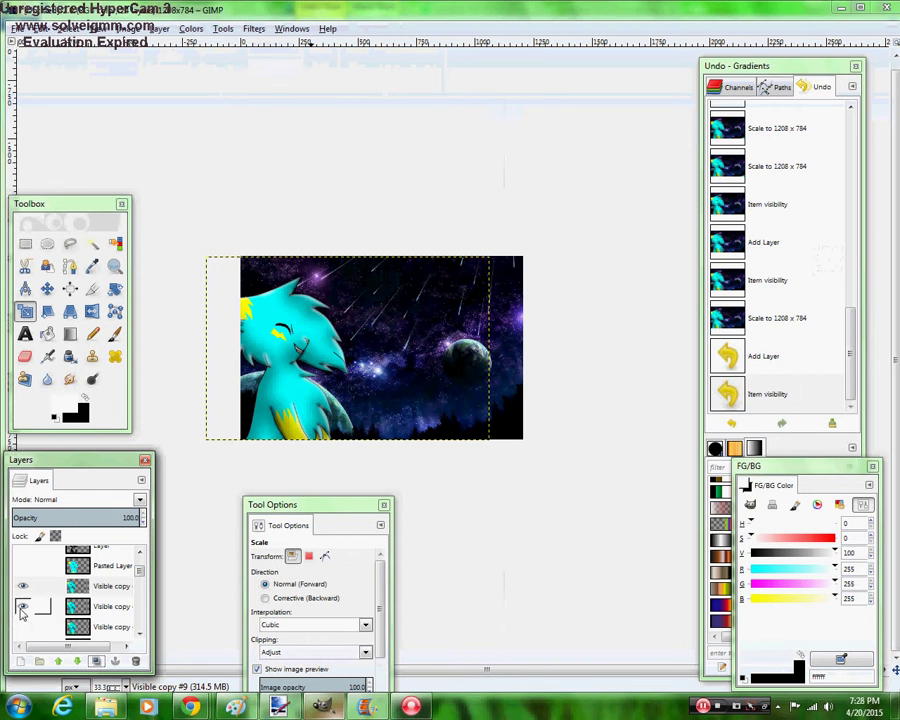
{"action": "key", "text": "Tab"}
{"action": "left_click", "coordinate": [363, 366]}
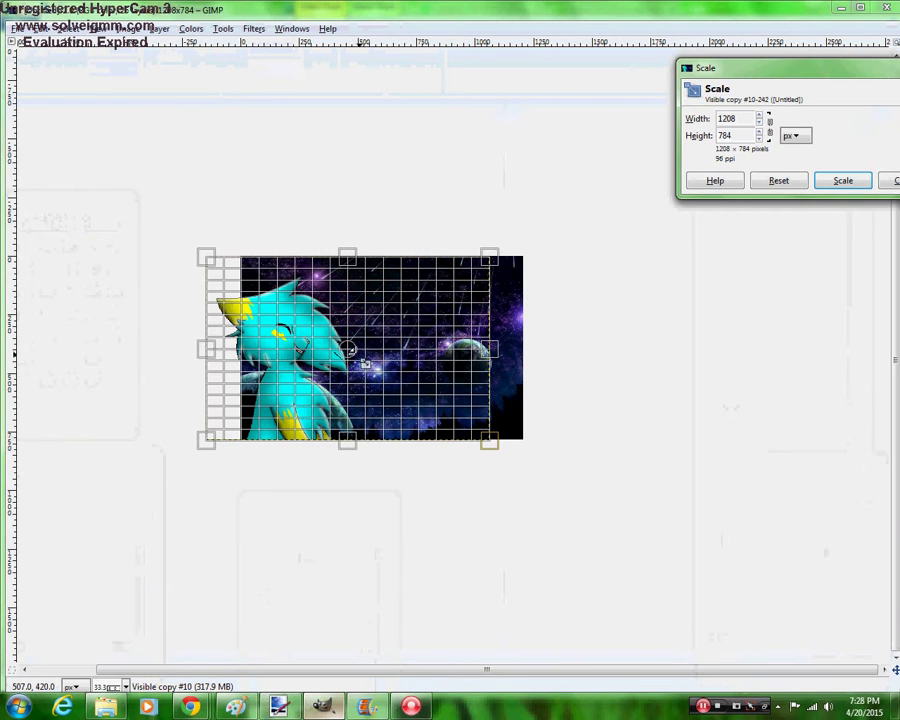
{"action": "key", "text": "Tab"}
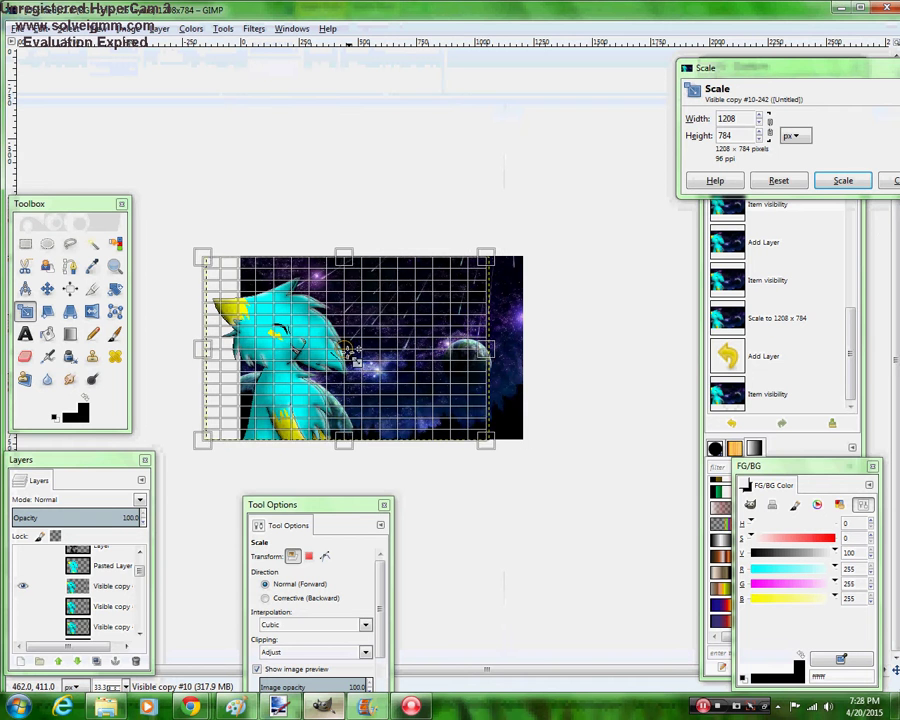
{"action": "left_click_drag", "start_coordinate": [347, 351], "coordinate": [347, 351]}
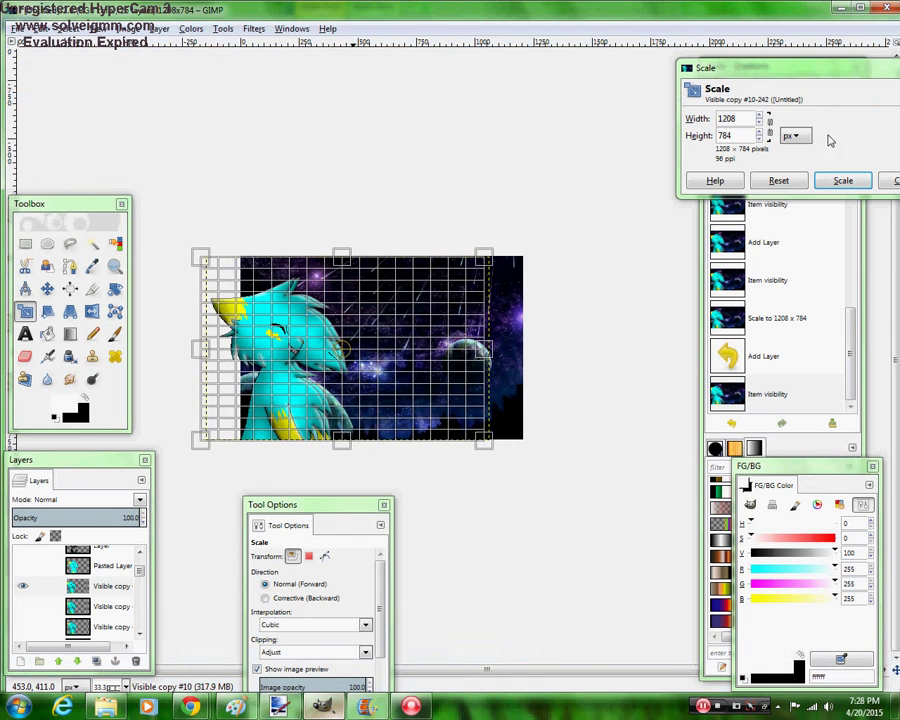
{"action": "left_click", "coordinate": [843, 180]}
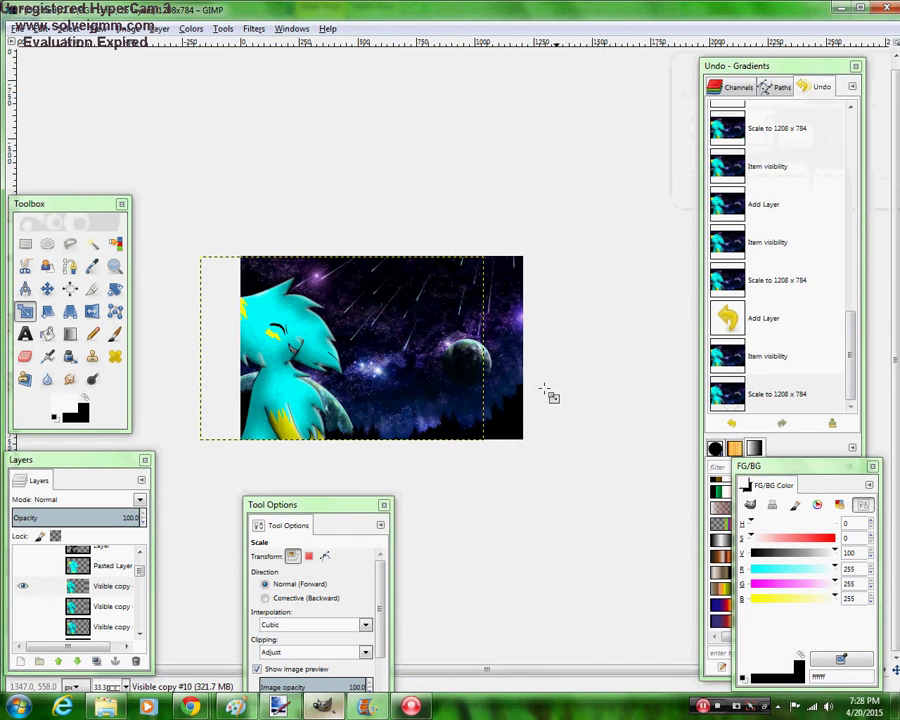
Export the current frame as f.png into the intro folder
{"action": "left_click", "coordinate": [17, 28]}
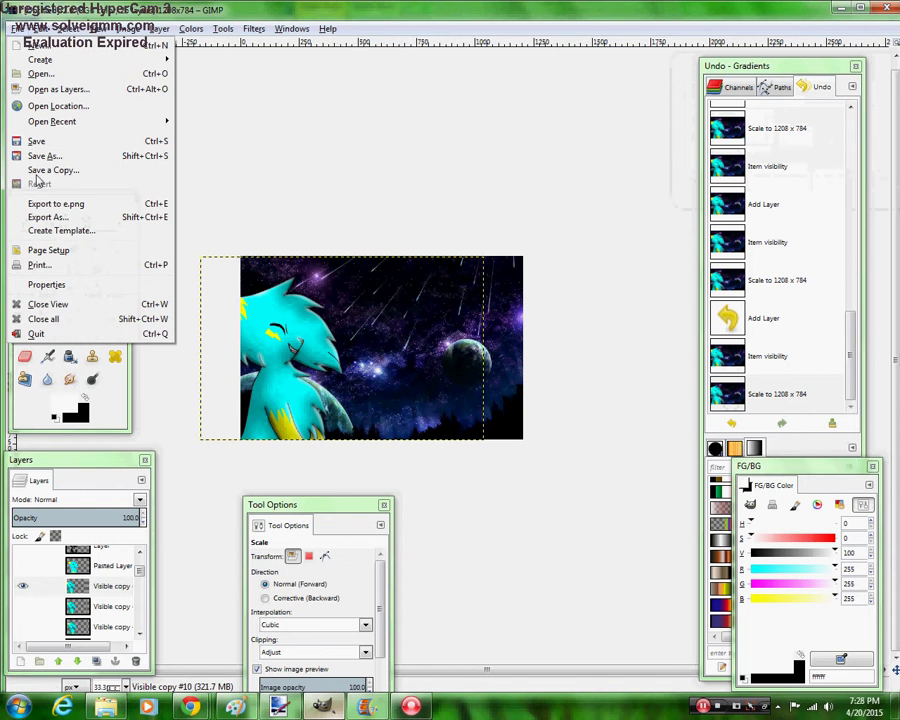
{"action": "left_click", "coordinate": [64, 218]}
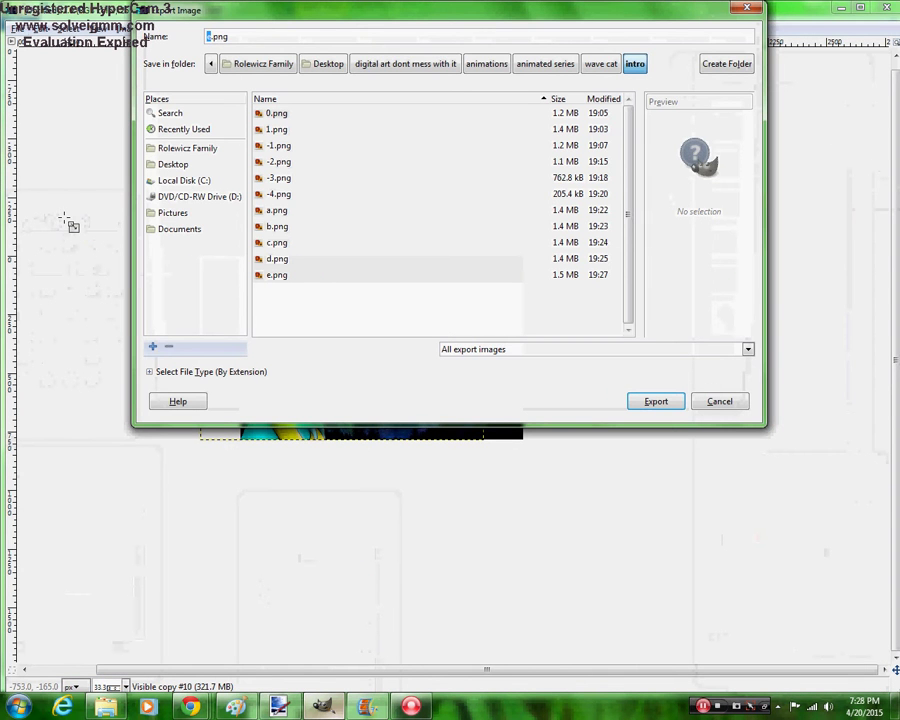
{"action": "type", "text": "f"}
{"action": "key", "text": "Return"}
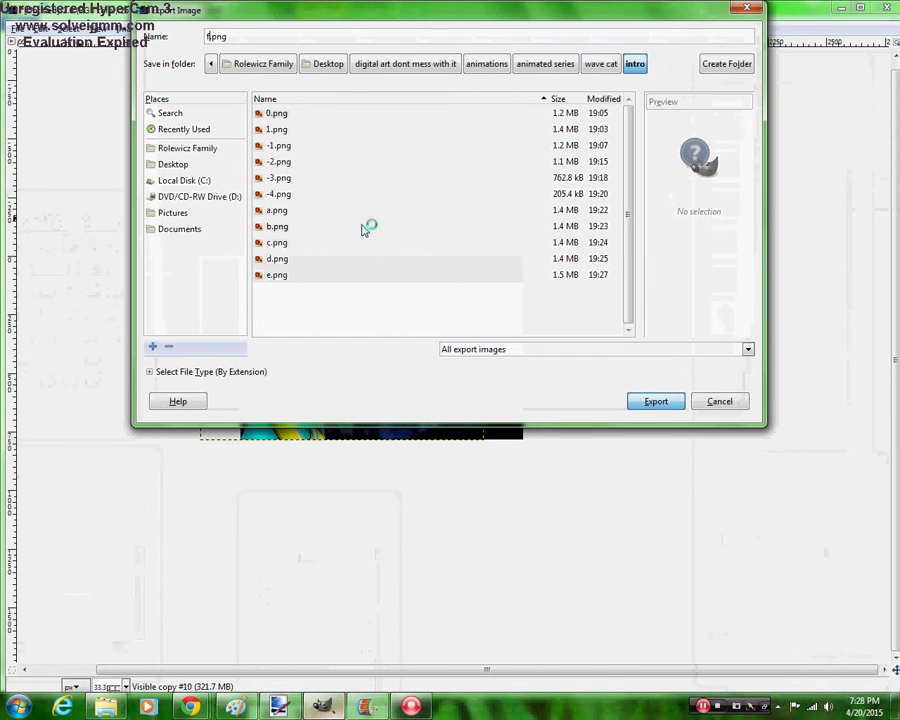
Switch to the YouTube window in Chrome and resume the paused rysk - LIGHTZ song
{"action": "mouse_move", "coordinate": [190, 706]}
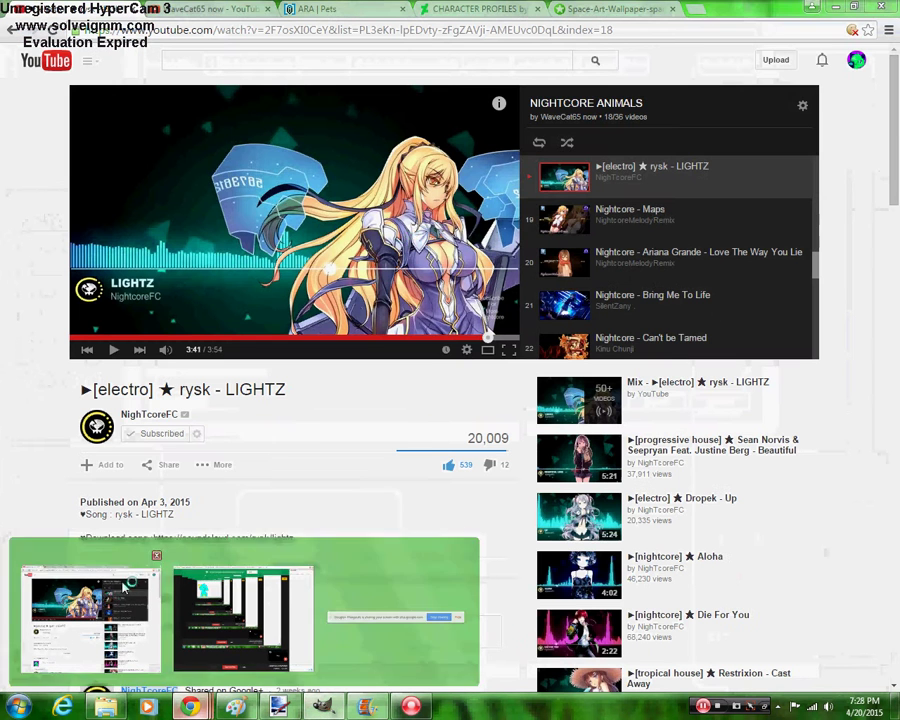
{"action": "left_click", "coordinate": [90, 620]}
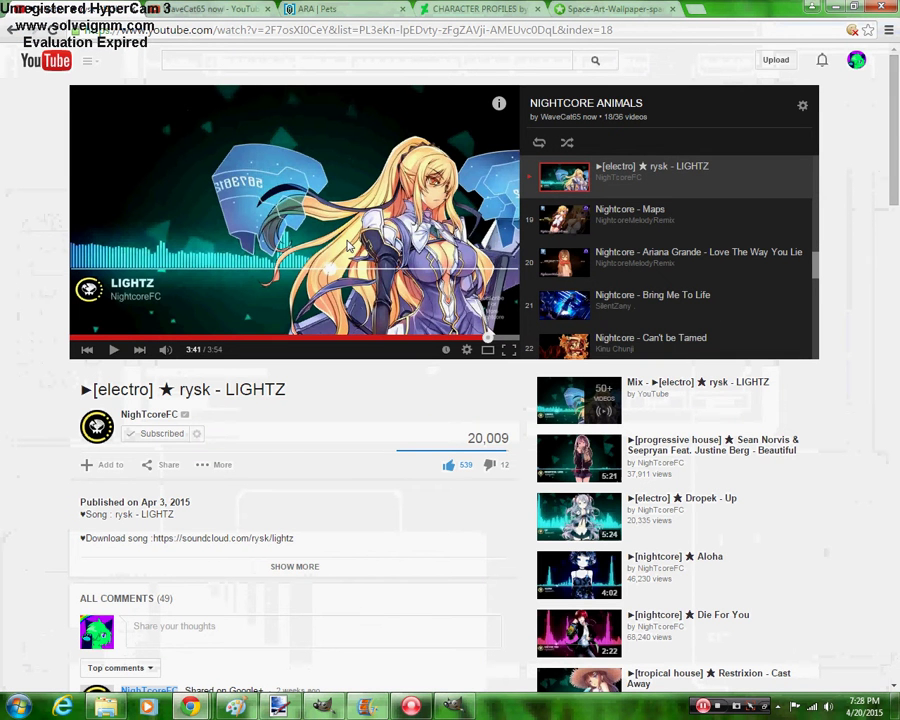
{"action": "key", "text": "space"}
Return to GIMP, duplicate the newest cat layer, hide the copy beneath it, and nudge the duplicate further left with the Scale tool
{"action": "mouse_move", "coordinate": [453, 705]}
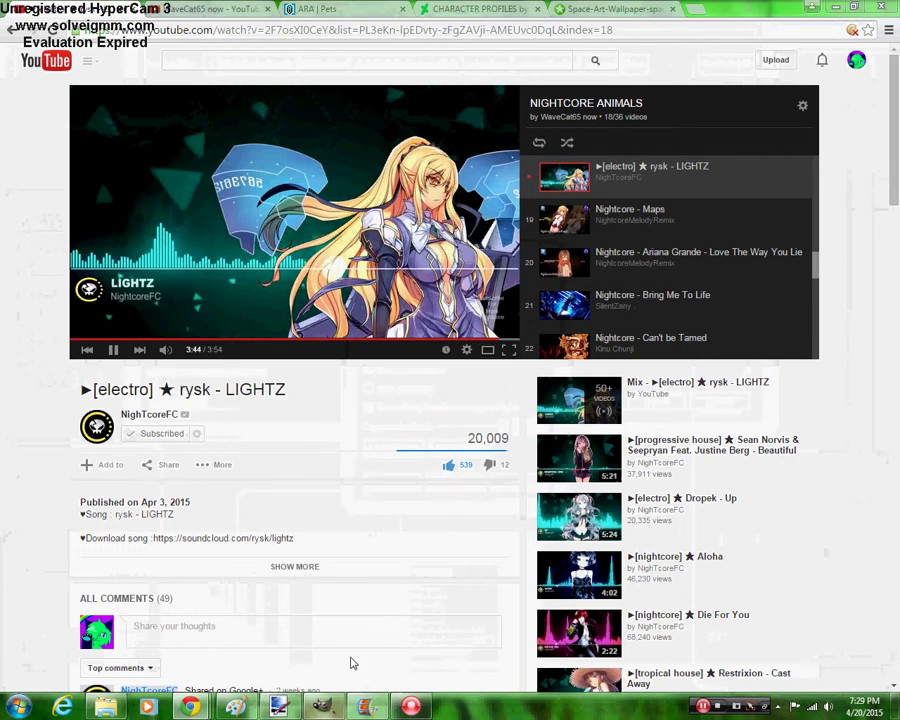
{"action": "left_click", "coordinate": [322, 706]}
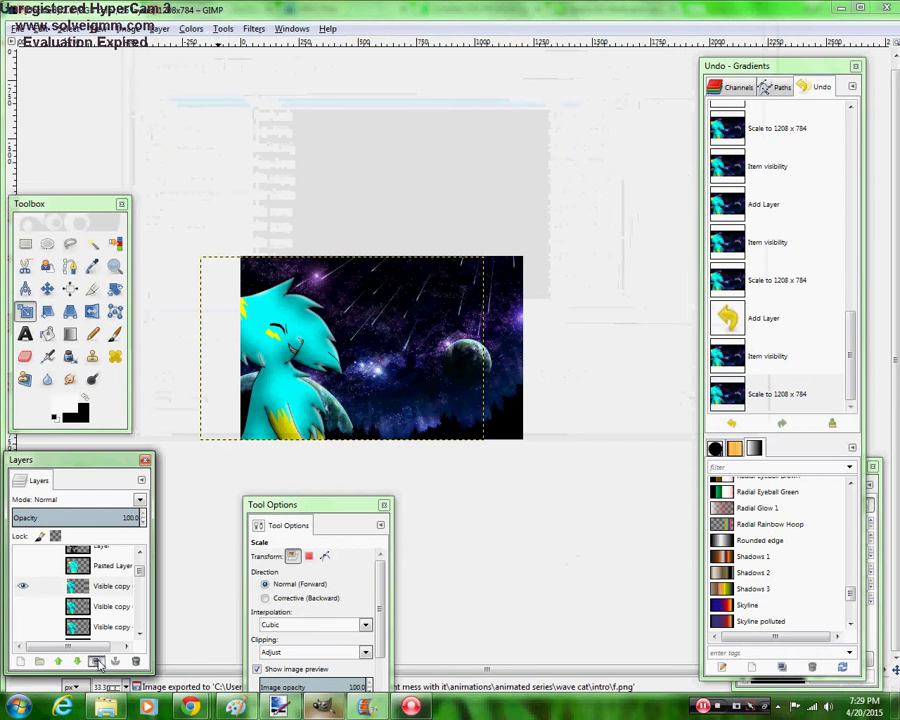
{"action": "left_click", "coordinate": [96, 661]}
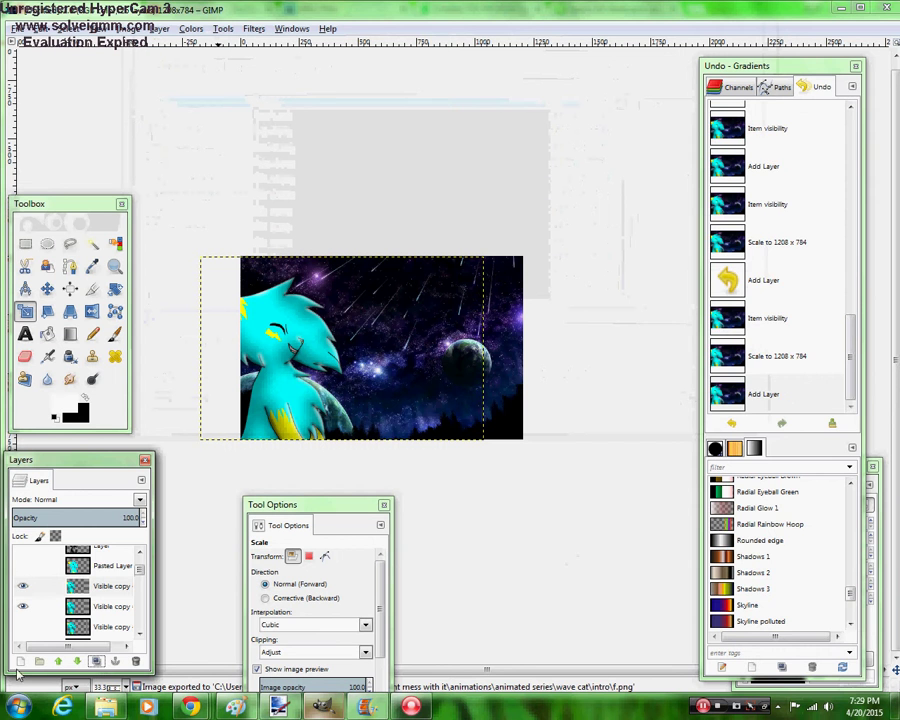
{"action": "left_click", "coordinate": [23, 606]}
{"action": "left_click", "coordinate": [350, 356]}
{"action": "key", "text": "Tab"}
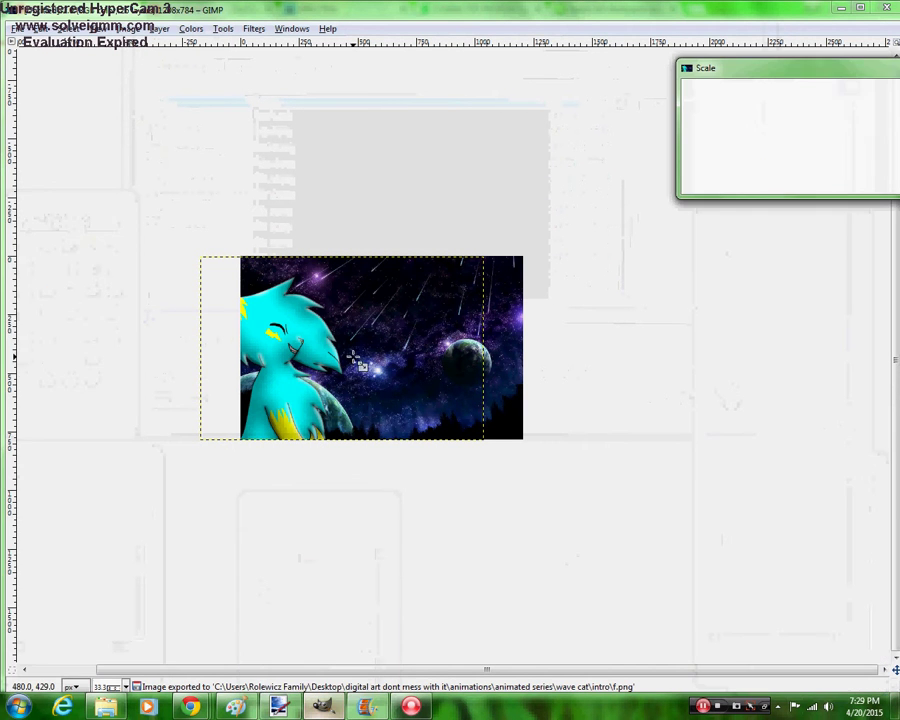
{"action": "key", "text": "Tab"}
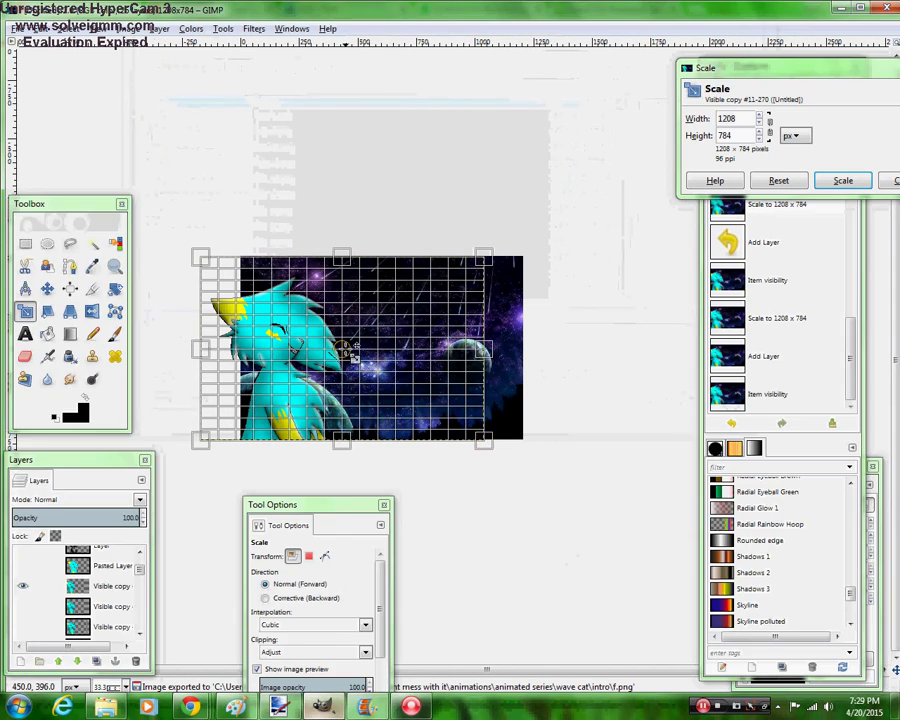
{"action": "left_click", "coordinate": [823, 184]}
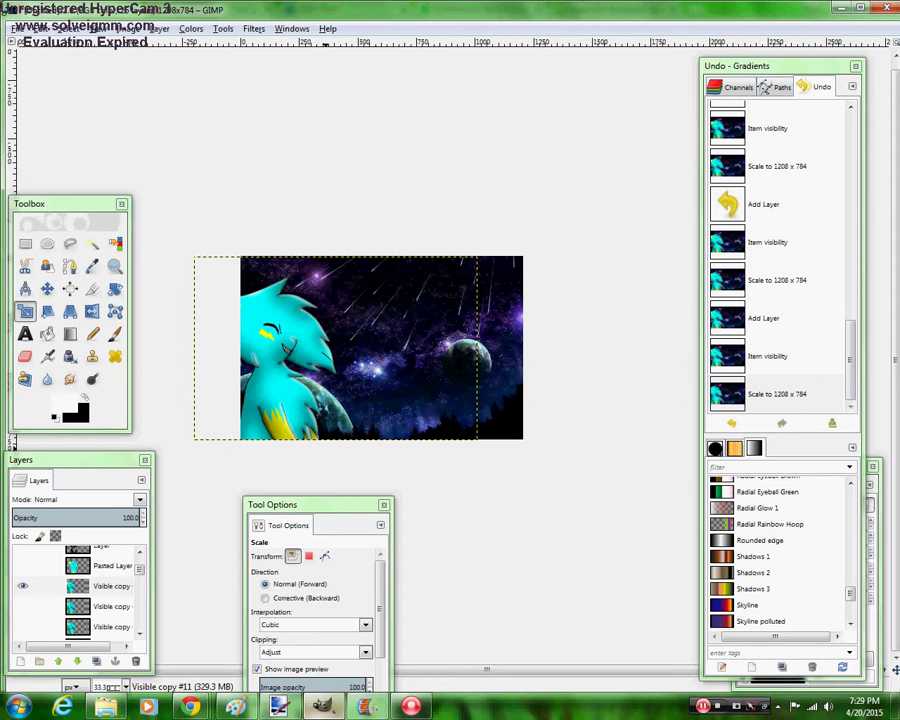
Export the frame as g.png into the intro folder, briefly checking the playing YouTube playlist before confirming the export options
{"action": "left_click", "coordinate": [17, 28]}
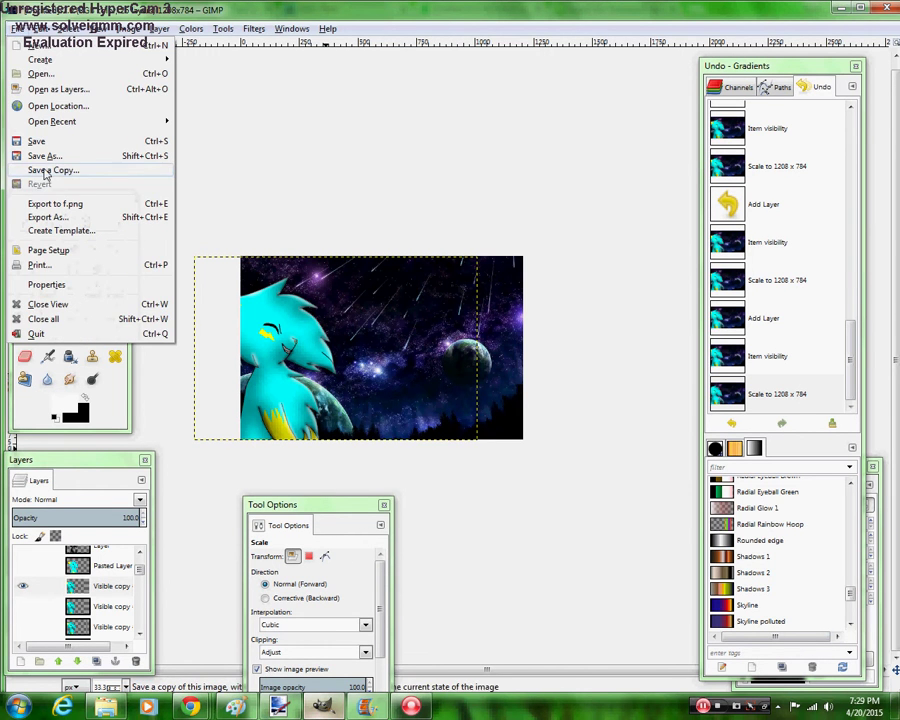
{"action": "left_click", "coordinate": [54, 218]}
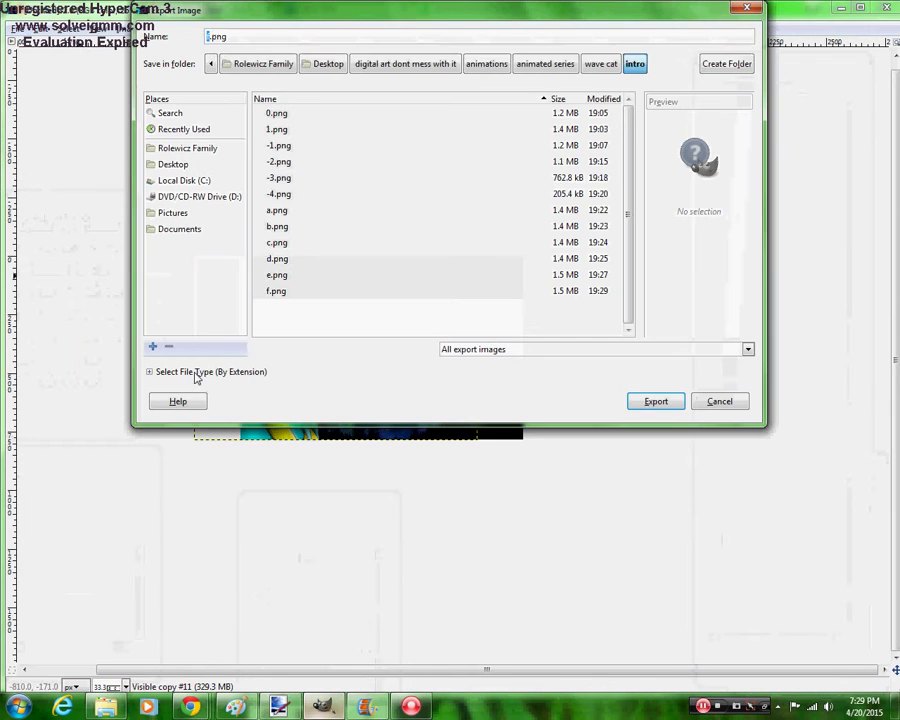
{"action": "type", "text": "g"}
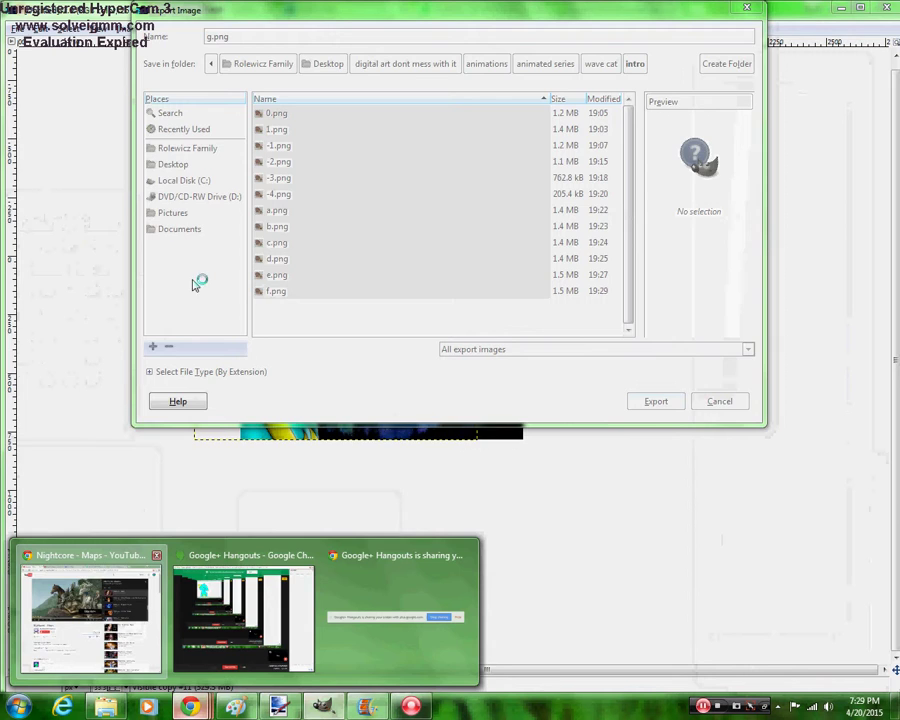
{"action": "left_click", "coordinate": [90, 615]}
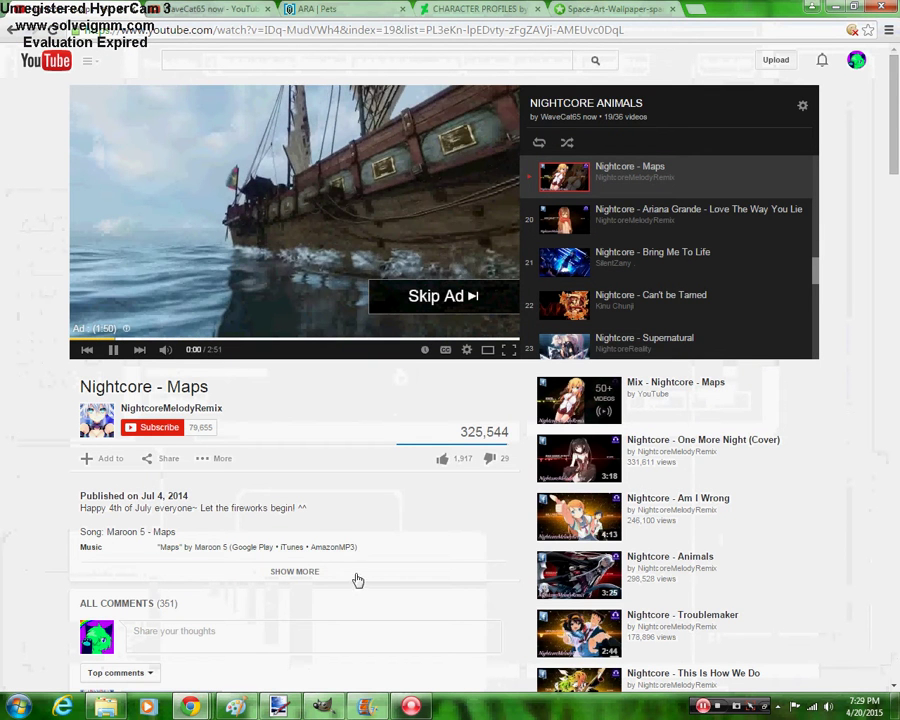
{"action": "left_click", "coordinate": [322, 706]}
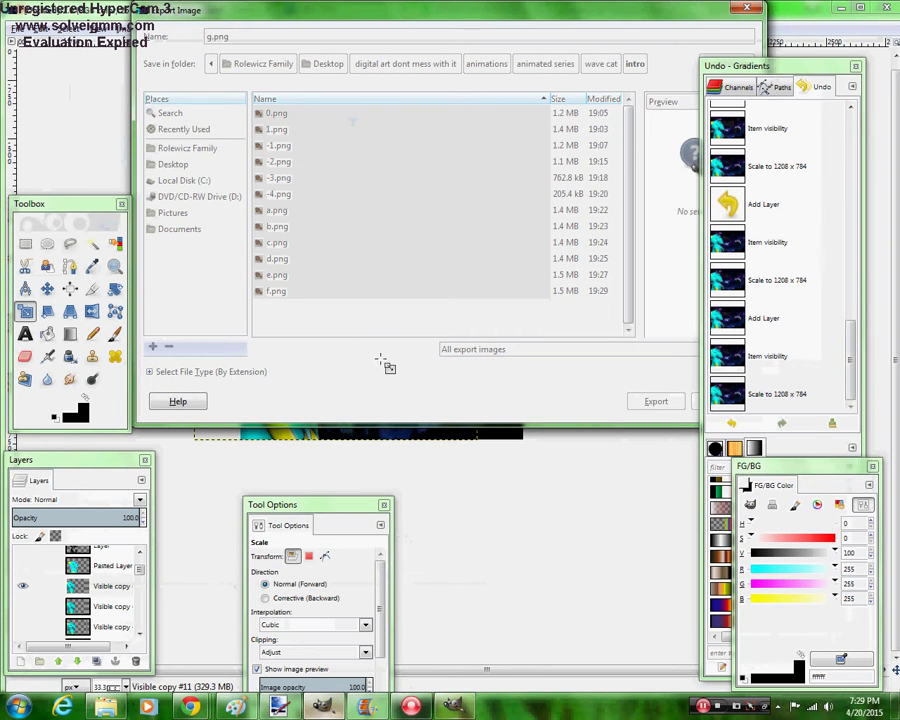
{"action": "left_click", "coordinate": [455, 708]}
{"action": "left_click", "coordinate": [455, 482]}
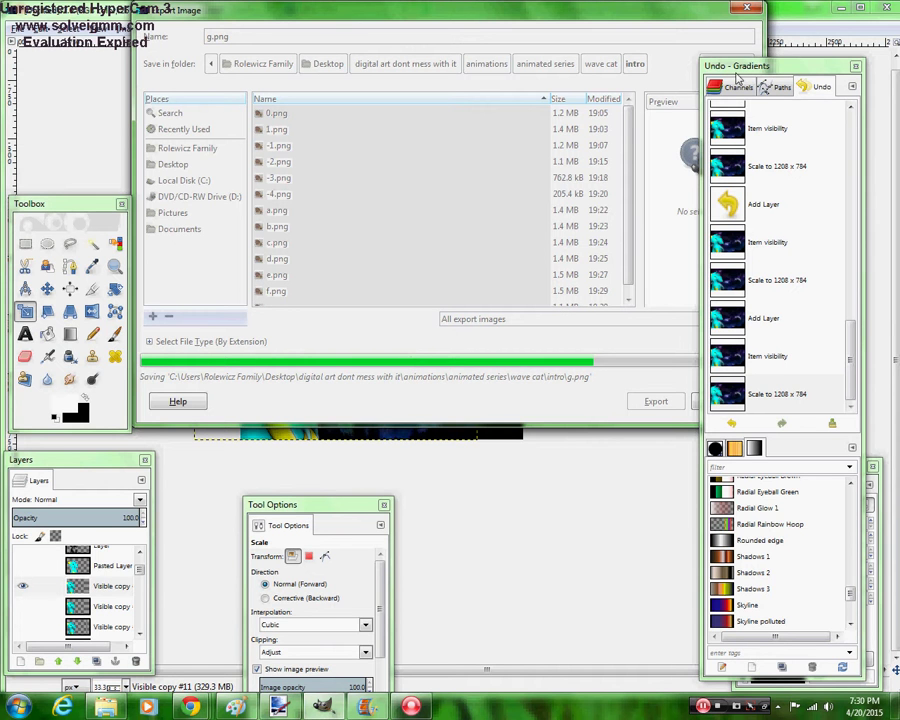
Move the Undo dock aside, then make another cat layer copy, hide the previous one, and shift the copy slightly left with the Scale tool
{"action": "left_click_drag", "start_coordinate": [737, 72], "coordinate": [771, 37]}
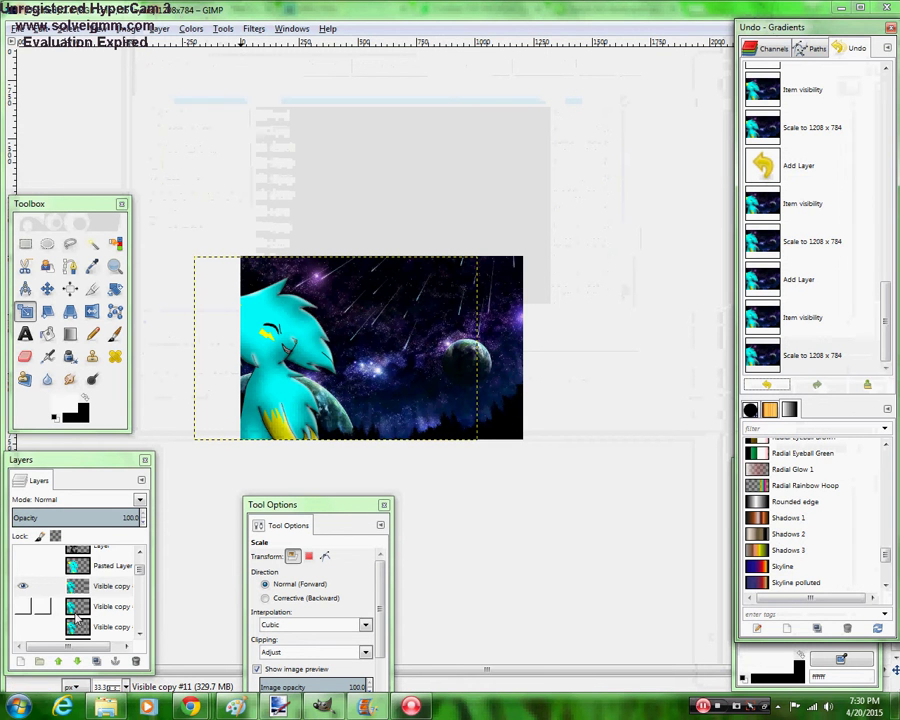
{"action": "left_click", "coordinate": [22, 586]}
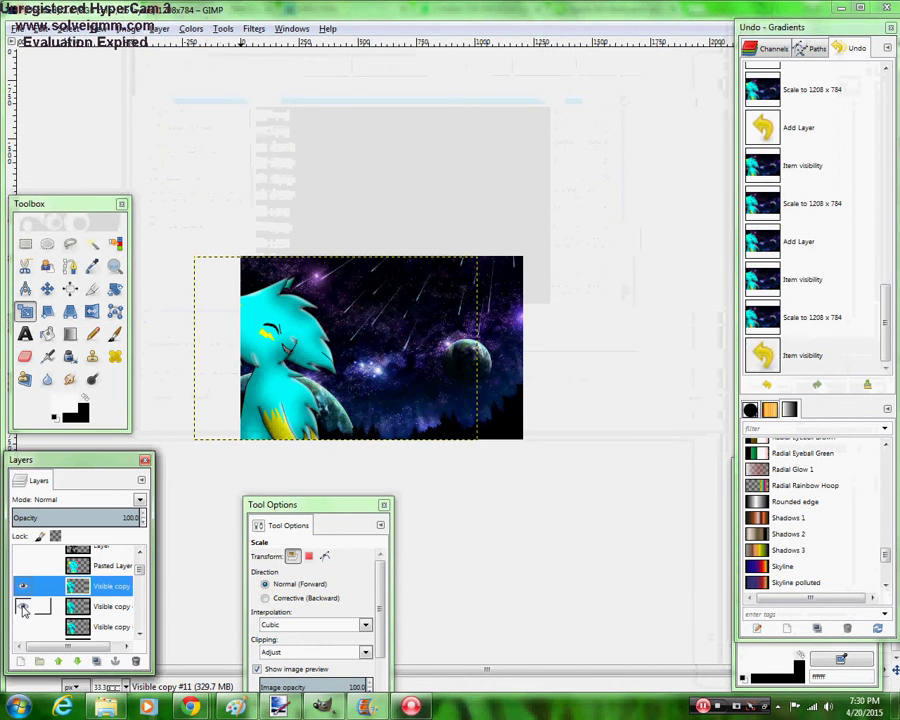
{"action": "left_click", "coordinate": [96, 661]}
{"action": "left_click", "coordinate": [21, 606]}
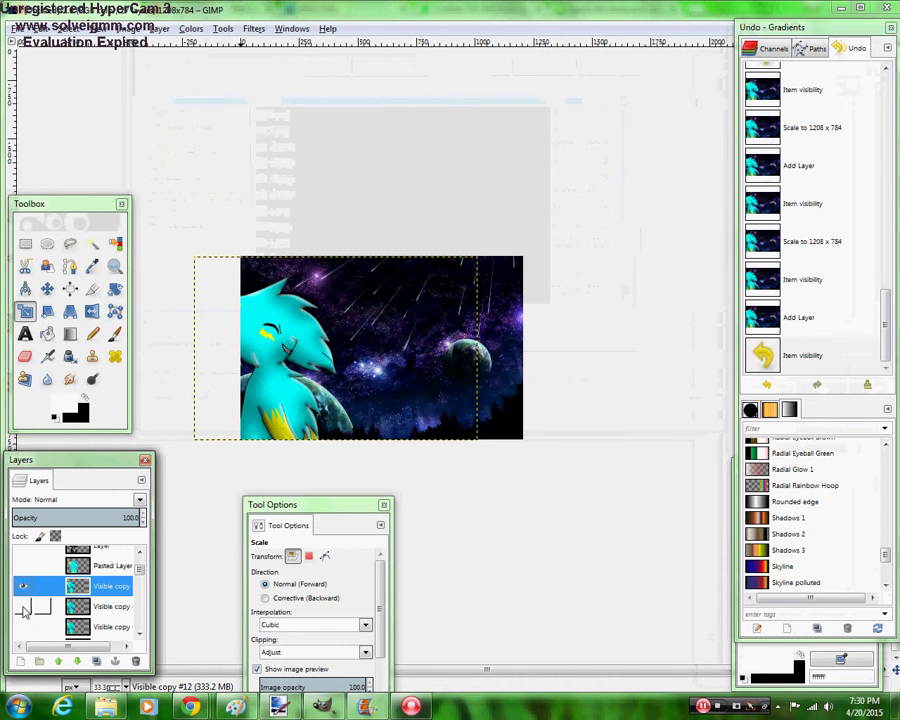
{"action": "left_click", "coordinate": [355, 357]}
{"action": "key", "text": "Tab"}
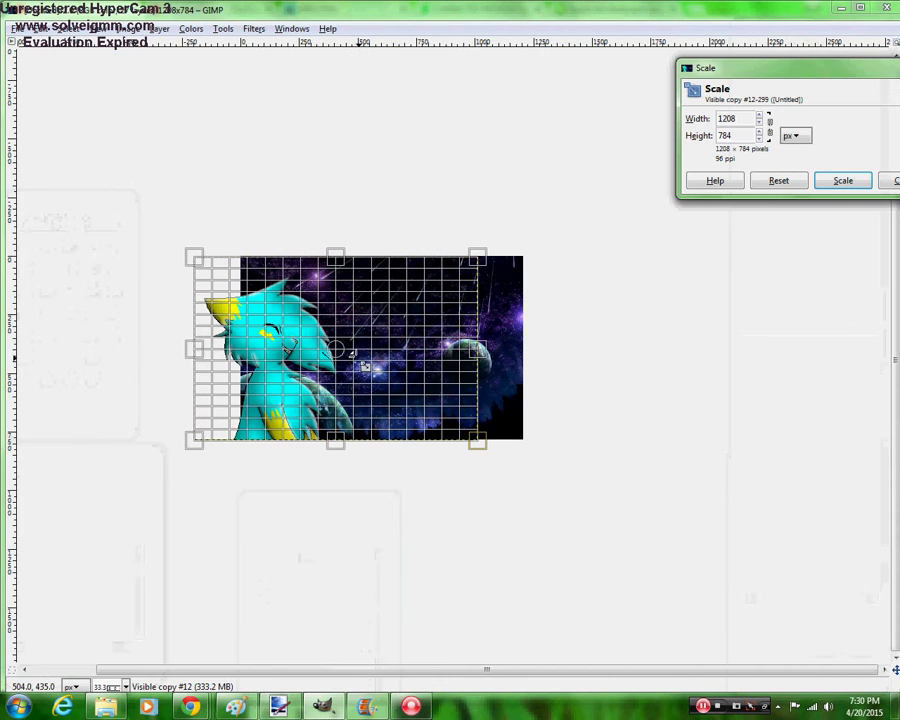
{"action": "key", "text": "Tab"}
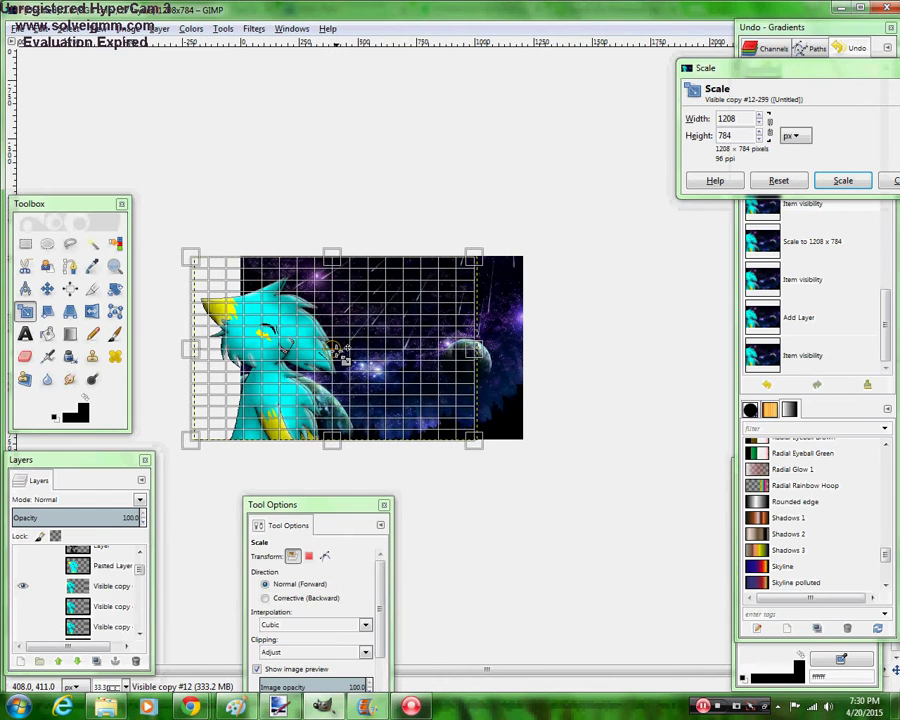
{"action": "left_click", "coordinate": [842, 180]}
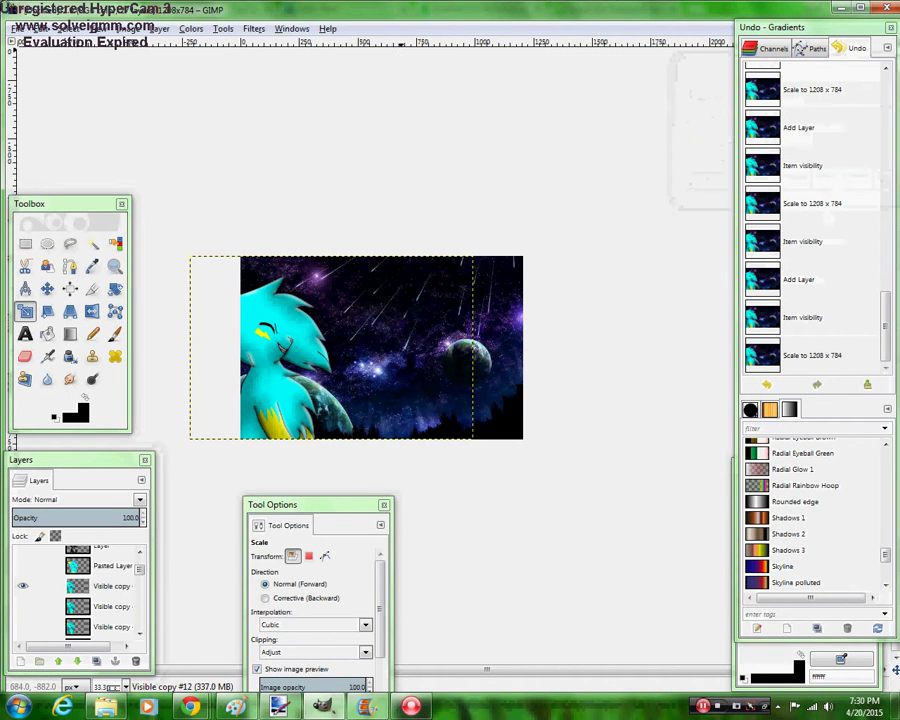
Export the current frame as h.png into the intro folder with the default PNG options
{"action": "left_click", "coordinate": [17, 28]}
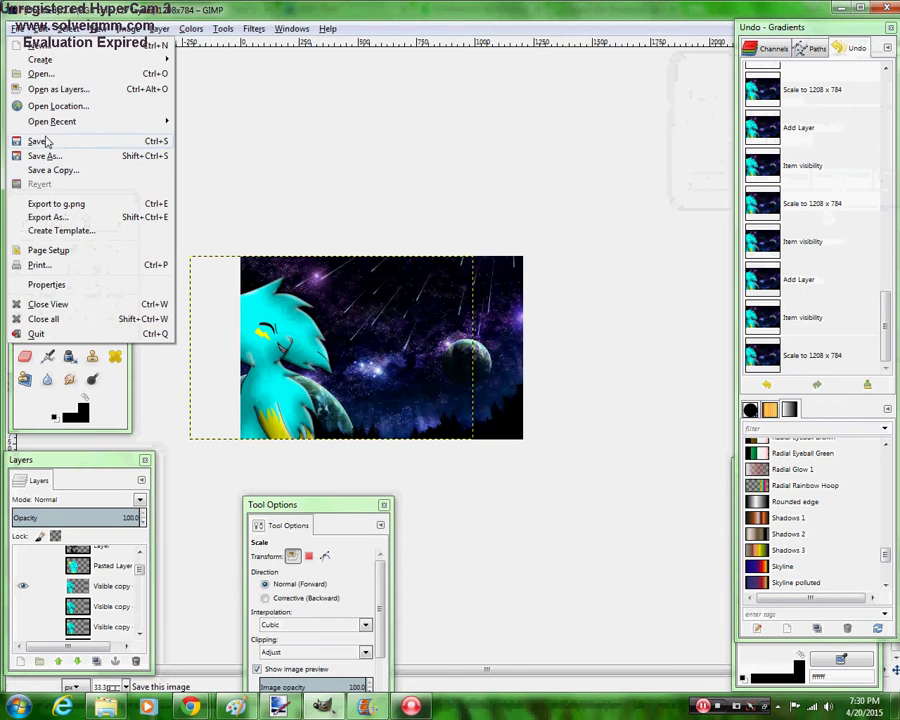
{"action": "left_click", "coordinate": [55, 217]}
{"action": "type", "text": "h"}
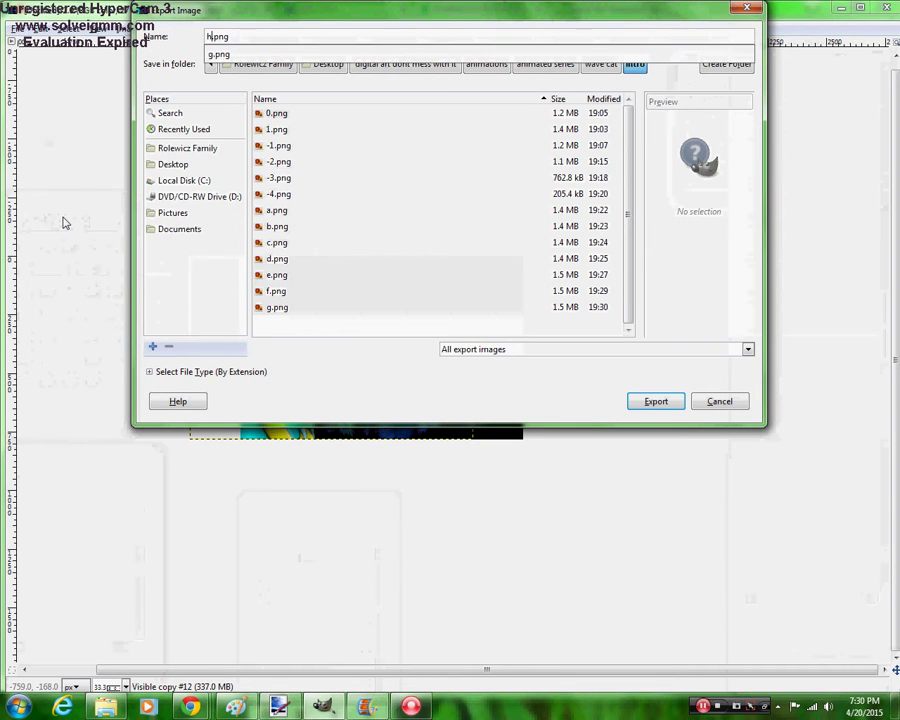
{"action": "key", "text": "Return"}
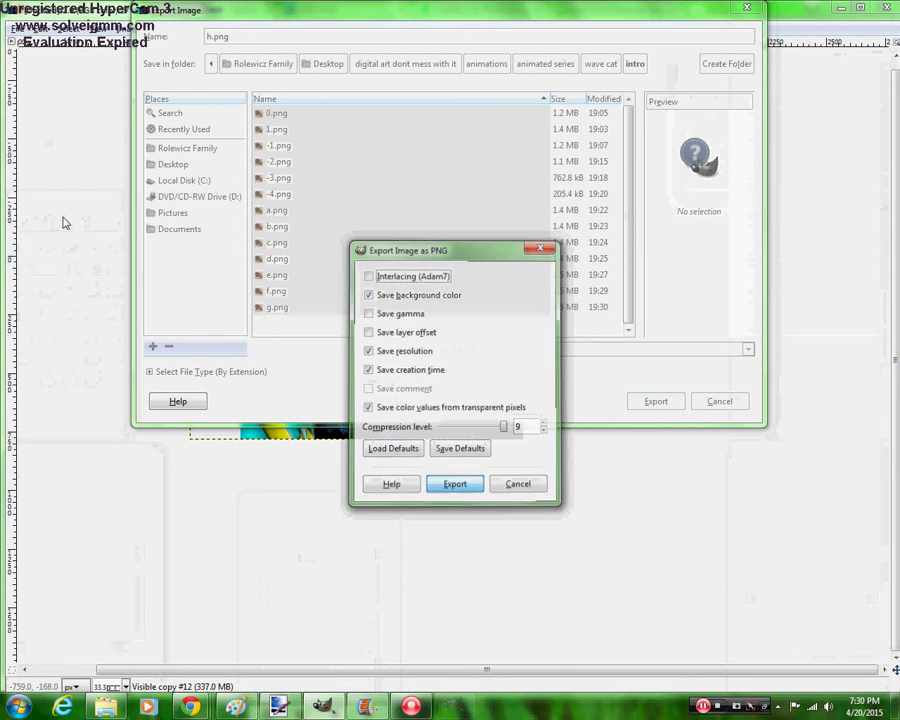
{"action": "key", "text": "Return"}
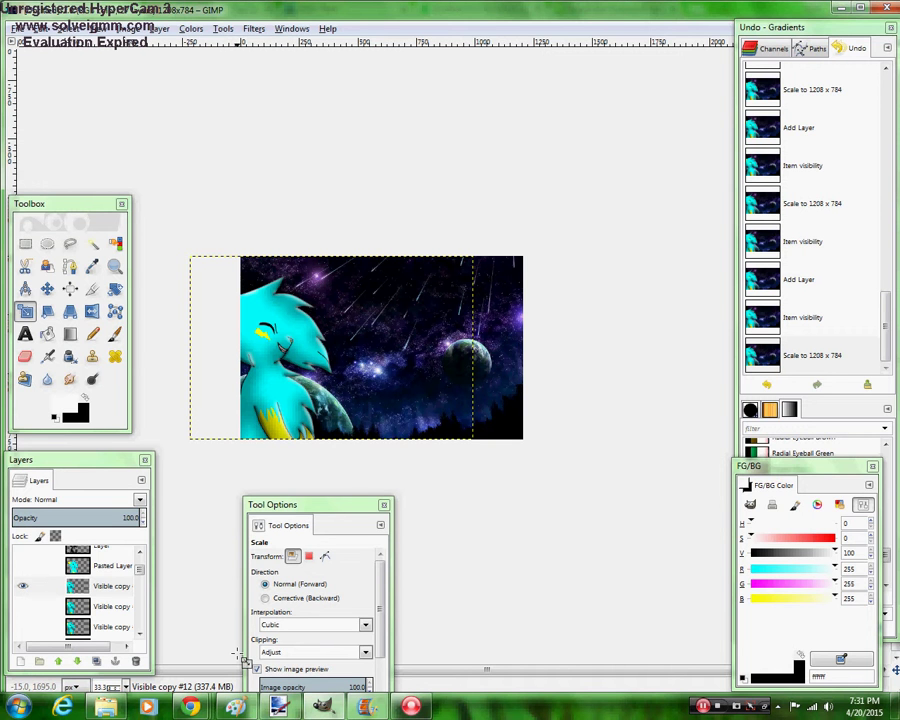
Switch to Movie Maker, add frame f to the end of the timeline, and set its duration to 0.10
{"action": "left_click", "coordinate": [362, 706]}
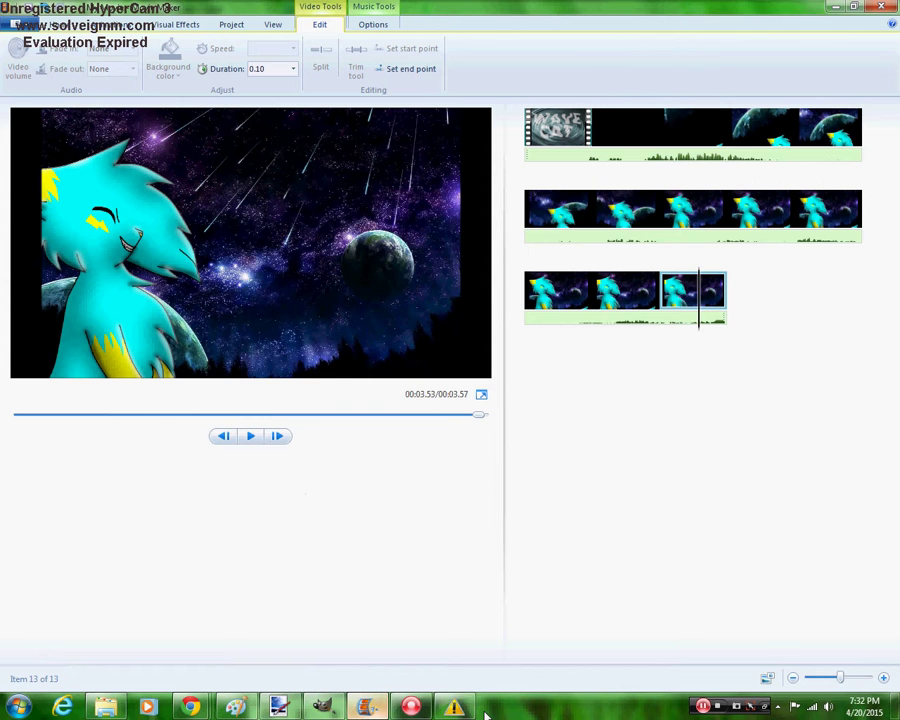
{"action": "left_click", "coordinate": [454, 707]}
{"action": "left_click", "coordinate": [624, 202]}
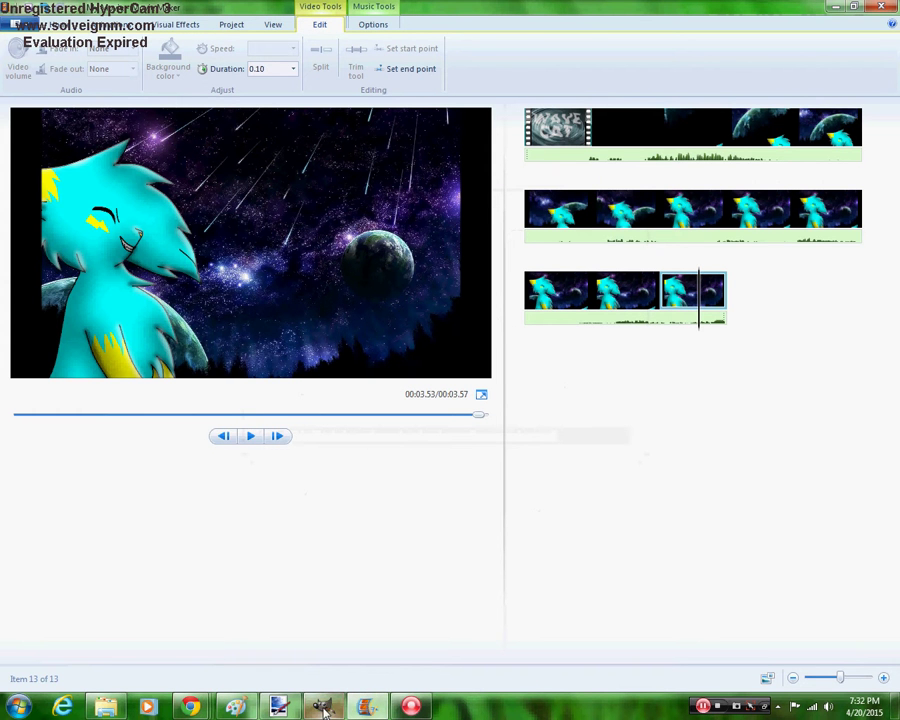
{"action": "left_click", "coordinate": [60, 24]}
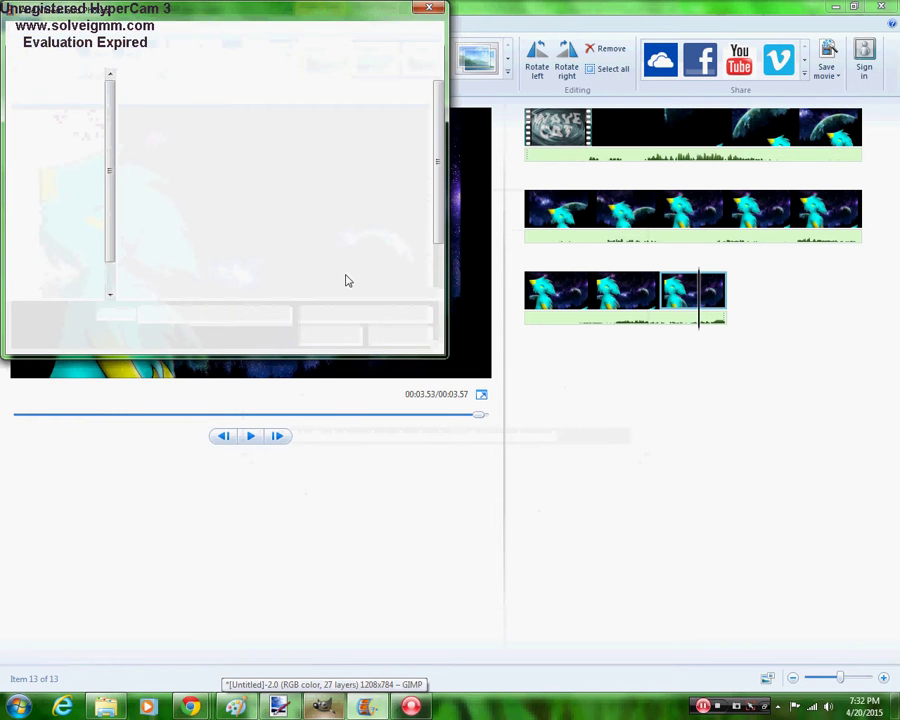
{"action": "double_click", "coordinate": [392, 265]}
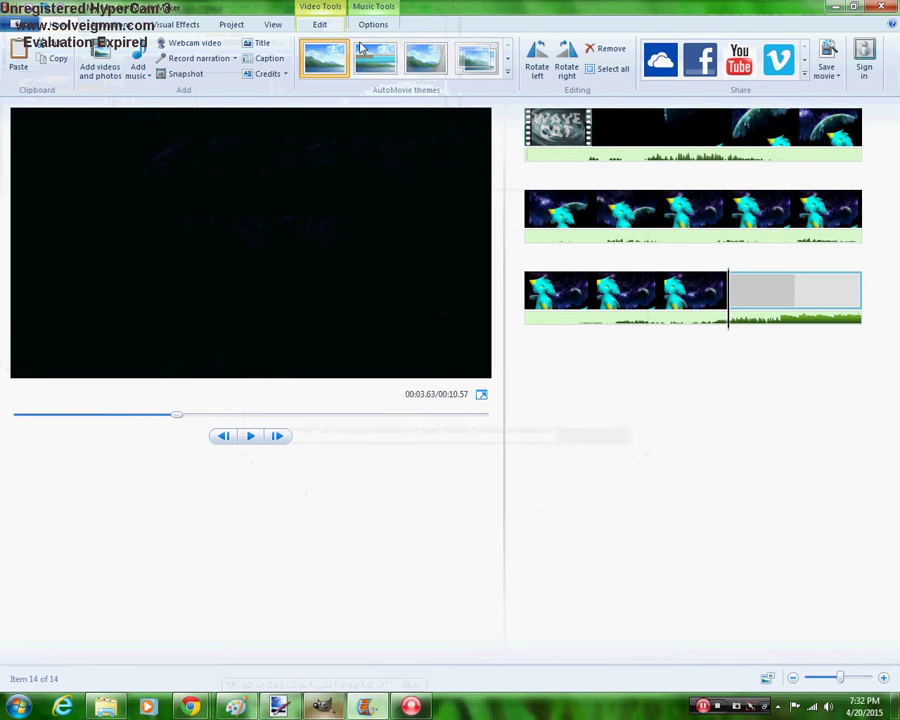
{"action": "left_click", "coordinate": [319, 24]}
{"action": "left_click", "coordinate": [256, 68]}
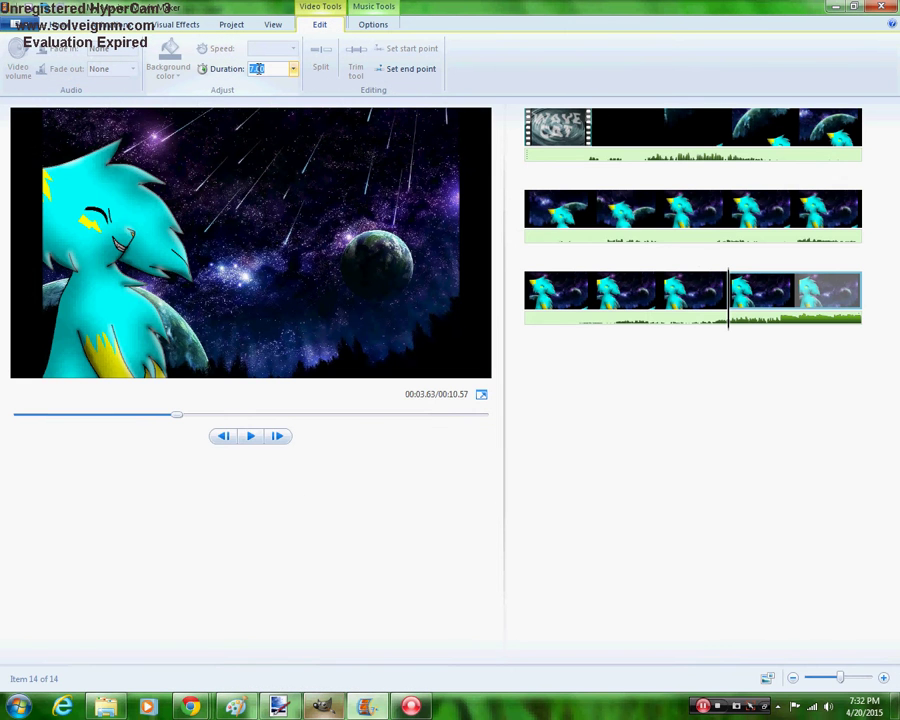
{"action": "type", "text": "0."}
{"action": "key", "text": "Return"}
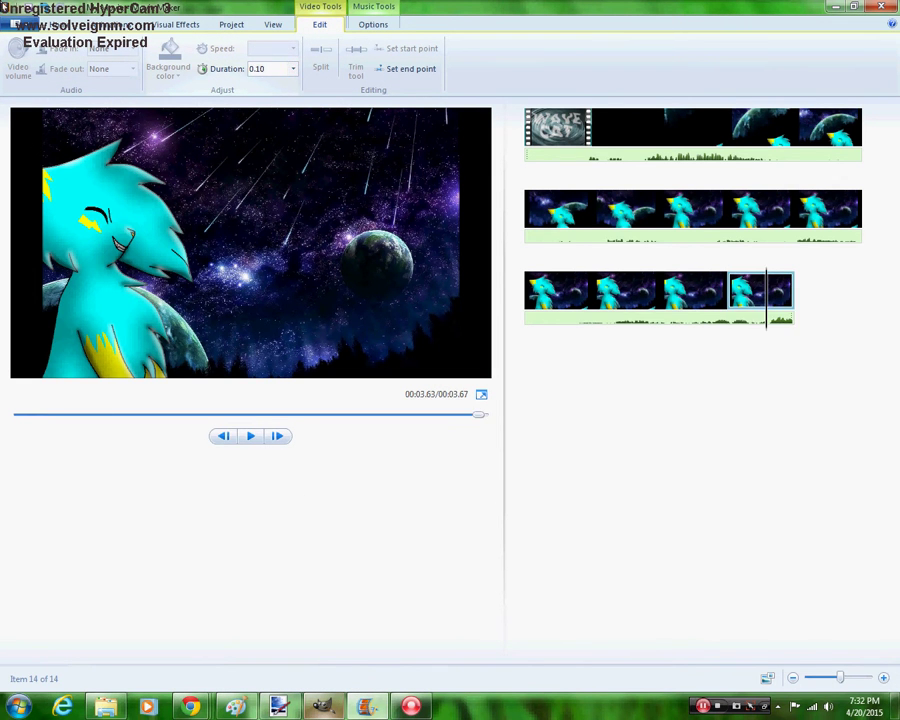
Add frames g and h from the intro folder to the end of the timeline and set their duration to 0.10
{"action": "left_click", "coordinate": [20, 24]}
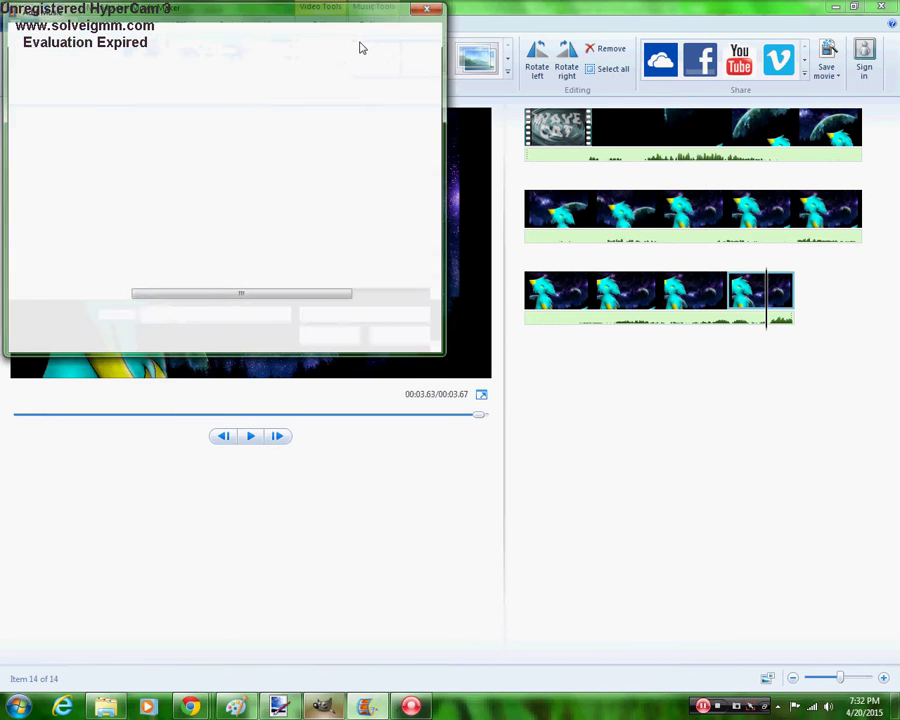
{"action": "left_click", "coordinate": [420, 10]}
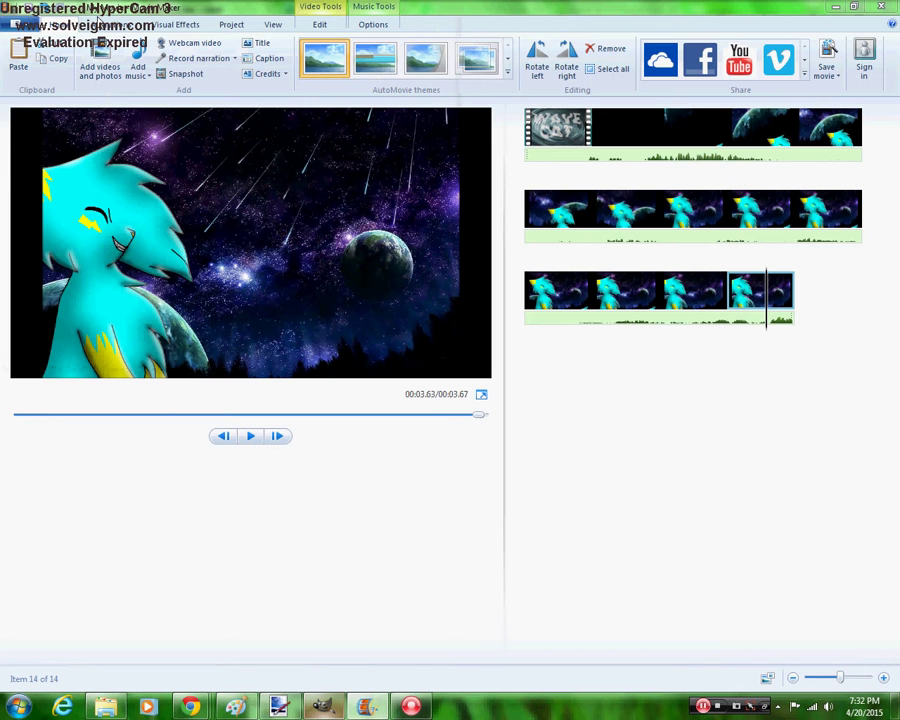
{"action": "left_click", "coordinate": [100, 62]}
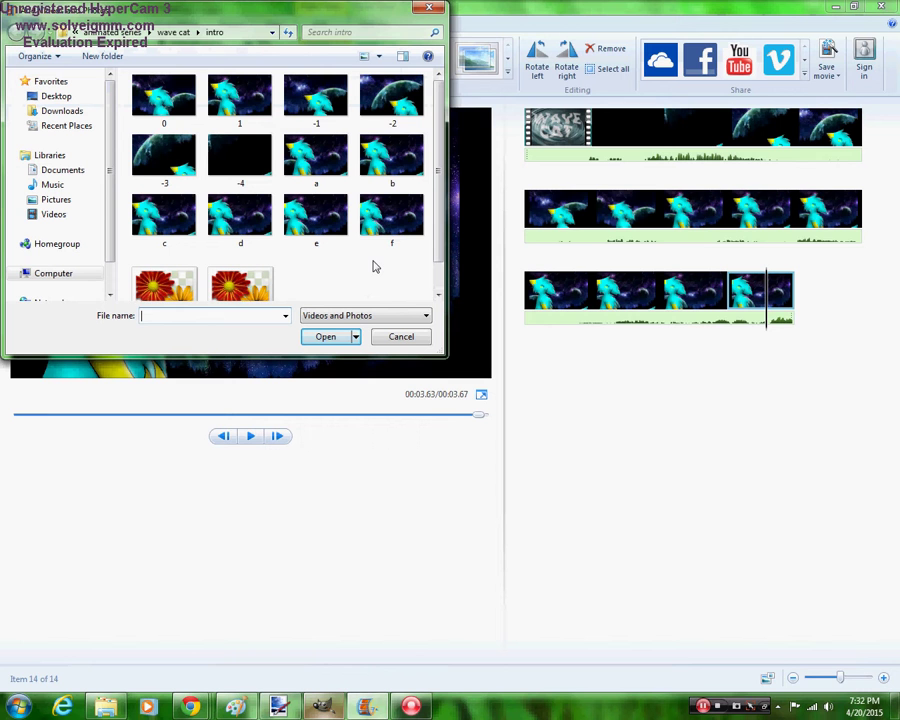
{"action": "left_click_drag", "start_coordinate": [440, 194], "coordinate": [440, 270]}
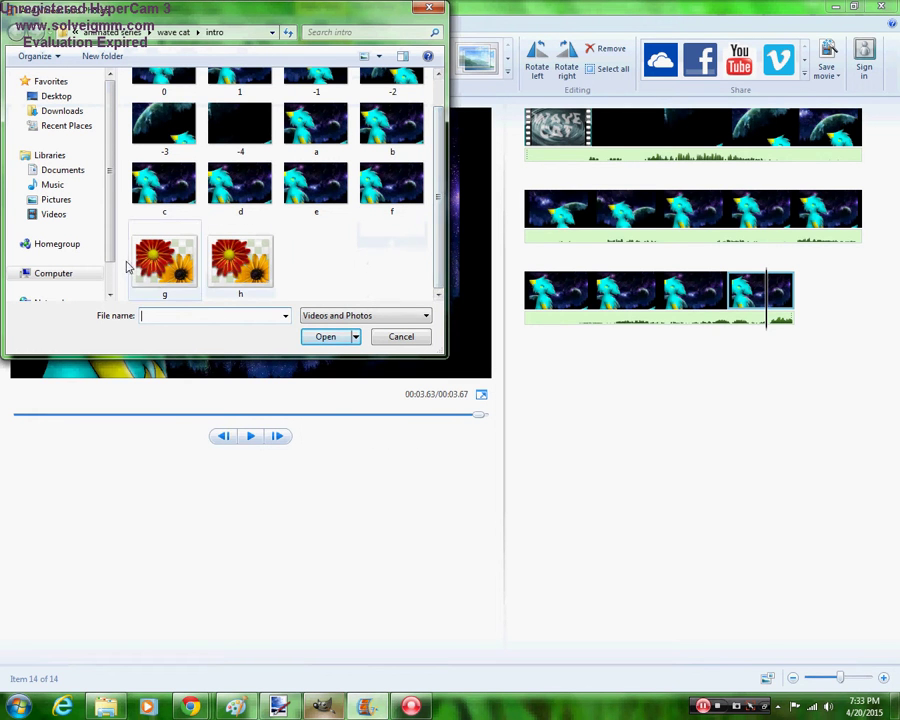
{"action": "left_click_drag", "start_coordinate": [127, 265], "coordinate": [268, 275]}
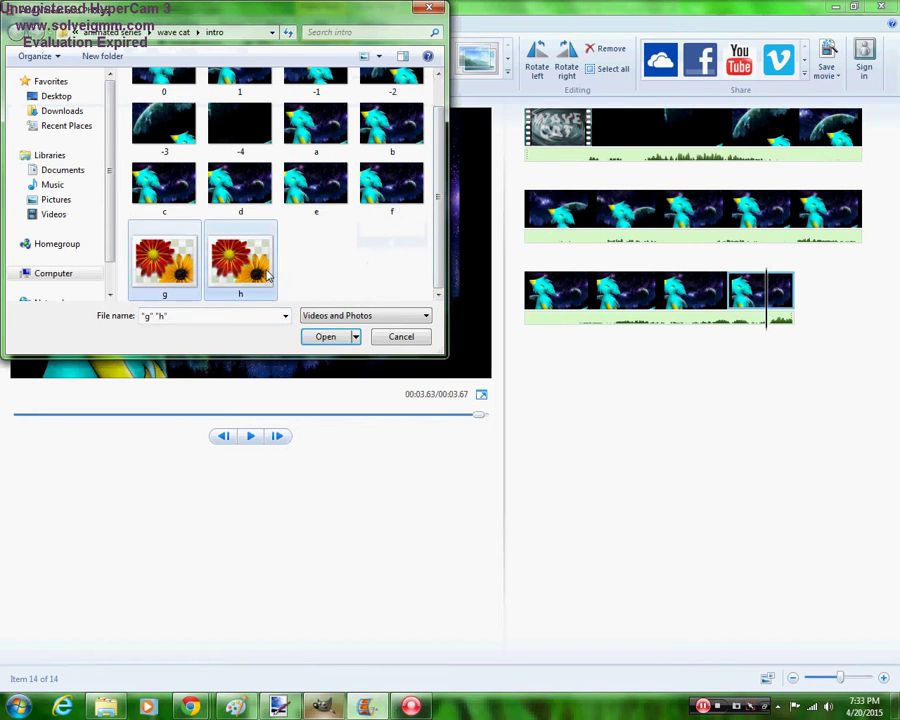
{"action": "left_click", "coordinate": [328, 336]}
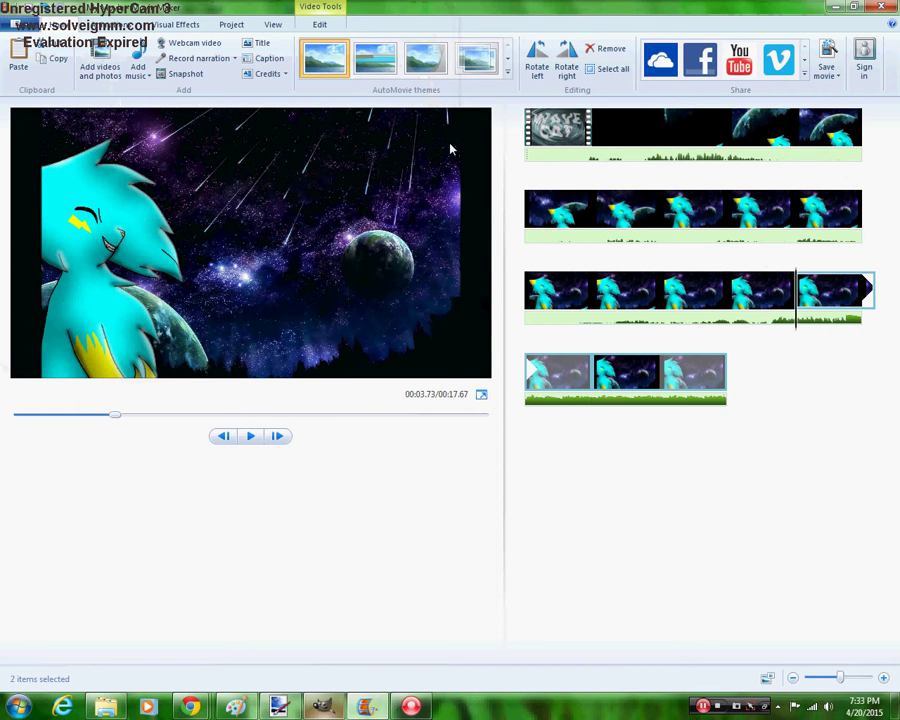
{"action": "left_click", "coordinate": [322, 25]}
{"action": "left_click", "coordinate": [271, 68]}
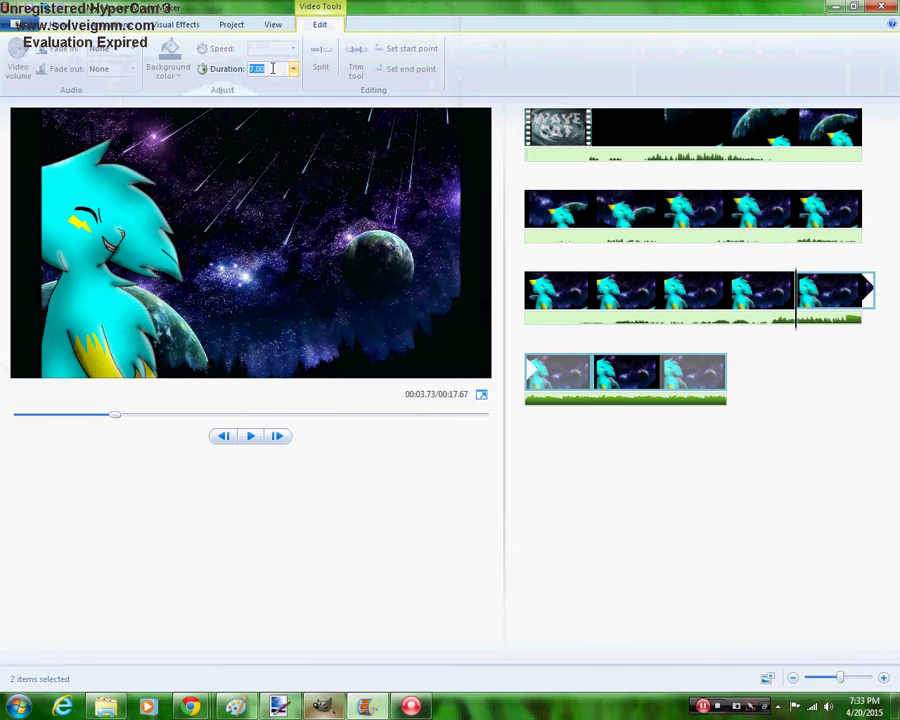
{"action": "type", "text": "0.10"}
{"action": "key", "text": "Return"}
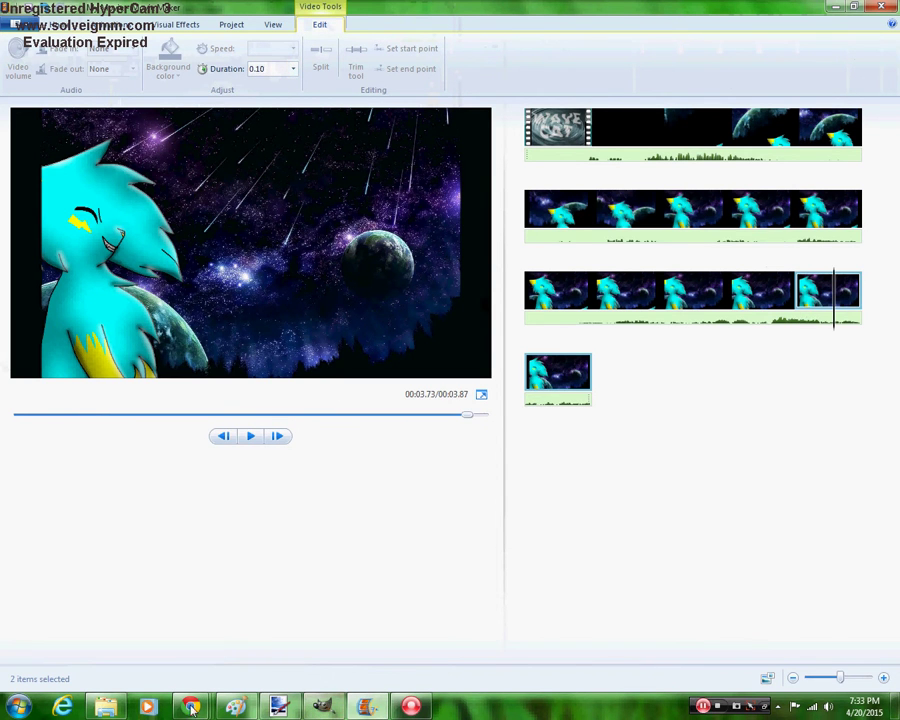
Pause the playing YouTube song in Chrome and preview the whole animation in Movie Maker from the Wave Cat title clip
{"action": "mouse_move", "coordinate": [192, 708]}
{"action": "left_click", "coordinate": [137, 655]}
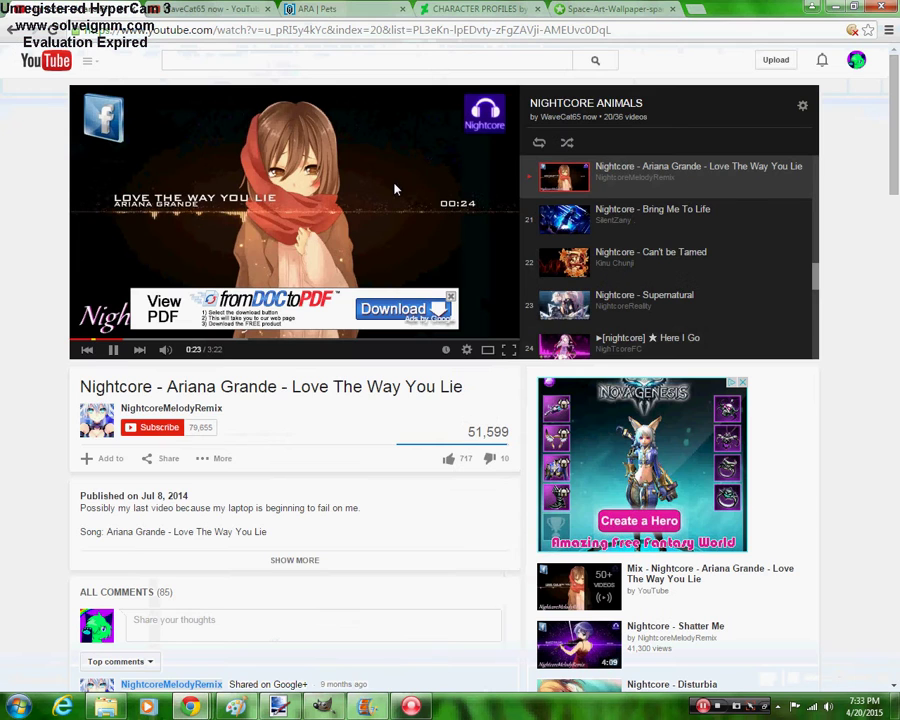
{"action": "mouse_move", "coordinate": [367, 708]}
{"action": "left_click", "coordinate": [352, 620]}
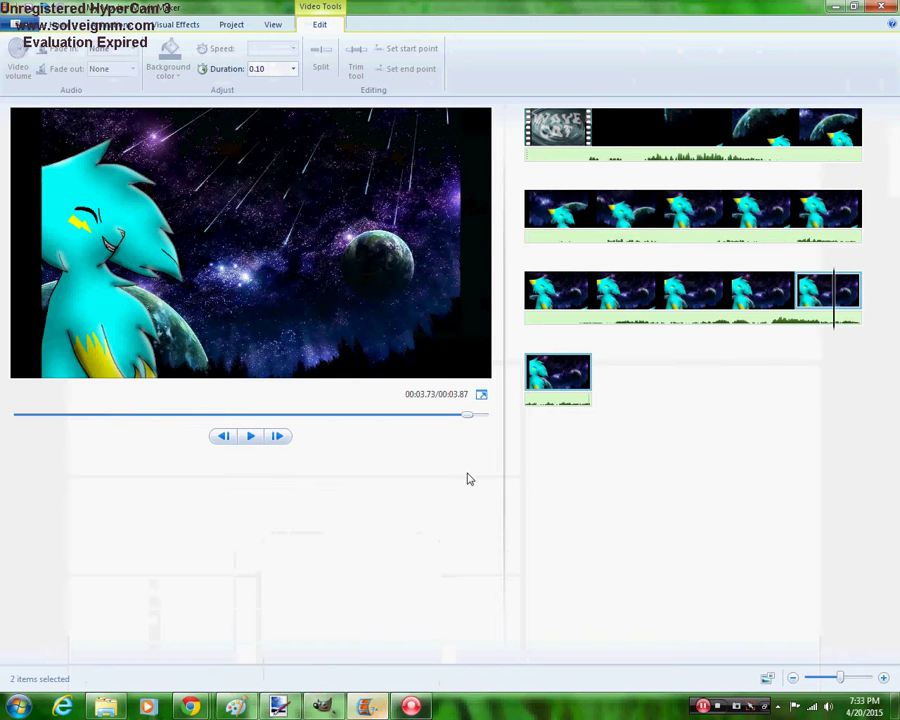
{"action": "left_click", "coordinate": [588, 145]}
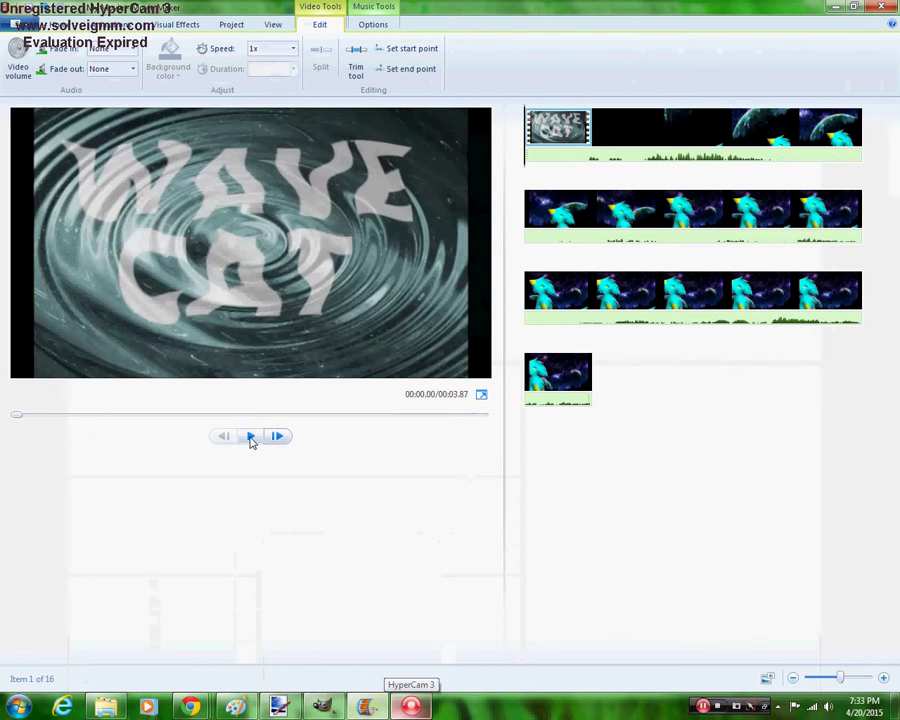
{"action": "left_click", "coordinate": [250, 438]}
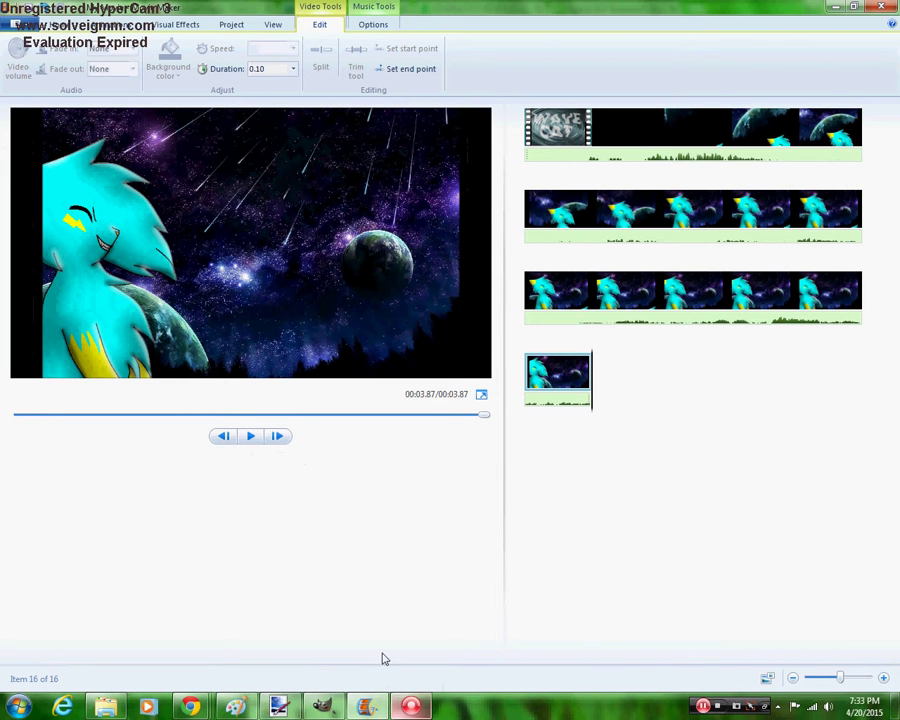
Switch to Paint and fill the cat's cyan head and body with the darker blue from the color palette
{"action": "left_click", "coordinate": [237, 708]}
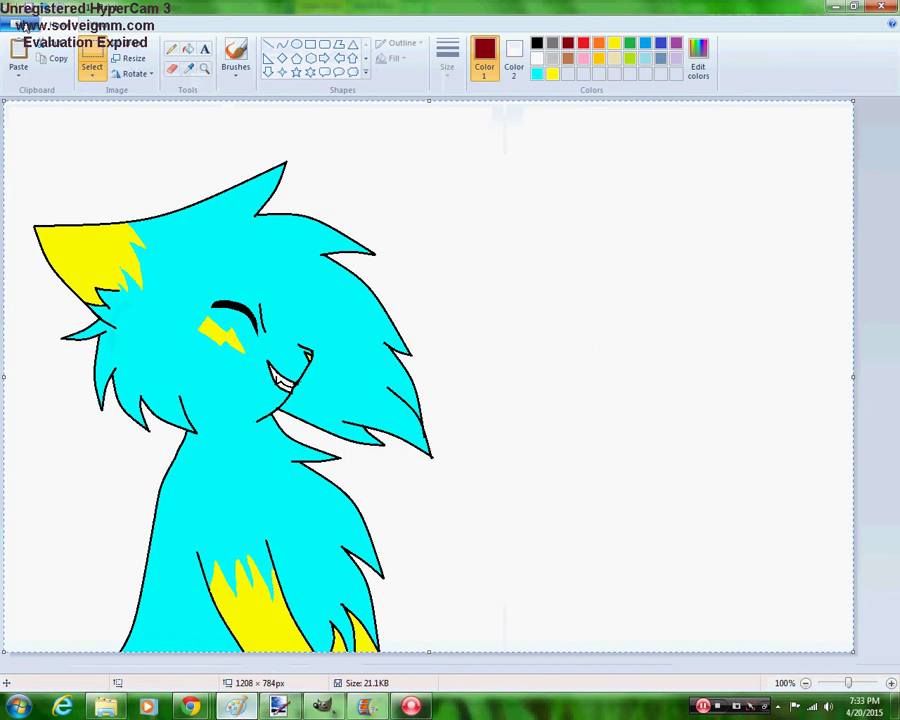
{"action": "left_click", "coordinate": [188, 48]}
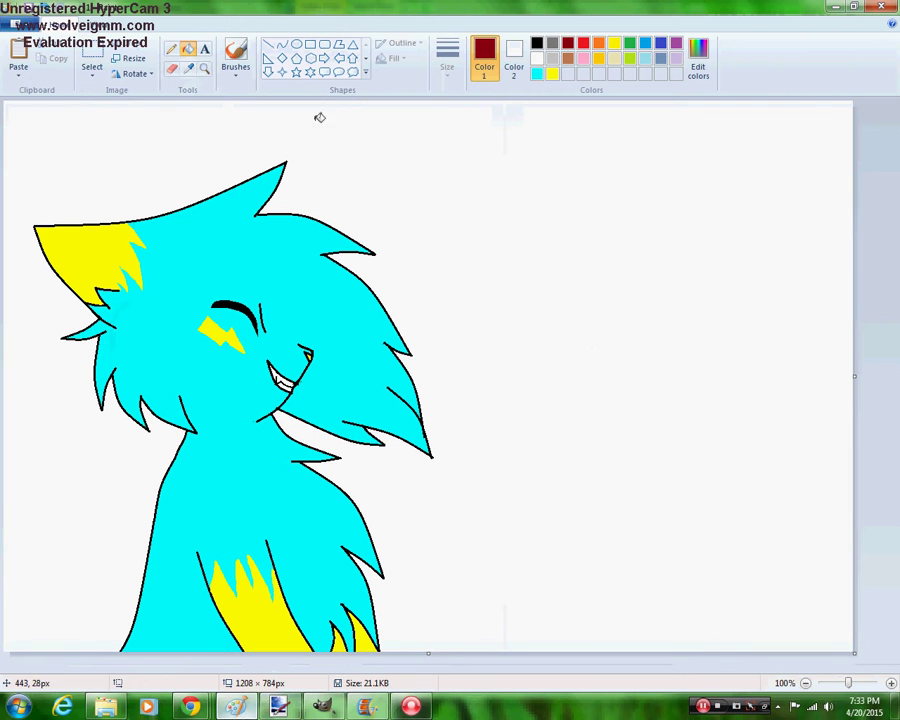
{"action": "left_click", "coordinate": [698, 62]}
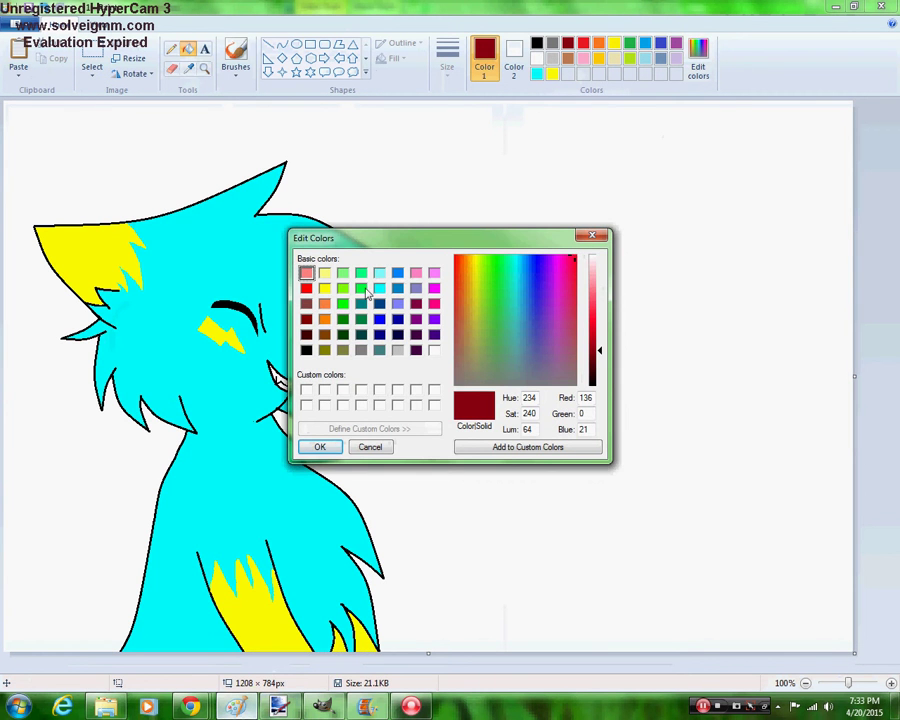
{"action": "left_click", "coordinate": [374, 446]}
{"action": "left_click", "coordinate": [645, 43]}
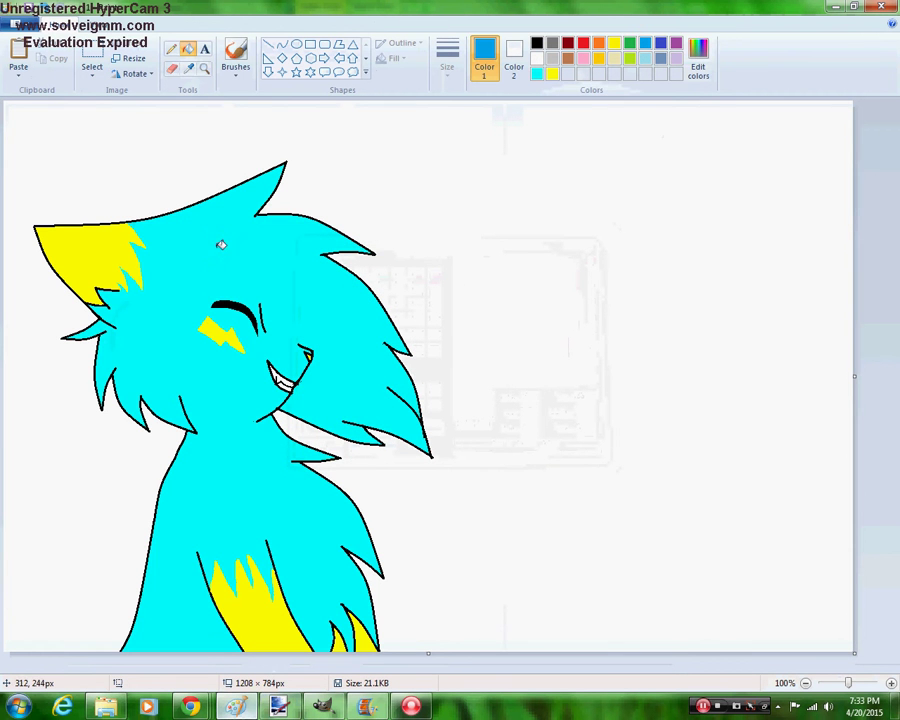
{"action": "left_click", "coordinate": [221, 243]}
Fill the yellow cheek, arm, side and ear markings with the same blue, and clean up the leftover speck near the ear
{"action": "left_click", "coordinate": [222, 330]}
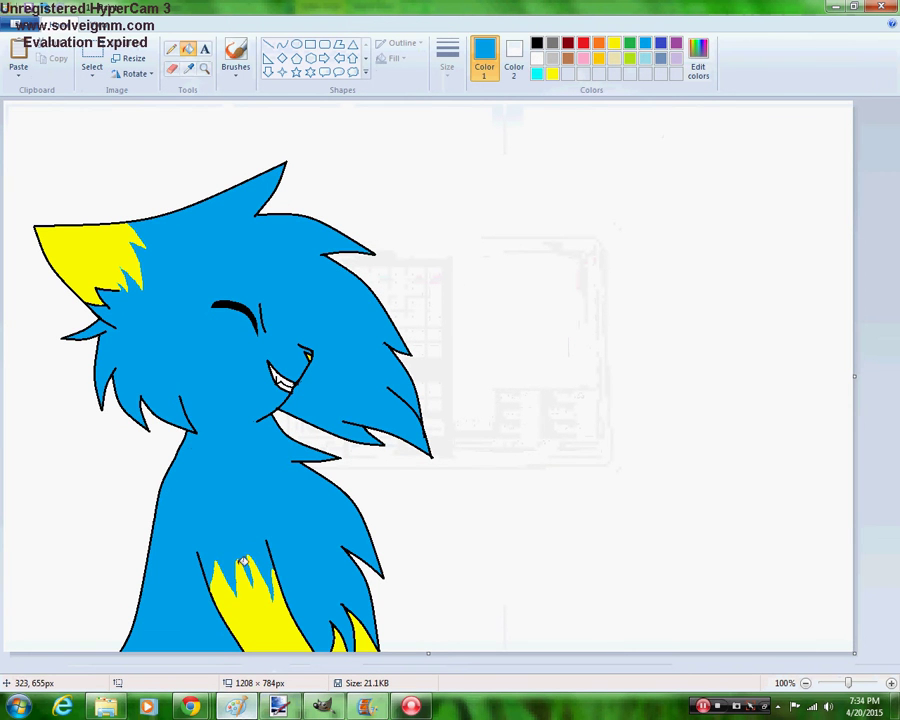
{"action": "left_click", "coordinate": [259, 599]}
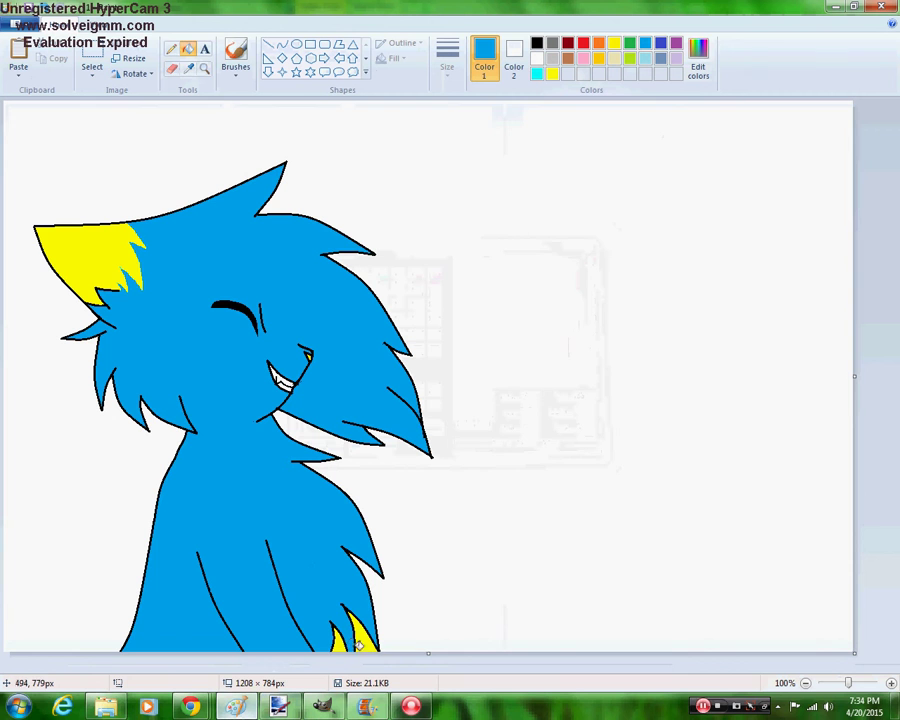
{"action": "left_click", "coordinate": [364, 640]}
{"action": "left_click", "coordinate": [338, 638]}
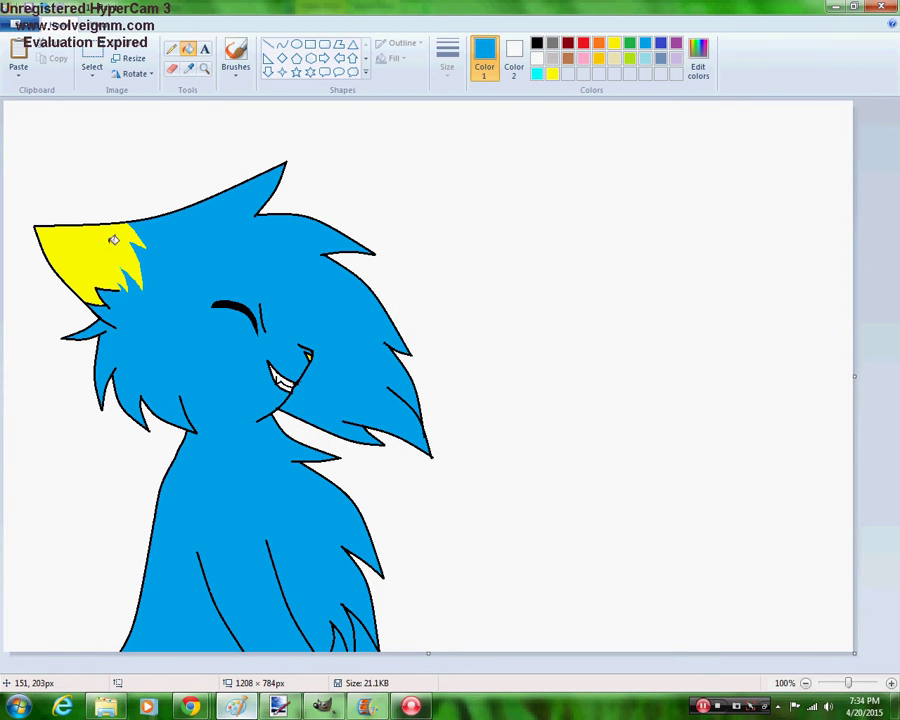
{"action": "left_click", "coordinate": [140, 237]}
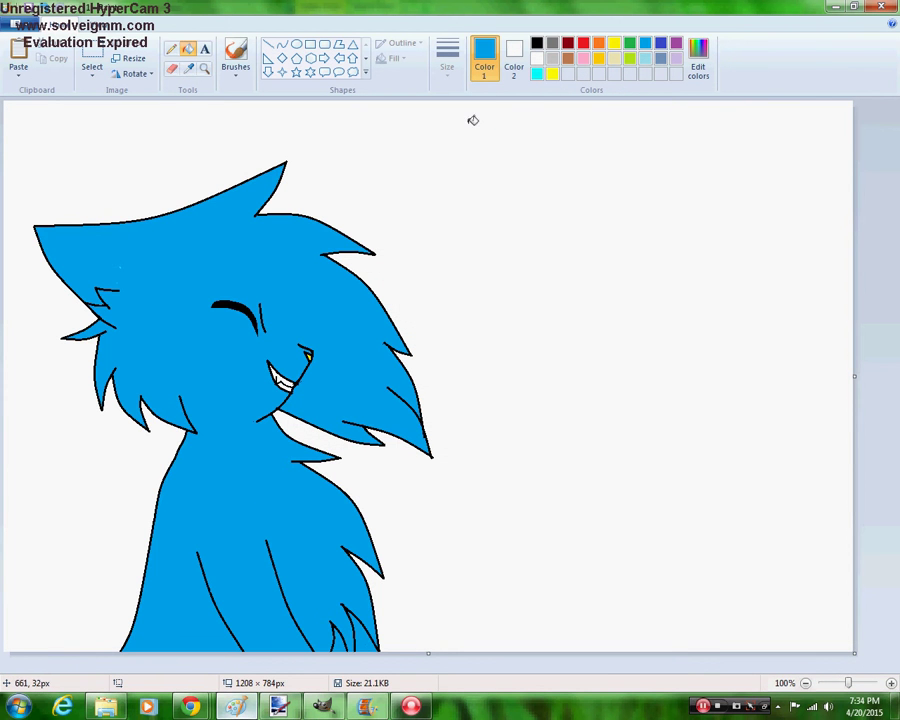
{"action": "left_click", "coordinate": [171, 68]}
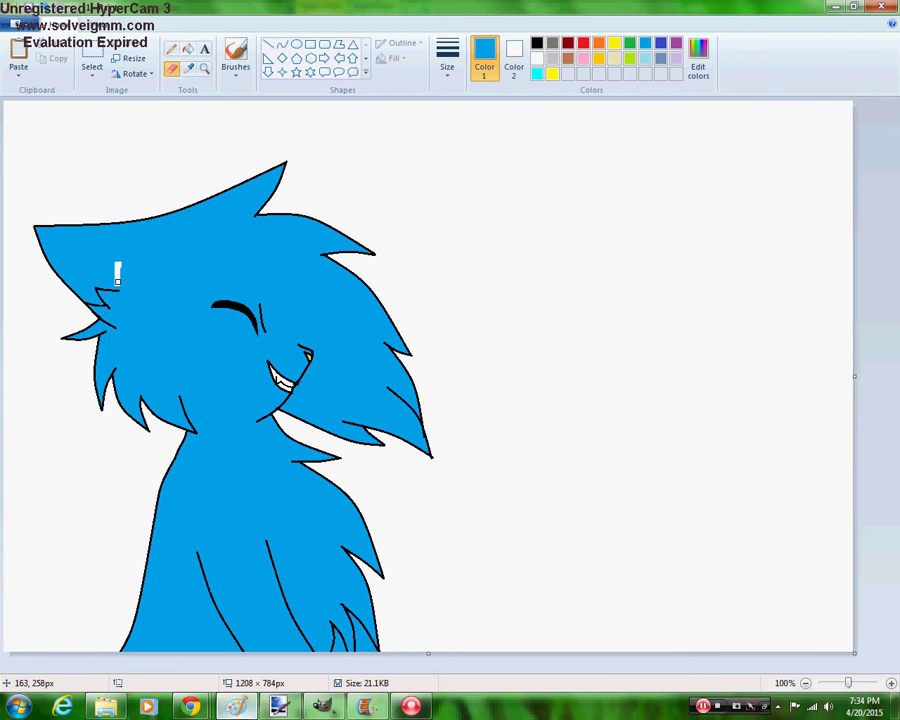
{"action": "left_click", "coordinate": [188, 48]}
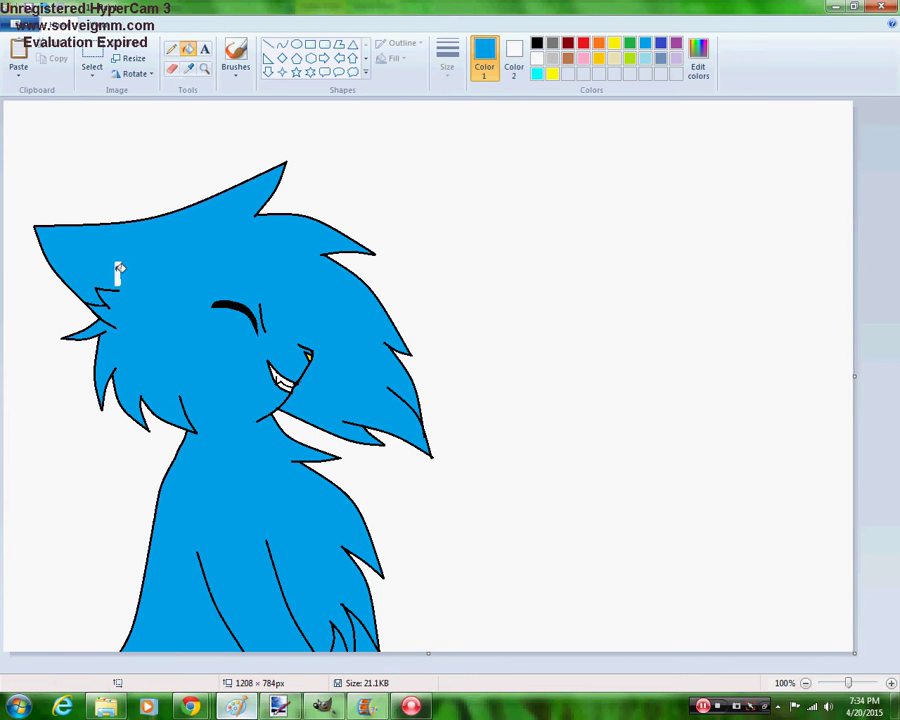
Check the paused Nightcore song in the YouTube window and return to Paint
{"action": "mouse_move", "coordinate": [190, 707]}
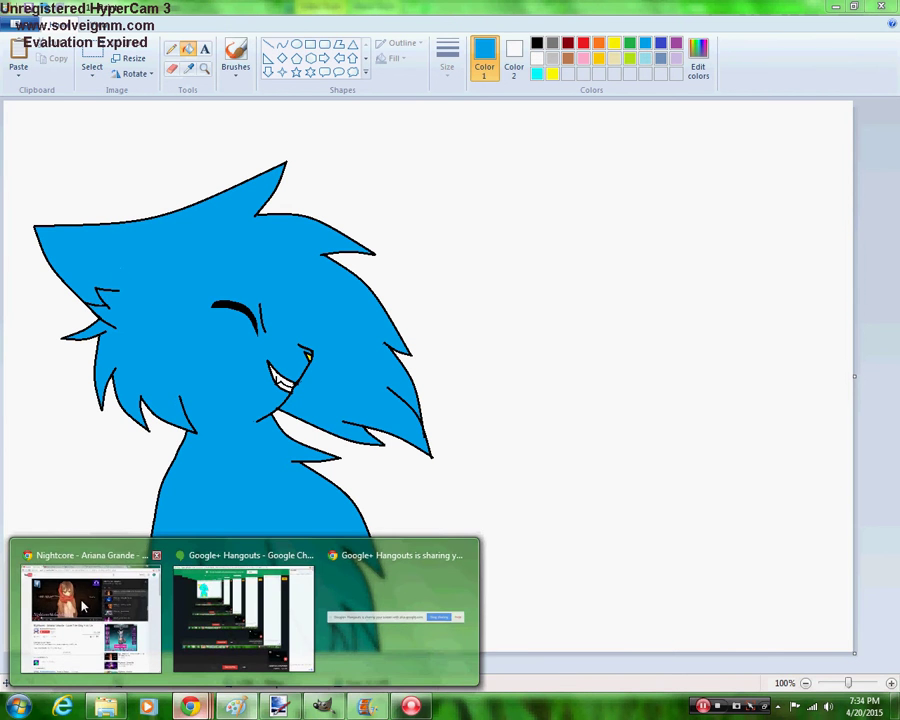
{"action": "left_click", "coordinate": [84, 604]}
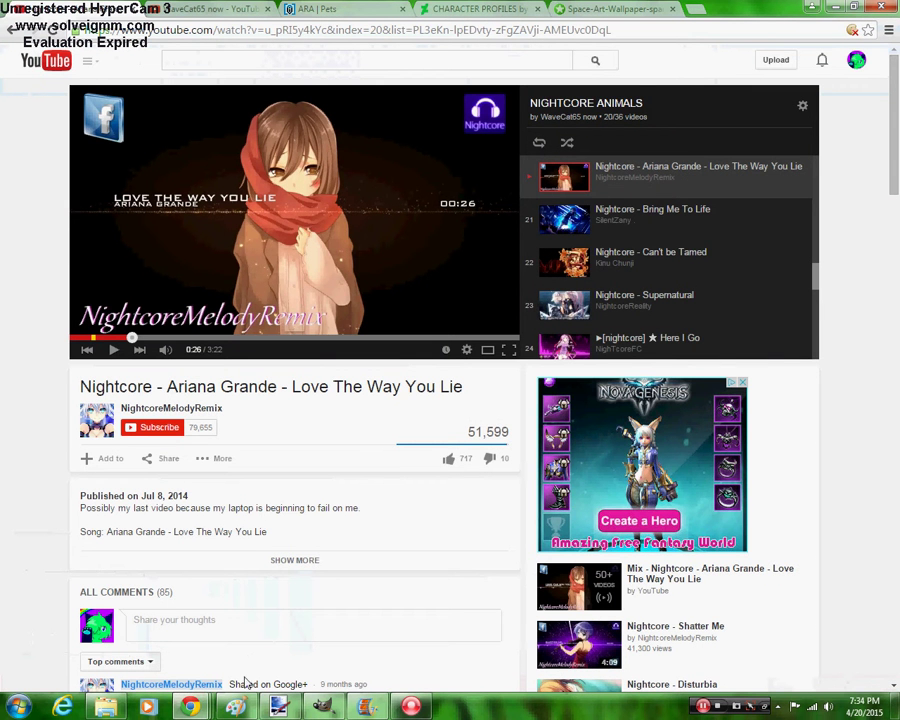
{"action": "left_click", "coordinate": [235, 707]}
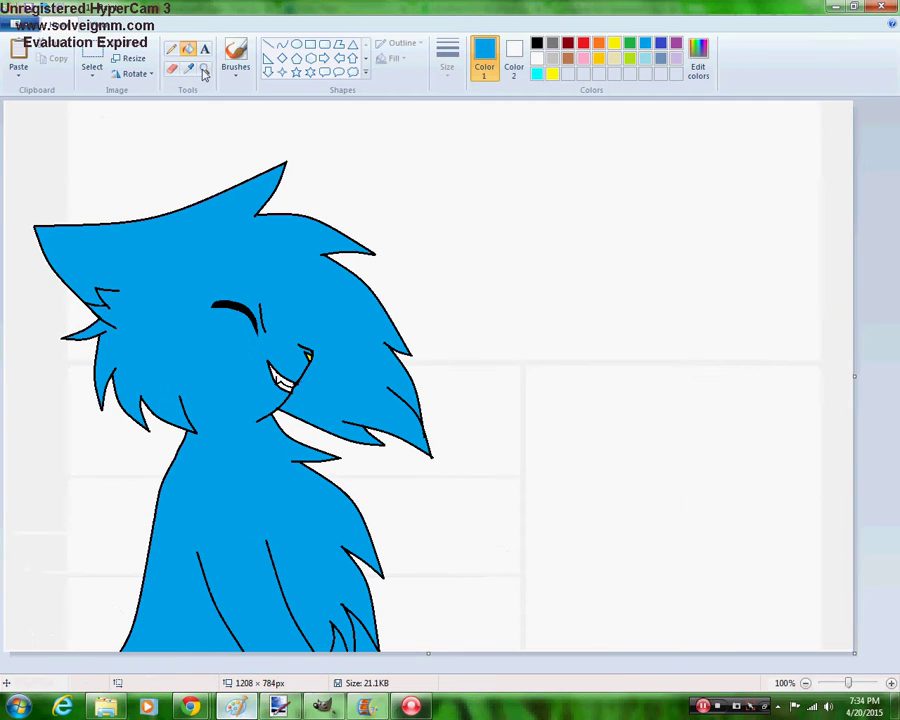
Zoom in on the cat's face and fill the short line beside the closed eye with the body blue
{"action": "left_click", "coordinate": [204, 73]}
{"action": "left_click", "coordinate": [306, 324]}
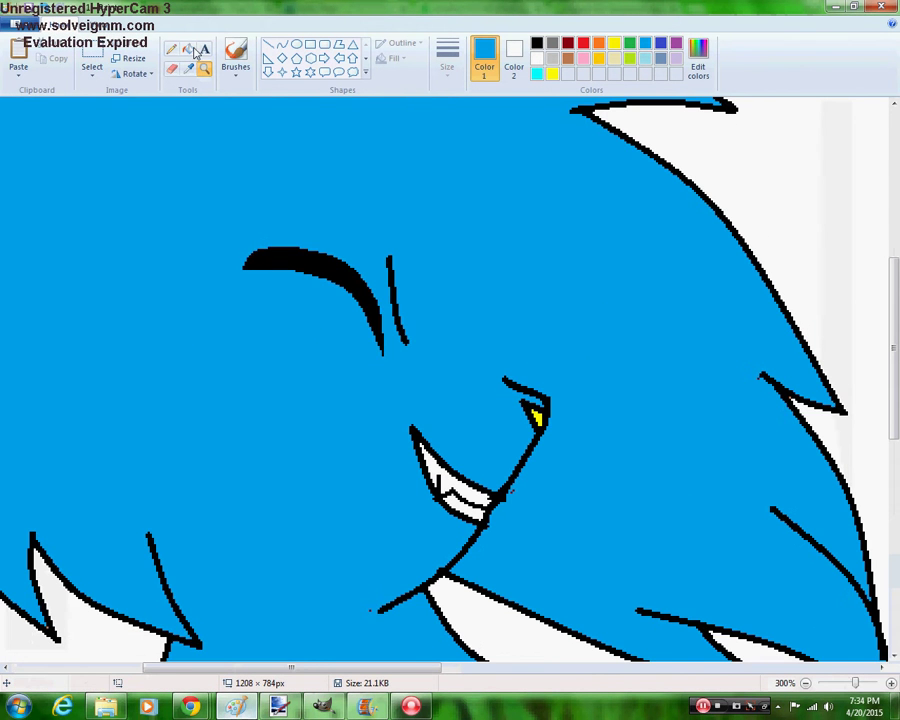
{"action": "left_click", "coordinate": [189, 49]}
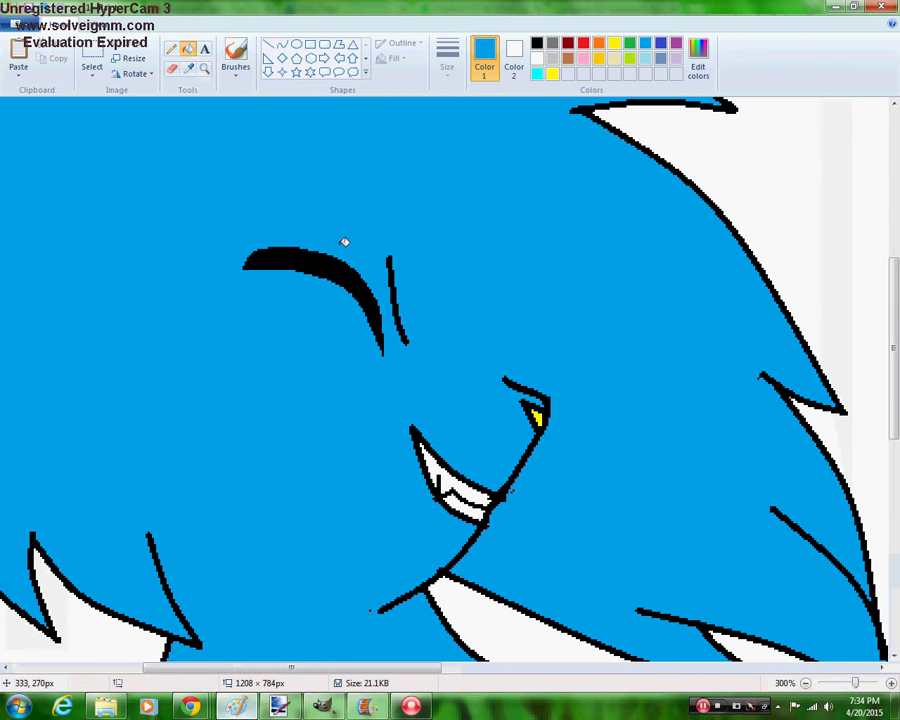
{"action": "left_click", "coordinate": [392, 262]}
Set up the Curve shape with black as Color 1 and the thinnest line size
{"action": "left_click", "coordinate": [283, 43]}
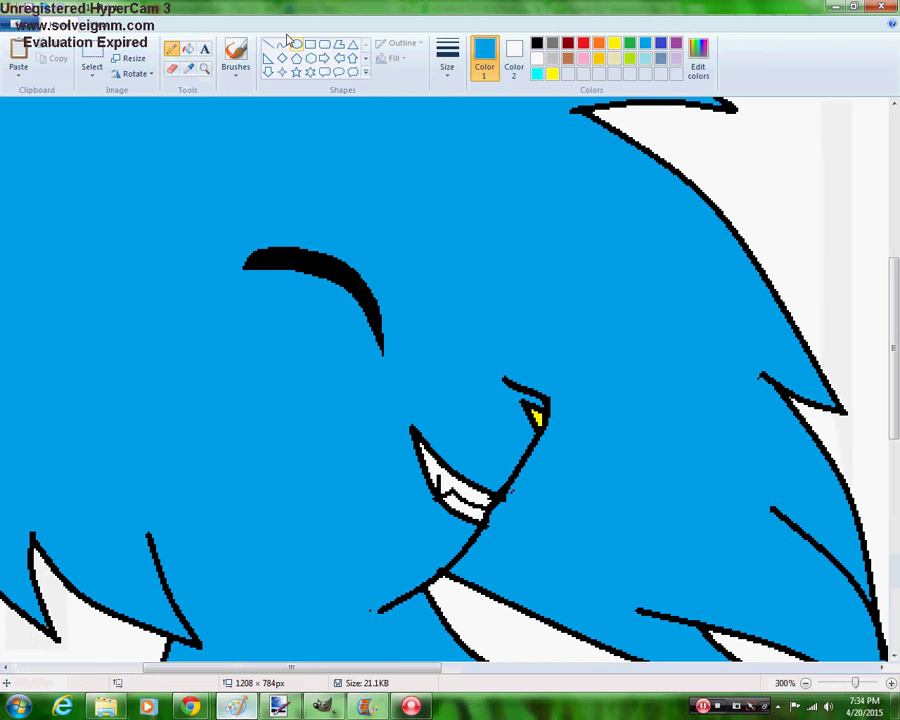
{"action": "left_click", "coordinate": [536, 43]}
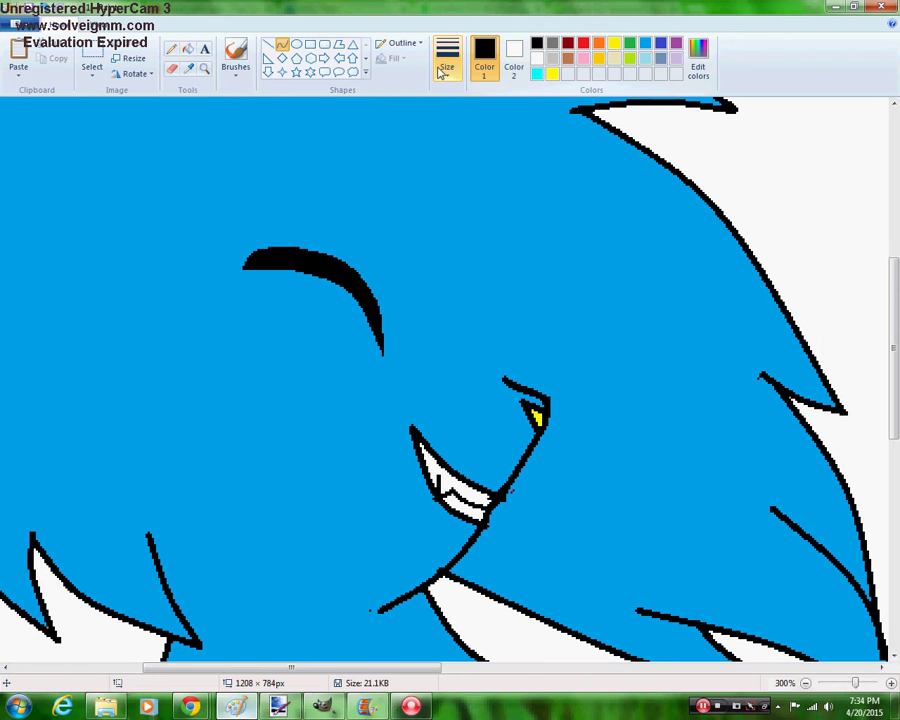
{"action": "left_click", "coordinate": [447, 55]}
{"action": "left_click", "coordinate": [479, 103]}
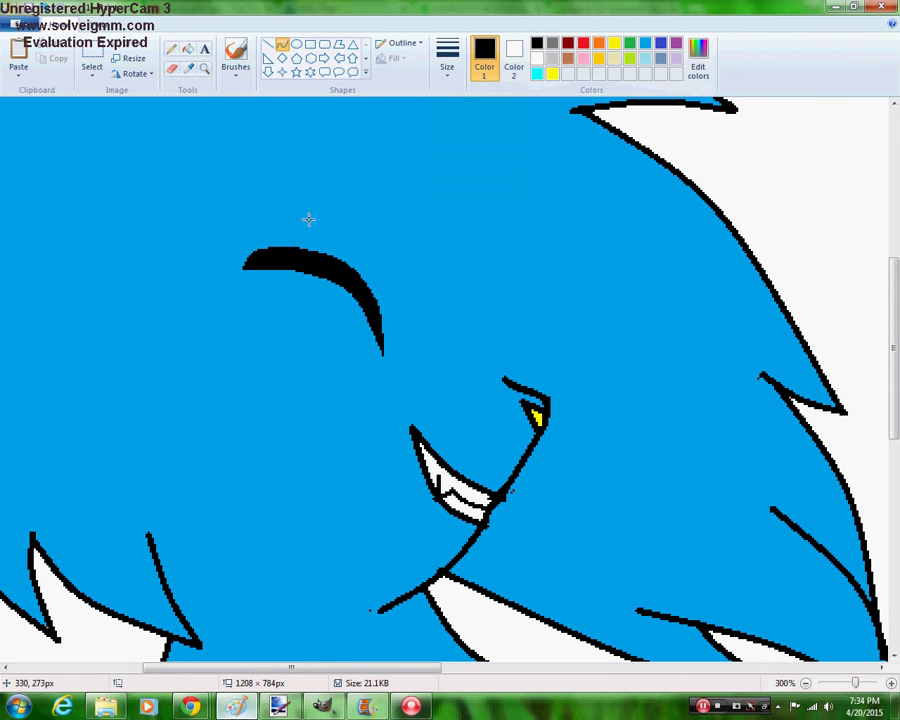
Try to draw thin curved eyelashes above the closed eye, and undo them
{"action": "left_click_drag", "start_coordinate": [309, 219], "coordinate": [325, 257]}
{"action": "left_click", "coordinate": [311, 238]}
{"action": "left_click", "coordinate": [311, 238]}
{"action": "left_click_drag", "start_coordinate": [289, 257], "coordinate": [304, 218]}
{"action": "left_click", "coordinate": [262, 237]}
{"action": "mouse_move", "coordinate": [266, 221]}
{"action": "left_mouse_down"}
{"action": "mouse_move", "coordinate": [288, 242]}
{"action": "mouse_move", "coordinate": [274, 241]}
{"action": "left_mouse_up"}
{"action": "left_click", "coordinate": [282, 238]}
{"action": "left_click", "coordinate": [272, 226]}
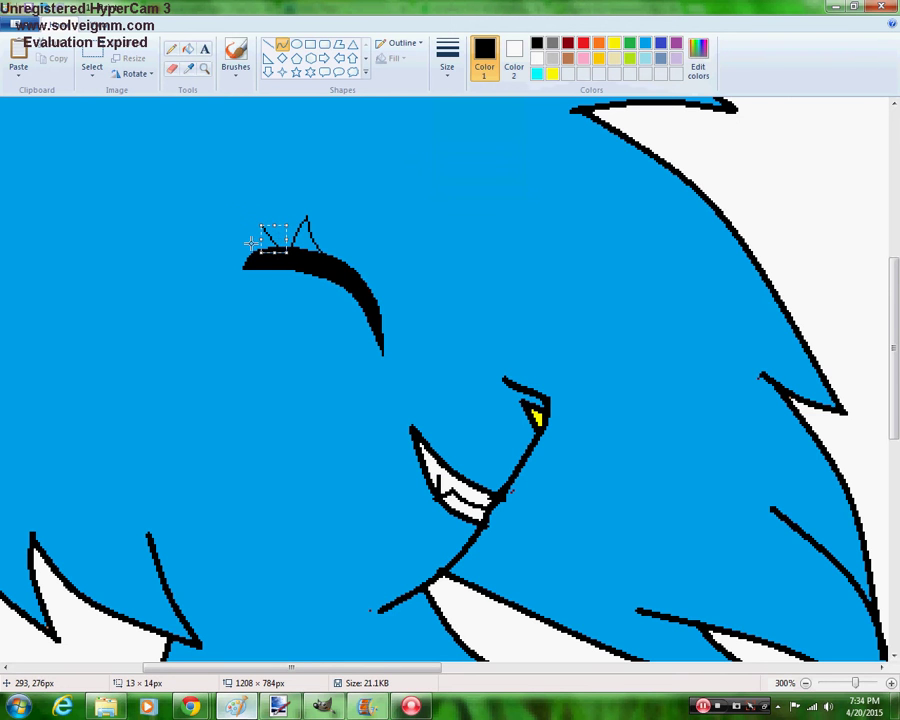
{"action": "left_click", "coordinate": [33, 7]}
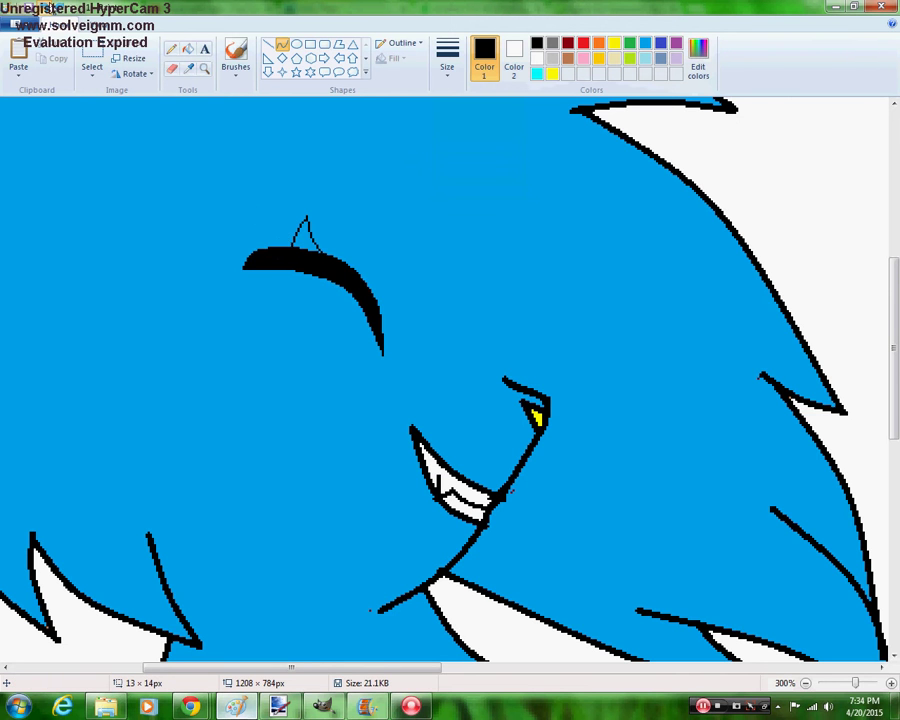
{"action": "left_click", "coordinate": [33, 7]}
{"action": "left_click", "coordinate": [33, 7]}
Outline a pointed eyelash at the outer end of the closed eye with two thin black curves at 600% zoom
{"action": "left_click", "coordinate": [204, 68]}
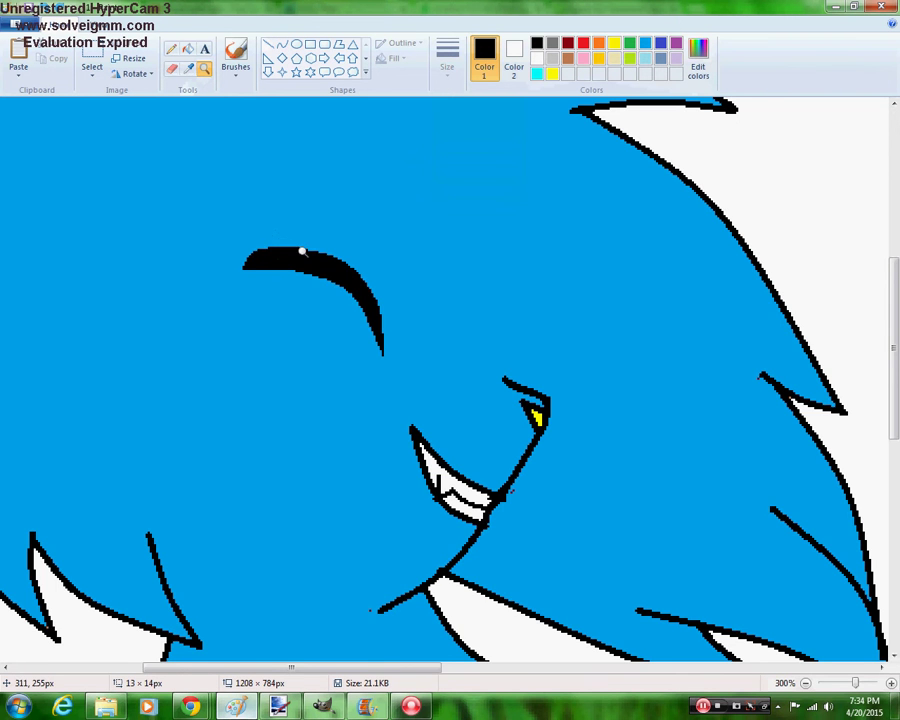
{"action": "left_click", "coordinate": [300, 250]}
{"action": "left_click", "coordinate": [316, 278]}
{"action": "left_click", "coordinate": [240, 234]}
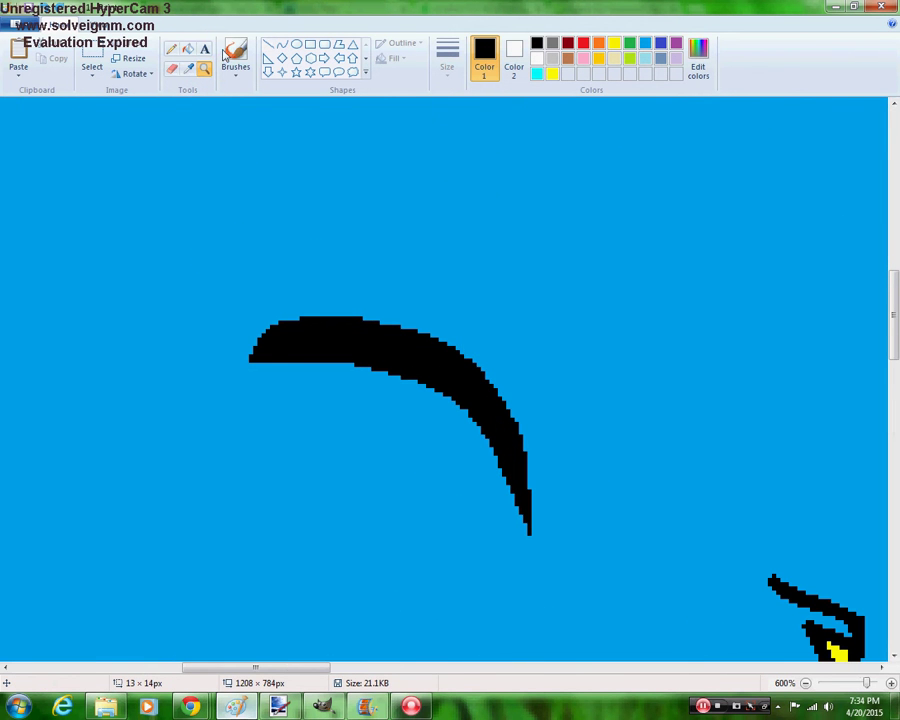
{"action": "left_click", "coordinate": [282, 44]}
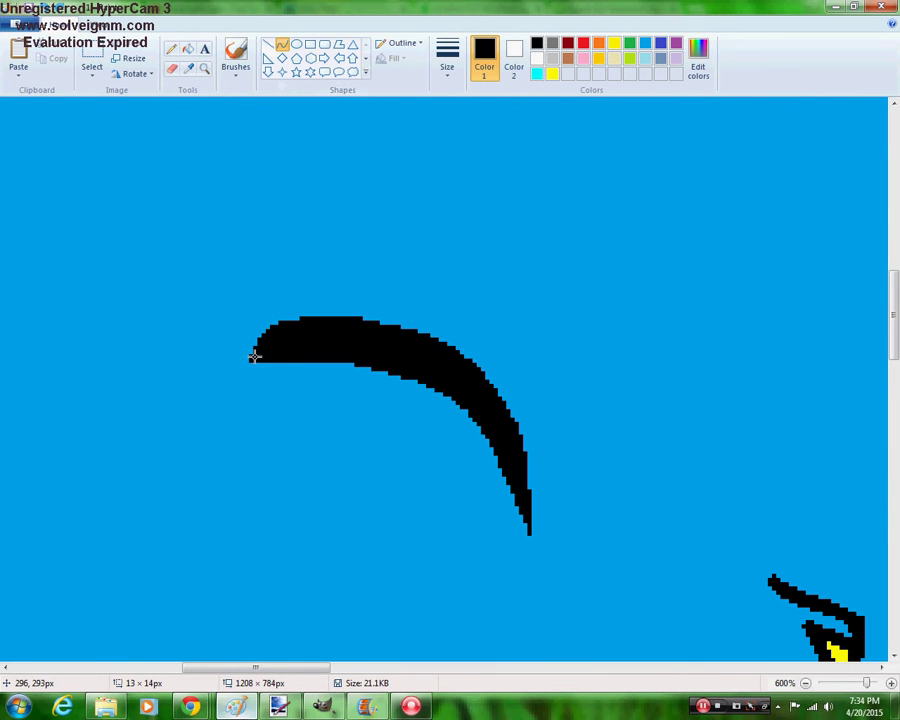
{"action": "mouse_move", "coordinate": [253, 357]}
{"action": "left_mouse_down"}
{"action": "mouse_move", "coordinate": [234, 290]}
{"action": "mouse_move", "coordinate": [246, 266]}
{"action": "mouse_move", "coordinate": [231, 314]}
{"action": "left_mouse_up"}
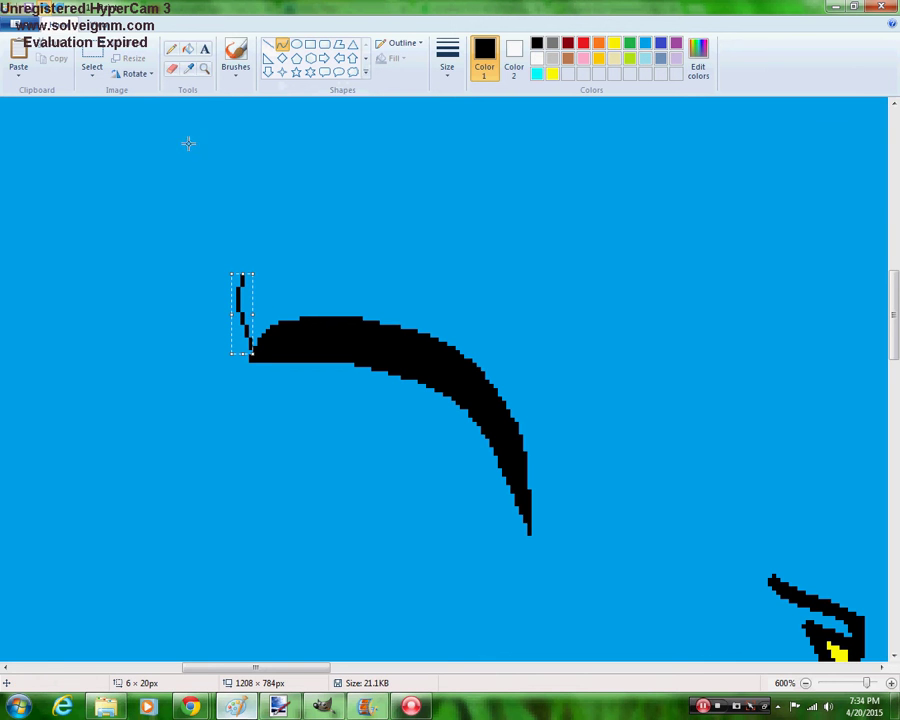
{"action": "key", "text": "ctrl+z"}
{"action": "left_click_drag", "start_coordinate": [312, 330], "coordinate": [248, 279]}
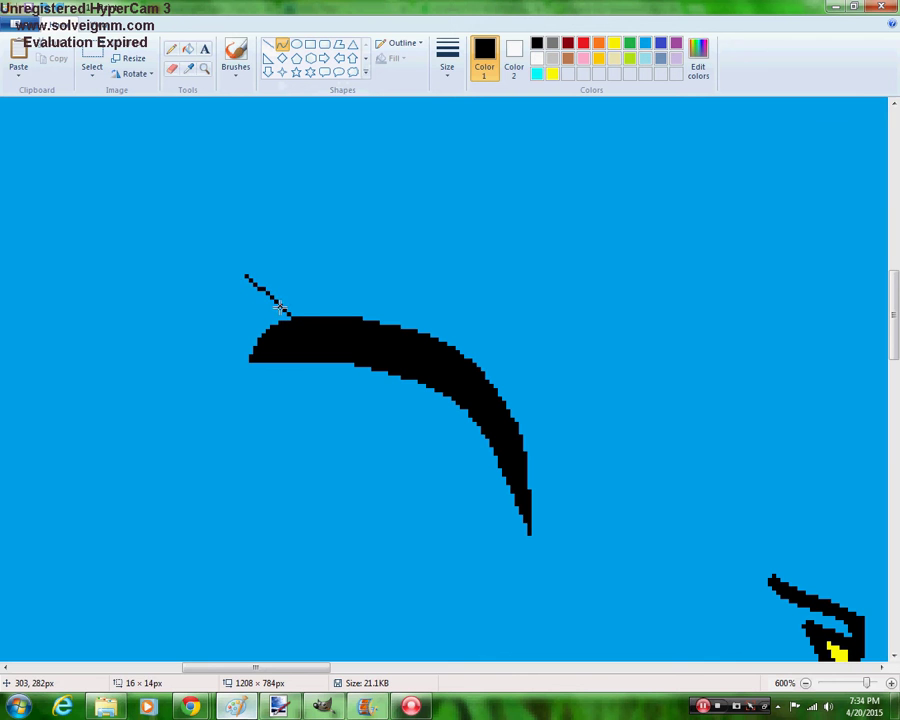
{"action": "left_click", "coordinate": [250, 360]}
{"action": "left_click_drag", "start_coordinate": [253, 357], "coordinate": [247, 278]}
{"action": "left_click", "coordinate": [245, 314]}
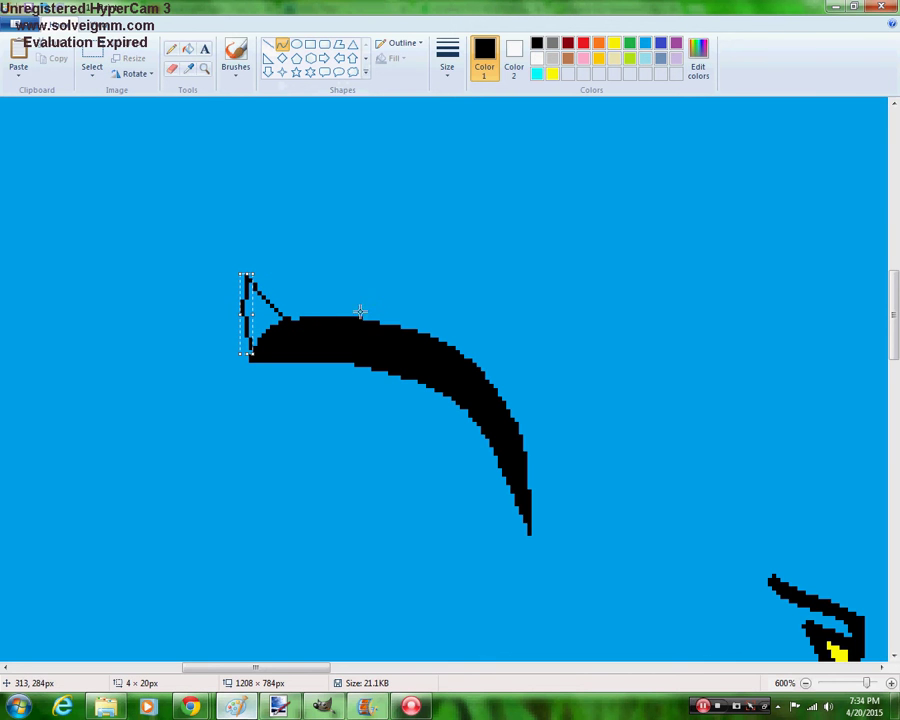
{"action": "mouse_move", "coordinate": [367, 321]}
{"action": "left_mouse_down"}
{"action": "mouse_move", "coordinate": [322, 283]}
{"action": "mouse_move", "coordinate": [321, 315]}
{"action": "mouse_move", "coordinate": [322, 286]}
{"action": "left_mouse_up"}
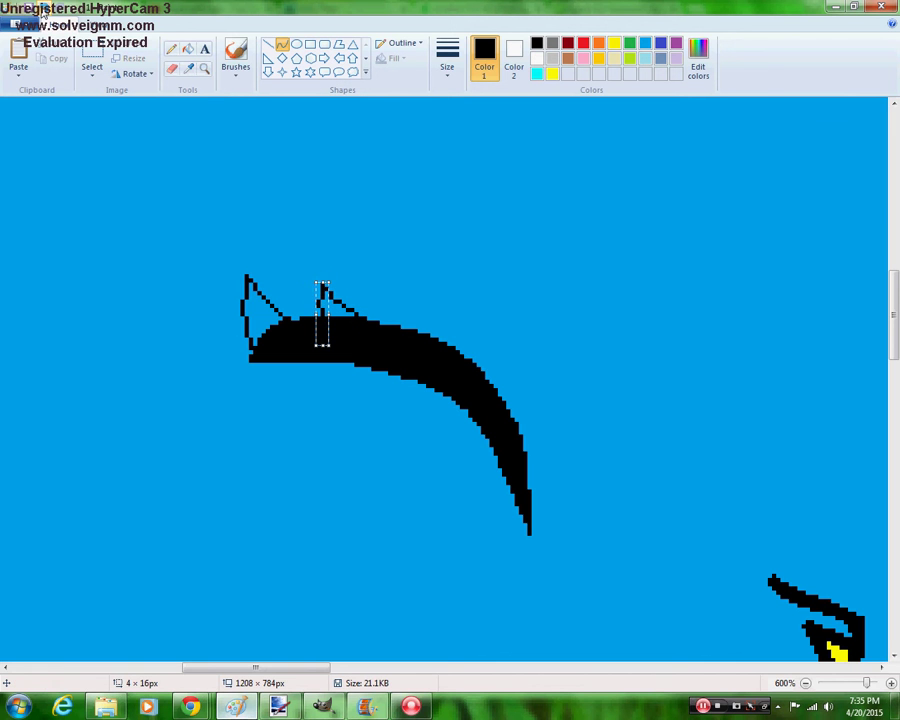
{"action": "key", "text": "ctrl+z"}
{"action": "key", "text": "ctrl+z"}
Outline a second, smaller eyelash beside the first and fill both lashes solid black with the Pencil
{"action": "mouse_move", "coordinate": [326, 313]}
{"action": "left_mouse_down"}
{"action": "mouse_move", "coordinate": [300, 286]}
{"action": "mouse_move", "coordinate": [309, 300]}
{"action": "mouse_move", "coordinate": [301, 300]}
{"action": "mouse_move", "coordinate": [302, 289]}
{"action": "left_mouse_up"}
{"action": "left_click", "coordinate": [309, 300]}
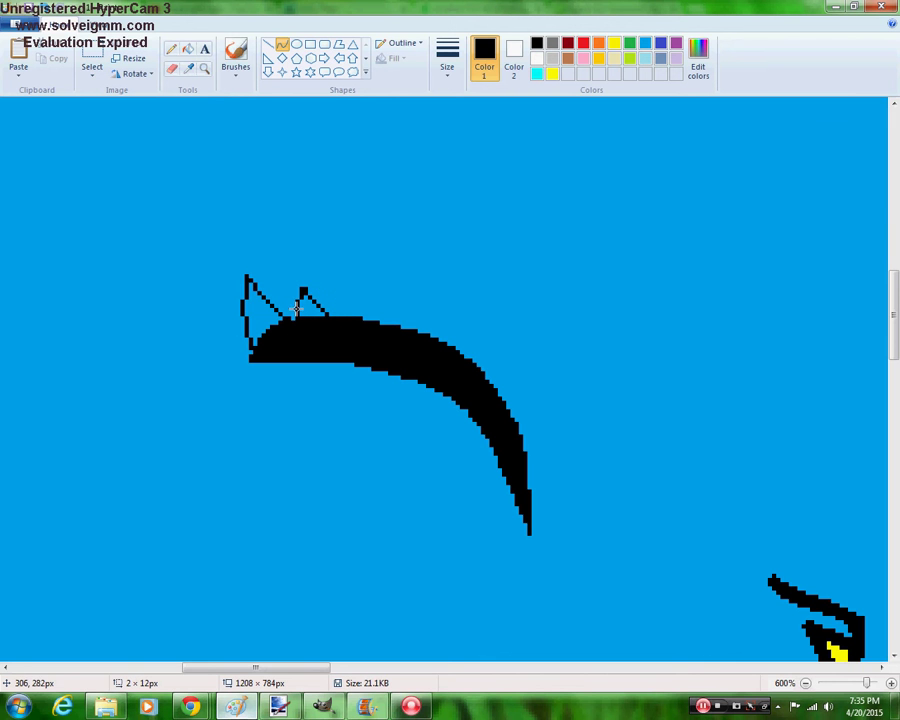
{"action": "left_click", "coordinate": [172, 49]}
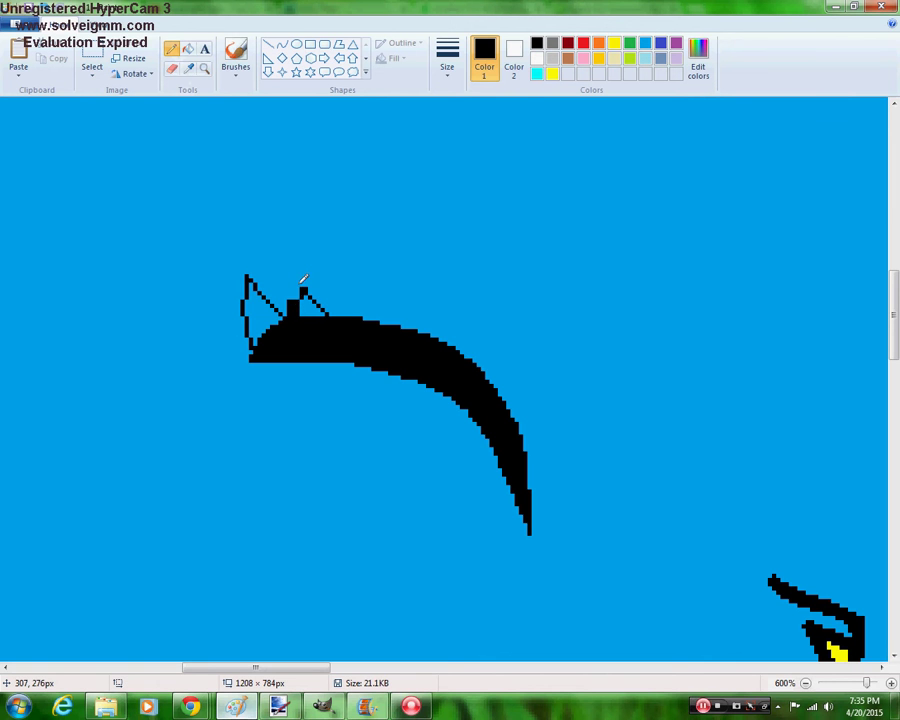
{"action": "left_click", "coordinate": [455, 78]}
{"action": "left_click", "coordinate": [478, 100]}
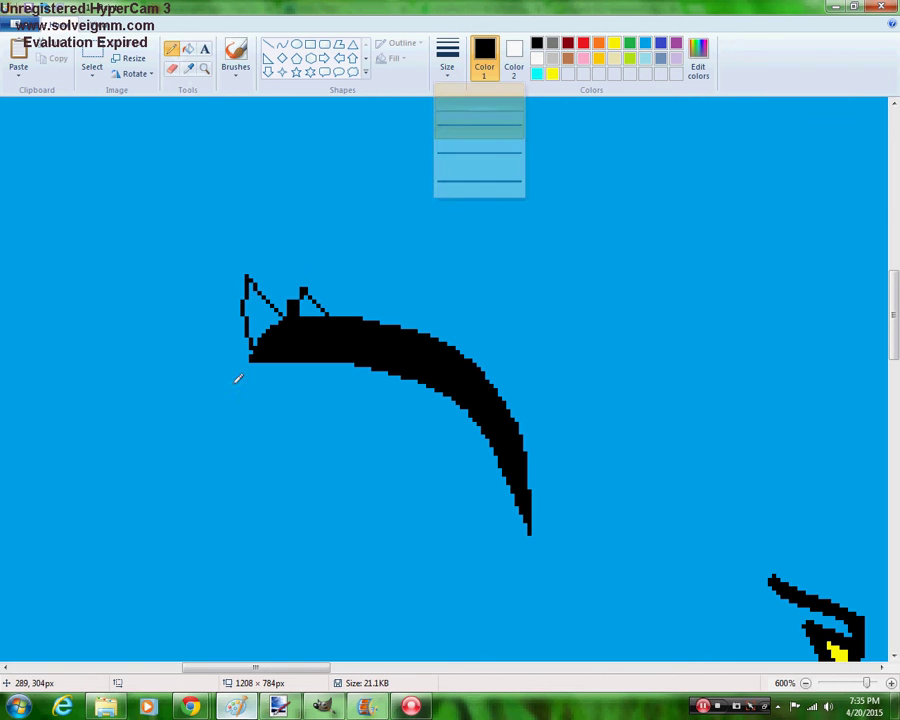
{"action": "left_click_drag", "start_coordinate": [300, 280], "coordinate": [298, 281]}
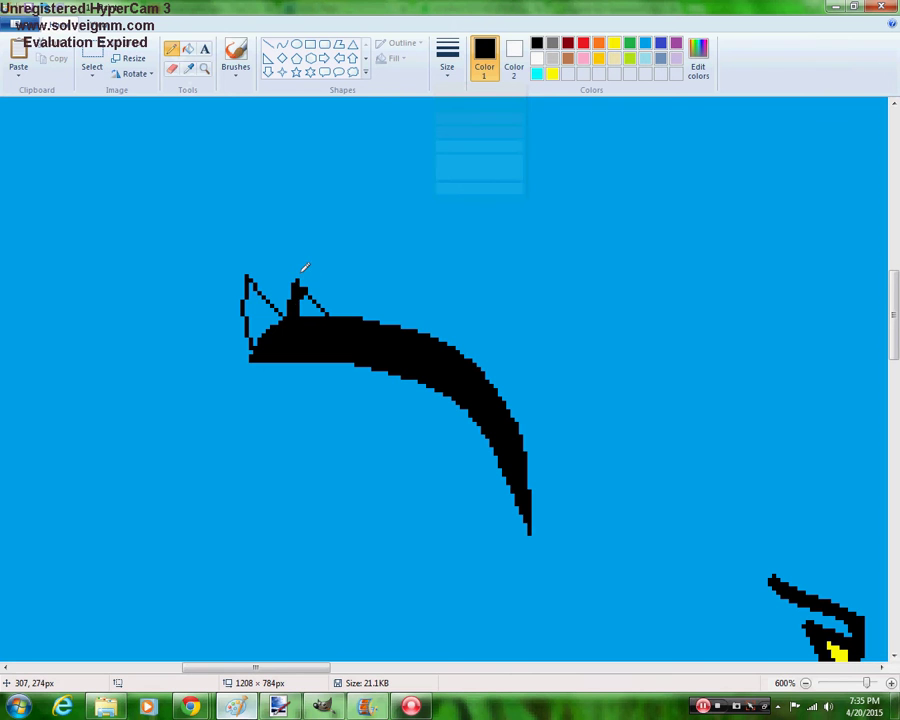
{"action": "left_click_drag", "start_coordinate": [304, 270], "coordinate": [306, 273]}
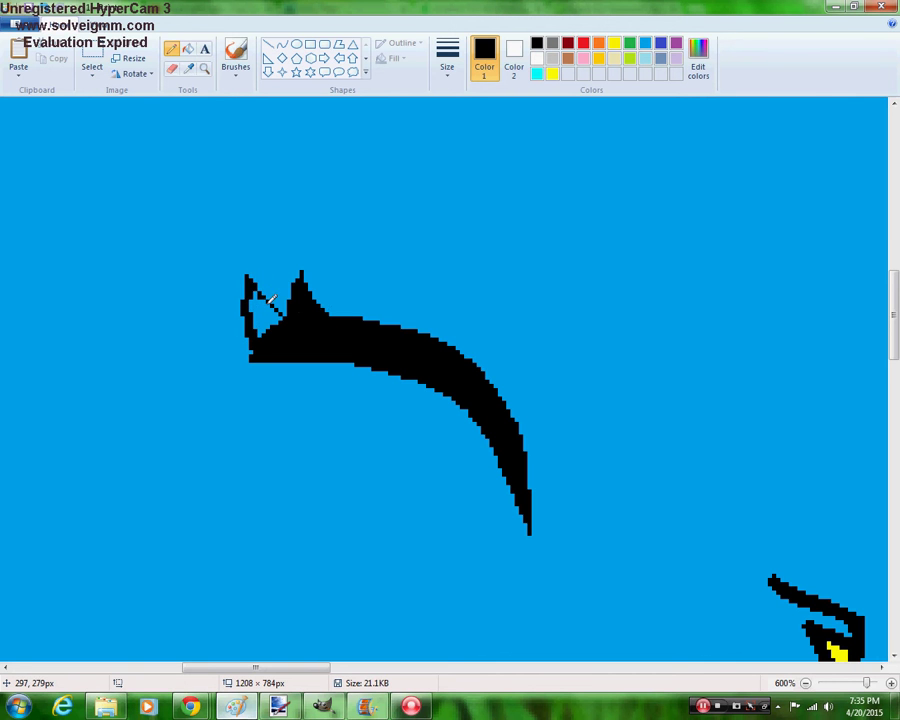
{"action": "mouse_move", "coordinate": [285, 309]}
{"action": "left_mouse_down"}
{"action": "mouse_move", "coordinate": [253, 290]}
{"action": "mouse_move", "coordinate": [281, 327]}
{"action": "mouse_move", "coordinate": [256, 306]}
{"action": "mouse_move", "coordinate": [265, 338]}
{"action": "mouse_move", "coordinate": [267, 322]}
{"action": "mouse_move", "coordinate": [253, 304]}
{"action": "mouse_move", "coordinate": [261, 337]}
{"action": "left_mouse_up"}
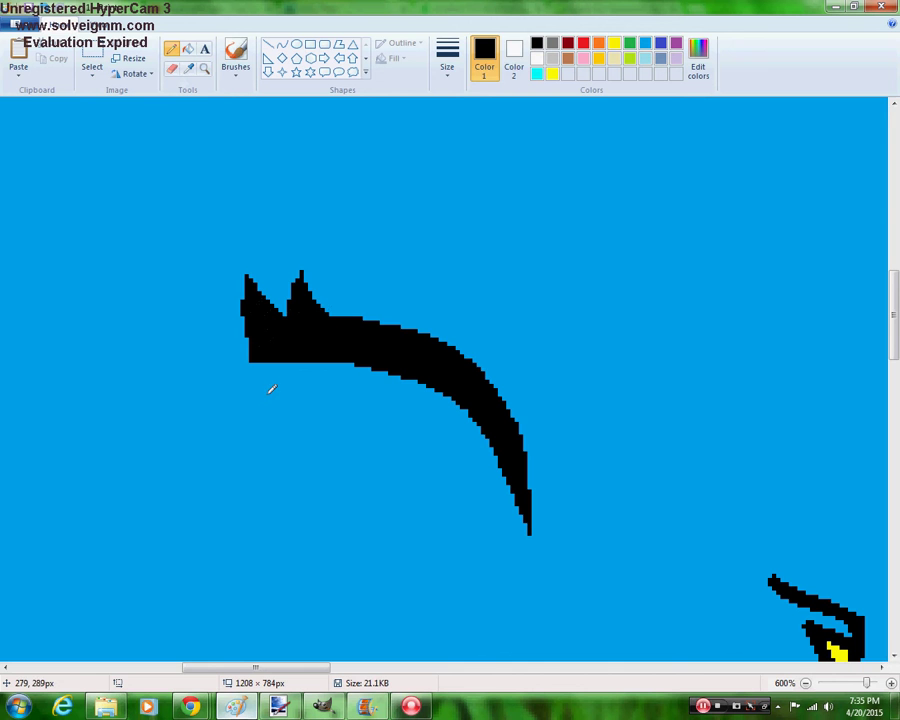
Trim the lower outer corner of the closed eye with the body blue using the Pencil
{"action": "left_click", "coordinate": [514, 55]}
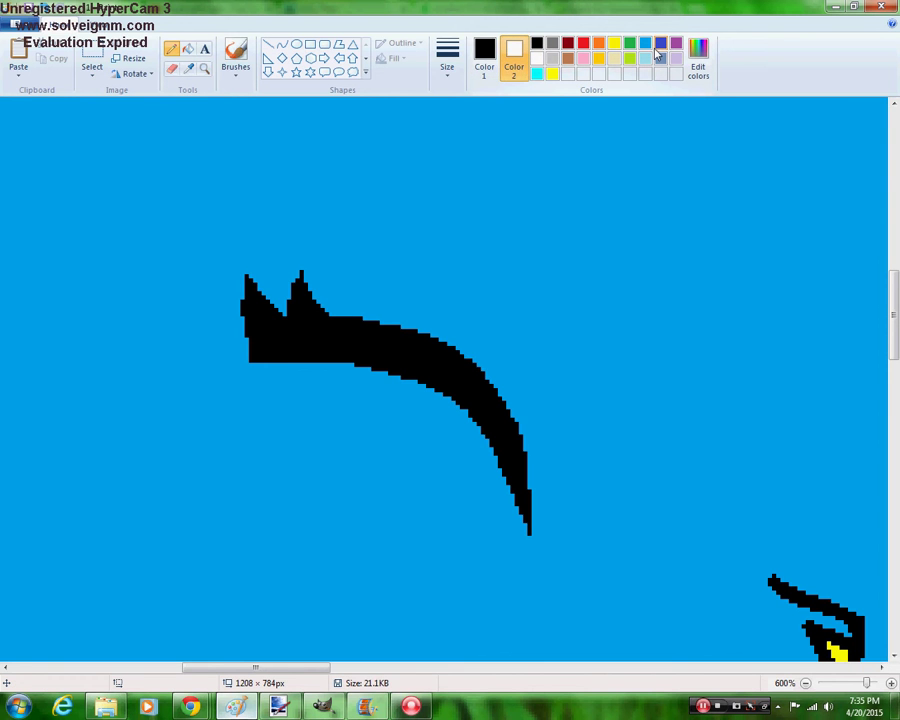
{"action": "left_click", "coordinate": [484, 55]}
{"action": "left_click", "coordinate": [645, 42]}
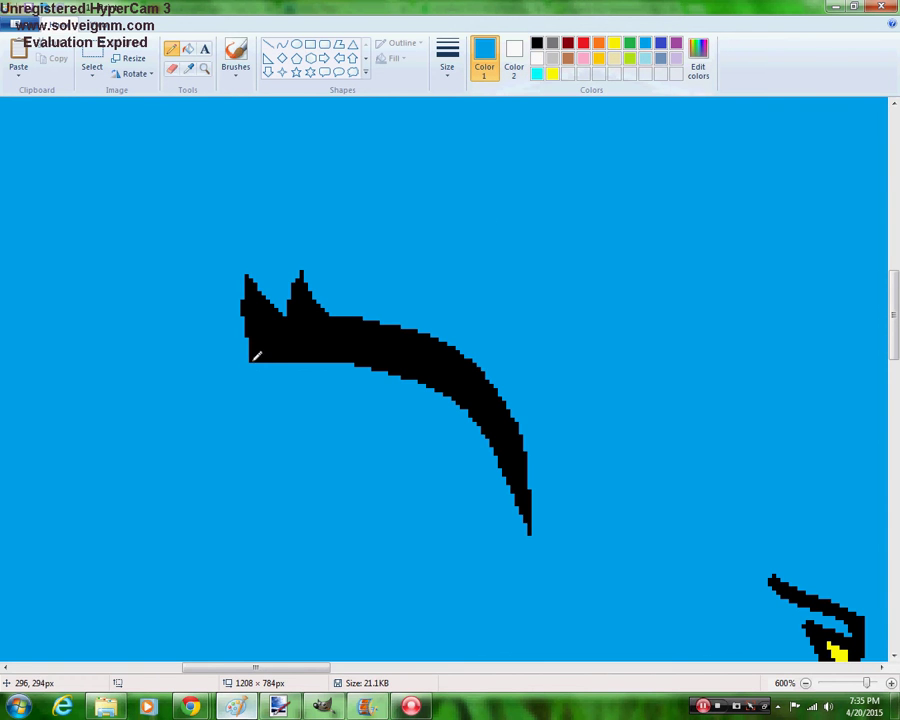
Open the Rainbow Cat character profile on DeviantArt in Chrome to check its colors, and return to Paint at the cat's nose
{"action": "left_click", "coordinate": [205, 68]}
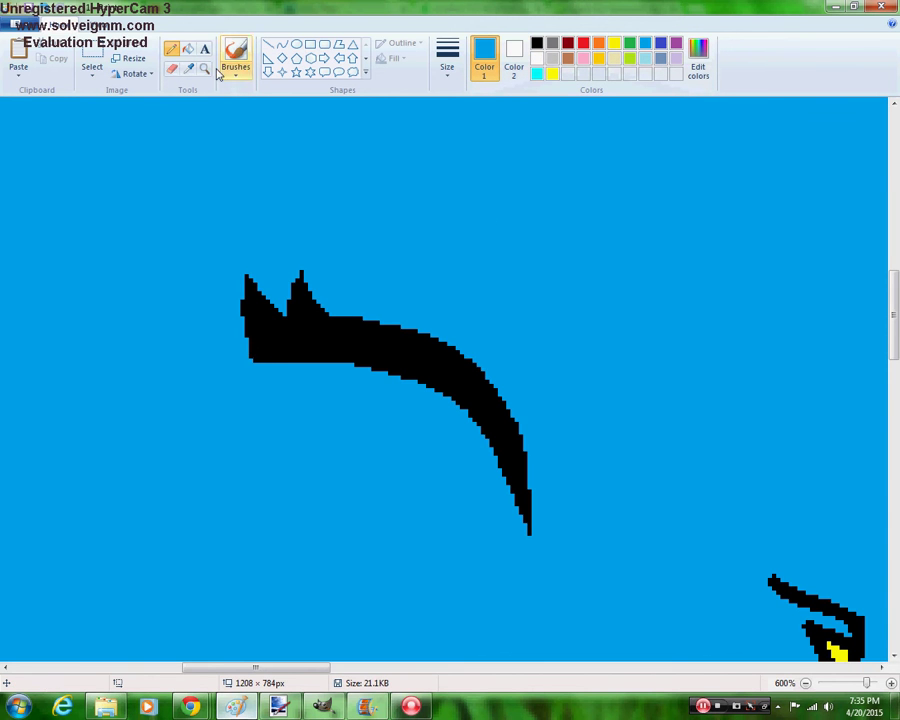
{"action": "right_click", "coordinate": [320, 266]}
{"action": "right_click", "coordinate": [322, 271]}
{"action": "left_click", "coordinate": [518, 438]}
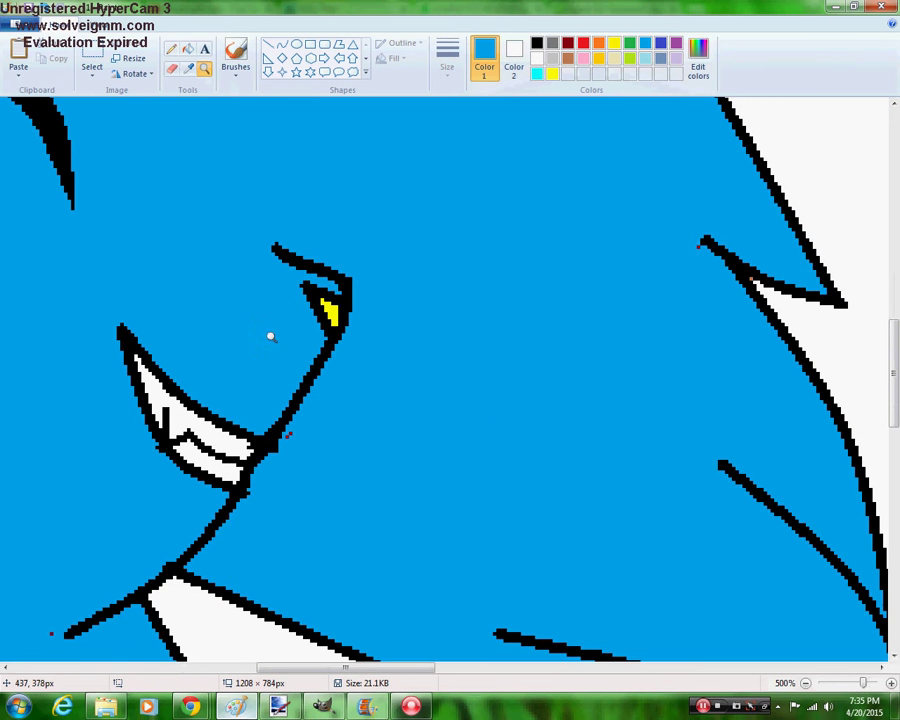
{"action": "left_click", "coordinate": [234, 266]}
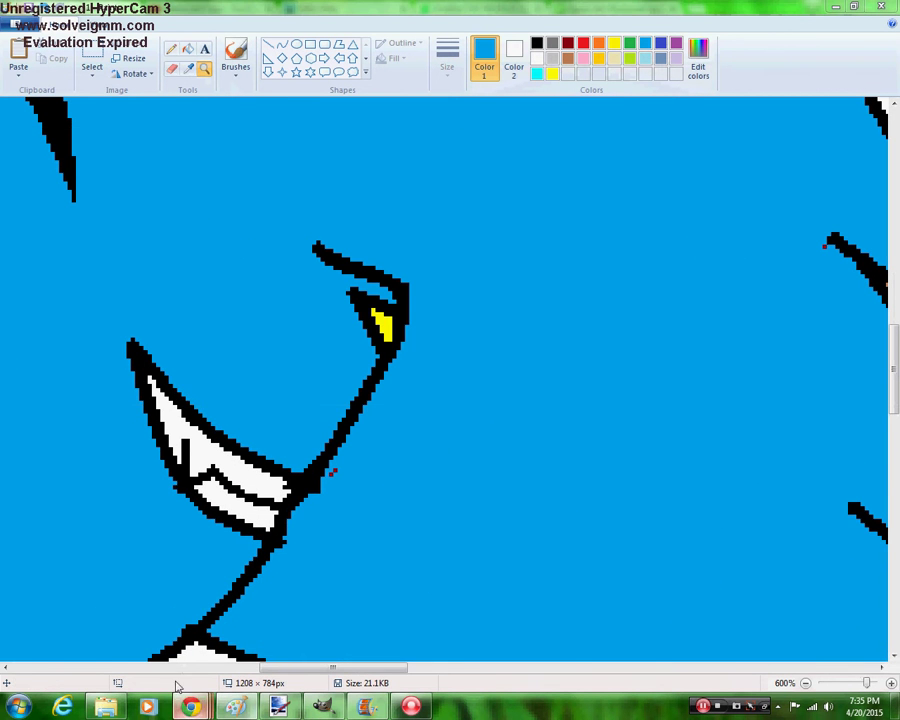
{"action": "mouse_move", "coordinate": [190, 706]}
{"action": "left_click", "coordinate": [115, 622]}
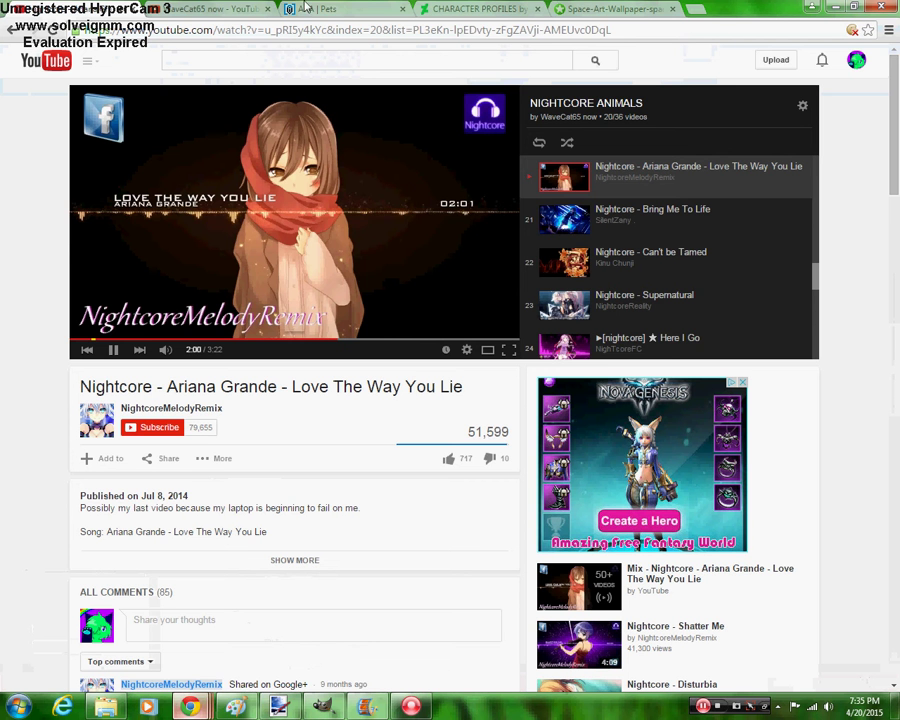
{"action": "left_click", "coordinate": [470, 8]}
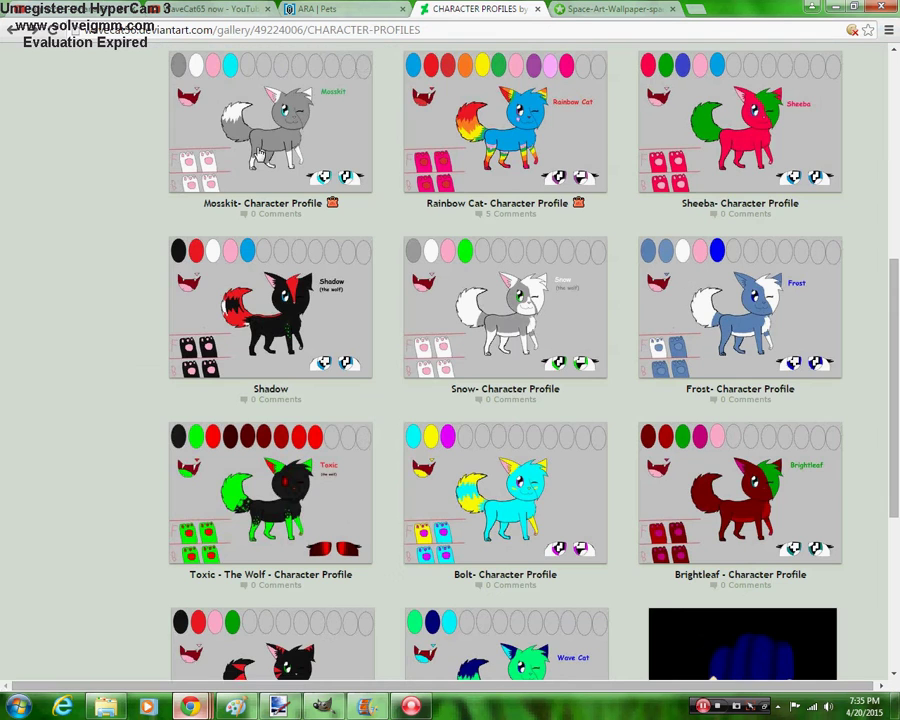
{"action": "left_click", "coordinate": [570, 118]}
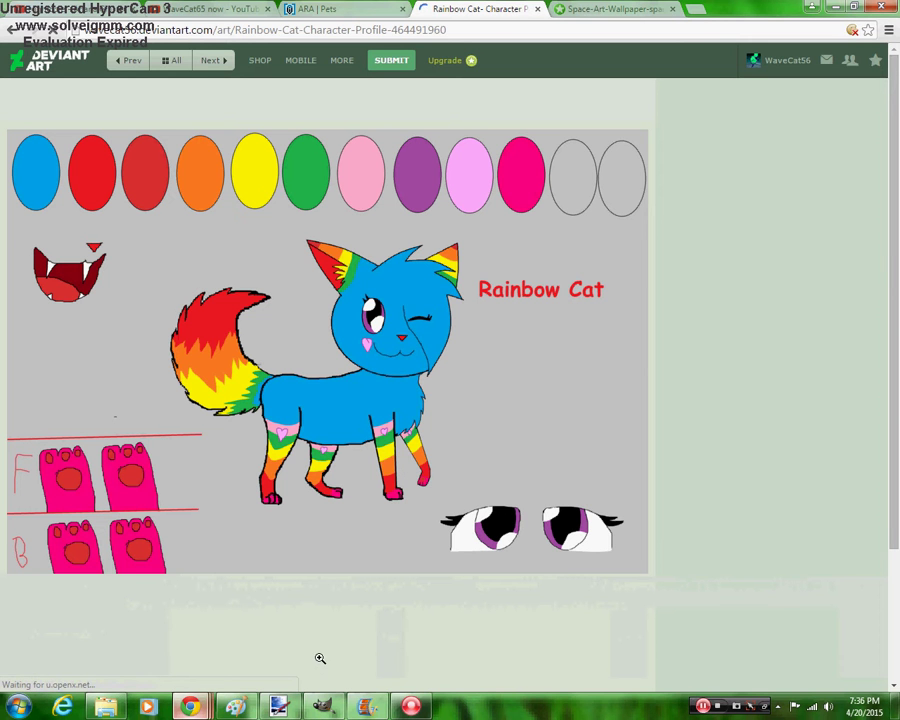
{"action": "left_click", "coordinate": [278, 706]}
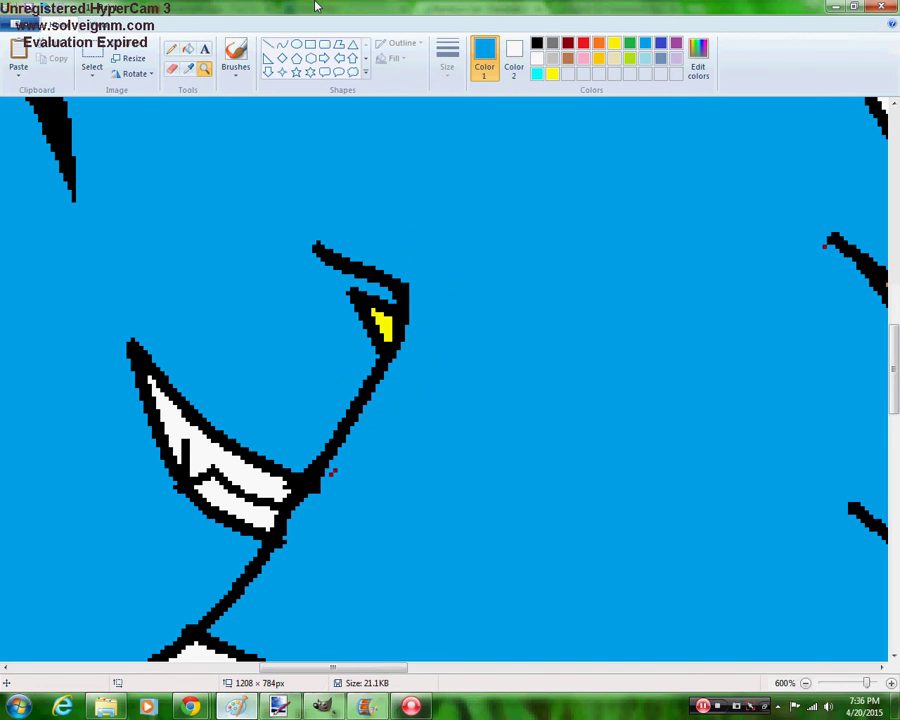
Pick bright red from the basic colors and fill the cat's yellow nose with it
{"action": "left_click", "coordinate": [700, 60]}
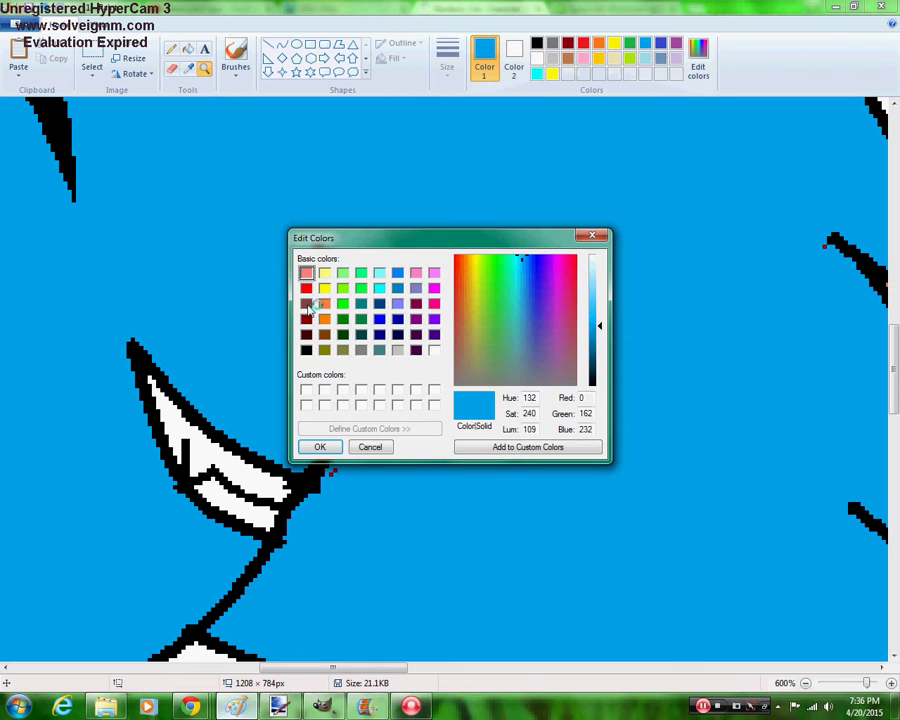
{"action": "left_click", "coordinate": [306, 288]}
{"action": "left_click", "coordinate": [320, 447]}
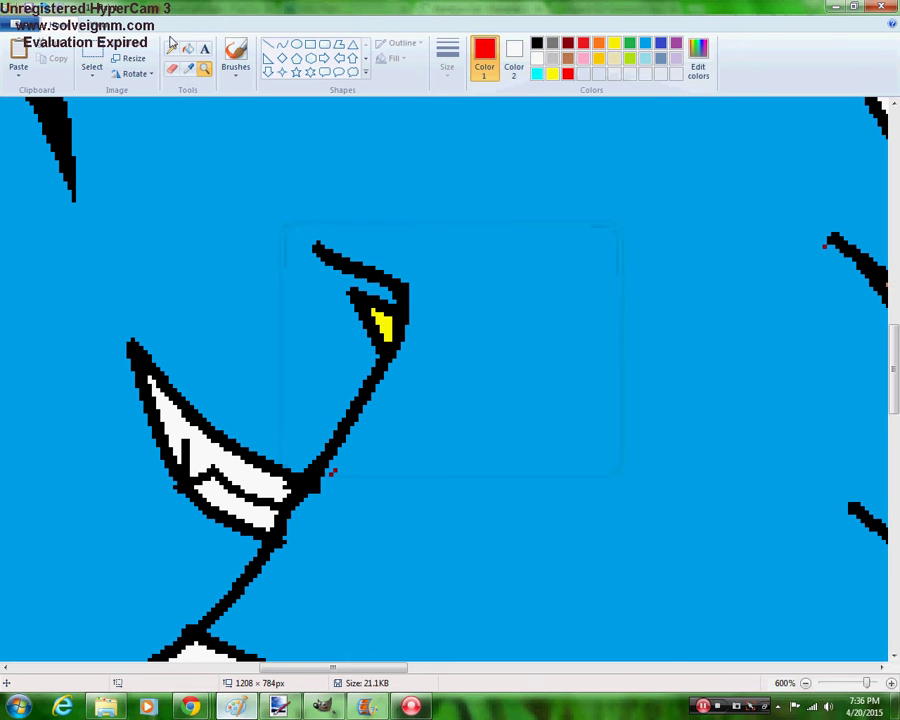
{"action": "left_click", "coordinate": [190, 51]}
{"action": "left_click", "coordinate": [384, 317]}
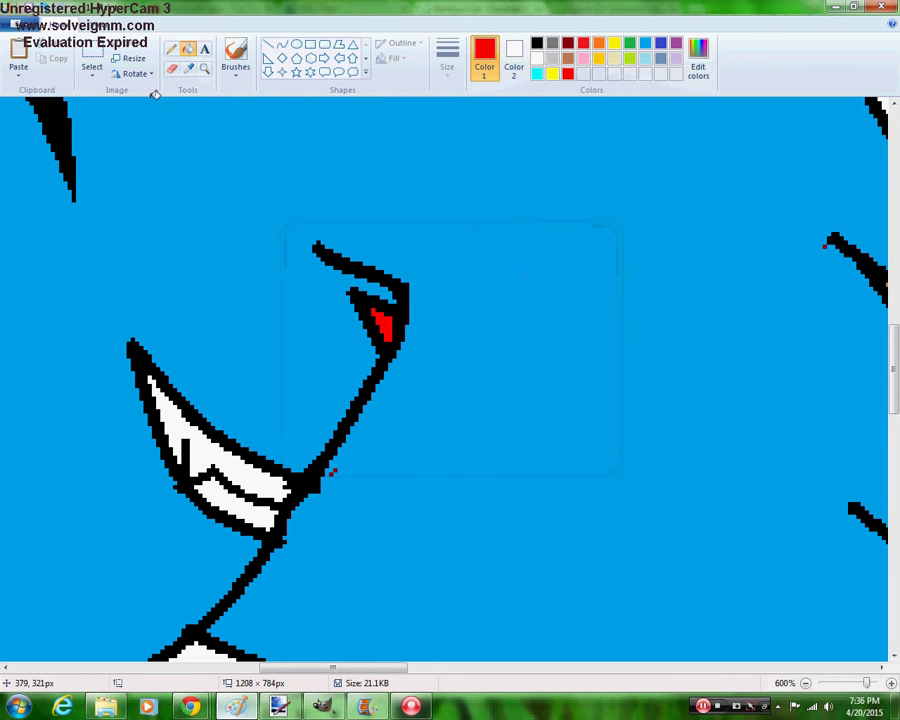
Cover the dark red specks beside the mouth with body-blue Pencil marks and zoom out to the whole drawing
{"action": "left_click", "coordinate": [172, 48]}
{"action": "left_click", "coordinate": [645, 43]}
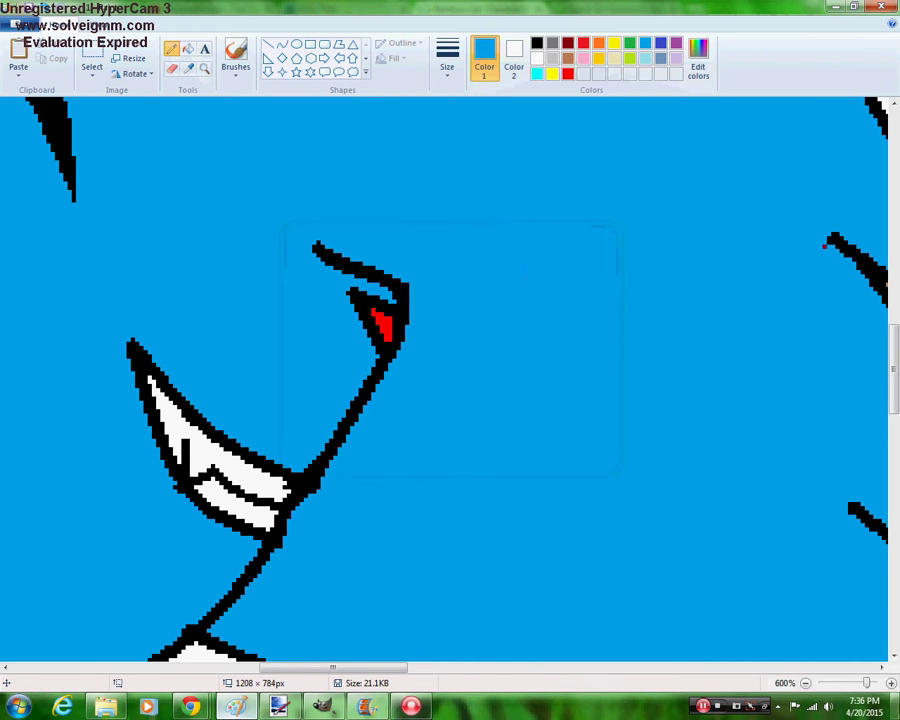
{"action": "left_click", "coordinate": [806, 685]}
{"action": "left_click", "coordinate": [805, 684]}
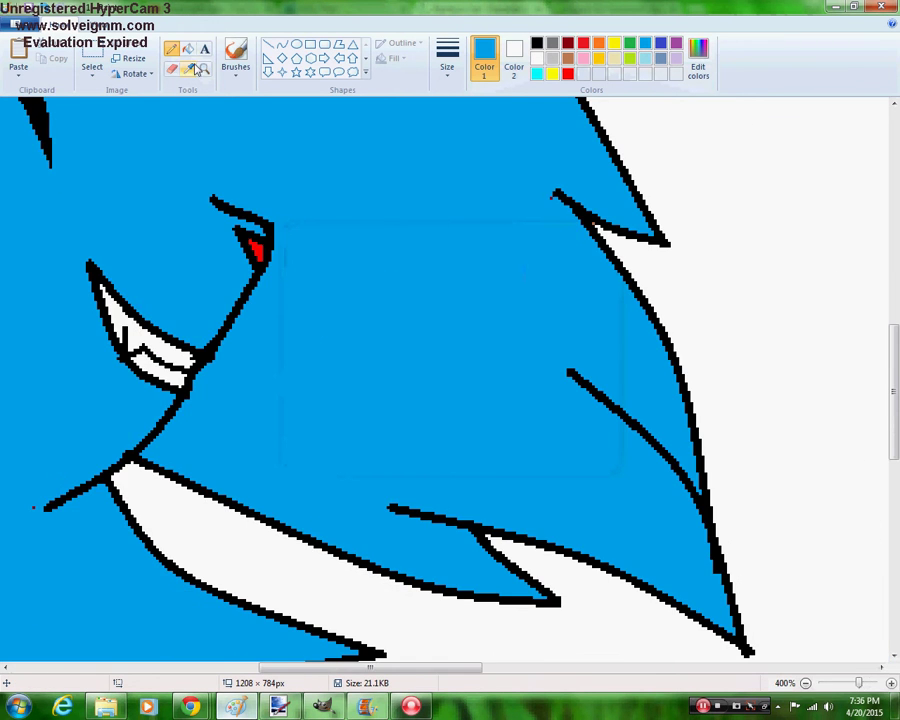
{"action": "scroll", "coordinate": [209, 179], "scroll_direction": "down", "scroll_amount": 3}
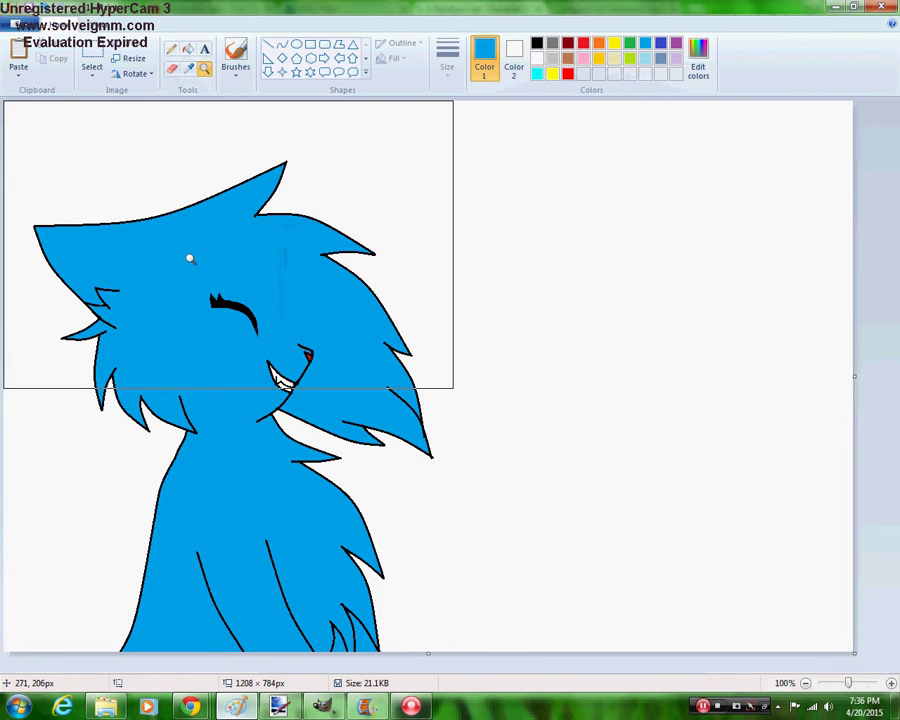
Enlarge the cat's ear, check its stripe colors on the Rainbow Cat profile in Chrome, and return to Paint with the Pencil ready
{"action": "scroll", "coordinate": [142, 280], "scroll_direction": "up", "scroll_amount": 1}
{"action": "scroll", "coordinate": [175, 362], "scroll_direction": "up", "scroll_amount": 1}
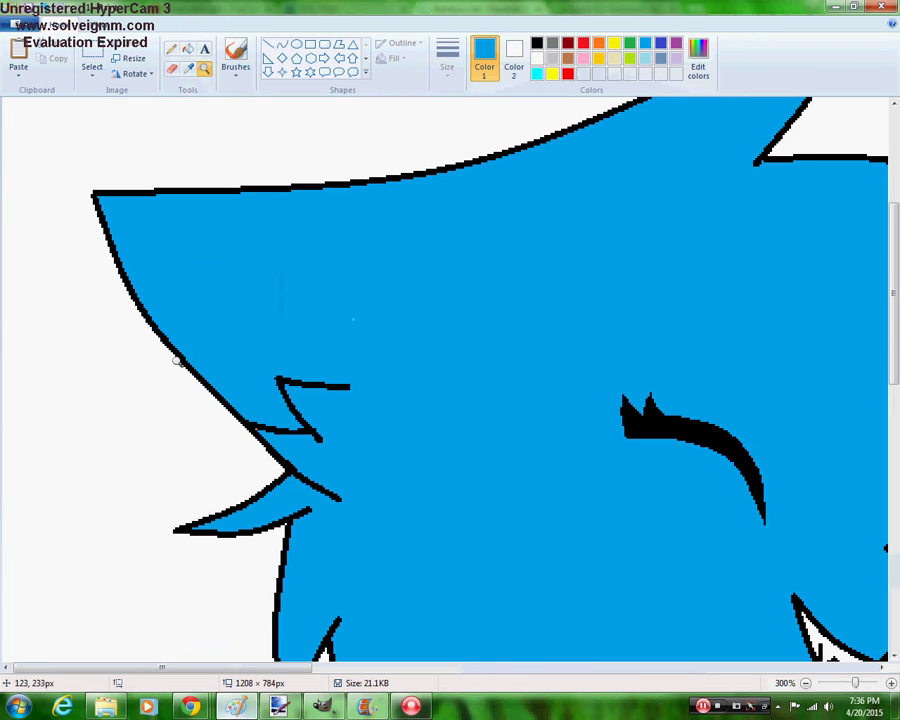
{"action": "left_click", "coordinate": [172, 48]}
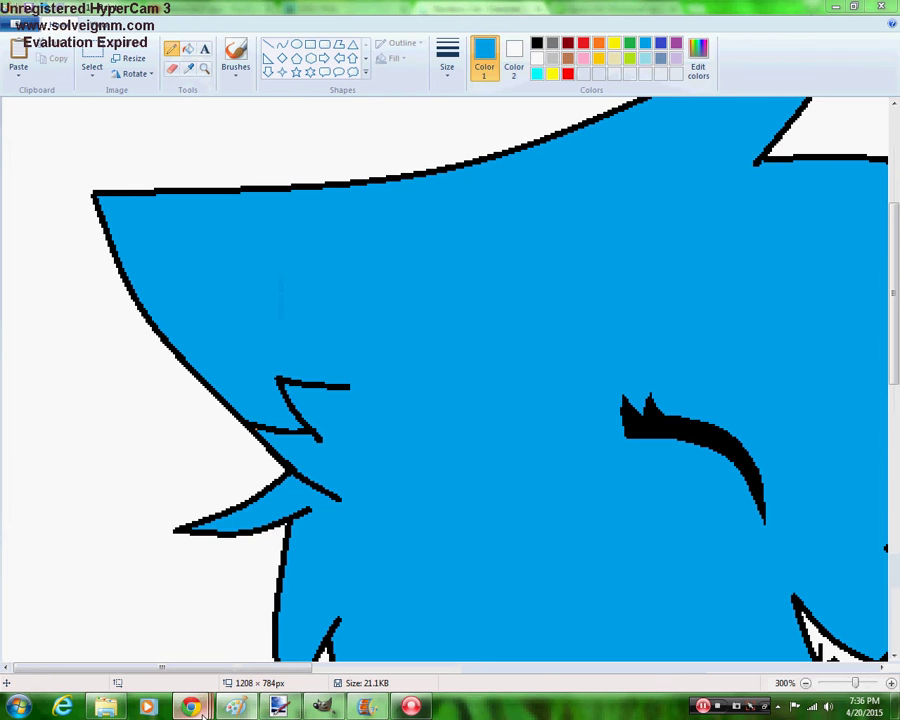
{"action": "mouse_move", "coordinate": [190, 707]}
{"action": "left_click", "coordinate": [137, 601]}
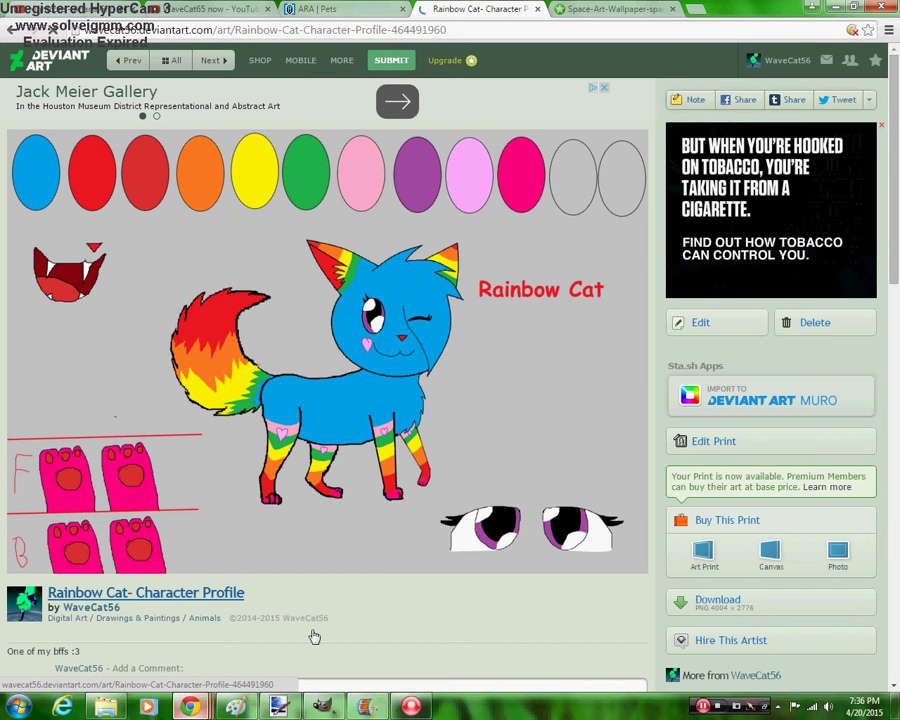
{"action": "mouse_move", "coordinate": [279, 707]}
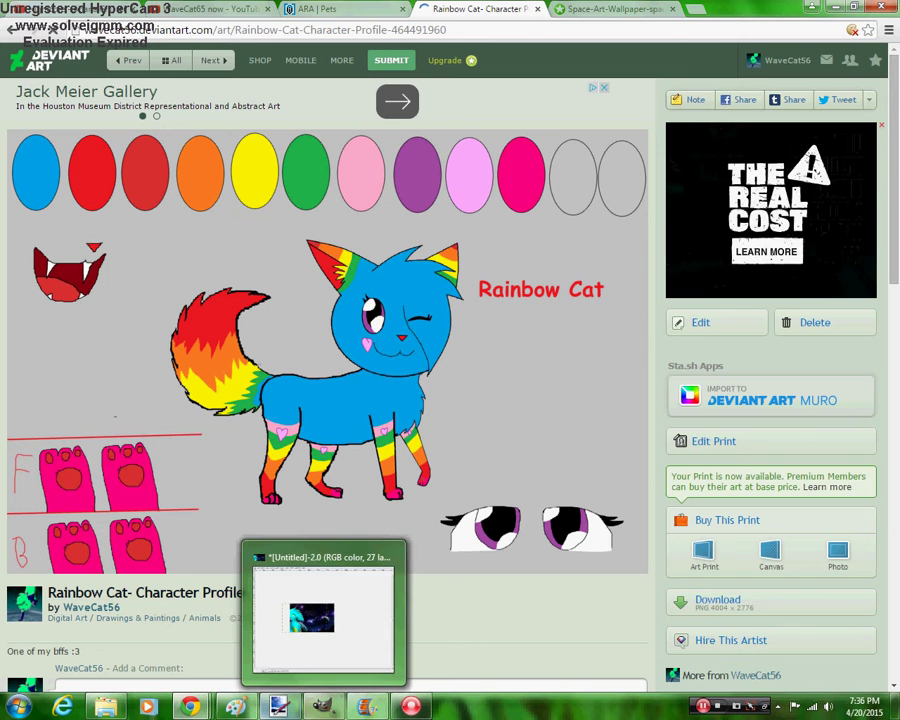
{"action": "mouse_move", "coordinate": [243, 708]}
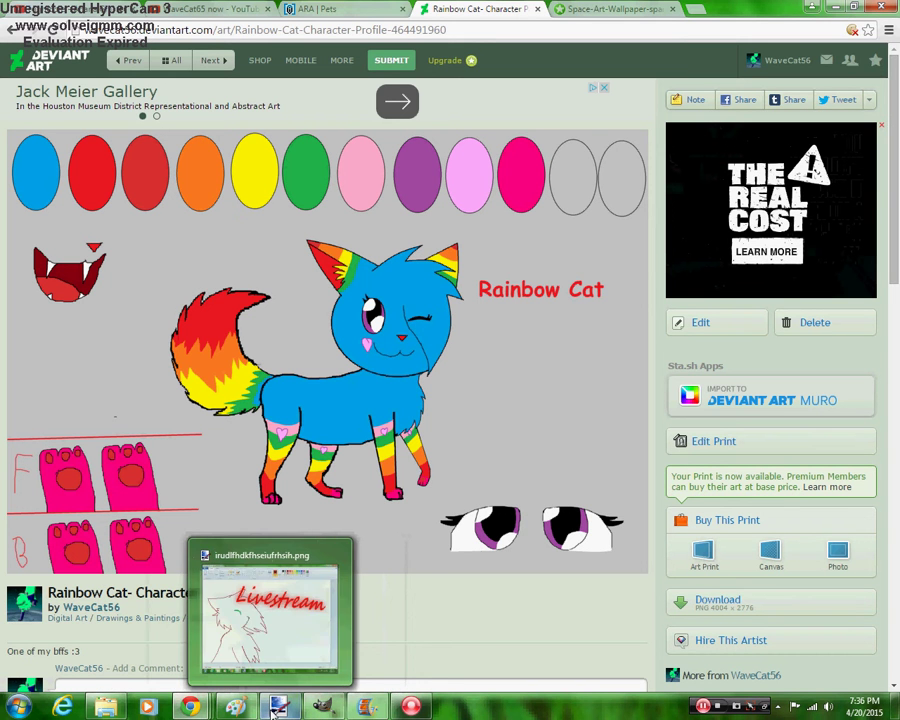
{"action": "left_click", "coordinate": [245, 600]}
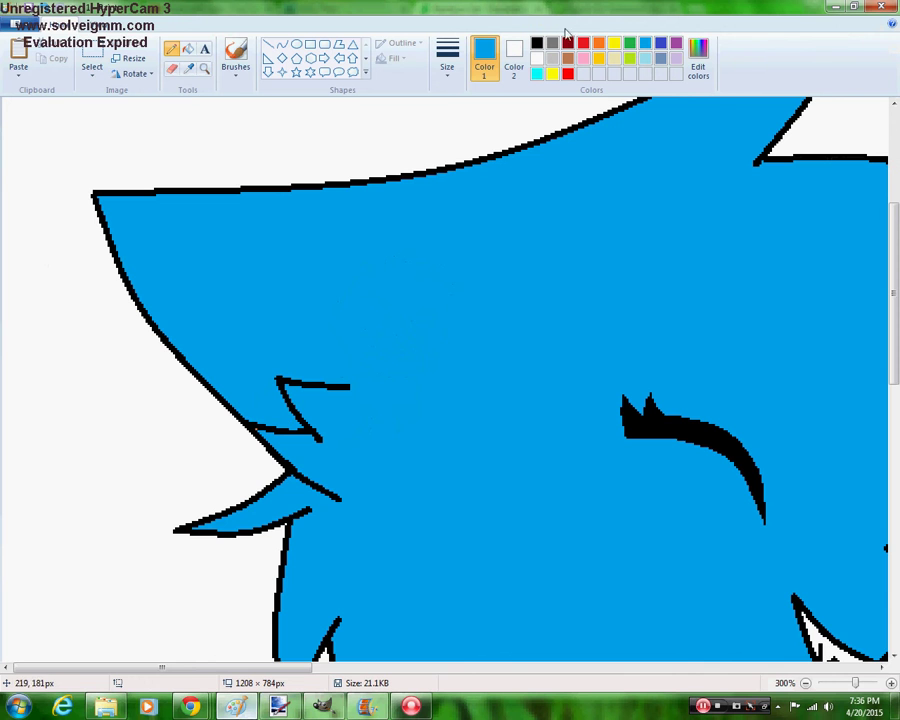
Pick dark green from the basic colors, pencil a jagged line across the ear's base, and fill the ear outward of it
{"action": "left_click", "coordinate": [263, 424]}
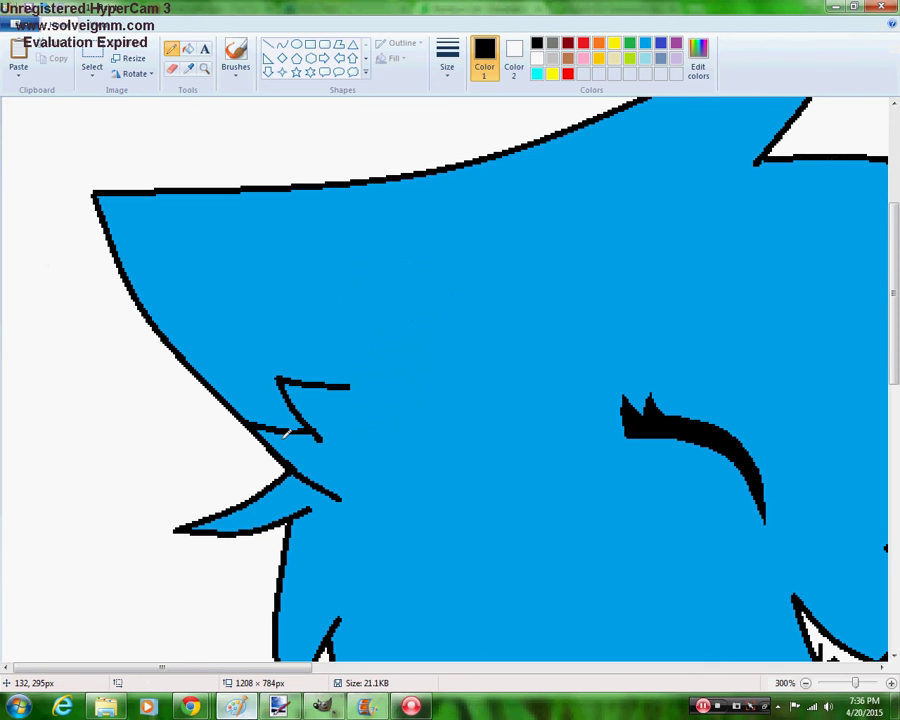
{"action": "left_click", "coordinate": [632, 43]}
{"action": "left_click", "coordinate": [698, 60]}
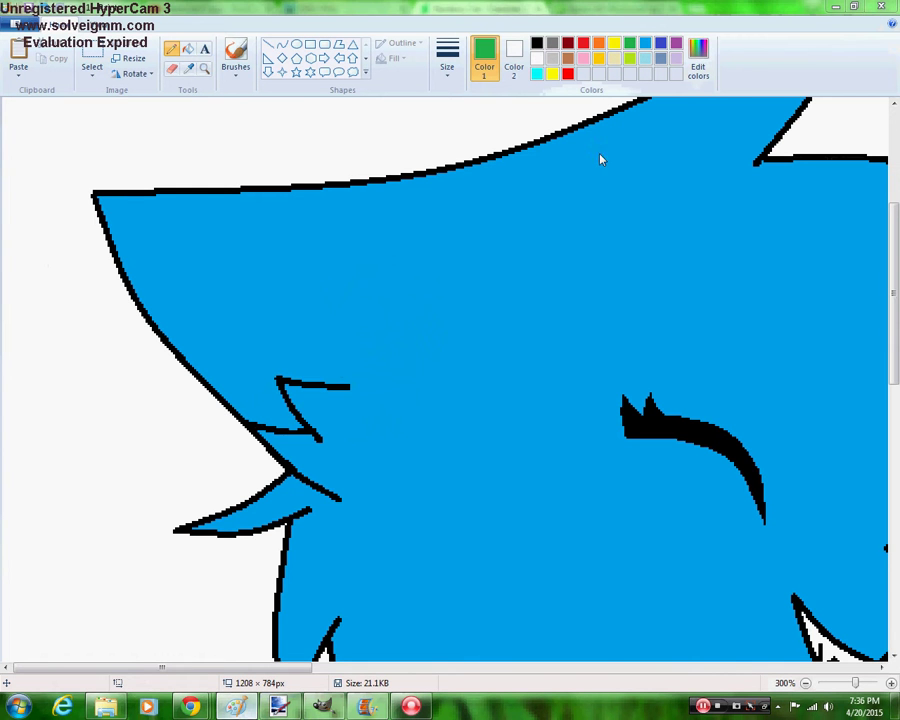
{"action": "left_click", "coordinate": [342, 318]}
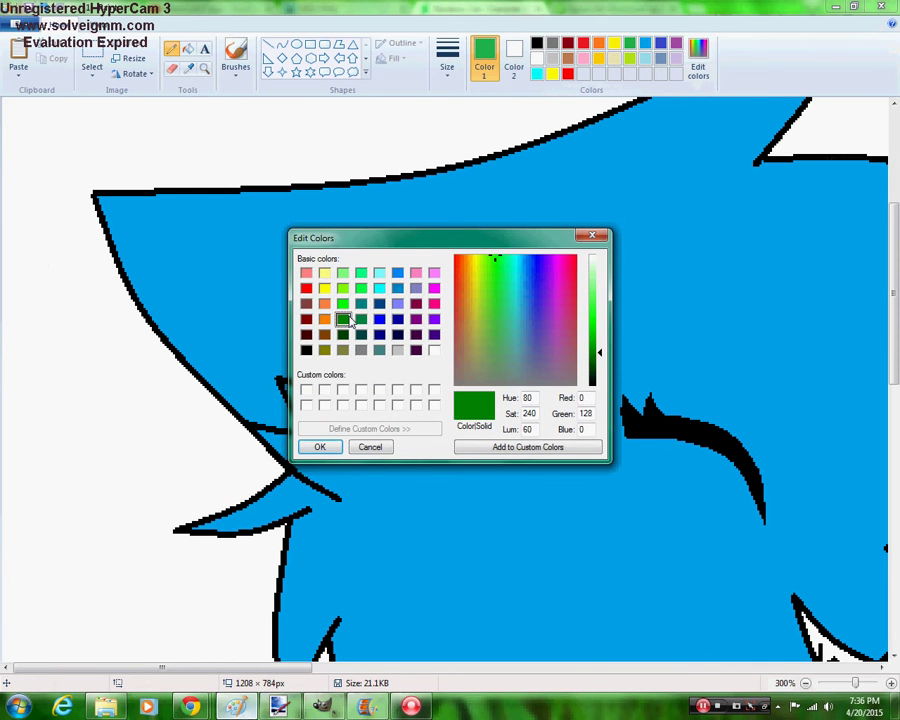
{"action": "left_click", "coordinate": [320, 447]}
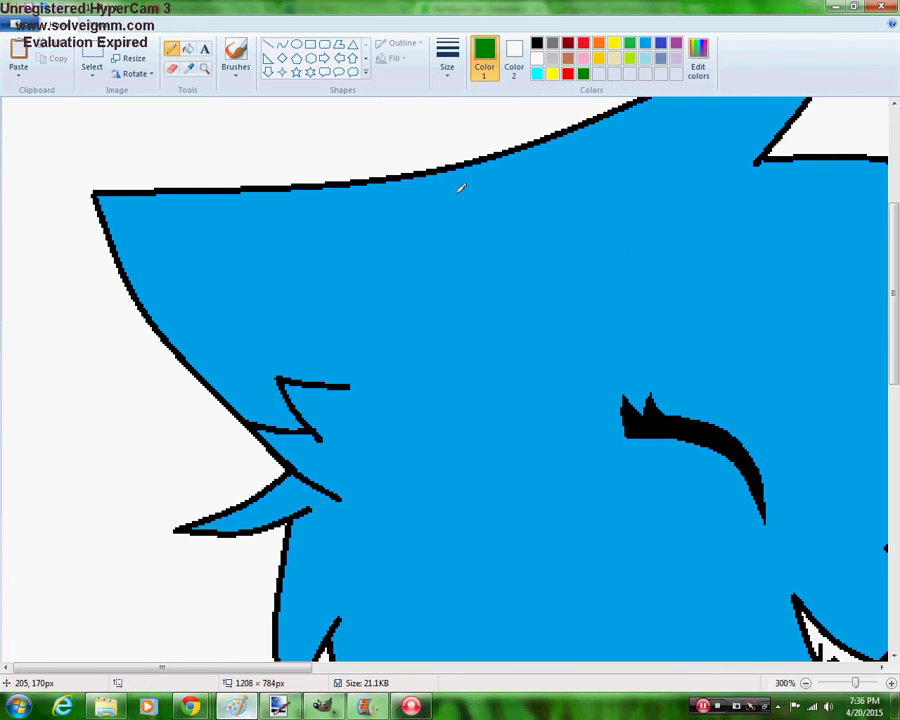
{"action": "mouse_move", "coordinate": [437, 175]}
{"action": "left_mouse_down"}
{"action": "mouse_move", "coordinate": [491, 258]}
{"action": "mouse_move", "coordinate": [434, 228]}
{"action": "mouse_move", "coordinate": [448, 355]}
{"action": "mouse_move", "coordinate": [406, 312]}
{"action": "mouse_move", "coordinate": [395, 435]}
{"action": "left_mouse_up"}
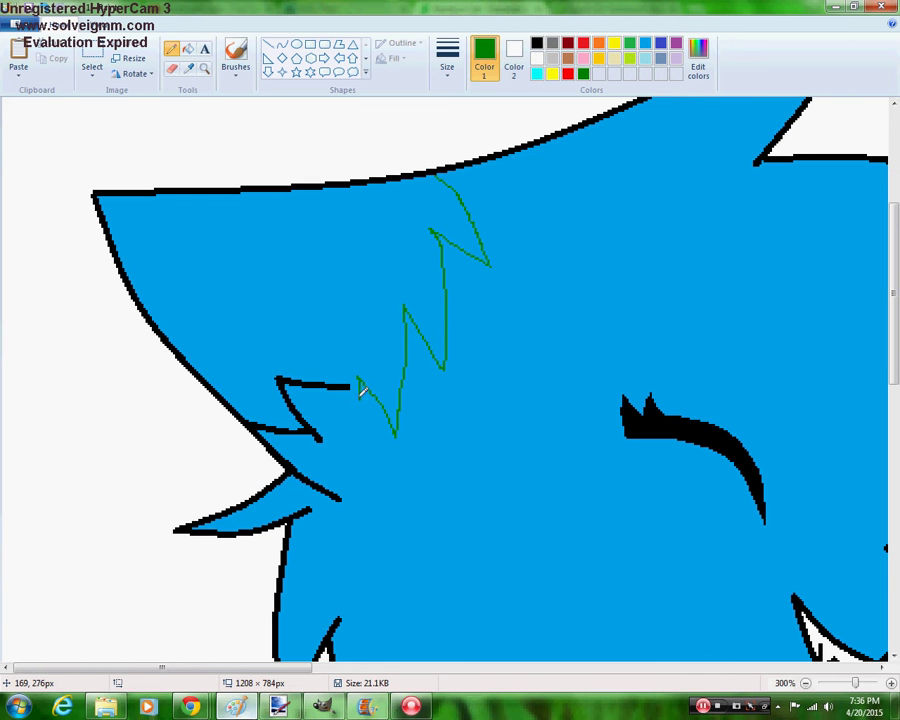
{"action": "left_click", "coordinate": [188, 48]}
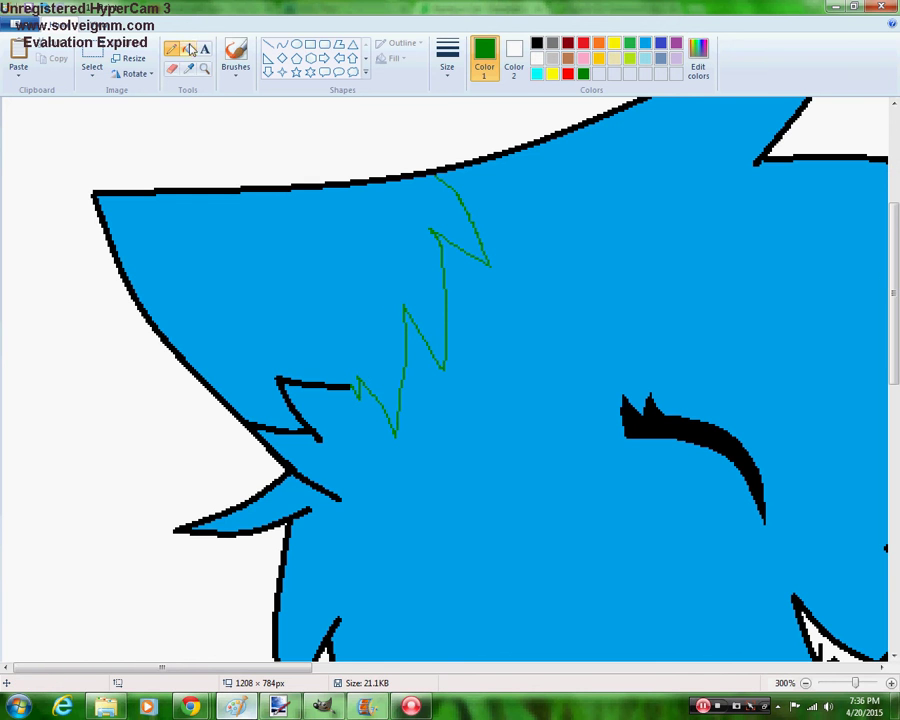
{"action": "left_click", "coordinate": [346, 254]}
Switch back to the Pencil, compare the ear's stripe order with the Rainbow Cat profile in Chrome, and return to Paint
{"action": "left_click", "coordinate": [172, 48]}
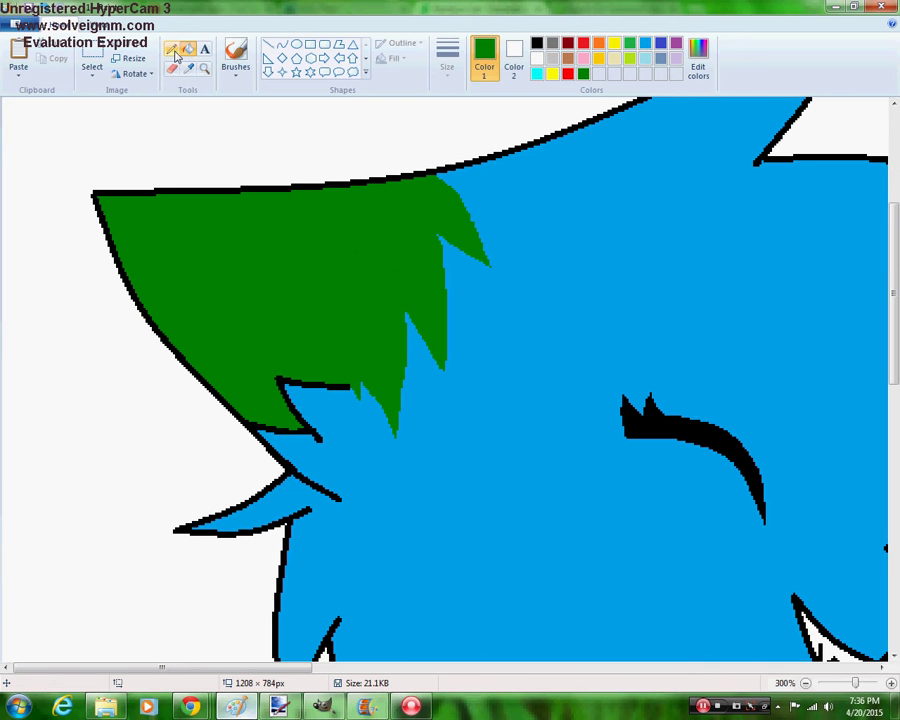
{"action": "mouse_move", "coordinate": [190, 707]}
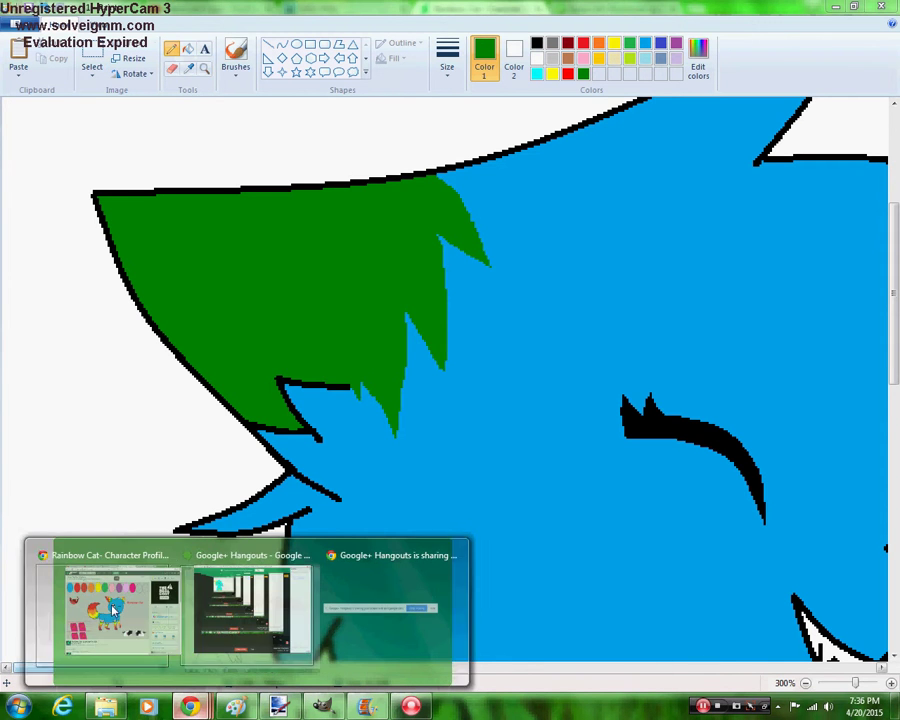
{"action": "left_click", "coordinate": [105, 612]}
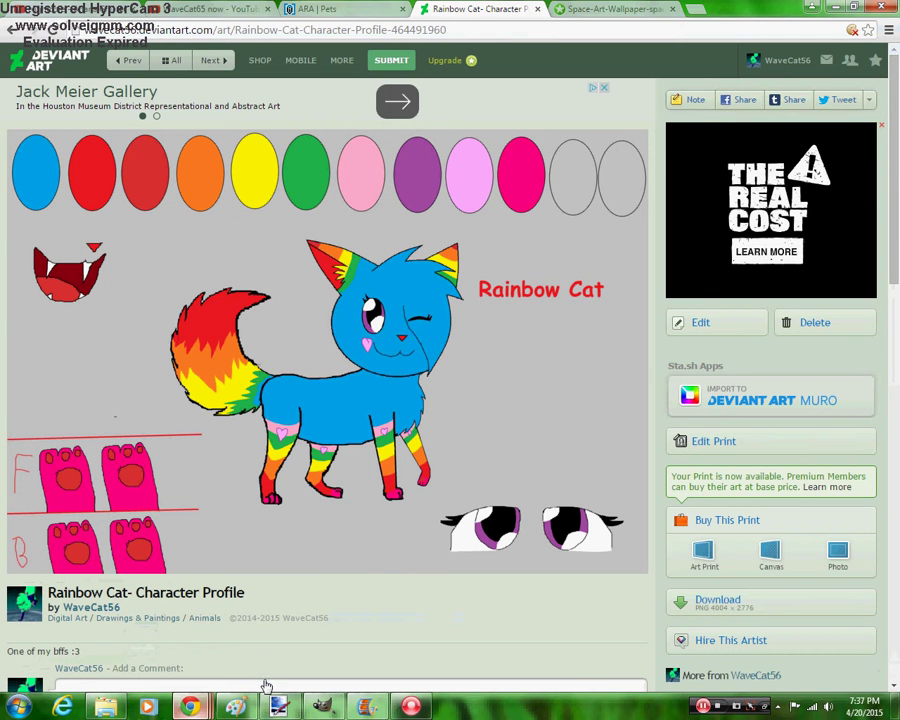
{"action": "mouse_move", "coordinate": [236, 707]}
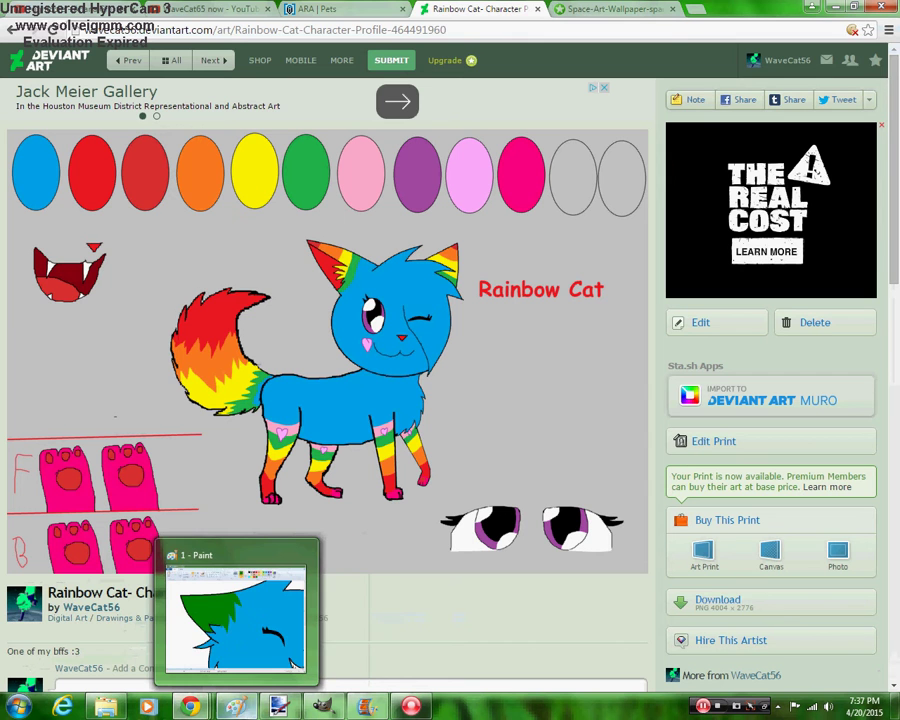
{"action": "left_click", "coordinate": [232, 708]}
Pencil jagged yellow lines inside the ear's green area, around the fur tuft, and fill the outer part with yellow
{"action": "left_click", "coordinate": [551, 74]}
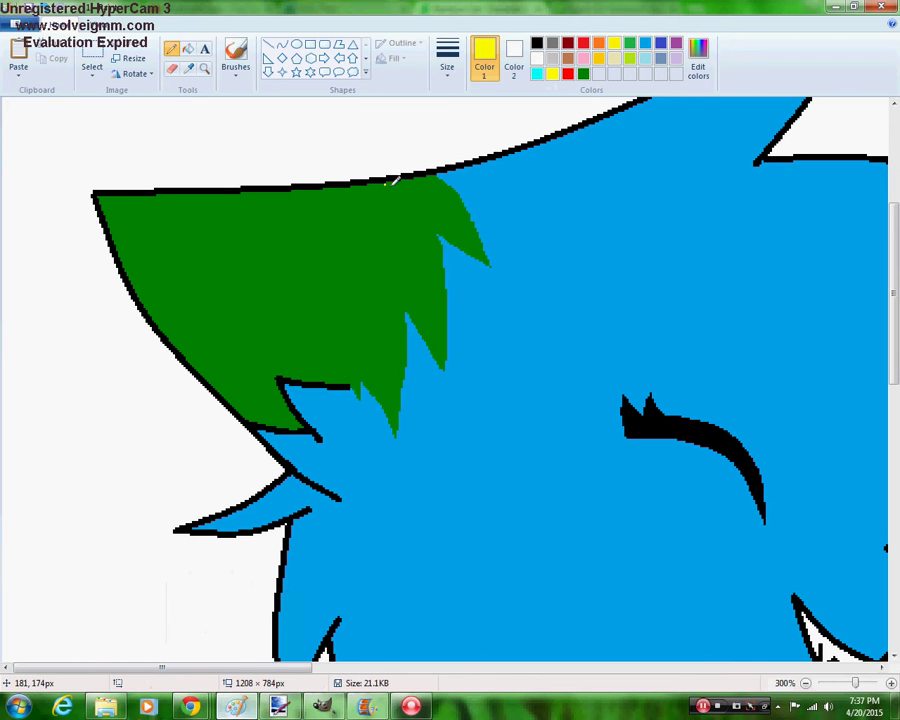
{"action": "mouse_move", "coordinate": [388, 184]}
{"action": "left_mouse_down"}
{"action": "mouse_move", "coordinate": [431, 206]}
{"action": "mouse_move", "coordinate": [386, 206]}
{"action": "mouse_move", "coordinate": [419, 291]}
{"action": "mouse_move", "coordinate": [370, 247]}
{"action": "mouse_move", "coordinate": [382, 333]}
{"action": "mouse_move", "coordinate": [333, 280]}
{"action": "mouse_move", "coordinate": [351, 376]}
{"action": "mouse_move", "coordinate": [299, 381]}
{"action": "left_mouse_up"}
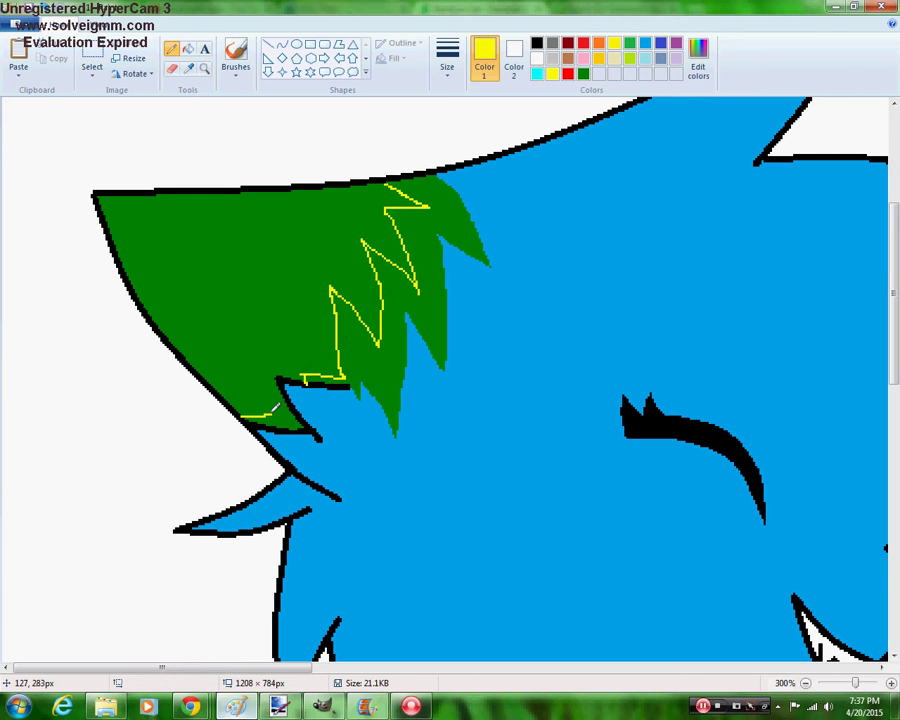
{"action": "left_click_drag", "start_coordinate": [266, 381], "coordinate": [274, 374]}
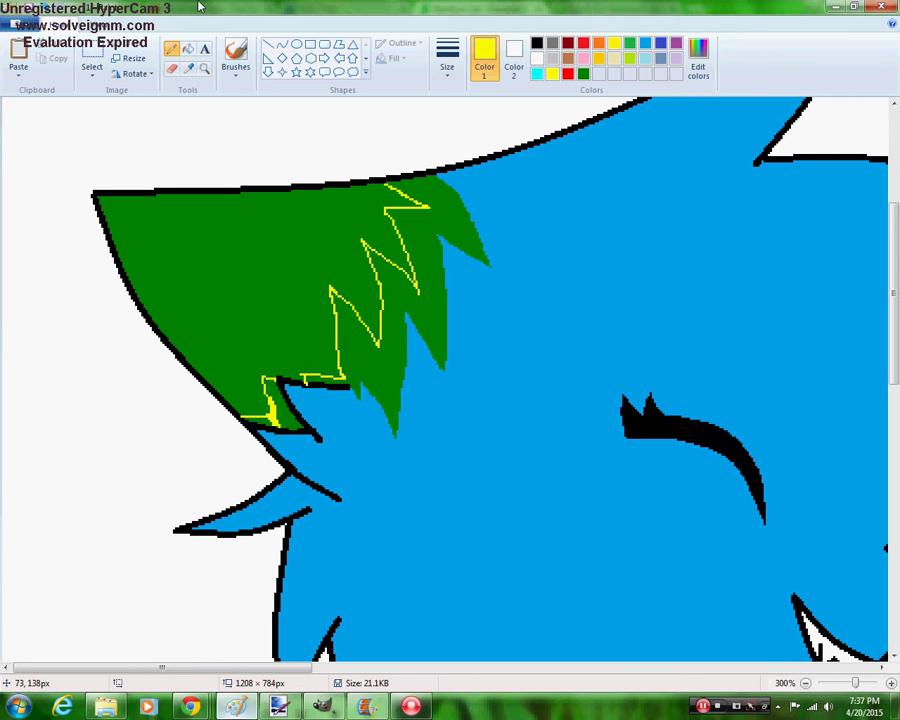
{"action": "left_click", "coordinate": [188, 48]}
{"action": "left_click", "coordinate": [197, 219]}
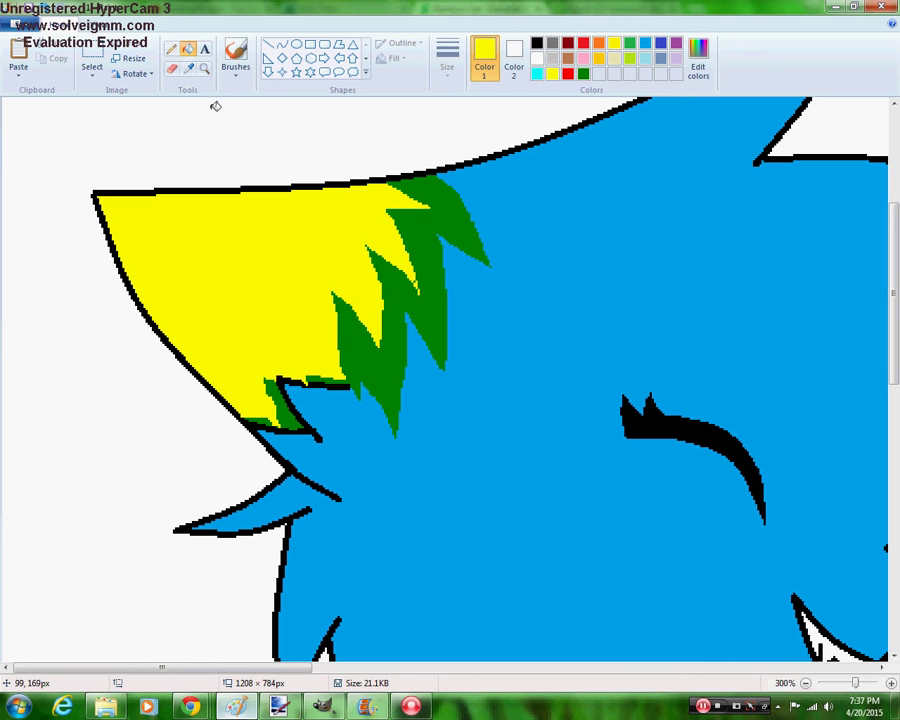
Switch to the YouTube playlist in Chrome, advance to the next song, mute and skip its ad, and return to Paint
{"action": "left_click", "coordinate": [171, 48]}
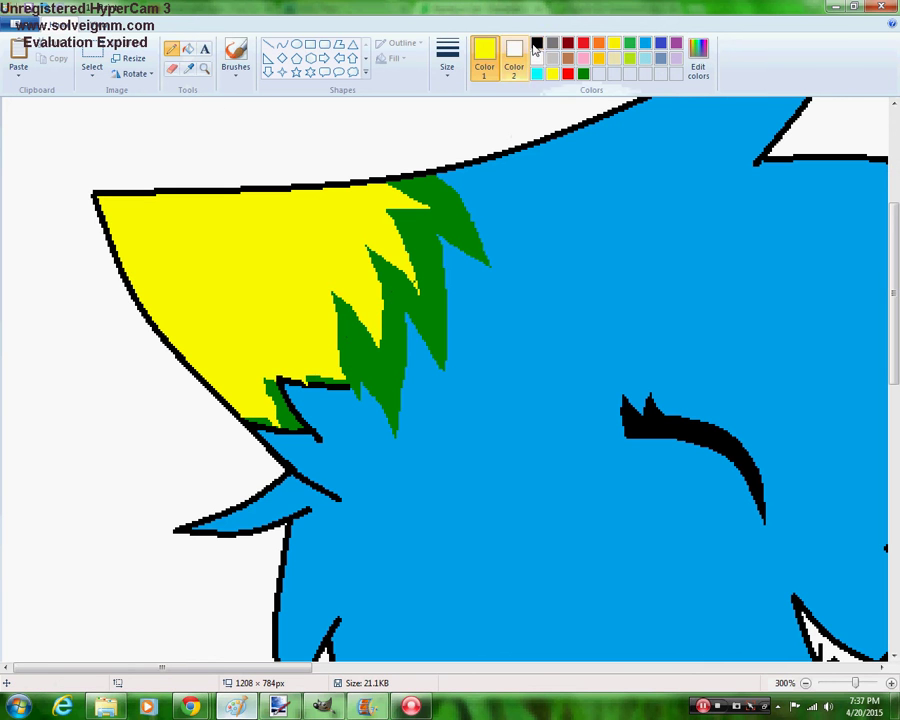
{"action": "left_click", "coordinate": [536, 44]}
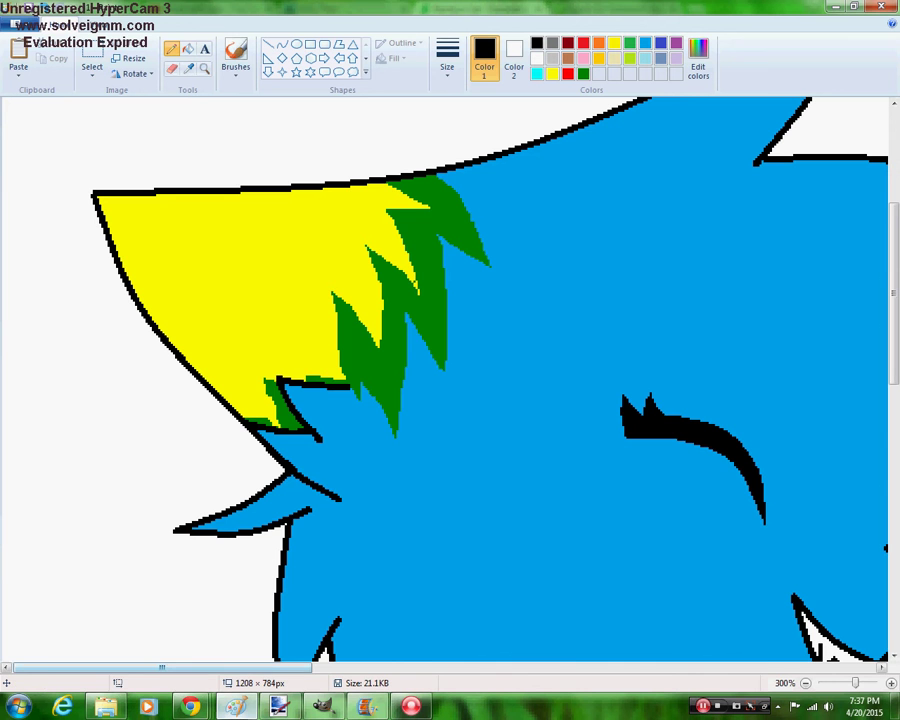
{"action": "mouse_move", "coordinate": [190, 707]}
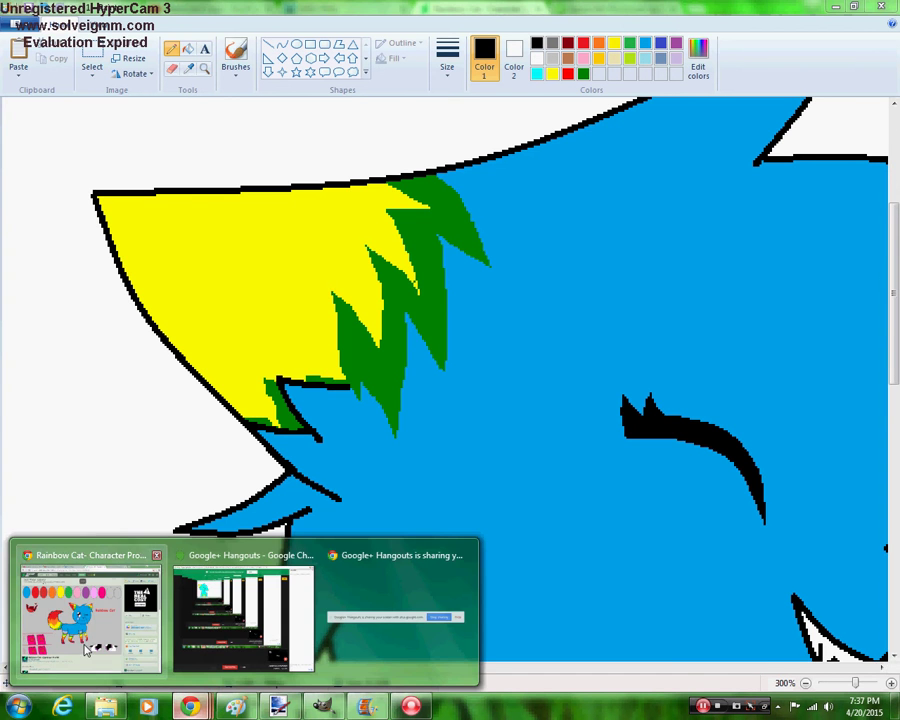
{"action": "left_click", "coordinate": [84, 596]}
{"action": "left_click", "coordinate": [210, 9]}
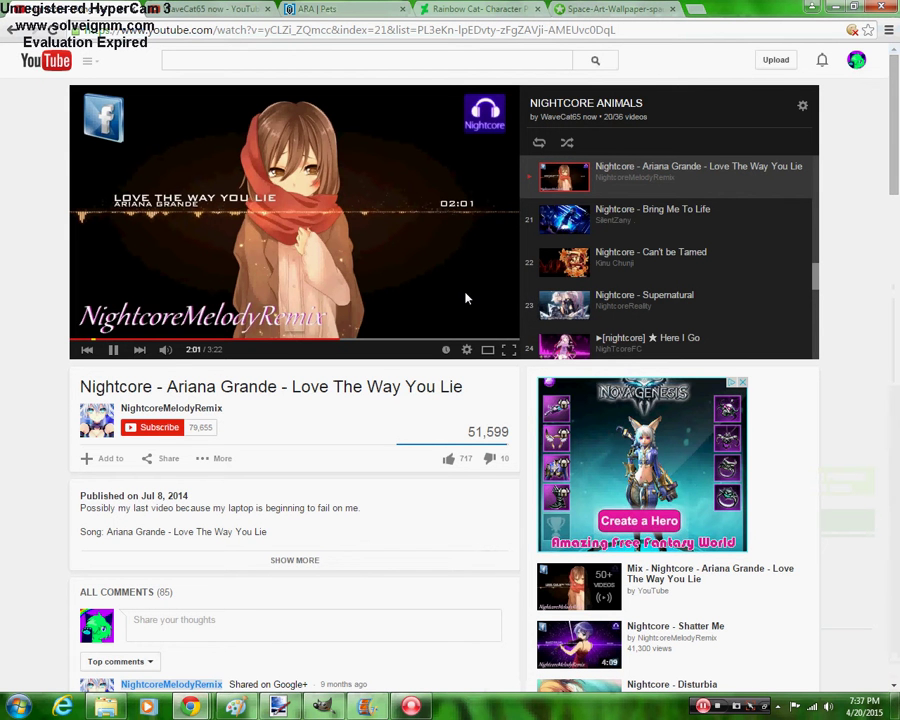
{"action": "left_click", "coordinate": [139, 349]}
{"action": "left_click", "coordinate": [167, 350]}
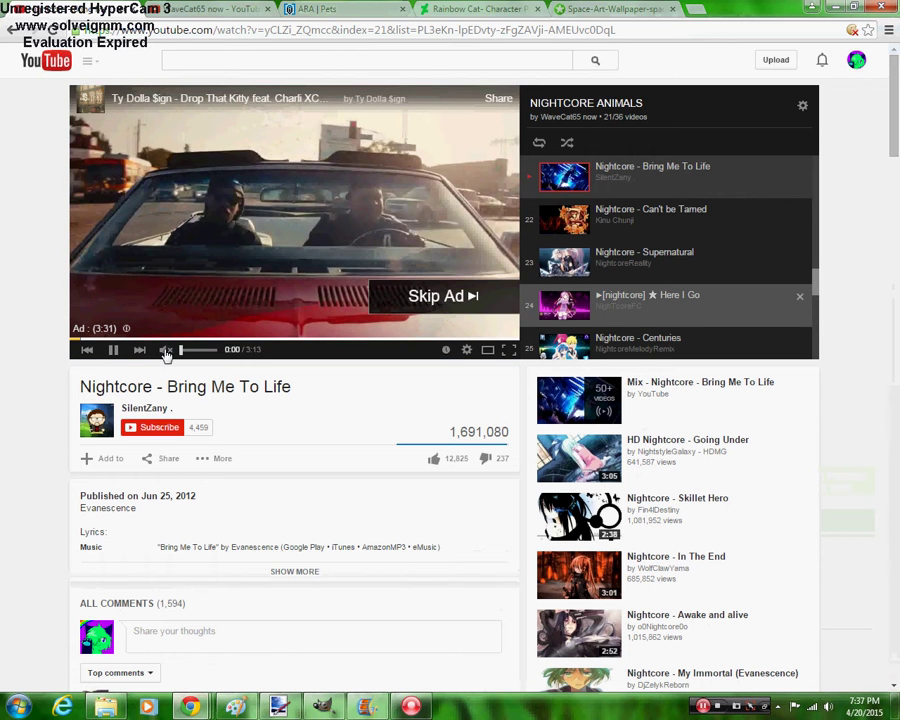
{"action": "left_click", "coordinate": [421, 297]}
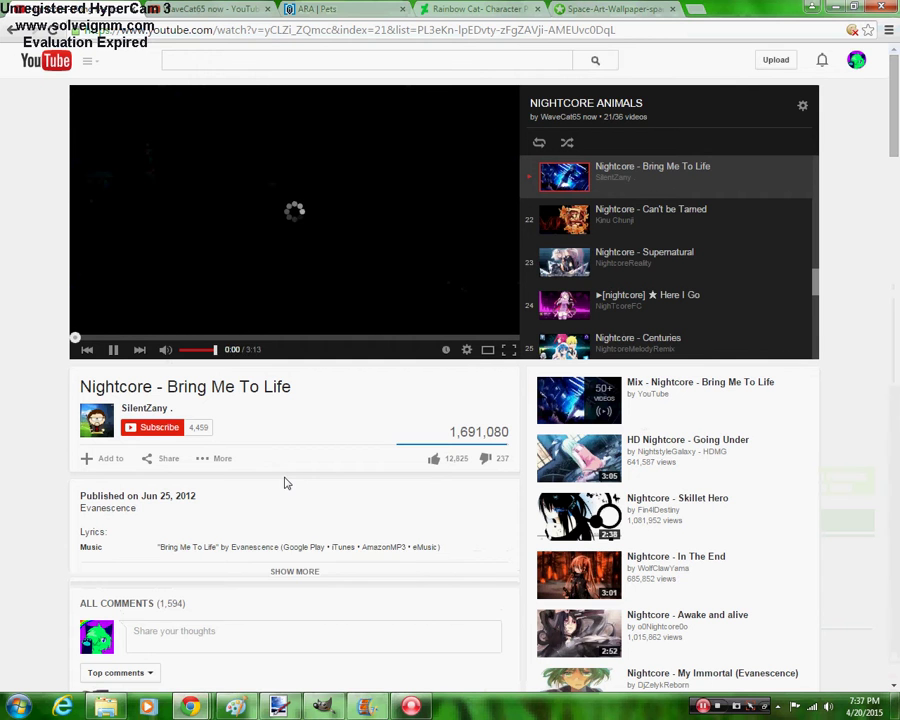
{"action": "left_click", "coordinate": [236, 708]}
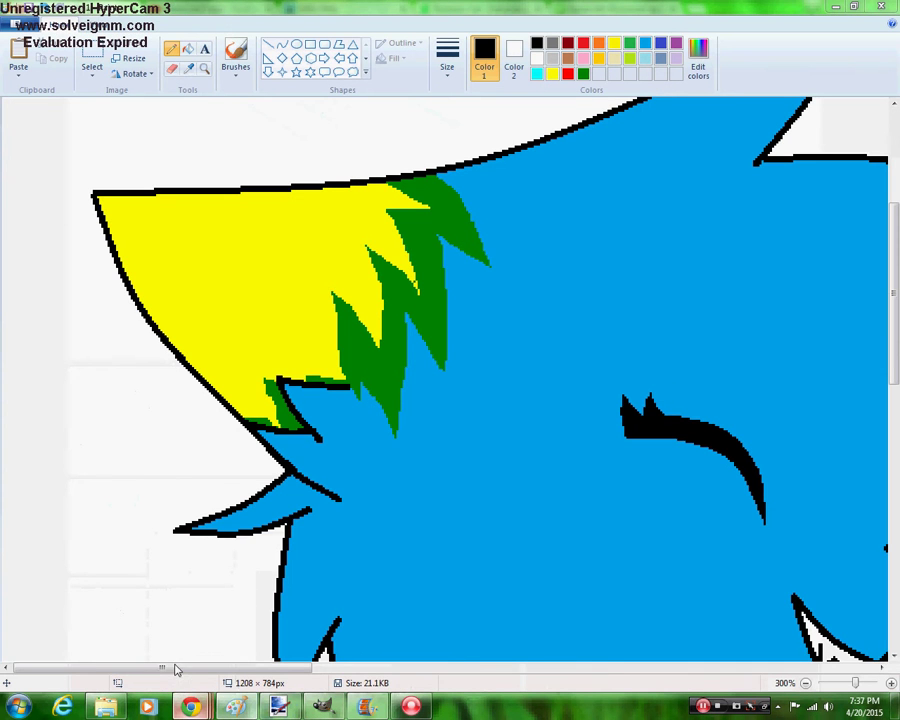
Check which color follows yellow on the Rainbow Cat profile in Chrome and return to the ear in Paint
{"action": "left_click", "coordinate": [236, 707]}
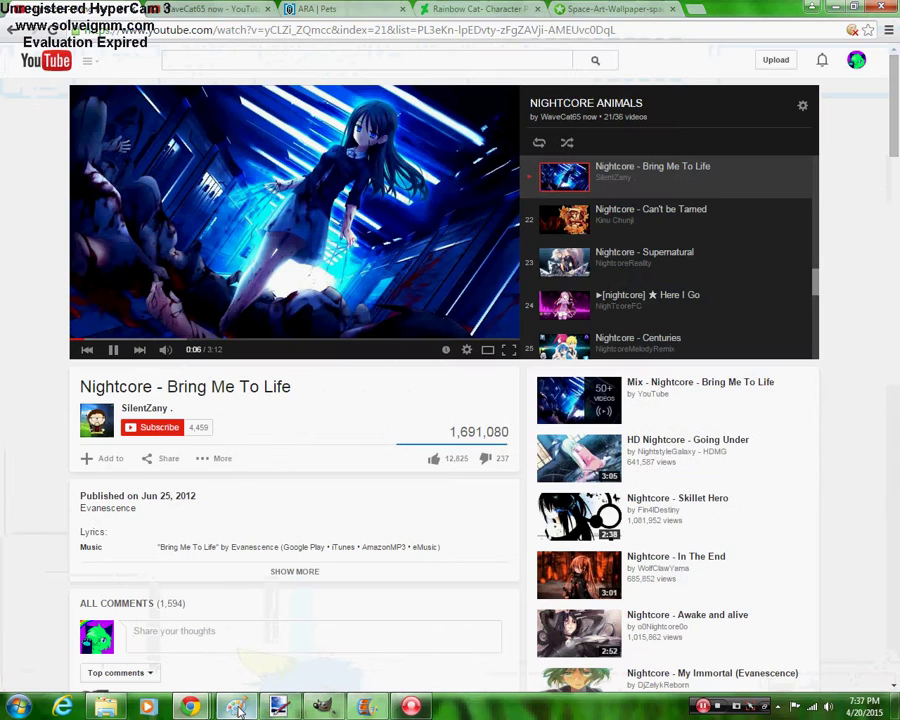
{"action": "left_click", "coordinate": [467, 8]}
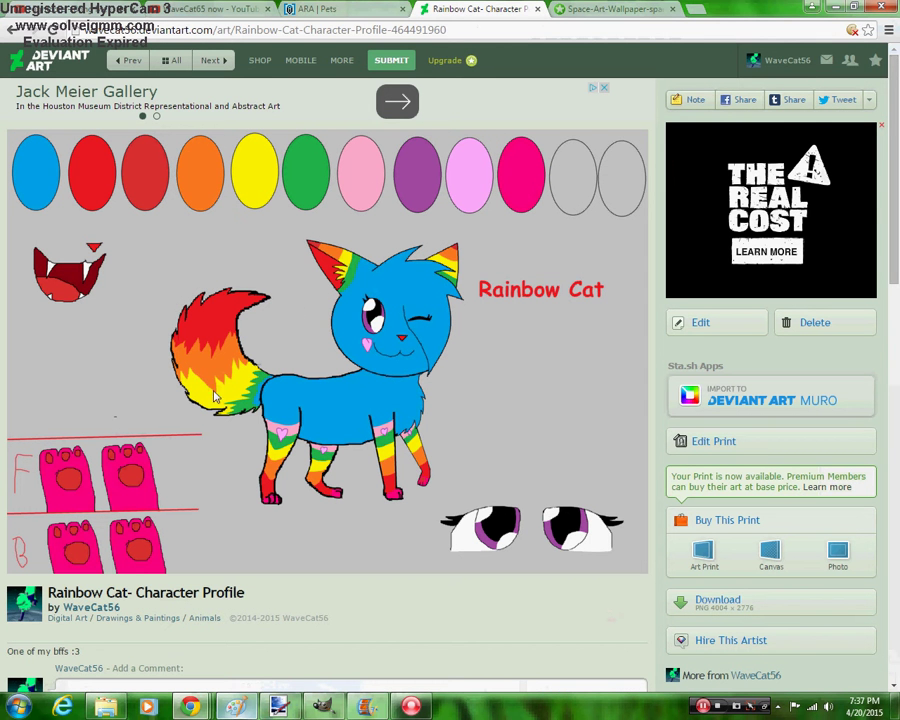
{"action": "left_click", "coordinate": [238, 708]}
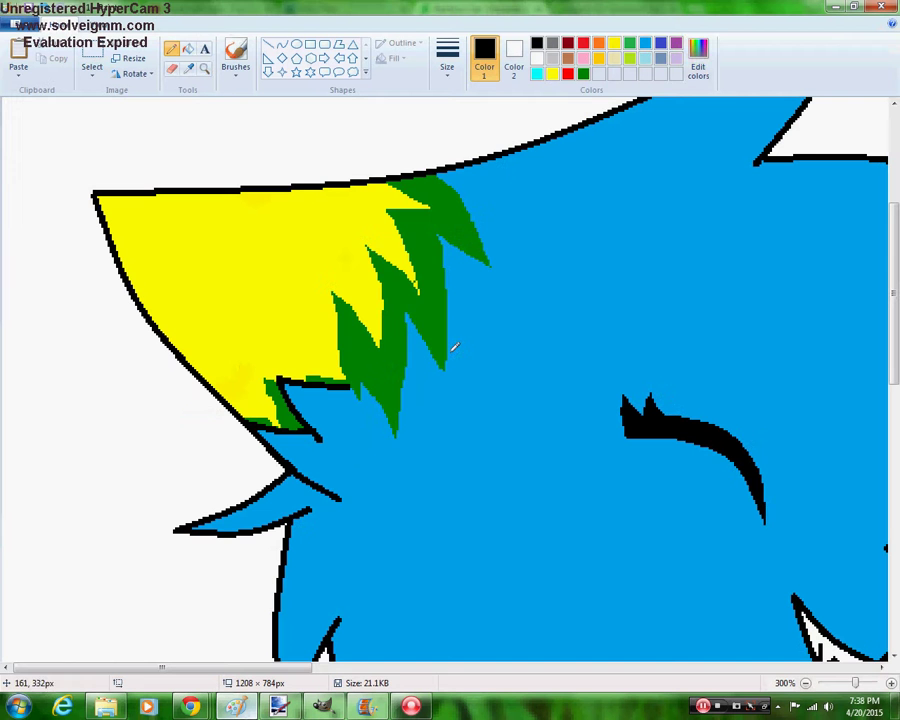
Pencil a jagged orange line across the ear's yellow area and fill the part toward the ear tip with orange
{"action": "left_click", "coordinate": [700, 52]}
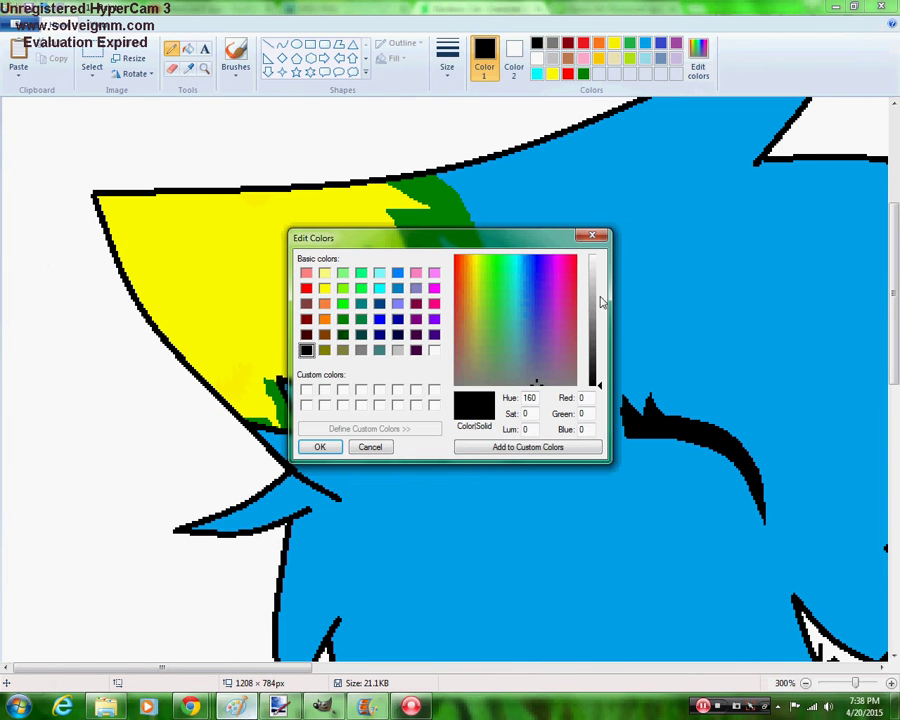
{"action": "left_click", "coordinate": [324, 318]}
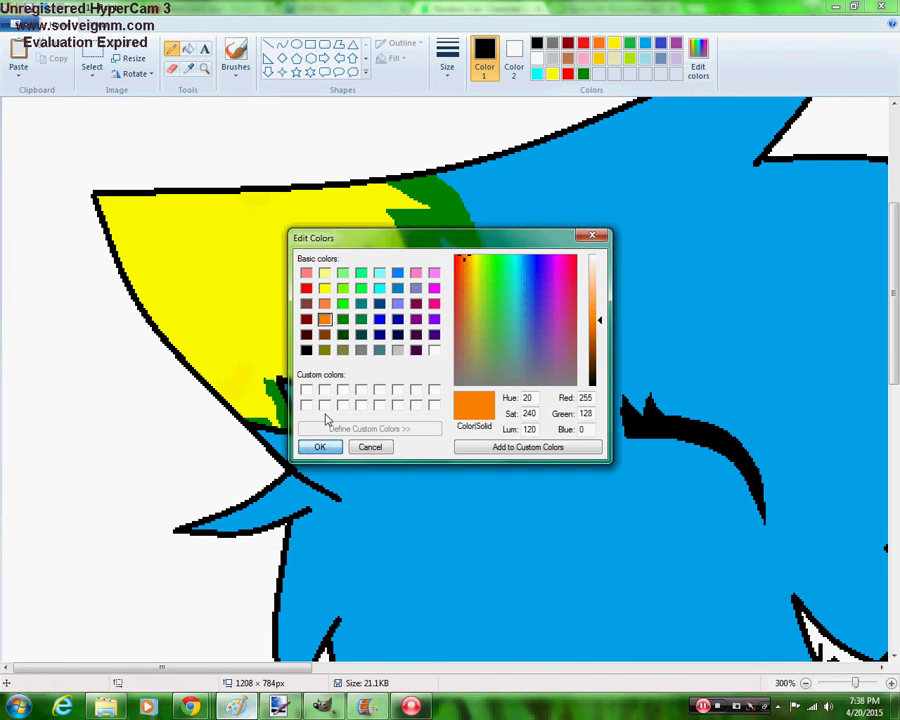
{"action": "left_click", "coordinate": [320, 447]}
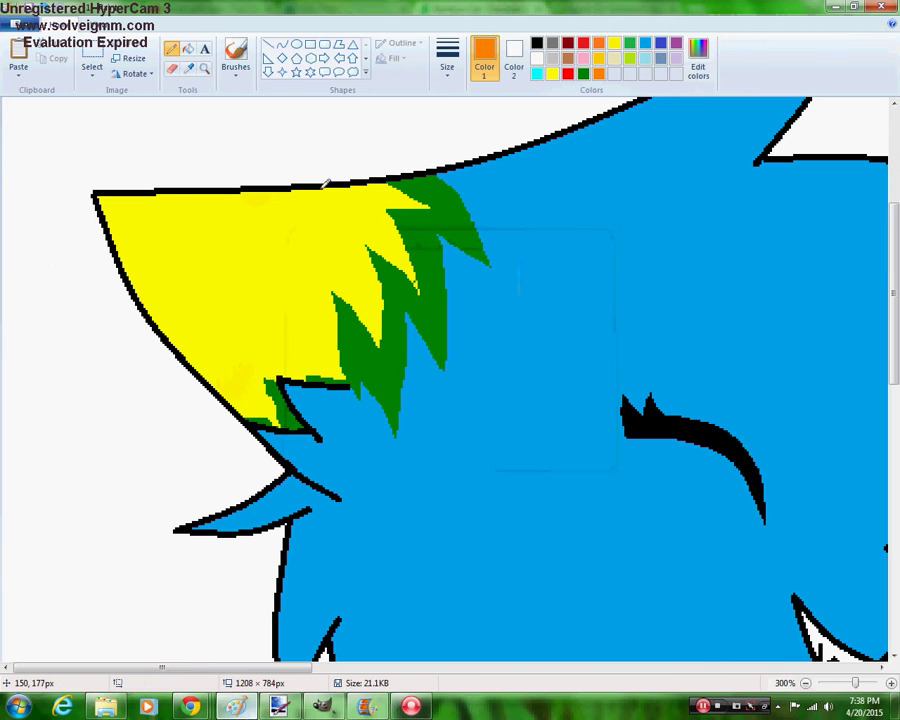
{"action": "mouse_move", "coordinate": [316, 185]}
{"action": "left_mouse_down"}
{"action": "mouse_move", "coordinate": [365, 201]}
{"action": "mouse_move", "coordinate": [322, 213]}
{"action": "mouse_move", "coordinate": [359, 264]}
{"action": "mouse_move", "coordinate": [284, 239]}
{"action": "mouse_move", "coordinate": [296, 320]}
{"action": "mouse_move", "coordinate": [222, 294]}
{"action": "mouse_move", "coordinate": [207, 298]}
{"action": "mouse_move", "coordinate": [212, 370]}
{"action": "left_mouse_up"}
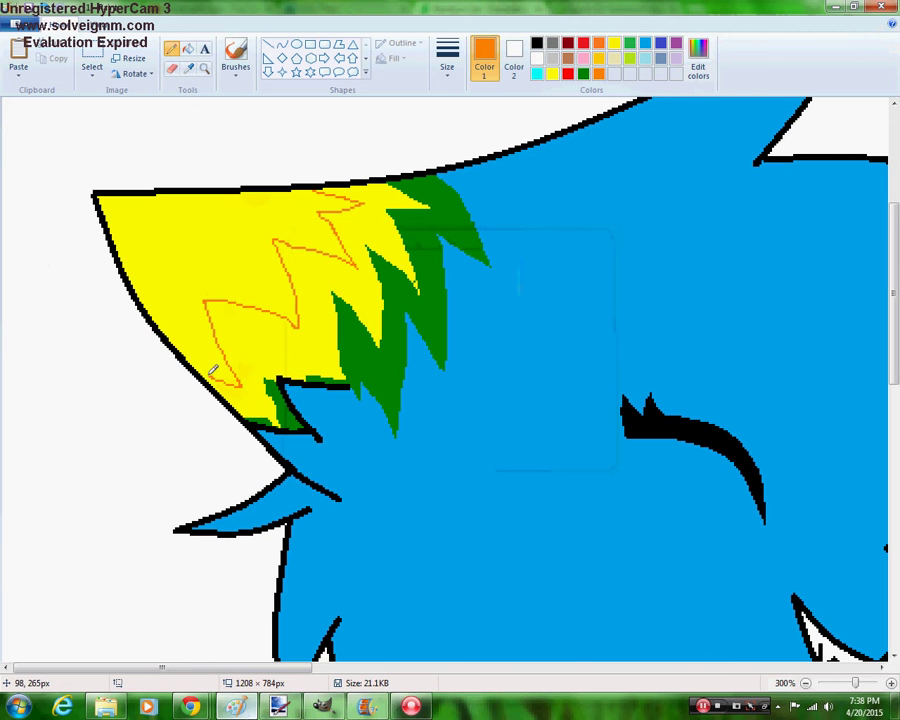
{"action": "left_click", "coordinate": [188, 48]}
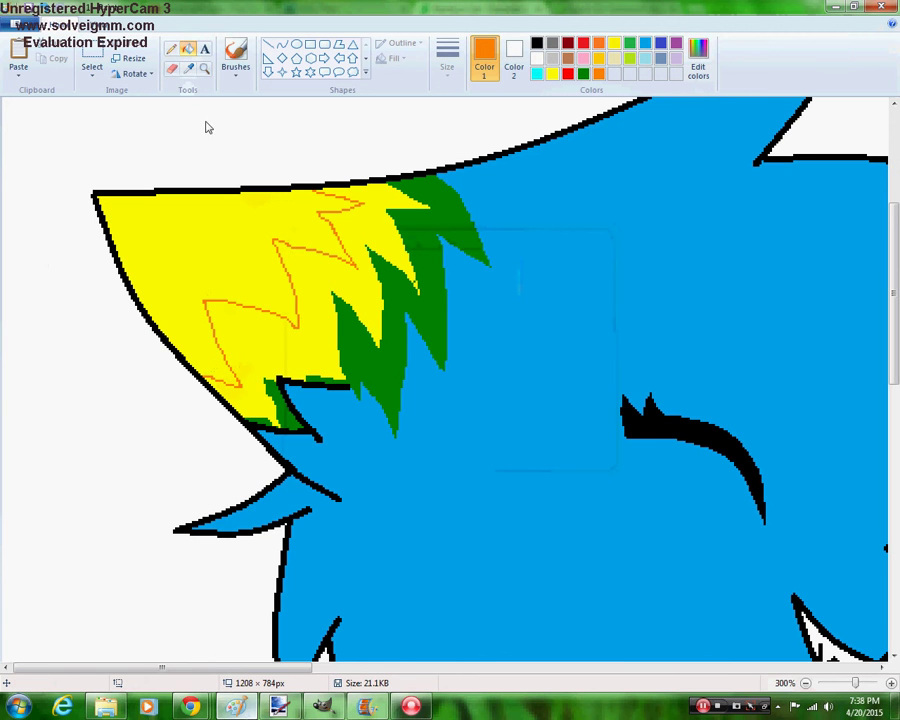
{"action": "left_click", "coordinate": [227, 218]}
Pencil a jagged red line across the ear's orange area and fill the ear tip with red
{"action": "left_click", "coordinate": [172, 48]}
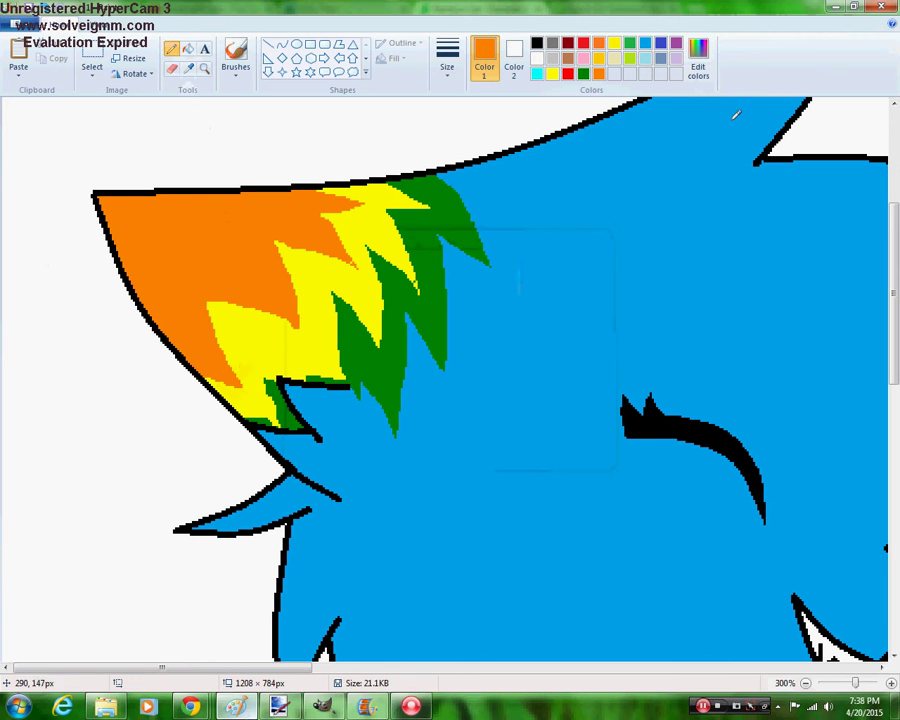
{"action": "left_click", "coordinate": [567, 76]}
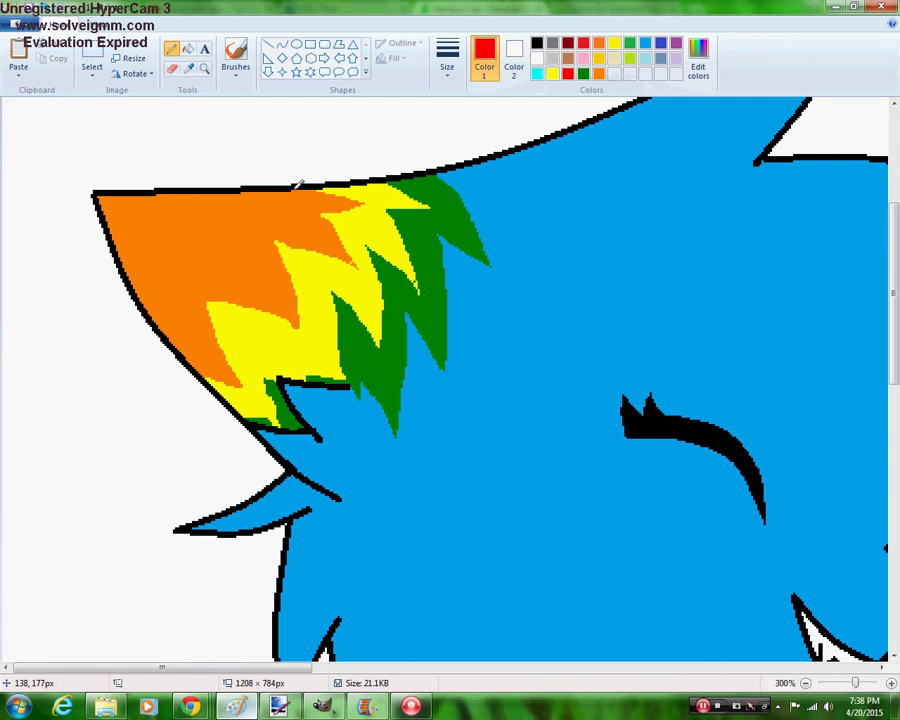
{"action": "mouse_move", "coordinate": [309, 190]}
{"action": "left_mouse_down"}
{"action": "mouse_move", "coordinate": [300, 198]}
{"action": "mouse_move", "coordinate": [316, 214]}
{"action": "mouse_move", "coordinate": [245, 218]}
{"action": "mouse_move", "coordinate": [268, 268]}
{"action": "mouse_move", "coordinate": [191, 261]}
{"action": "mouse_move", "coordinate": [199, 335]}
{"action": "mouse_move", "coordinate": [171, 326]}
{"action": "left_mouse_up"}
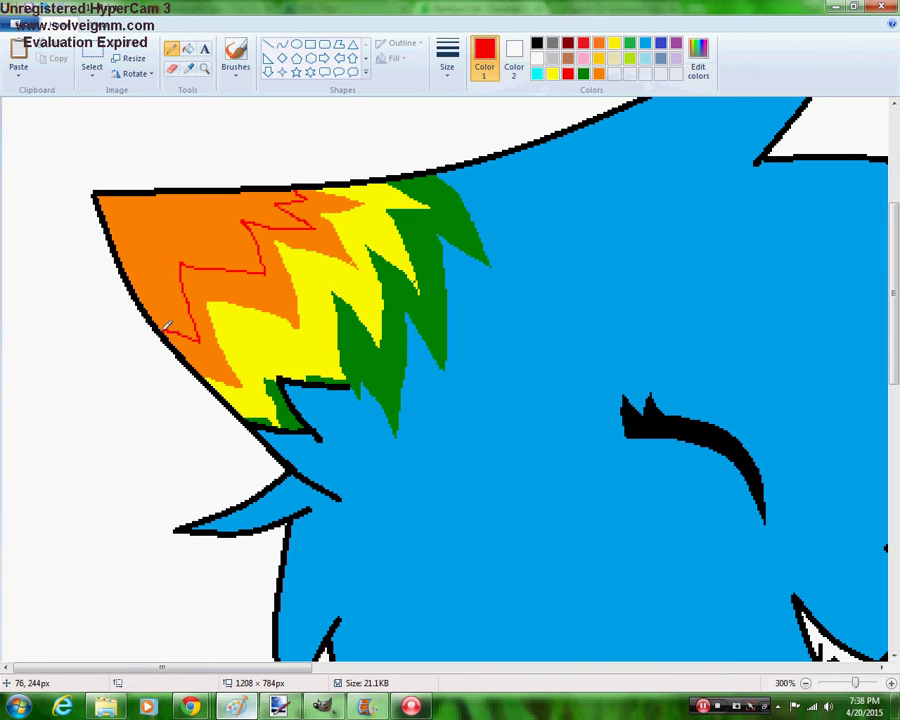
{"action": "left_click", "coordinate": [188, 48]}
{"action": "left_click", "coordinate": [160, 250]}
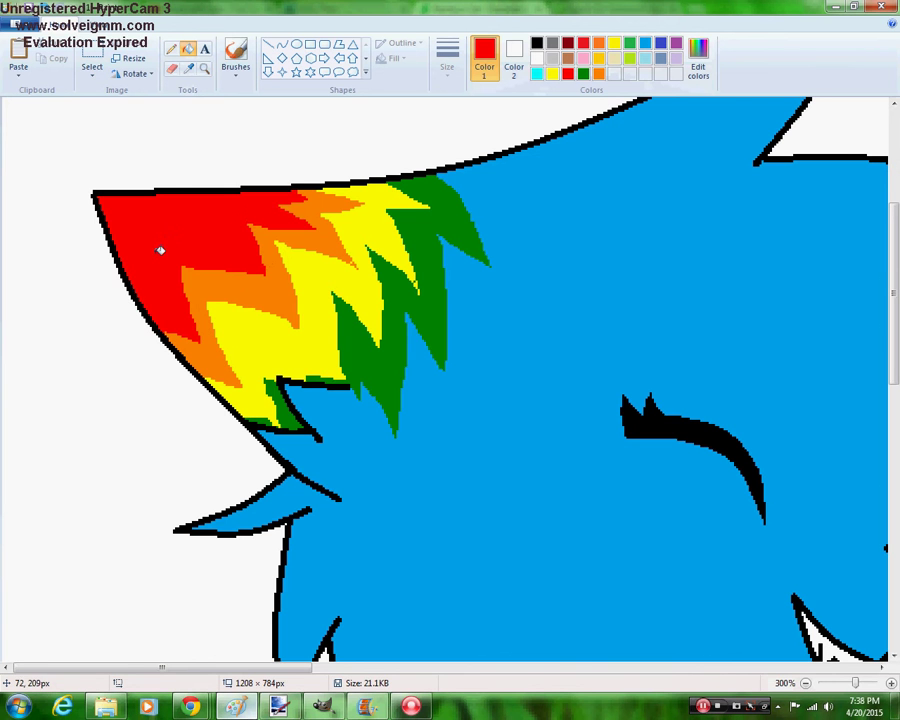
View the whole cat drawing at 100% to check the ear's rainbow stripes
{"action": "left_click", "coordinate": [204, 68]}
{"action": "right_click", "coordinate": [225, 177]}
{"action": "right_click", "coordinate": [225, 177]}
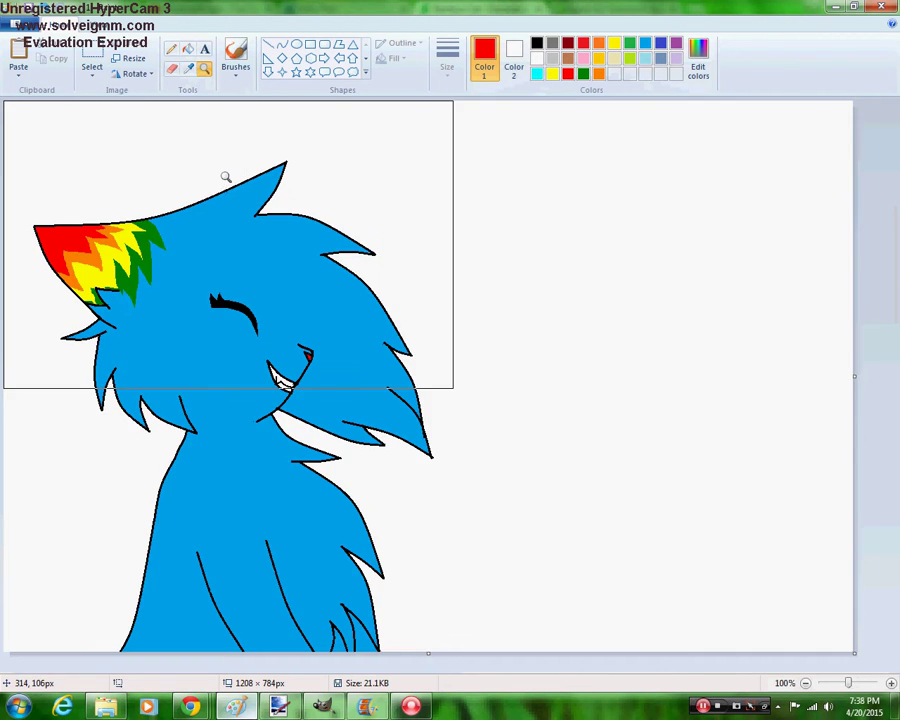
{"action": "left_click", "coordinate": [154, 304]}
{"action": "right_click", "coordinate": [162, 302]}
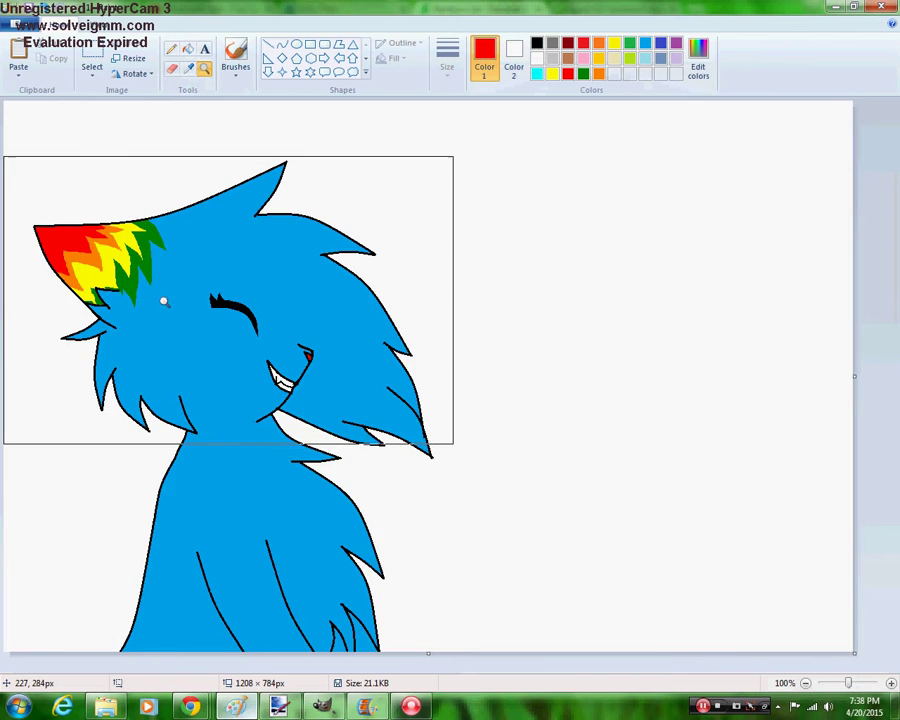
{"action": "right_click", "coordinate": [163, 301]}
{"action": "left_click", "coordinate": [161, 306]}
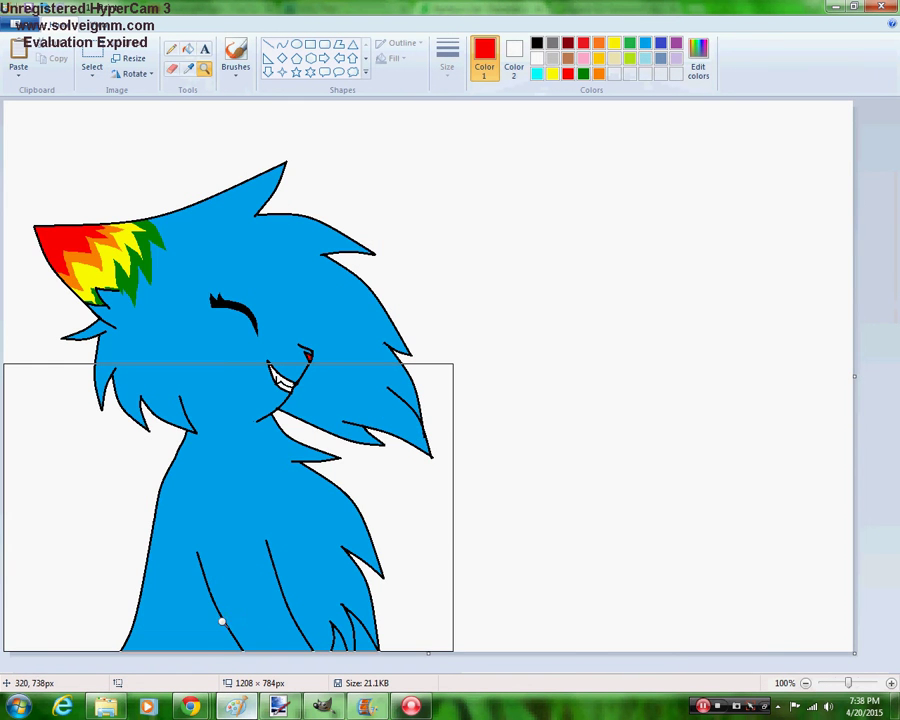
With a thicker dark red Pencil, outline a rounded band across the cat's two inner leg lines and draw a heart in its center
{"action": "left_click", "coordinate": [287, 594]}
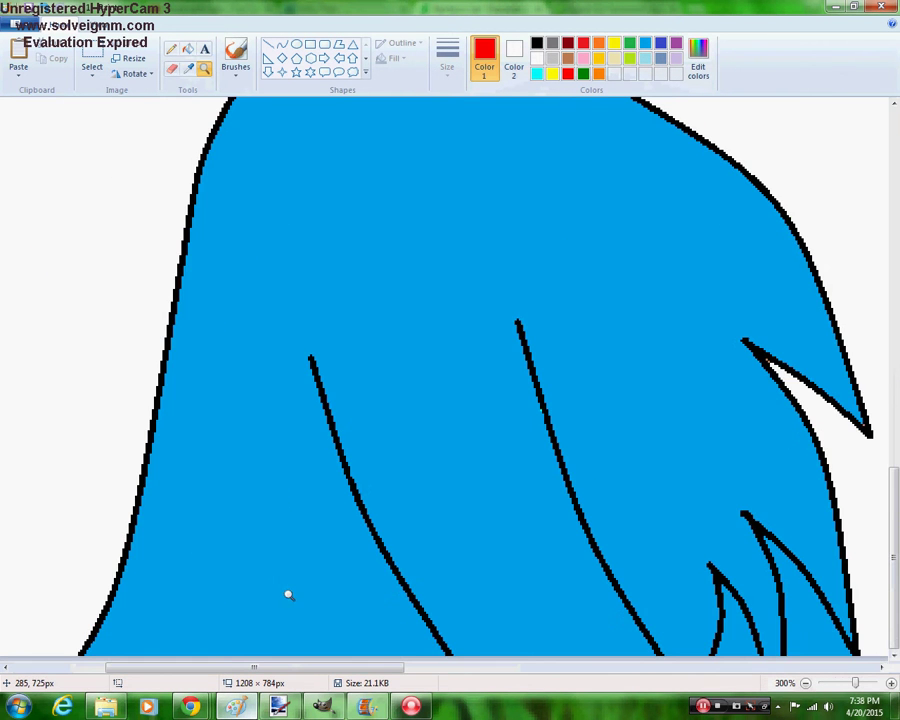
{"action": "left_click", "coordinate": [172, 48]}
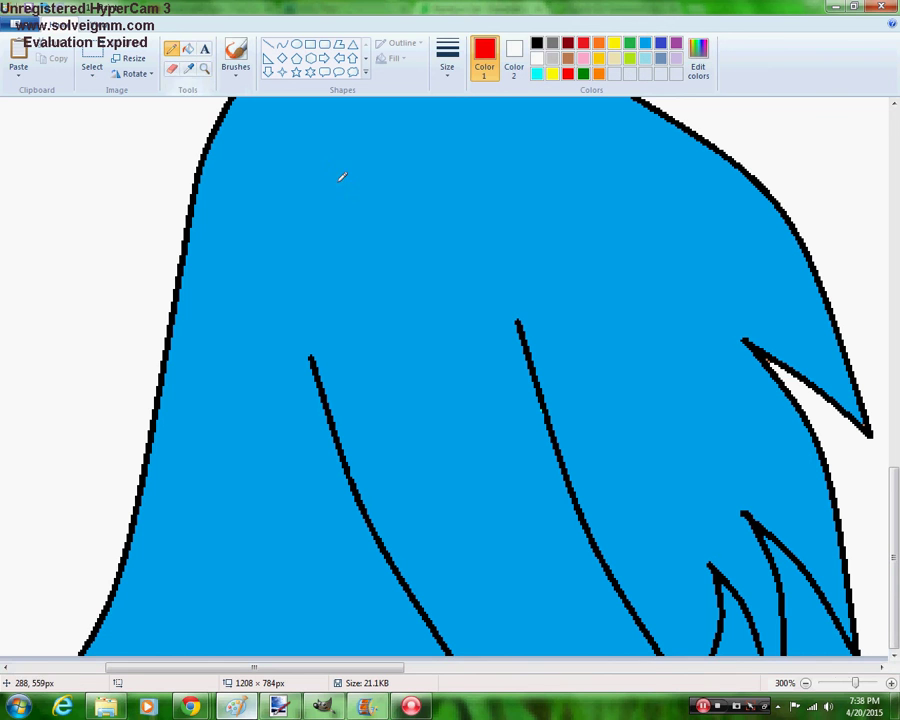
{"action": "left_click", "coordinate": [583, 58]}
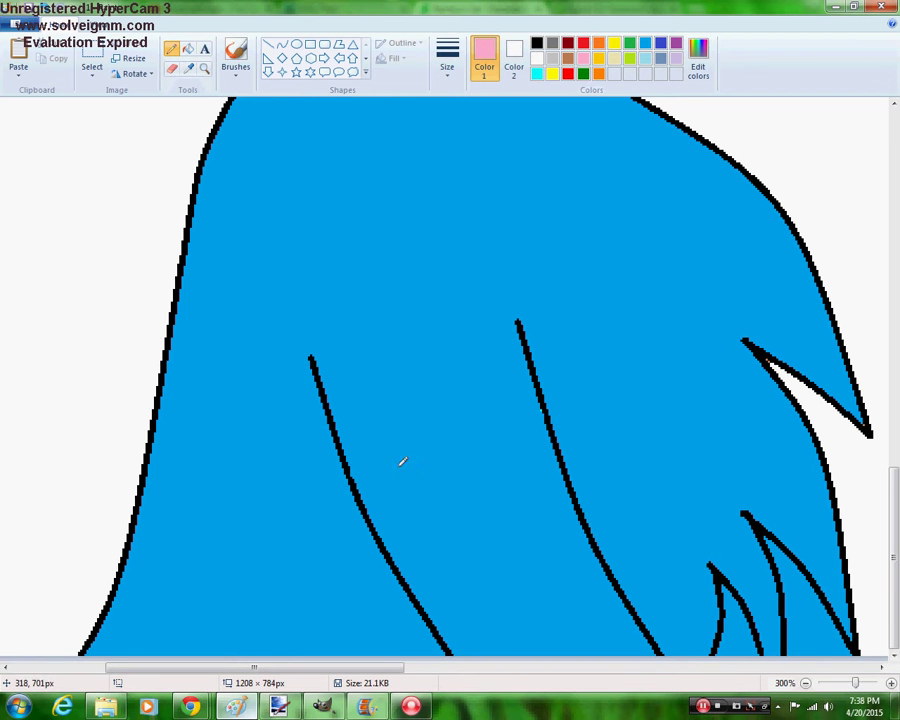
{"action": "left_click", "coordinate": [282, 44]}
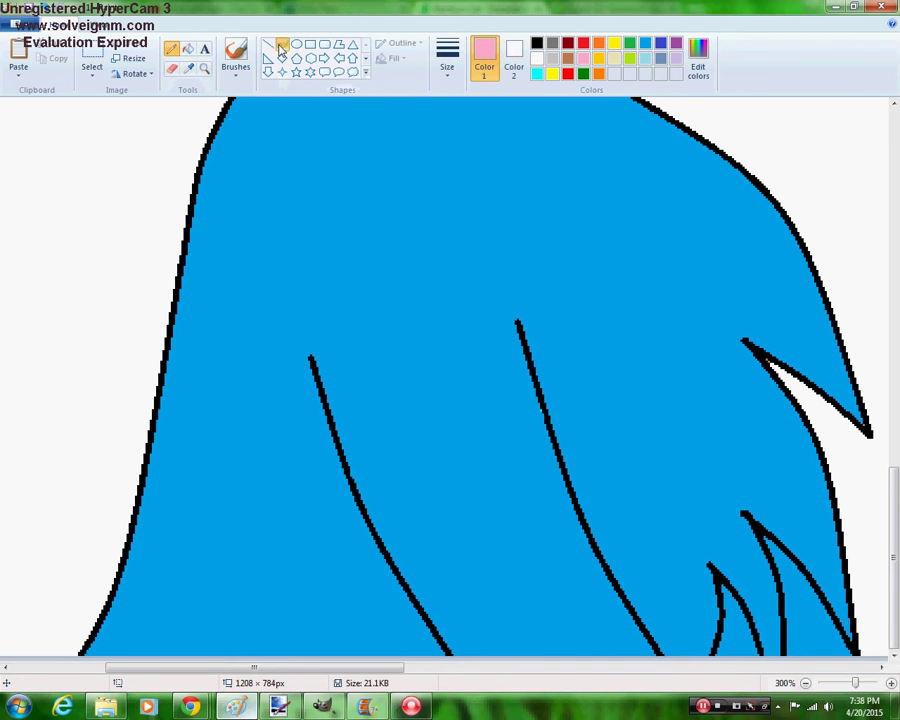
{"action": "left_click", "coordinate": [172, 48]}
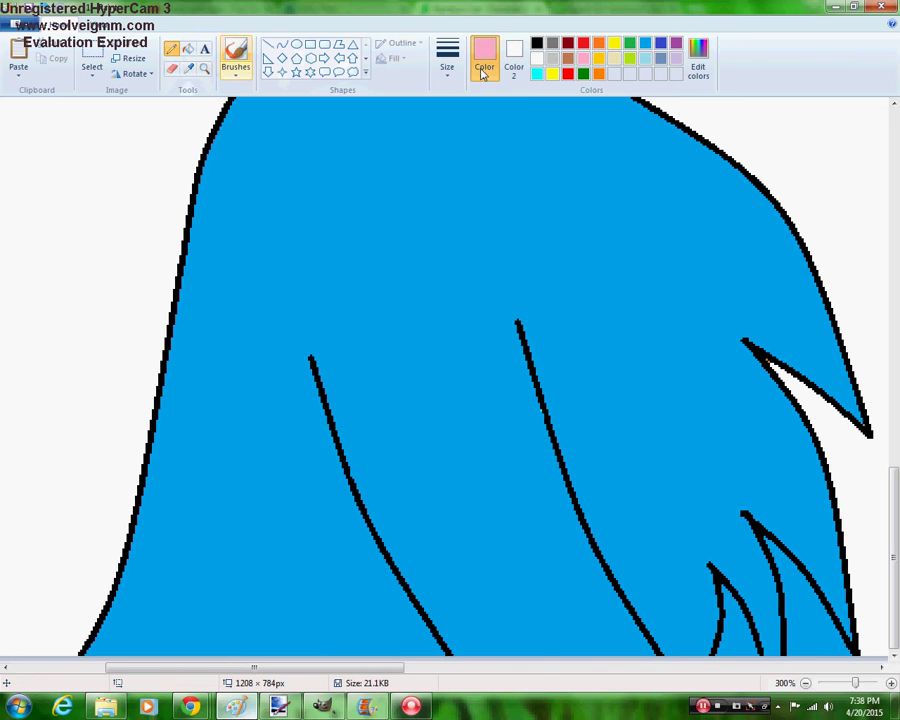
{"action": "left_click", "coordinate": [447, 60]}
{"action": "left_click", "coordinate": [449, 131]}
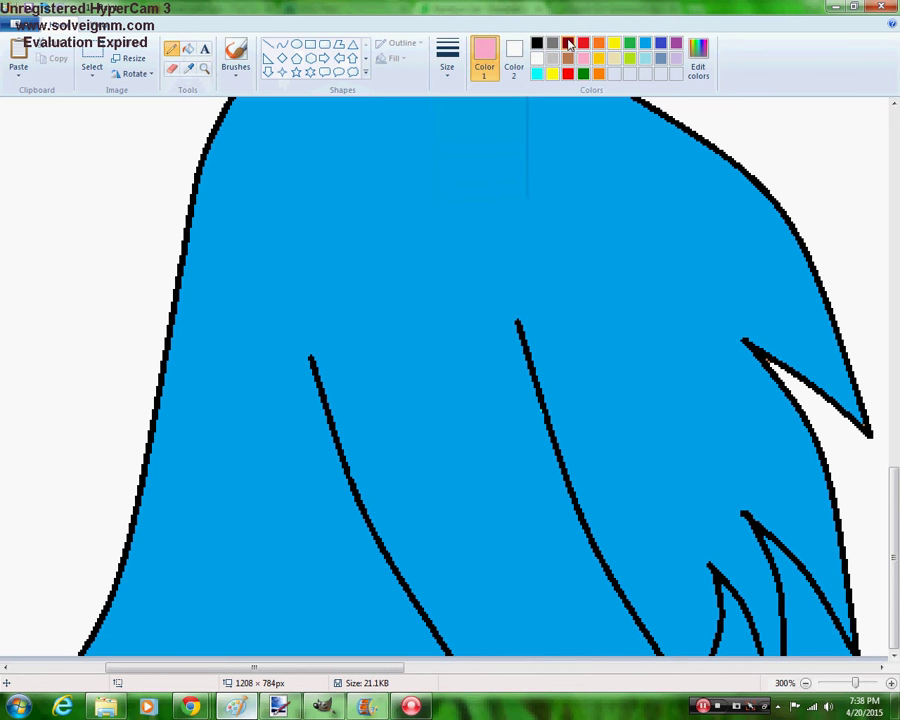
{"action": "left_click", "coordinate": [568, 42]}
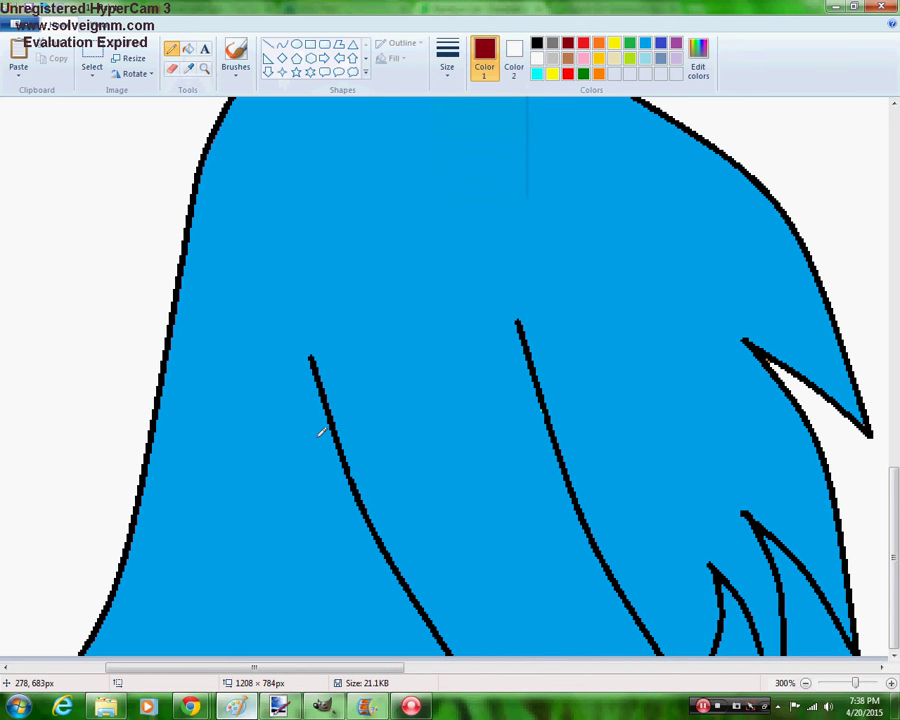
{"action": "mouse_move", "coordinate": [332, 449]}
{"action": "left_mouse_down"}
{"action": "mouse_move", "coordinate": [323, 400]}
{"action": "mouse_move", "coordinate": [384, 368]}
{"action": "mouse_move", "coordinate": [435, 357]}
{"action": "mouse_move", "coordinate": [546, 352]}
{"action": "mouse_move", "coordinate": [548, 392]}
{"action": "mouse_move", "coordinate": [553, 382]}
{"action": "mouse_move", "coordinate": [560, 394]}
{"action": "mouse_move", "coordinate": [554, 436]}
{"action": "mouse_move", "coordinate": [452, 484]}
{"action": "mouse_move", "coordinate": [333, 506]}
{"action": "mouse_move", "coordinate": [321, 490]}
{"action": "mouse_move", "coordinate": [332, 451]}
{"action": "mouse_move", "coordinate": [318, 505]}
{"action": "left_mouse_up"}
{"action": "mouse_move", "coordinate": [446, 392]}
{"action": "left_mouse_down"}
{"action": "mouse_move", "coordinate": [397, 375]}
{"action": "mouse_move", "coordinate": [406, 458]}
{"action": "mouse_move", "coordinate": [443, 486]}
{"action": "mouse_move", "coordinate": [488, 420]}
{"action": "mouse_move", "coordinate": [489, 378]}
{"action": "mouse_move", "coordinate": [461, 371]}
{"action": "mouse_move", "coordinate": [438, 391]}
{"action": "left_mouse_up"}
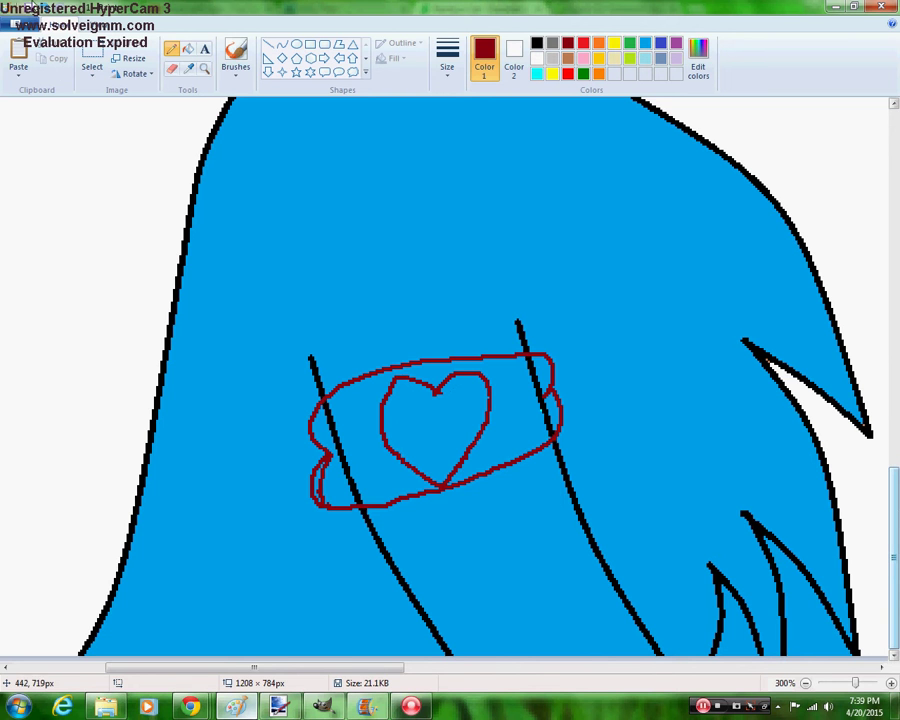
Fill the two leg-line segments inside the dark red band with white and return to the Pencil
{"action": "left_click", "coordinate": [188, 48]}
{"action": "right_click", "coordinate": [330, 420]}
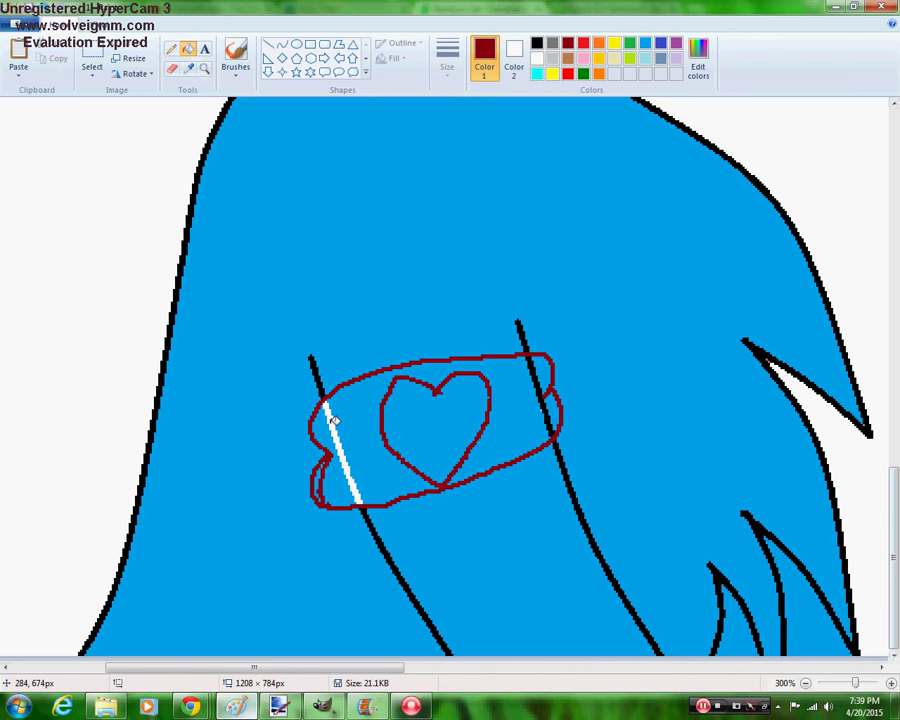
{"action": "right_click", "coordinate": [530, 380]}
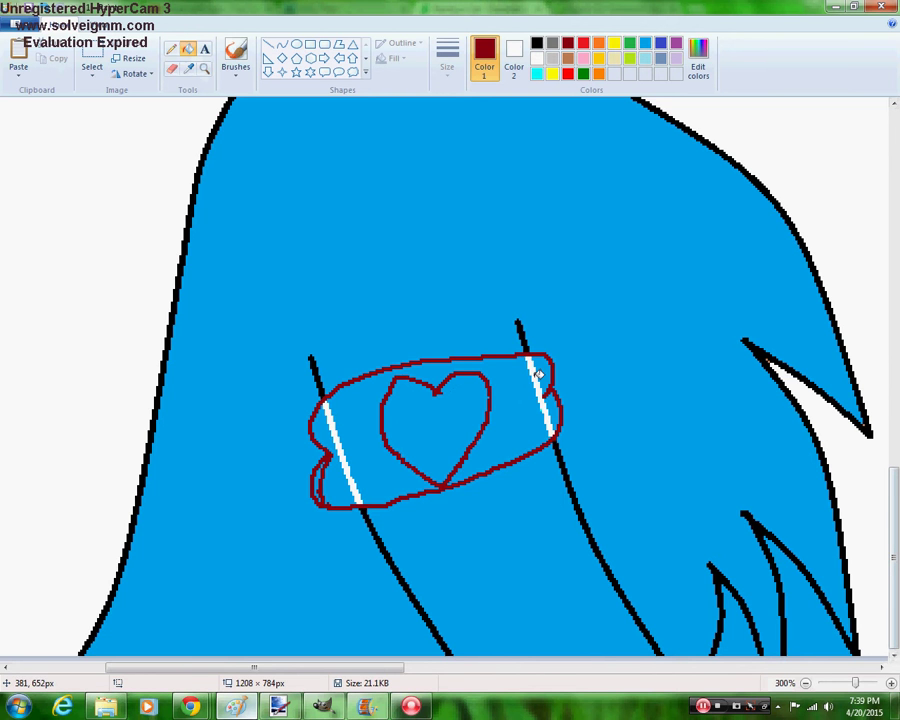
{"action": "left_click", "coordinate": [171, 49]}
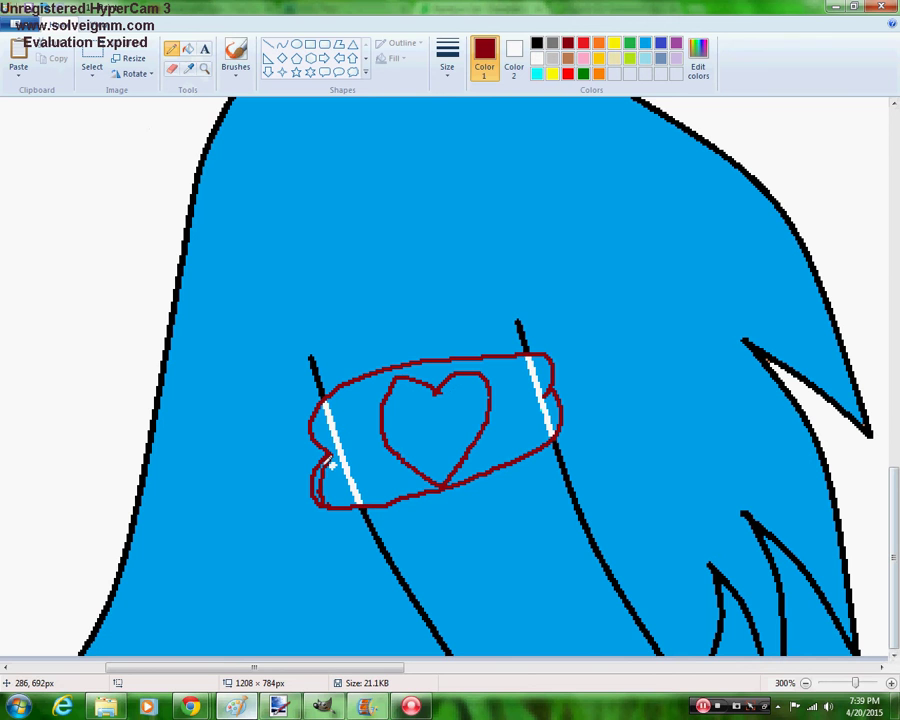
Whiten the stray inner line in the heart band's lower-left lobe and retrace the upper-left lobe with black curves in the second line width
{"action": "mouse_move", "coordinate": [324, 462]}
{"action": "left_mouse_down"}
{"action": "mouse_move", "coordinate": [324, 504]}
{"action": "mouse_move", "coordinate": [330, 492]}
{"action": "left_mouse_up"}
{"action": "left_click", "coordinate": [283, 44]}
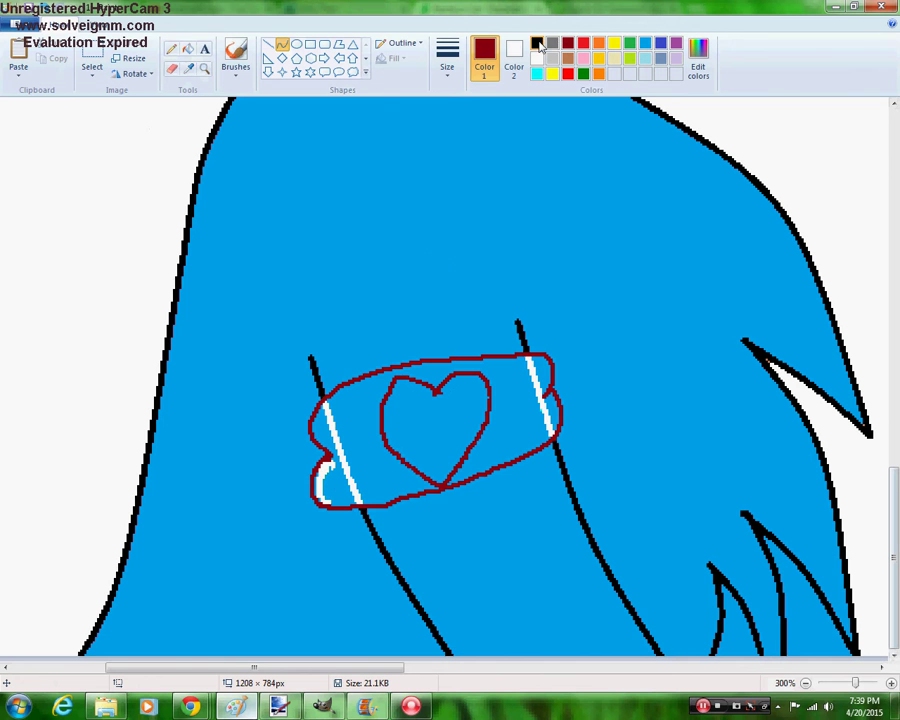
{"action": "left_click", "coordinate": [538, 44]}
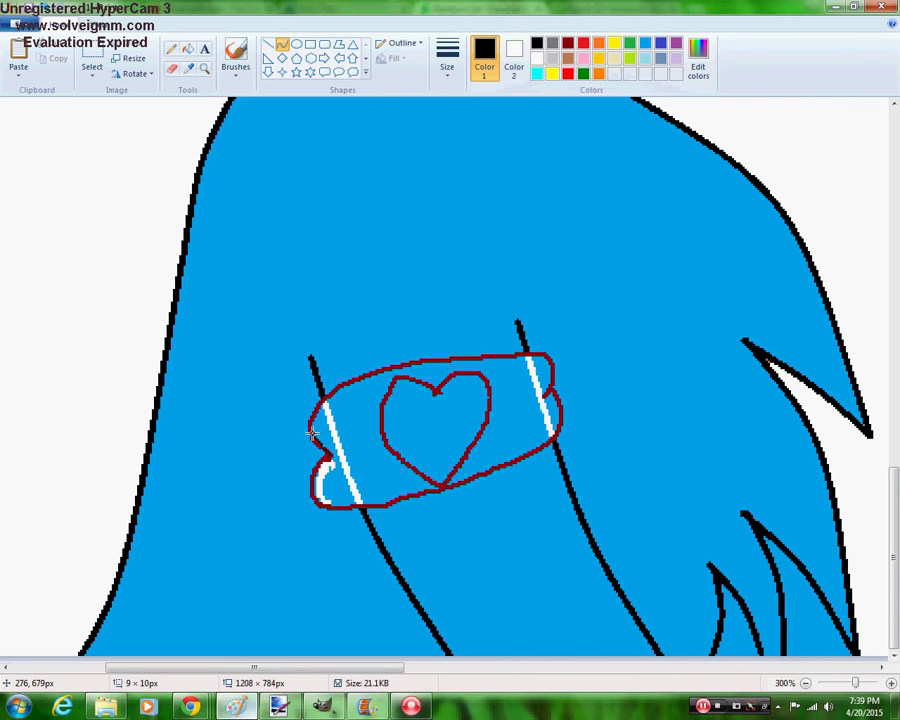
{"action": "left_click", "coordinate": [446, 65]}
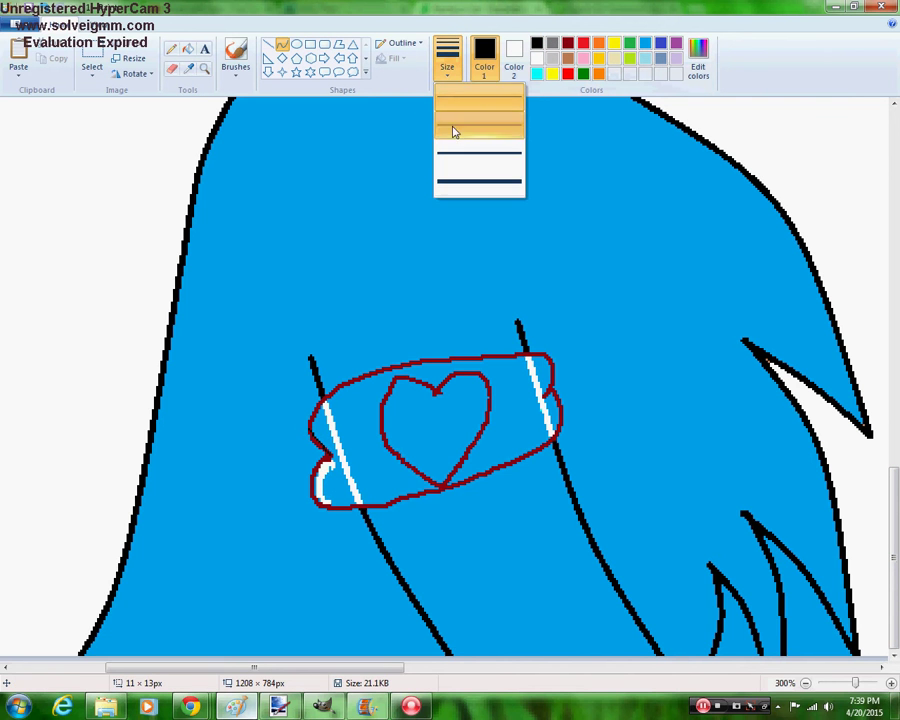
{"action": "left_click", "coordinate": [453, 132]}
{"action": "left_click_drag", "start_coordinate": [326, 454], "coordinate": [309, 420]}
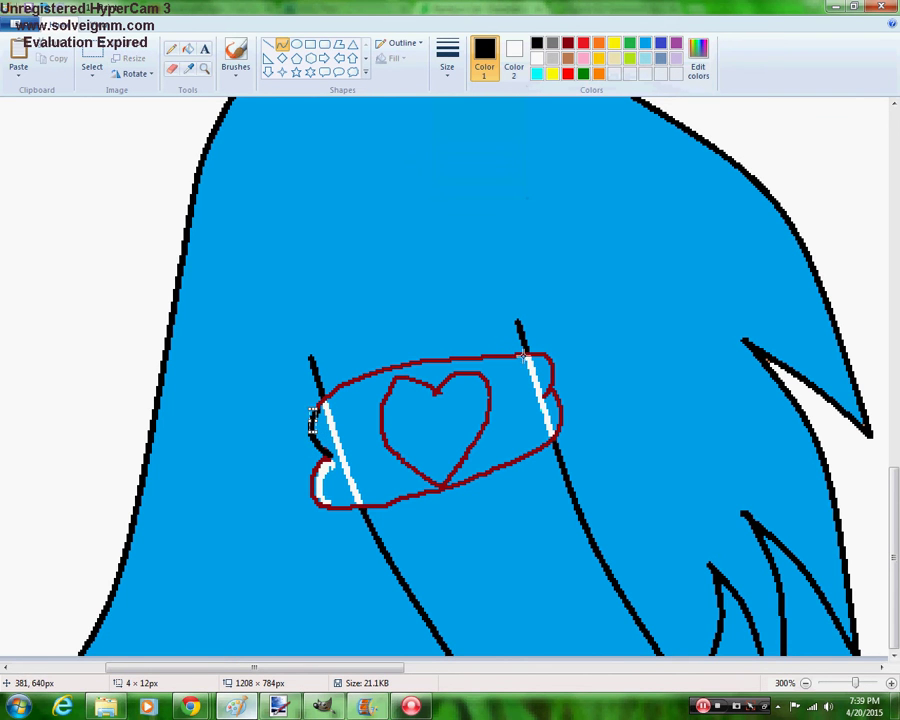
Trace the heart band's top edge and its two right-hand lobes with black curves
{"action": "left_click_drag", "start_coordinate": [522, 355], "coordinate": [314, 406]}
{"action": "left_click_drag", "start_coordinate": [395, 385], "coordinate": [368, 374]}
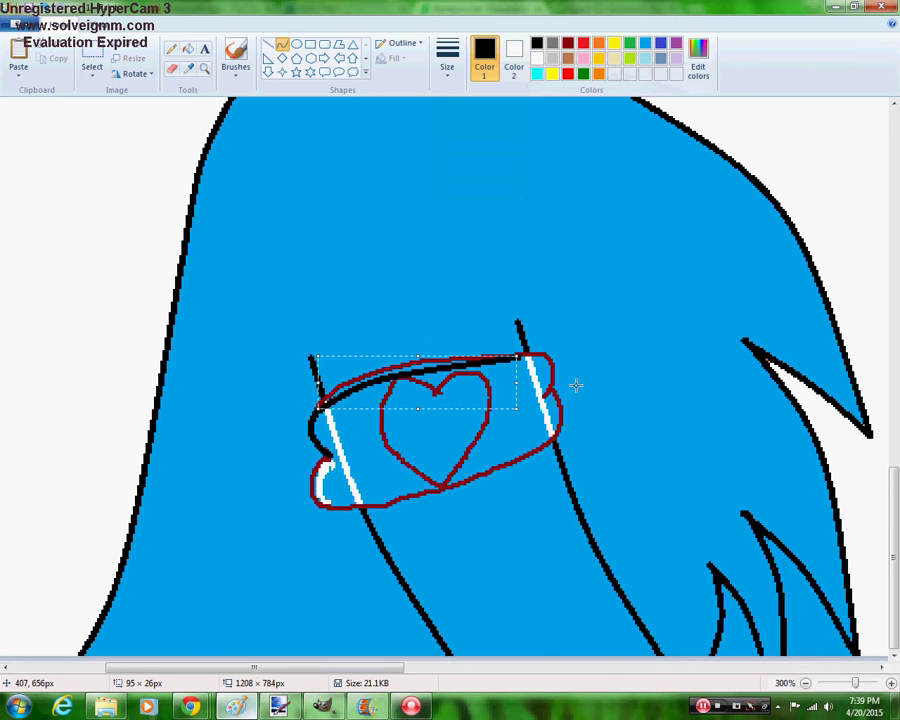
{"action": "mouse_move", "coordinate": [549, 414]}
{"action": "left_mouse_down"}
{"action": "mouse_move", "coordinate": [546, 360]}
{"action": "mouse_move", "coordinate": [552, 374]}
{"action": "mouse_move", "coordinate": [529, 353]}
{"action": "mouse_move", "coordinate": [569, 368]}
{"action": "mouse_move", "coordinate": [555, 409]}
{"action": "mouse_move", "coordinate": [555, 392]}
{"action": "mouse_move", "coordinate": [557, 421]}
{"action": "mouse_move", "coordinate": [566, 410]}
{"action": "left_mouse_up"}
{"action": "left_click", "coordinate": [518, 356]}
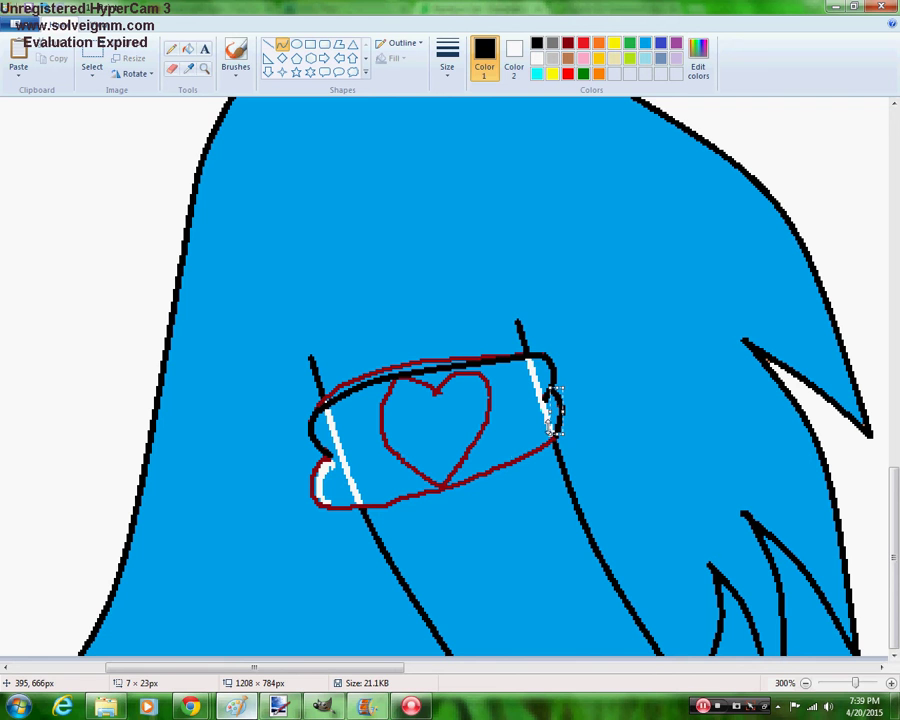
Trace the heart band's bottom edge and lower-left lobe with black curves to close its outline
{"action": "left_click_drag", "start_coordinate": [332, 507], "coordinate": [444, 488]}
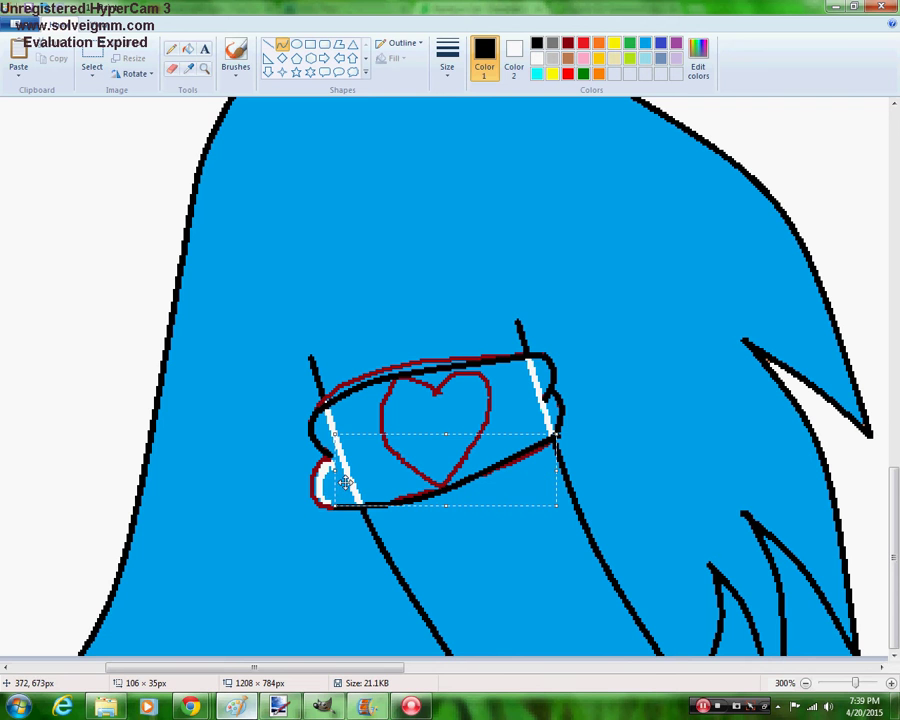
{"action": "left_click_drag", "start_coordinate": [308, 483], "coordinate": [314, 505]}
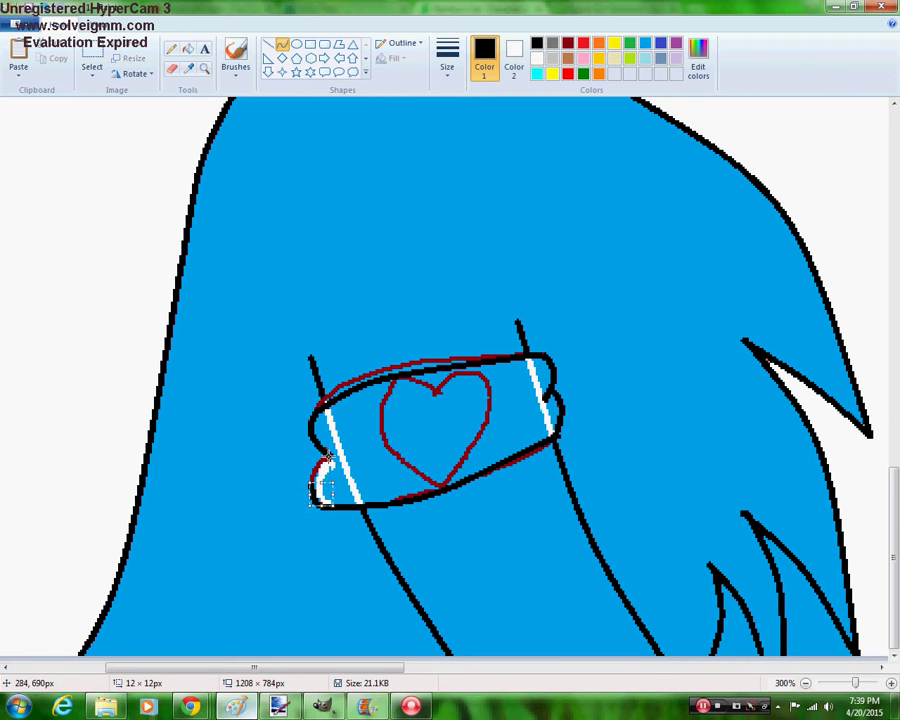
{"action": "left_click_drag", "start_coordinate": [341, 452], "coordinate": [306, 476]}
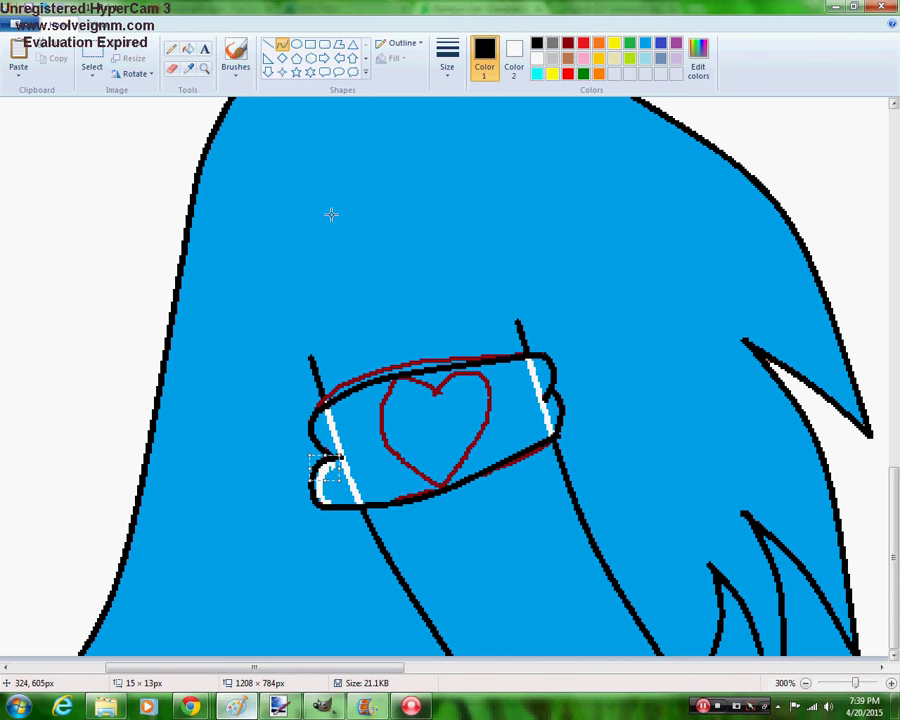
Fill the leftover dark red sketch lines above and below the band with white, undoing the stray fill of the area beneath
{"action": "left_click", "coordinate": [188, 48]}
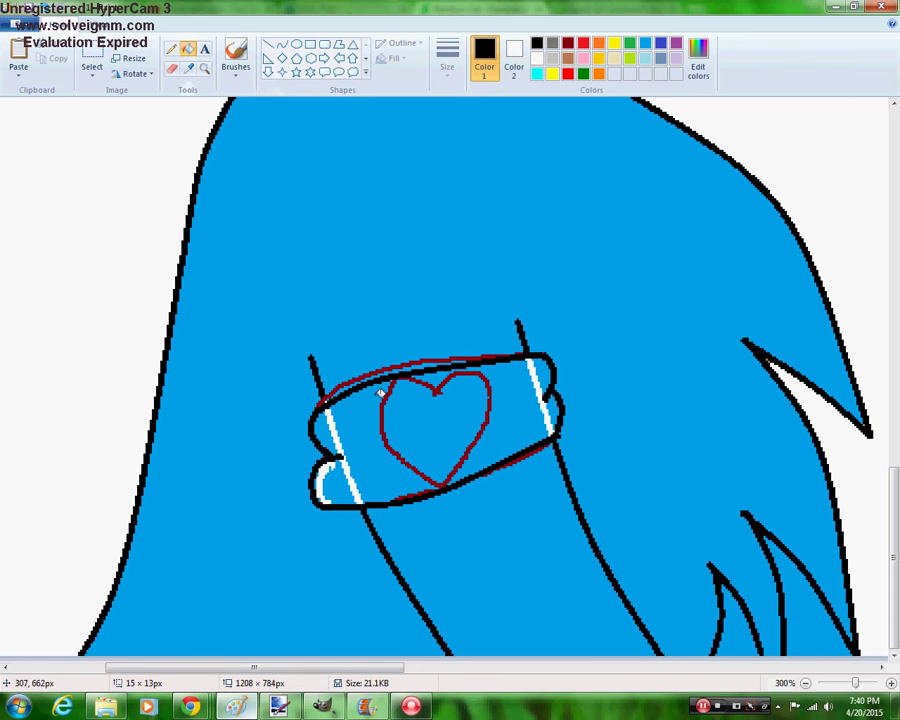
{"action": "right_click", "coordinate": [358, 376]}
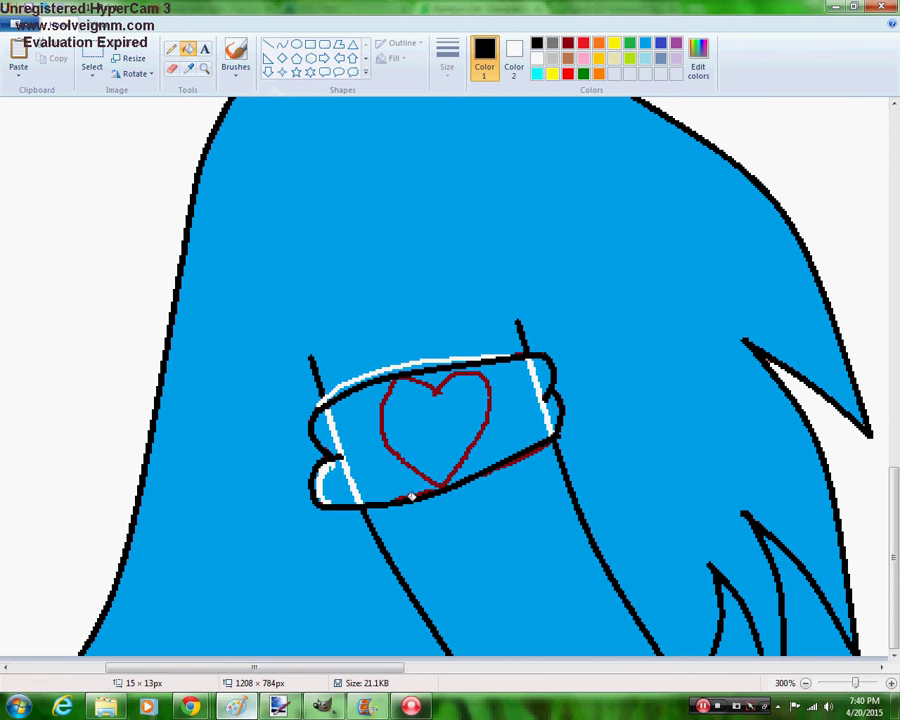
{"action": "right_click", "coordinate": [421, 491]}
{"action": "right_click", "coordinate": [514, 463]}
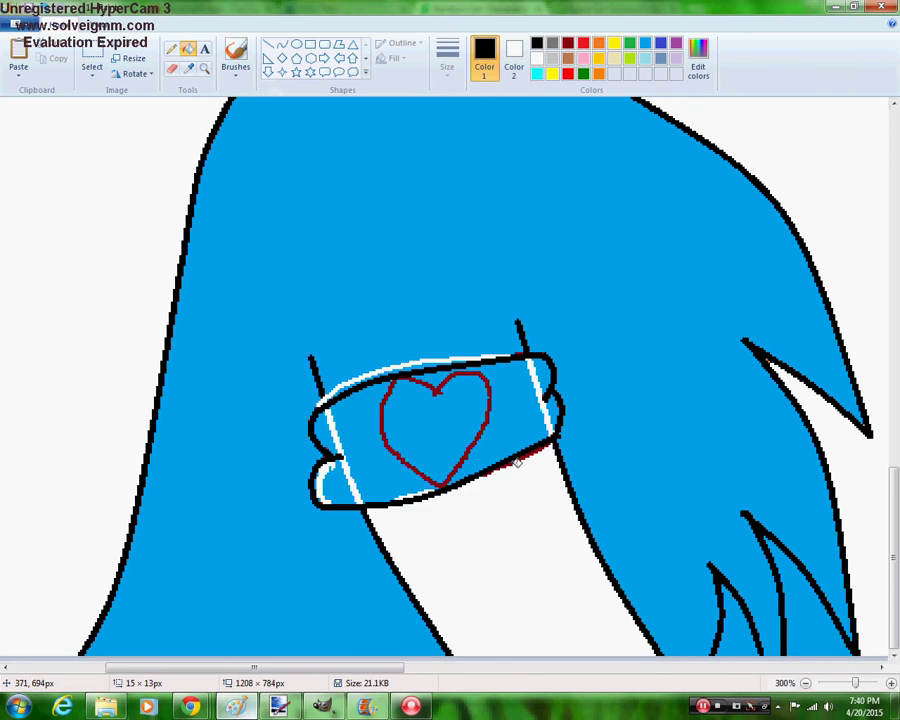
{"action": "key", "text": "ctrl+z"}
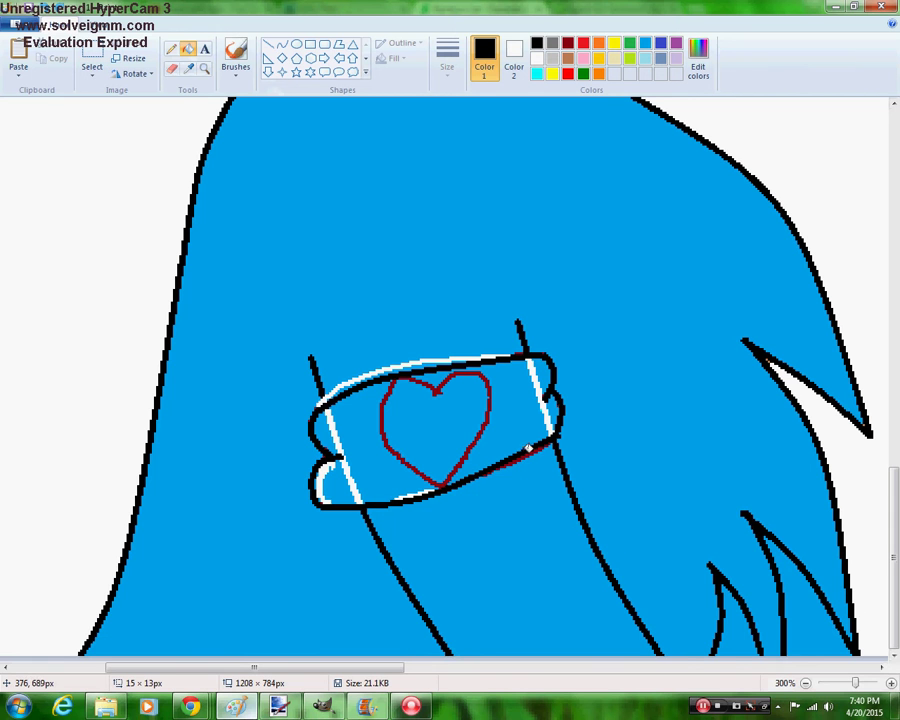
{"action": "right_click", "coordinate": [505, 465]}
Absorb the leftover lines below the band by filling that area dark red, white and finally blue
{"action": "left_click", "coordinate": [570, 43]}
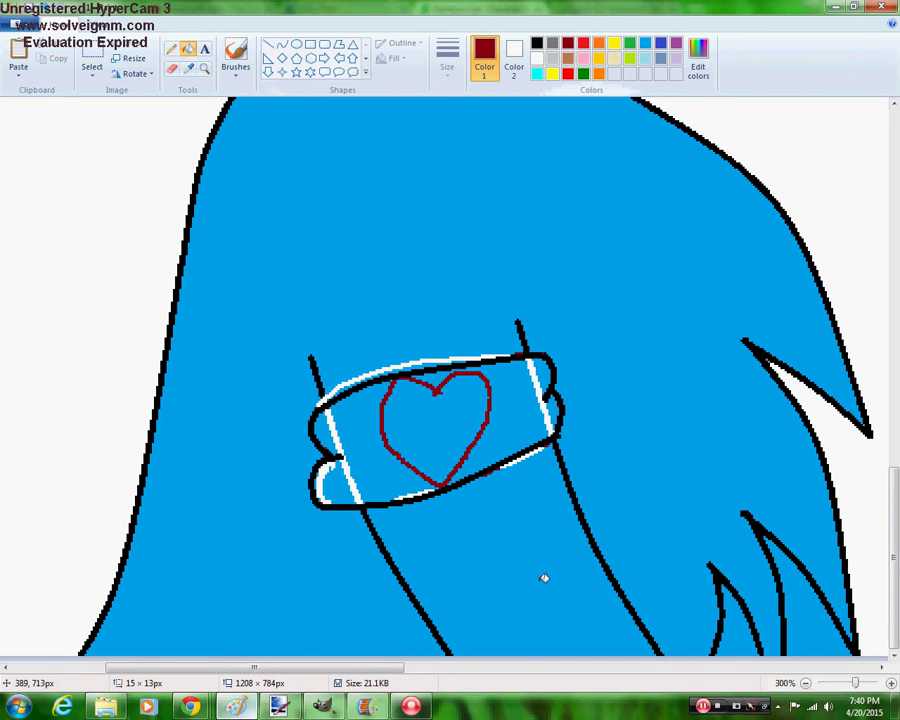
{"action": "left_click", "coordinate": [542, 560]}
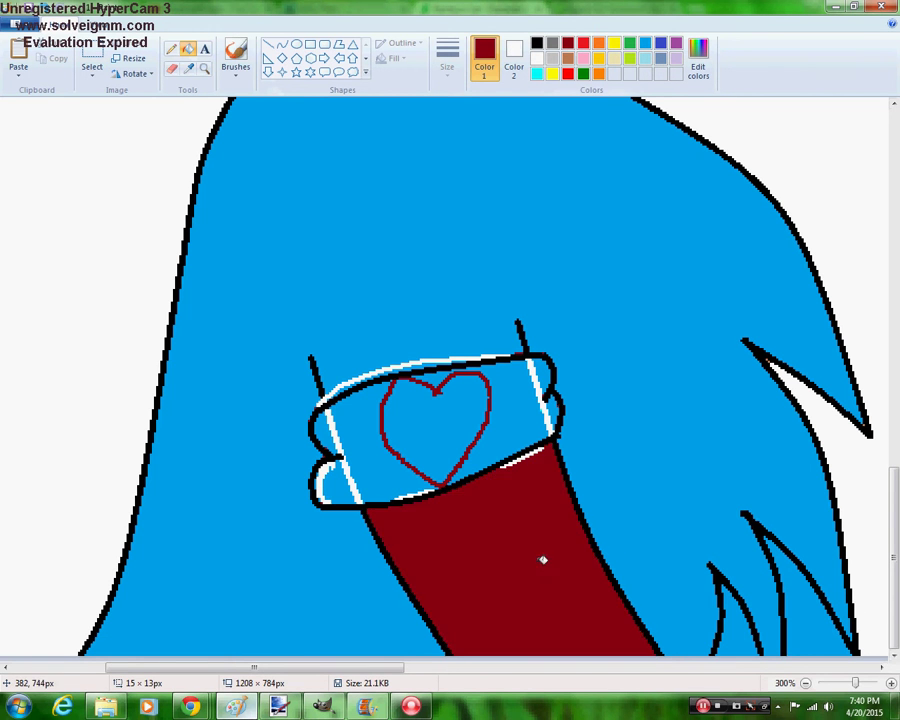
{"action": "left_click", "coordinate": [647, 44]}
{"action": "right_click", "coordinate": [521, 489]}
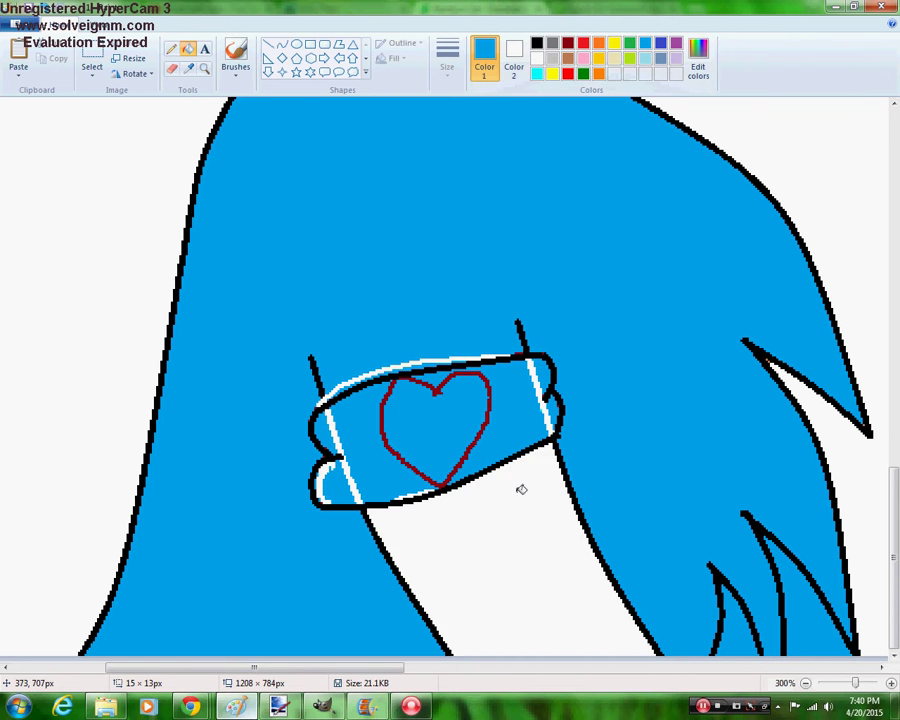
{"action": "left_click", "coordinate": [521, 489]}
Remove the white lines inside the band by filling its interior white and refilling it, including the heart, with blue
{"action": "right_click", "coordinate": [521, 398]}
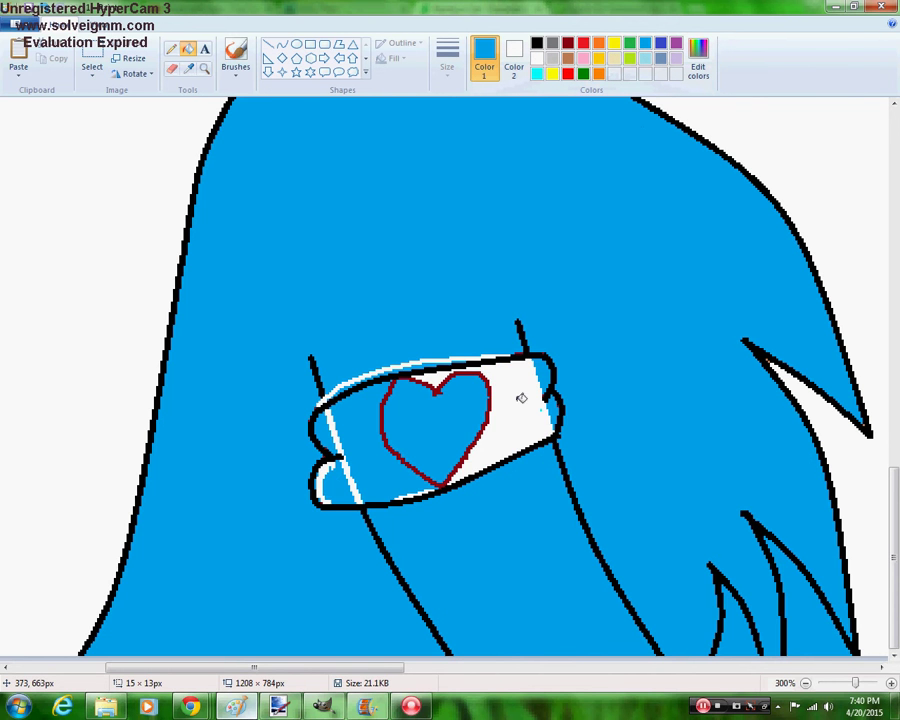
{"action": "right_click", "coordinate": [427, 438]}
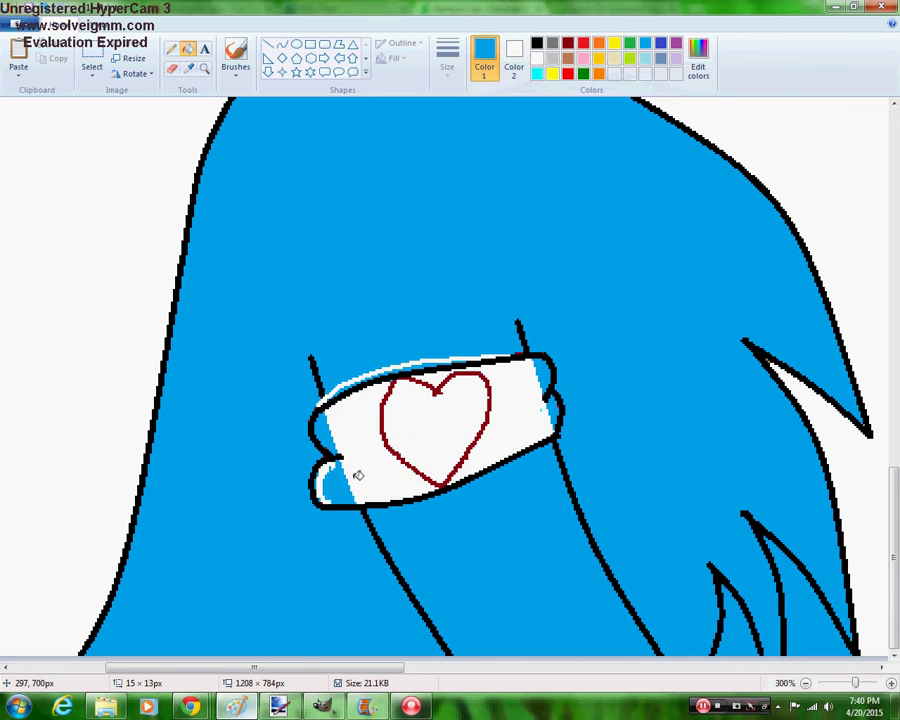
{"action": "left_click", "coordinate": [356, 474]}
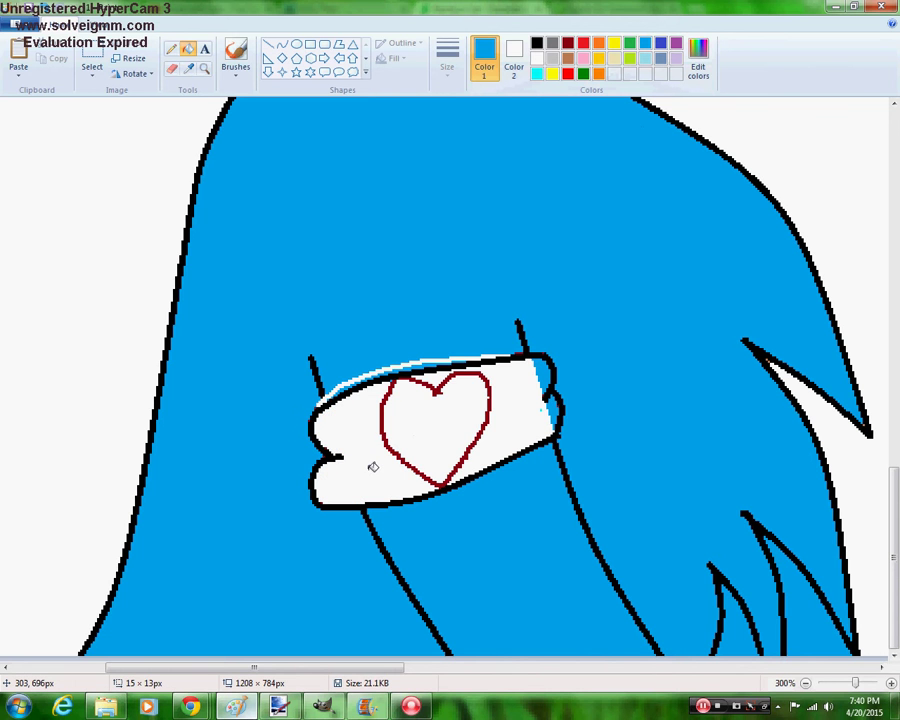
{"action": "left_click", "coordinate": [454, 415]}
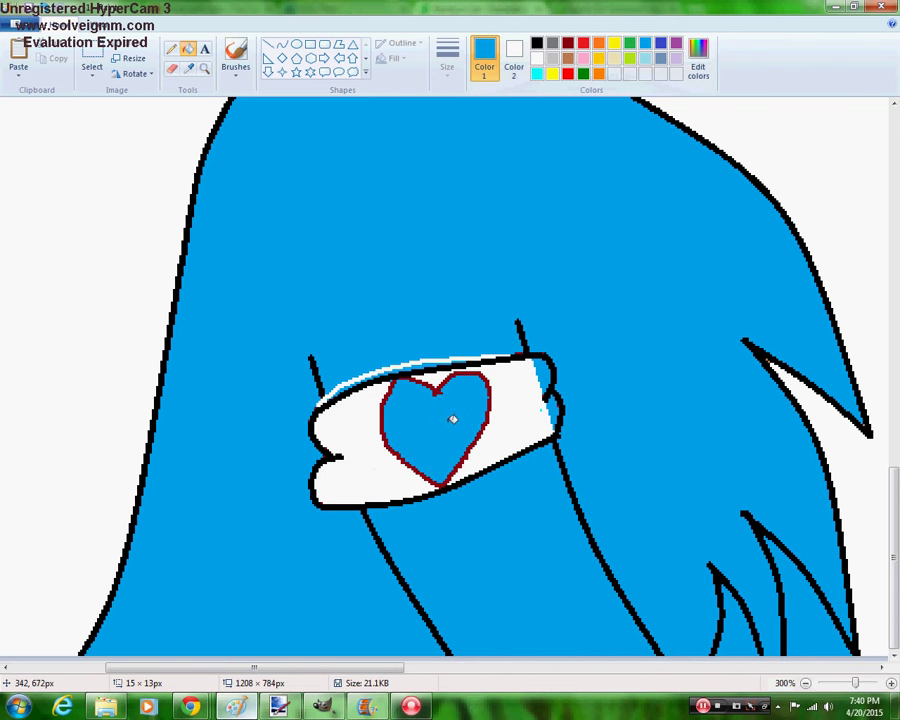
{"action": "left_click", "coordinate": [532, 420]}
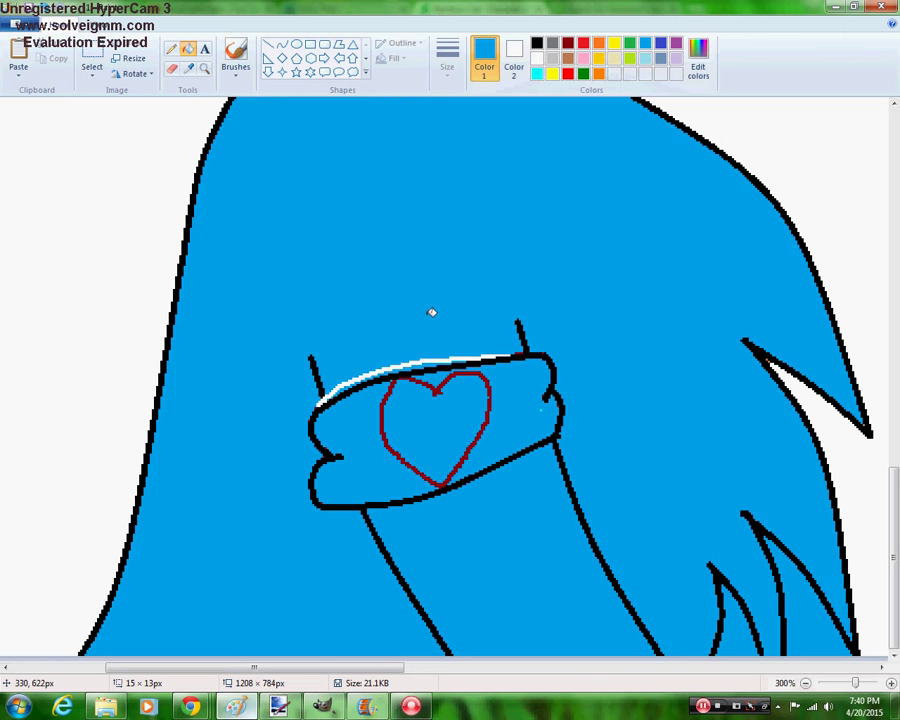
Absorb the leftover line above the band by refilling the large surrounding area white, blue, dark red and finally blue
{"action": "right_click", "coordinate": [432, 310]}
{"action": "left_click", "coordinate": [431, 312]}
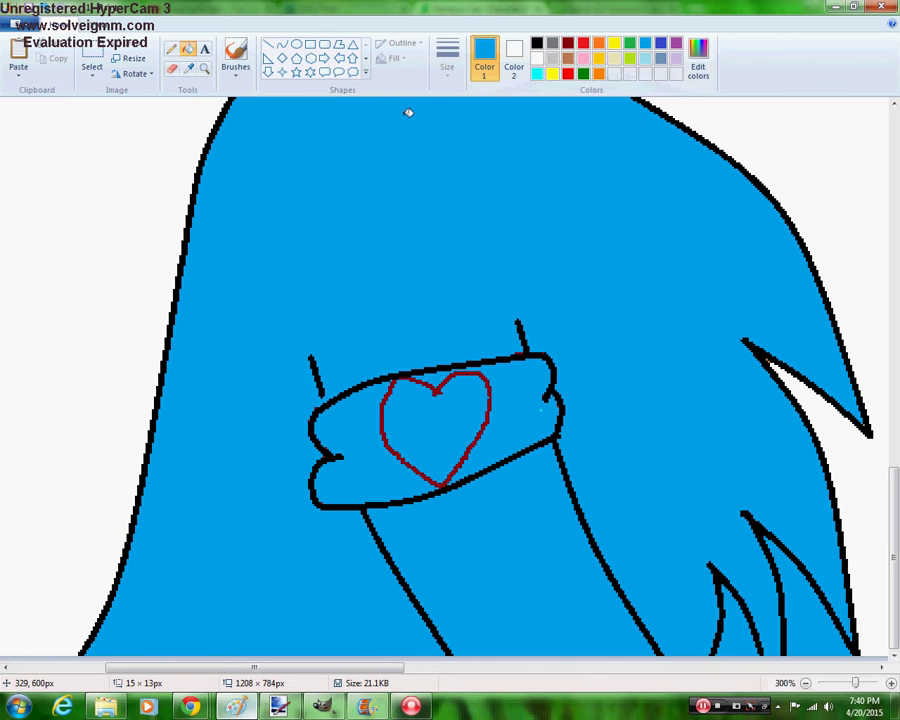
{"action": "left_click", "coordinate": [567, 42]}
{"action": "left_click", "coordinate": [431, 300]}
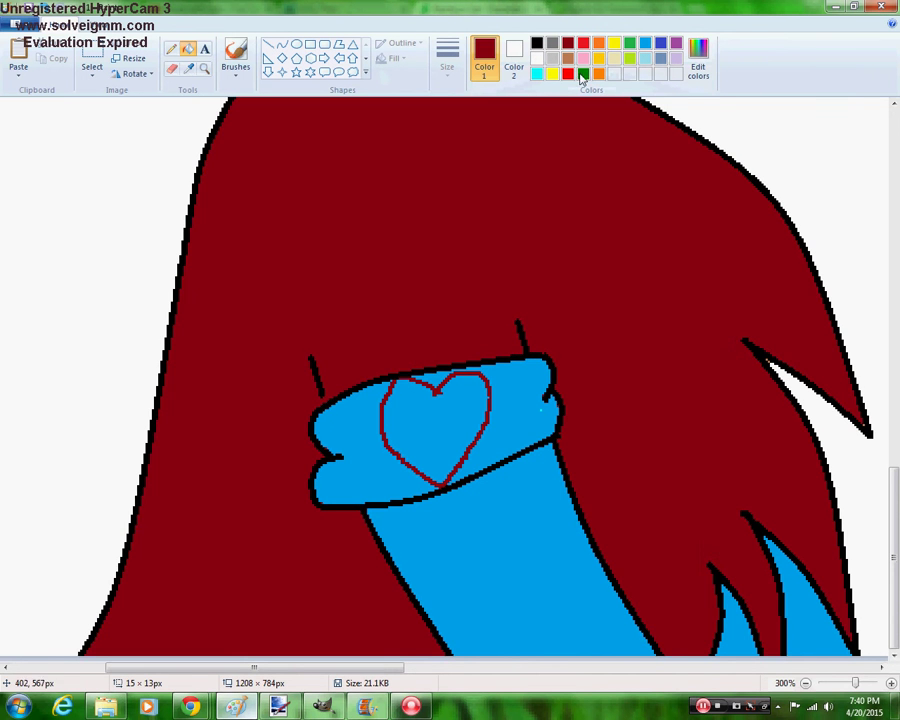
{"action": "left_click", "coordinate": [645, 42]}
{"action": "left_click", "coordinate": [570, 305]}
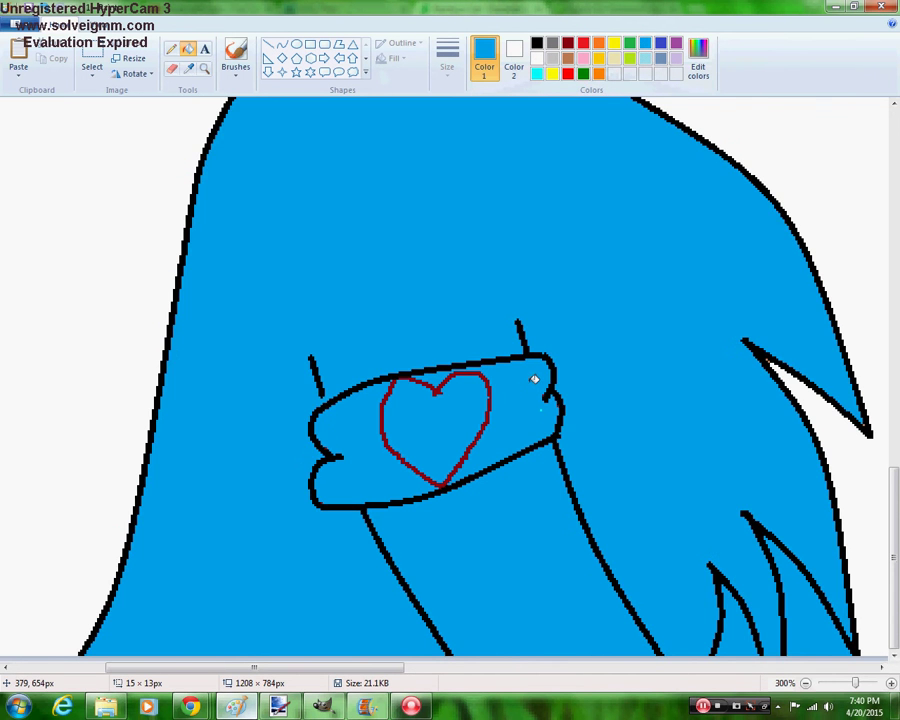
Fill the band's section right of the heart with white and then cyan to absorb the stray pixel
{"action": "right_click", "coordinate": [547, 400]}
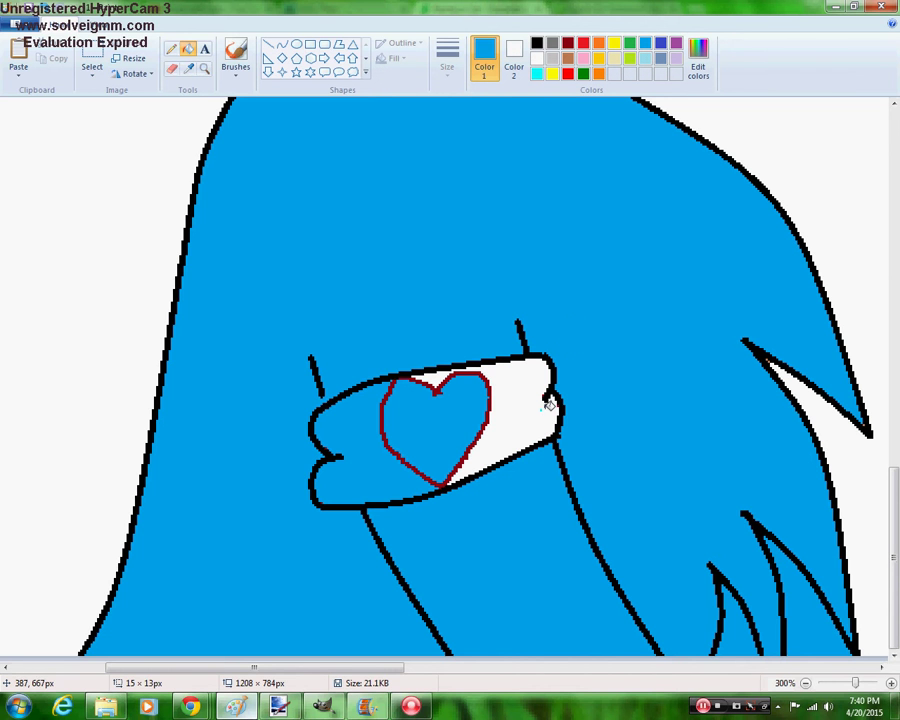
{"action": "left_click", "coordinate": [567, 73]}
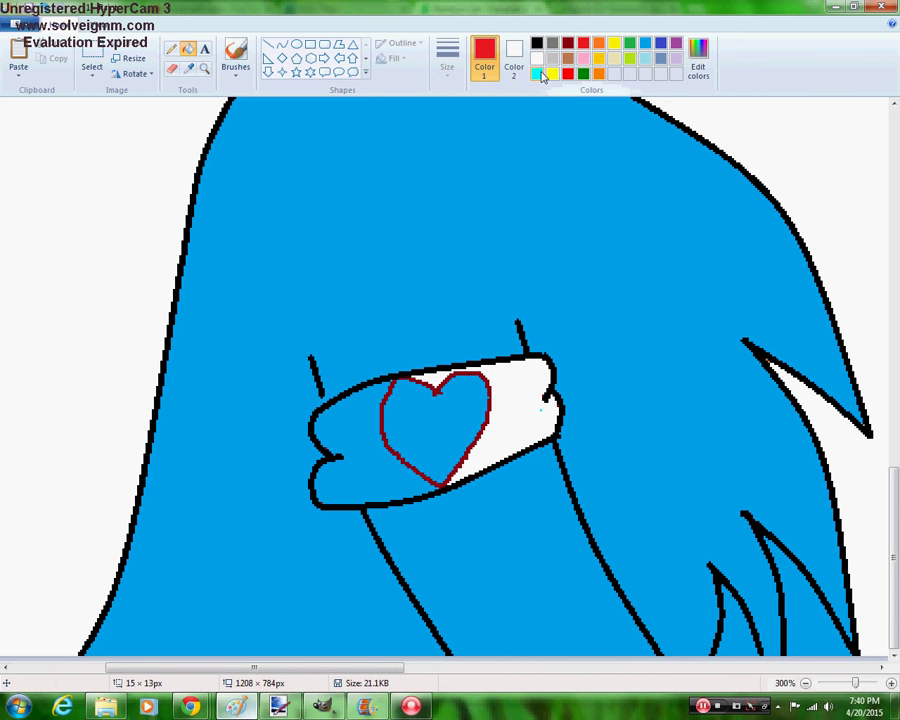
{"action": "left_click", "coordinate": [537, 73]}
{"action": "left_click", "coordinate": [510, 444]}
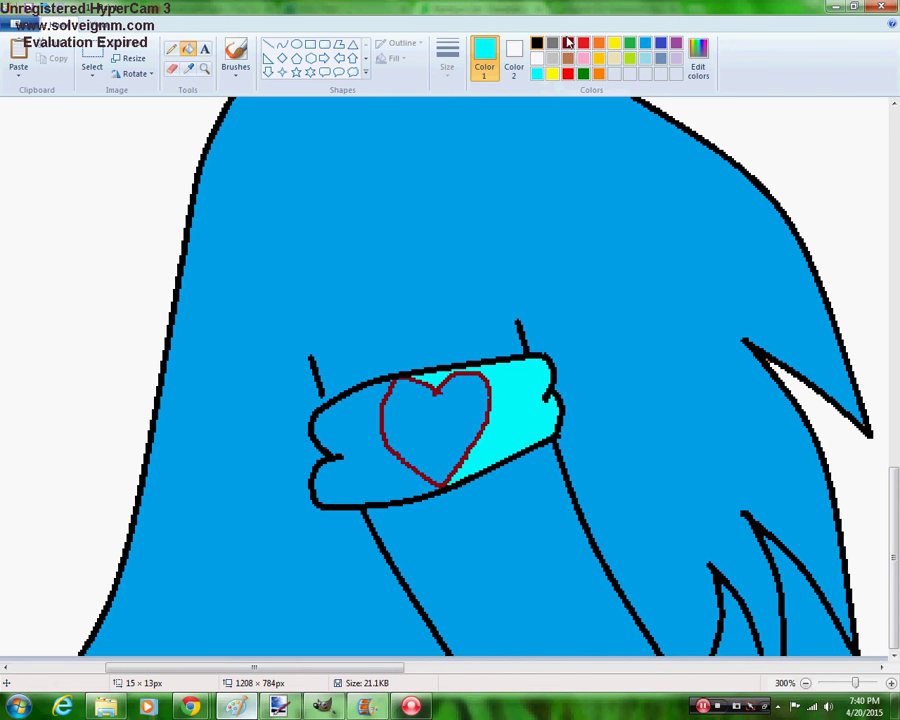
Recolour the heart's dark red outline to bright red
{"action": "left_click", "coordinate": [568, 73]}
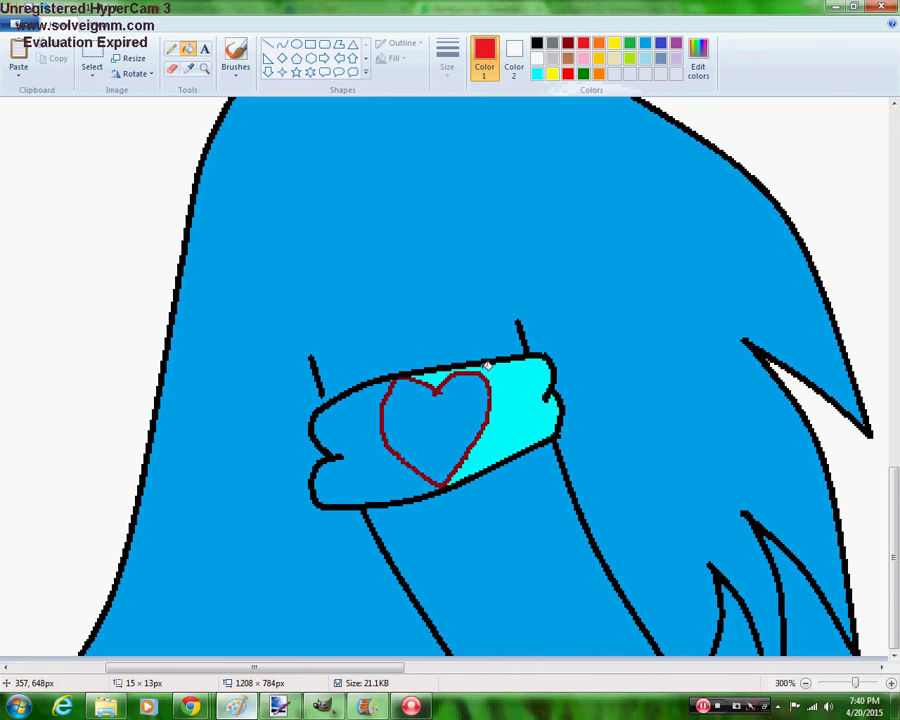
{"action": "left_click", "coordinate": [489, 372]}
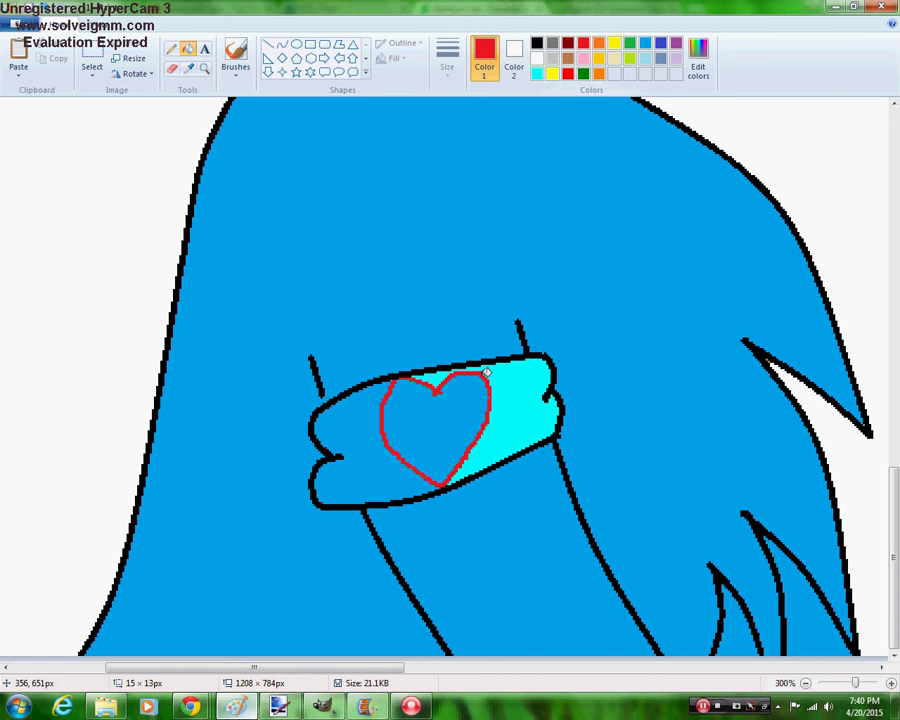
{"action": "left_click", "coordinate": [645, 42]}
Fill the cyan section right of the heart with dark red and then return it to blue
{"action": "left_click", "coordinate": [568, 42]}
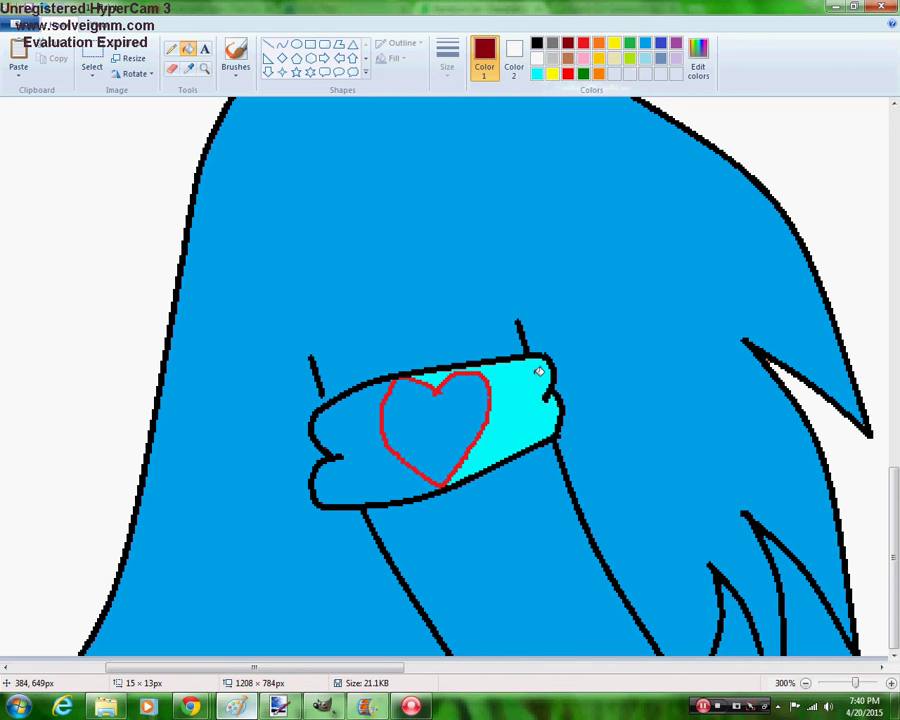
{"action": "left_click", "coordinate": [540, 372]}
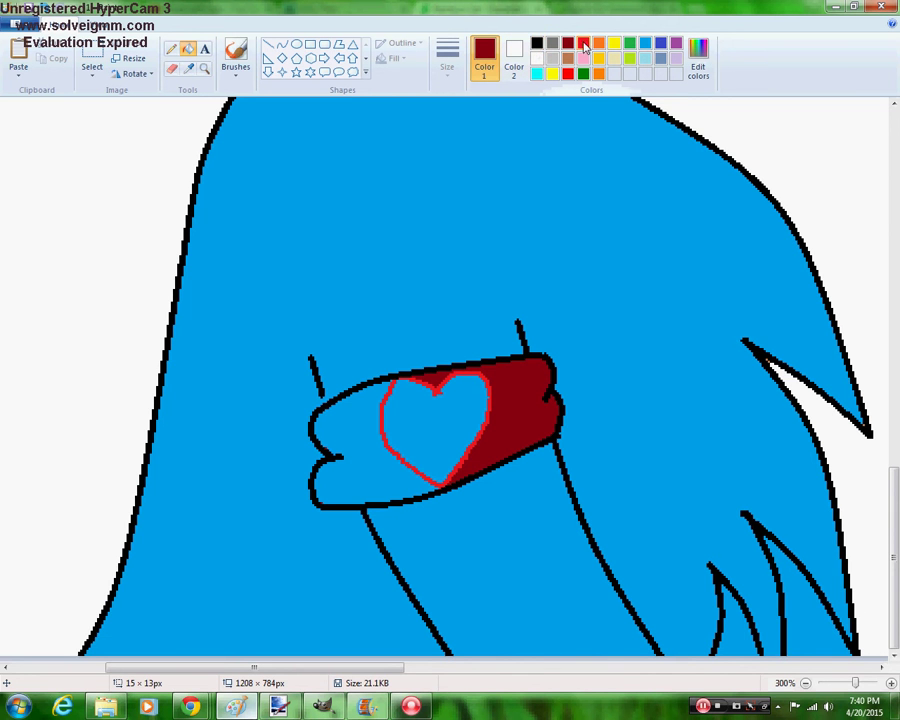
{"action": "left_click", "coordinate": [645, 45]}
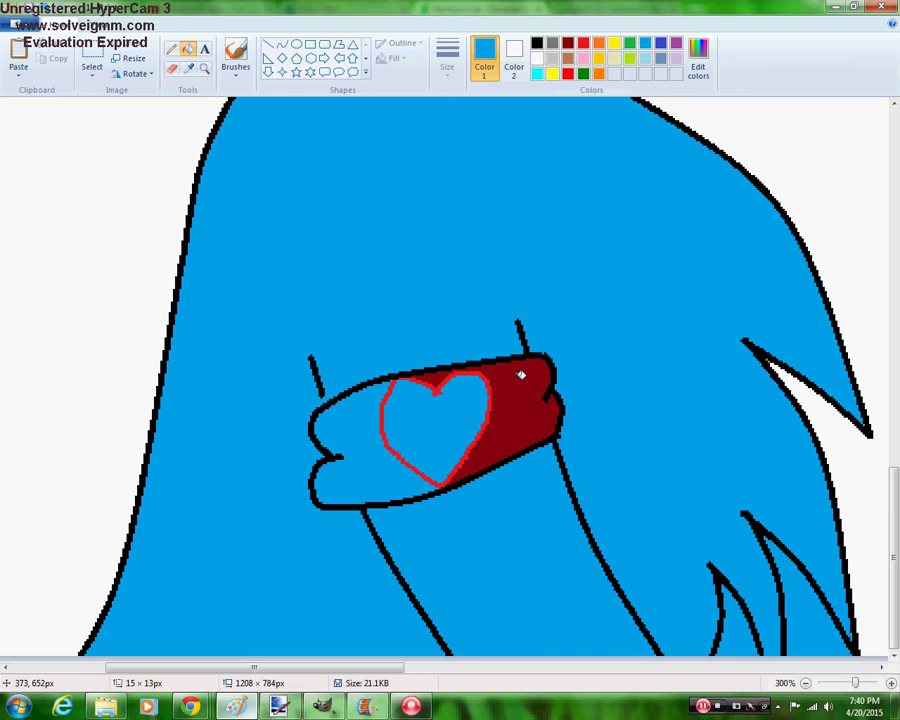
{"action": "left_click", "coordinate": [521, 375]}
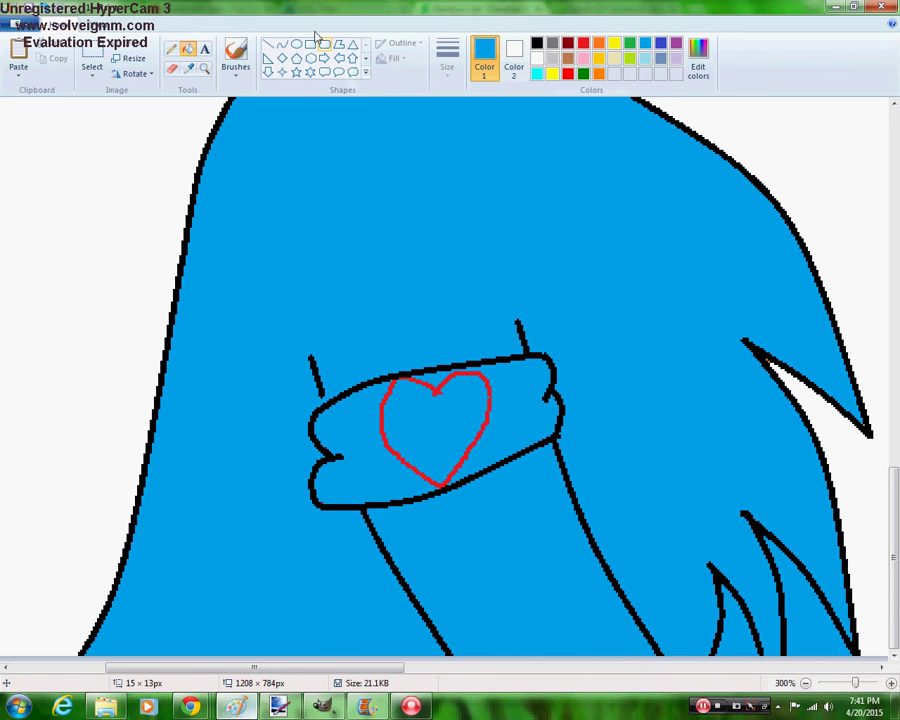
Fill the band's section left of the heart with dark red and return it to blue
{"action": "left_click", "coordinate": [282, 44]}
{"action": "left_click", "coordinate": [204, 68]}
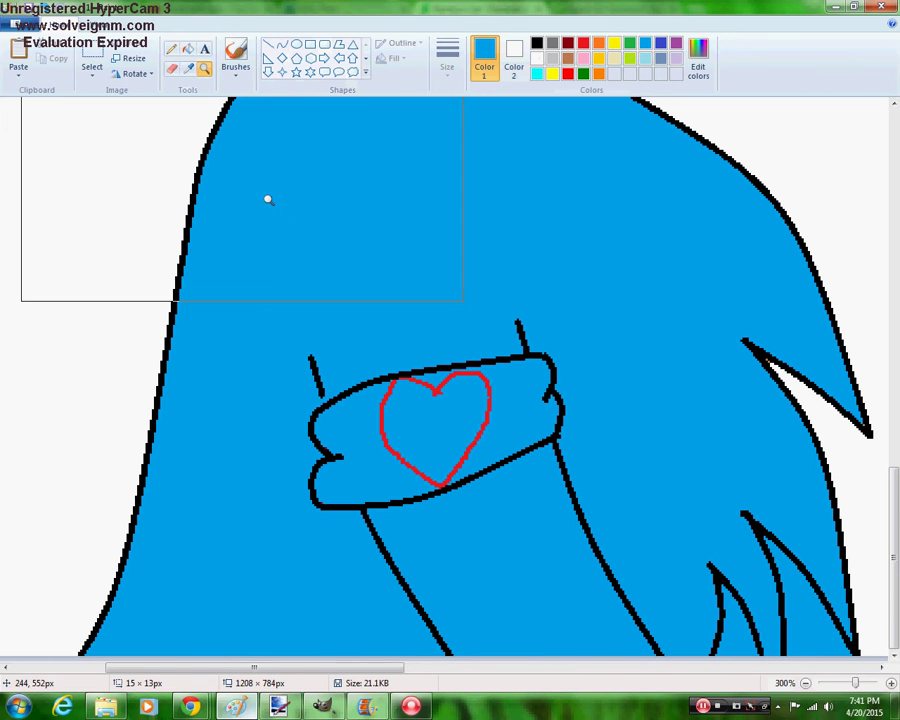
{"action": "left_click", "coordinate": [329, 423]}
{"action": "left_click", "coordinate": [188, 48]}
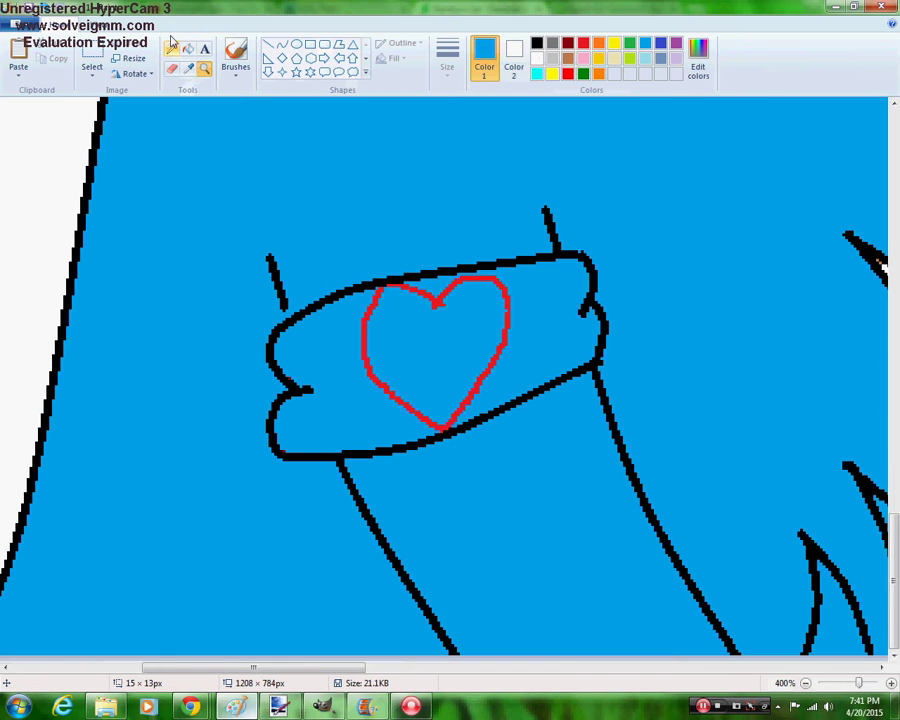
{"action": "left_click", "coordinate": [568, 42]}
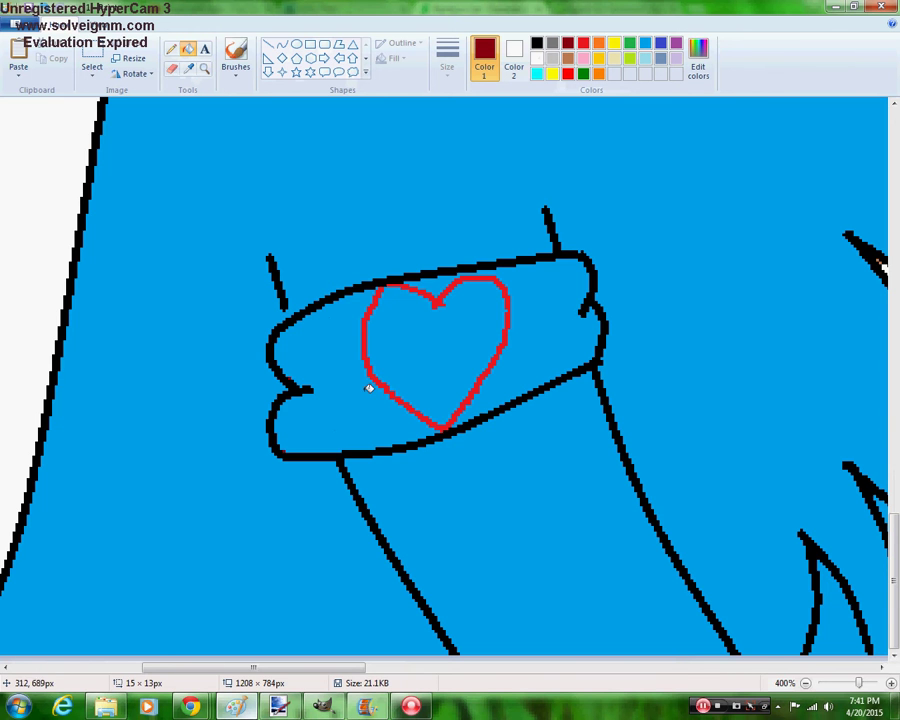
{"action": "left_click", "coordinate": [374, 410]}
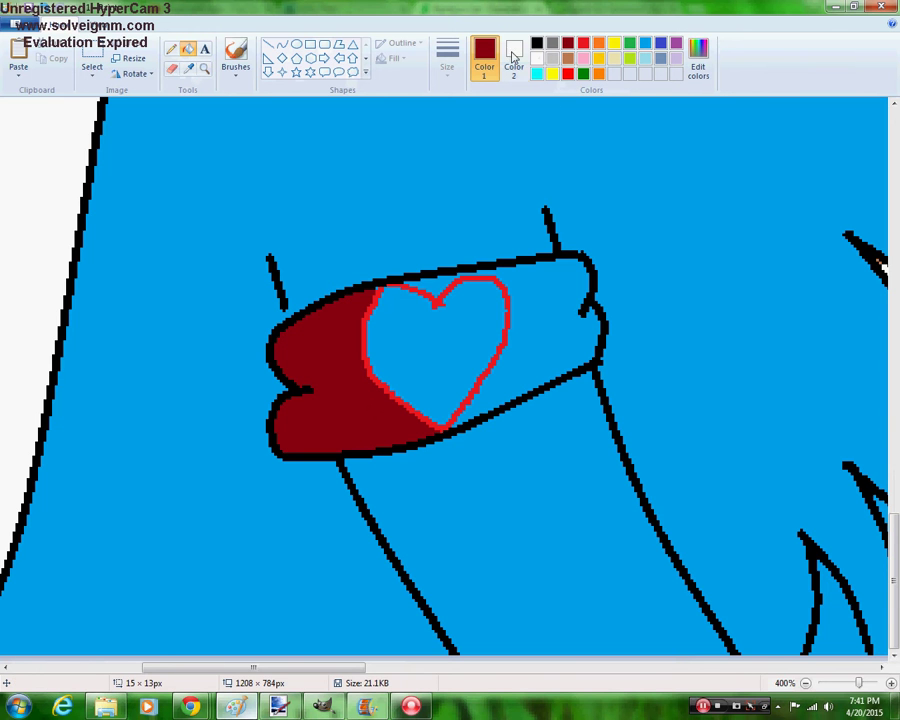
{"action": "left_click", "coordinate": [645, 42]}
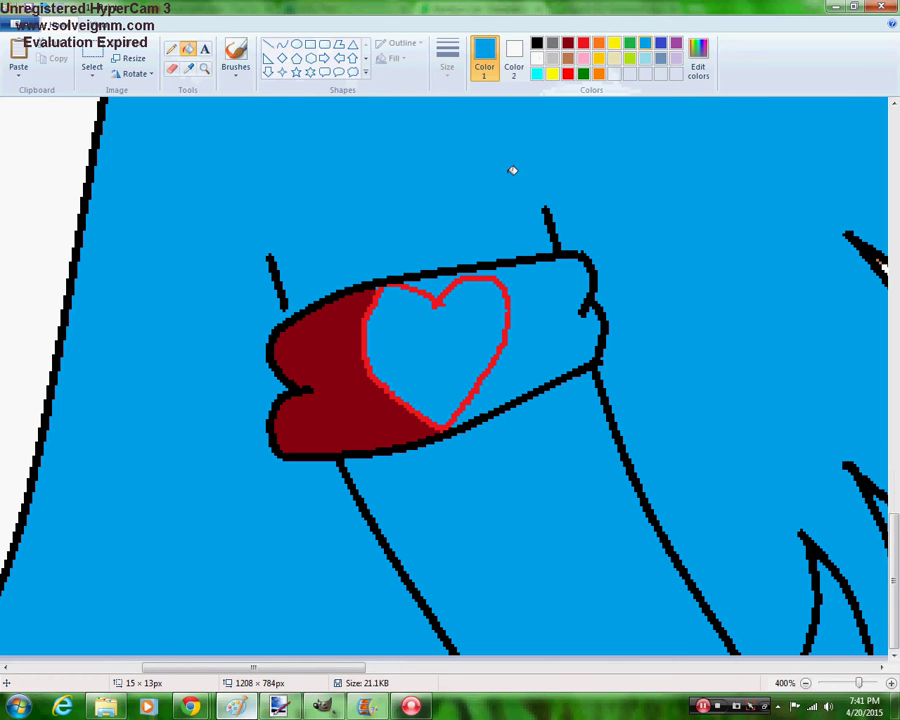
{"action": "left_click", "coordinate": [350, 333]}
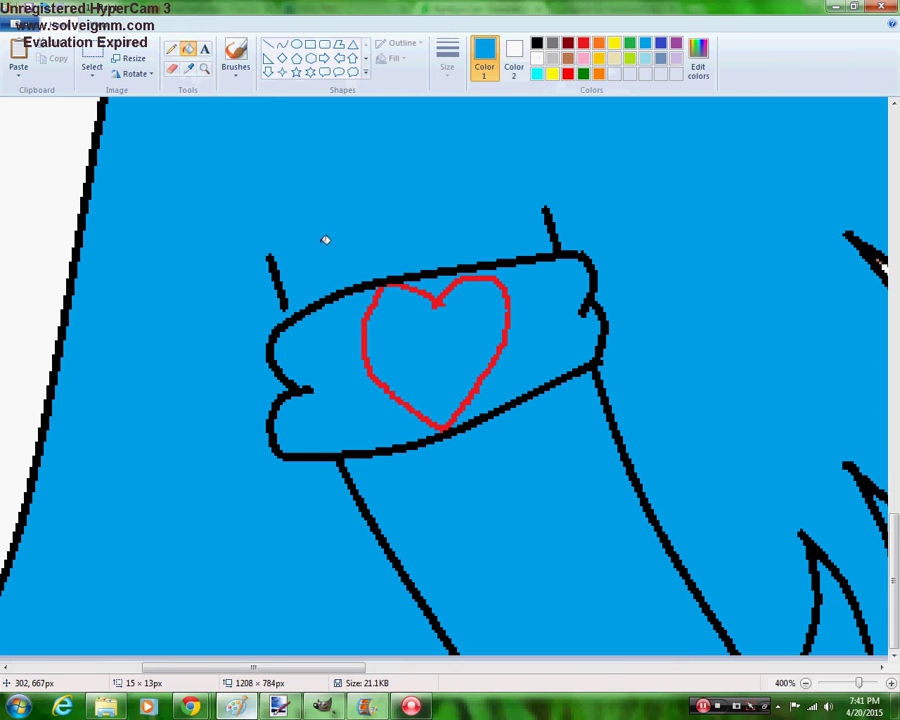
Ready the Pencil tool with black as the drawing colour
{"action": "left_click", "coordinate": [171, 49]}
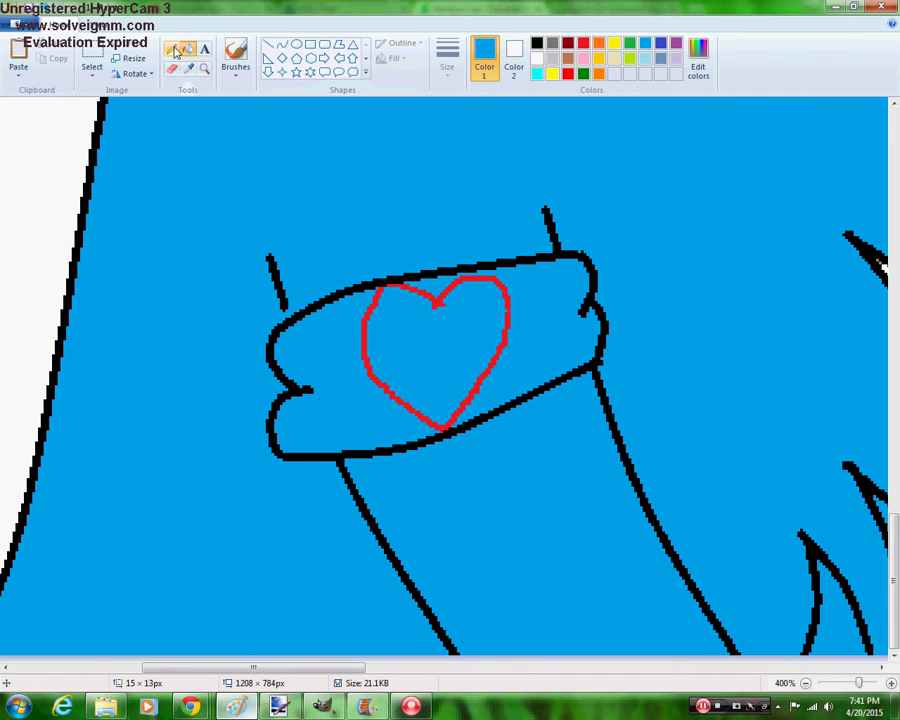
{"action": "left_click", "coordinate": [536, 42]}
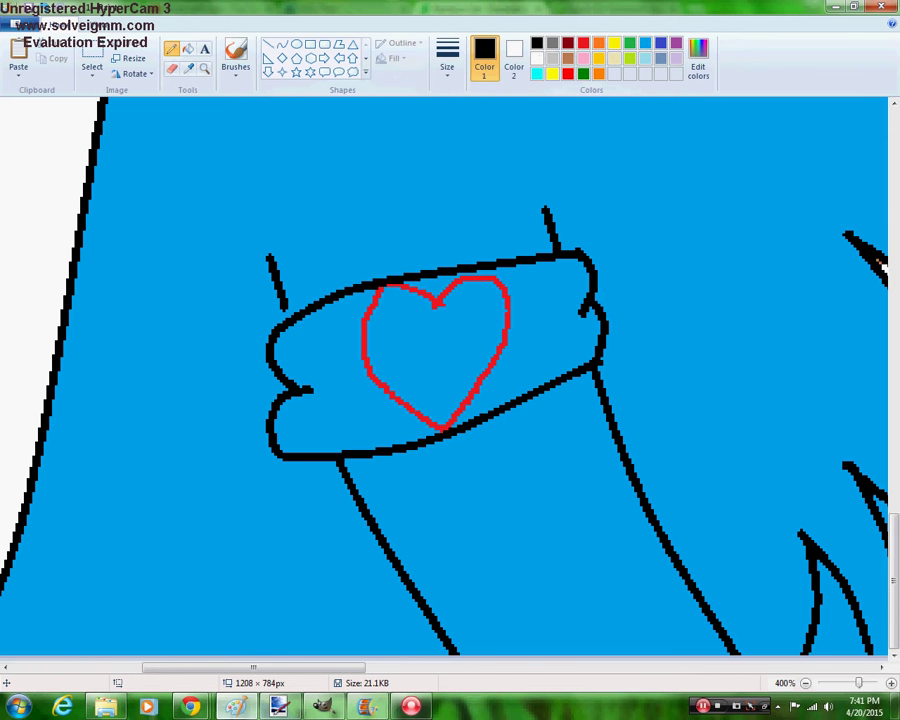
Switch to Chrome and skip the NIGHTCORE ANIMALS playlist ahead to the track "Nightcore - Can't be Tamed"
{"action": "mouse_move", "coordinate": [190, 706]}
{"action": "left_click", "coordinate": [115, 649]}
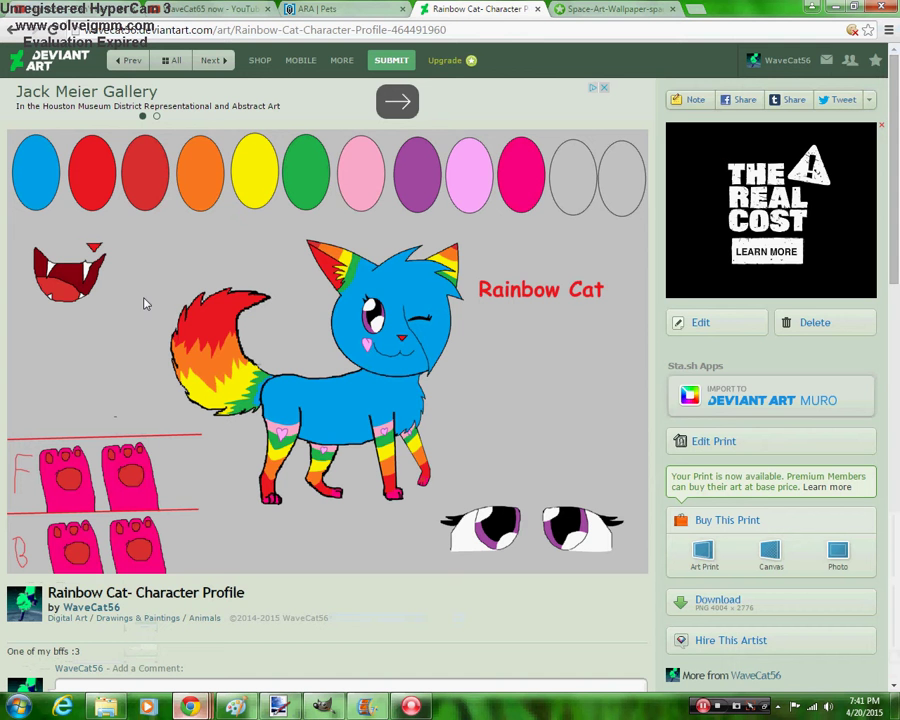
{"action": "left_click", "coordinate": [40, 8]}
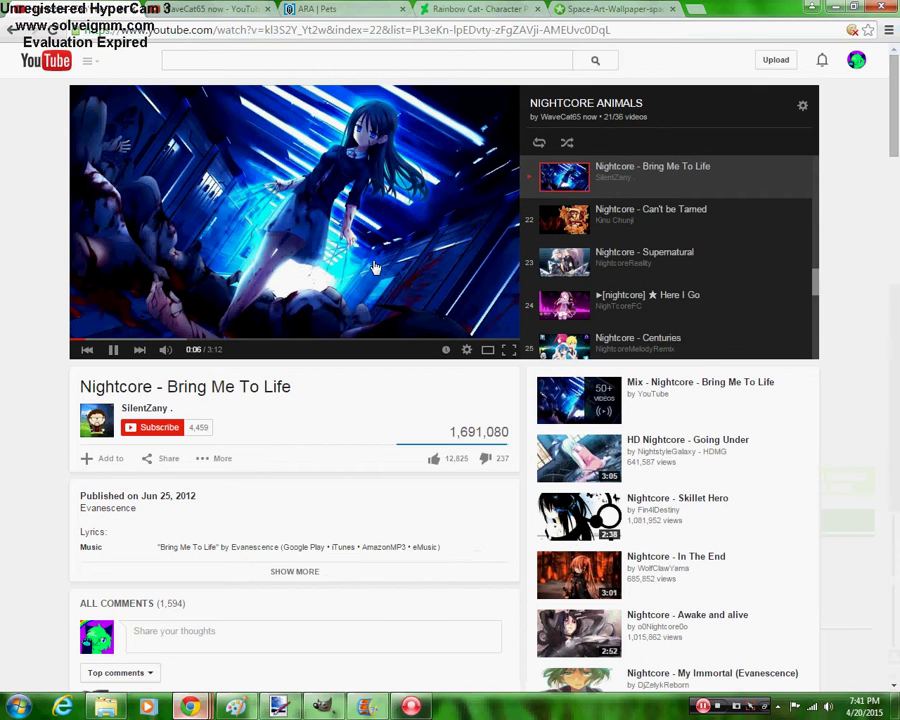
{"action": "key", "text": "shift+n"}
{"action": "left_click", "coordinate": [452, 298]}
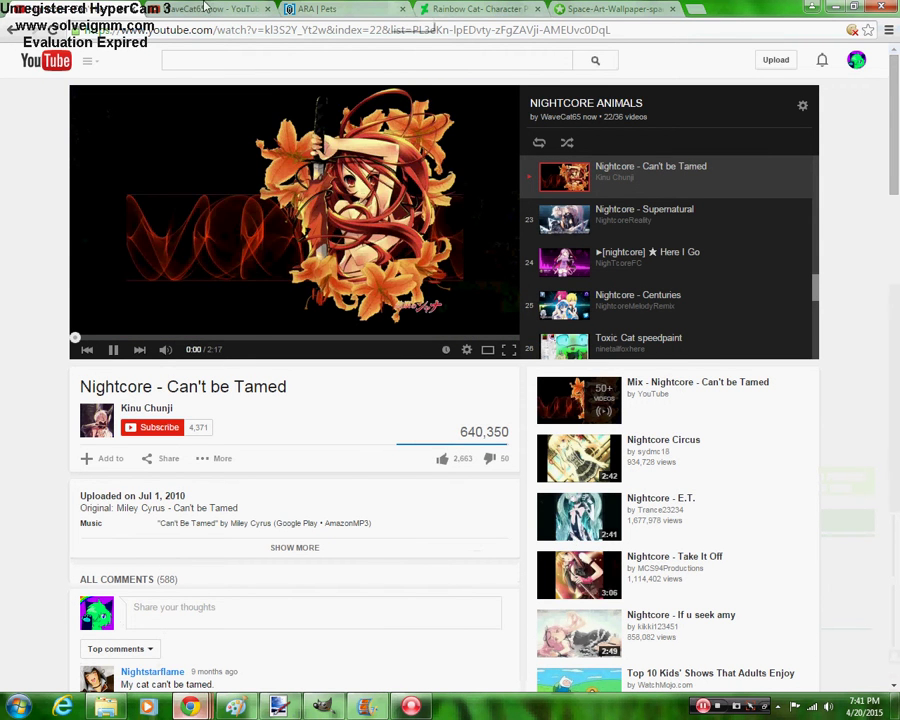
Check the OviPets notifications and open the newest post from the Contests and Roleplays Galore group
{"action": "left_click", "coordinate": [205, 8]}
{"action": "left_click", "coordinate": [330, 8]}
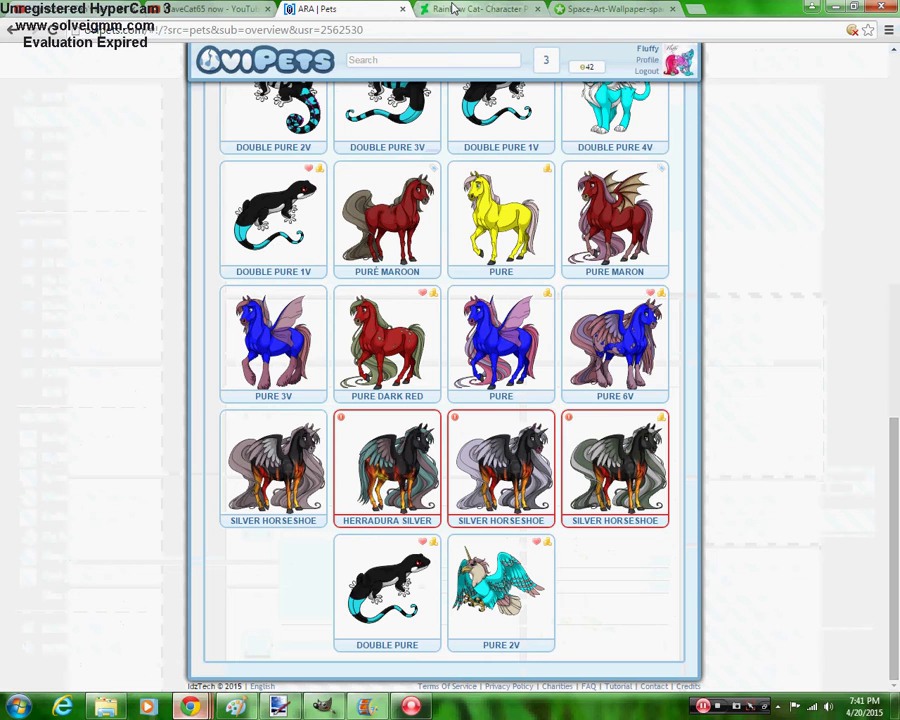
{"action": "left_click", "coordinate": [545, 61]}
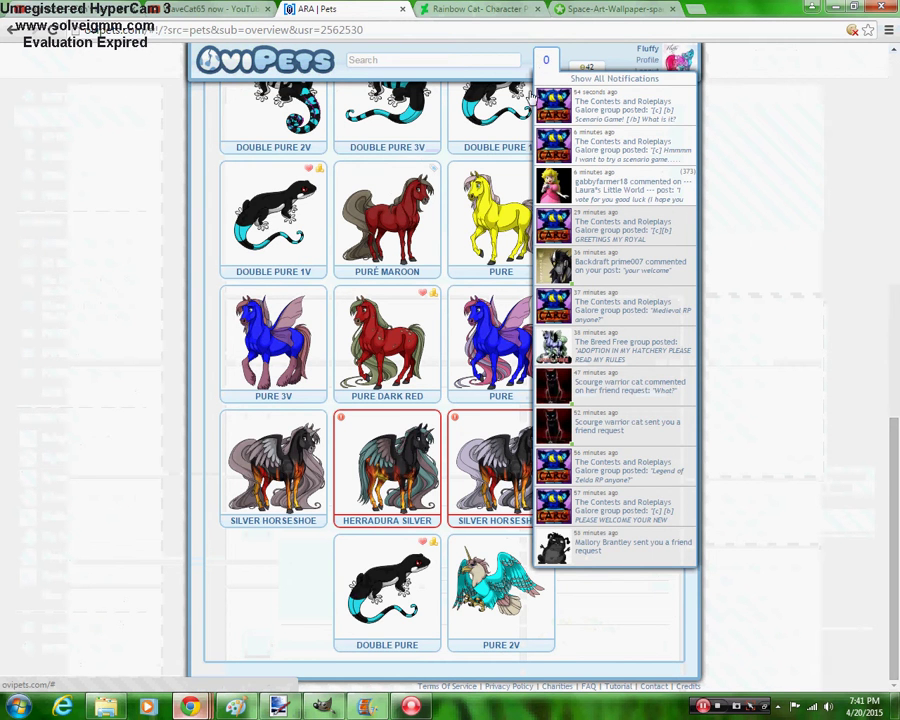
{"action": "left_click", "coordinate": [543, 61]}
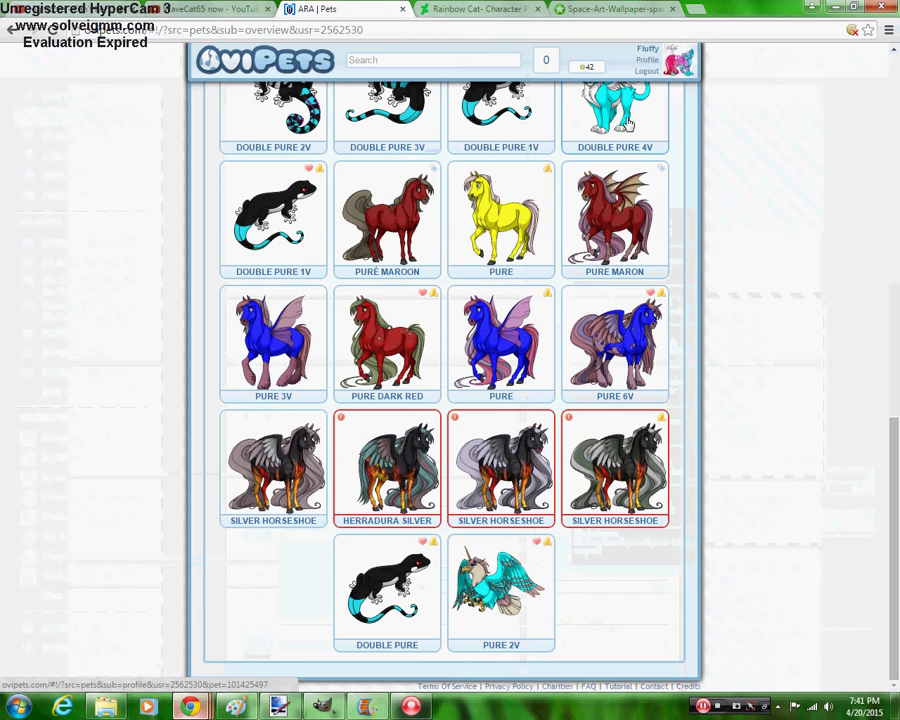
{"action": "left_click", "coordinate": [543, 61]}
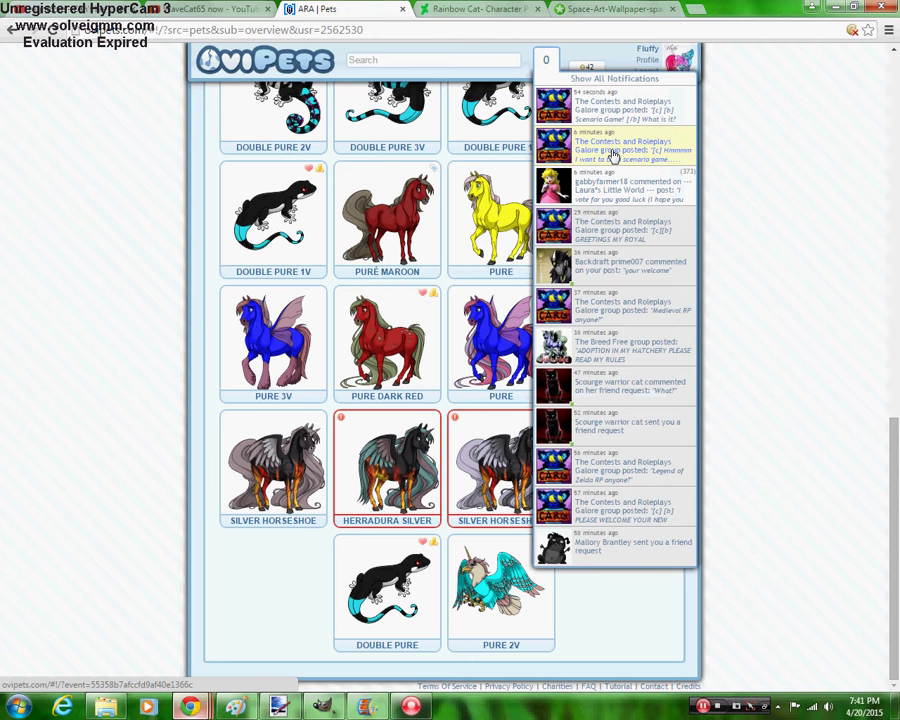
{"action": "left_click", "coordinate": [621, 112]}
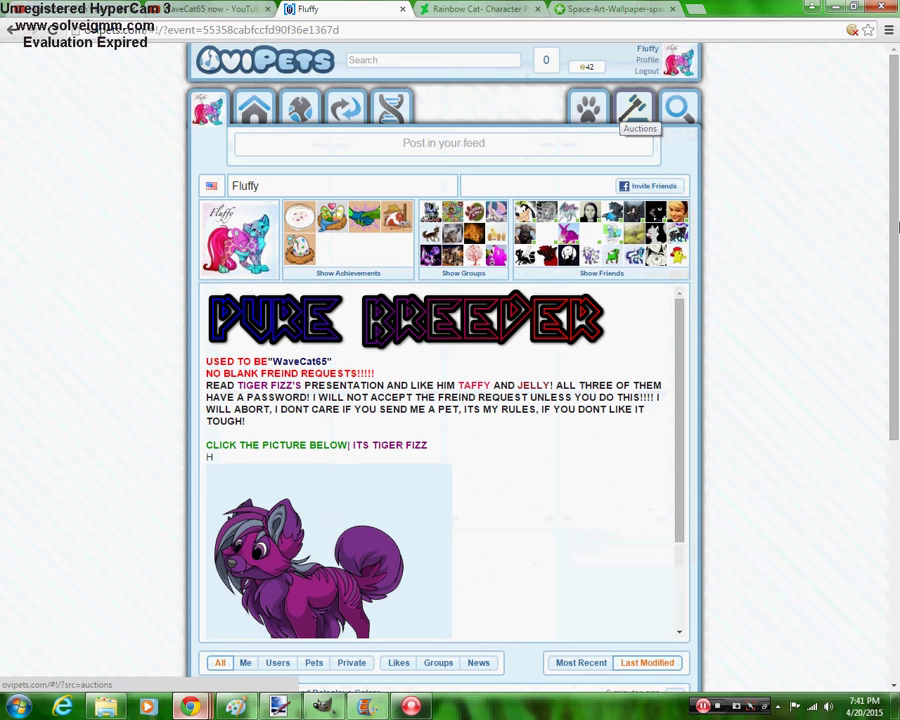
Read the Scenario Game post and its comments in the OviPets feed
{"action": "scroll", "coordinate": [896, 390], "scroll_direction": "down", "scroll_amount": 1}
{"action": "scroll", "coordinate": [896, 420], "scroll_direction": "down", "scroll_amount": 3}
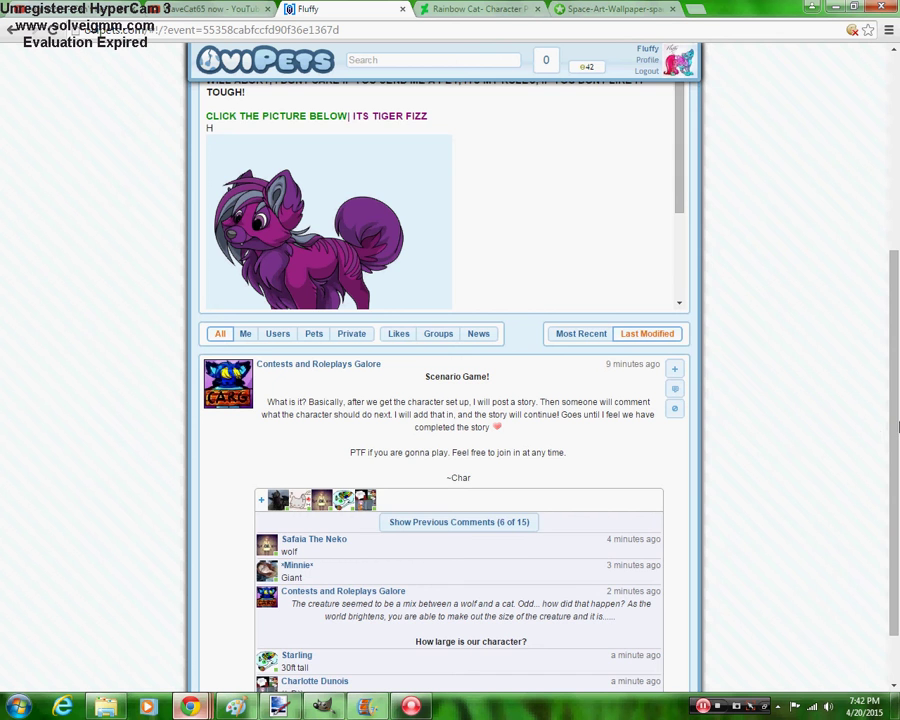
{"action": "left_click_drag", "start_coordinate": [897, 427], "coordinate": [897, 470]}
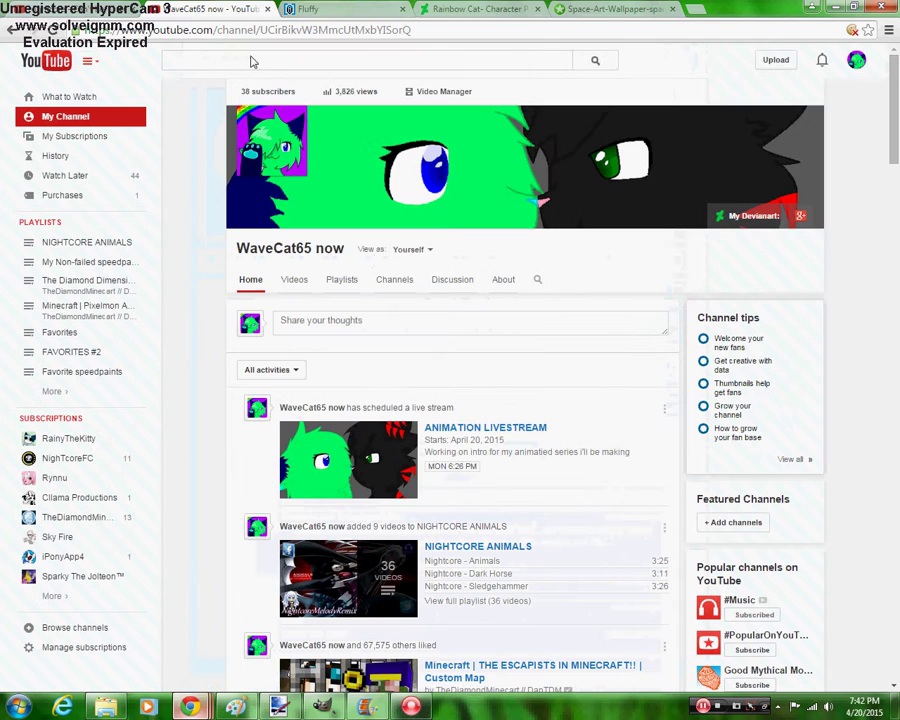
Bring up the Google+ Hangouts livestream window to check the broadcast, and minimise it again
{"action": "left_click", "coordinate": [230, 8]}
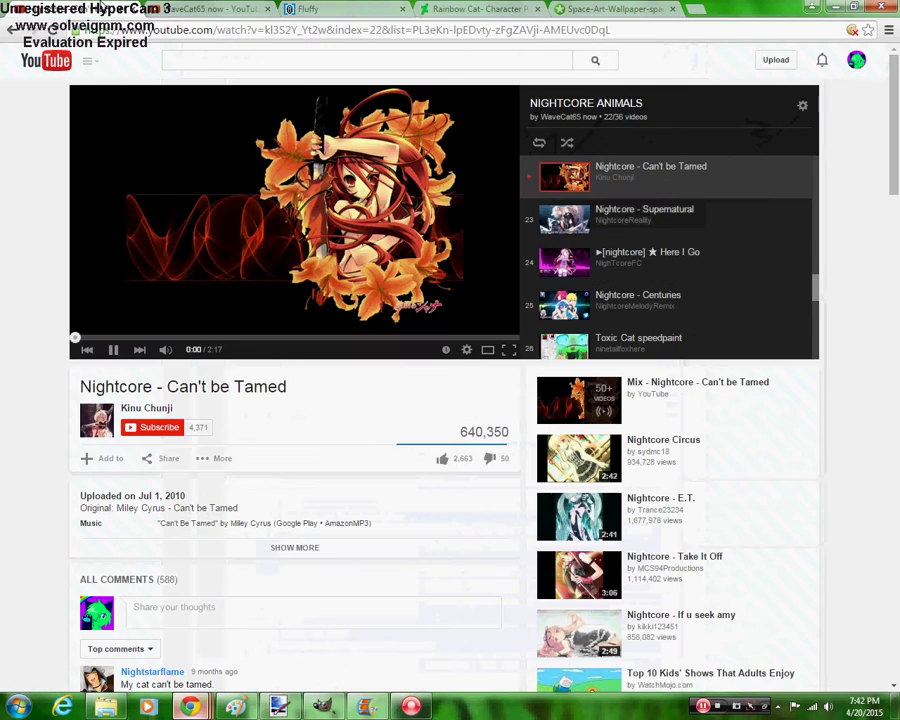
{"action": "left_click", "coordinate": [480, 8]}
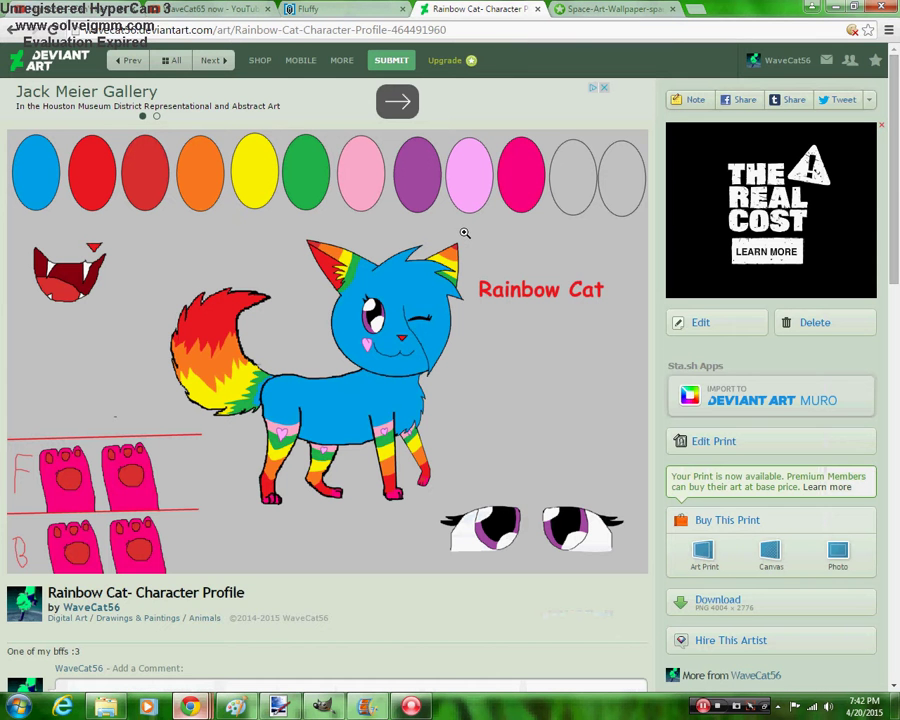
{"action": "mouse_move", "coordinate": [236, 707]}
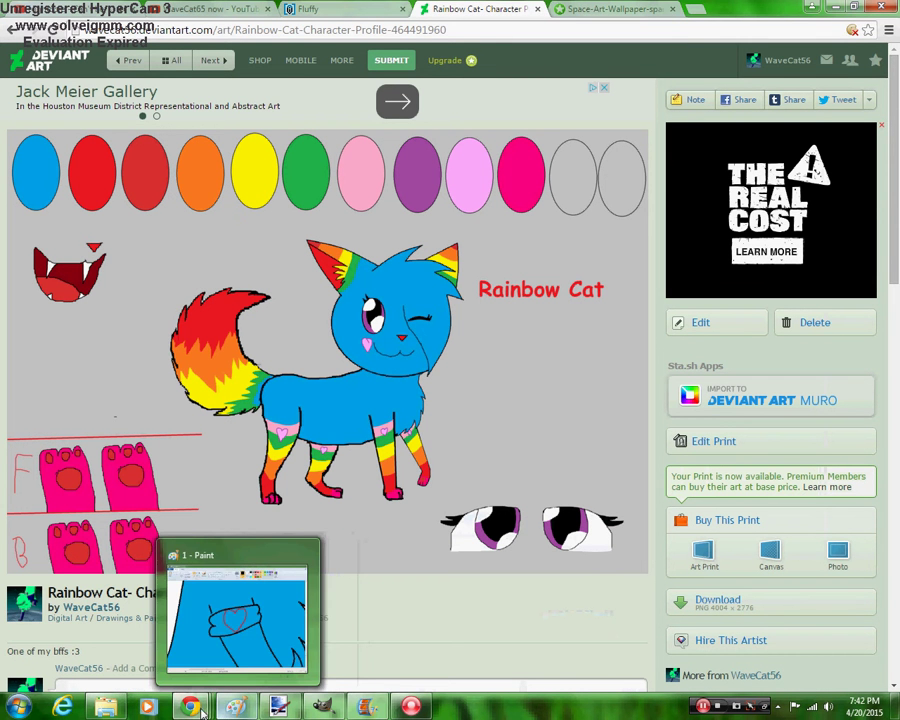
{"action": "mouse_move", "coordinate": [198, 706]}
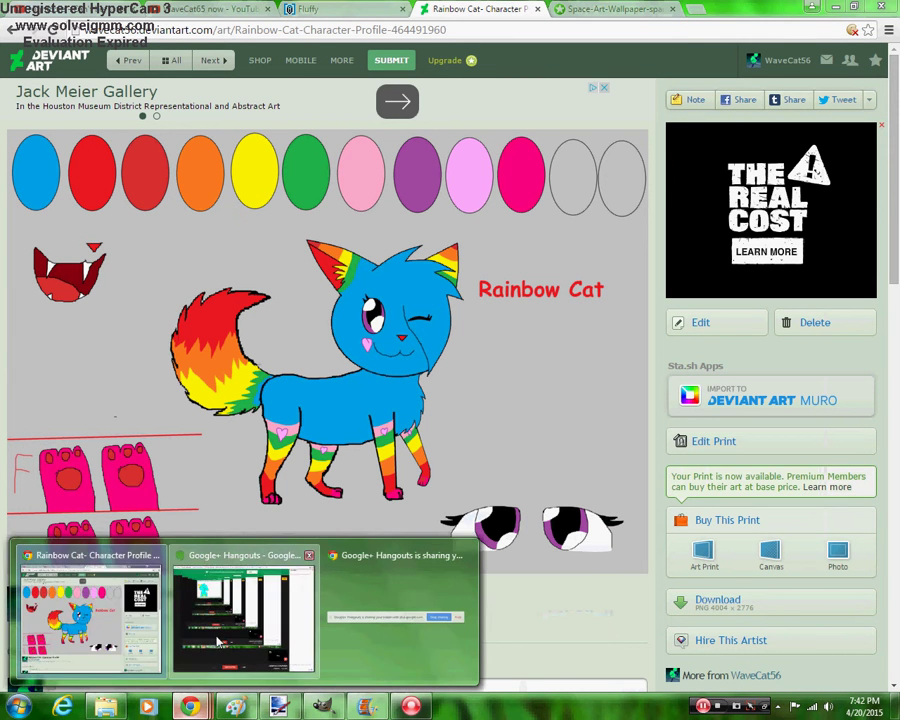
{"action": "left_click", "coordinate": [216, 636]}
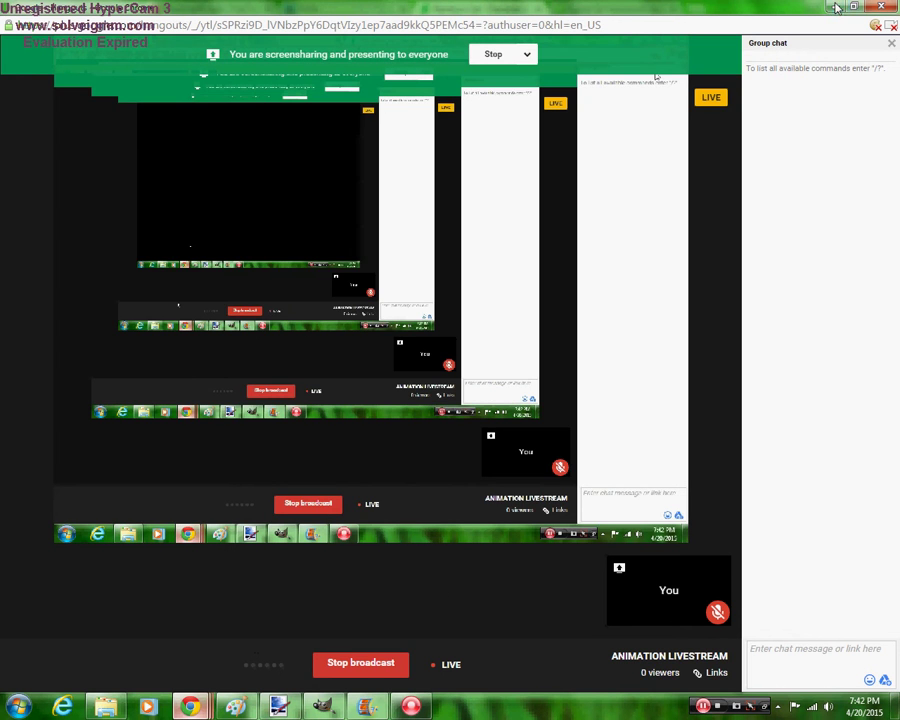
{"action": "left_click", "coordinate": [836, 8]}
{"action": "left_click", "coordinate": [615, 8]}
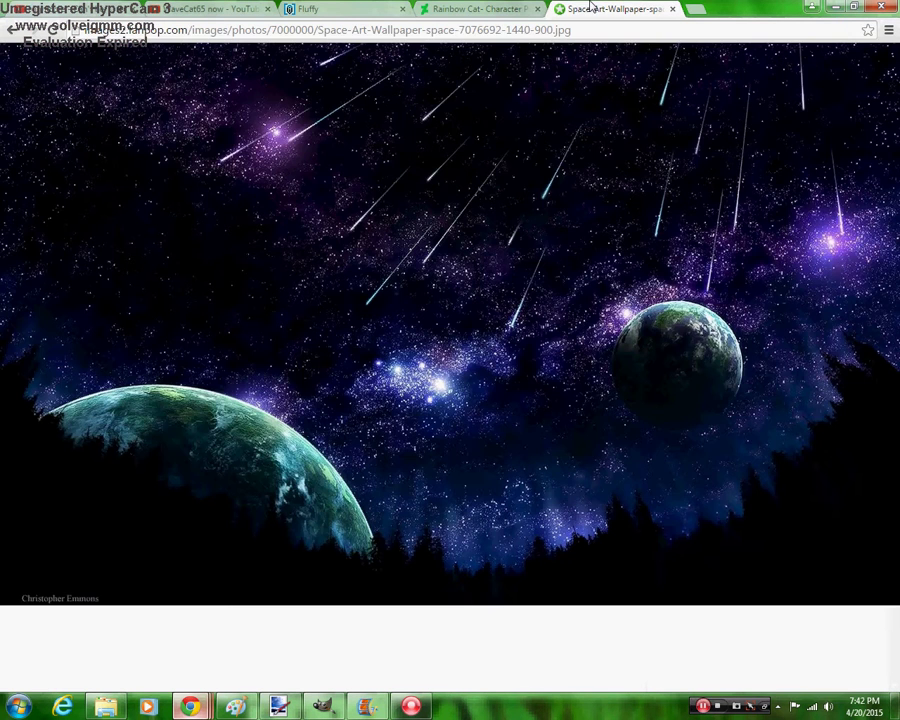
{"action": "left_click", "coordinate": [507, 7]}
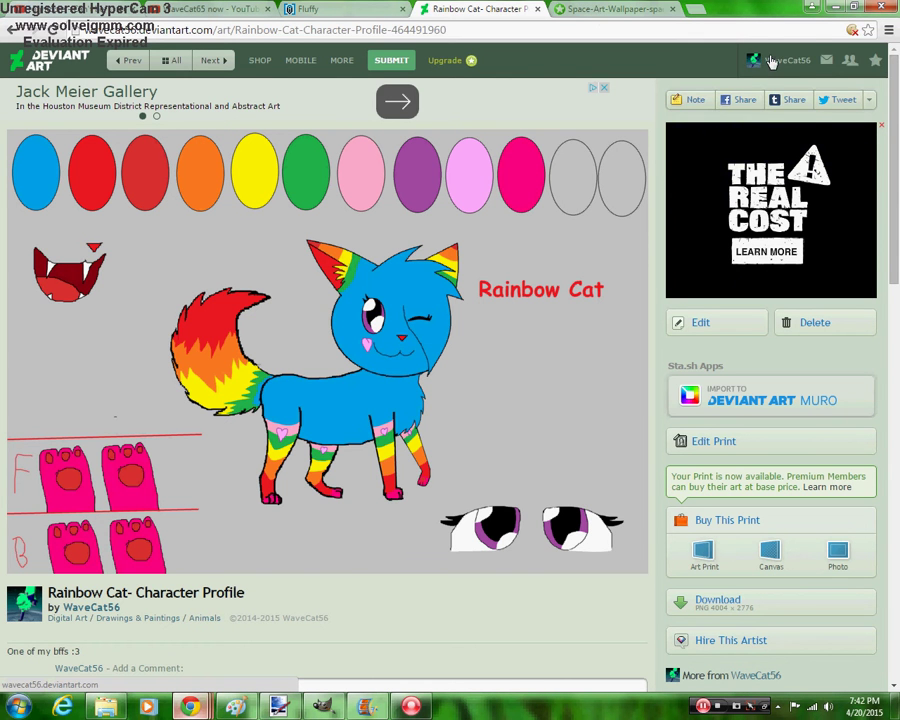
{"action": "mouse_move", "coordinate": [767, 62]}
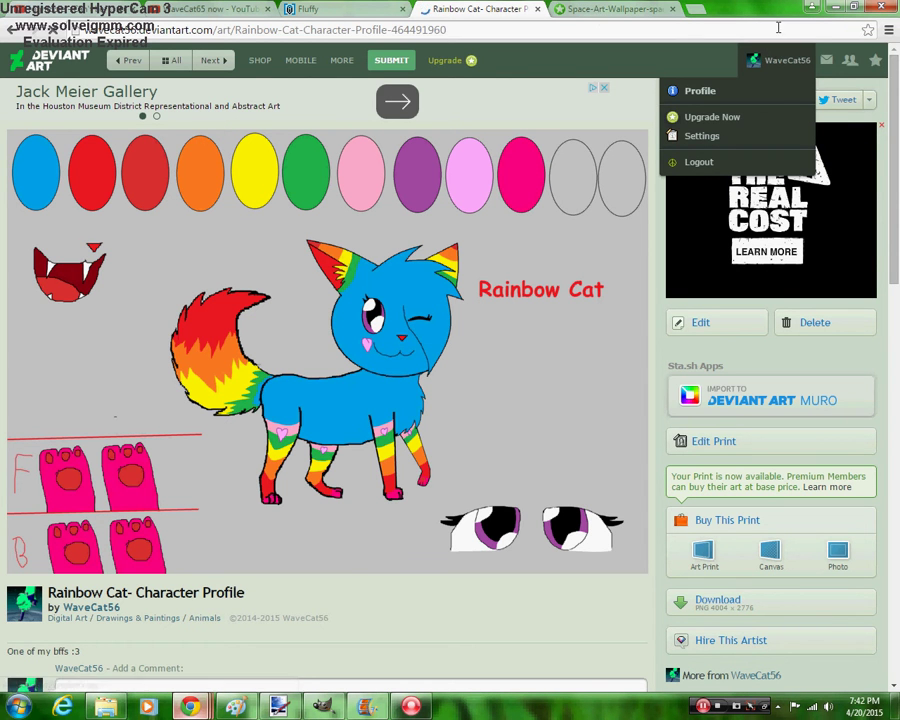
{"action": "left_click", "coordinate": [10, 28]}
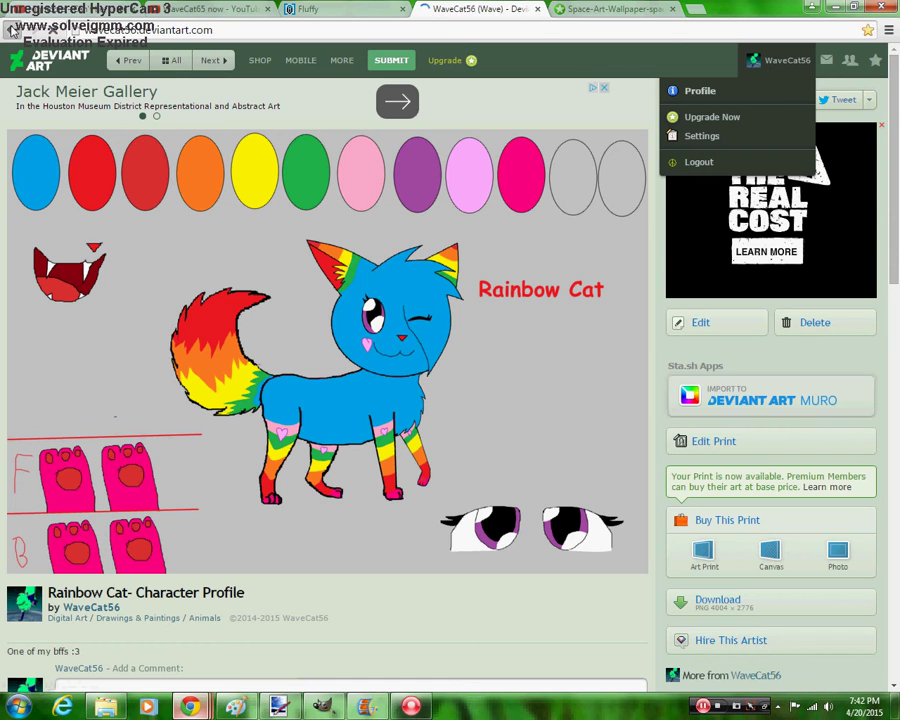
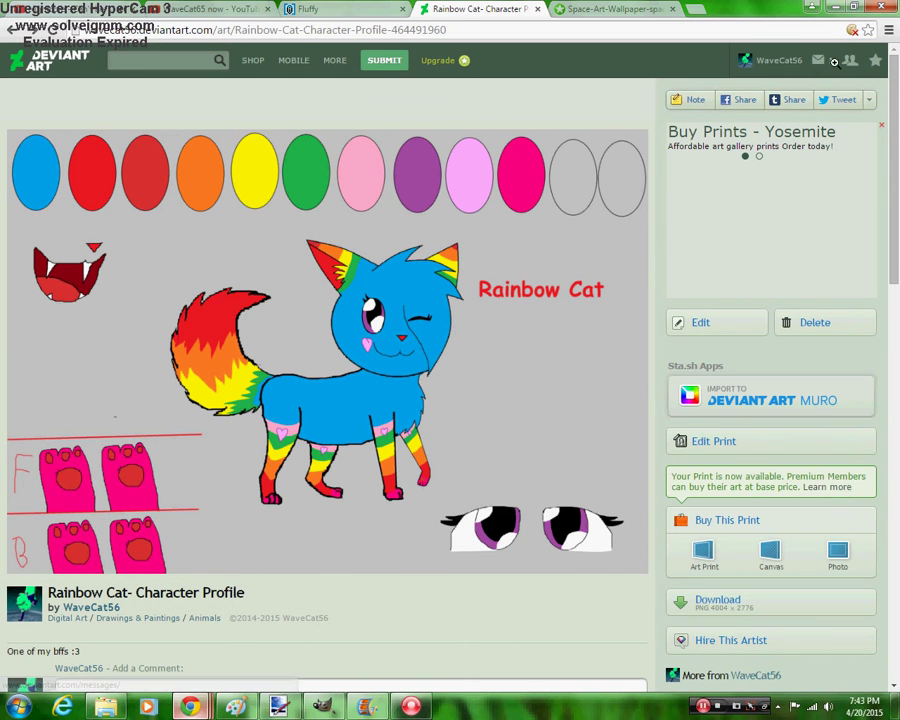
Open the new DeviantArt feedback message and go to the profile where the reply was posted
{"action": "mouse_move", "coordinate": [780, 66]}
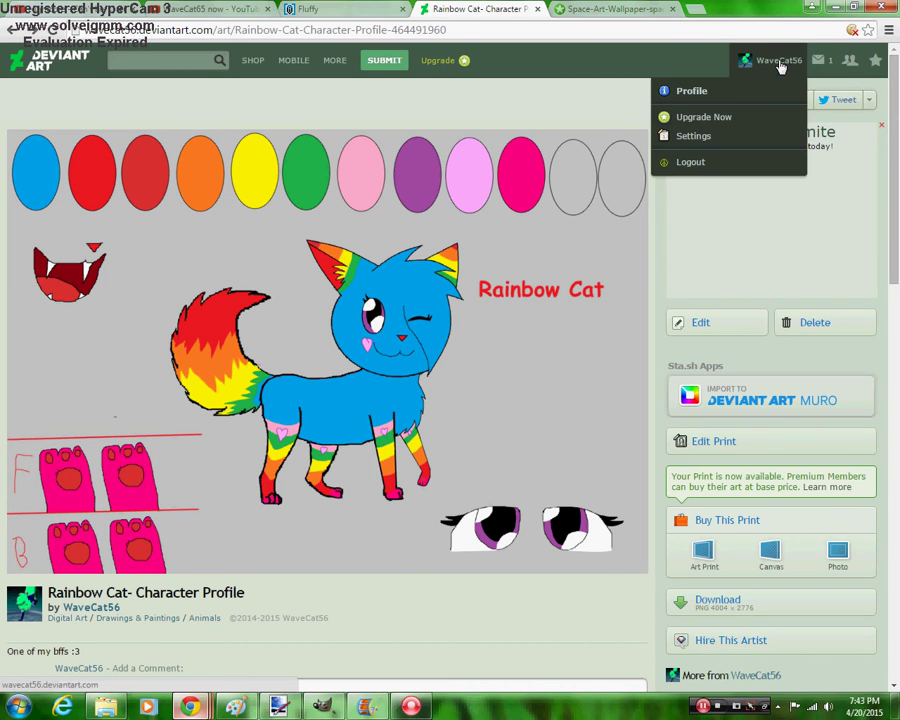
{"action": "mouse_move", "coordinate": [834, 62]}
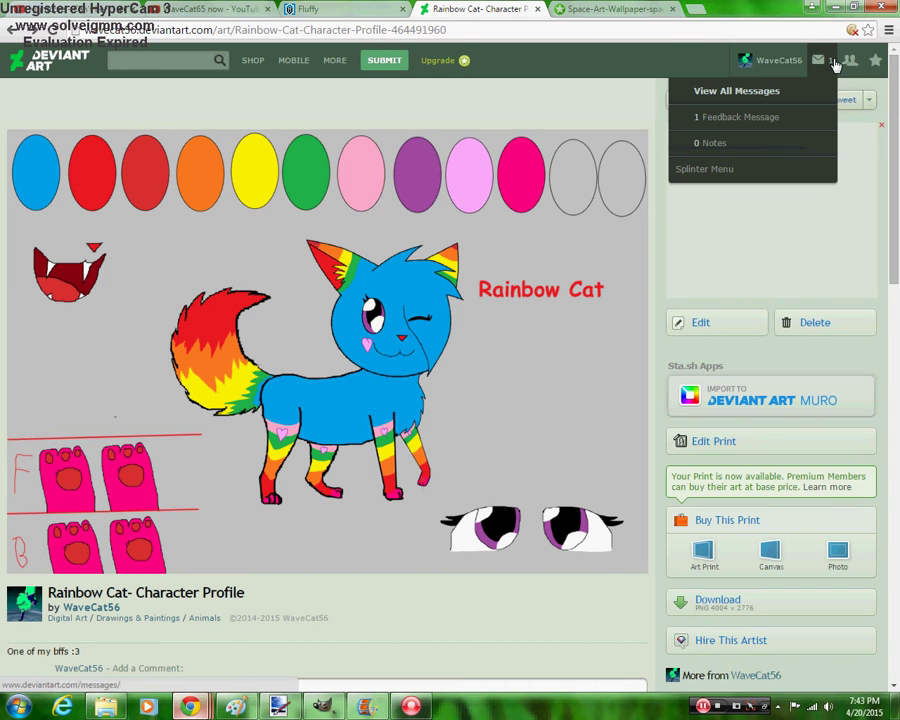
{"action": "left_click", "coordinate": [802, 126]}
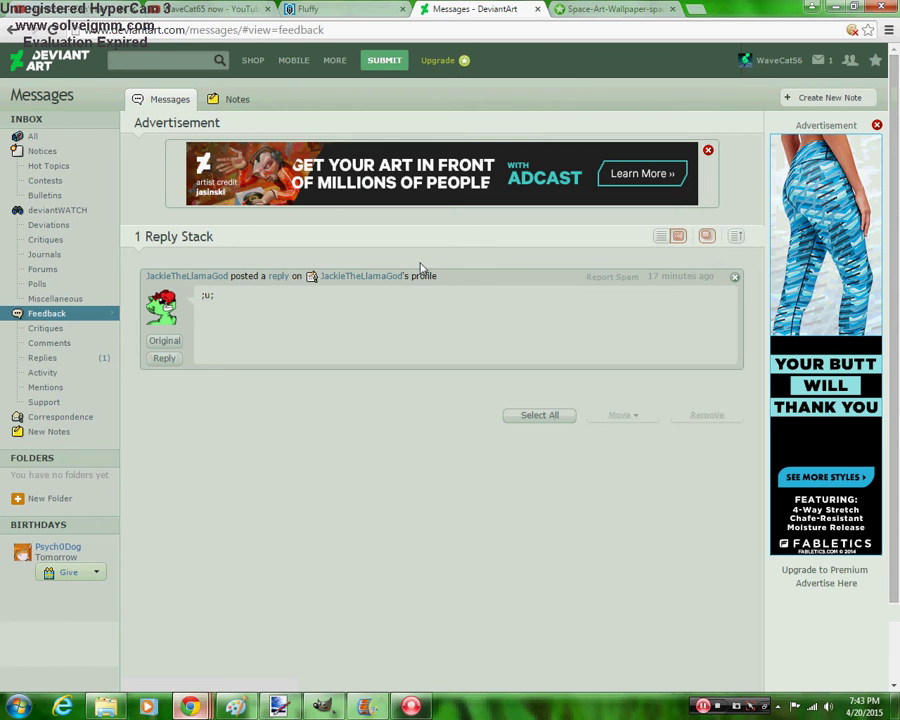
{"action": "left_click", "coordinate": [396, 281]}
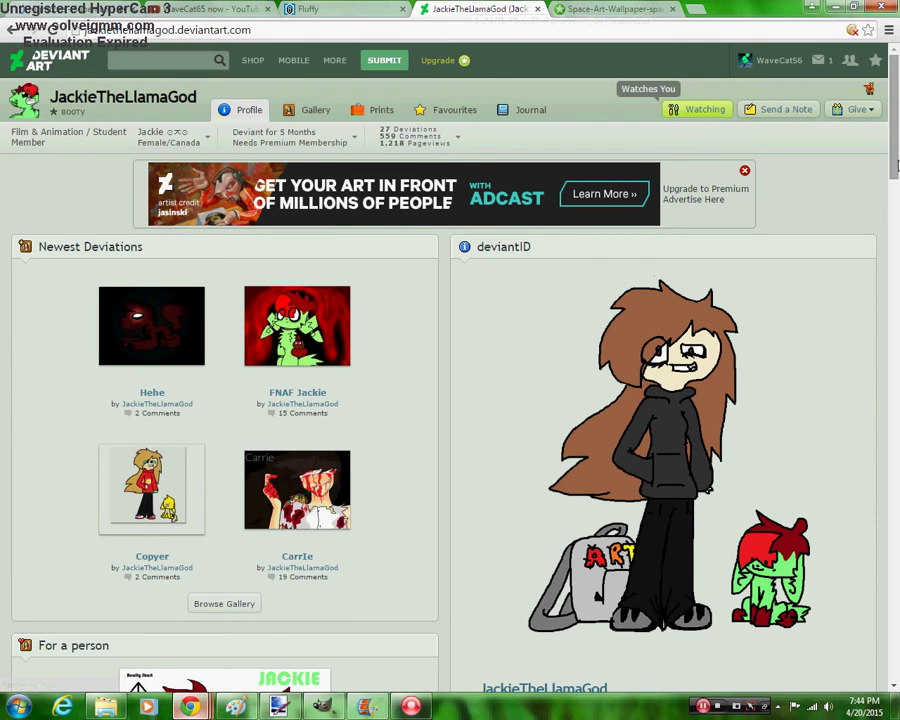
Find the nickname conversation in the profile's comments and open the hidden reply below its last visible comment
{"action": "left_click_drag", "start_coordinate": [897, 165], "coordinate": [897, 289]}
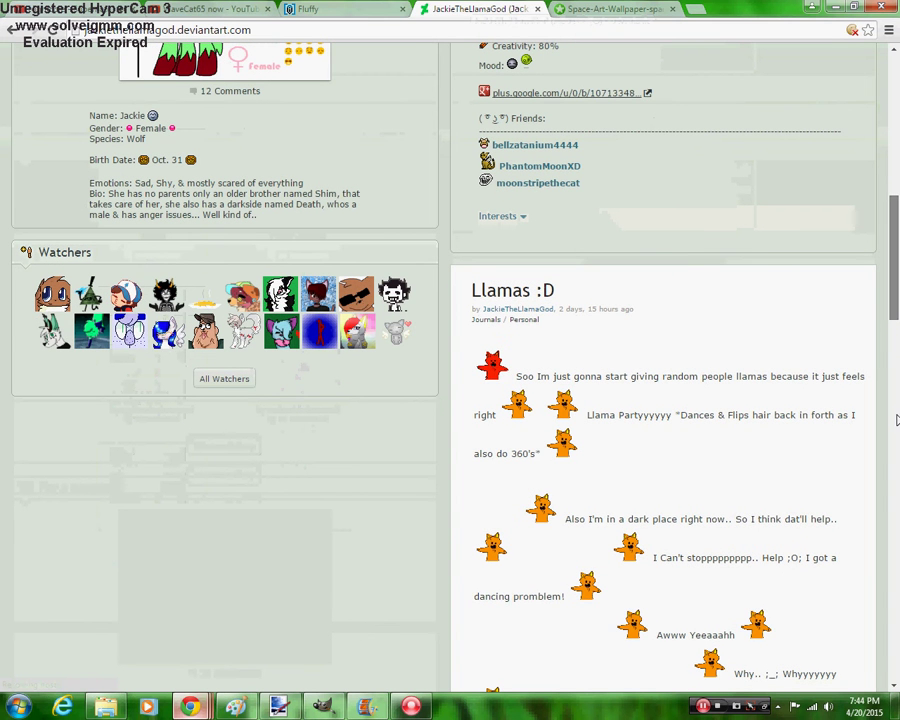
{"action": "left_click_drag", "start_coordinate": [897, 422], "coordinate": [897, 497]}
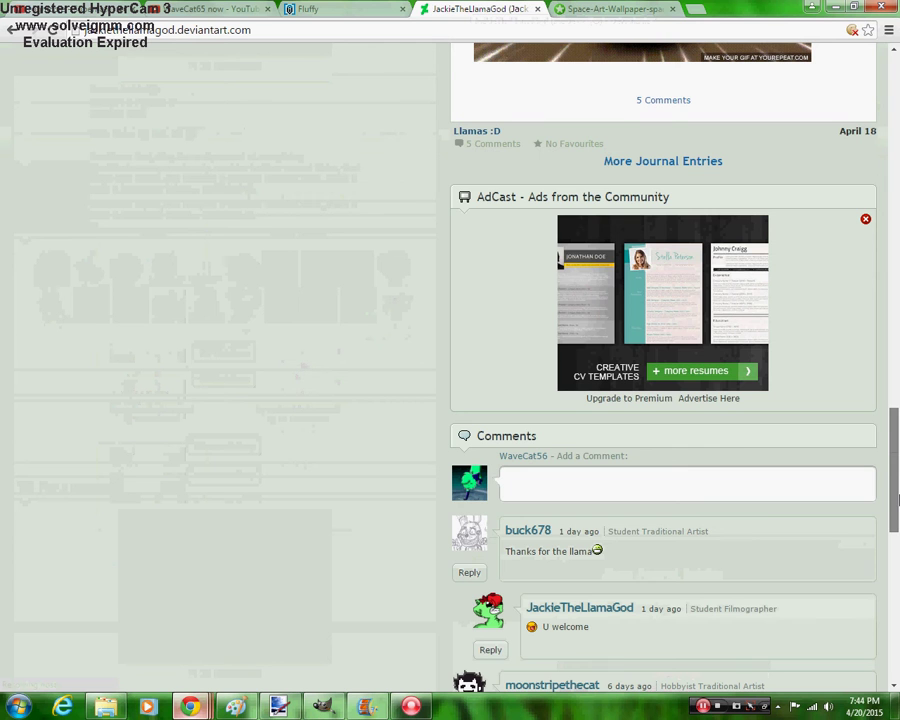
{"action": "left_click_drag", "start_coordinate": [898, 544], "coordinate": [898, 636]}
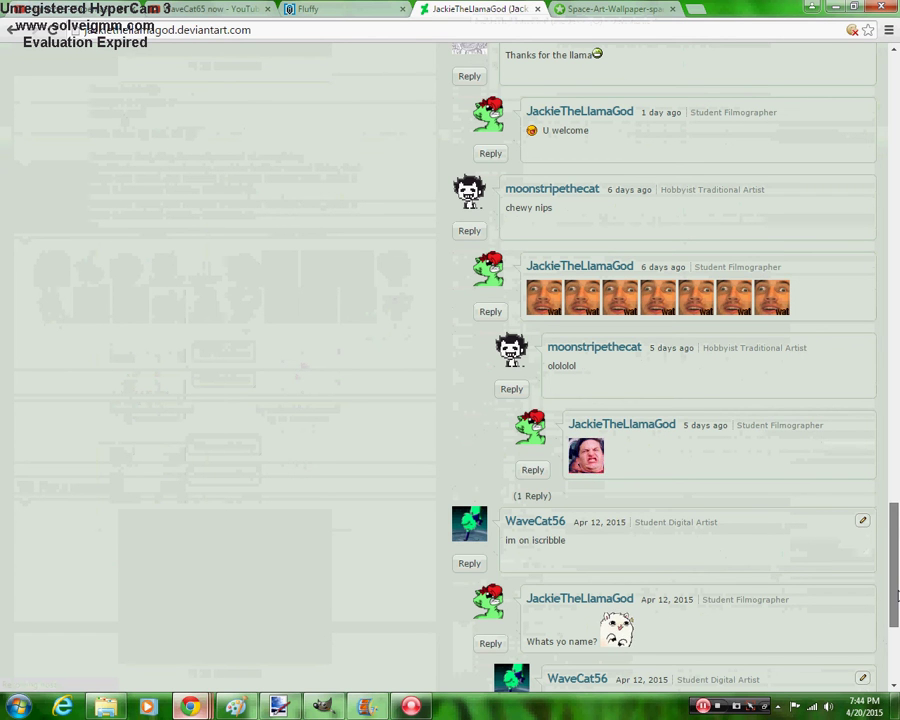
{"action": "scroll", "coordinate": [896, 596], "scroll_direction": "down", "scroll_amount": 2}
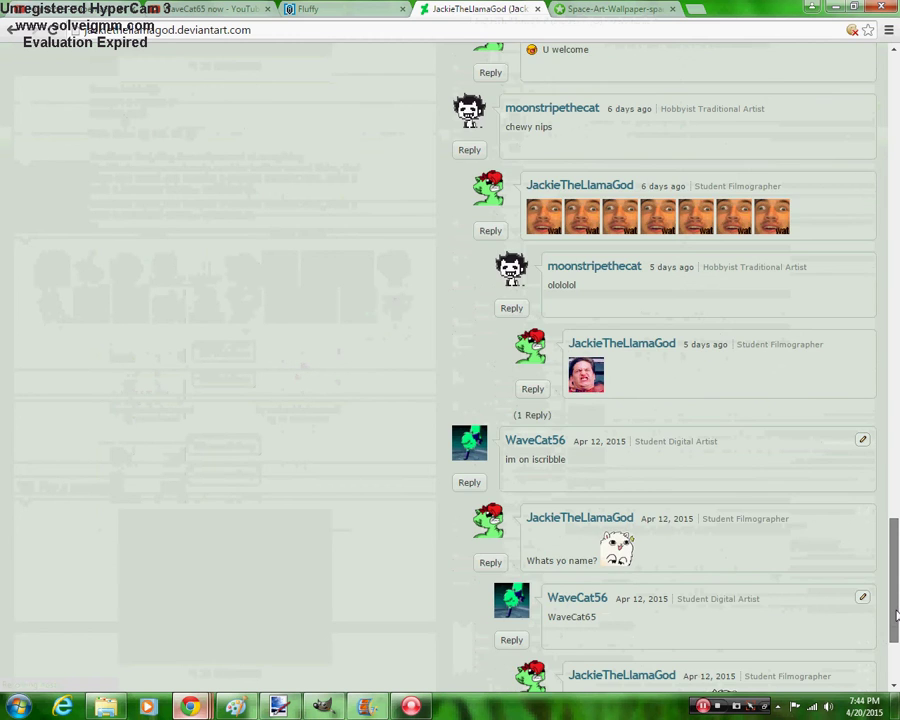
{"action": "scroll", "coordinate": [896, 615], "scroll_direction": "down", "scroll_amount": 2}
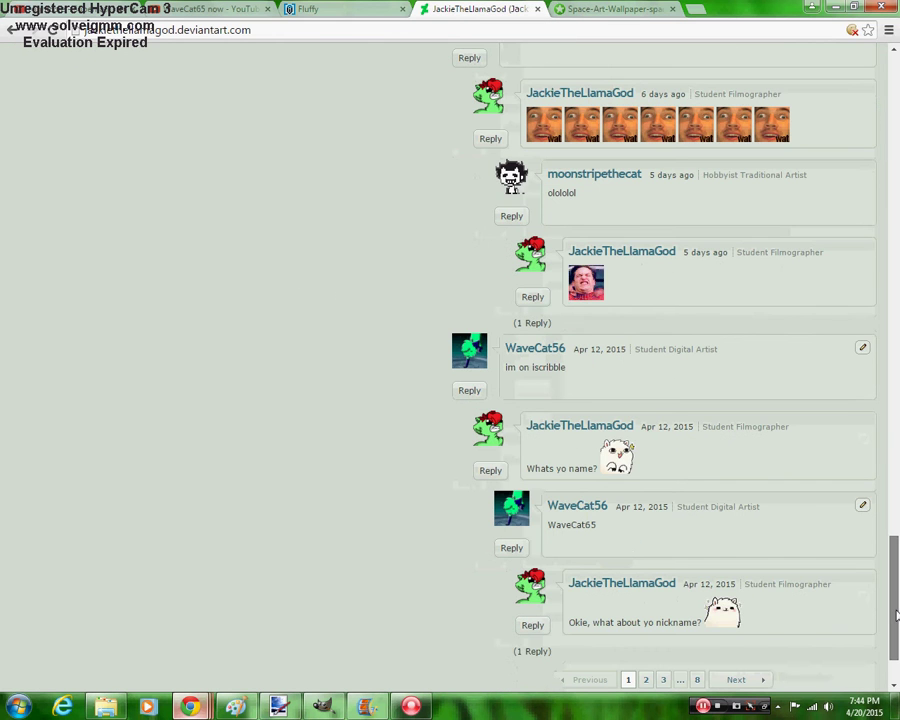
{"action": "left_click", "coordinate": [528, 652]}
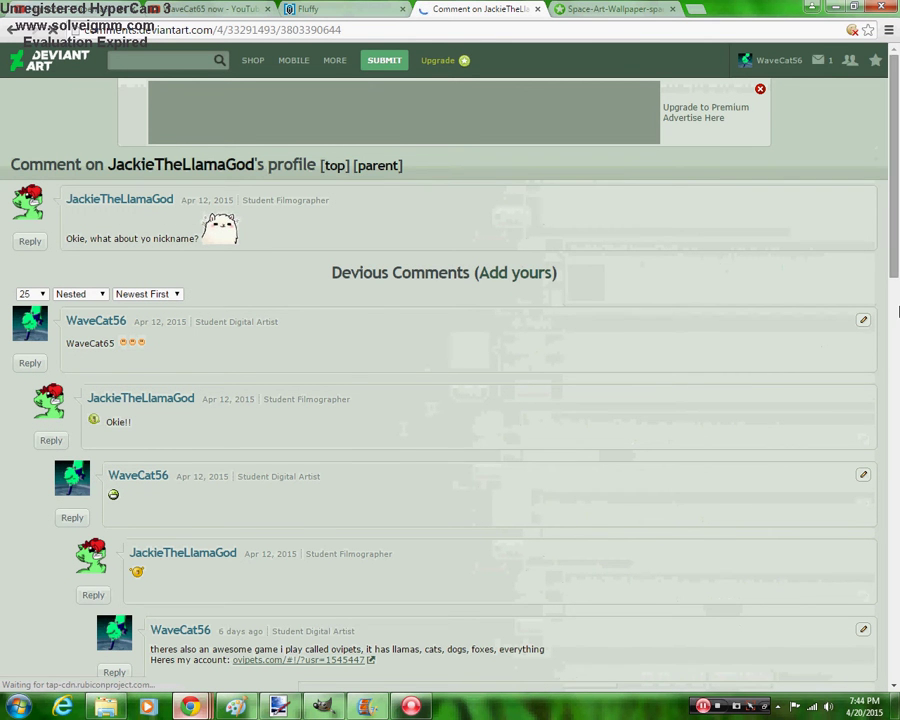
Reply to the newest comment in the thread with "im online now, im also livestreaming right now" and submit it
{"action": "scroll", "coordinate": [896, 320], "scroll_direction": "down", "scroll_amount": 3}
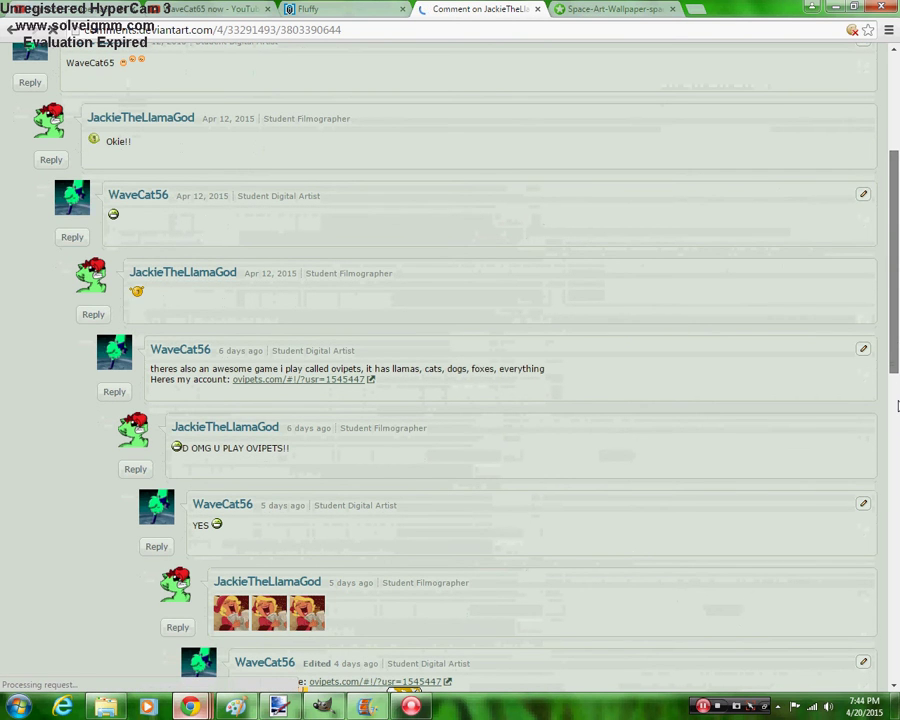
{"action": "scroll", "coordinate": [897, 405], "scroll_direction": "down", "scroll_amount": 1}
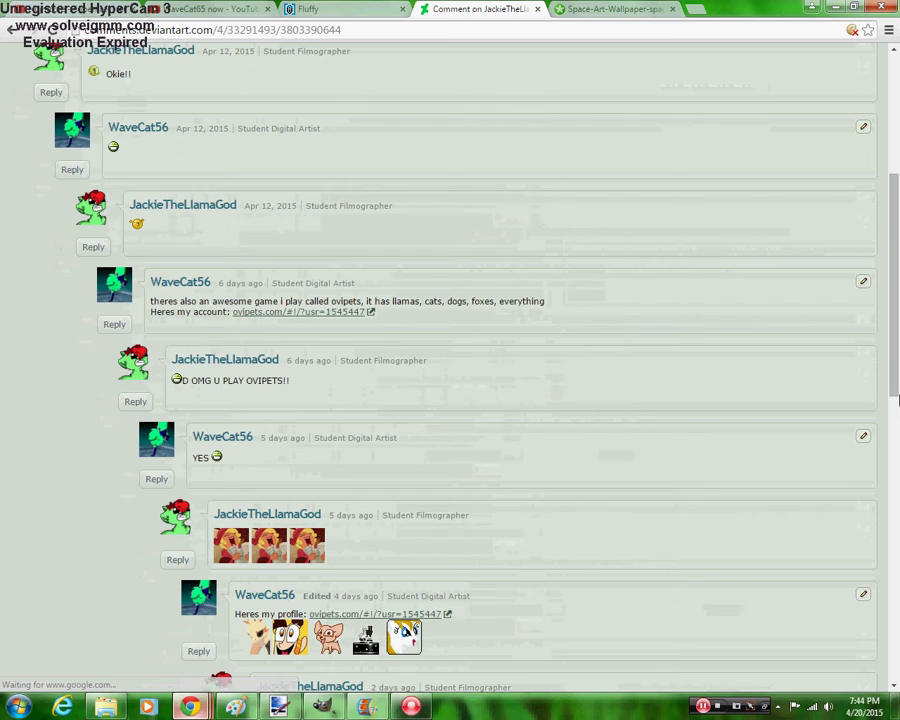
{"action": "scroll", "coordinate": [897, 418], "scroll_direction": "down", "scroll_amount": 1}
{"action": "left_click_drag", "start_coordinate": [897, 405], "coordinate": [897, 632]}
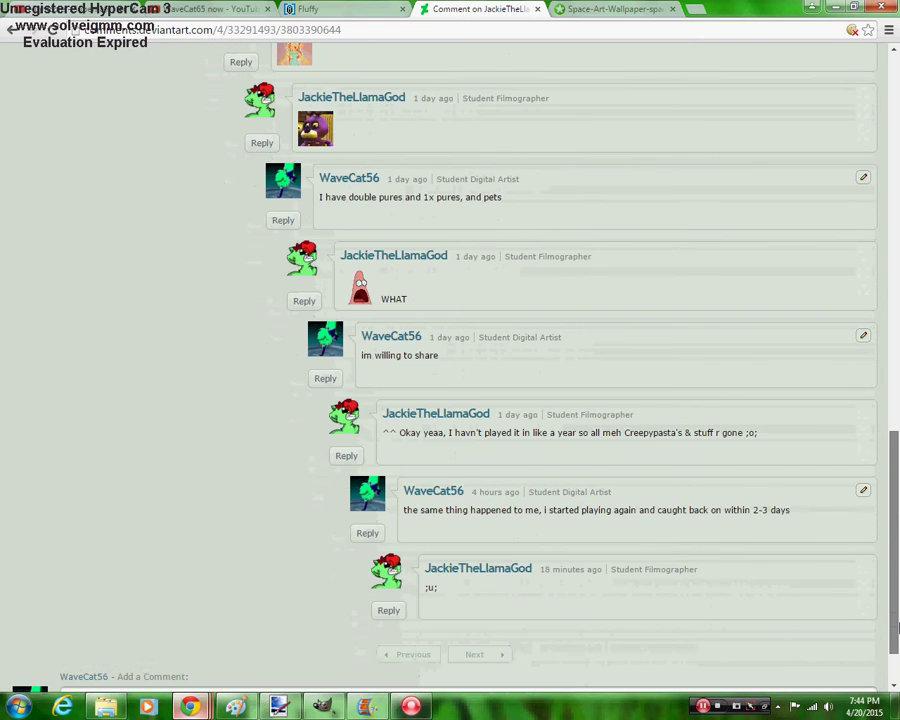
{"action": "left_click", "coordinate": [390, 612]}
{"action": "type", "text": "im"}
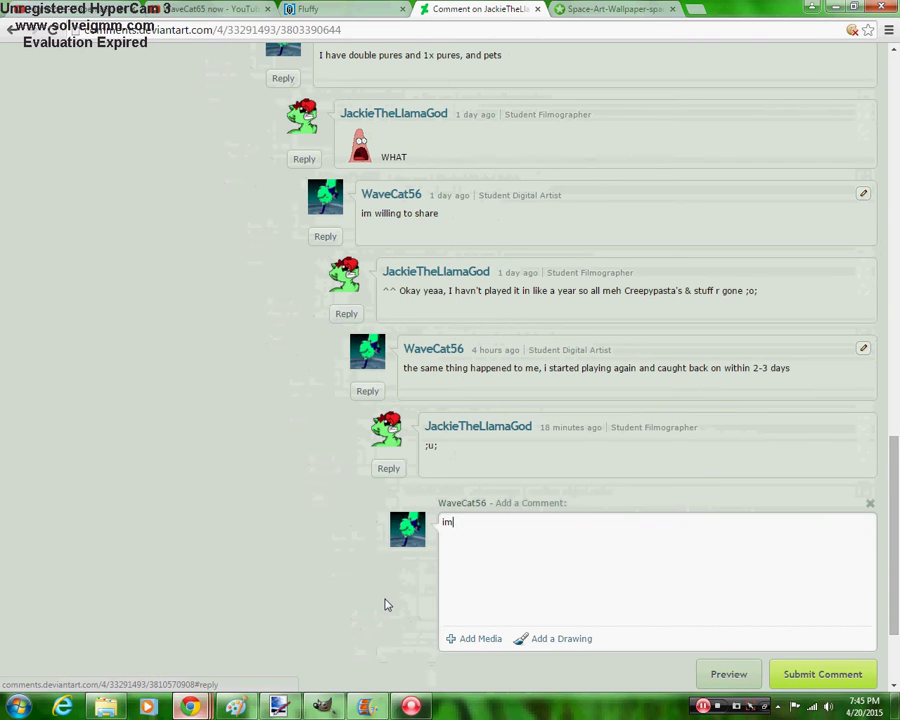
{"action": "type", "text": " online n"}
{"action": "type", "text": "ow, im also live"}
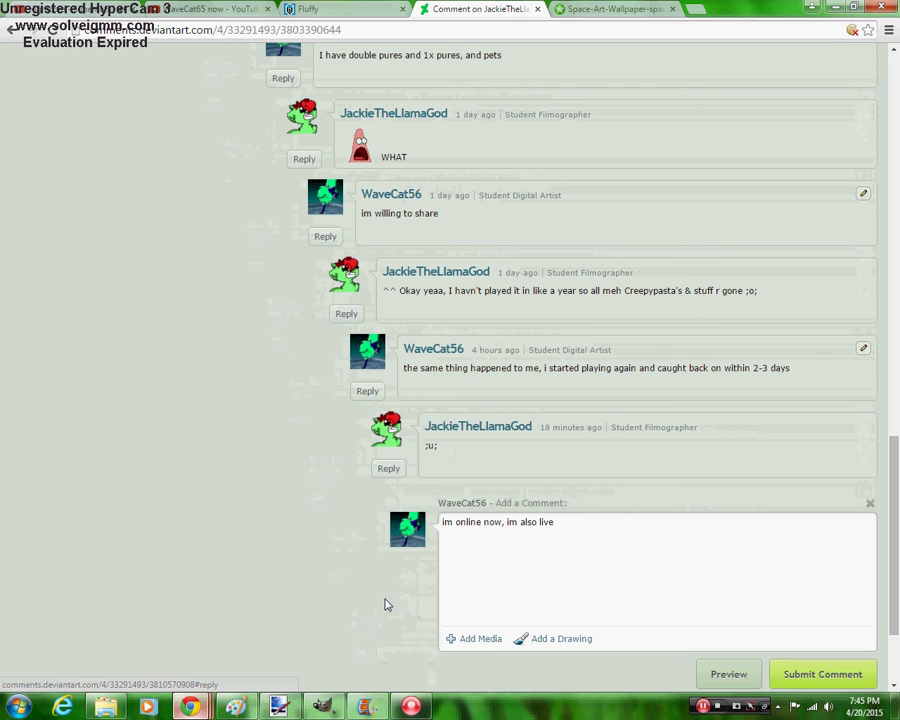
{"action": "type", "text": "streaming right now"}
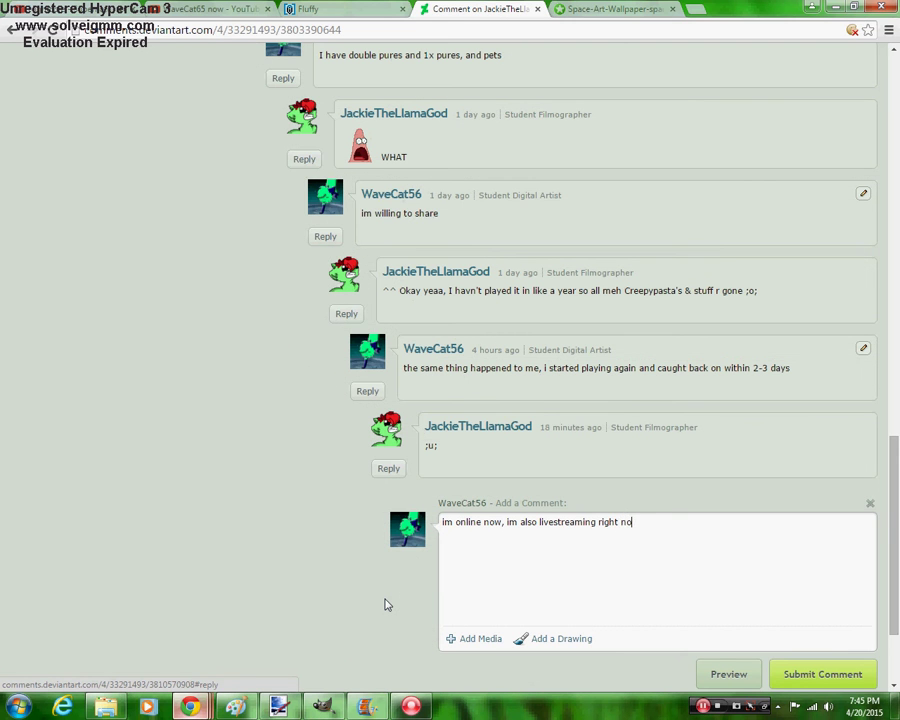
{"action": "left_click", "coordinate": [820, 670]}
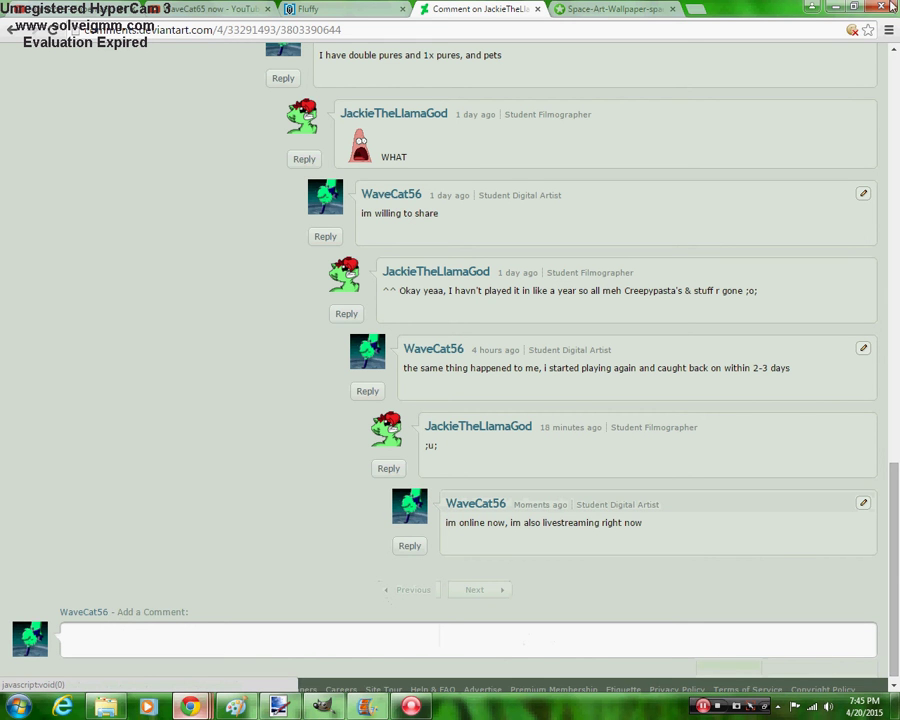
Open the DeviantArt friends list to check who is online
{"action": "left_click", "coordinate": [897, 62]}
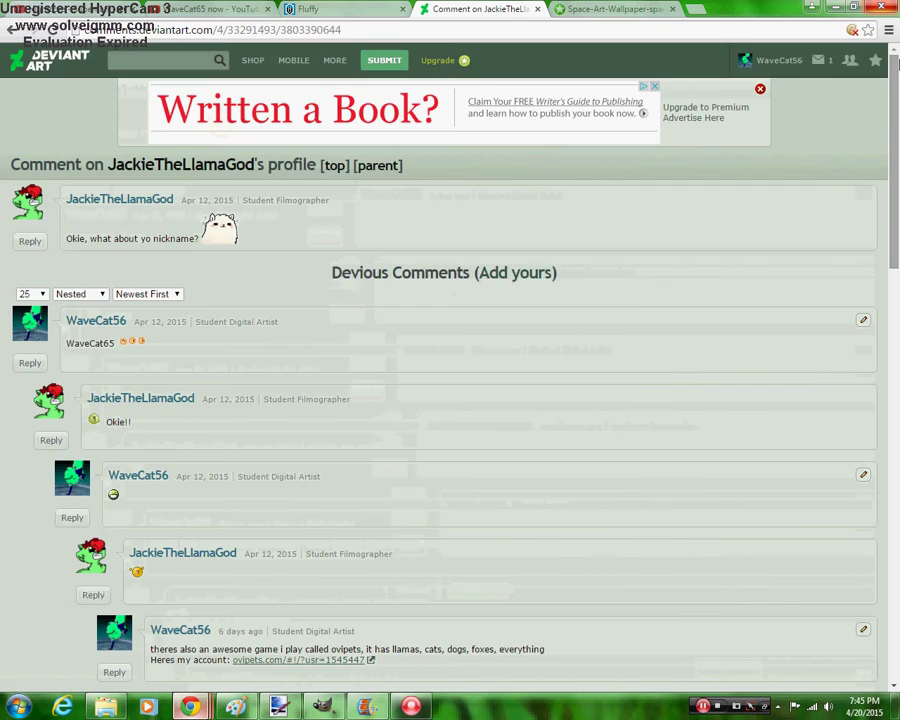
{"action": "left_click", "coordinate": [849, 61]}
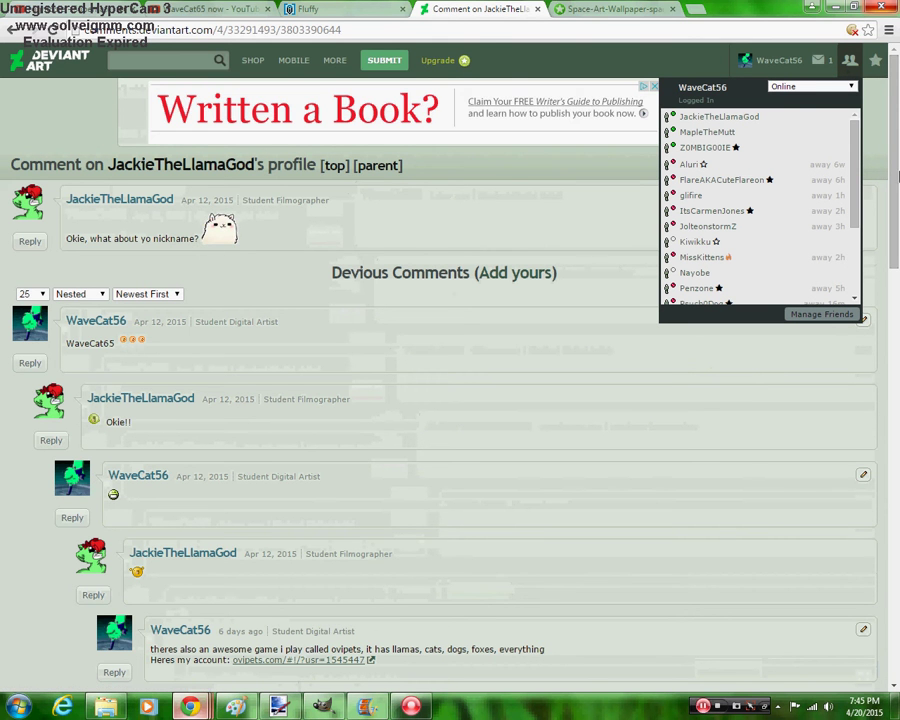
Switch to OviPets, open the profile of the third friend in the online friends list, and look at that friend's pets
{"action": "left_click", "coordinate": [301, 8]}
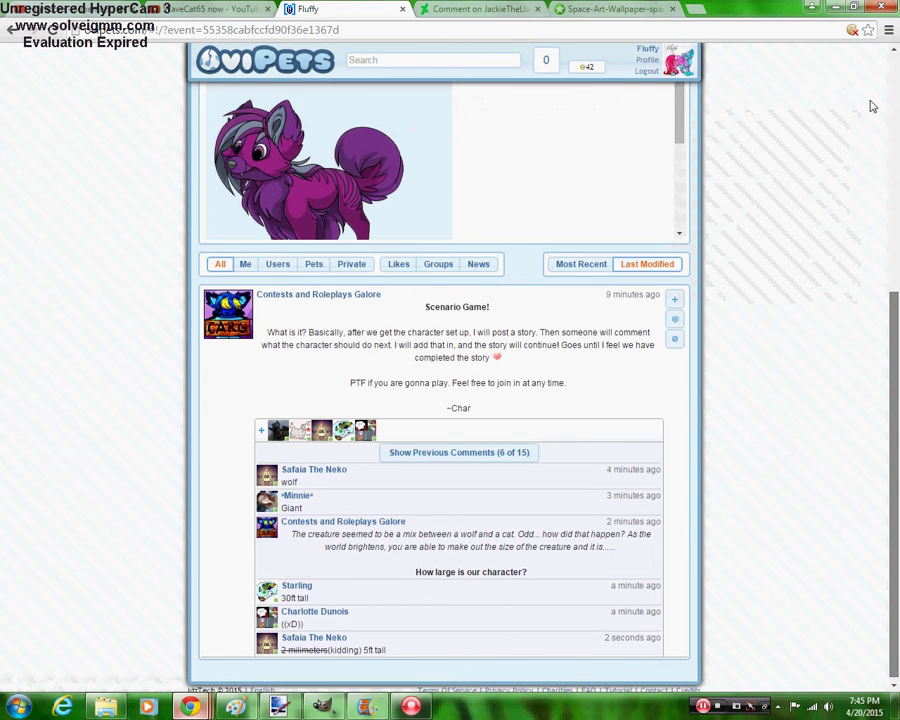
{"action": "left_click", "coordinate": [893, 79]}
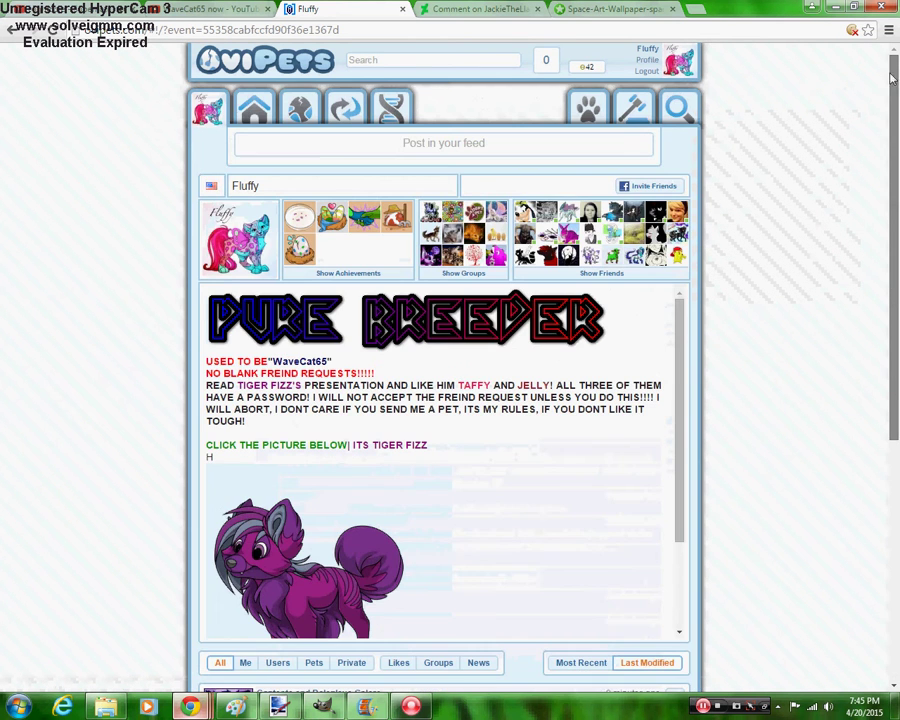
{"action": "left_click", "coordinate": [570, 283]}
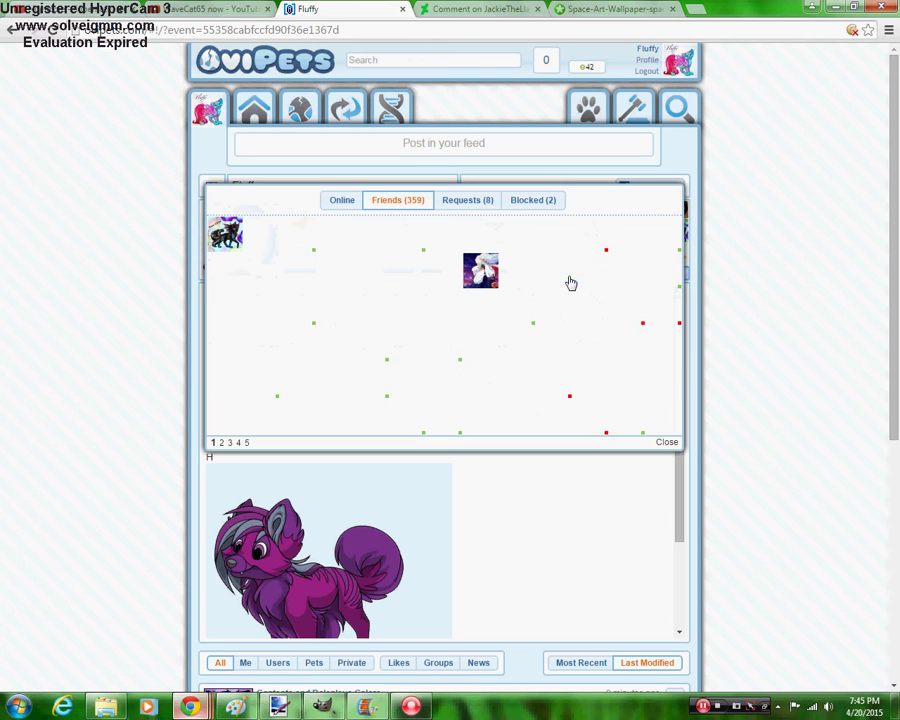
{"action": "left_click", "coordinate": [337, 200]}
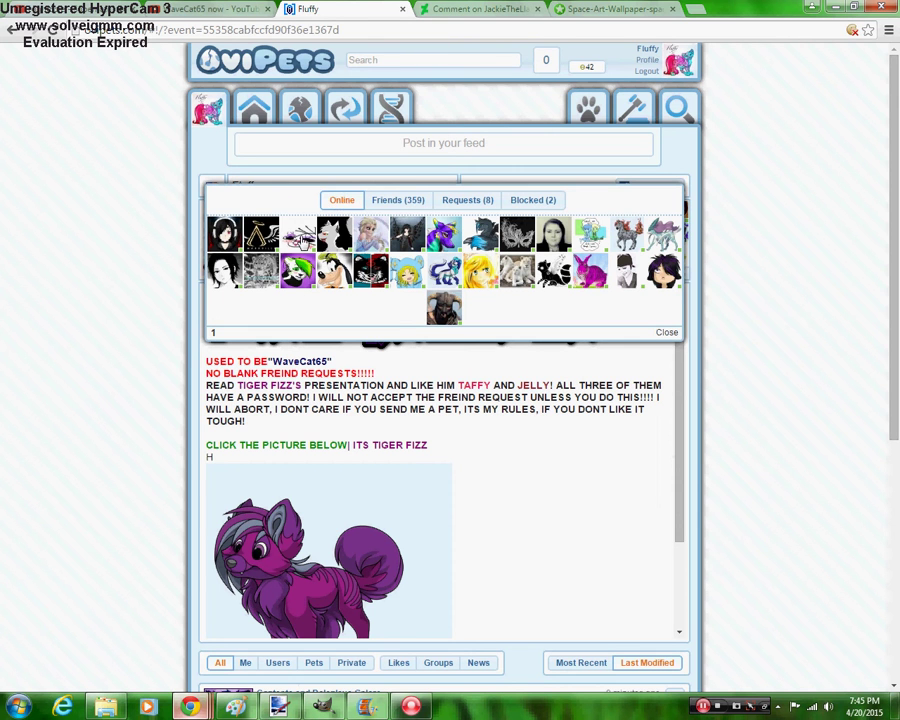
{"action": "left_click", "coordinate": [303, 245]}
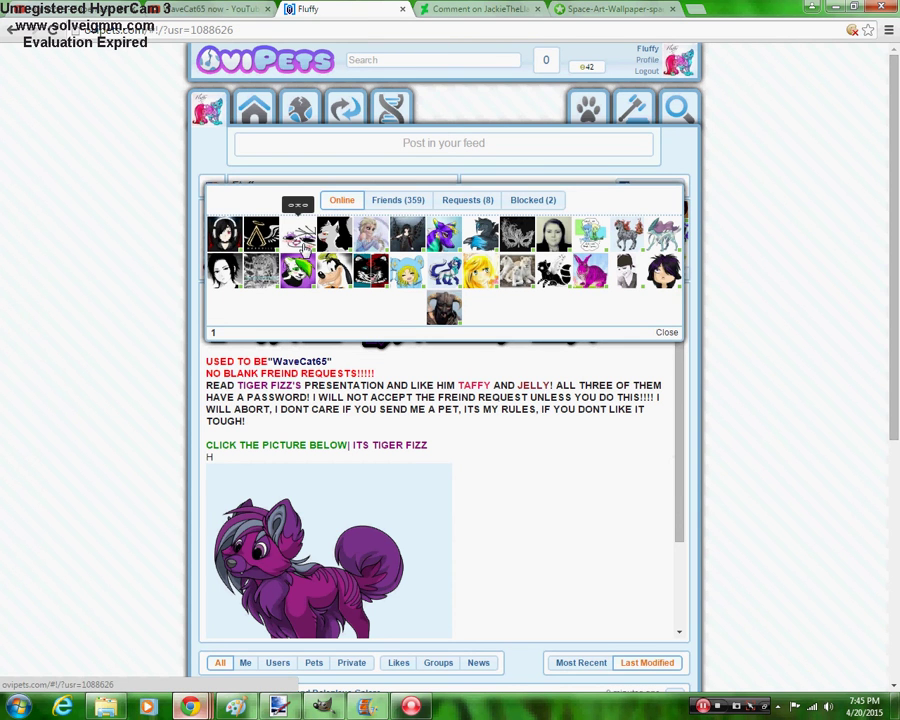
{"action": "left_click", "coordinate": [253, 112]}
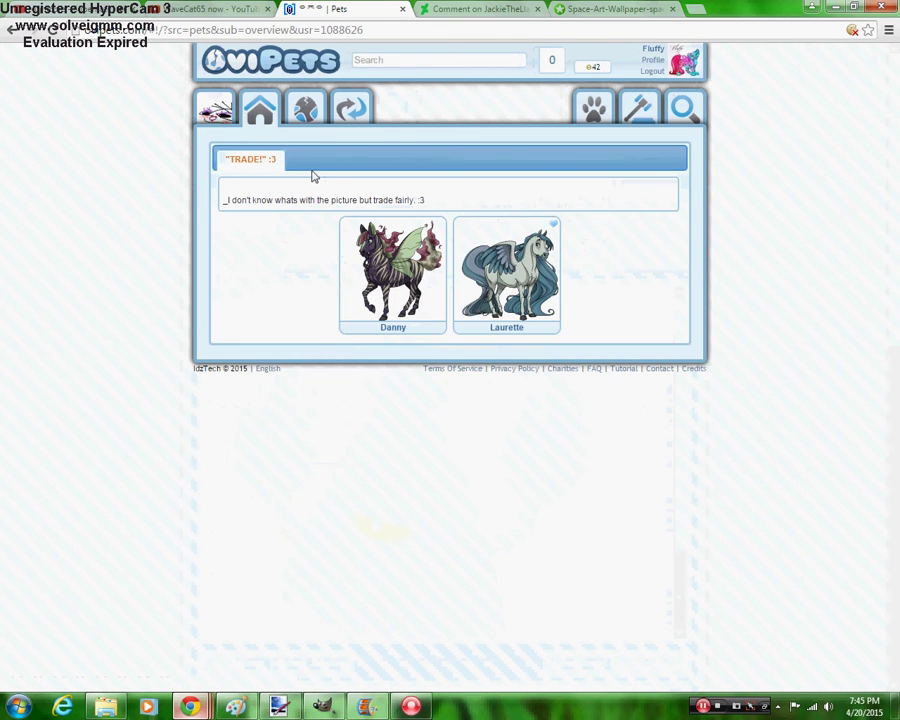
{"action": "left_click", "coordinate": [214, 108]}
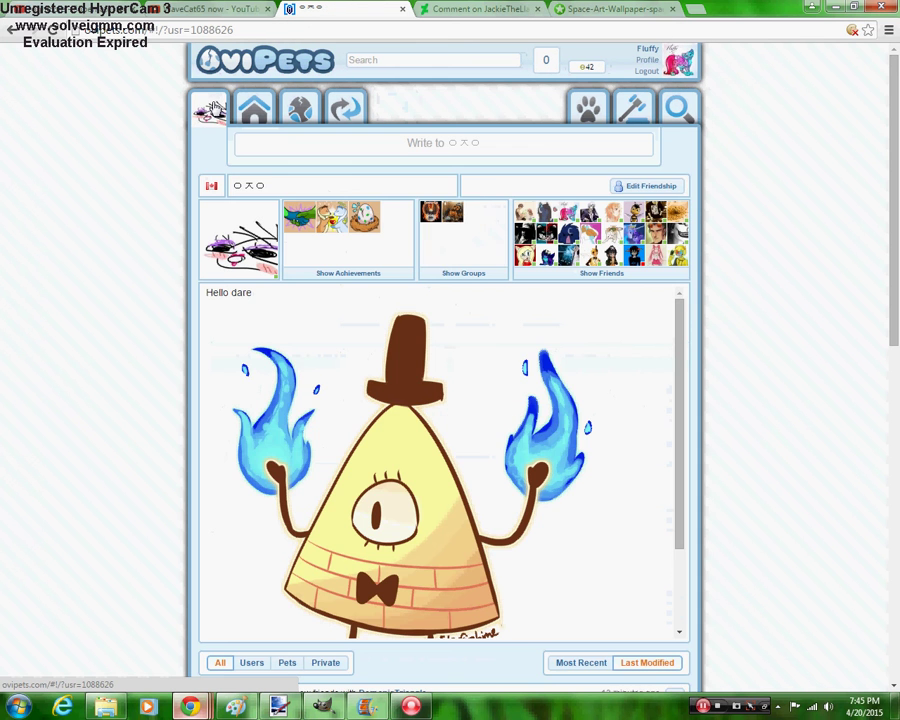
Privately post to this friend: "You can have some of my pures- This is wavecat by the way, i changed my nickname to Fluffy :3"
{"action": "left_click", "coordinate": [557, 148]}
{"action": "type", "text": "Y"}
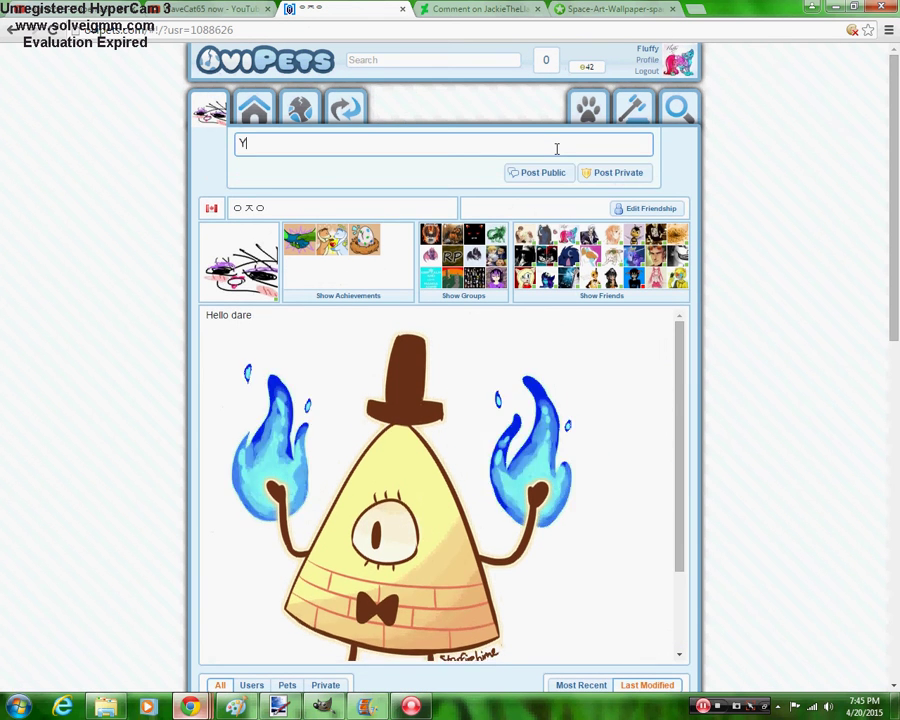
{"action": "type", "text": "ou can "}
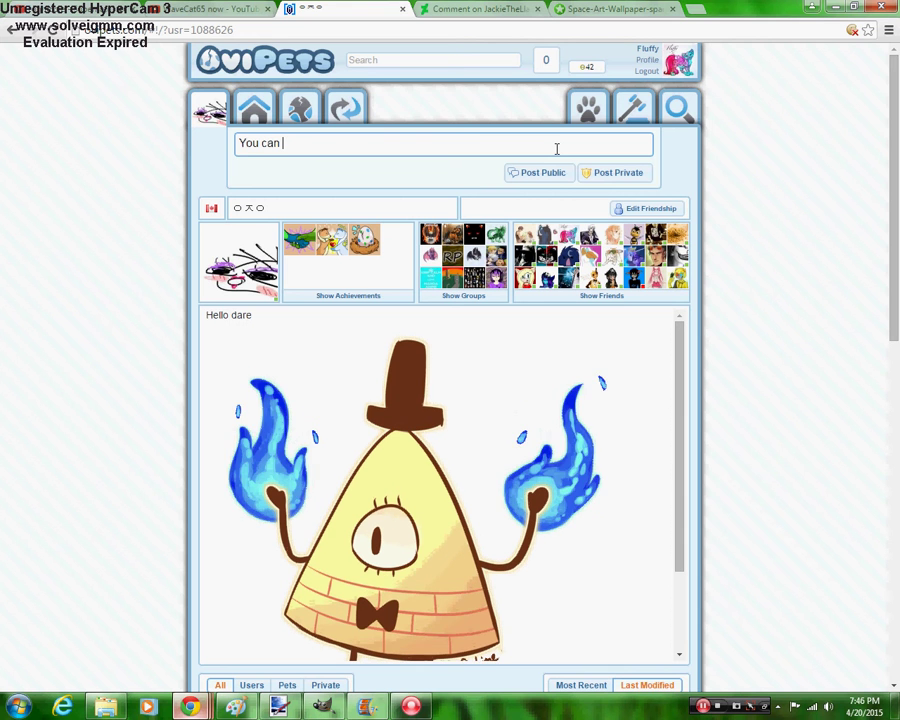
{"action": "type", "text": "have s"}
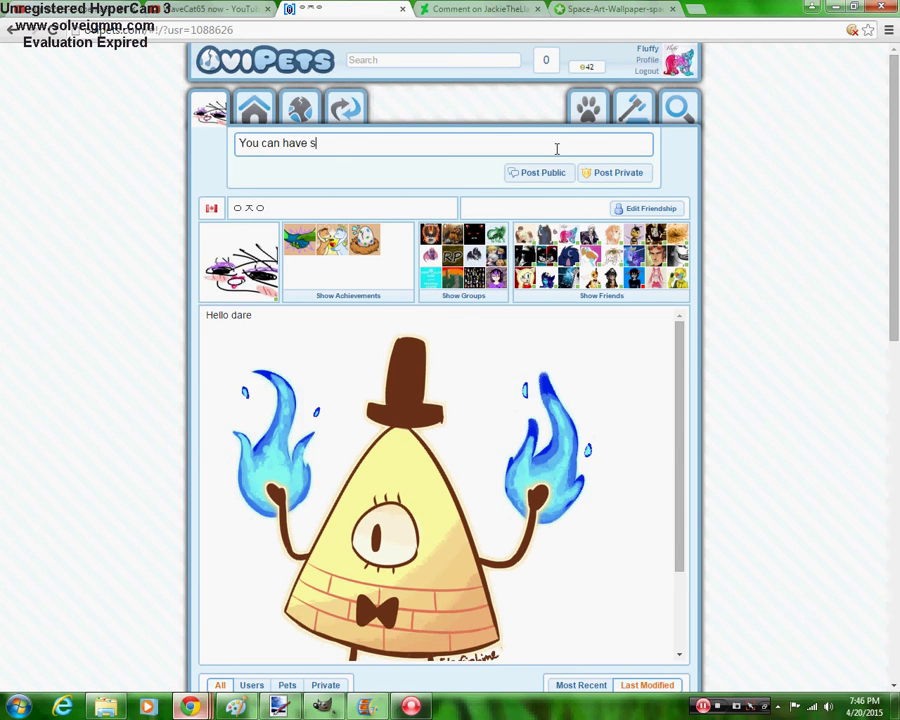
{"action": "type", "text": "ome of my pures- This "}
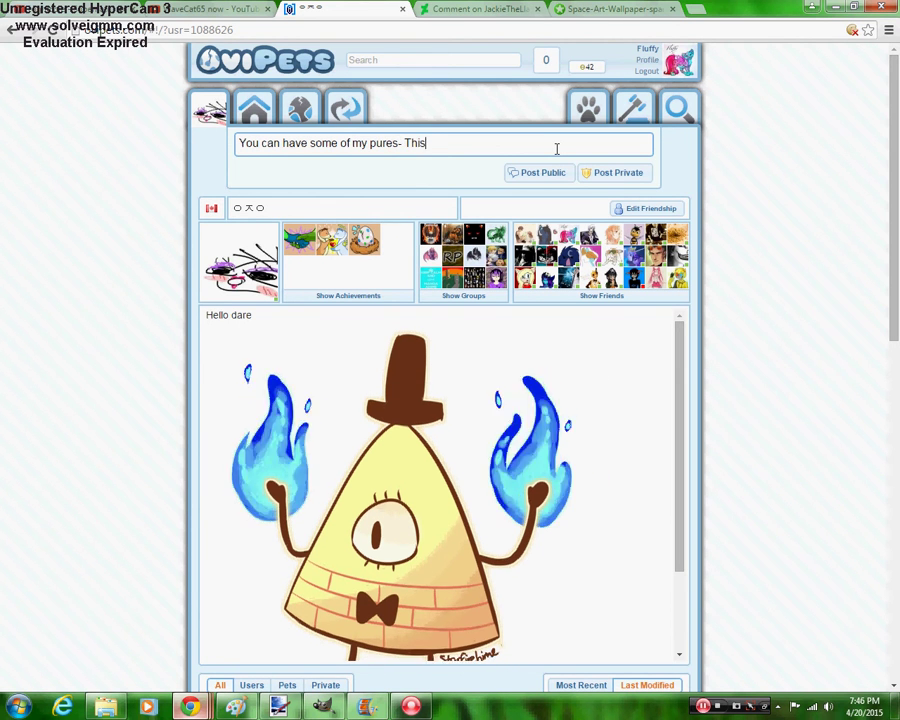
{"action": "type", "text": "is wavecat by t"}
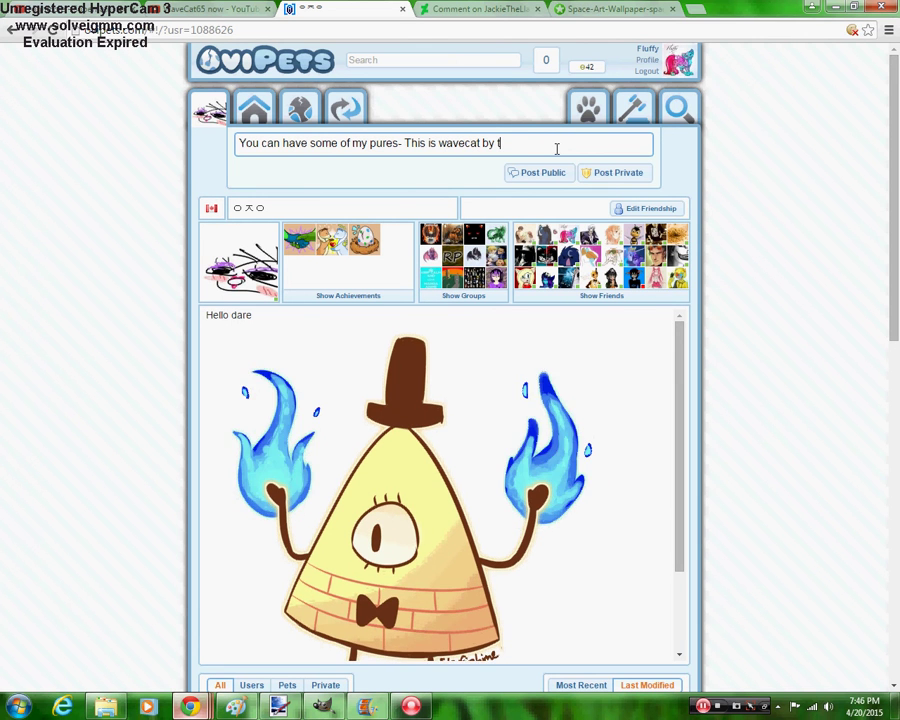
{"action": "type", "text": "he way, i"}
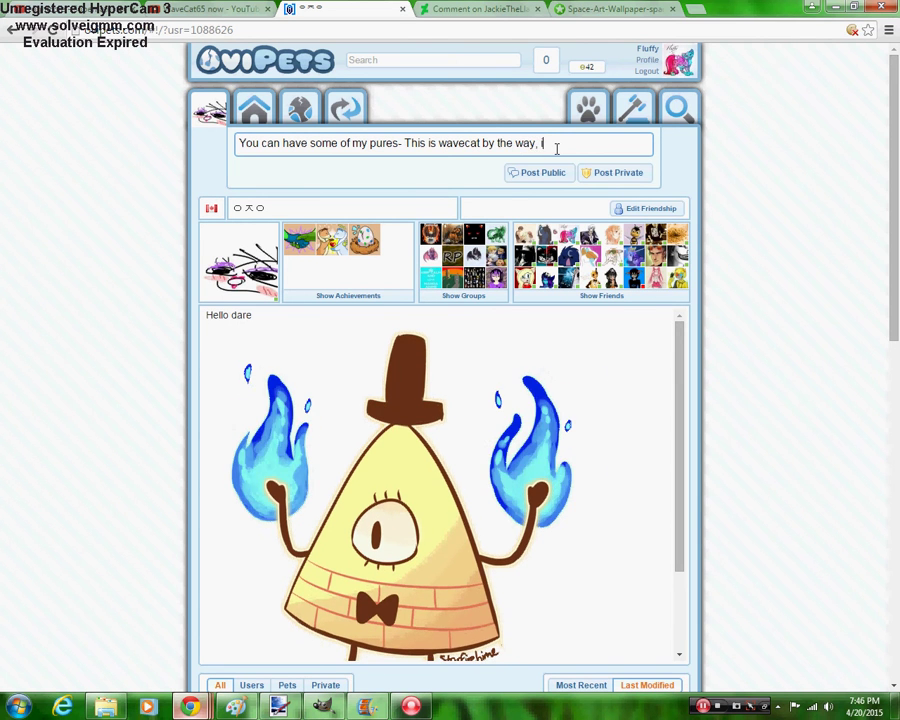
{"action": "type", "text": " chag"}
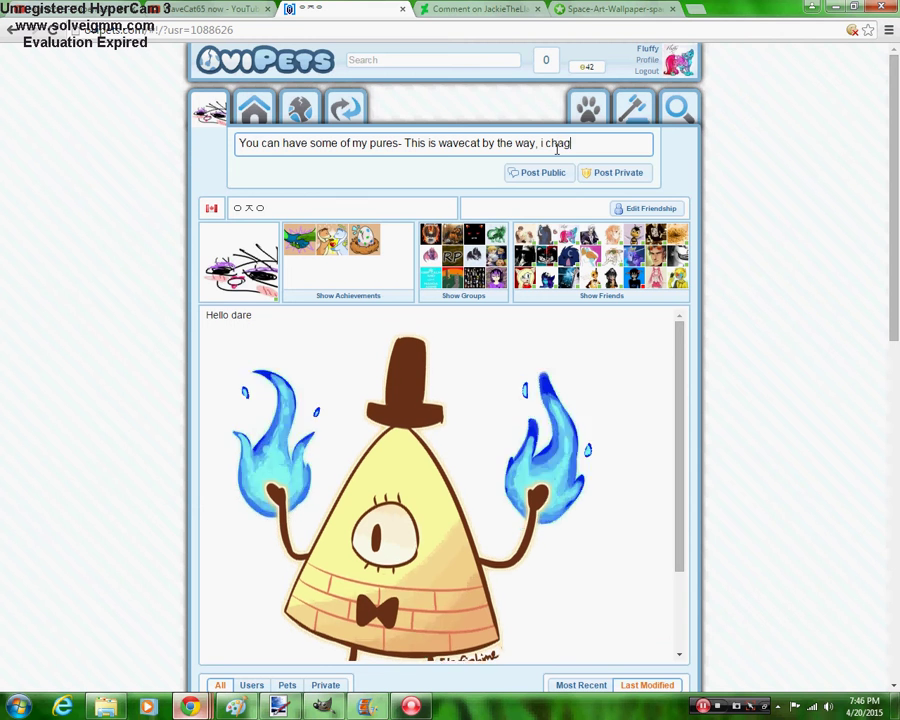
{"action": "key", "text": "BackSpace"}
{"action": "type", "text": "nged "}
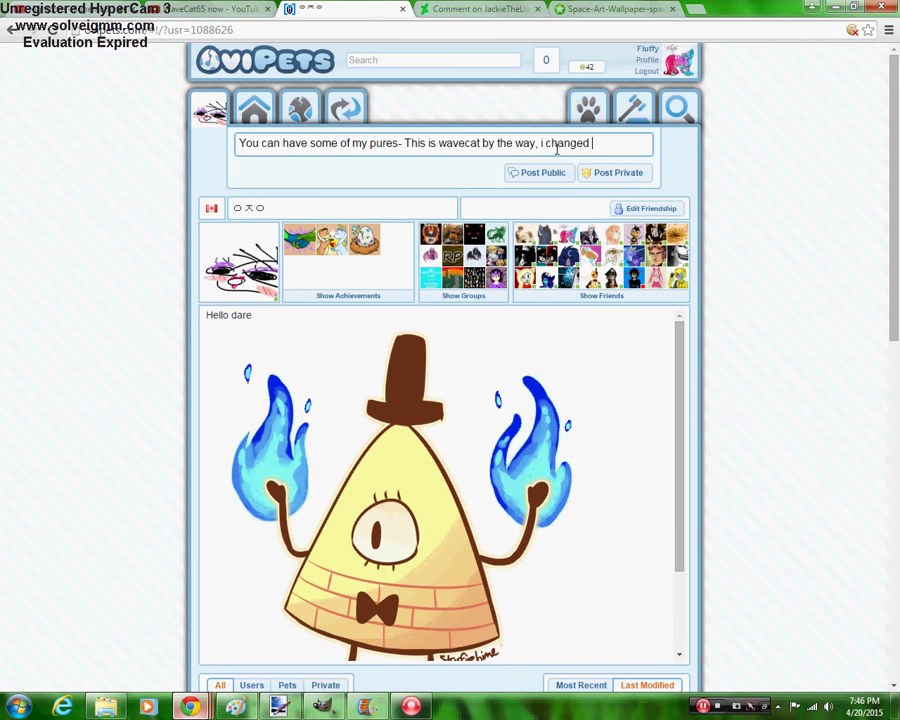
{"action": "type", "text": "my nickn"}
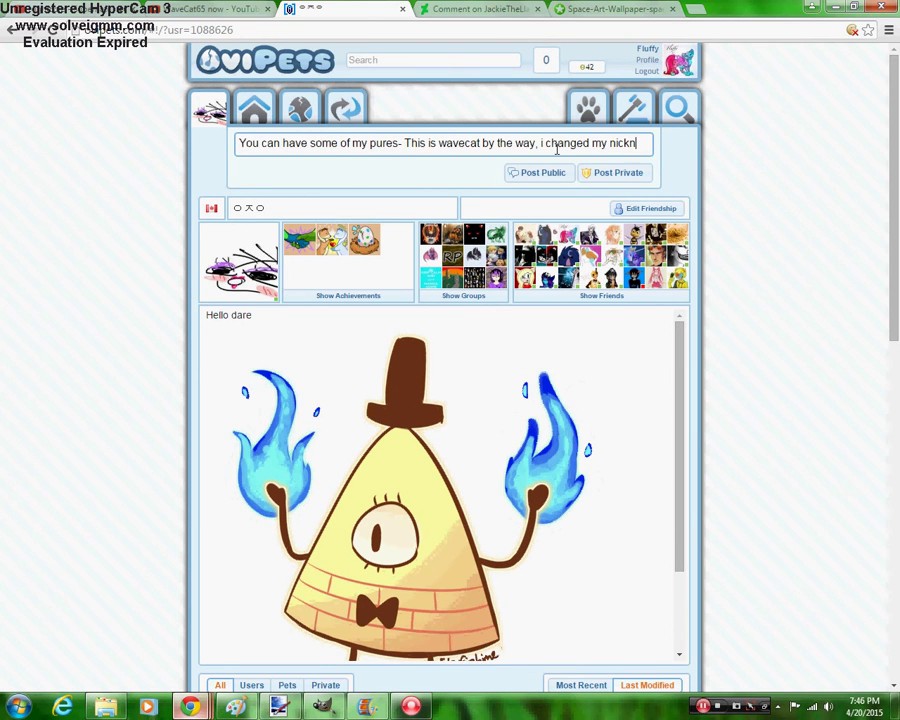
{"action": "type", "text": "ame to "}
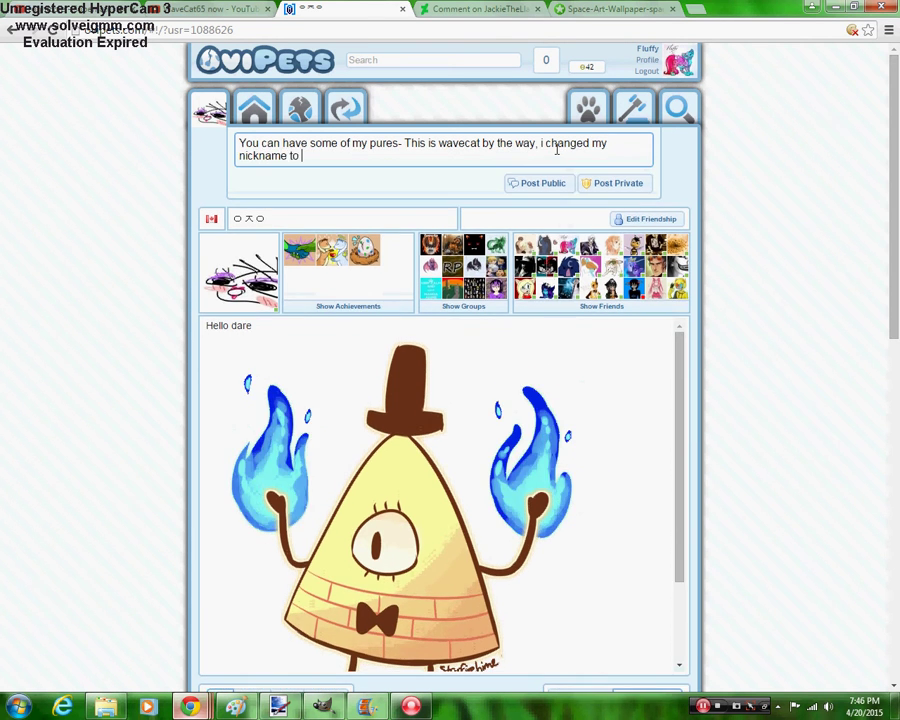
{"action": "type", "text": "Fluffy "}
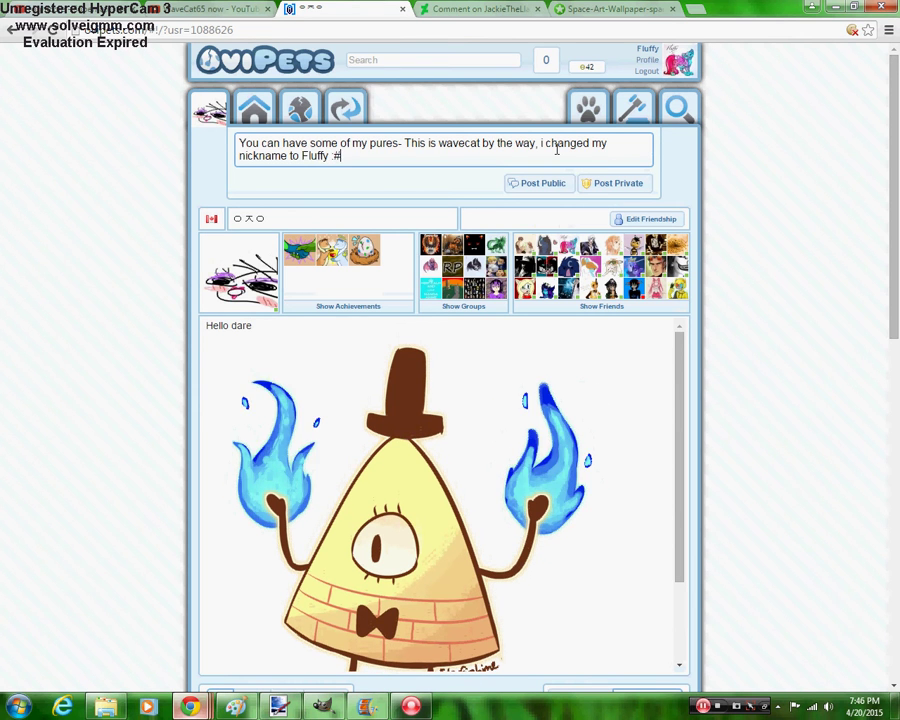
{"action": "type", "text": ":3"}
{"action": "left_click", "coordinate": [619, 186]}
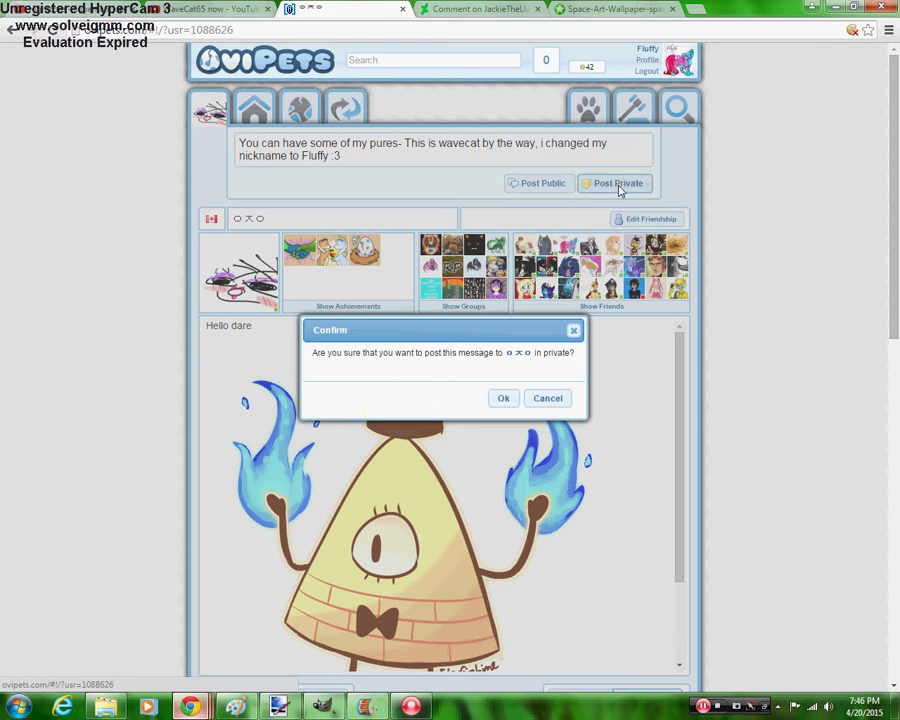
{"action": "left_click", "coordinate": [502, 397]}
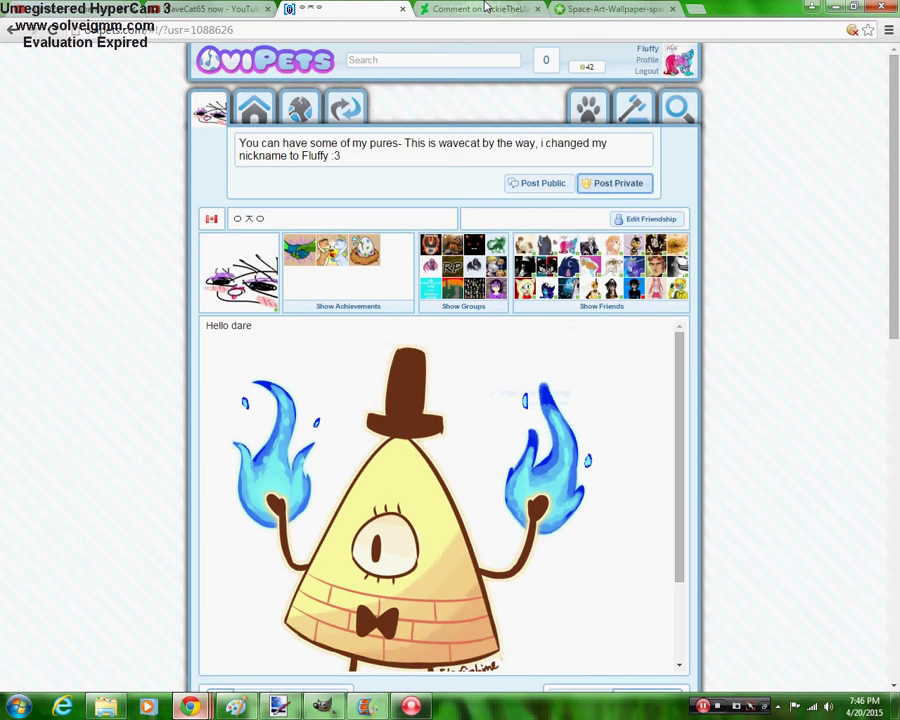
Reload the DeviantArt comment thread, and switch to Paint to select the Fill tool for the heart band drawing
{"action": "left_click", "coordinate": [485, 8]}
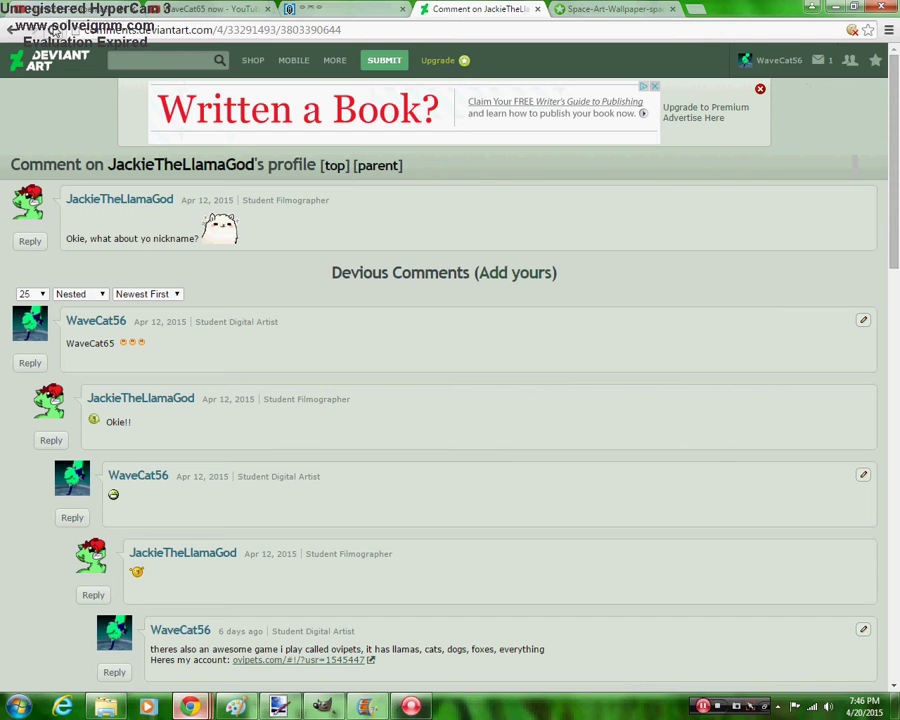
{"action": "key", "text": "F5"}
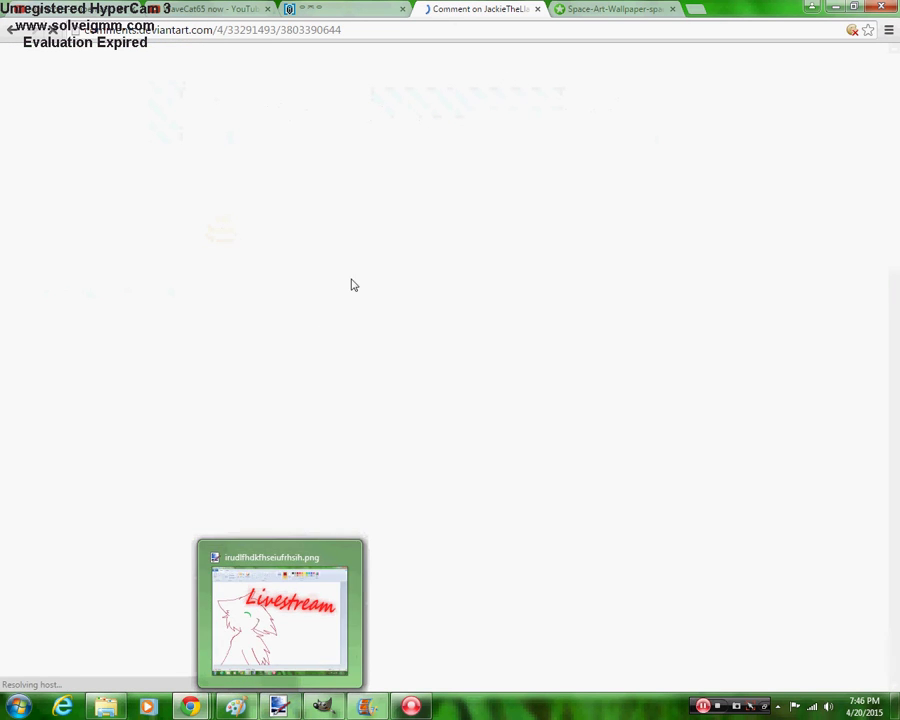
{"action": "mouse_move", "coordinate": [235, 707]}
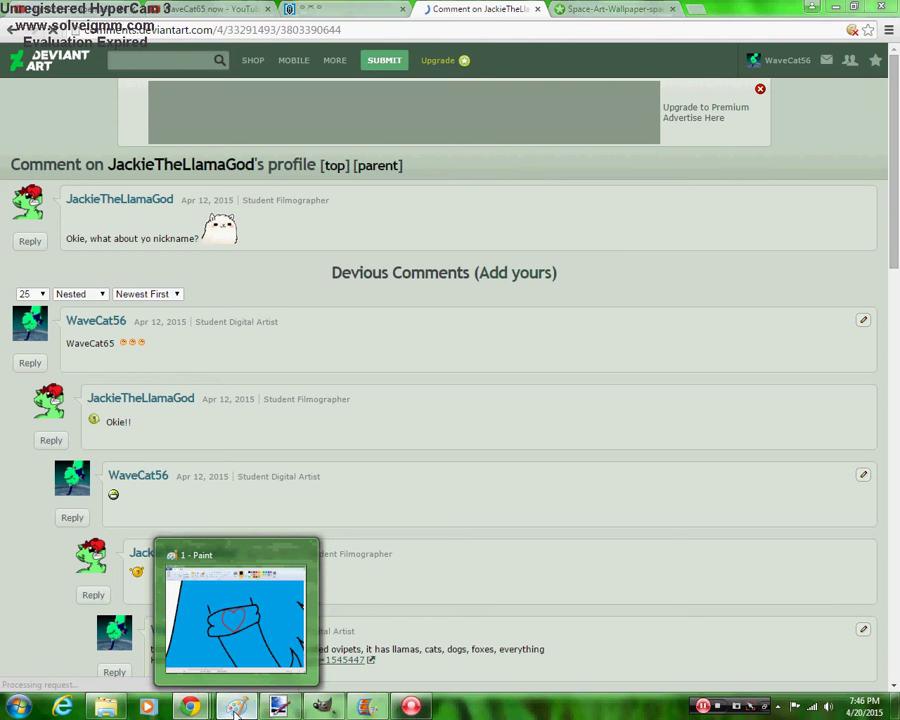
{"action": "left_click", "coordinate": [235, 707]}
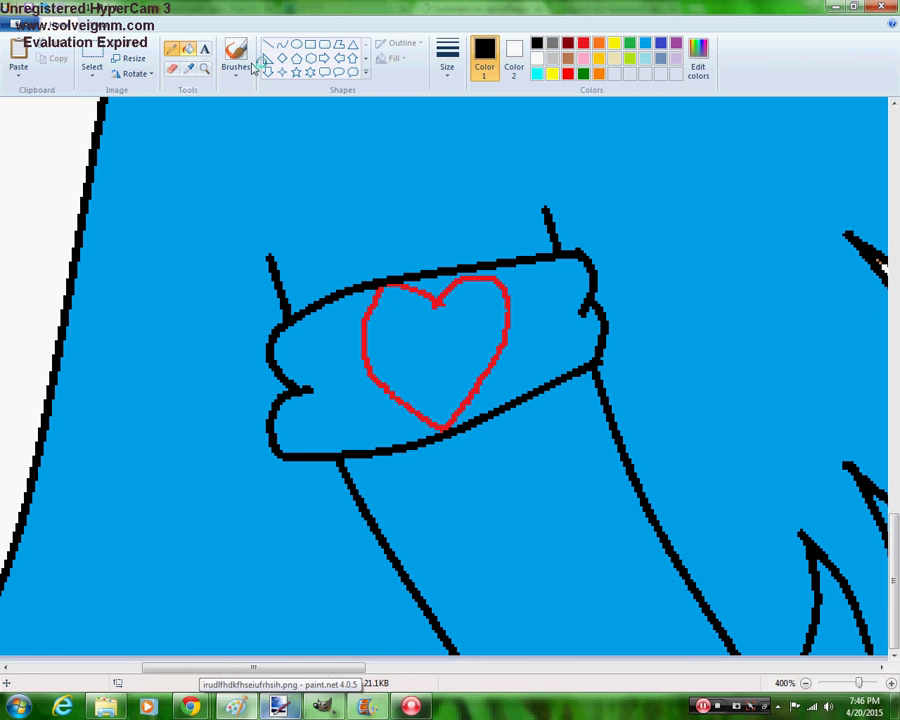
{"action": "left_click", "coordinate": [188, 48]}
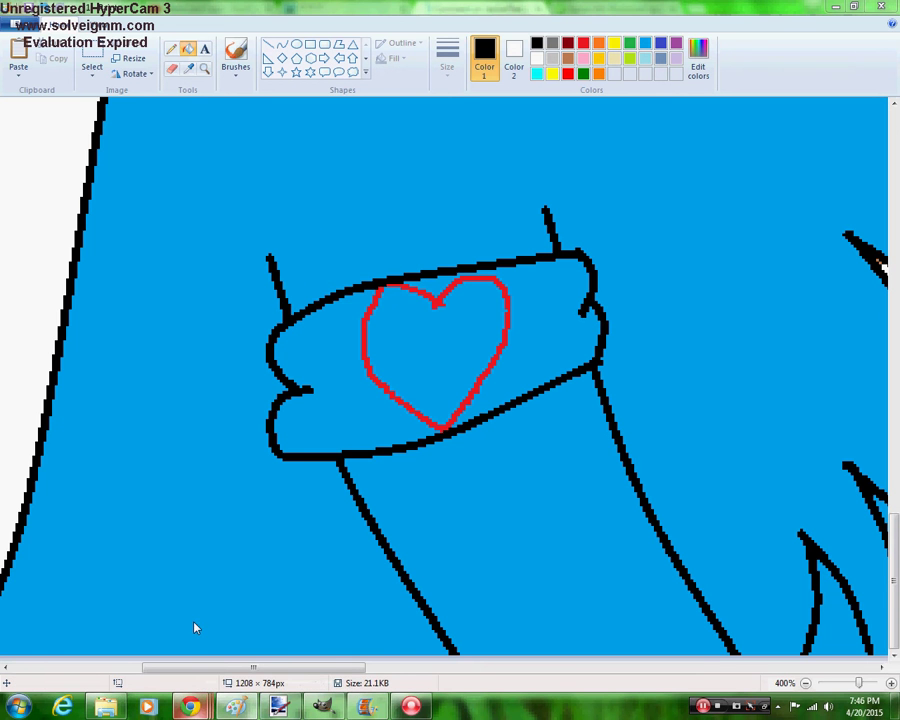
Return to DeviantArt in Chrome and open your own profile page in a separate tab
{"action": "mouse_move", "coordinate": [190, 707]}
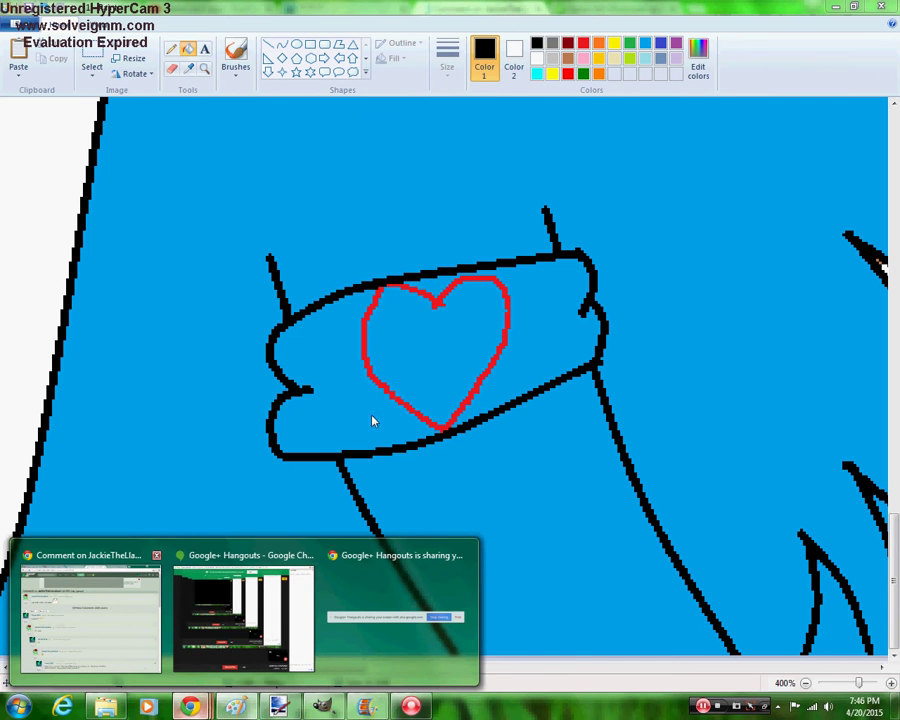
{"action": "left_click", "coordinate": [90, 615]}
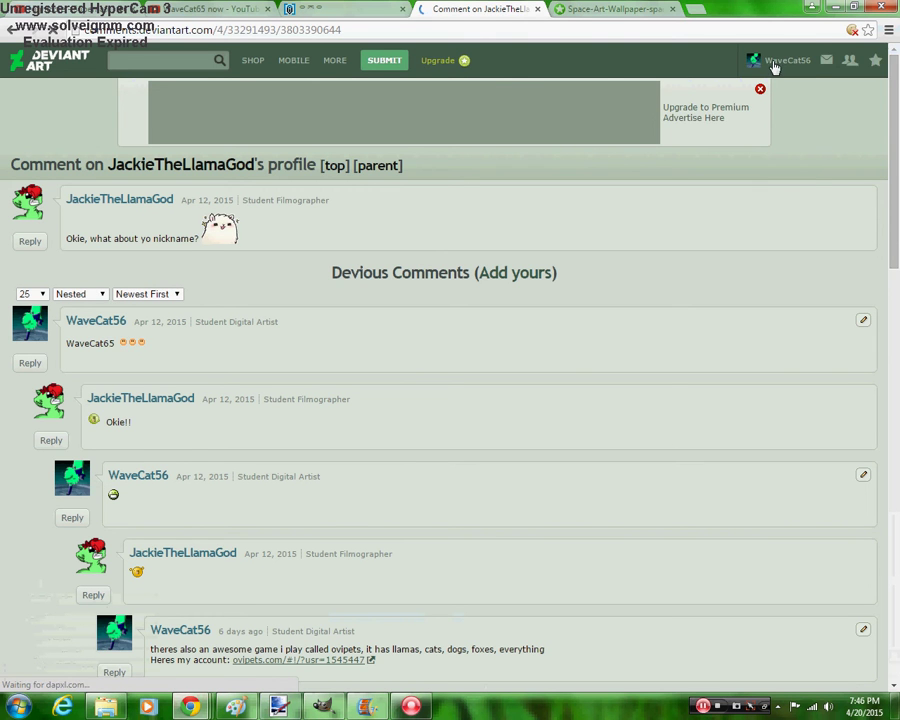
{"action": "mouse_move", "coordinate": [771, 72]}
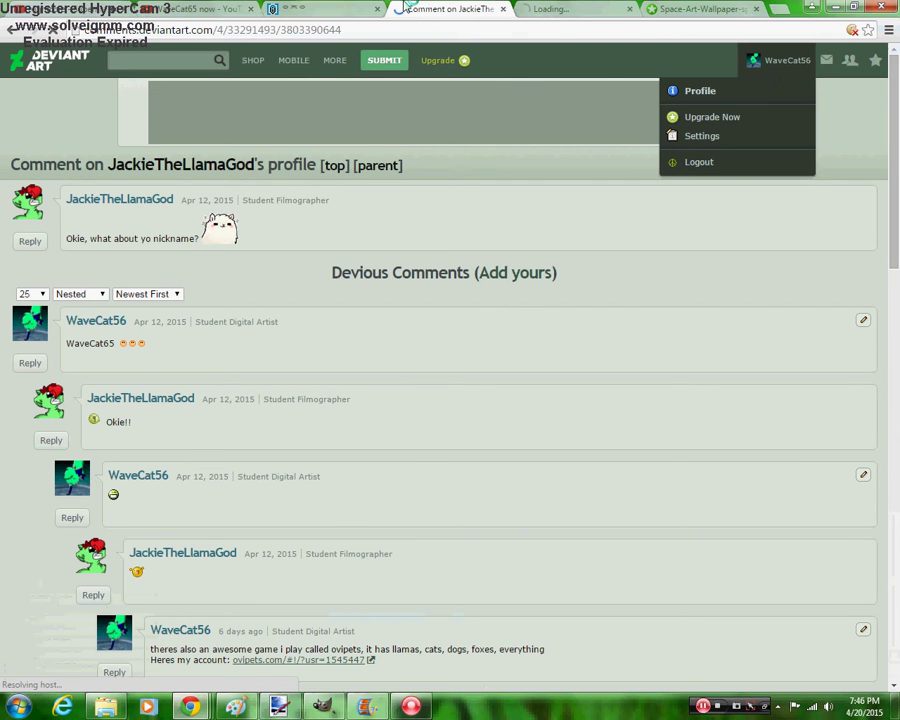
{"action": "left_click", "coordinate": [565, 9]}
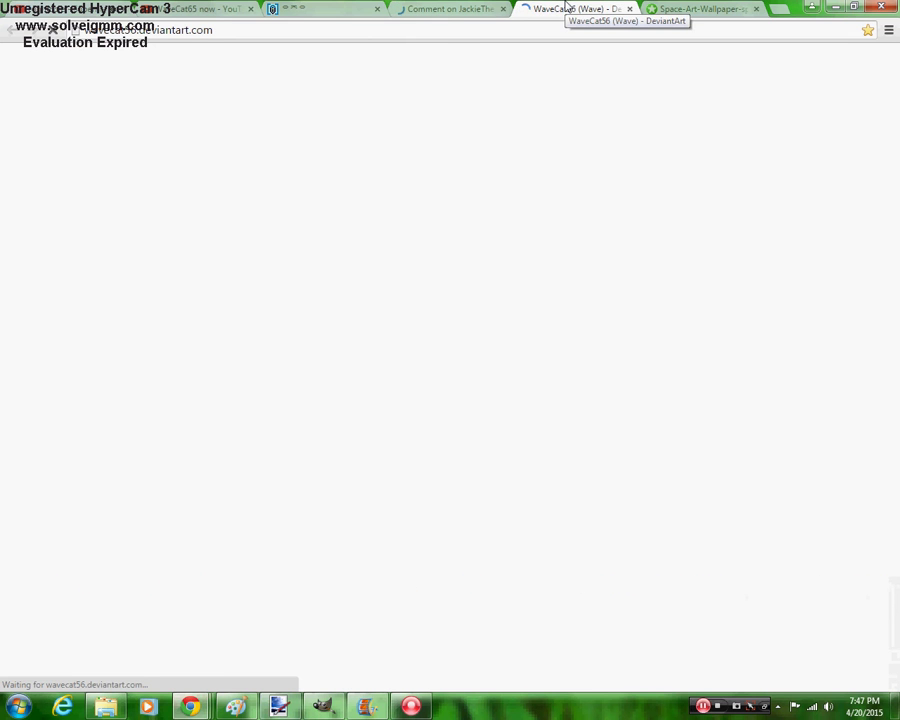
{"action": "left_click", "coordinate": [320, 9]}
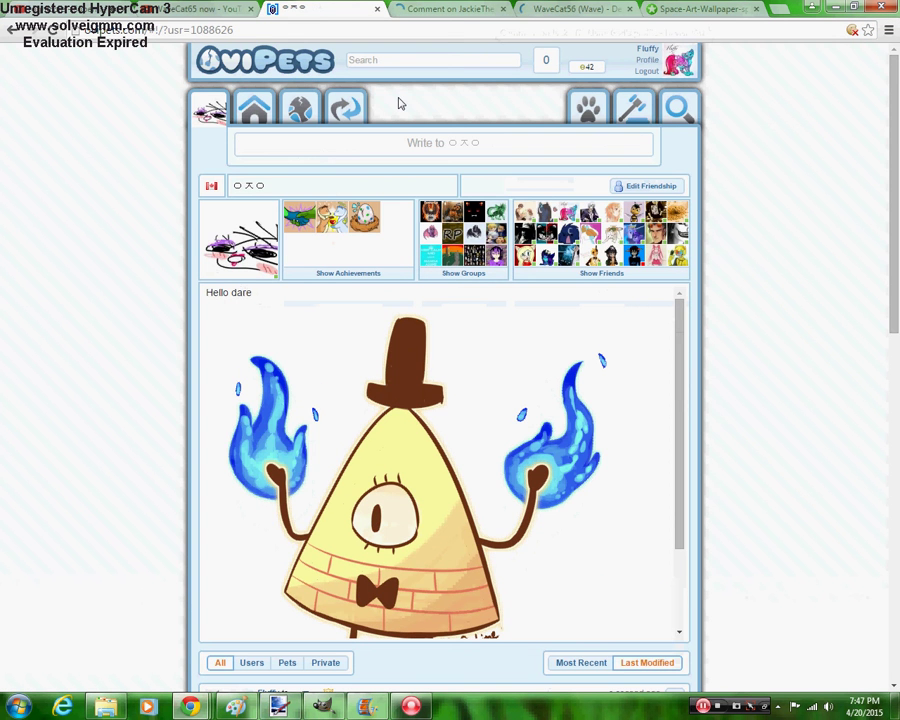
{"action": "left_click", "coordinate": [455, 9]}
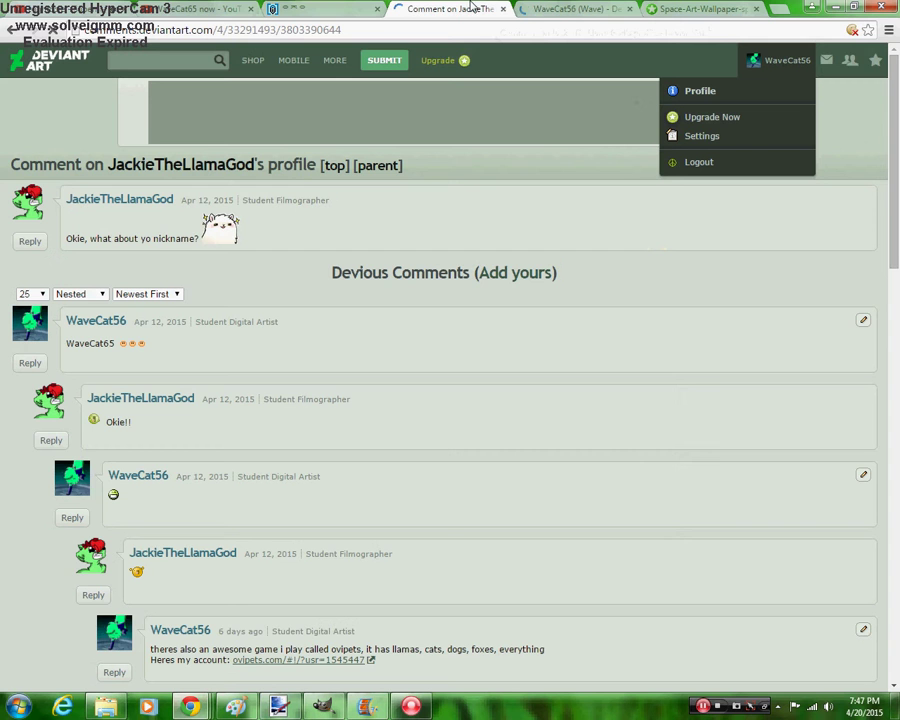
{"action": "left_click", "coordinate": [565, 8]}
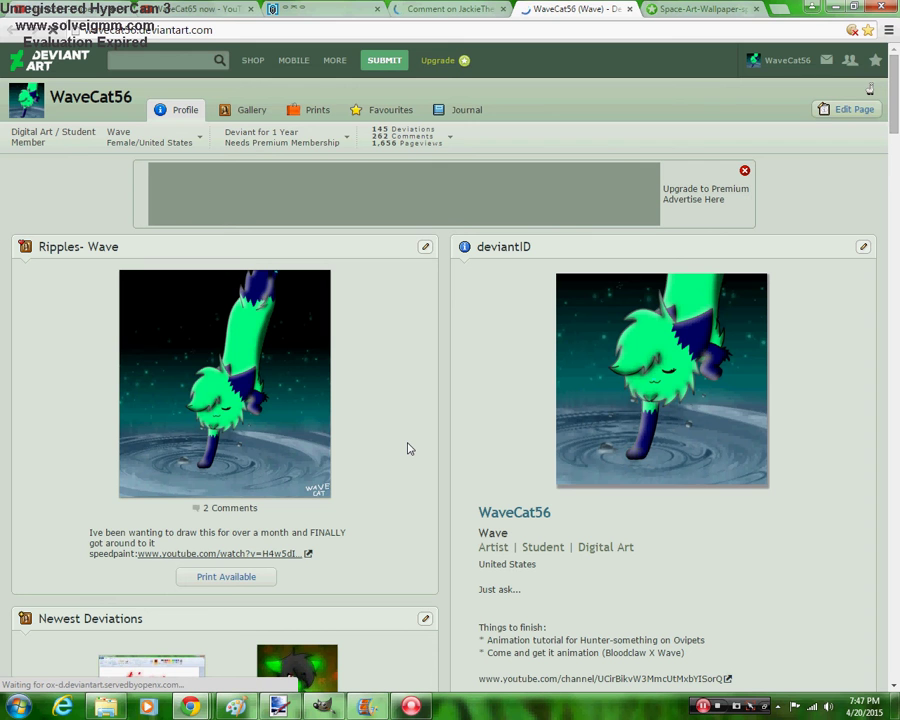
Try to edit the "Ripples- Wave" widget on the profile page, checking the comment thread and OviPets while it loads
{"action": "left_click", "coordinate": [436, 259]}
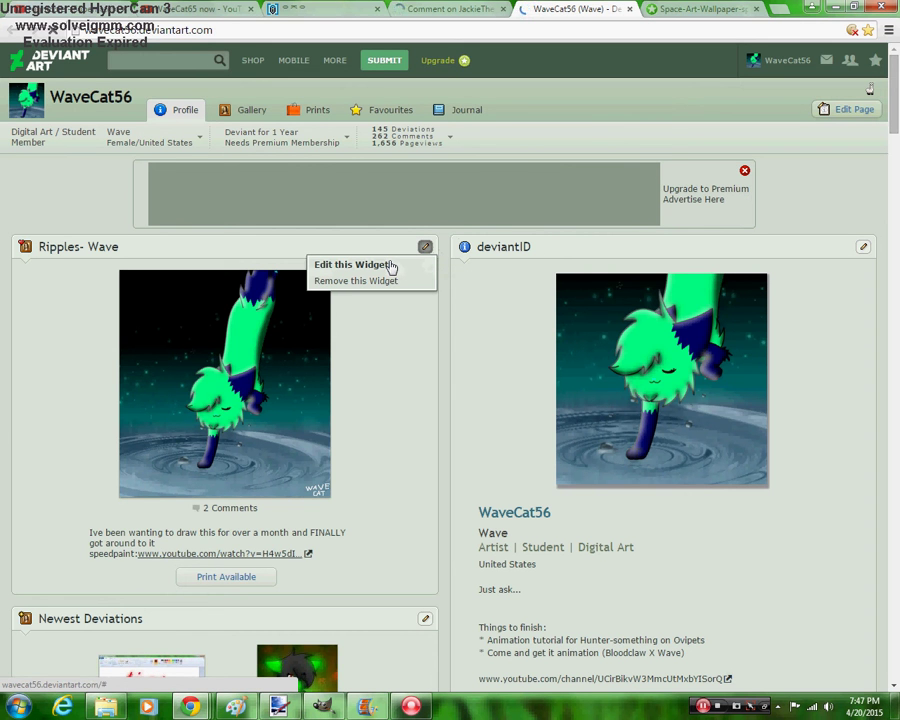
{"action": "left_click", "coordinate": [450, 8]}
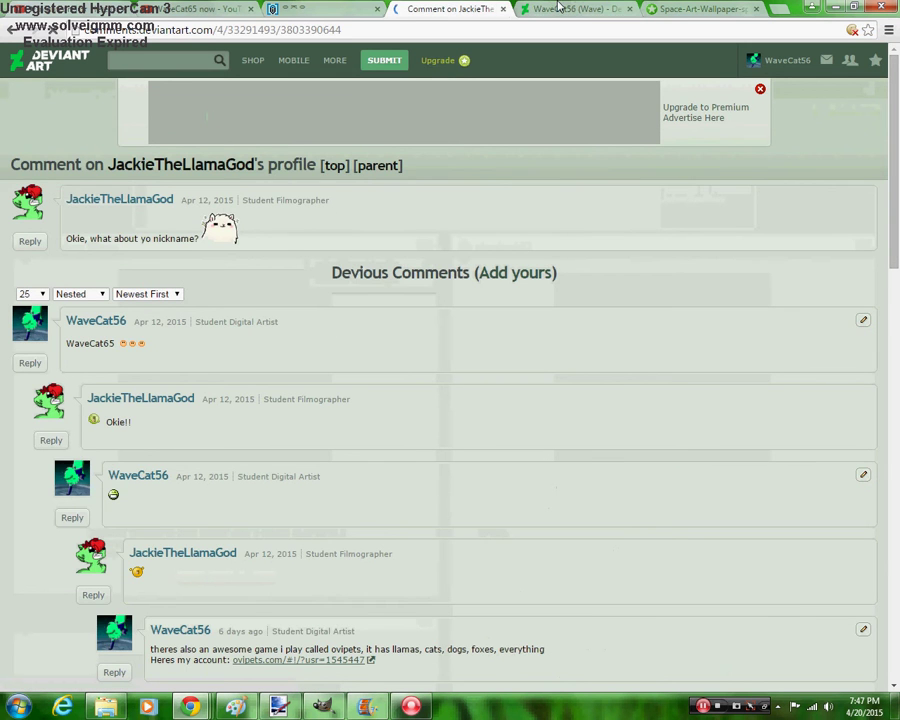
{"action": "left_click", "coordinate": [560, 8]}
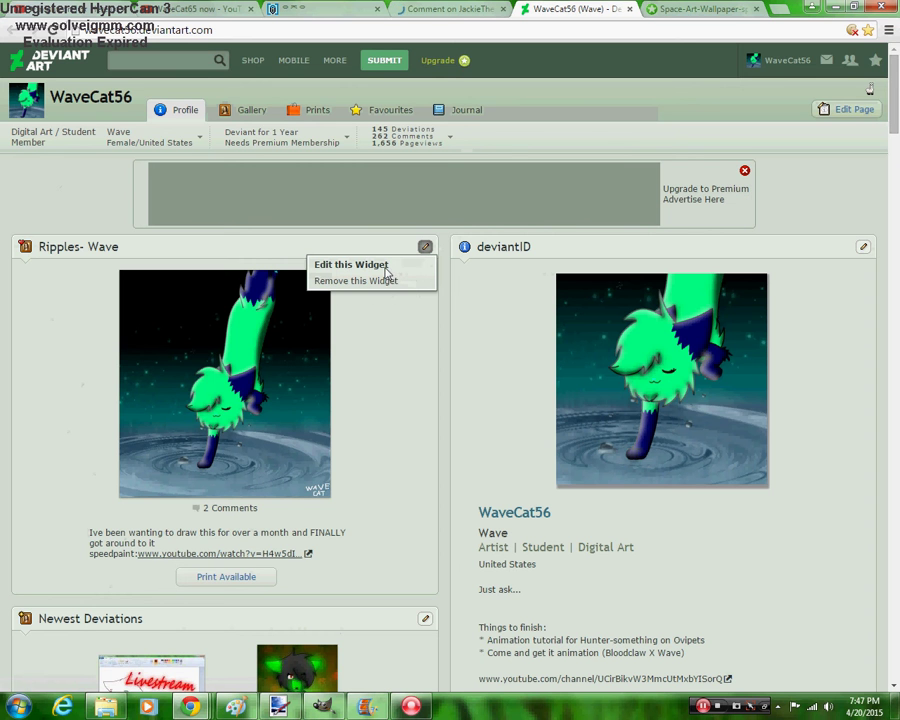
{"action": "left_click", "coordinate": [336, 7]}
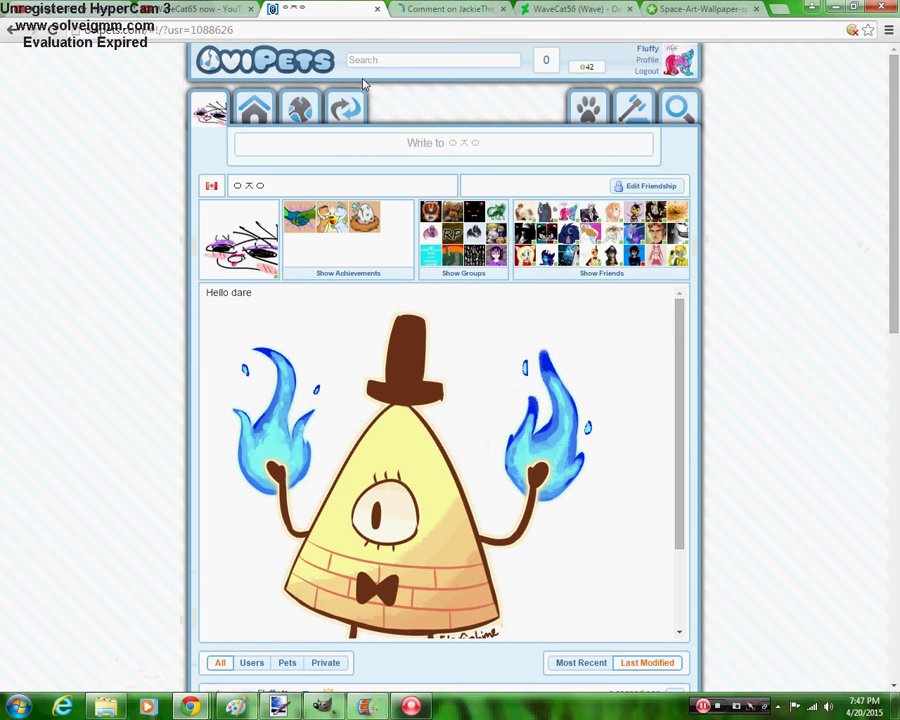
{"action": "left_click", "coordinate": [428, 9]}
{"action": "key", "text": "ctrl+Tab"}
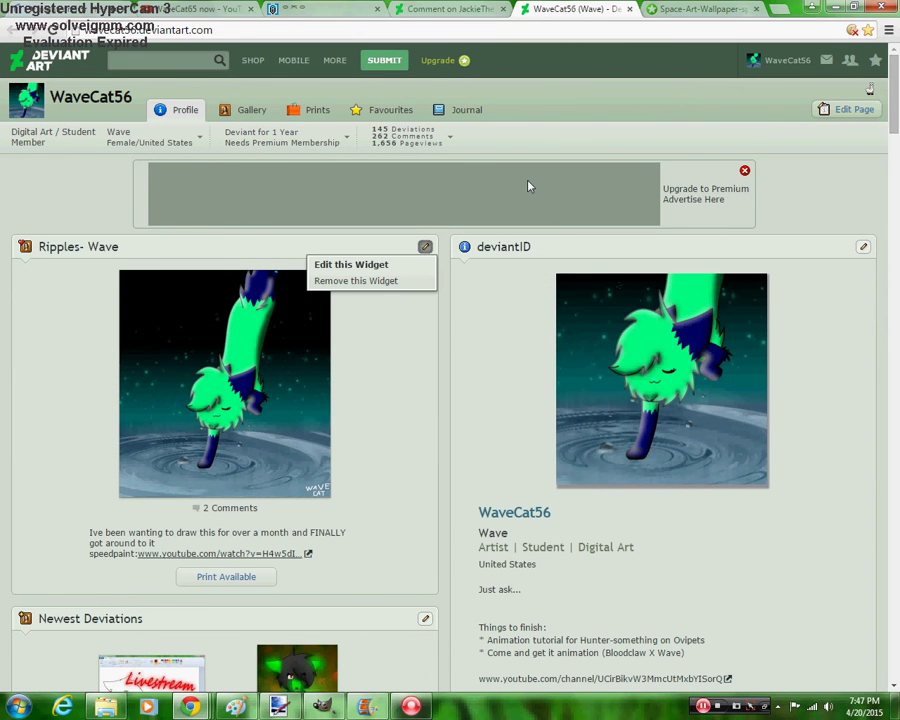
Switch to the YouTube playlist video, close the extra YouTube and wallpaper pages, and skip the ad
{"action": "left_click", "coordinate": [230, 9]}
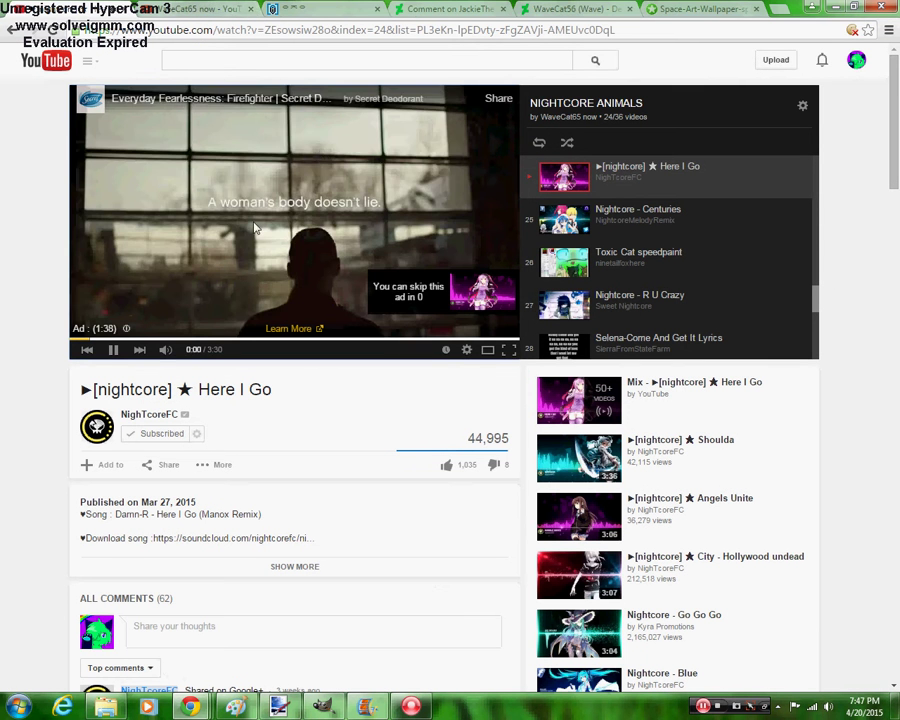
{"action": "left_click", "coordinate": [251, 9]}
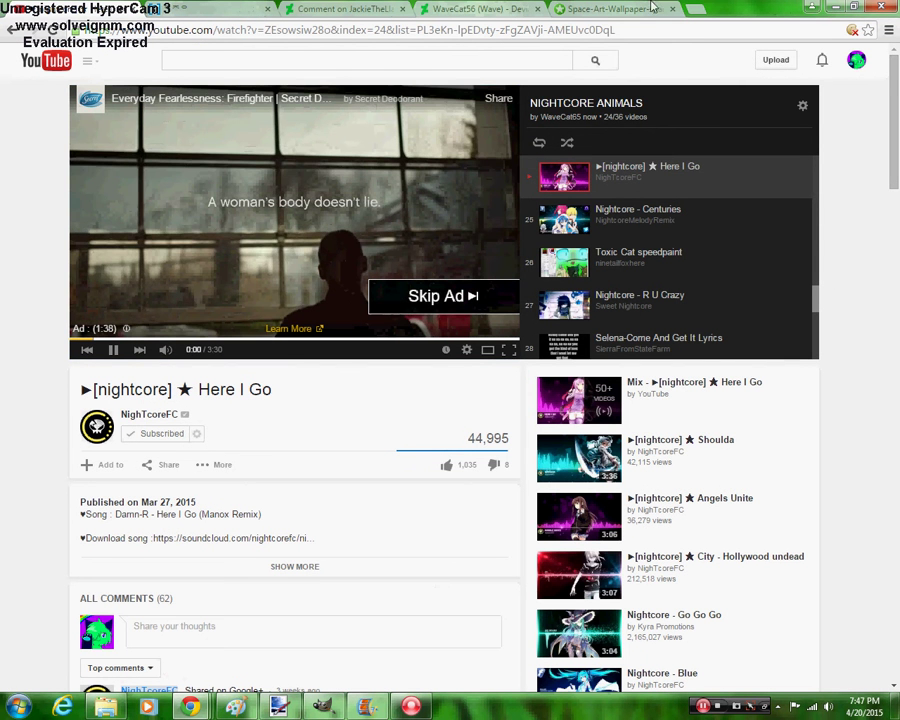
{"action": "left_click", "coordinate": [677, 10]}
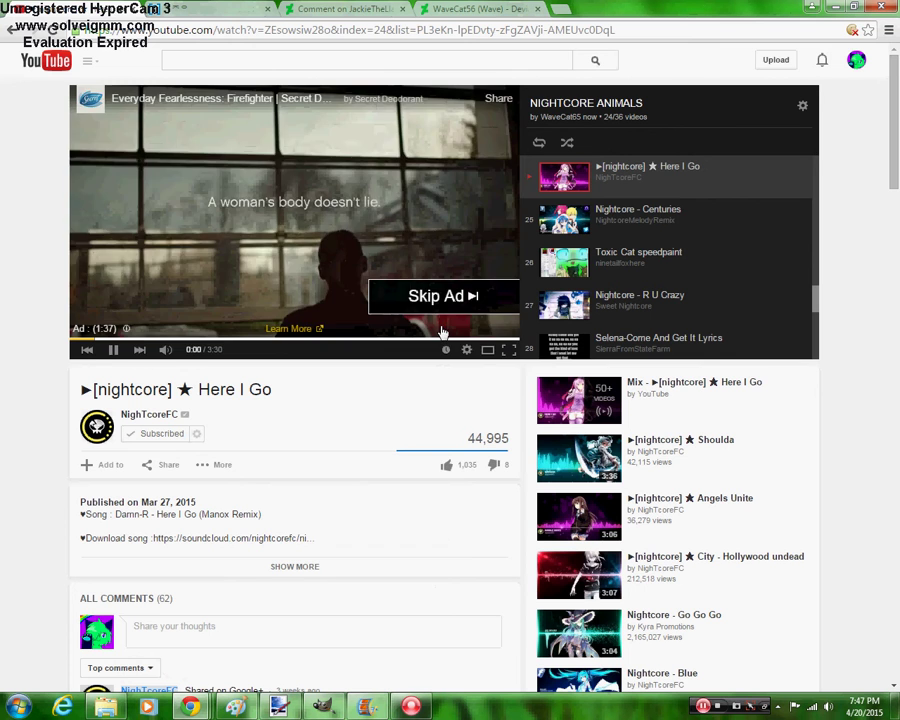
{"action": "left_click", "coordinate": [432, 295]}
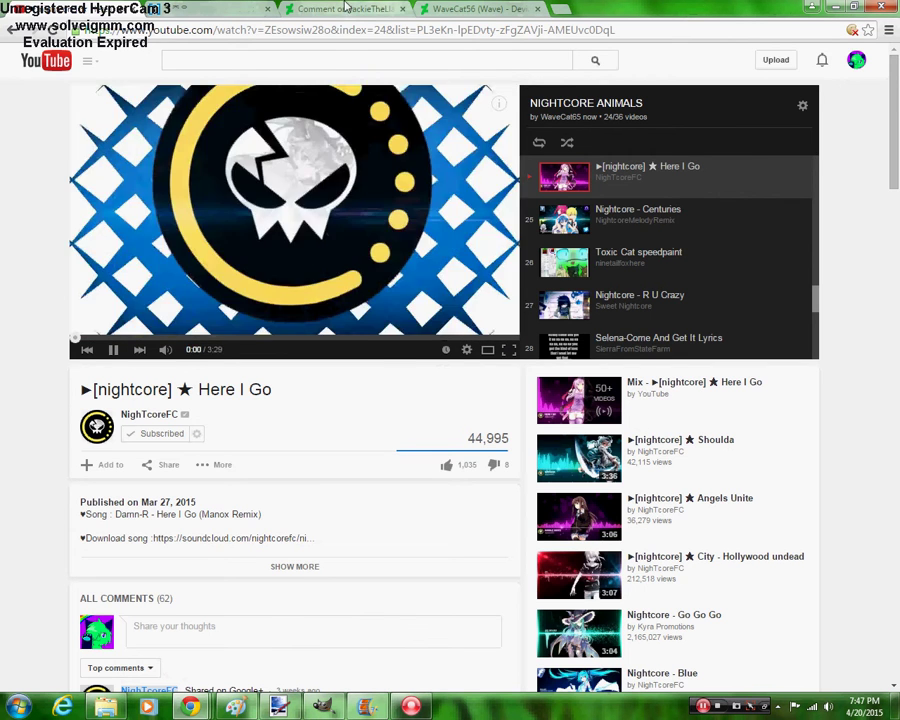
Return to the DeviantArt profile, open the "Ripples- Wave" widget's save options, and reload the page instead
{"action": "left_click", "coordinate": [380, 8]}
{"action": "left_click", "coordinate": [472, 8]}
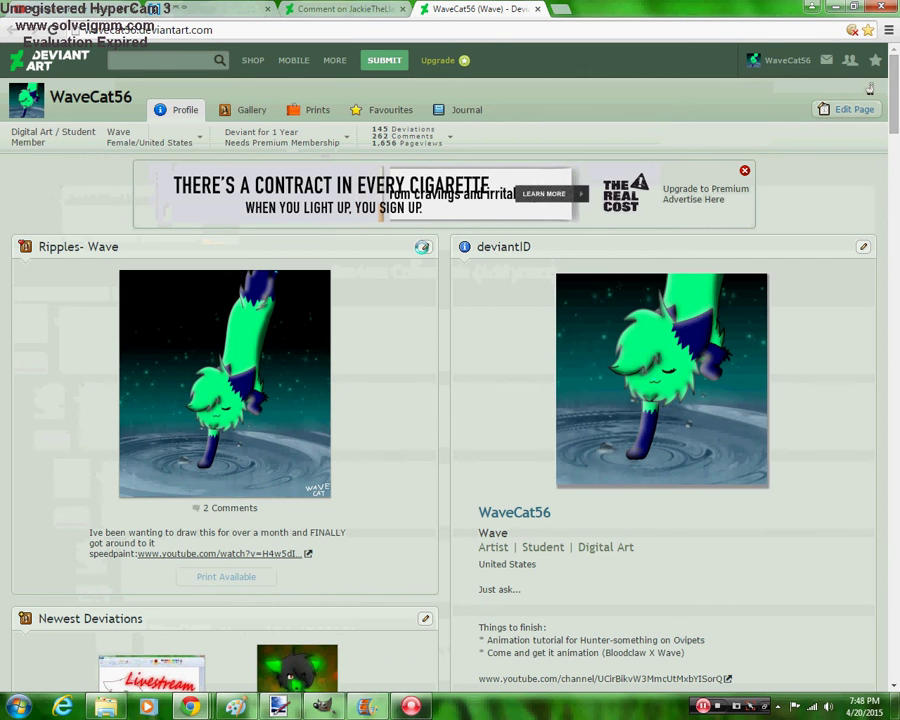
{"action": "left_click", "coordinate": [425, 248]}
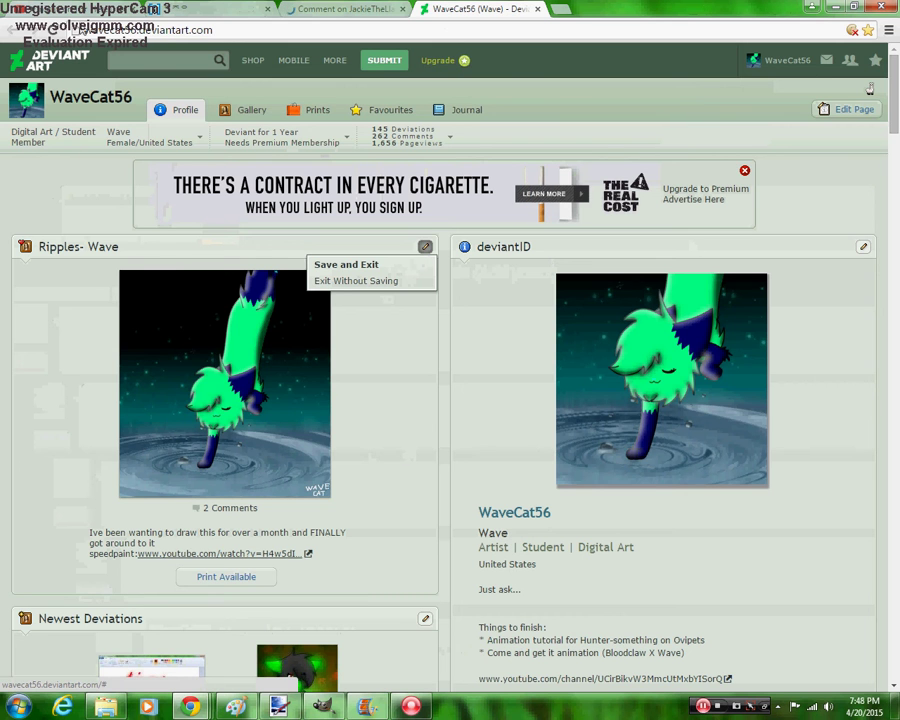
{"action": "left_click", "coordinate": [54, 30]}
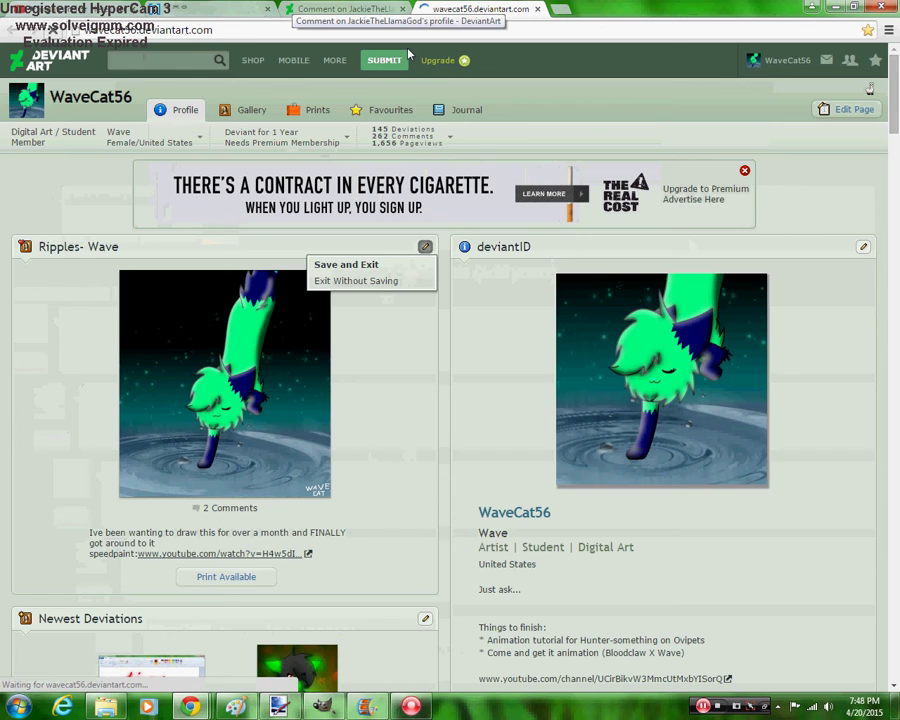
Bookmark the DeviantArt comment thread in the Bookmarks bar folder and close its page
{"action": "left_click", "coordinate": [300, 10]}
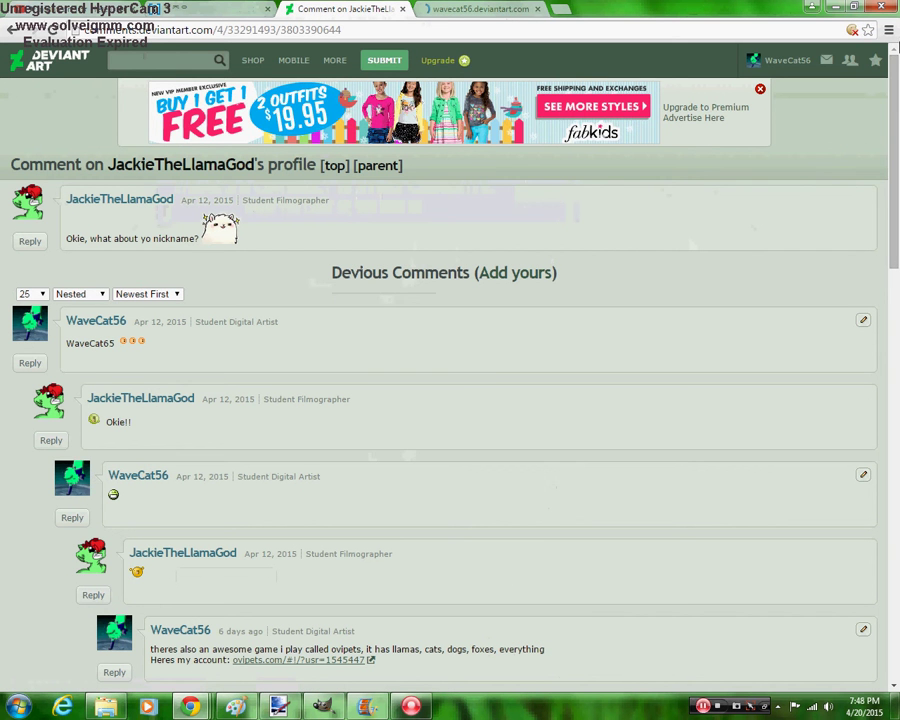
{"action": "left_click", "coordinate": [869, 31]}
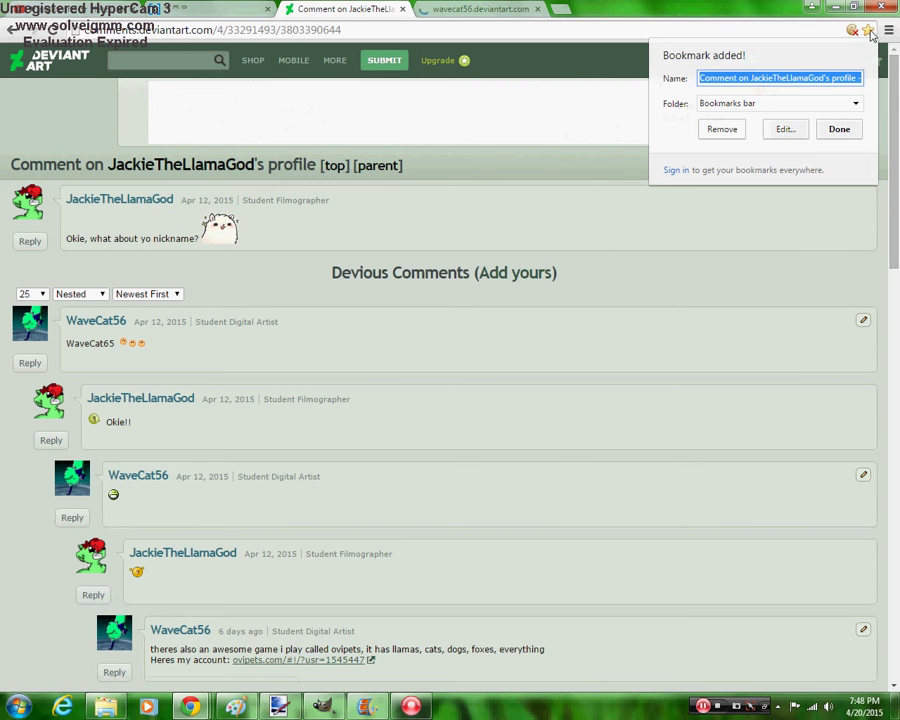
{"action": "left_click", "coordinate": [838, 130]}
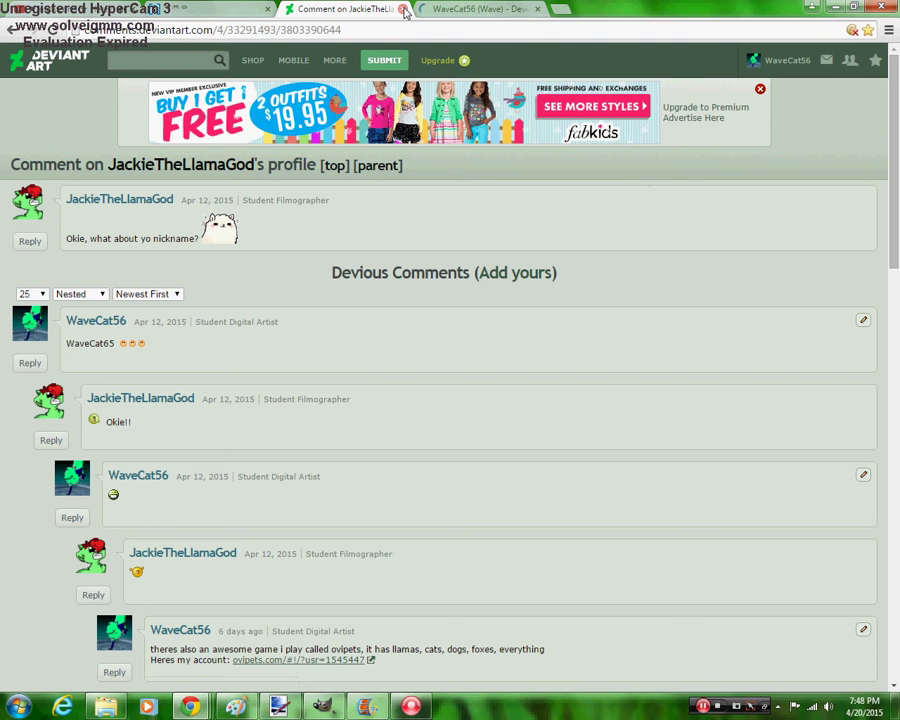
{"action": "left_click", "coordinate": [403, 9]}
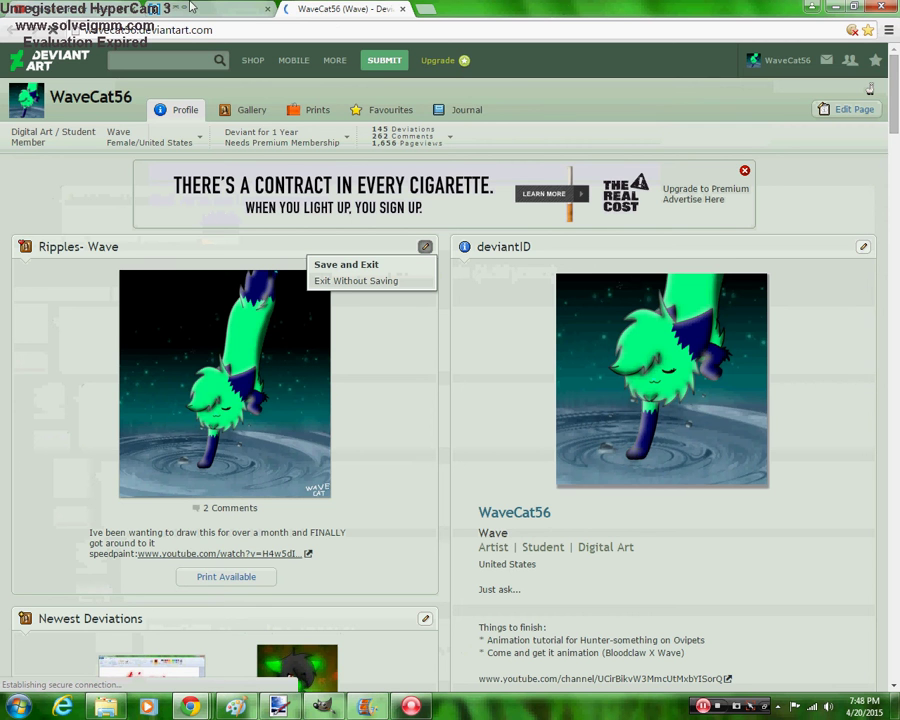
Switch to OviPets, read the rest of the friend's profile description, and open the friend's hatchery
{"action": "left_click", "coordinate": [191, 7]}
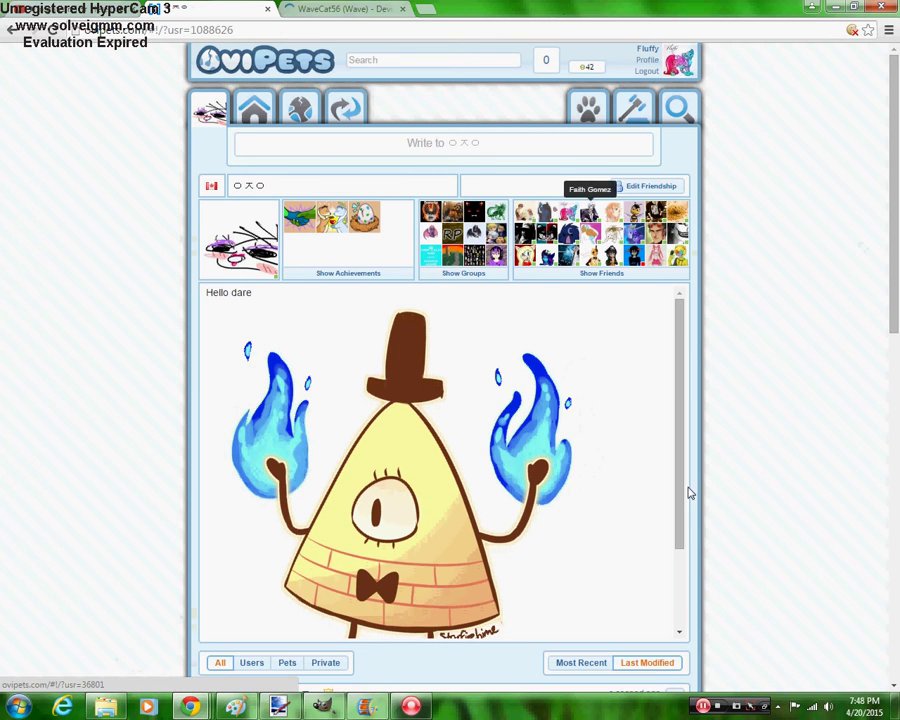
{"action": "left_click_drag", "start_coordinate": [688, 492], "coordinate": [695, 556]}
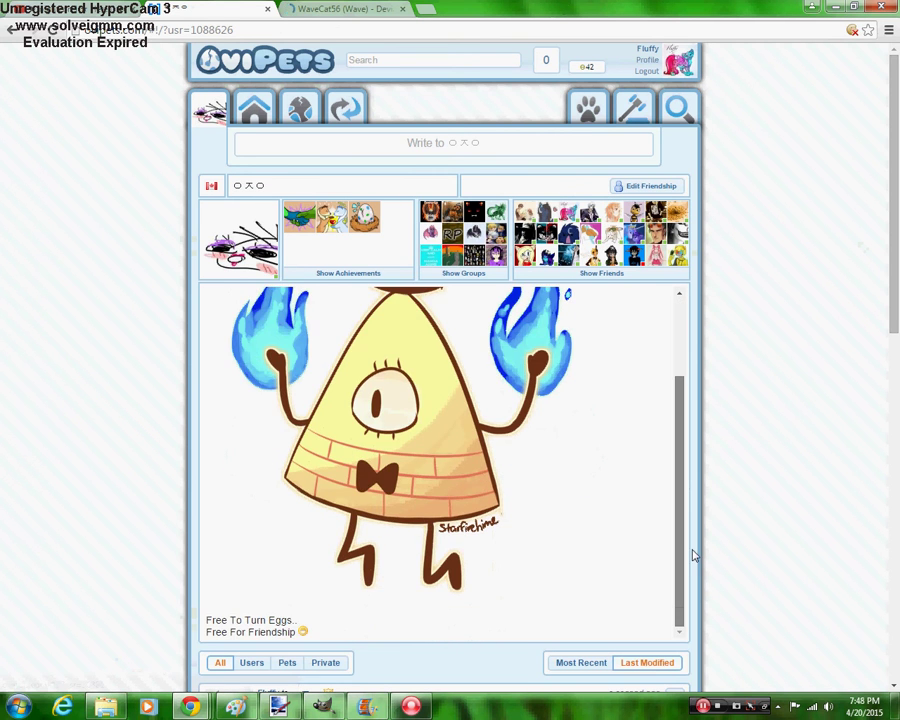
{"action": "left_click", "coordinate": [301, 110]}
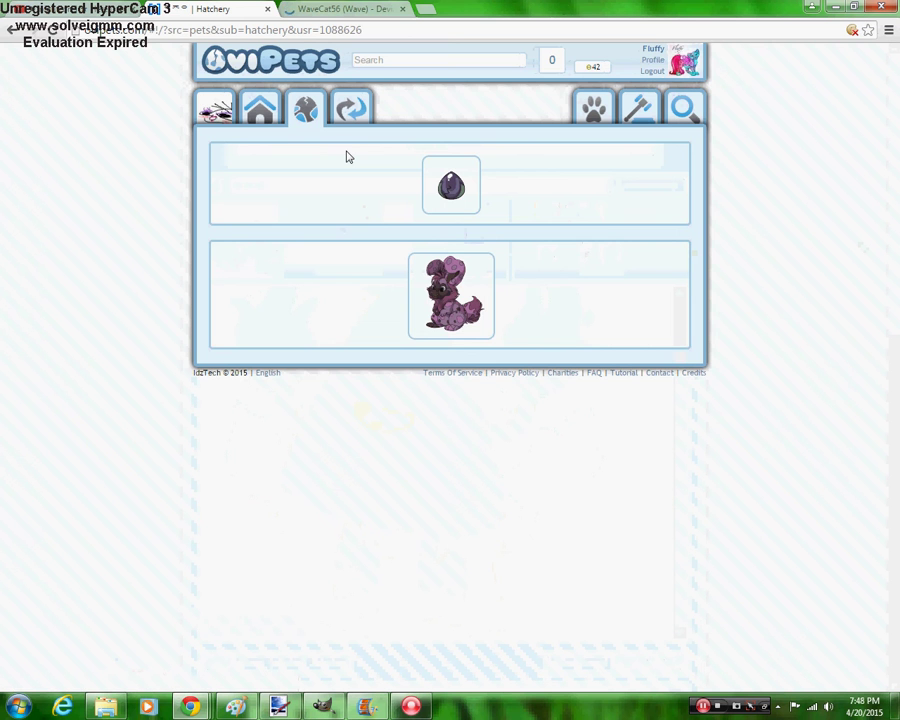
Return to the DeviantArt profile and open the "Ripples- Wave" featured widget for editing
{"action": "left_click", "coordinate": [312, 7]}
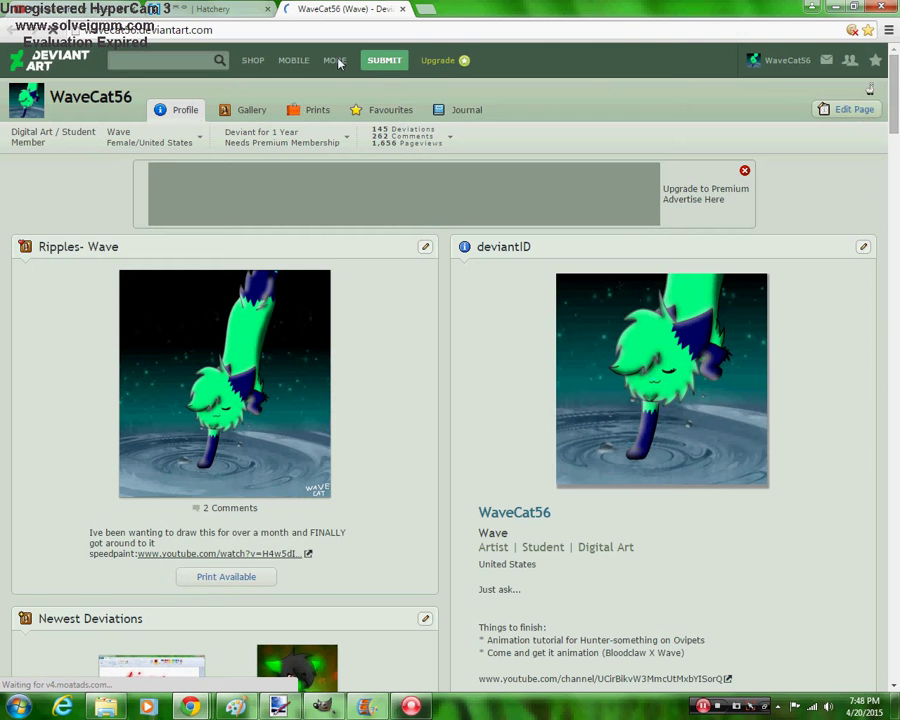
{"action": "left_click", "coordinate": [212, 8]}
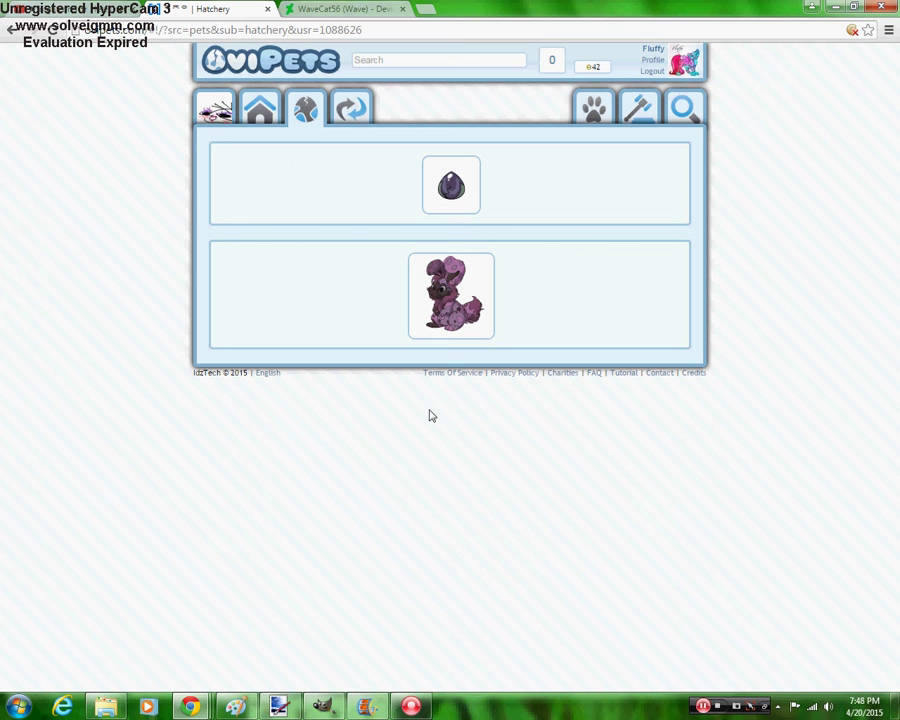
{"action": "key", "text": "ctrl+Tab"}
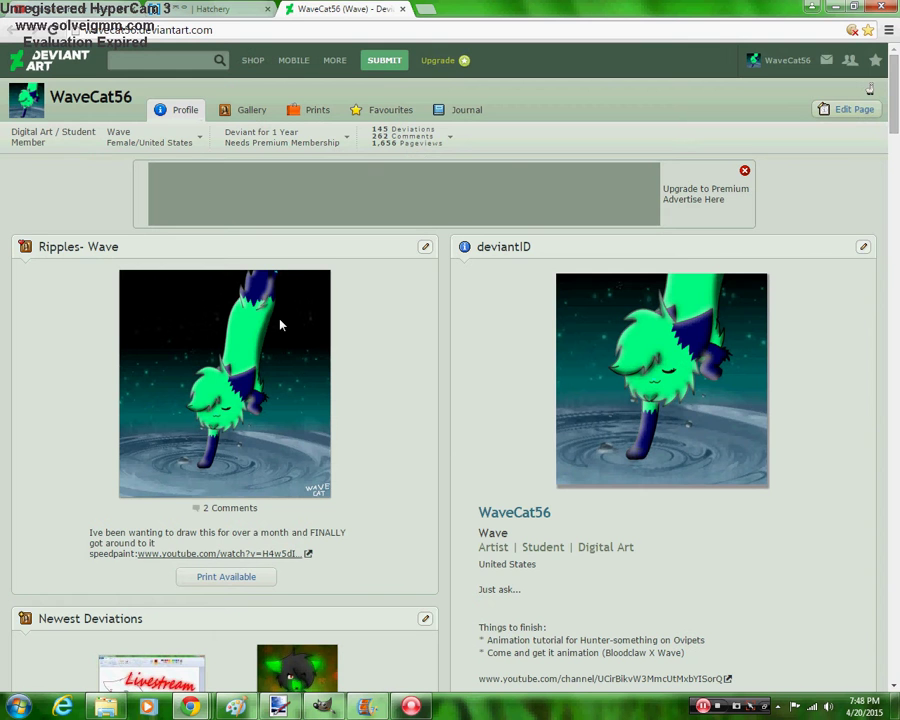
{"action": "left_click", "coordinate": [425, 248]}
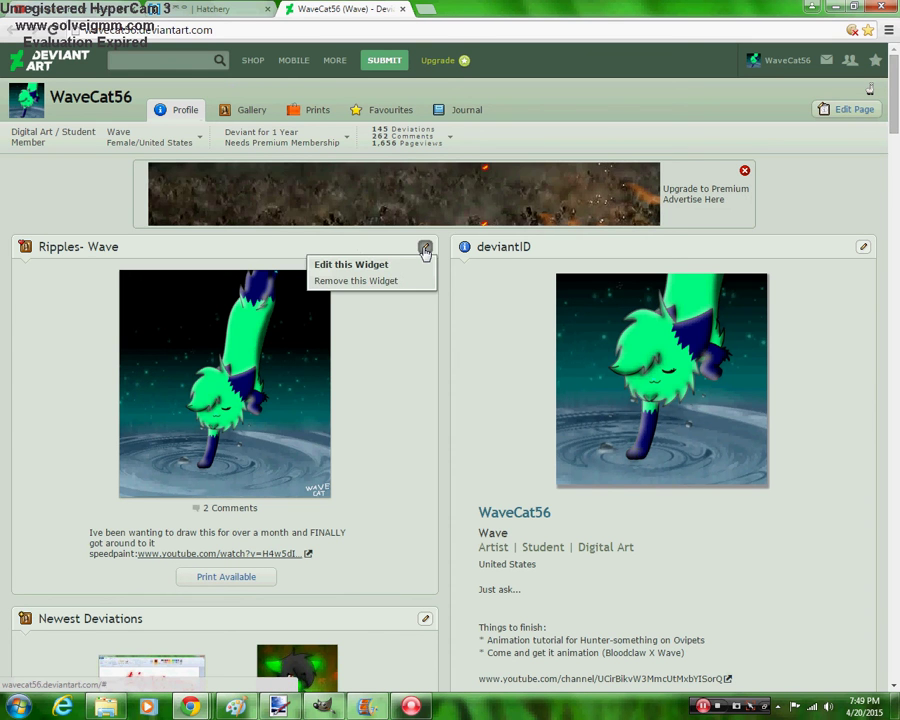
{"action": "left_click", "coordinate": [369, 266]}
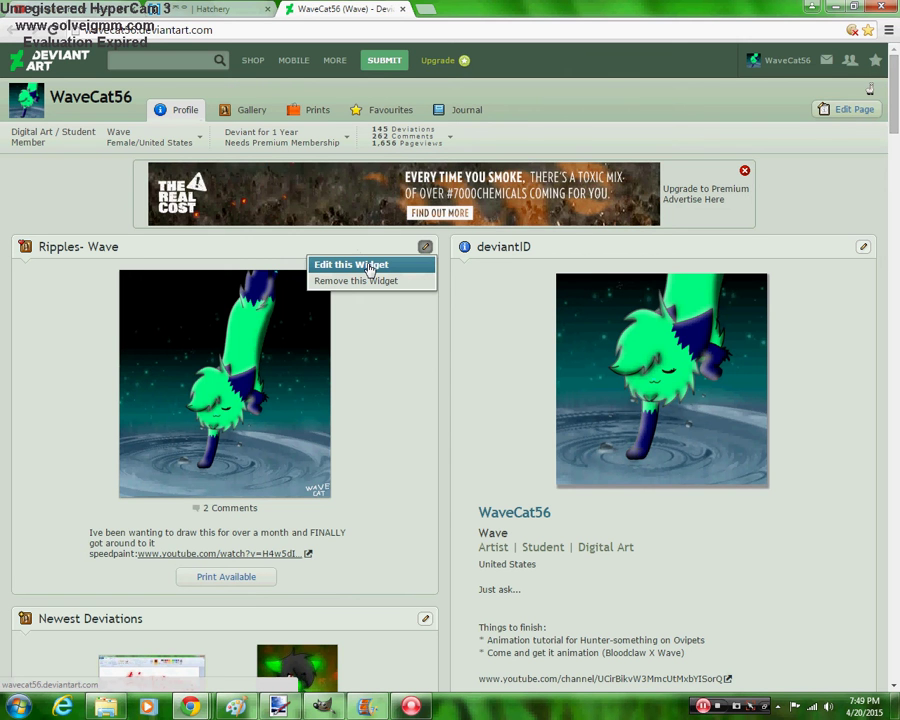
{"action": "left_click", "coordinate": [369, 266]}
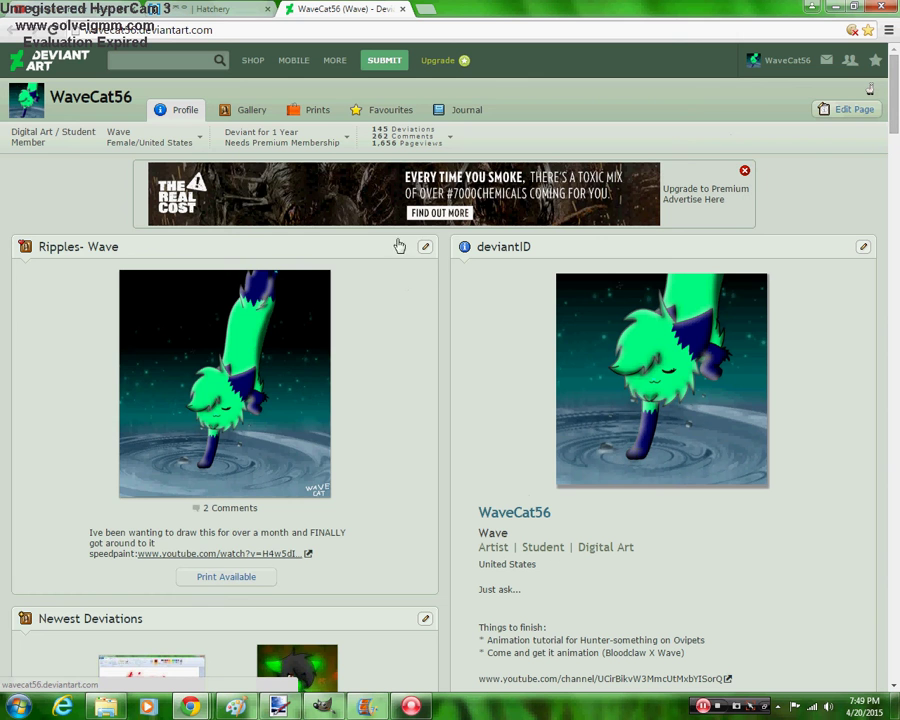
{"action": "left_click", "coordinate": [425, 246]}
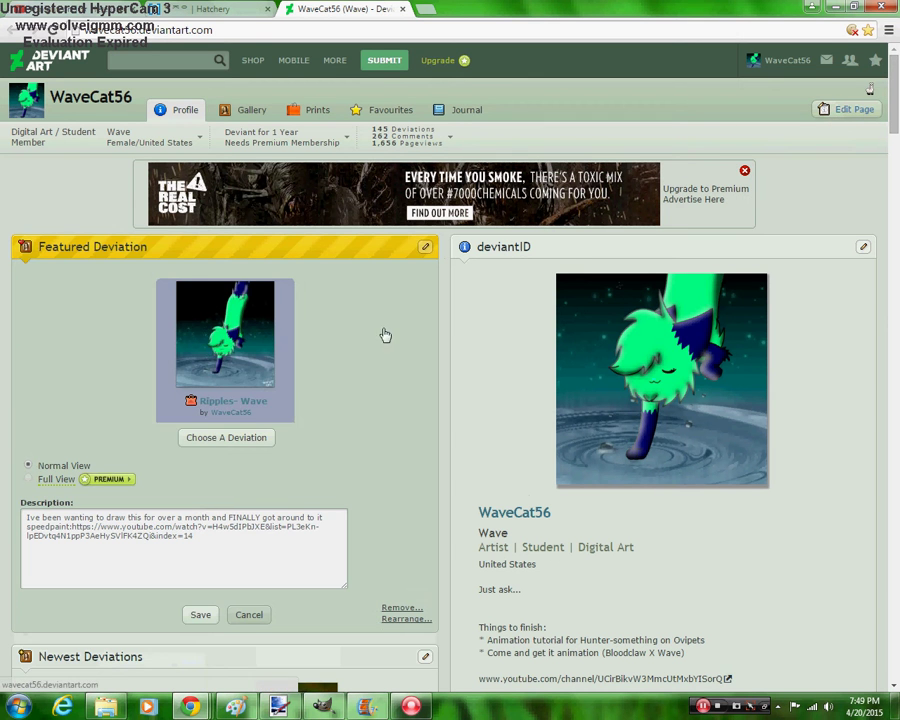
Choose "Toxic Skull- Power" as the featured deviation and replace the description with "Speedpaint:"
{"action": "left_click", "coordinate": [249, 441]}
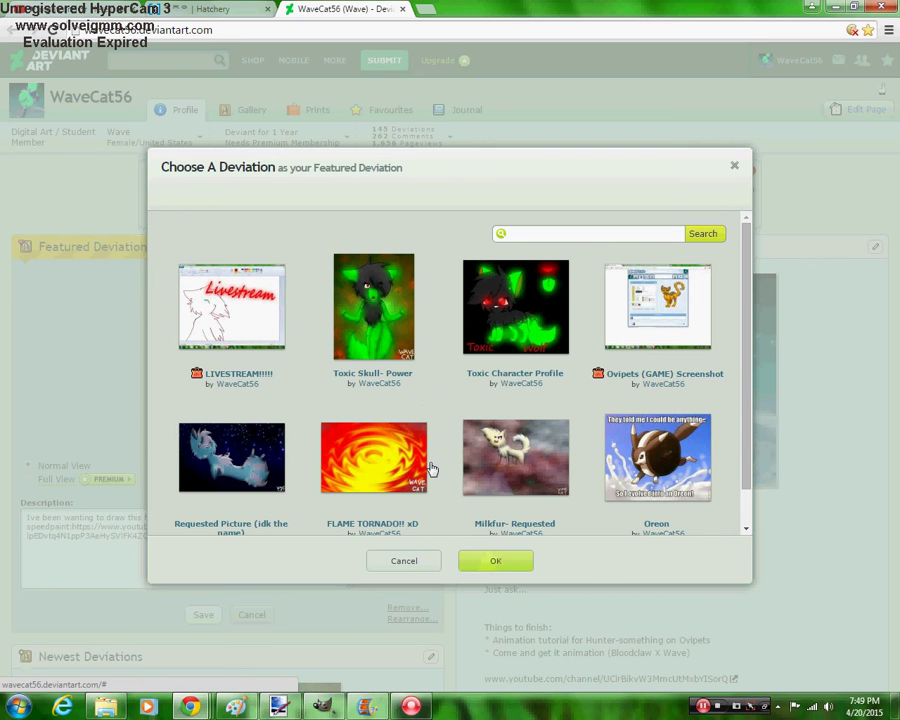
{"action": "left_click", "coordinate": [482, 563]}
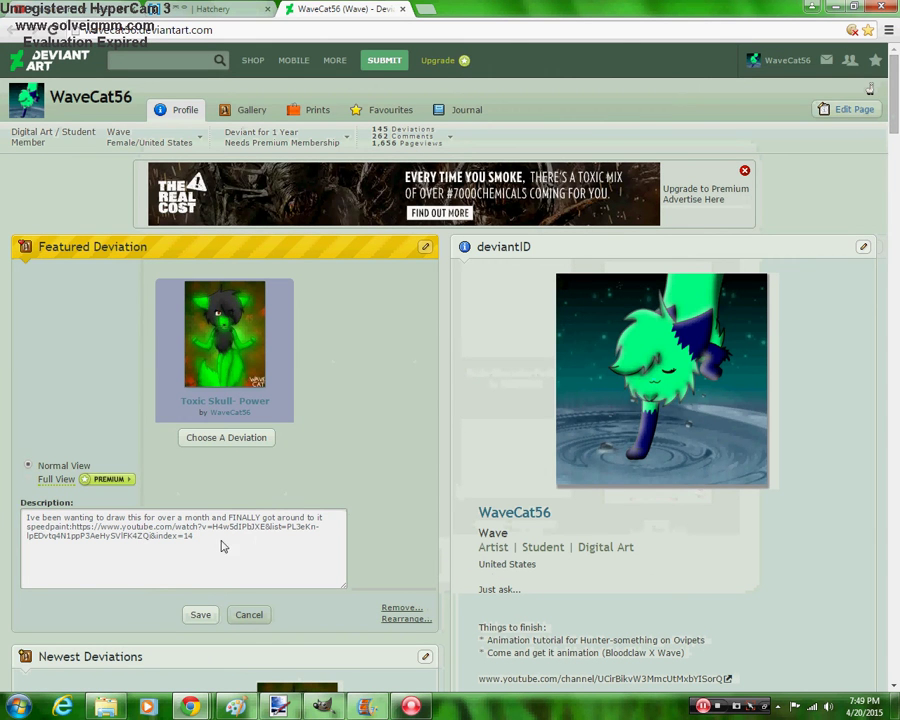
{"action": "key", "text": "ctrl+a"}
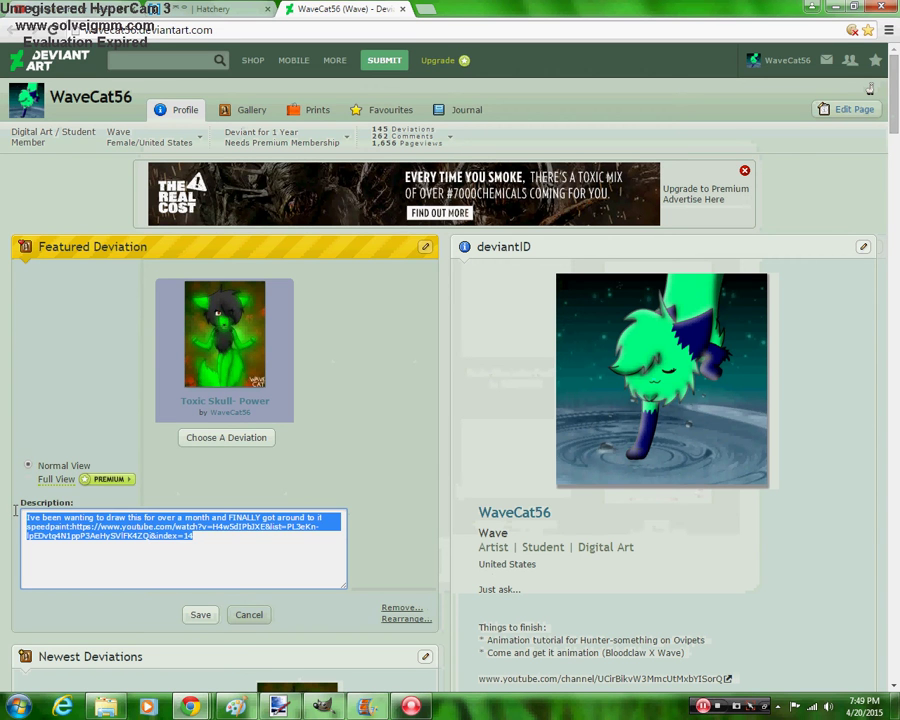
{"action": "key", "text": "BackSpace"}
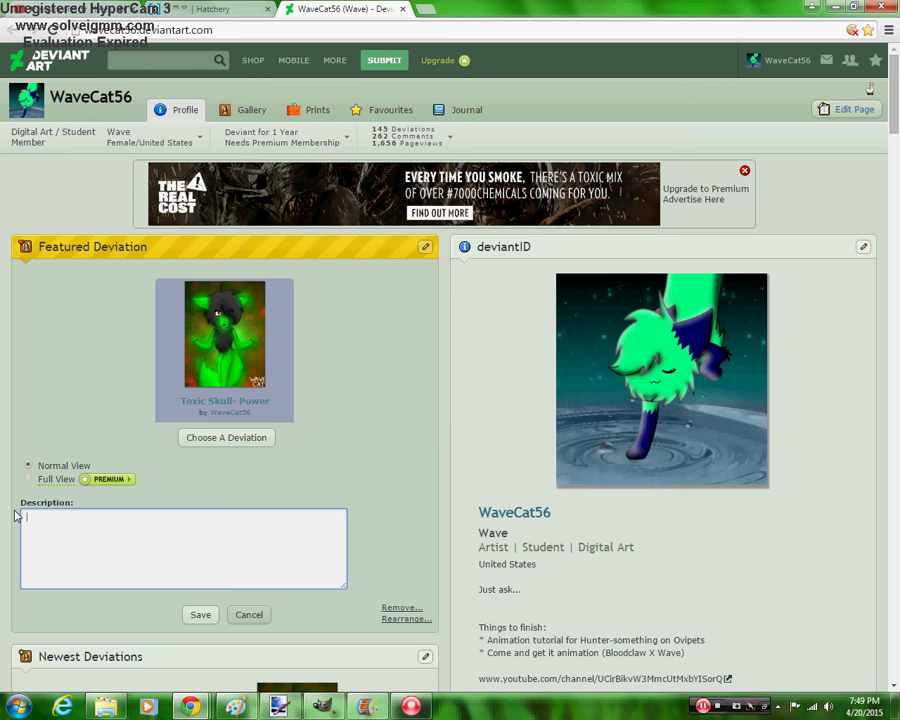
{"action": "type", "text": "Speedpaint:"}
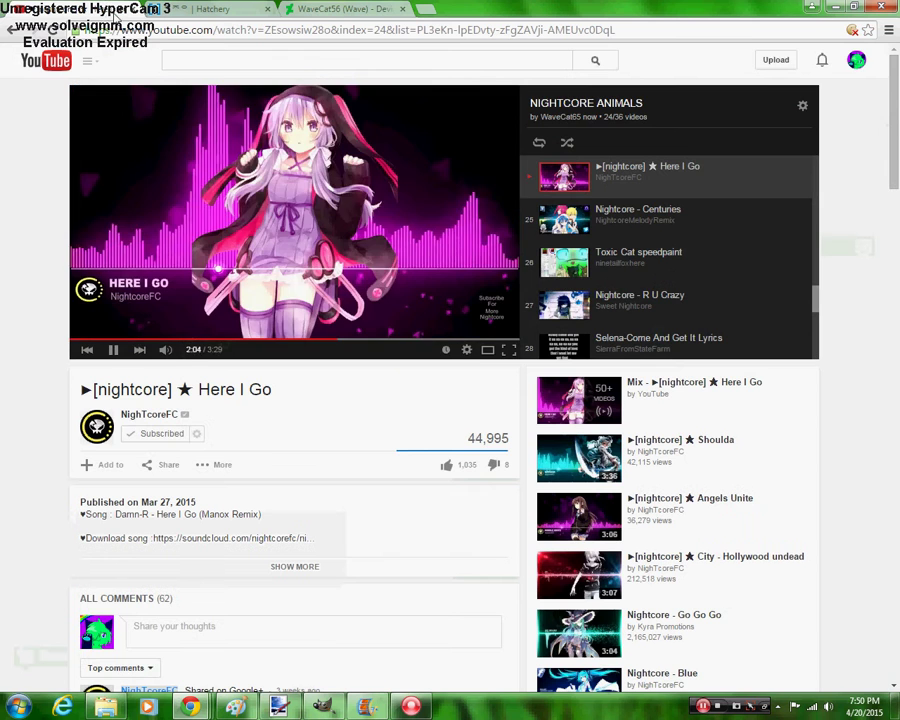
Switch to YouTube, open the "My Non-failed speedpaints" playlist from the channel, and check the Hangouts broadcast window
{"action": "left_click", "coordinate": [183, 8]}
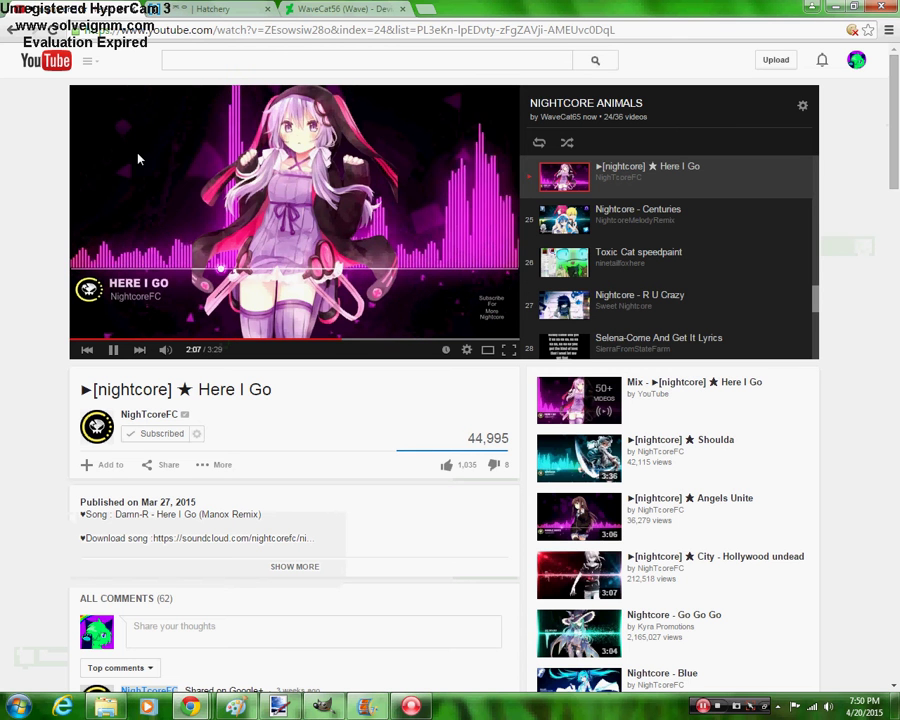
{"action": "left_click", "coordinate": [90, 63]}
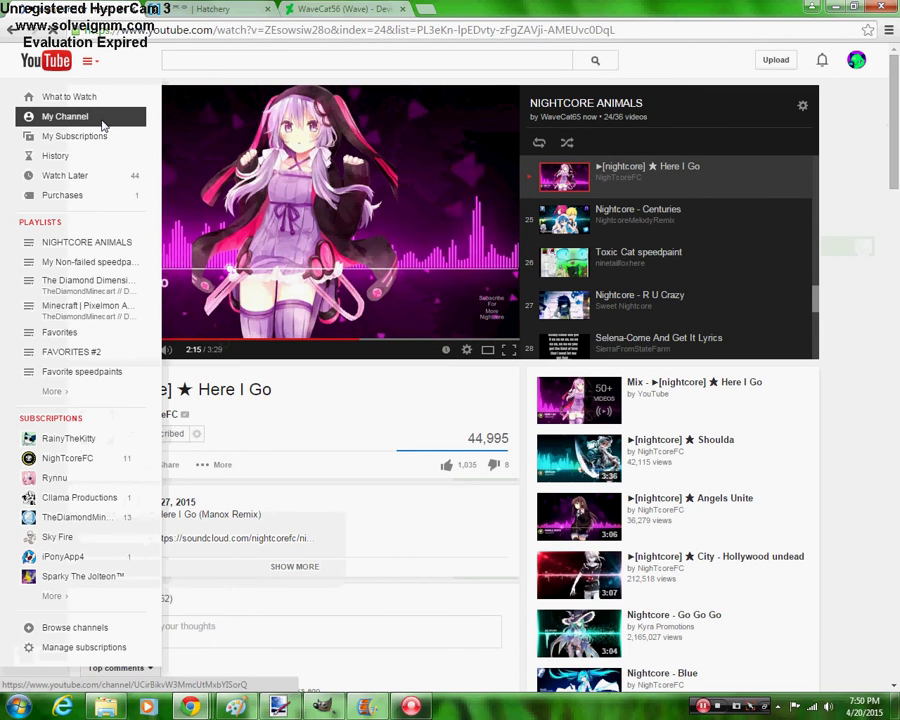
{"action": "left_click", "coordinate": [104, 125]}
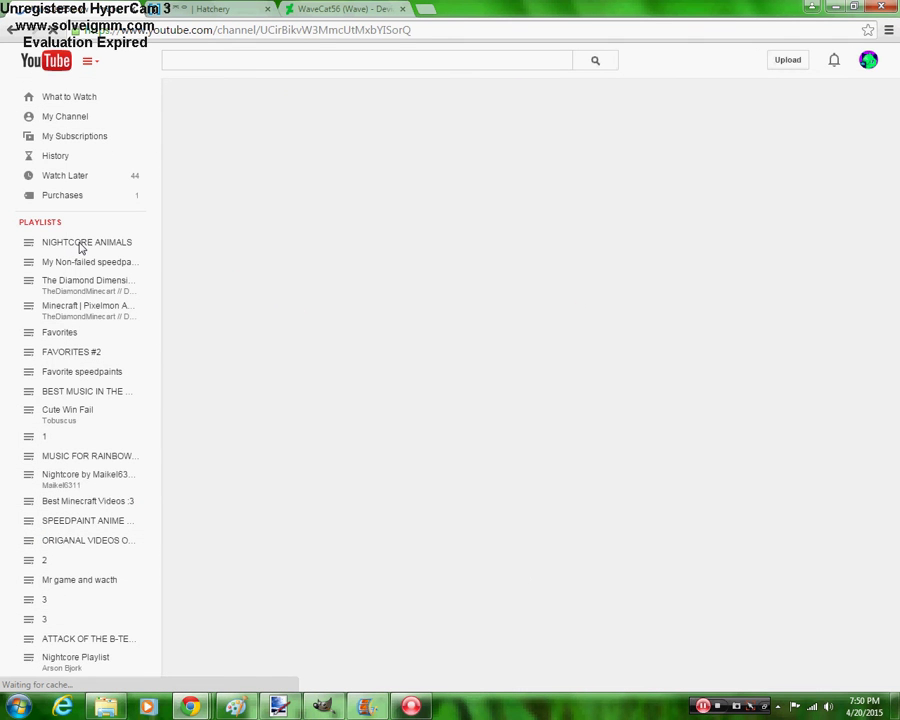
{"action": "left_click", "coordinate": [81, 243]}
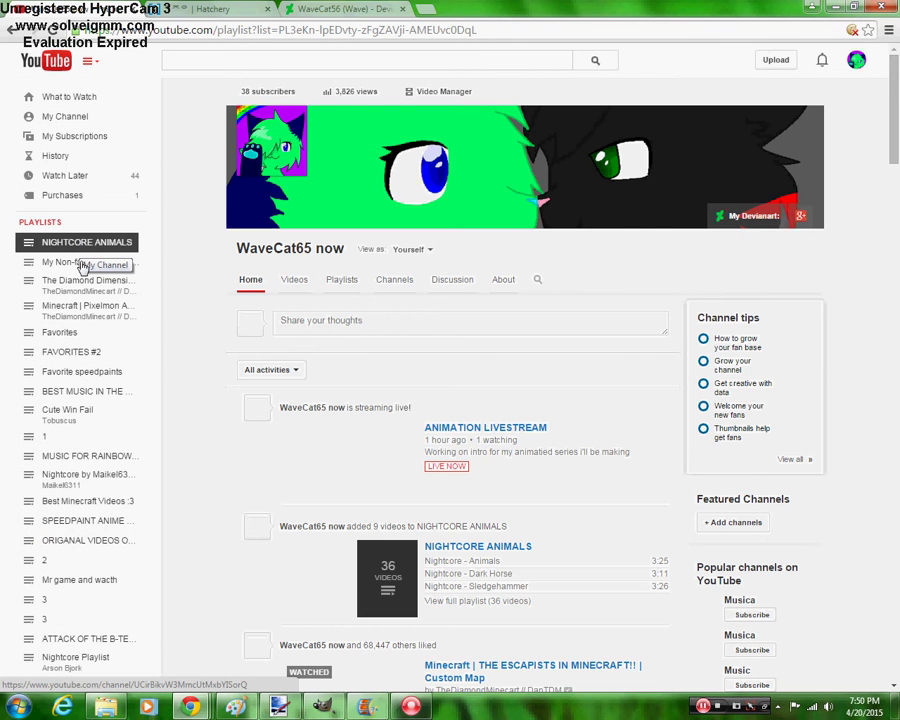
{"action": "left_click", "coordinate": [88, 259]}
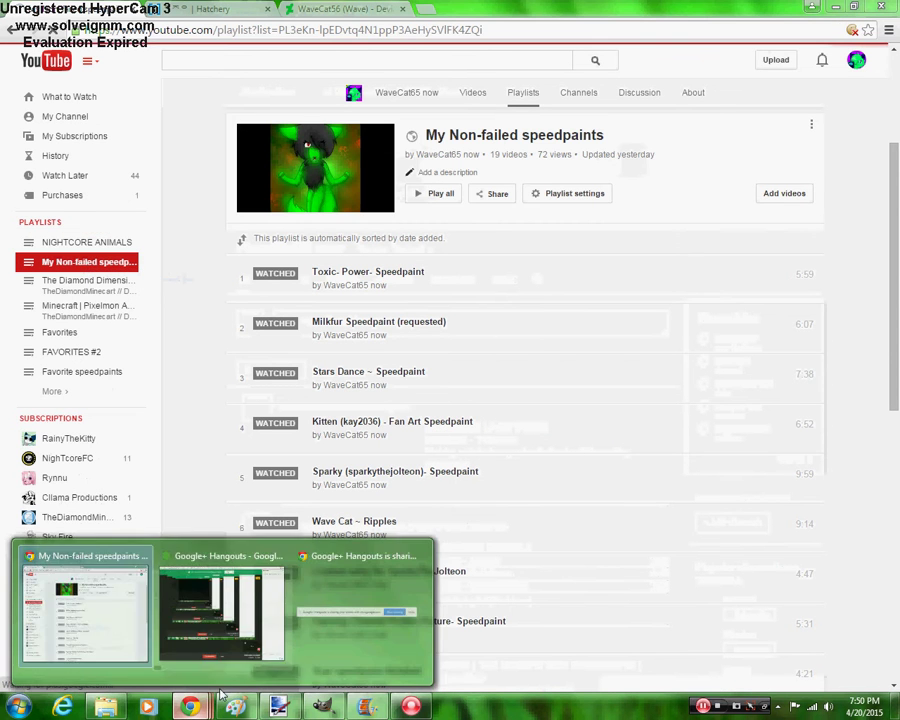
{"action": "left_click", "coordinate": [226, 650]}
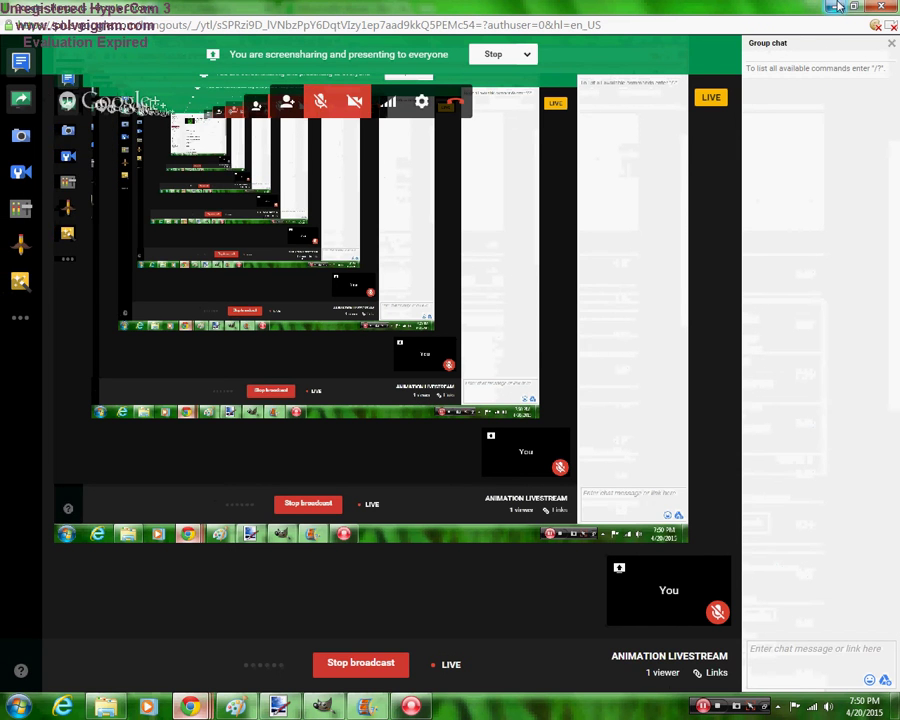
{"action": "key", "text": "alt+Tab"}
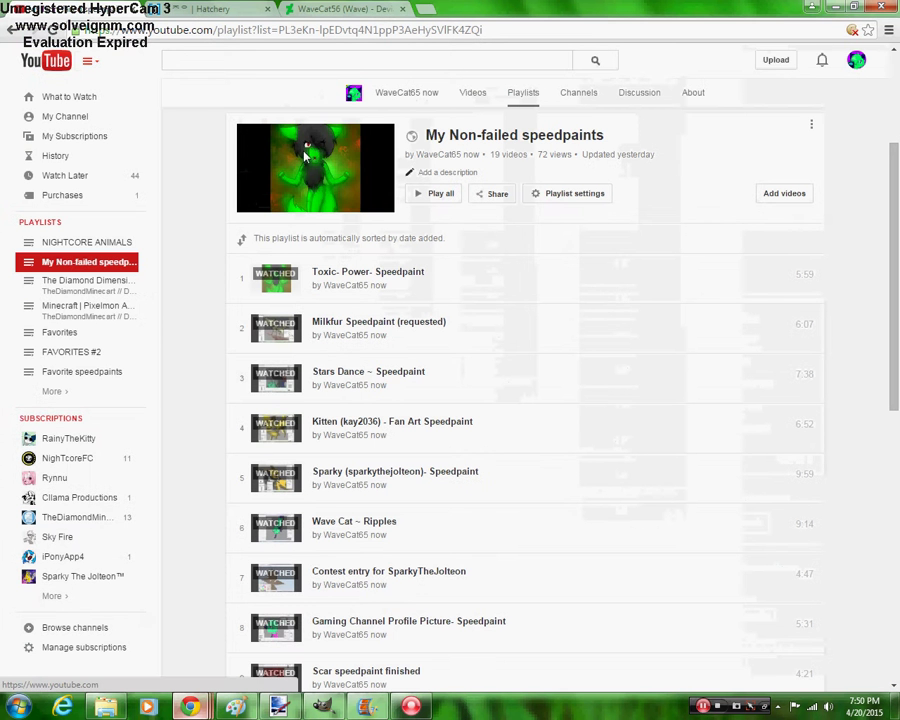
Copy the "Toxic- Power- Speedpaint" video link into the DeviantArt featured description and save the widget
{"action": "right_click", "coordinate": [405, 281]}
{"action": "left_click", "coordinate": [452, 344]}
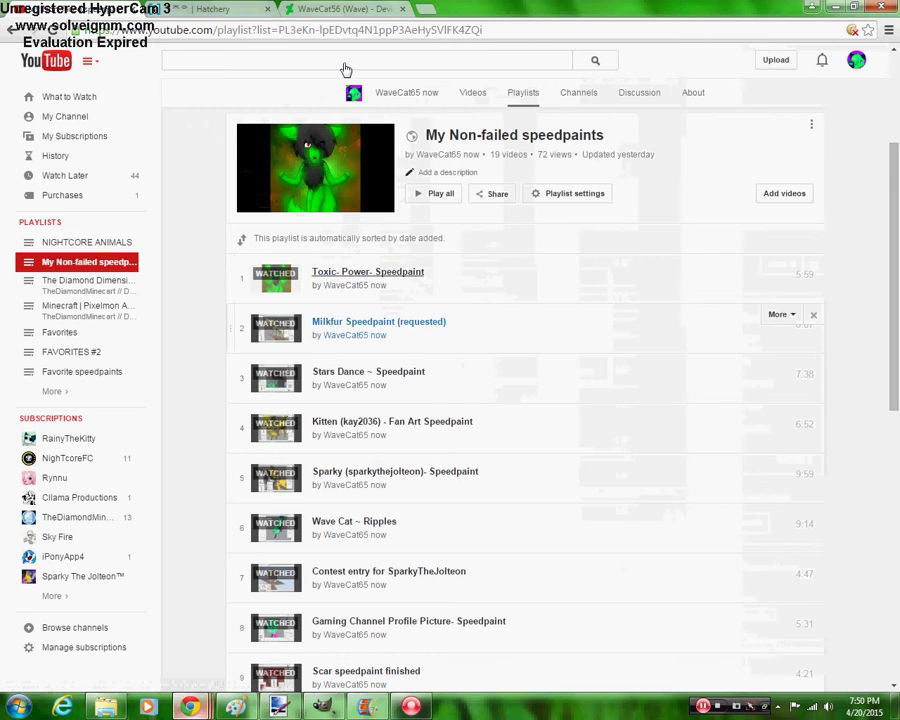
{"action": "left_click", "coordinate": [340, 9]}
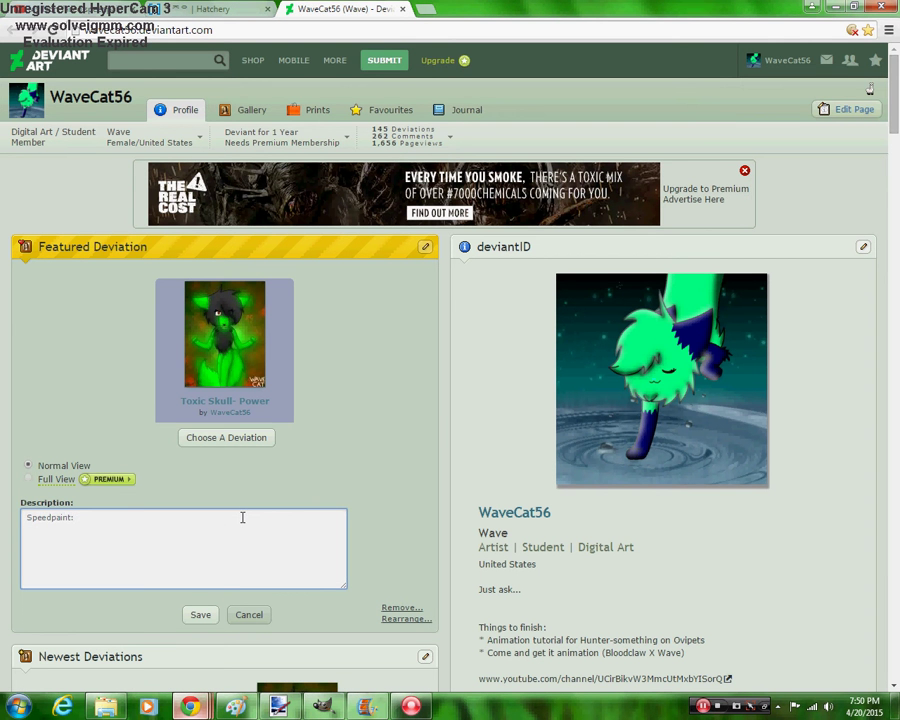
{"action": "key", "text": "ctrl+v"}
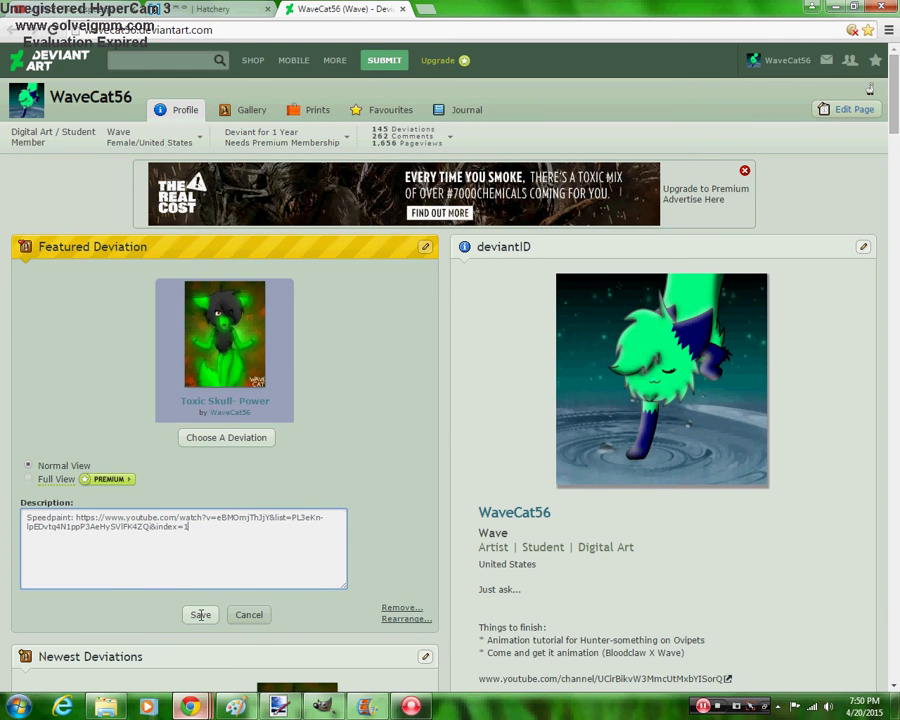
{"action": "left_click", "coordinate": [199, 615]}
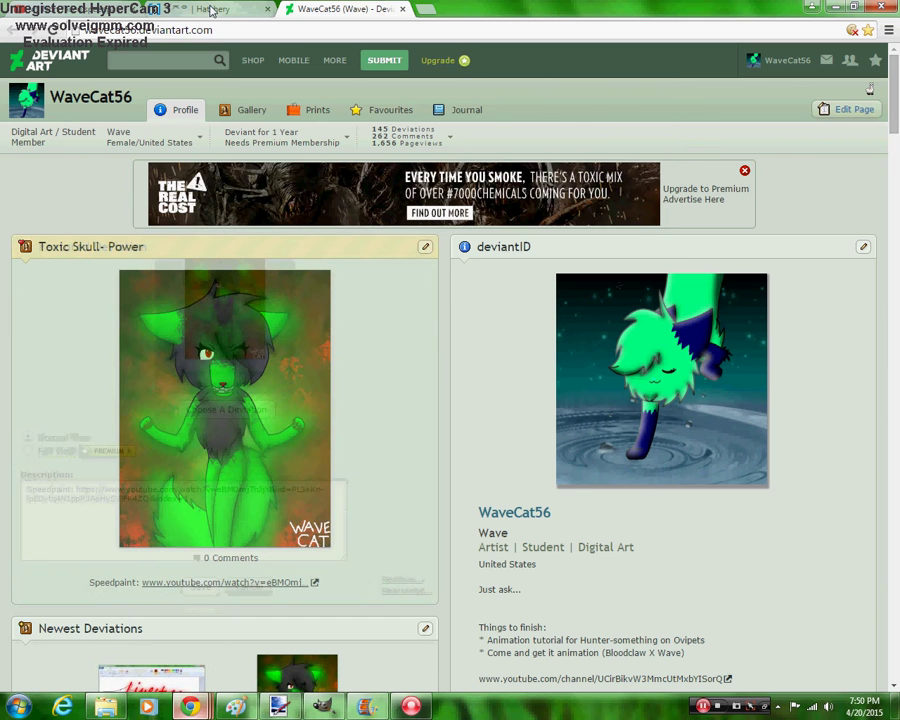
Open the friend's comment from the OviPets notifications and reply "What color do you want? i have tons of pure cats,"
{"action": "left_click", "coordinate": [211, 10]}
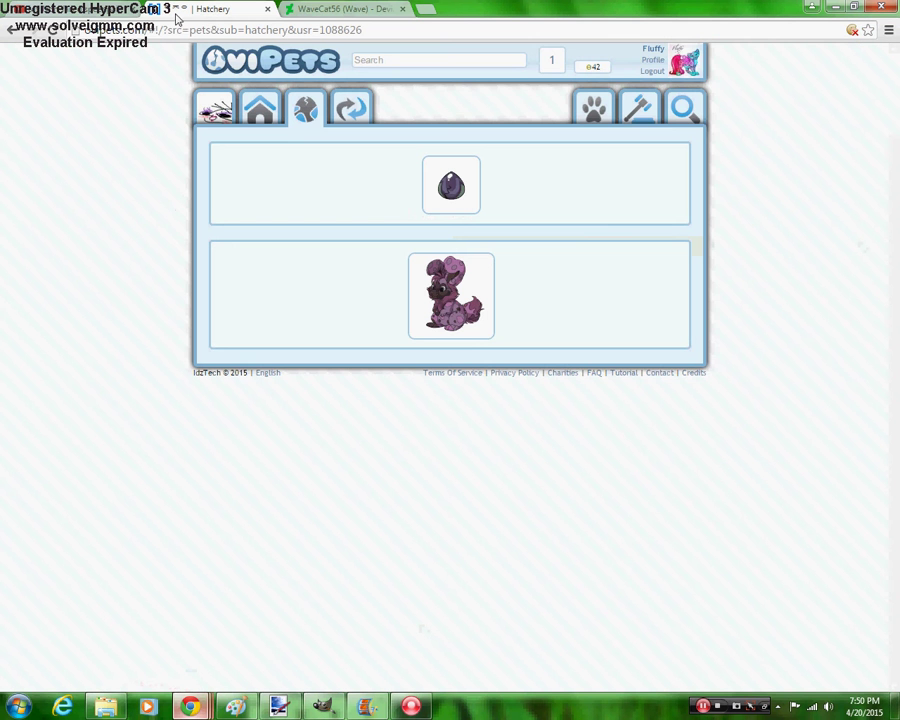
{"action": "left_click", "coordinate": [552, 61]}
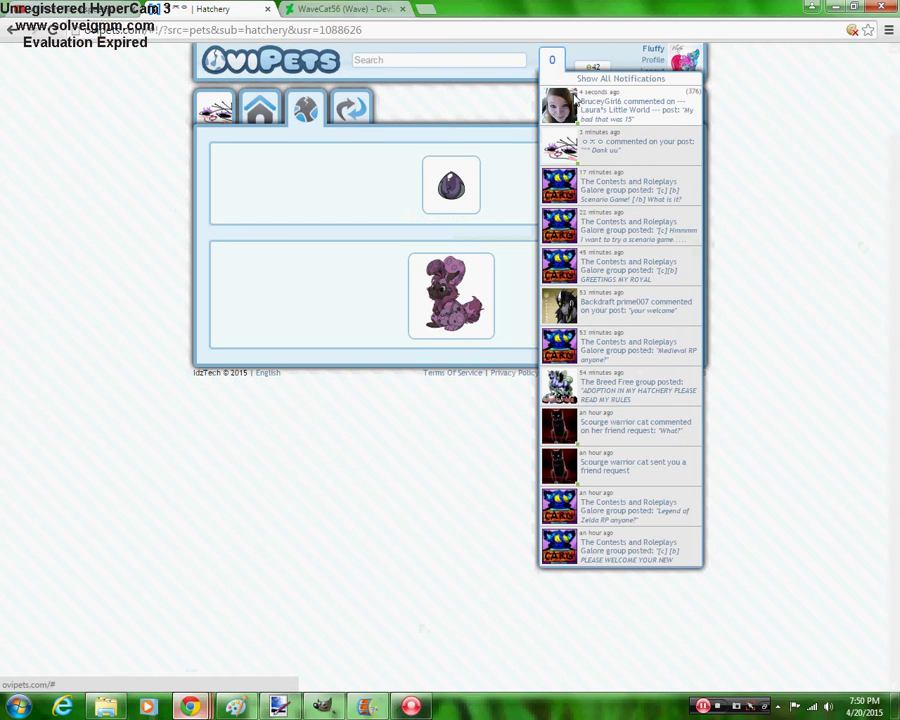
{"action": "left_click", "coordinate": [633, 152]}
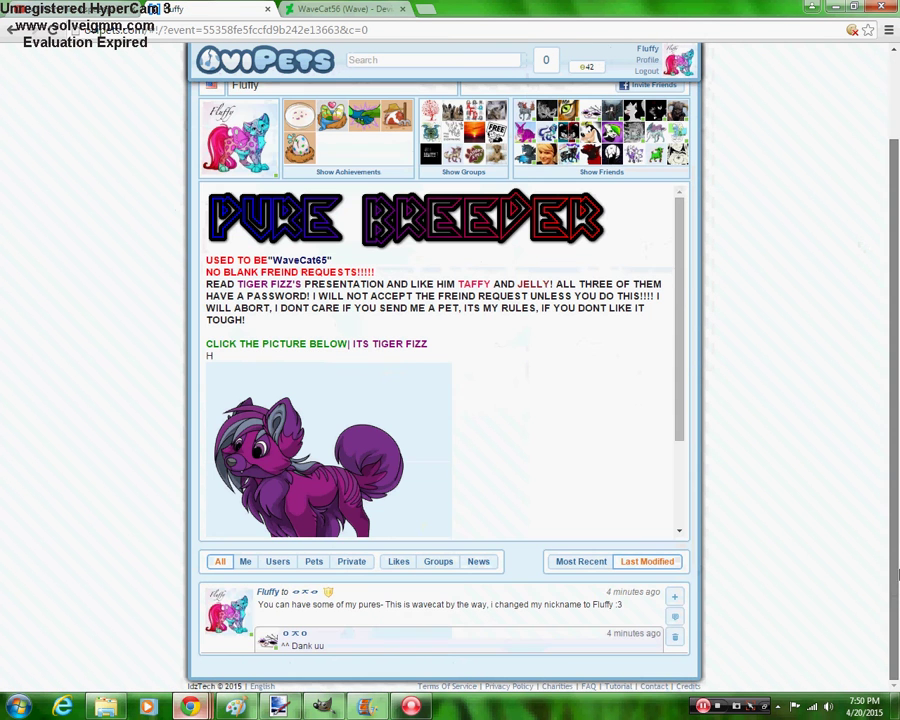
{"action": "left_click", "coordinate": [675, 617]}
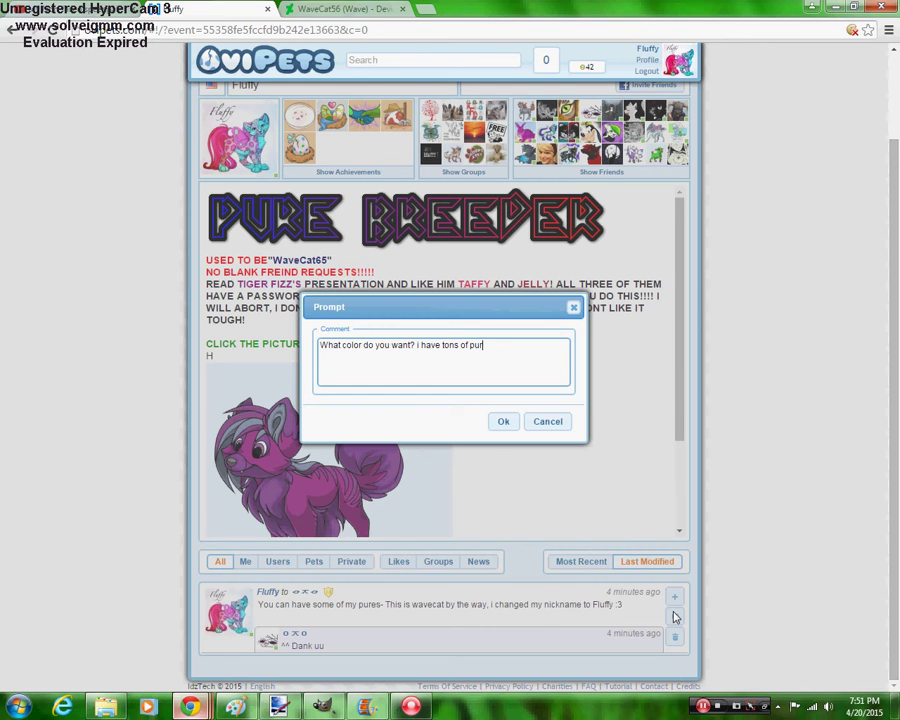
{"action": "type", "text": "ts,"}
{"action": "key", "text": "Return"}
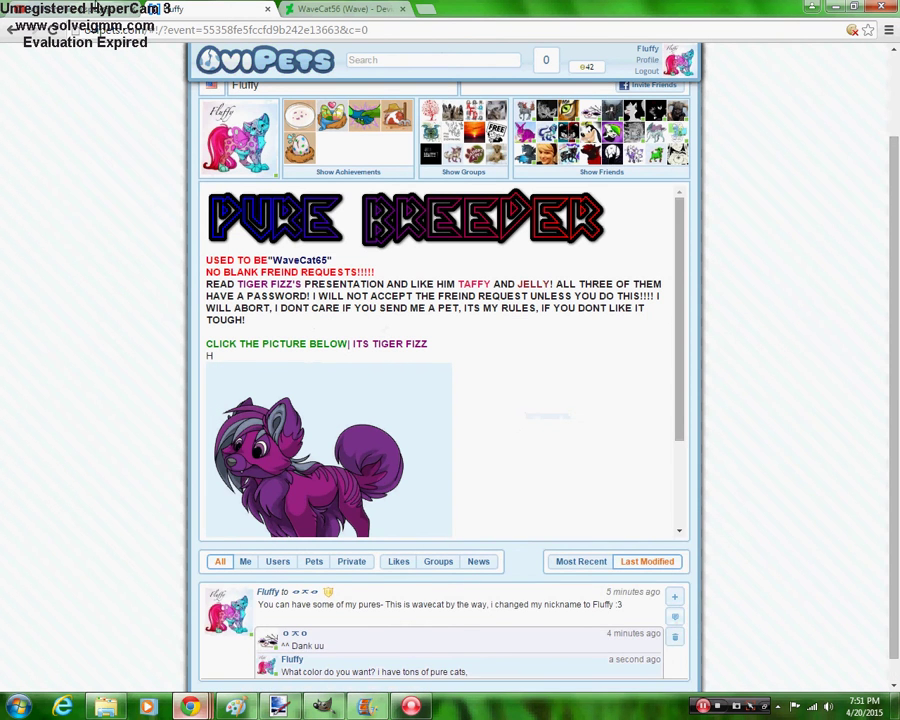
Play "Toxic- Power- Speedpaint" from the YouTube playlist and switch to the Paint drawing
{"action": "left_click", "coordinate": [70, 8]}
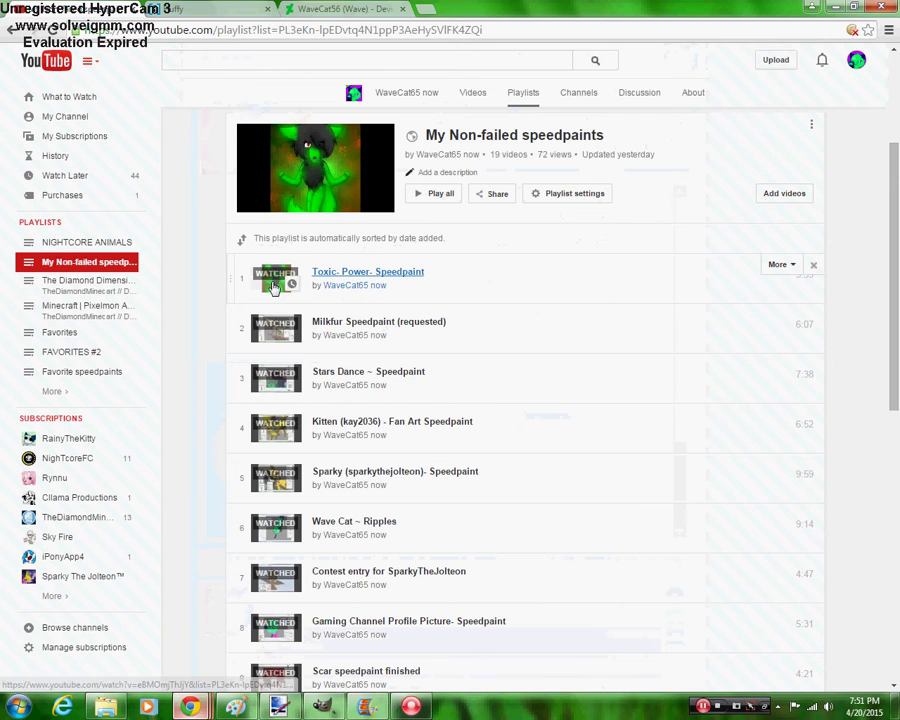
{"action": "left_click", "coordinate": [222, 708]}
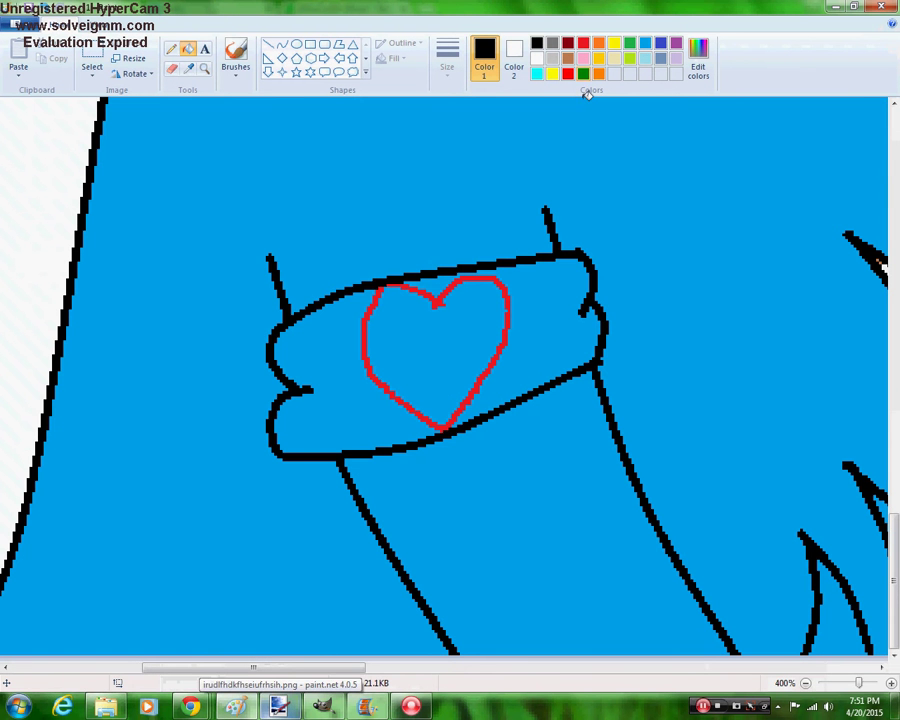
Return to DeviantArt and open the Rainbow Cat character profile from the gallery's CHARACTER PROFILES folder for reference
{"action": "mouse_move", "coordinate": [184, 706]}
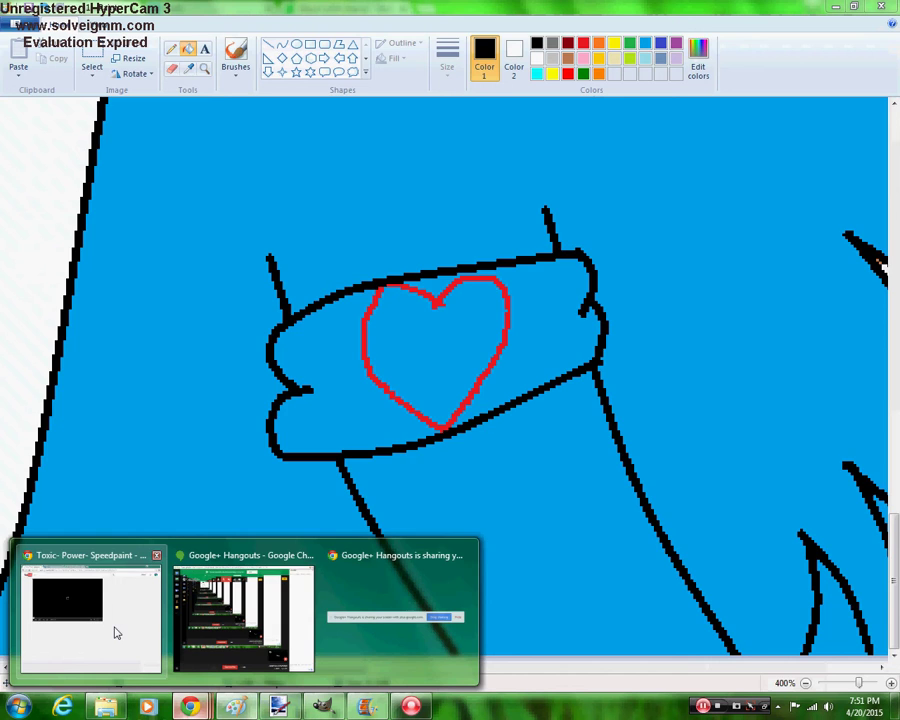
{"action": "left_click", "coordinate": [90, 600]}
{"action": "left_click", "coordinate": [371, 10]}
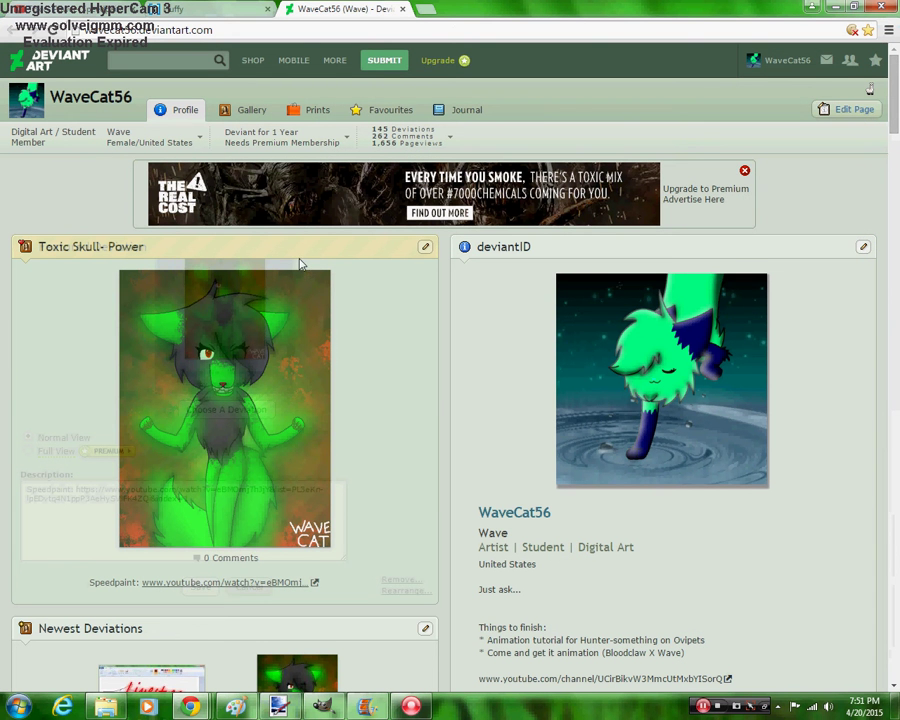
{"action": "left_click", "coordinate": [242, 116]}
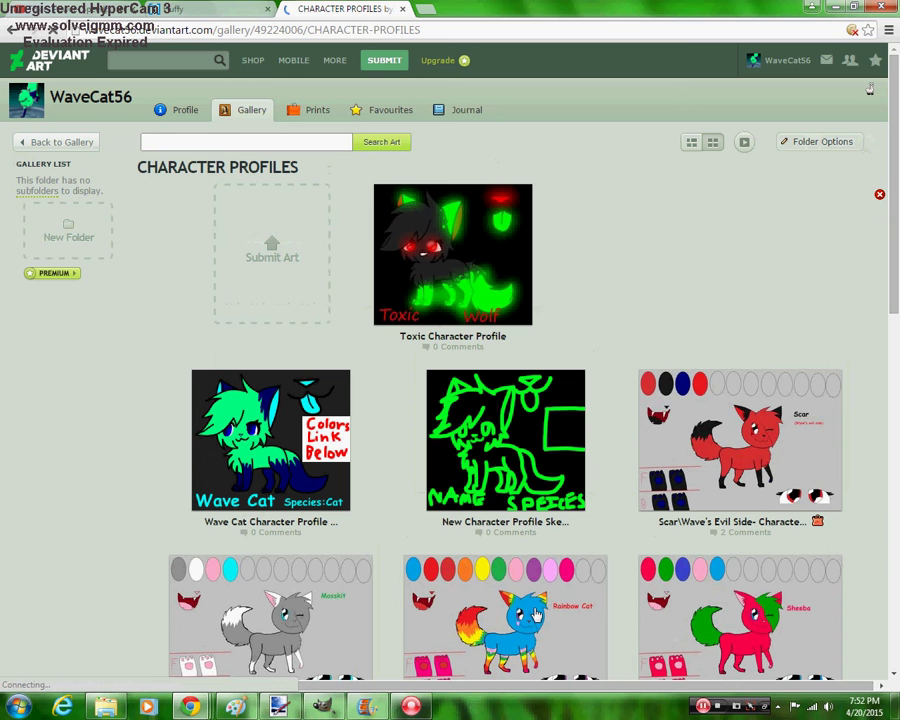
{"action": "left_click", "coordinate": [527, 617]}
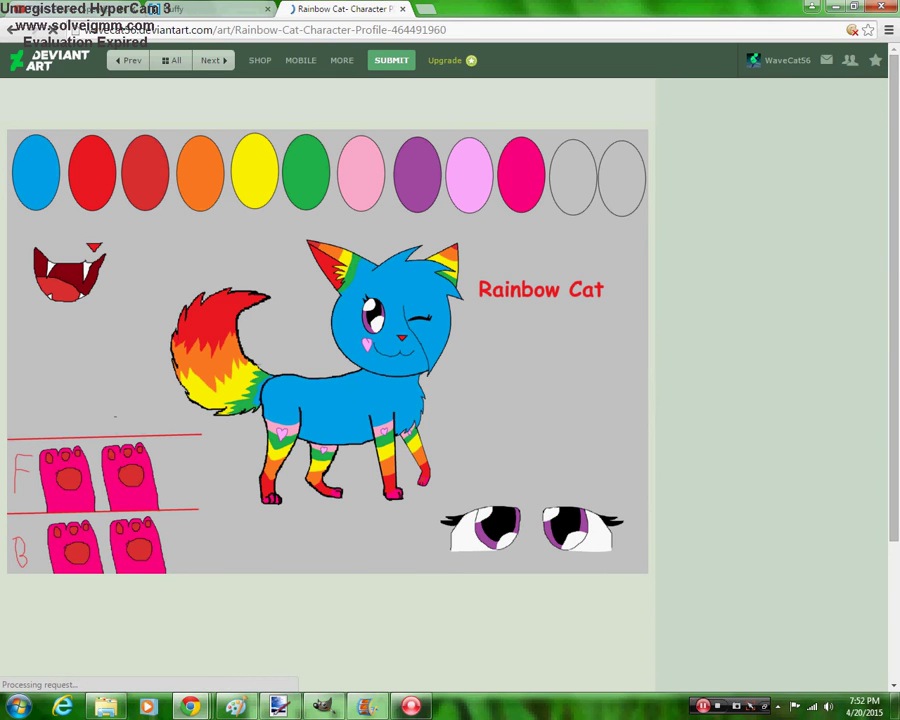
{"action": "mouse_move", "coordinate": [236, 706]}
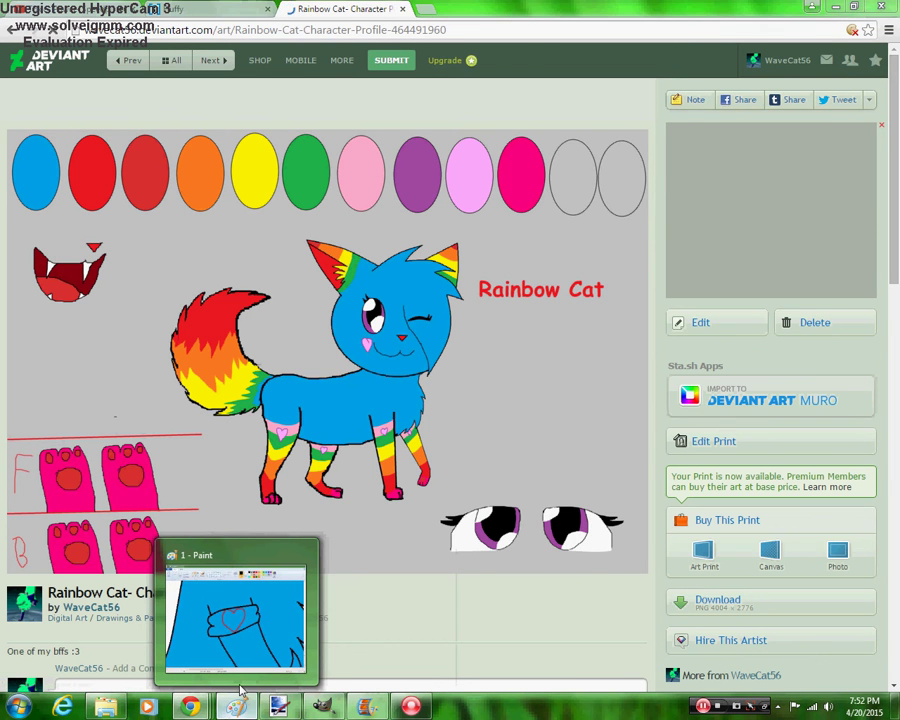
Switch back to the Paint drawing and fill the leg band on both sides of the heart with pink
{"action": "left_click", "coordinate": [236, 706]}
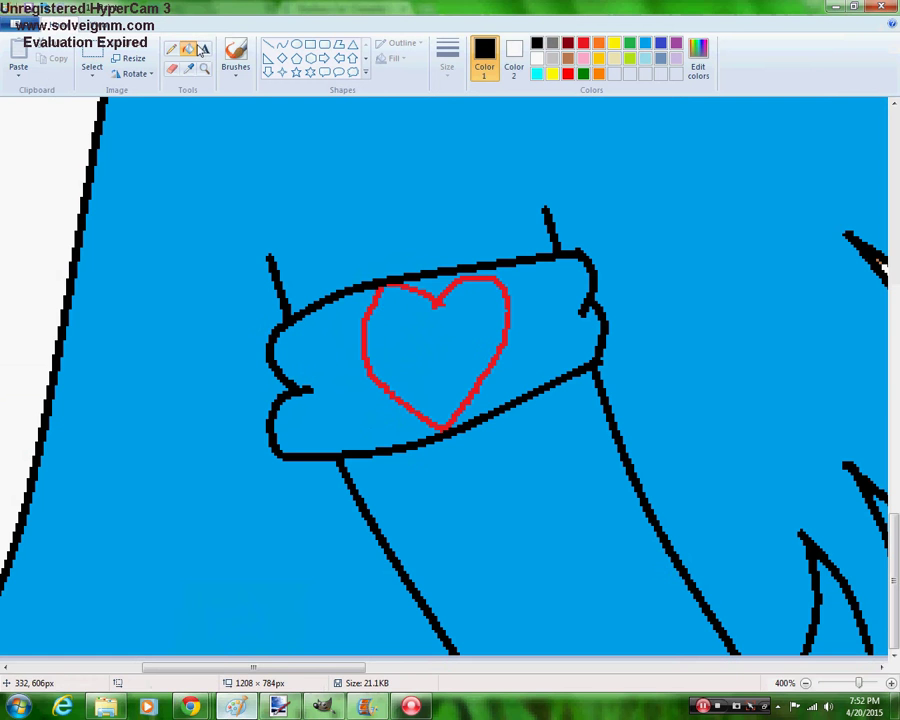
{"action": "left_click", "coordinate": [583, 58]}
{"action": "left_click", "coordinate": [558, 264]}
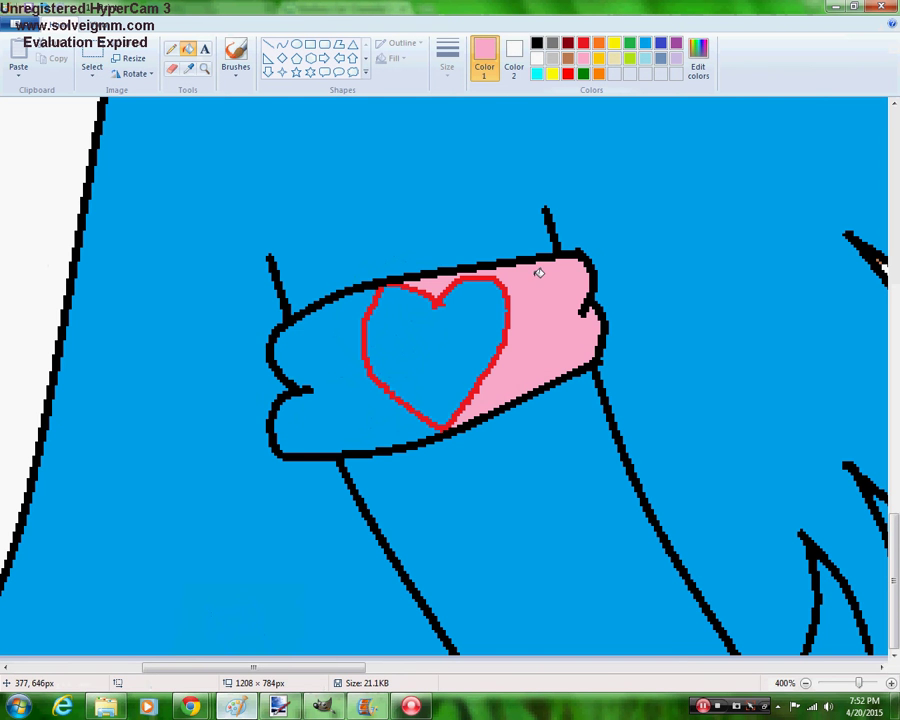
{"action": "left_click", "coordinate": [352, 411]}
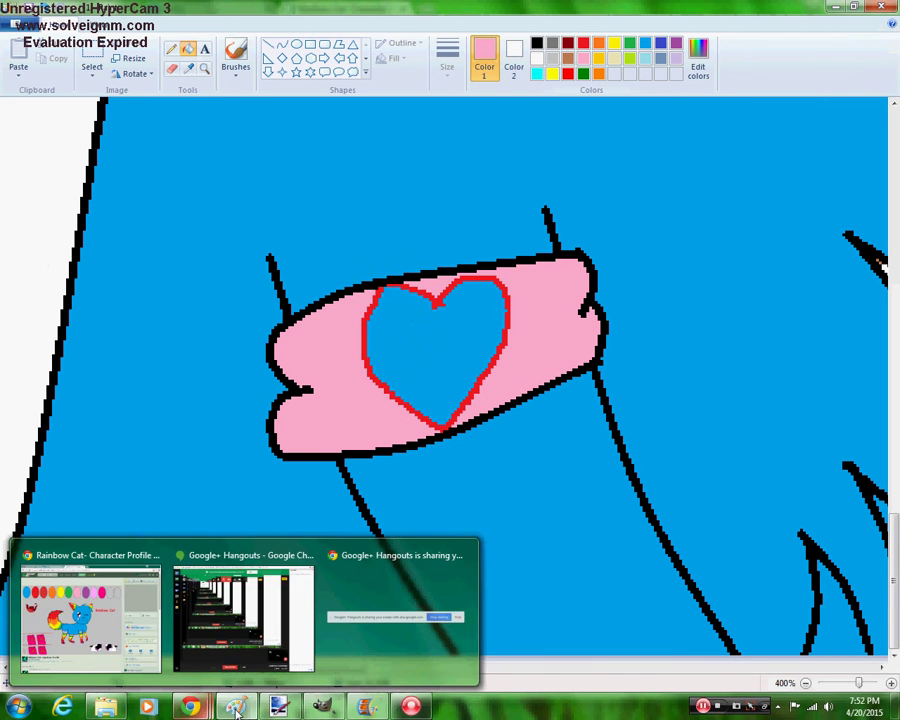
Check the Rainbow Cat reference and recolor the heart outline on the band purple
{"action": "left_click", "coordinate": [238, 708]}
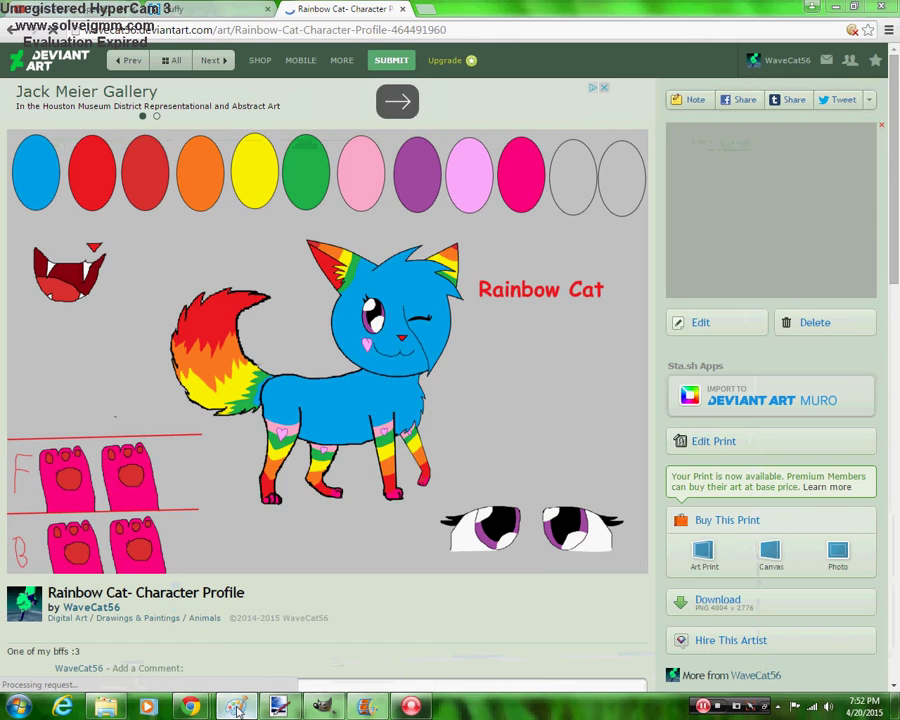
{"action": "left_click", "coordinate": [238, 708]}
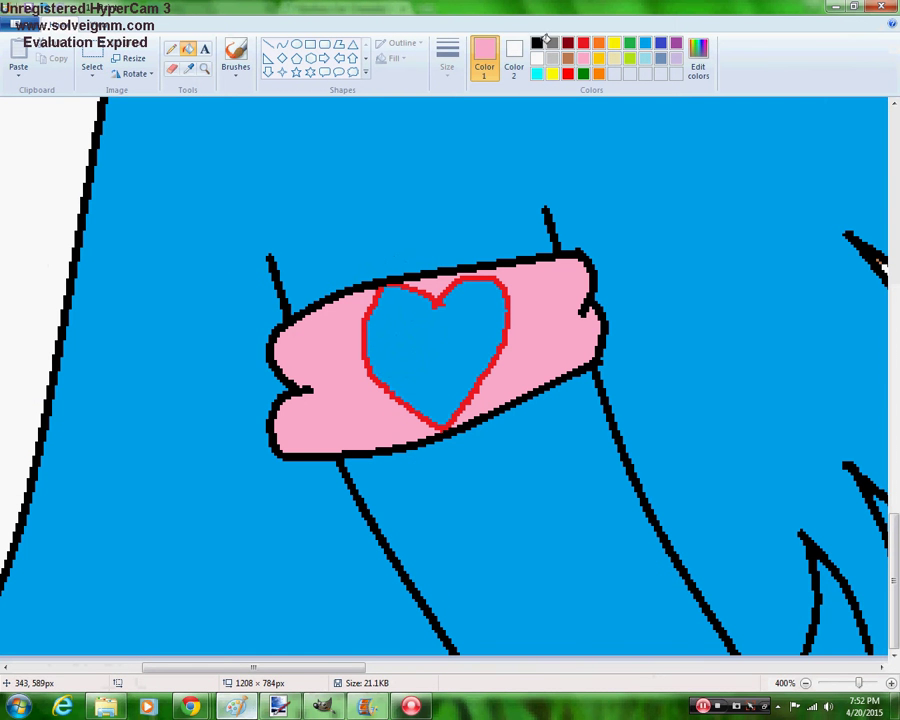
{"action": "left_click", "coordinate": [240, 709]}
{"action": "left_click", "coordinate": [238, 708]}
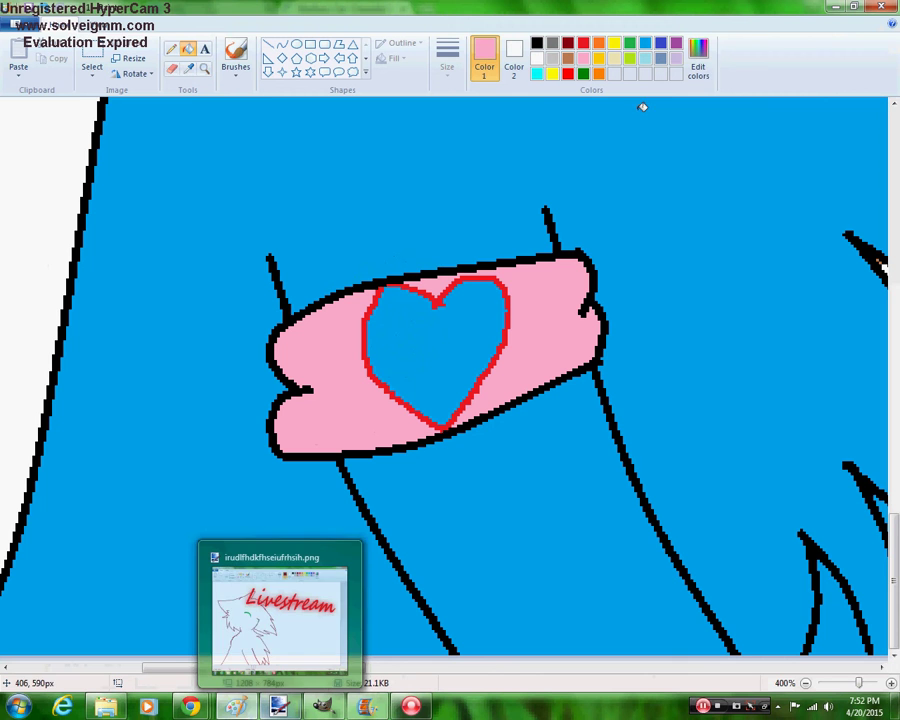
{"action": "left_click", "coordinate": [676, 45]}
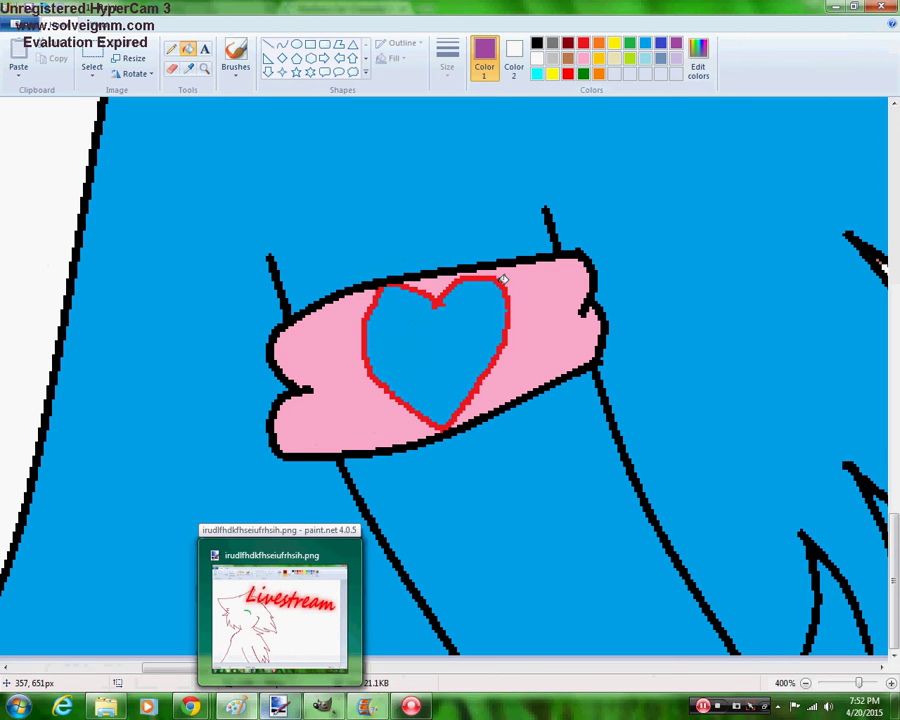
{"action": "left_click", "coordinate": [502, 281]}
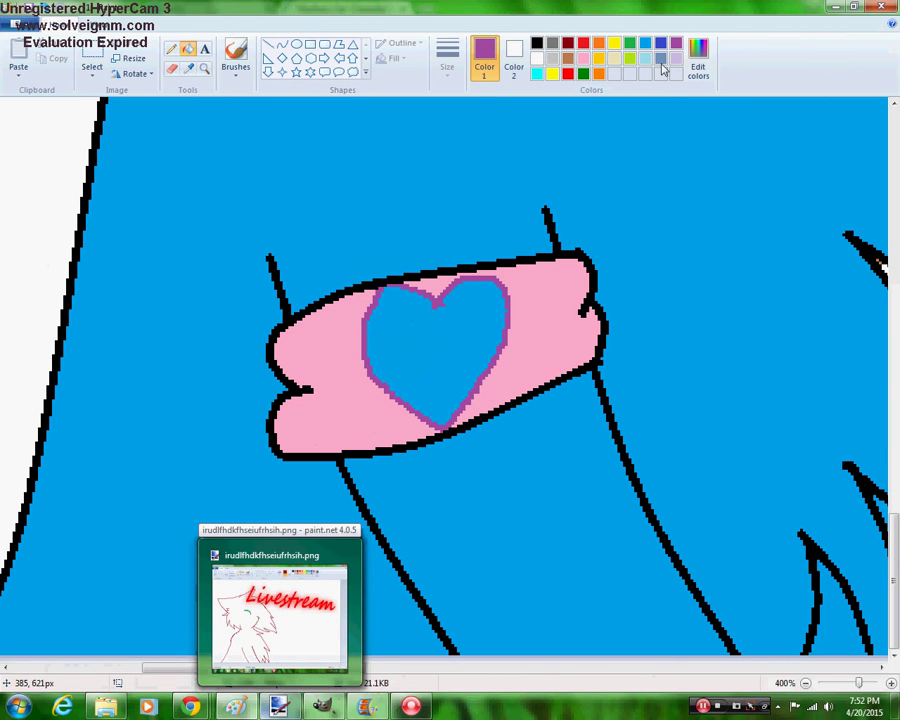
Fill the heart on the band with bright magenta from the basic colors
{"action": "left_click", "coordinate": [697, 64]}
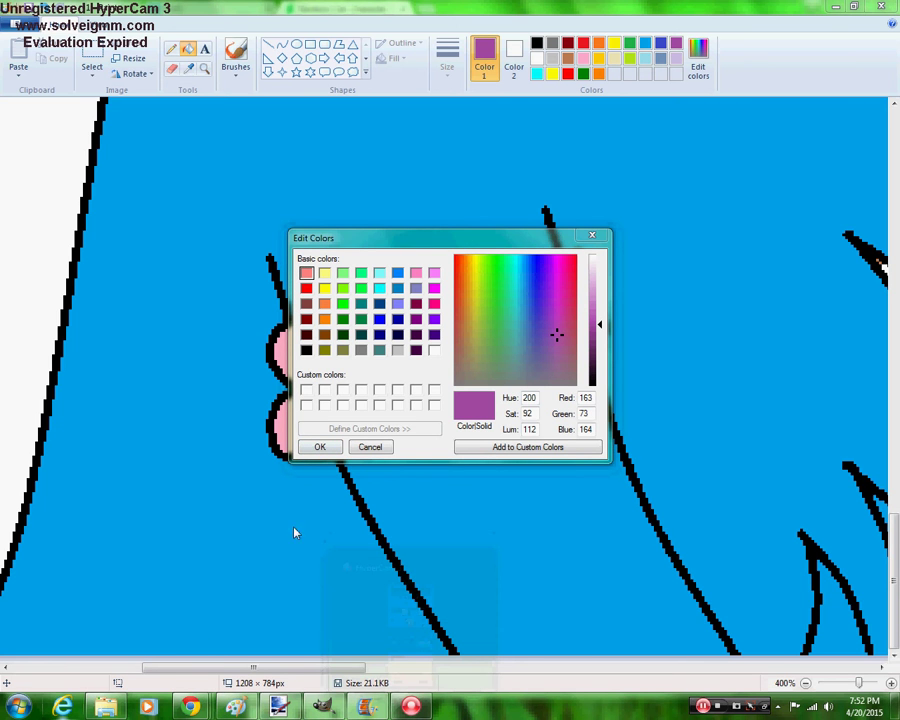
{"action": "left_click", "coordinate": [434, 288]}
{"action": "left_click", "coordinate": [435, 273]}
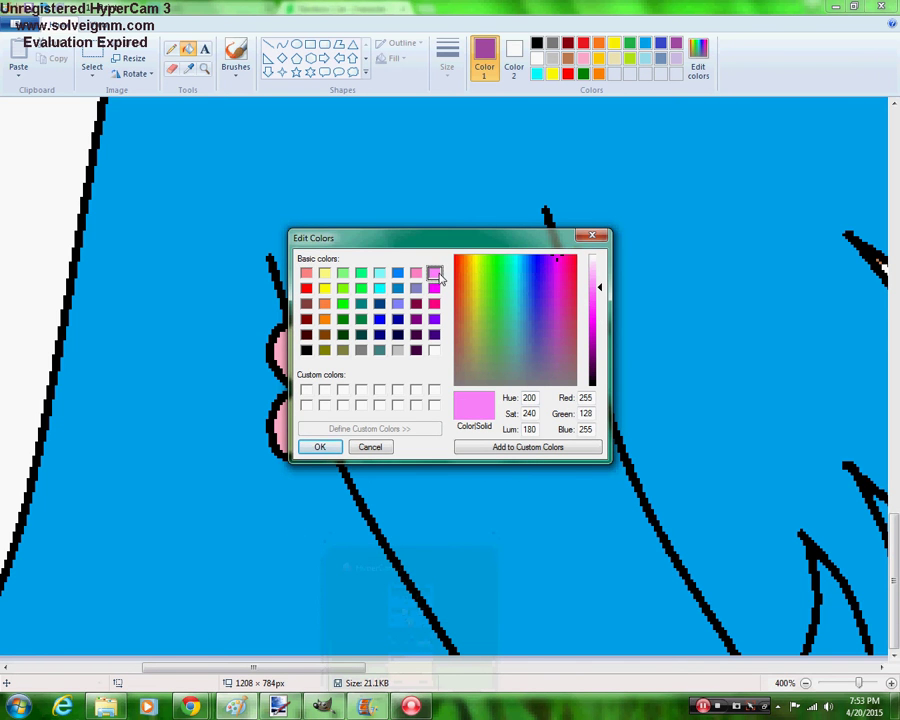
{"action": "left_click", "coordinate": [416, 273]}
{"action": "left_click", "coordinate": [434, 288]}
{"action": "left_click", "coordinate": [318, 449]}
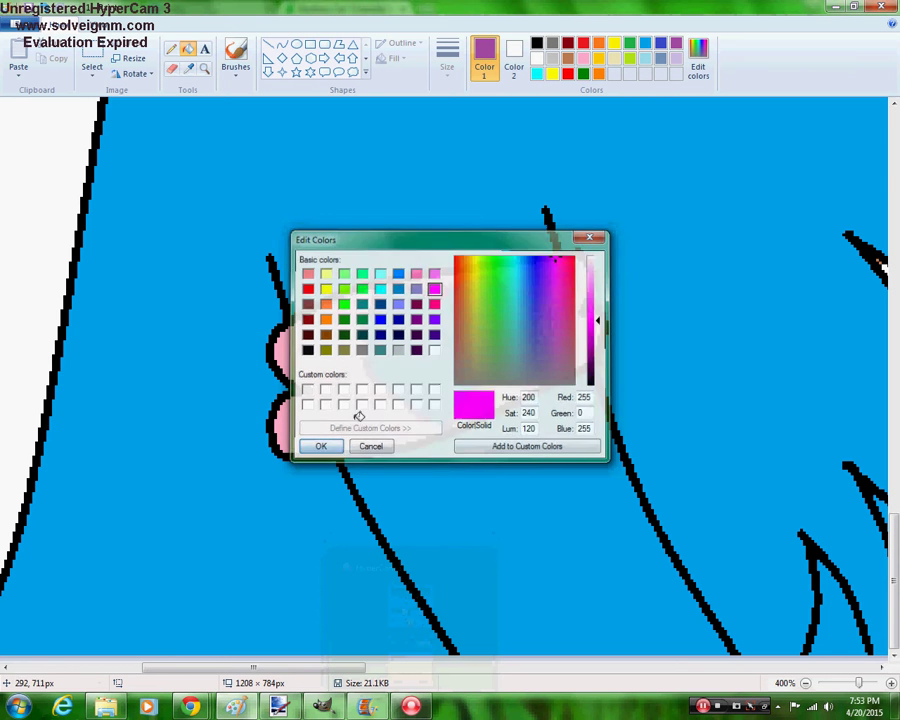
{"action": "left_click", "coordinate": [430, 358]}
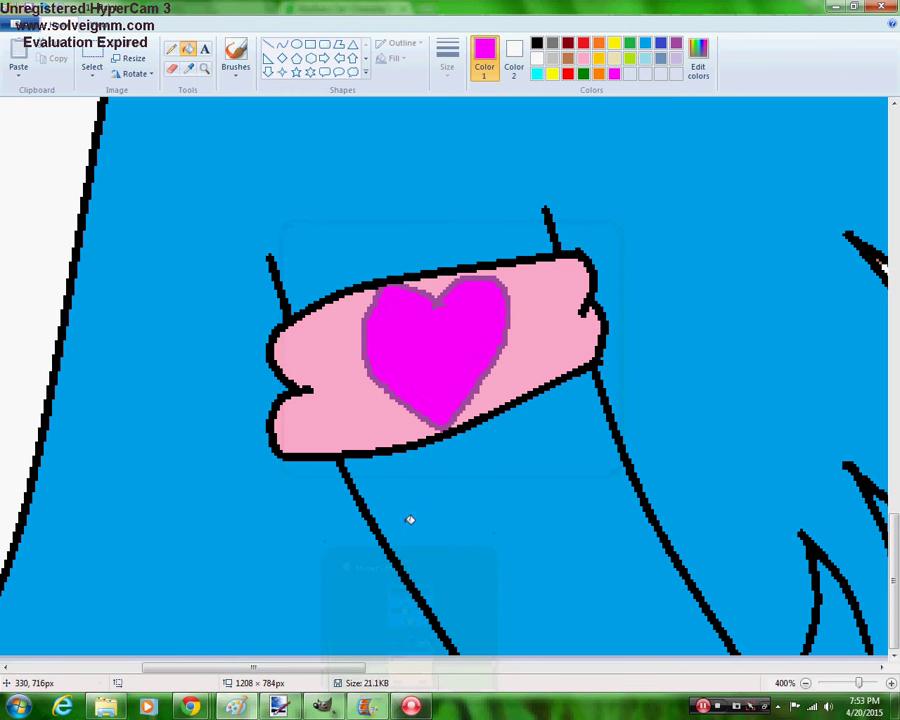
Compare with the reference and fill the band's heart with the light pink basic color, red 255, green 128, blue 255
{"action": "left_click", "coordinate": [230, 708]}
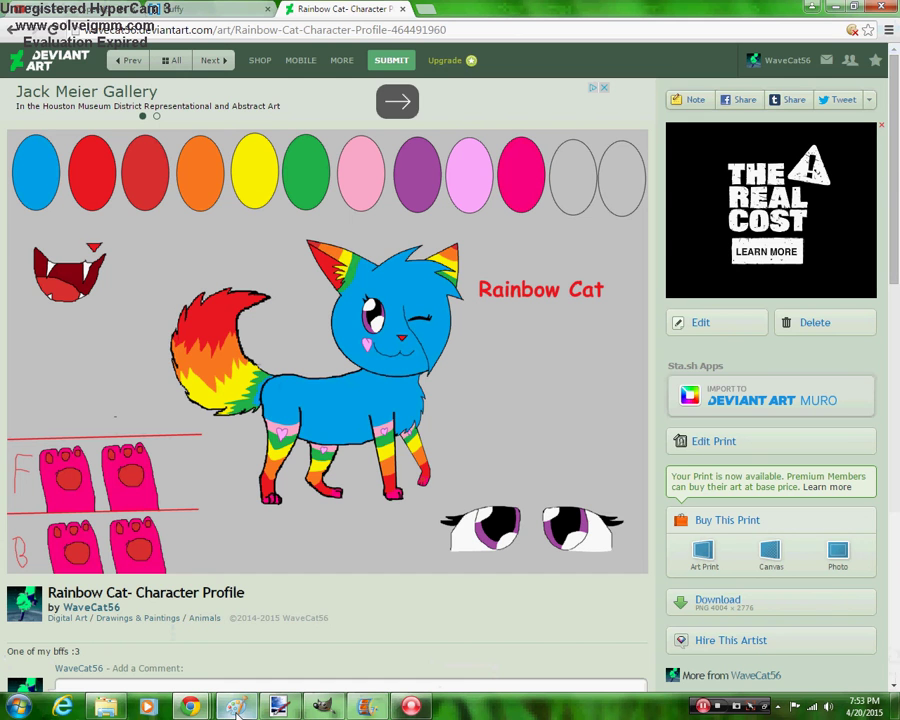
{"action": "left_click", "coordinate": [236, 708]}
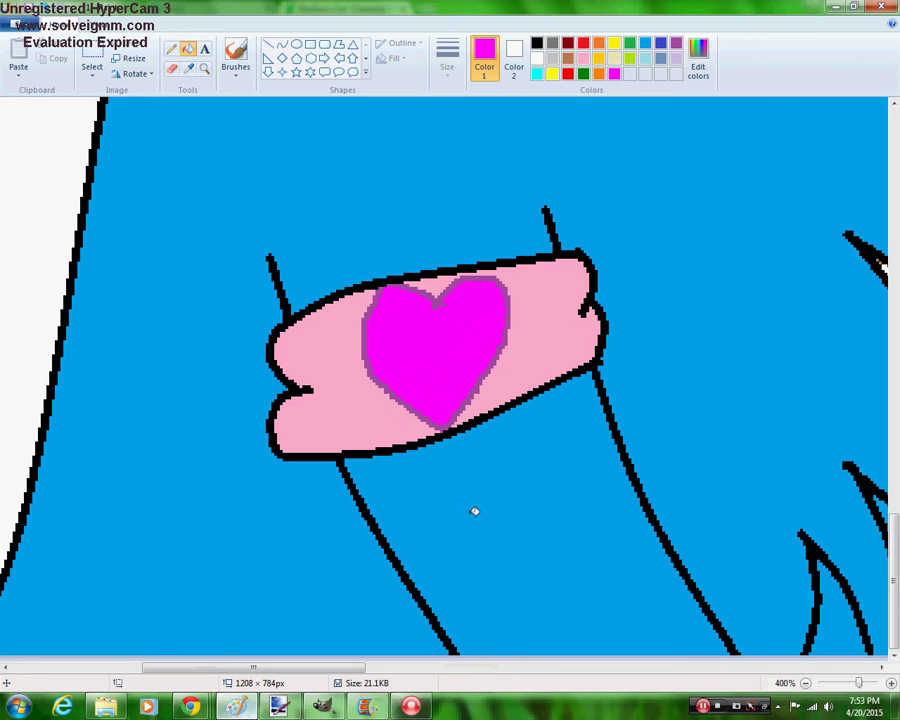
{"action": "left_click", "coordinate": [707, 68]}
{"action": "left_click", "coordinate": [434, 273]}
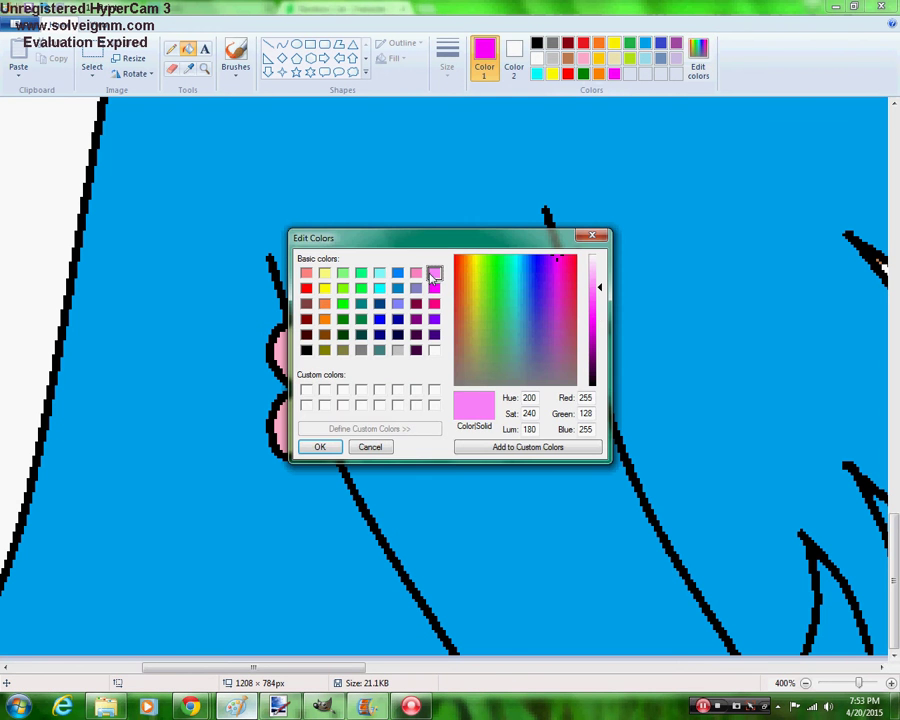
{"action": "left_click", "coordinate": [331, 447]}
{"action": "left_click", "coordinate": [406, 332]}
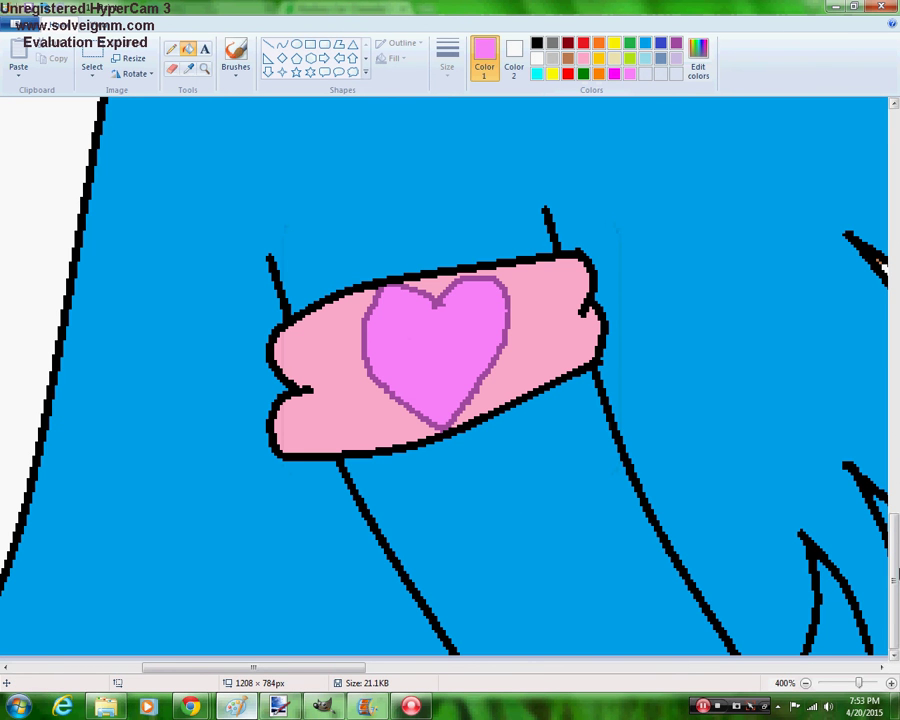
Draw a purple heart outline on the cheek below the closed eye with the Pencil and fill it with the custom light pink
{"action": "left_click_drag", "start_coordinate": [896, 573], "coordinate": [894, 358]}
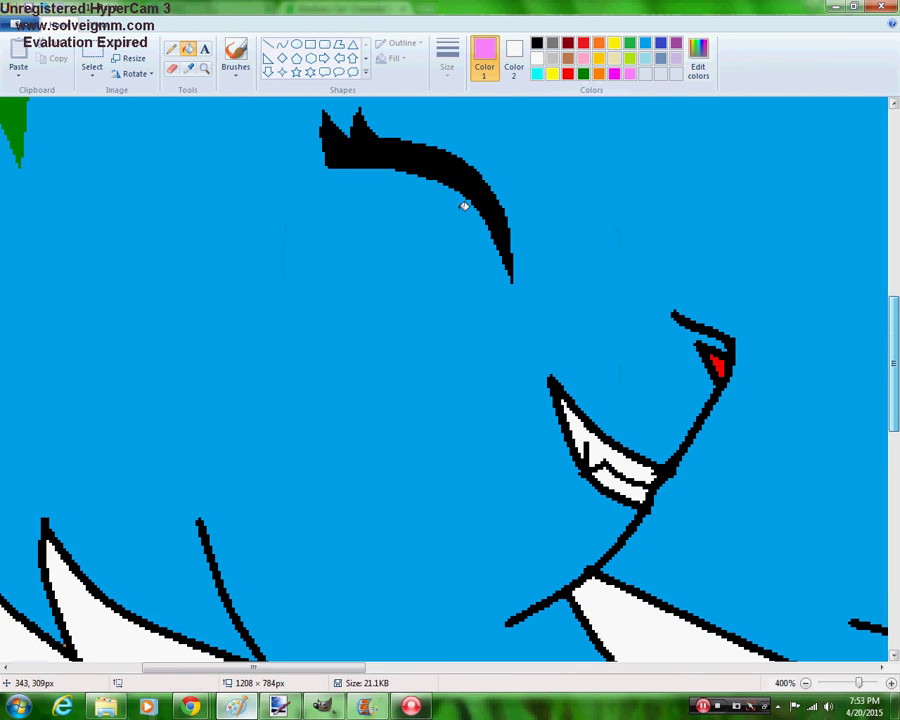
{"action": "left_click", "coordinate": [172, 48]}
{"action": "left_click", "coordinate": [676, 42]}
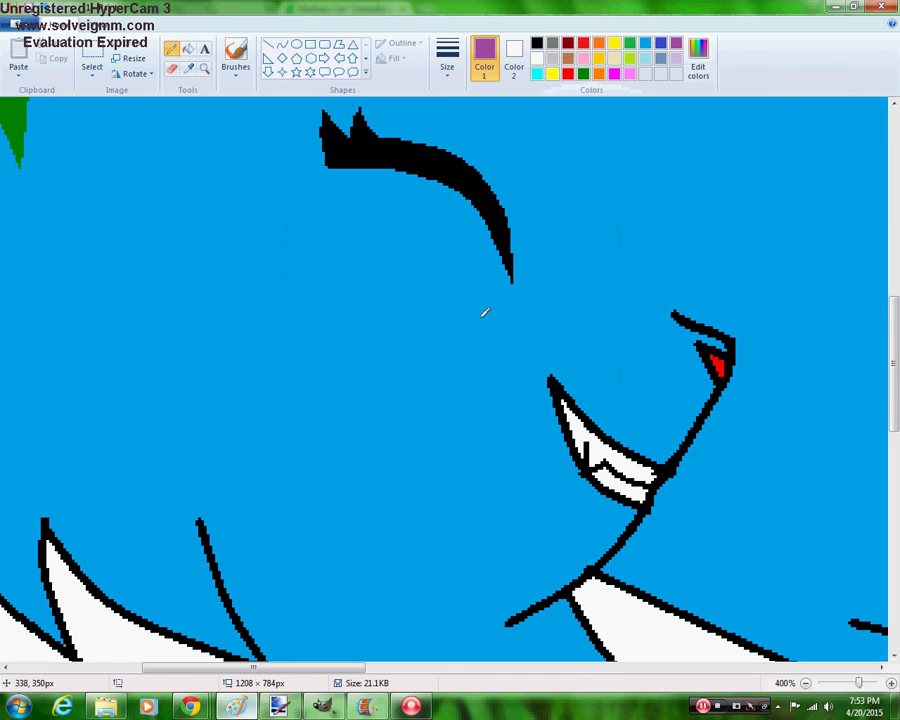
{"action": "mouse_move", "coordinate": [449, 312]}
{"action": "left_mouse_down"}
{"action": "mouse_move", "coordinate": [429, 257]}
{"action": "mouse_move", "coordinate": [402, 250]}
{"action": "mouse_move", "coordinate": [381, 259]}
{"action": "mouse_move", "coordinate": [355, 311]}
{"action": "mouse_move", "coordinate": [355, 406]}
{"action": "mouse_move", "coordinate": [482, 372]}
{"action": "mouse_move", "coordinate": [509, 329]}
{"action": "mouse_move", "coordinate": [464, 293]}
{"action": "left_mouse_up"}
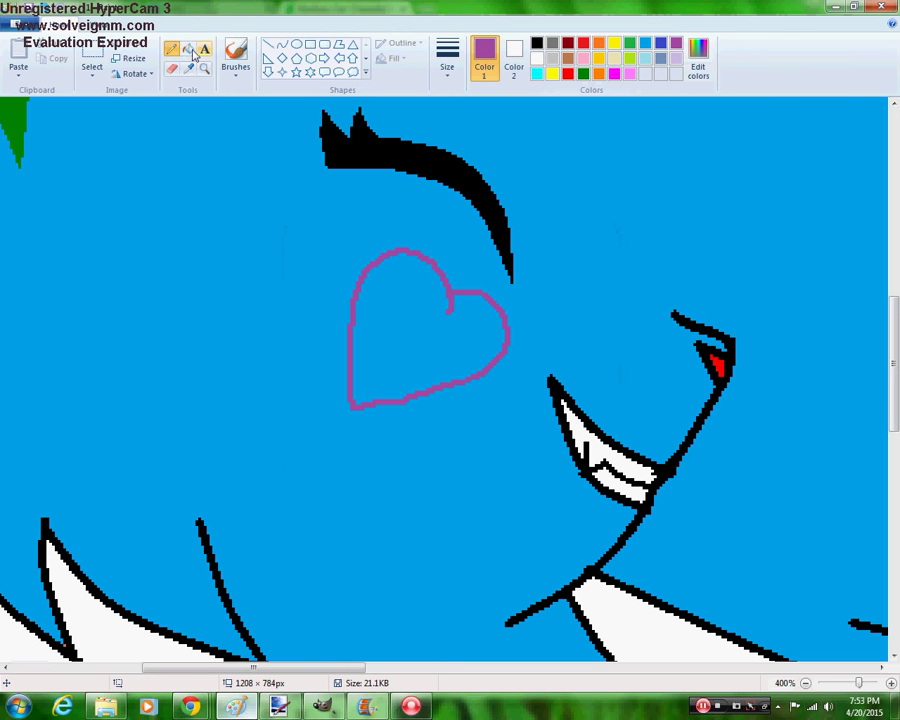
{"action": "left_click", "coordinate": [190, 51]}
{"action": "left_click", "coordinate": [630, 74]}
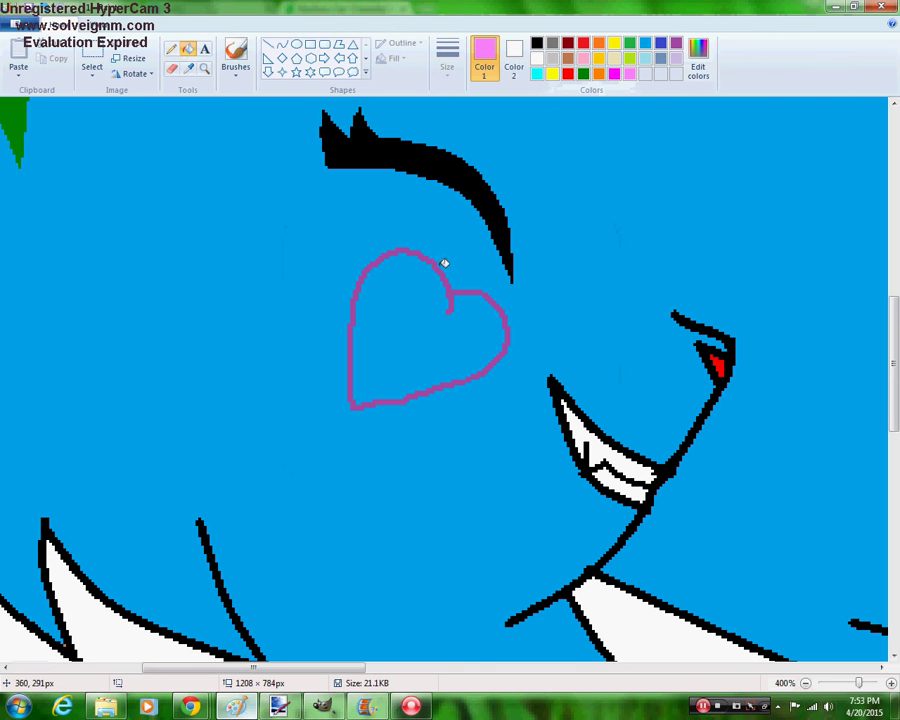
{"action": "left_click", "coordinate": [418, 322]}
With the body's blue as the secondary color, shrink the cheek heart using a free-form selection and return to the Pencil in purple
{"action": "left_click", "coordinate": [805, 683]}
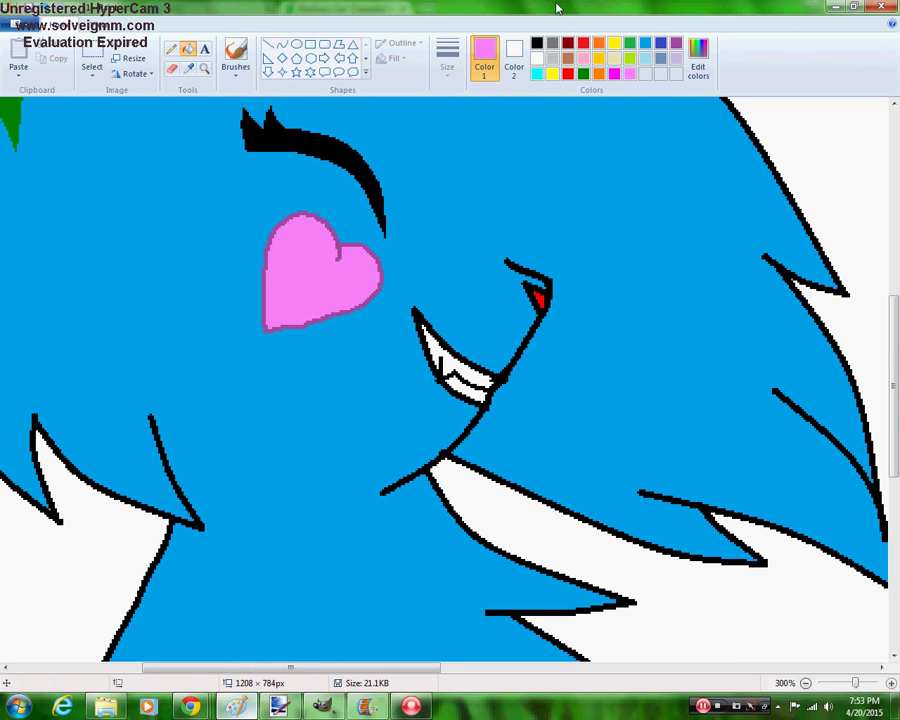
{"action": "left_click", "coordinate": [513, 55]}
{"action": "left_click", "coordinate": [645, 42]}
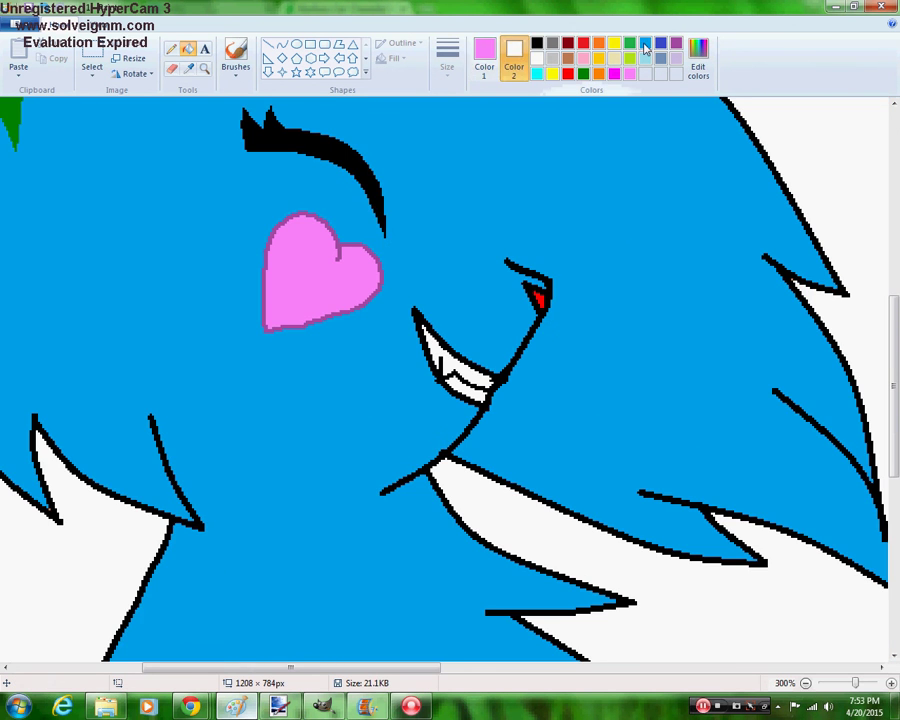
{"action": "left_click", "coordinate": [482, 62]}
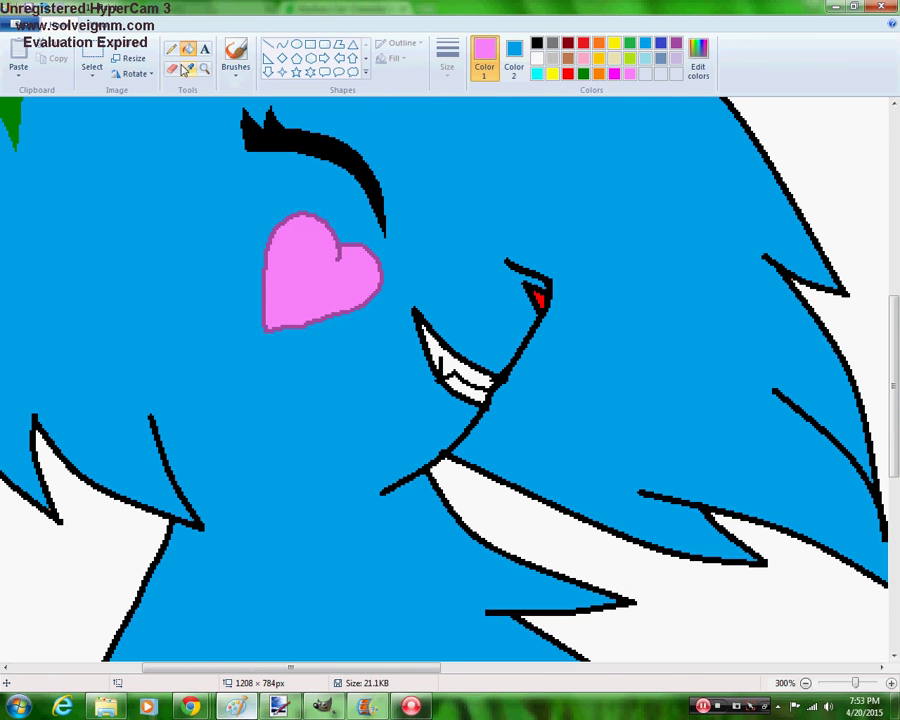
{"action": "left_click", "coordinate": [90, 78]}
{"action": "left_click", "coordinate": [88, 121]}
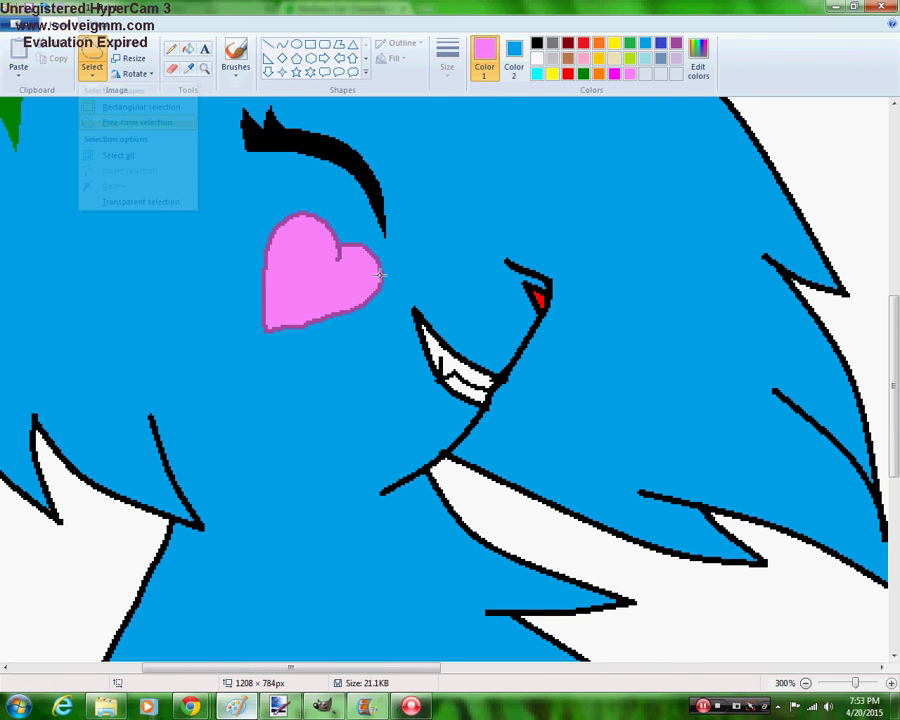
{"action": "left_click_drag", "start_coordinate": [362, 232], "coordinate": [395, 292]}
{"action": "mouse_move", "coordinate": [257, 361]}
{"action": "left_mouse_down"}
{"action": "mouse_move", "coordinate": [271, 215]}
{"action": "mouse_move", "coordinate": [301, 201]}
{"action": "mouse_move", "coordinate": [357, 217]}
{"action": "mouse_move", "coordinate": [333, 211]}
{"action": "left_mouse_up"}
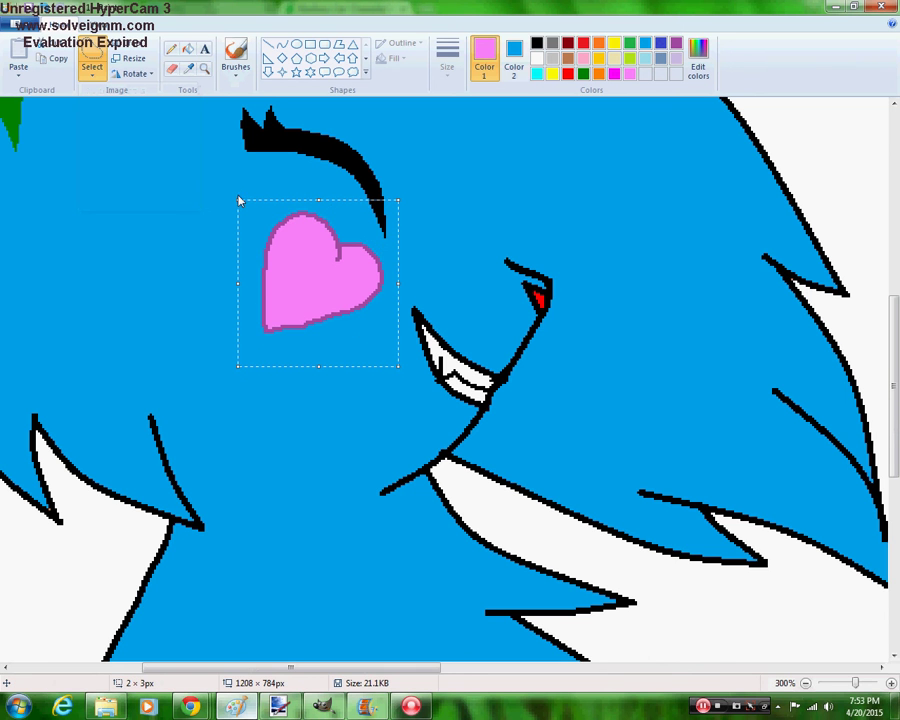
{"action": "left_click_drag", "start_coordinate": [236, 198], "coordinate": [262, 237]}
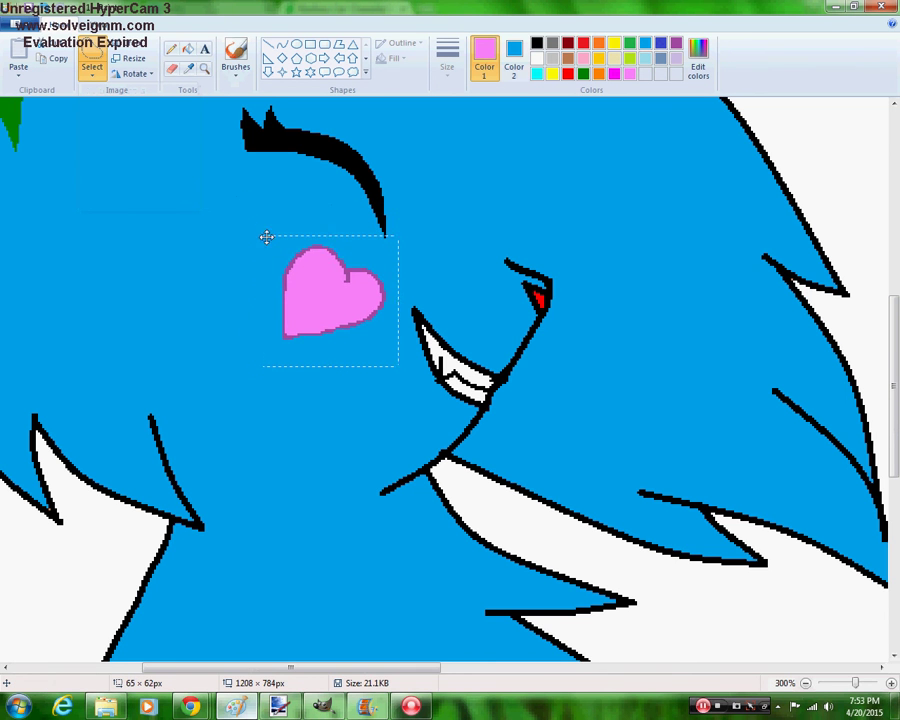
{"action": "left_click", "coordinate": [171, 48]}
{"action": "left_click", "coordinate": [676, 43]}
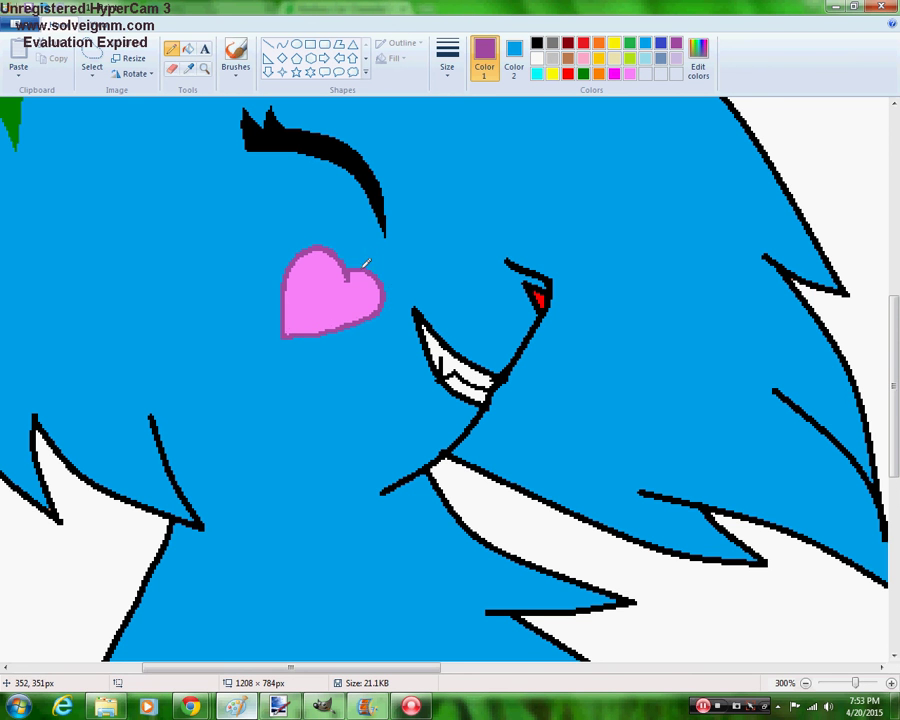
Switch to OviPets and open the friend's newest comment from the notifications to read the reply in the post thread
{"action": "mouse_move", "coordinate": [190, 706]}
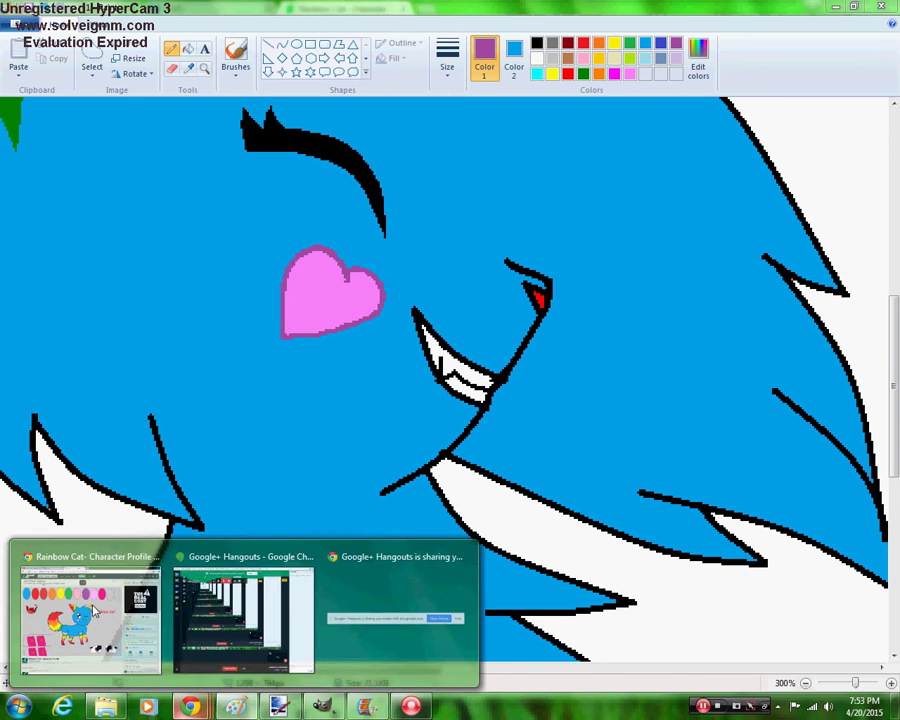
{"action": "left_click", "coordinate": [95, 612]}
{"action": "left_click", "coordinate": [180, 9]}
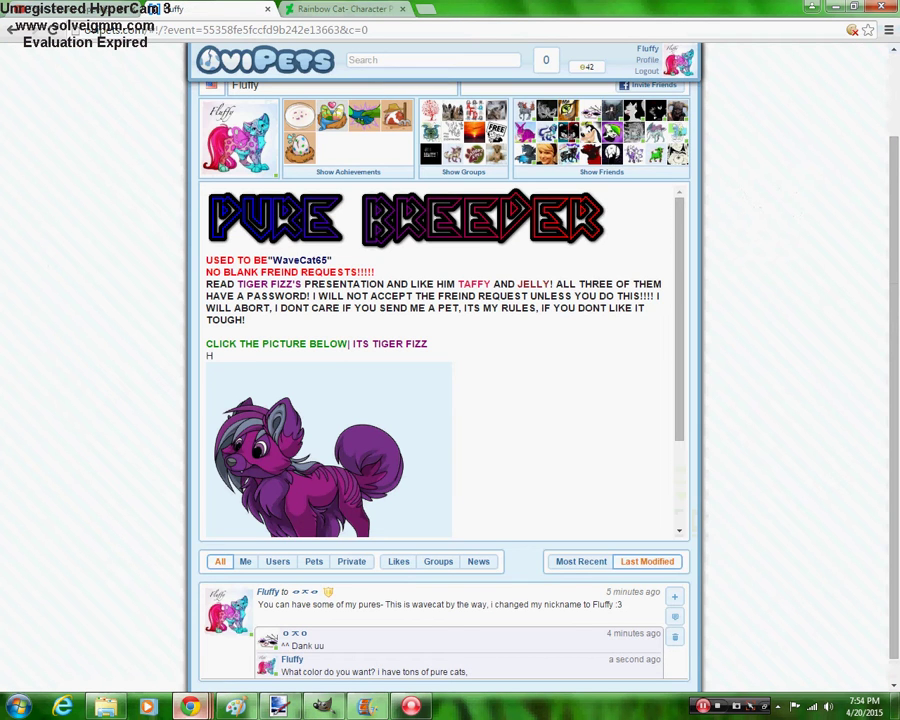
{"action": "left_click", "coordinate": [544, 61]}
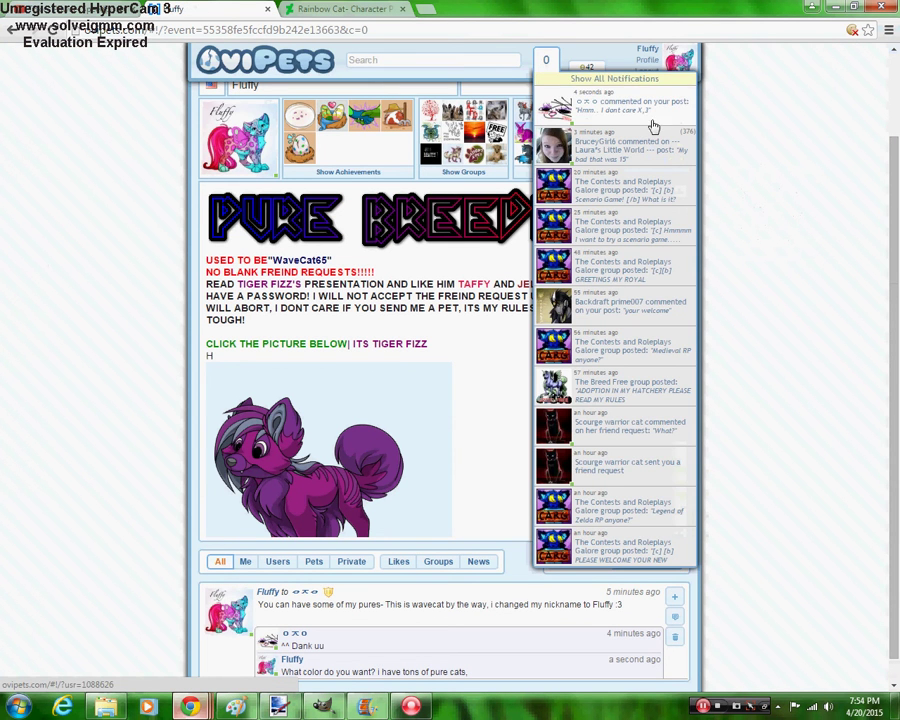
{"action": "left_click", "coordinate": [896, 284]}
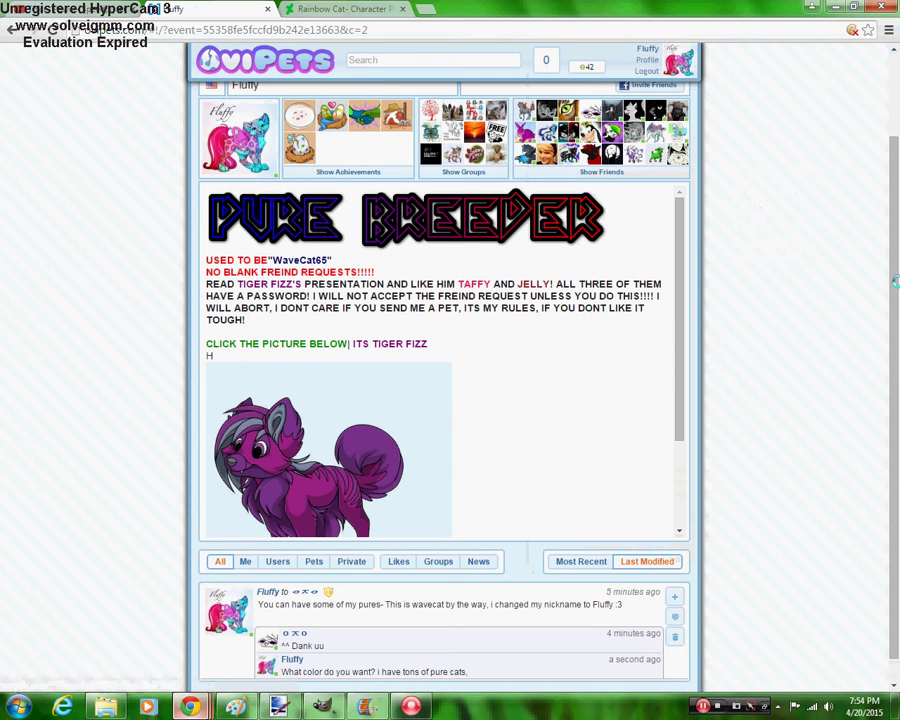
{"action": "scroll", "coordinate": [893, 278], "scroll_direction": "up", "scroll_amount": 2}
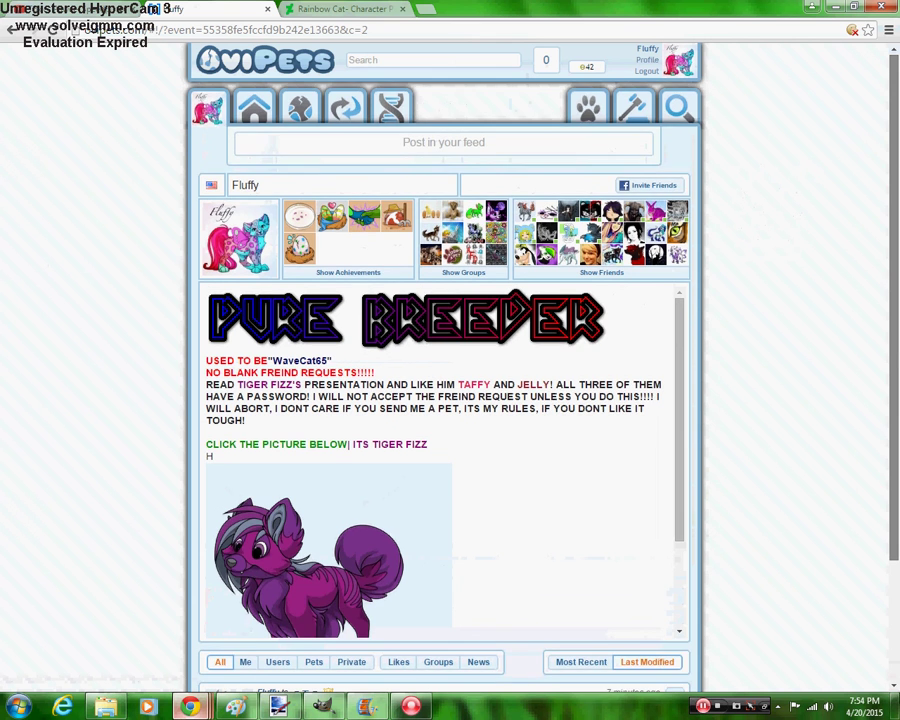
{"action": "scroll", "coordinate": [311, 597], "scroll_direction": "down", "scroll_amount": 3}
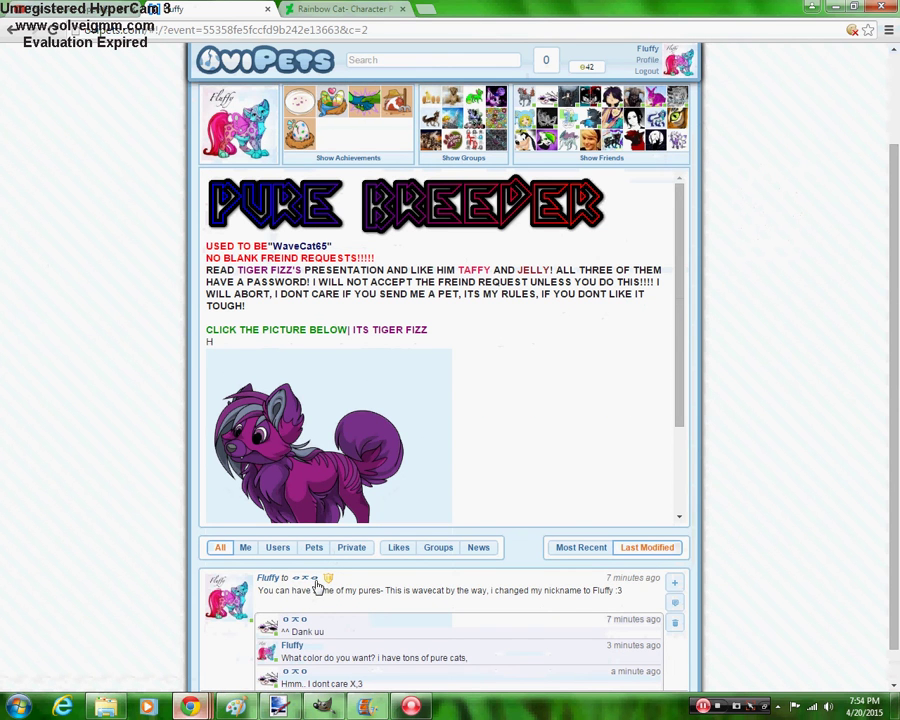
Open the friend's profile from the post and start a new trade request with them
{"action": "left_click", "coordinate": [310, 580]}
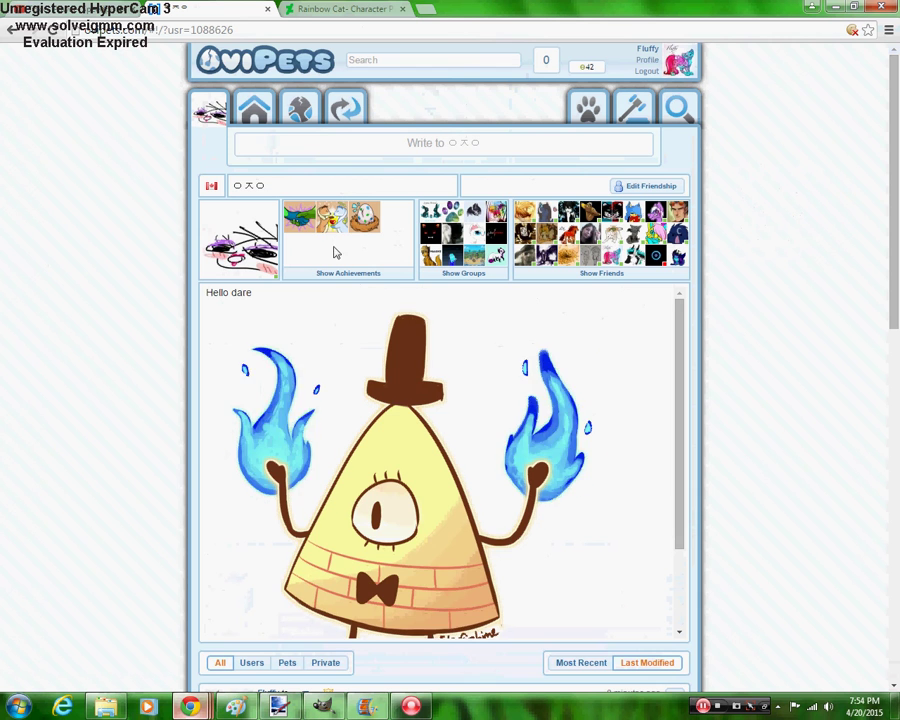
{"action": "left_click", "coordinate": [345, 107]}
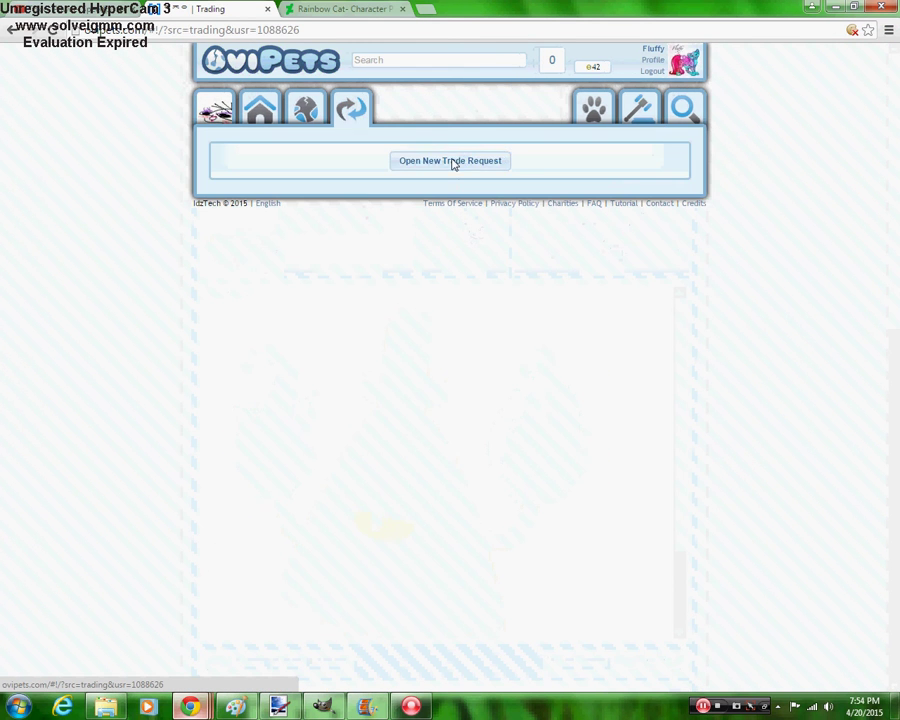
{"action": "left_click", "coordinate": [453, 163]}
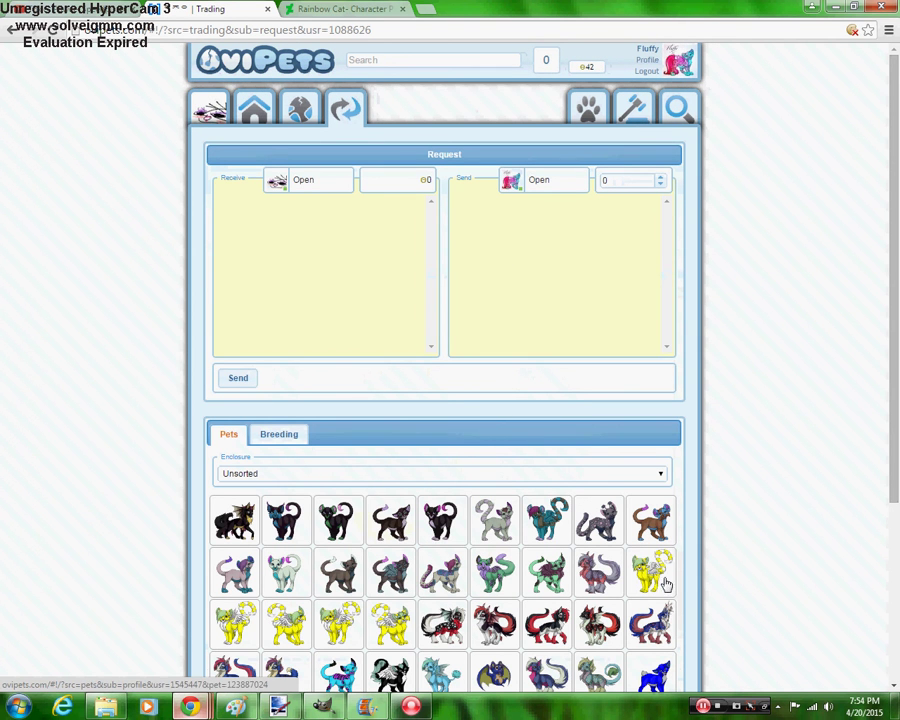
Add a yellow winged cat and a blue cat from the Unsorted enclosure to the Send side of the trade
{"action": "left_click_drag", "start_coordinate": [652, 574], "coordinate": [515, 290]}
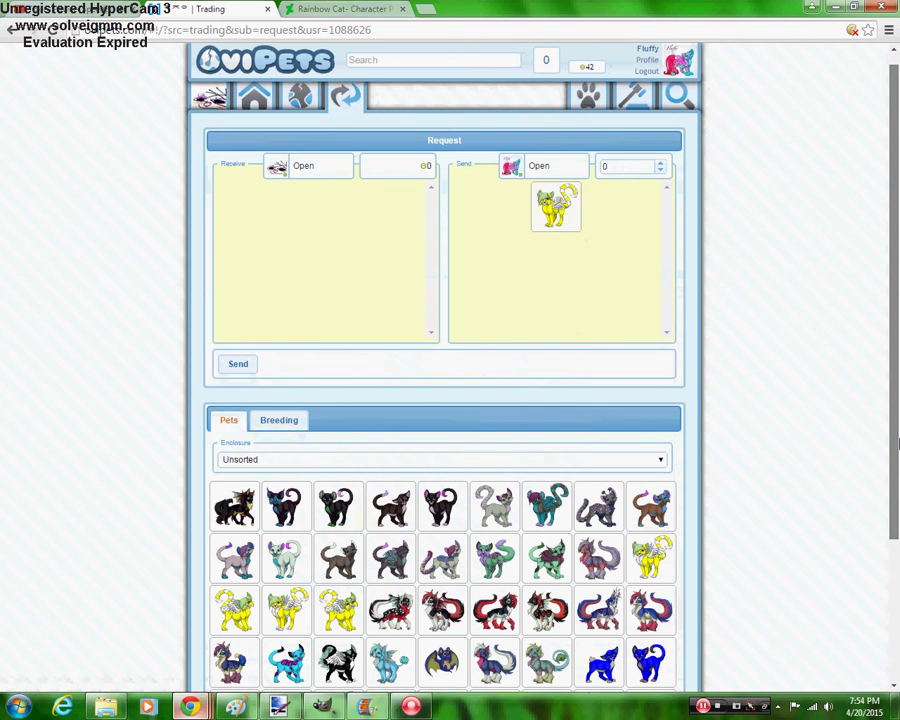
{"action": "left_click_drag", "start_coordinate": [897, 385], "coordinate": [893, 501]}
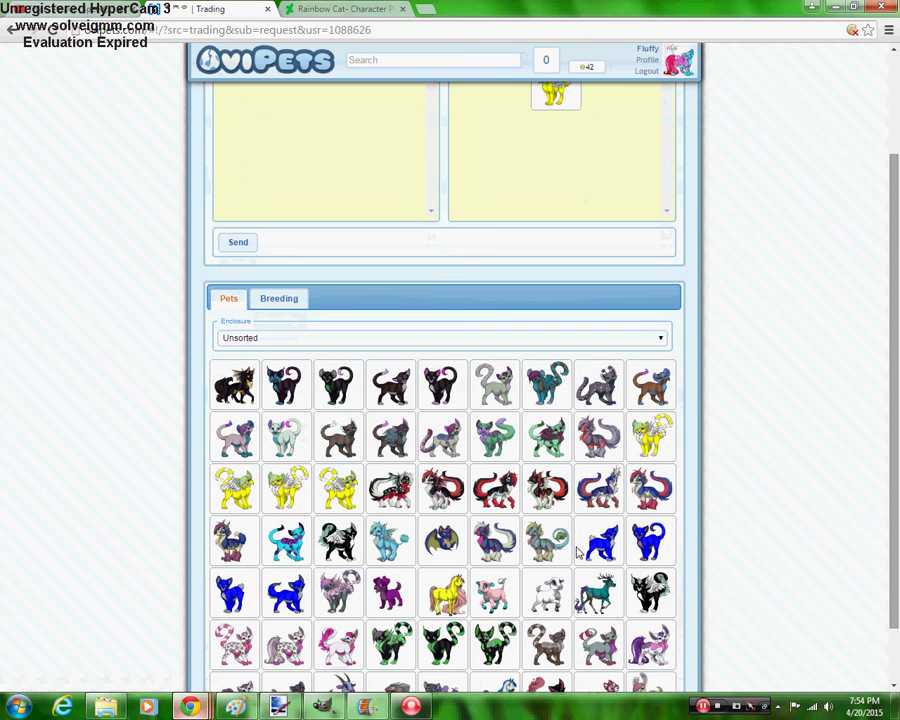
{"action": "left_click_drag", "start_coordinate": [618, 545], "coordinate": [620, 180]}
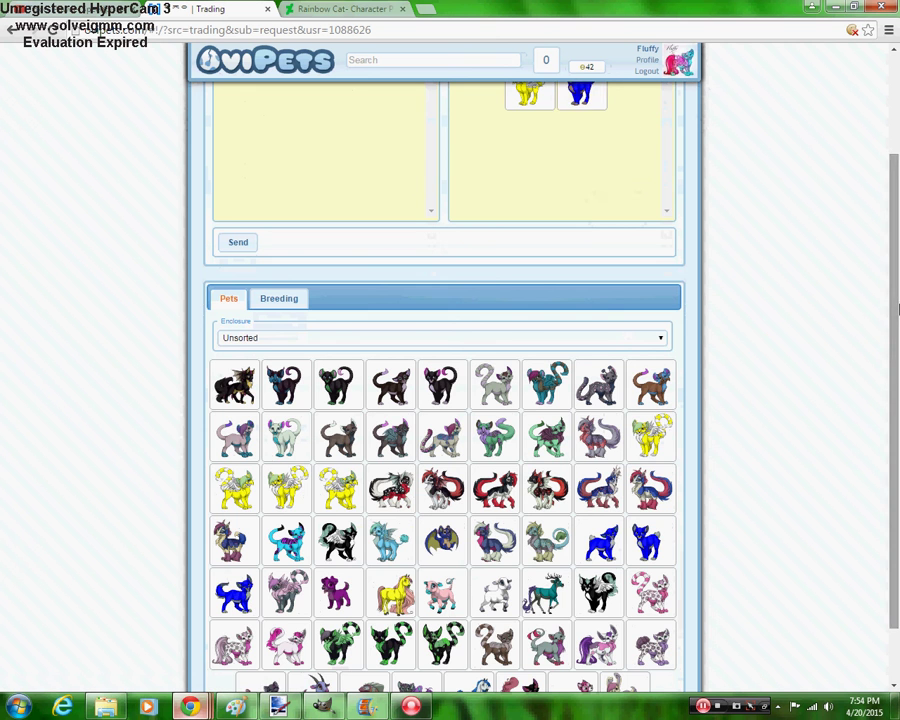
Look through the remaining Unsorted pets and the Leopards enclosure for more cats to offer
{"action": "left_click_drag", "start_coordinate": [896, 390], "coordinate": [897, 440]}
{"action": "left_click_drag", "start_coordinate": [897, 383], "coordinate": [896, 363]}
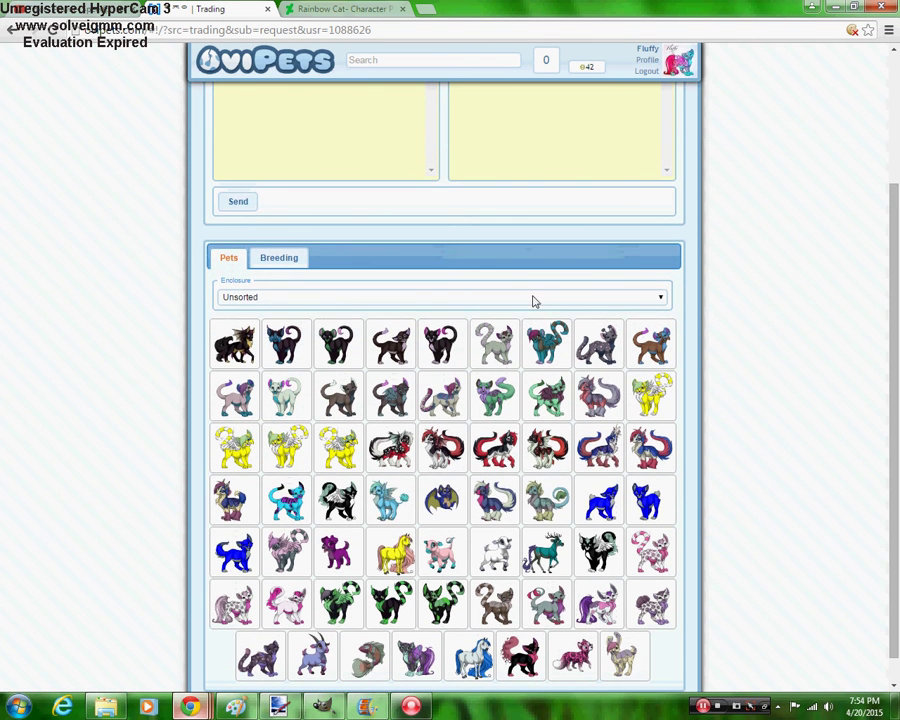
{"action": "left_click", "coordinate": [534, 298]}
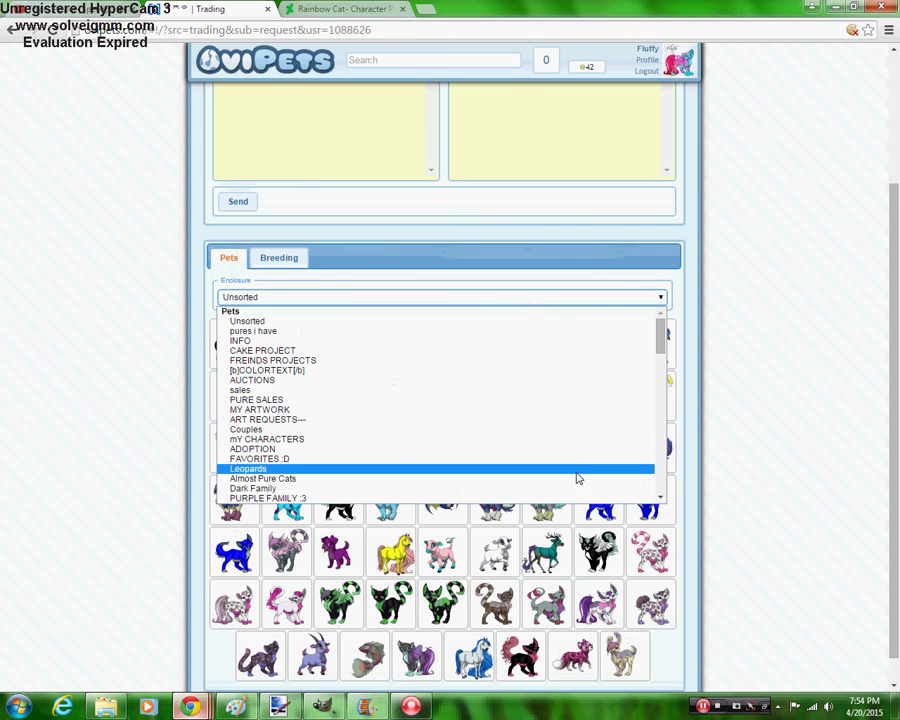
{"action": "left_click", "coordinate": [577, 469]}
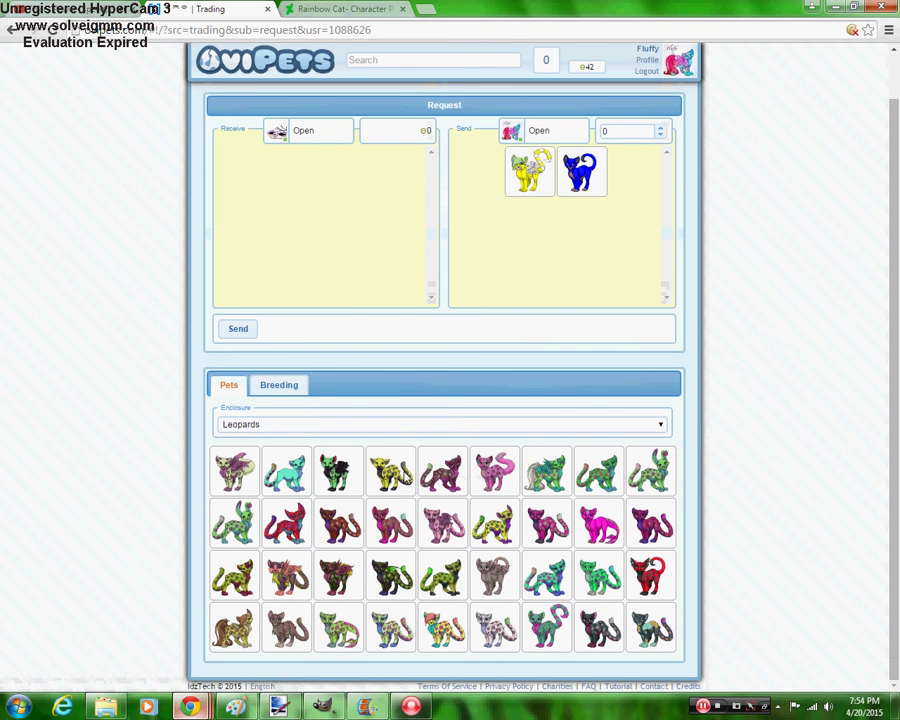
Add a cyan winged cat from the CYAN/WHITE enclosure and a striped bushy-tailed cat from MAGENTA to the Send side
{"action": "left_click", "coordinate": [428, 425]}
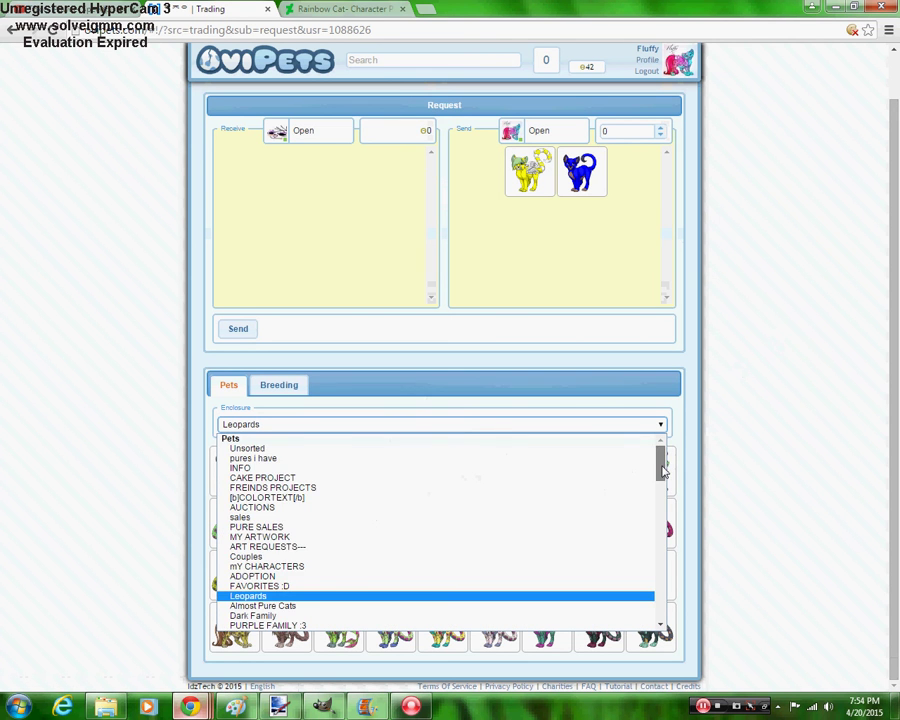
{"action": "left_click_drag", "start_coordinate": [662, 465], "coordinate": [660, 532]}
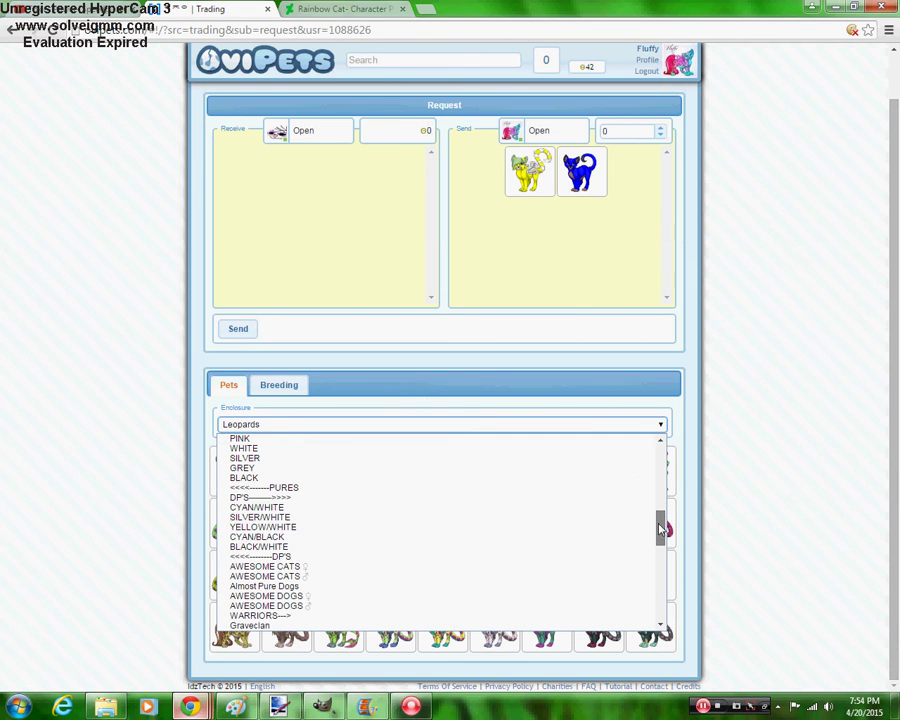
{"action": "left_click", "coordinate": [371, 508]}
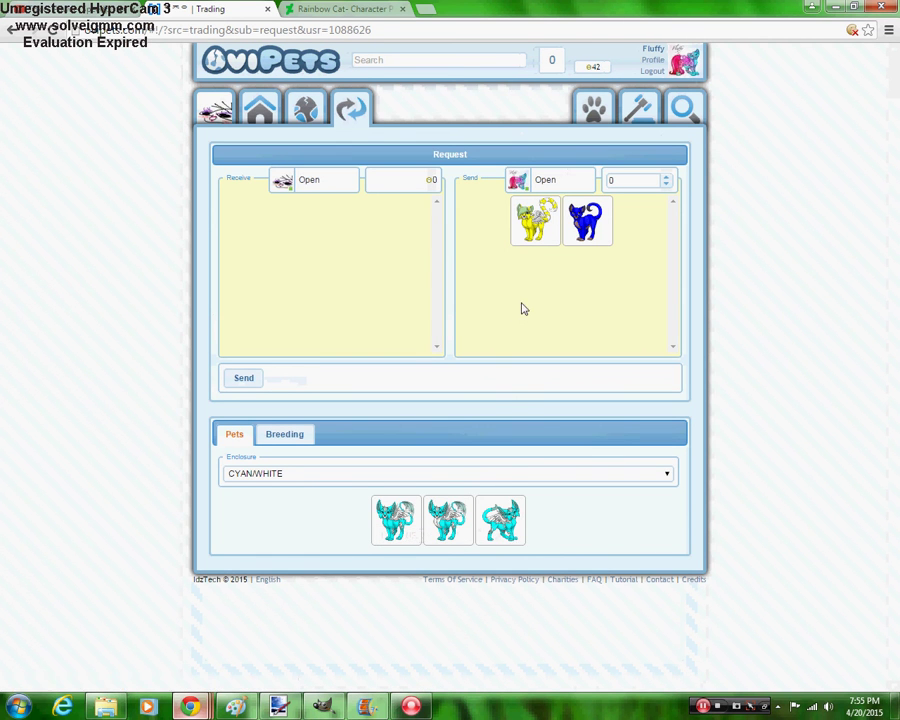
{"action": "left_click_drag", "start_coordinate": [500, 520], "coordinate": [560, 250]}
{"action": "left_click", "coordinate": [443, 482]}
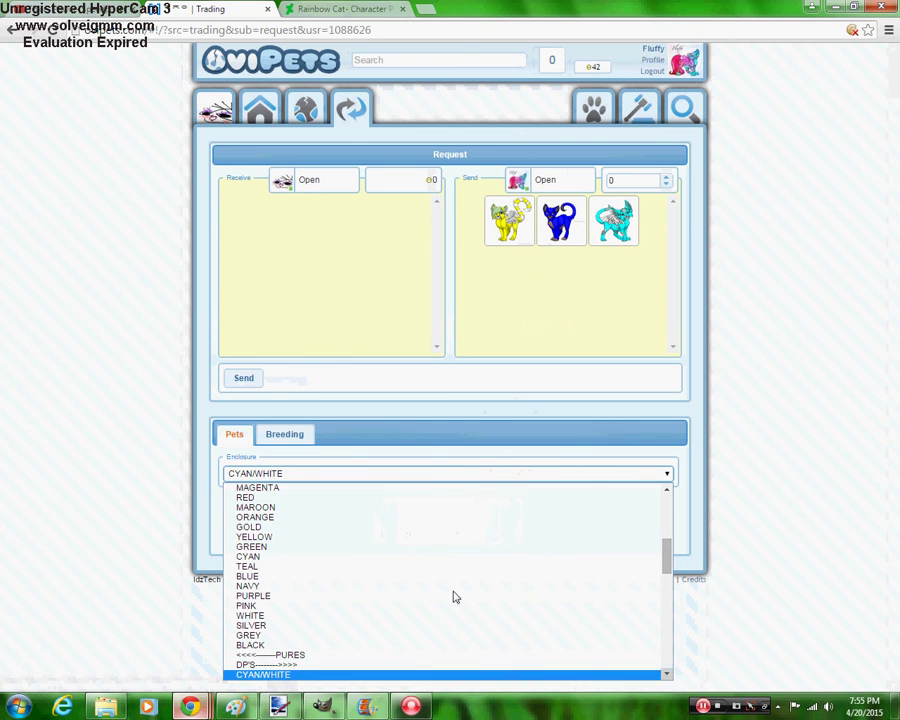
{"action": "left_click", "coordinate": [262, 486]}
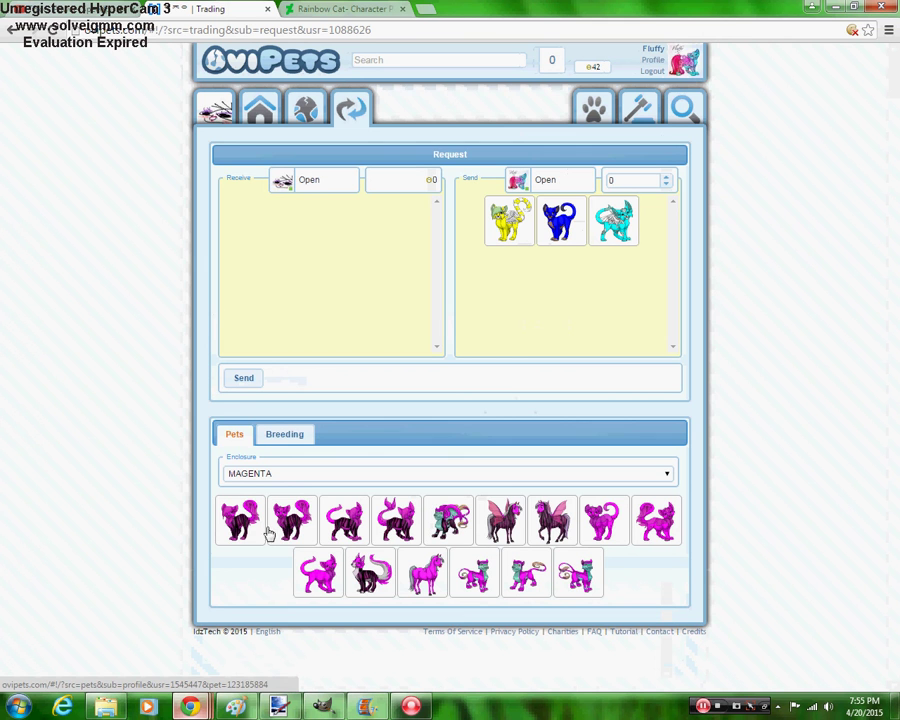
{"action": "left_click_drag", "start_coordinate": [534, 369], "coordinate": [538, 306]}
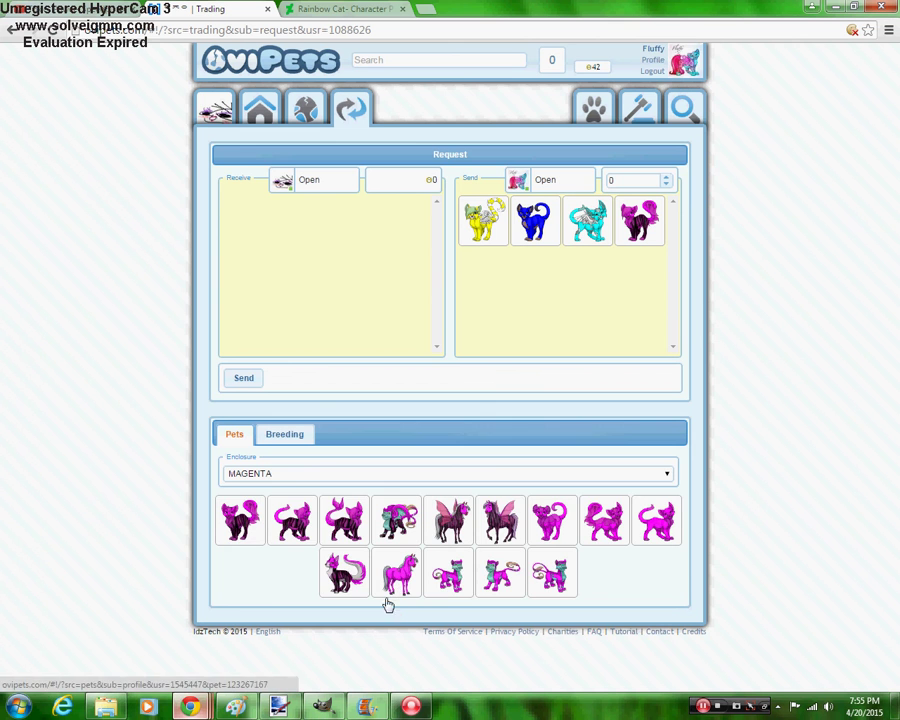
Add two red cats from the RED enclosure to the Send side, one short-tailed and one long-tailed
{"action": "left_click", "coordinate": [311, 476]}
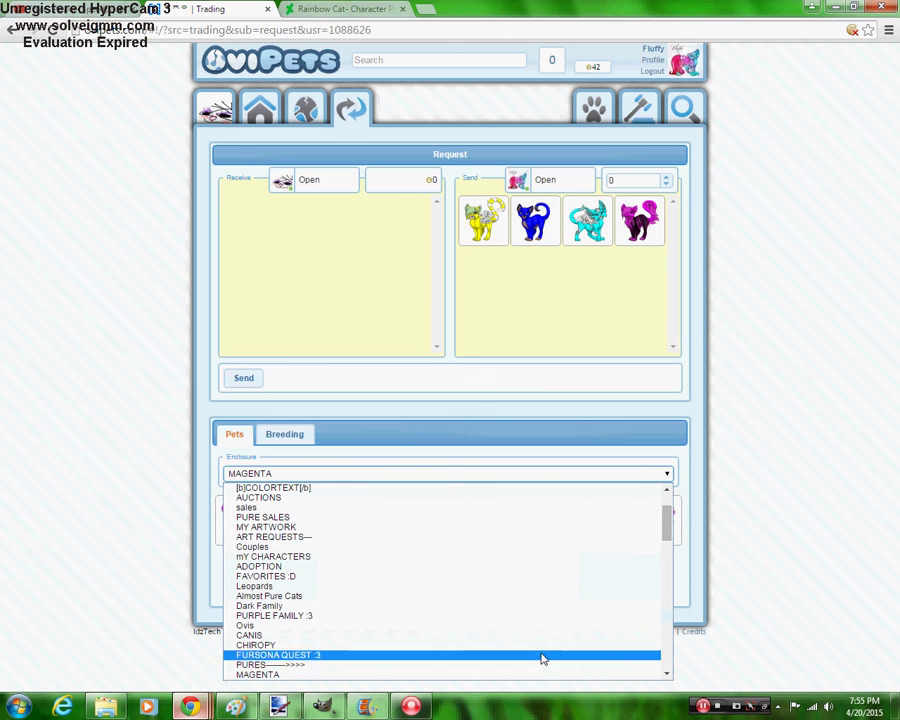
{"action": "scroll", "coordinate": [667, 677], "scroll_direction": "down", "scroll_amount": 1}
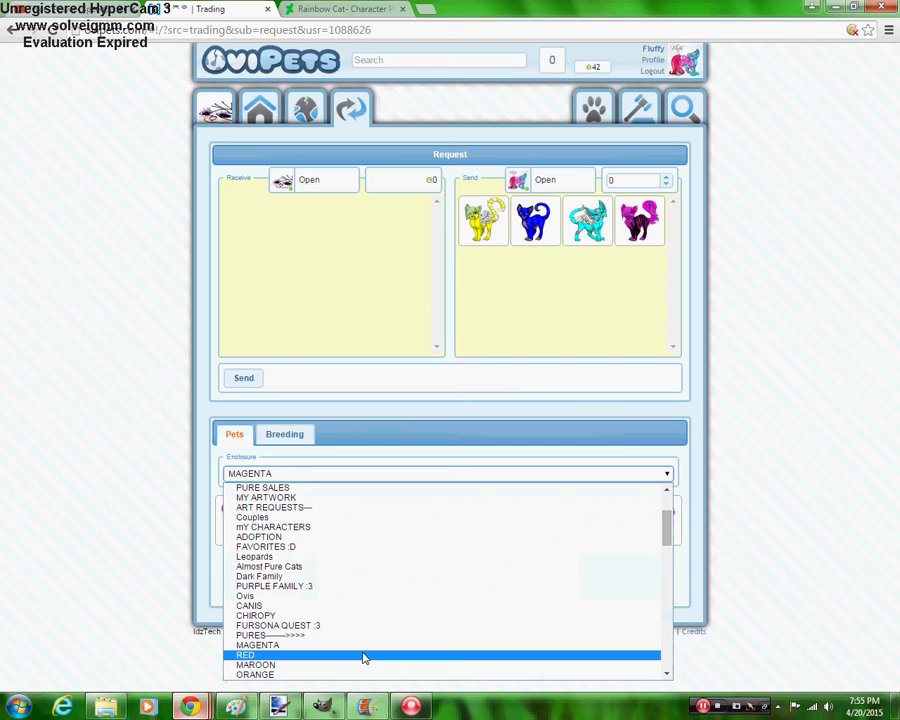
{"action": "left_click", "coordinate": [364, 655]}
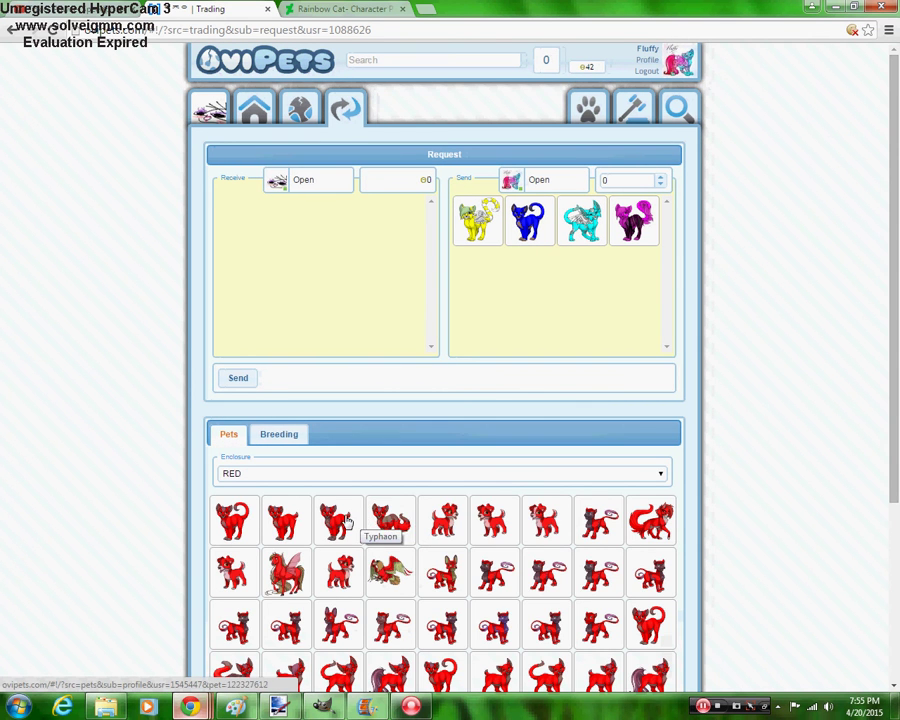
{"action": "left_click_drag", "start_coordinate": [895, 449], "coordinate": [895, 466]}
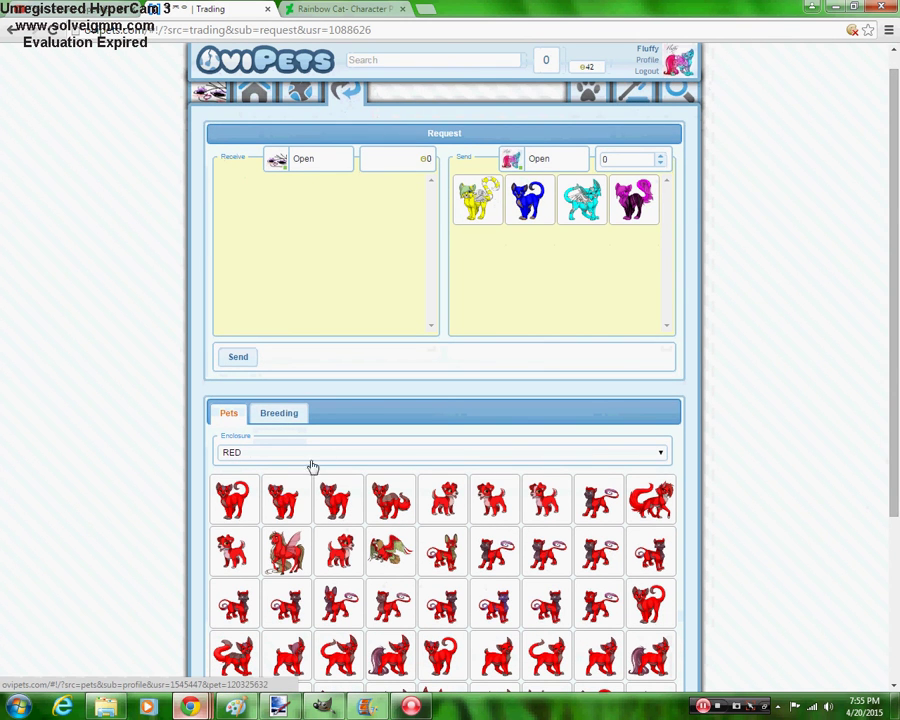
{"action": "left_click_drag", "start_coordinate": [313, 467], "coordinate": [524, 279]}
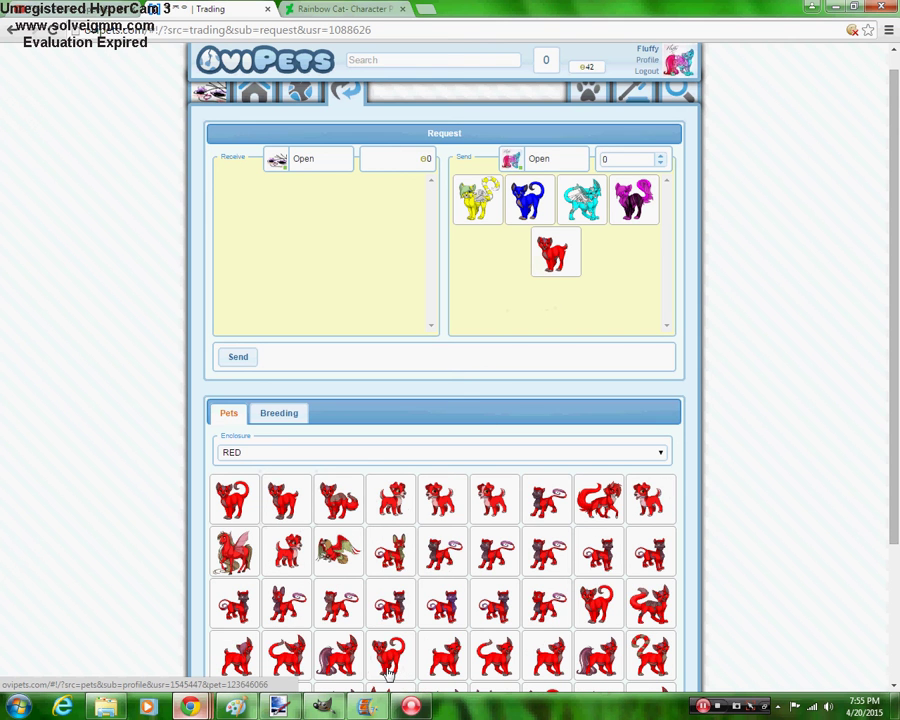
{"action": "left_click_drag", "start_coordinate": [408, 626], "coordinate": [590, 260]}
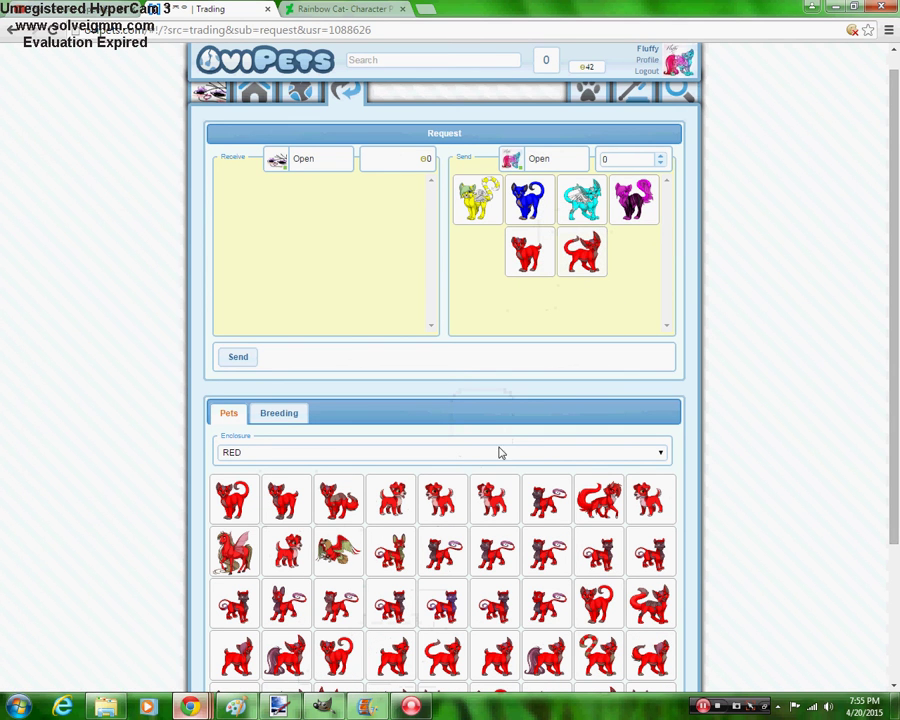
Offer a cat from the MAROON enclosure, exchanging the first pick for the one with the long, hair-like grey tail
{"action": "scroll", "coordinate": [895, 430], "scroll_direction": "down", "scroll_amount": 1}
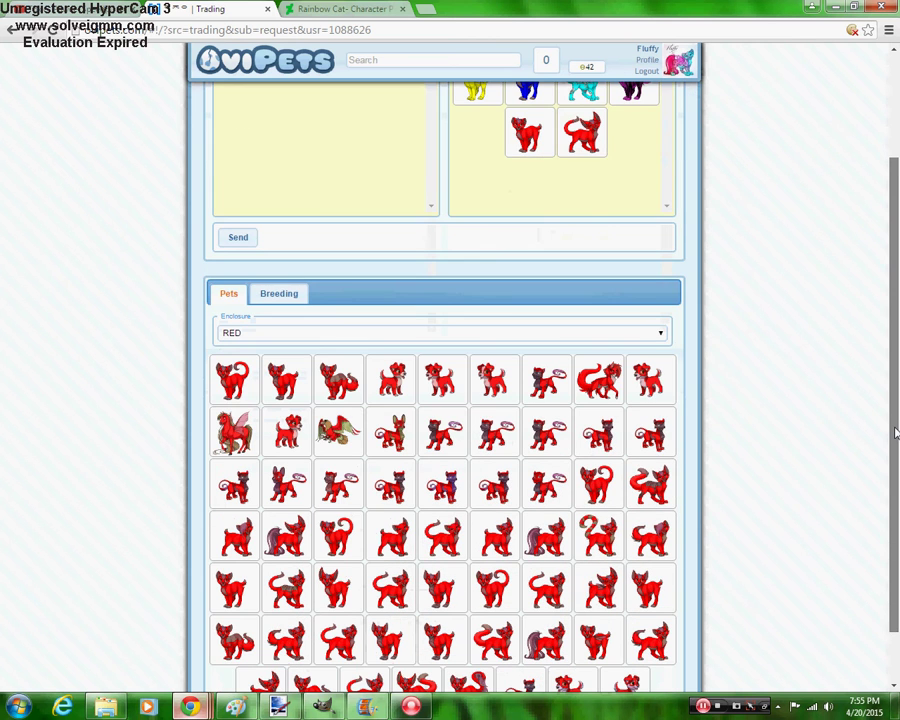
{"action": "left_click", "coordinate": [455, 335]}
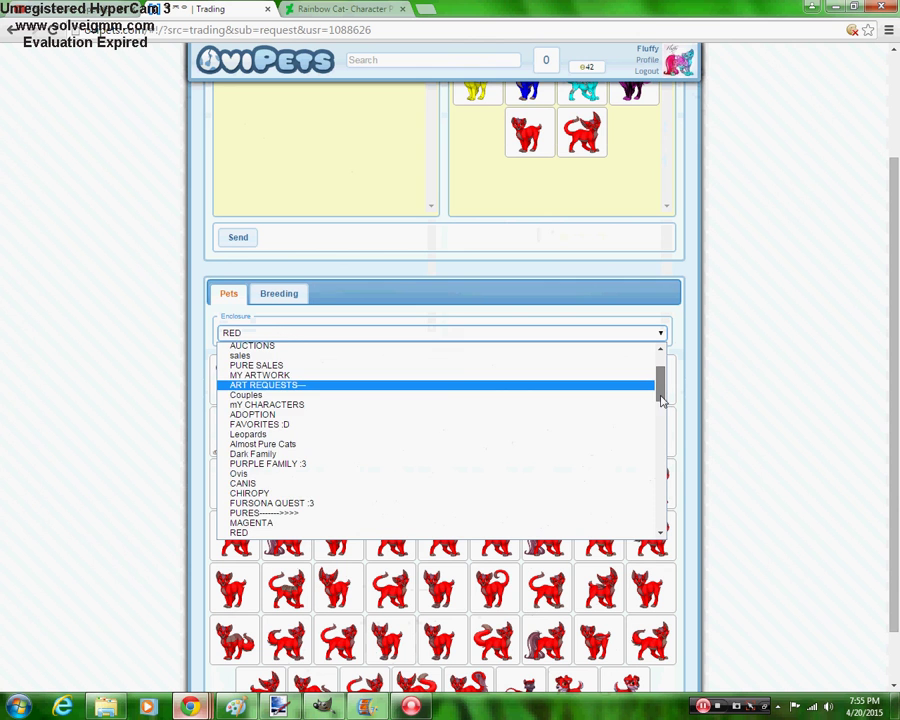
{"action": "left_click_drag", "start_coordinate": [660, 382], "coordinate": [660, 401]}
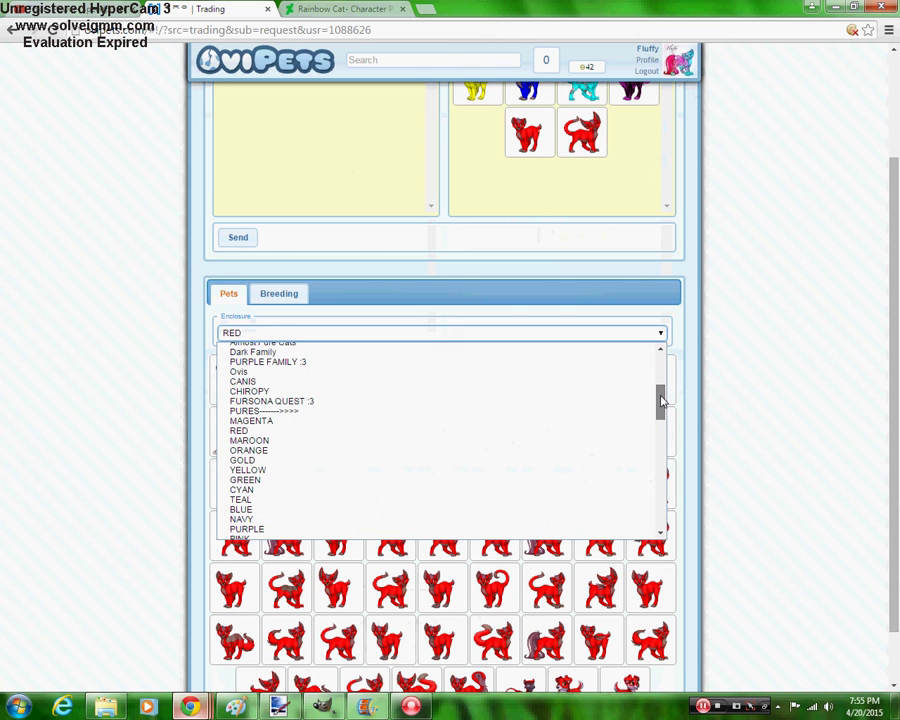
{"action": "left_click", "coordinate": [342, 441]}
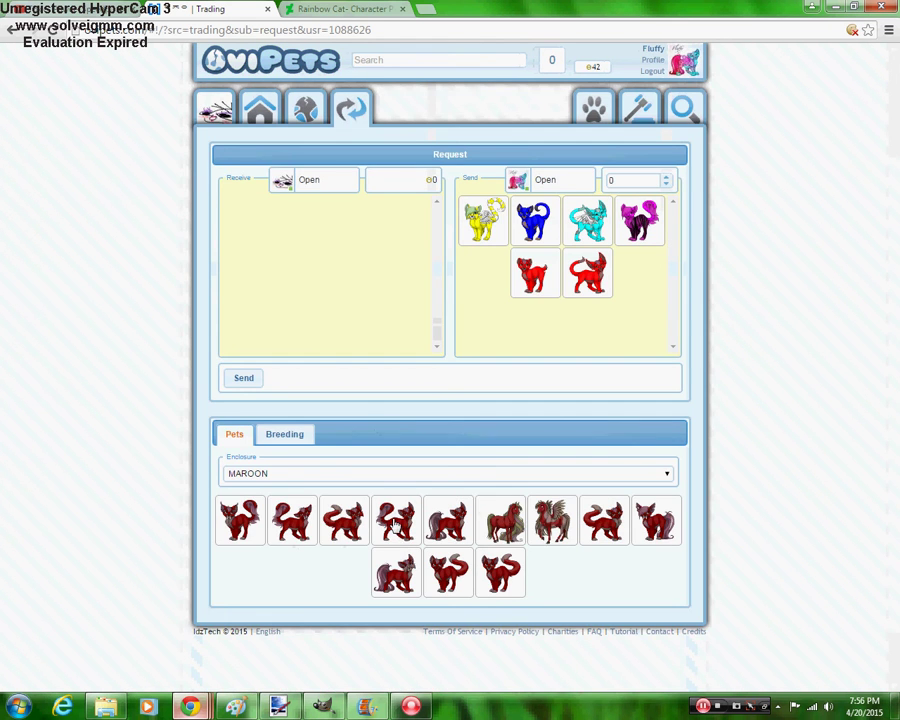
{"action": "left_click_drag", "start_coordinate": [510, 583], "coordinate": [620, 326]}
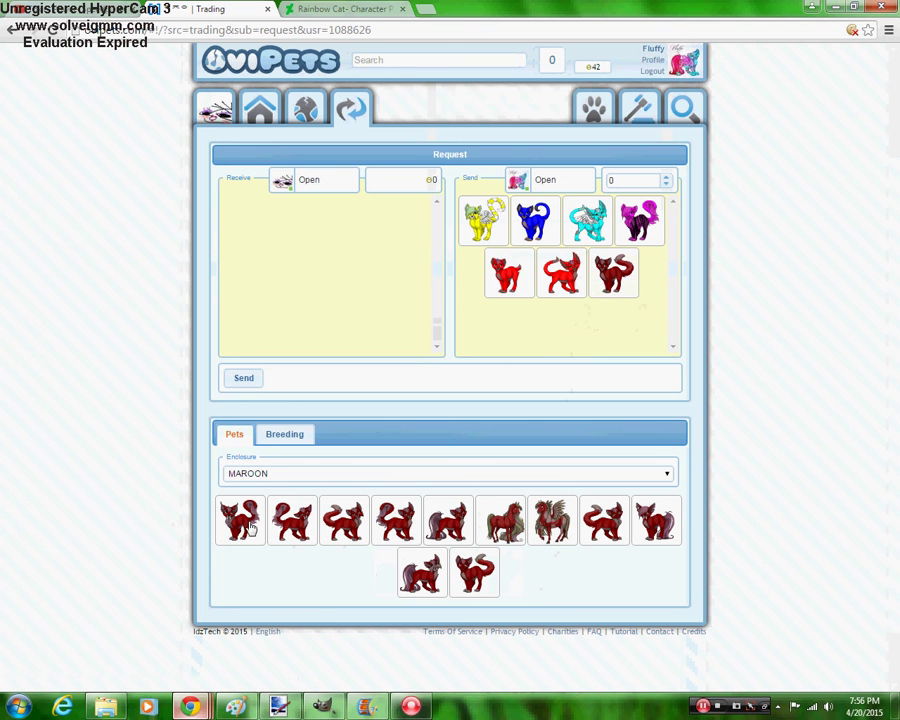
{"action": "left_click_drag", "start_coordinate": [613, 275], "coordinate": [550, 590]}
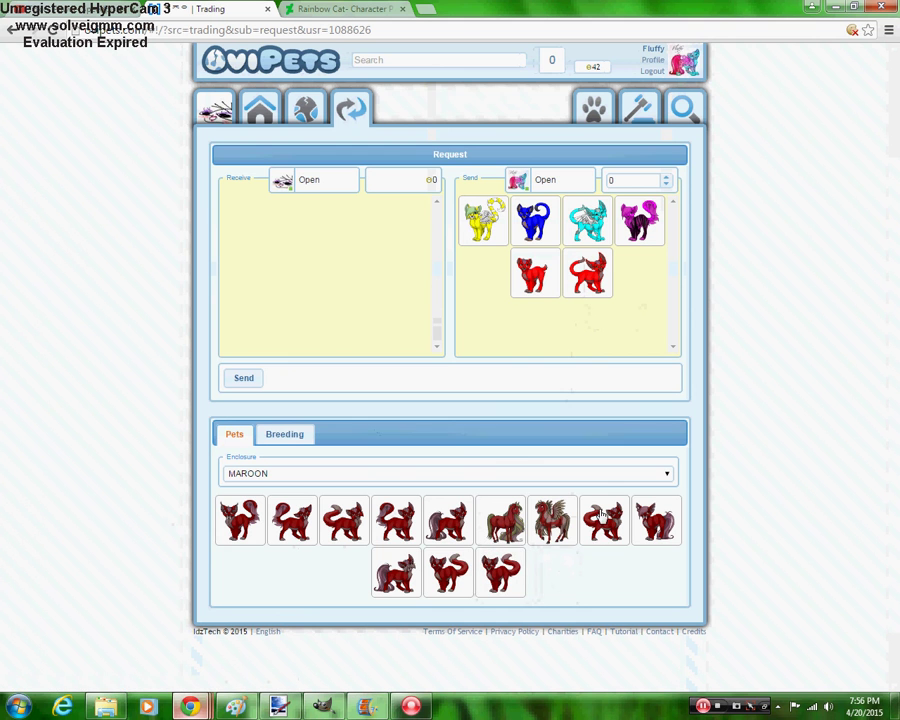
{"action": "left_click_drag", "start_coordinate": [602, 513], "coordinate": [602, 540]}
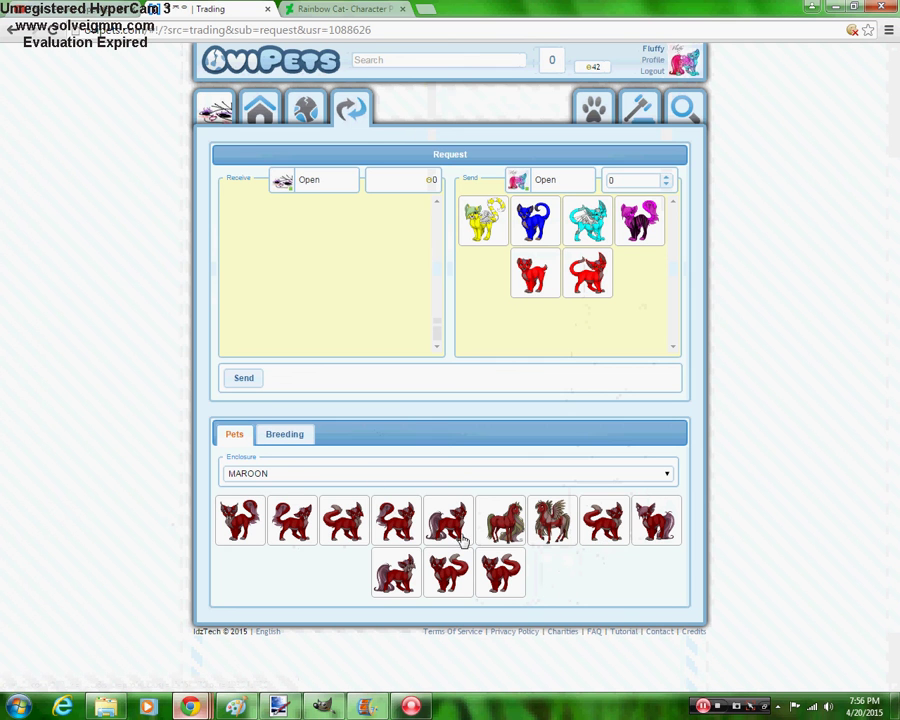
{"action": "left_click_drag", "start_coordinate": [645, 336], "coordinate": [643, 315]}
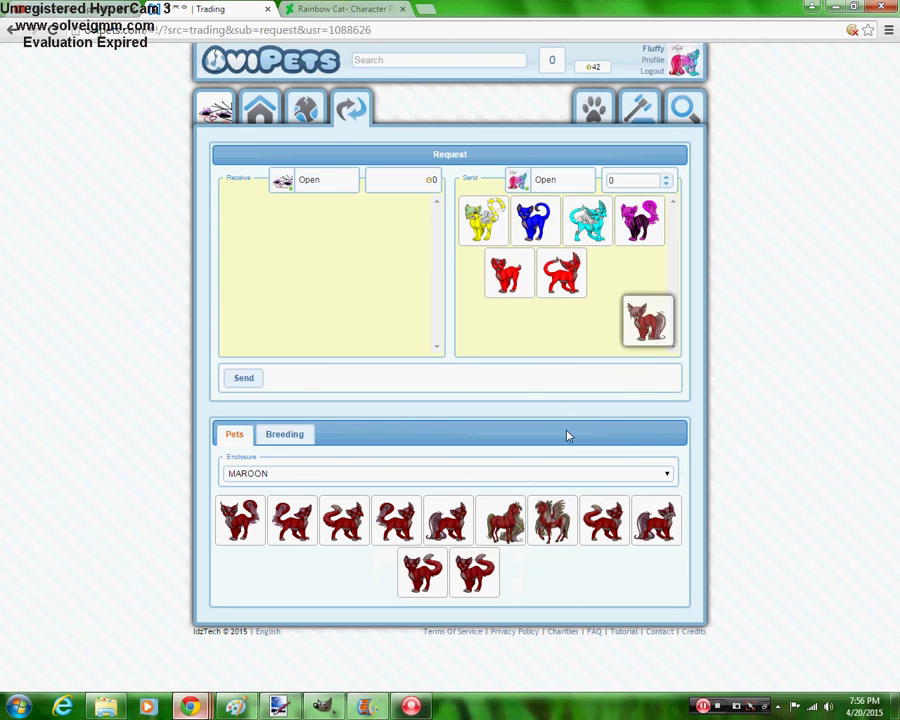
Add an orange cat with a curled, banded tail from the ORANGE enclosure to the Send side
{"action": "left_click", "coordinate": [516, 476]}
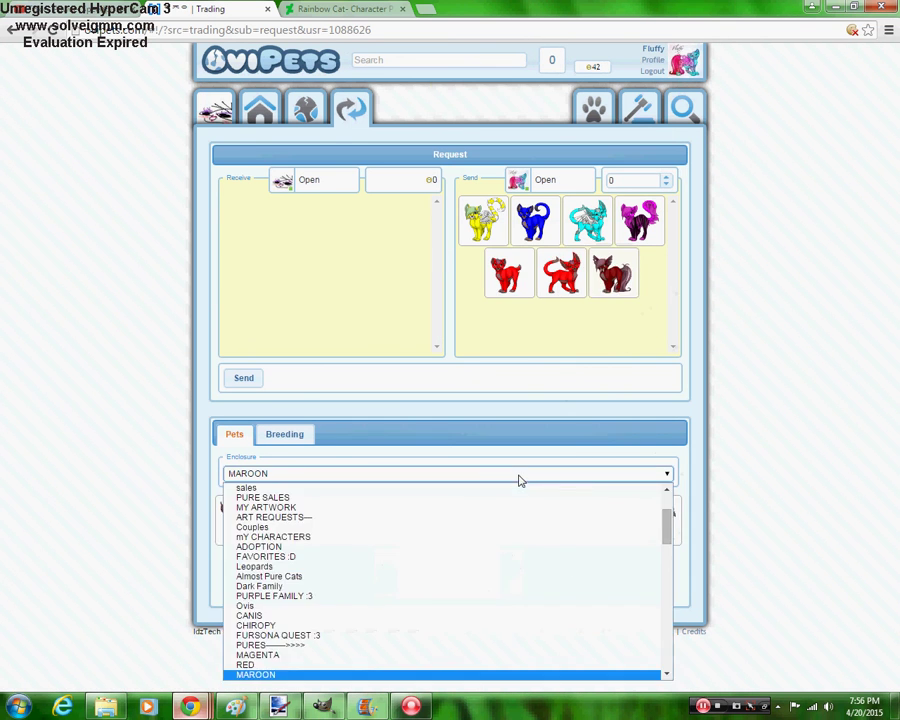
{"action": "left_click", "coordinate": [666, 677]}
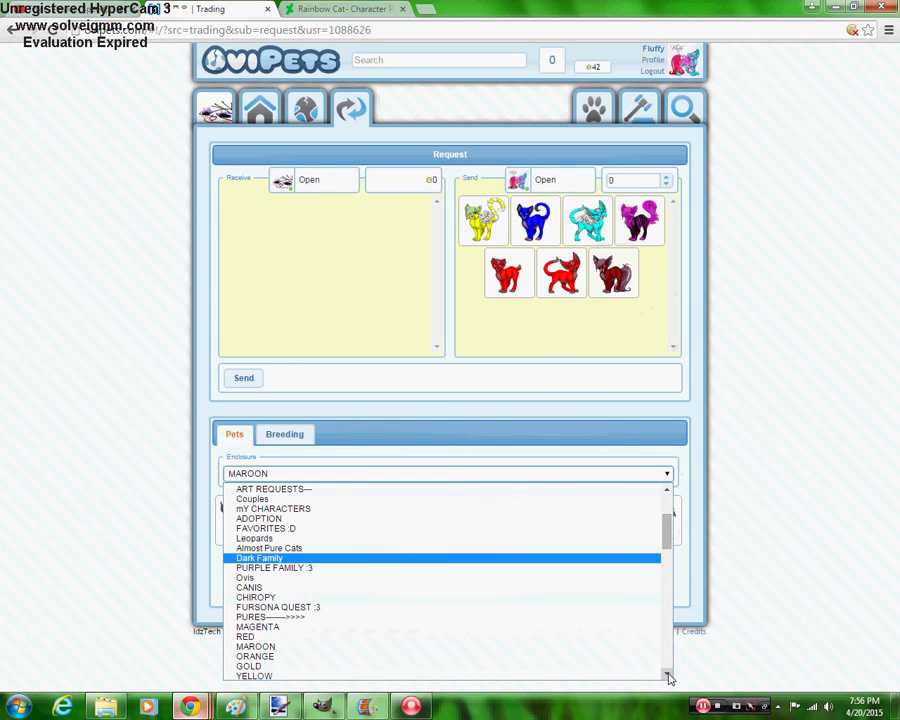
{"action": "left_click", "coordinate": [324, 656]}
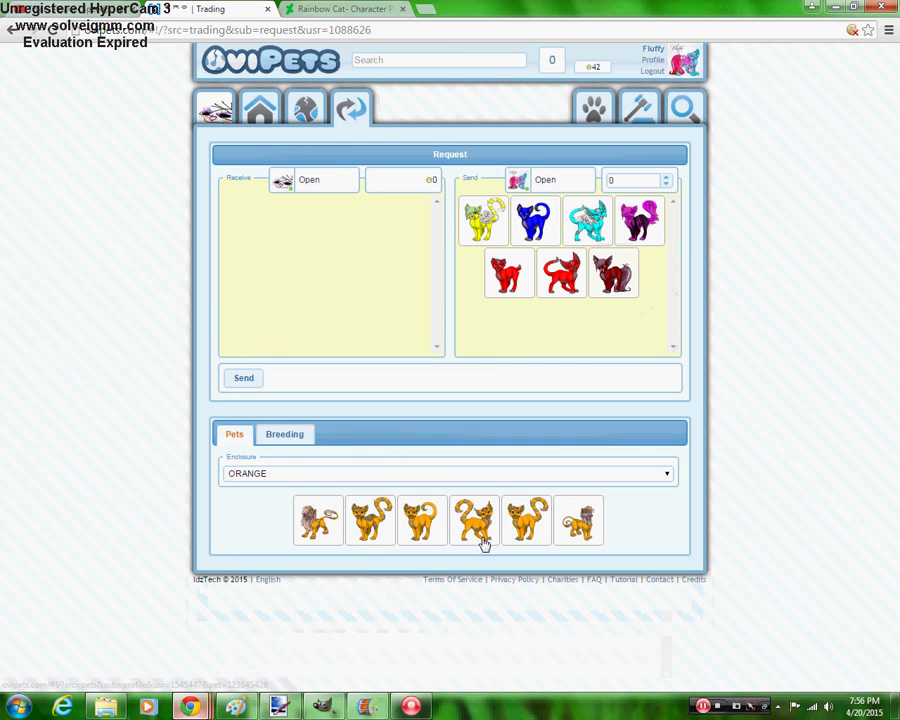
{"action": "left_click_drag", "start_coordinate": [574, 334], "coordinate": [564, 332]}
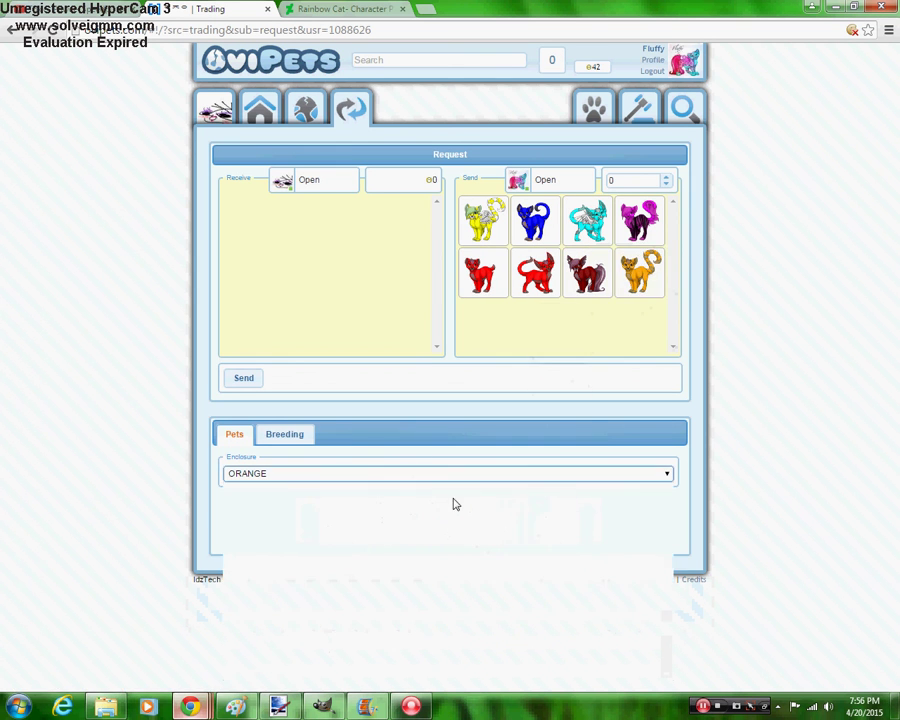
Add two gold cats with curled, banded tails from the GOLD enclosure to the Send side
{"action": "left_click", "coordinate": [450, 474]}
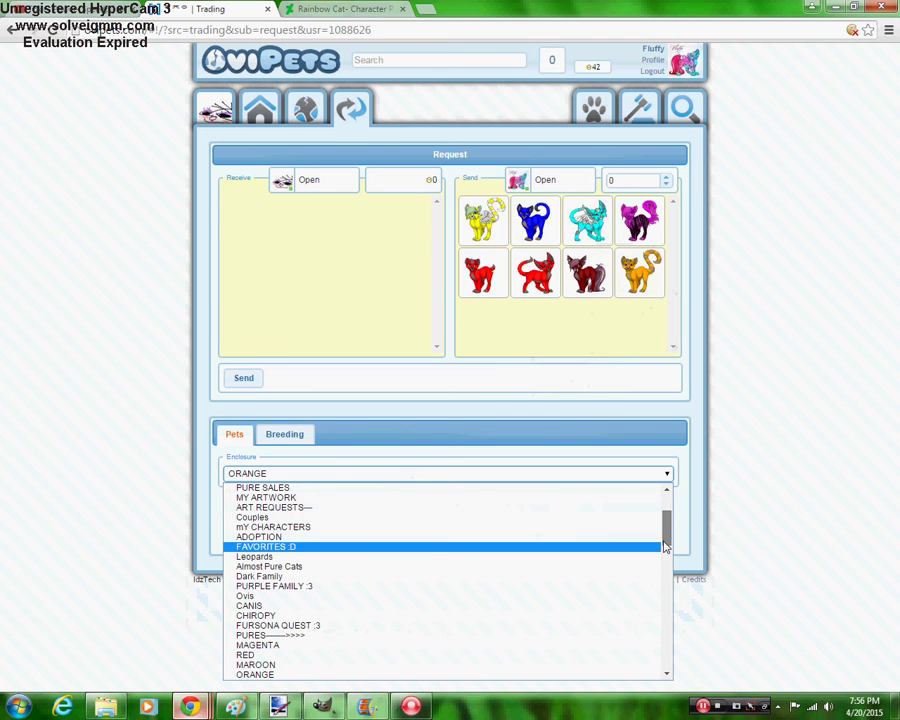
{"action": "scroll", "coordinate": [666, 541], "scroll_direction": "down", "scroll_amount": 2}
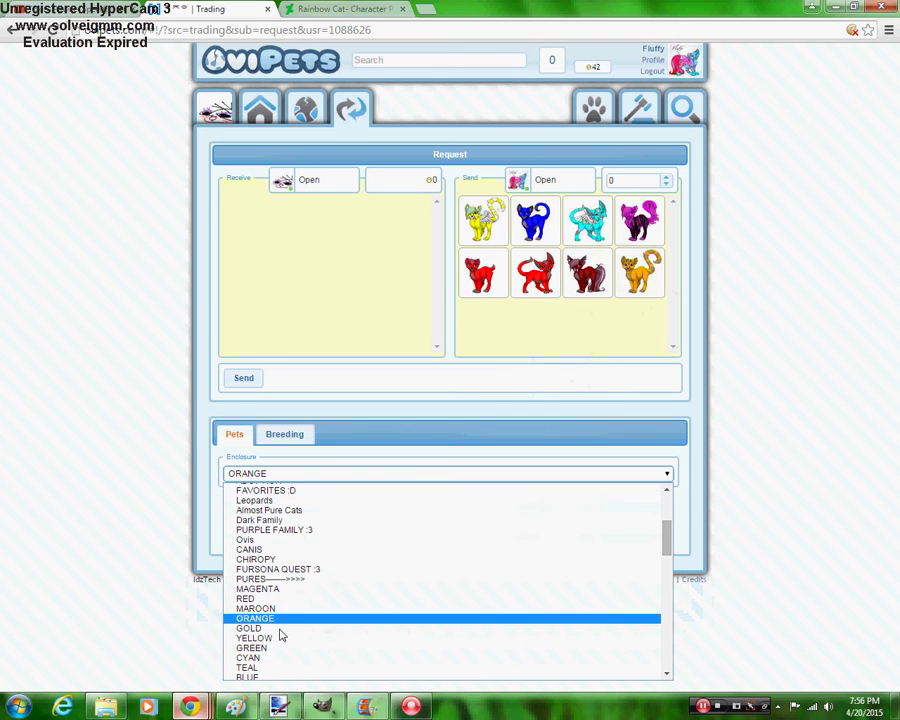
{"action": "left_click", "coordinate": [286, 628]}
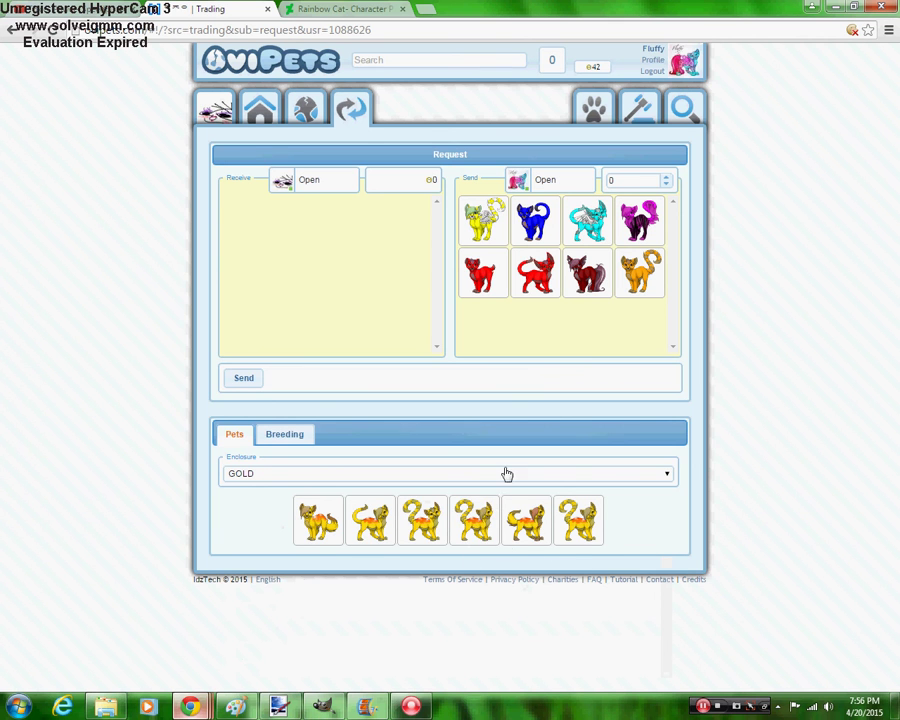
{"action": "left_click", "coordinate": [474, 520]}
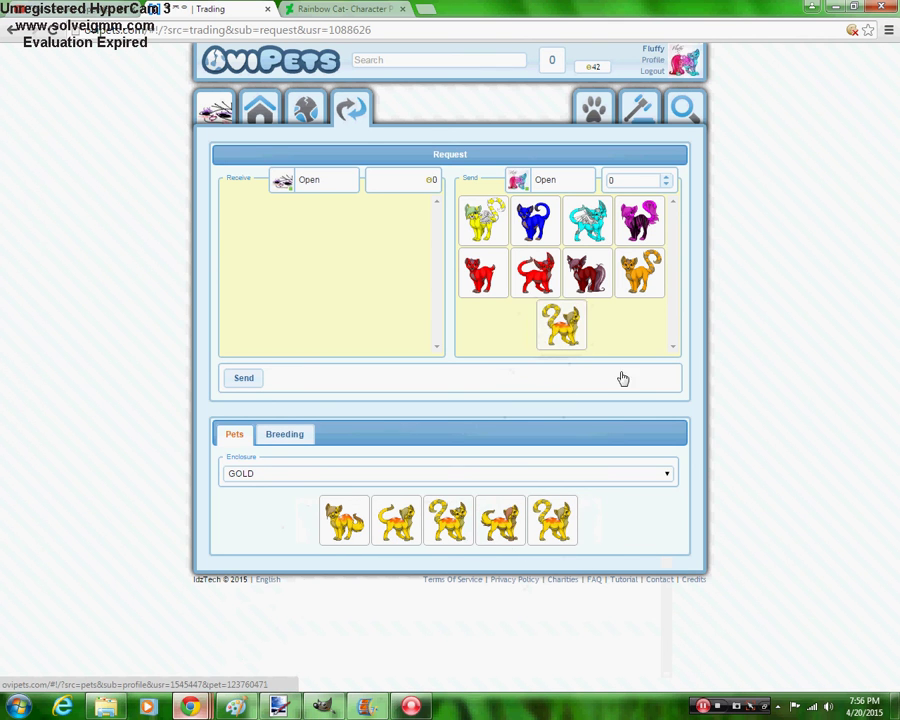
{"action": "left_click", "coordinate": [552, 520]}
Add a plain yellow long-tailed cat from the YELLOW enclosure to the Send side
{"action": "left_click", "coordinate": [540, 477]}
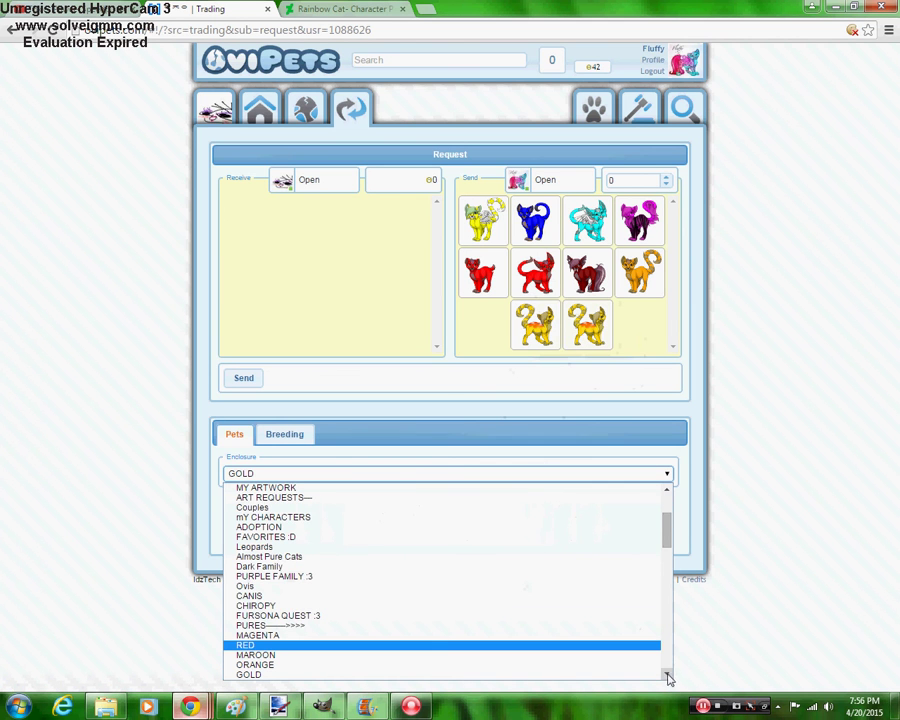
{"action": "scroll", "coordinate": [668, 678], "scroll_direction": "down", "scroll_amount": 1}
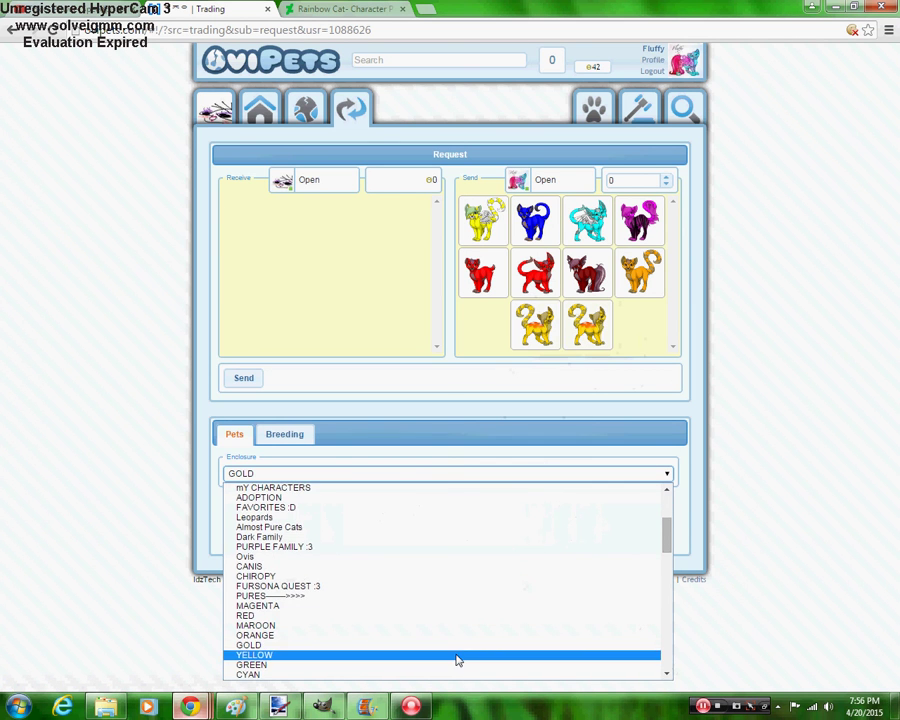
{"action": "left_click", "coordinate": [457, 658]}
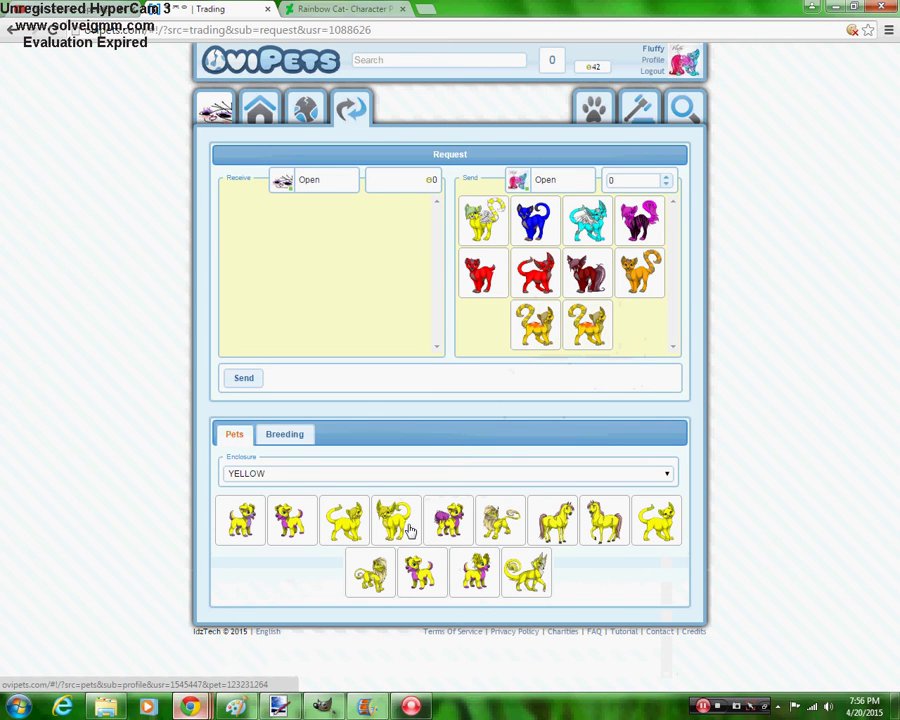
{"action": "left_click_drag", "start_coordinate": [652, 505], "coordinate": [622, 345]}
Add a small pure green cat with a curled tail from the GREEN enclosure to the Send side
{"action": "left_click", "coordinate": [563, 474]}
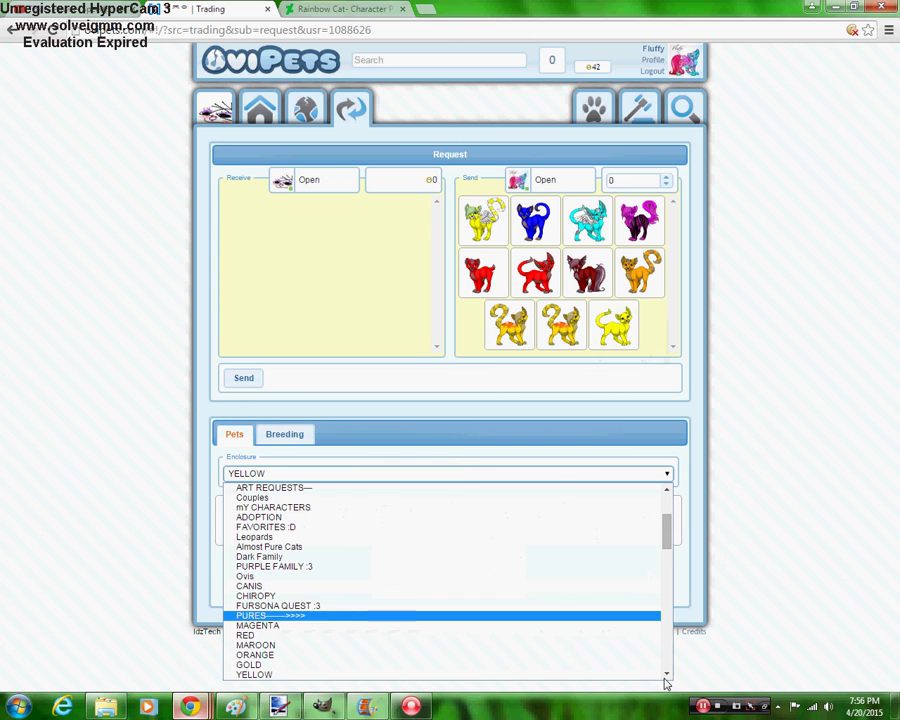
{"action": "left_click", "coordinate": [667, 677]}
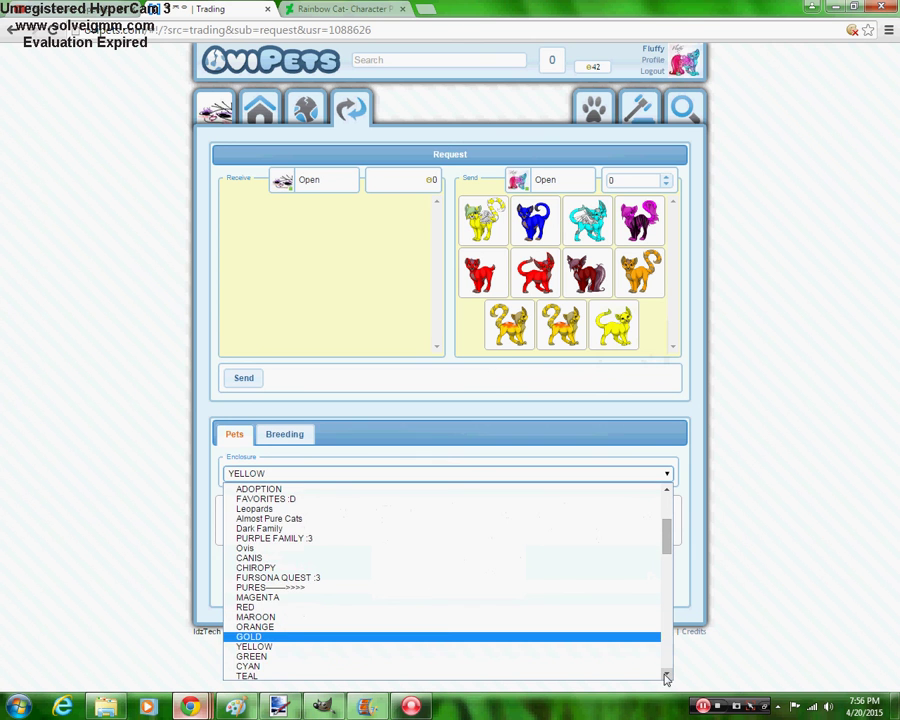
{"action": "left_click", "coordinate": [424, 657]}
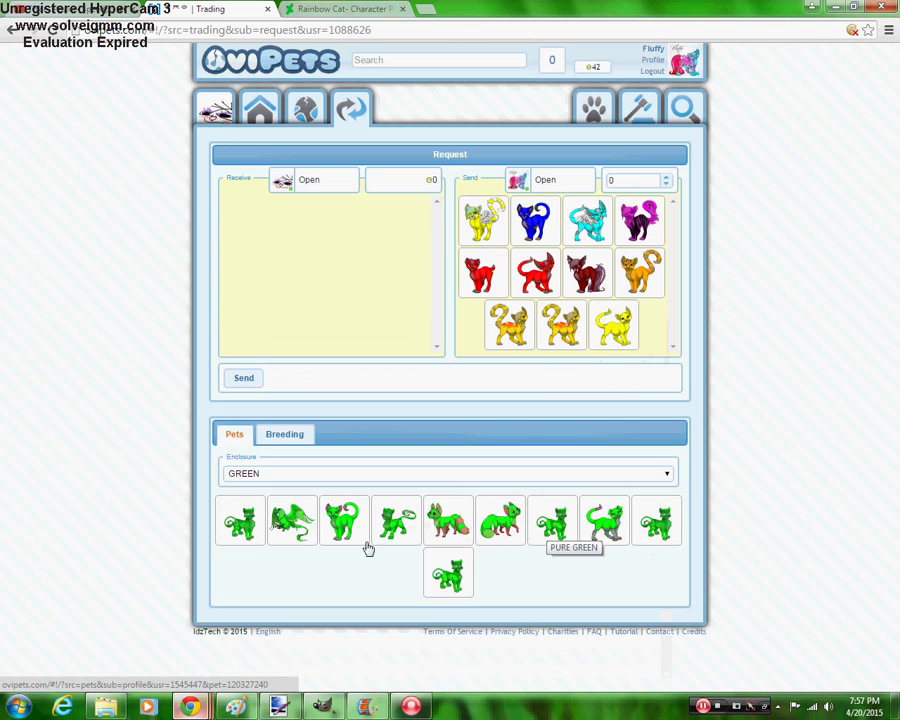
{"action": "left_click", "coordinate": [557, 527]}
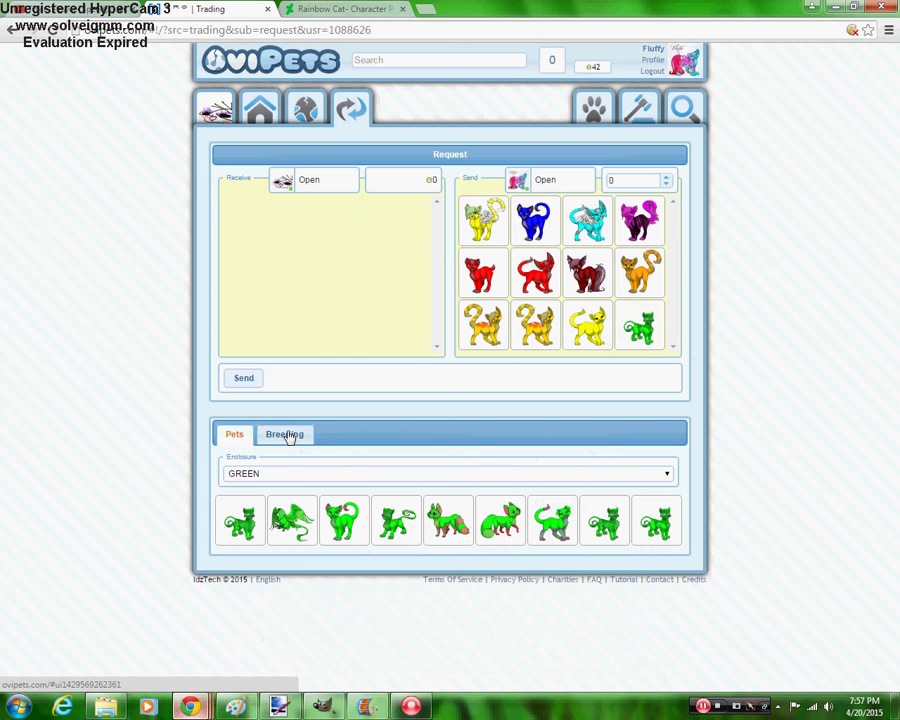
{"action": "left_click", "coordinate": [344, 478]}
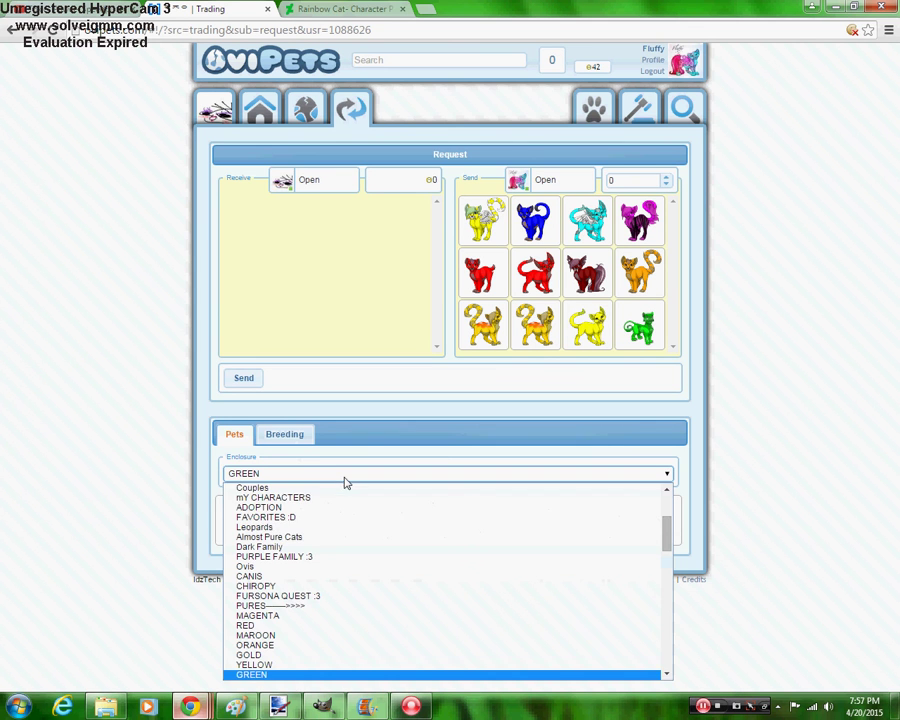
{"action": "left_click", "coordinate": [667, 675]}
{"action": "scroll", "coordinate": [639, 655], "scroll_direction": "down", "scroll_amount": 1}
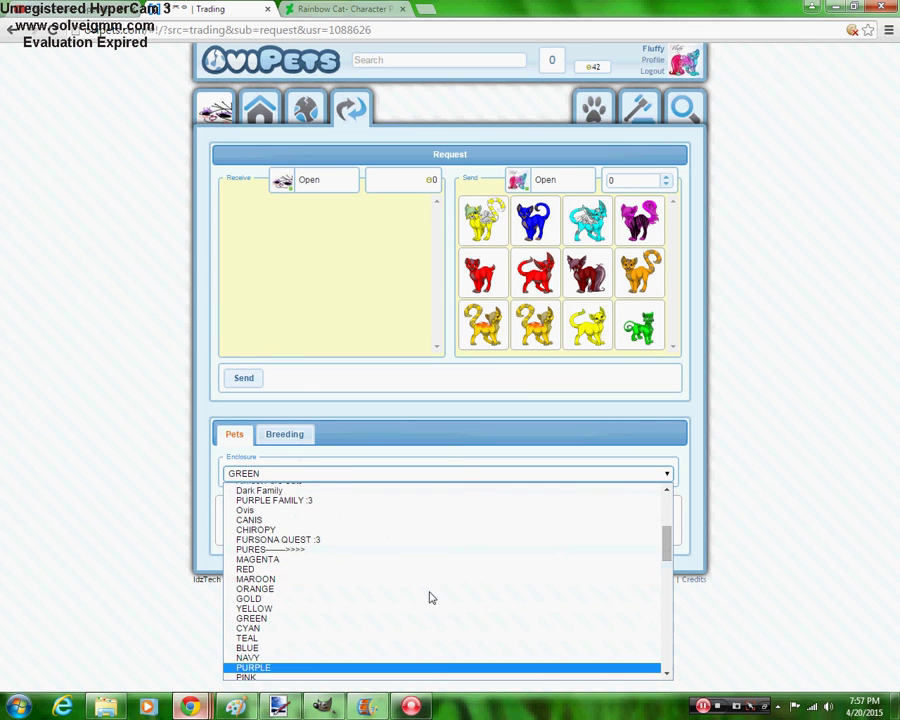
{"action": "left_click", "coordinate": [423, 595]}
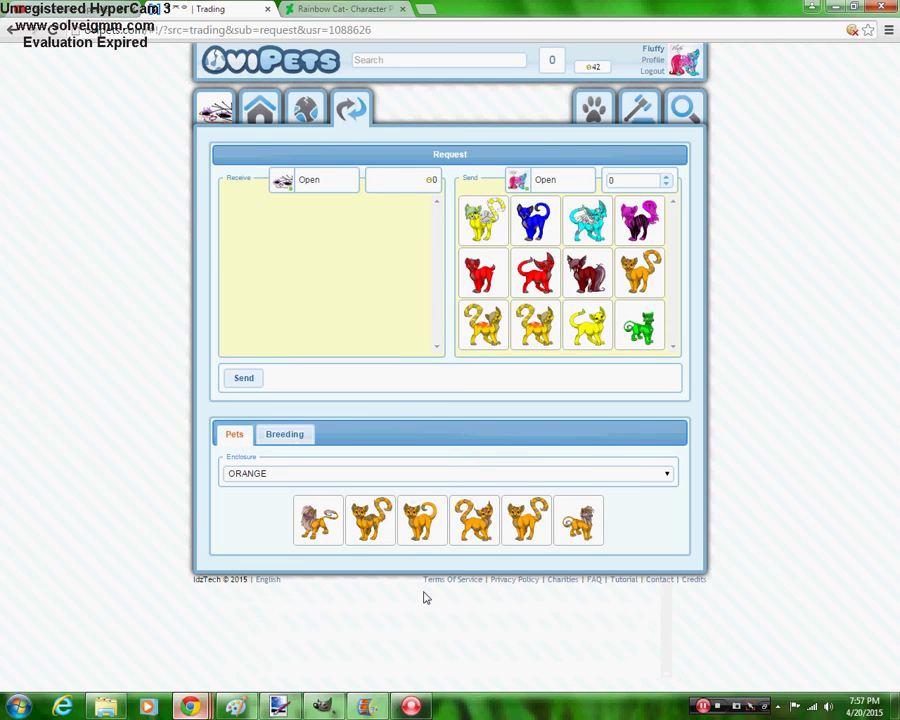
Add two wingless cyan cats from the CYAN enclosure to the Send side, one with a tufted tail and one with a plain curled tail
{"action": "left_click", "coordinate": [566, 482]}
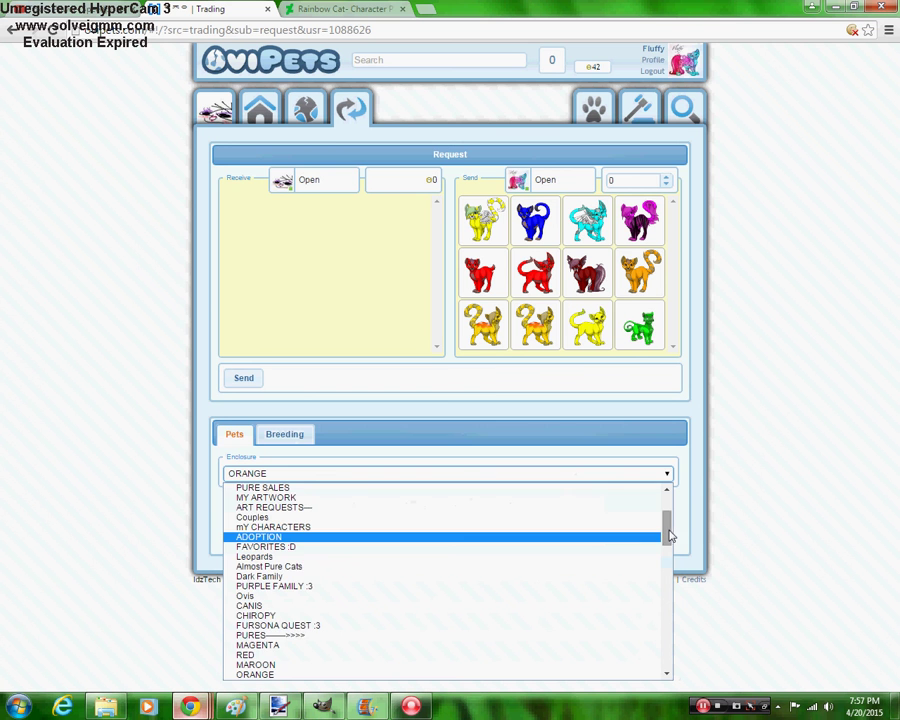
{"action": "left_click_drag", "start_coordinate": [670, 536], "coordinate": [408, 587]}
{"action": "left_click", "coordinate": [325, 568]}
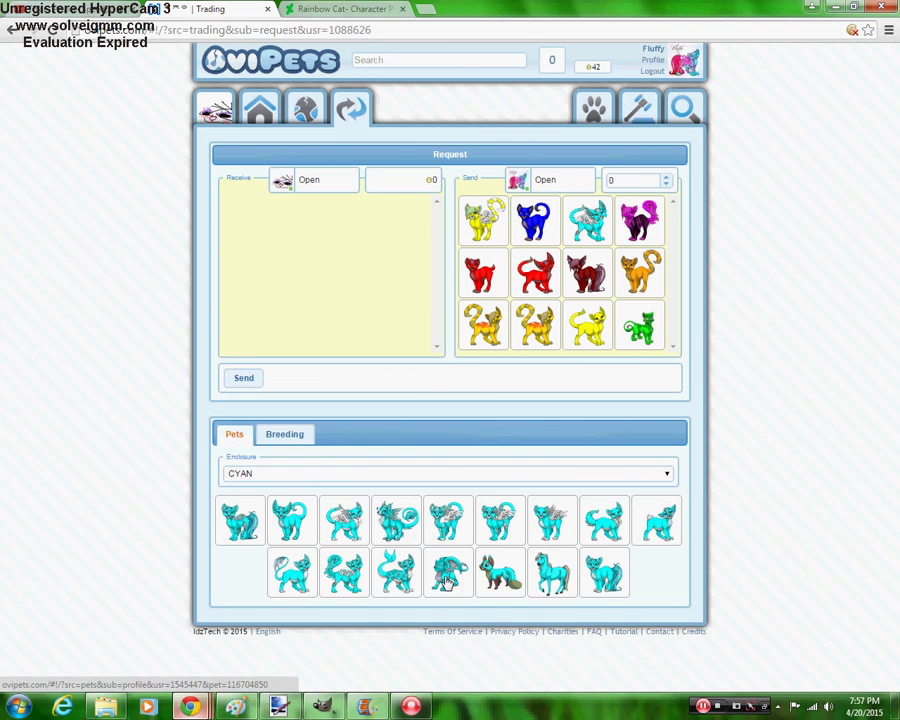
{"action": "left_click_drag", "start_coordinate": [297, 575], "coordinate": [644, 346]}
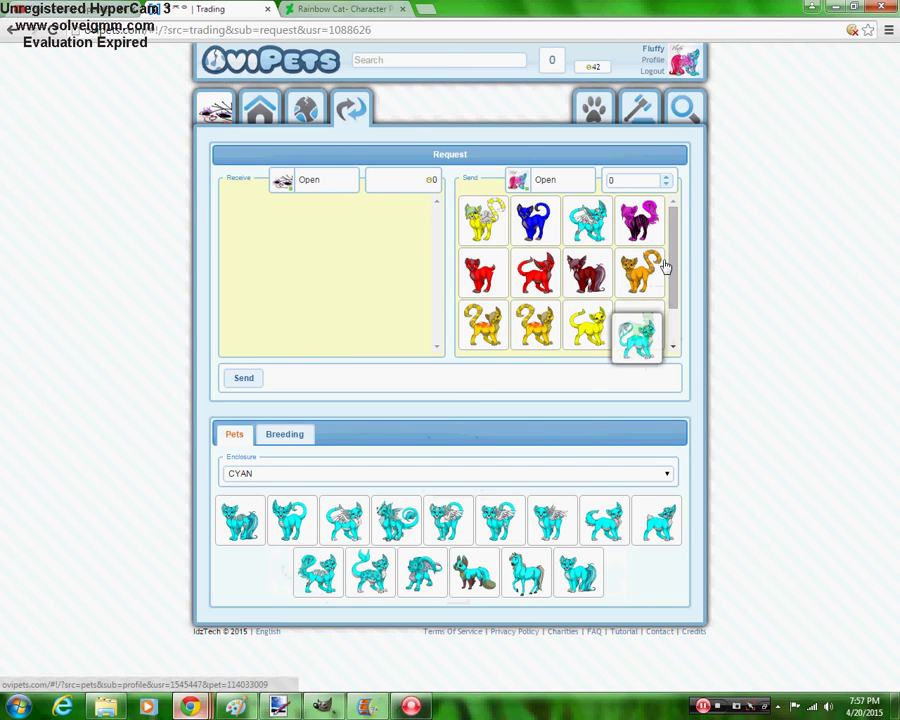
{"action": "scroll", "coordinate": [675, 287], "scroll_direction": "down", "scroll_amount": 1}
{"action": "scroll", "coordinate": [675, 287], "scroll_direction": "down", "scroll_amount": 1}
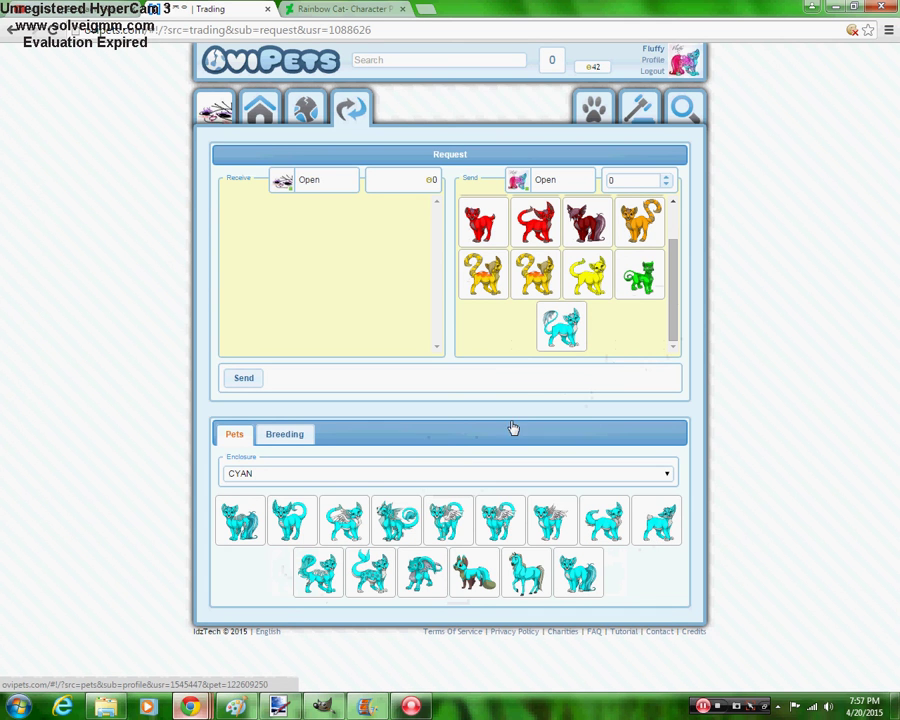
{"action": "left_click_drag", "start_coordinate": [289, 519], "coordinate": [592, 336]}
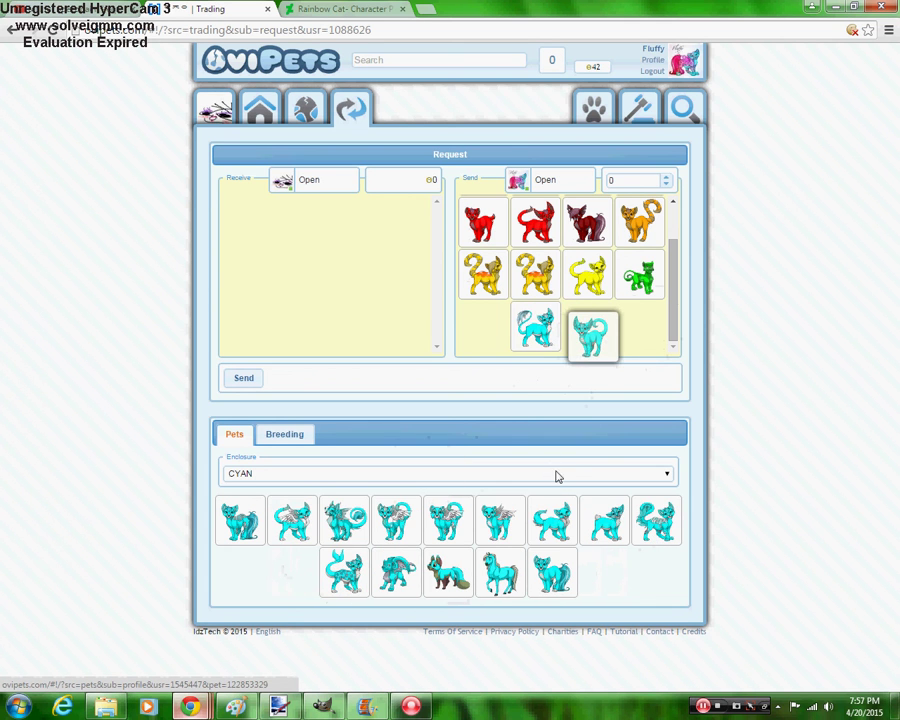
Add the solid teal cat with the bushy tail from the TEAL enclosure to the Send side
{"action": "left_click", "coordinate": [656, 472]}
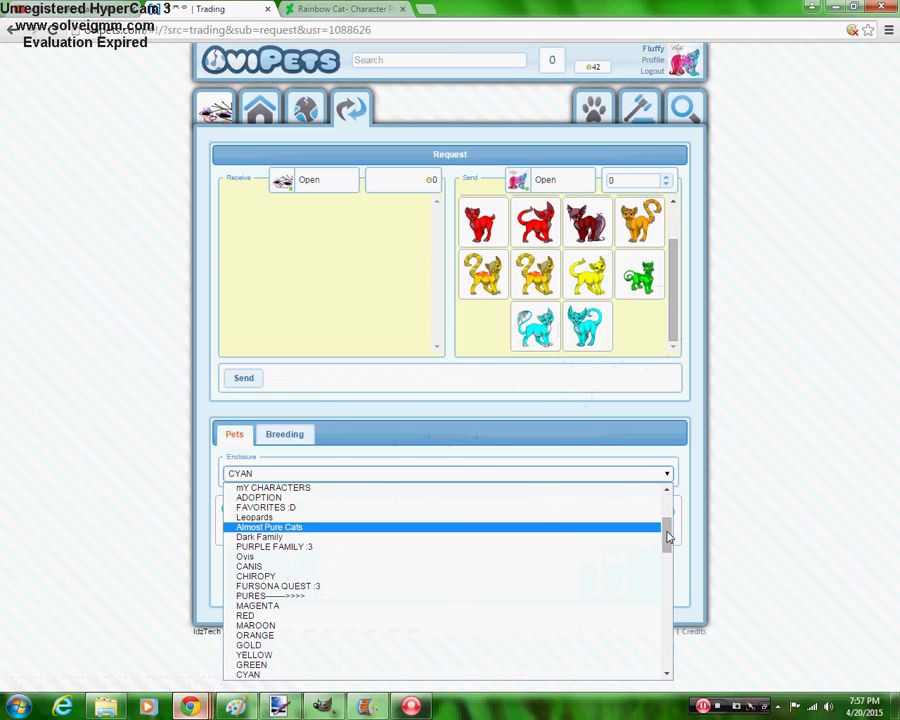
{"action": "left_click_drag", "start_coordinate": [668, 542], "coordinate": [668, 553]}
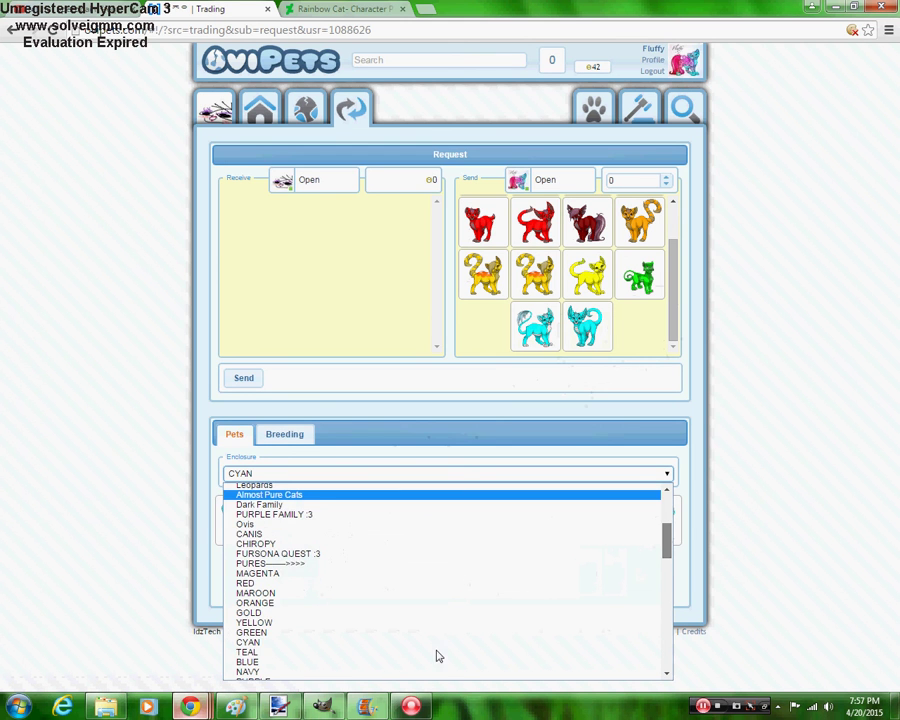
{"action": "scroll", "coordinate": [240, 655], "scroll_direction": "down", "scroll_amount": 2}
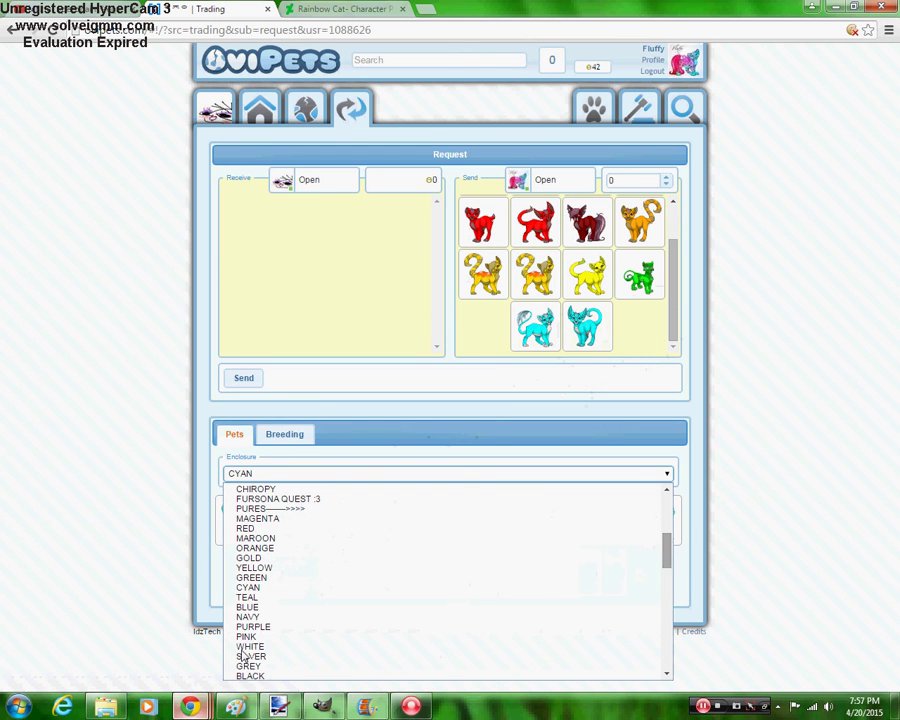
{"action": "left_click", "coordinate": [248, 598]}
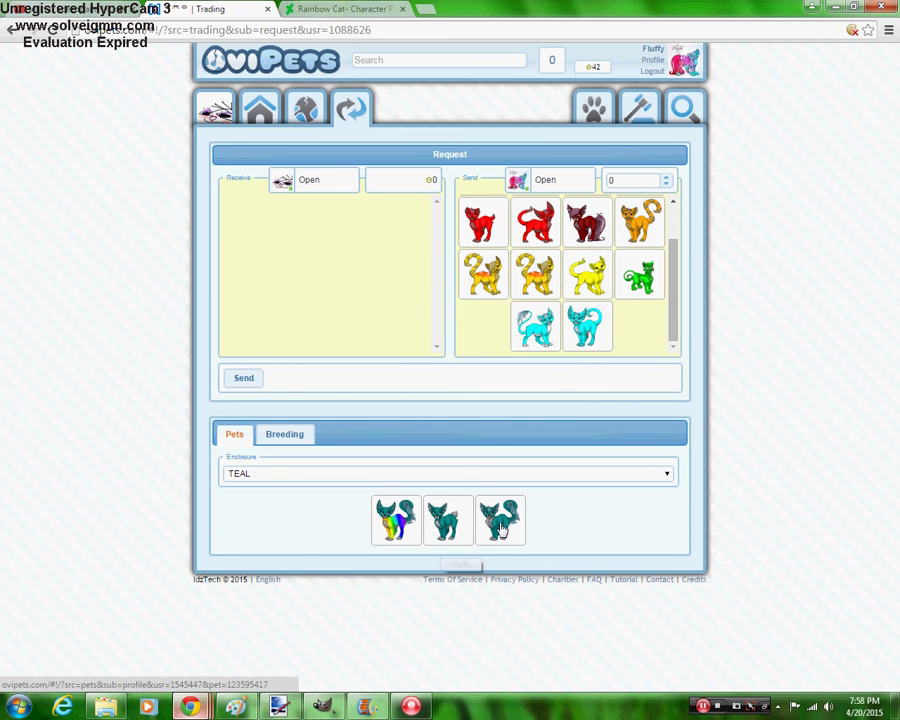
{"action": "left_click_drag", "start_coordinate": [502, 528], "coordinate": [636, 350]}
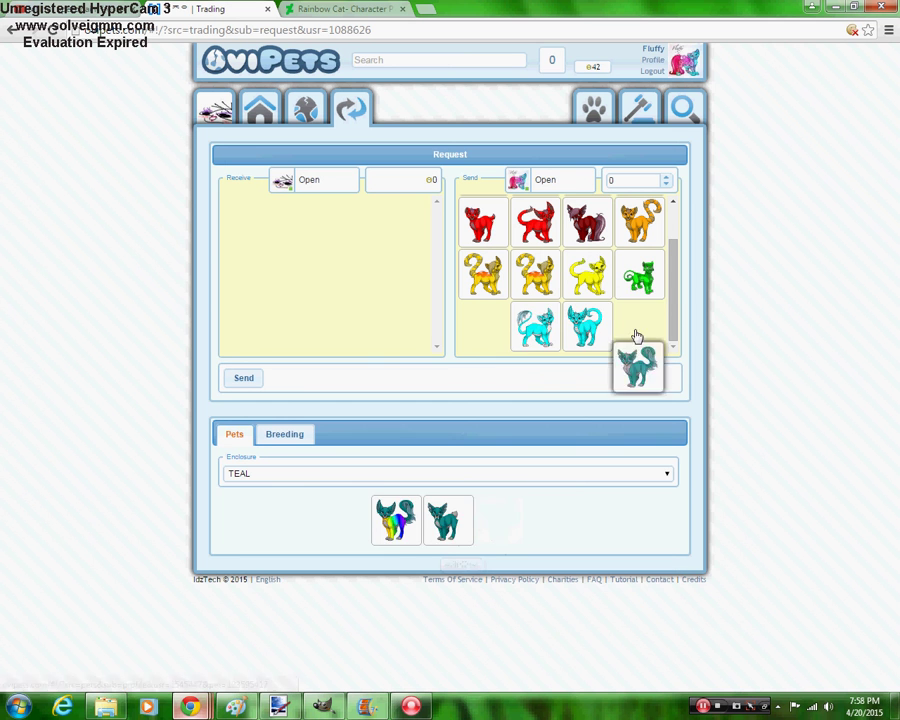
Switch to the YouTube page playing the Milkfur Speedpaint video
{"action": "left_click", "coordinate": [569, 473]}
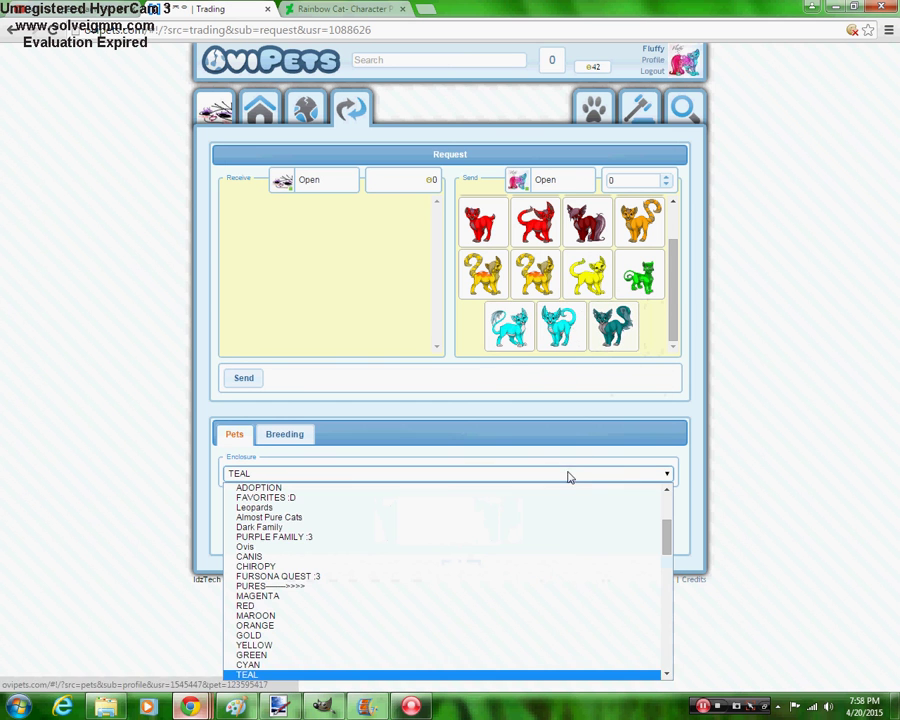
{"action": "left_click", "coordinate": [668, 677]}
{"action": "left_click", "coordinate": [90, 145]}
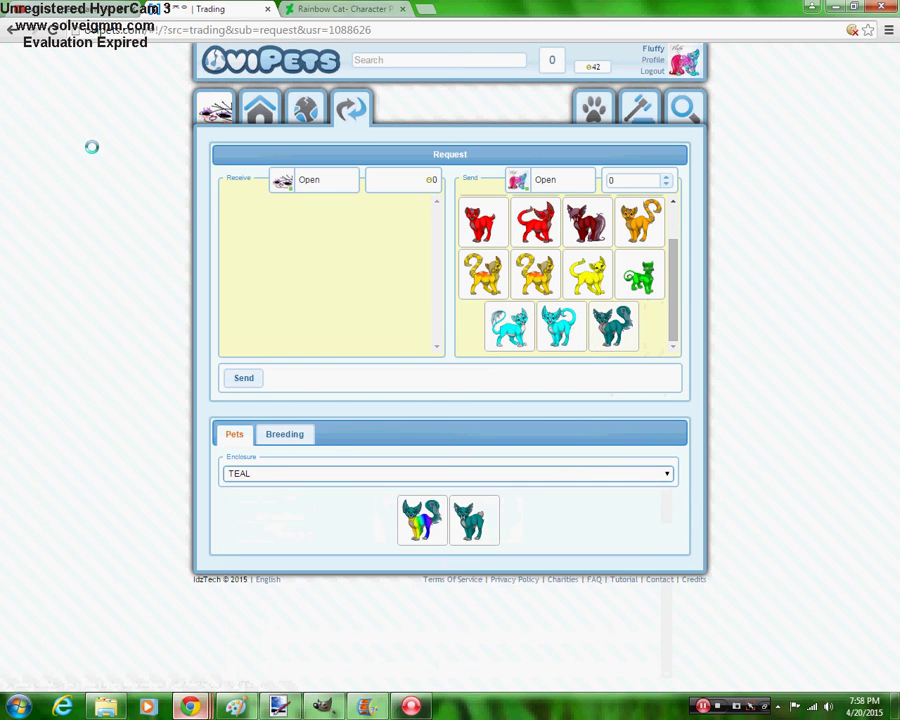
{"action": "key", "text": "alt+space"}
{"action": "left_click", "coordinate": [90, 9]}
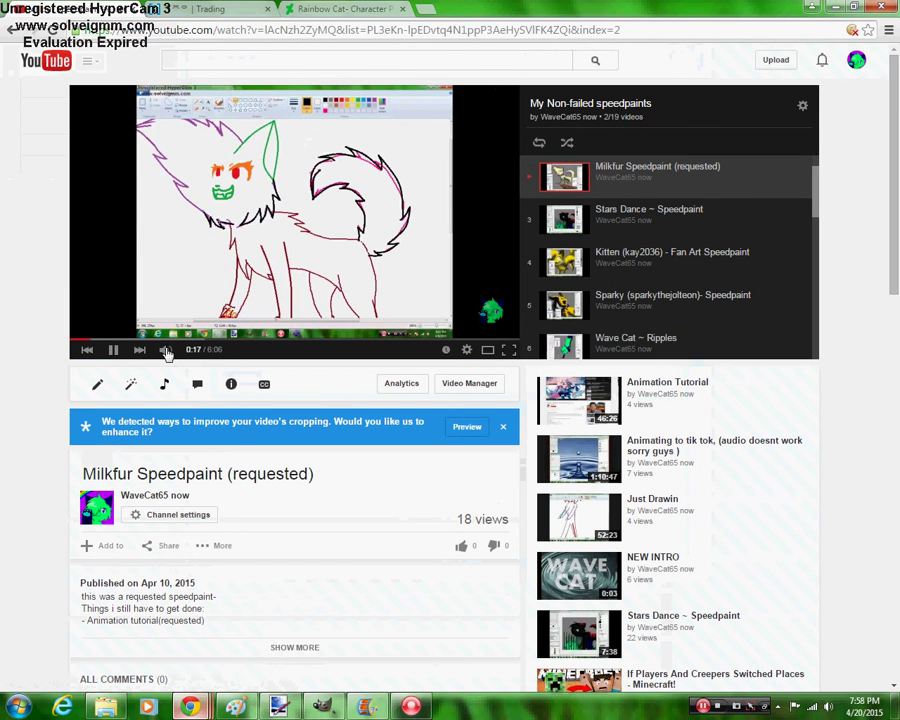
Return to the trade request and offer two BLUE enclosure cats, one long-tailed with lavender legs and one small with a pale muzzle
{"action": "left_click", "coordinate": [200, 8]}
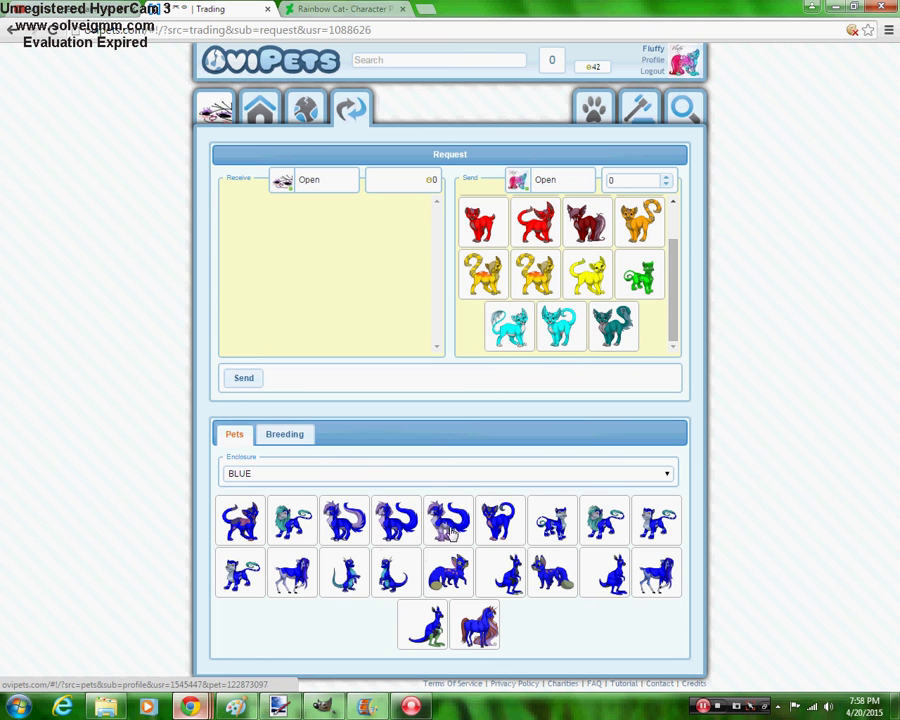
{"action": "left_click_drag", "start_coordinate": [667, 344], "coordinate": [665, 344]}
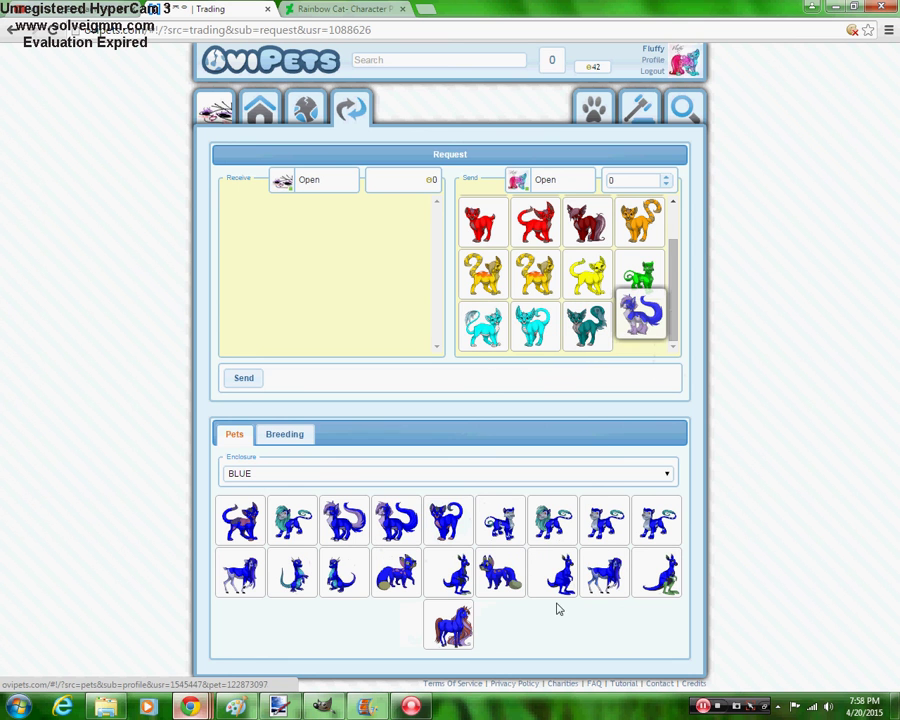
{"action": "left_click_drag", "start_coordinate": [652, 515], "coordinate": [660, 320]}
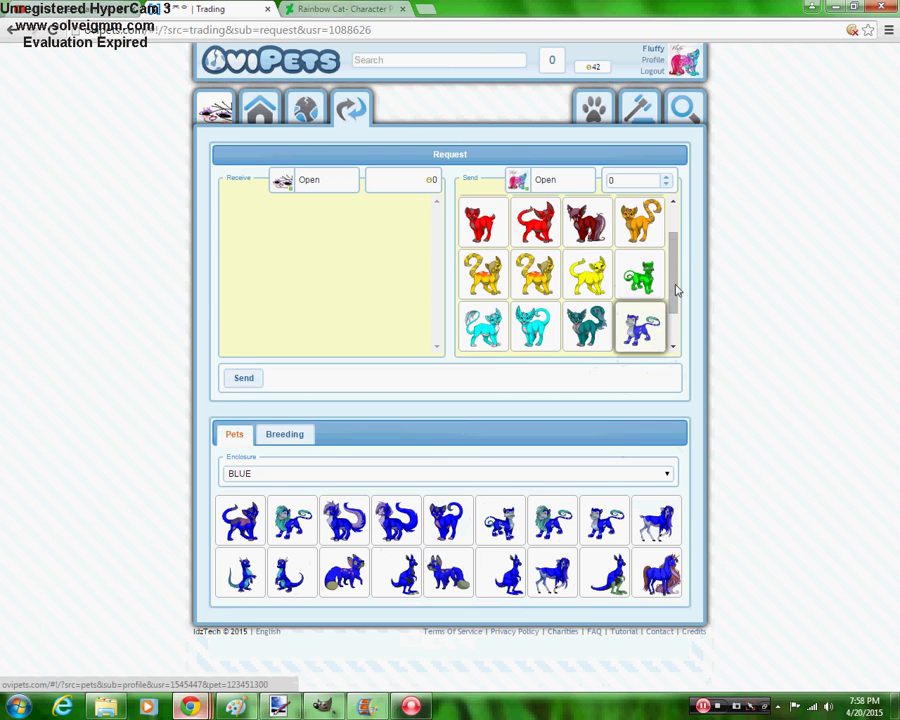
Reorder the offered cats on the Send side, placing the small blue one with the pale muzzle directly after the teal cat
{"action": "scroll", "coordinate": [676, 289], "scroll_direction": "down", "scroll_amount": 2}
{"action": "left_click_drag", "start_coordinate": [584, 340], "coordinate": [540, 338]}
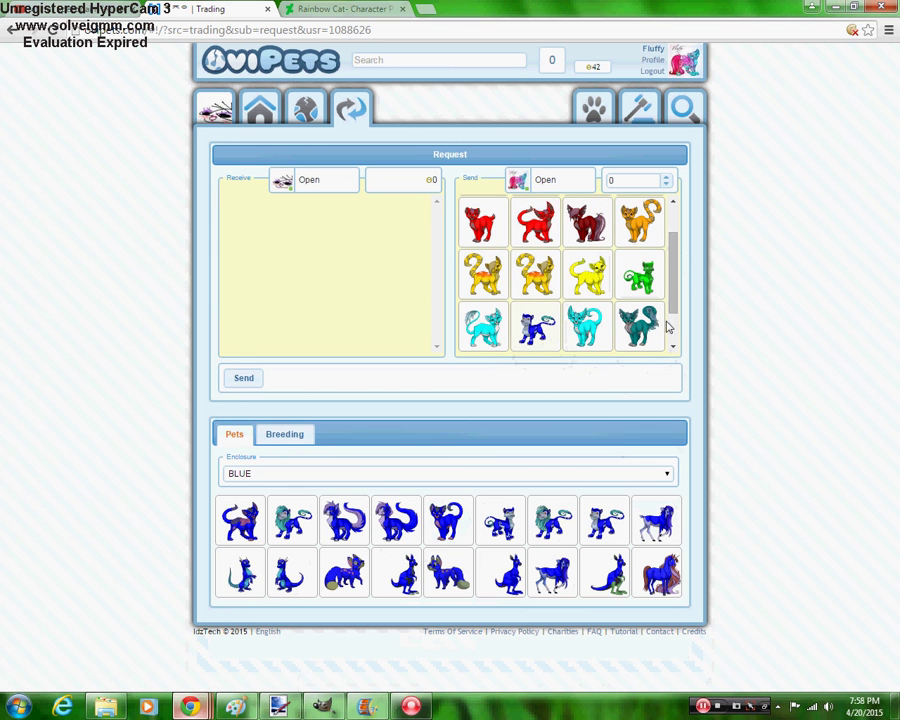
{"action": "scroll", "coordinate": [666, 334], "scroll_direction": "down", "scroll_amount": 2}
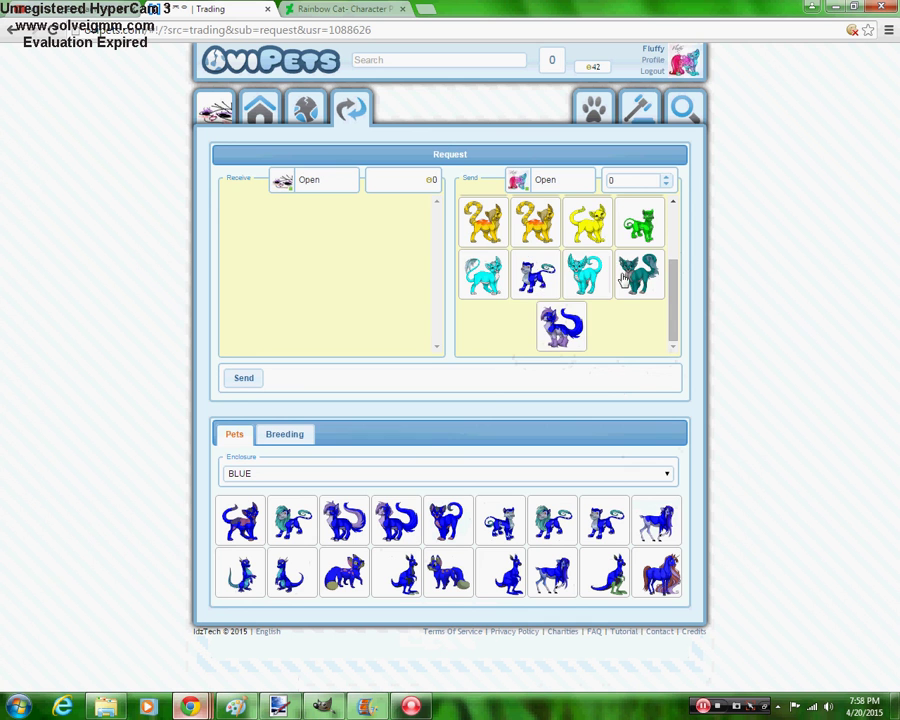
{"action": "left_click_drag", "start_coordinate": [651, 276], "coordinate": [650, 335]}
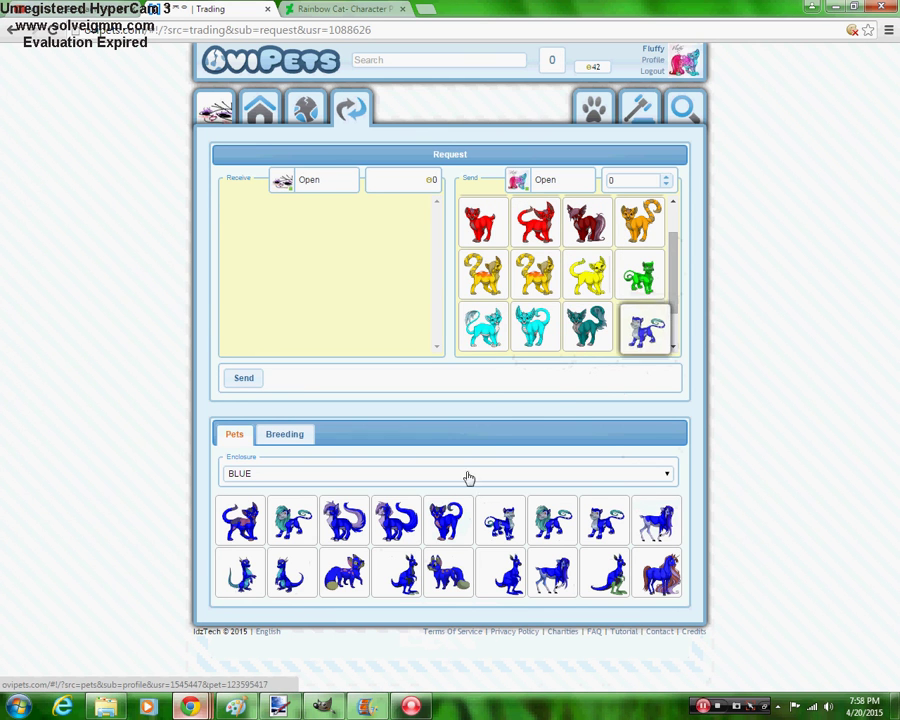
Add the solid navy cat with the curled tail from the NAVY enclosure to the Send side
{"action": "left_click", "coordinate": [332, 479]}
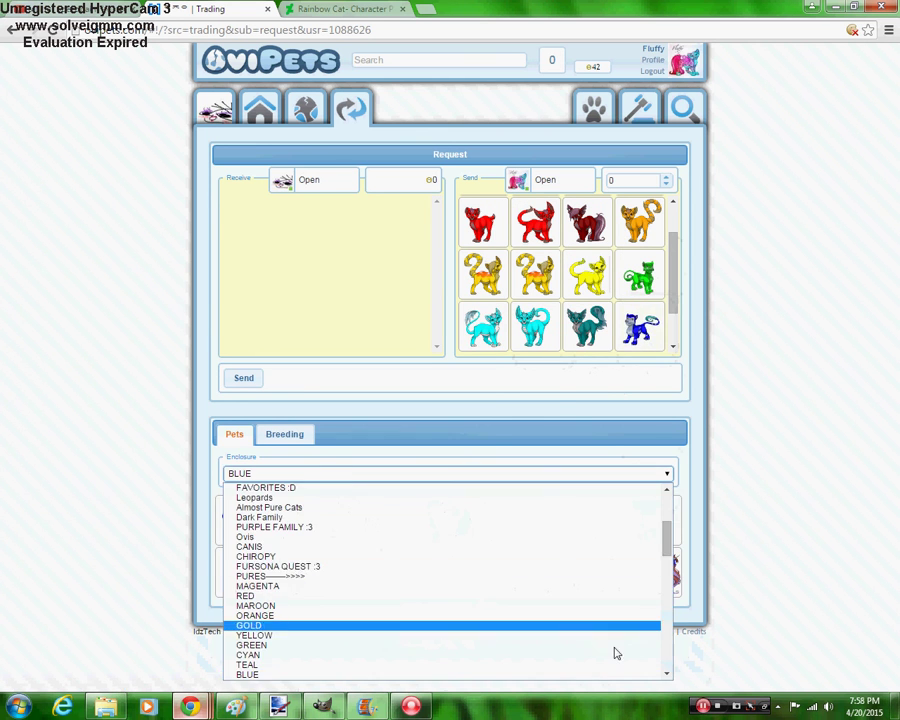
{"action": "left_click", "coordinate": [669, 674]}
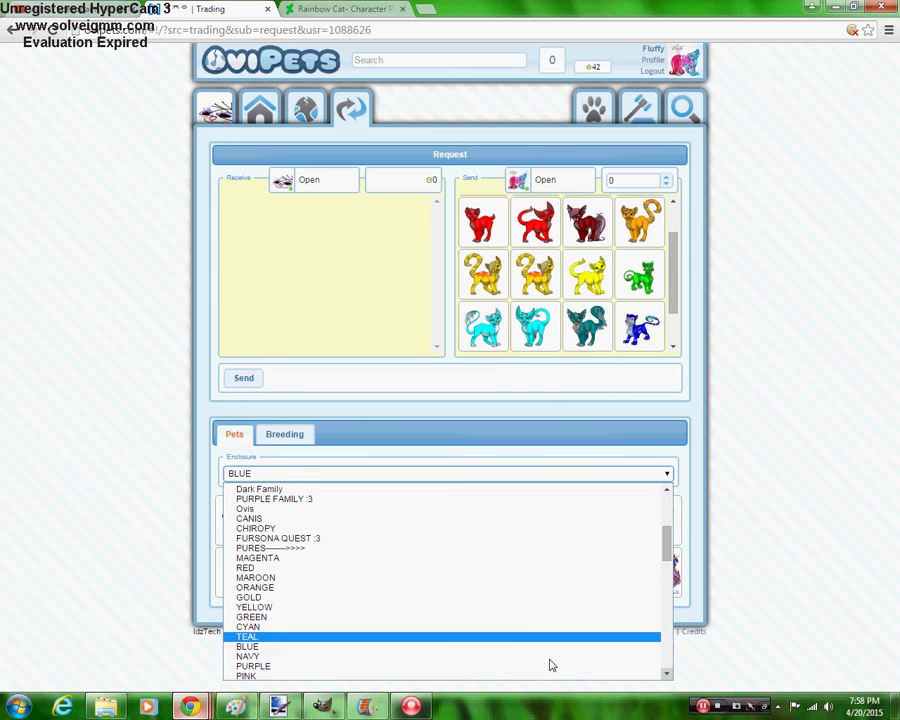
{"action": "left_click", "coordinate": [487, 657]}
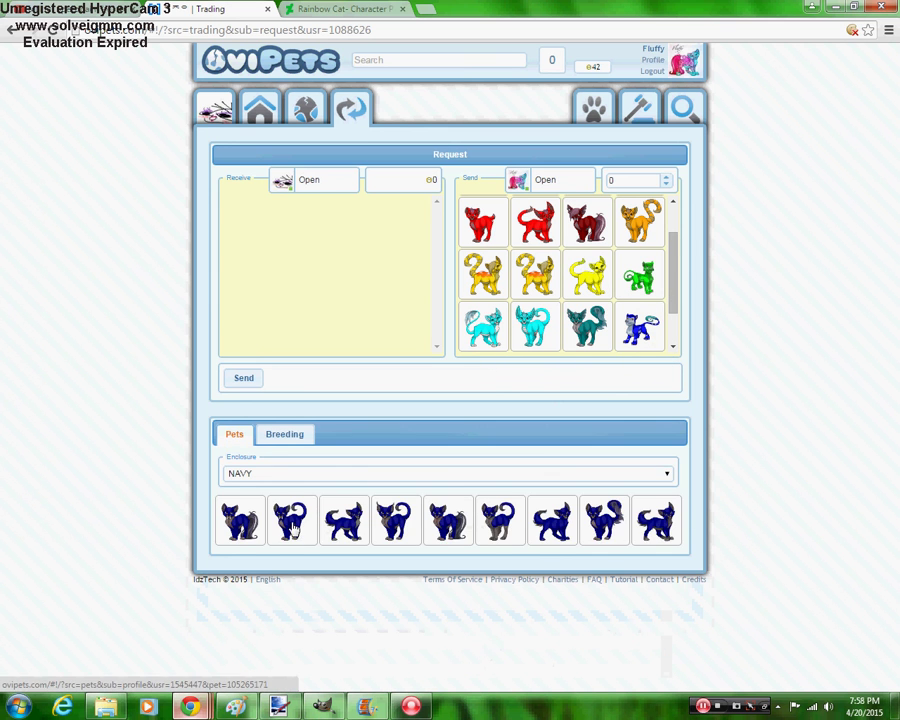
{"action": "left_click_drag", "start_coordinate": [290, 518], "coordinate": [675, 276]}
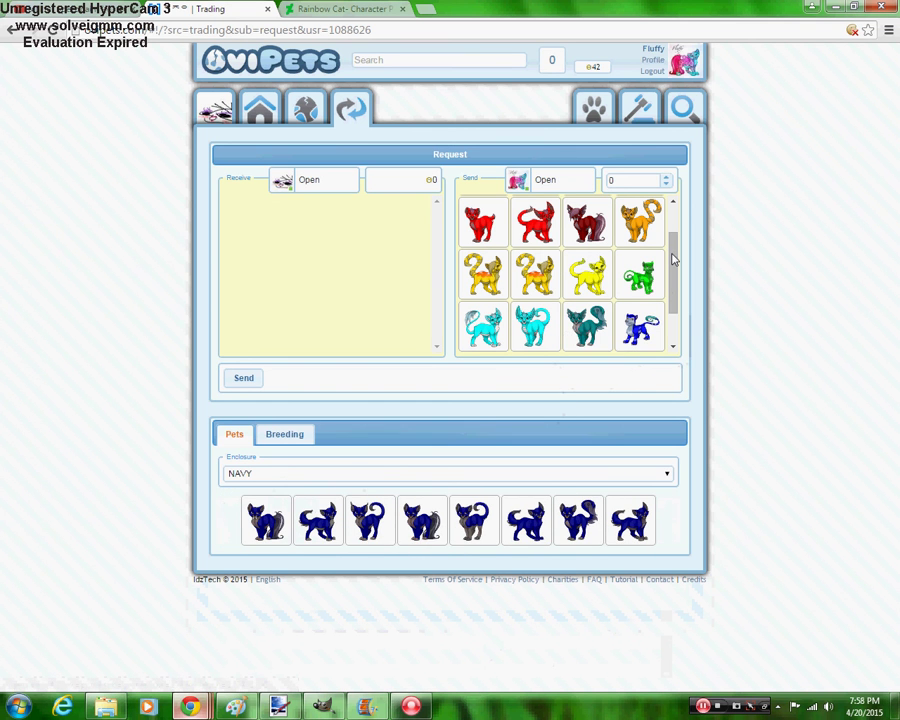
Check the YouTube speedpaint page, return to the trade request and move the navy cat behind the long-tailed blue cat
{"action": "left_click", "coordinate": [46, 8]}
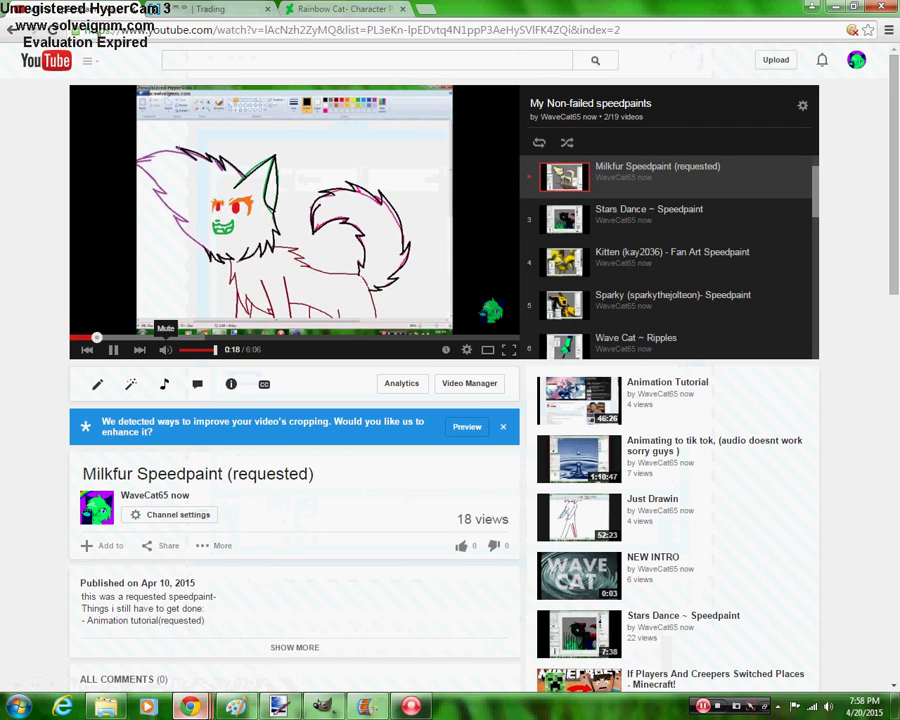
{"action": "left_click", "coordinate": [205, 8]}
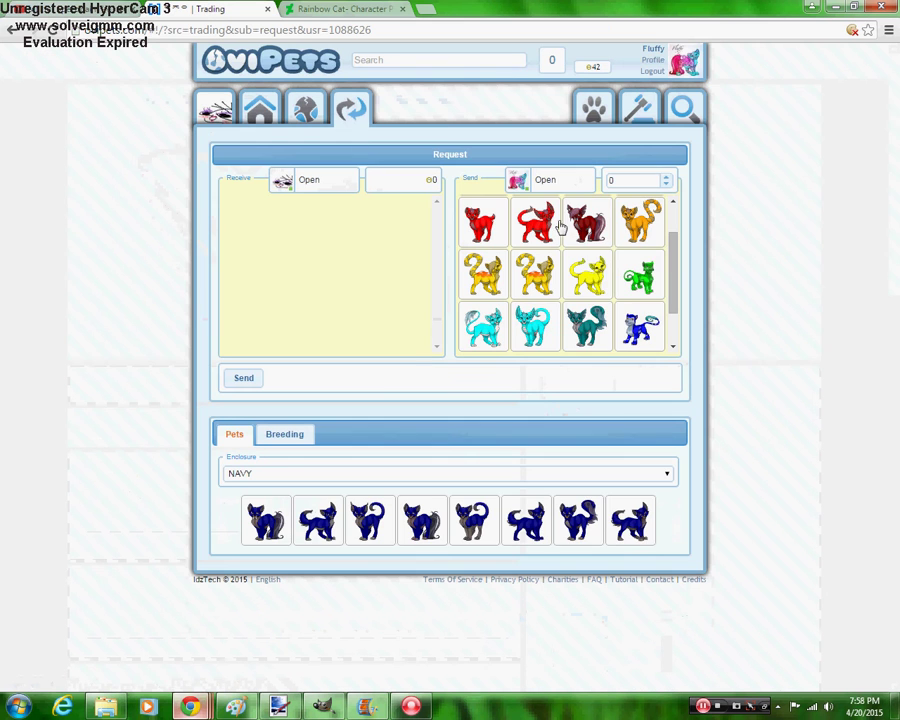
{"action": "left_click_drag", "start_coordinate": [672, 252], "coordinate": [680, 340]}
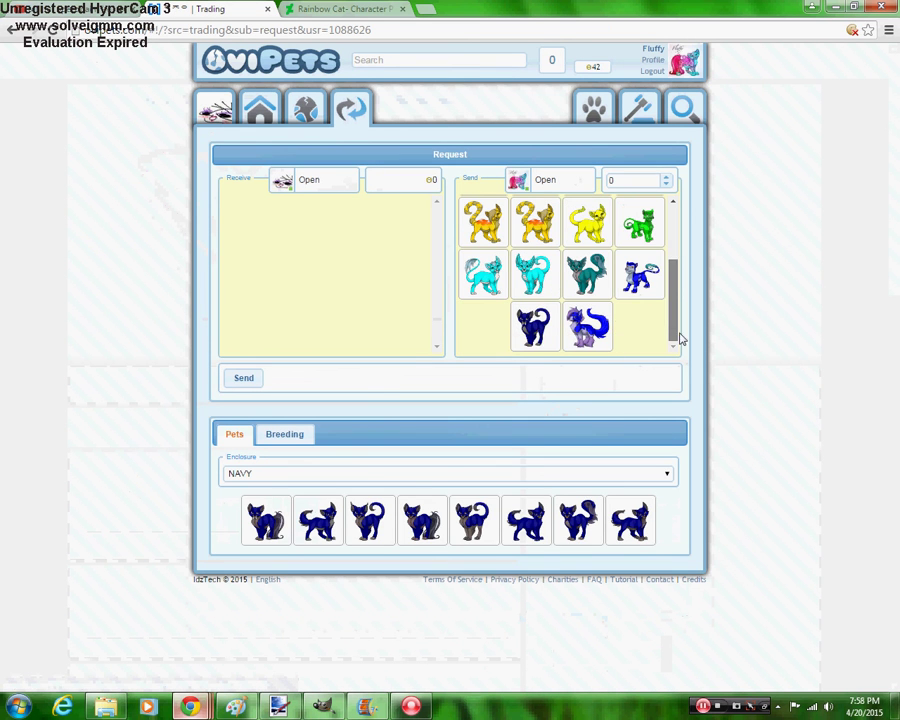
{"action": "left_click_drag", "start_coordinate": [534, 324], "coordinate": [616, 334]}
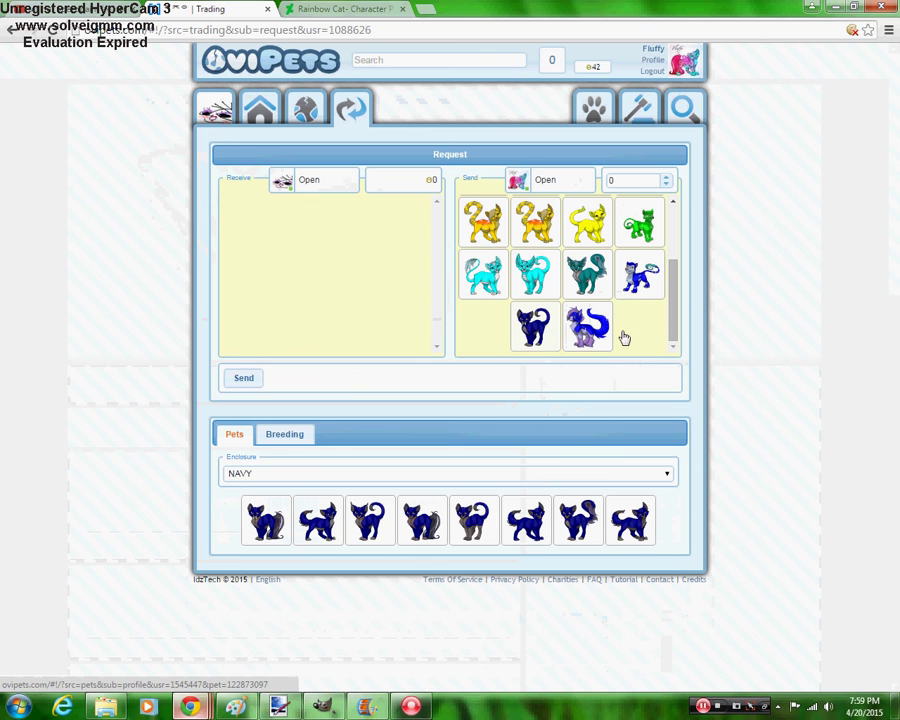
Offer a bushy-tailed purple cat, a purple fox-like pet and a purple gryphon with green markings from the PURPLE enclosure
{"action": "left_click", "coordinate": [354, 480]}
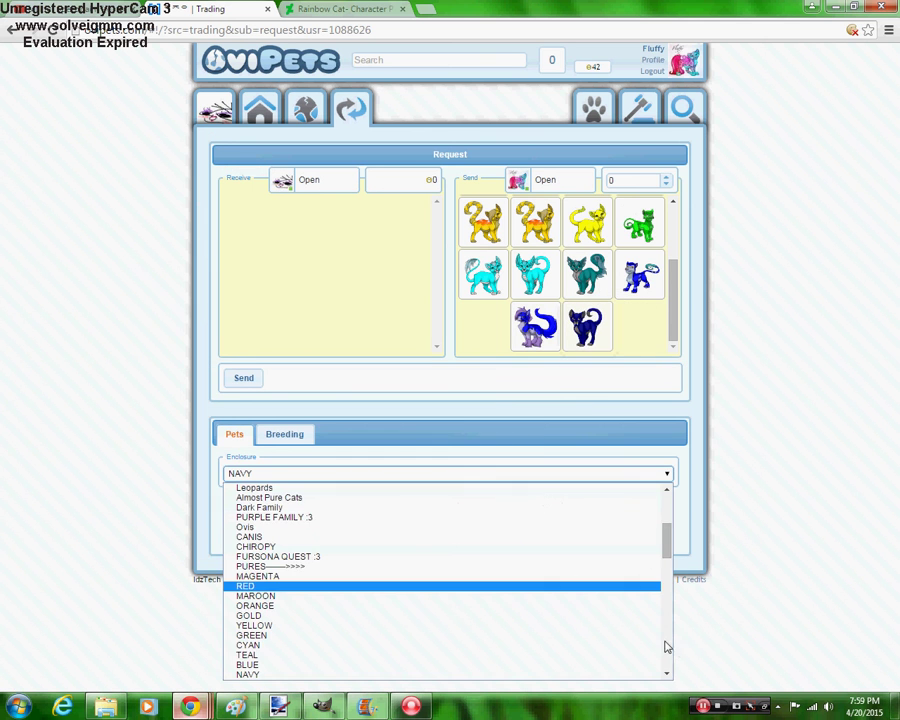
{"action": "left_click", "coordinate": [668, 678]}
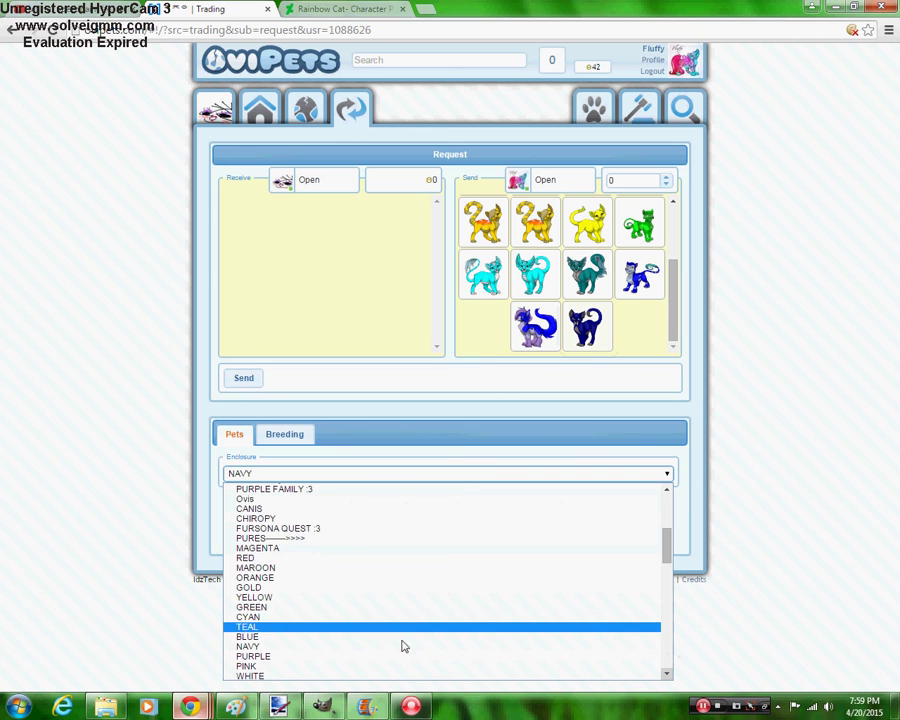
{"action": "left_click", "coordinate": [357, 656]}
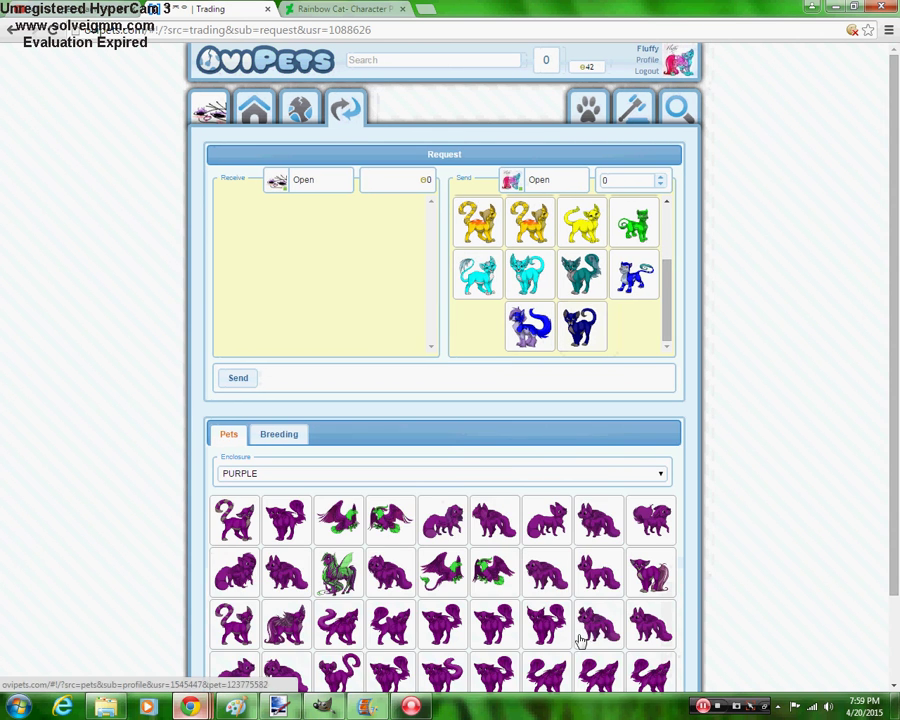
{"action": "left_click_drag", "start_coordinate": [578, 636], "coordinate": [640, 332]}
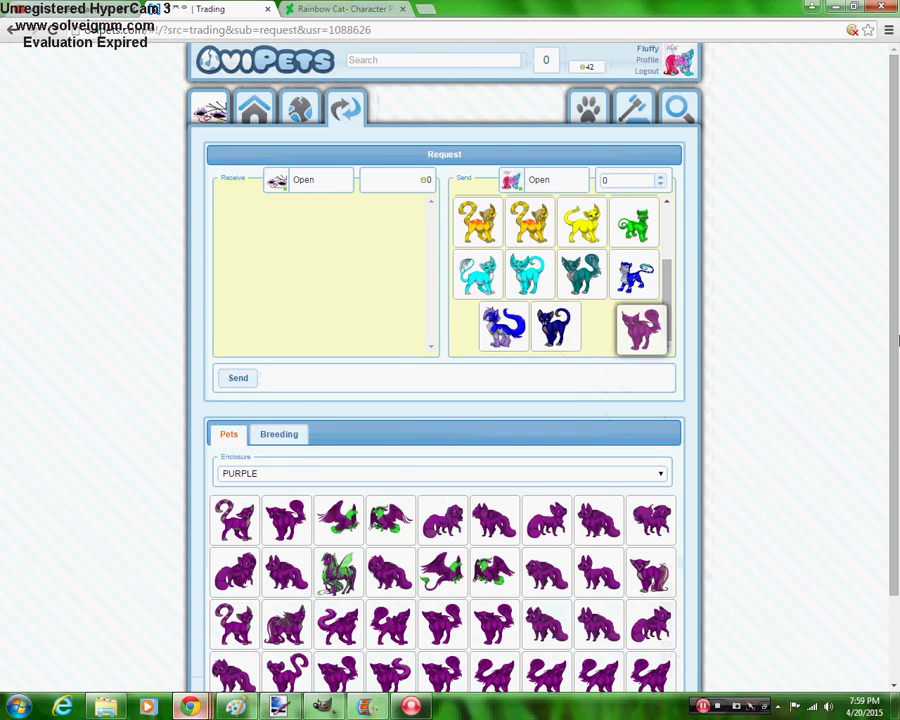
{"action": "left_click_drag", "start_coordinate": [897, 341], "coordinate": [897, 463]}
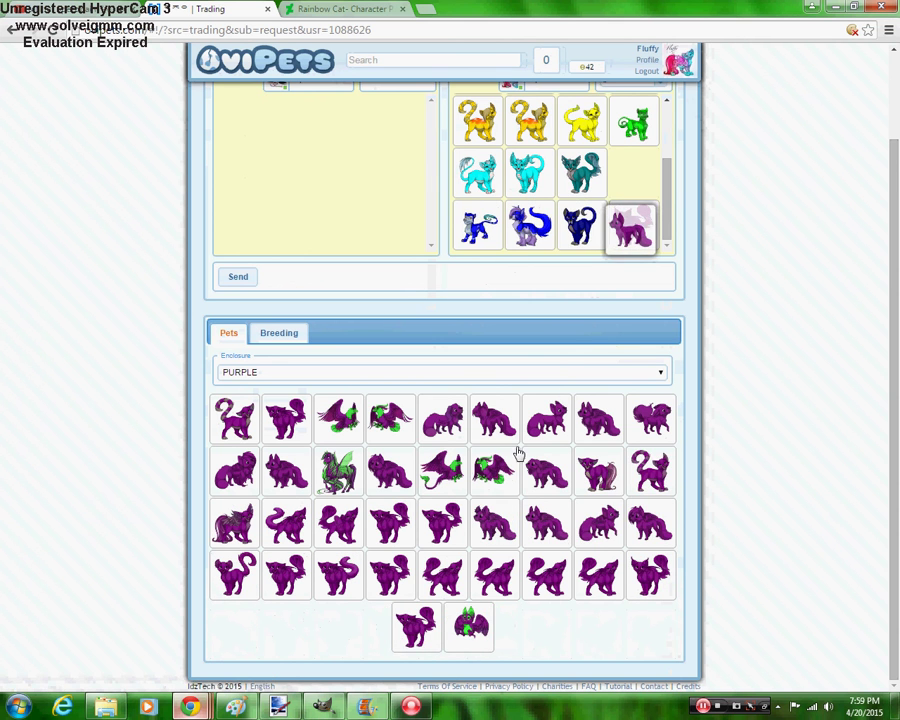
{"action": "left_click_drag", "start_coordinate": [493, 470], "coordinate": [630, 238]}
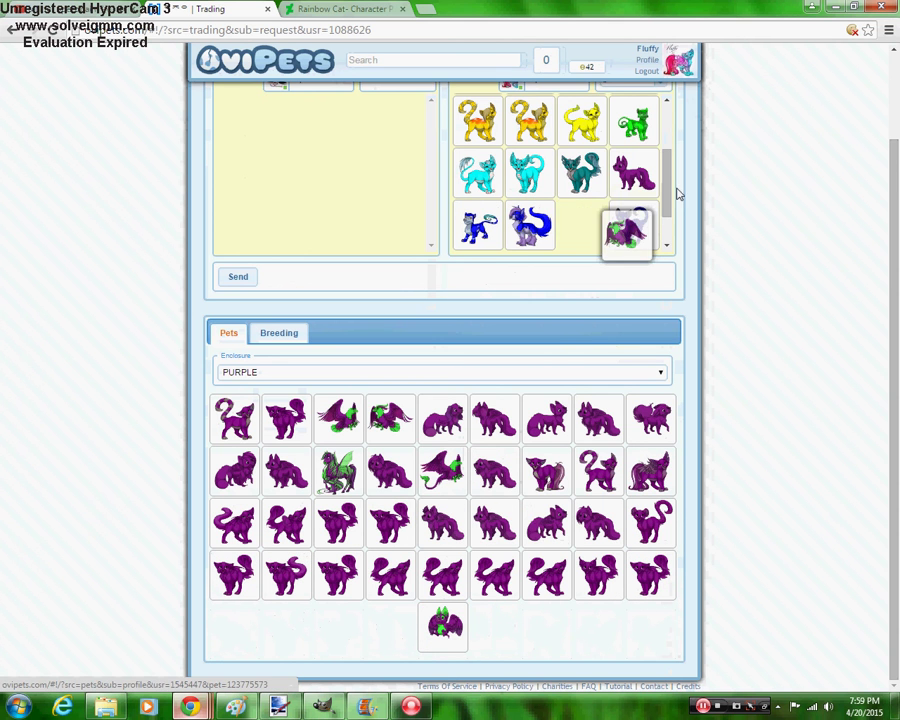
Reorder the offered pets so the purple gryphon and the purple fox-like pet follow directly after the navy cat
{"action": "left_click_drag", "start_coordinate": [678, 193], "coordinate": [668, 196]}
{"action": "left_click", "coordinate": [666, 245]}
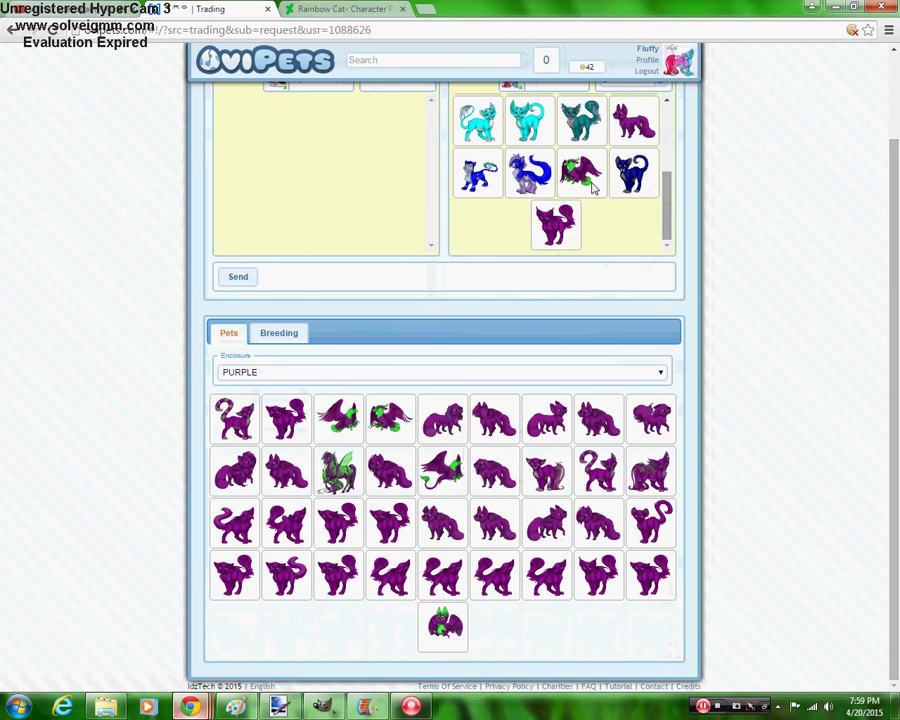
{"action": "left_click_drag", "start_coordinate": [593, 186], "coordinate": [572, 230]}
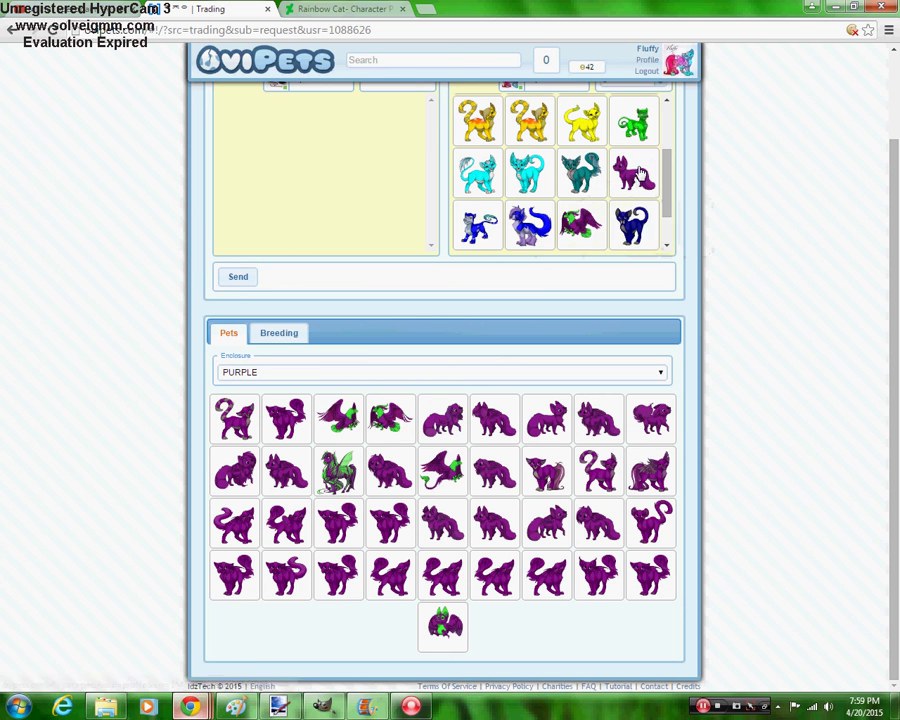
{"action": "left_click_drag", "start_coordinate": [648, 157], "coordinate": [576, 322]}
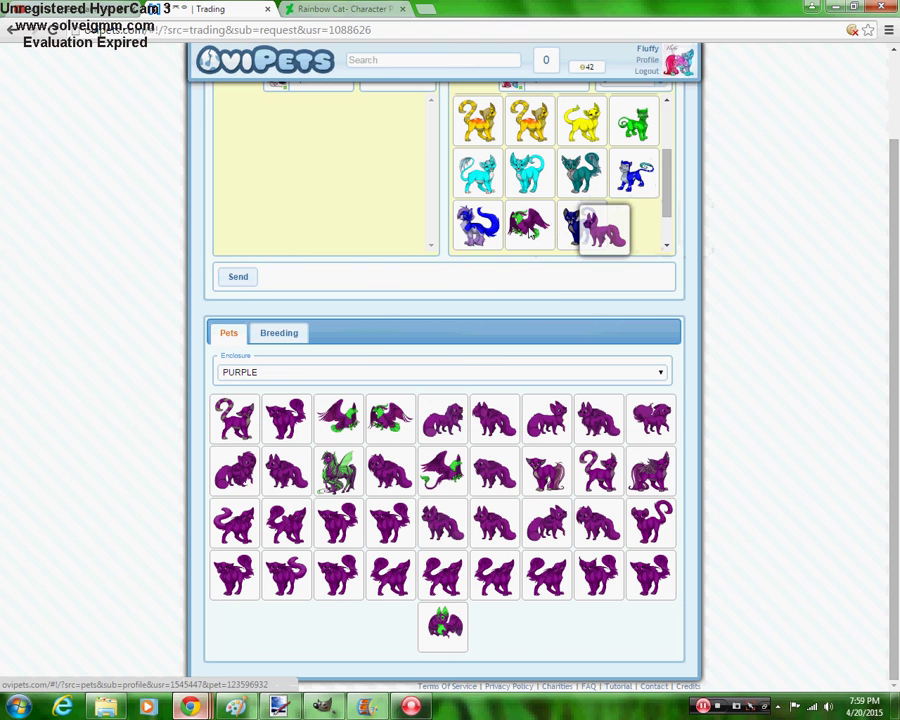
{"action": "left_click_drag", "start_coordinate": [529, 224], "coordinate": [624, 228]}
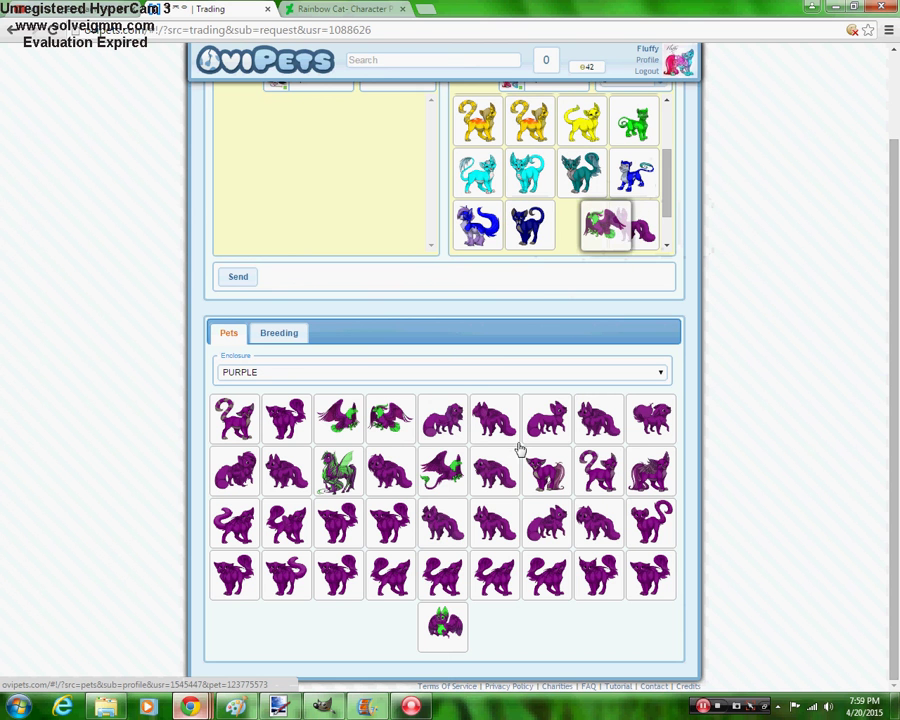
Load the PINK enclosure's pets and switch to the YouTube page playing the Milkfur Speedpaint video
{"action": "left_click", "coordinate": [470, 374]}
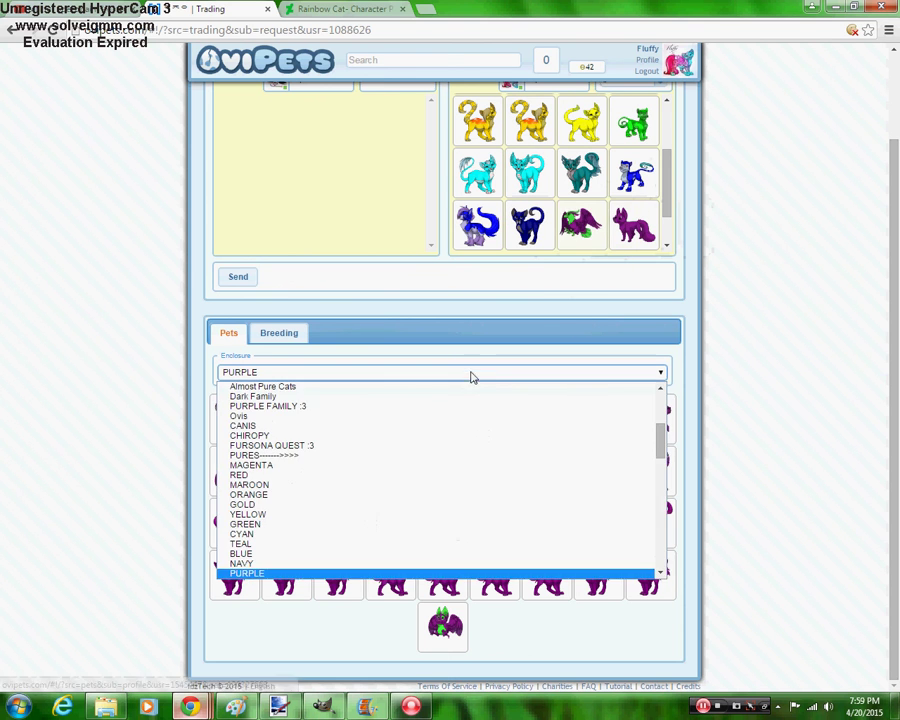
{"action": "left_click", "coordinate": [661, 572]}
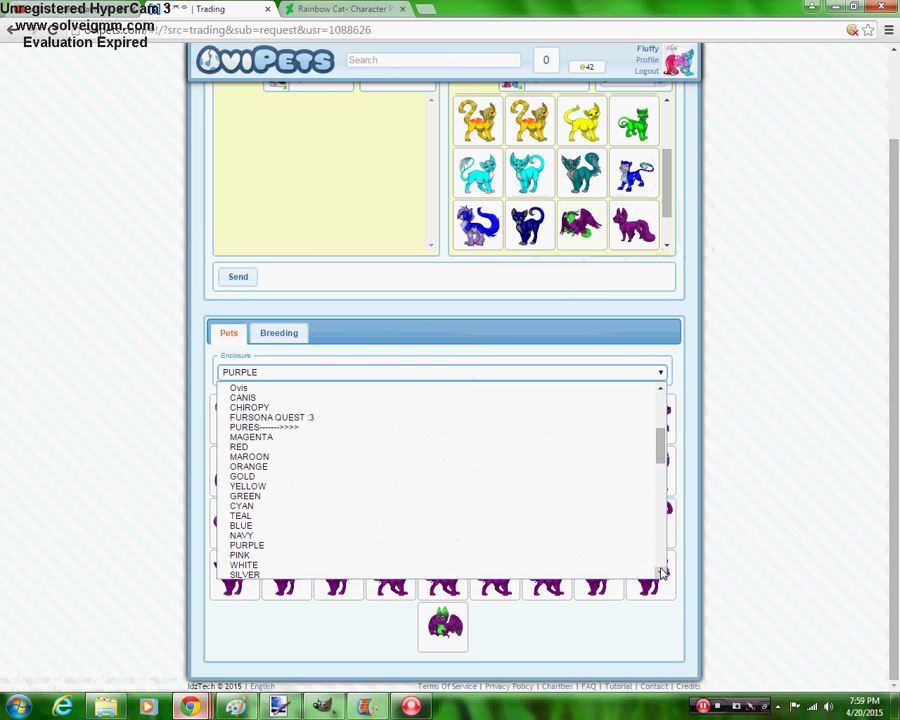
{"action": "left_click", "coordinate": [448, 557]}
{"action": "key", "text": "ctrl+shift+Tab"}
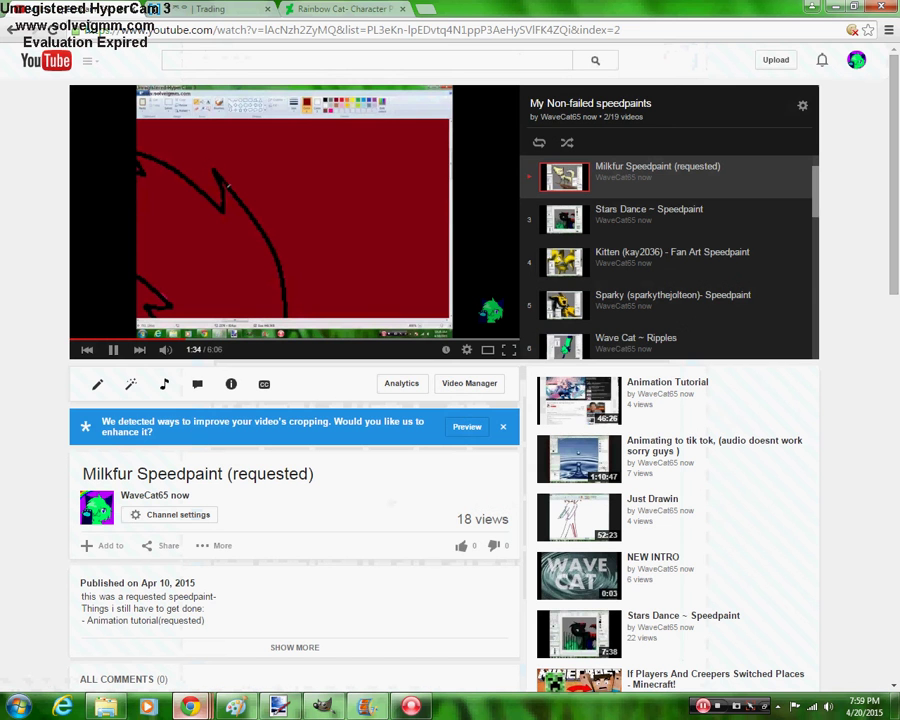
Return to the trade request and offer the bushy-tailed pink and green PINK enclosure pet, placing it after the purple cat
{"action": "left_click", "coordinate": [190, 7]}
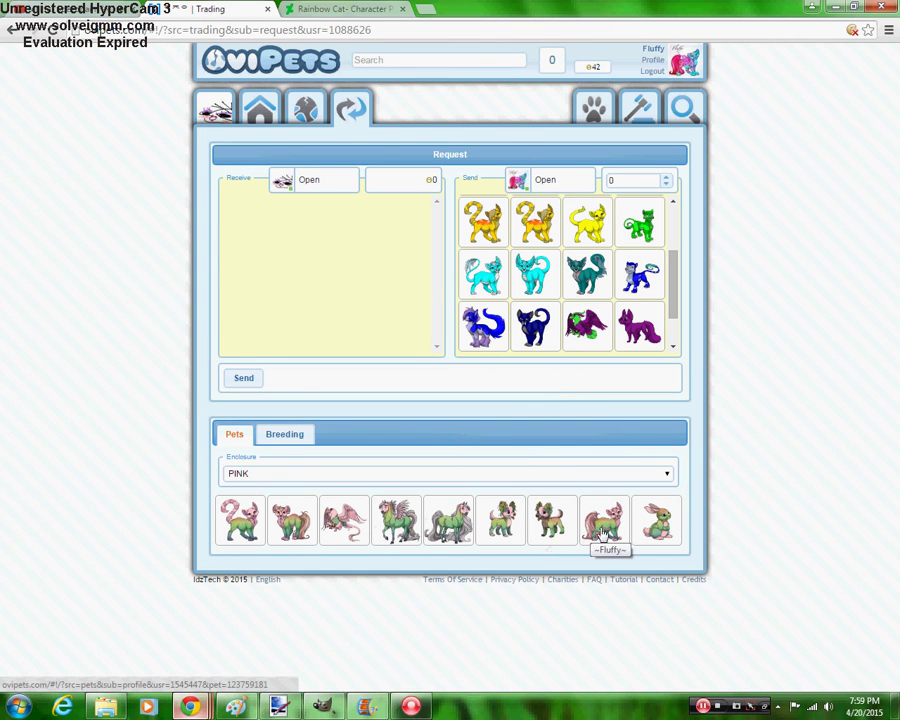
{"action": "left_click_drag", "start_coordinate": [602, 535], "coordinate": [662, 310]}
{"action": "scroll", "coordinate": [671, 350], "scroll_direction": "down", "scroll_amount": 3}
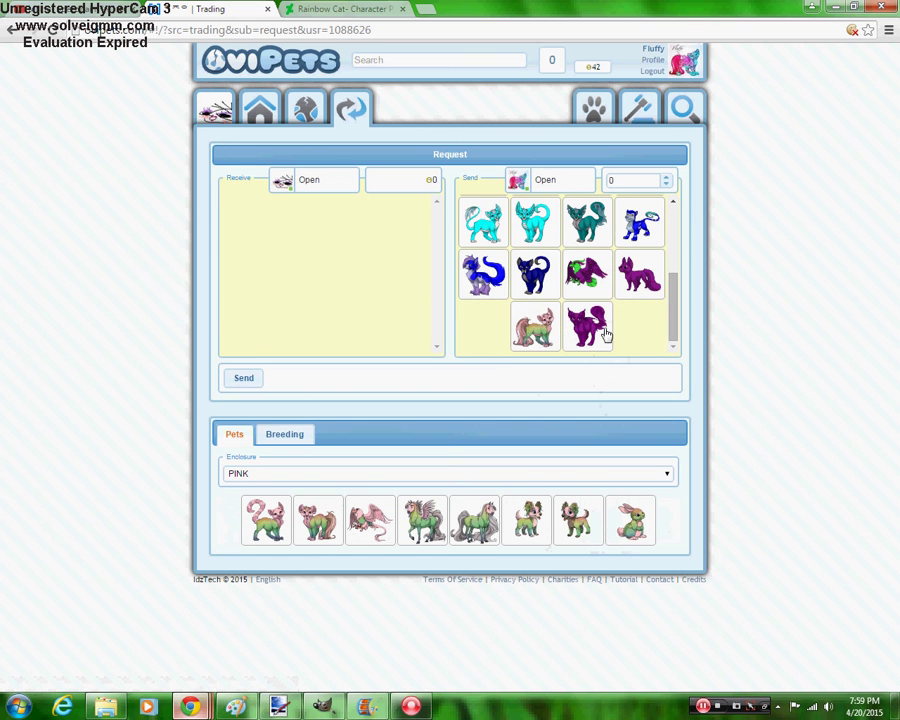
Load the WHITE enclosure's pets and switch to the YouTube speedpaint page
{"action": "left_click", "coordinate": [380, 474]}
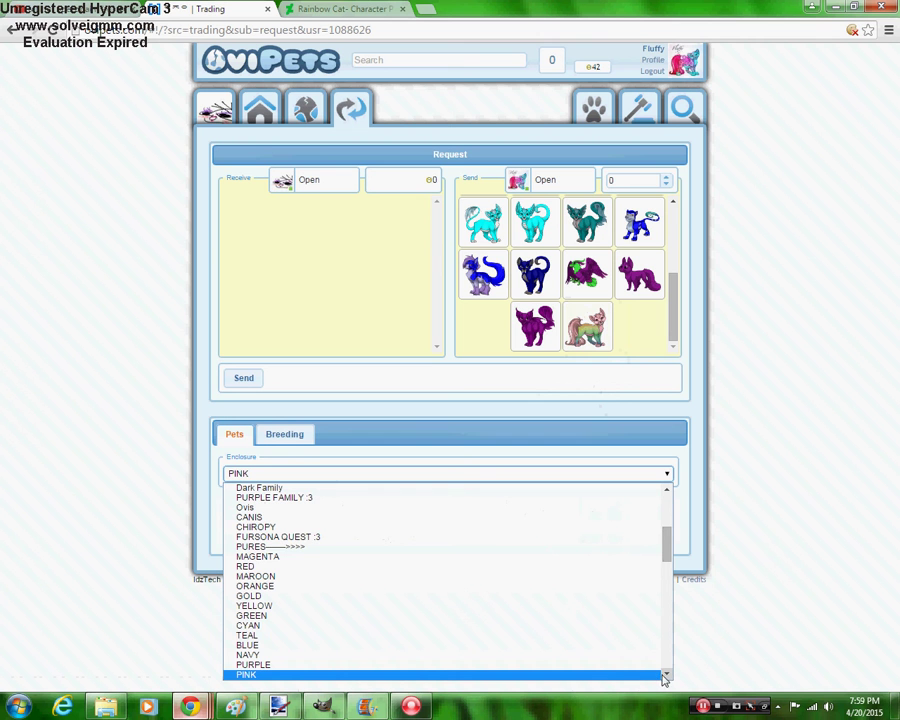
{"action": "scroll", "coordinate": [665, 679], "scroll_direction": "down", "scroll_amount": 1}
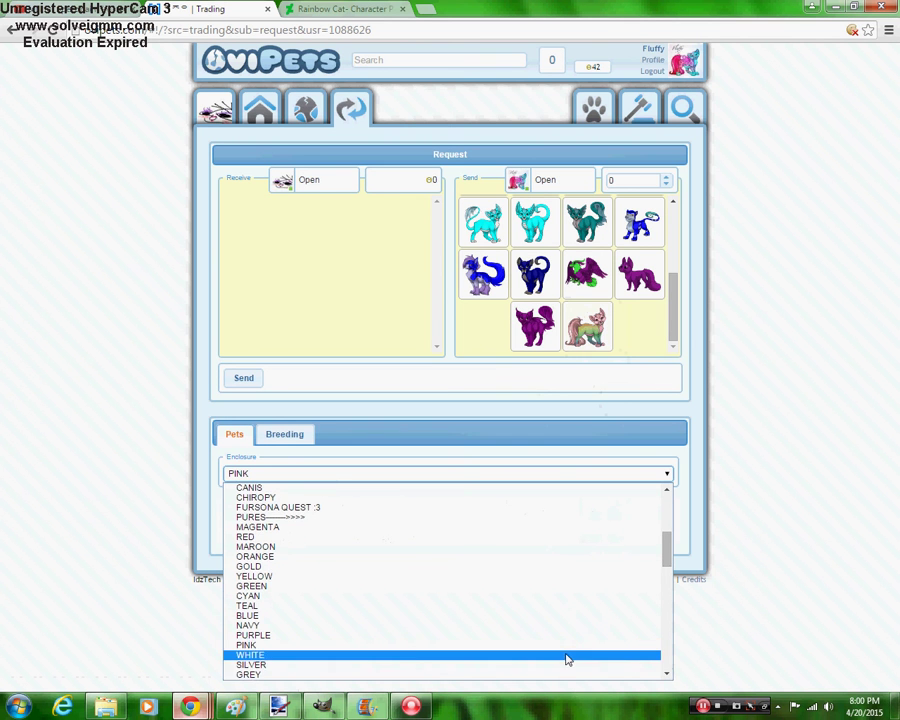
{"action": "left_click", "coordinate": [566, 658]}
{"action": "left_click", "coordinate": [63, 8]}
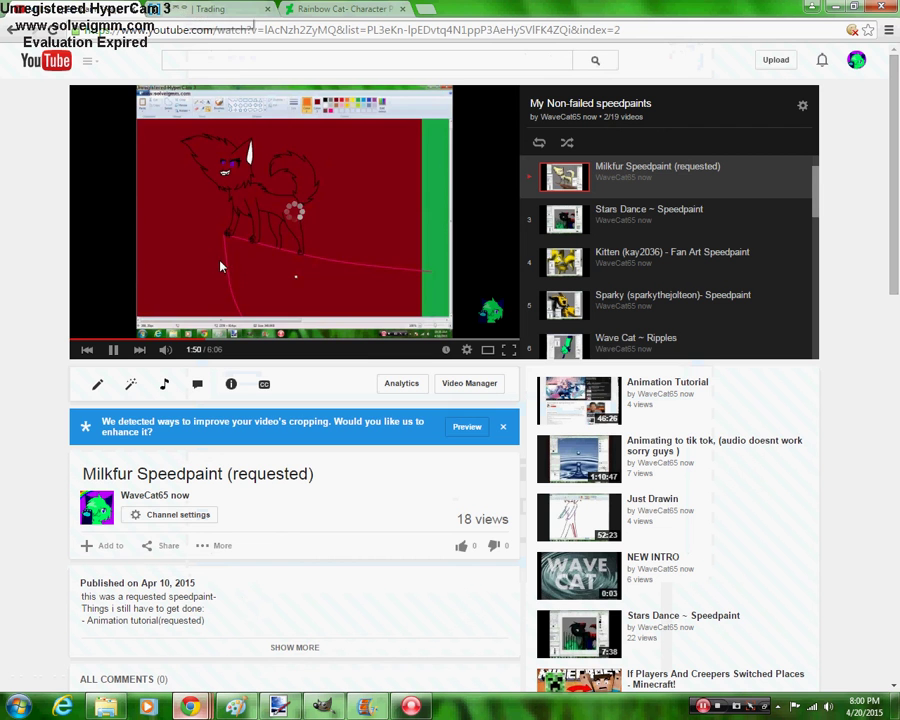
Return to the trade request and offer a white cat with lavender markings, a ring-tailed white cat and a purple-maned lion
{"action": "left_click", "coordinate": [222, 8]}
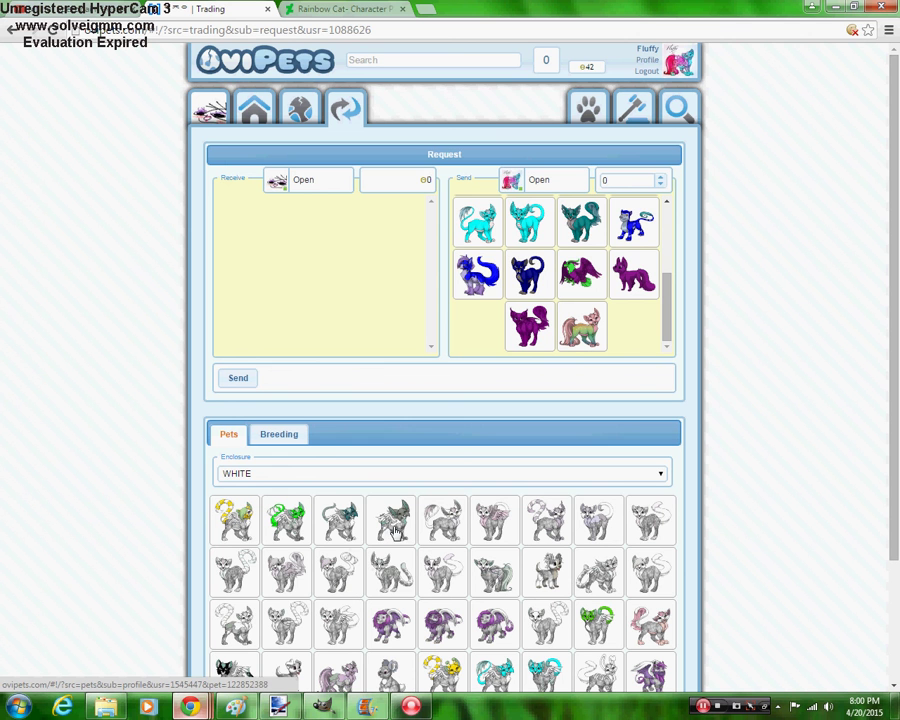
{"action": "left_click_drag", "start_coordinate": [603, 524], "coordinate": [615, 342]}
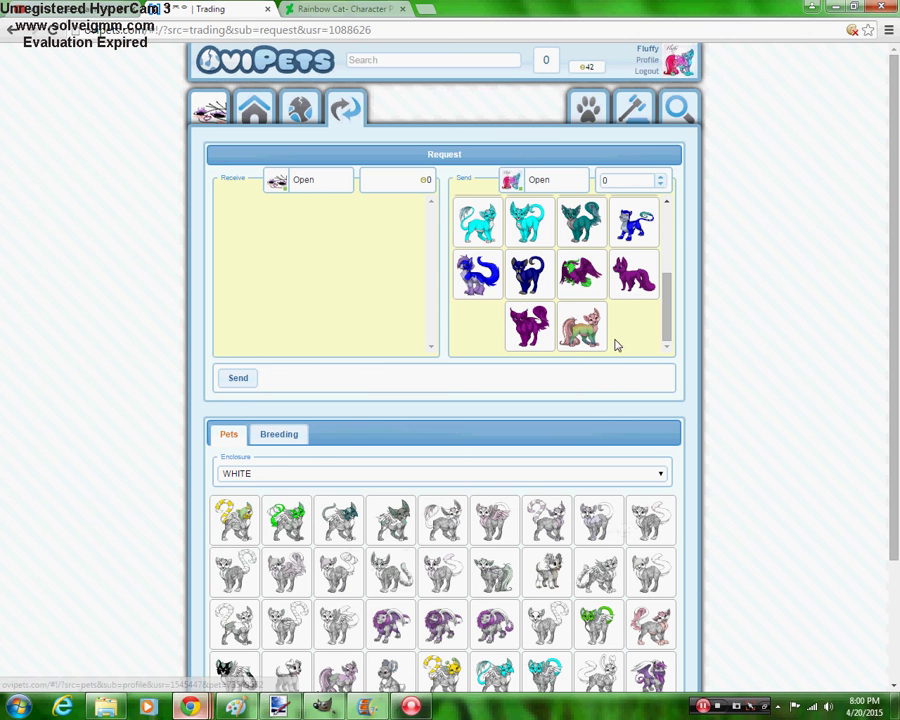
{"action": "left_click_drag", "start_coordinate": [546, 520], "coordinate": [630, 345]}
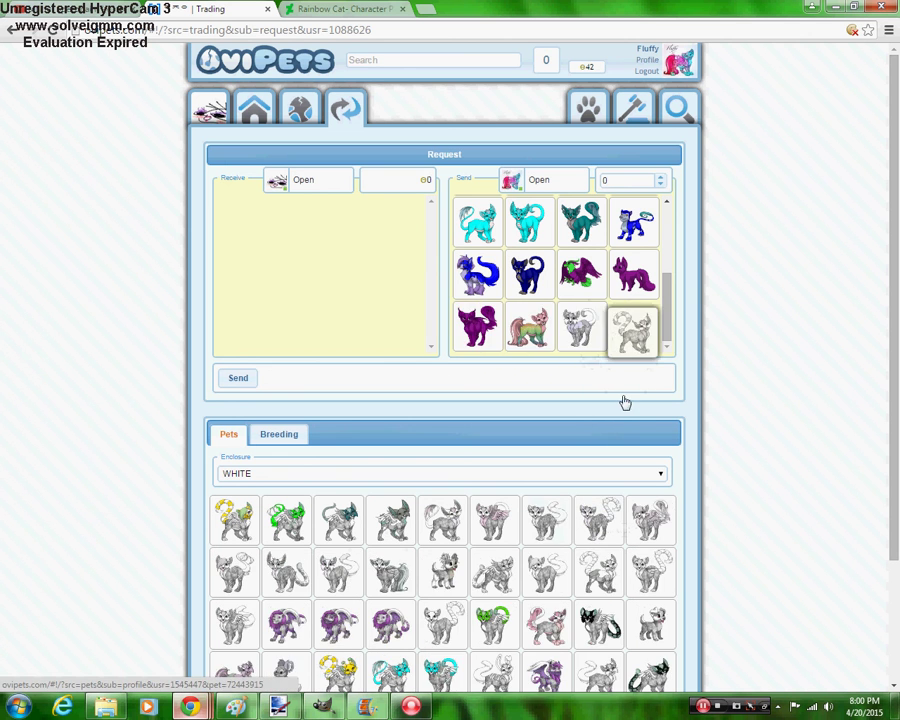
{"action": "left_click_drag", "start_coordinate": [452, 612], "coordinate": [670, 298]}
Rearrange the white puppies in the WHITE enclosure's last row and add the small white puppy from its third row to the Send side
{"action": "scroll", "coordinate": [897, 318], "scroll_direction": "down", "scroll_amount": 1}
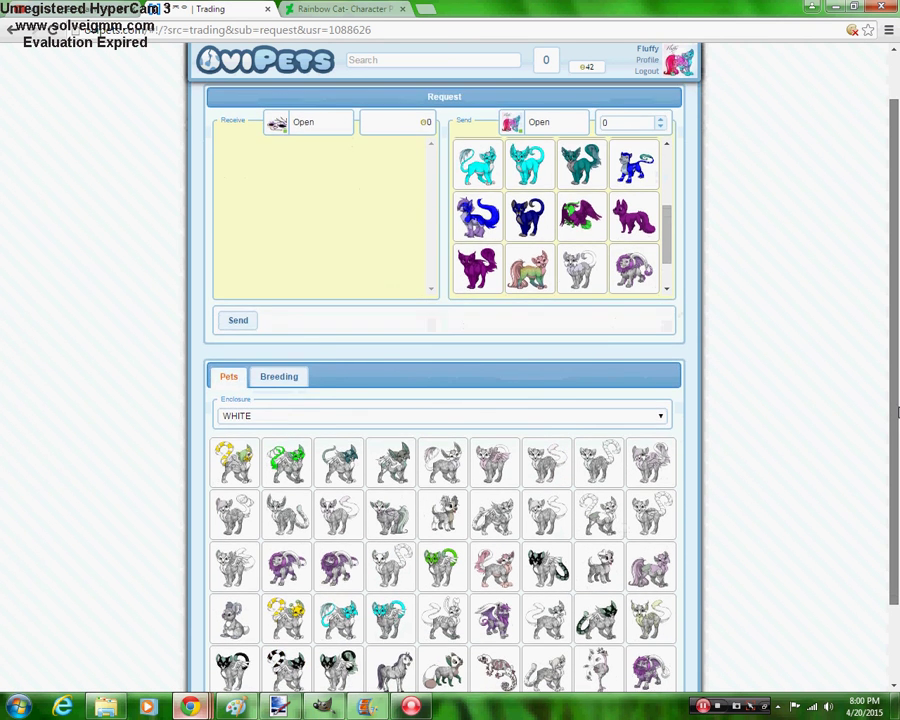
{"action": "scroll", "coordinate": [897, 416], "scroll_direction": "down", "scroll_amount": 2}
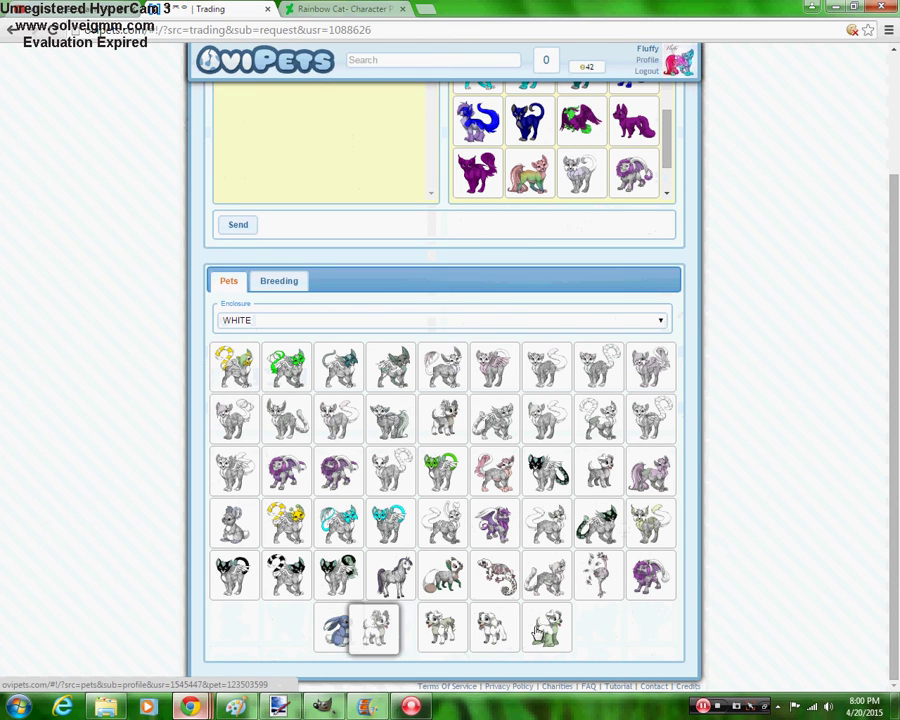
{"action": "left_click_drag", "start_coordinate": [494, 627], "coordinate": [546, 627]}
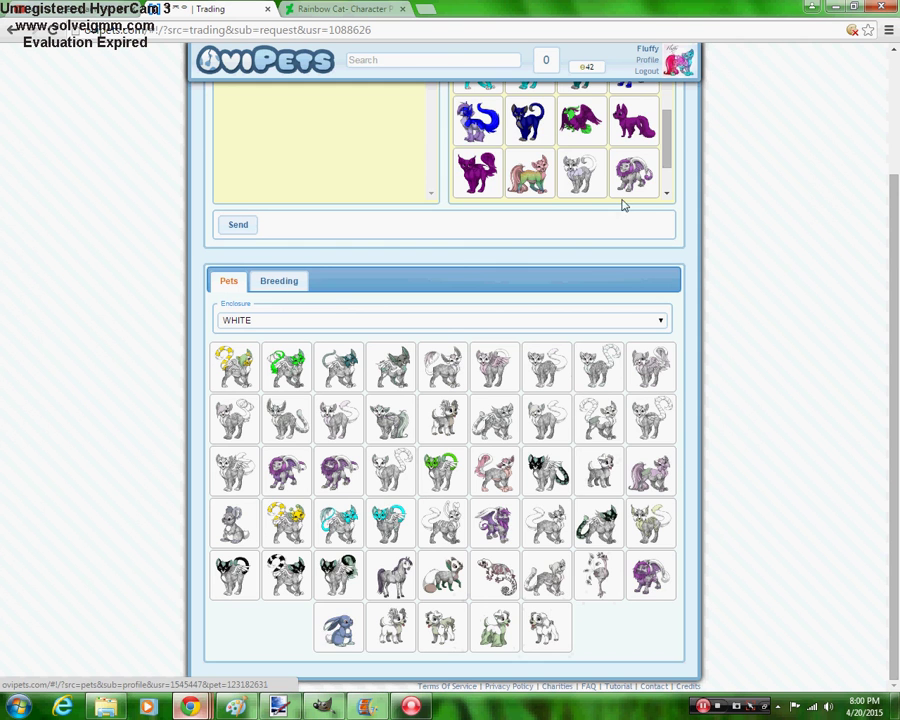
{"action": "mouse_move", "coordinate": [622, 205]}
{"action": "left_mouse_down"}
{"action": "mouse_move", "coordinate": [627, 195]}
{"action": "mouse_move", "coordinate": [630, 211]}
{"action": "left_mouse_up"}
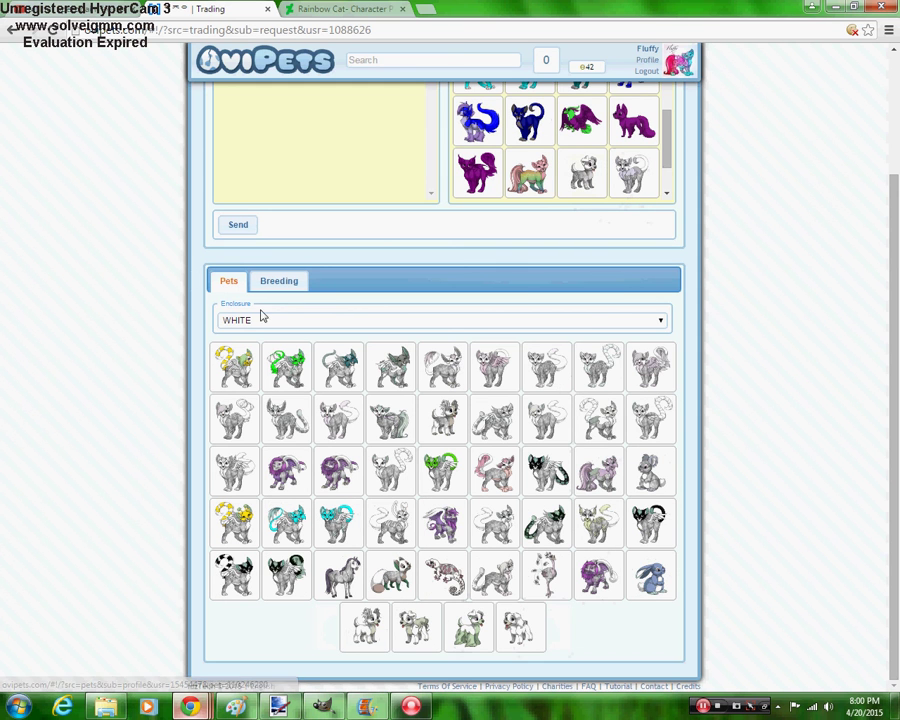
Look through the GREY enclosure, and offer the silver cat and the silver puppy with purple markings from the SILVER enclosure
{"action": "left_click", "coordinate": [586, 325]}
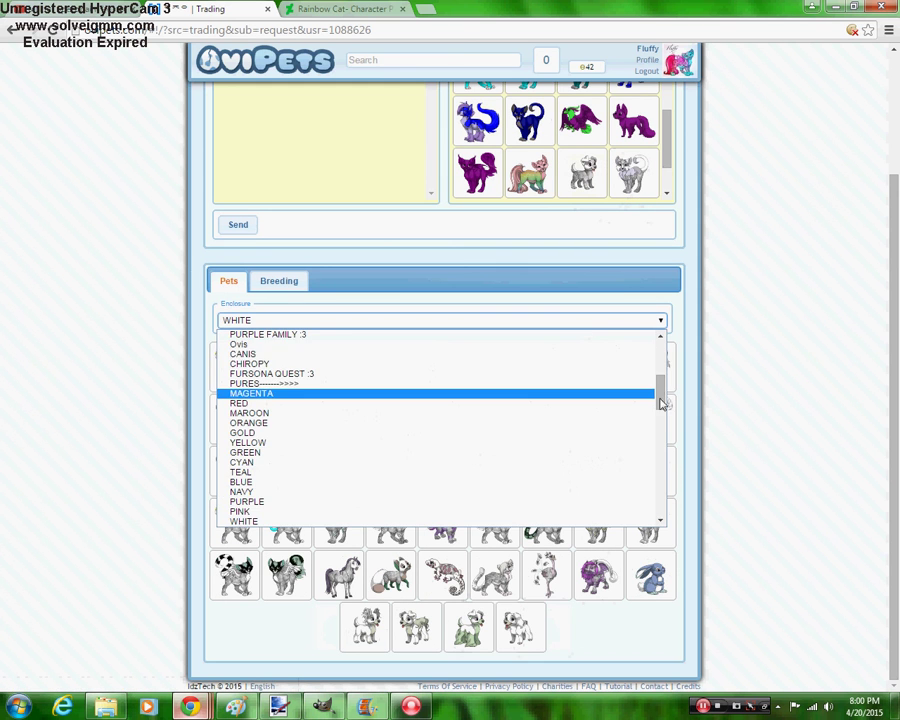
{"action": "scroll", "coordinate": [660, 402], "scroll_direction": "down", "scroll_amount": 4}
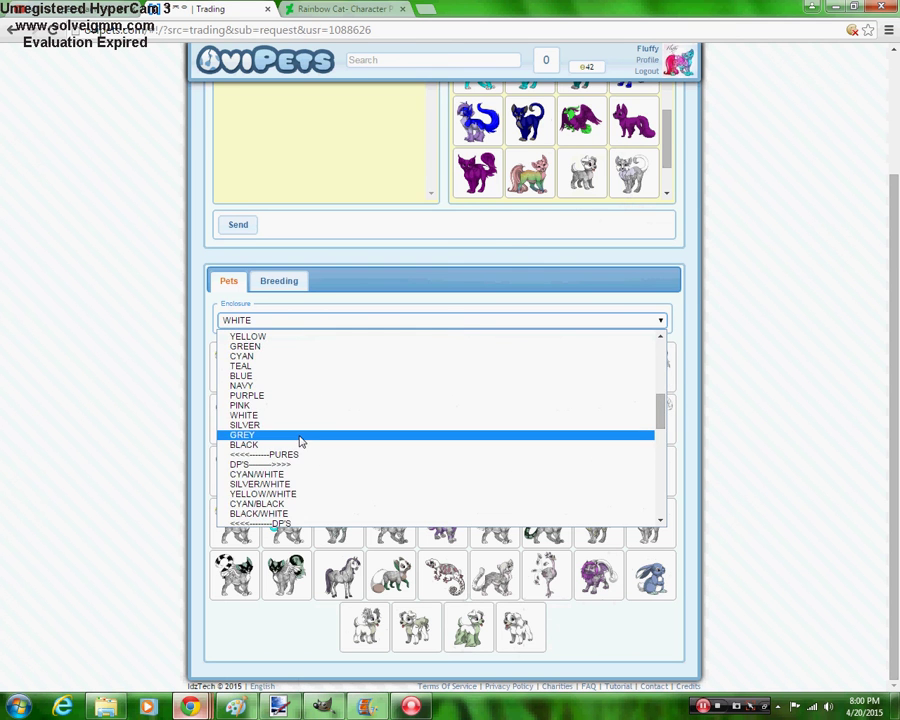
{"action": "left_click", "coordinate": [300, 436]}
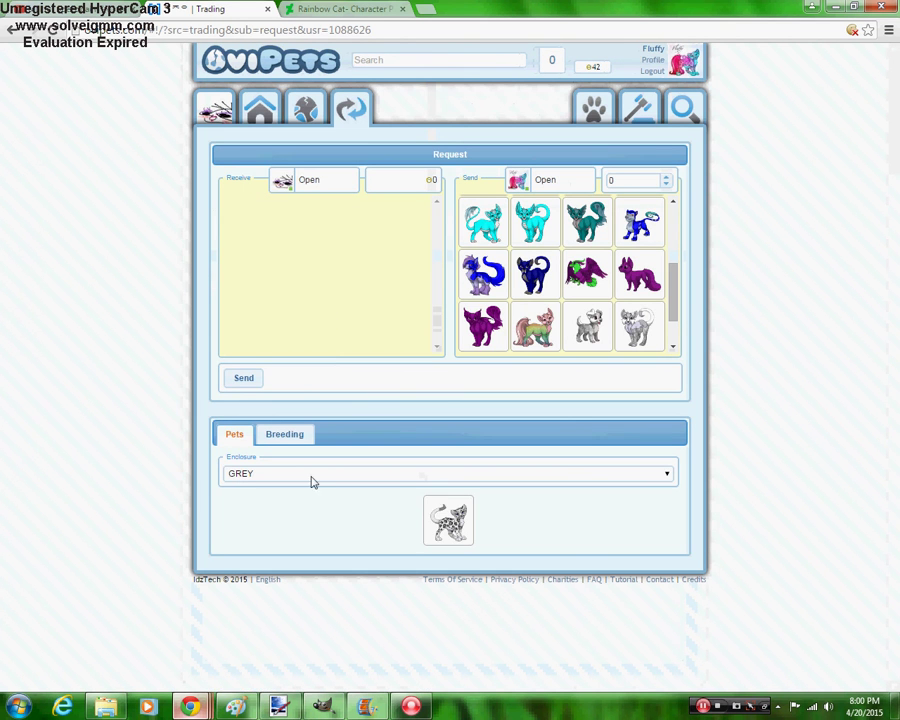
{"action": "left_click", "coordinate": [370, 477]}
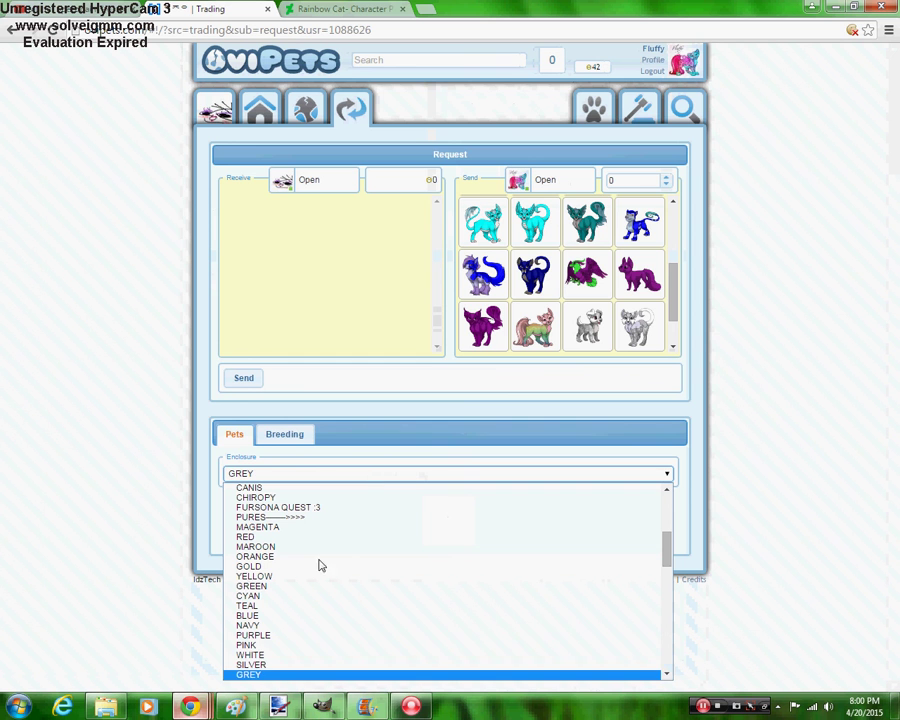
{"action": "left_click", "coordinate": [274, 666]}
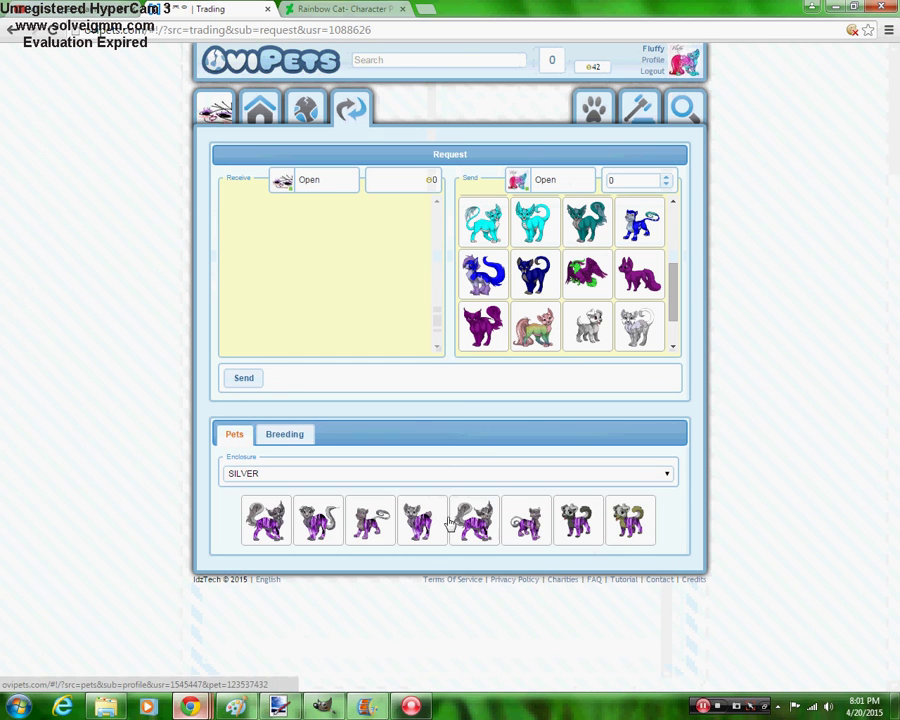
{"action": "left_click_drag", "start_coordinate": [428, 532], "coordinate": [670, 350]}
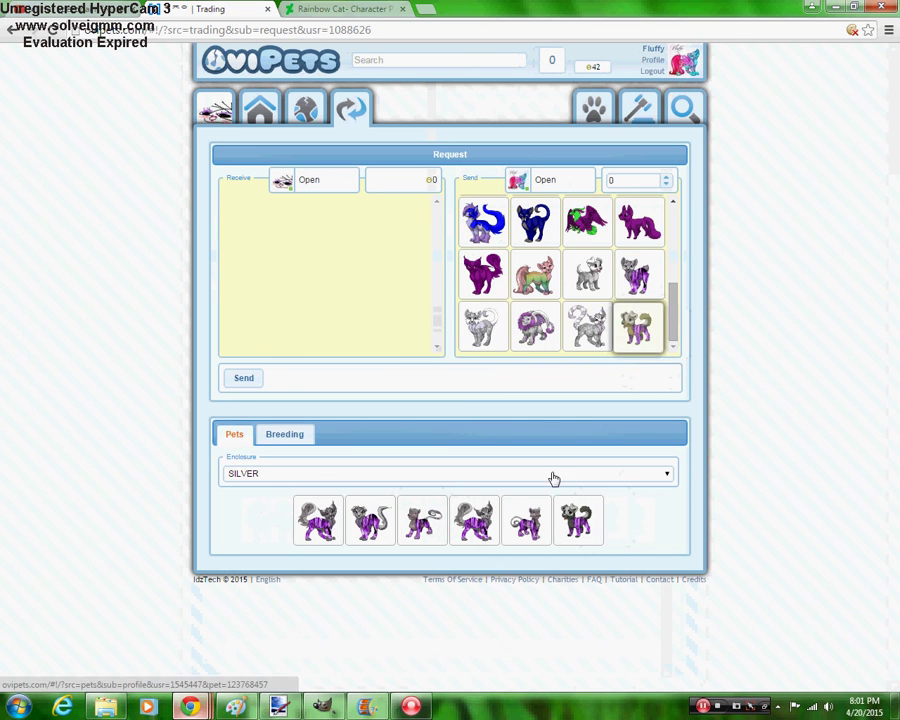
Offer a curled-tail black cat, a bushy-tailed black cat and a black puppy, all with rainbow markings, from the BLACK enclosure
{"action": "left_click", "coordinate": [383, 477]}
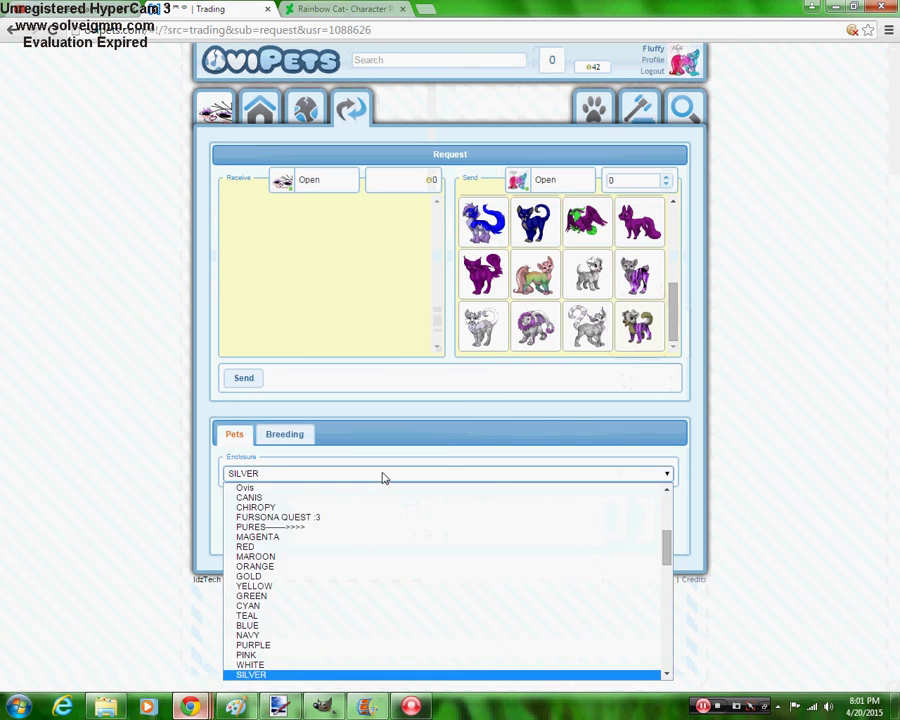
{"action": "left_click", "coordinate": [666, 675]}
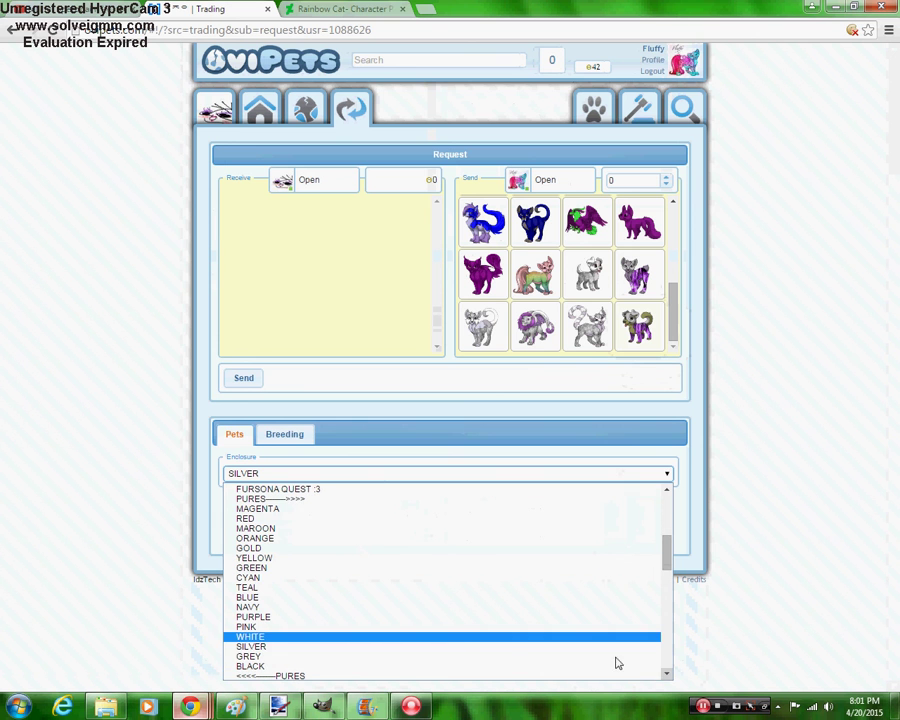
{"action": "left_click", "coordinate": [443, 666]}
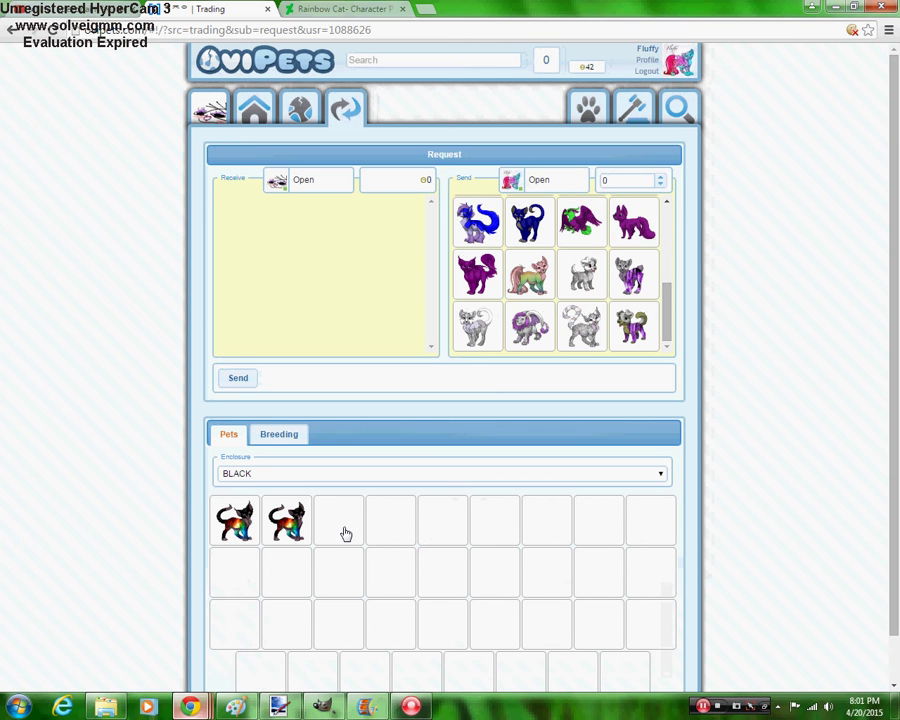
{"action": "left_click_drag", "start_coordinate": [335, 520], "coordinate": [640, 335]}
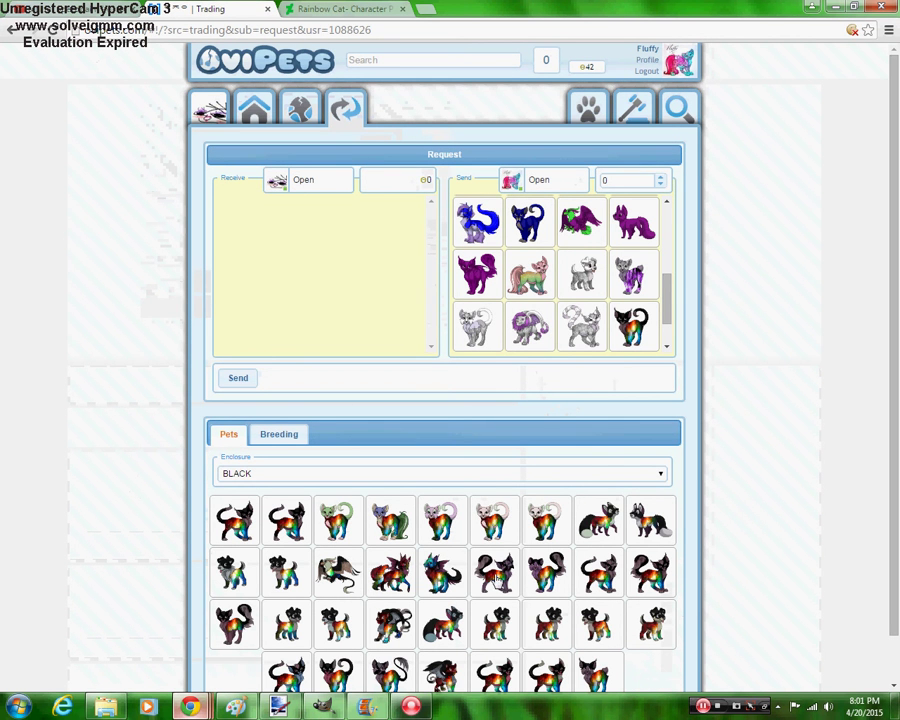
{"action": "left_click_drag", "start_coordinate": [576, 400], "coordinate": [648, 358]}
{"action": "left_click_drag", "start_coordinate": [284, 625], "coordinate": [632, 322]}
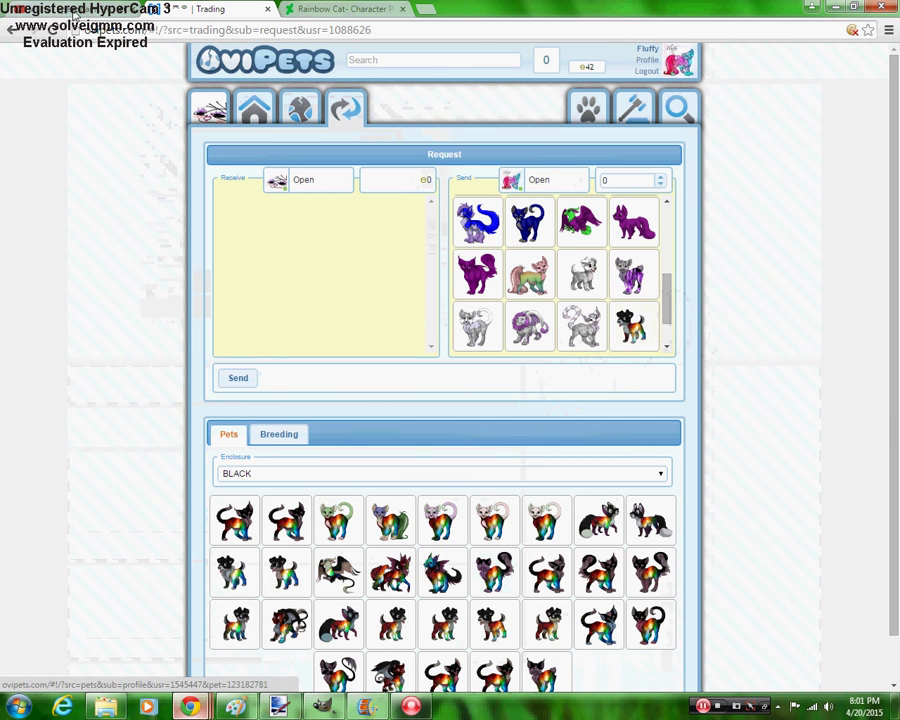
Glance at the YouTube speedpaint page, and offer the long-tailed cat from the SILVER/WHITE enclosure, placing it before the purple-maned lion
{"action": "key", "text": "ctrl+1"}
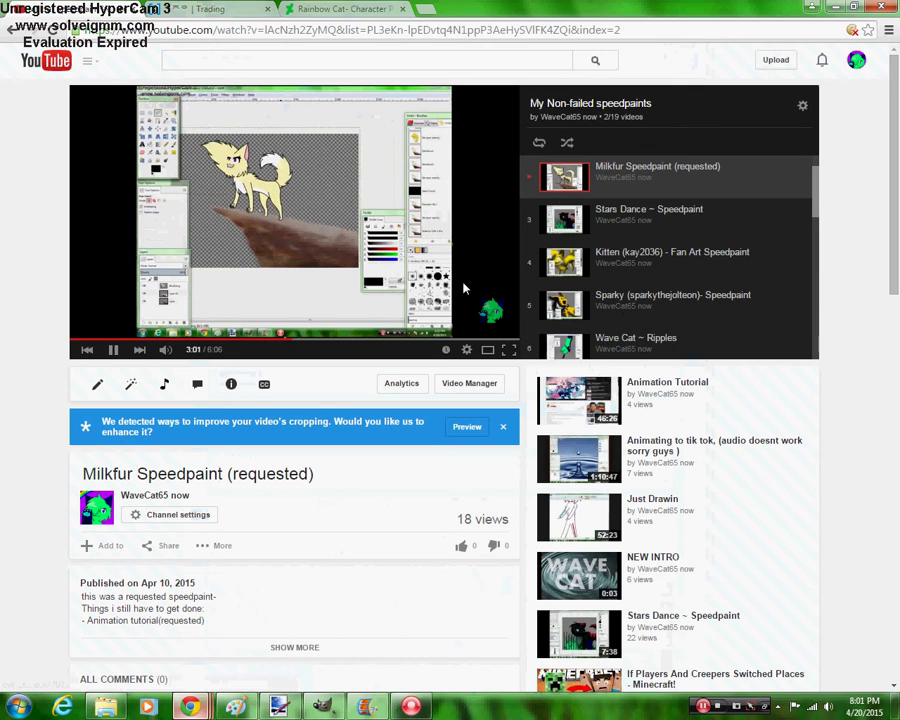
{"action": "key", "text": "ctrl+2"}
{"action": "left_click", "coordinate": [497, 474]}
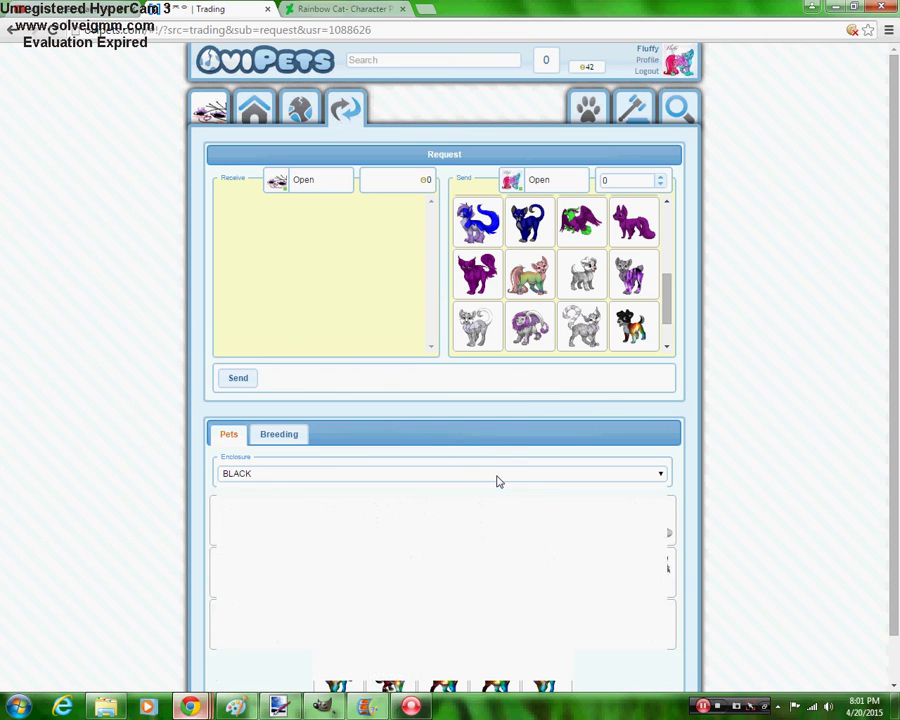
{"action": "scroll", "coordinate": [663, 672], "scroll_direction": "down", "scroll_amount": 4}
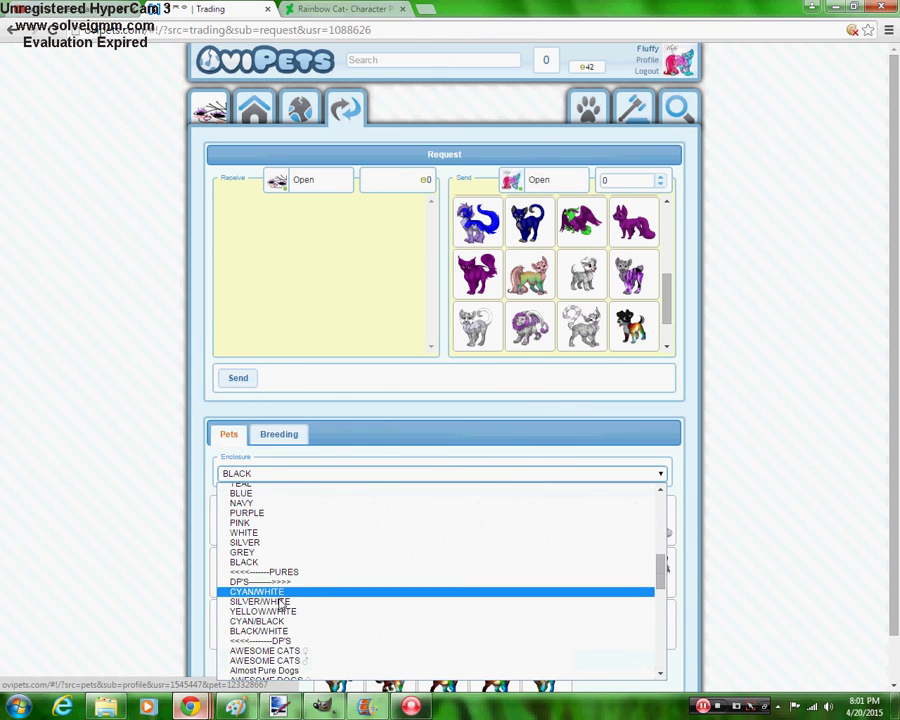
{"action": "left_click", "coordinate": [284, 601]}
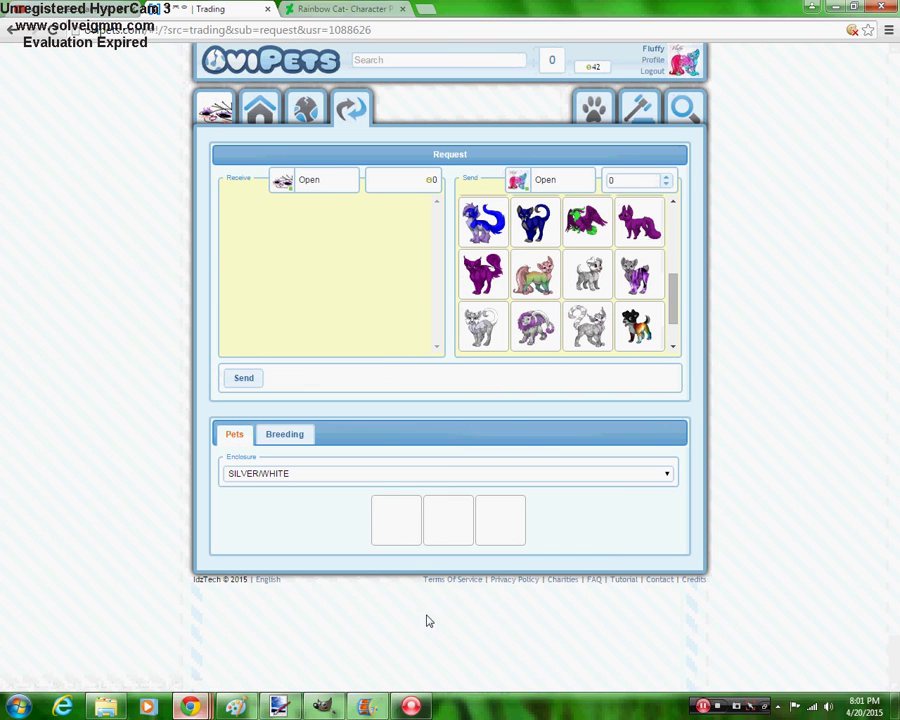
{"action": "left_click_drag", "start_coordinate": [493, 537], "coordinate": [563, 352]}
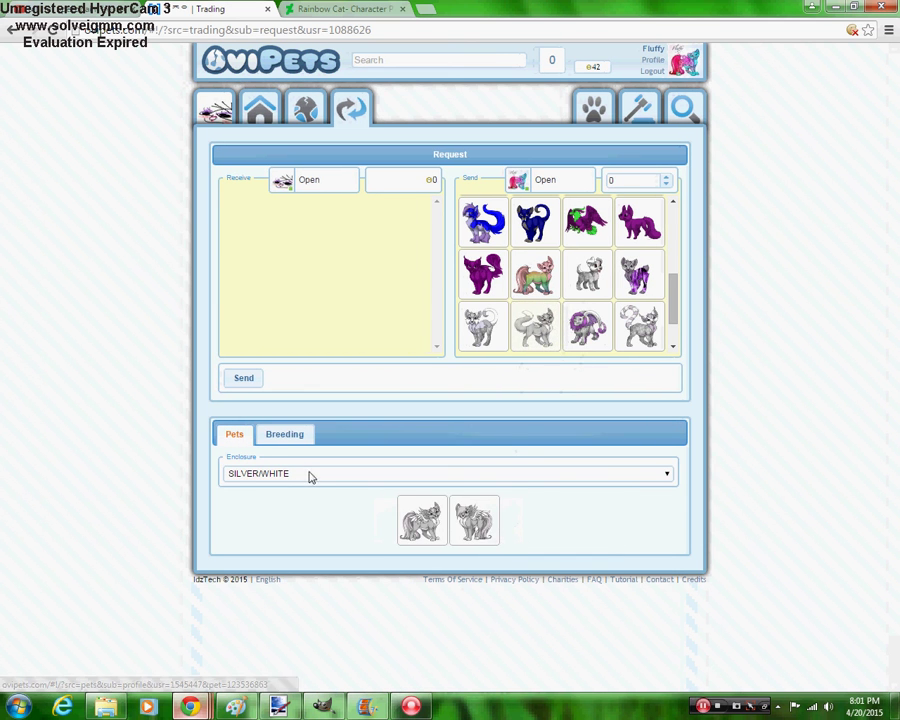
Examine the pets in the YELLOW/WHITE and BLACK/WHITE enclosures and review the pets already on the Send side
{"action": "left_click", "coordinate": [666, 473]}
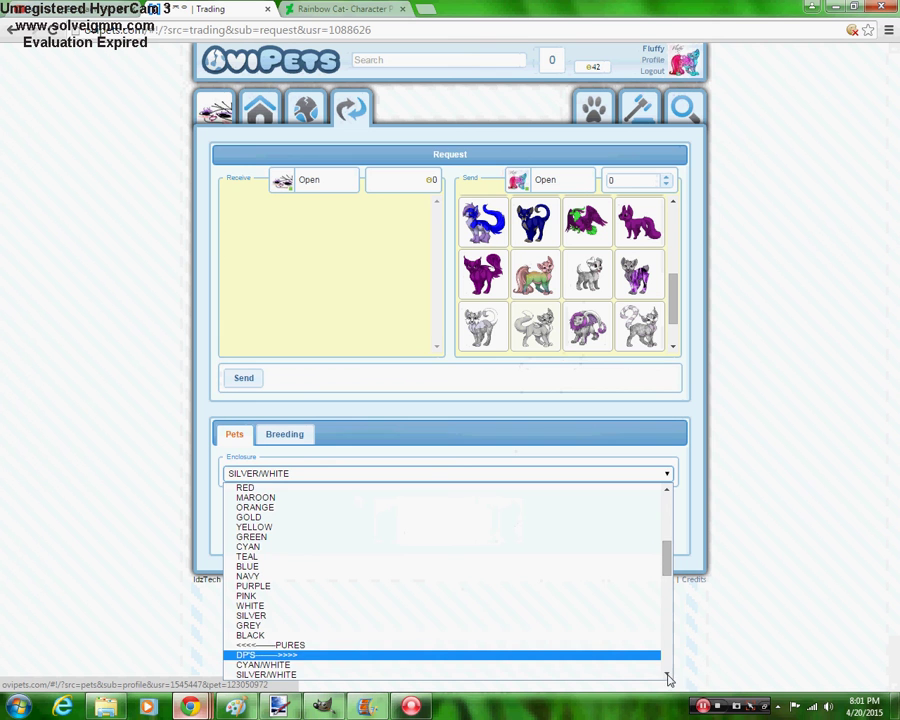
{"action": "left_click", "coordinate": [666, 674]}
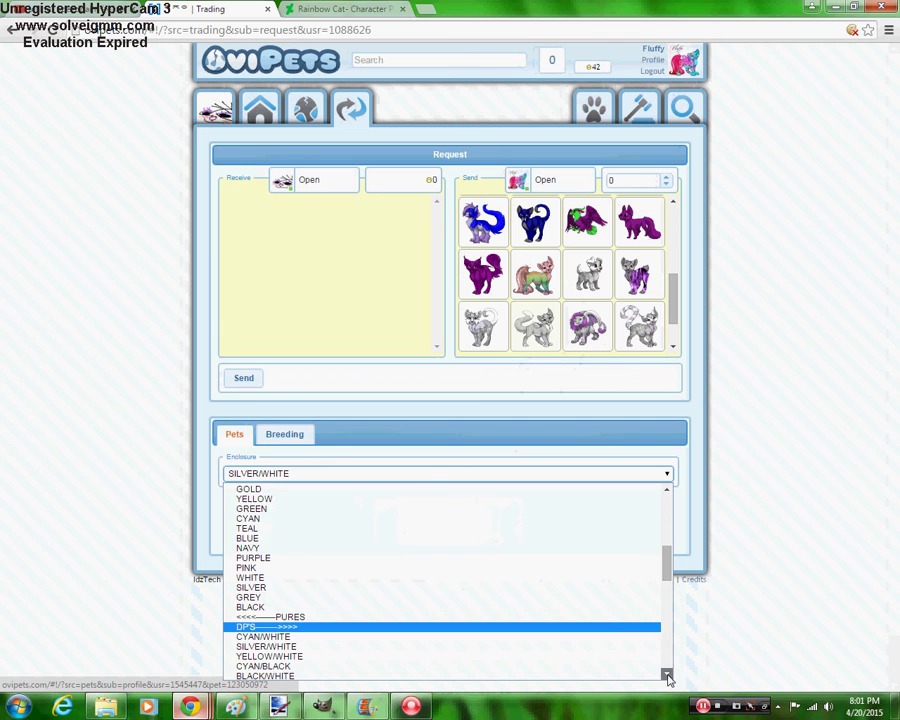
{"action": "left_click", "coordinate": [372, 655]}
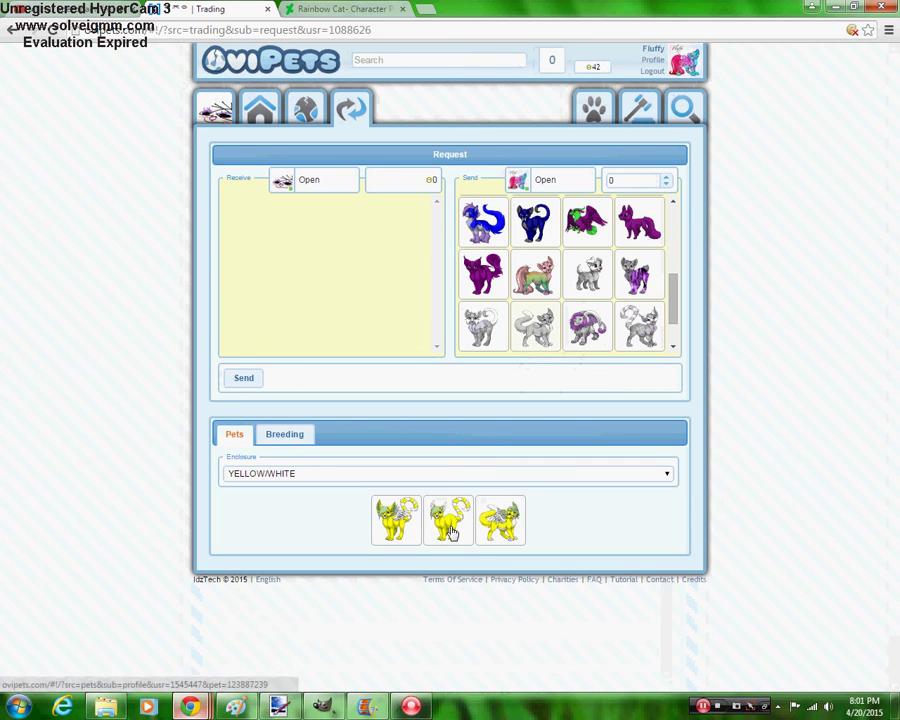
{"action": "left_click_drag", "start_coordinate": [674, 268], "coordinate": [669, 197]}
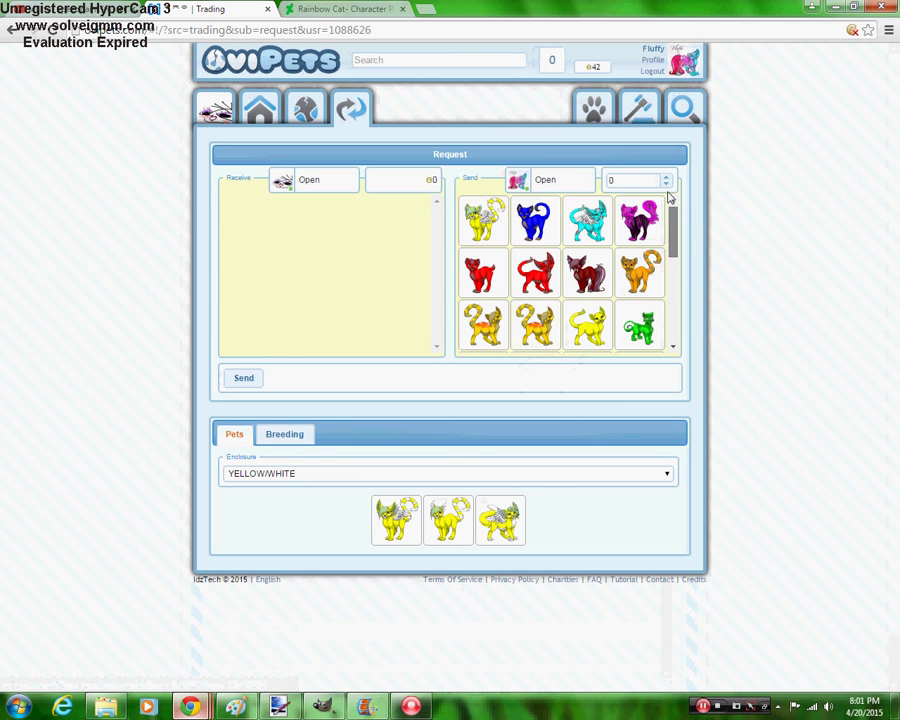
{"action": "left_click_drag", "start_coordinate": [675, 262], "coordinate": [674, 347]}
{"action": "left_click", "coordinate": [335, 476]}
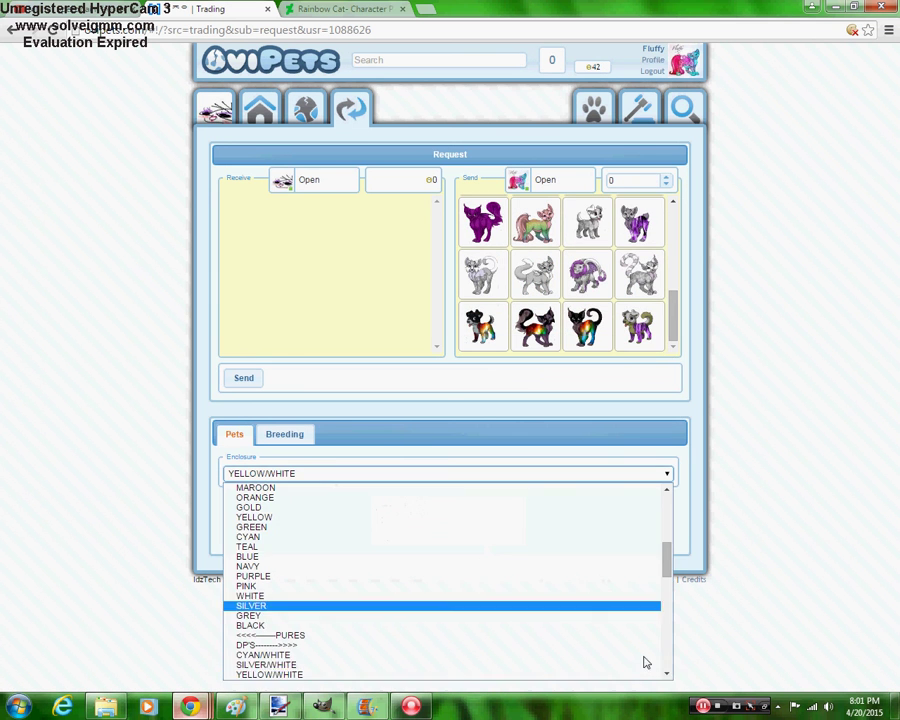
{"action": "left_click", "coordinate": [668, 676]}
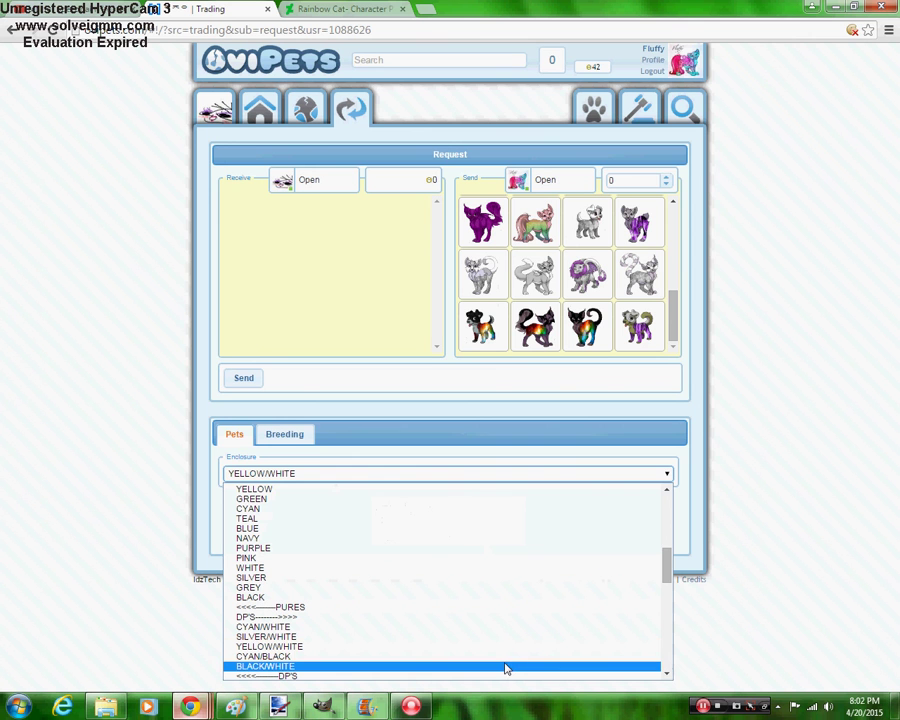
{"action": "left_click", "coordinate": [502, 667]}
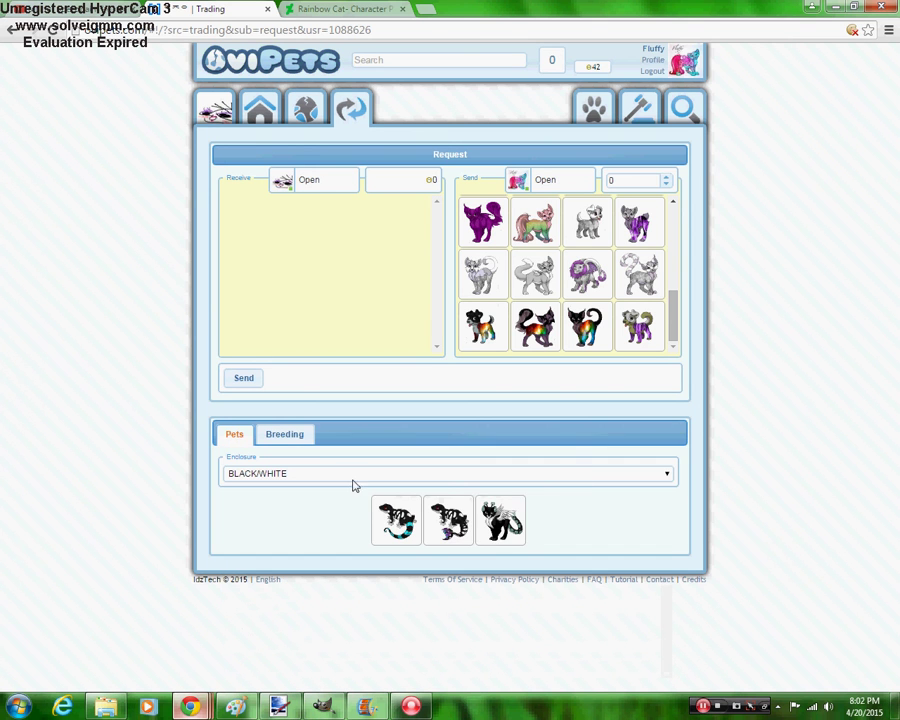
Load the Eggs hatchery and offer two teal eggs with black and white markings
{"action": "left_click", "coordinate": [291, 477]}
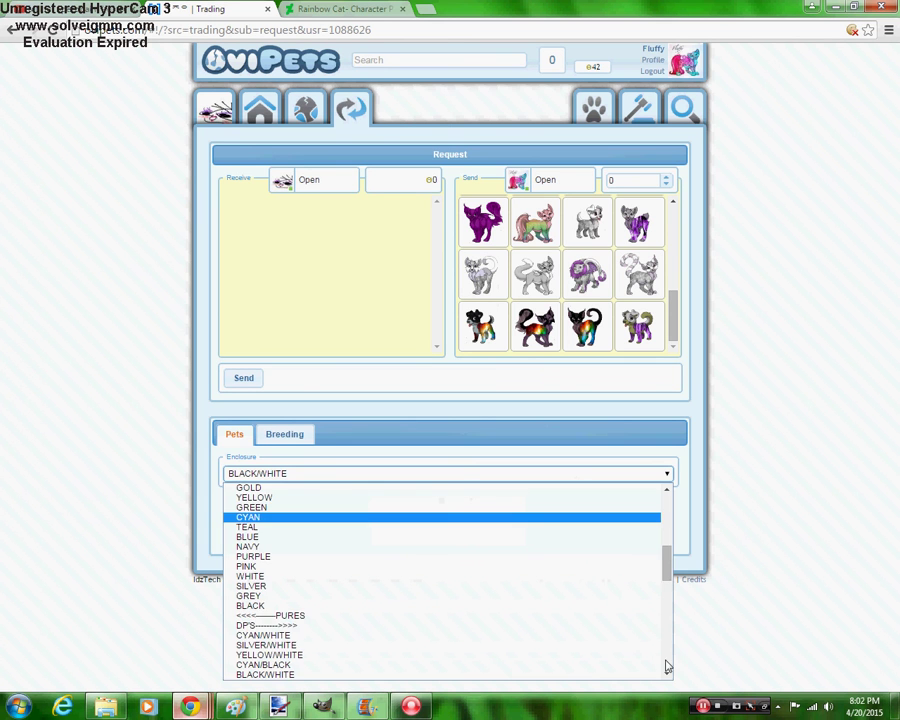
{"action": "scroll", "coordinate": [665, 650], "scroll_direction": "down", "scroll_amount": 10}
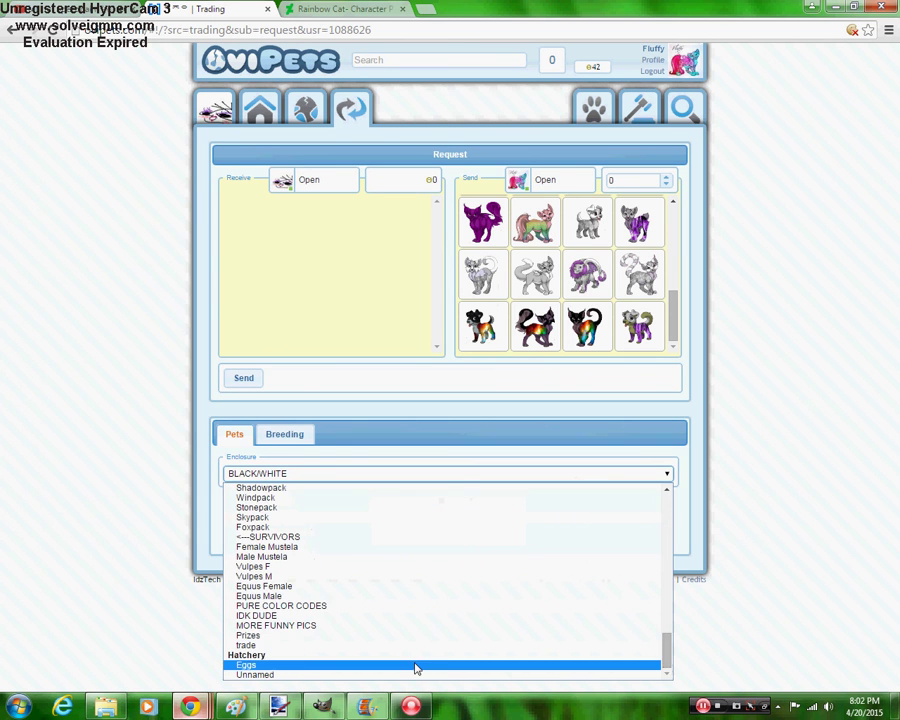
{"action": "left_click", "coordinate": [415, 665]}
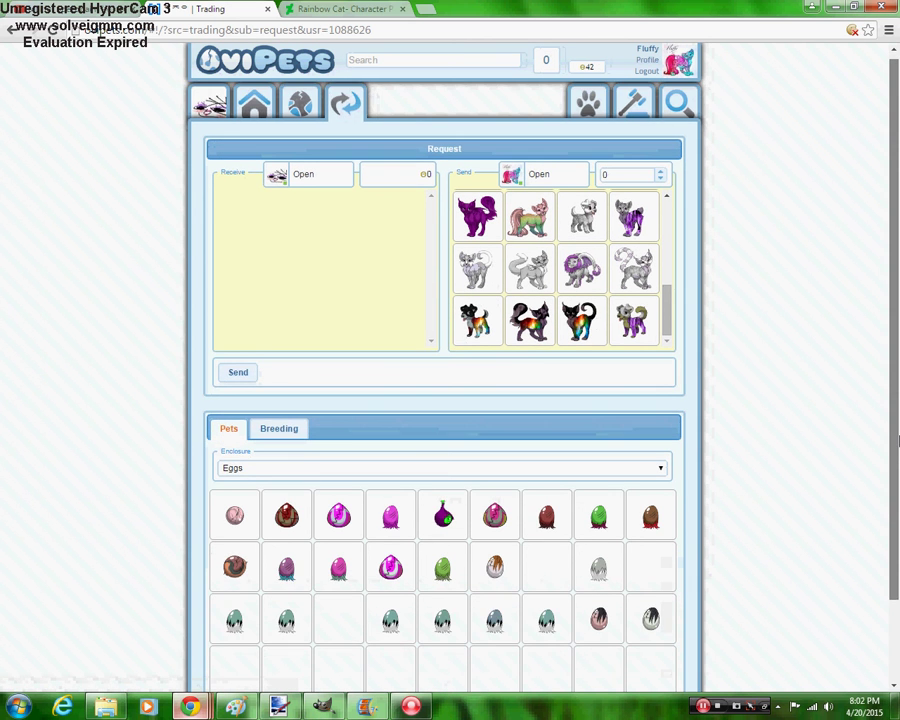
{"action": "scroll", "coordinate": [424, 486], "scroll_direction": "down", "scroll_amount": 2}
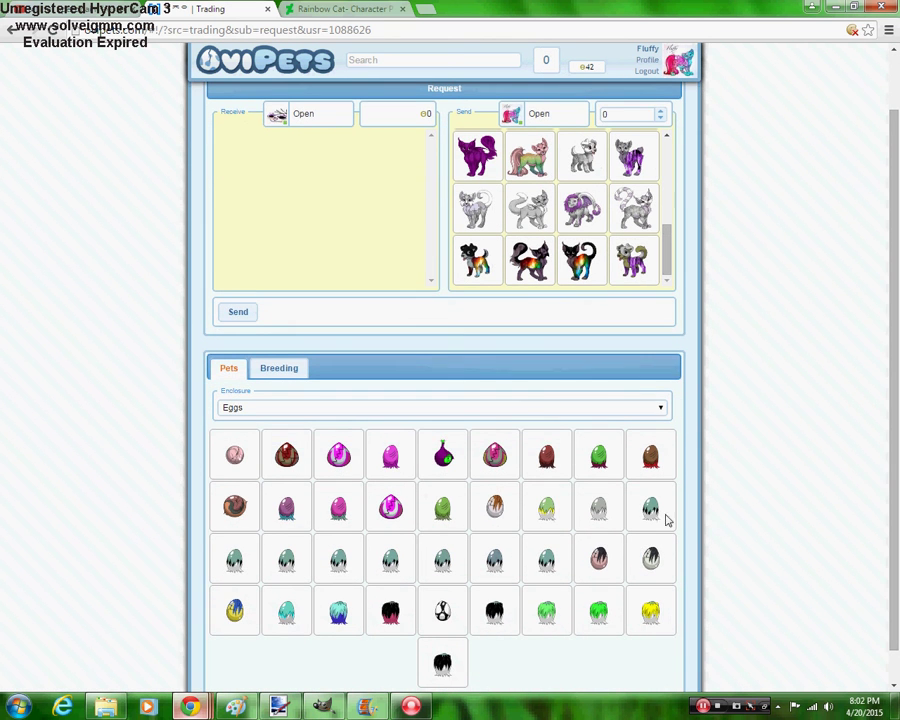
{"action": "left_click_drag", "start_coordinate": [660, 512], "coordinate": [636, 290]}
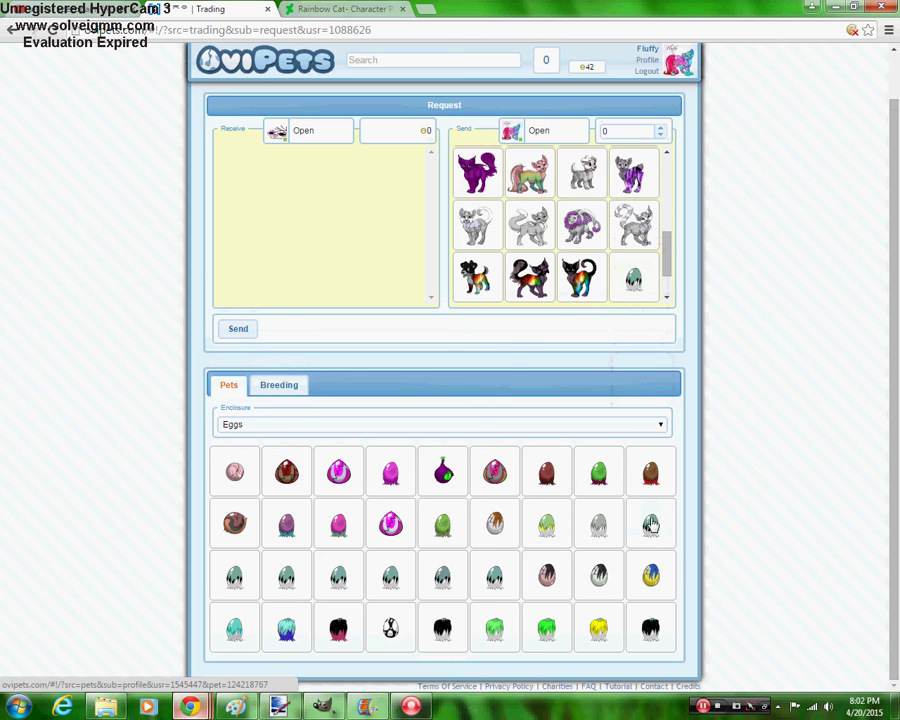
{"action": "left_click_drag", "start_coordinate": [650, 524], "coordinate": [630, 280]}
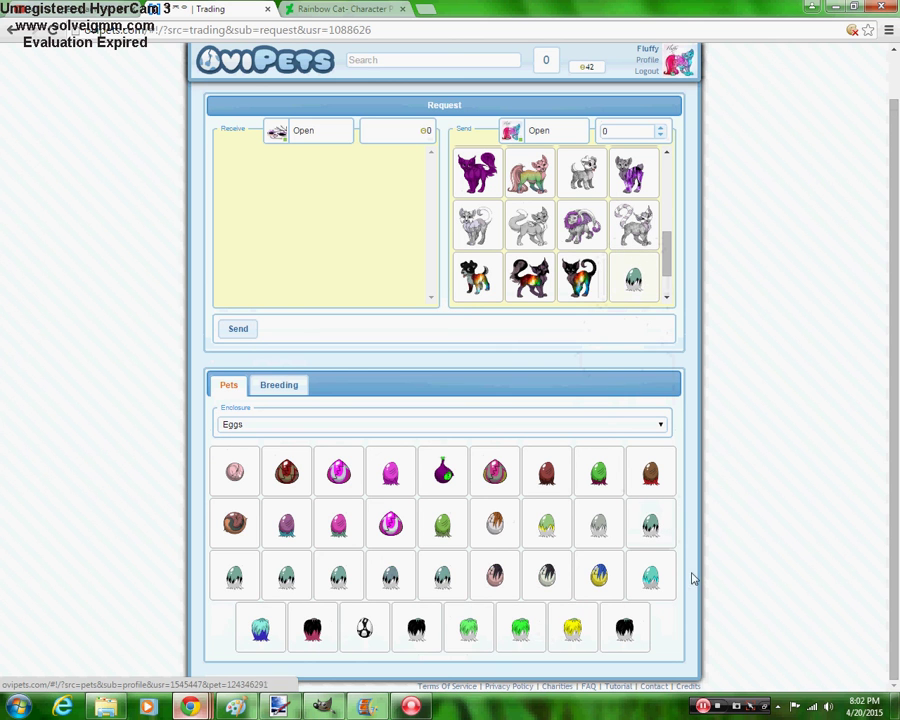
Send the trade request to the friend and accept the trade on the sending side
{"action": "left_click", "coordinate": [237, 336]}
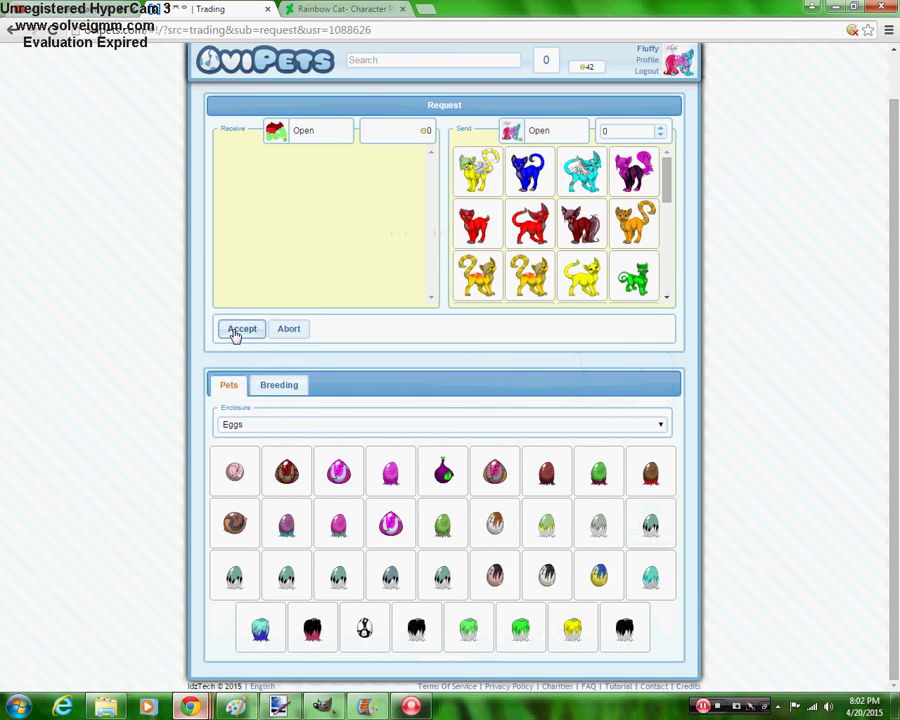
{"action": "left_click", "coordinate": [240, 330]}
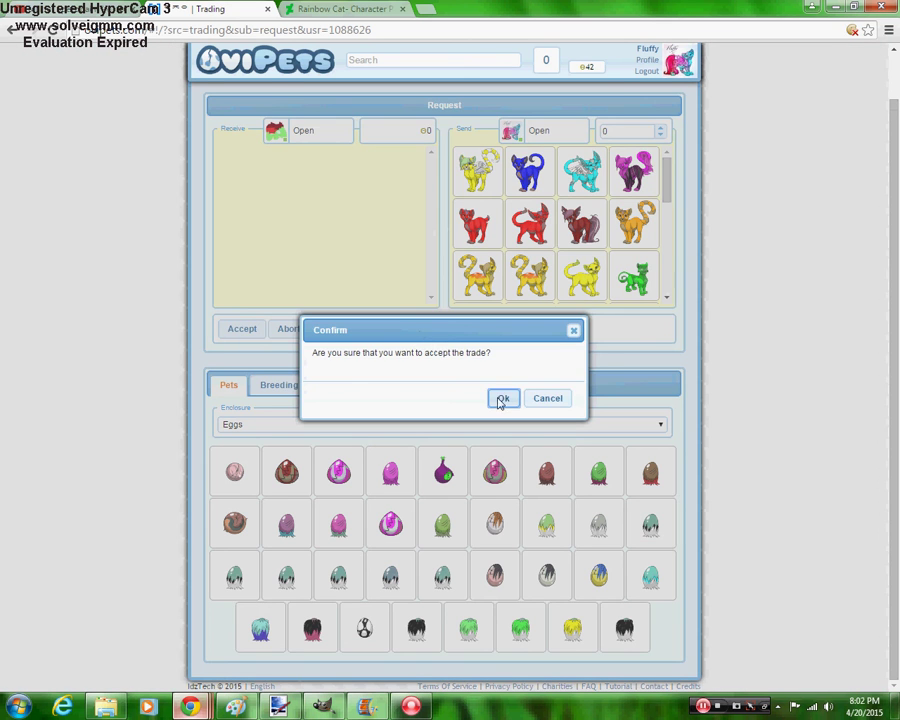
{"action": "left_click", "coordinate": [503, 400]}
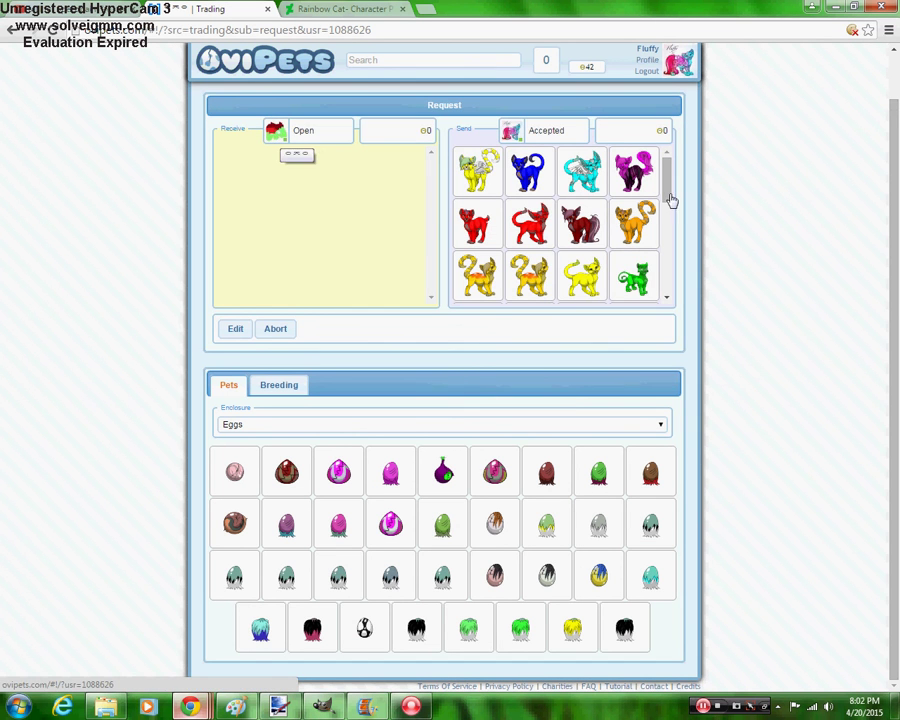
Open the trade partner's profile and examine the trade request post in its feed
{"action": "scroll", "coordinate": [893, 170], "scroll_direction": "up", "scroll_amount": 1}
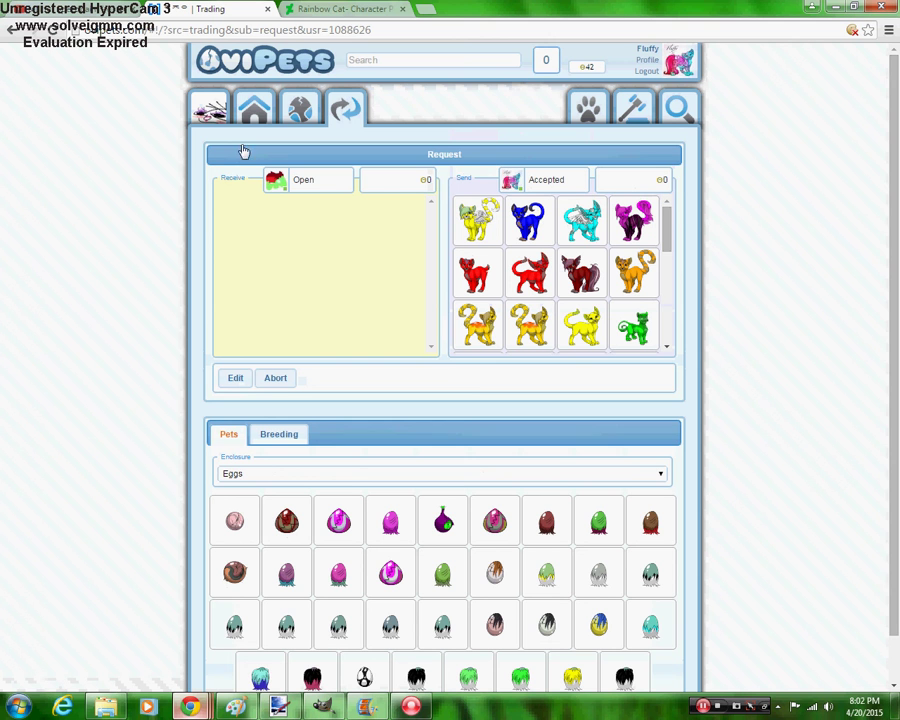
{"action": "left_click", "coordinate": [225, 110]}
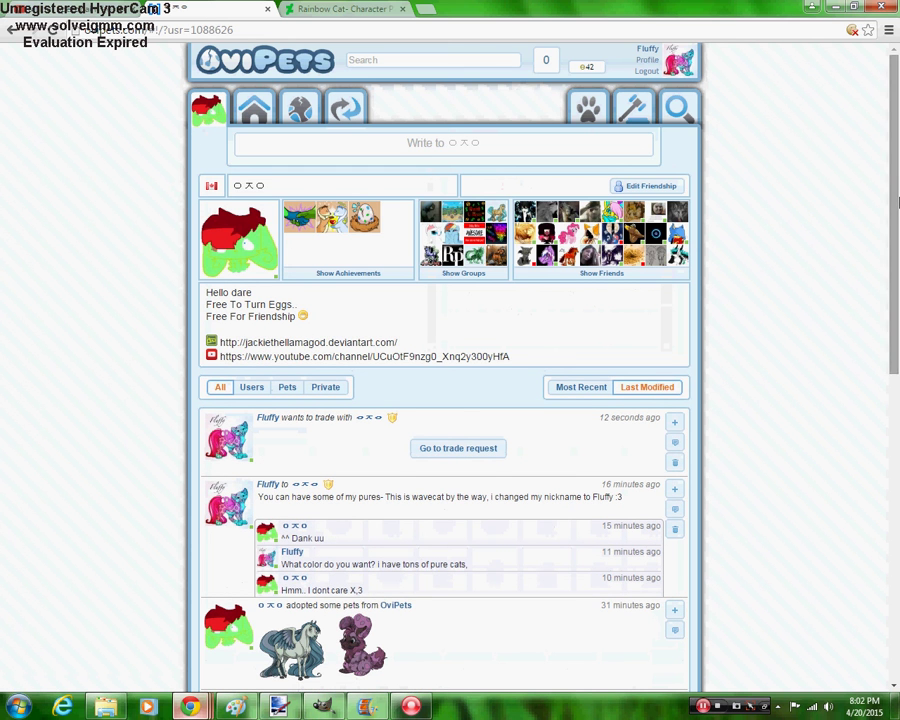
{"action": "scroll", "coordinate": [897, 203], "scroll_direction": "down", "scroll_amount": 1}
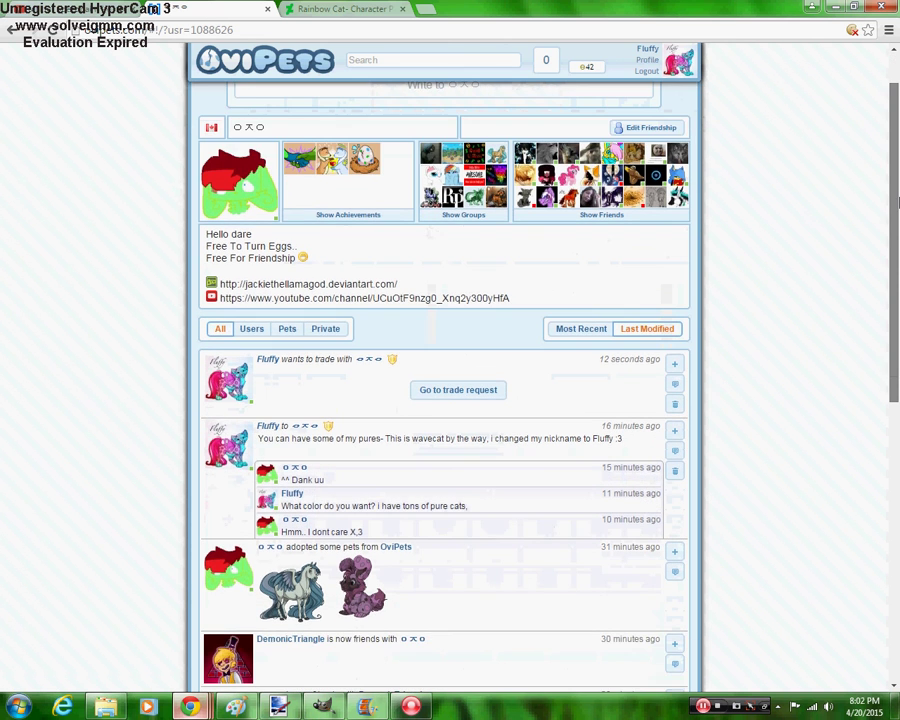
Comment "i gave u at least on of each color, and some dp's :)" on the post offering the pures
{"action": "left_click", "coordinate": [675, 452]}
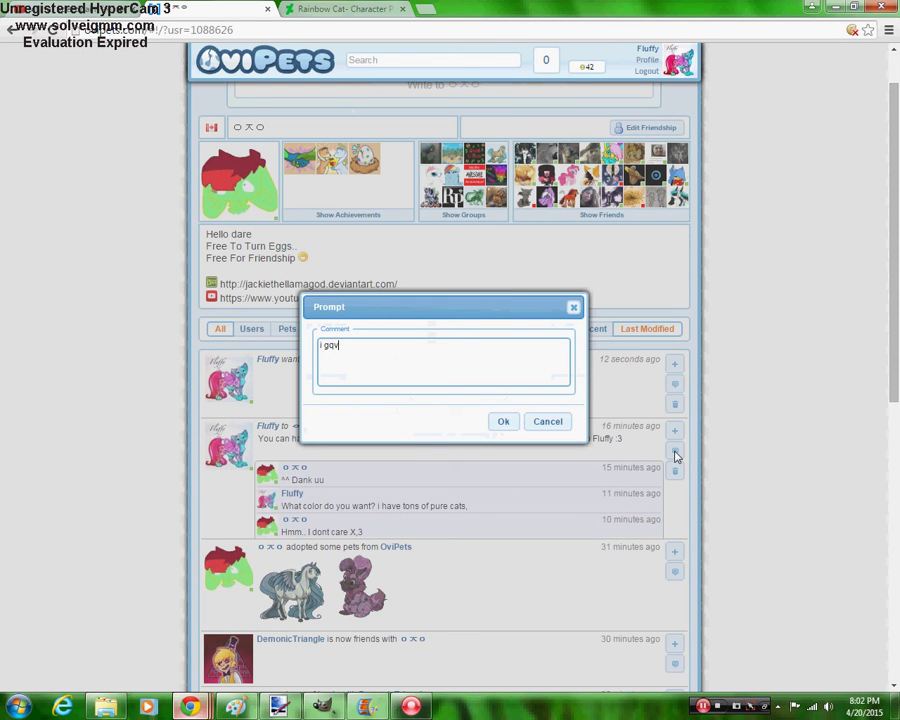
{"action": "type", "text": "i gave u at least on of each color, and s"}
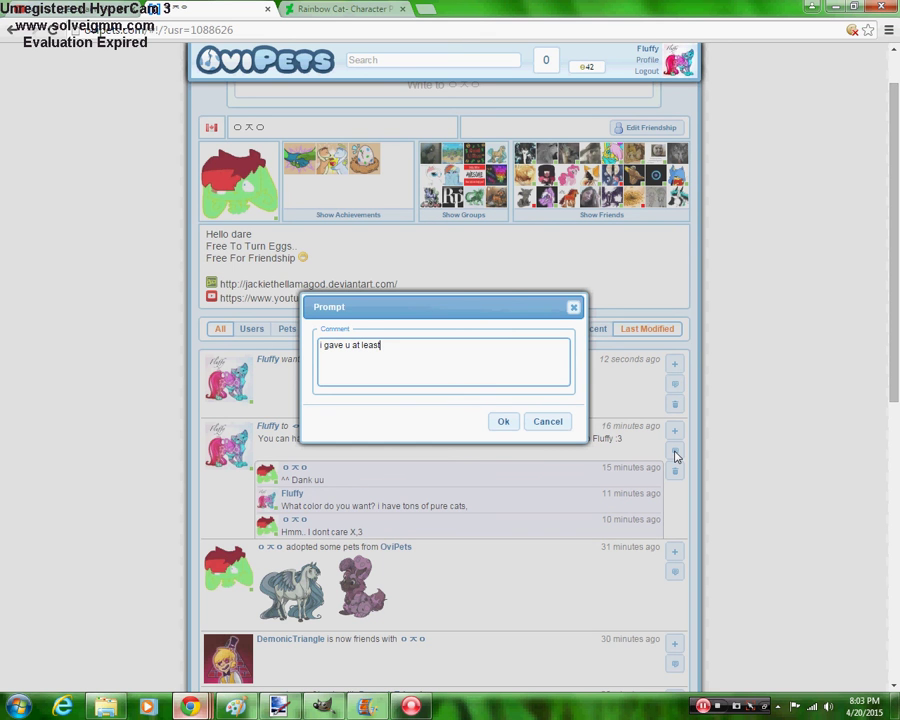
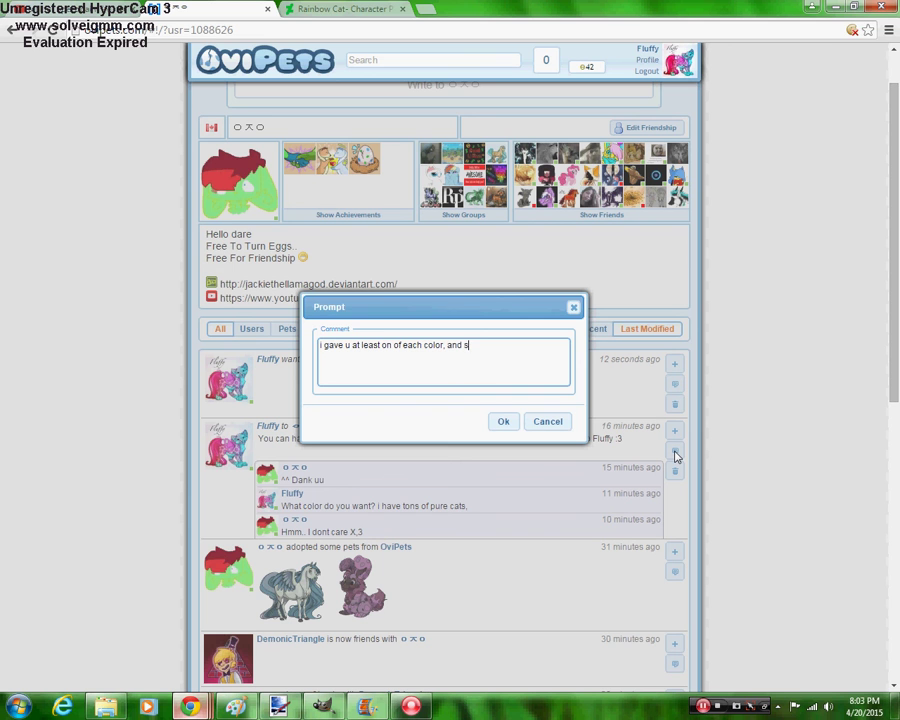
{"action": "type", "text": "ome dp's :)"}
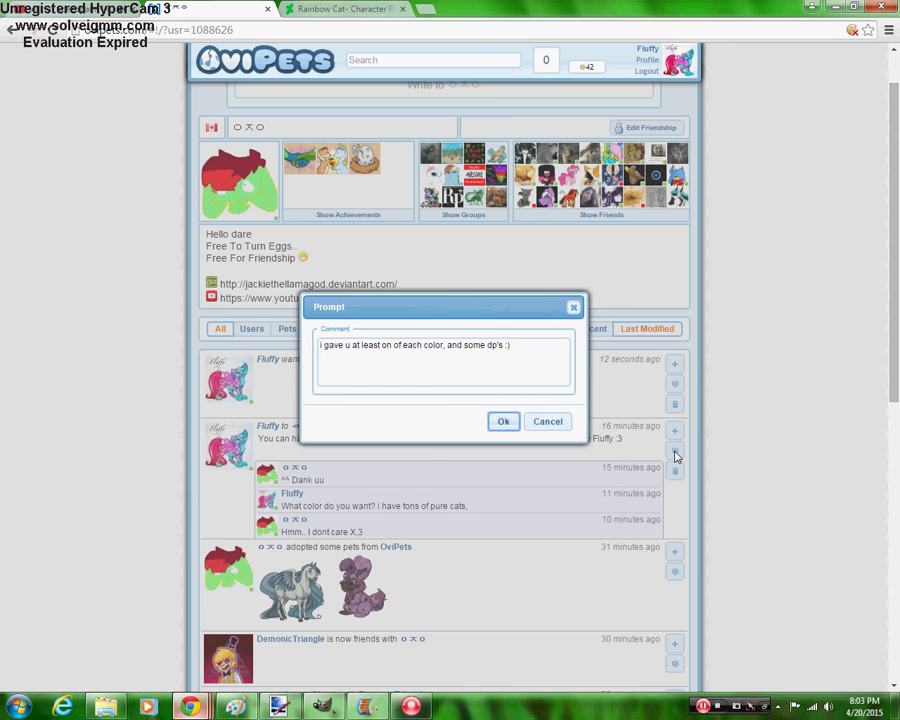
{"action": "key", "text": "Return"}
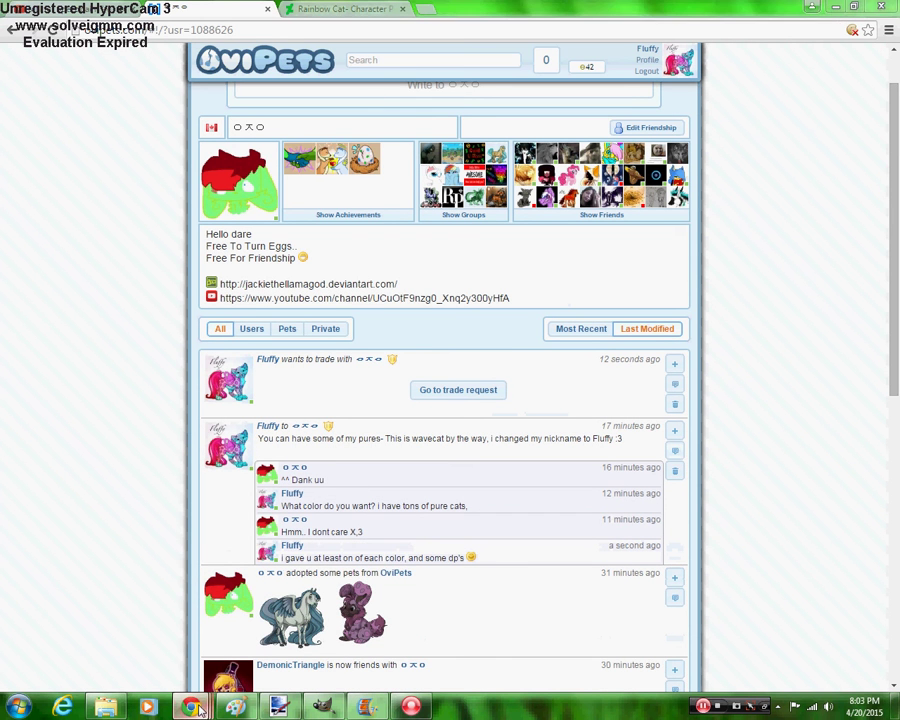
Check the ANIMATION LIVESTREAM broadcast window, minimize it, and switch back to the cat drawing in Paint
{"action": "mouse_move", "coordinate": [199, 708]}
{"action": "left_click", "coordinate": [270, 650]}
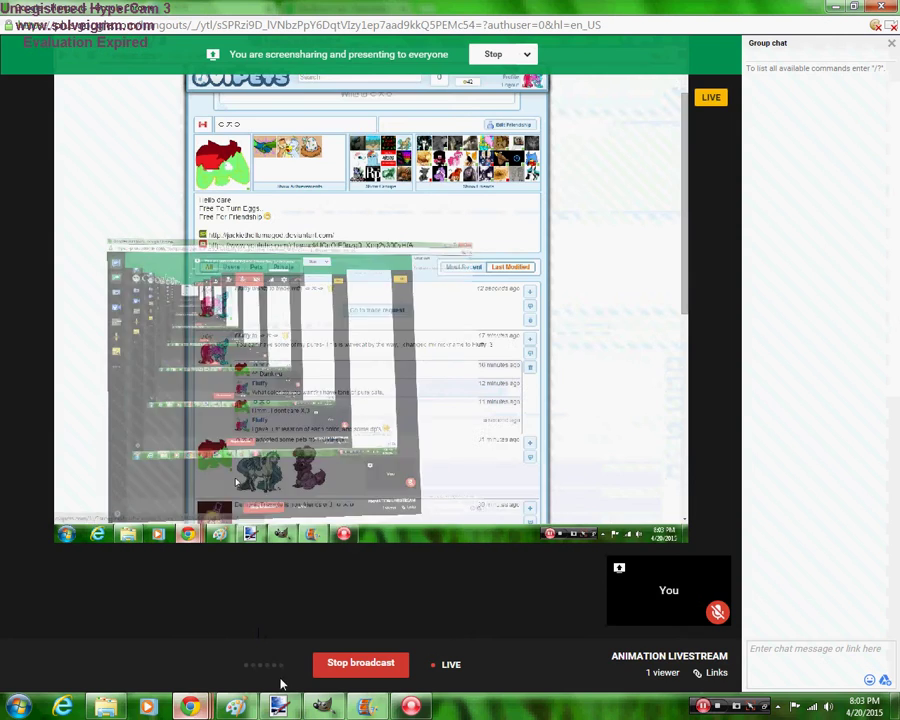
{"action": "left_click", "coordinate": [836, 12]}
{"action": "left_click", "coordinate": [236, 707]}
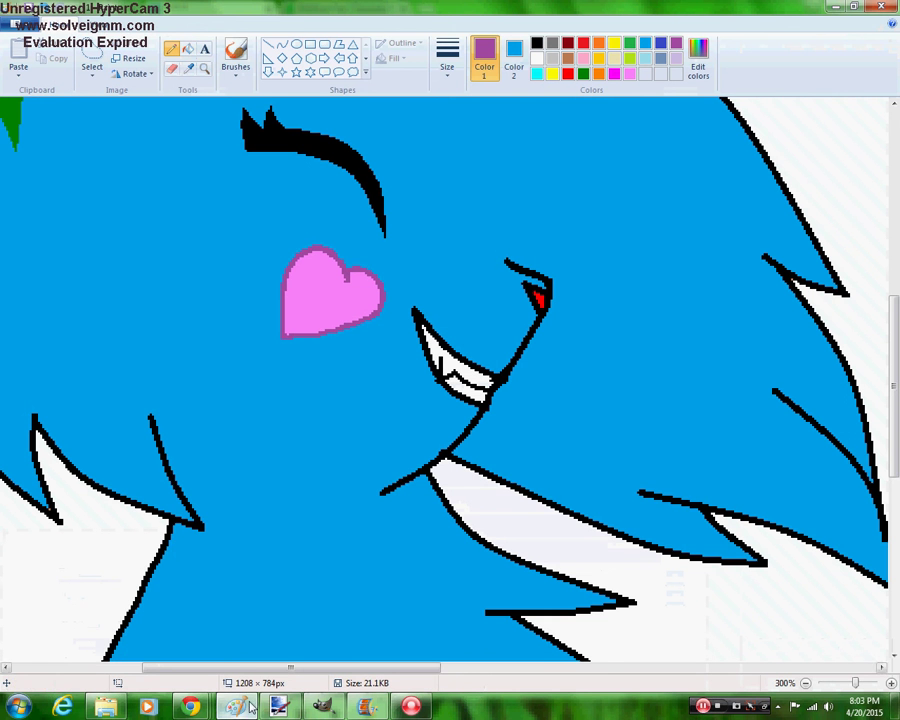
{"action": "key", "text": "alt+Tab"}
{"action": "key", "text": "alt+Tab"}
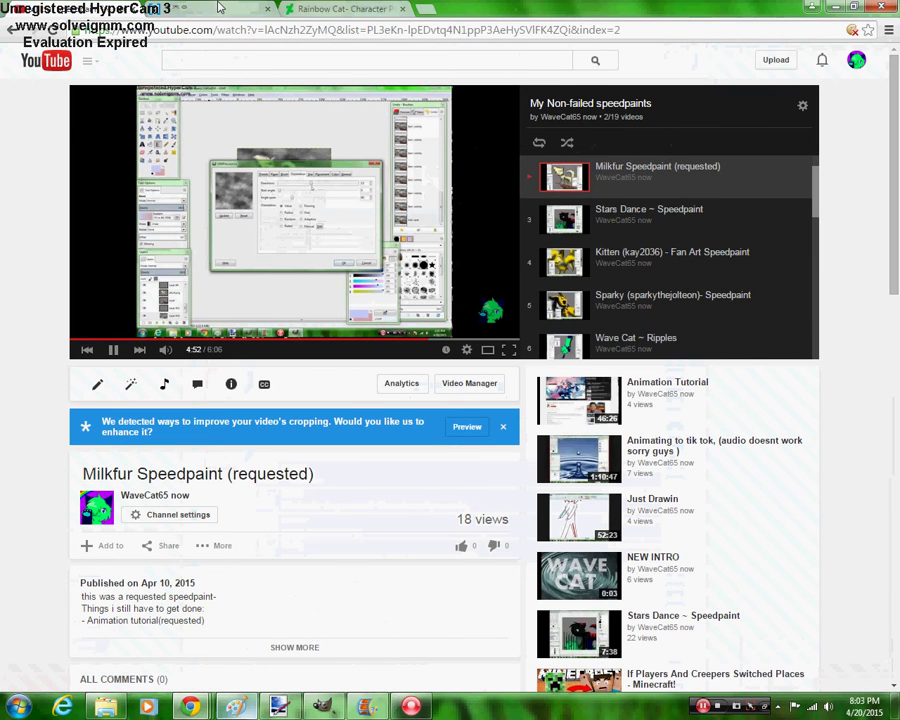
{"action": "key", "text": "alt+Tab"}
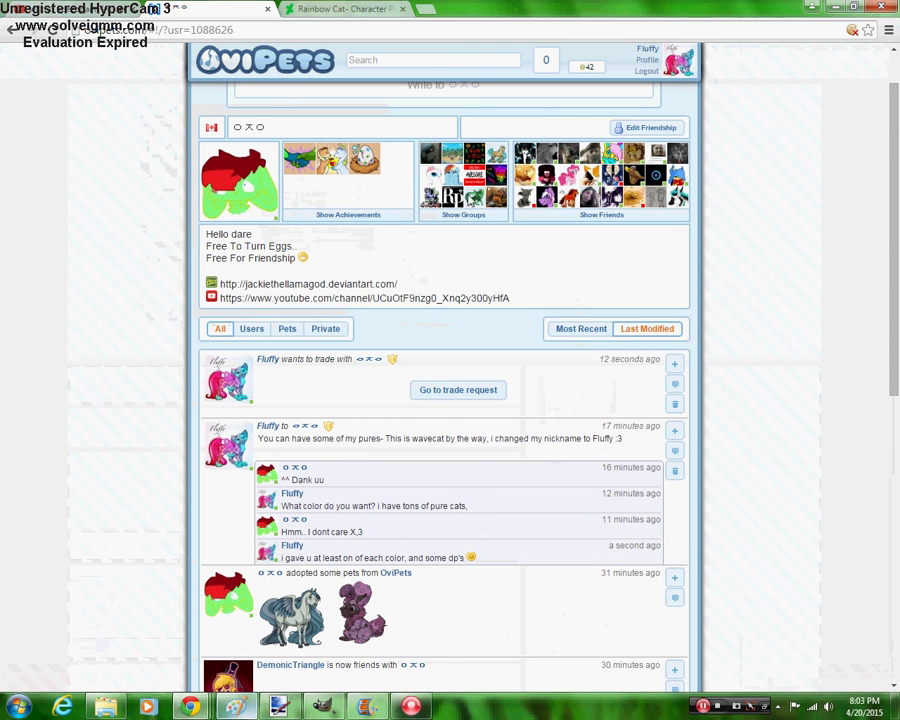
{"action": "left_click", "coordinate": [245, 710]}
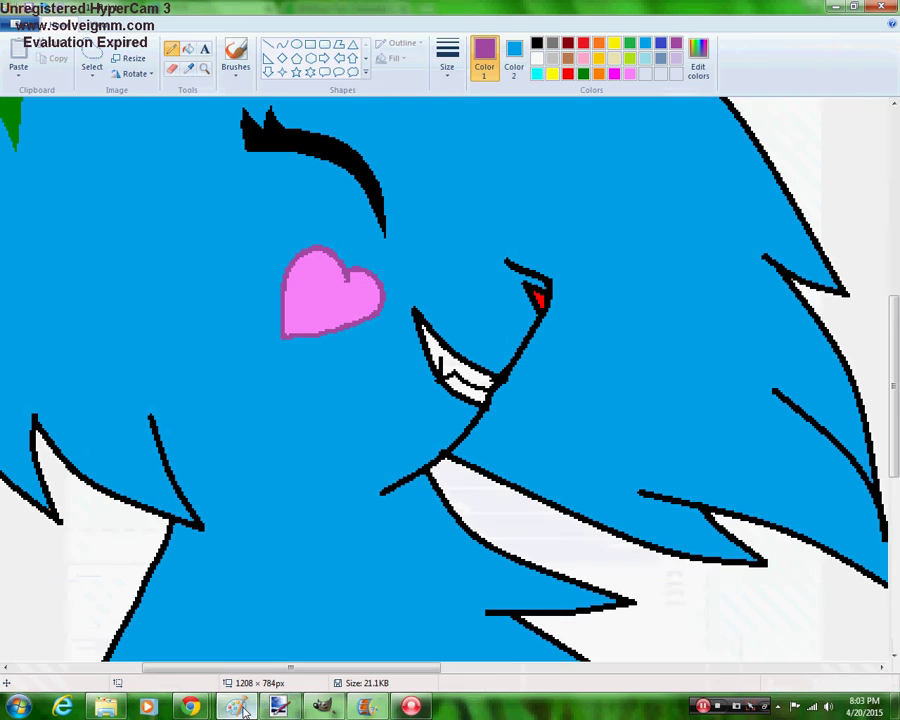
Compare the leg below the cat's pink armband with the Rainbow Cat character profile on DeviantArt and return to Paint
{"action": "left_click", "coordinate": [204, 68]}
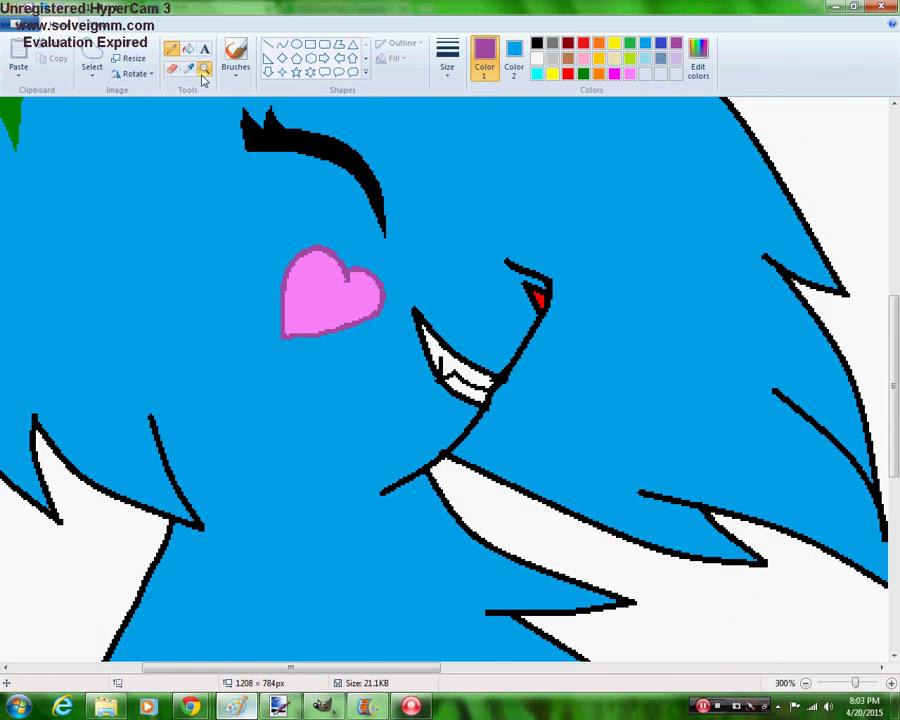
{"action": "right_click", "coordinate": [240, 190]}
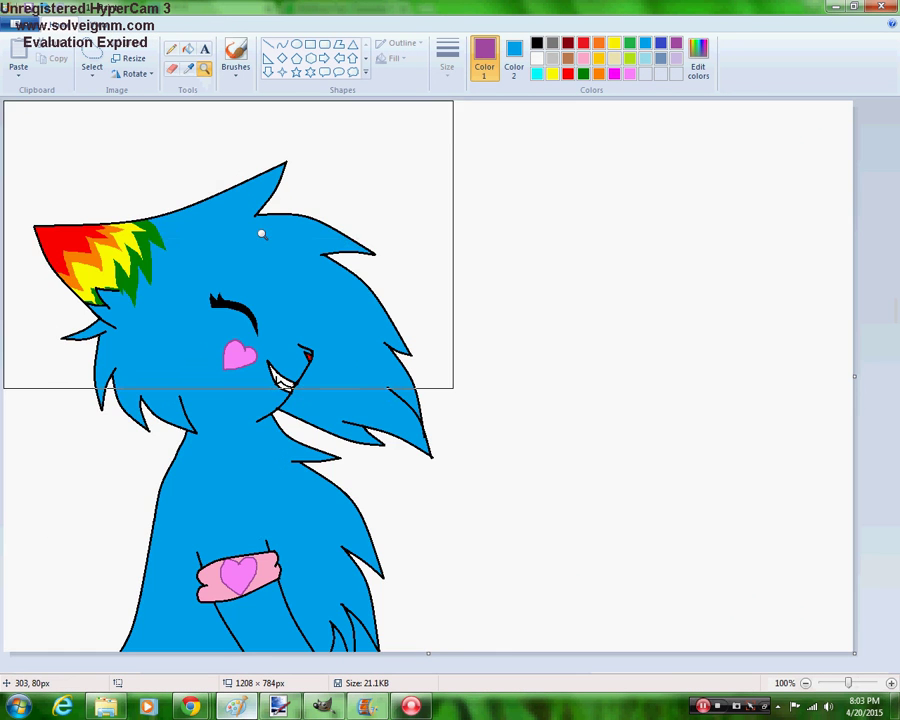
{"action": "left_click", "coordinate": [282, 614]}
{"action": "left_click", "coordinate": [380, 604]}
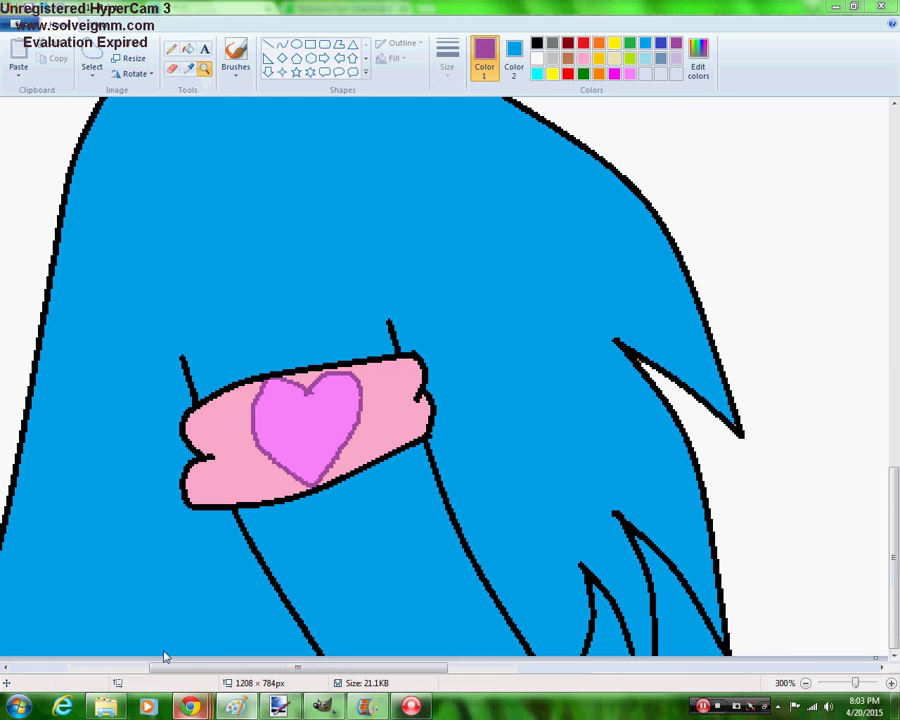
{"action": "left_click", "coordinate": [90, 618]}
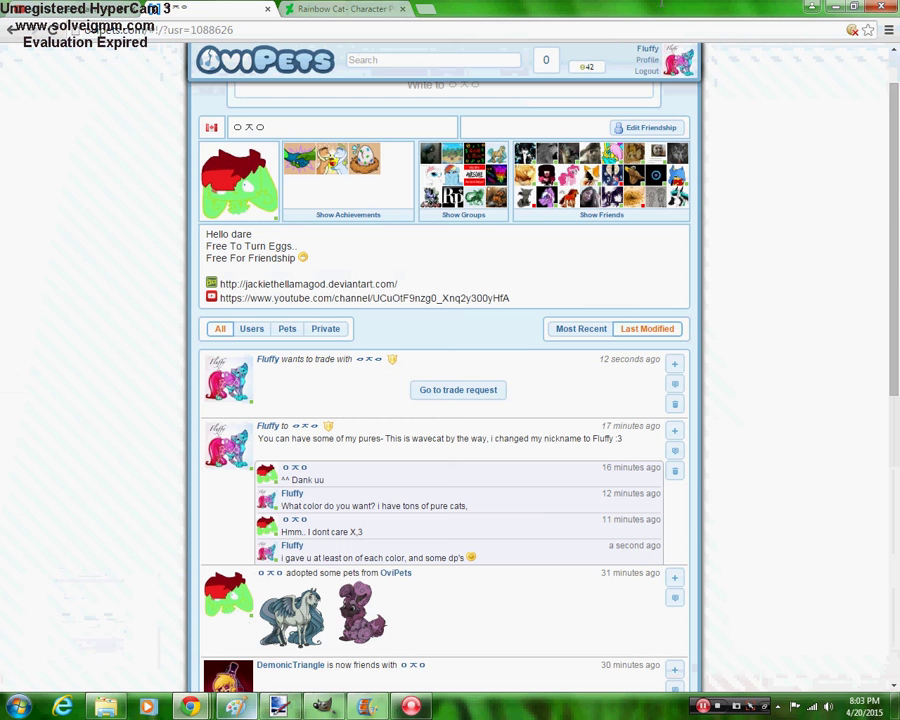
{"action": "left_click", "coordinate": [315, 8]}
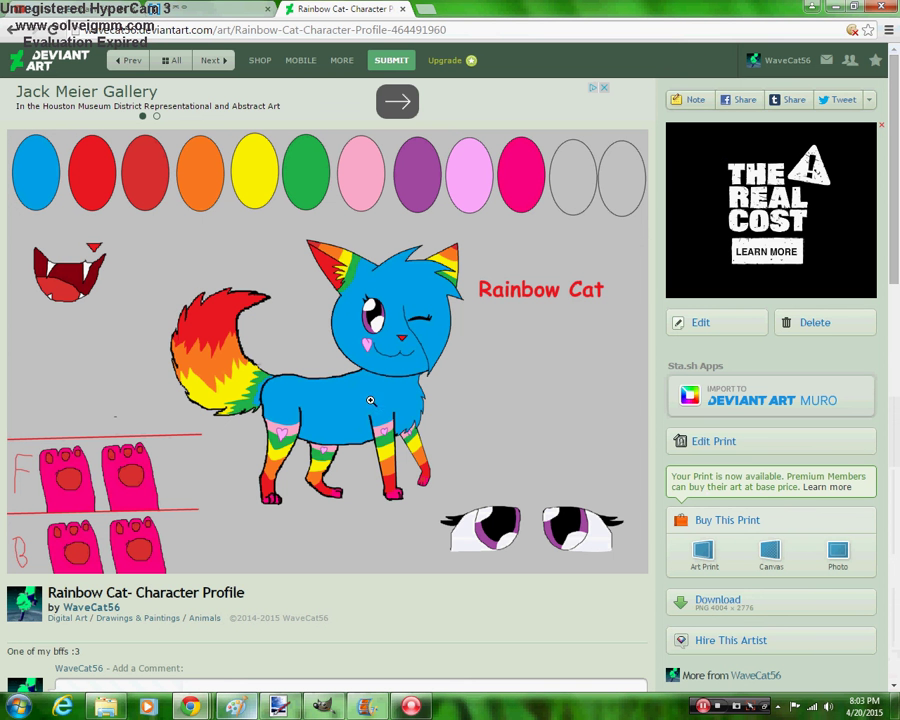
{"action": "left_click", "coordinate": [235, 707]}
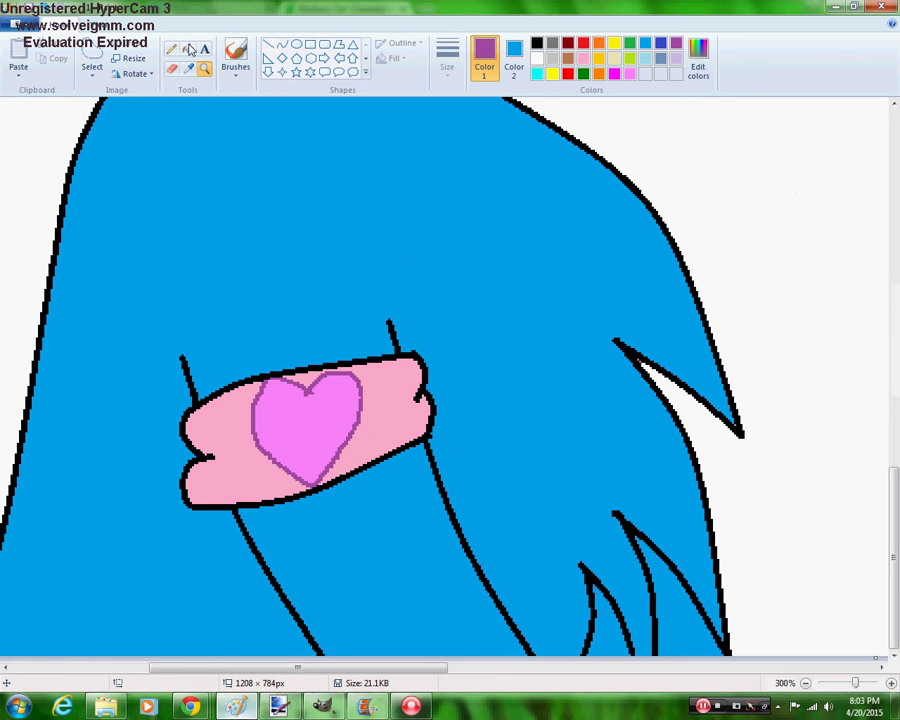
Fill the leg below the pink armband and the two pointed fur tufts beside it with dark green
{"action": "left_click", "coordinate": [189, 49]}
{"action": "left_click", "coordinate": [585, 75]}
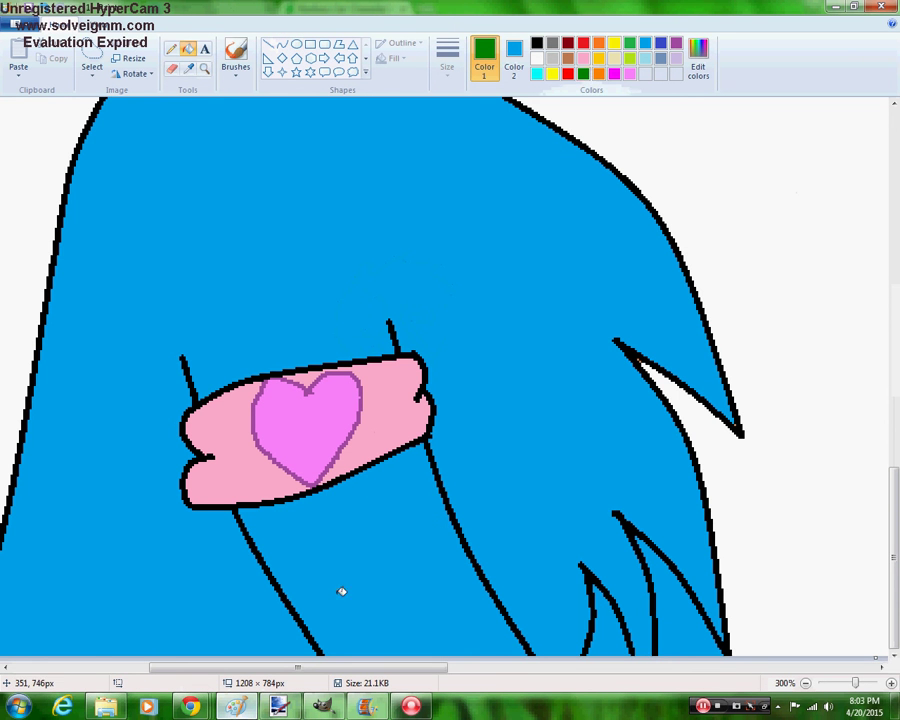
{"action": "left_click", "coordinate": [344, 580]}
{"action": "left_click", "coordinate": [686, 618]}
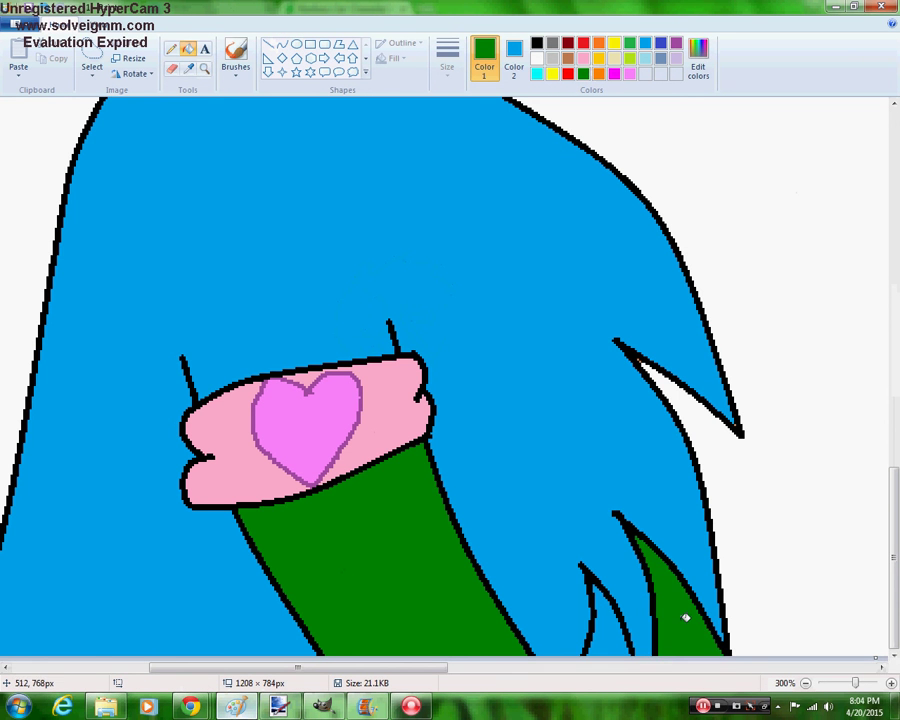
Draw a jagged yellow line across the green leg with the thinnest Pencil and fill the area below it yellow
{"action": "left_click", "coordinate": [172, 48]}
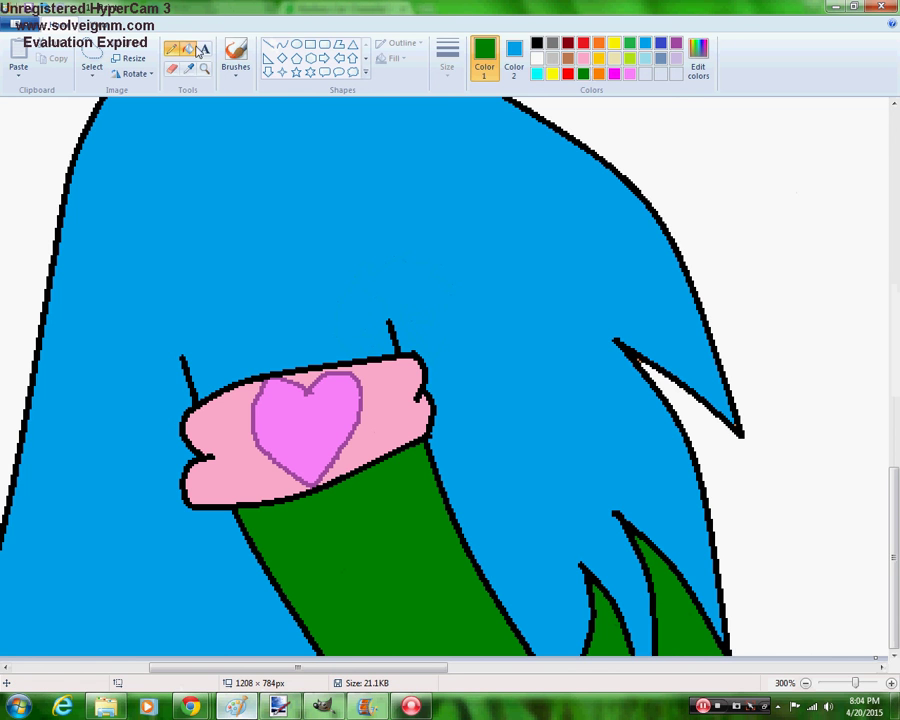
{"action": "left_click", "coordinate": [538, 44]}
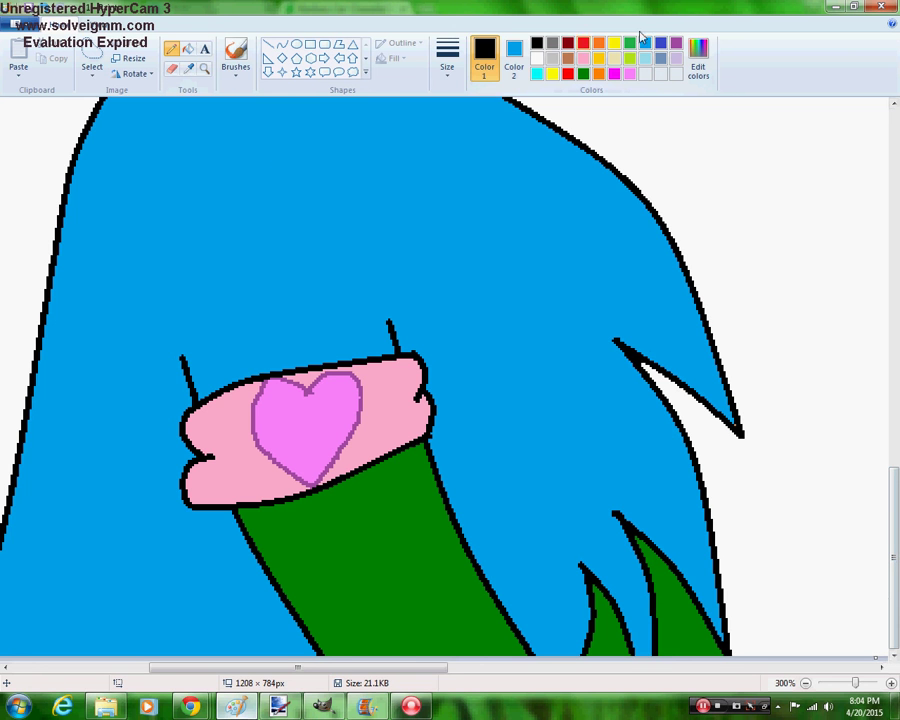
{"action": "left_click", "coordinate": [614, 44]}
{"action": "left_click", "coordinate": [447, 55]}
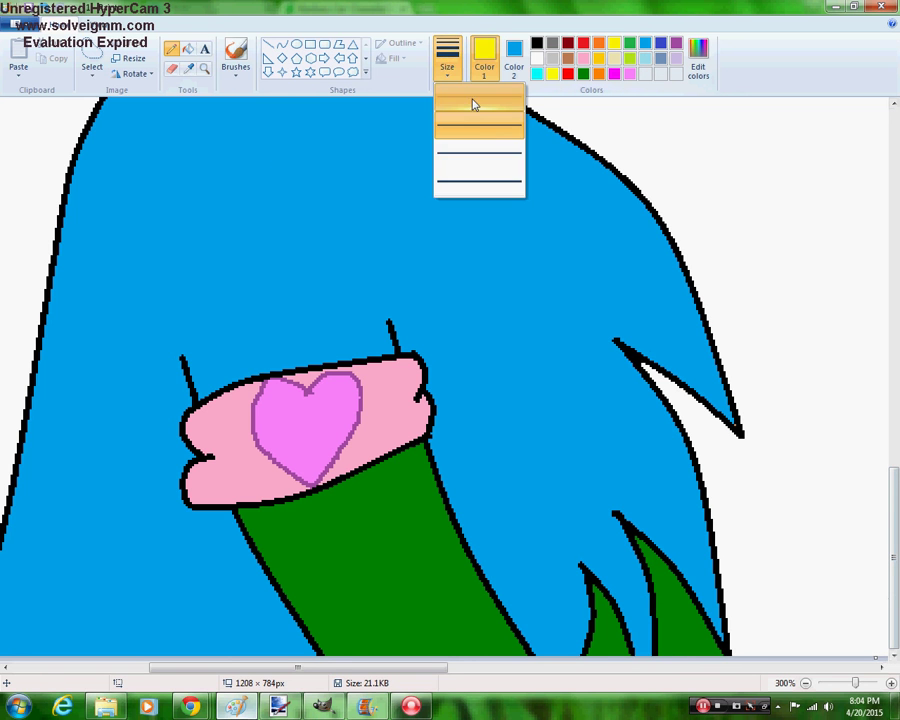
{"action": "left_click", "coordinate": [472, 102]}
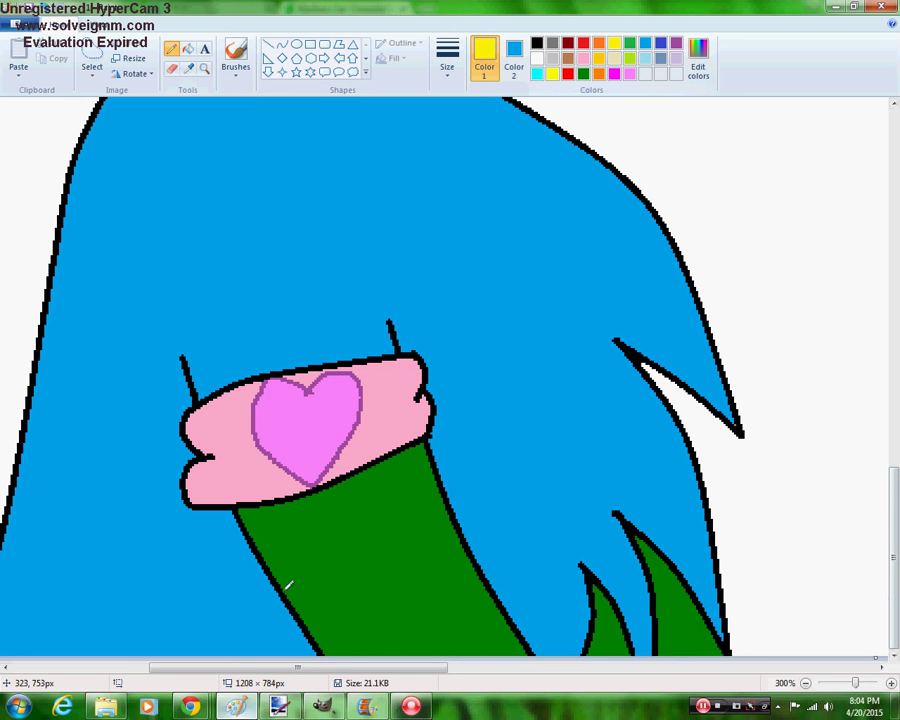
{"action": "mouse_move", "coordinate": [287, 592]}
{"action": "left_mouse_down"}
{"action": "mouse_move", "coordinate": [378, 642]}
{"action": "mouse_move", "coordinate": [365, 588]}
{"action": "mouse_move", "coordinate": [413, 646]}
{"action": "mouse_move", "coordinate": [382, 544]}
{"action": "mouse_move", "coordinate": [443, 642]}
{"action": "mouse_move", "coordinate": [432, 521]}
{"action": "mouse_move", "coordinate": [474, 596]}
{"action": "left_mouse_up"}
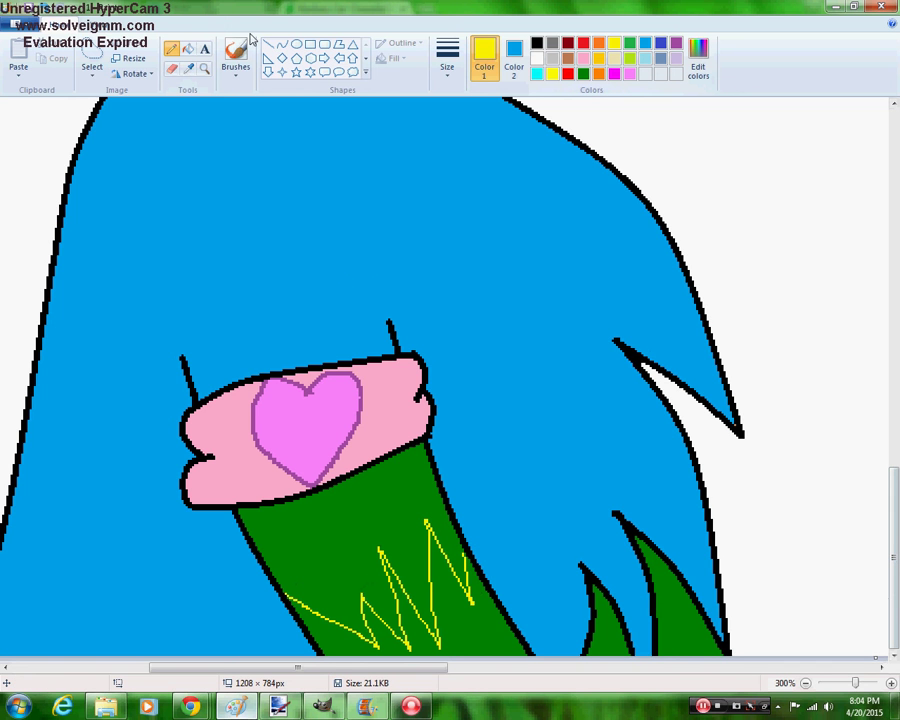
{"action": "left_click", "coordinate": [188, 48]}
{"action": "left_click", "coordinate": [462, 612]}
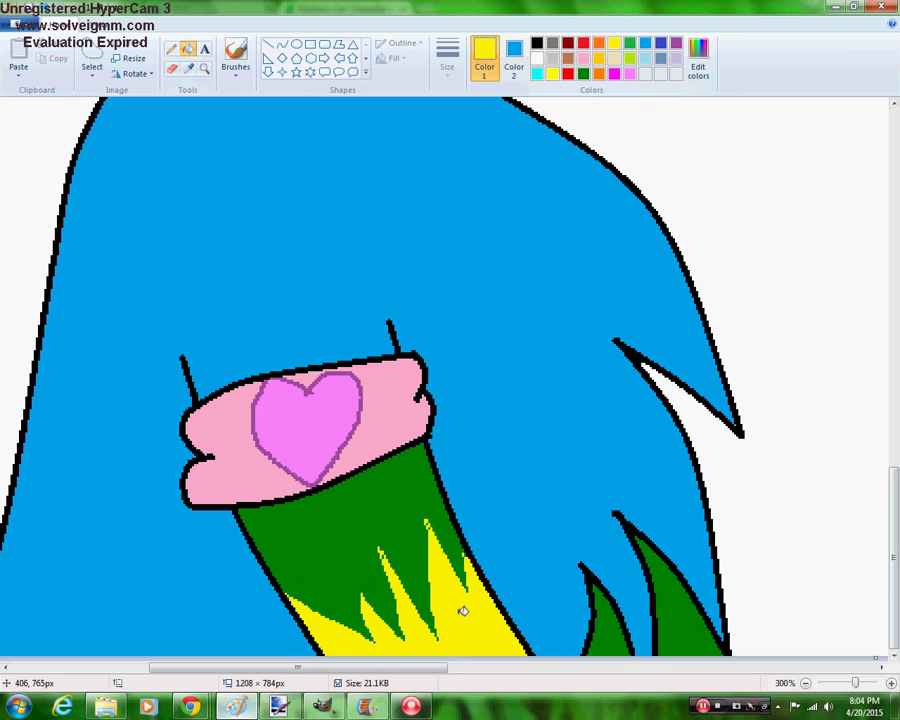
Retouch the leg's outline in black with the Pencil where the yellow marking overlaps both edges
{"action": "left_click", "coordinate": [172, 48]}
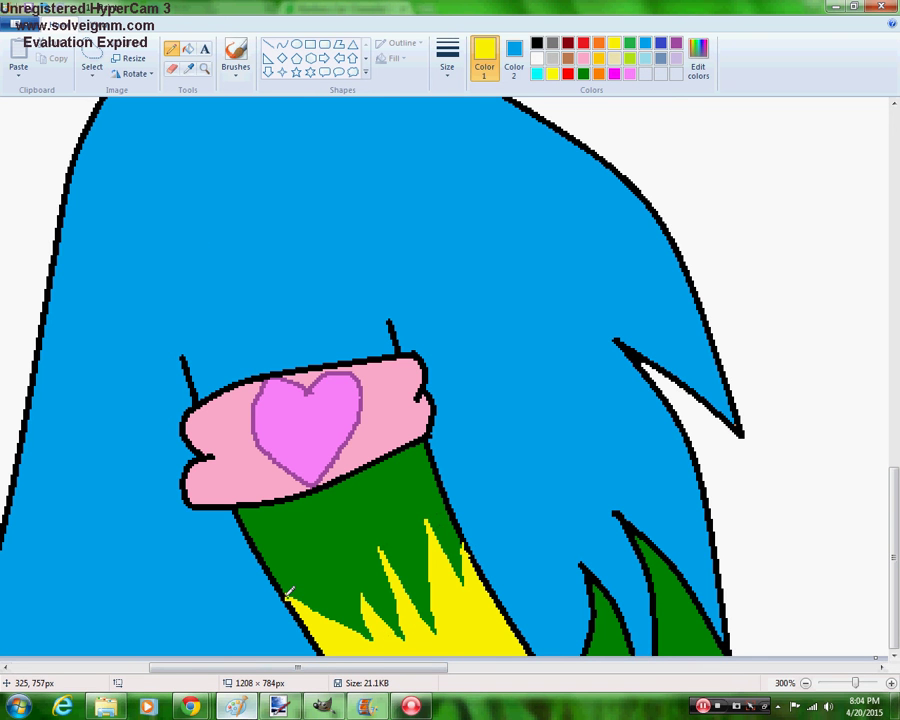
{"action": "left_click", "coordinate": [204, 67]}
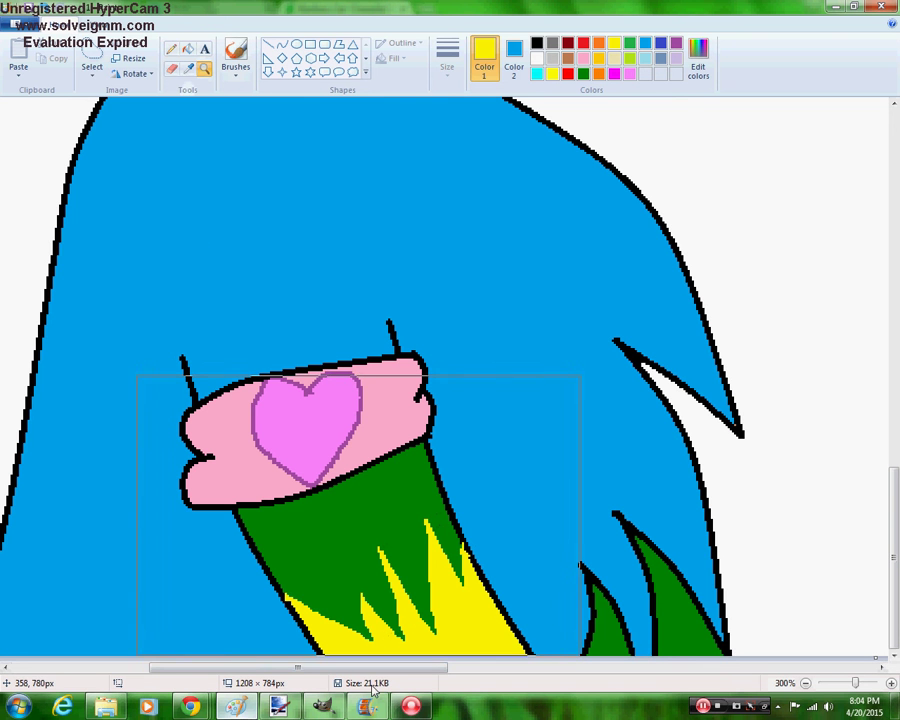
{"action": "left_click", "coordinate": [374, 610]}
{"action": "left_click", "coordinate": [374, 599]}
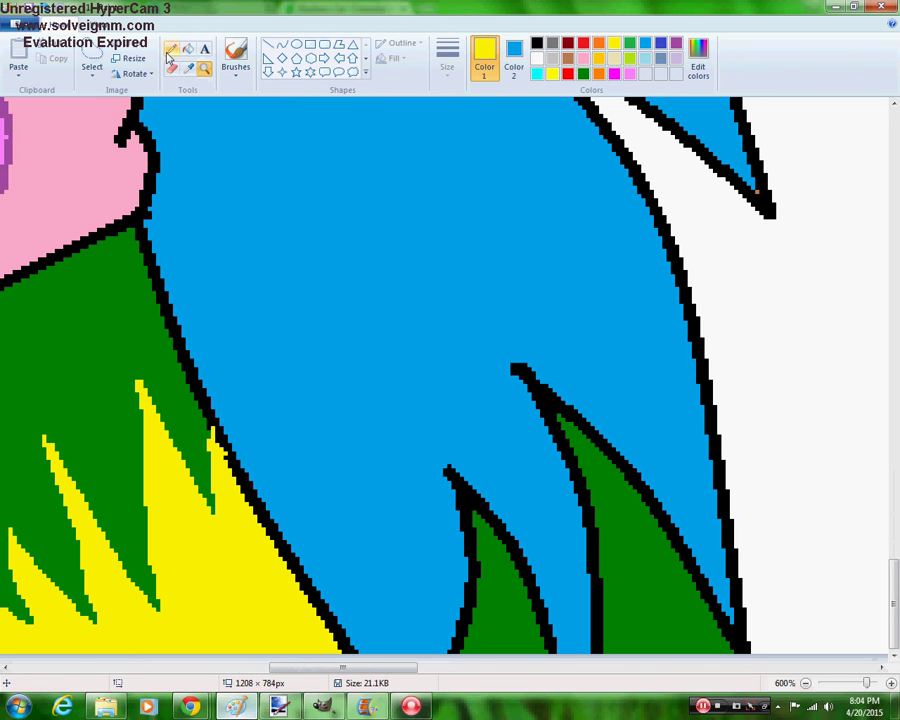
{"action": "left_click", "coordinate": [172, 48]}
{"action": "left_click", "coordinate": [536, 42]}
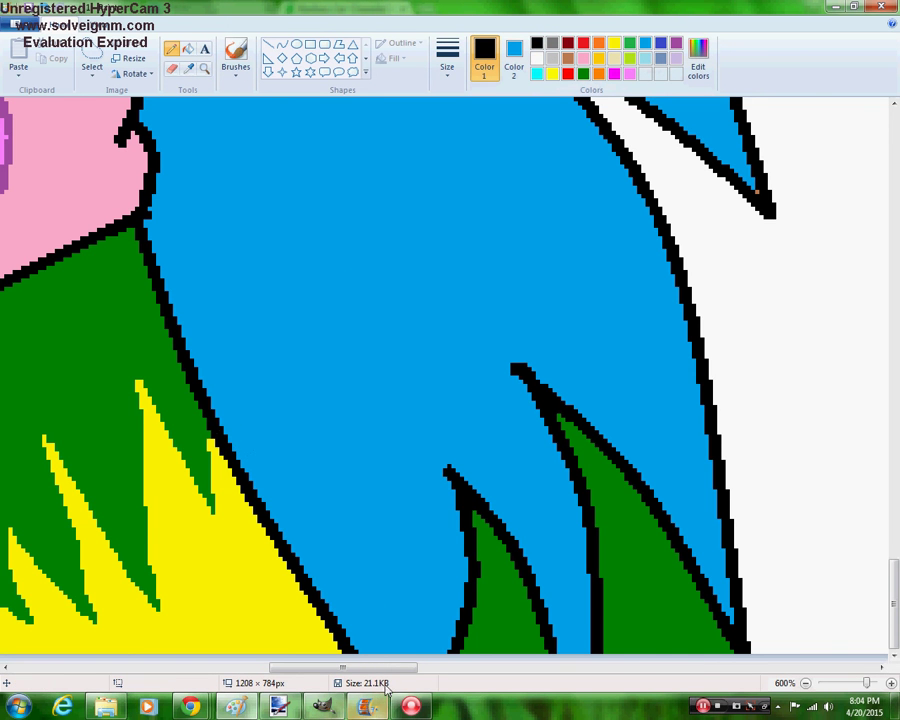
{"action": "left_click_drag", "start_coordinate": [386, 667], "coordinate": [295, 650]}
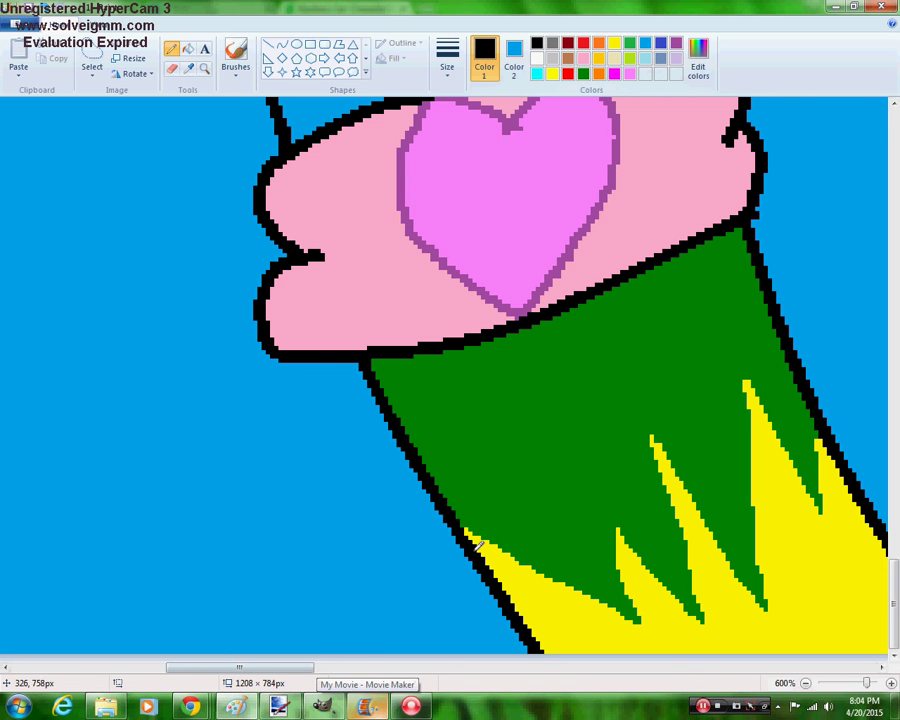
{"action": "left_click", "coordinate": [368, 707]}
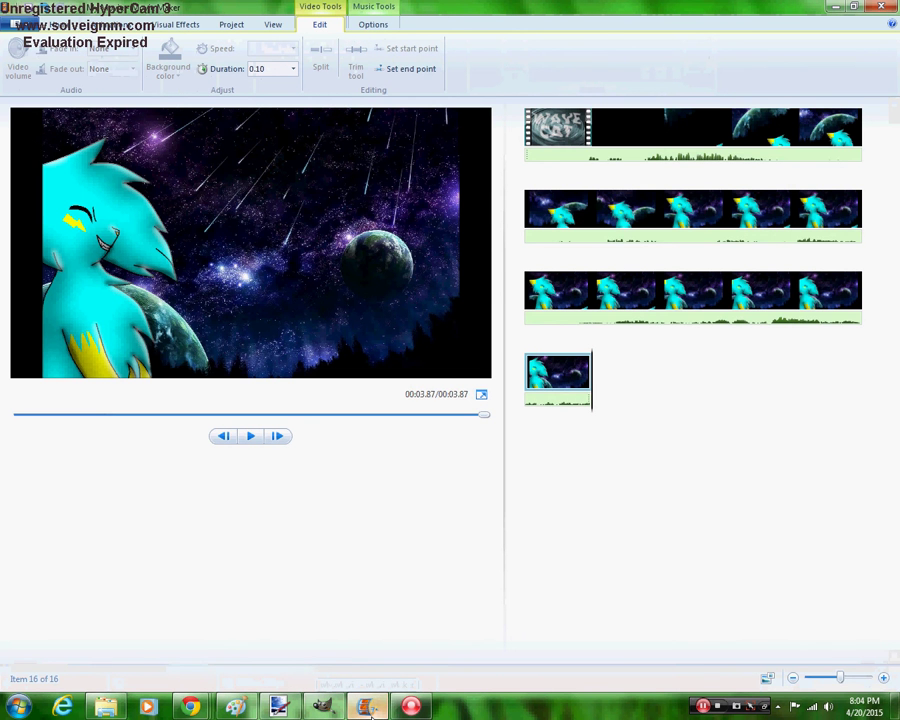
{"action": "left_click", "coordinate": [368, 707]}
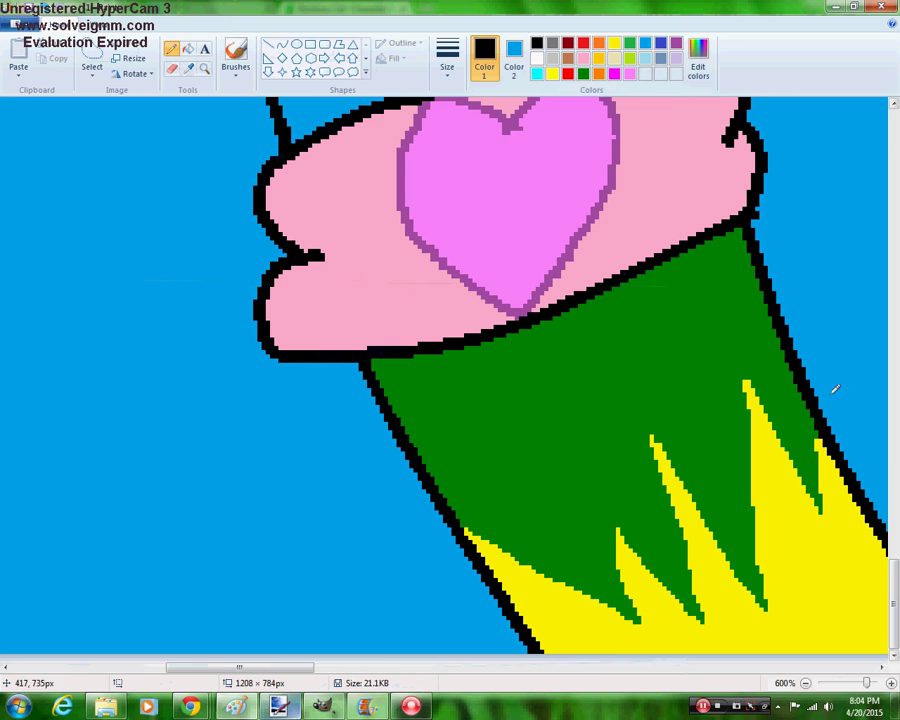
Draw jagged orange spike outlines across the lower part of the leg's yellow marking with the Pencil
{"action": "left_click", "coordinate": [598, 73]}
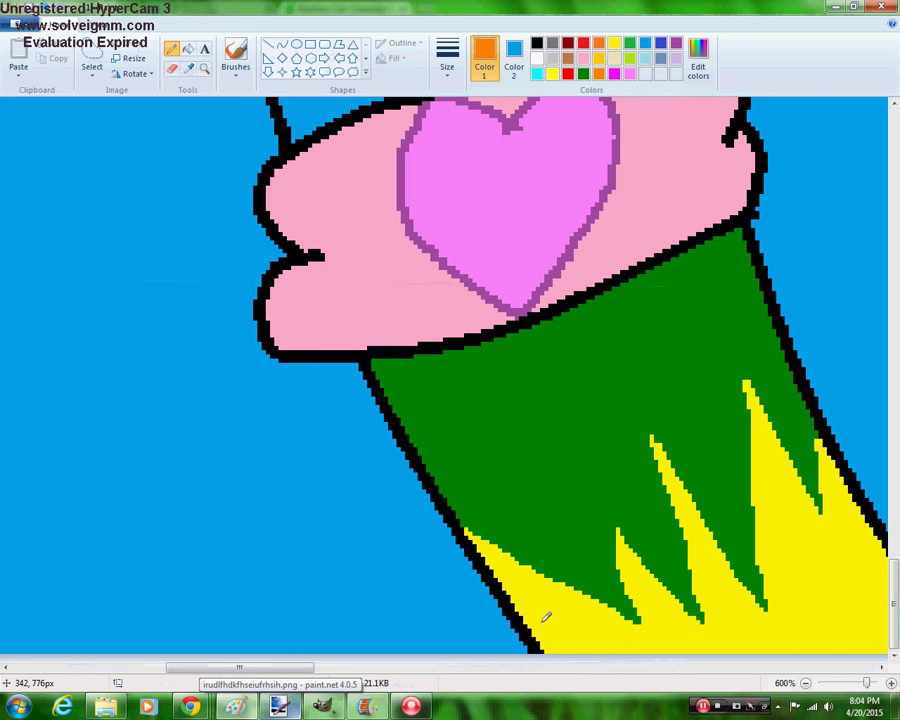
{"action": "left_click_drag", "start_coordinate": [527, 617], "coordinate": [685, 669]}
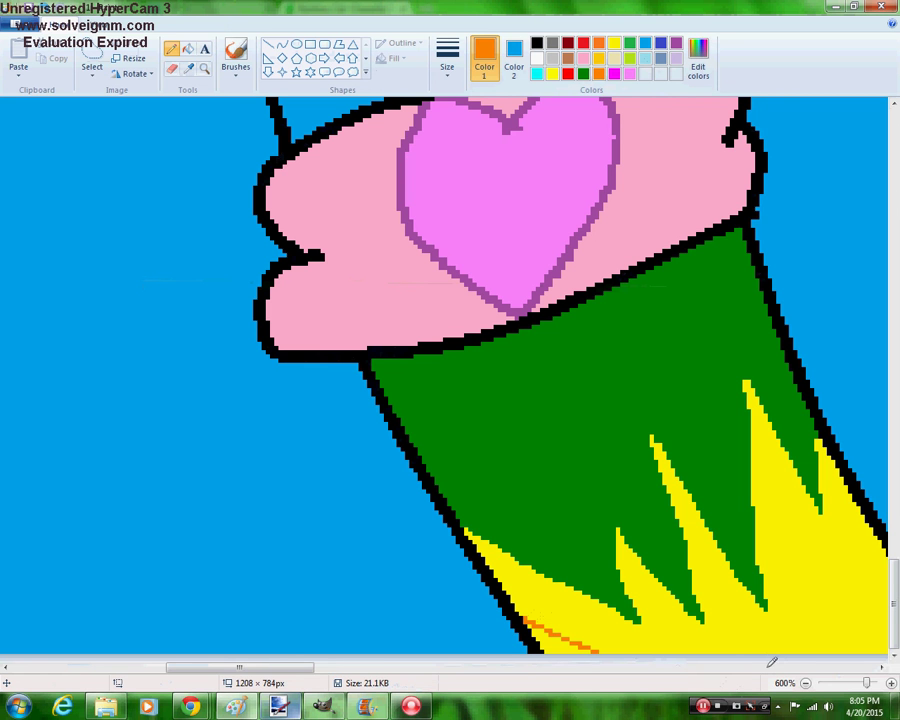
{"action": "left_click_drag", "start_coordinate": [727, 652], "coordinate": [758, 651]}
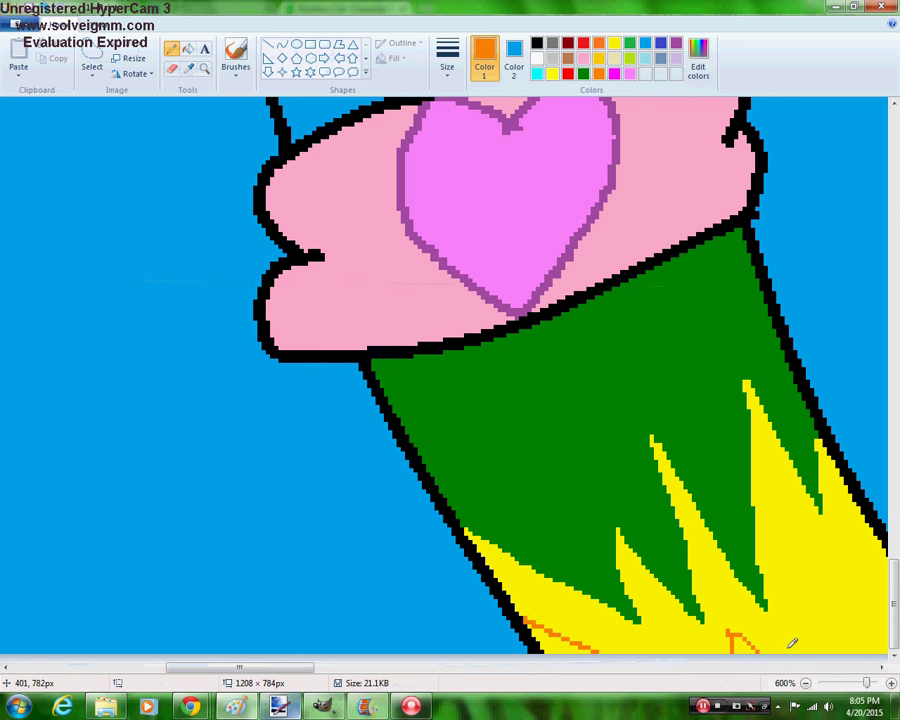
{"action": "left_click_drag", "start_coordinate": [811, 577], "coordinate": [812, 652]}
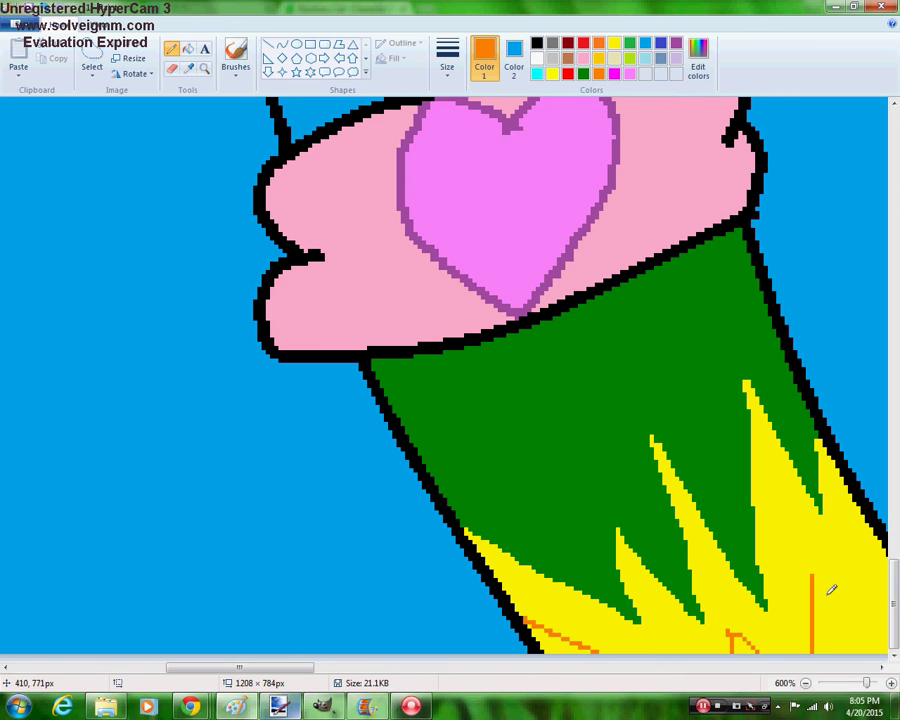
{"action": "left_click_drag", "start_coordinate": [812, 577], "coordinate": [885, 650]}
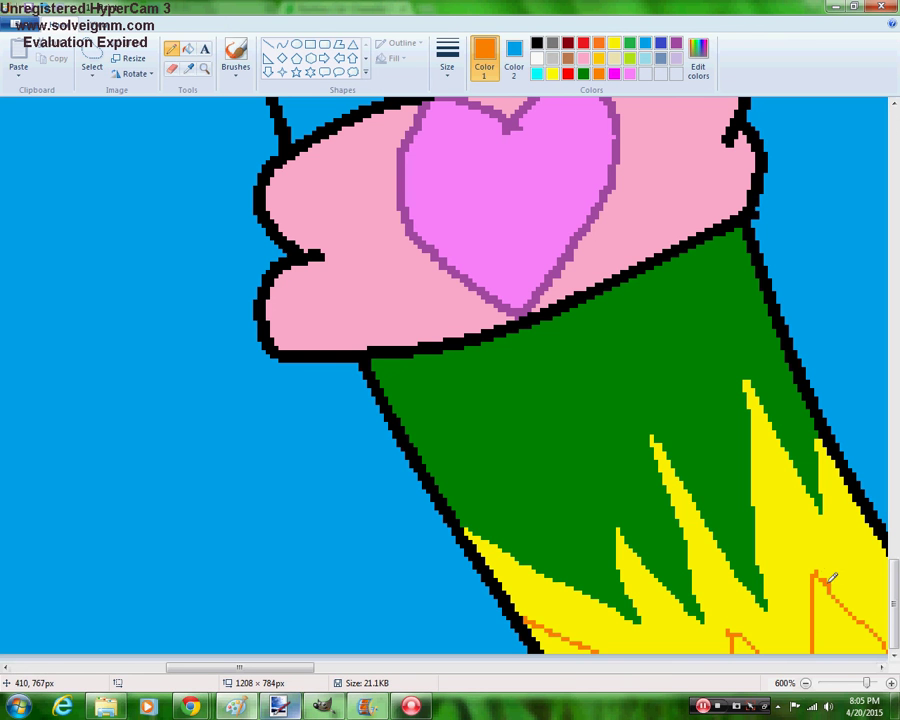
{"action": "left_click_drag", "start_coordinate": [884, 540], "coordinate": [884, 640]}
Fill the middle two orange spikes and the one at the leg's lower-left edge with orange
{"action": "left_click", "coordinate": [188, 48]}
{"action": "left_click", "coordinate": [821, 630]}
{"action": "left_click", "coordinate": [745, 641]}
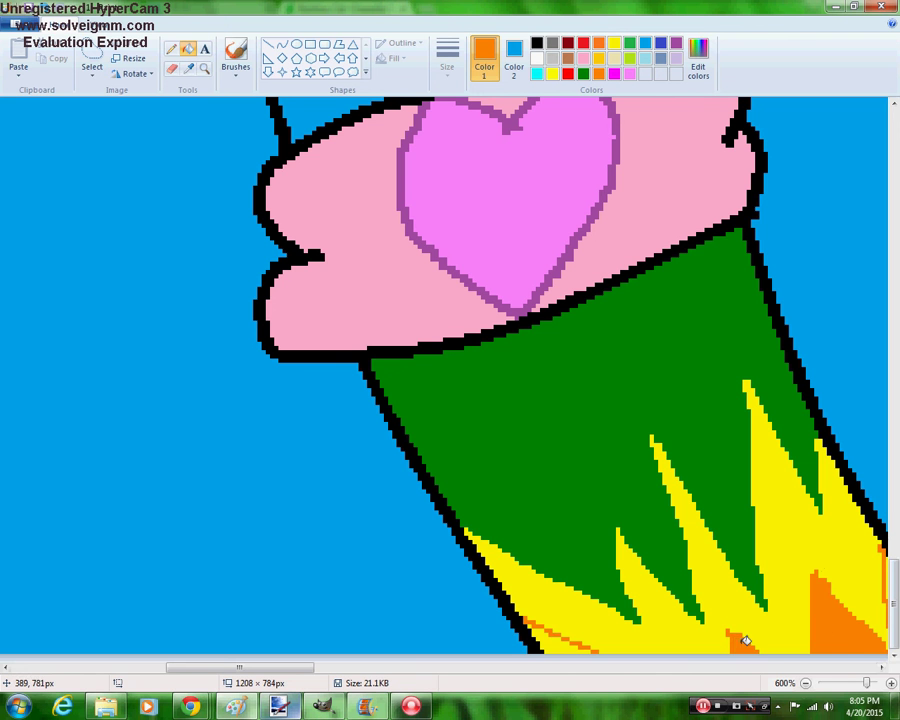
{"action": "left_click", "coordinate": [550, 629]}
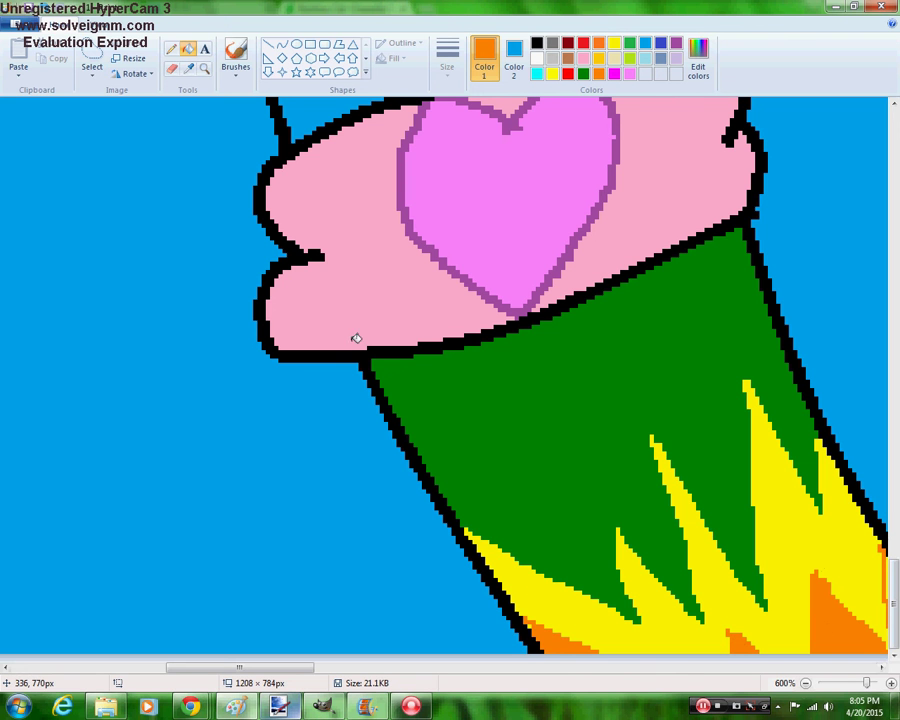
Fill the remaining spike at the leg's right edge and the two pointed fur tufts beside the leg with orange
{"action": "left_click", "coordinate": [176, 49]}
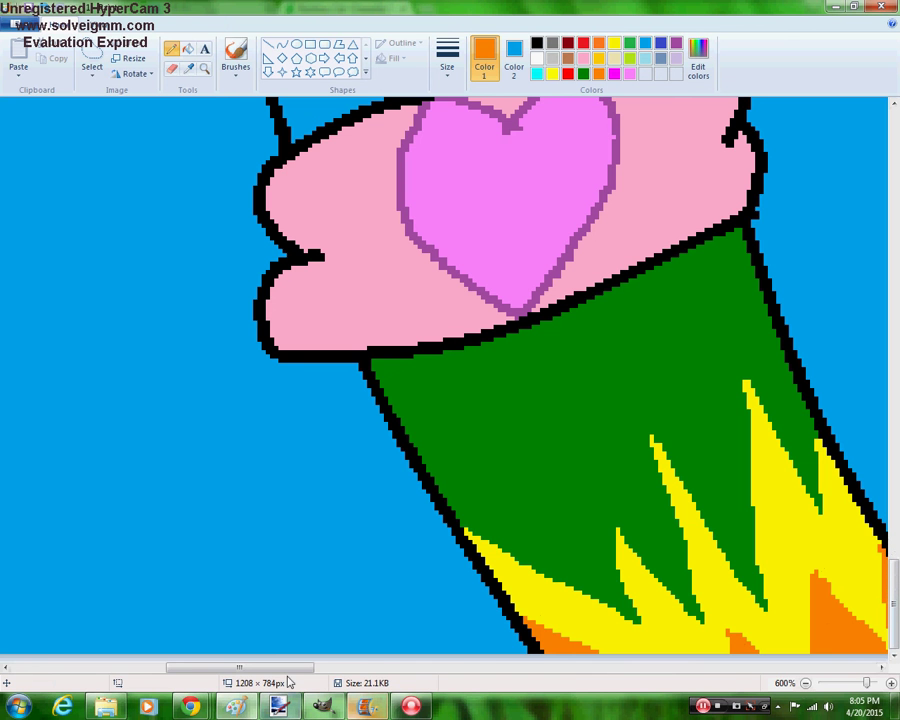
{"action": "left_click_drag", "start_coordinate": [309, 667], "coordinate": [393, 668]}
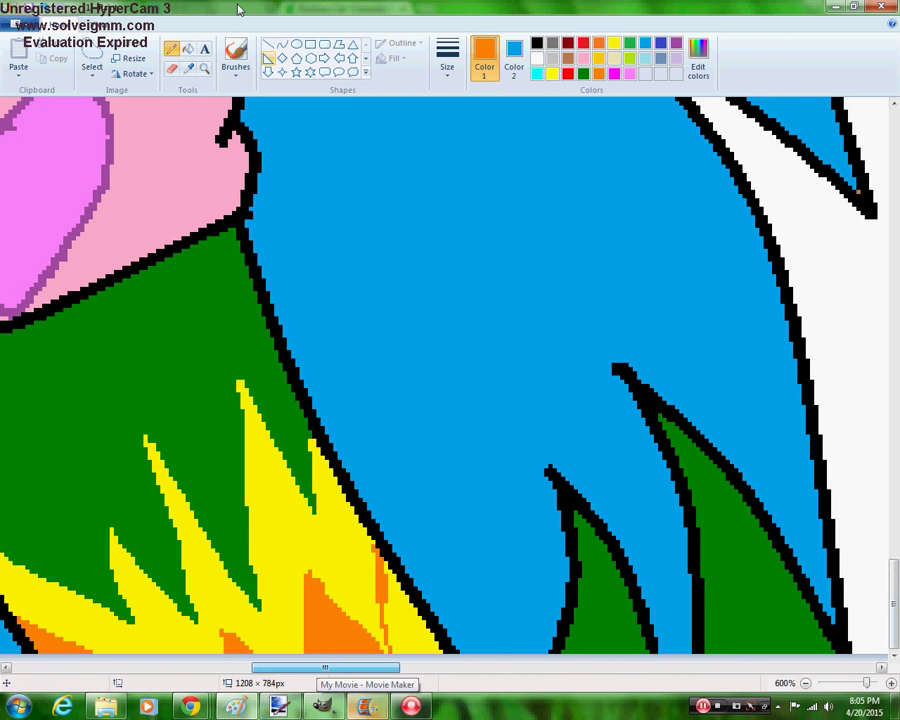
{"action": "left_click", "coordinate": [188, 49]}
{"action": "left_click", "coordinate": [382, 600]}
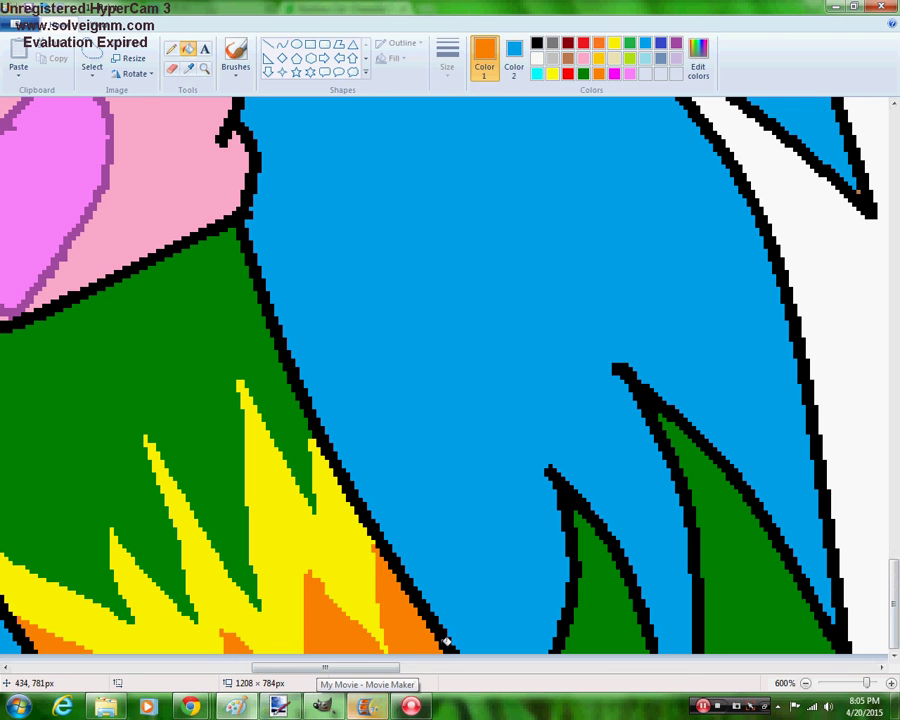
{"action": "left_click", "coordinate": [620, 613]}
{"action": "left_click", "coordinate": [737, 538]}
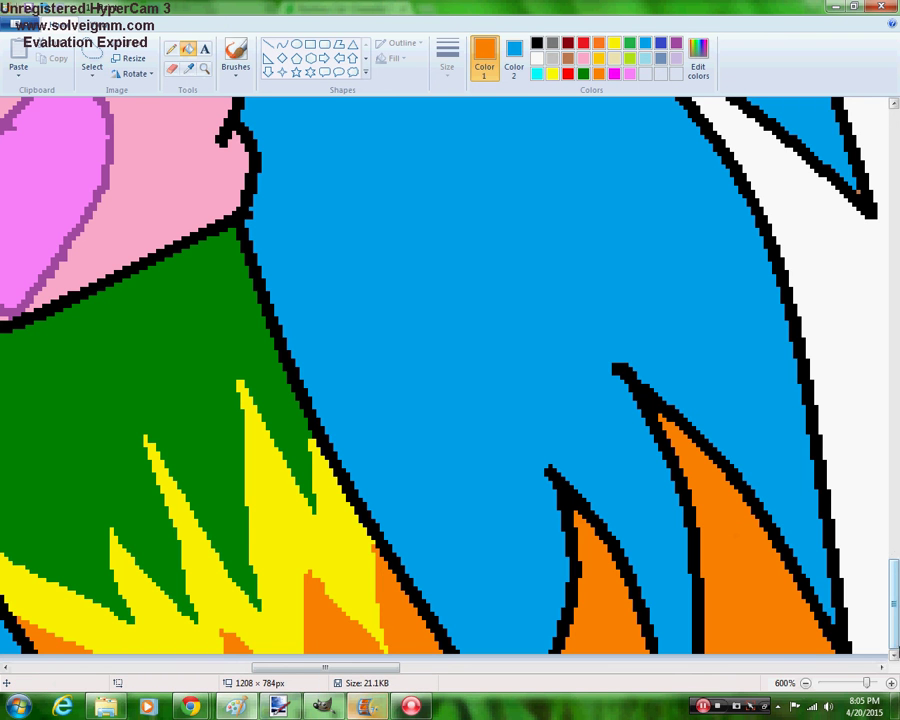
Draw jagged red outlines with the Pencil across the lower ends of the two orange fur tufts
{"action": "left_click", "coordinate": [172, 48]}
{"action": "left_click", "coordinate": [567, 73]}
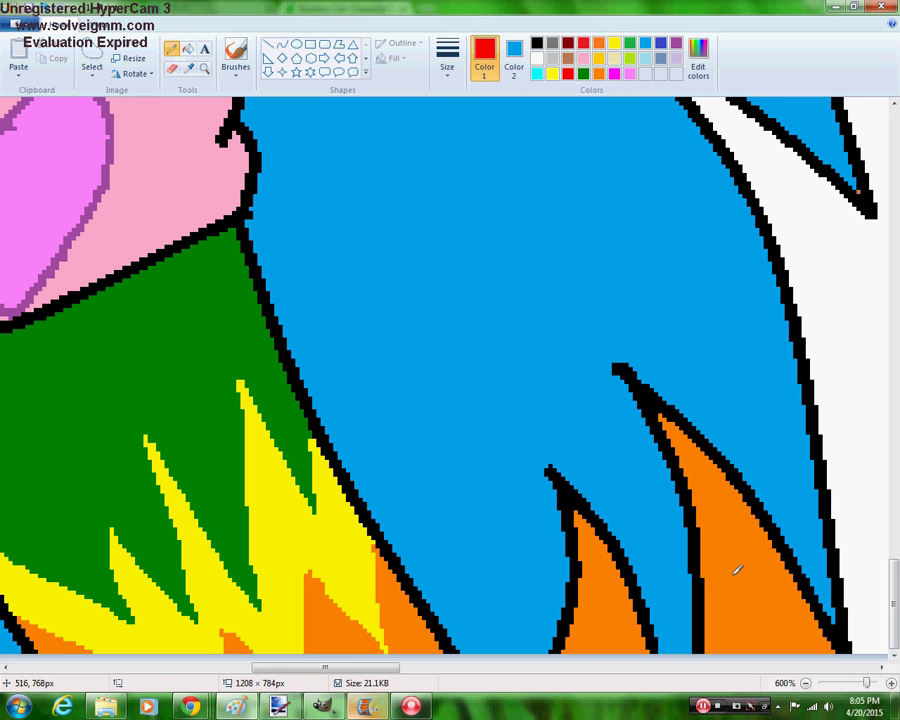
{"action": "mouse_move", "coordinate": [237, 710]}
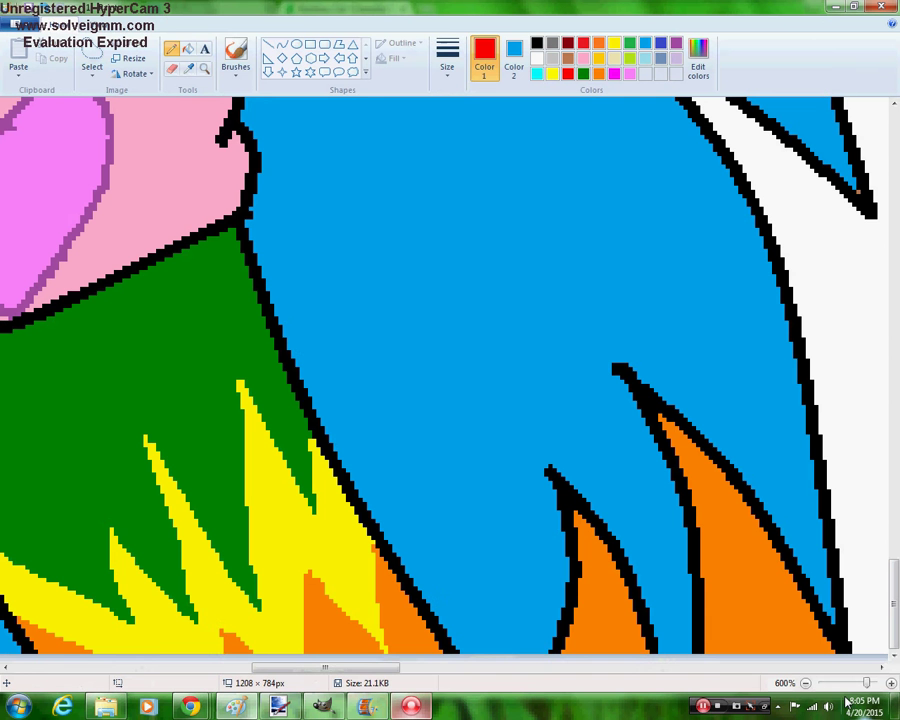
{"action": "left_click", "coordinate": [773, 598]}
{"action": "left_click_drag", "start_coordinate": [773, 598], "coordinate": [832, 646]}
{"action": "left_click_drag", "start_coordinate": [771, 590], "coordinate": [784, 652]}
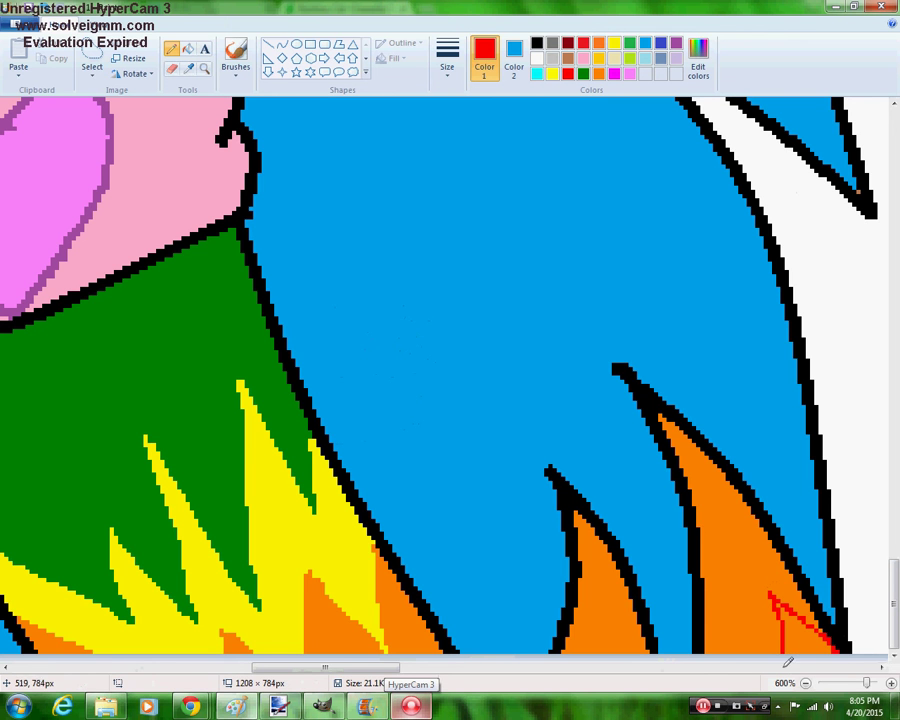
{"action": "left_click_drag", "start_coordinate": [707, 633], "coordinate": [785, 662]}
{"action": "left_click_drag", "start_coordinate": [635, 634], "coordinate": [619, 650]}
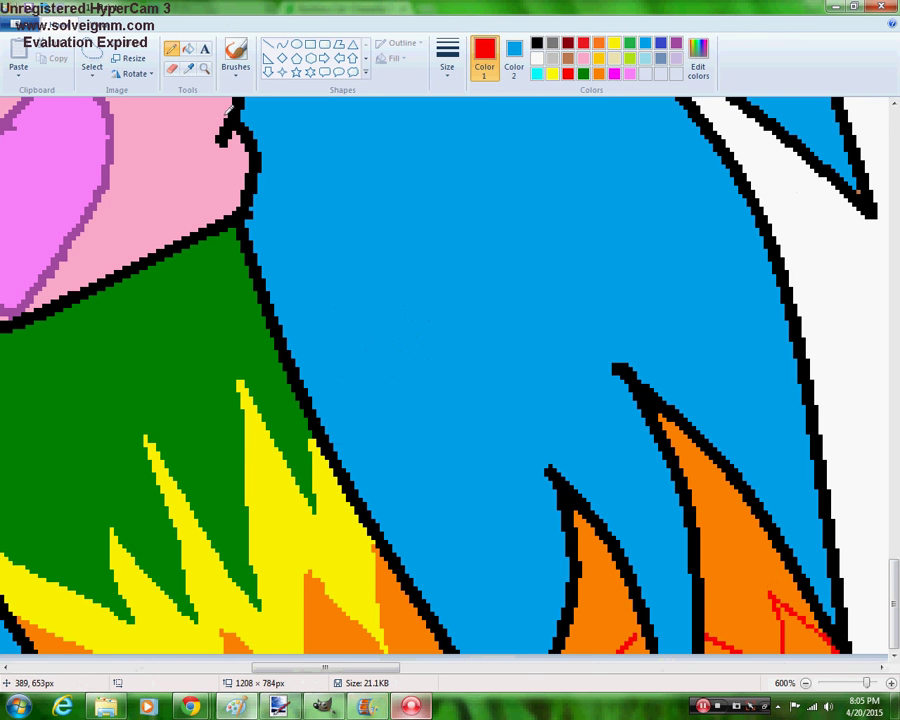
Fill the outlined areas at the bottom of both orange fur tufts with red
{"action": "left_click", "coordinate": [187, 48]}
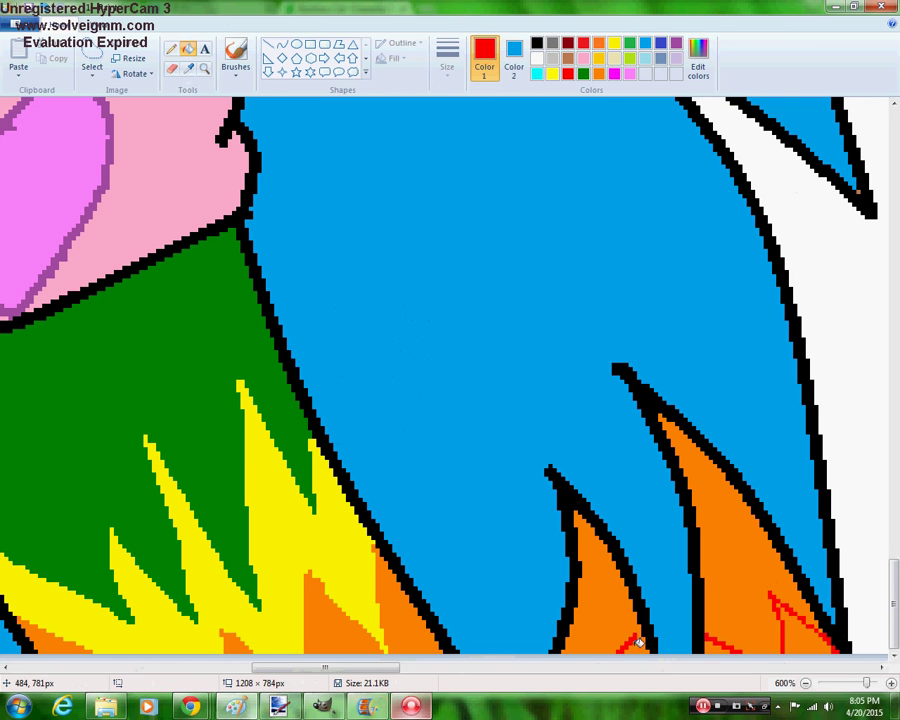
{"action": "left_click", "coordinate": [718, 645]}
{"action": "left_click", "coordinate": [806, 640]}
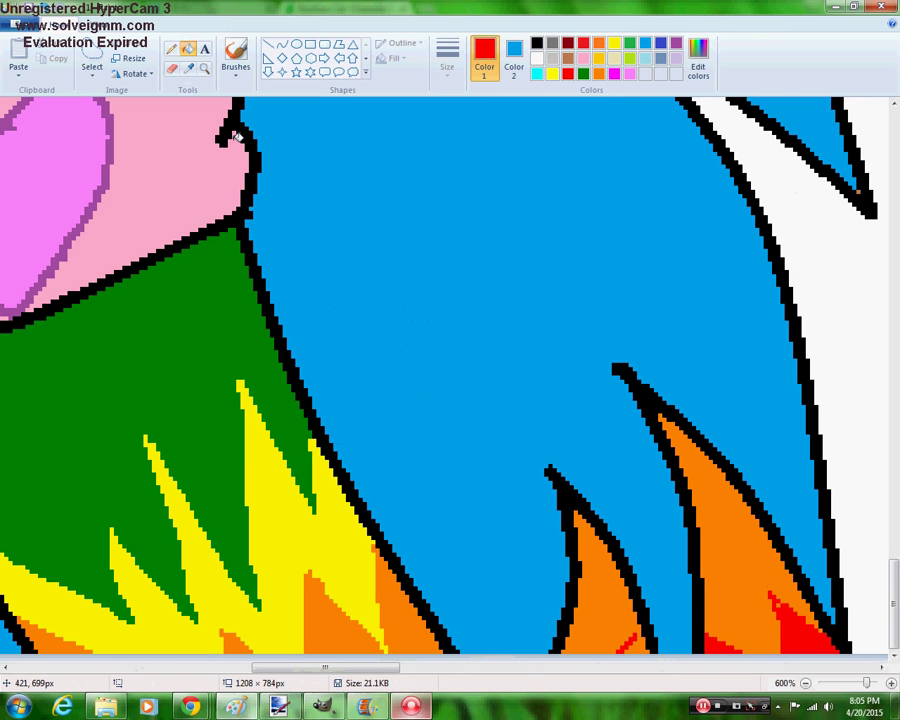
{"action": "left_click", "coordinate": [171, 48]}
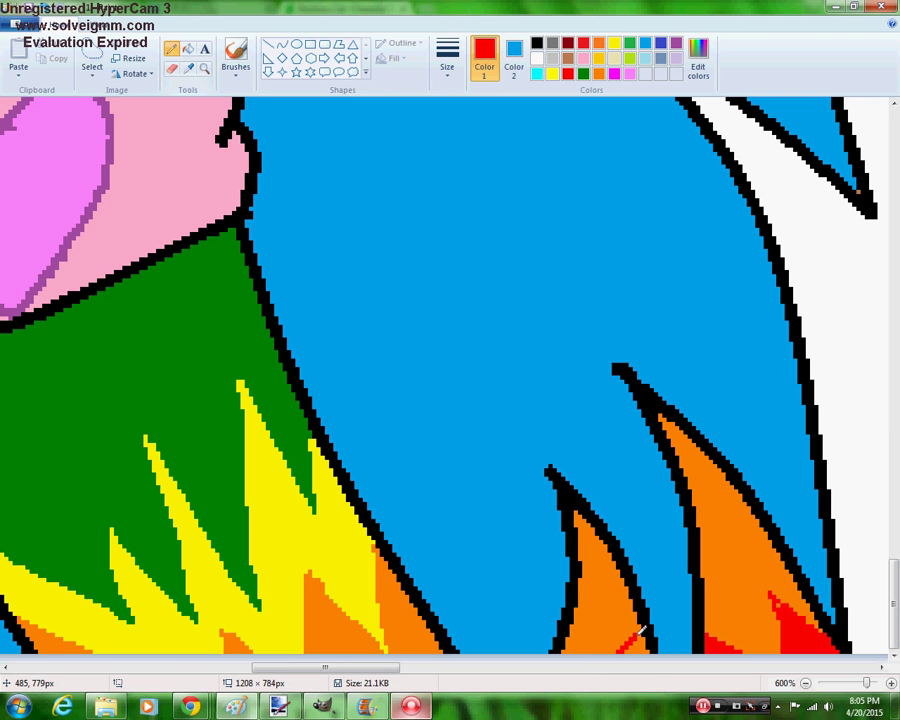
{"action": "left_click", "coordinate": [188, 48]}
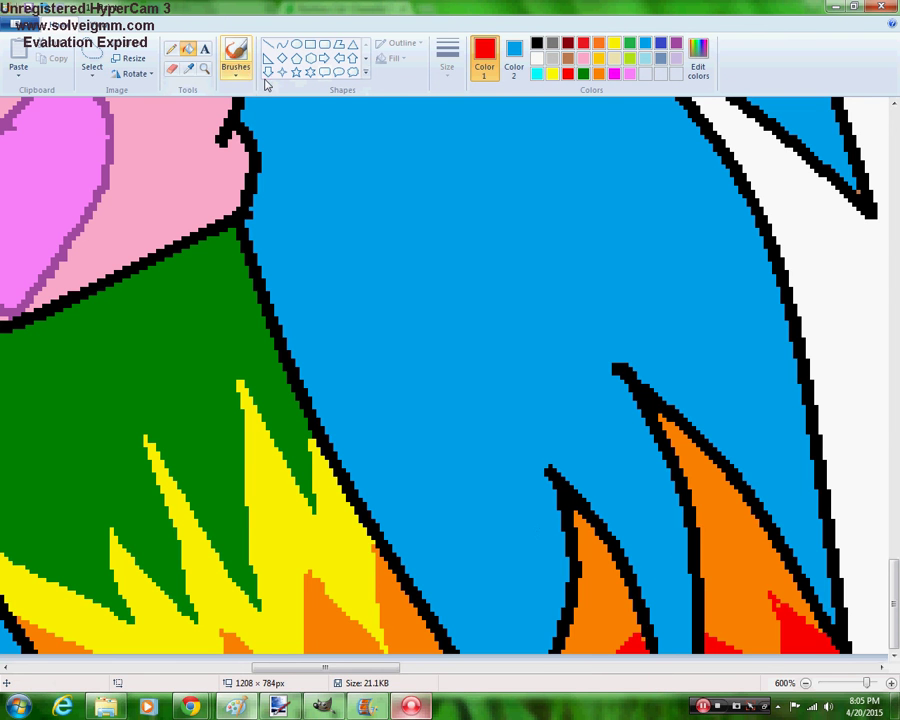
Add red Pencil strokes along the smaller tuft's left edge and the larger tuft's red spike
{"action": "left_click", "coordinate": [172, 48]}
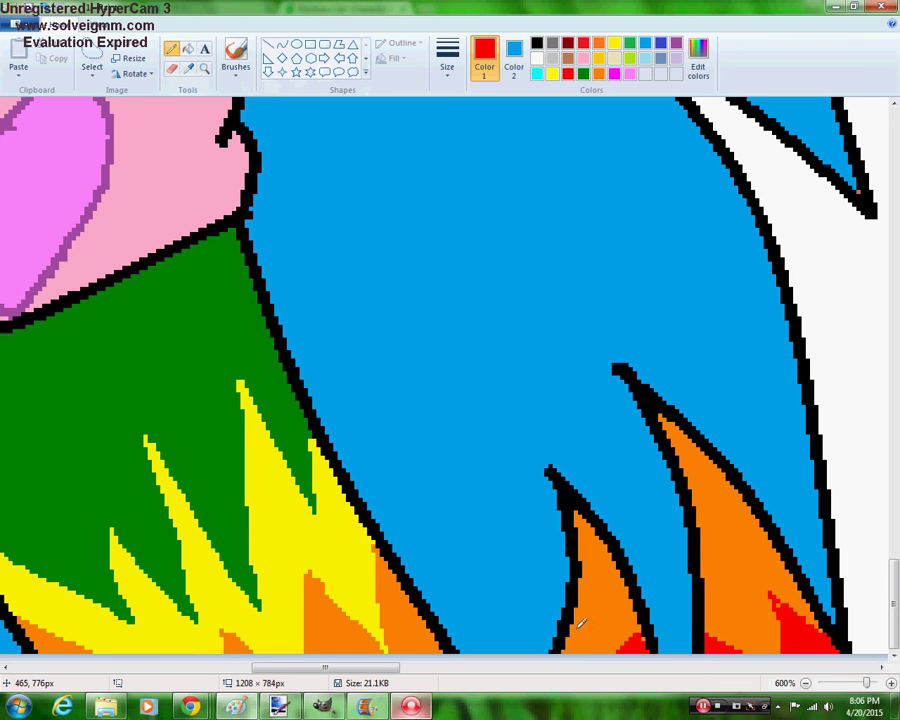
{"action": "mouse_move", "coordinate": [579, 603]}
{"action": "left_mouse_down"}
{"action": "mouse_move", "coordinate": [592, 650]}
{"action": "mouse_move", "coordinate": [583, 640]}
{"action": "left_mouse_up"}
{"action": "left_click_drag", "start_coordinate": [785, 598], "coordinate": [833, 636]}
{"action": "left_click", "coordinate": [807, 683]}
{"action": "left_click", "coordinate": [807, 683]}
{"action": "left_click", "coordinate": [807, 683]}
{"action": "left_click", "coordinate": [807, 683]}
{"action": "left_click", "coordinate": [807, 683]}
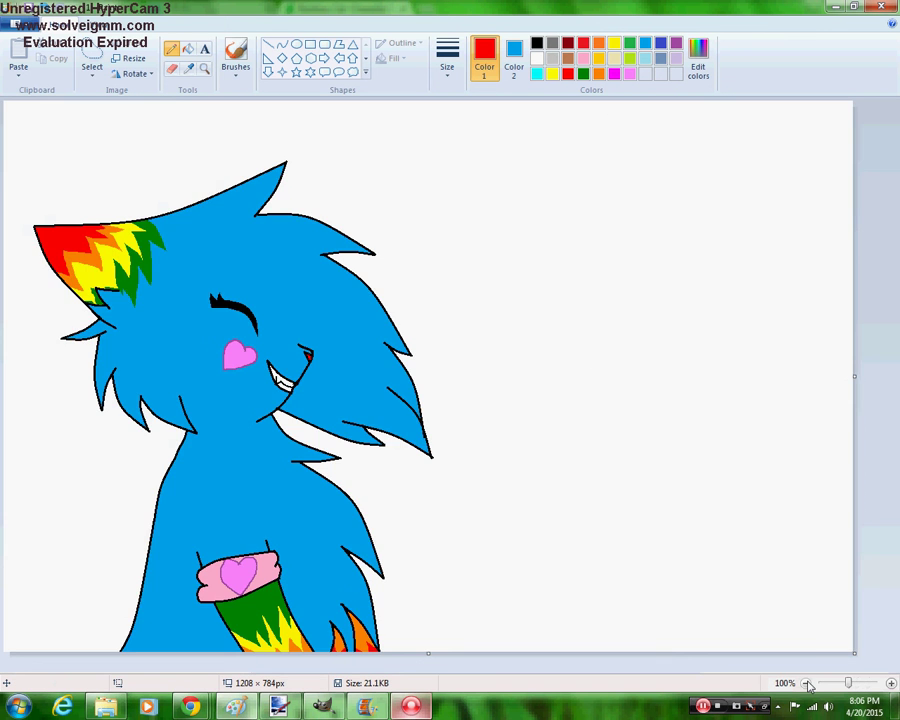
{"action": "left_click", "coordinate": [205, 68]}
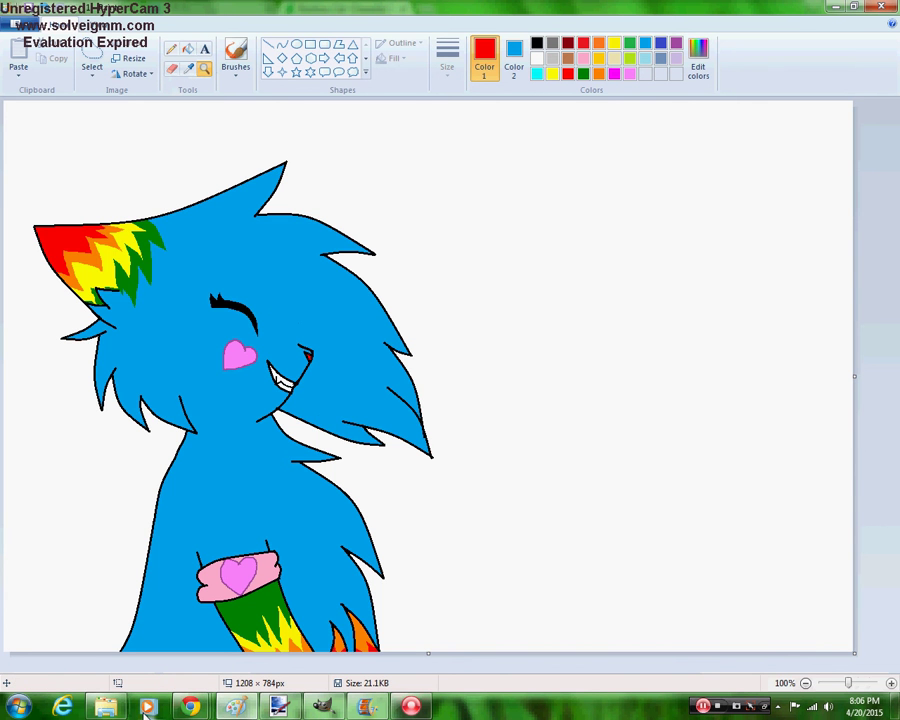
Switch to OviPets in Chrome and open the notification about the friend's new comment on the post
{"action": "left_click", "coordinate": [190, 707]}
{"action": "left_click", "coordinate": [163, 7]}
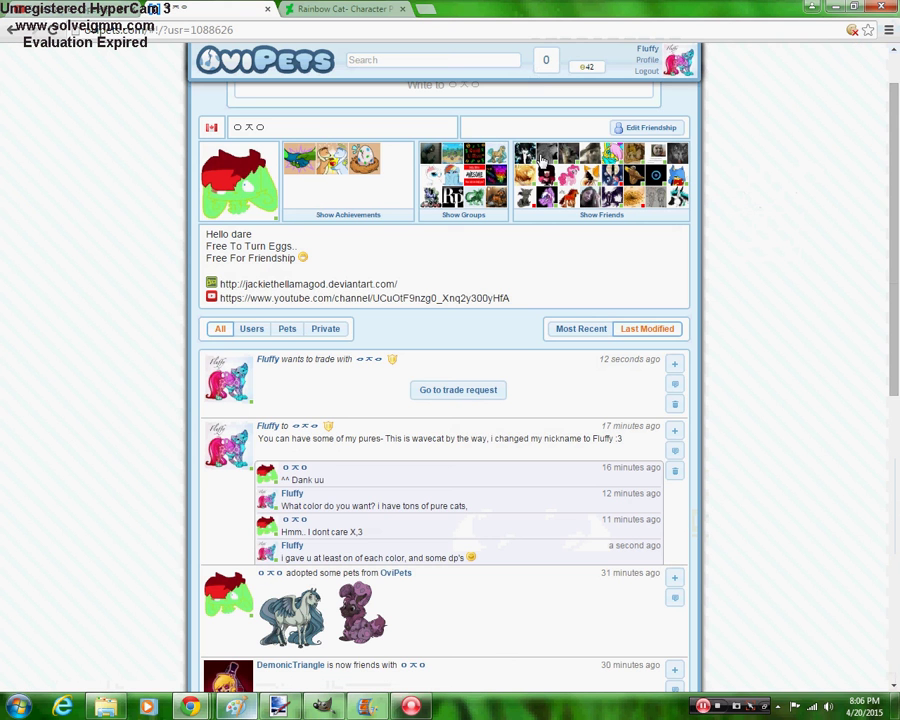
{"action": "left_click", "coordinate": [549, 67]}
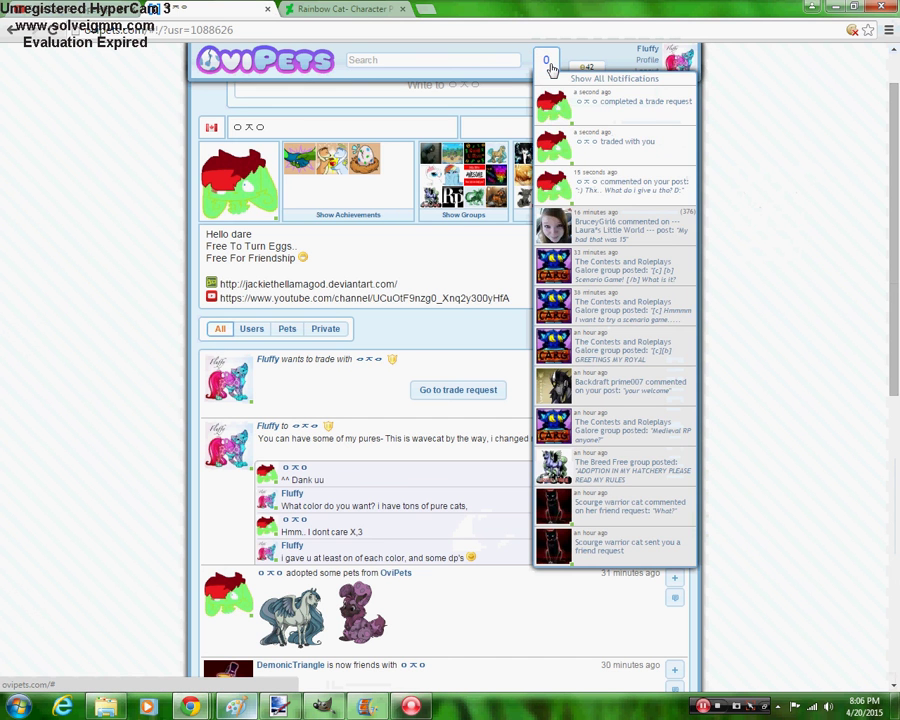
{"action": "left_click", "coordinate": [646, 195]}
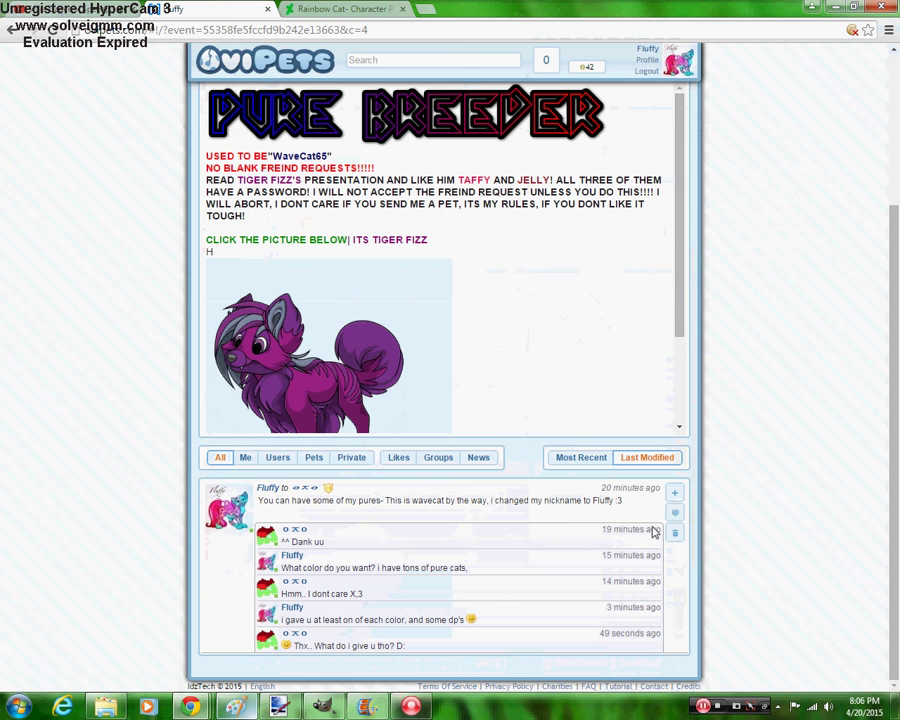
Reply to the friend's question on the post with the comment "its ok, i still got plenty more"
{"action": "left_click", "coordinate": [674, 514]}
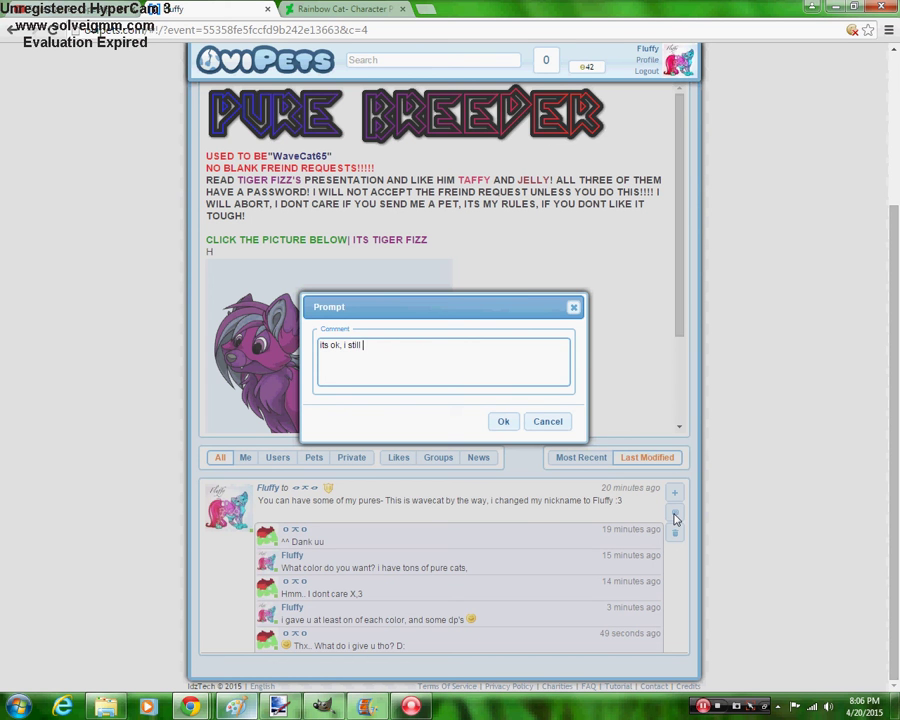
{"action": "type", "text": "ot plenty more"}
{"action": "key", "text": "Tab"}
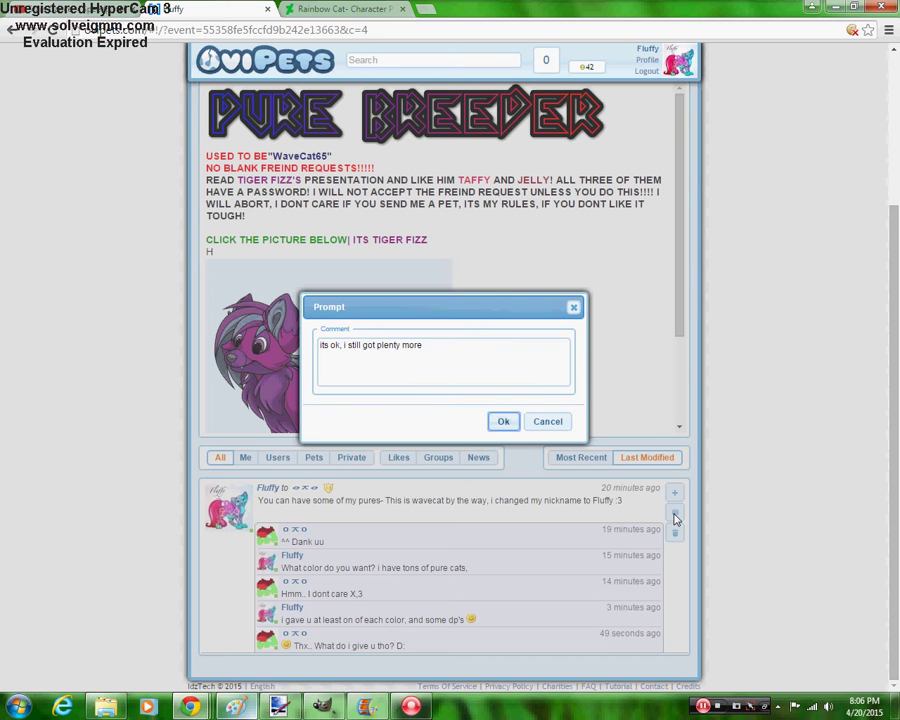
{"action": "key", "text": "Return"}
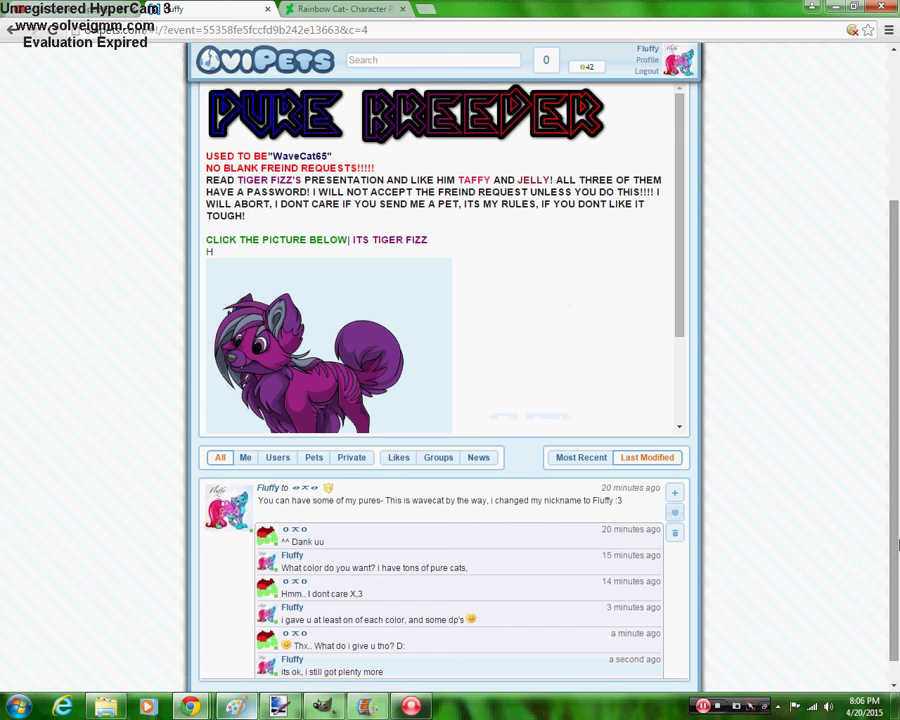
Show the pending friend requests in the profile's friends list and open the last requester's profile
{"action": "scroll", "coordinate": [897, 392], "scroll_direction": "up", "scroll_amount": 3}
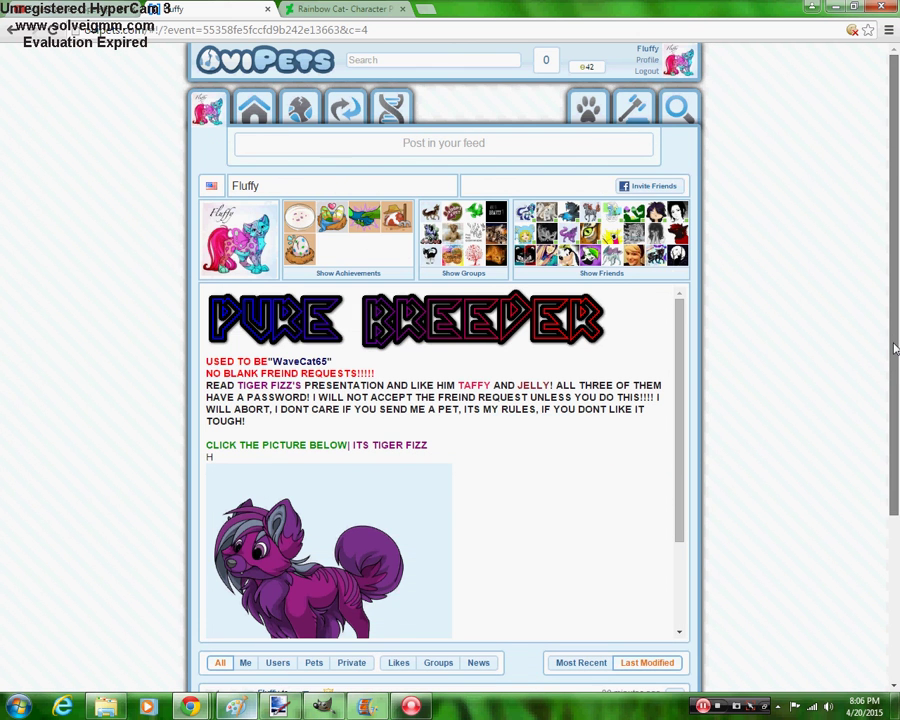
{"action": "left_click", "coordinate": [577, 290]}
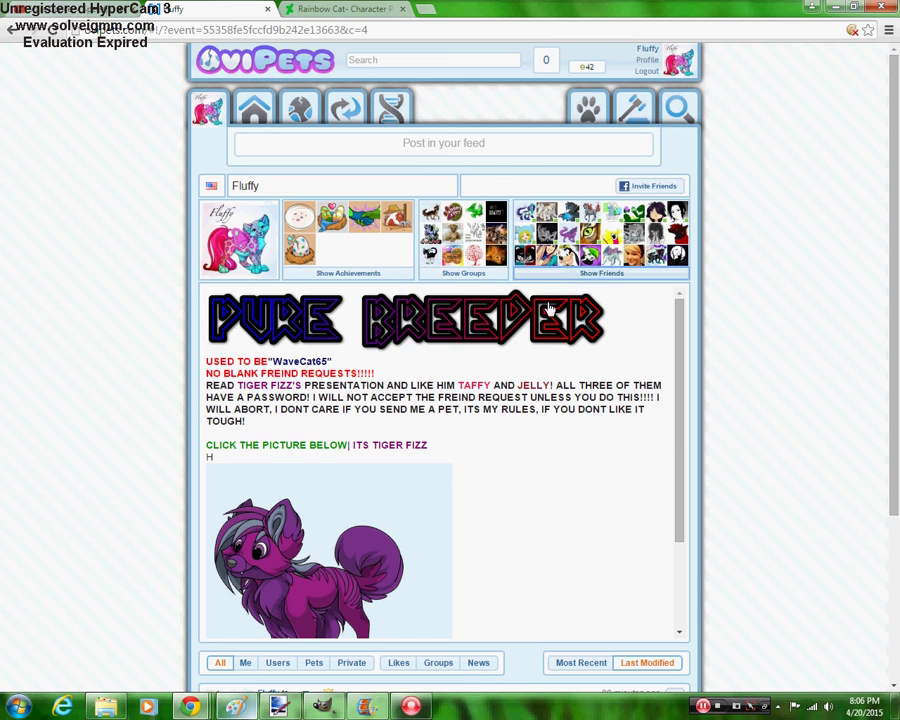
{"action": "left_click", "coordinate": [341, 200]}
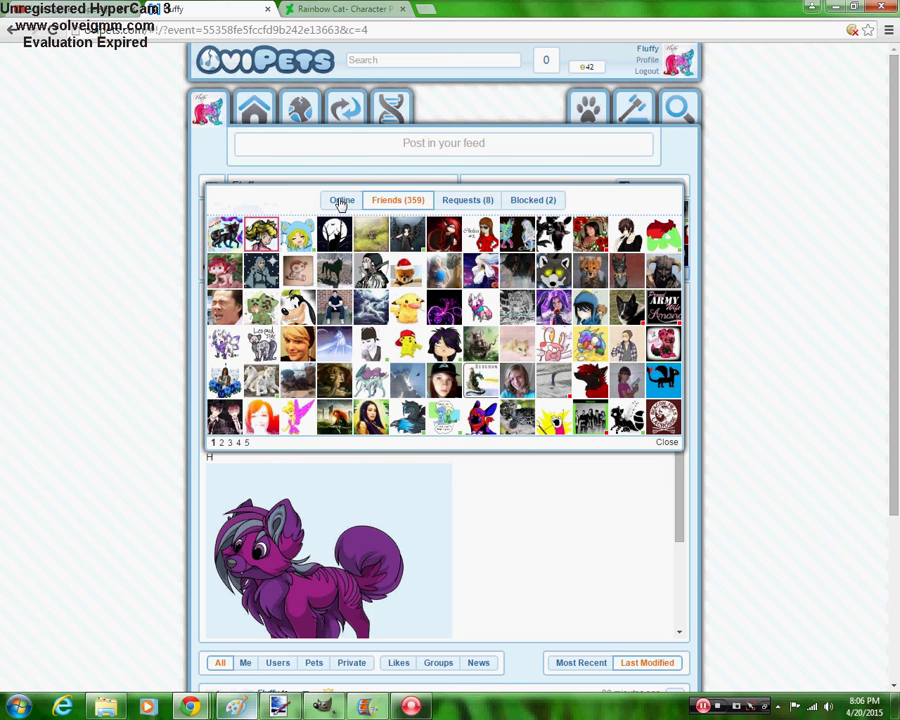
{"action": "left_click", "coordinate": [486, 201]}
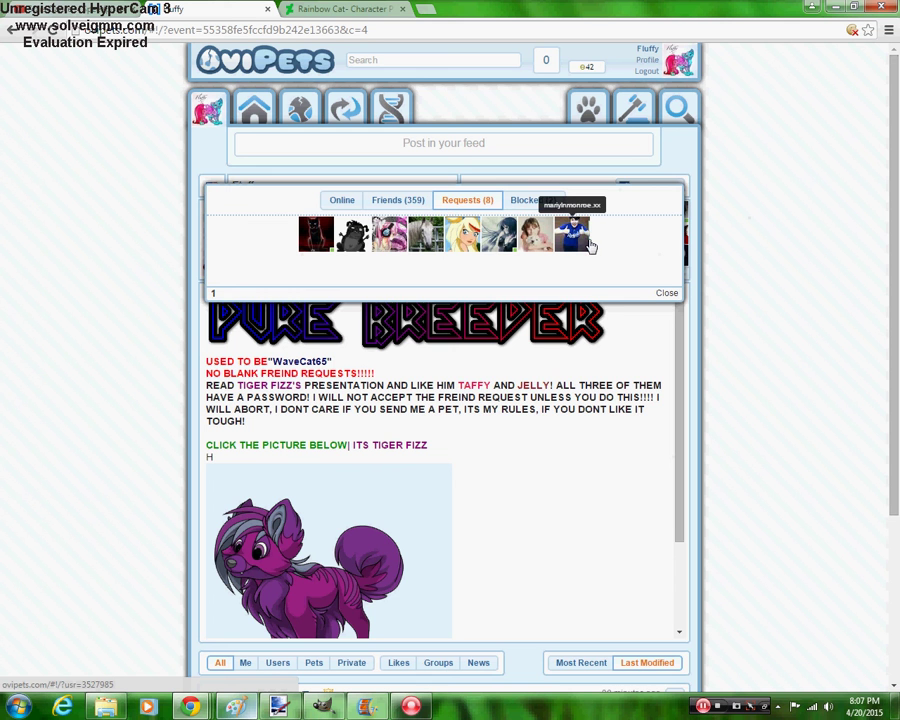
{"action": "left_click", "coordinate": [580, 245]}
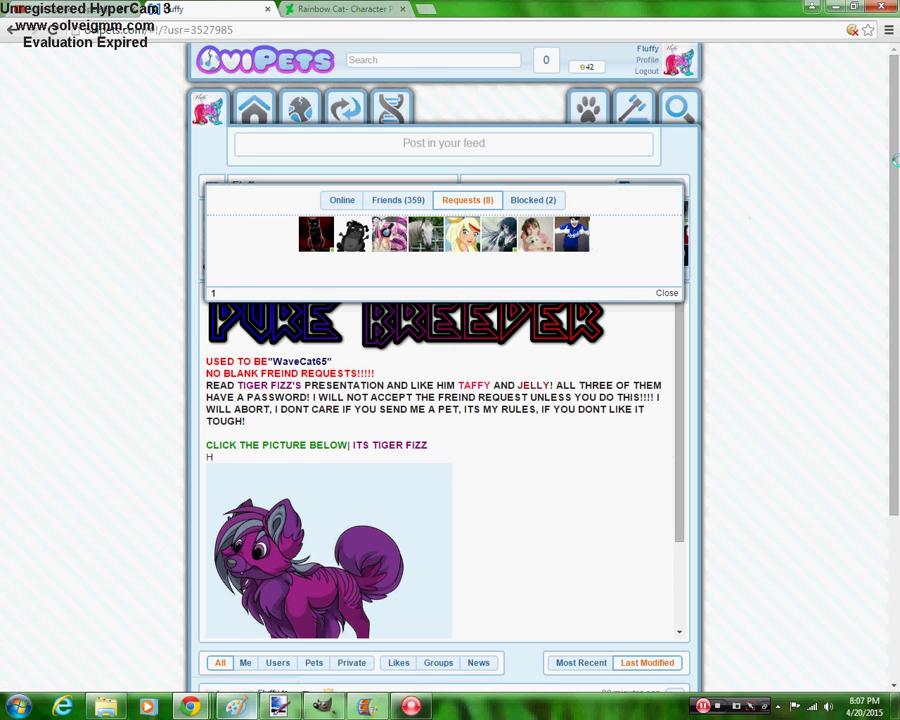